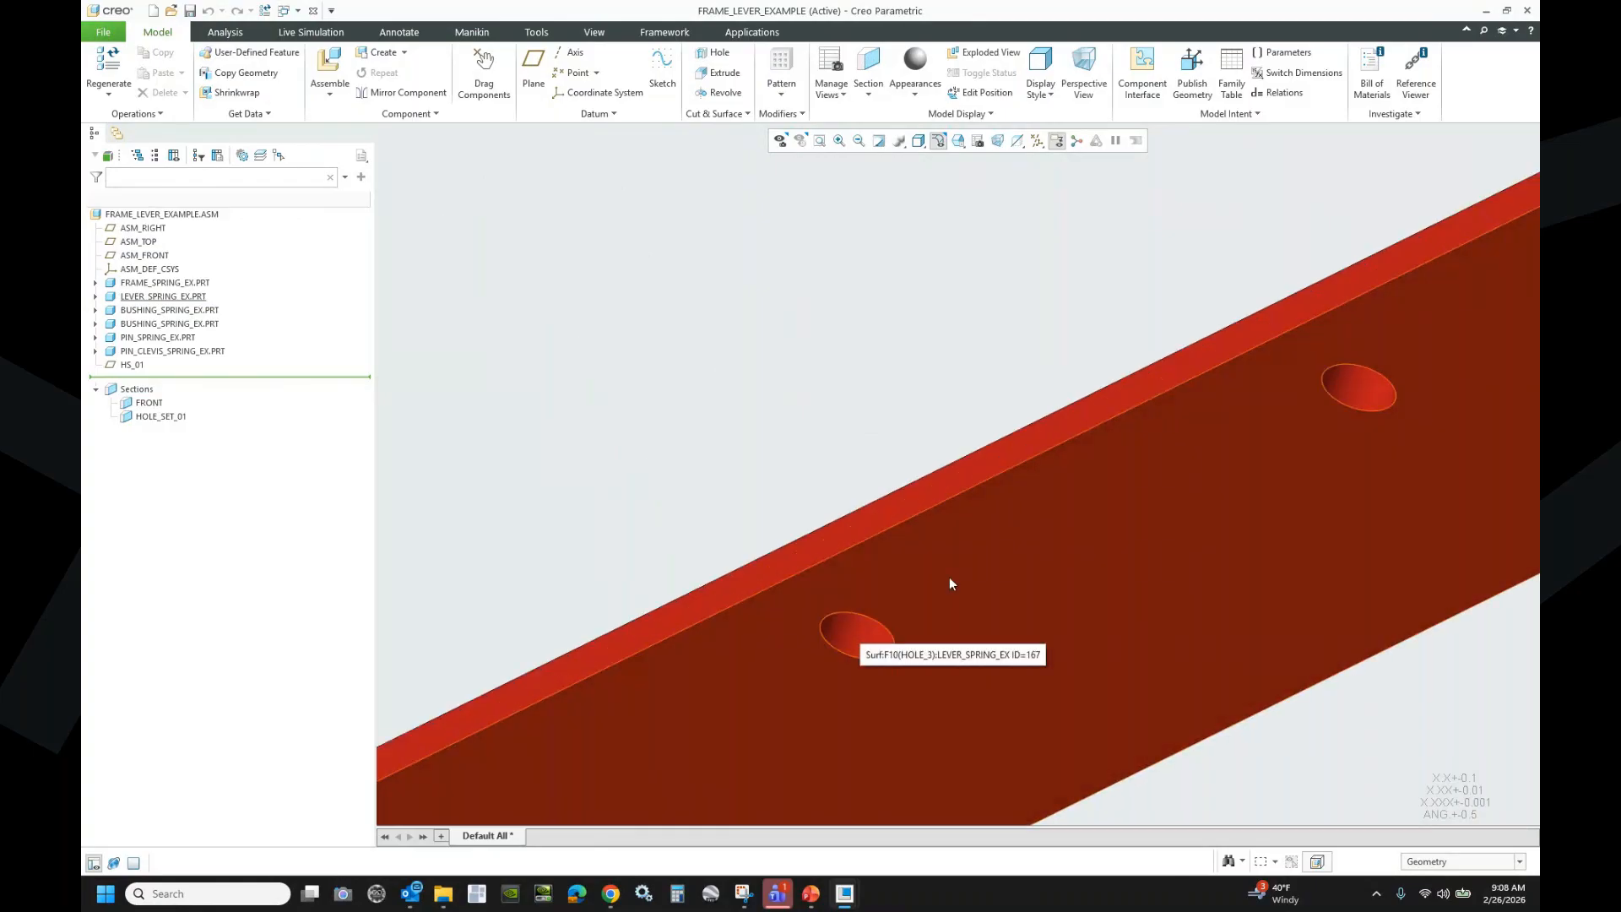
# - Zoom out on the assembly and switch the active window to SPRING_TENSION_RHE_6X75_IMPORT.PRT
pyautogui.scroll(-8, 1027, 489)
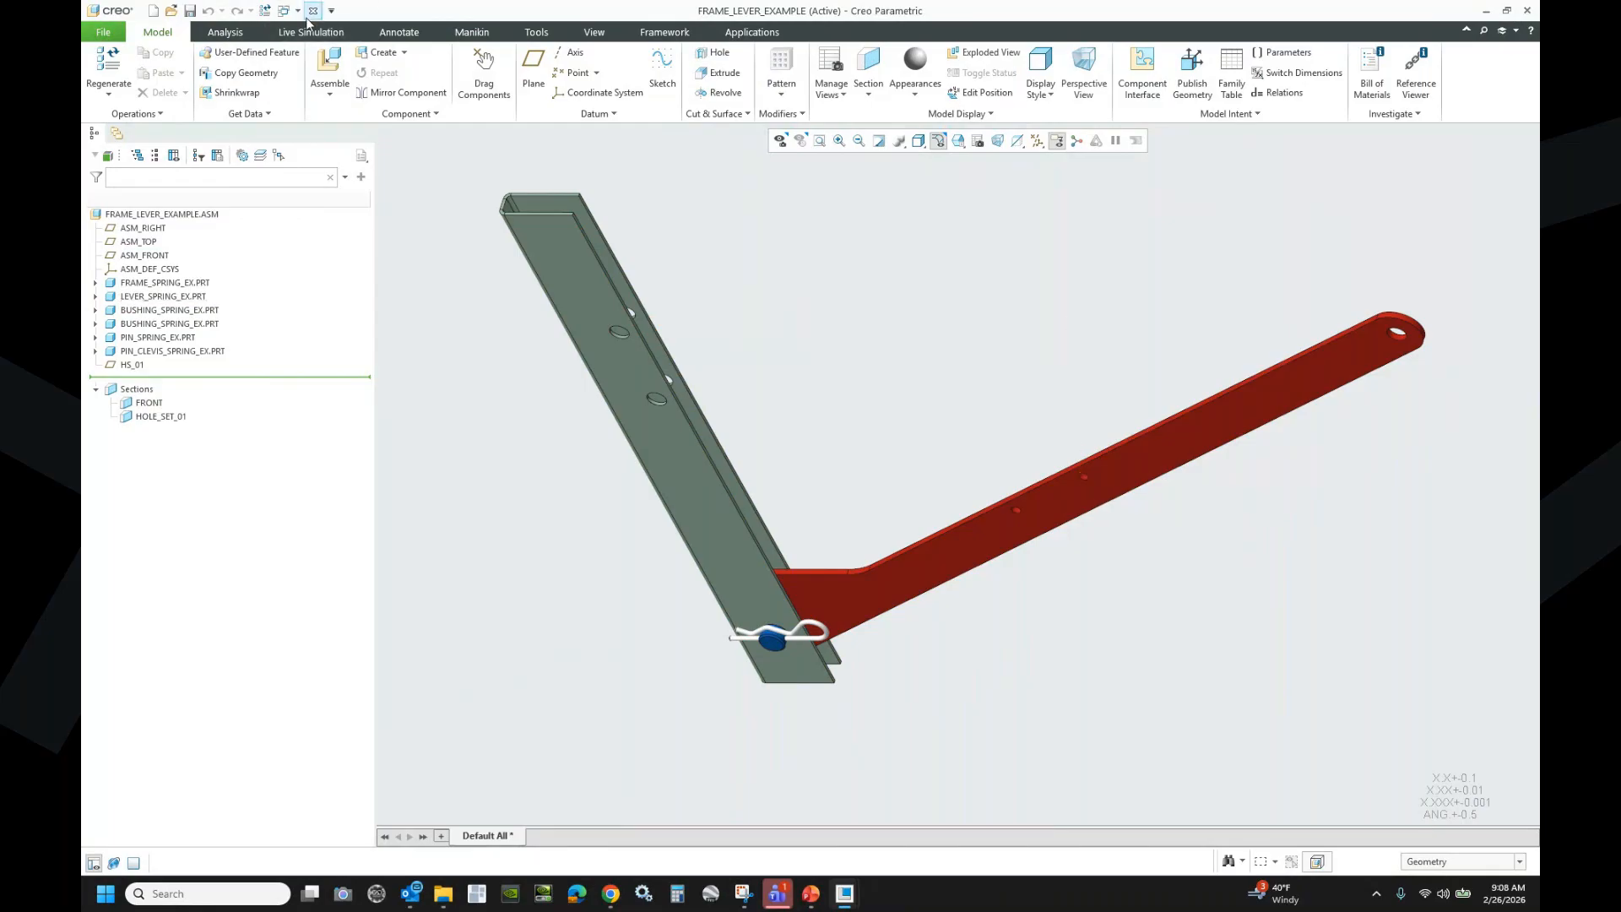
pyautogui.click(298, 12)
pyautogui.click(363, 44)
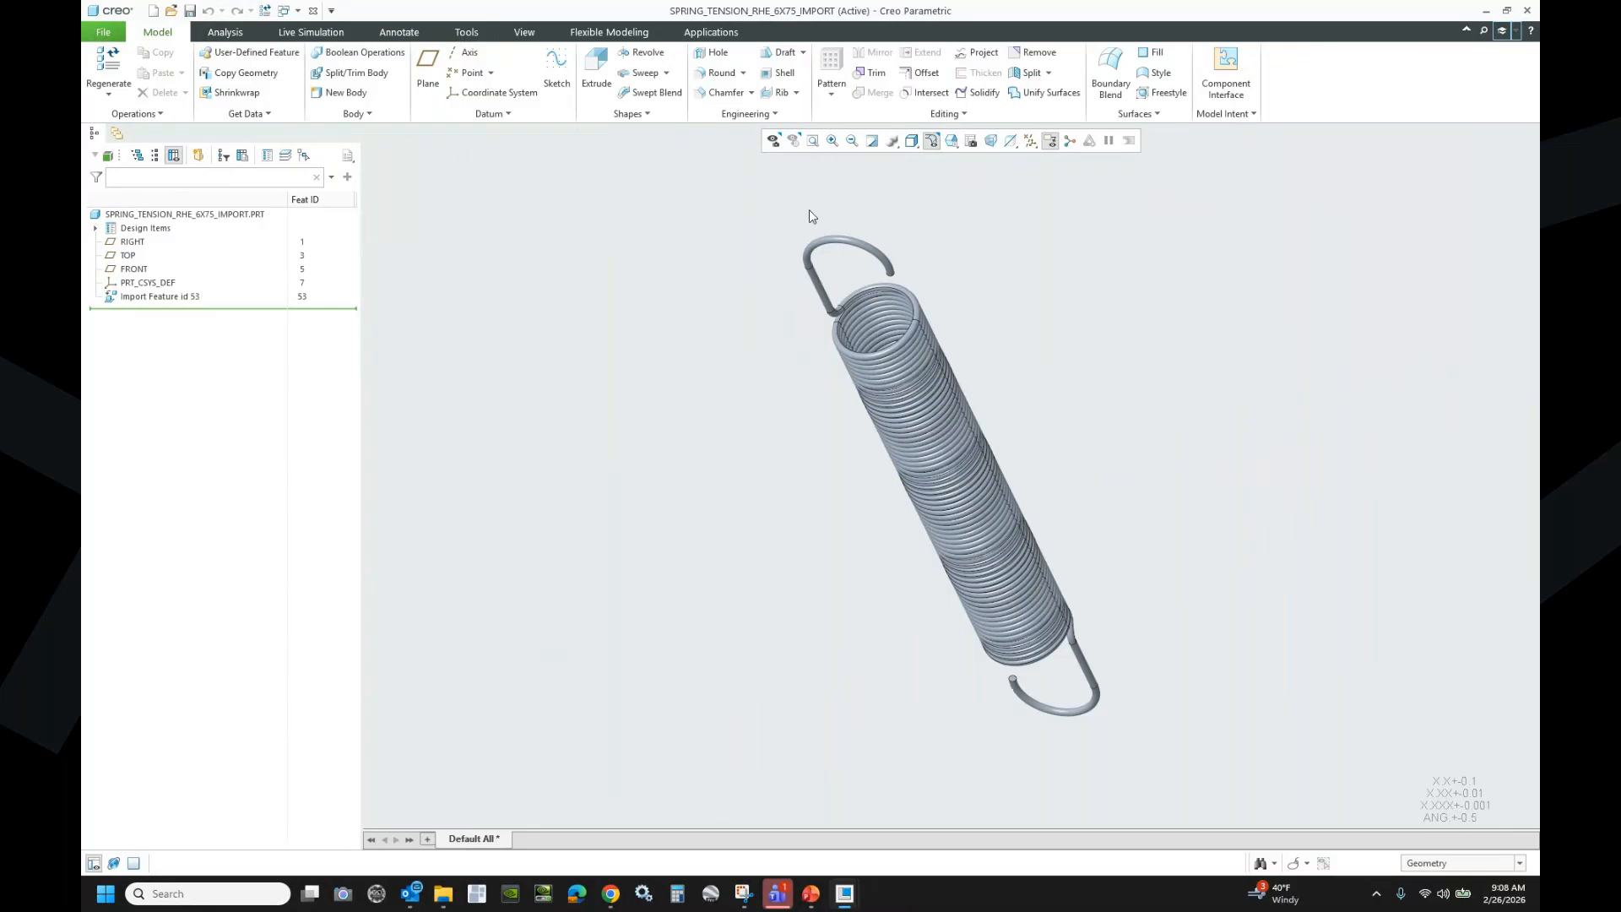
# - Briefly select Import Feature id 53, then switch back to FRAME_LEVER_EXAMPLE.ASM
pyautogui.click(161, 297)
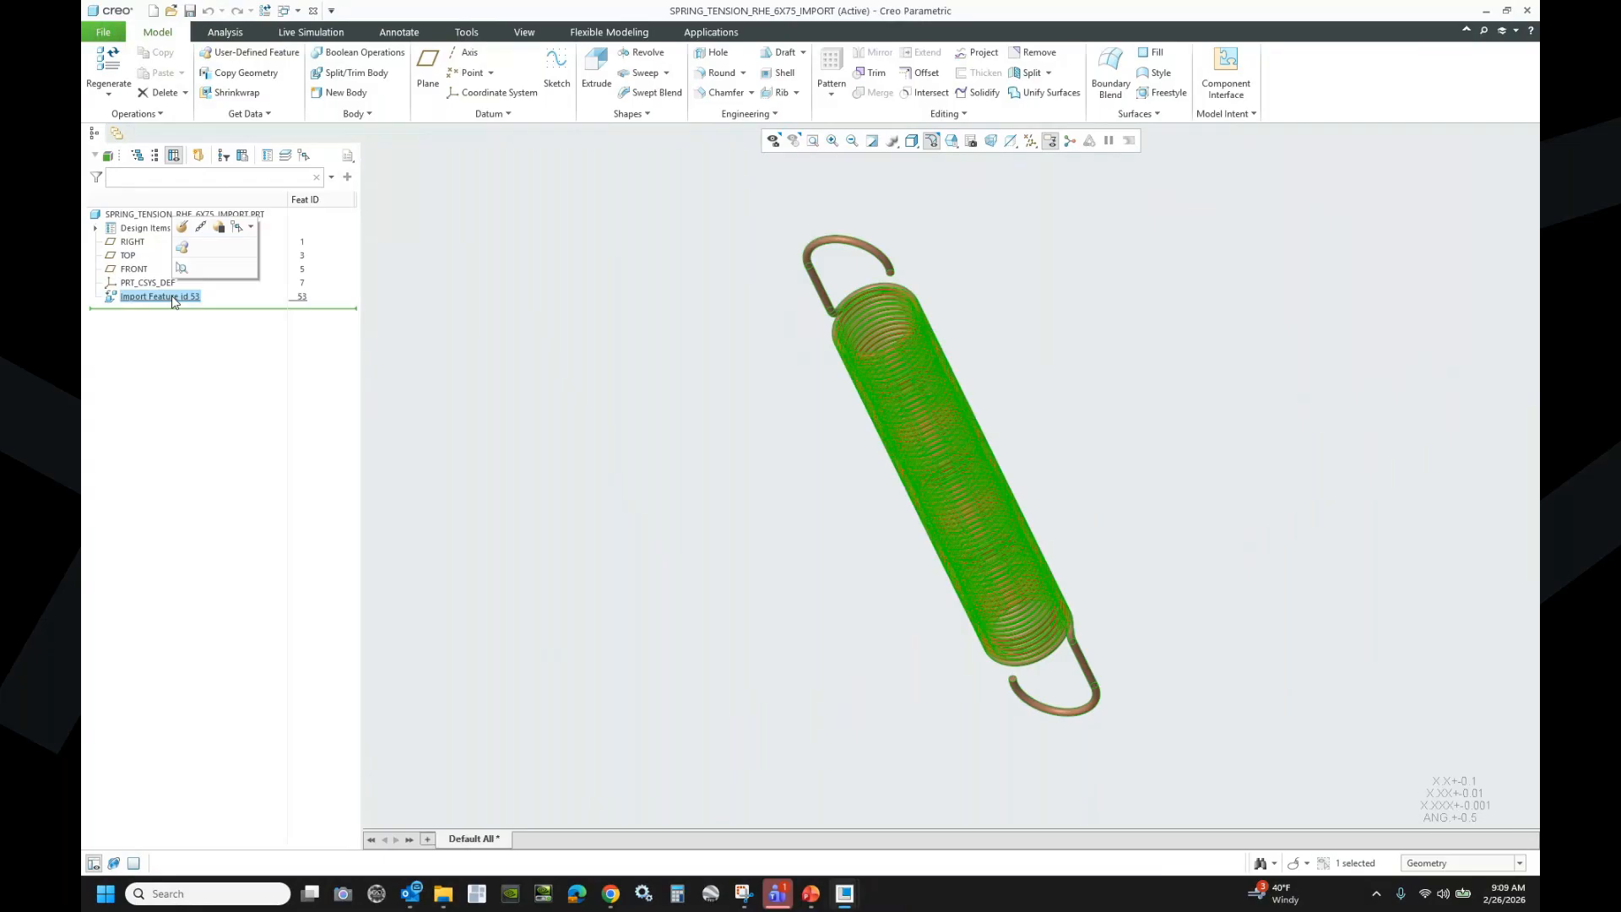
pyautogui.click(557, 366)
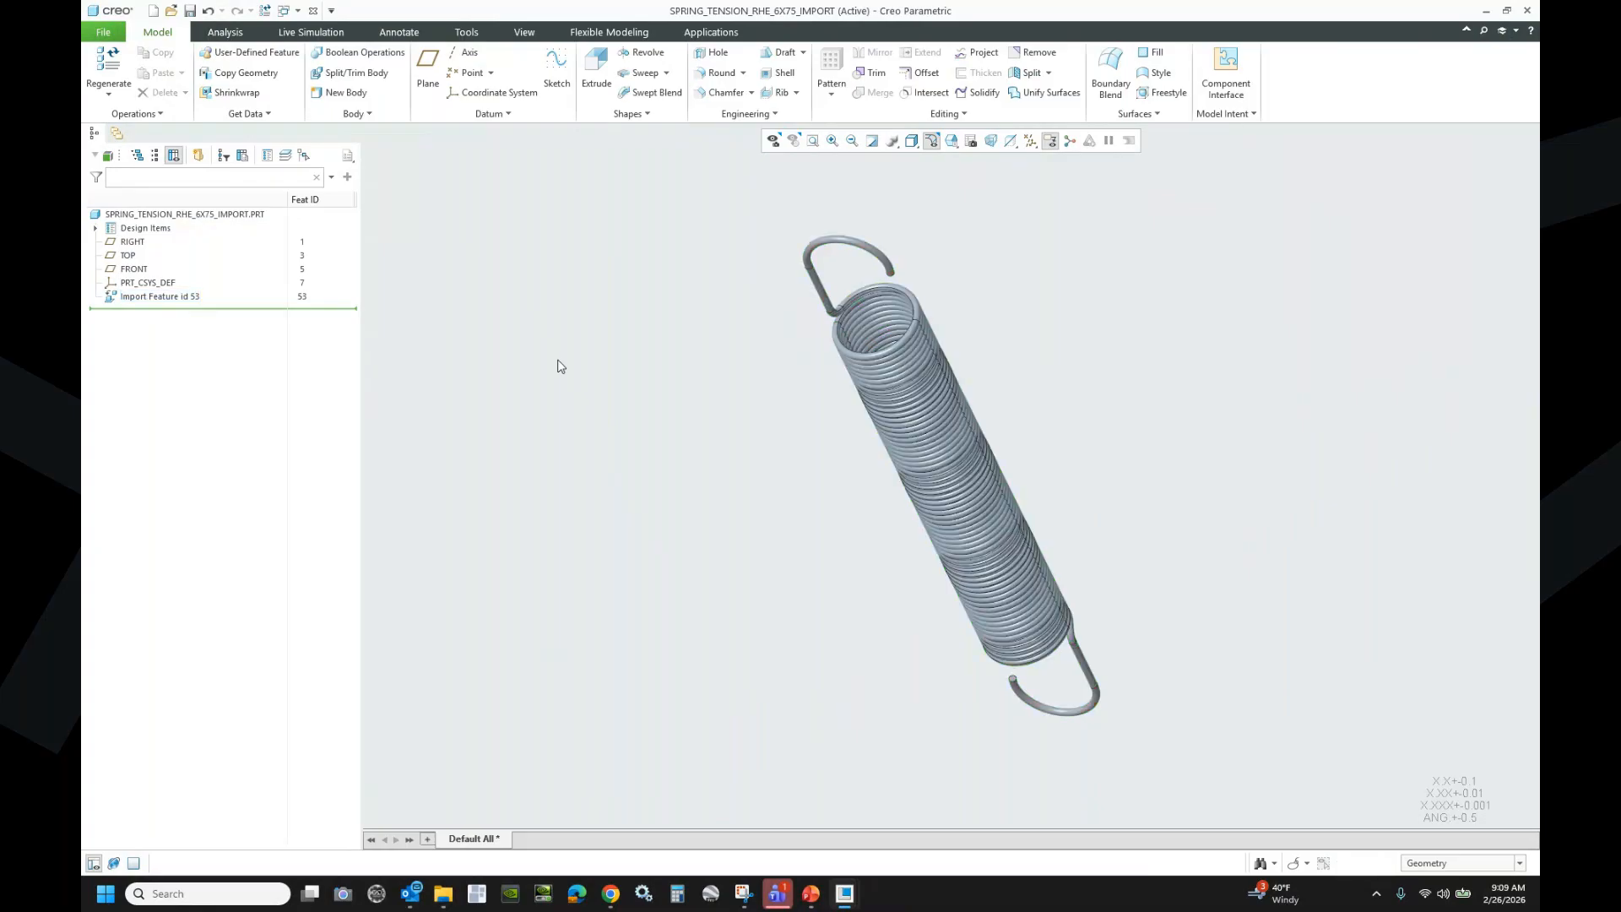
pyautogui.click(285, 11)
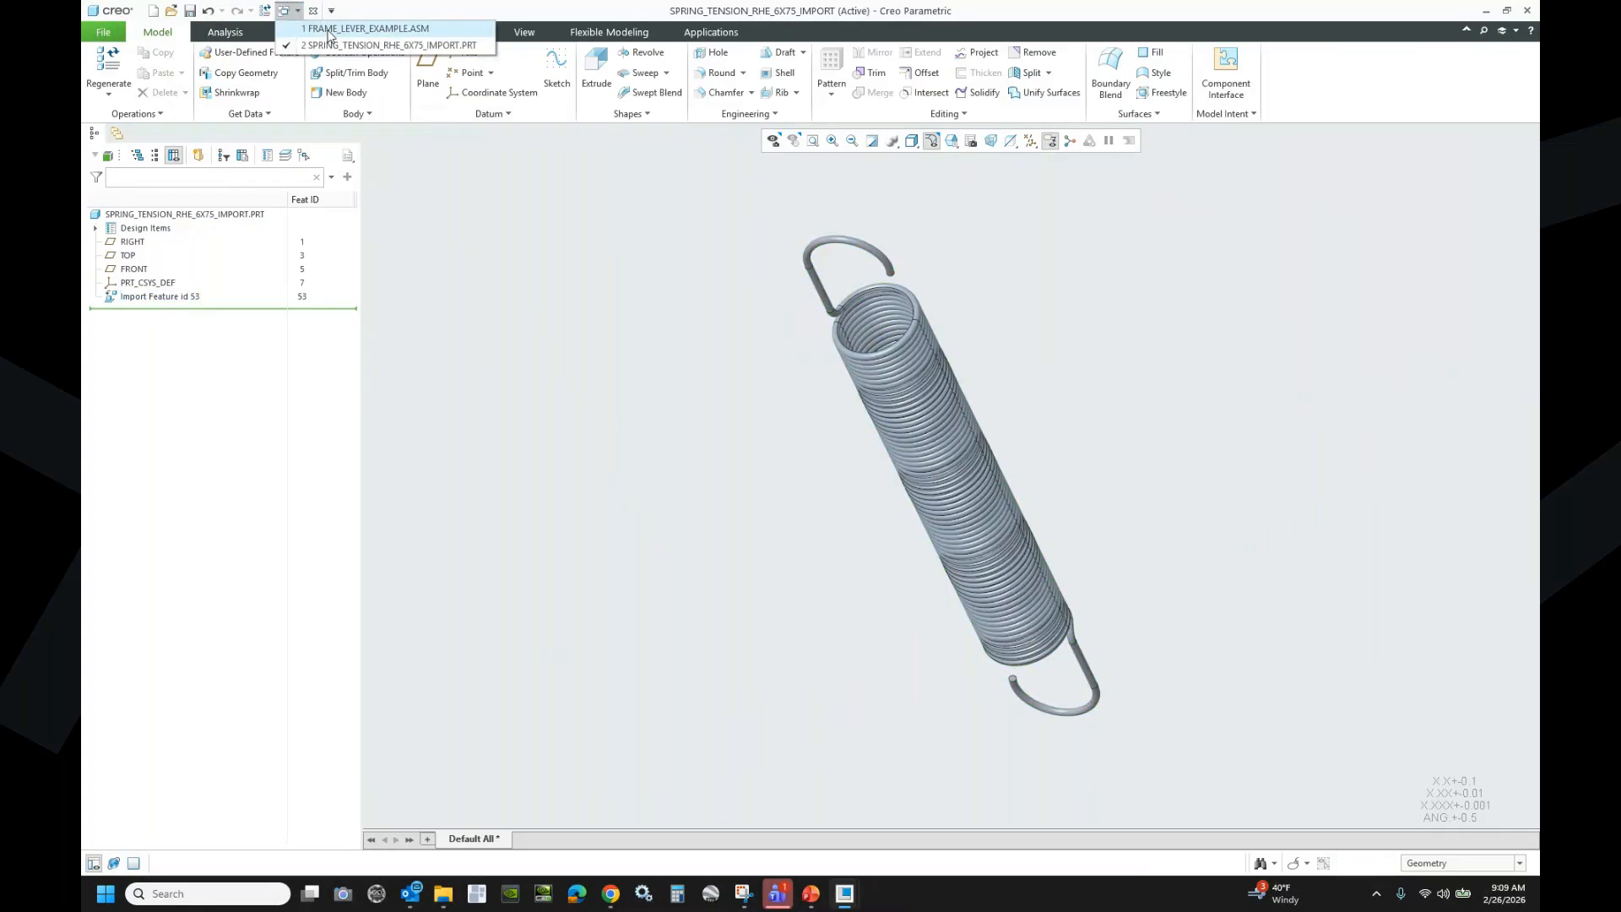
pyautogui.click(365, 28)
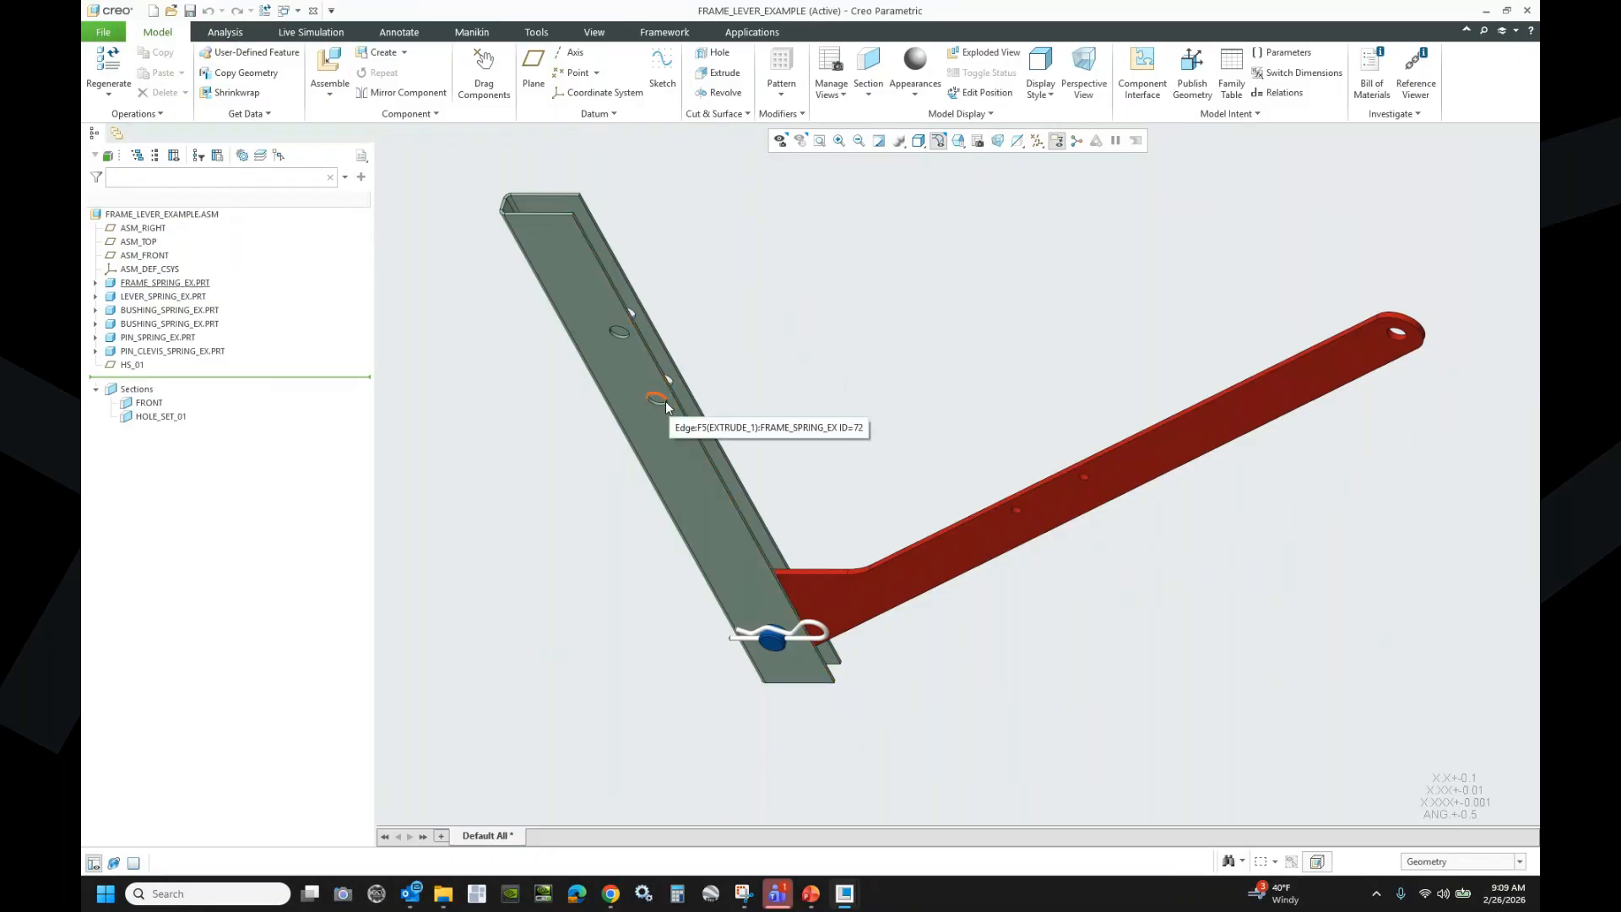
# - Clip the assembly at the HOLE_SET_01 section and orbit to view the holes
pyautogui.click(161, 416)
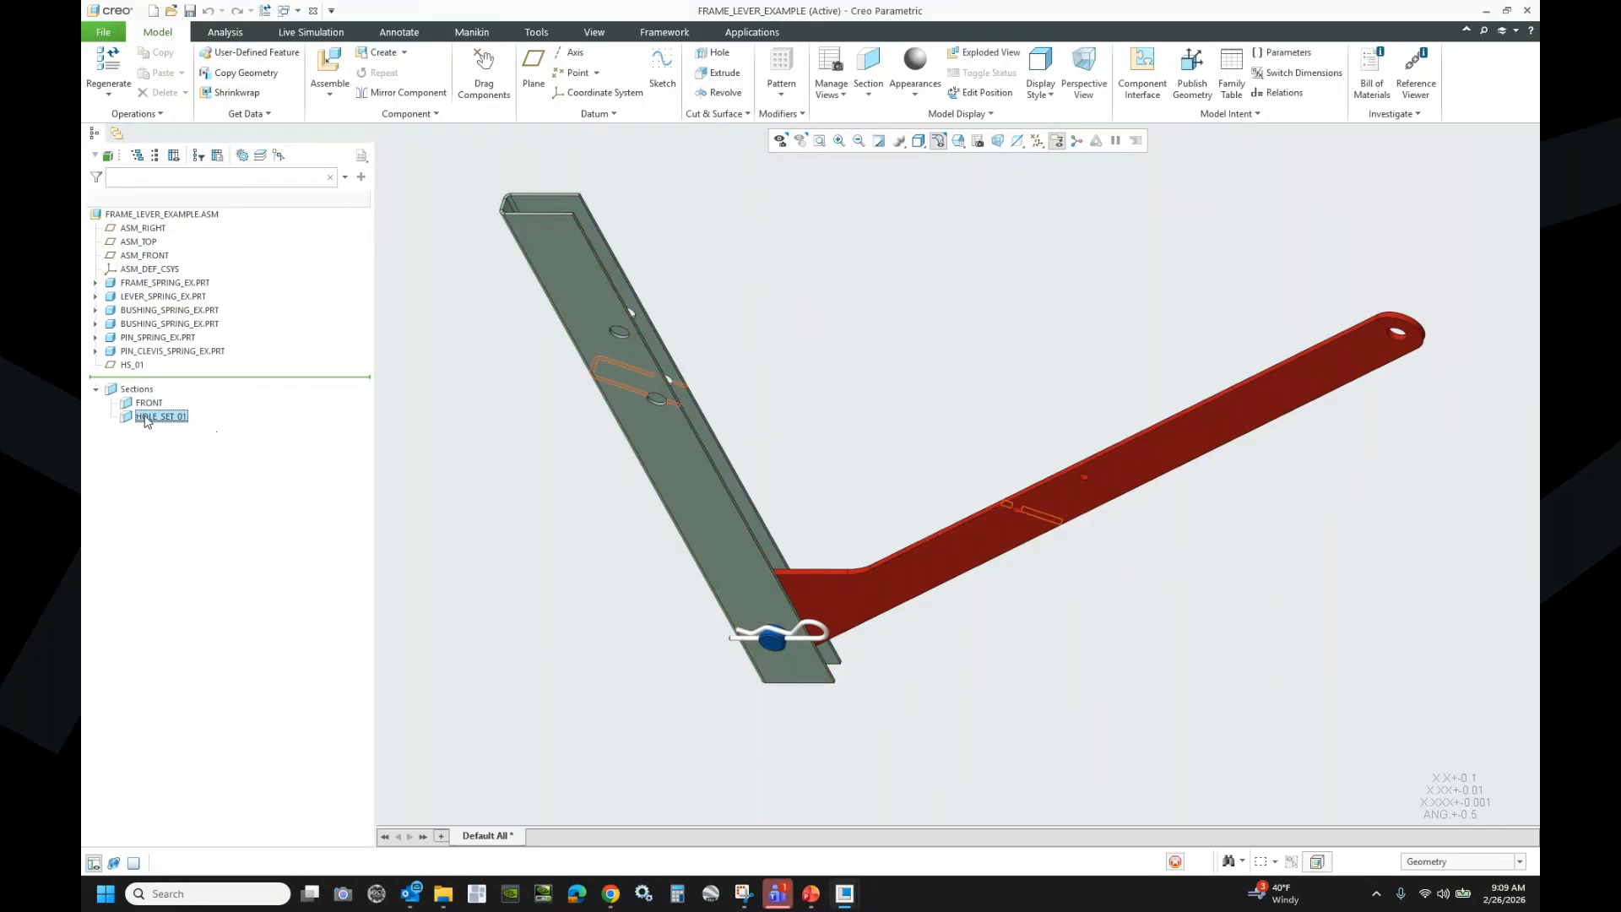
pyautogui.click(155, 346)
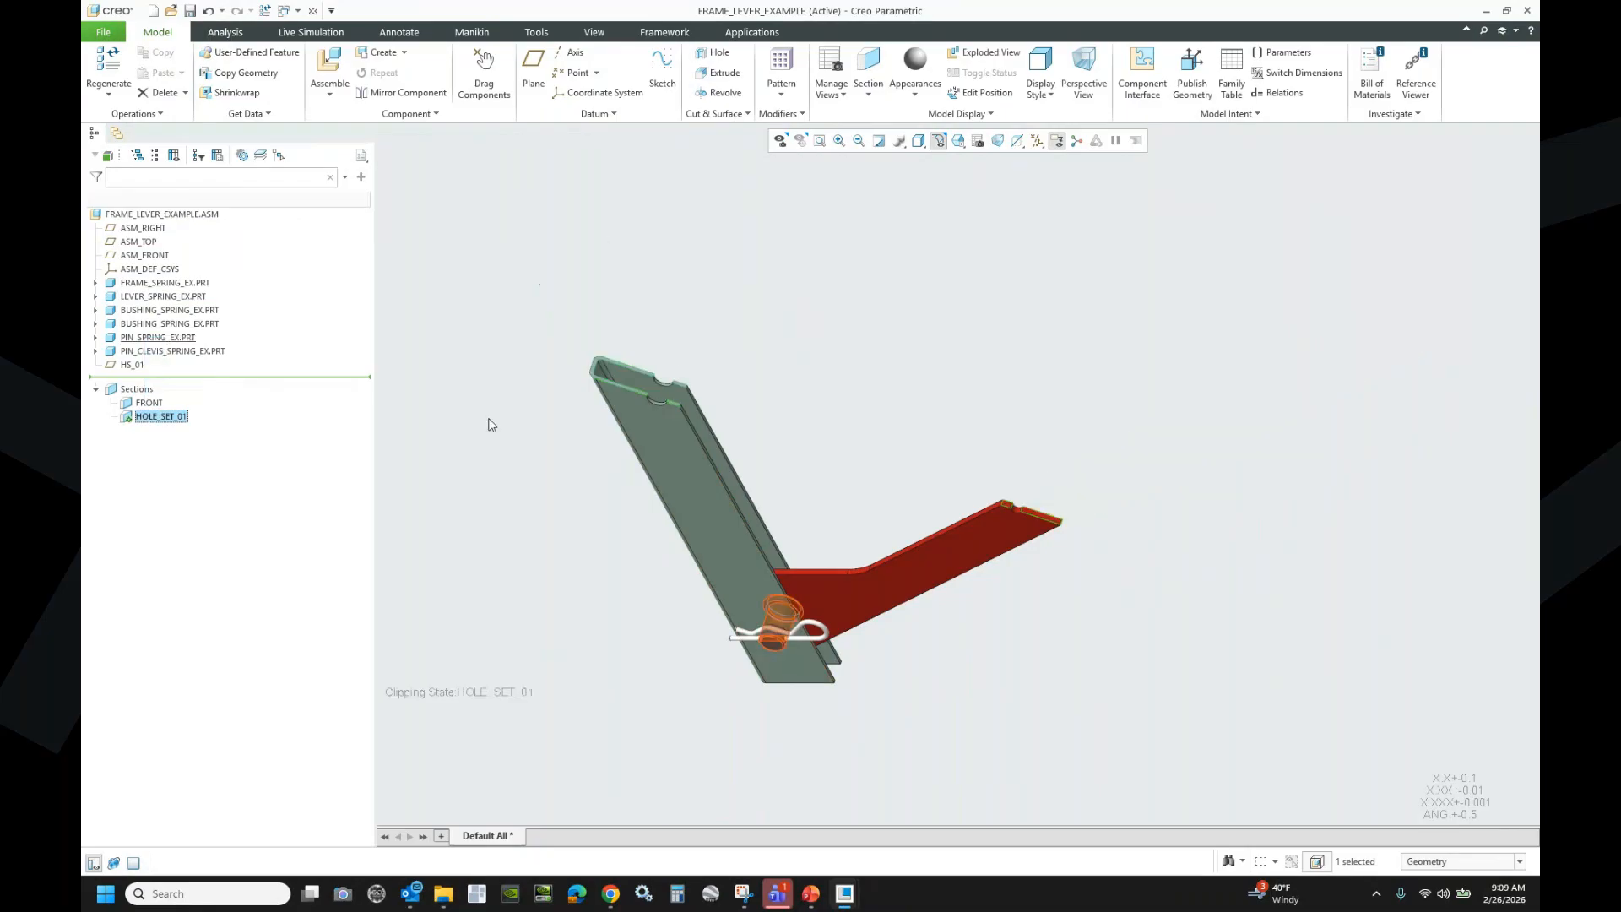
pyautogui.scroll(-3, 702, 415)
pyautogui.scroll(-2, 610, 392)
pyautogui.moveTo(610, 392); pyautogui.dragTo(620, 441, button='middle')
pyautogui.scroll(-4, 642, 336)
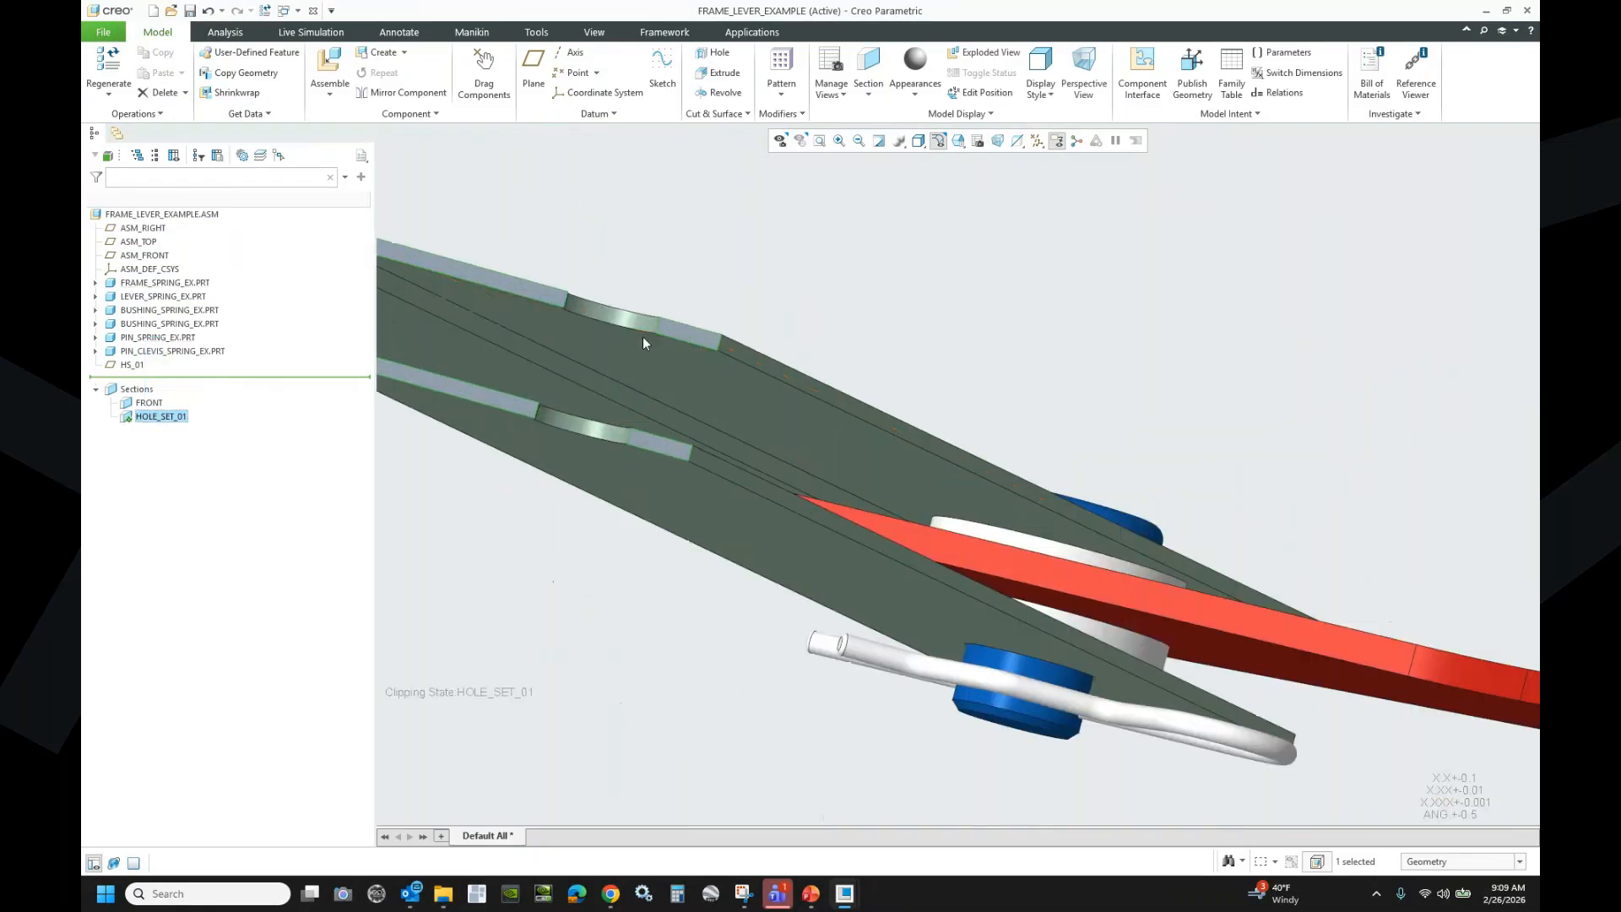
pyautogui.click(735, 273)
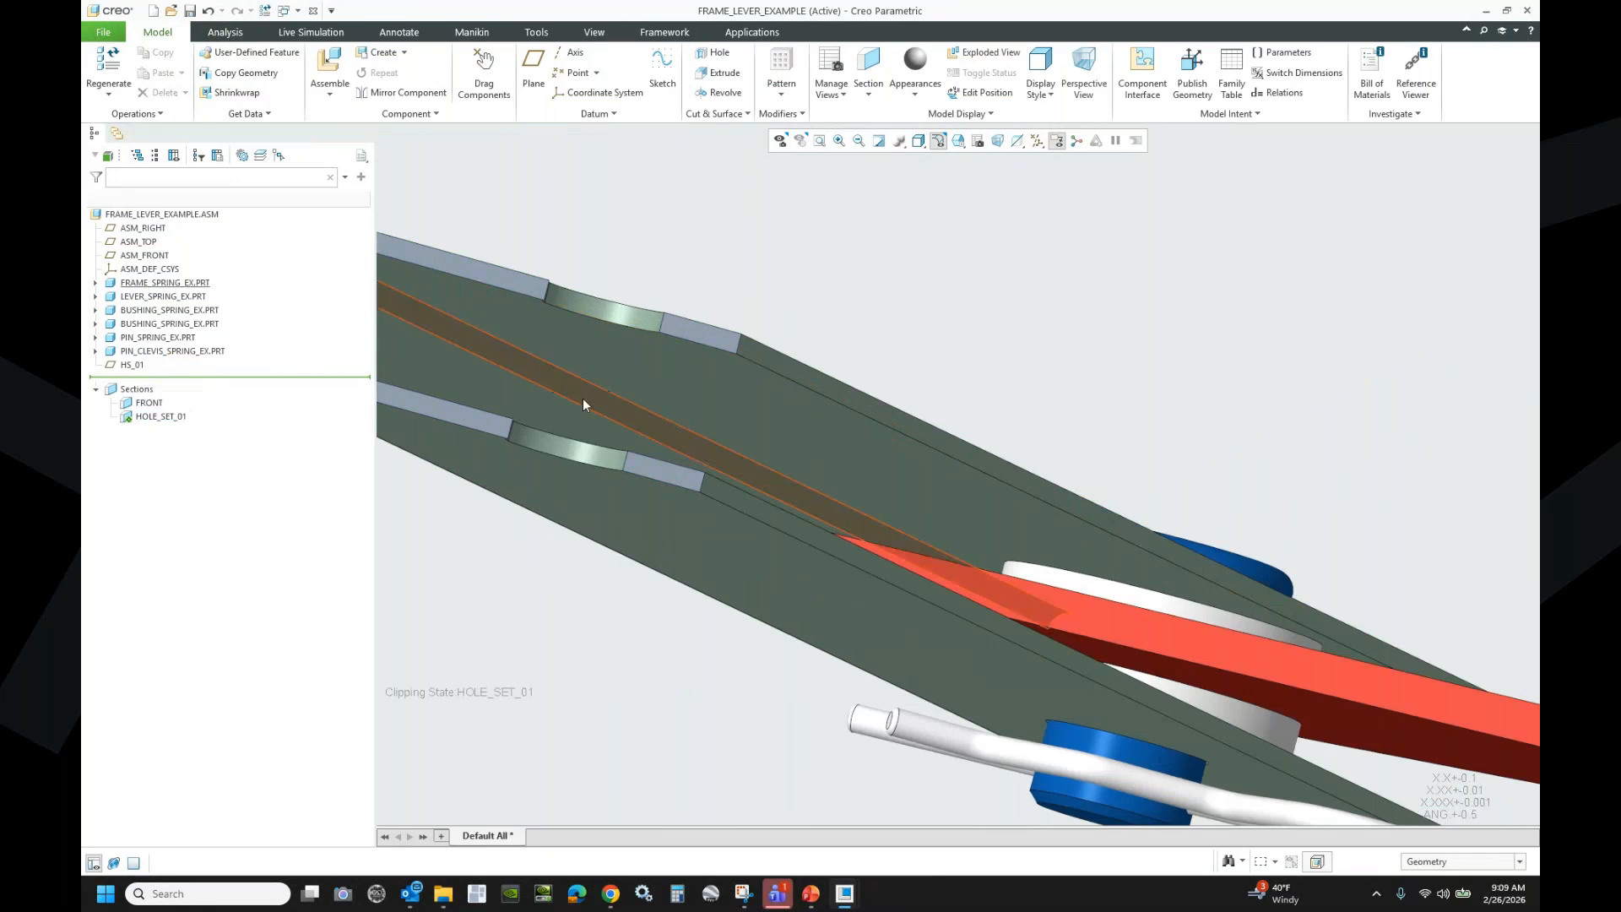
# - Select the upper and lower edges of the frame hole and the lever hole
pyautogui.click(619, 468)
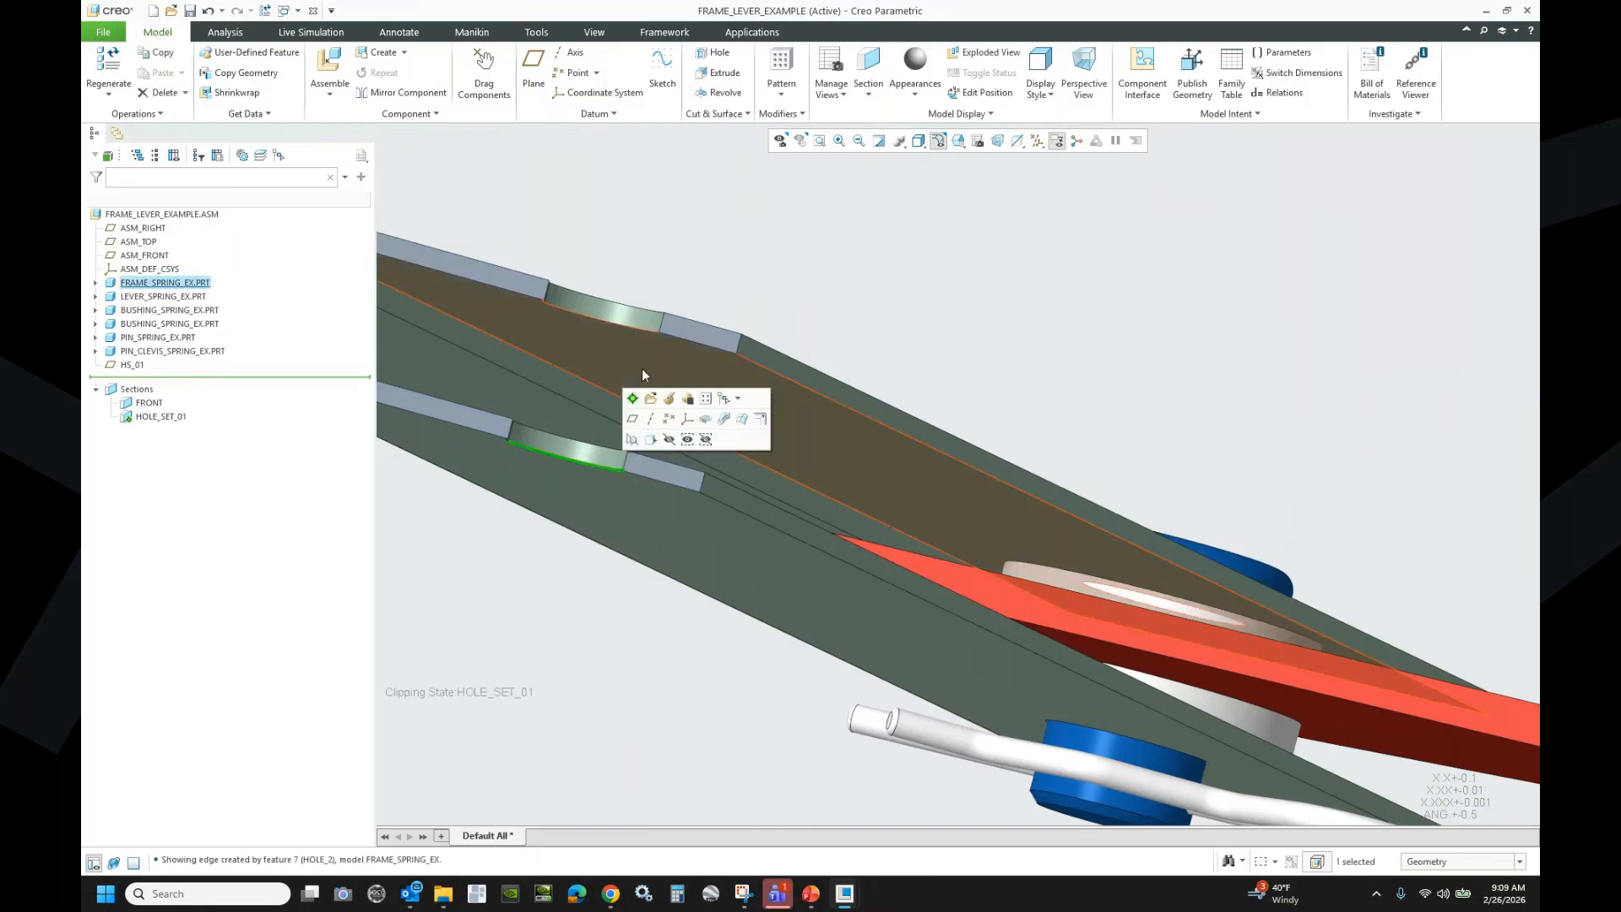
pyautogui.keyDown('ctrl'); pyautogui.click(662, 313); pyautogui.keyUp('ctrl')
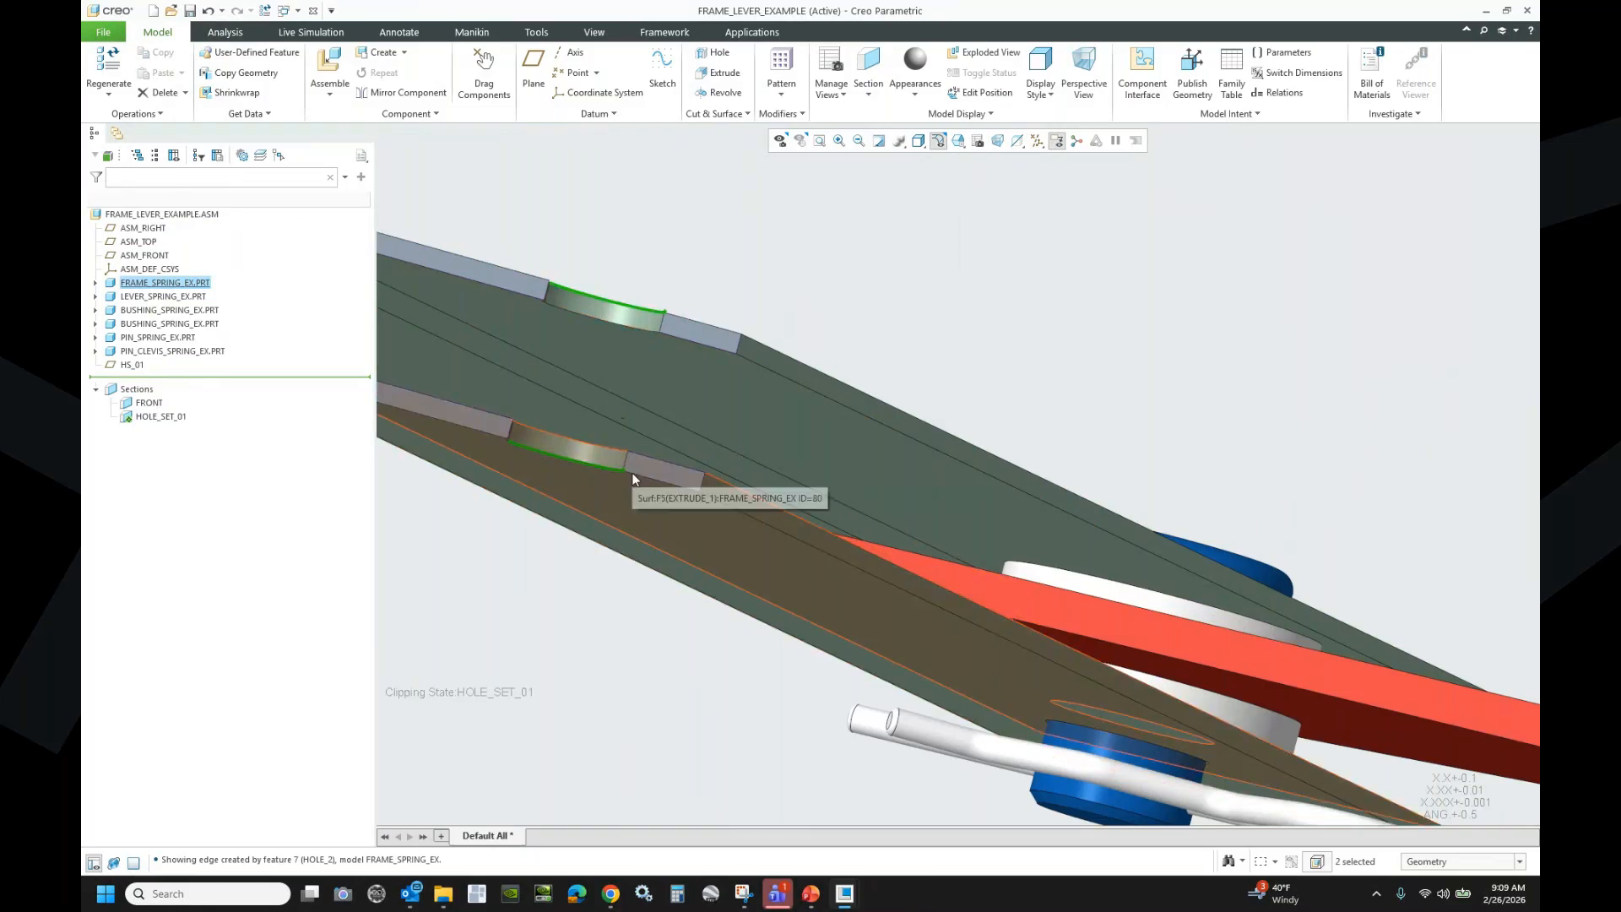
pyautogui.scroll(-6, 601, 429)
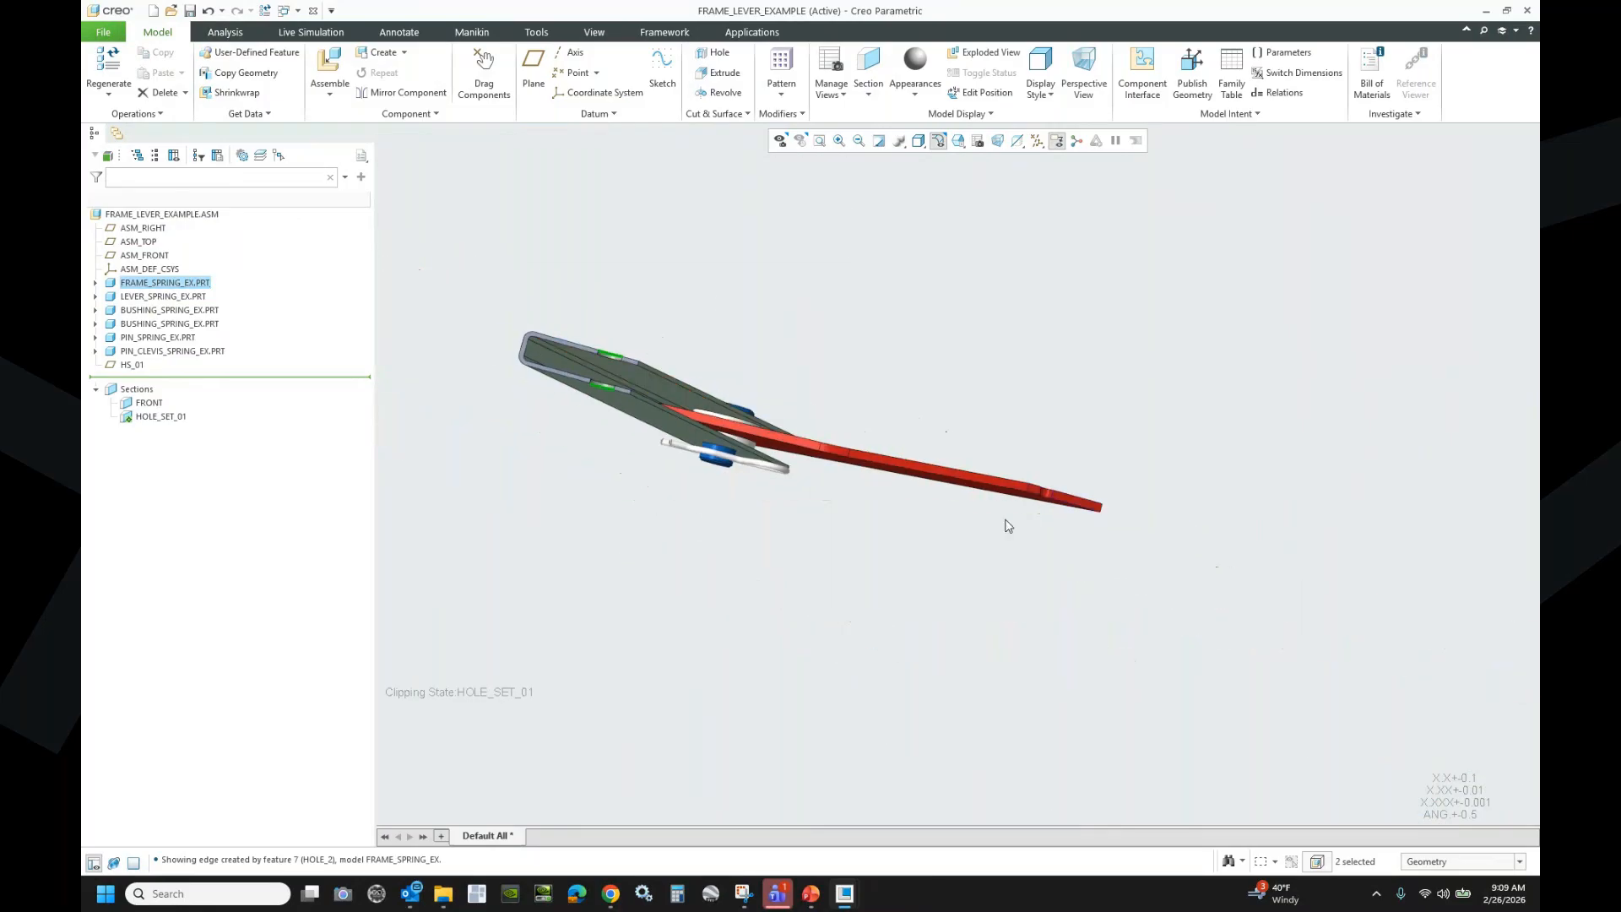
pyautogui.scroll(8, 1055, 524)
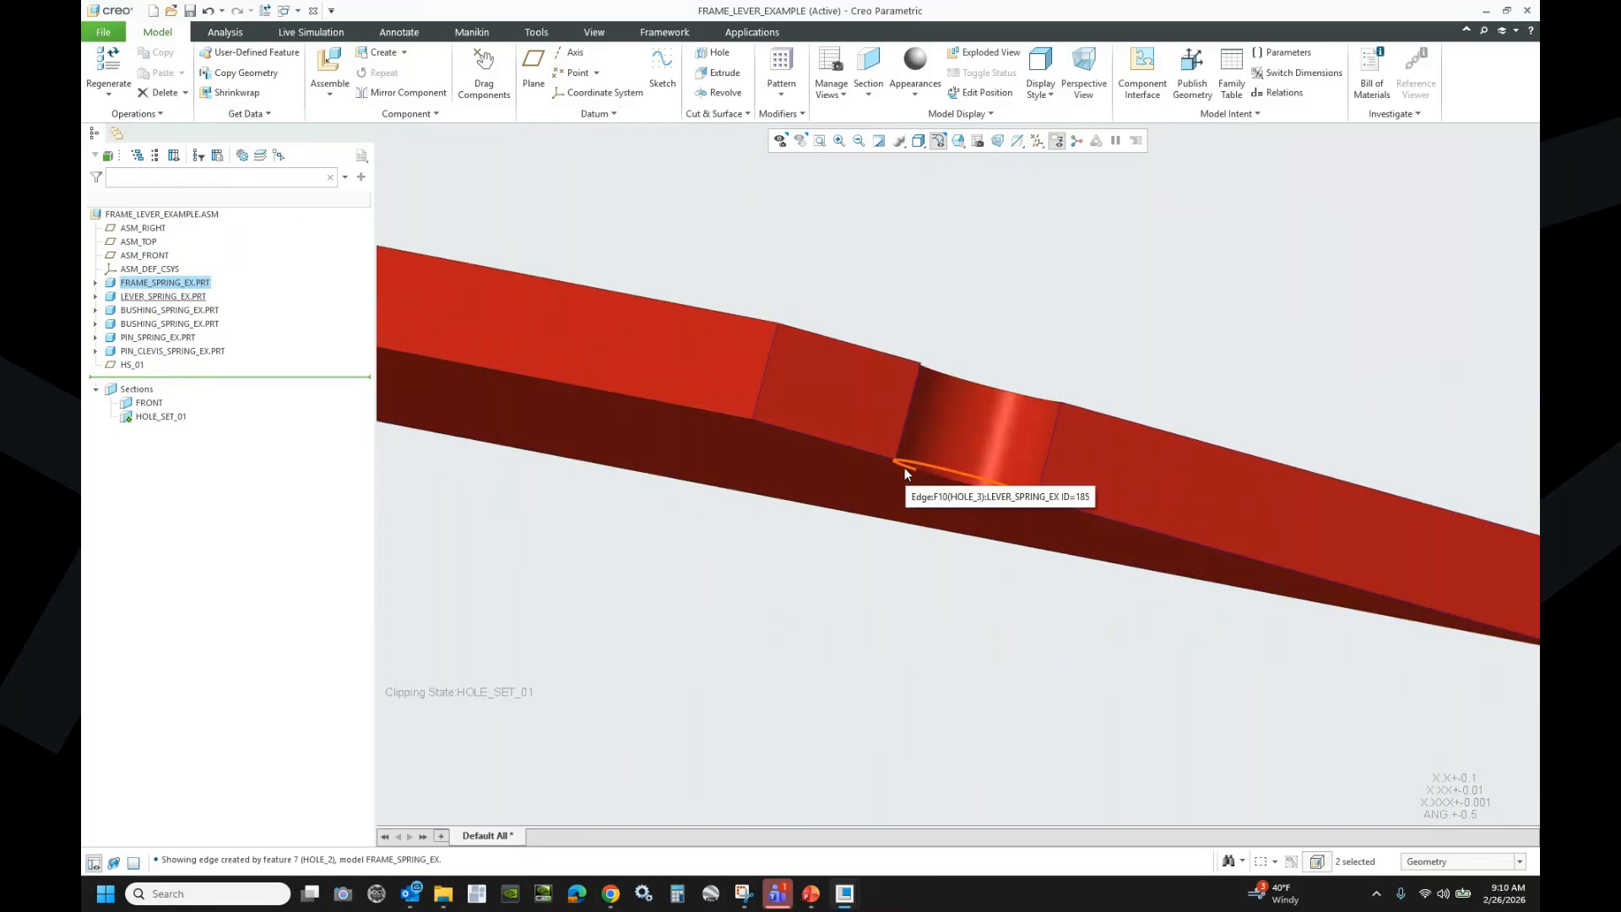
pyautogui.click(900, 463)
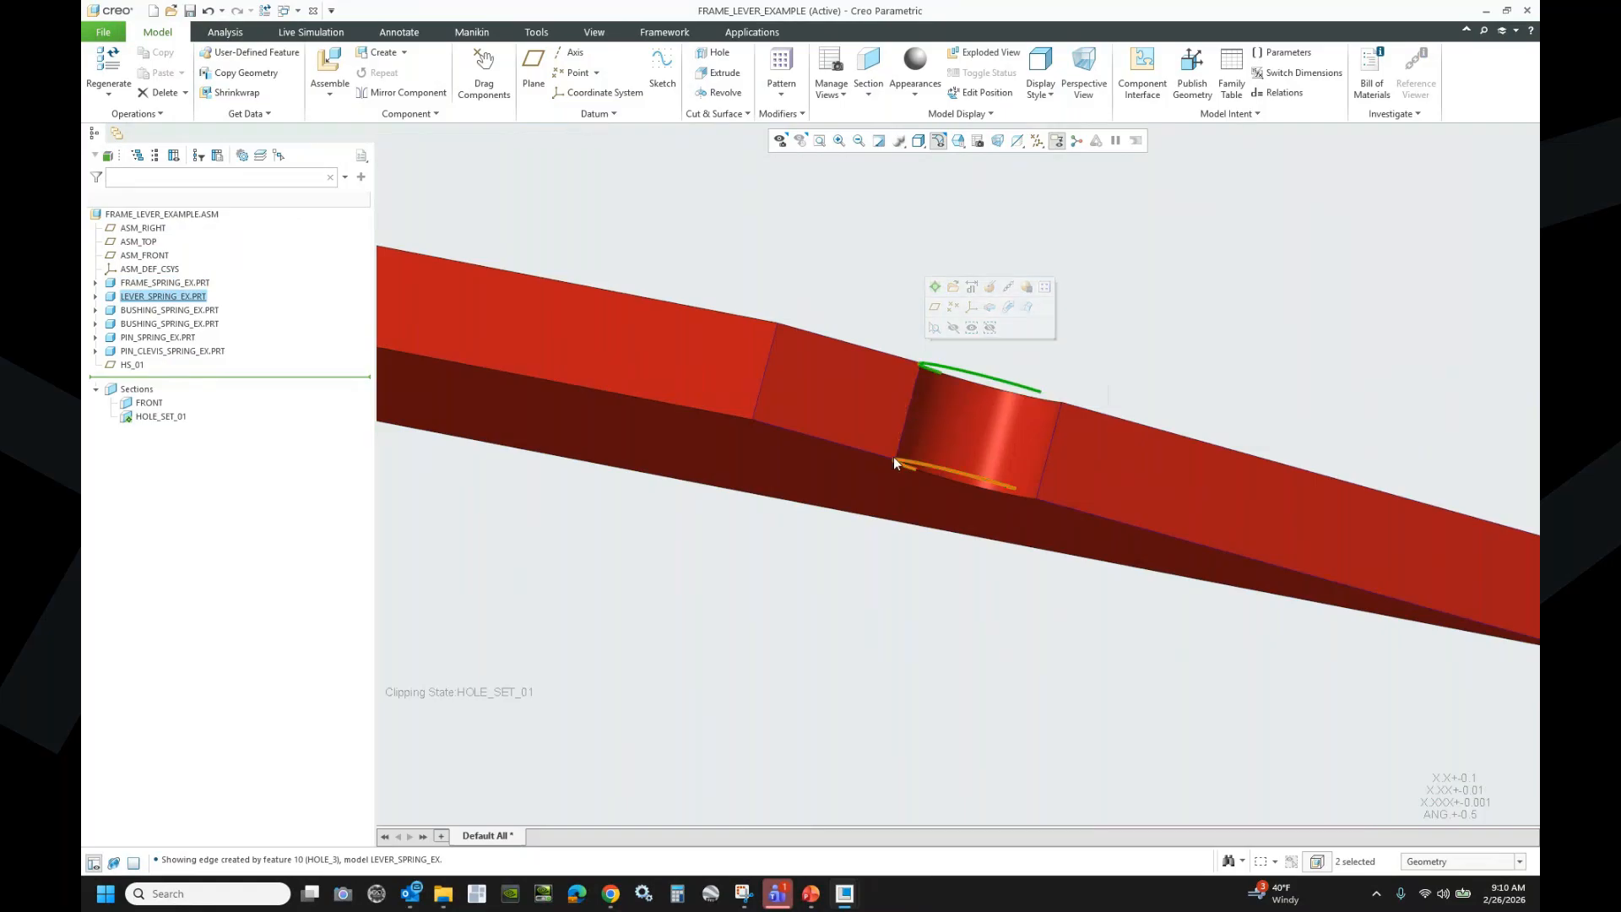
pyautogui.keyDown('ctrl'); pyautogui.click(929, 372); pyautogui.keyUp('ctrl')
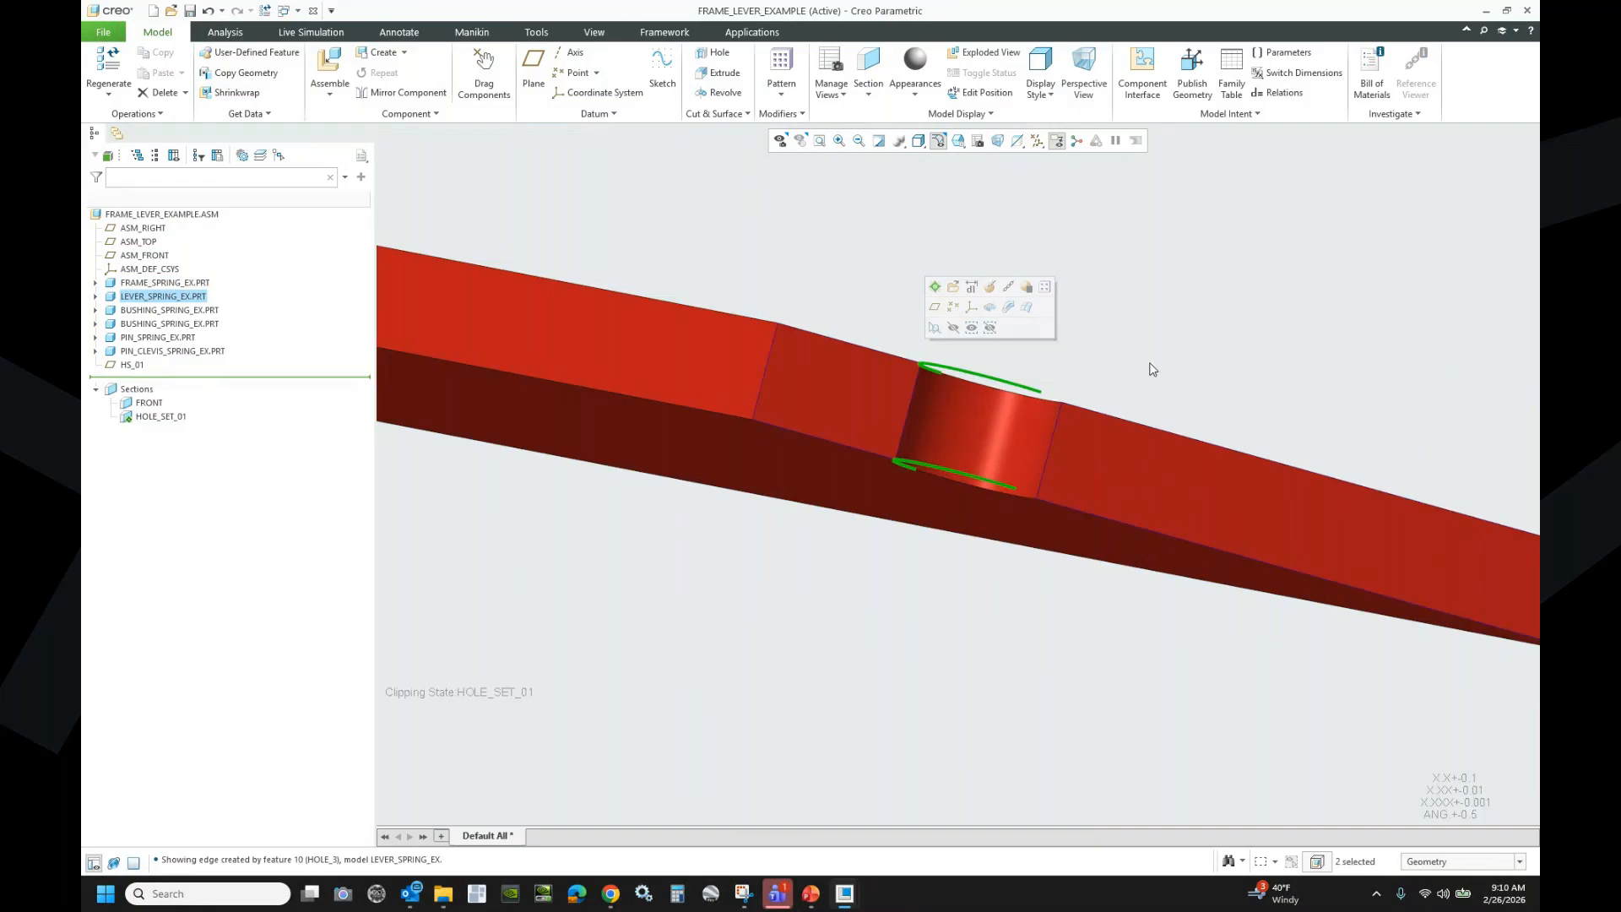
pyautogui.click(847, 644)
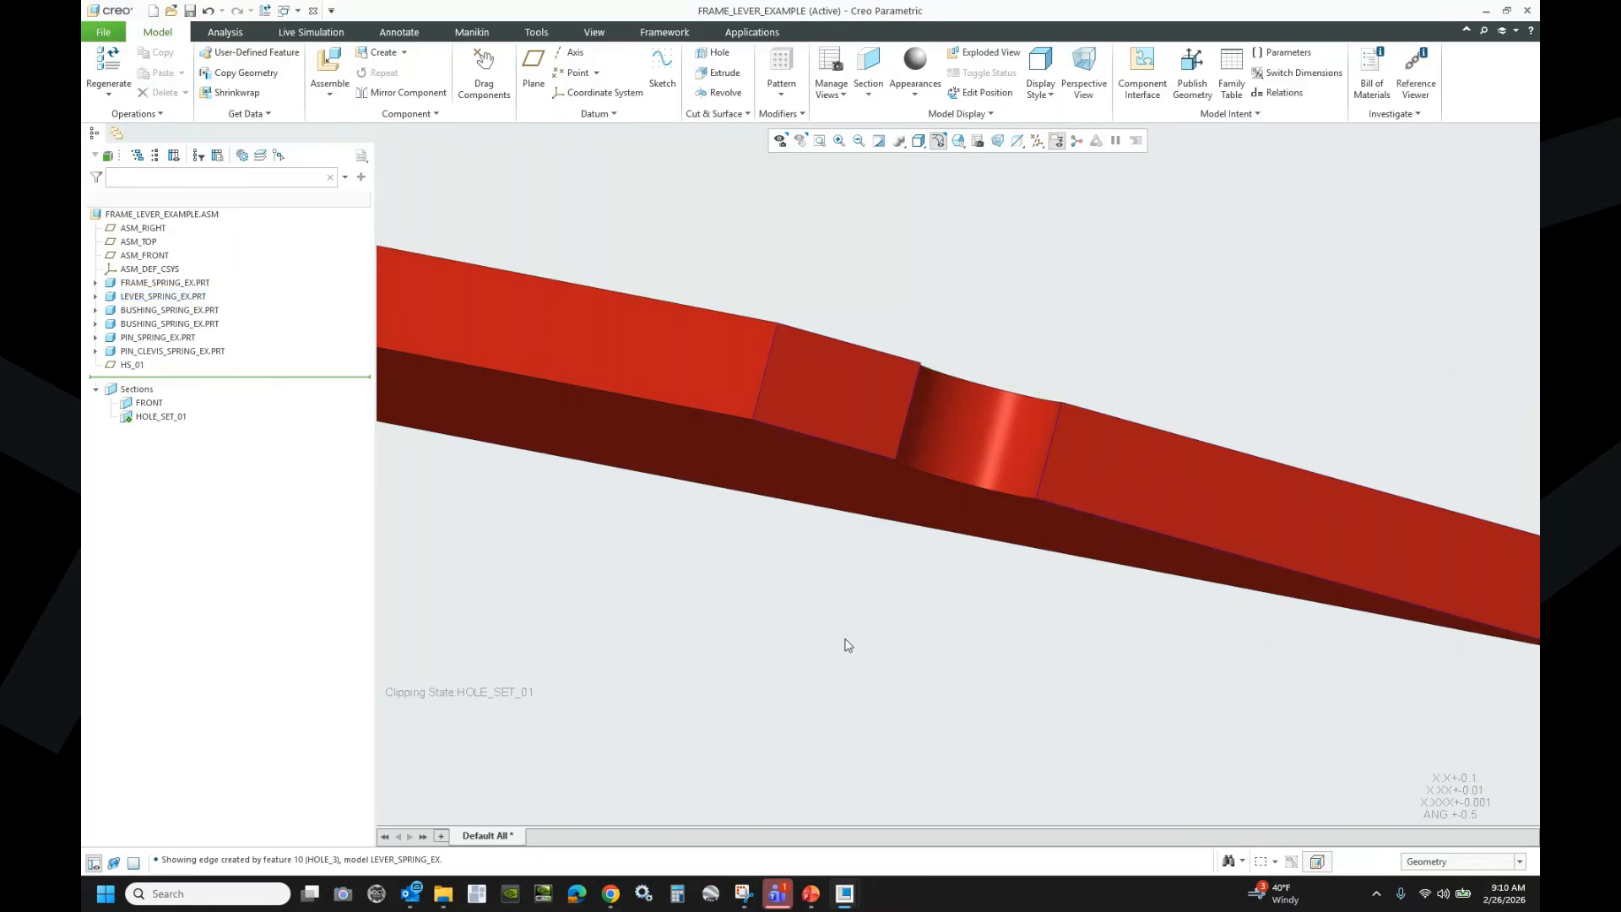
# - Turn off the HOLE_SET_01 section clipping and start a new file
pyautogui.click(158, 416)
pyautogui.click(156, 354)
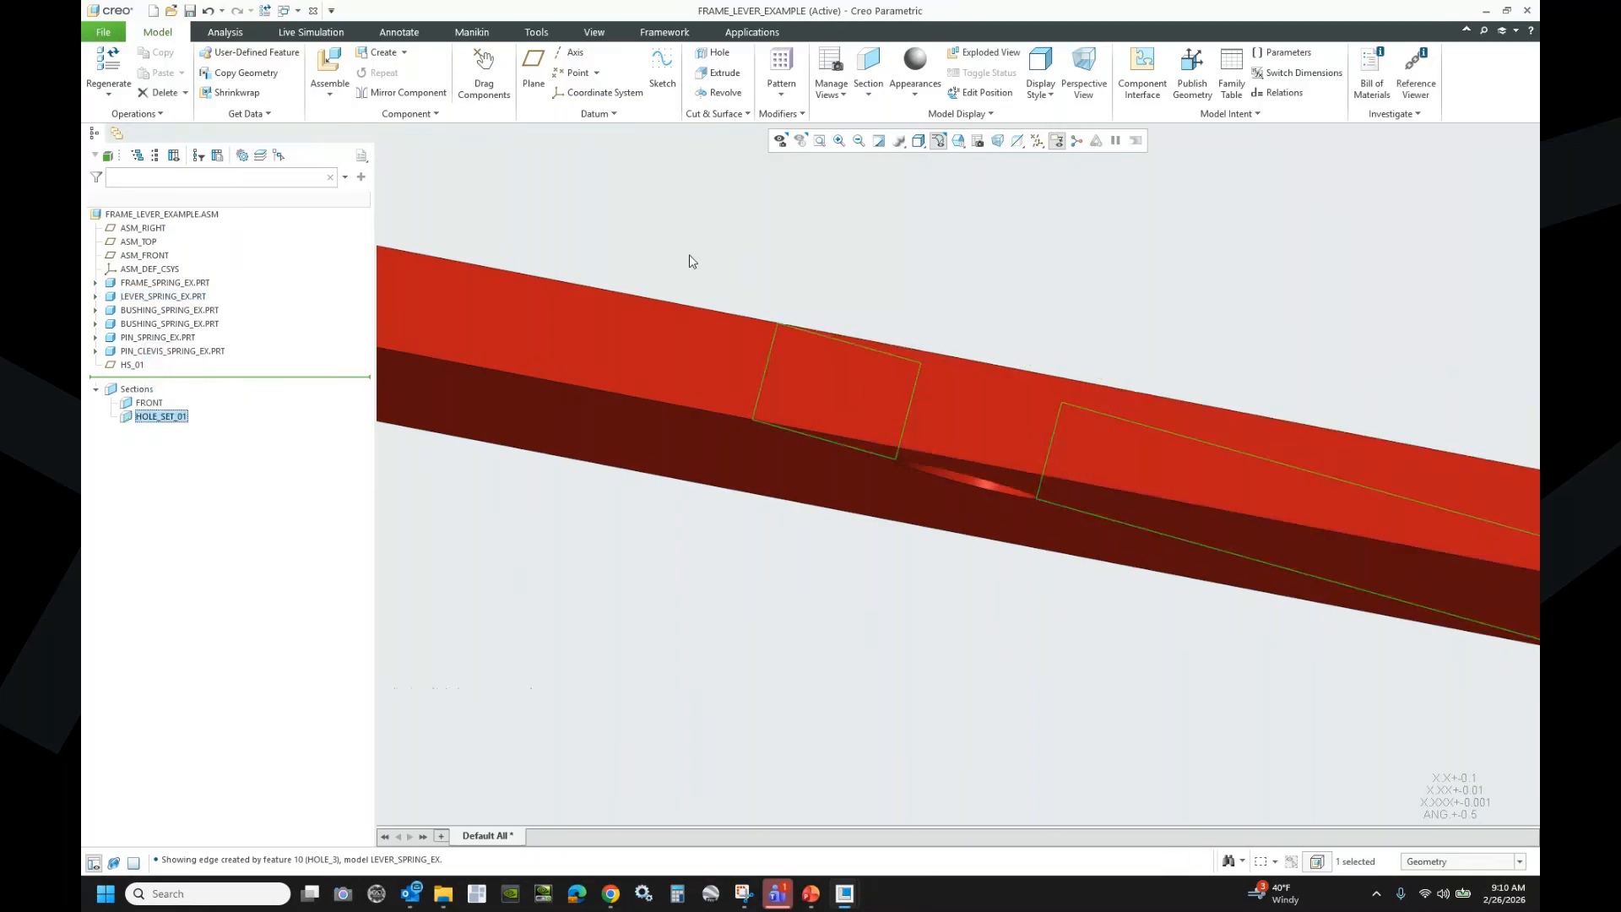
pyautogui.click(803, 244)
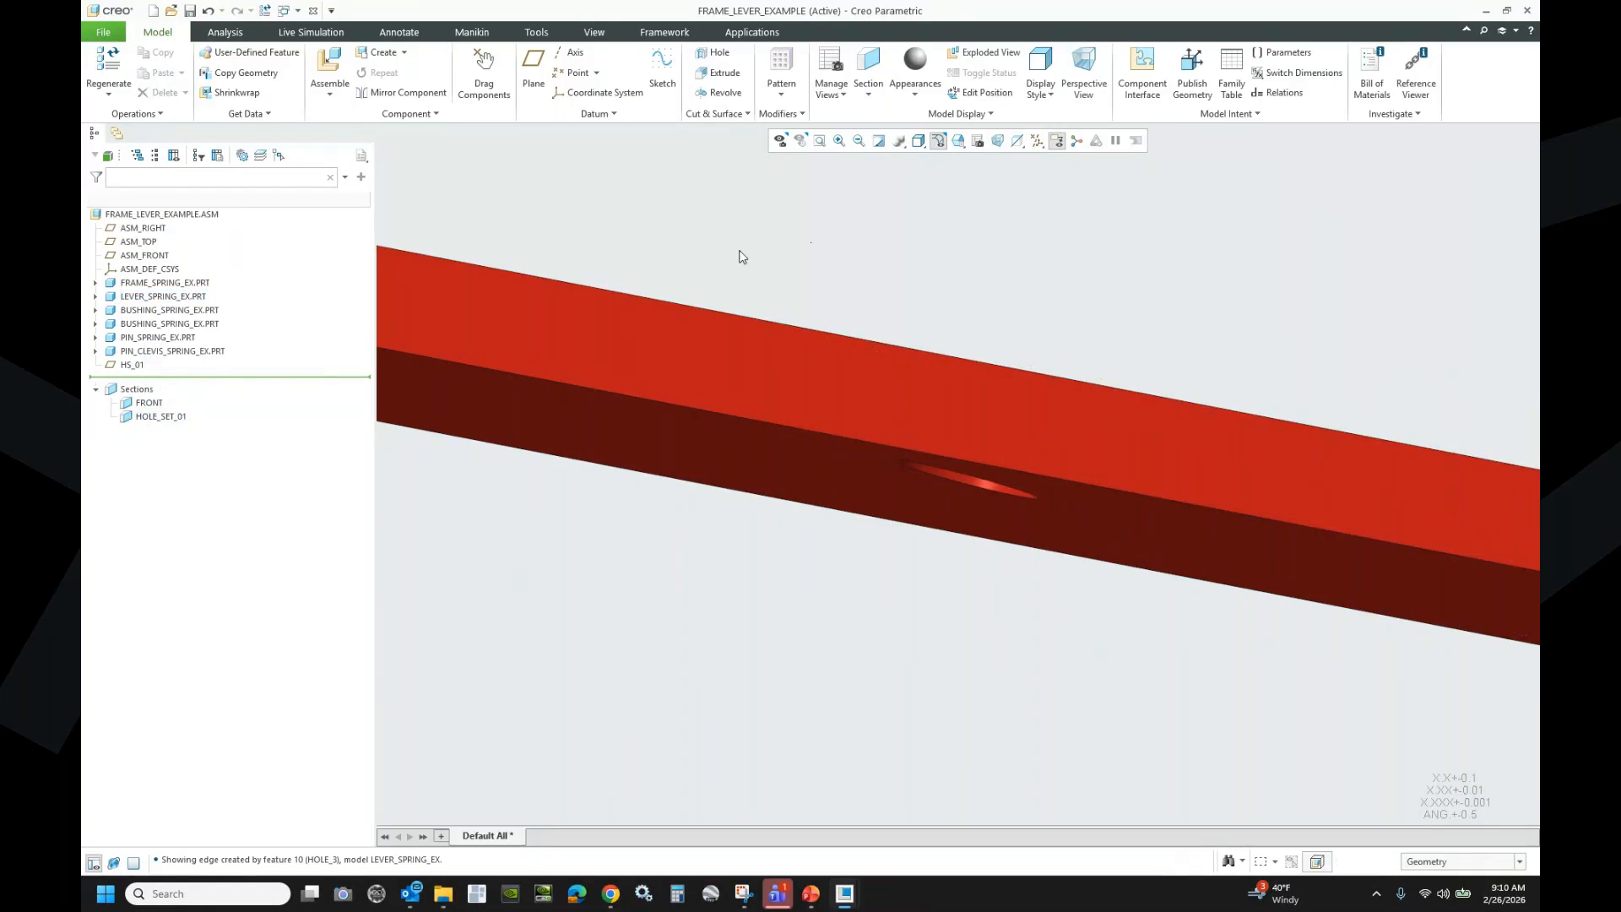
pyautogui.click(153, 16)
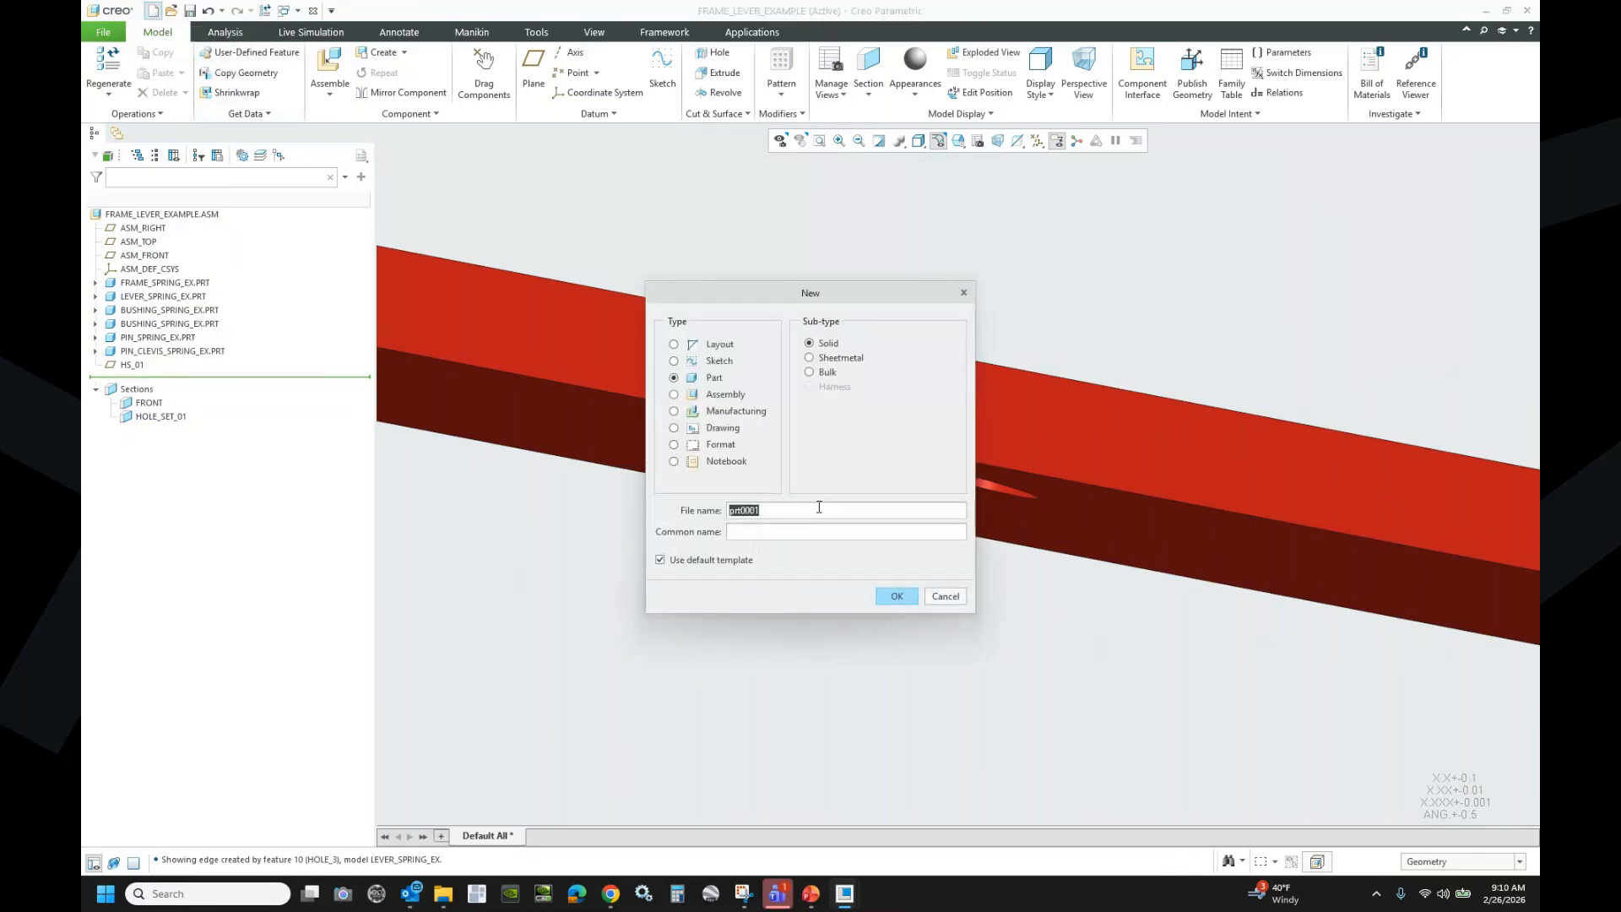
# - Create the solid part with the file name spring_tension_rhe_6x75
pyautogui.write('spring_tension_rhe_6x25')
pyautogui.click(896, 597)
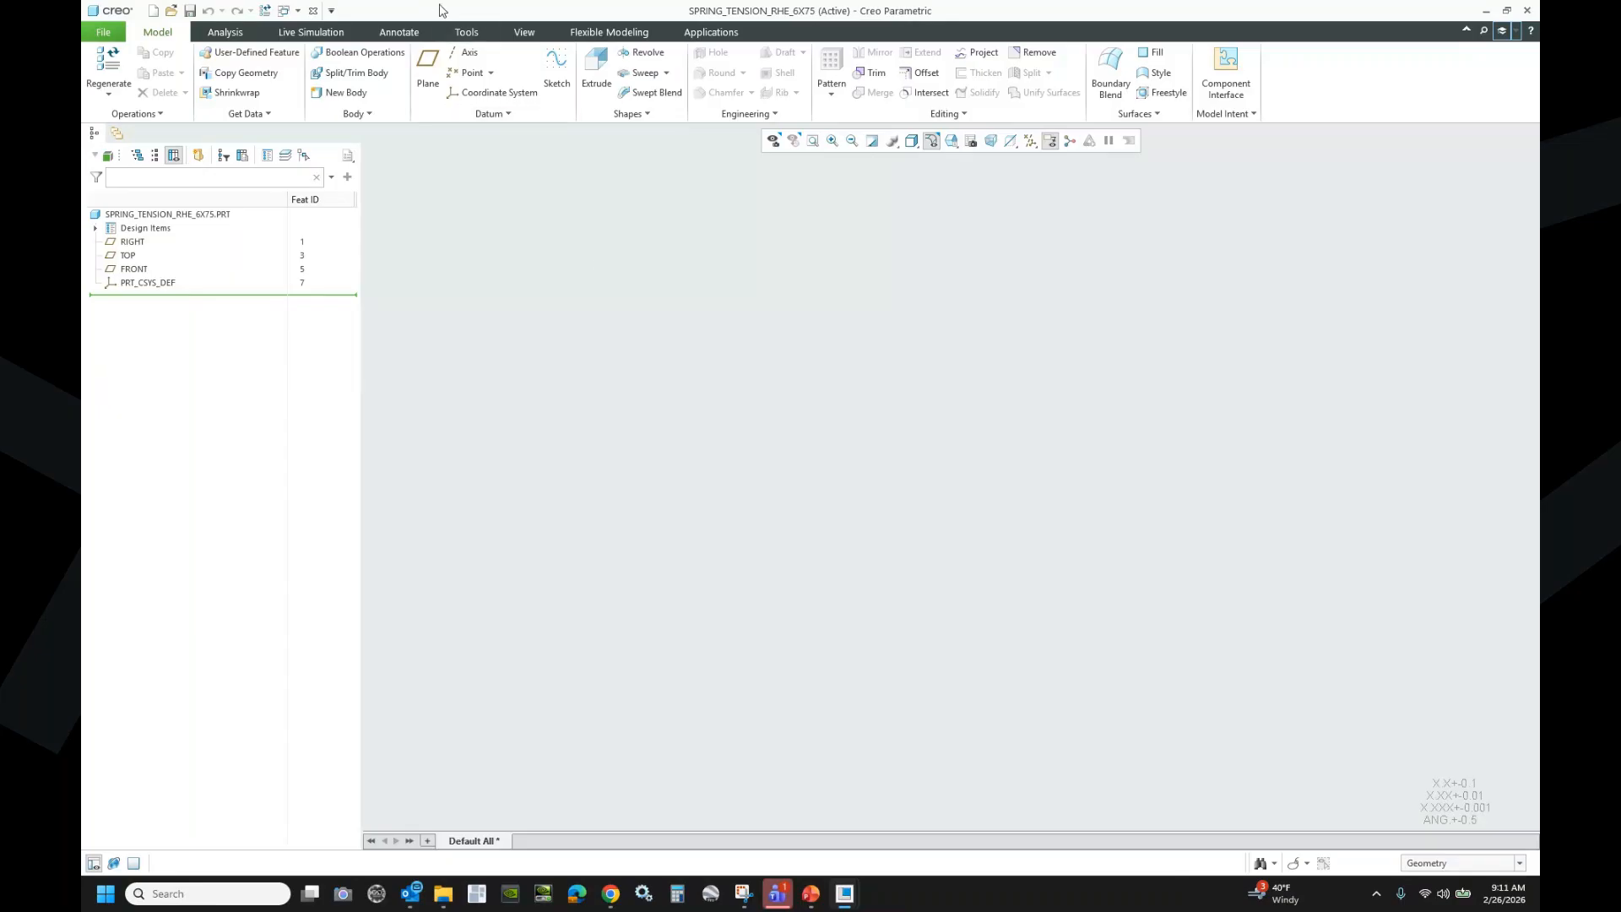
# - Add the real-number part parameter WIRE_DIA with value 0.0625
pyautogui.click(464, 33)
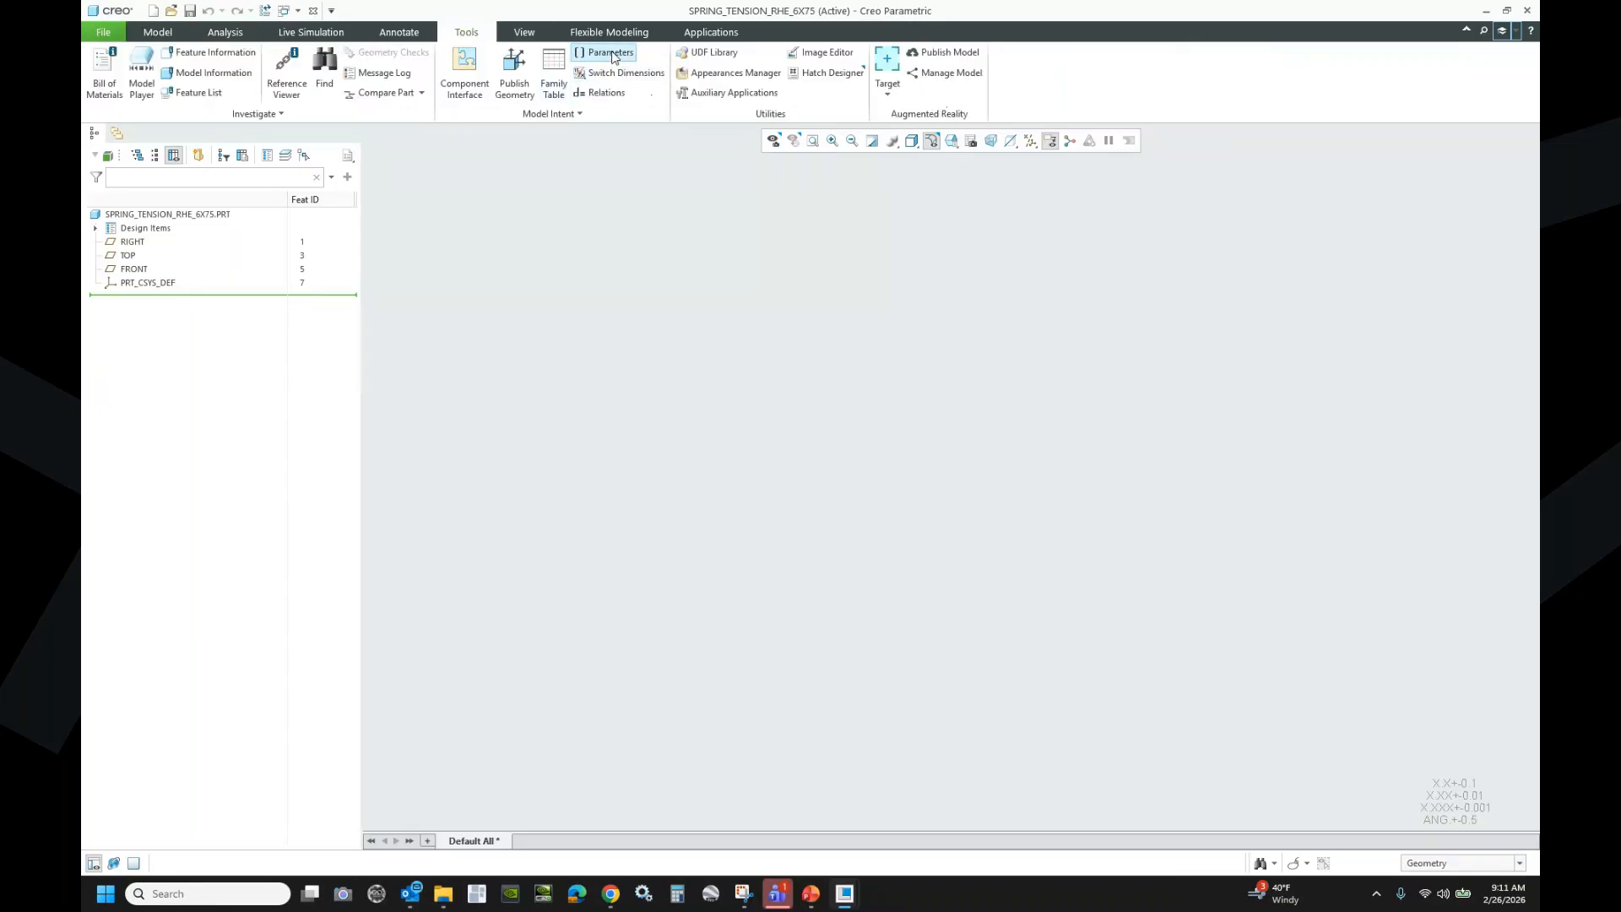
pyautogui.click(605, 53)
pyautogui.moveTo(977, 609); pyautogui.dragTo(980, 807)
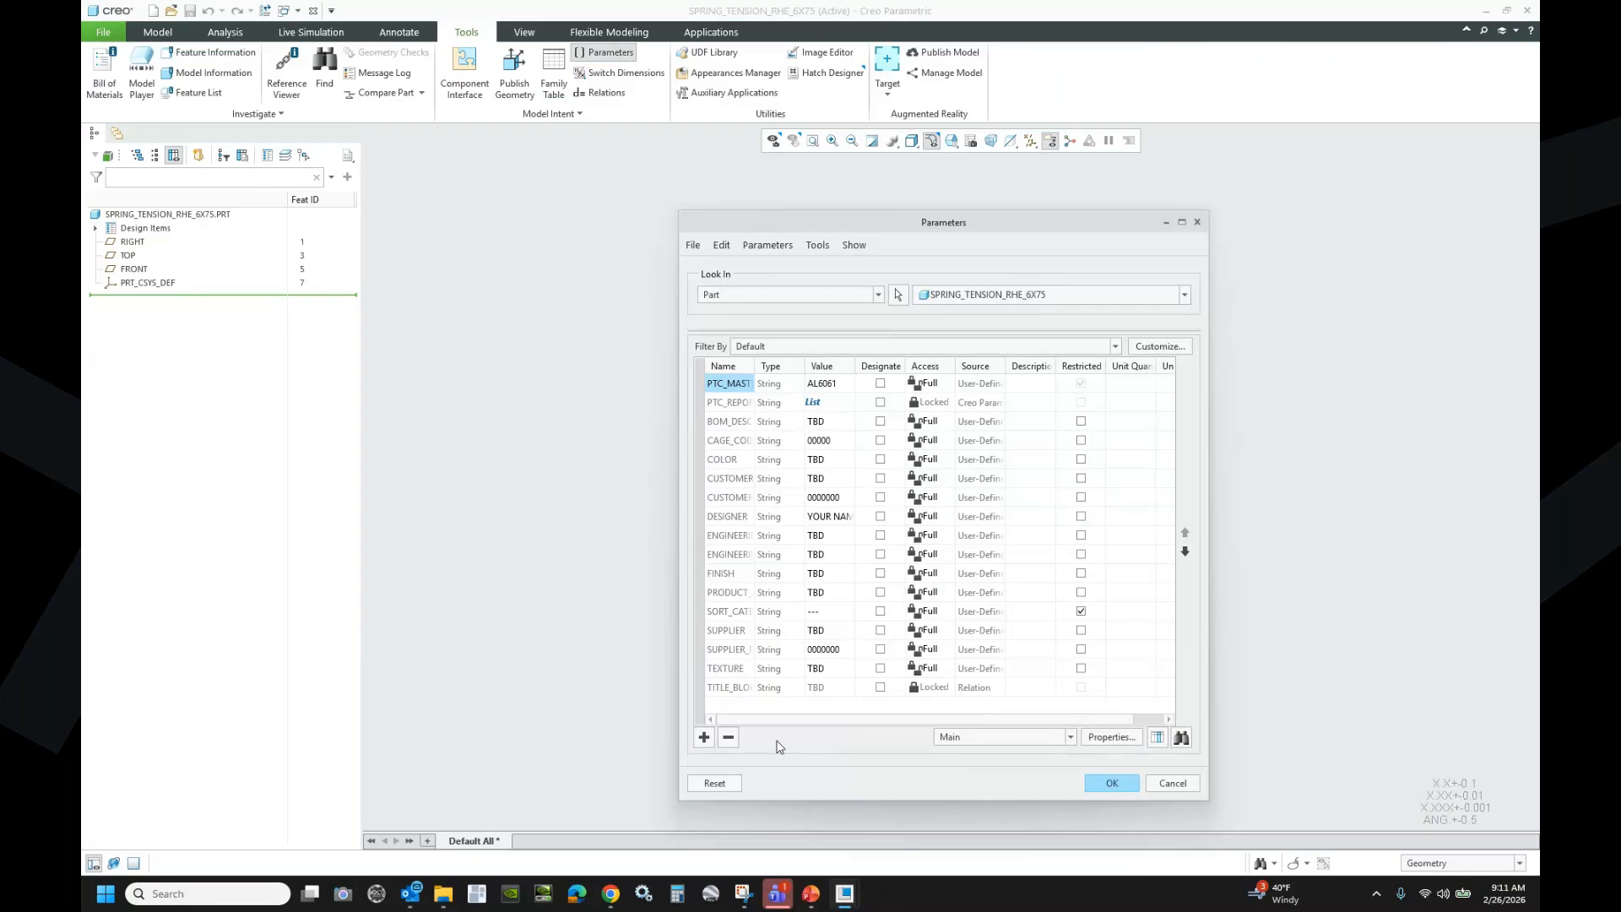
pyautogui.click(704, 737)
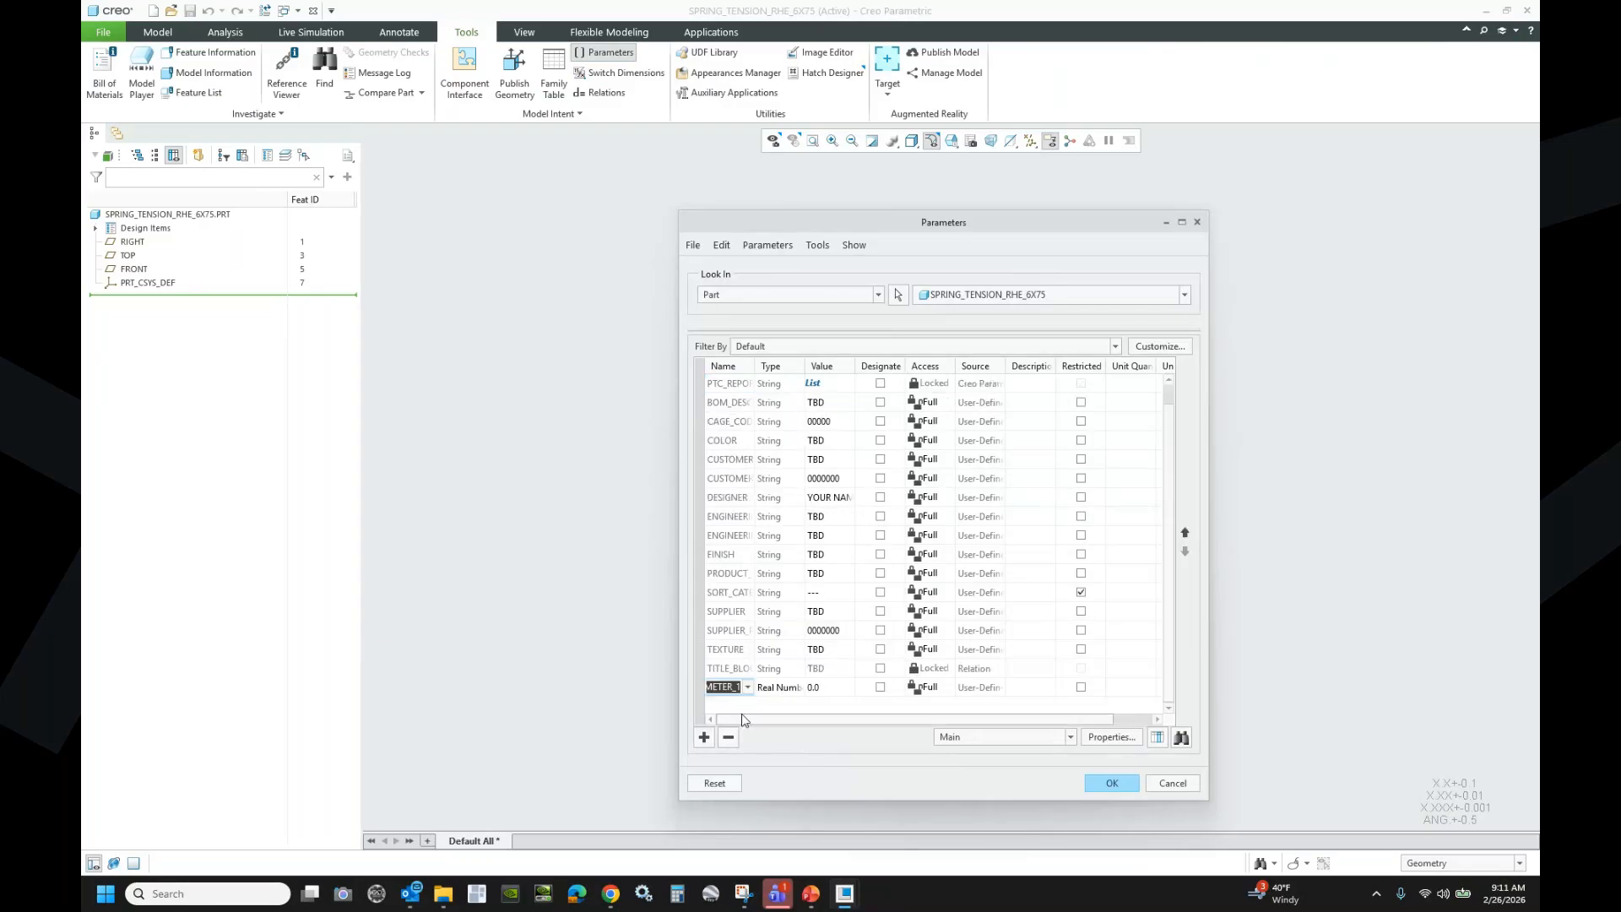
pyautogui.write('wire_dia')
pyautogui.click(833, 688)
pyautogui.write('.')
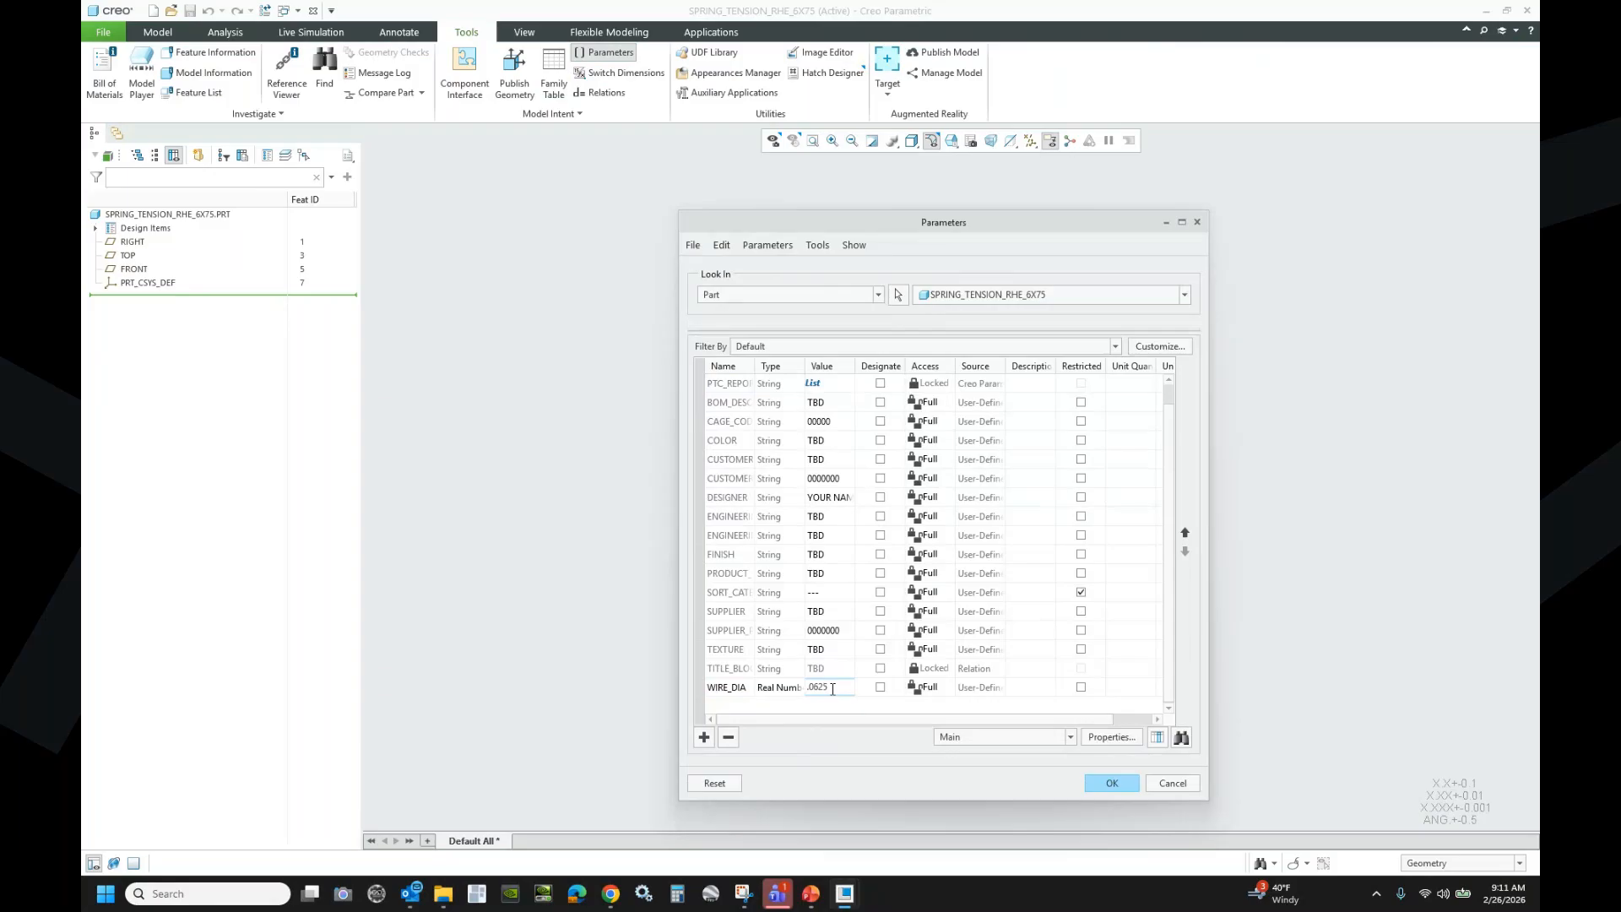
pyautogui.press('Return')
# - Add the parameter BODY_DIA with value 0.75 and keep both parameters
pyautogui.click(702, 743)
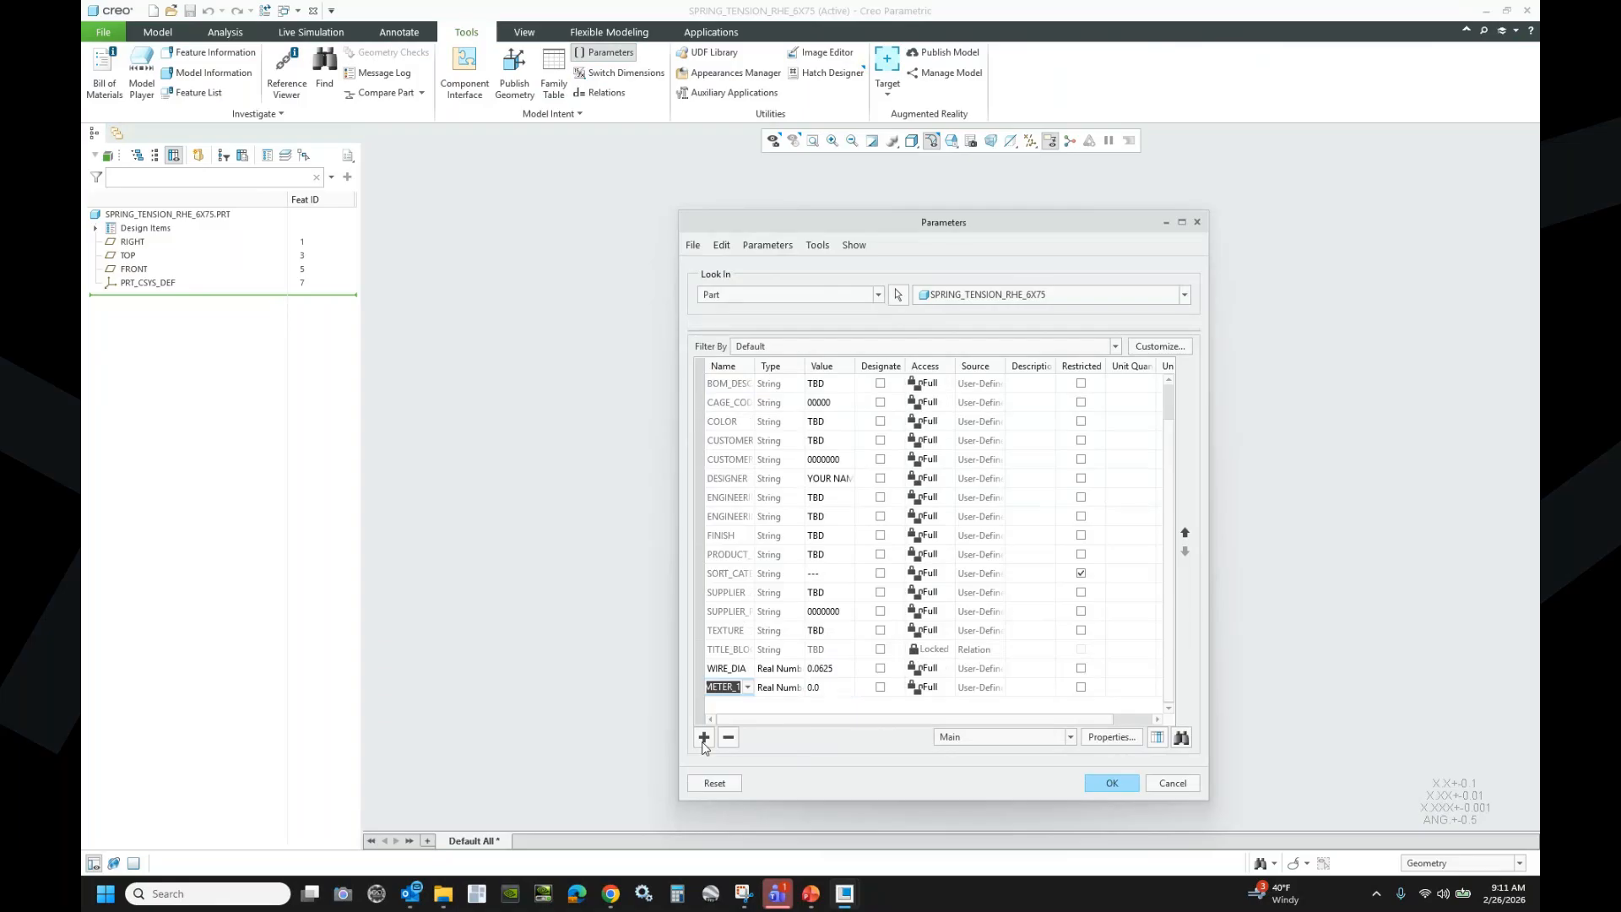
pyautogui.write('bo')
pyautogui.write('a')
pyautogui.click(829, 689)
pyautogui.write('.75')
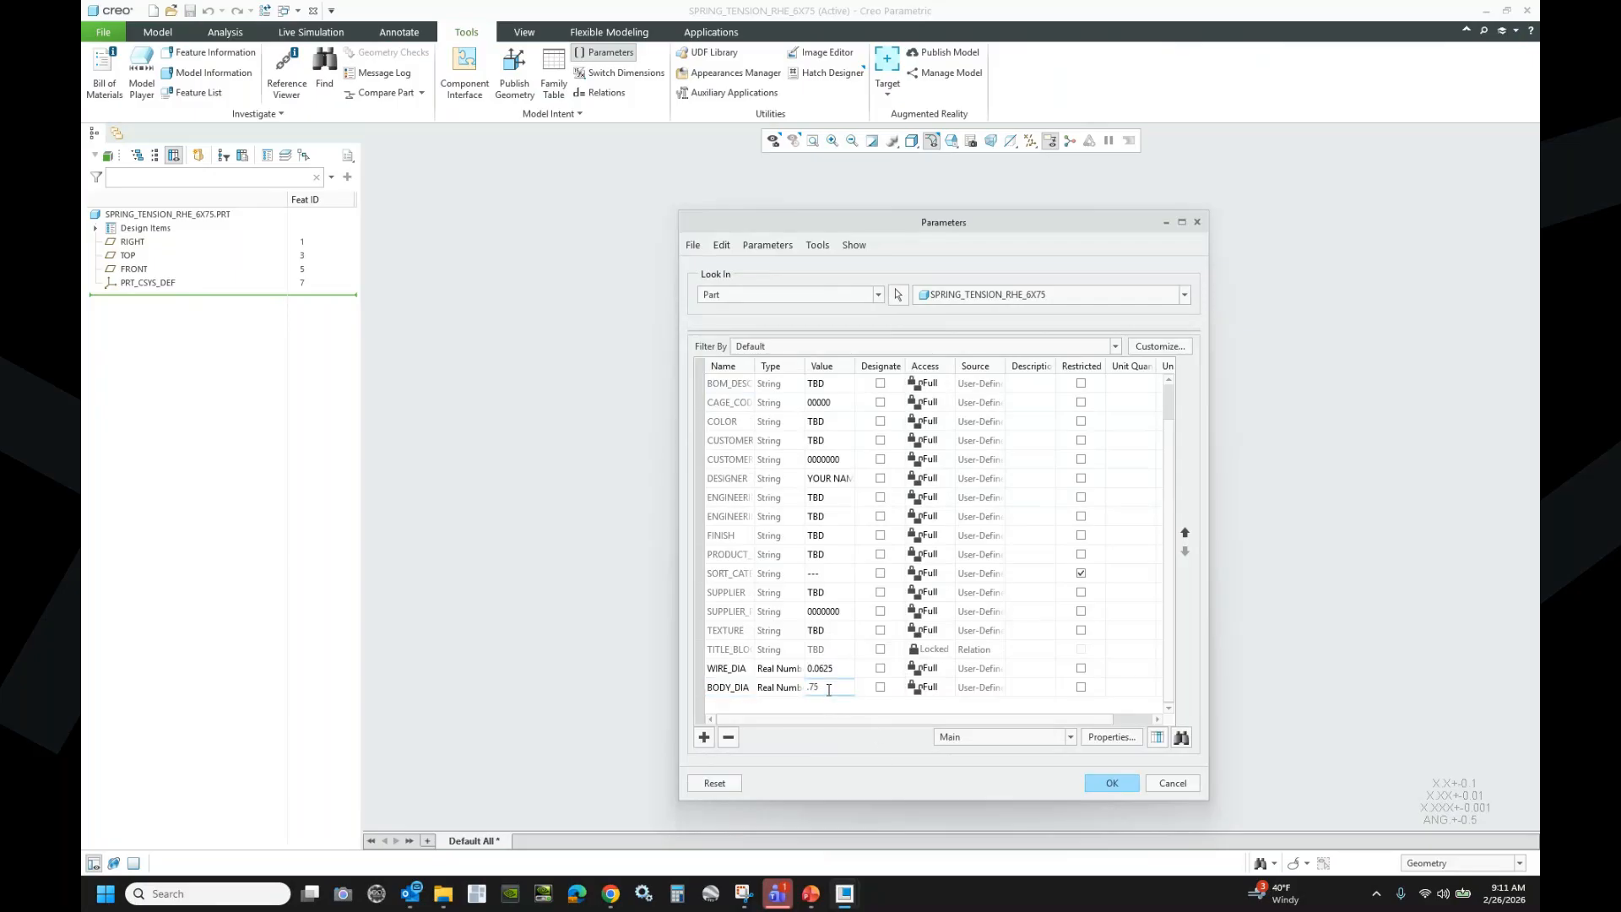
pyautogui.press('Return')
pyautogui.click(1093, 784)
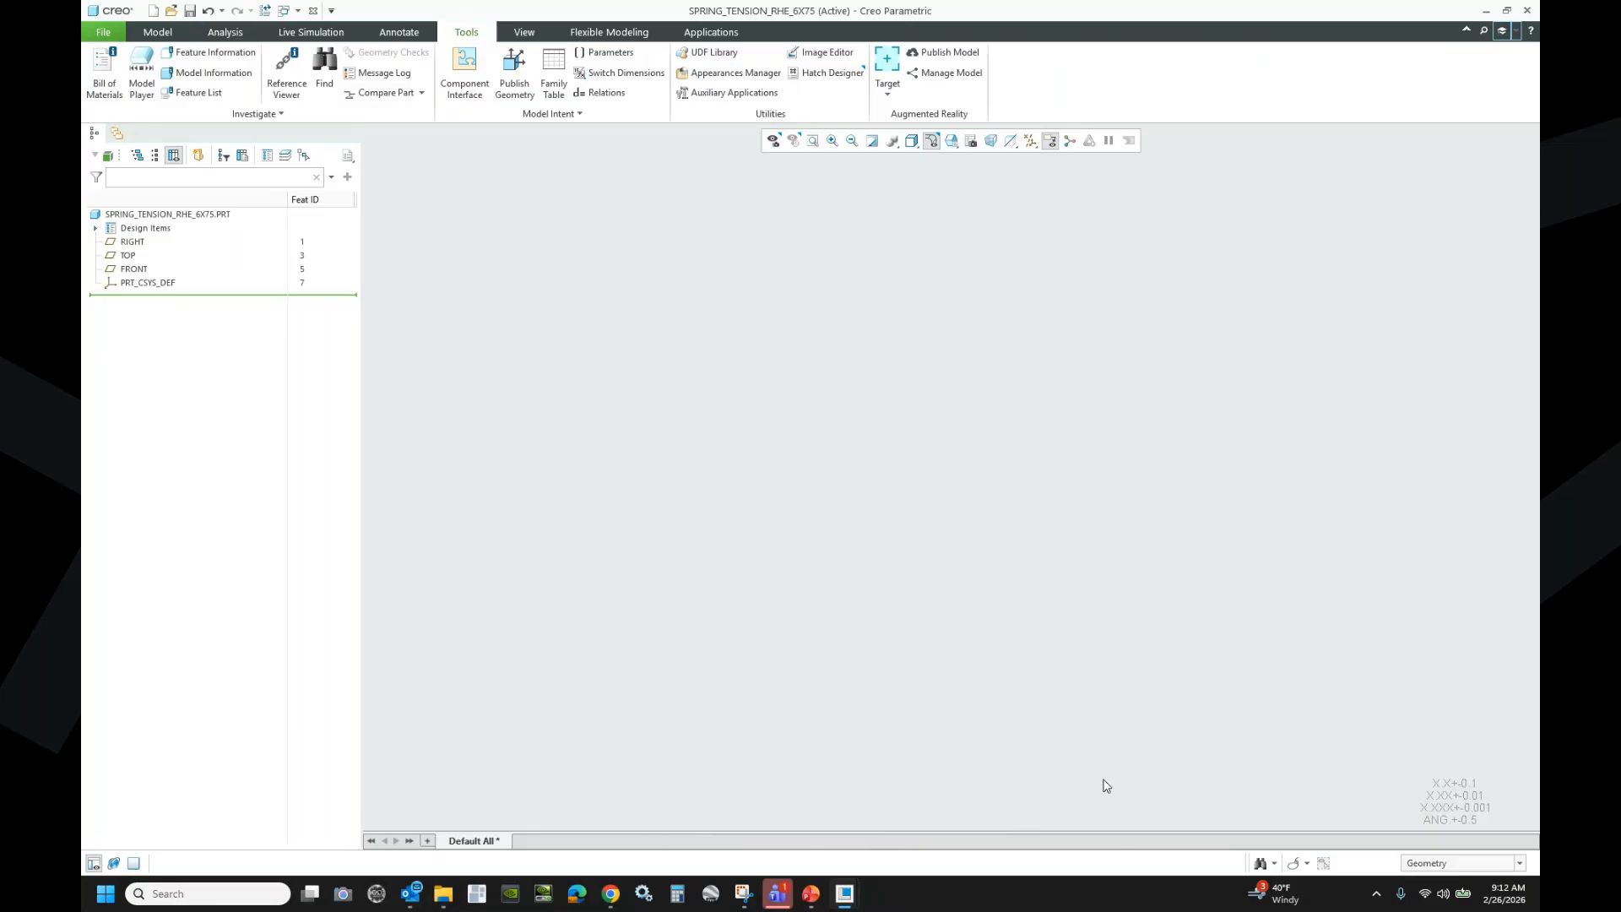
pyautogui.click(300, 10)
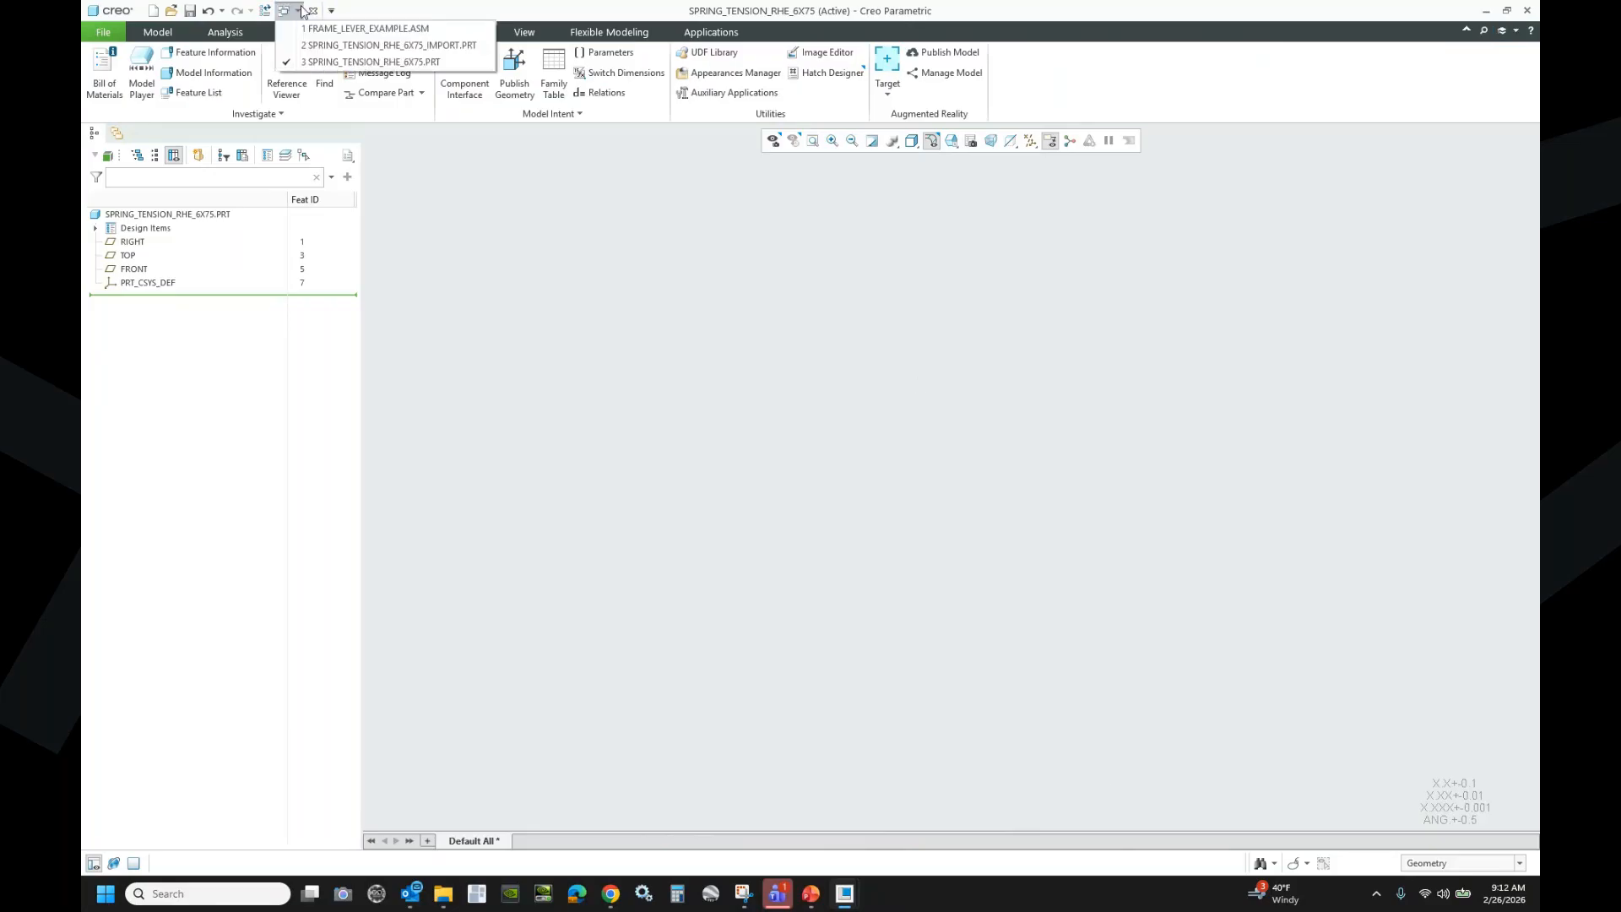
pyautogui.click(335, 45)
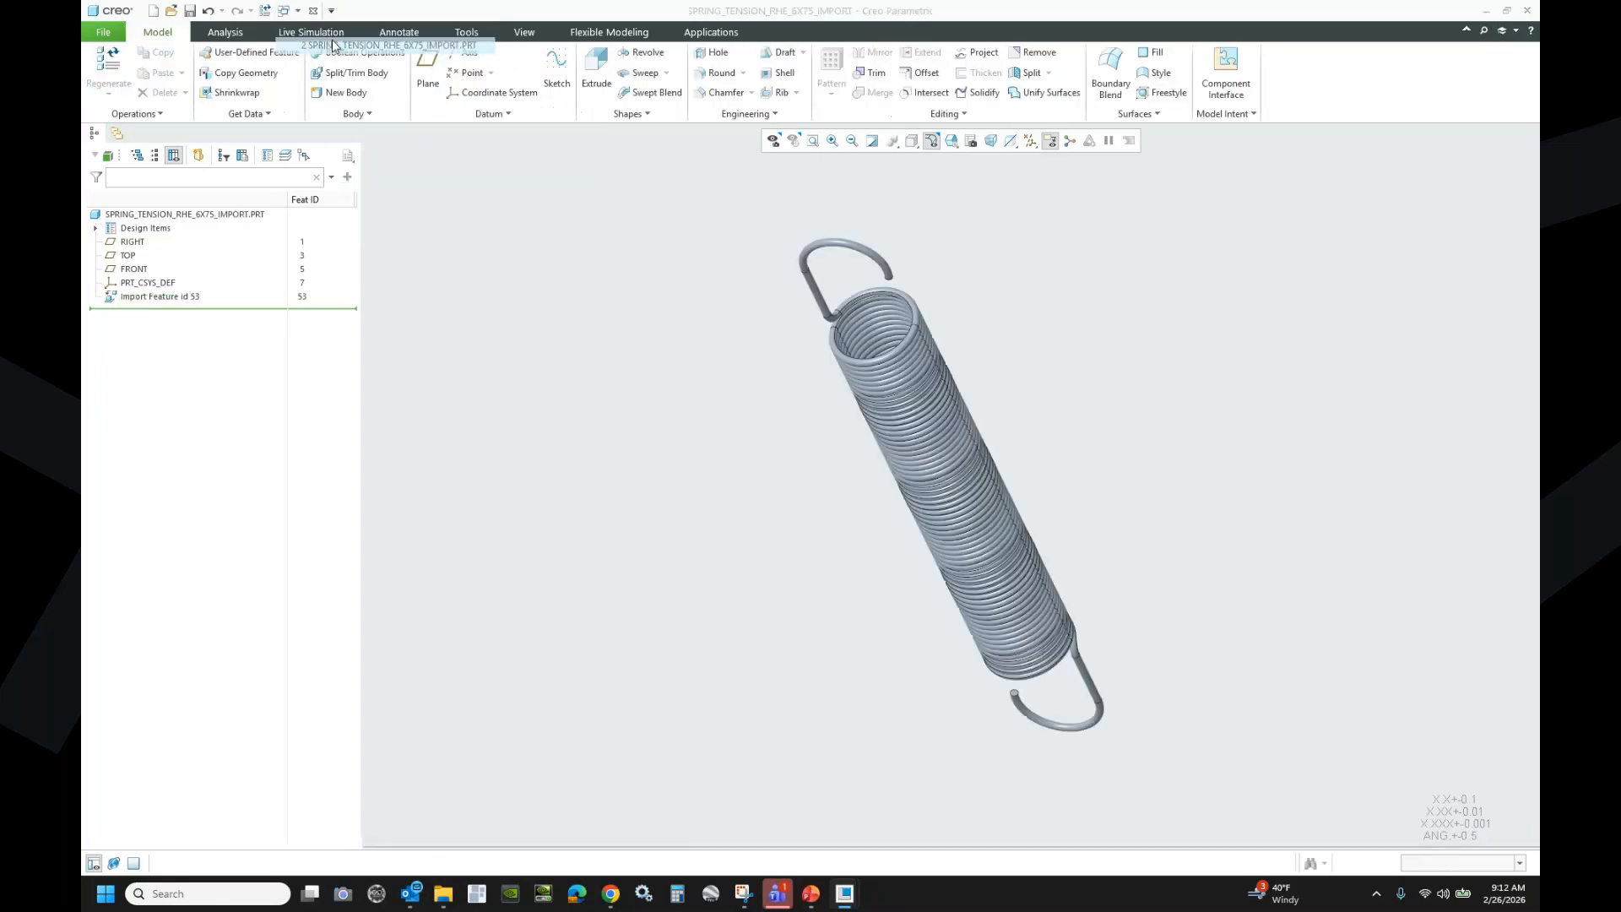
pyautogui.scroll(6, 856, 322)
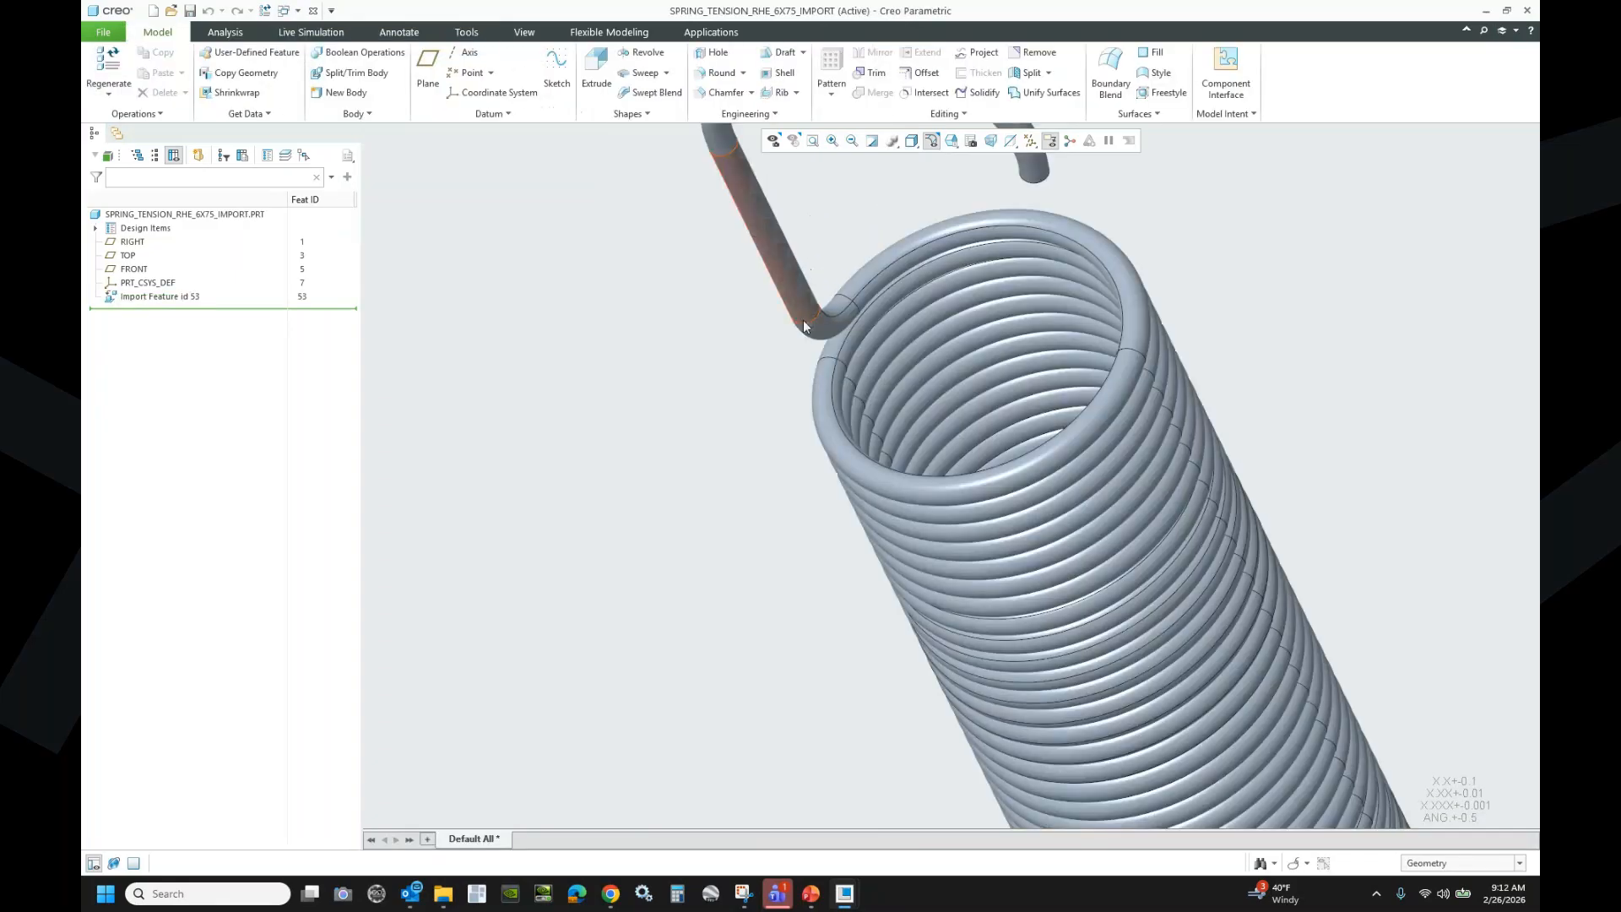
pyautogui.scroll(5, 811, 320)
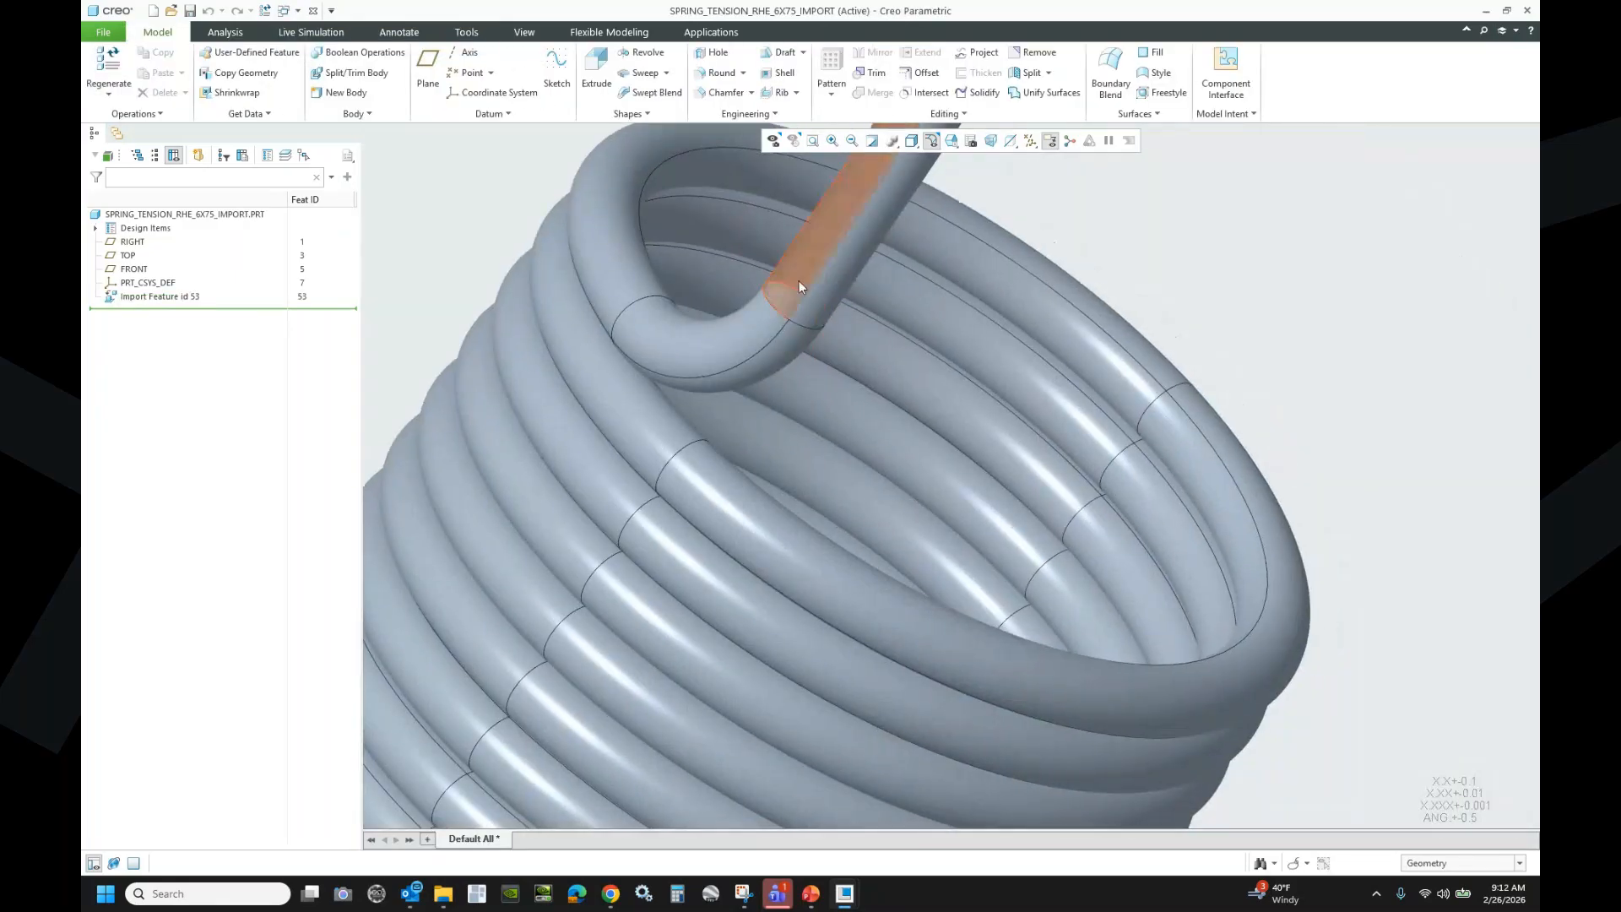
pyautogui.moveTo(941, 285); pyautogui.dragTo(1189, 235, button='middle')
pyautogui.moveTo(1012, 273)
pyautogui.mouseDown()
pyautogui.moveTo(1289, 401)
pyautogui.moveTo(1370, 357)
pyautogui.moveTo(1394, 315)
pyautogui.mouseUp()
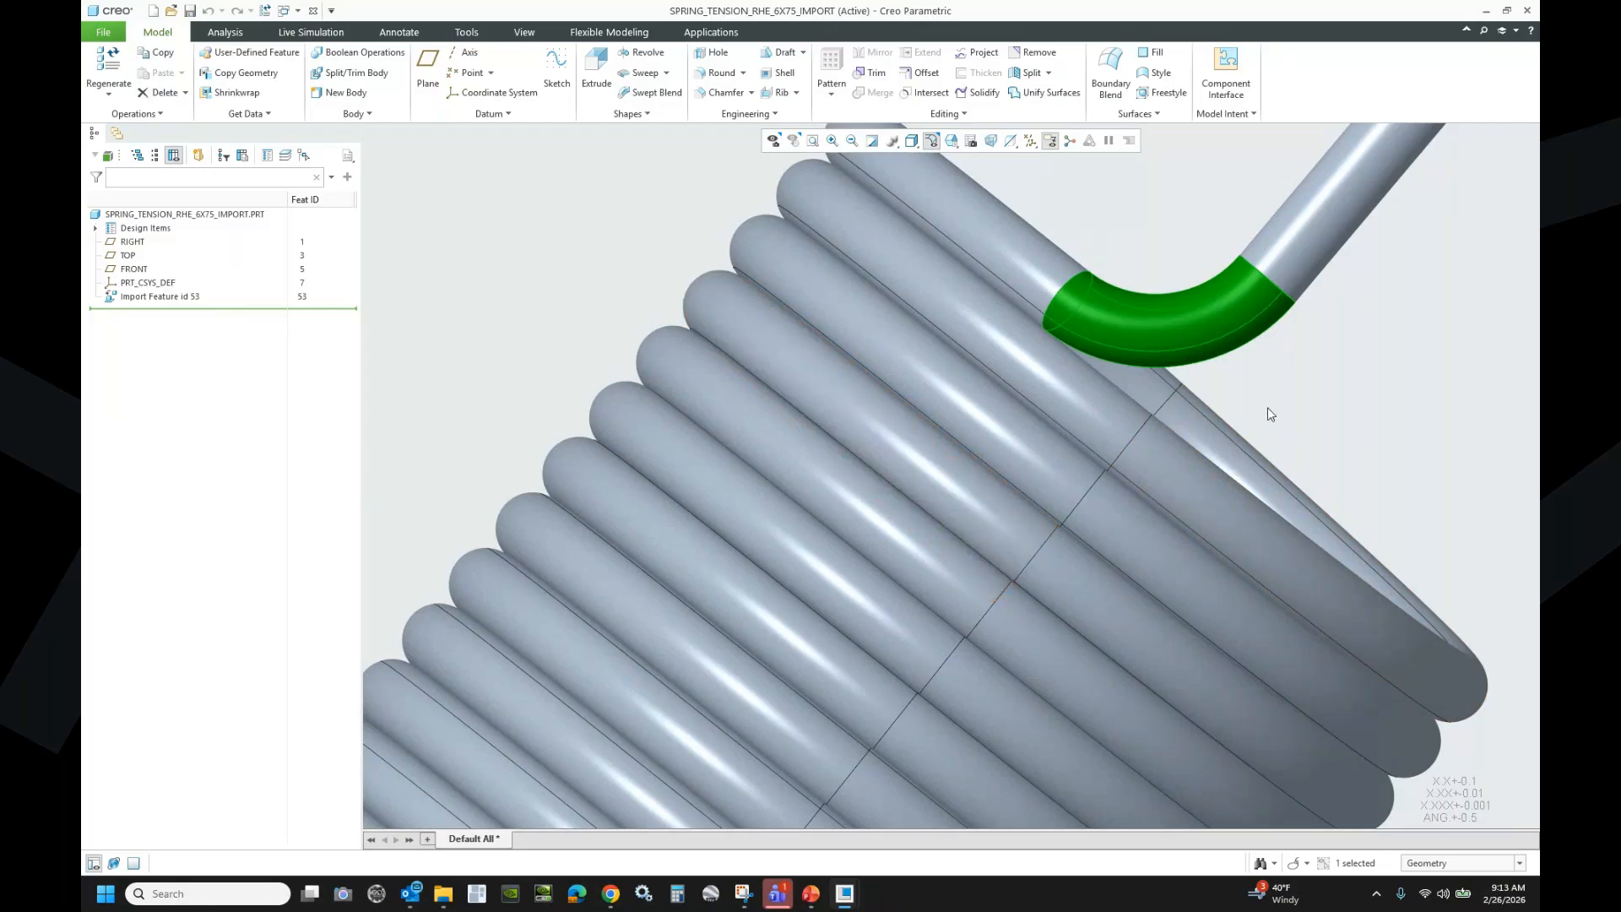
pyautogui.scroll(-5, 680, 384)
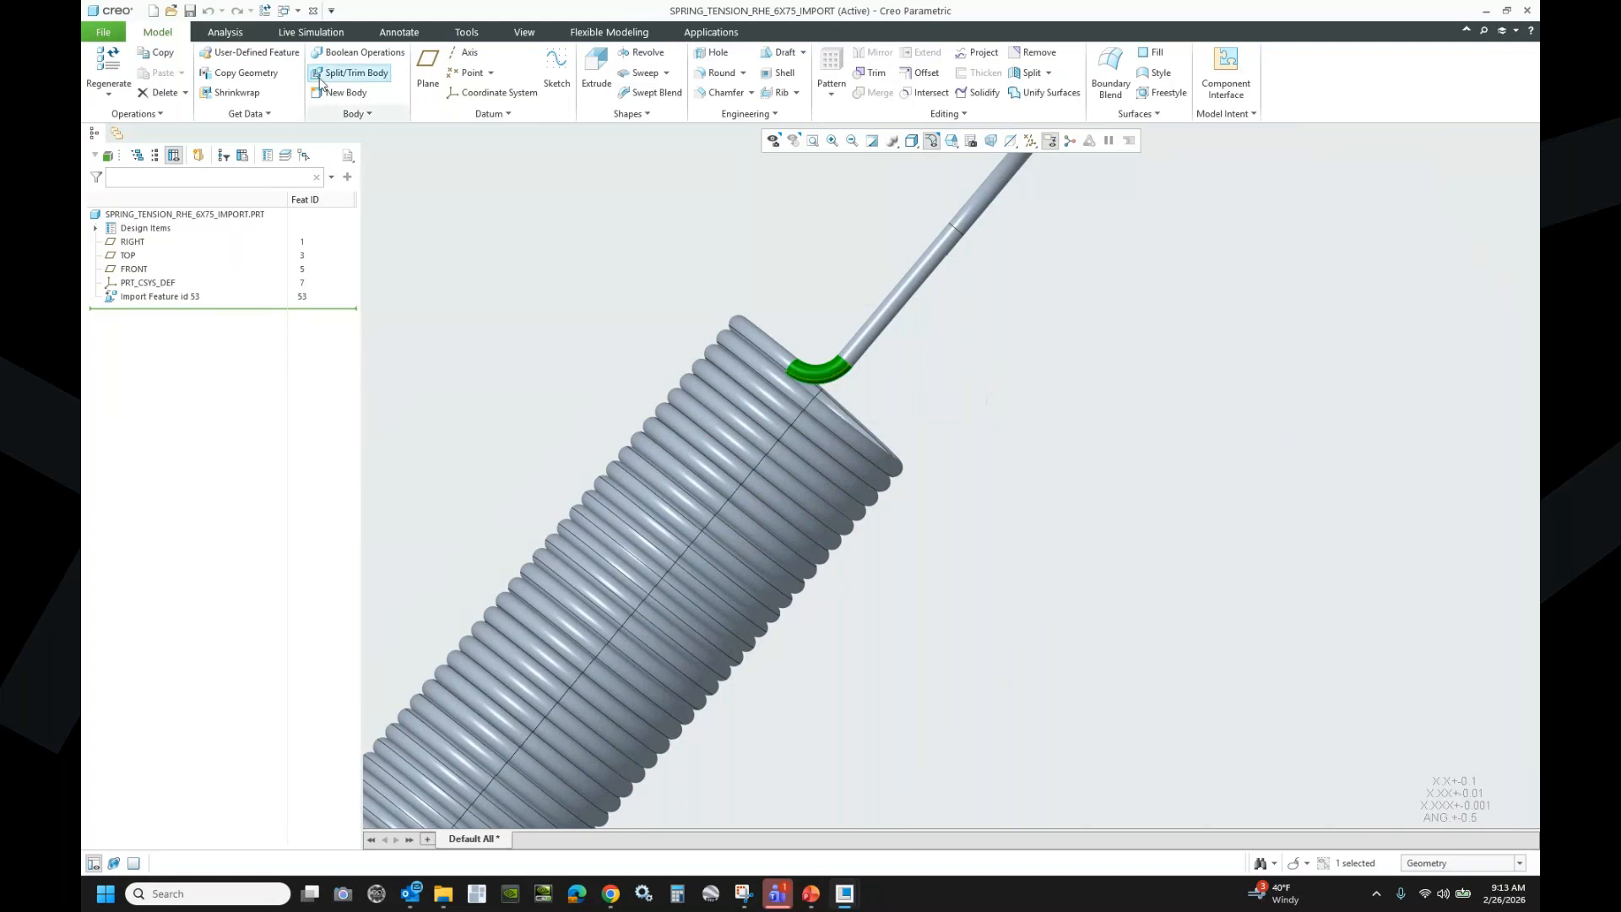
pyautogui.click(300, 11)
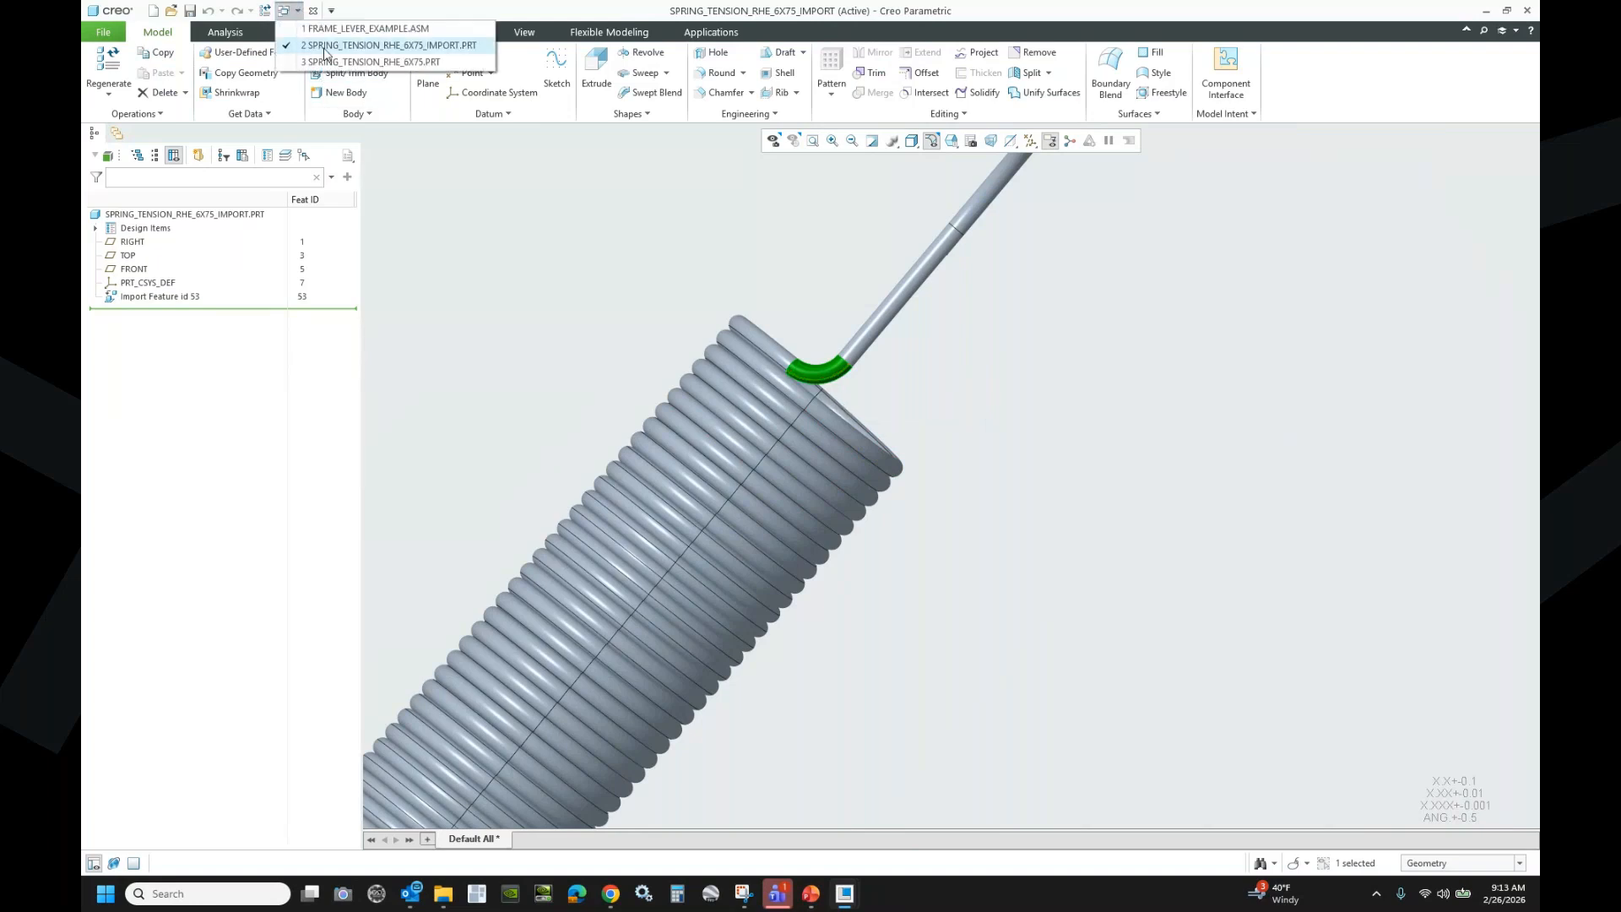
pyautogui.click(372, 61)
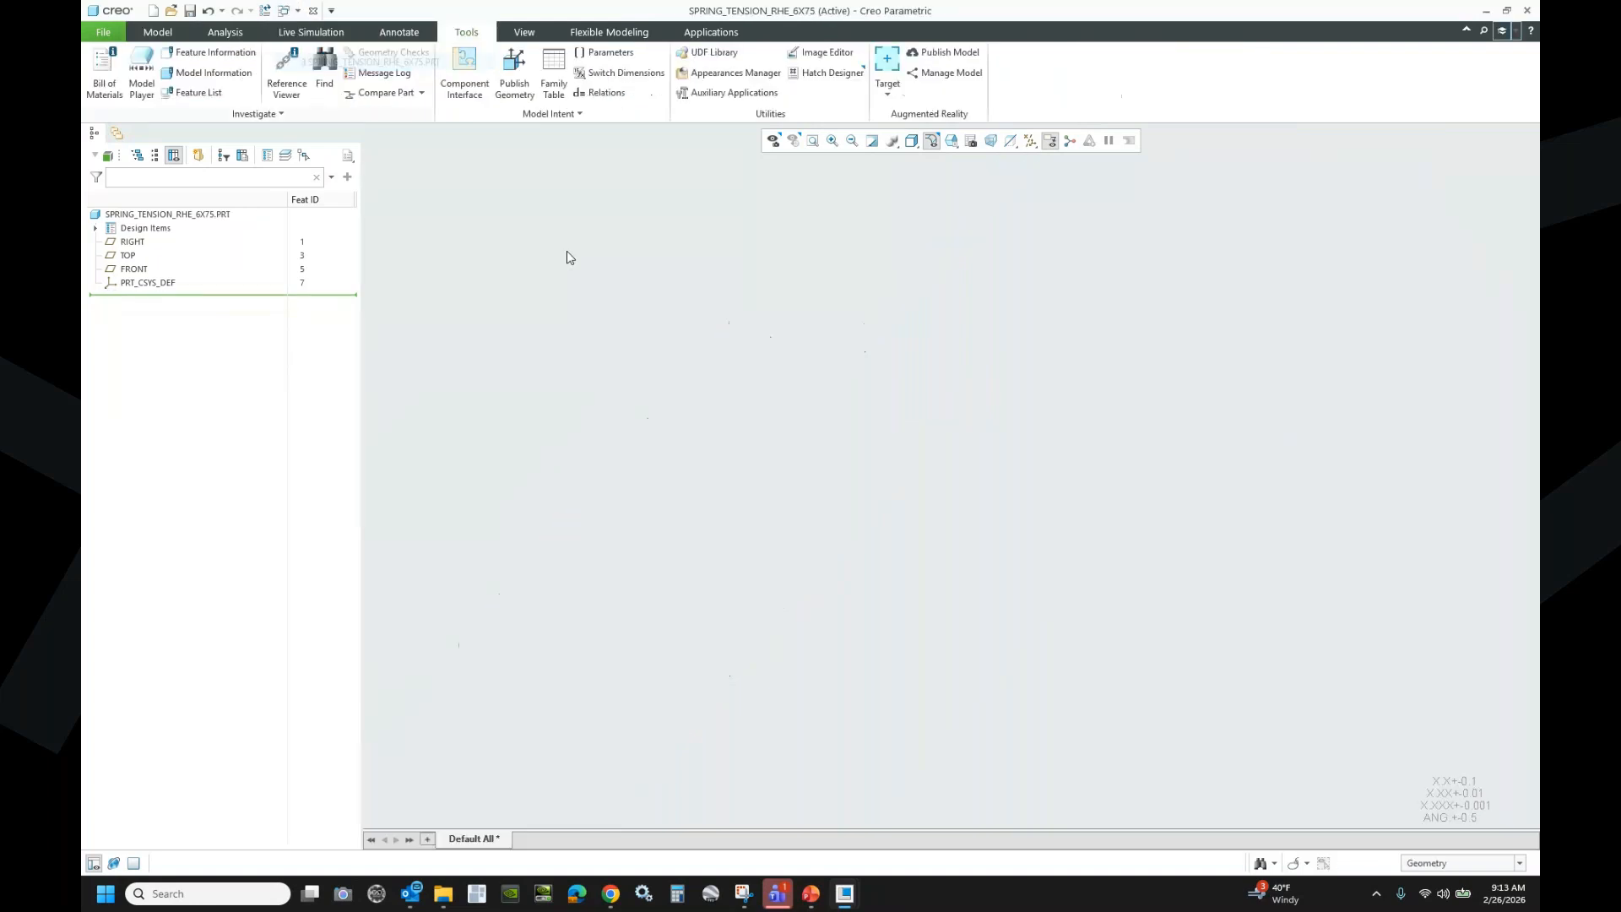
# - Start a sketch on the FRONT plane with a vertical centerline along the axis
pyautogui.click(135, 270)
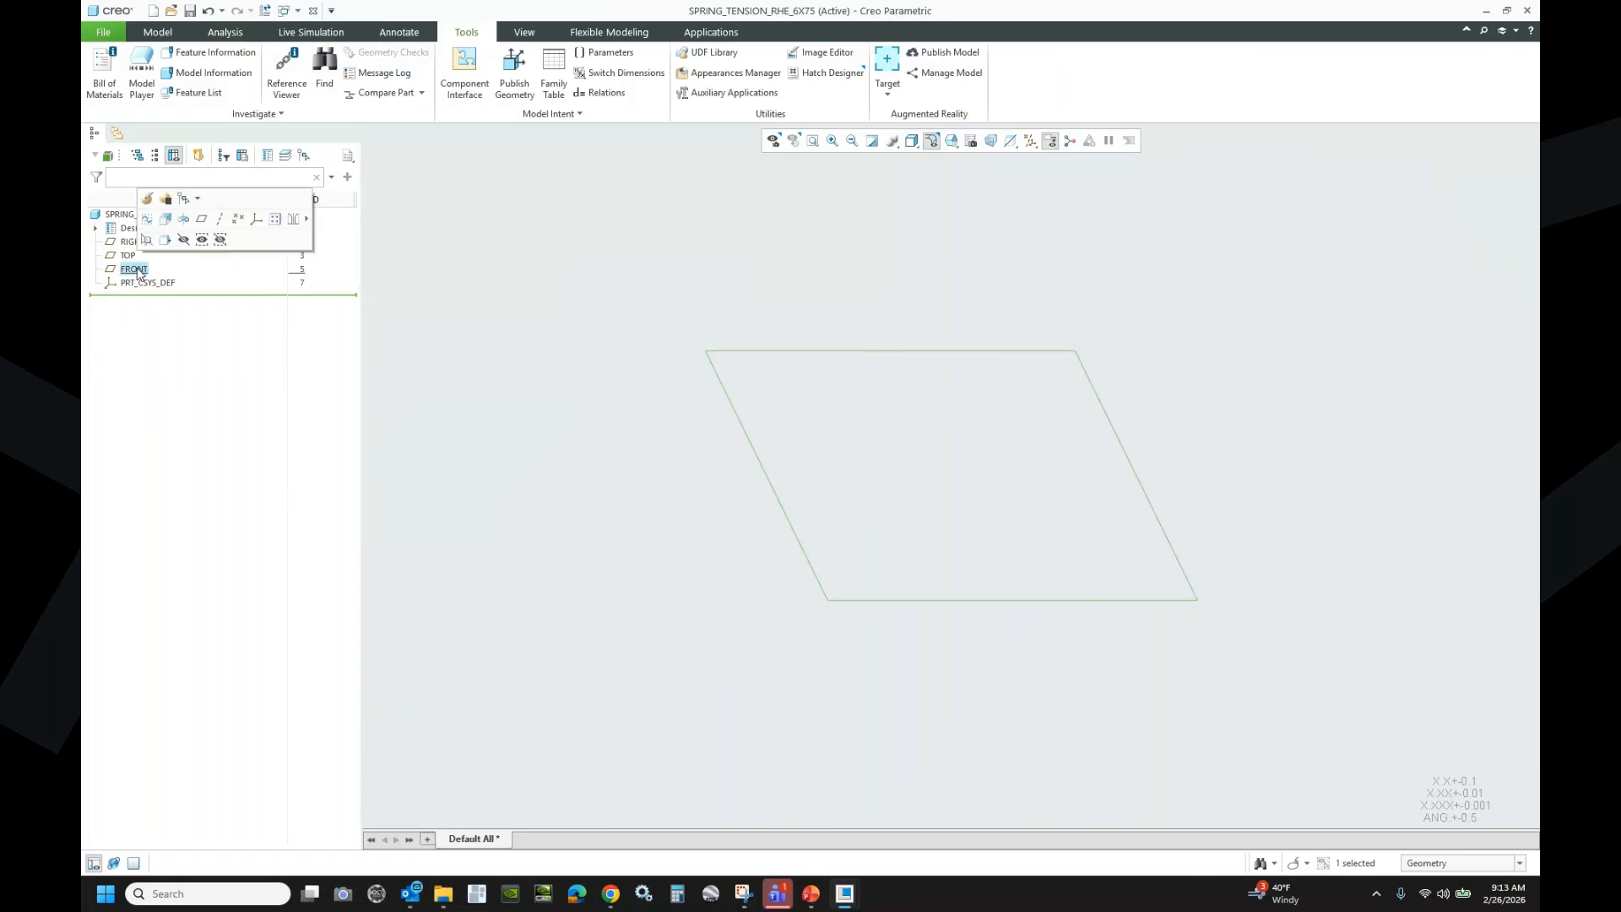
pyautogui.click(148, 219)
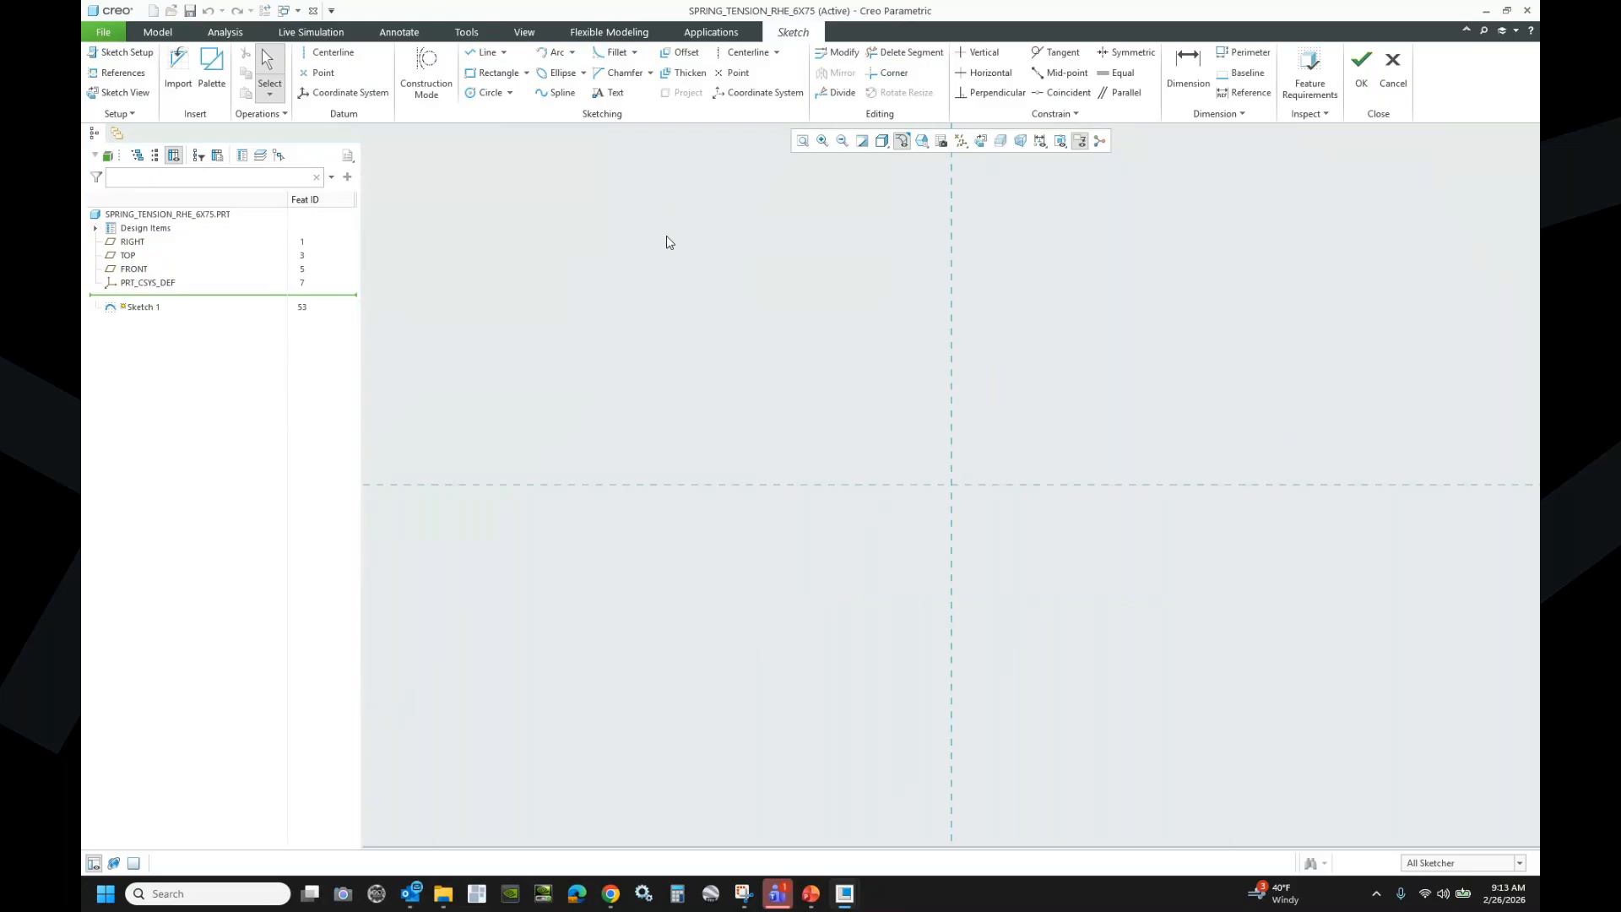
pyautogui.click(743, 54)
pyautogui.click(950, 217)
pyautogui.click(947, 532)
pyautogui.middleClick(735, 361)
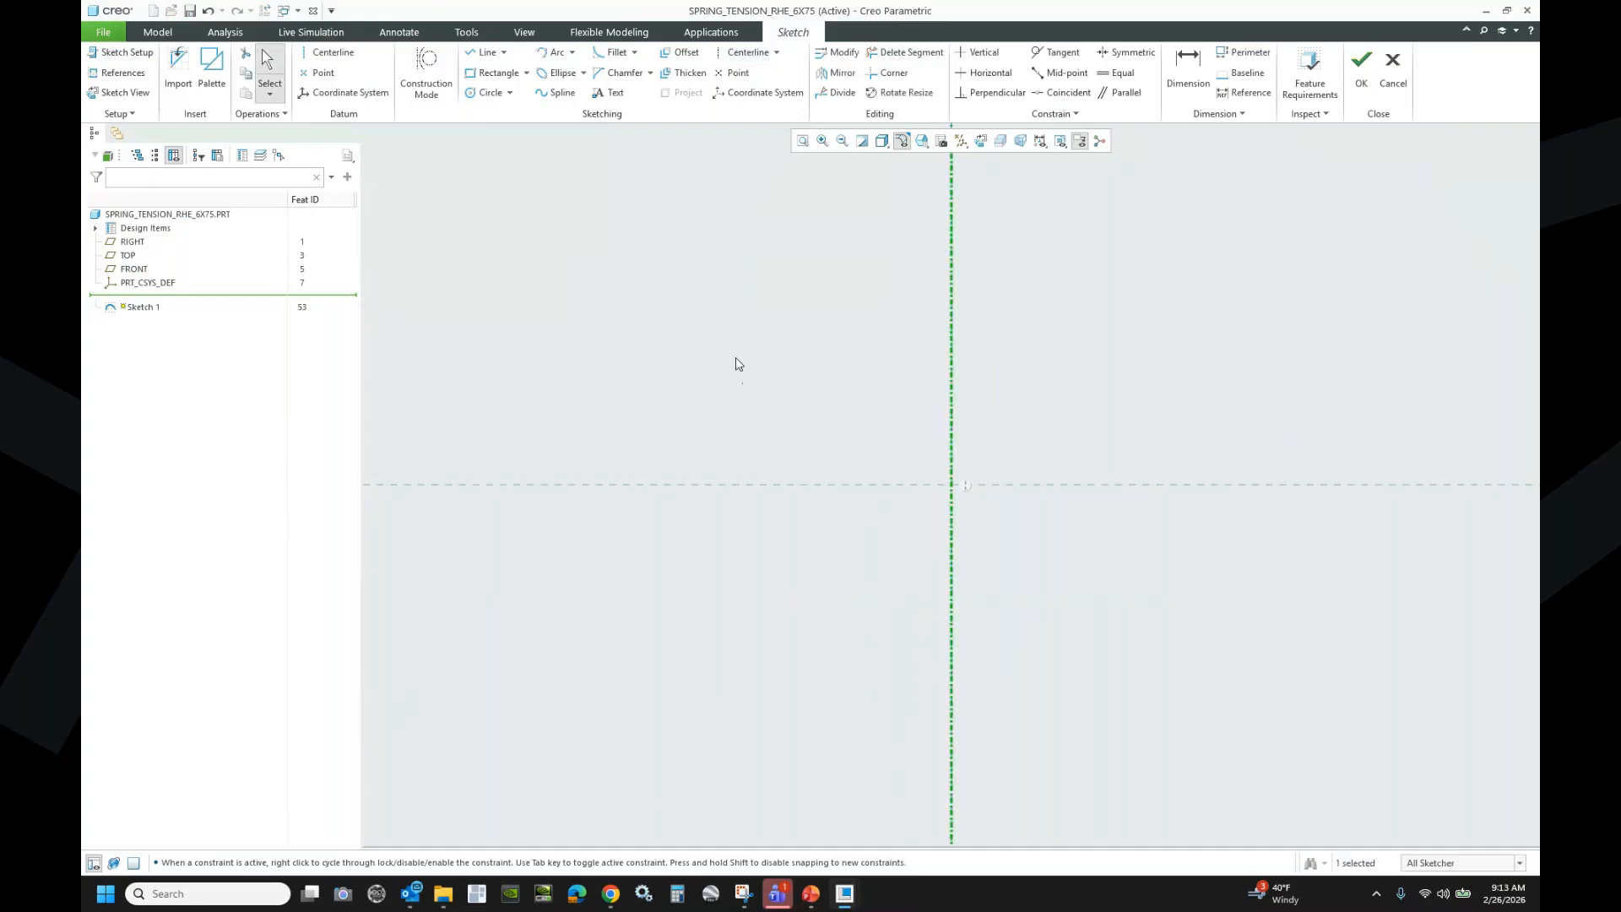
# - Draw an upper and a lower horizontal centerline across the vertical one
pyautogui.click(322, 57)
pyautogui.click(873, 346)
pyautogui.click(1017, 346)
pyautogui.click(812, 679)
pyautogui.click(1063, 681)
pyautogui.middleClick(1182, 319)
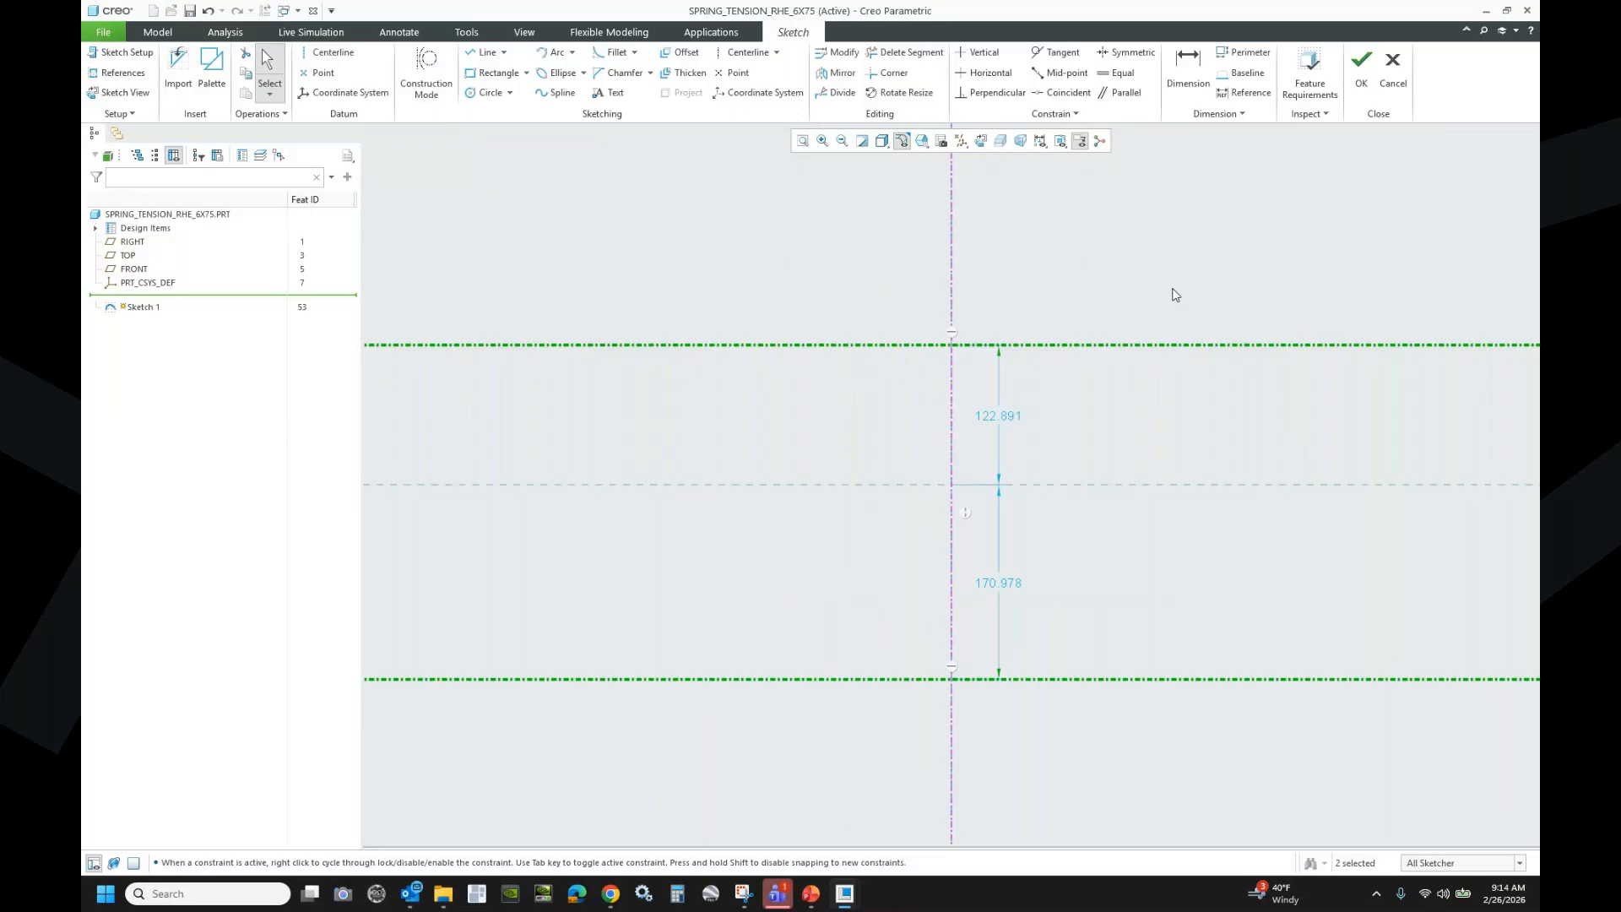
pyautogui.click(807, 297)
# - Place sketch points at the upper and lower centerline crossings
pyautogui.click(316, 73)
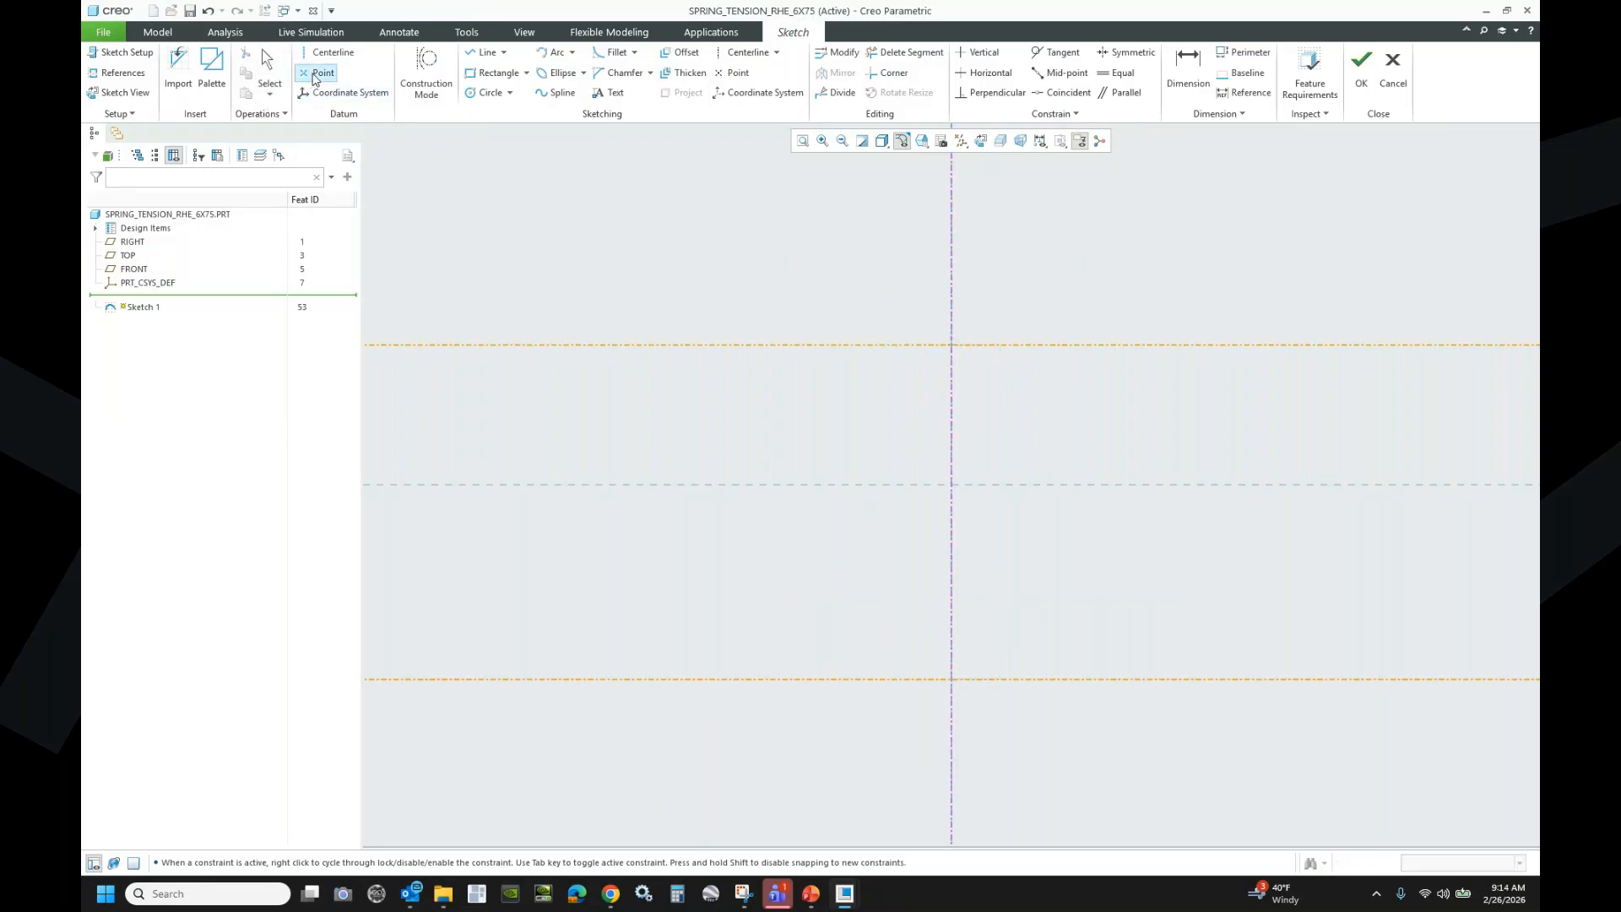
pyautogui.click(952, 345)
pyautogui.click(959, 687)
pyautogui.middleClick(1082, 402)
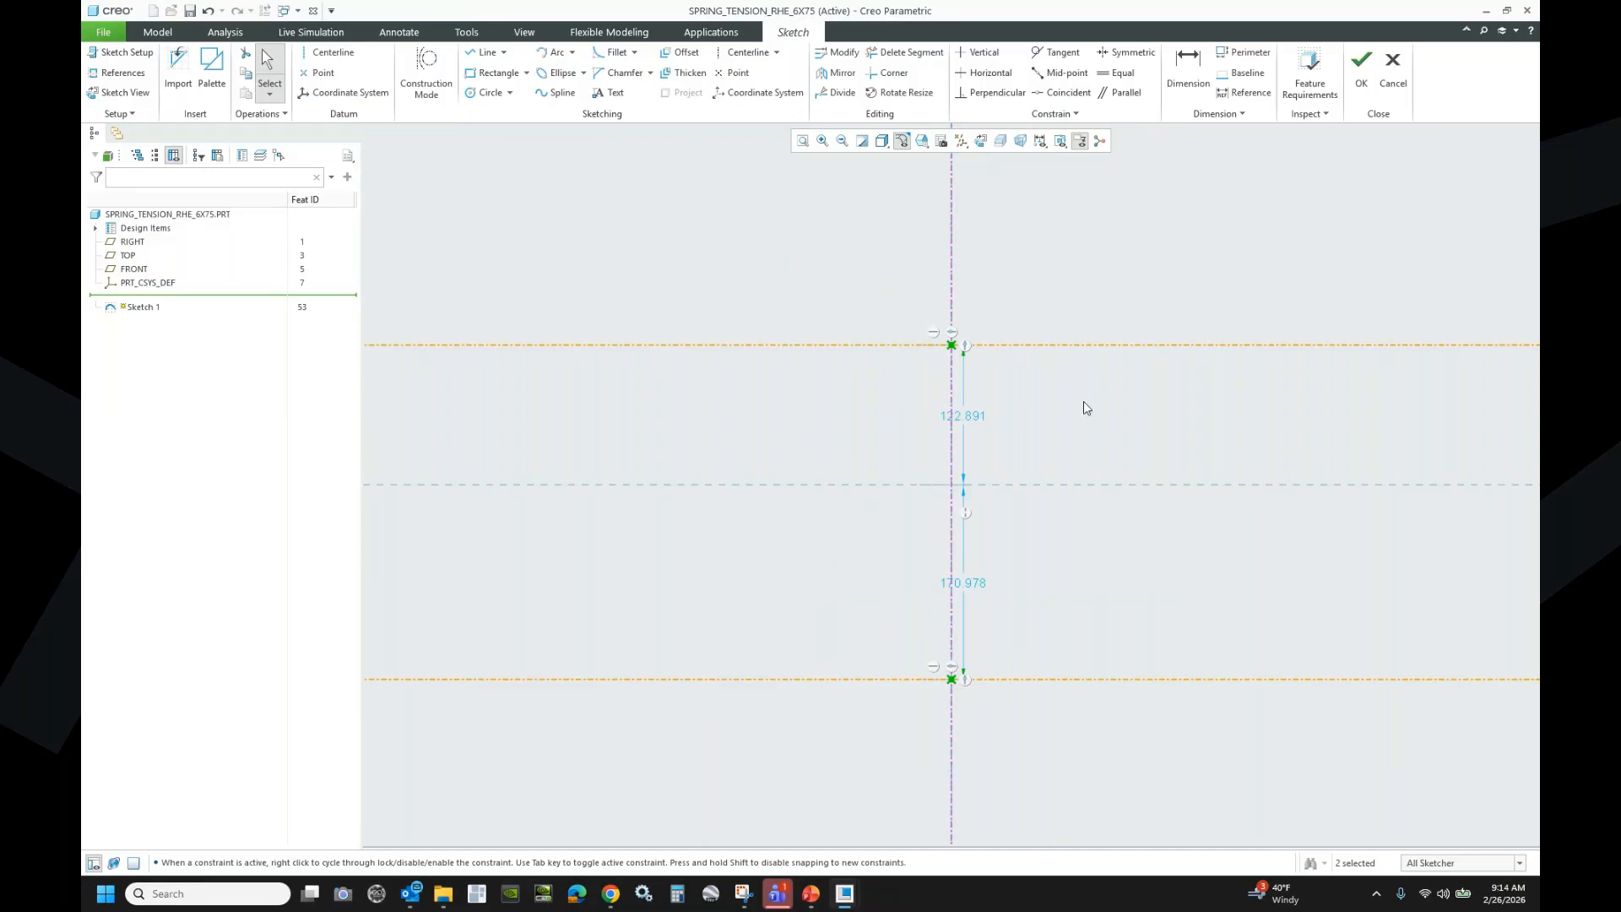
pyautogui.click(1090, 292)
pyautogui.click(1121, 54)
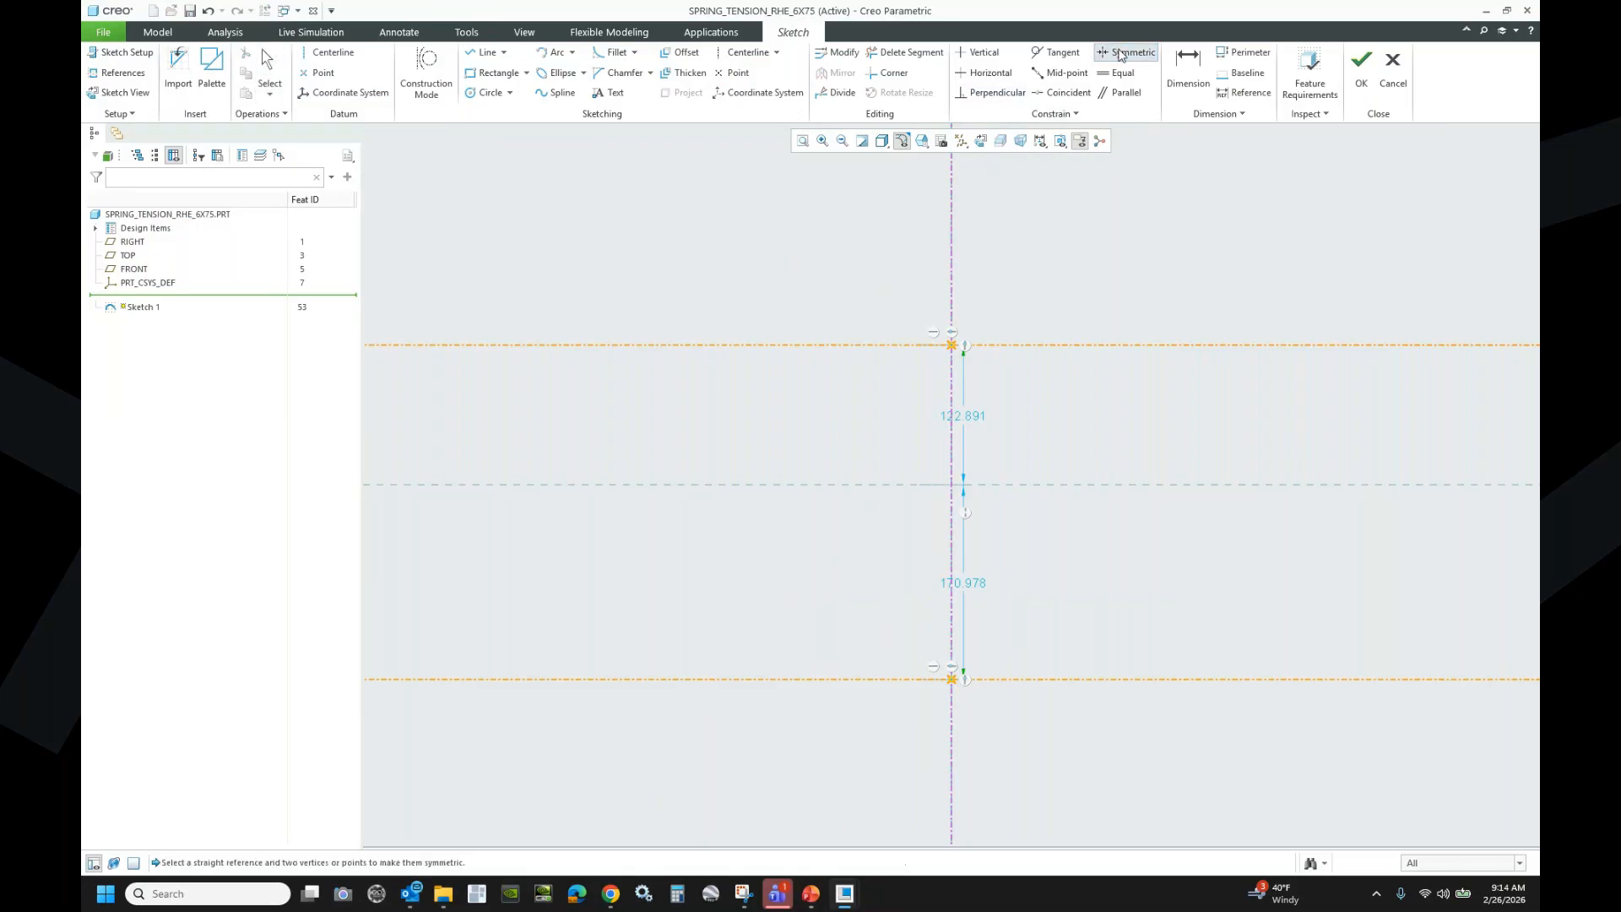
# - Make the two crossing points symmetric about the horizontal axis
pyautogui.click(1037, 485)
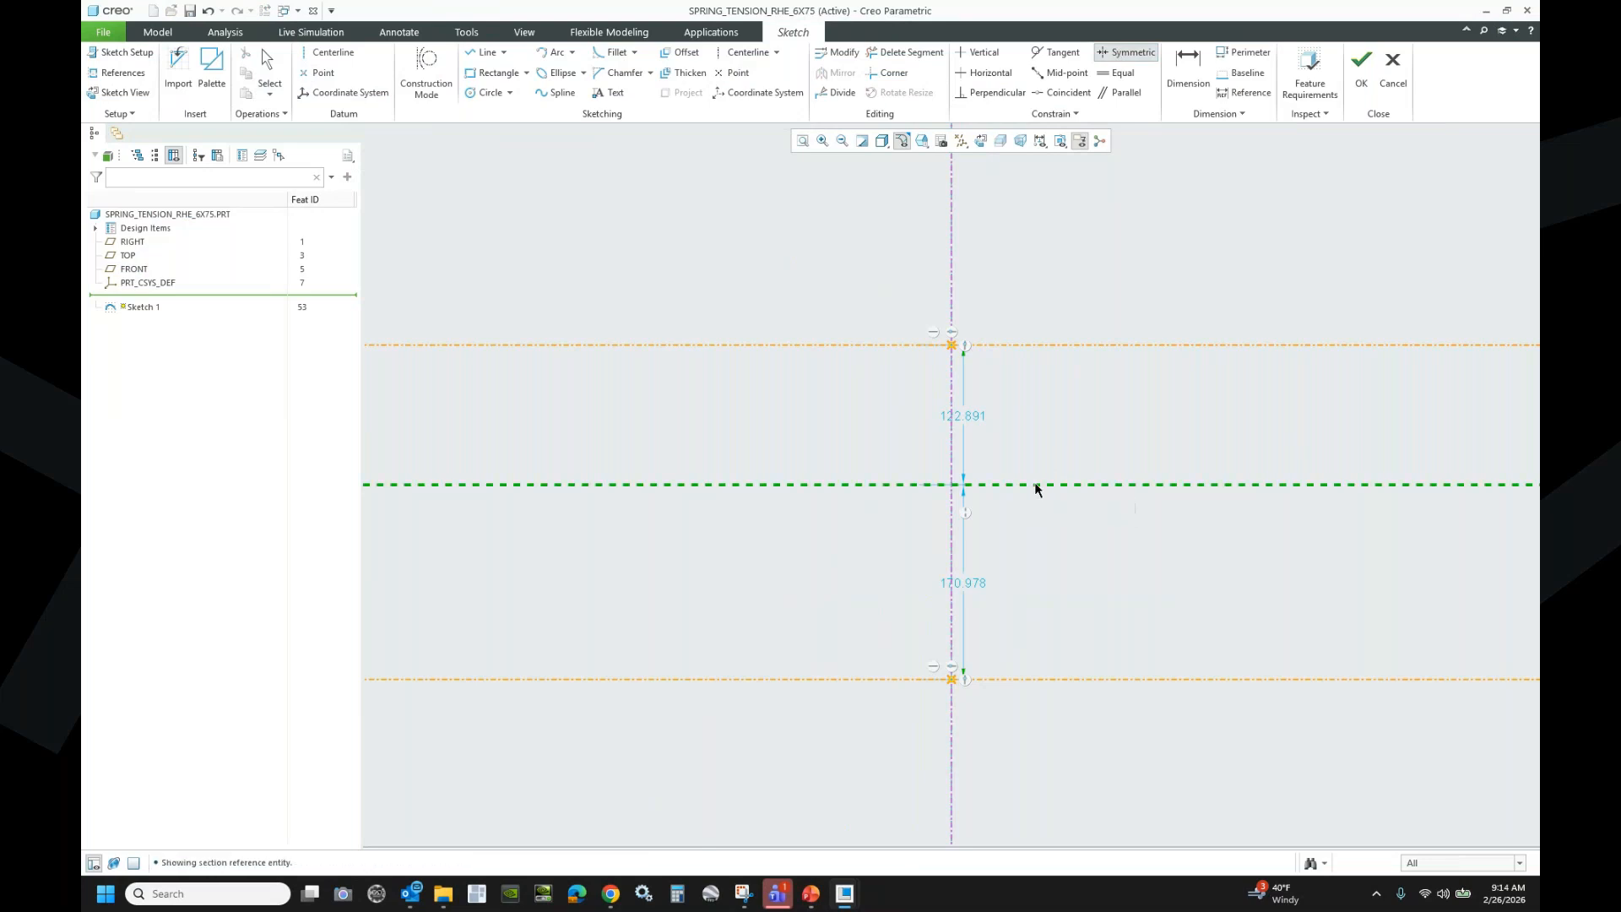
pyautogui.click(949, 343)
pyautogui.click(951, 680)
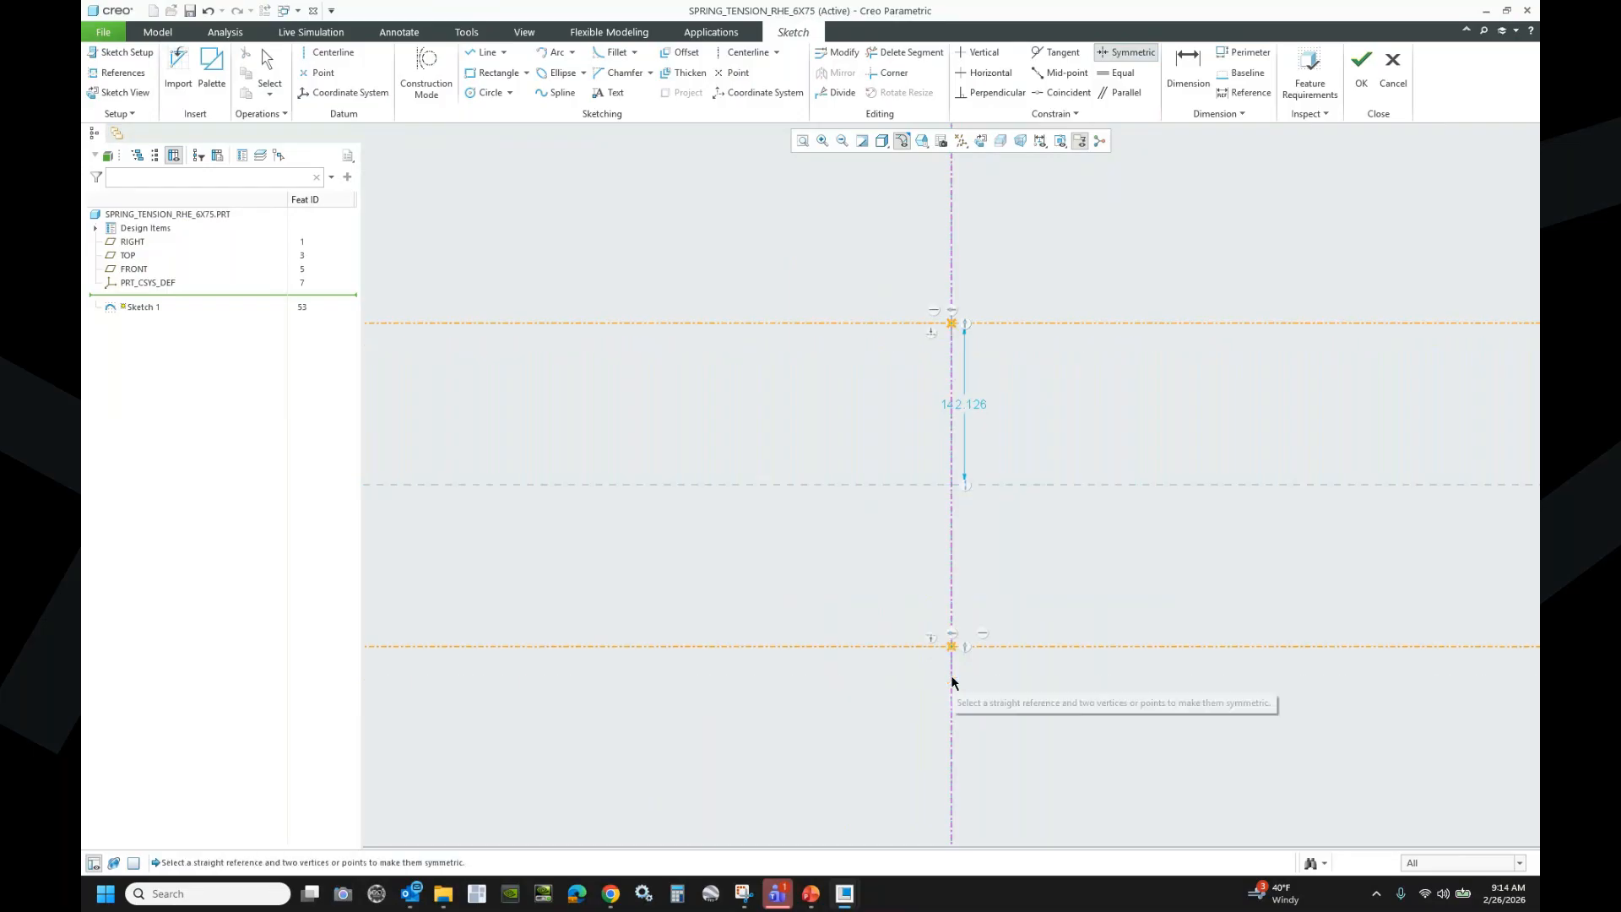
# - Dimension the horizontal centerlines 7.000 apart and turn on Construction Mode
pyautogui.click(1186, 75)
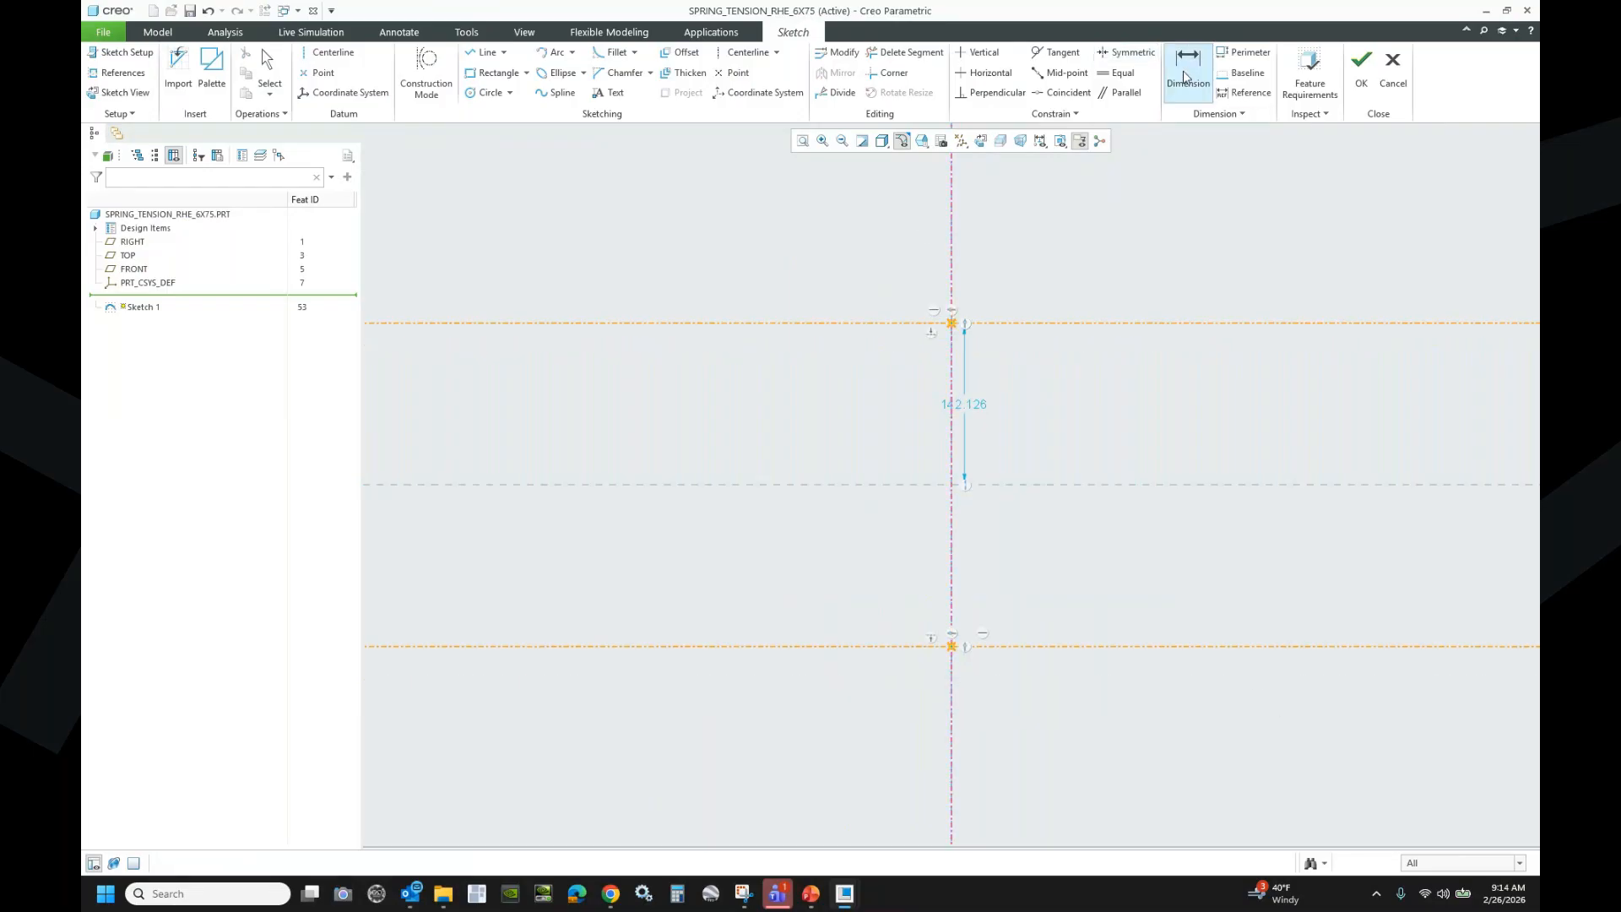
pyautogui.click(832, 647)
pyautogui.middleClick(854, 475)
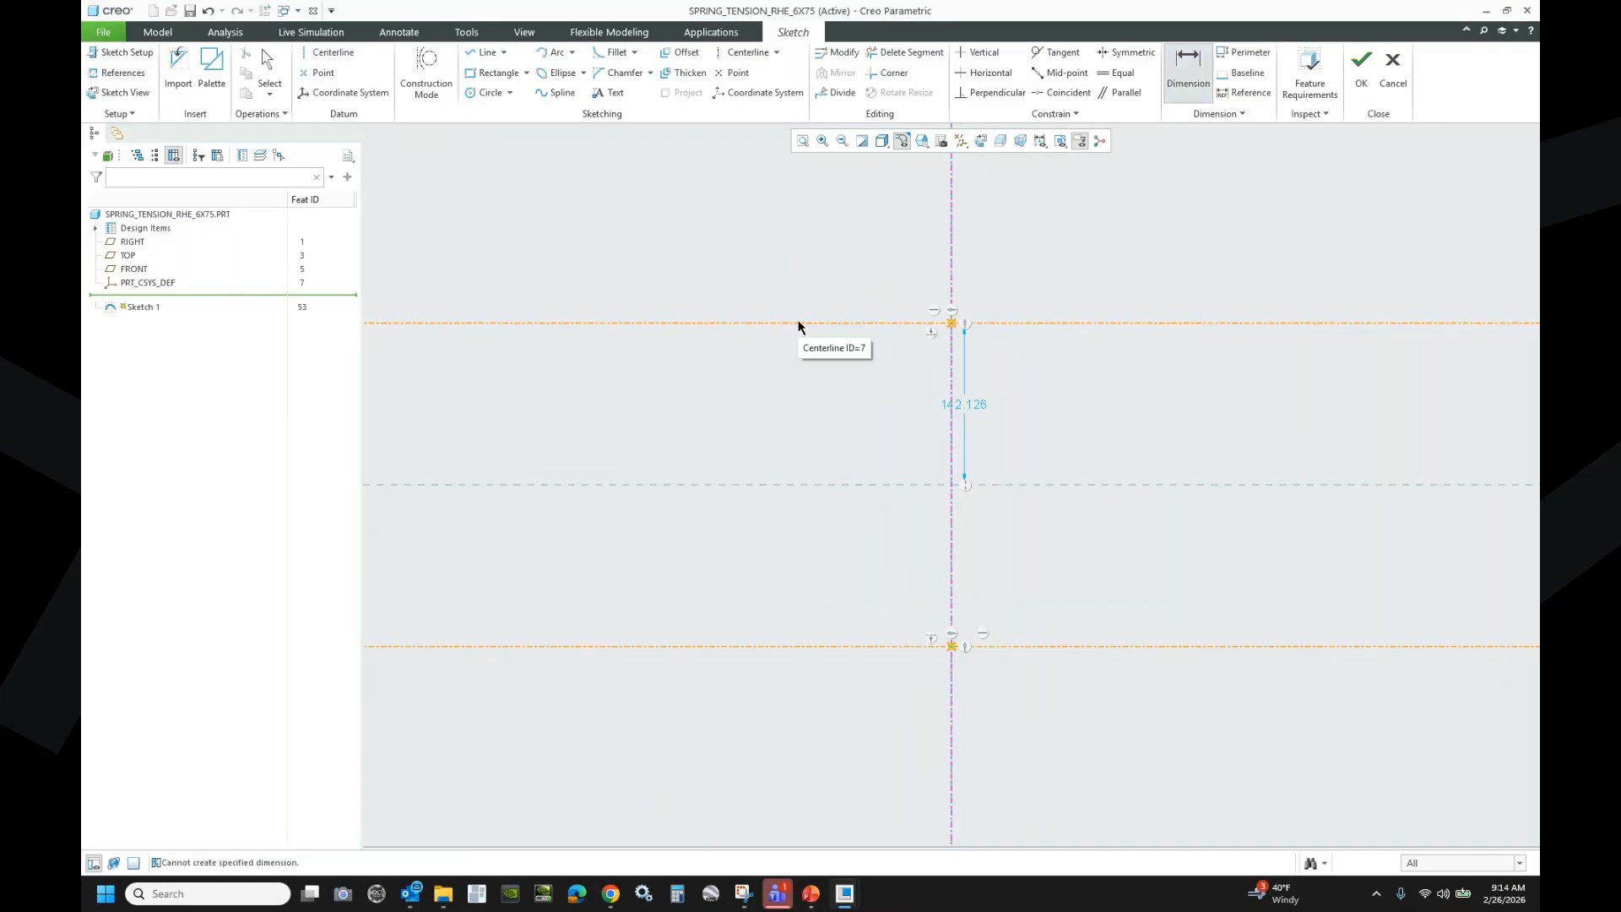
pyautogui.click(881, 323)
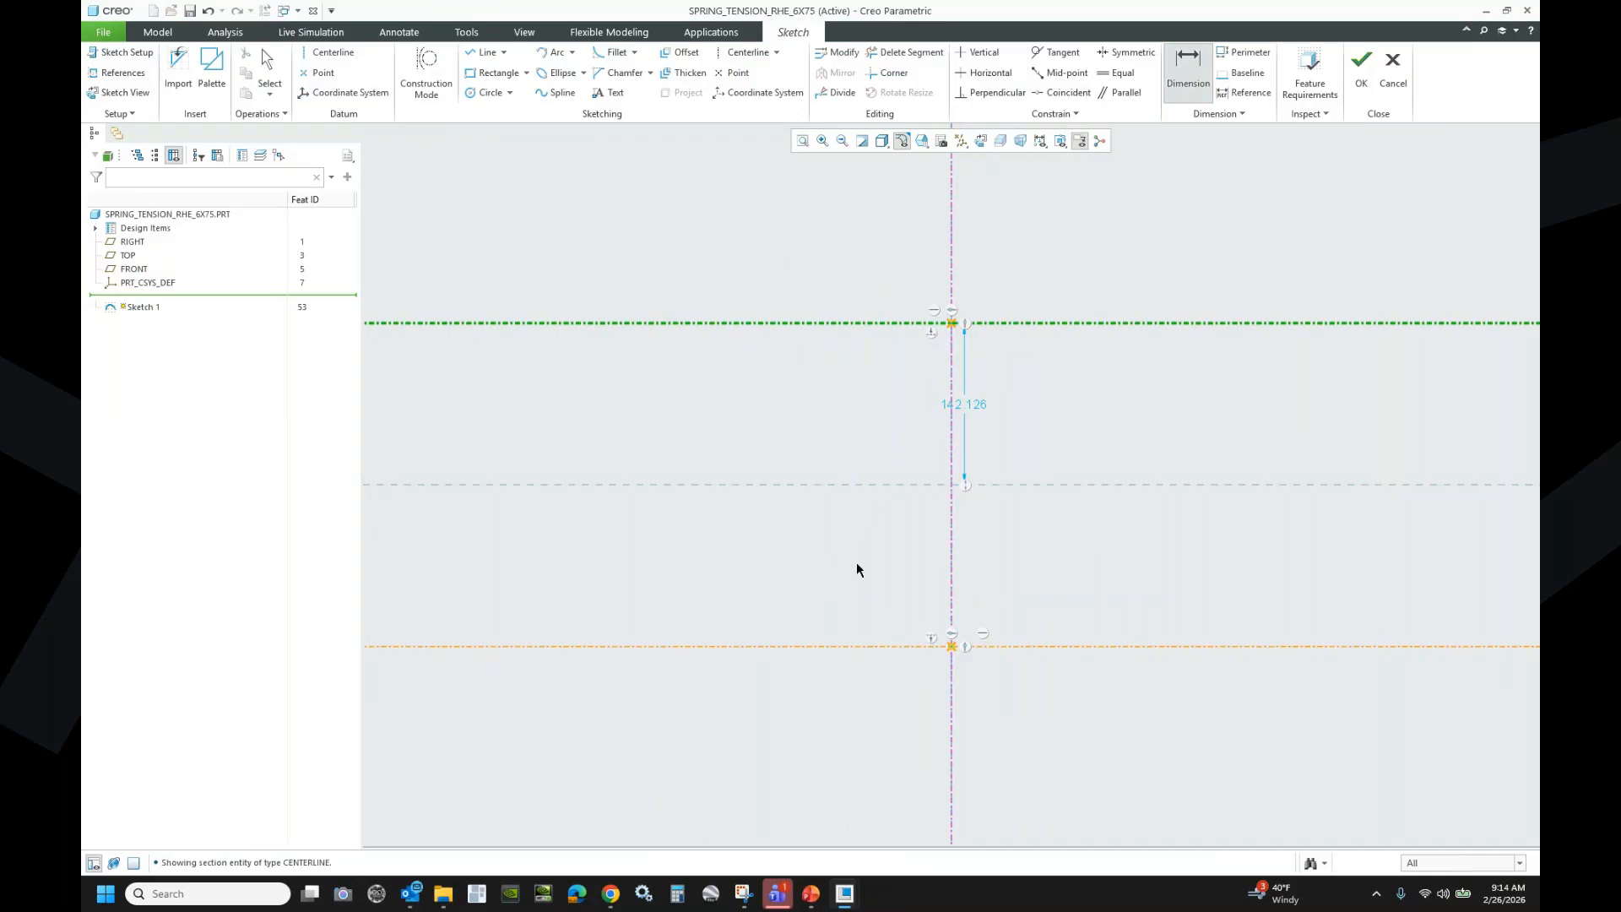
pyautogui.click(860, 646)
pyautogui.middleClick(878, 434)
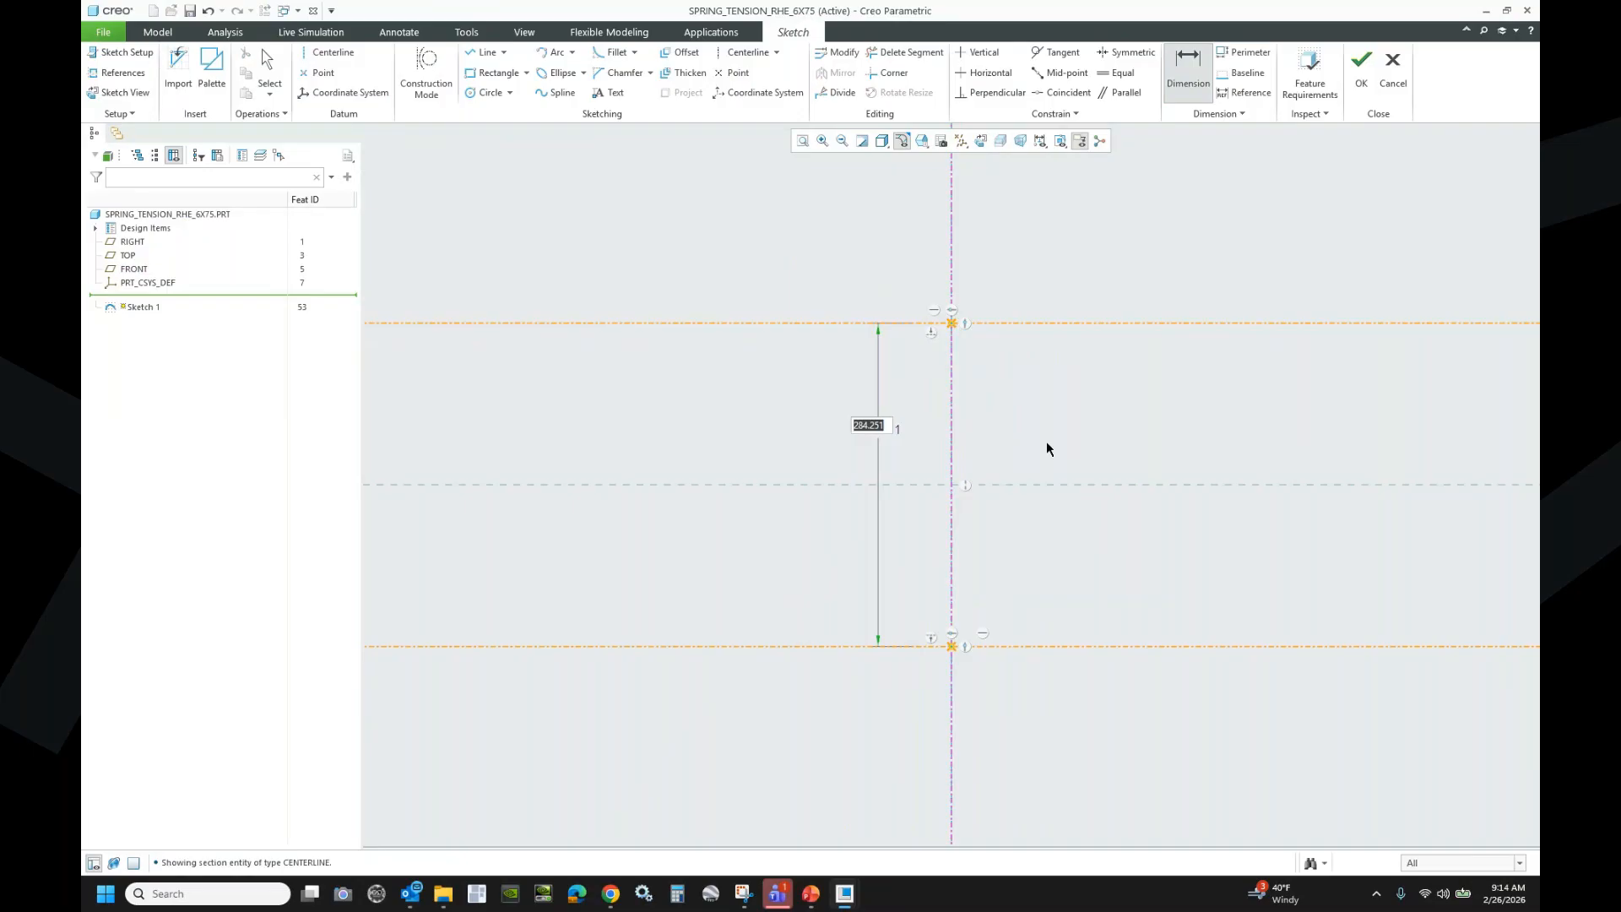
pyautogui.write('7')
pyautogui.press('Return')
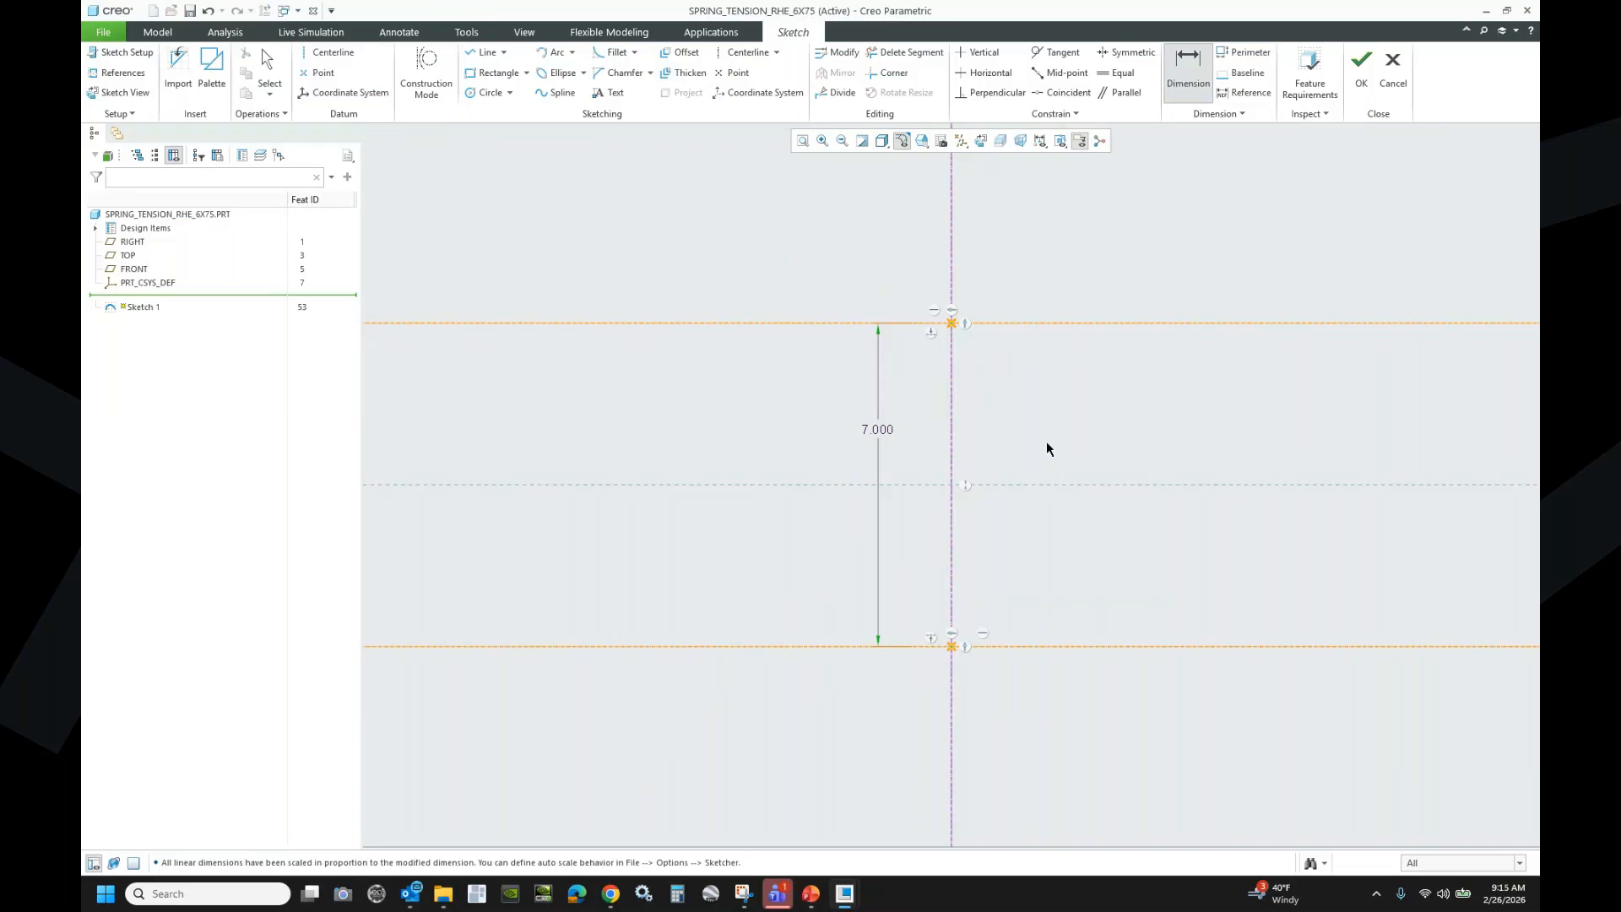
pyautogui.click(422, 81)
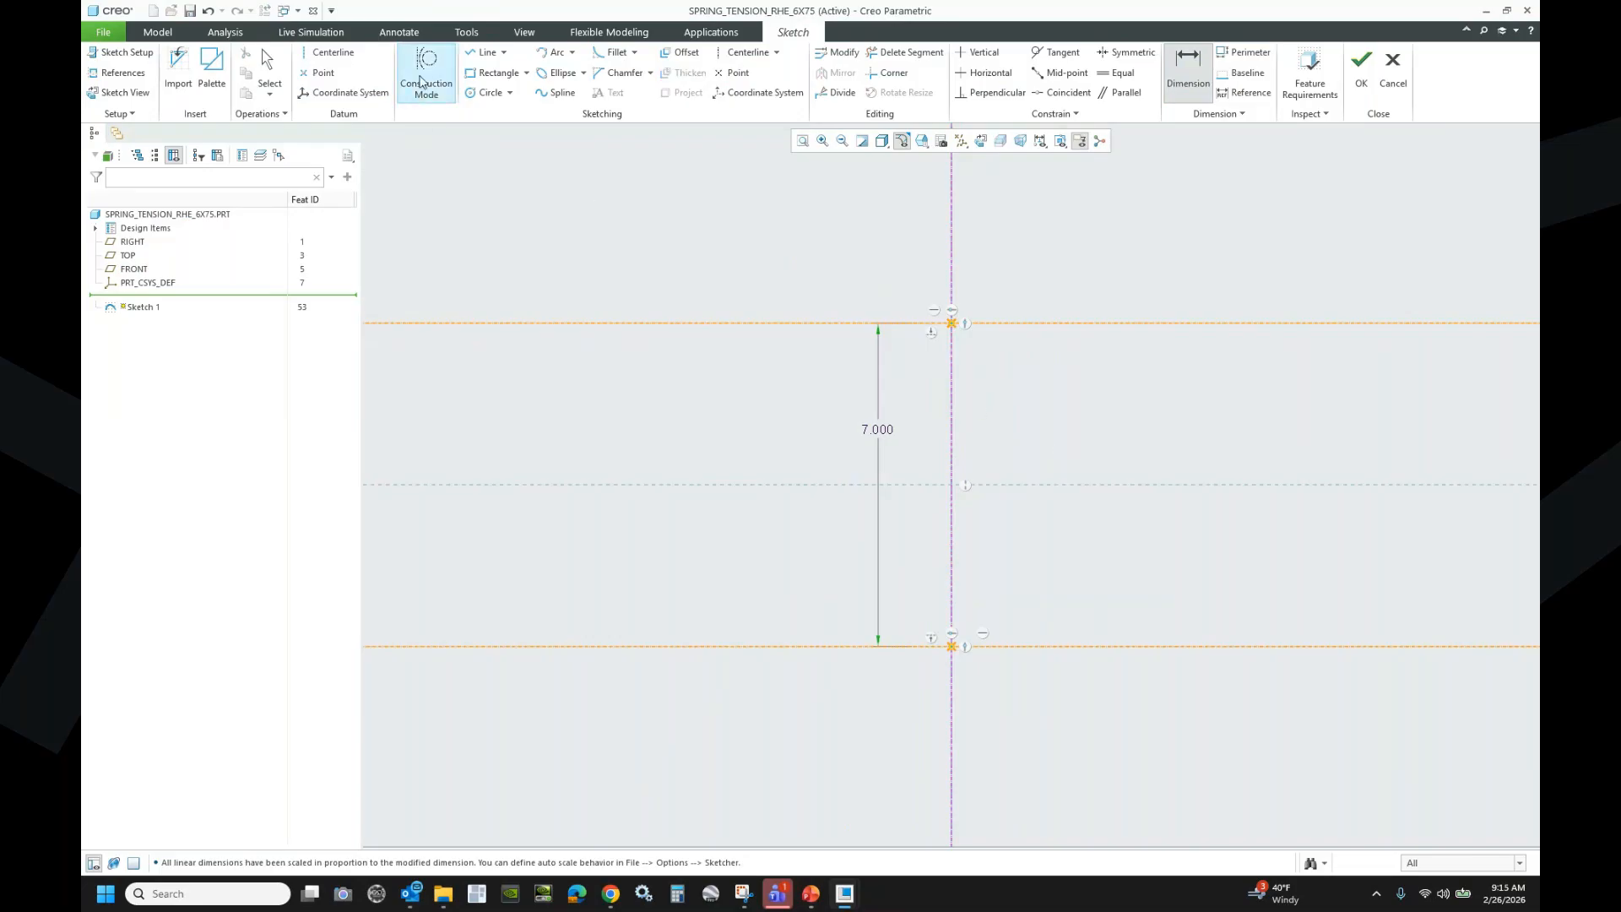
# - Draw a construction rectangle around the upper centerline crossing
pyautogui.click(490, 73)
pyautogui.scroll(-3, 980, 311)
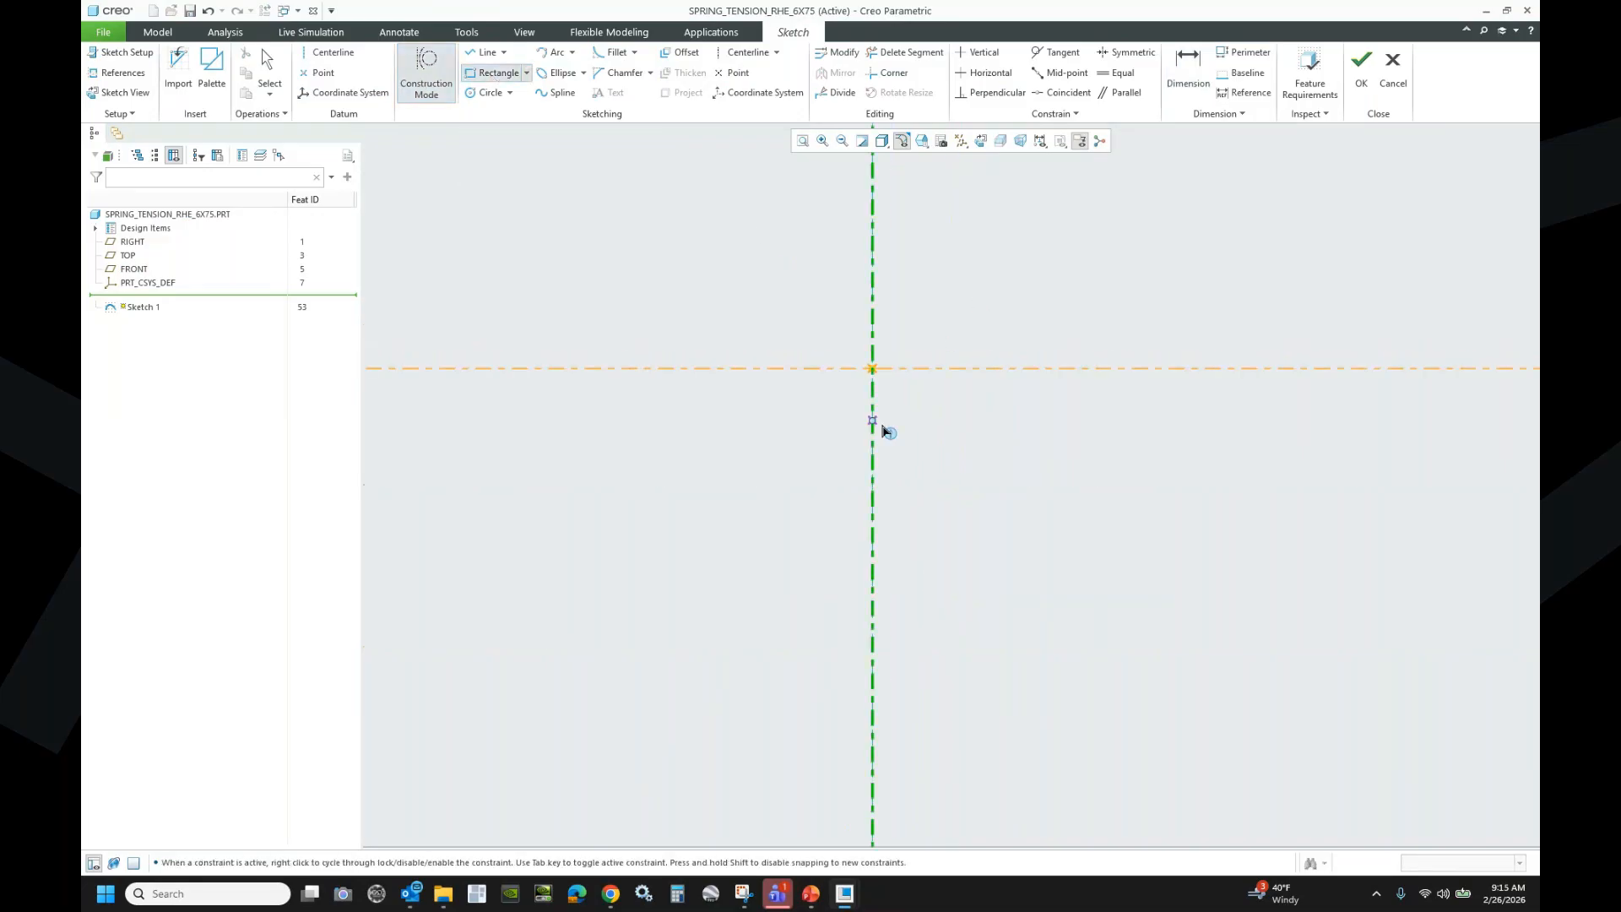
pyautogui.click(847, 421)
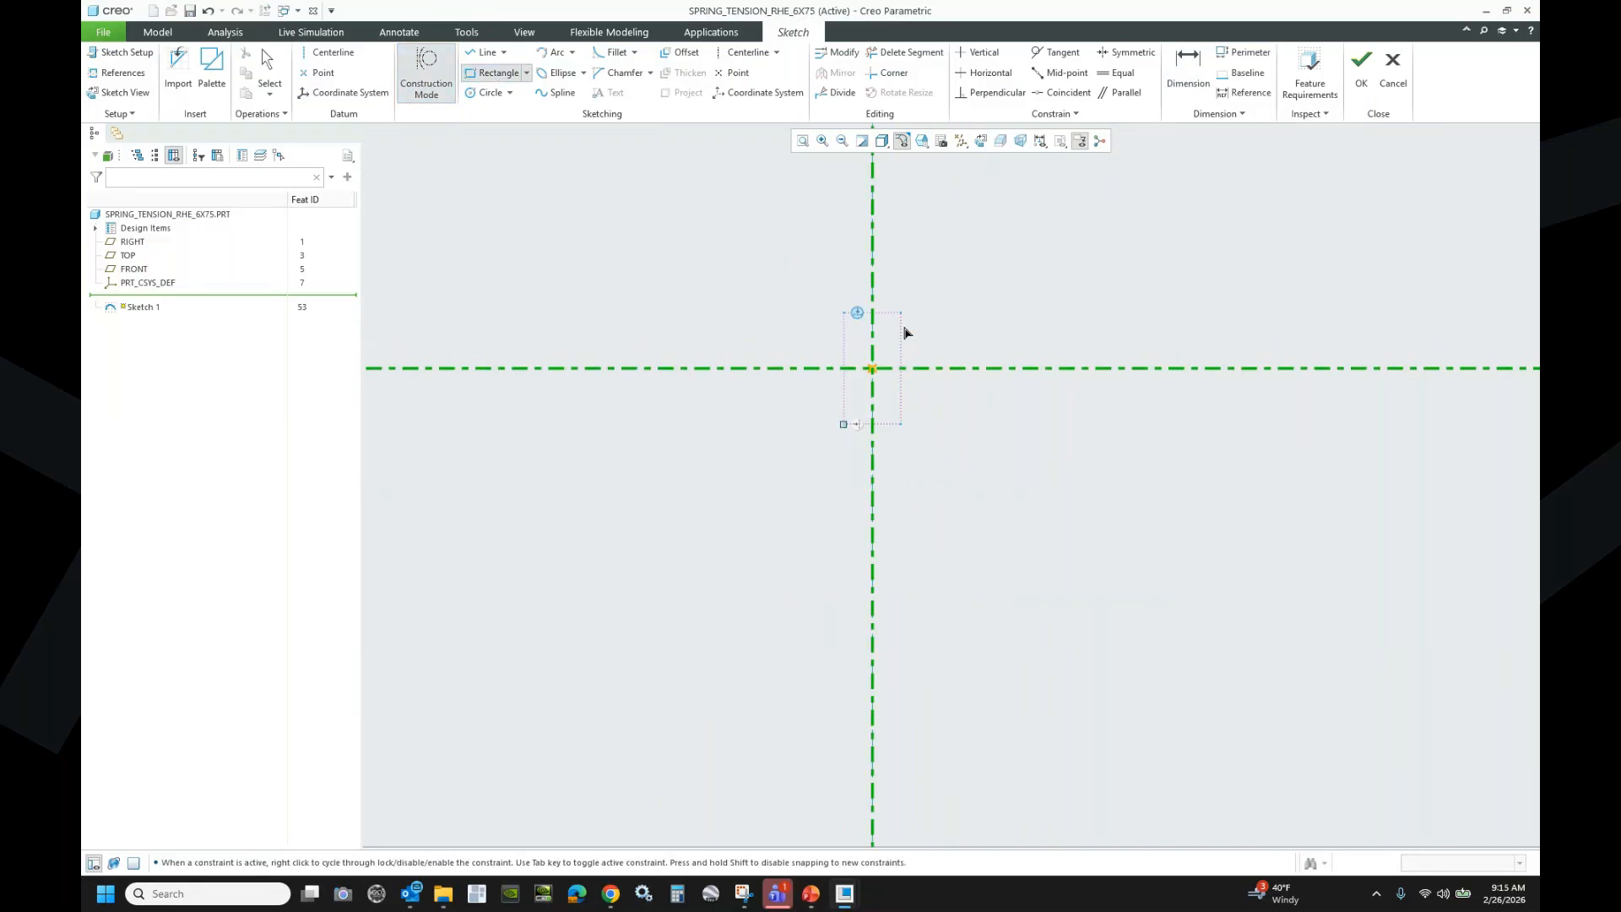
pyautogui.click(905, 330)
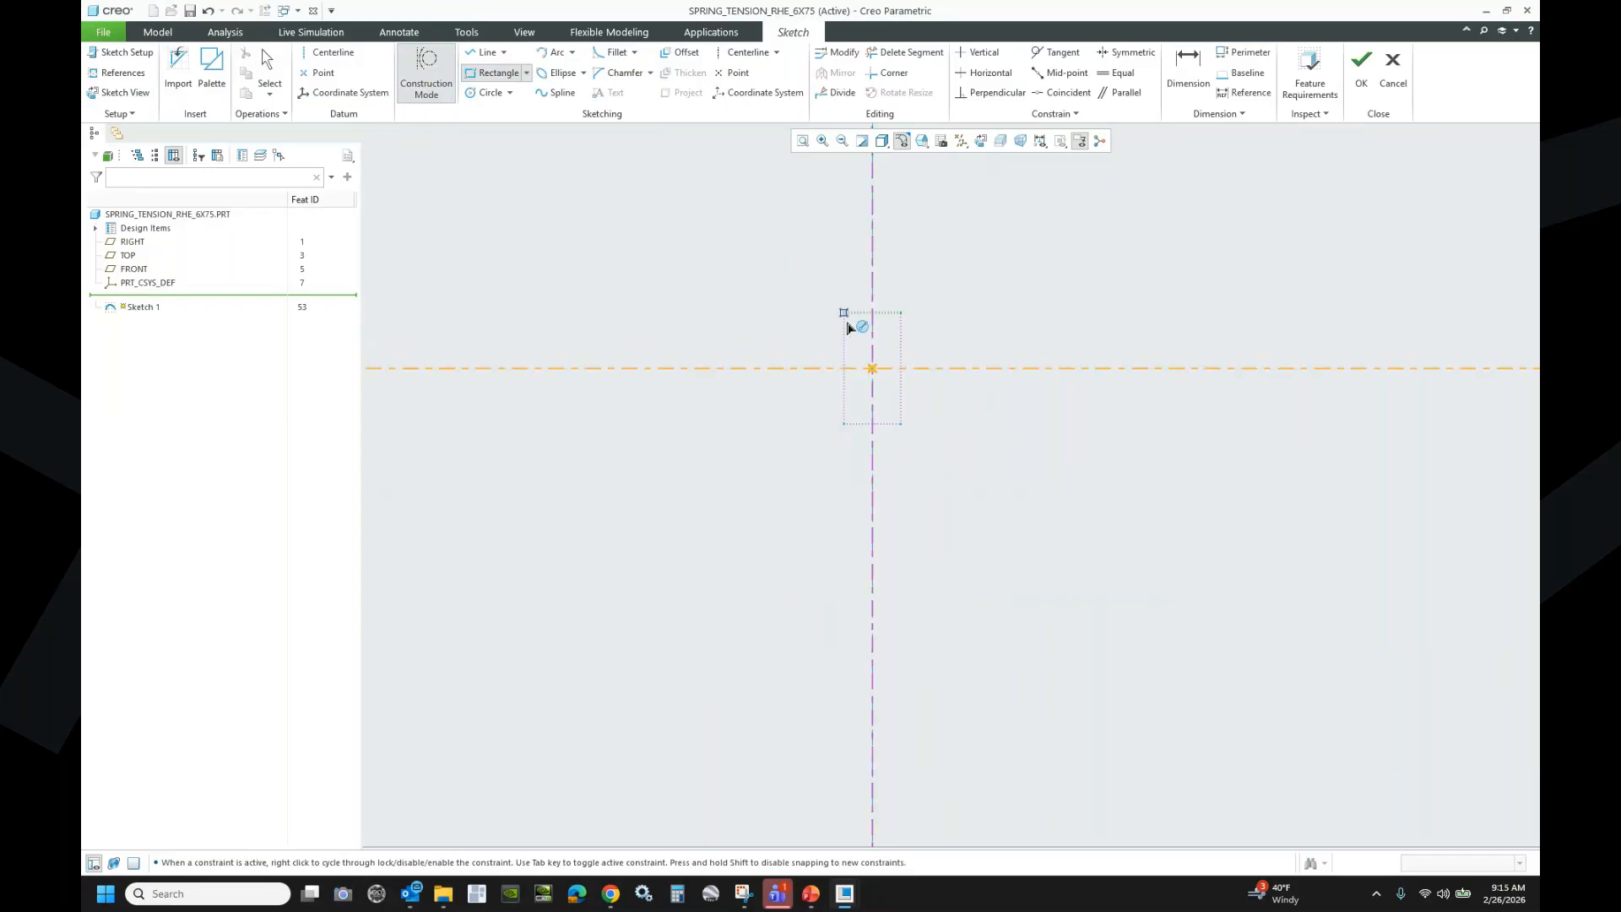
pyautogui.middleClick(950, 510)
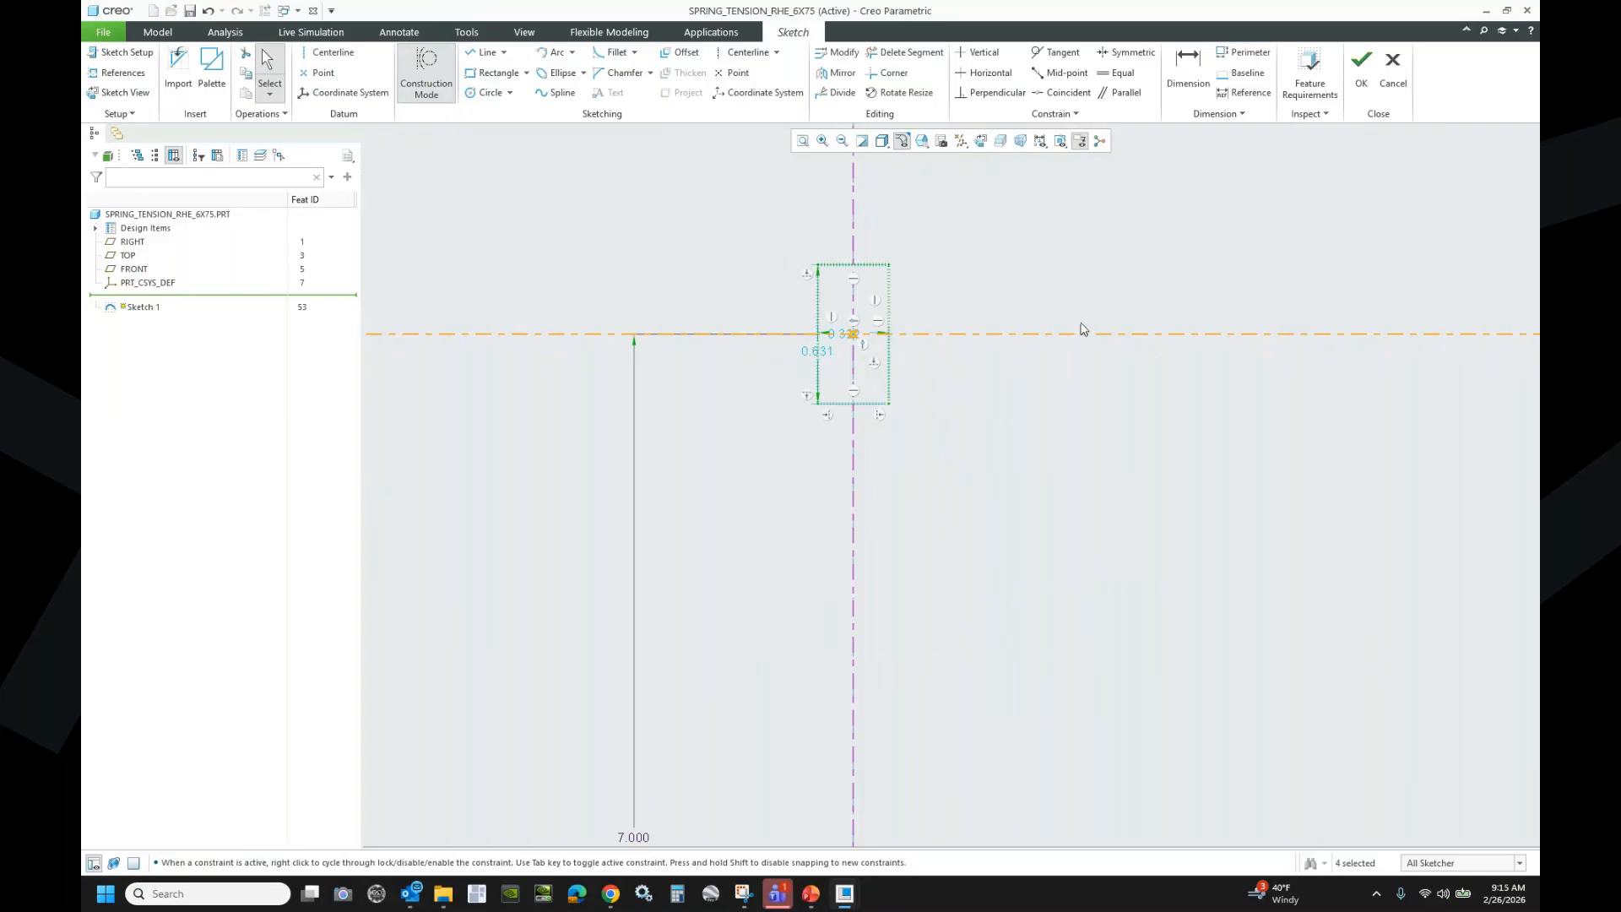
# - Dimension the rectangle's top edge to a width of 0.125
pyautogui.click(1188, 69)
pyautogui.click(871, 261)
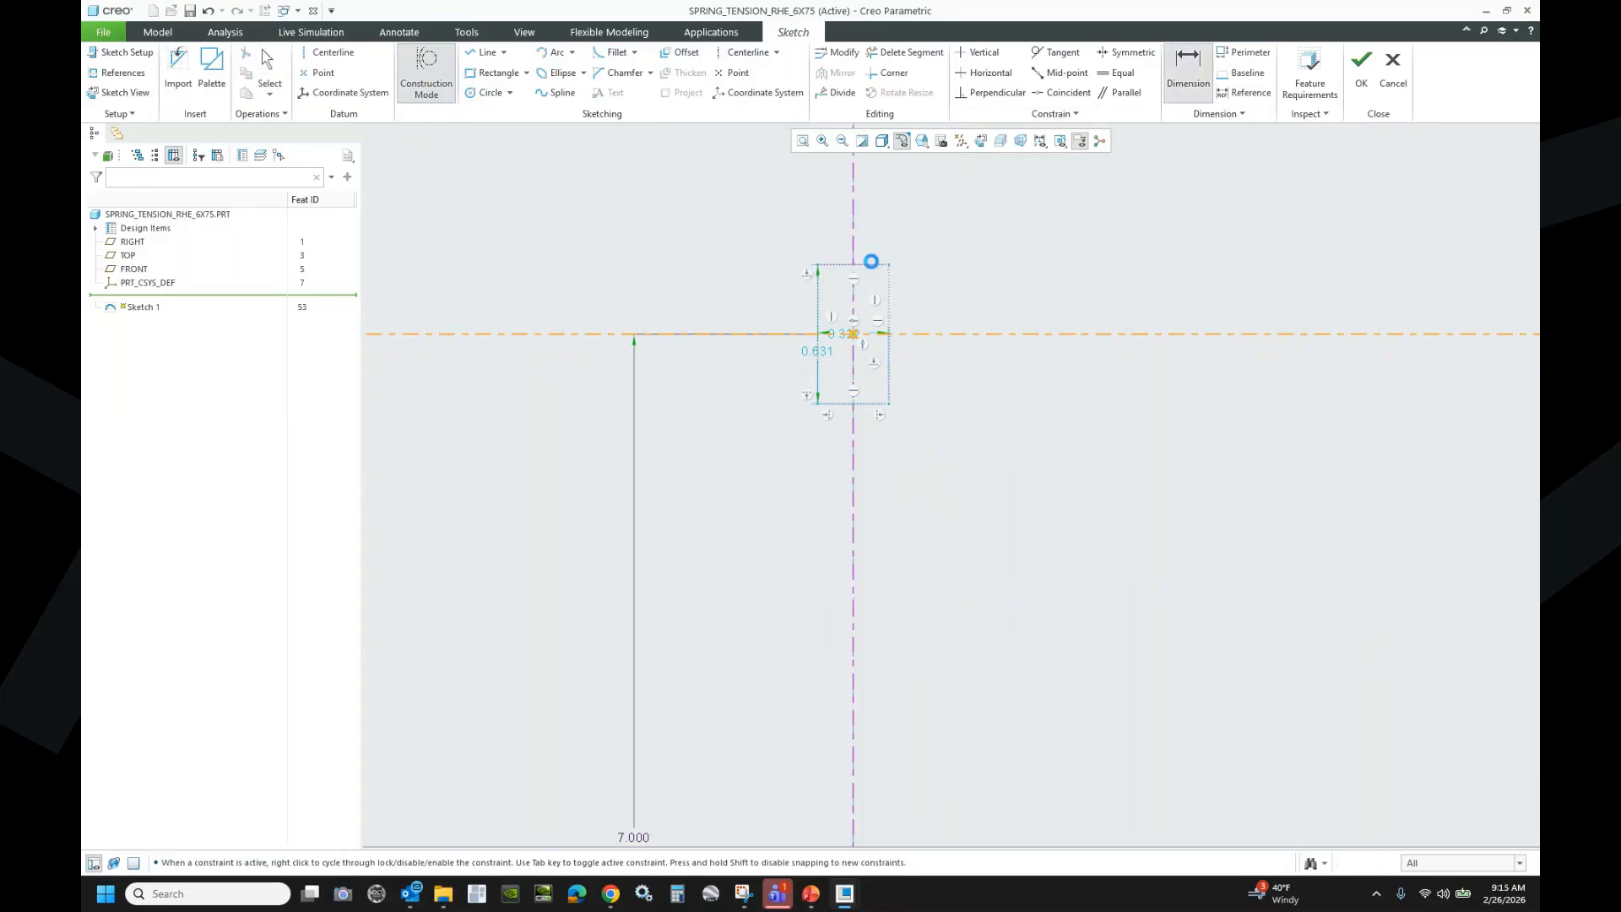
pyautogui.middleClick(879, 234)
pyautogui.click(1188, 75)
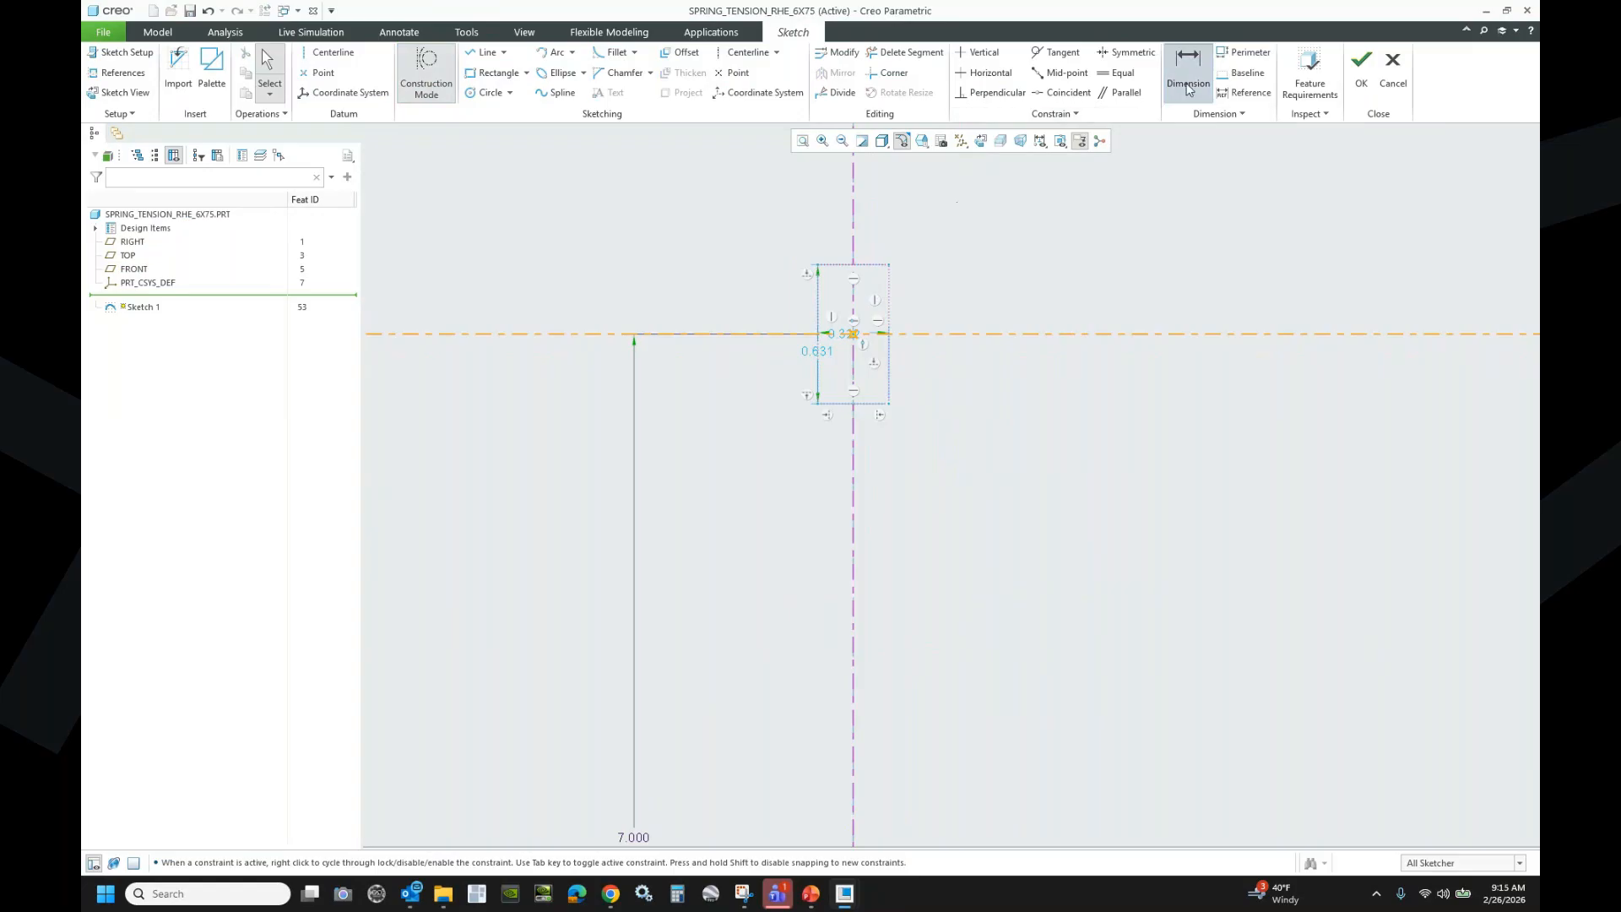
pyautogui.click(868, 261)
pyautogui.middleClick(868, 225)
pyautogui.write('.125')
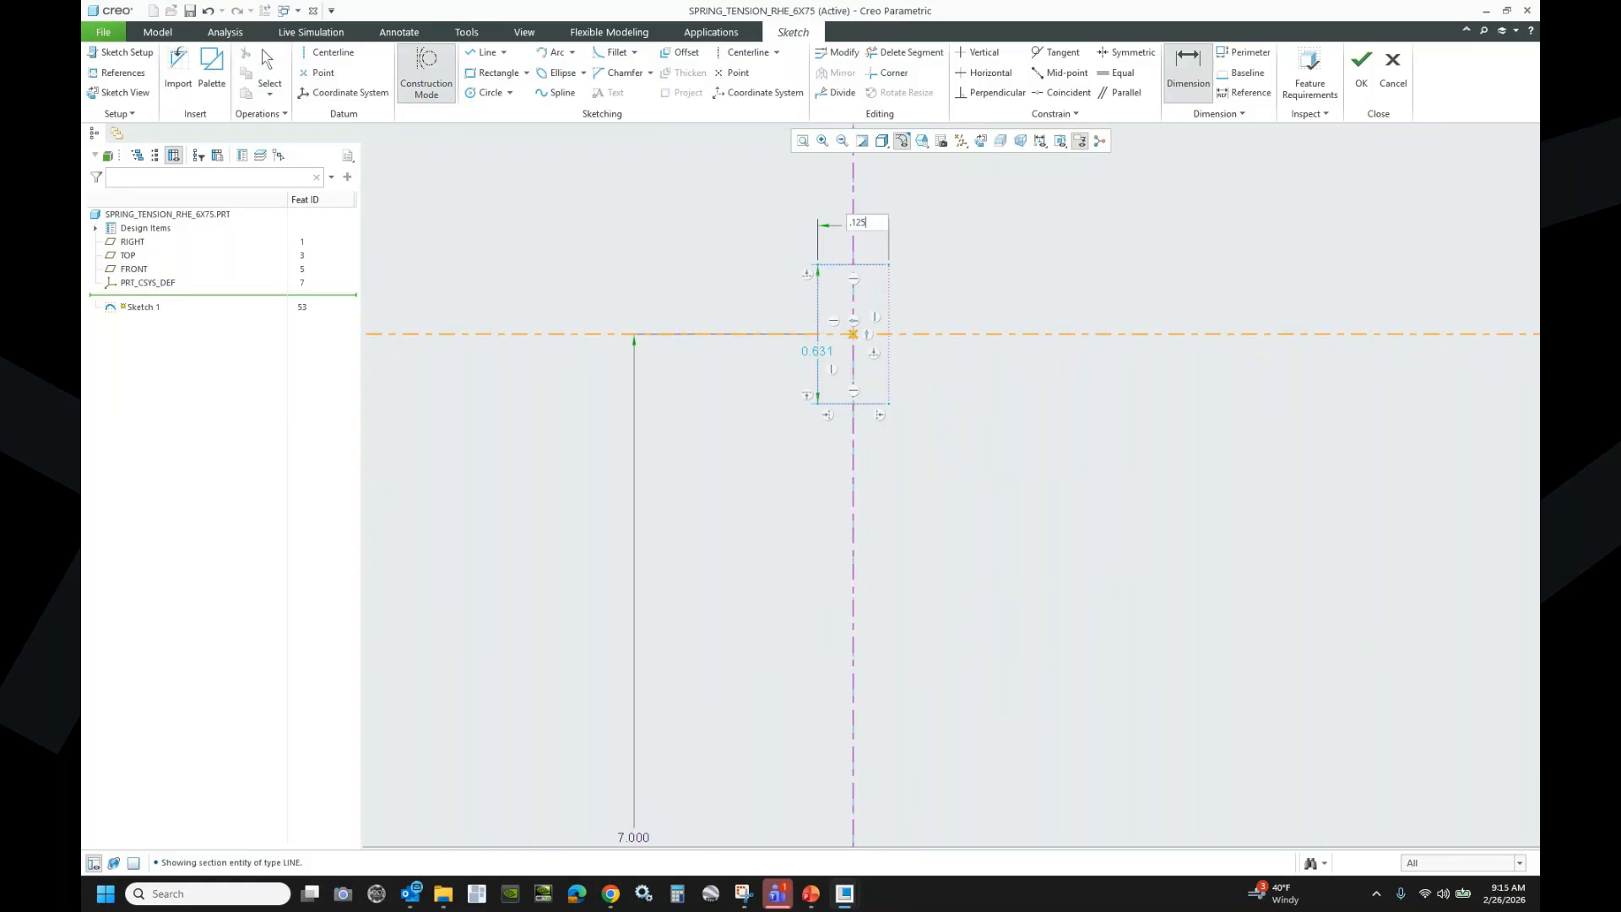
pyautogui.press('Return')
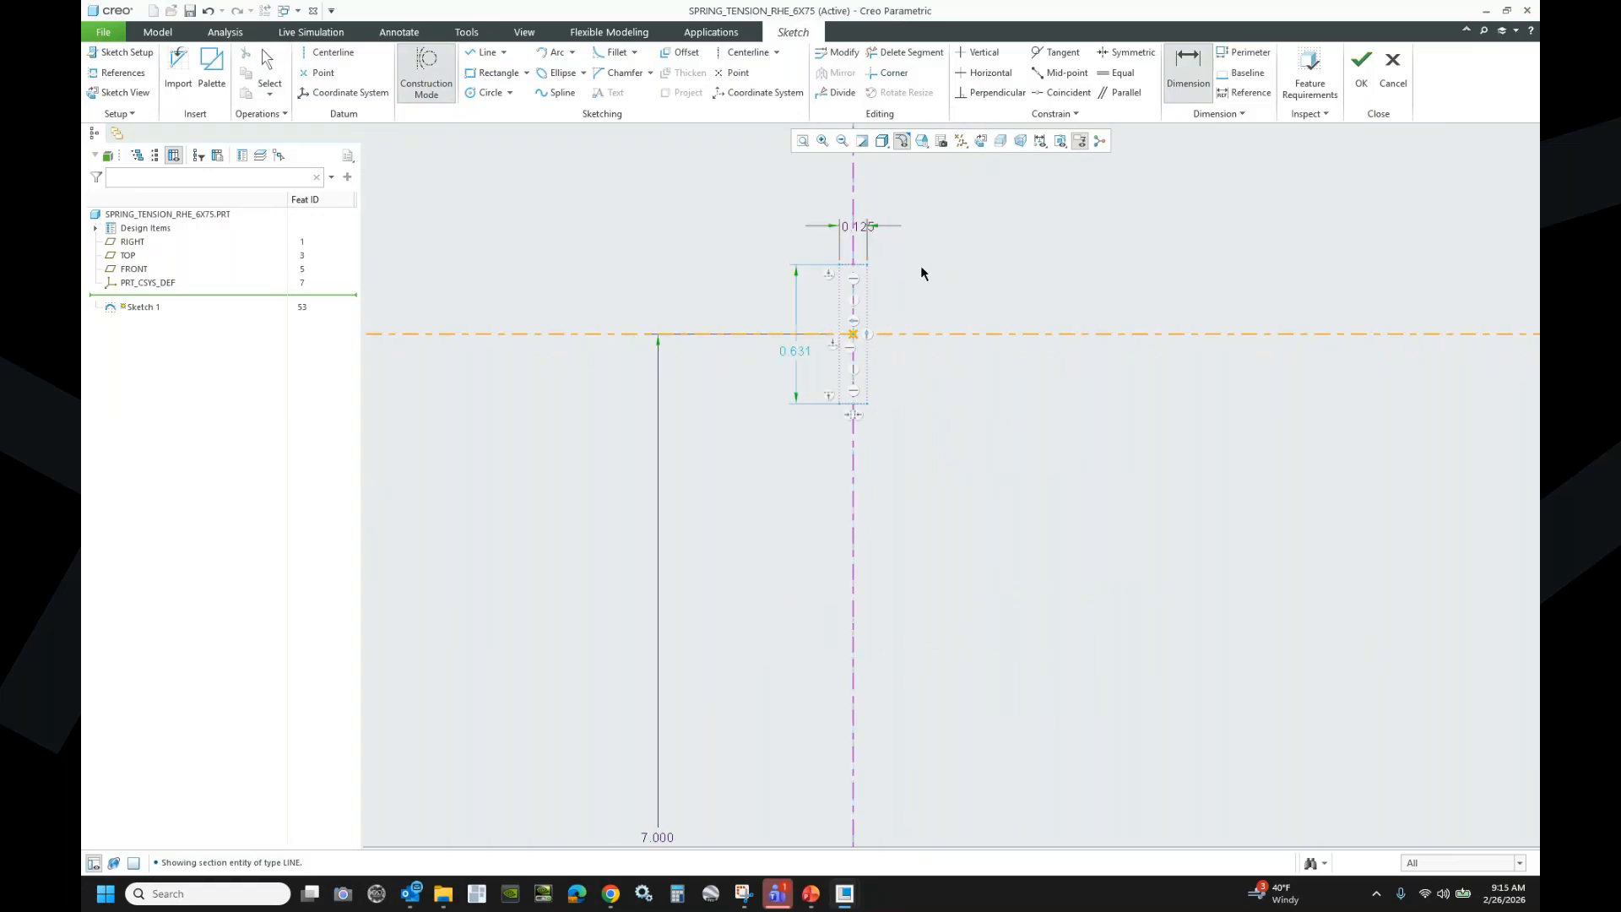
# - Dimension the rectangle's side to a height of 0.250
pyautogui.click(864, 307)
pyautogui.middleClick(952, 310)
pyautogui.write('.25')
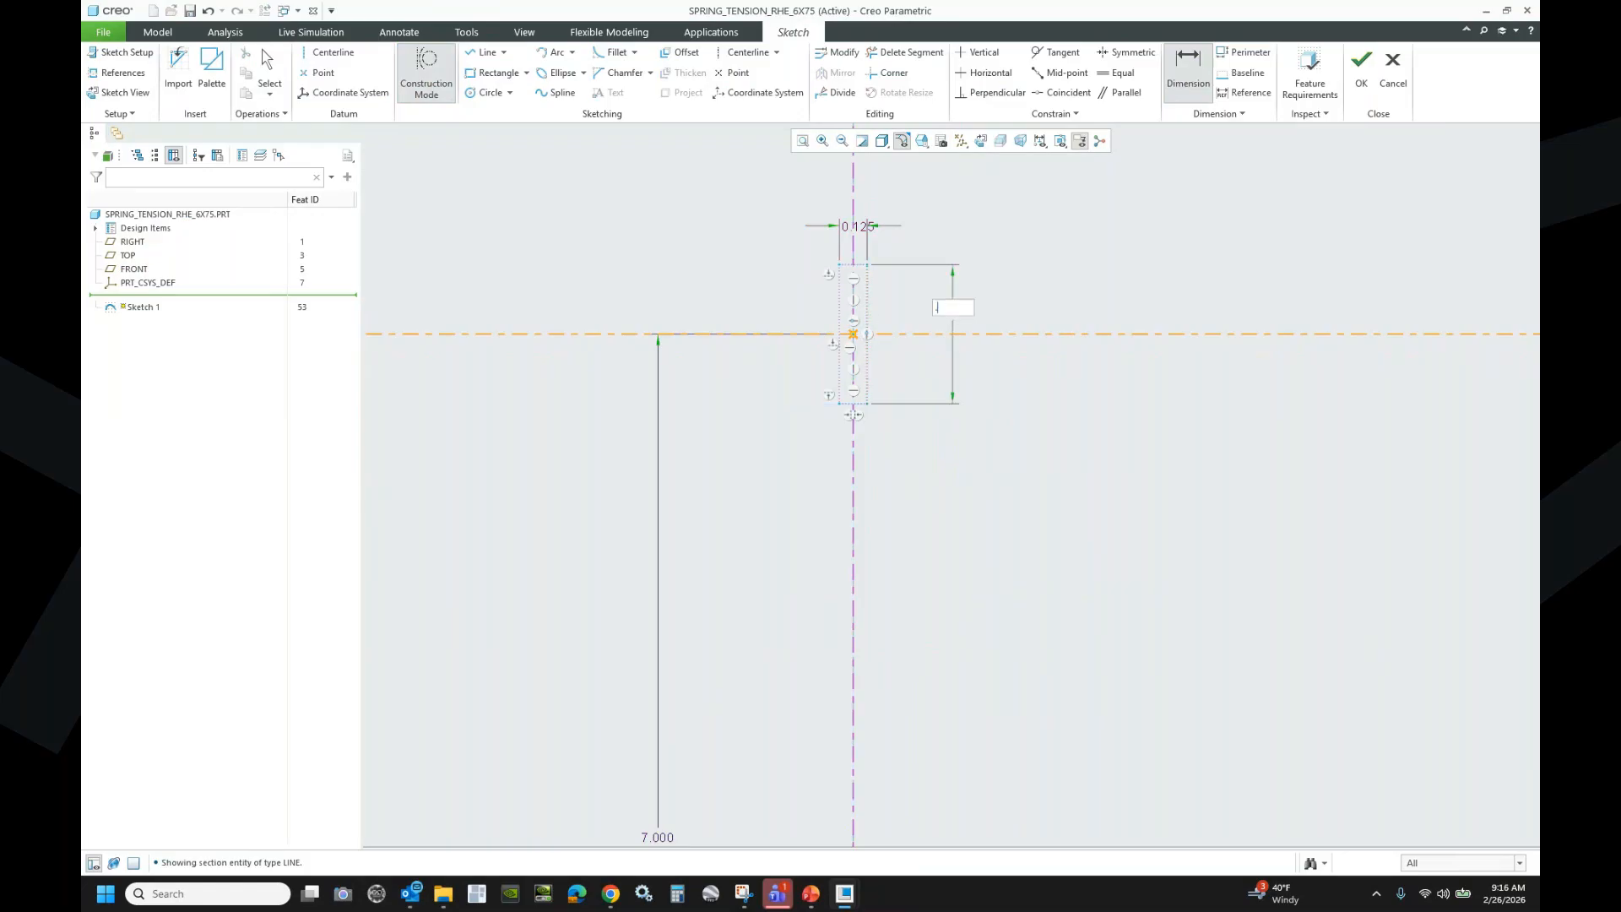
pyautogui.press('Return')
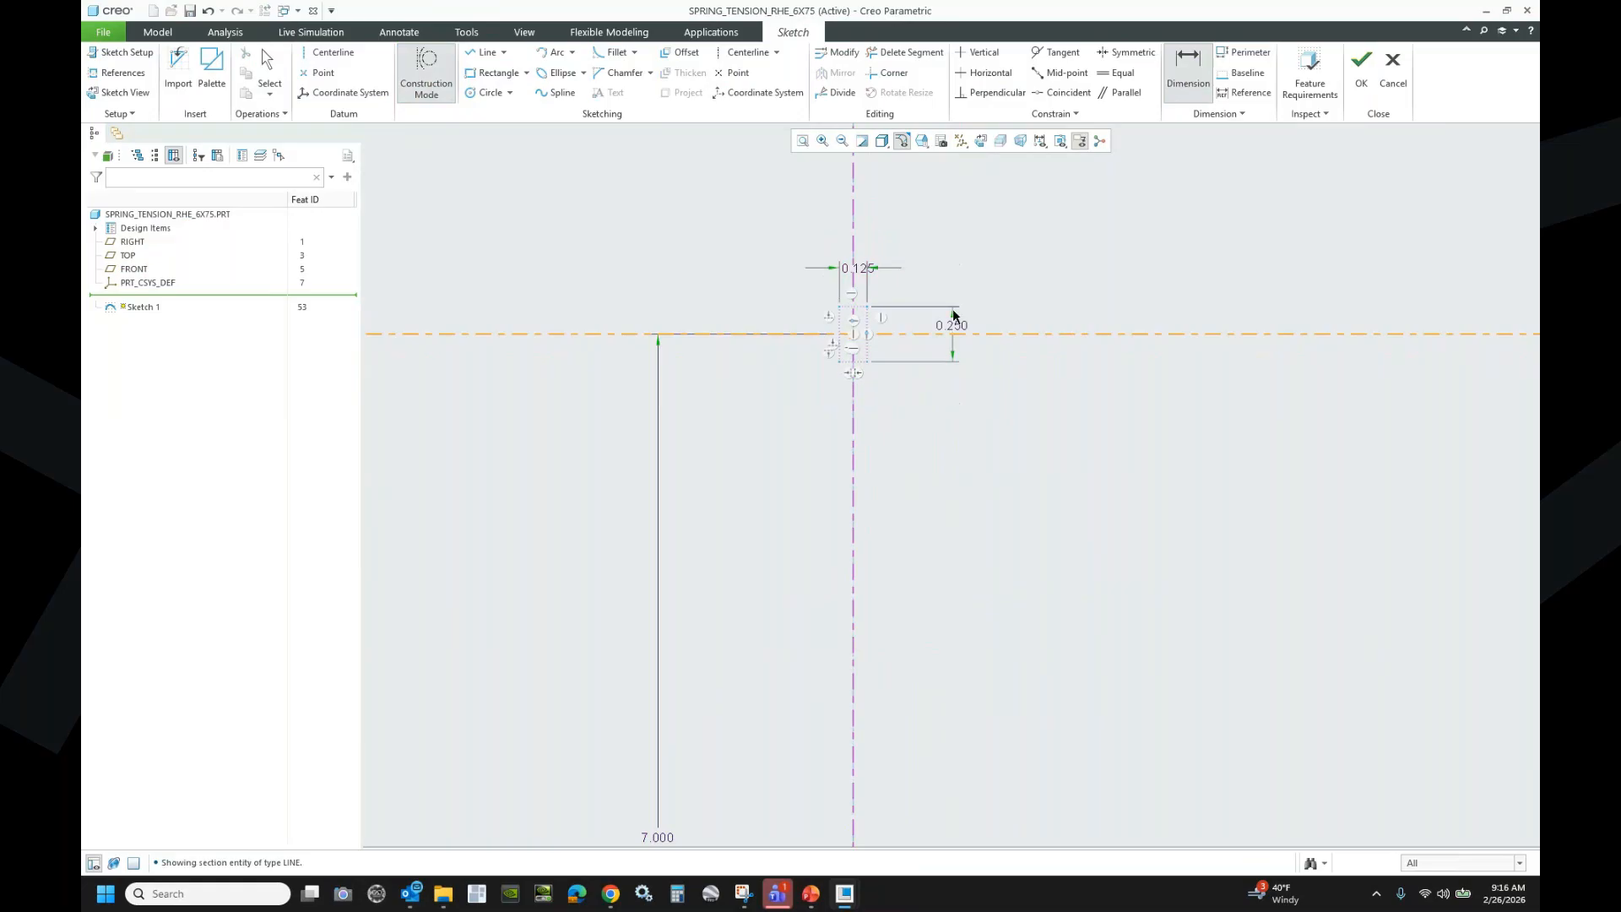
pyautogui.scroll(4, 820, 300)
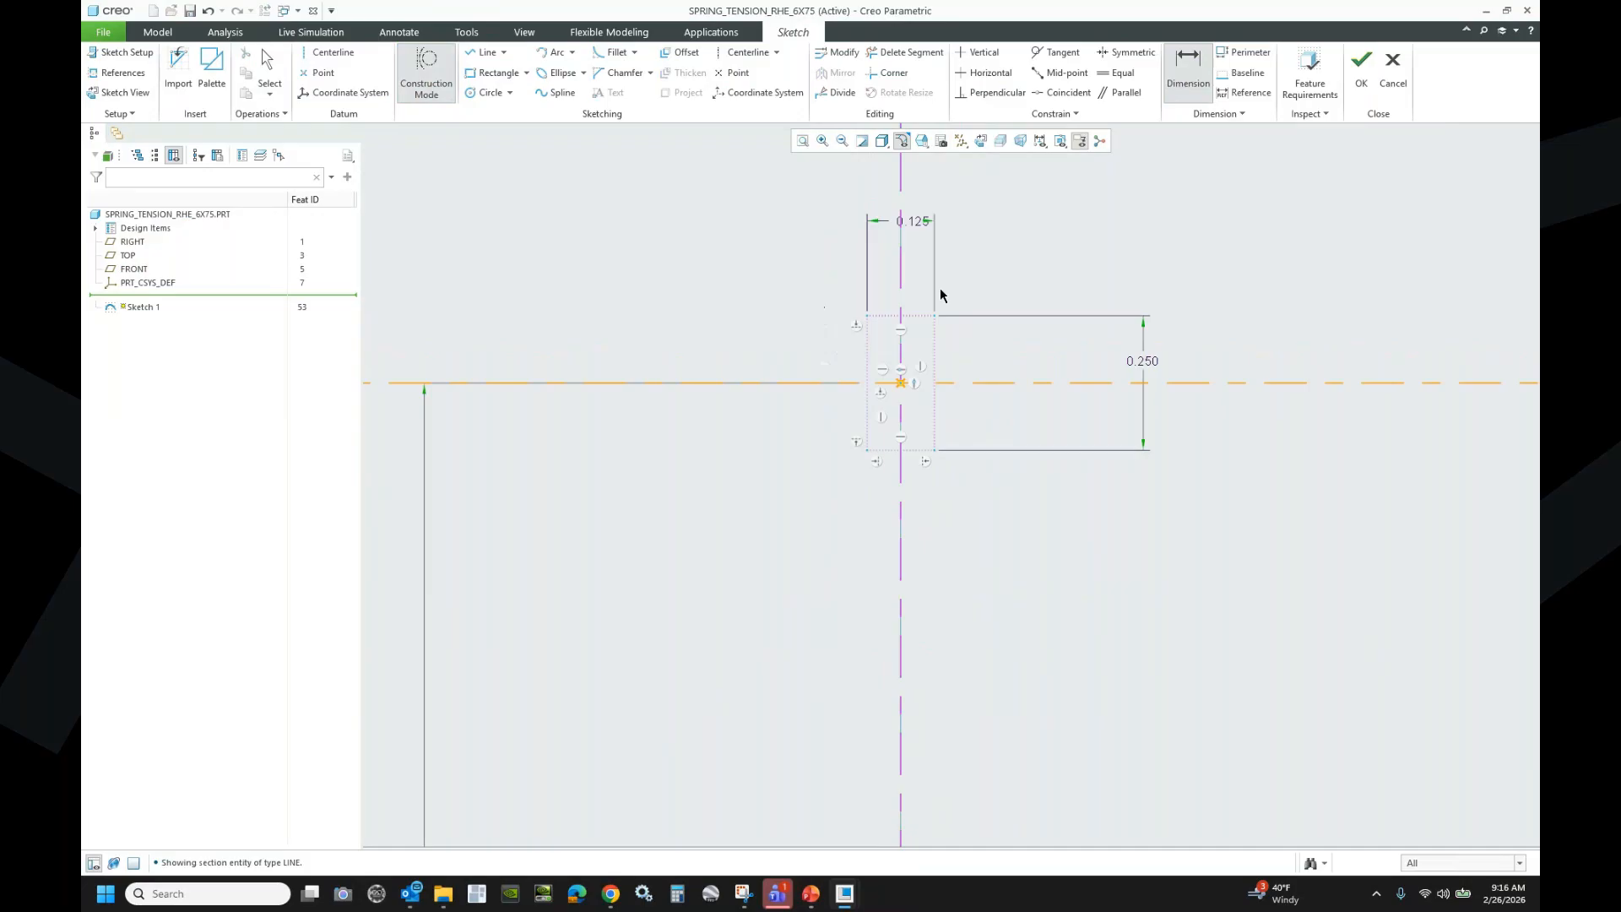
pyautogui.scroll(-4, 760, 297)
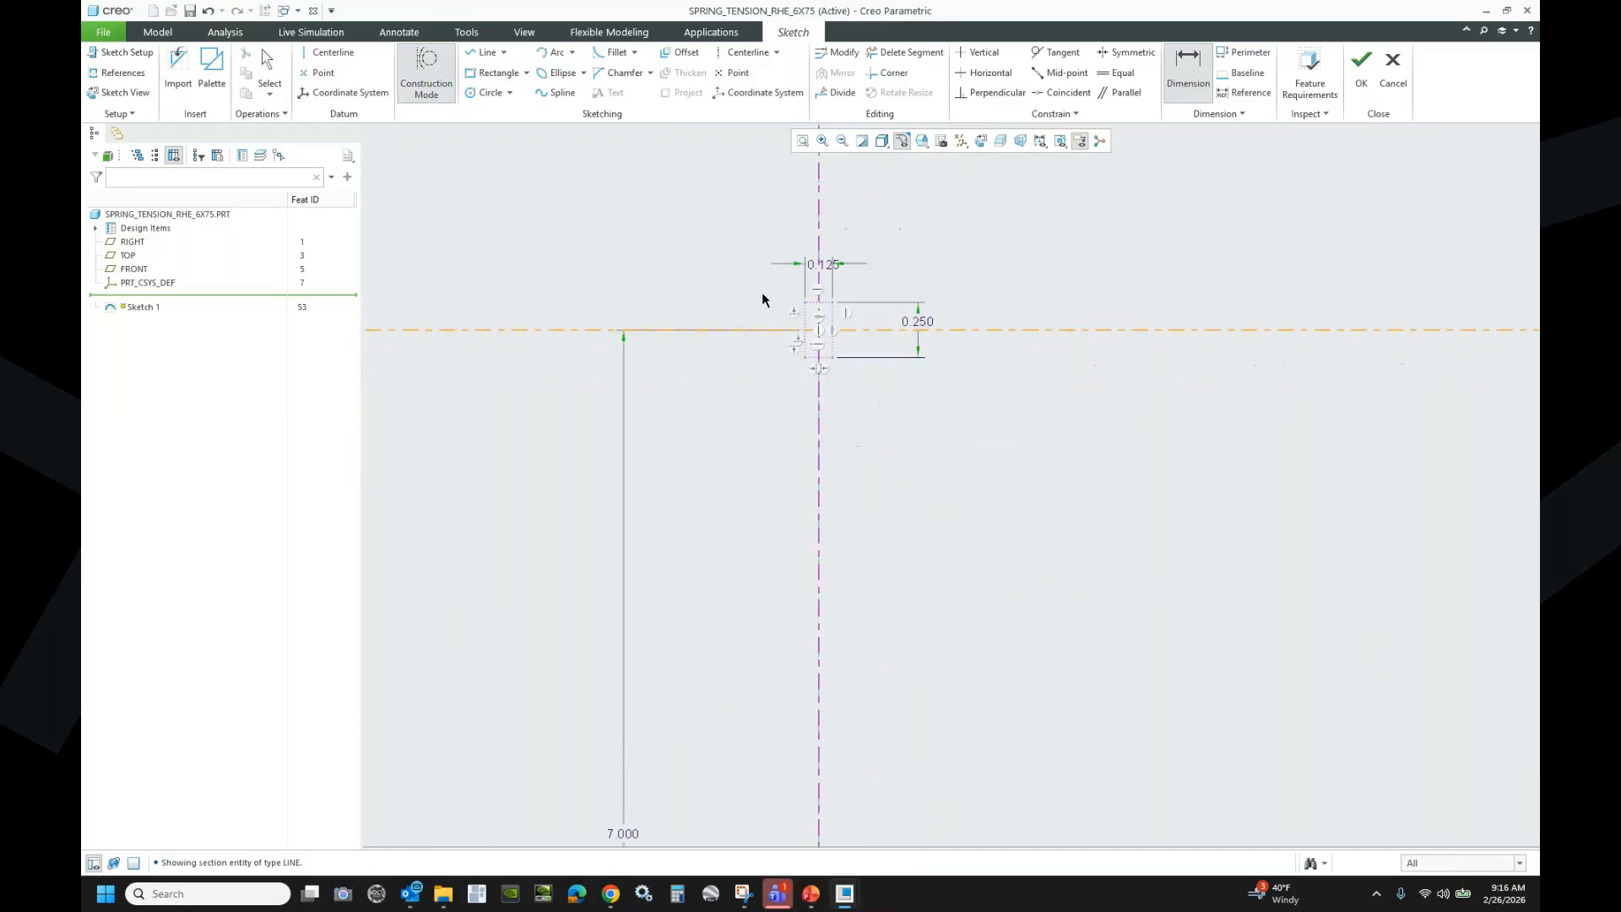
pyautogui.scroll(8, 789, 701)
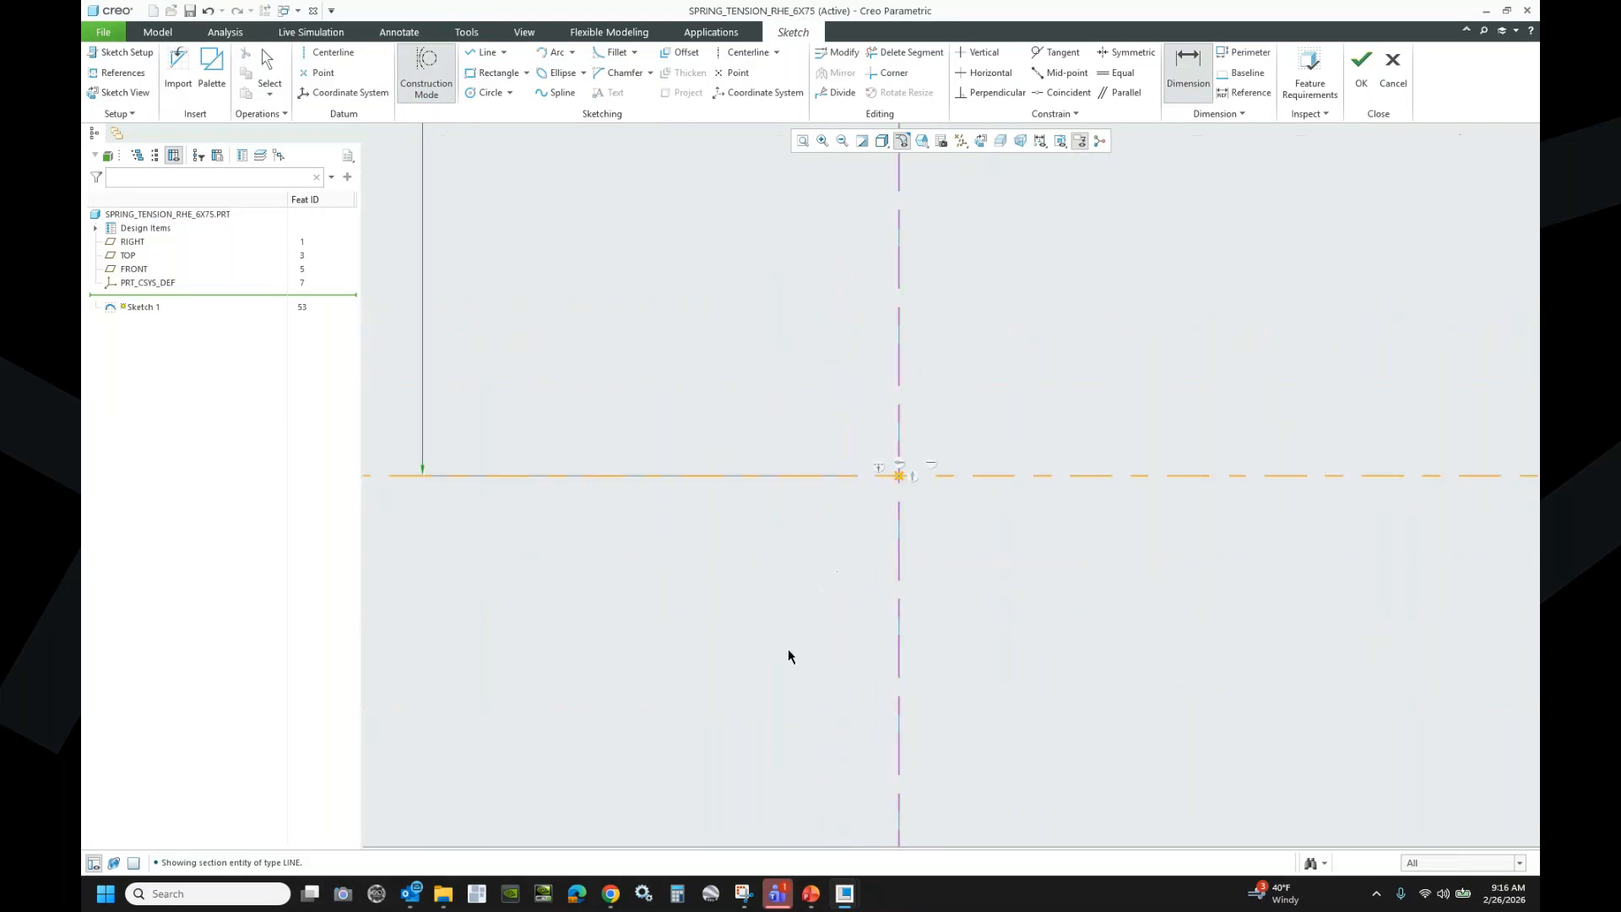
# - Draw a second rectangle on the centerline at the lower end of the 7.000 line
pyautogui.click(467, 76)
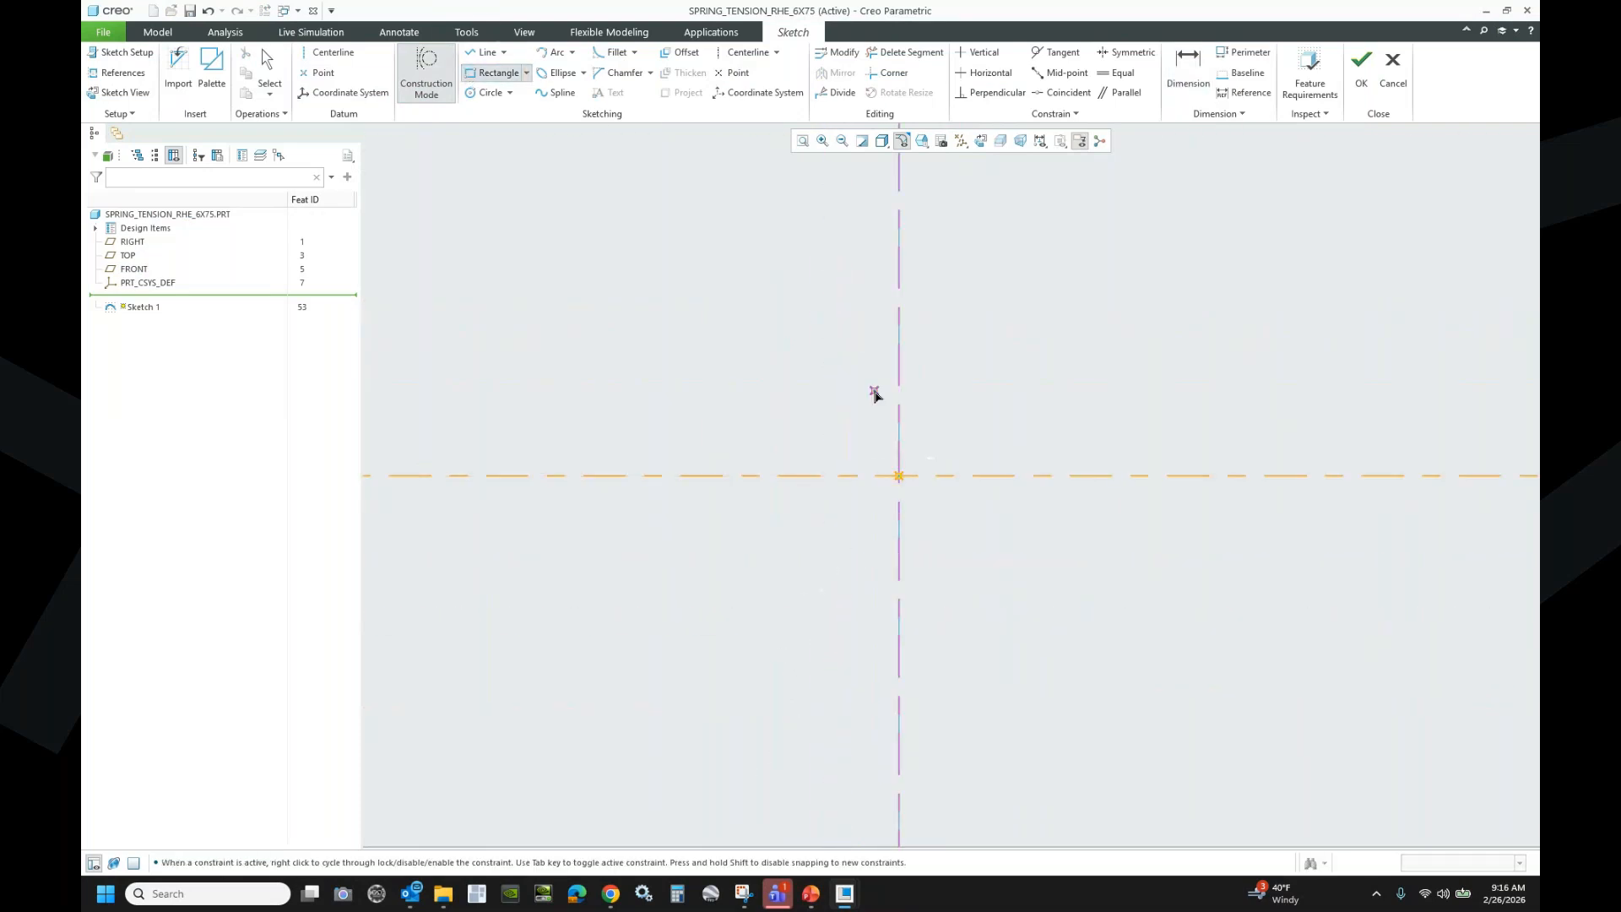
pyautogui.click(845, 416)
pyautogui.click(965, 548)
pyautogui.middleClick(1003, 349)
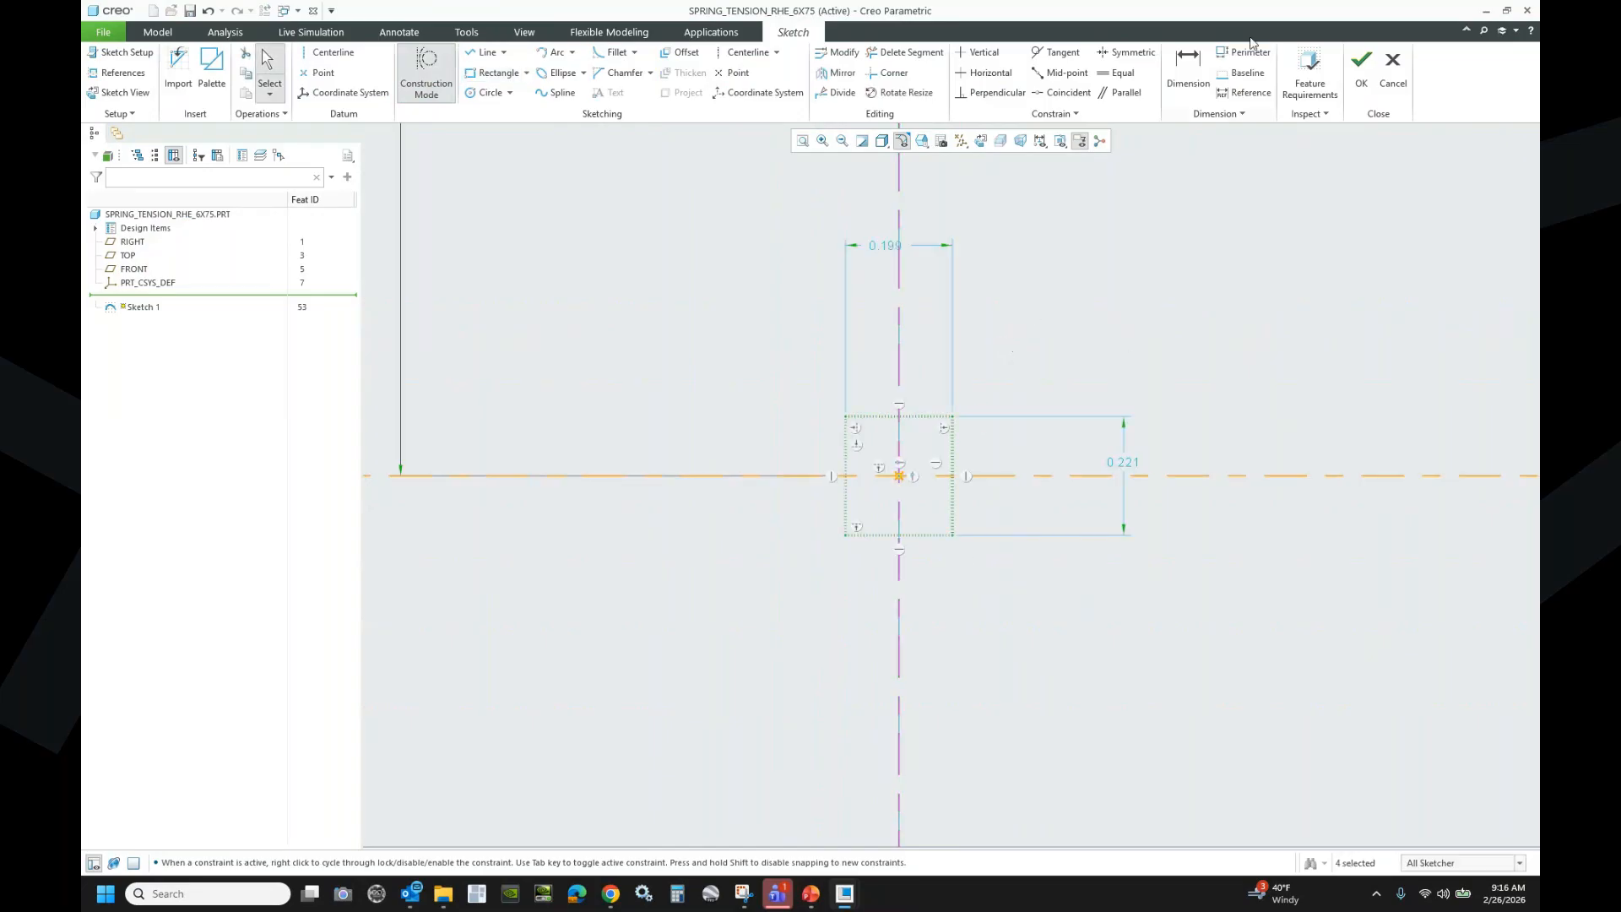
# - Dimension the new rectangle's bottom edge to a width of 0.125
pyautogui.click(1188, 71)
pyautogui.click(925, 535)
pyautogui.middleClick(937, 615)
pyautogui.write('.125')
pyautogui.press('Return')
# - Dimension the new rectangle's right edge to a height of 0.250
pyautogui.click(935, 529)
pyautogui.middleClick(982, 509)
pyautogui.write('.25')
pyautogui.press('Return')
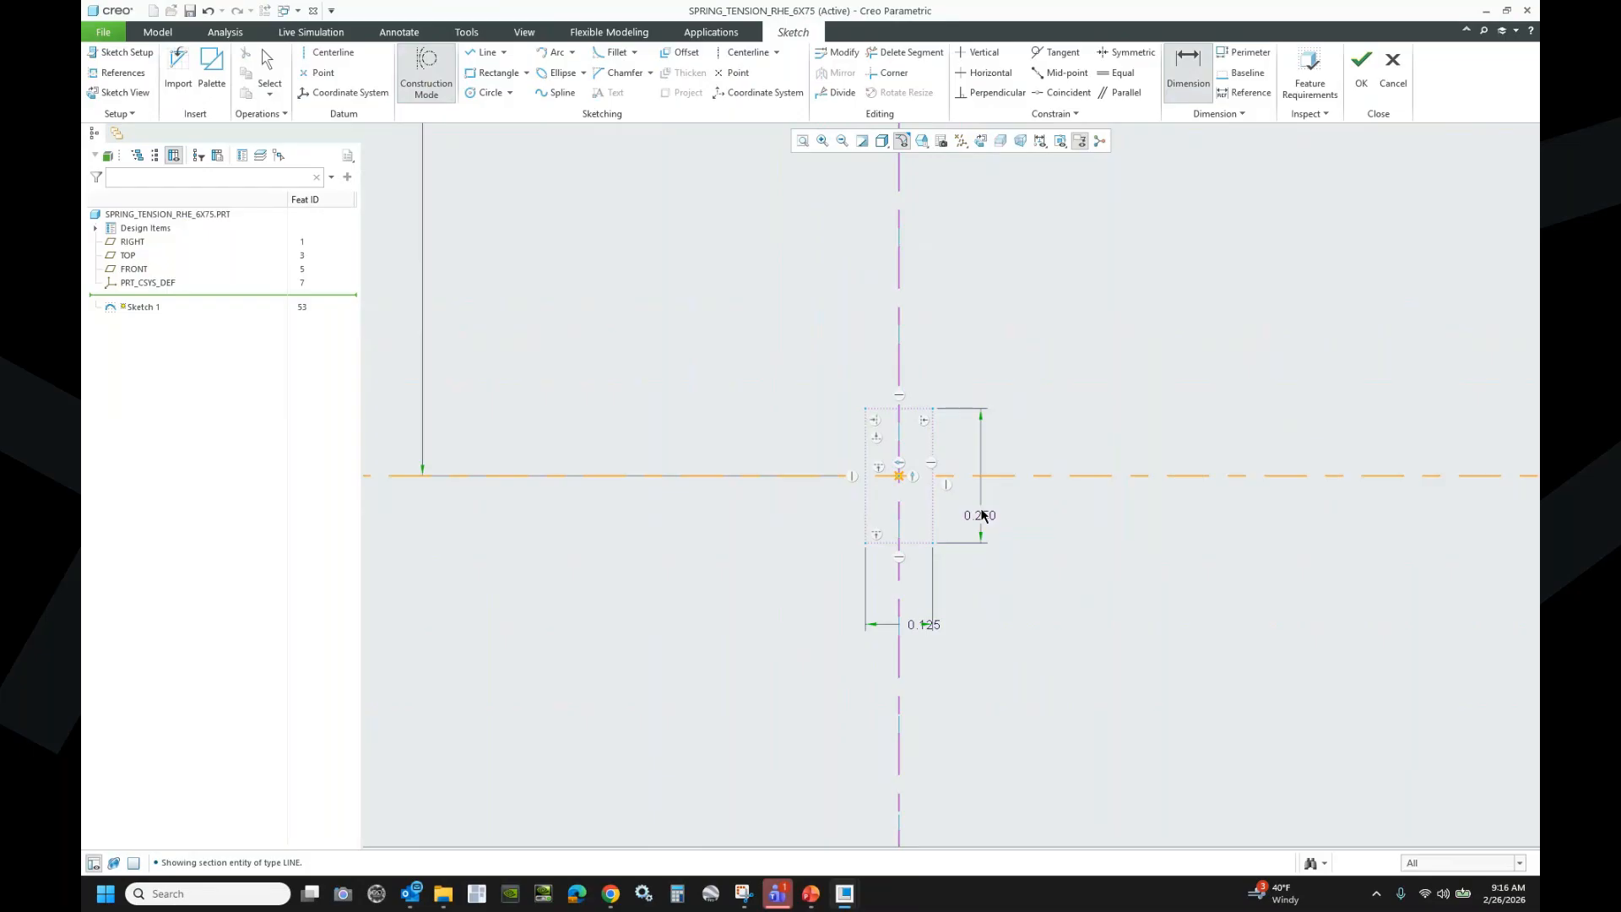
pyautogui.scroll(-10, 843, 561)
pyautogui.scroll(5, 850, 319)
pyautogui.scroll(4, 844, 233)
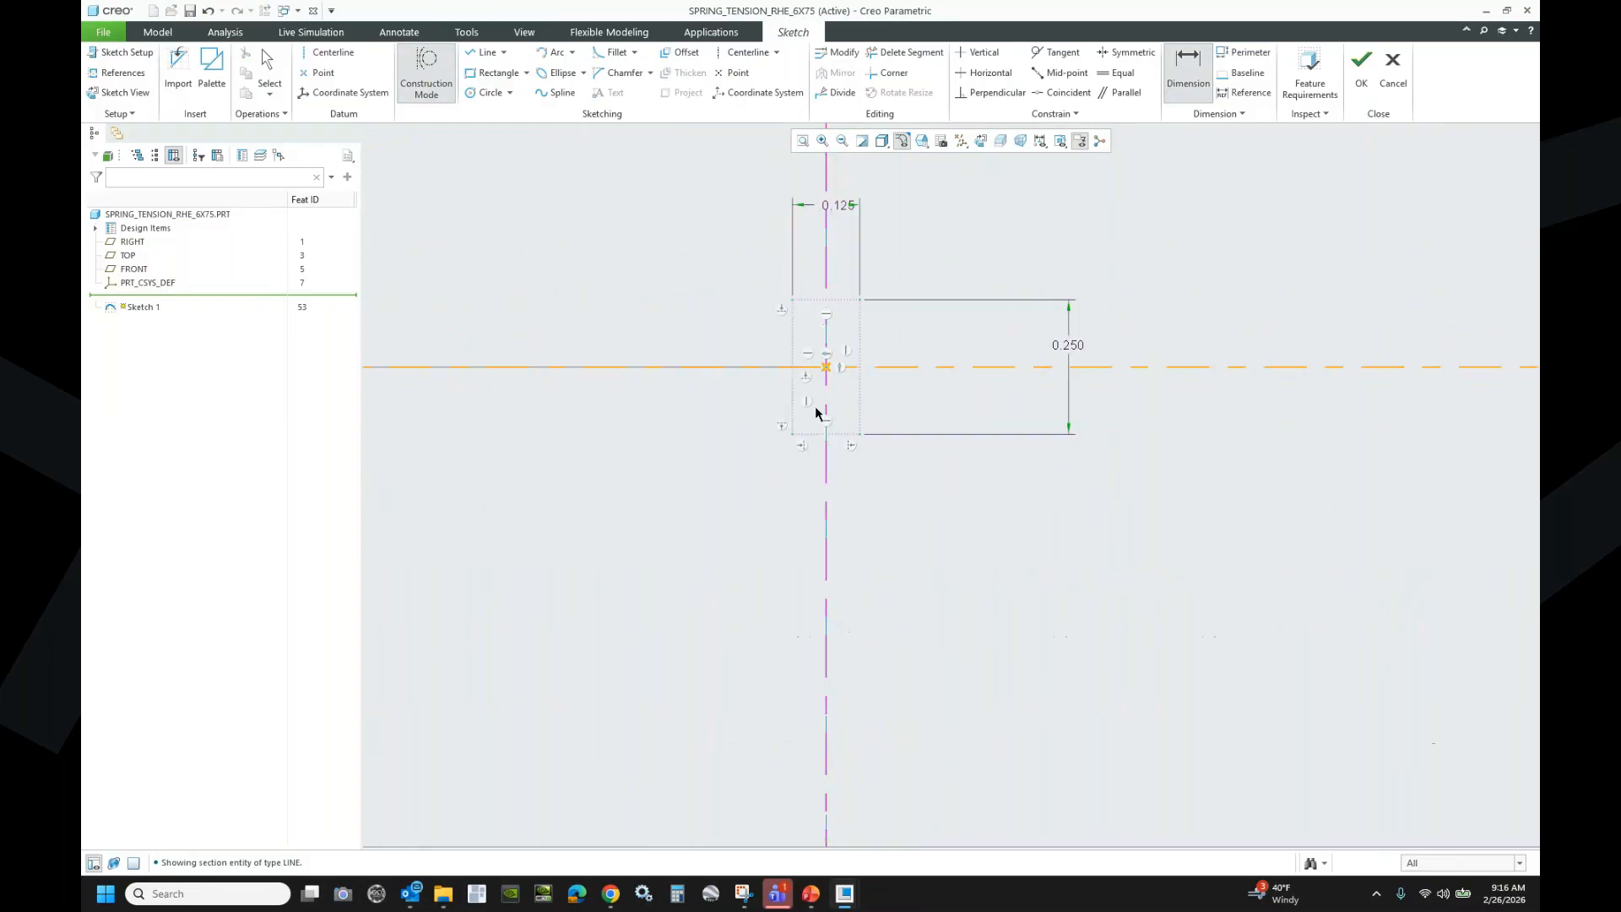
pyautogui.scroll(2, 842, 434)
pyautogui.scroll(1, 842, 434)
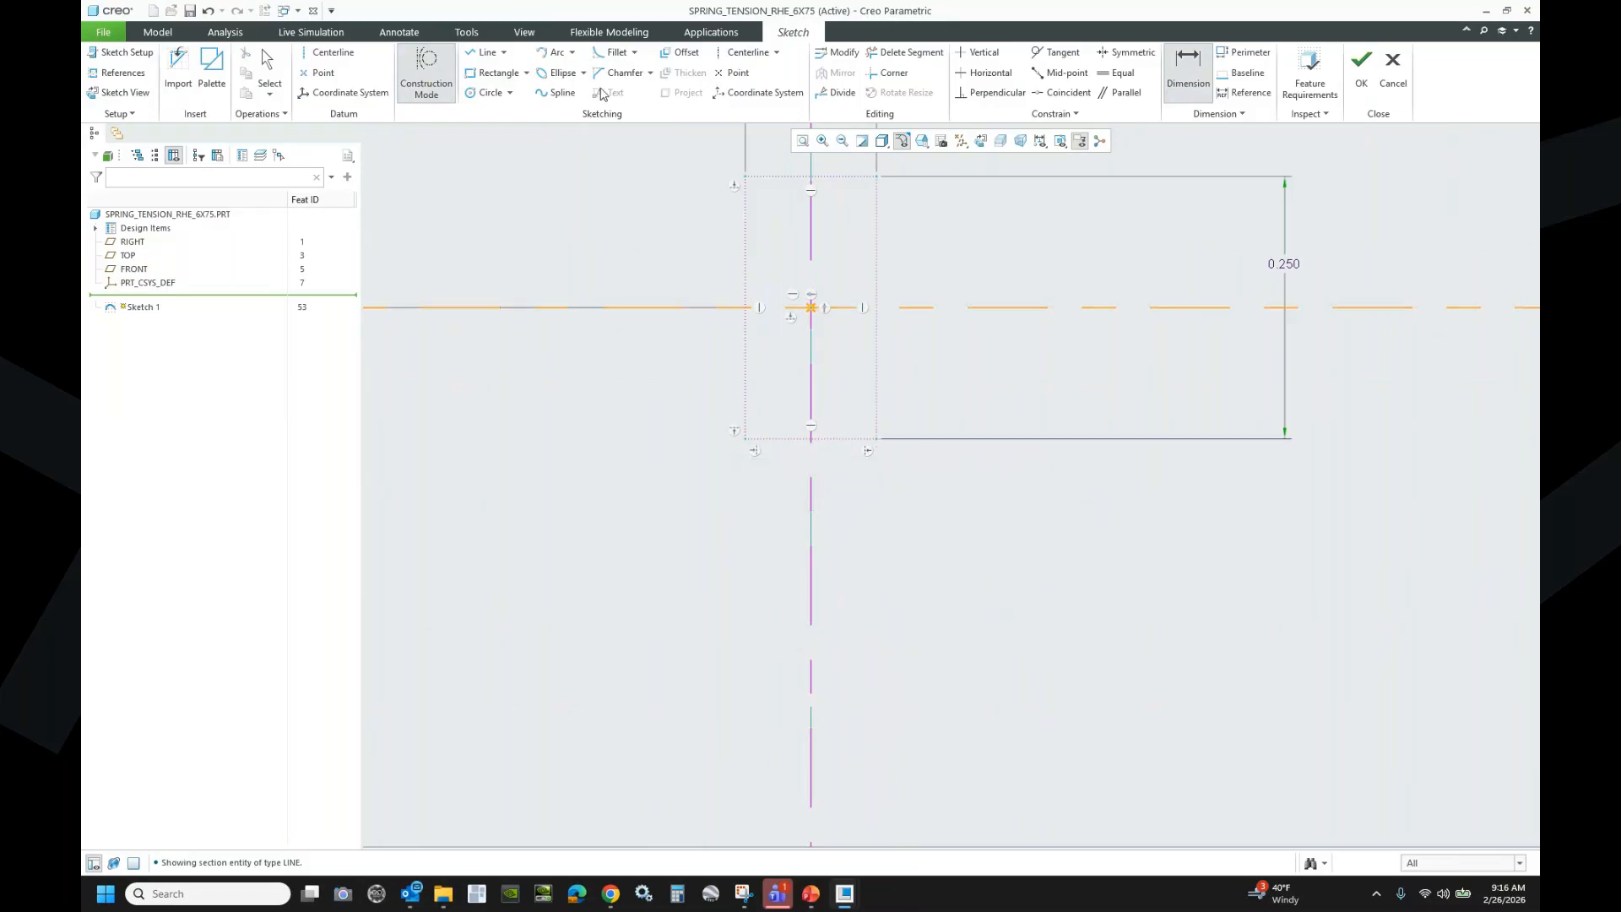
# - Draw a center-and-ends arc centred on the centreline between two rectangle corners
pyautogui.click(572, 54)
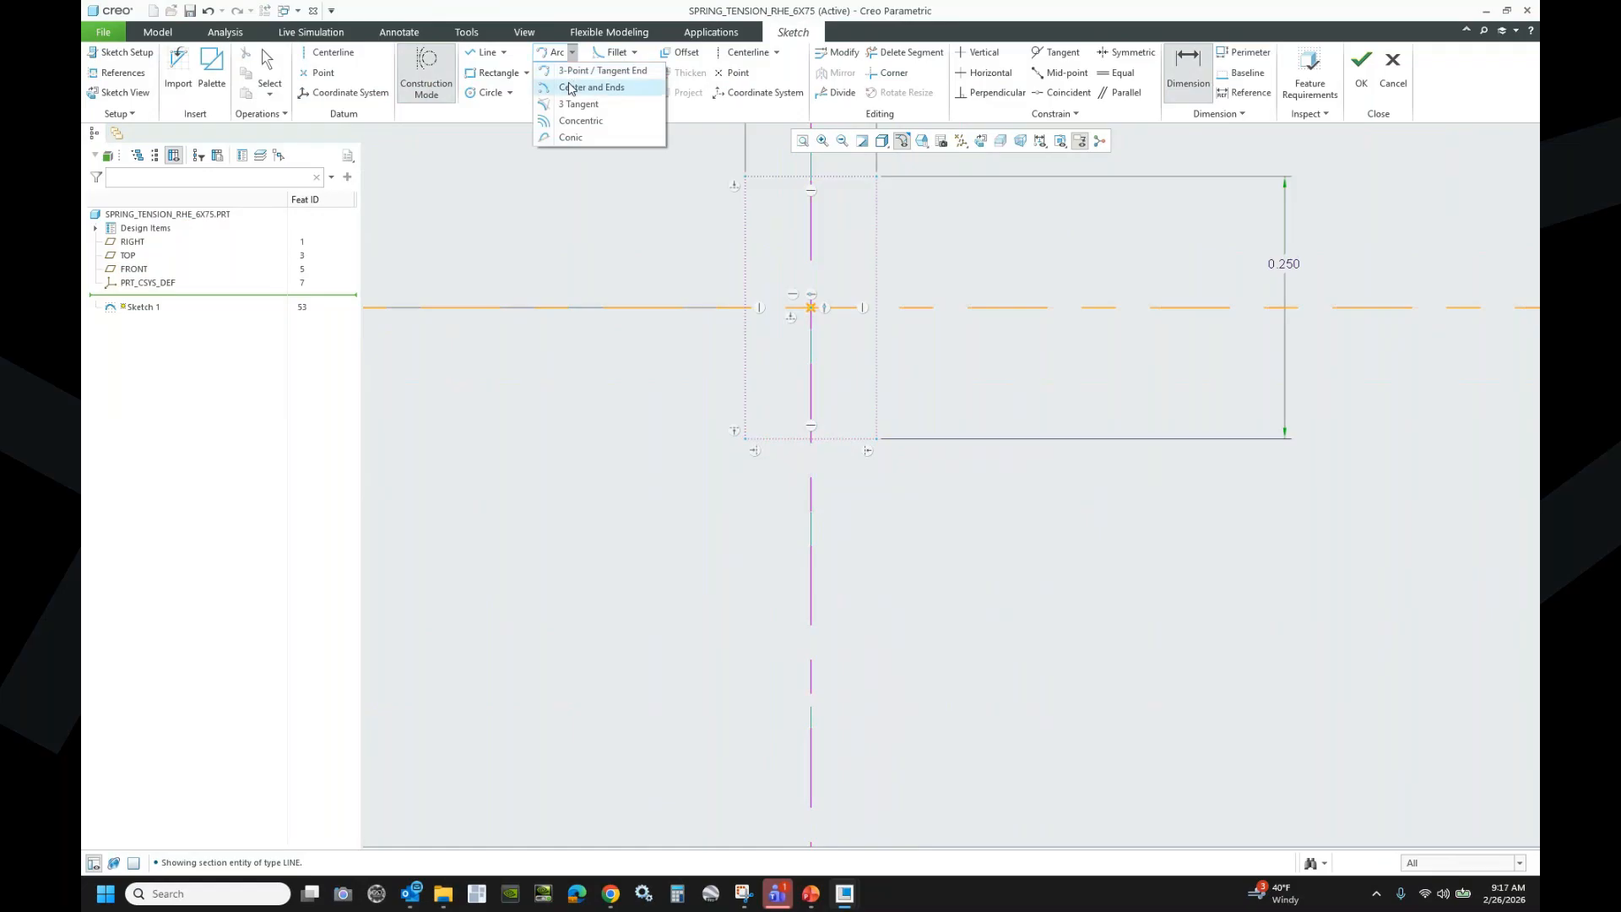
pyautogui.click(591, 87)
pyautogui.click(811, 629)
pyautogui.click(751, 454)
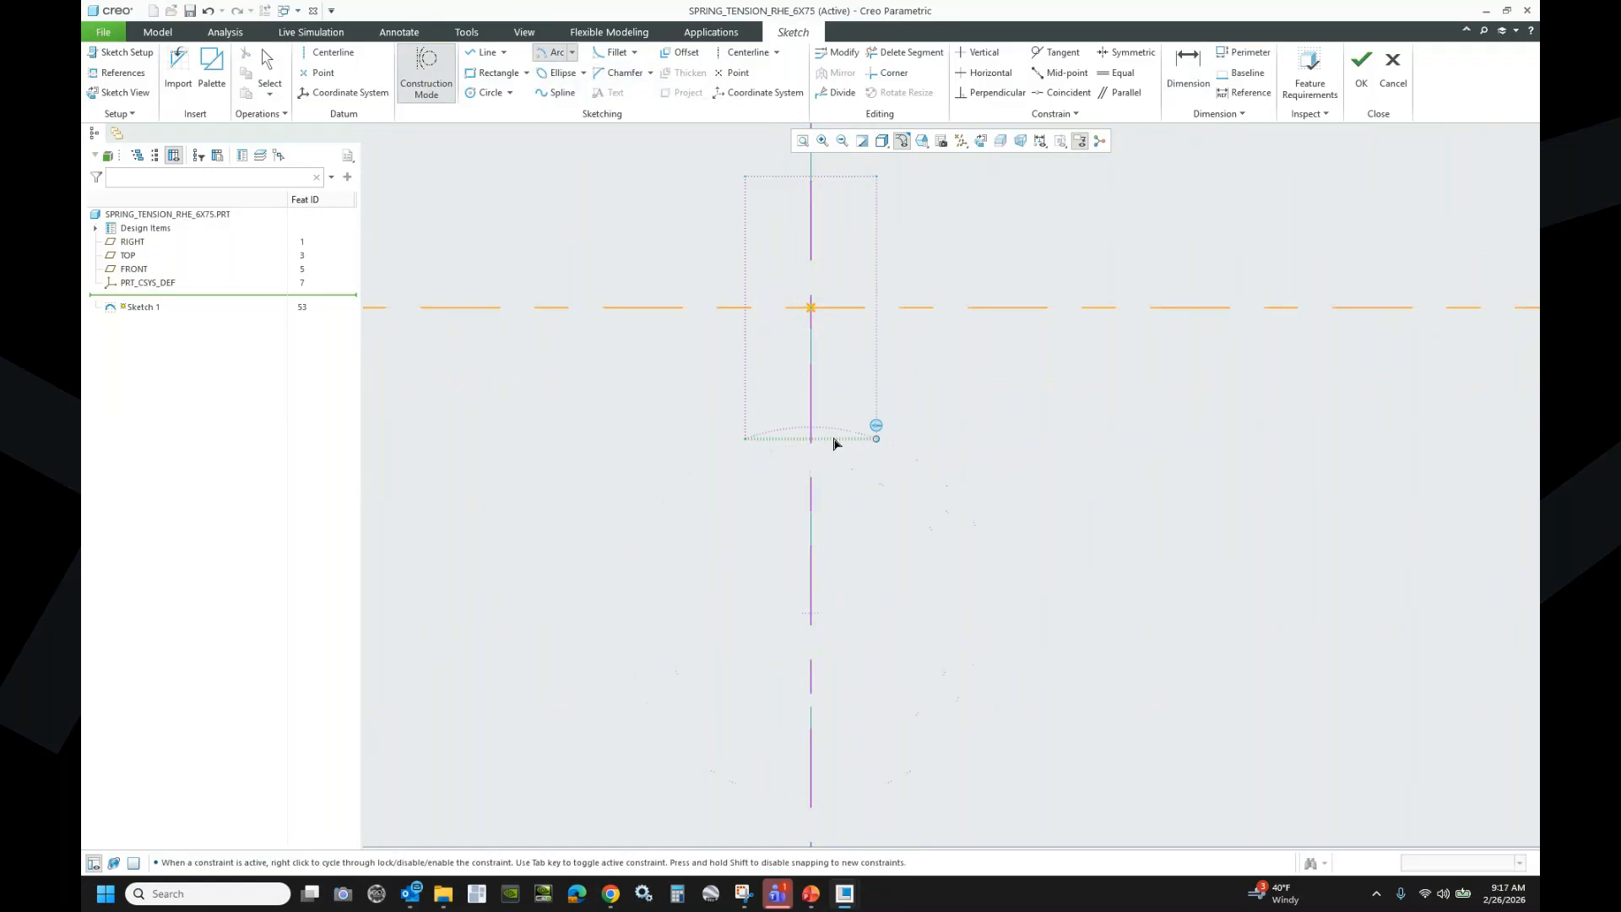
pyautogui.click(873, 440)
pyautogui.middleClick(986, 494)
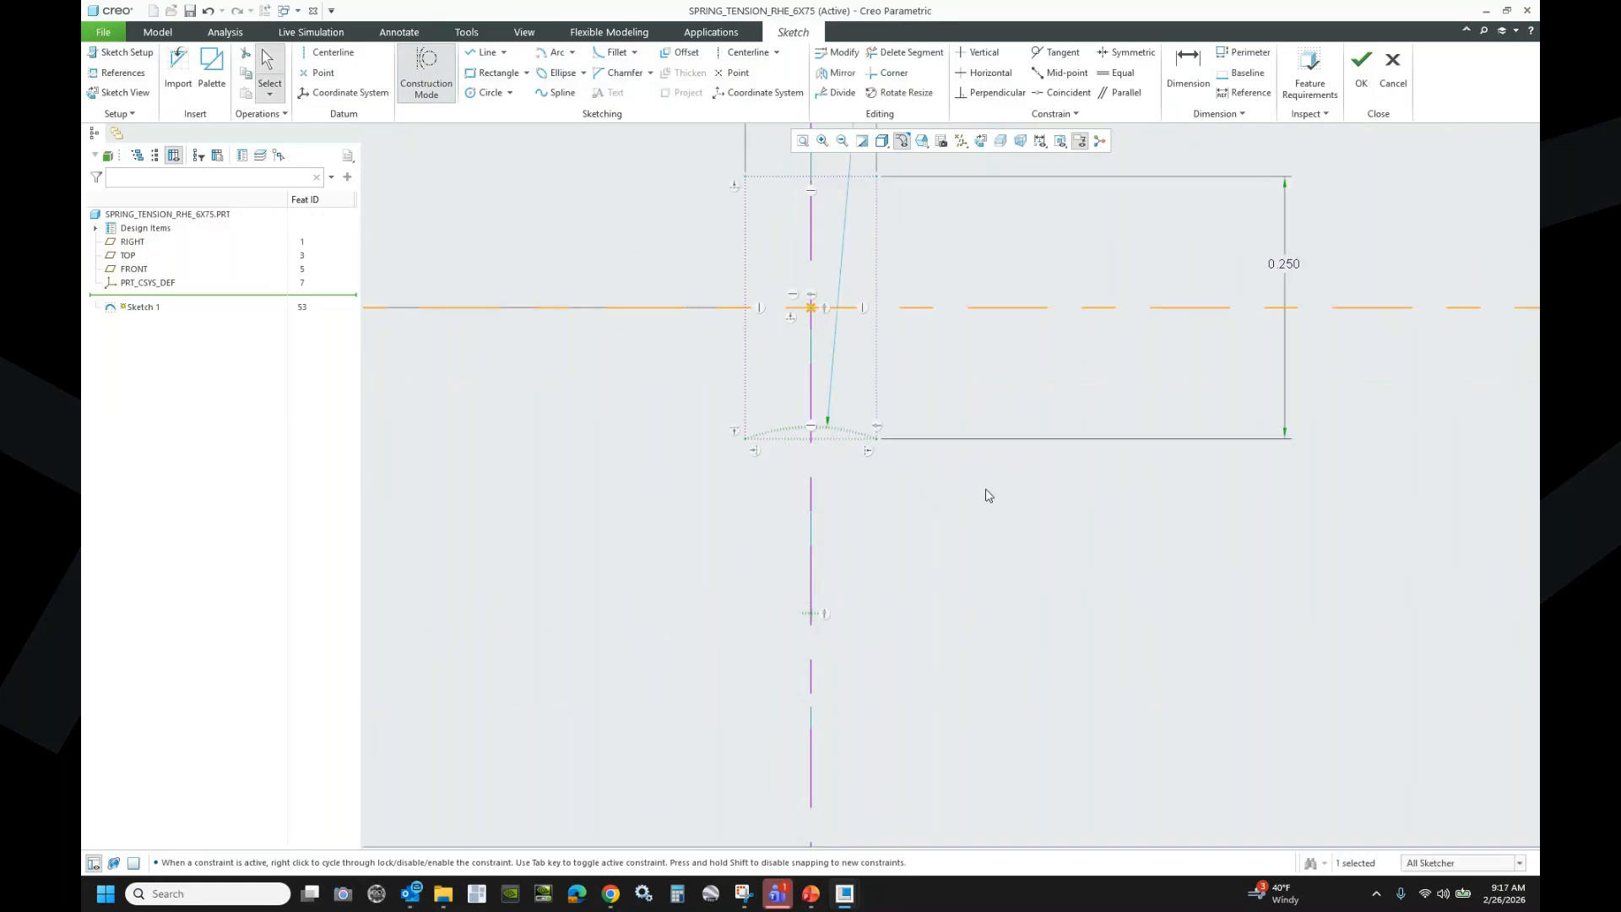
# - Delete the unwanted entity and redraw the arc between the rectangle's top-left and top-right corners
pyautogui.scroll(6, 840, 362)
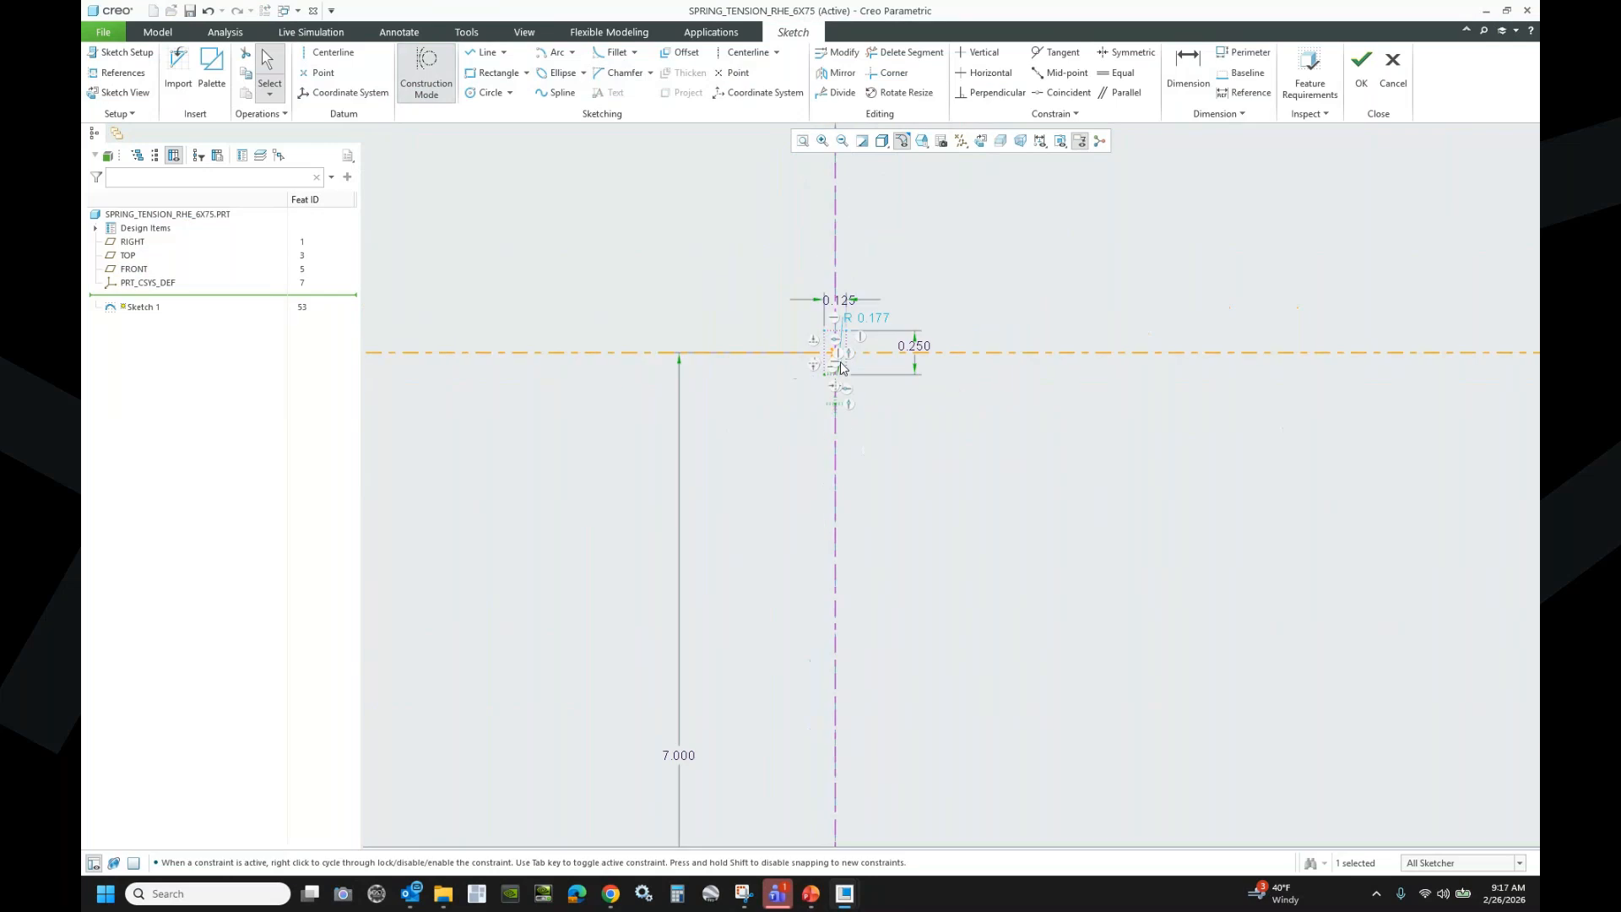
pyautogui.scroll(7, 856, 715)
pyautogui.scroll(-9, 847, 771)
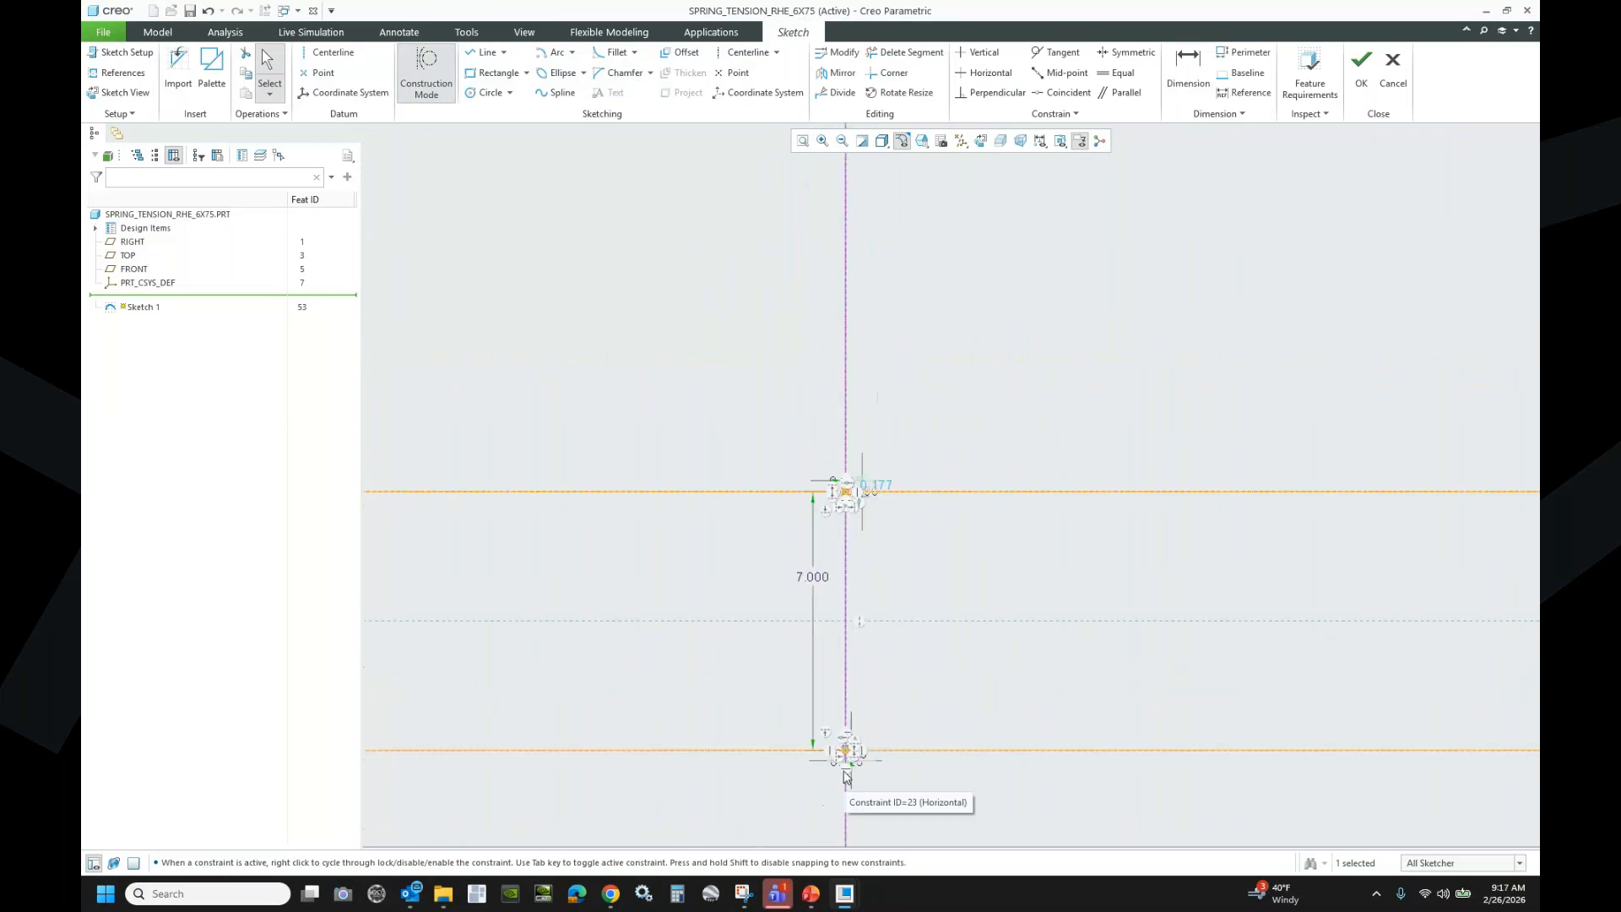
pyautogui.scroll(-5, 850, 750)
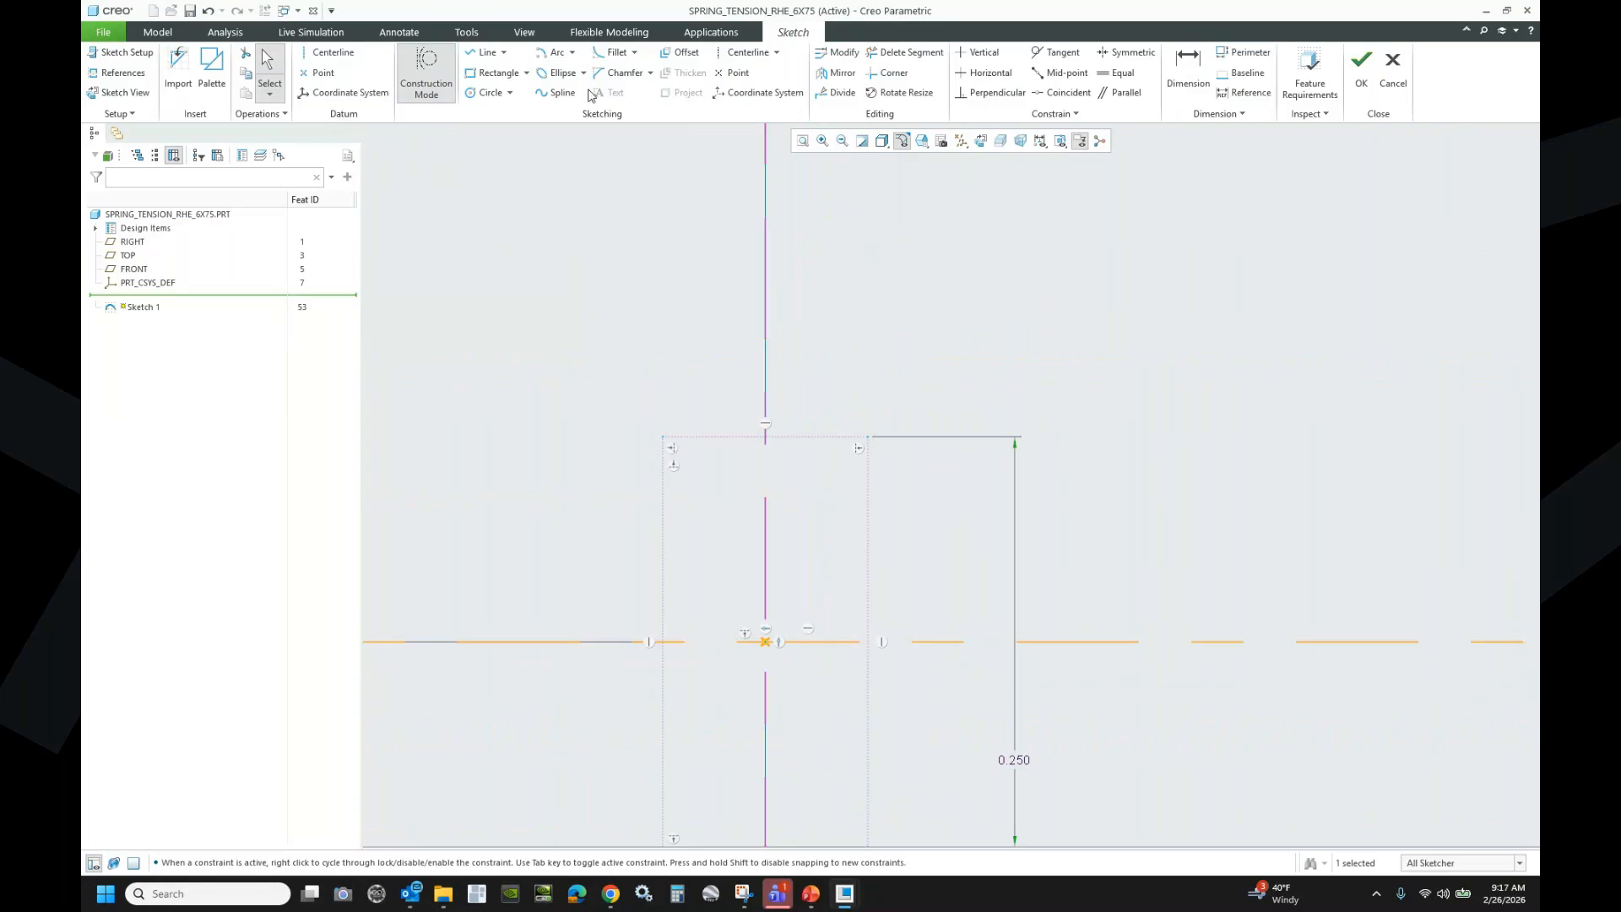
pyautogui.press('Delete')
pyautogui.click(765, 317)
pyautogui.click(663, 436)
pyautogui.click(863, 441)
pyautogui.middleClick(1065, 469)
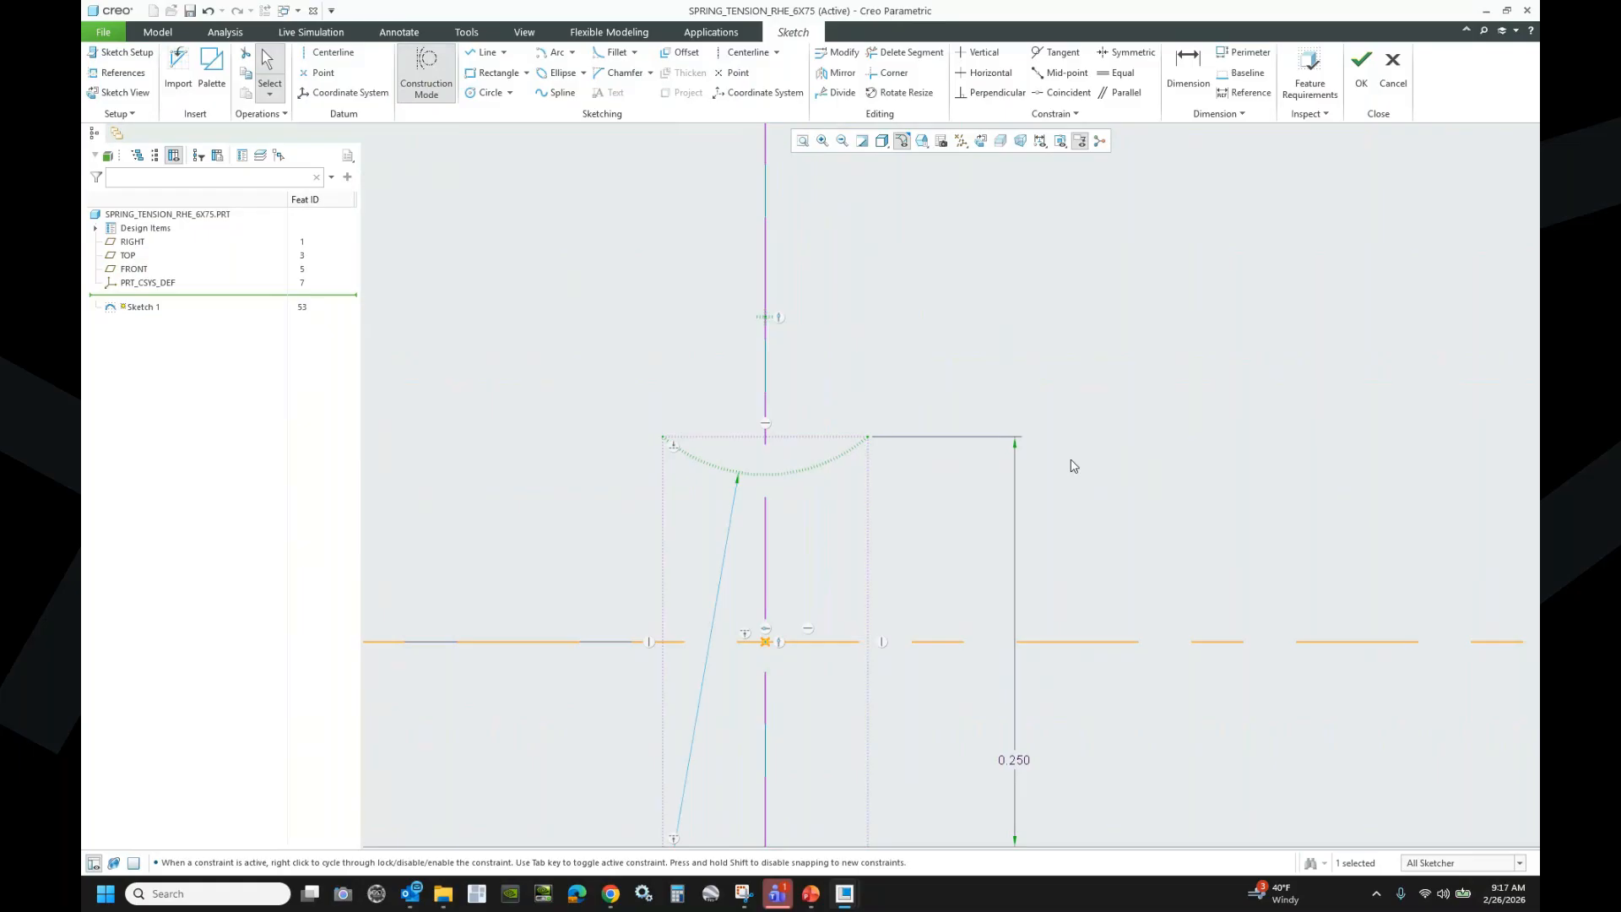
# - Place a sketch point where the hook arc crosses the centreline
pyautogui.click(737, 74)
pyautogui.click(765, 475)
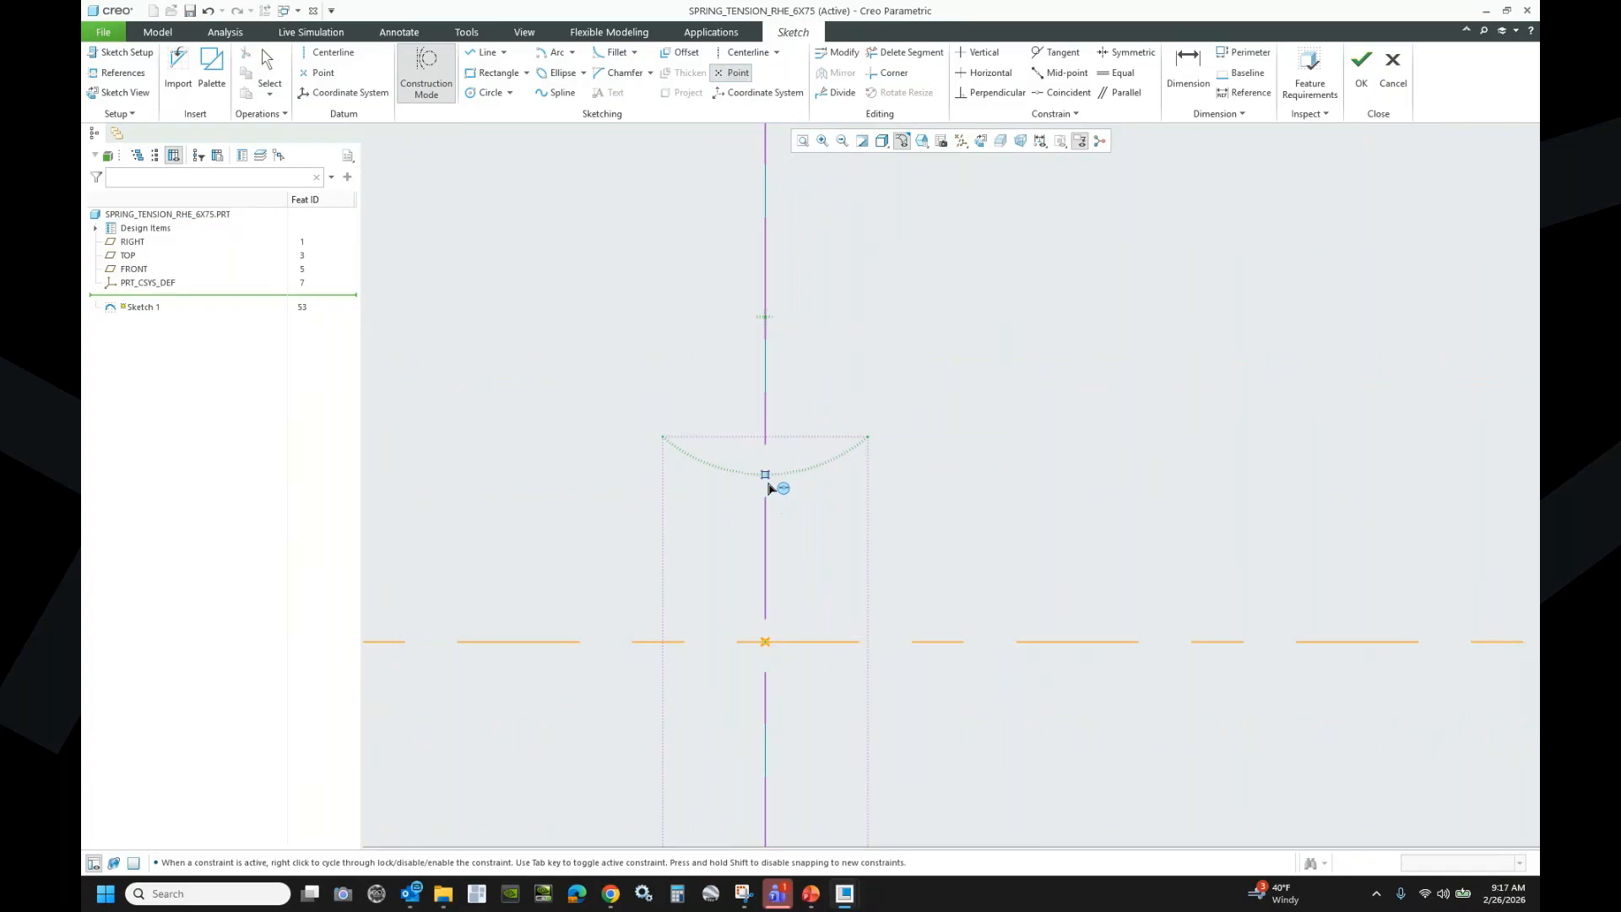
pyautogui.scroll(10, 770, 541)
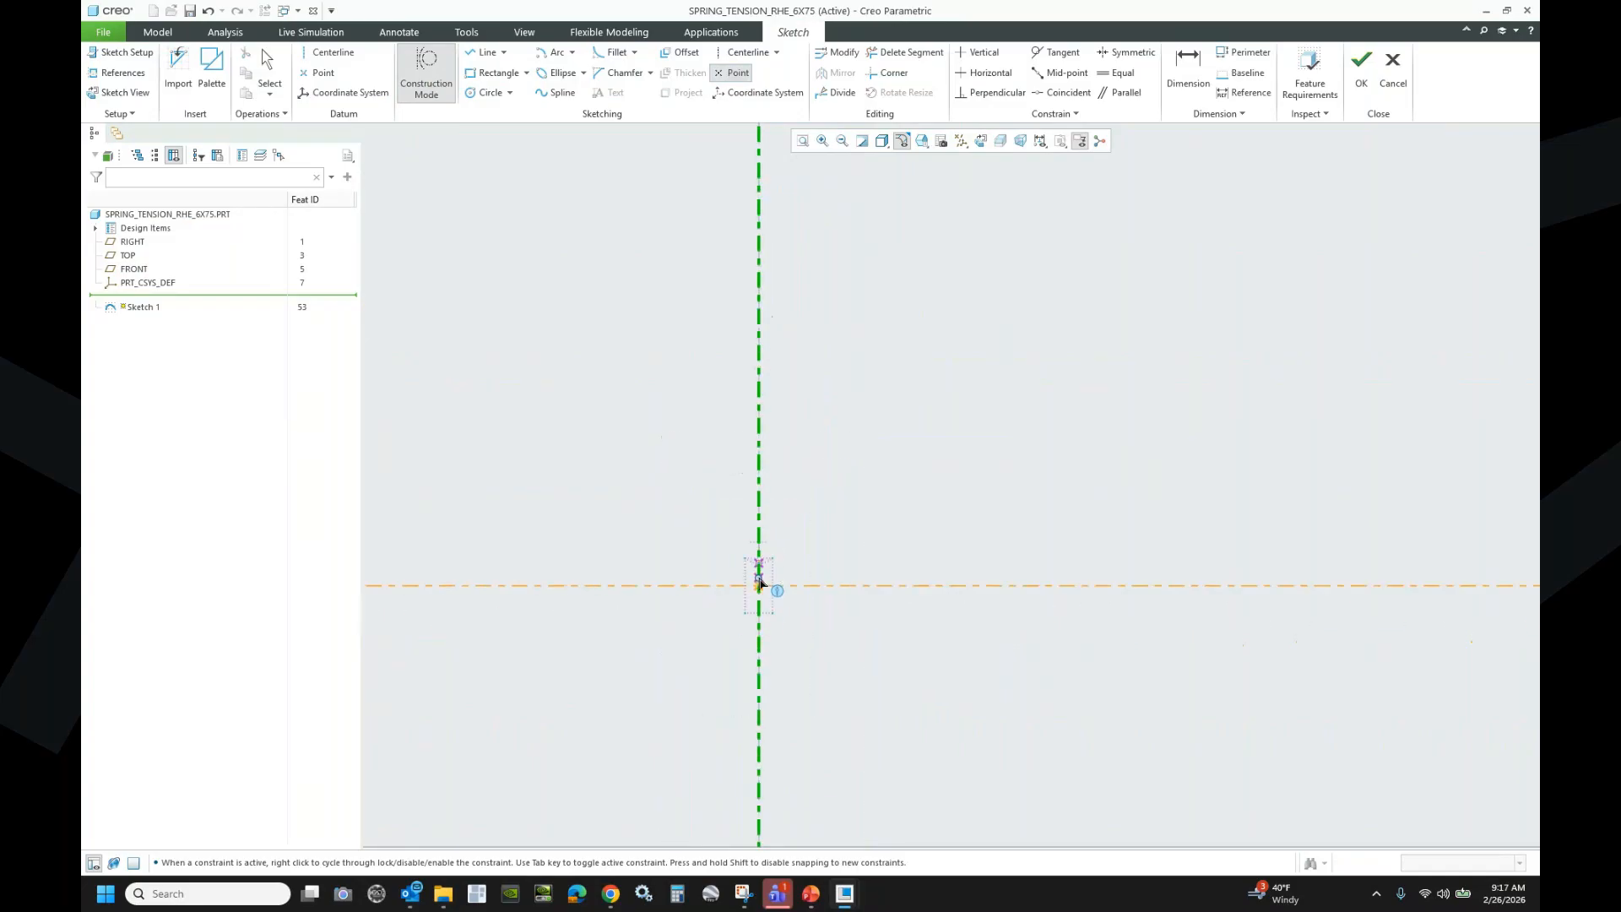
pyautogui.scroll(-10, 727, 352)
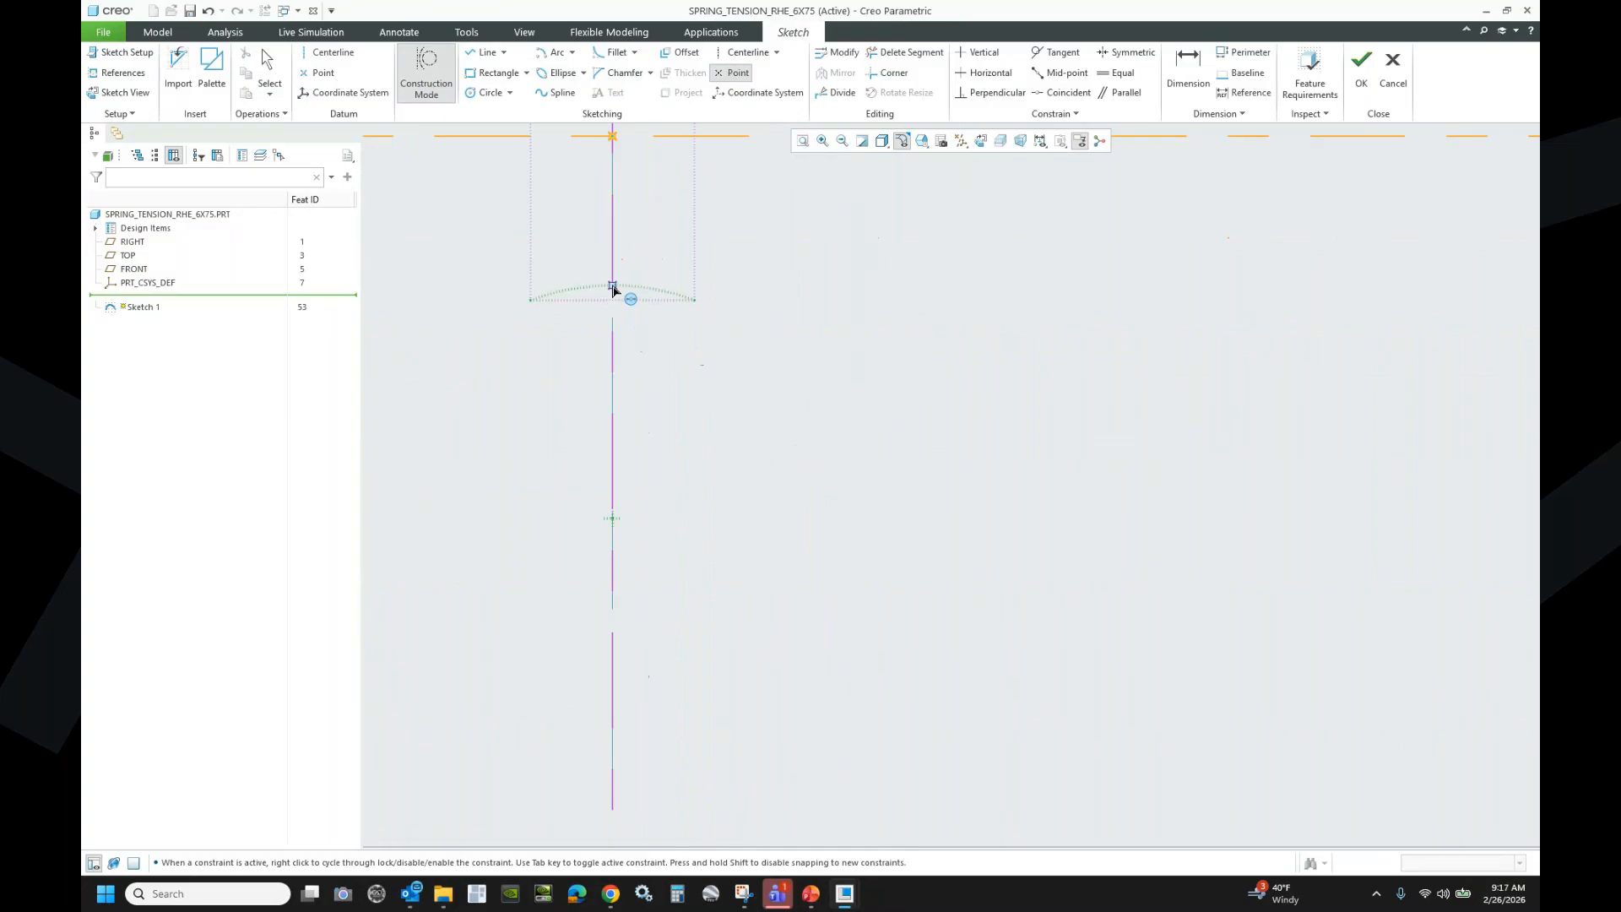
pyautogui.click(613, 287)
pyautogui.middleClick(988, 382)
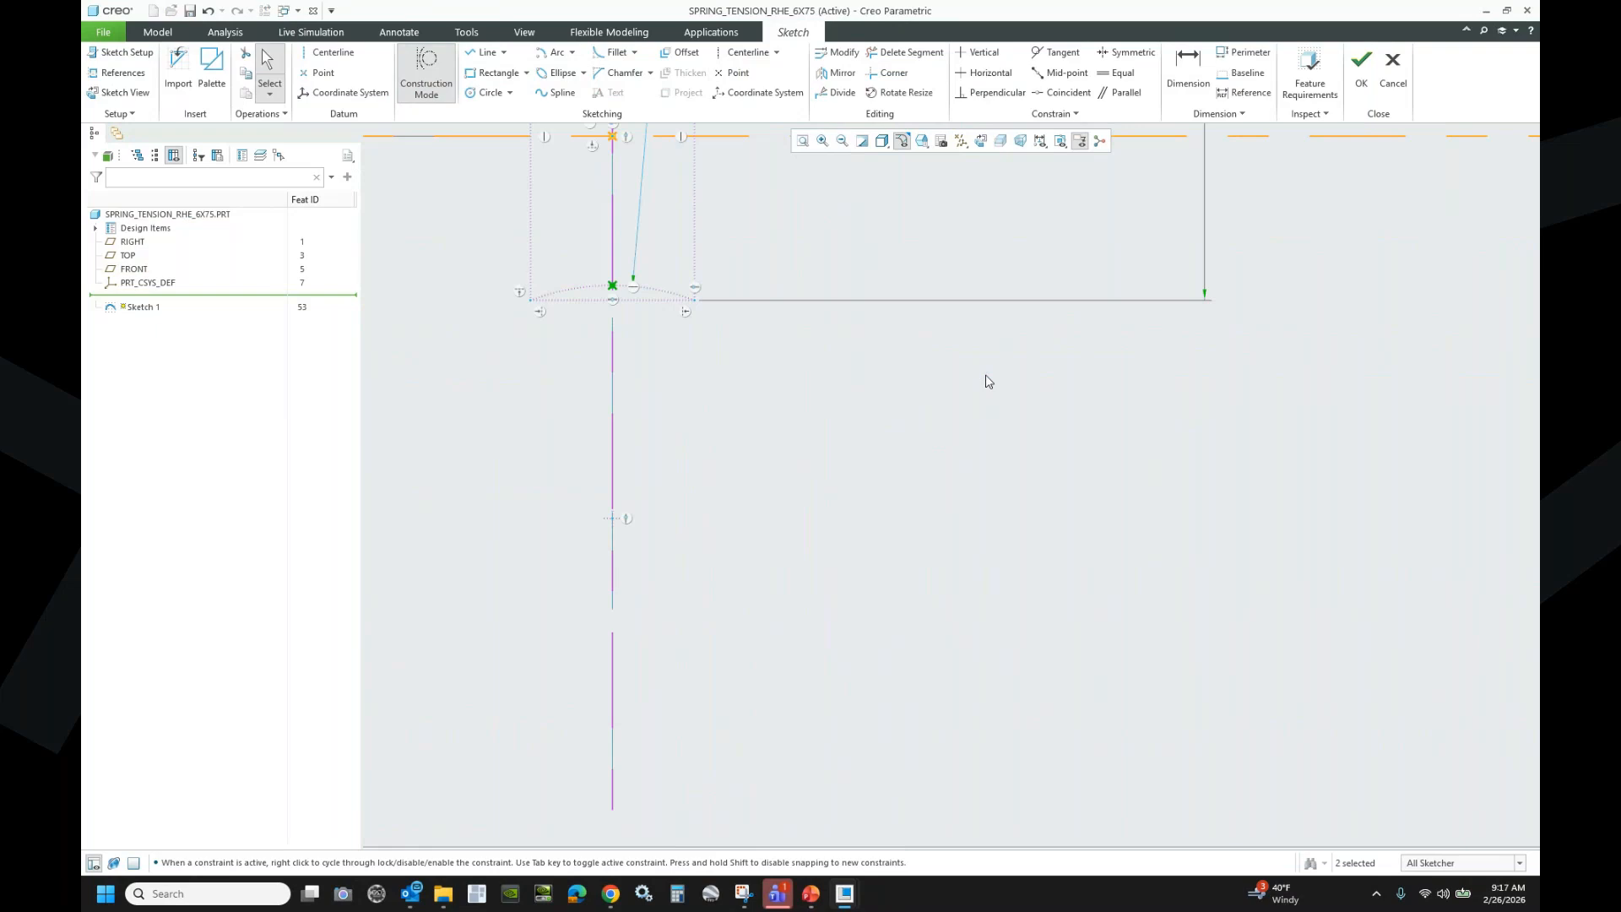
# - Dimension the new point vertically and accept 6.784
pyautogui.click(1188, 68)
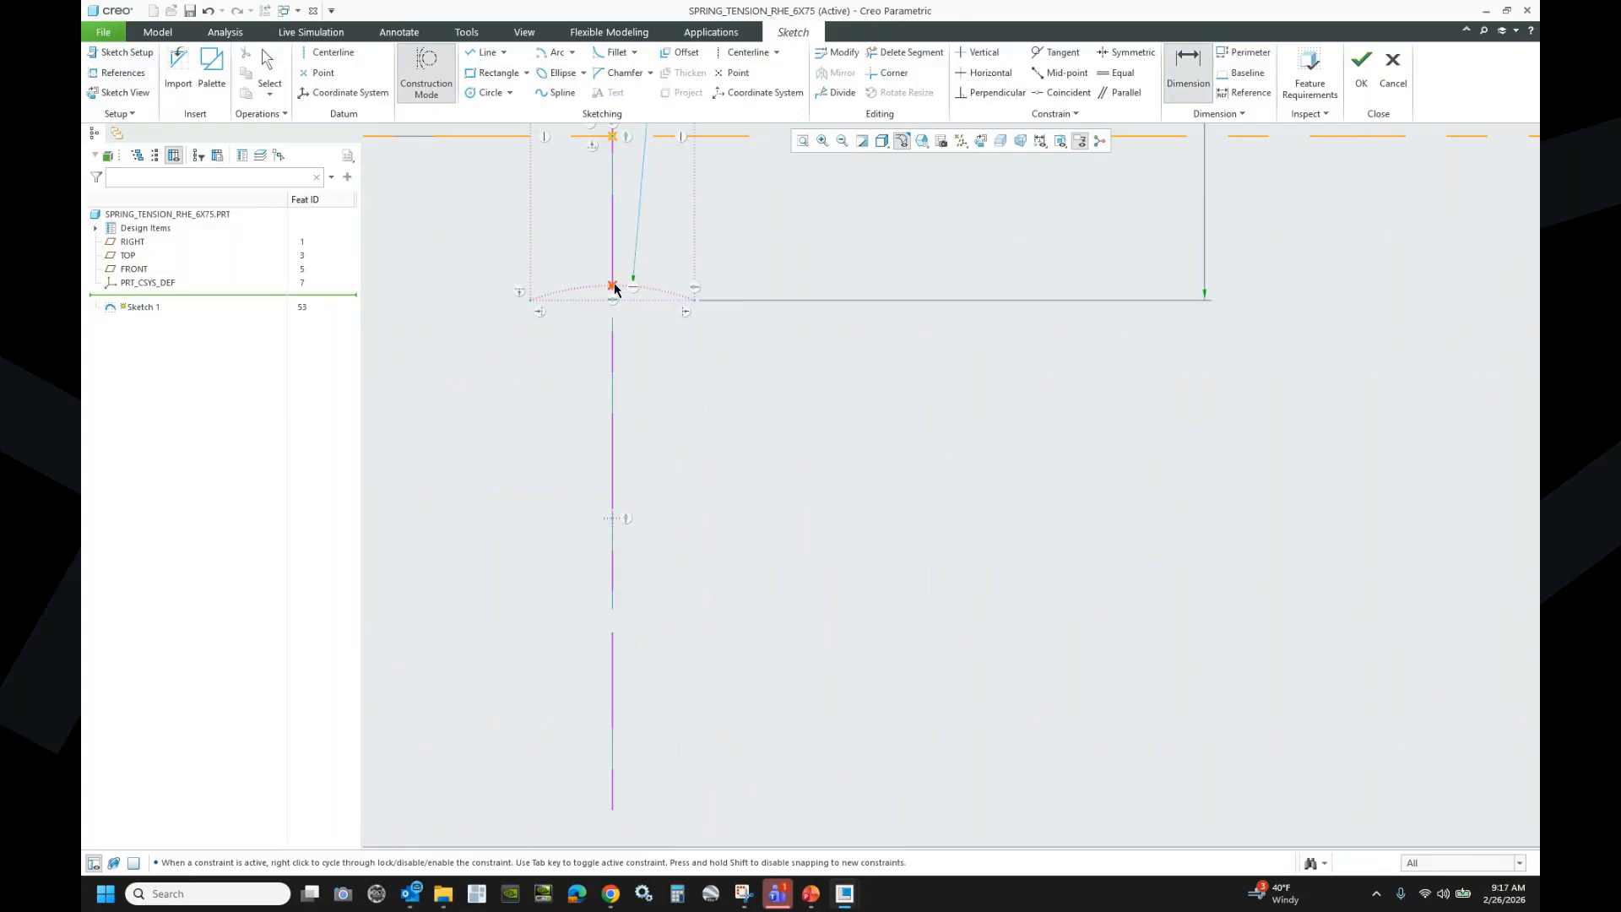
pyautogui.scroll(-8, 766, 230)
pyautogui.scroll(-4, 790, 453)
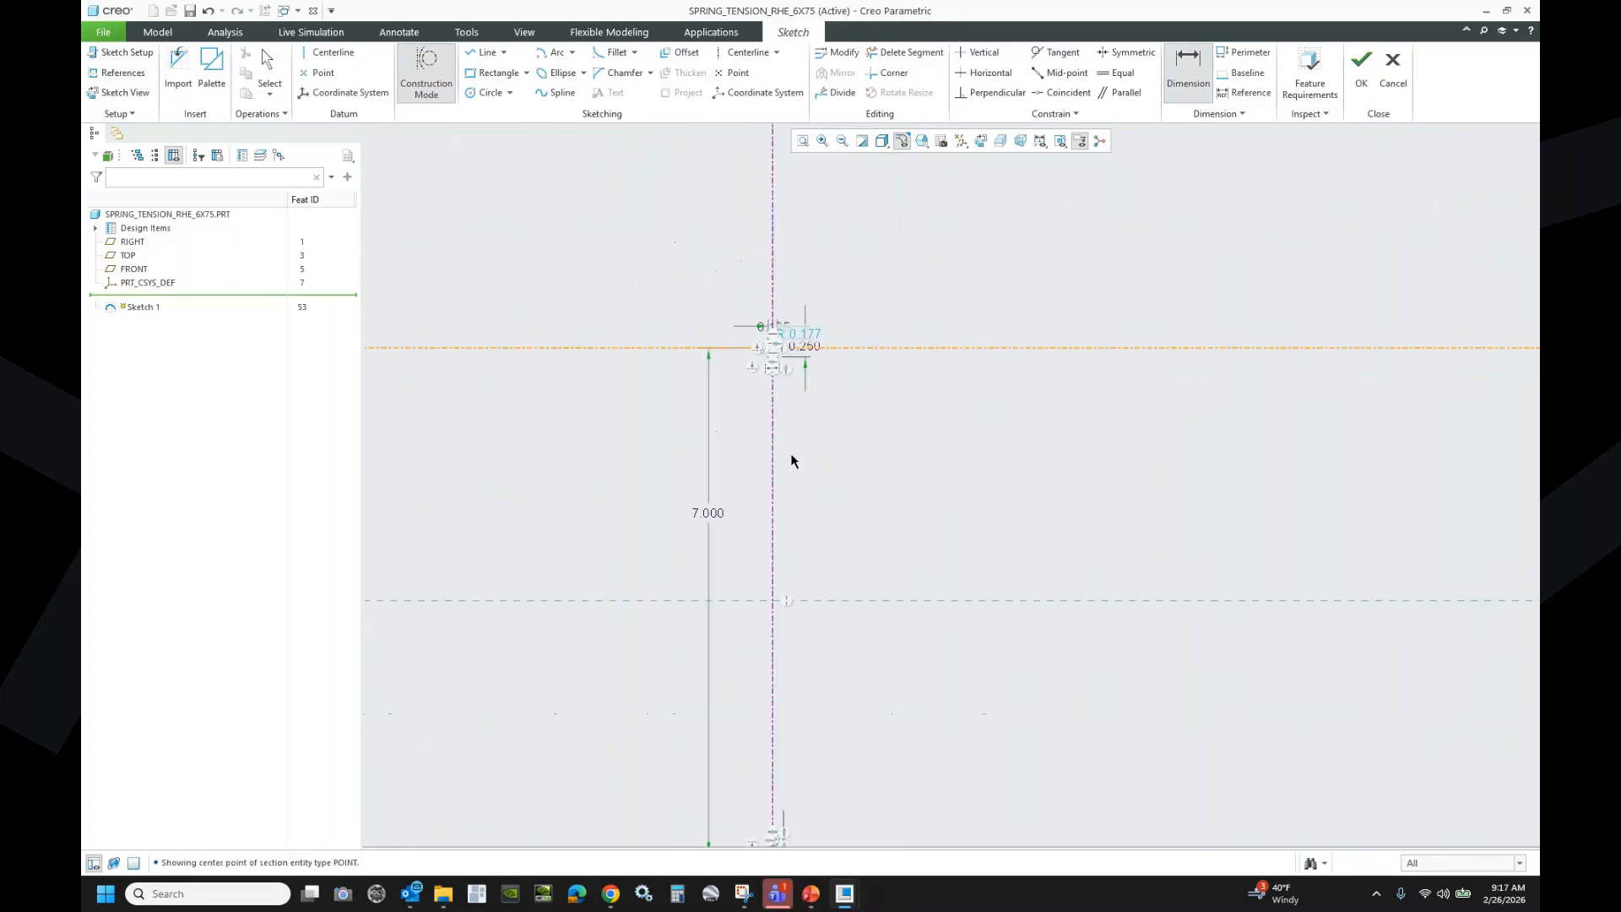
pyautogui.scroll(10, 760, 743)
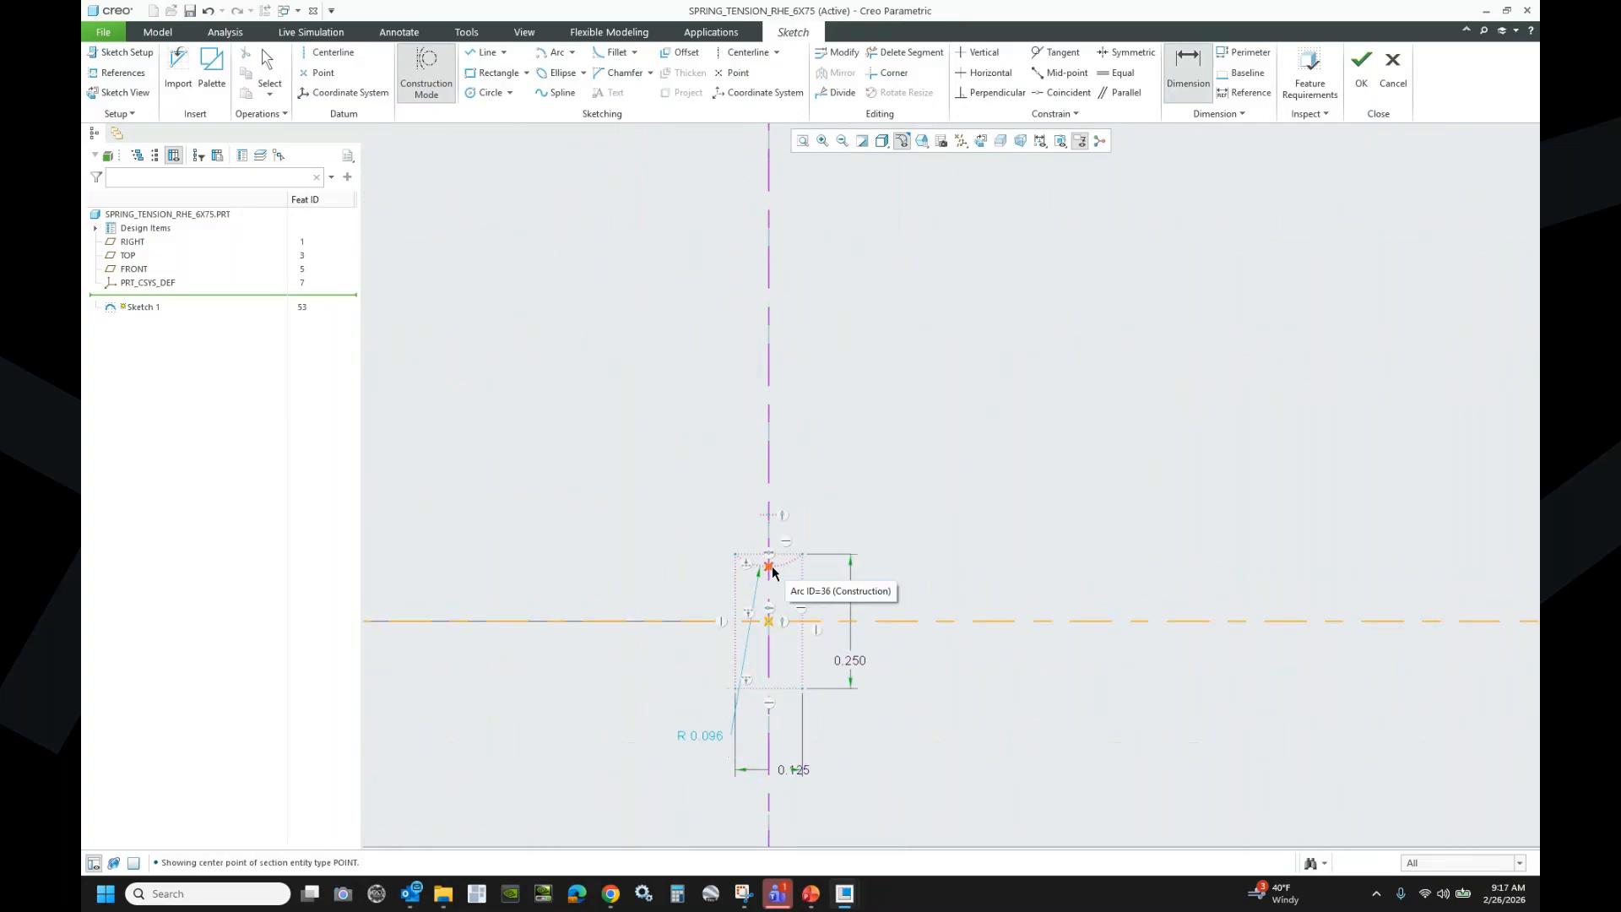
pyautogui.middleClick(928, 316)
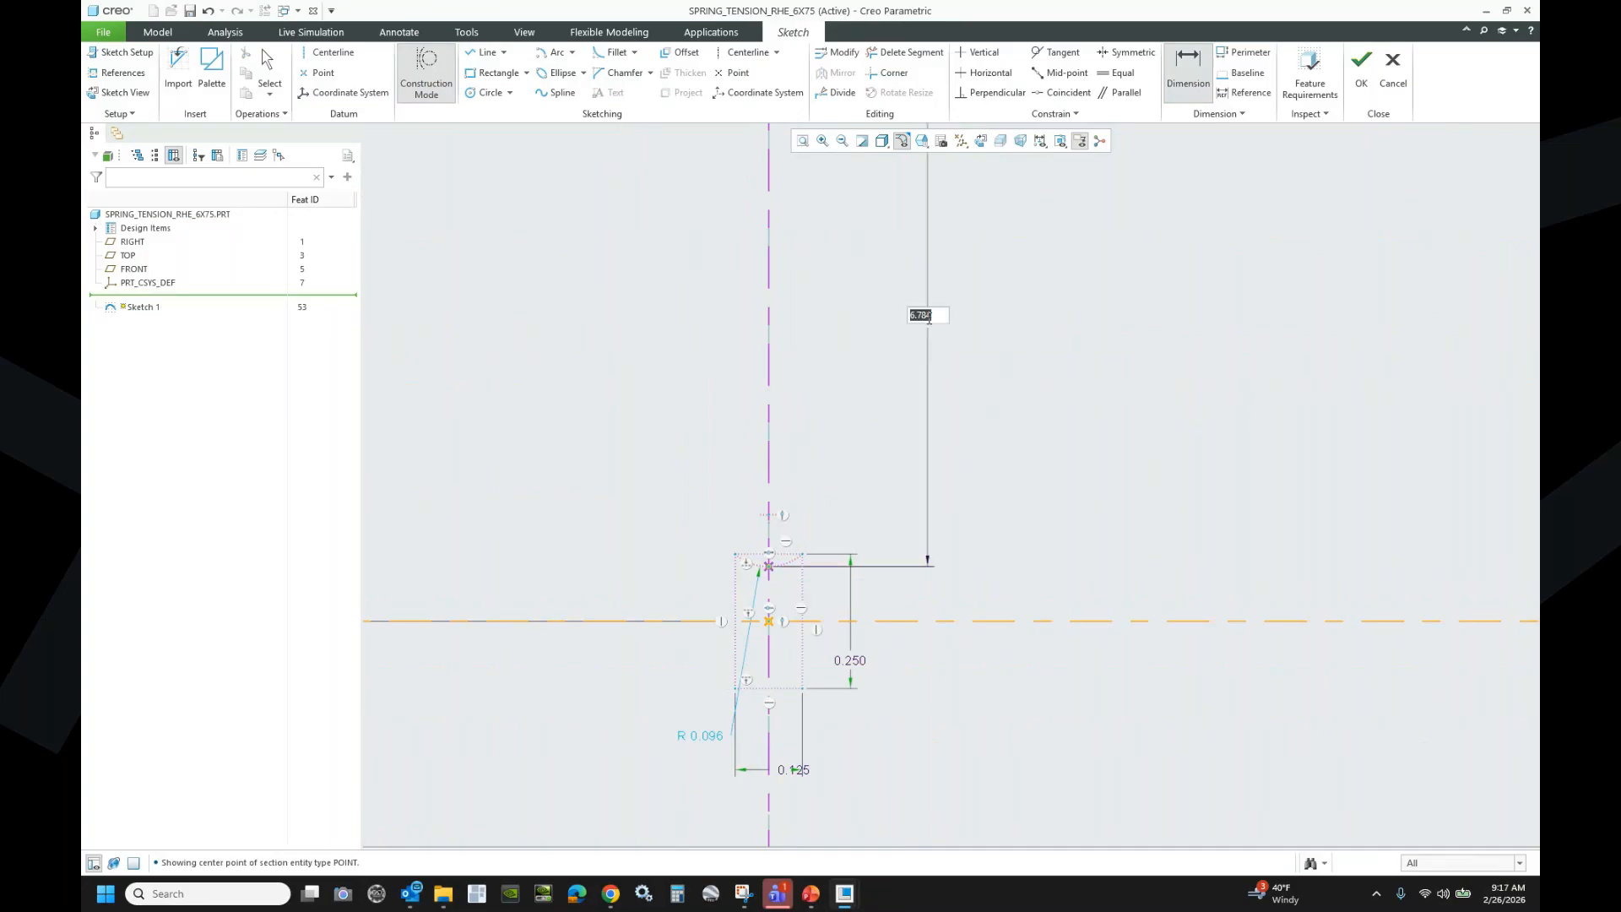
pyautogui.press('Return')
pyautogui.scroll(-5, 828, 499)
pyautogui.scroll(-4, 818, 595)
pyautogui.scroll(4, 789, 290)
pyautogui.scroll(7, 846, 376)
pyautogui.scroll(2, 833, 322)
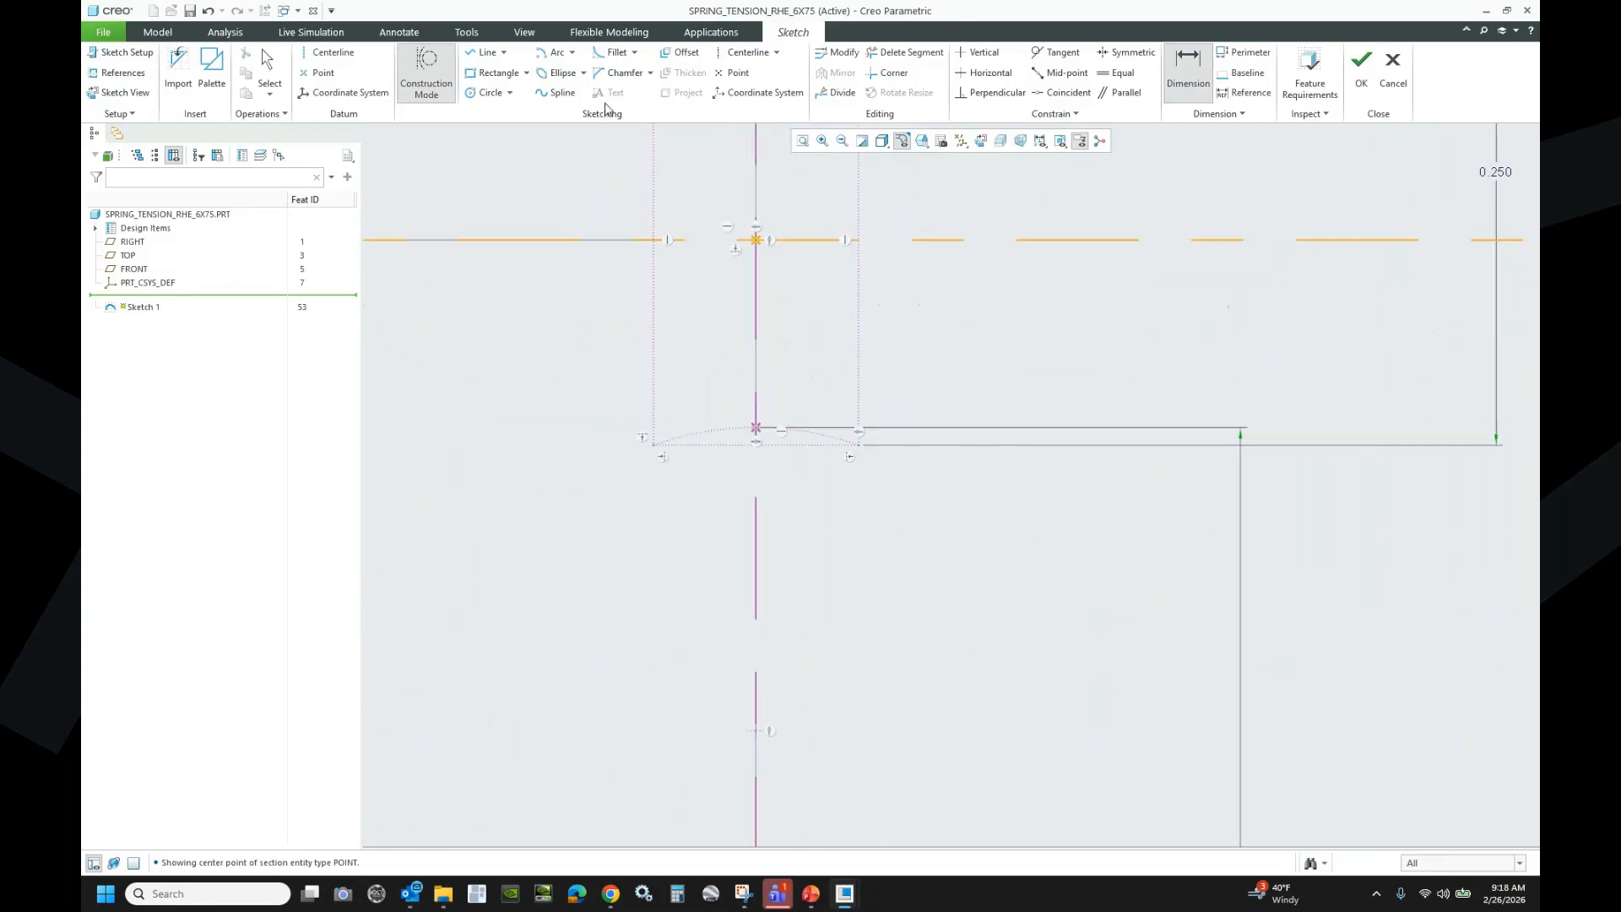
pyautogui.click(488, 95)
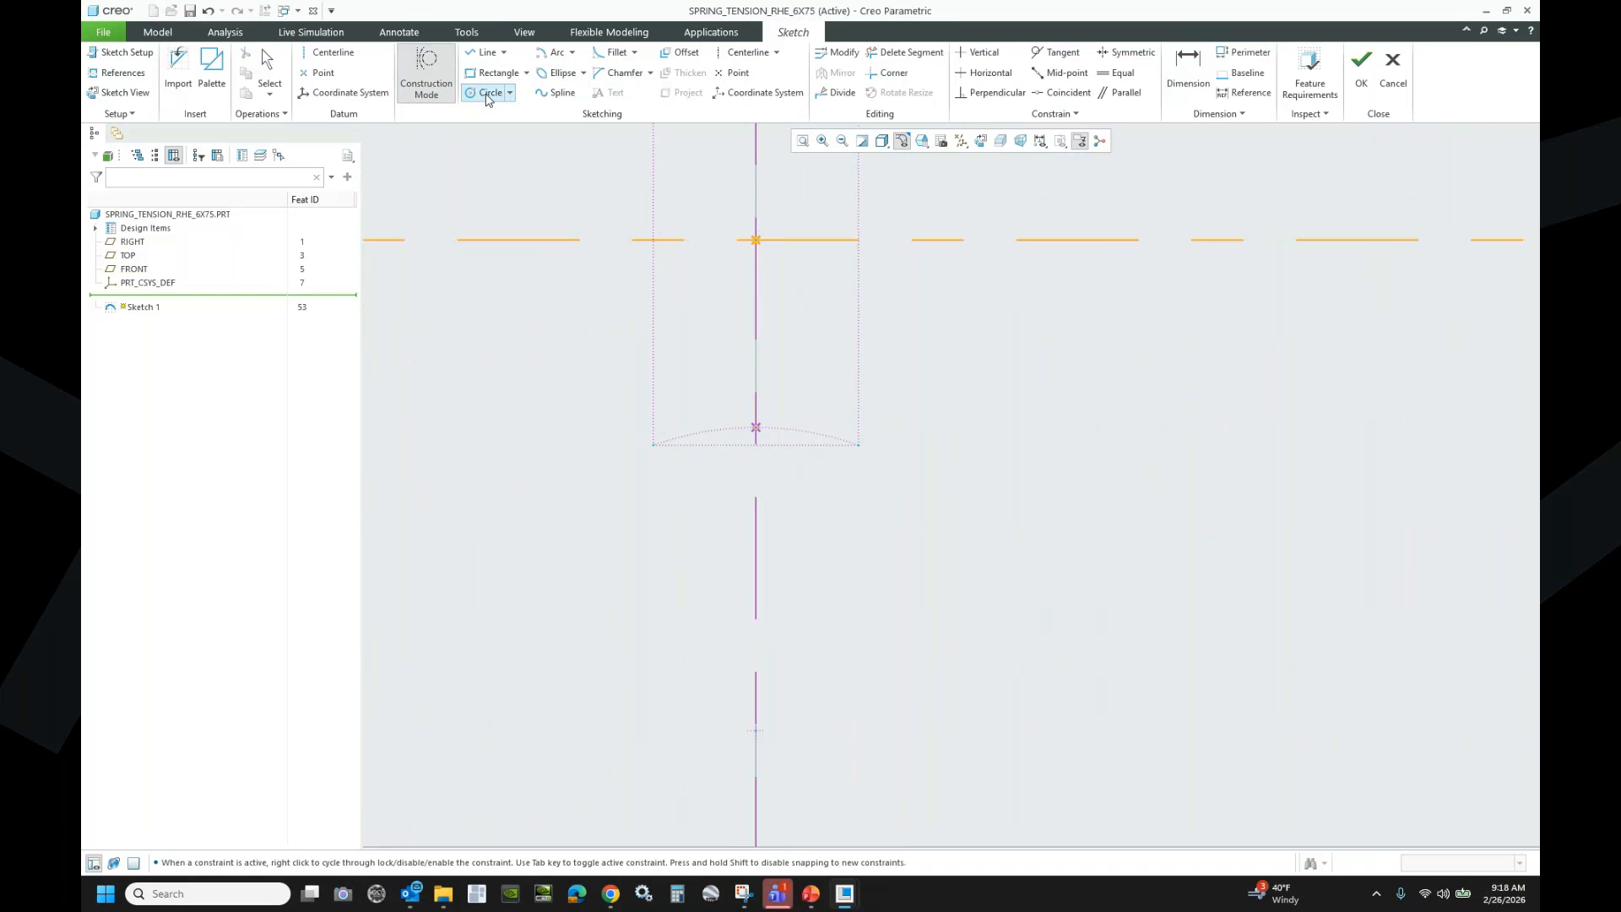
# - Draw a circle centred on the centreline
pyautogui.click(756, 337)
pyautogui.click(756, 427)
pyautogui.middleClick(929, 363)
pyautogui.scroll(8, 791, 348)
pyautogui.scroll(2, 788, 346)
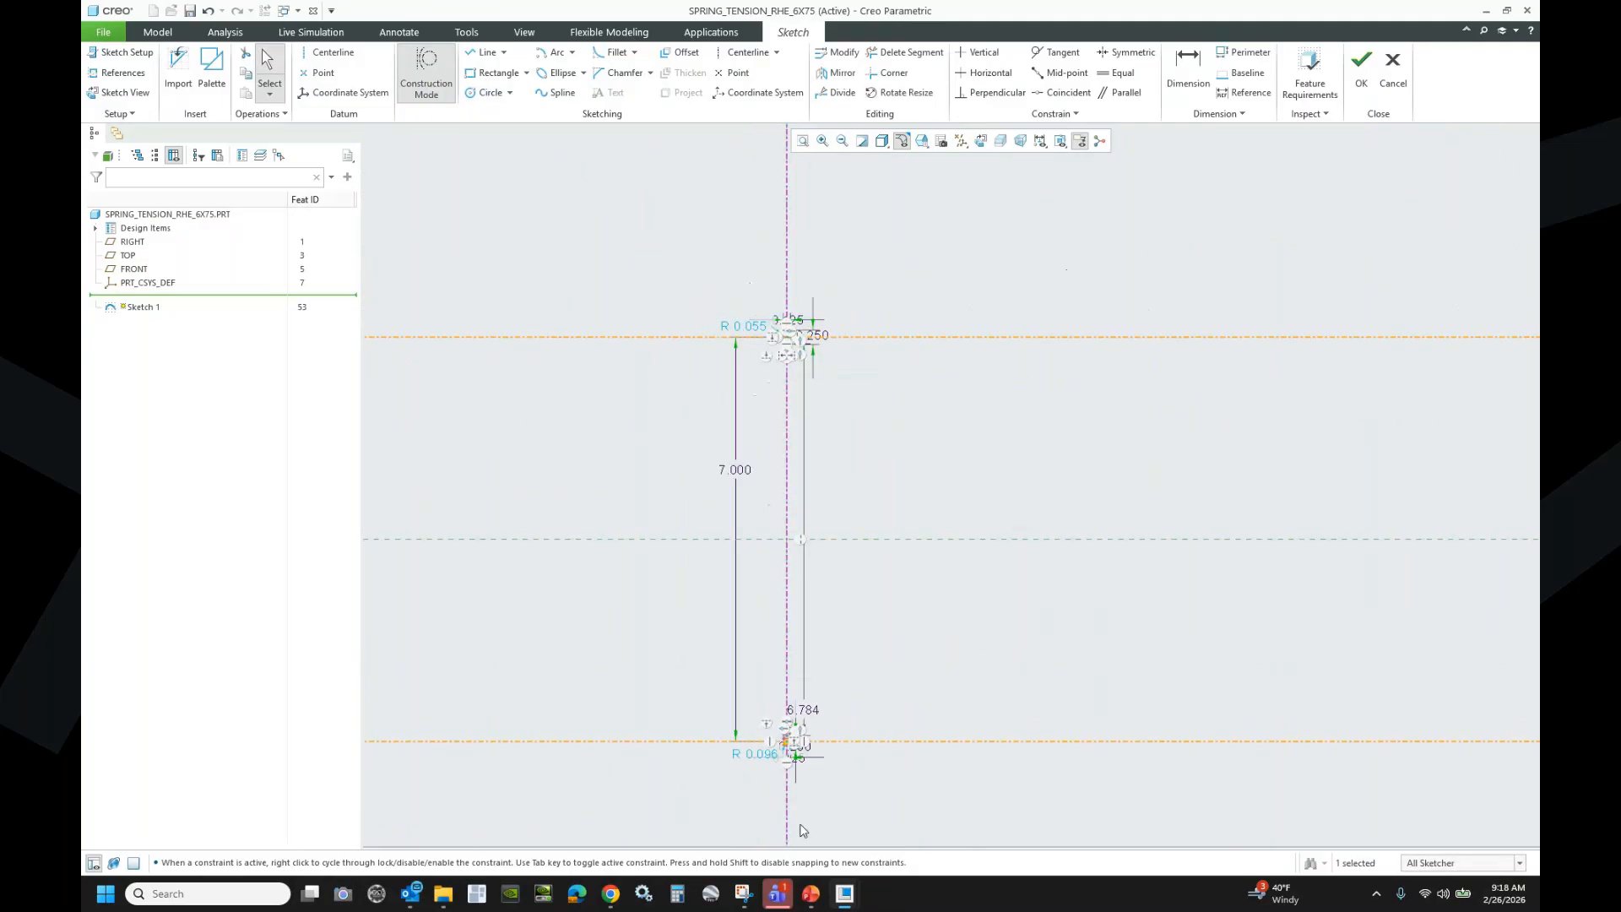
pyautogui.scroll(-10, 802, 760)
pyautogui.scroll(-5, 803, 510)
# - Draw a second circle on the vertical centreline tangent to the hook arc and make it equal to the first
pyautogui.click(487, 92)
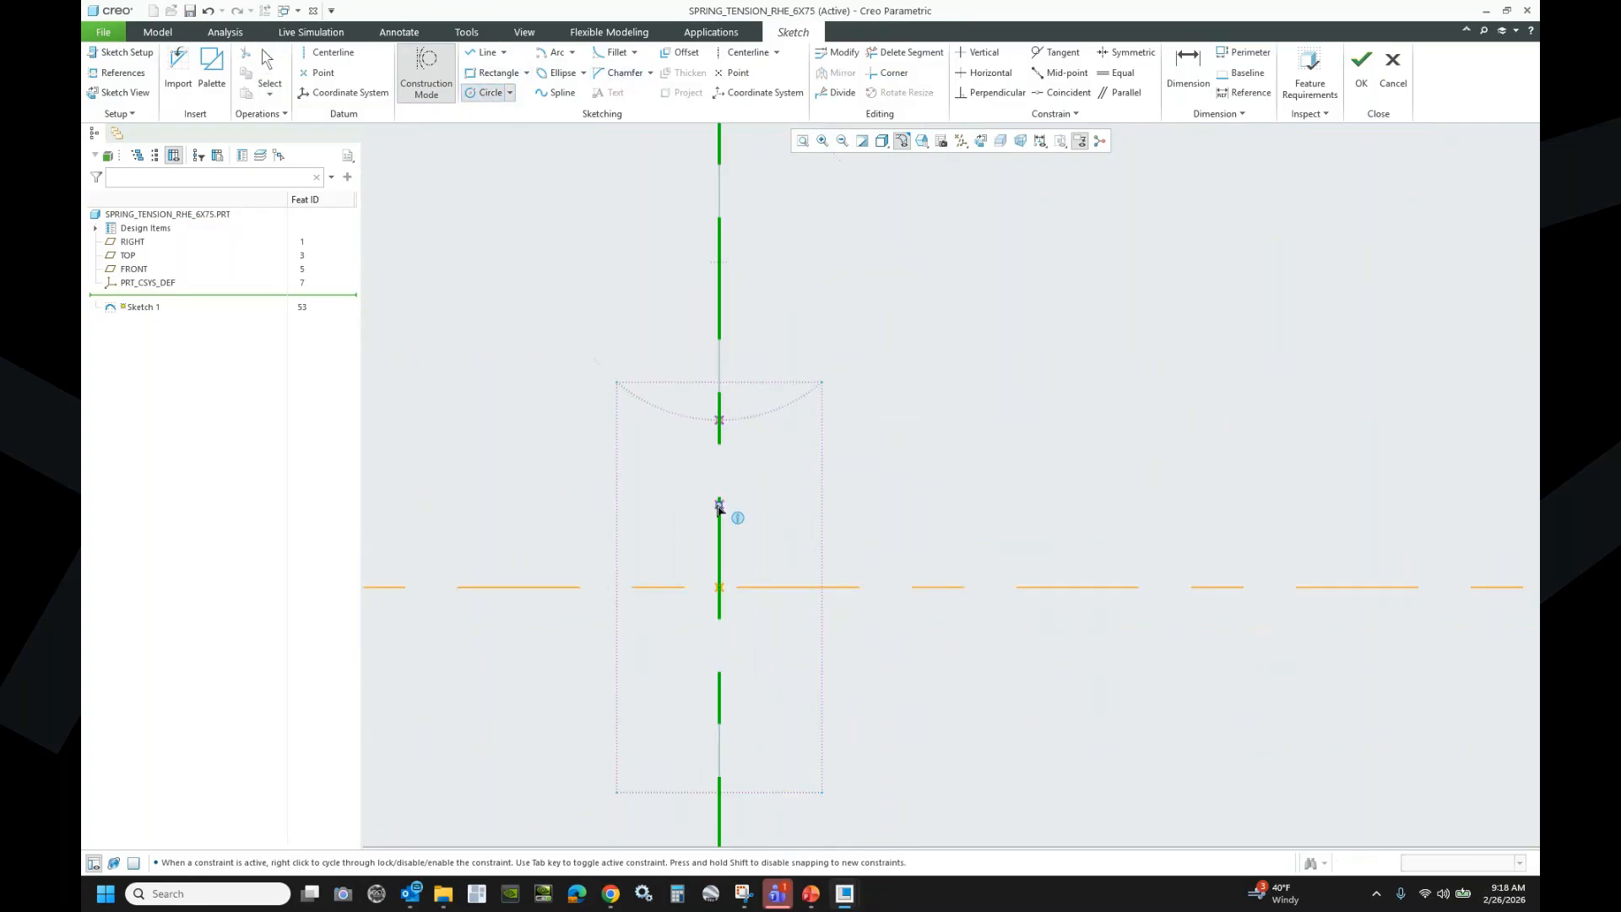
pyautogui.click(719, 511)
pyautogui.click(728, 426)
pyautogui.middleClick(1076, 379)
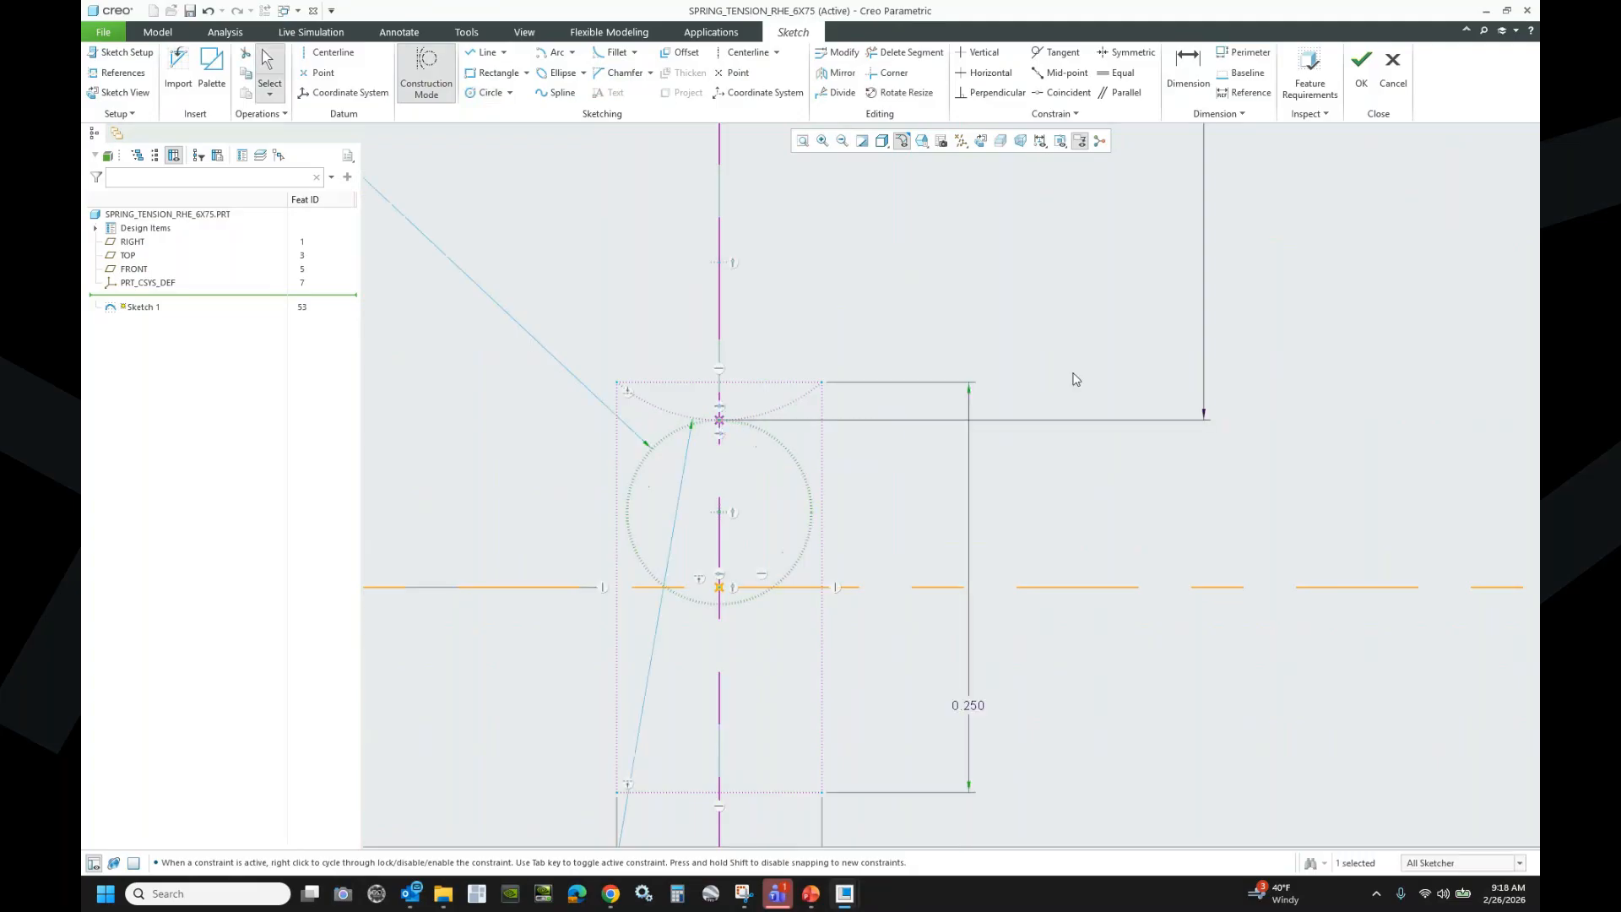
pyautogui.click(1099, 522)
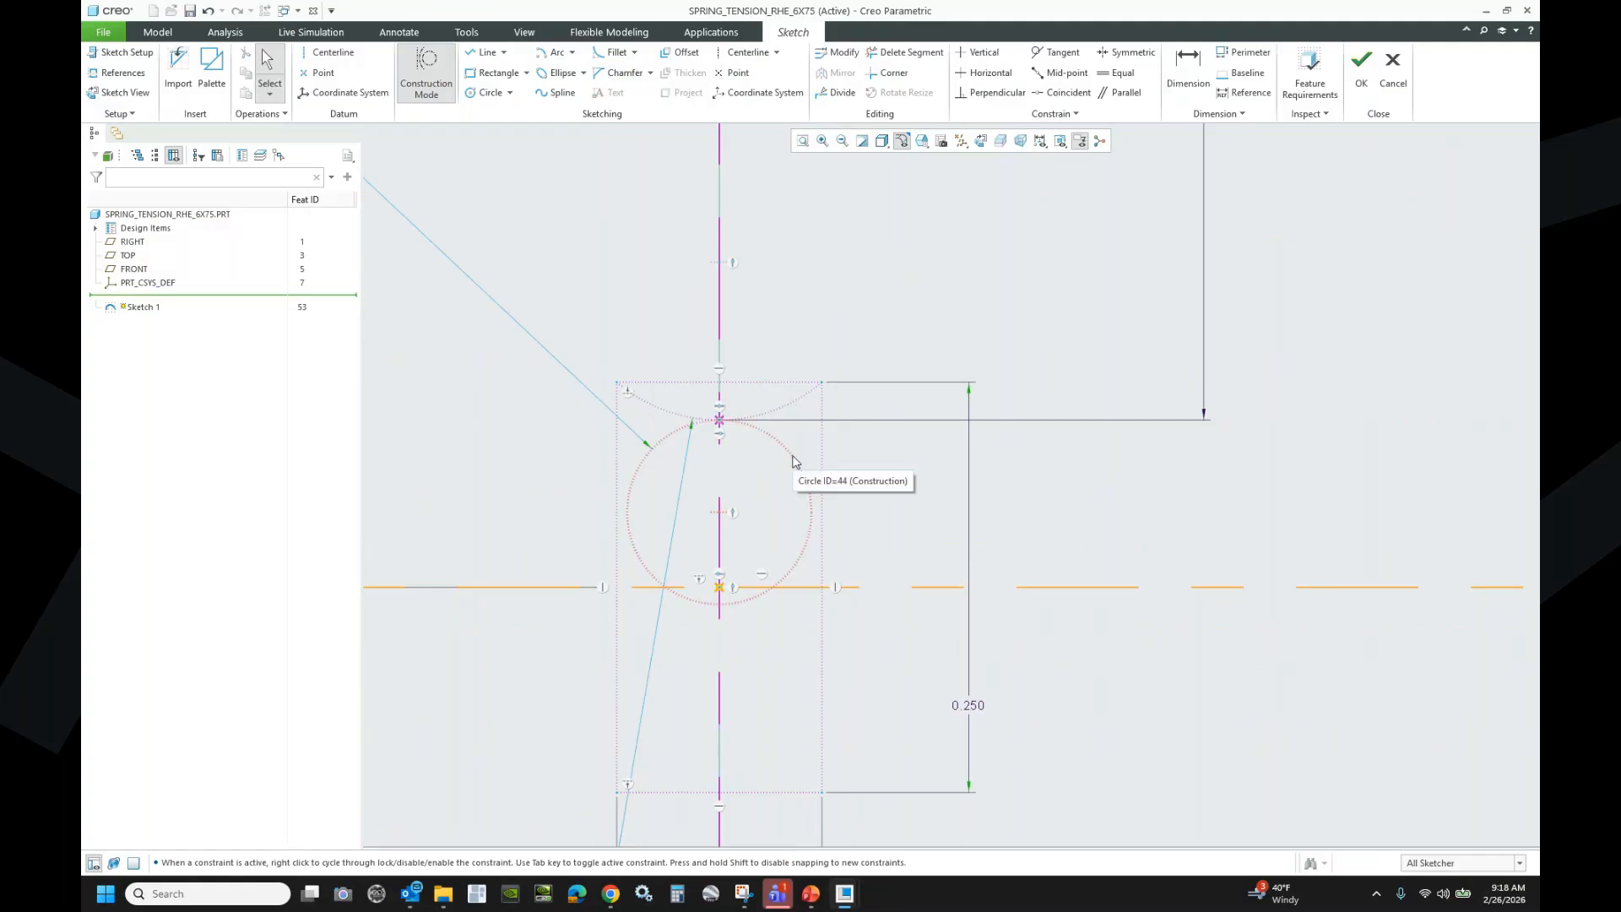
pyautogui.click(1116, 75)
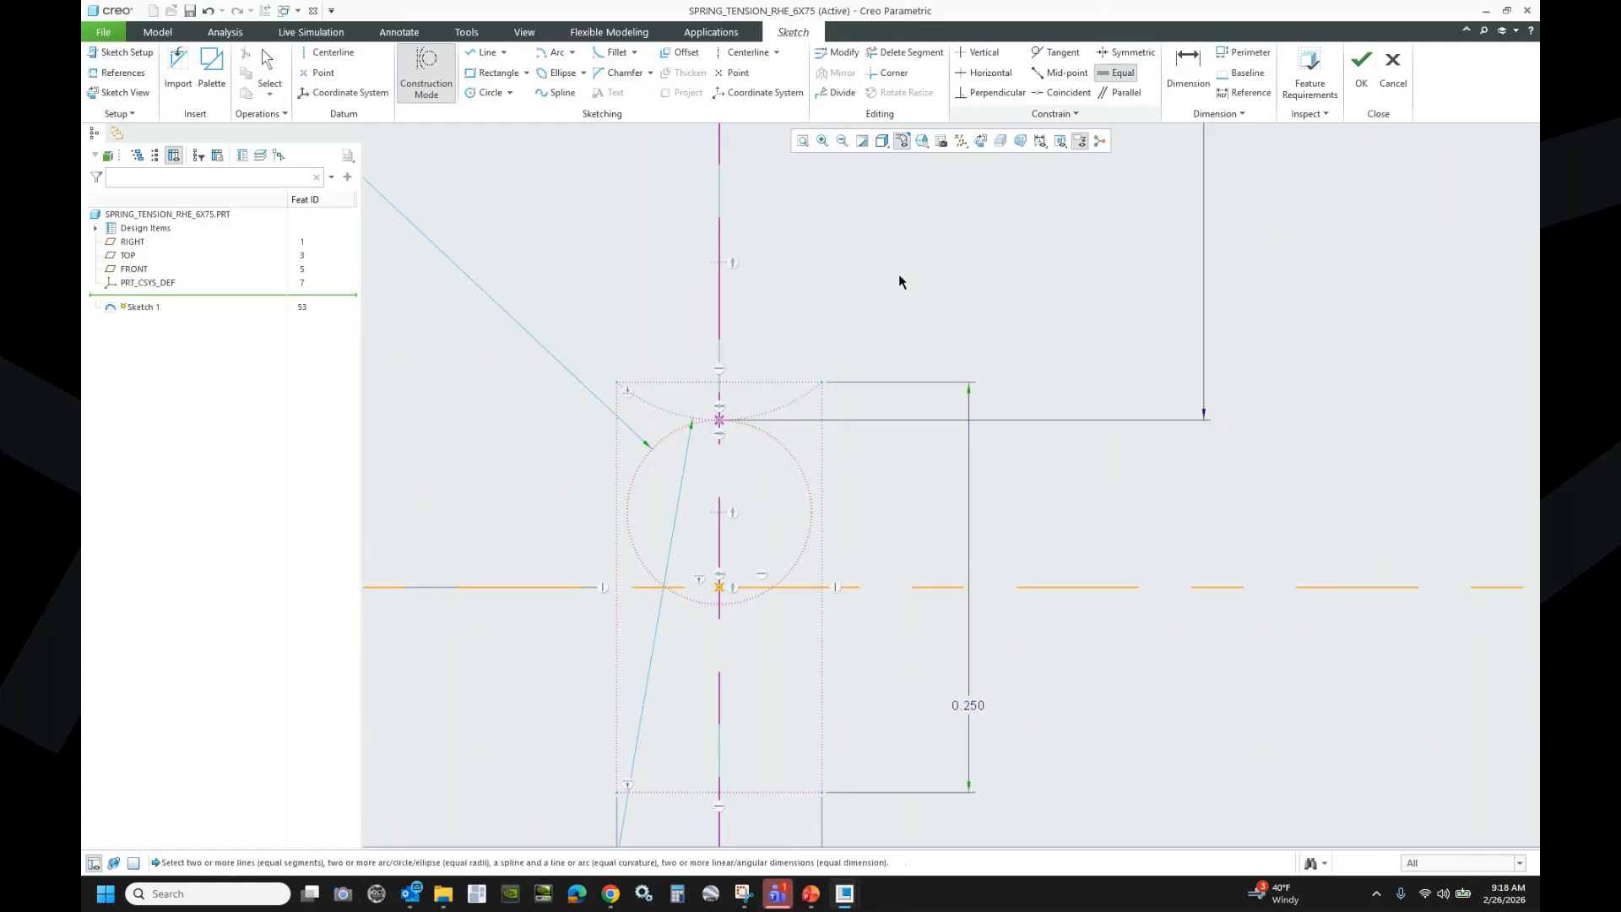
pyautogui.scroll(-10, 754, 564)
pyautogui.scroll(-3, 757, 570)
pyautogui.scroll(12, 804, 475)
pyautogui.click(733, 369)
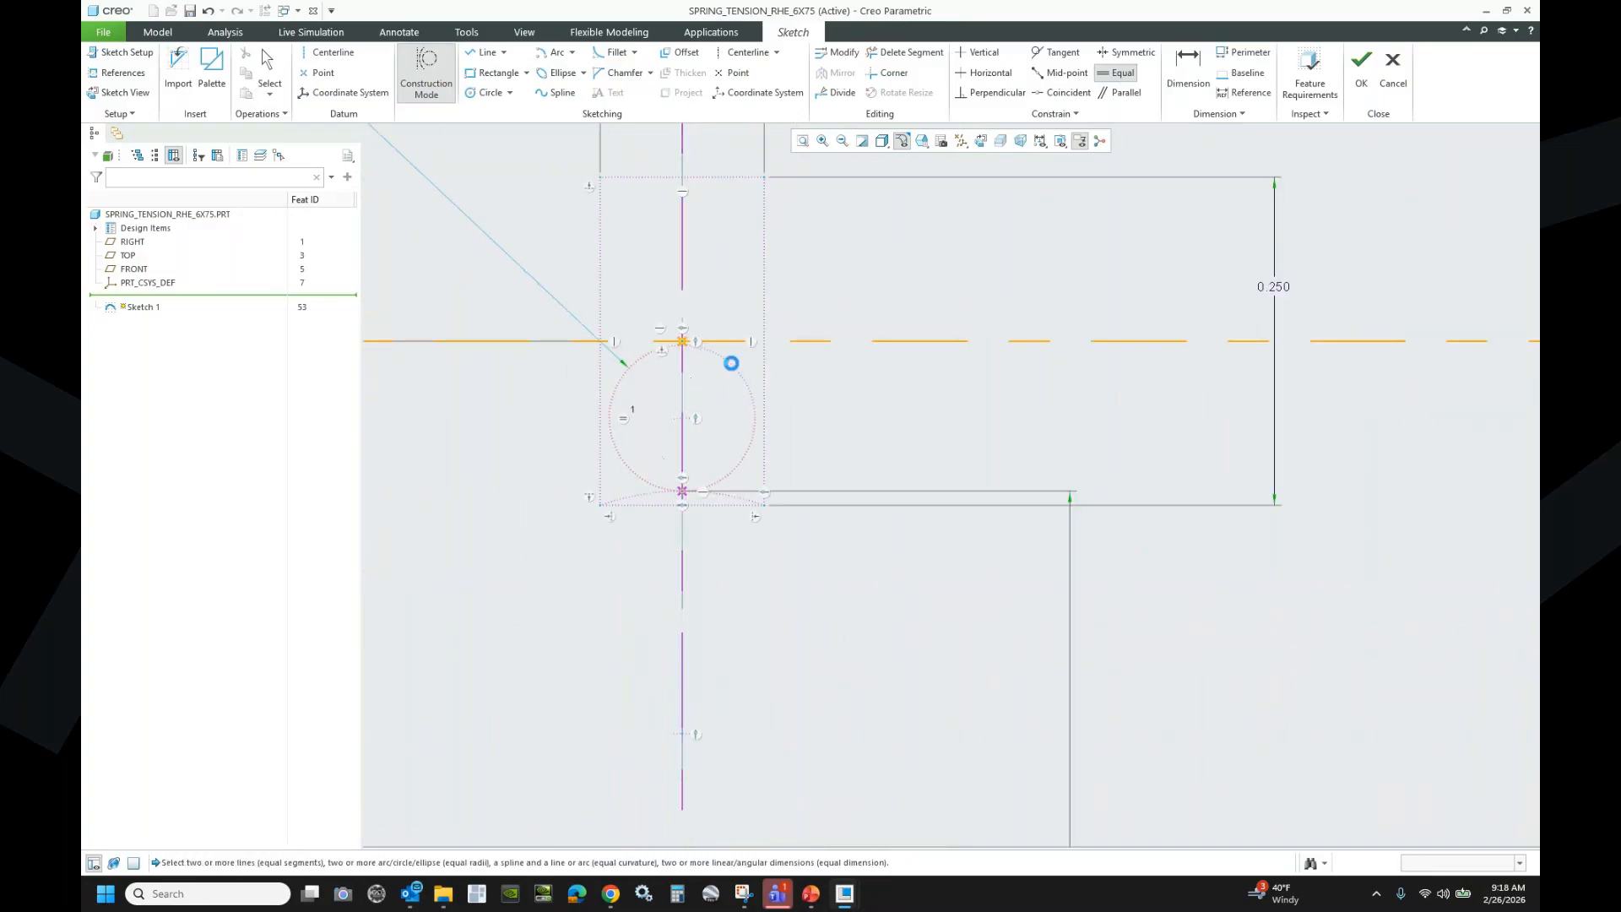
# - Dimension the circle's diameter at 0.111
pyautogui.click(1187, 63)
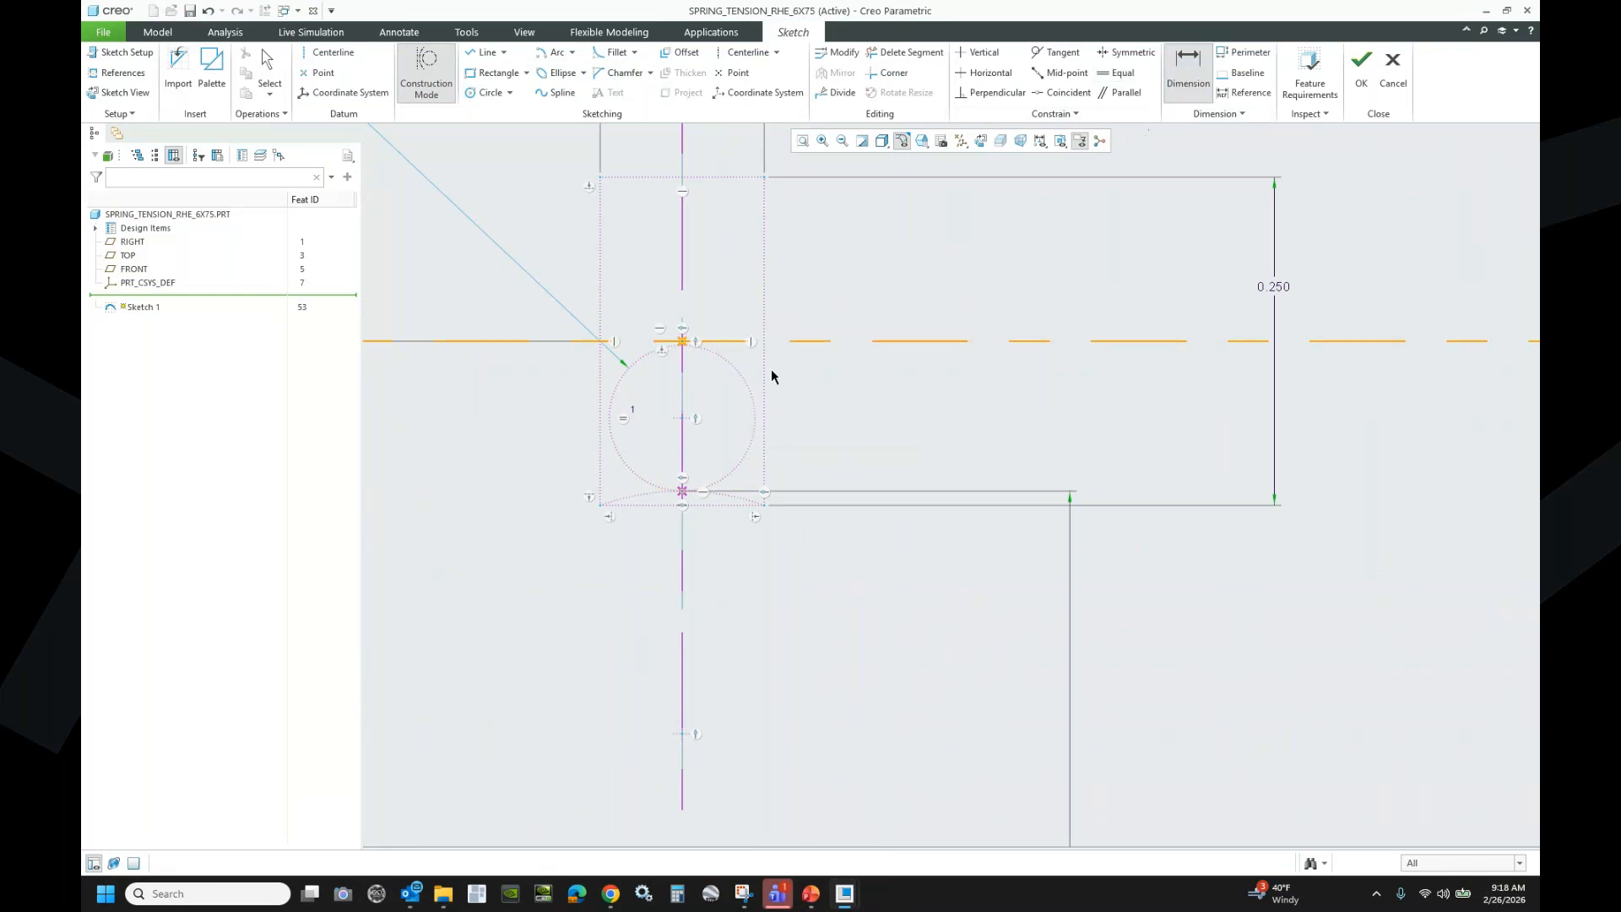
pyautogui.middleClick(872, 304)
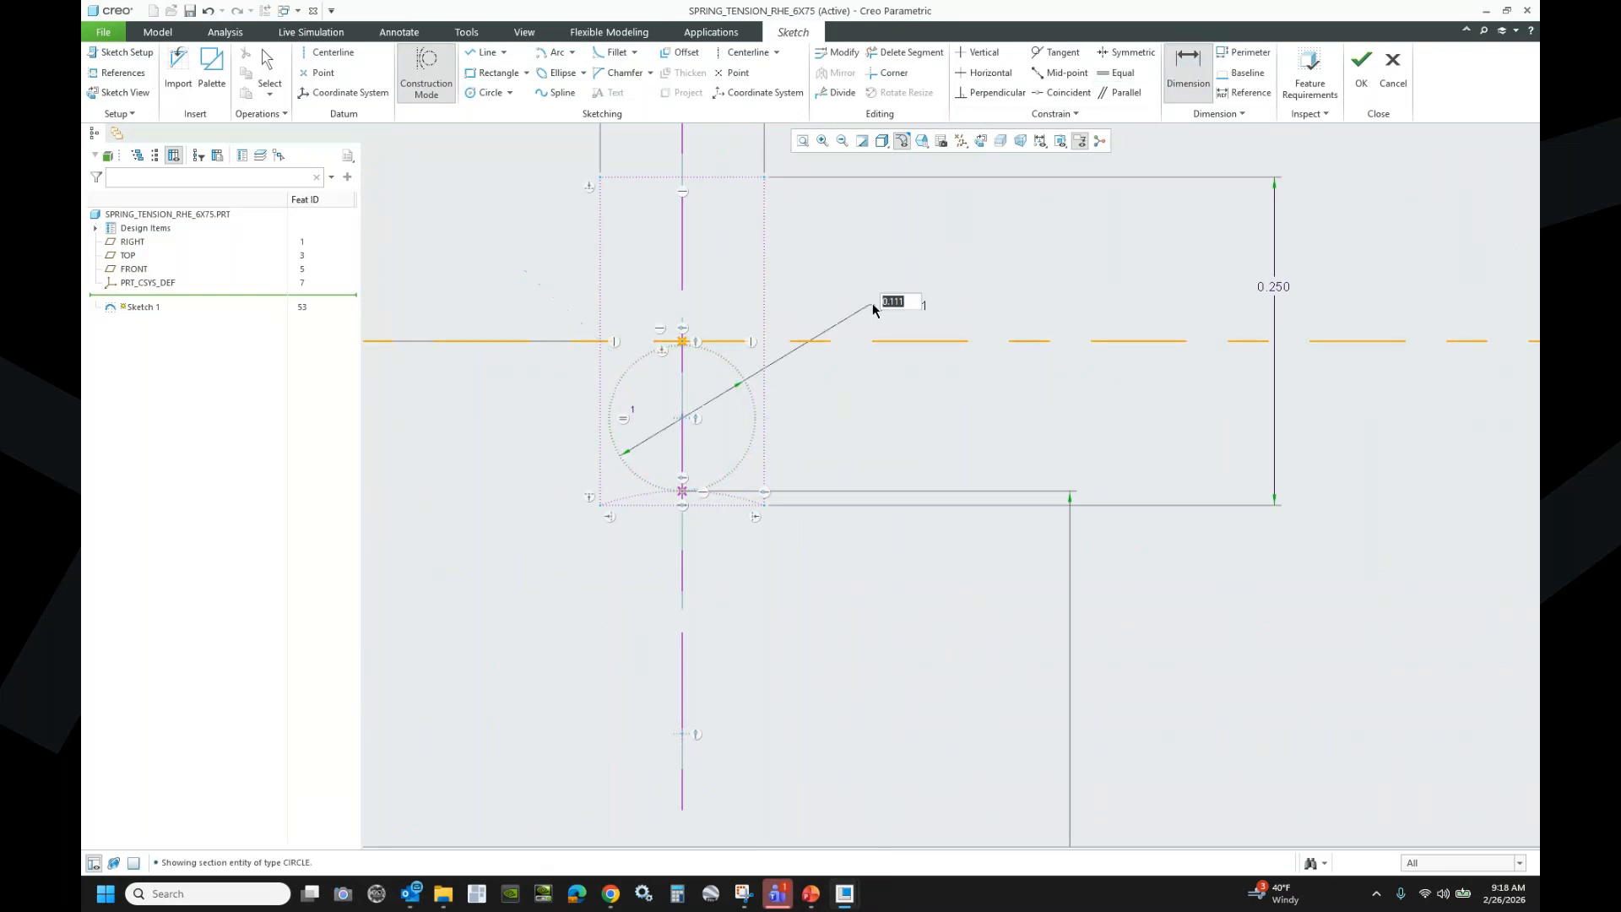
pyautogui.press('Return')
# - Add the relation sd17=wire_dia, verify it, and regenerate the circle to Ø 0.063
pyautogui.click(467, 32)
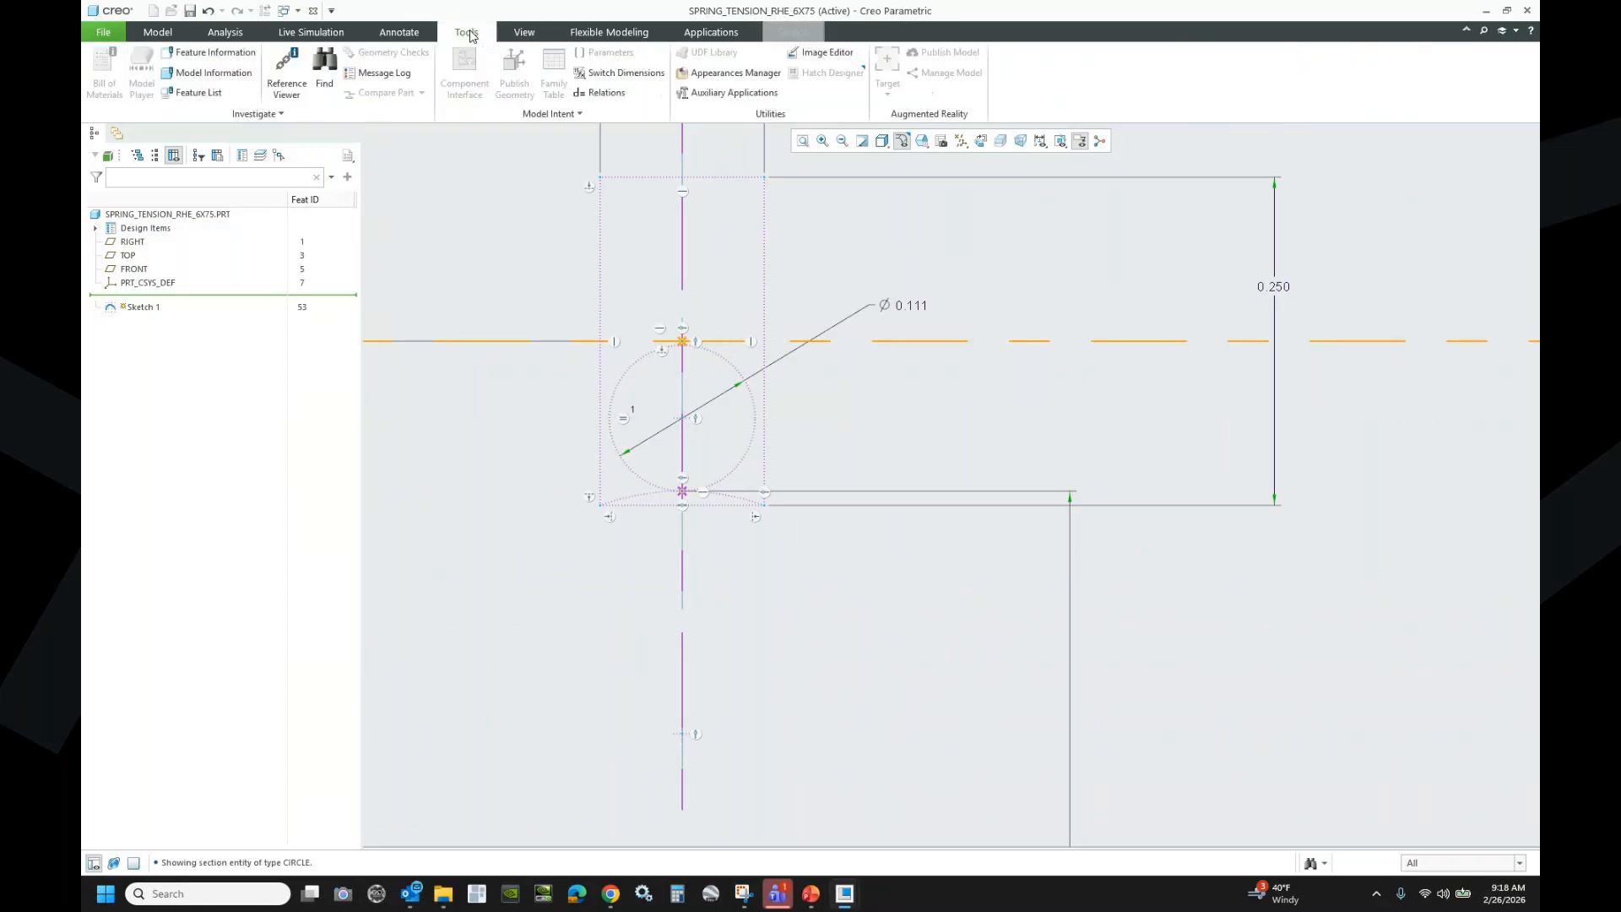
pyautogui.click(601, 93)
pyautogui.moveTo(950, 233); pyautogui.dragTo(945, 381)
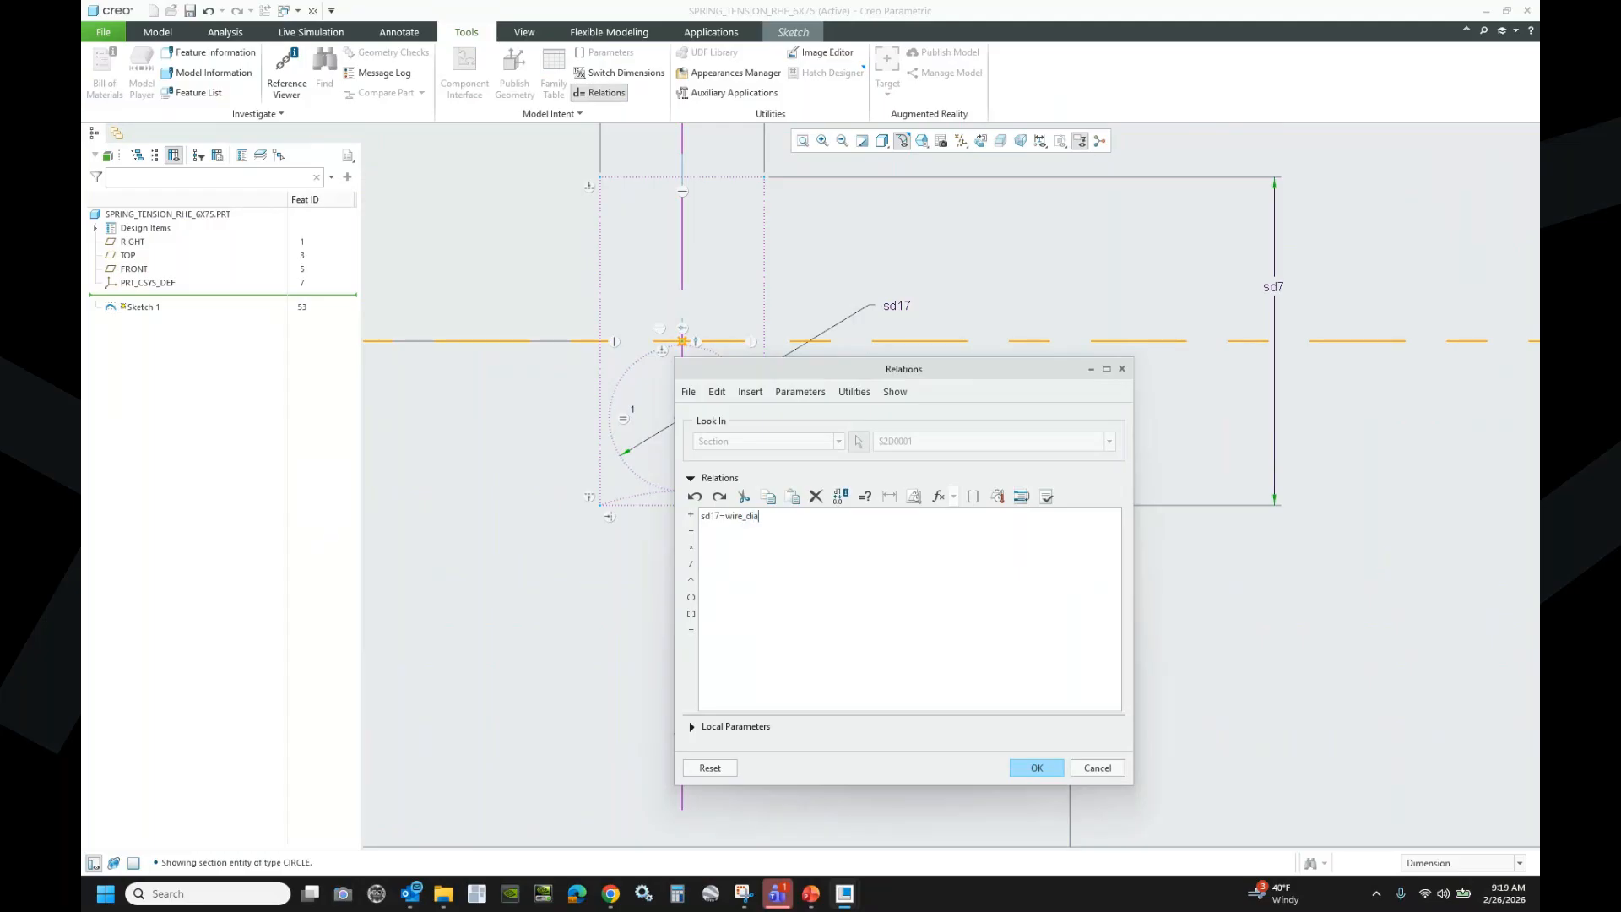
pyautogui.click(1047, 497)
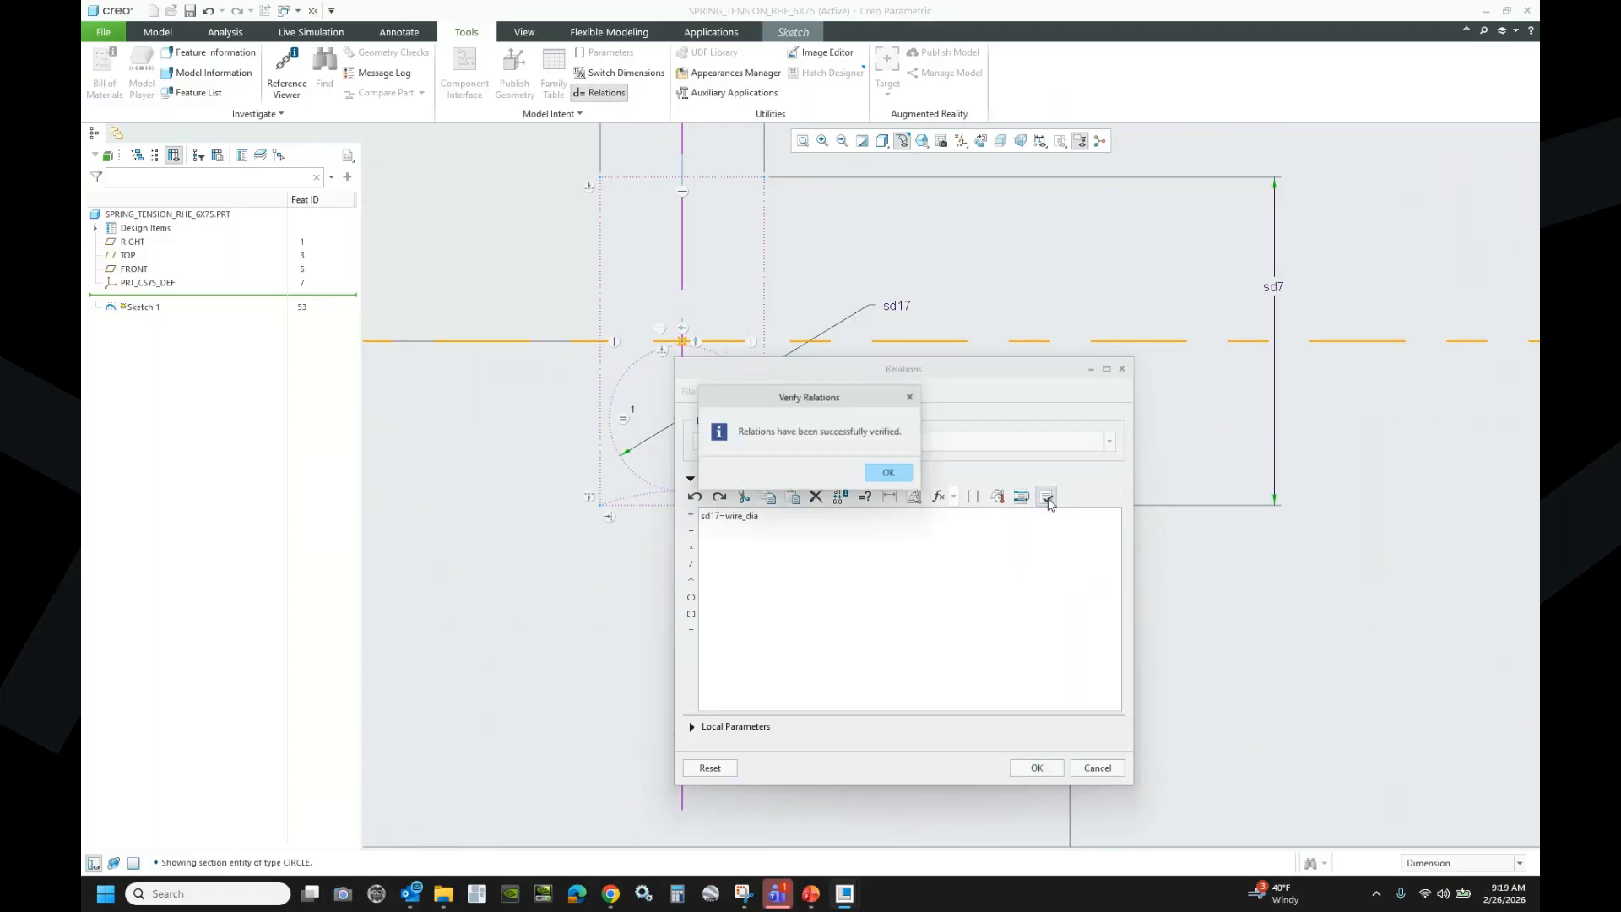
pyautogui.click(890, 474)
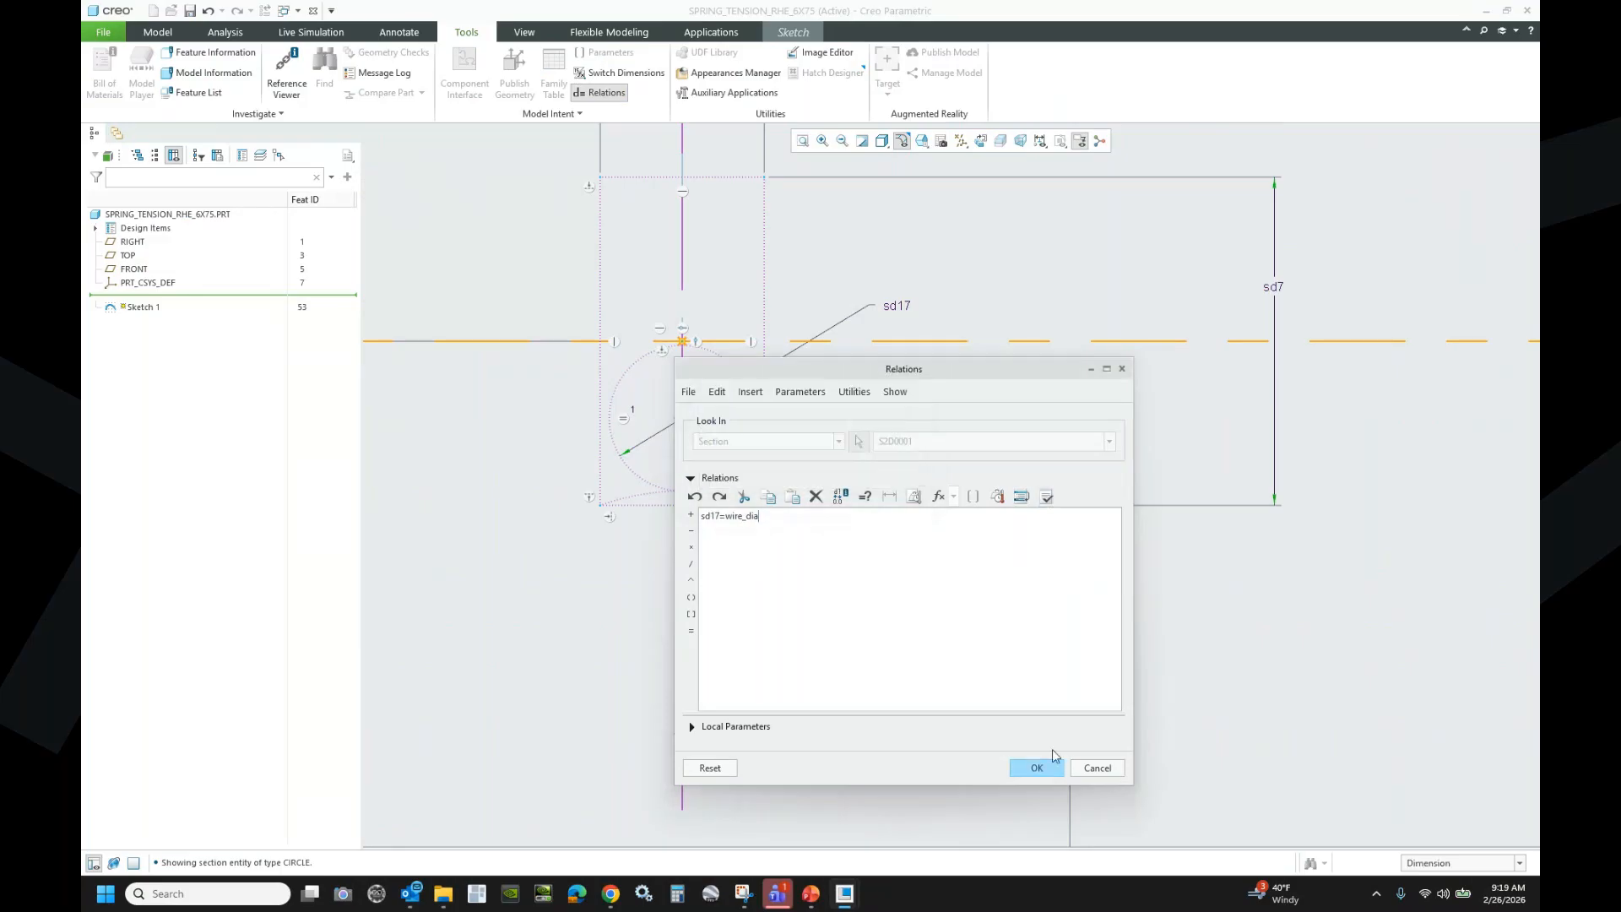
pyautogui.click(1037, 768)
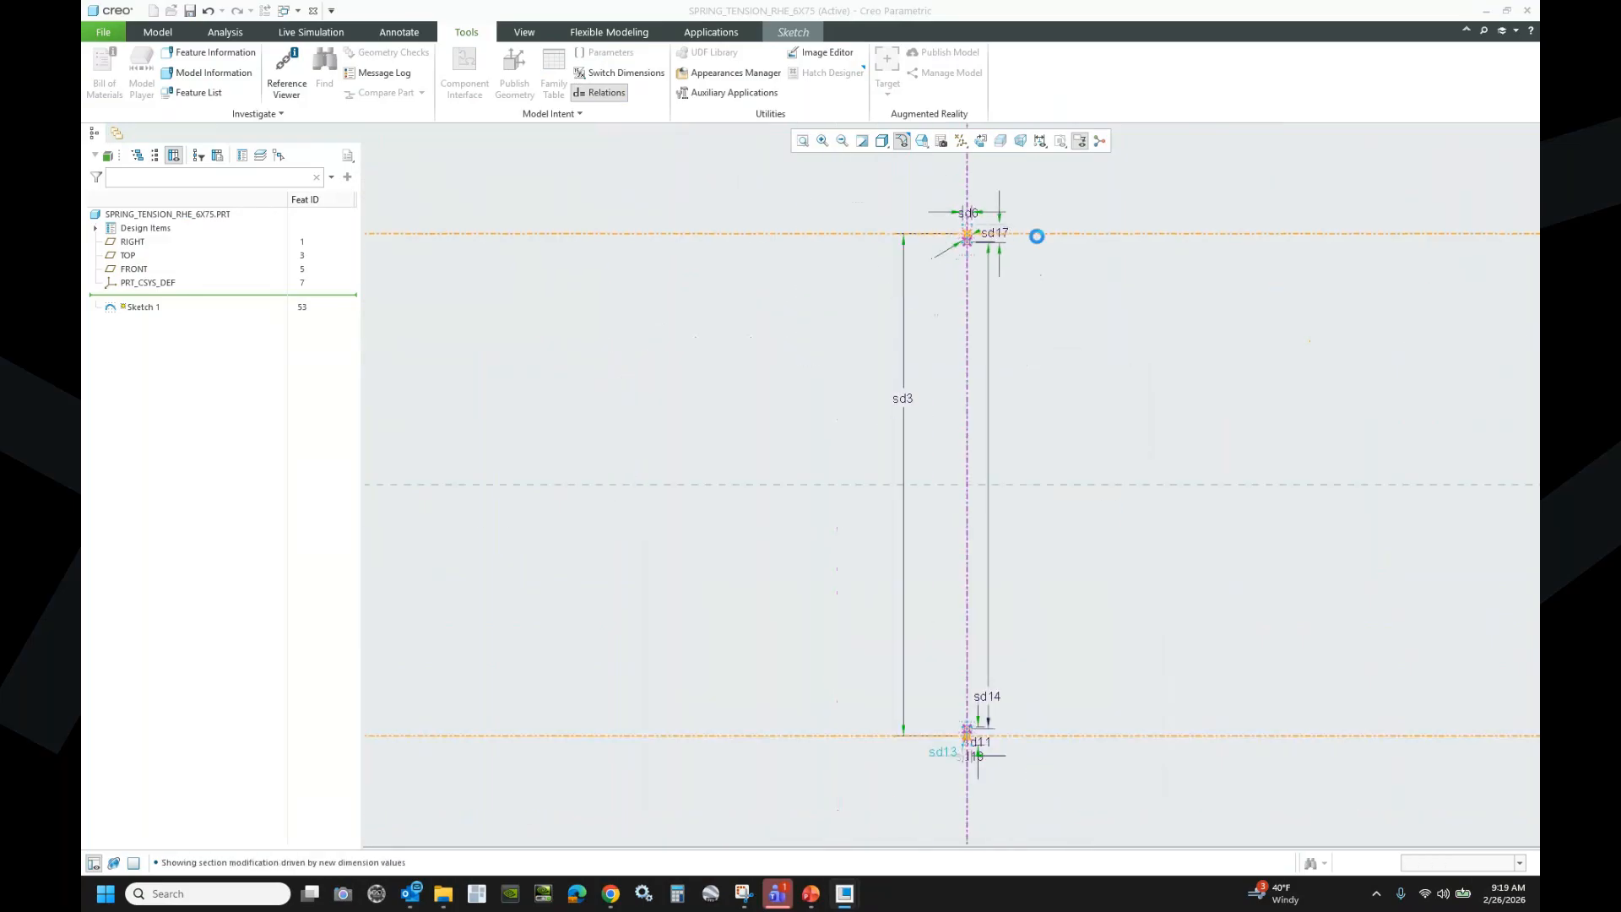
pyautogui.scroll(3, 807, 301)
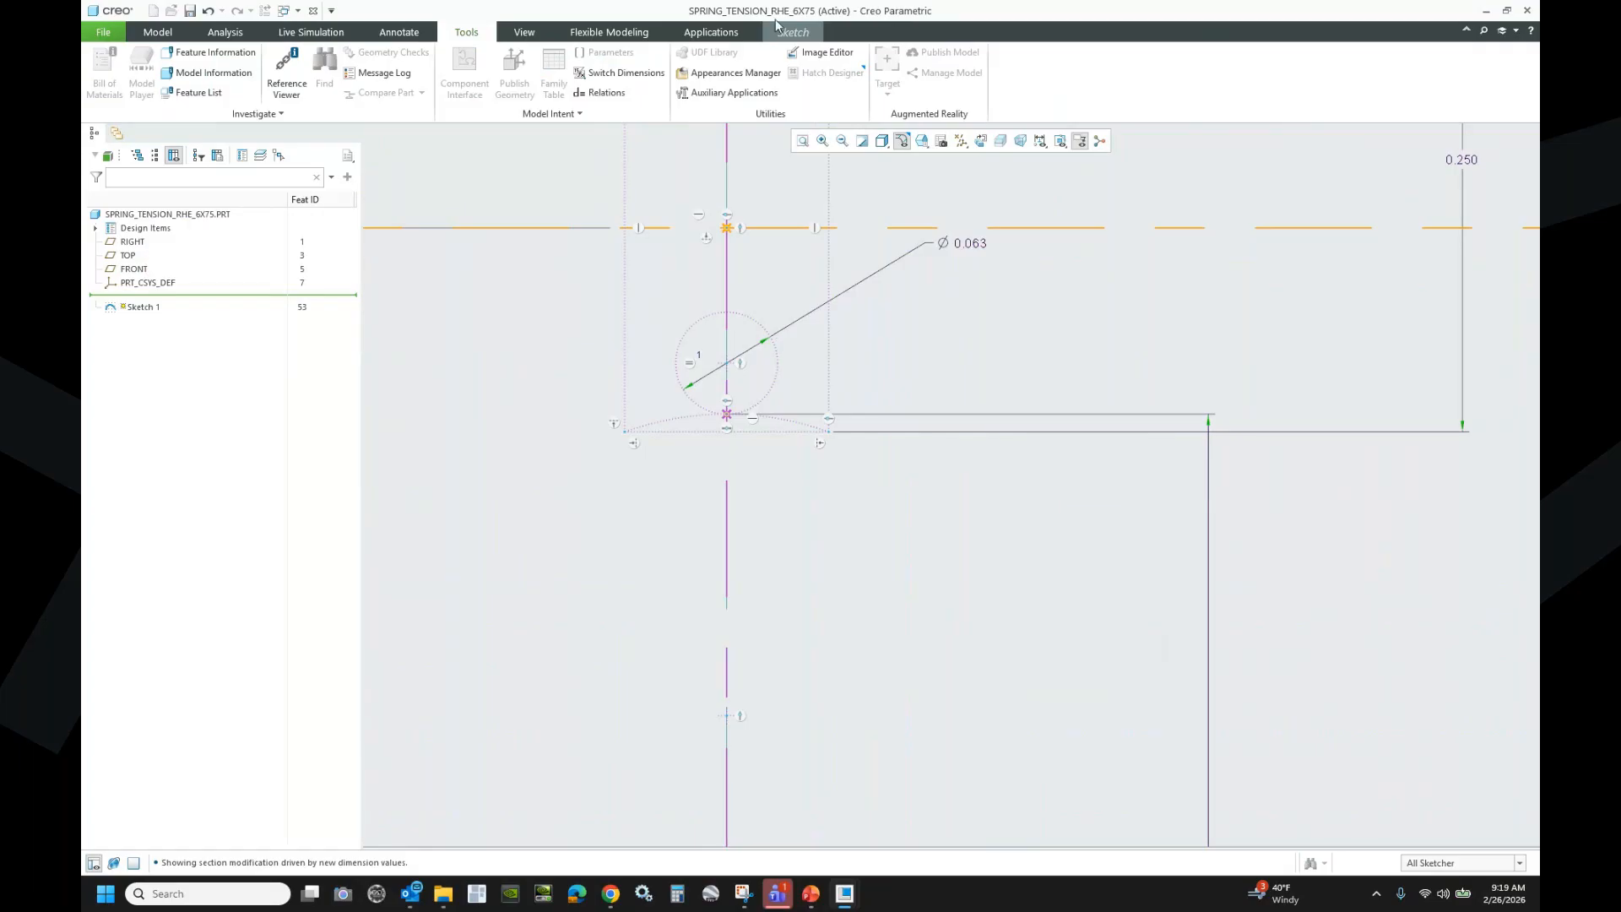
# - Draw a Center and Ends arc centred on the lower centreline point
pyautogui.click(794, 32)
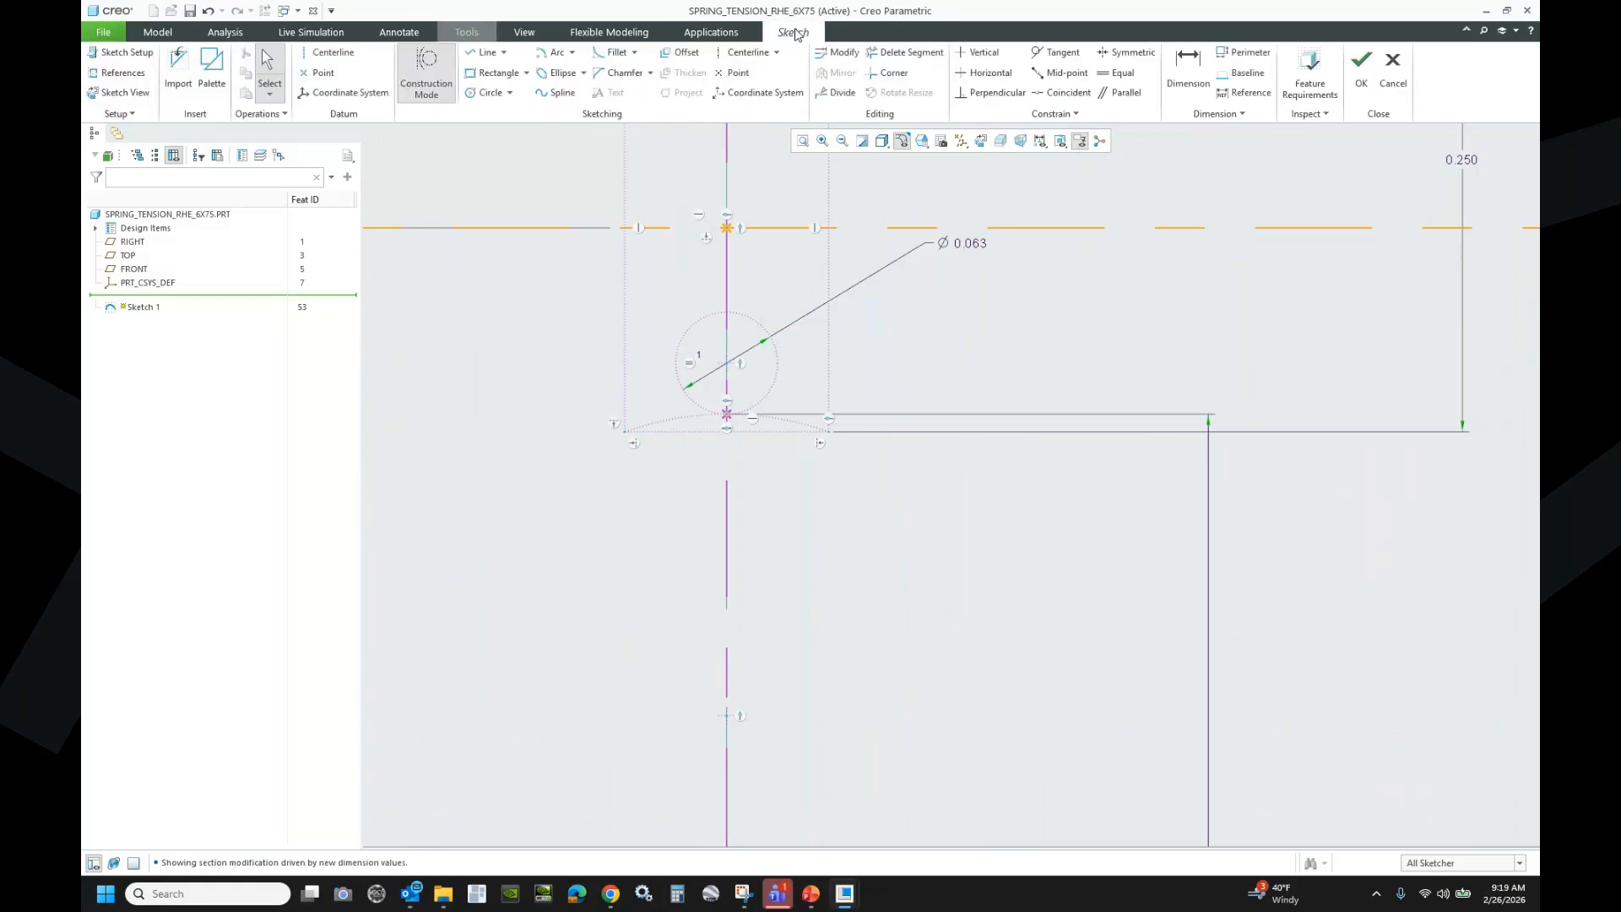
pyautogui.click(441, 60)
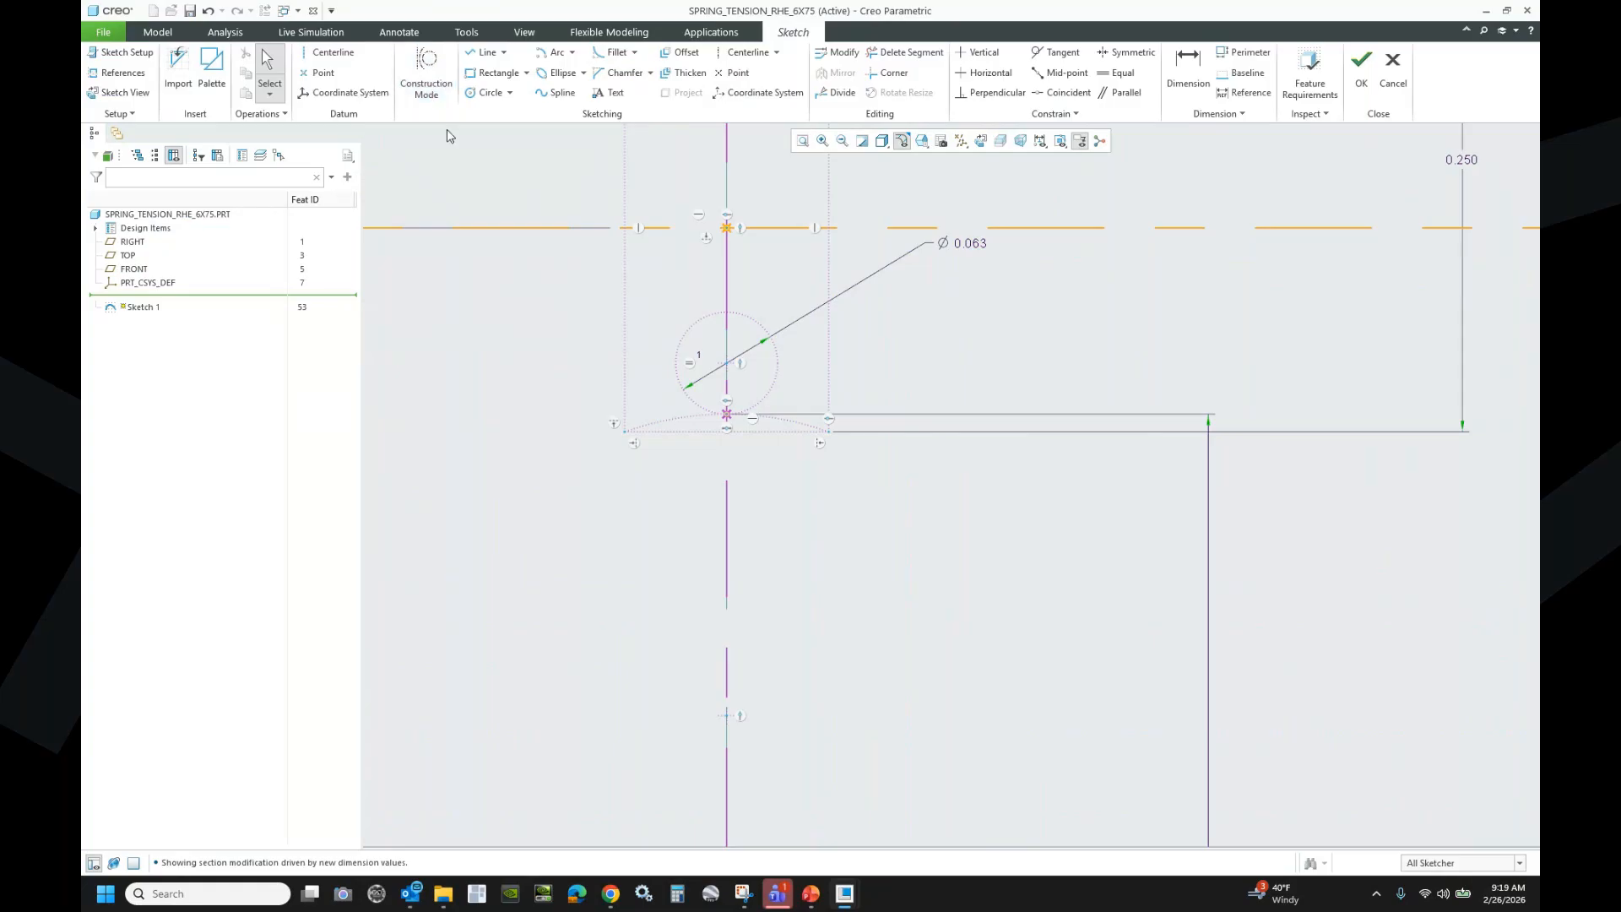
pyautogui.click(553, 55)
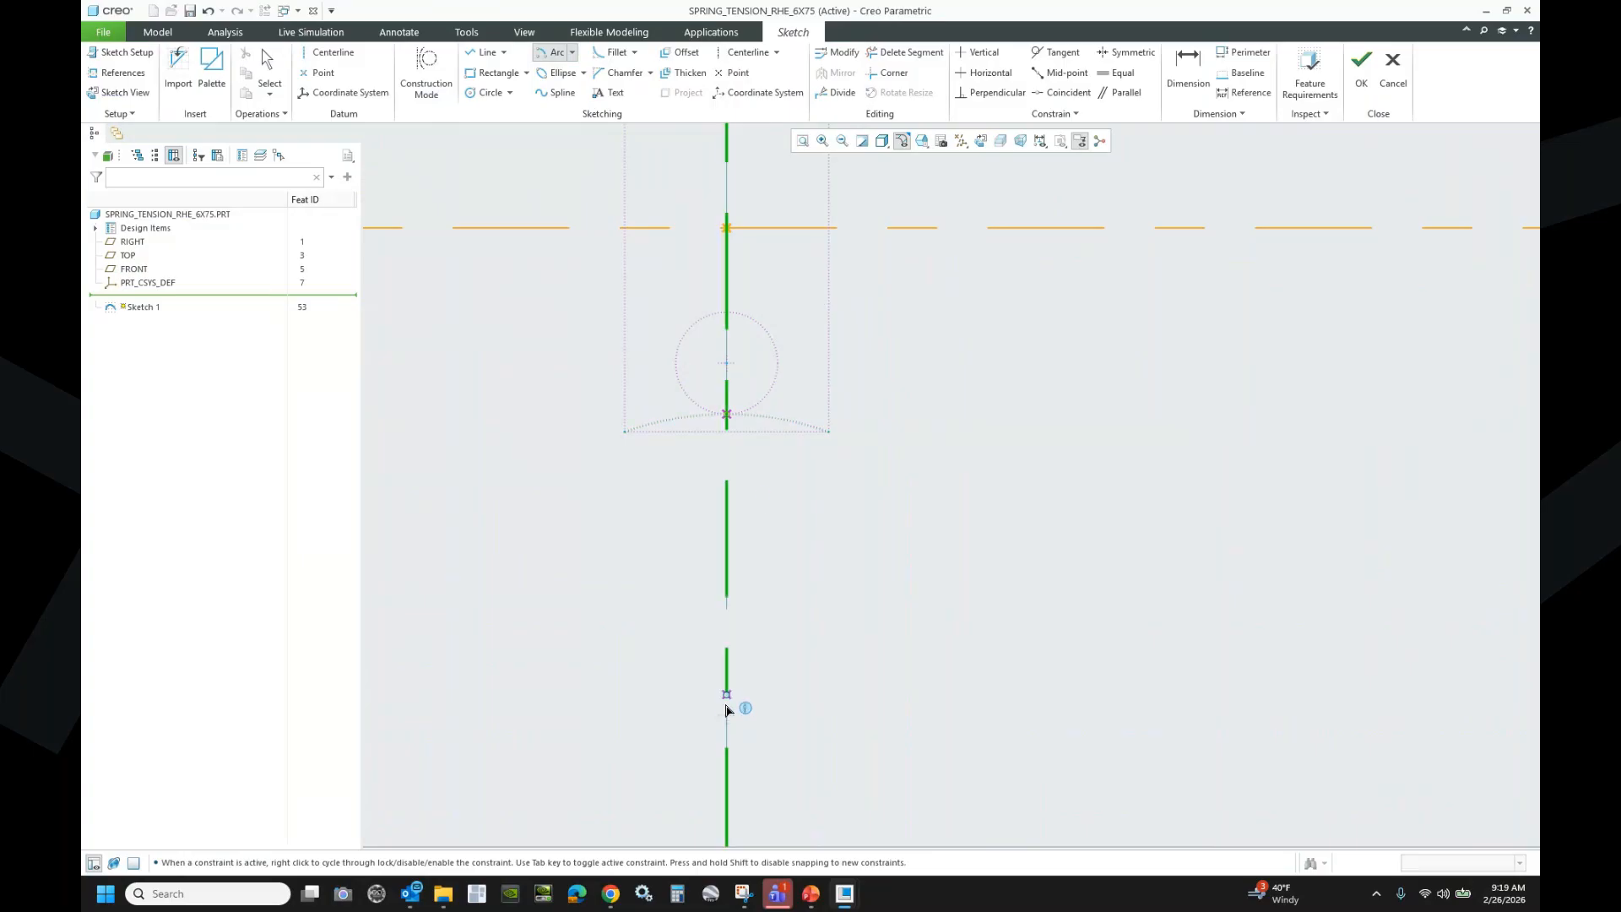
pyautogui.click(774, 418)
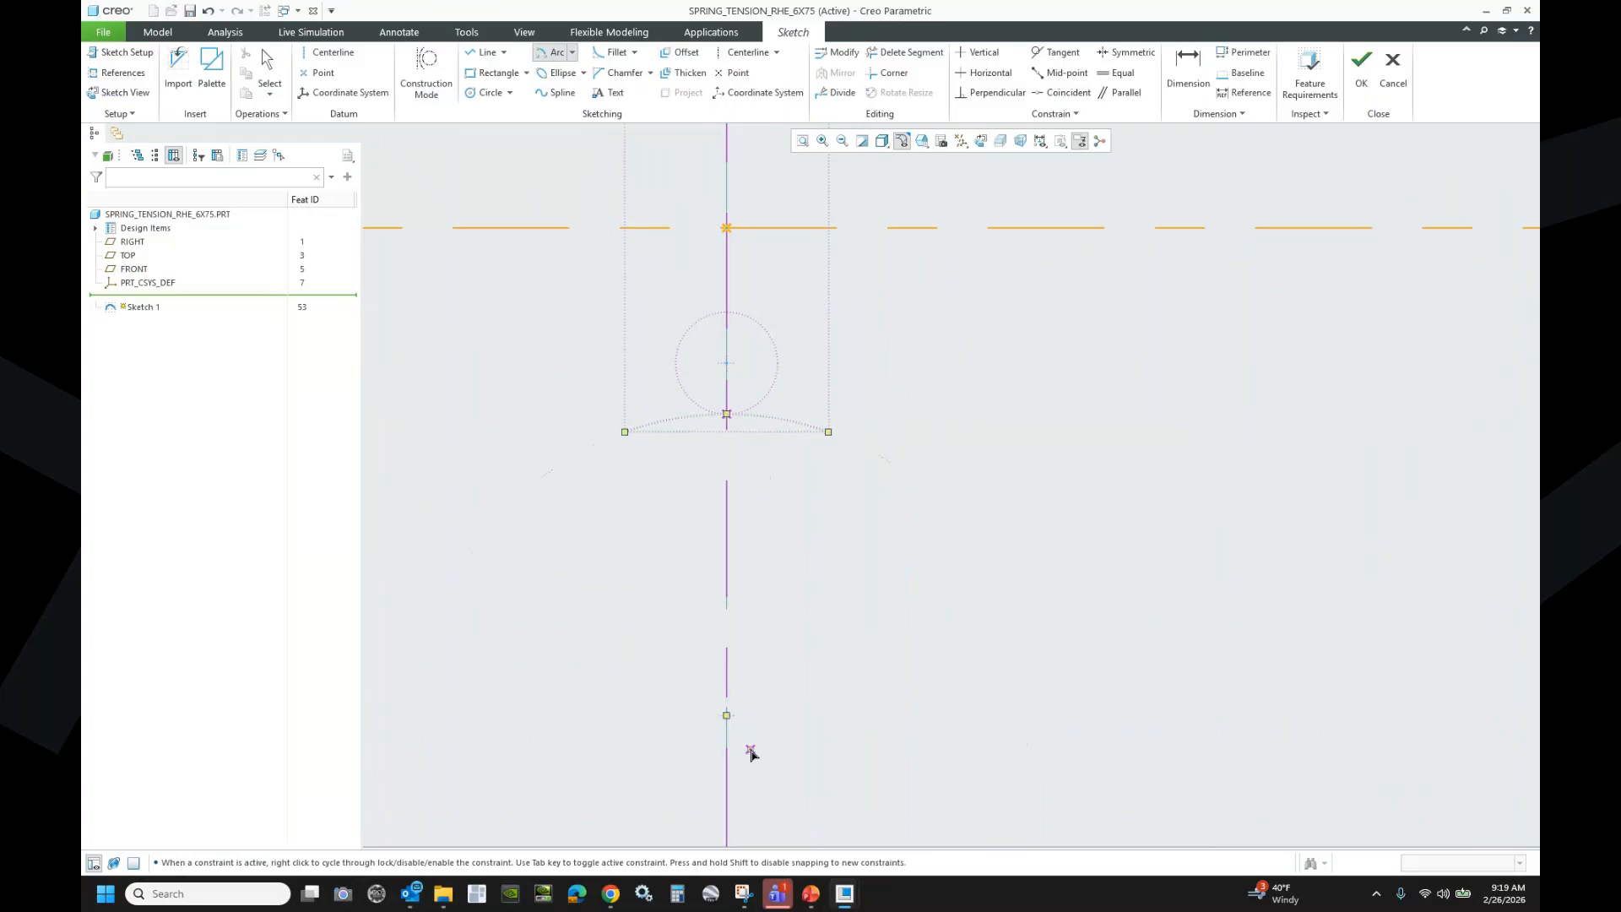
pyautogui.click(726, 716)
pyautogui.click(398, 593)
pyautogui.click(1055, 590)
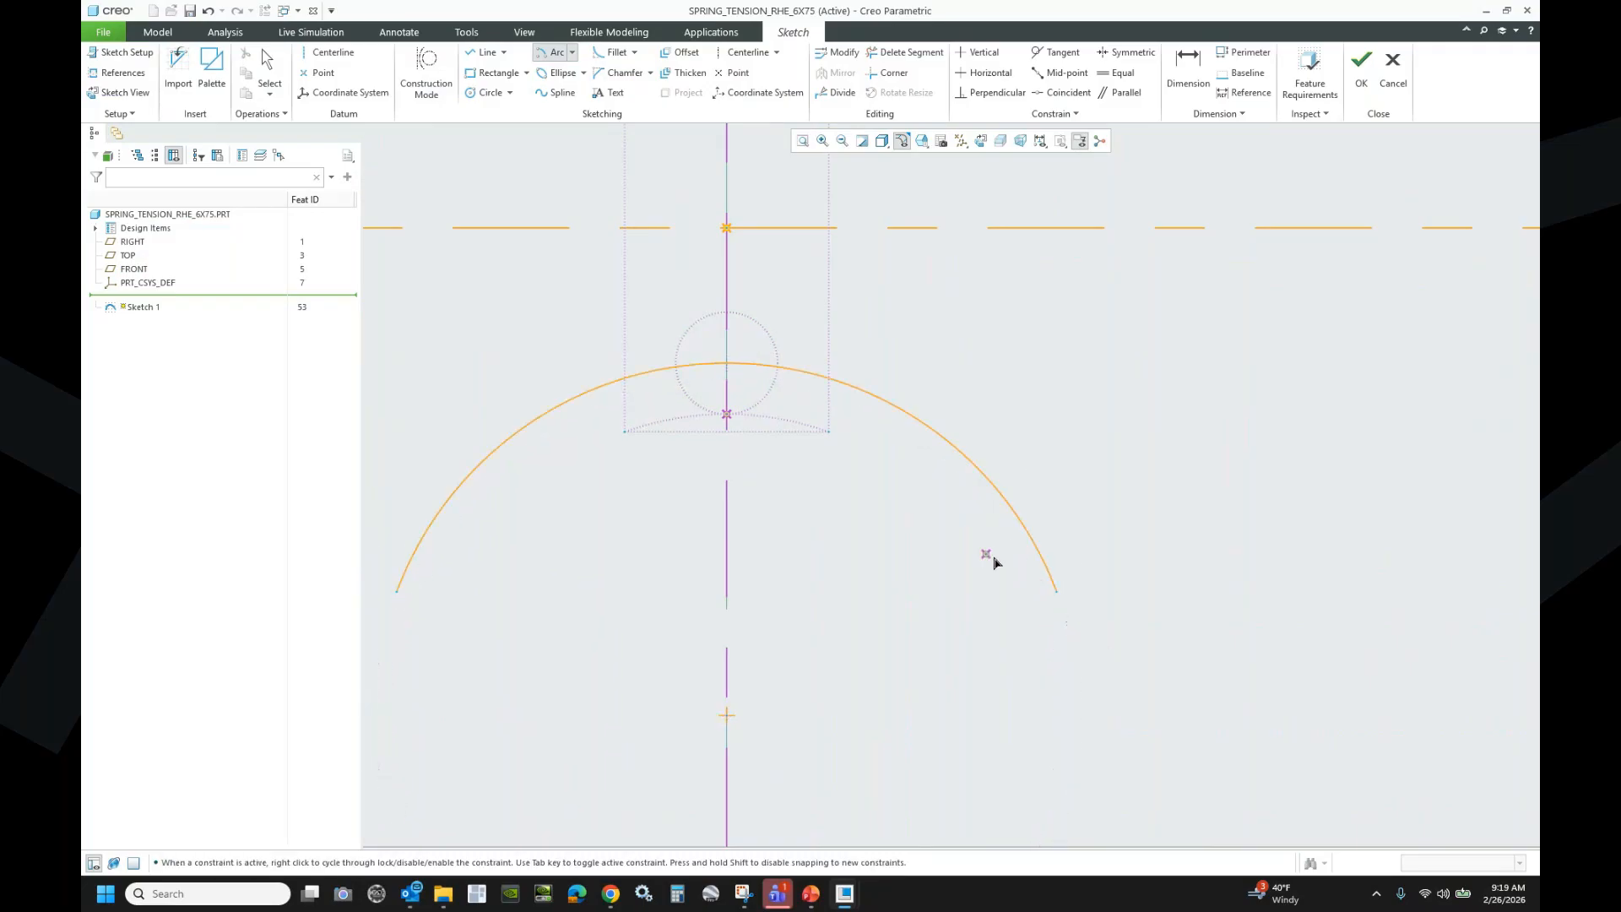
pyautogui.middleClick(917, 544)
pyautogui.scroll(2, 918, 544)
pyautogui.scroll(1, 918, 544)
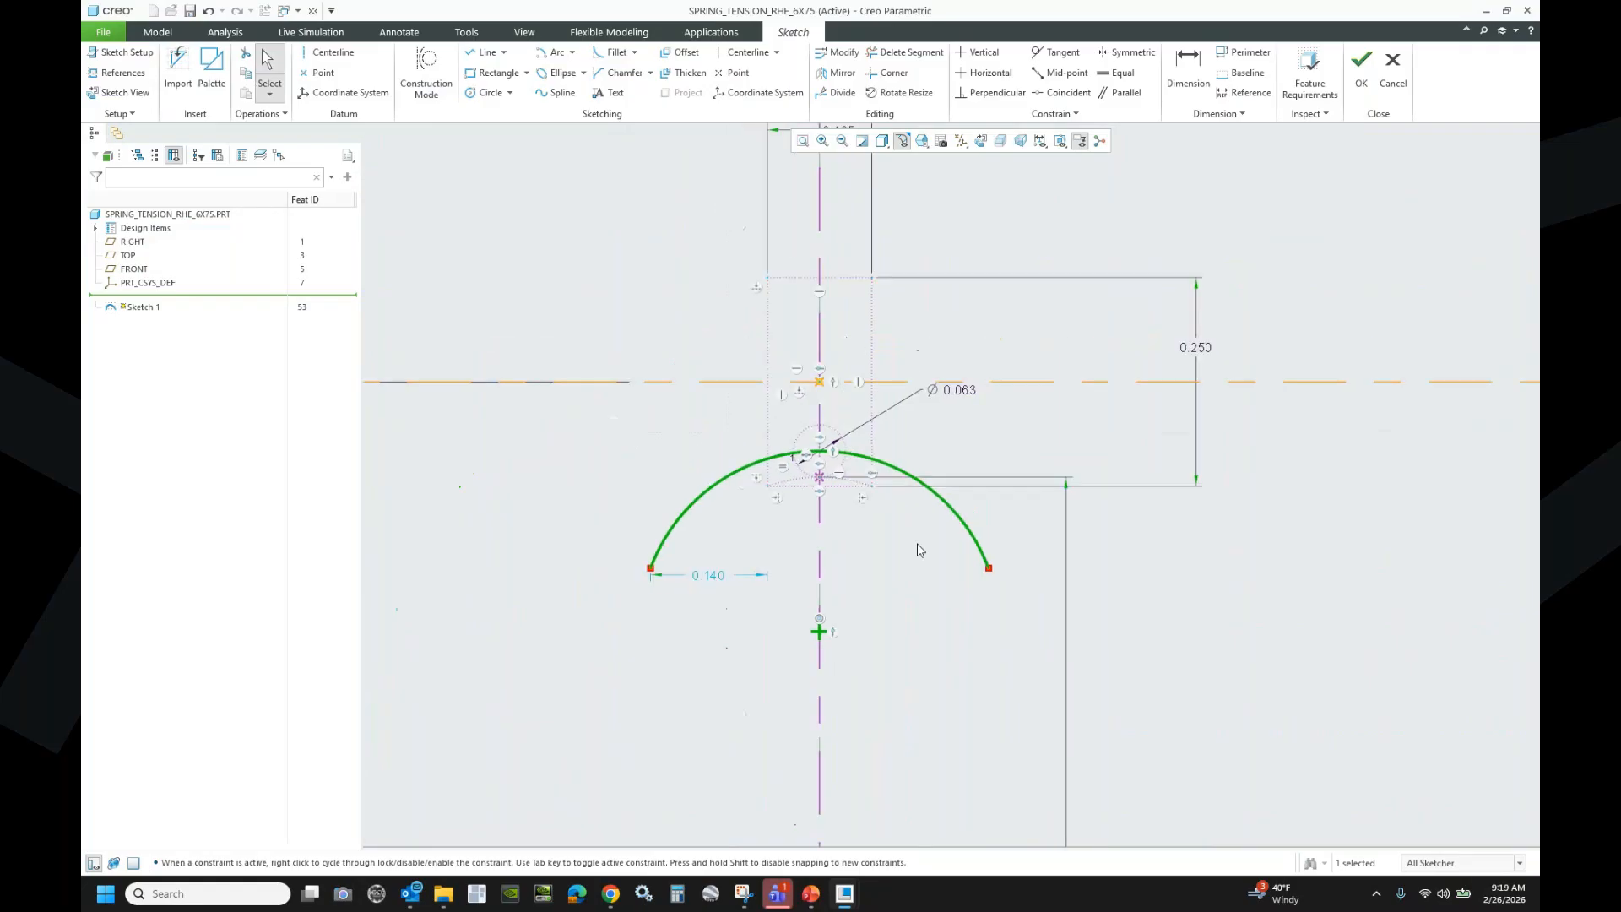
# - Constrain the arc's left endpoint horizontal with its centre
pyautogui.click(988, 73)
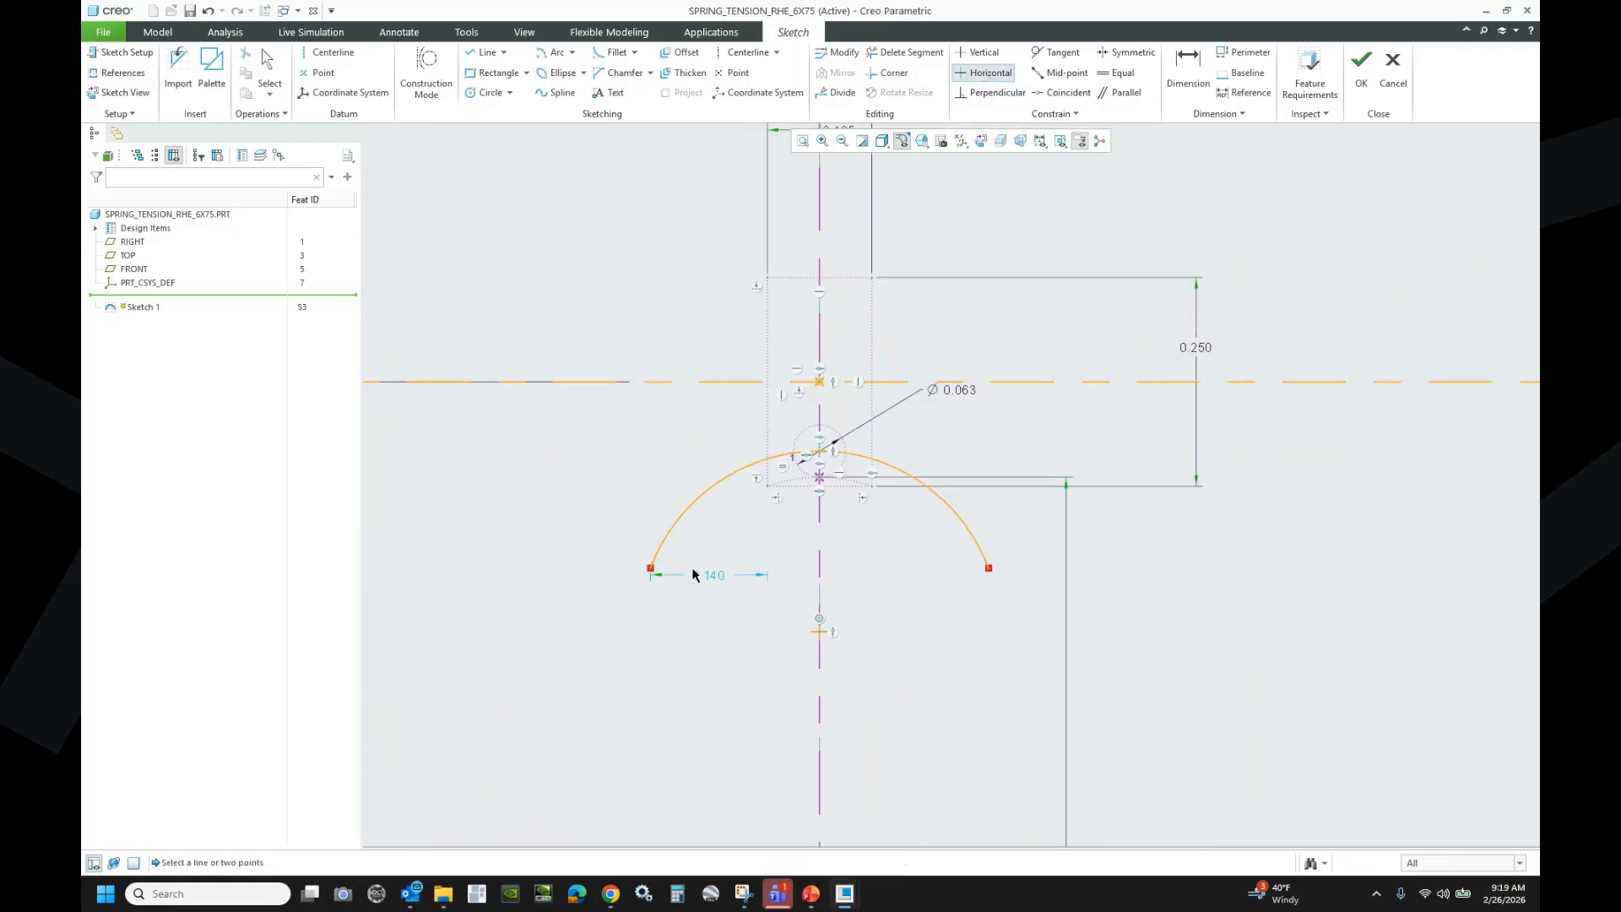
pyautogui.click(651, 570)
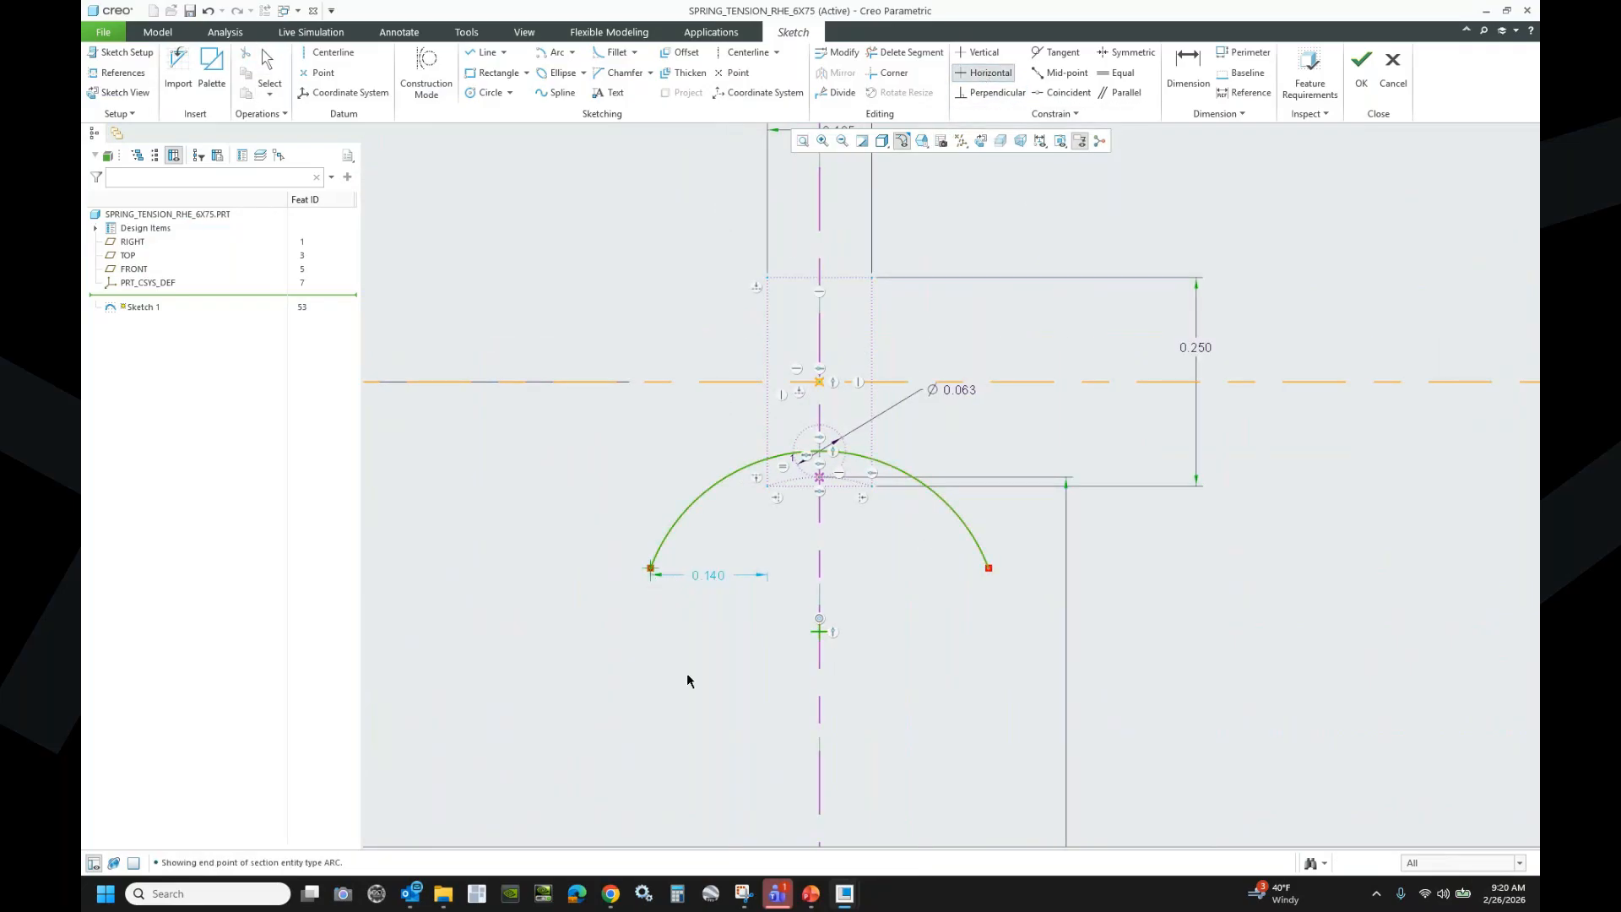
pyautogui.click(816, 631)
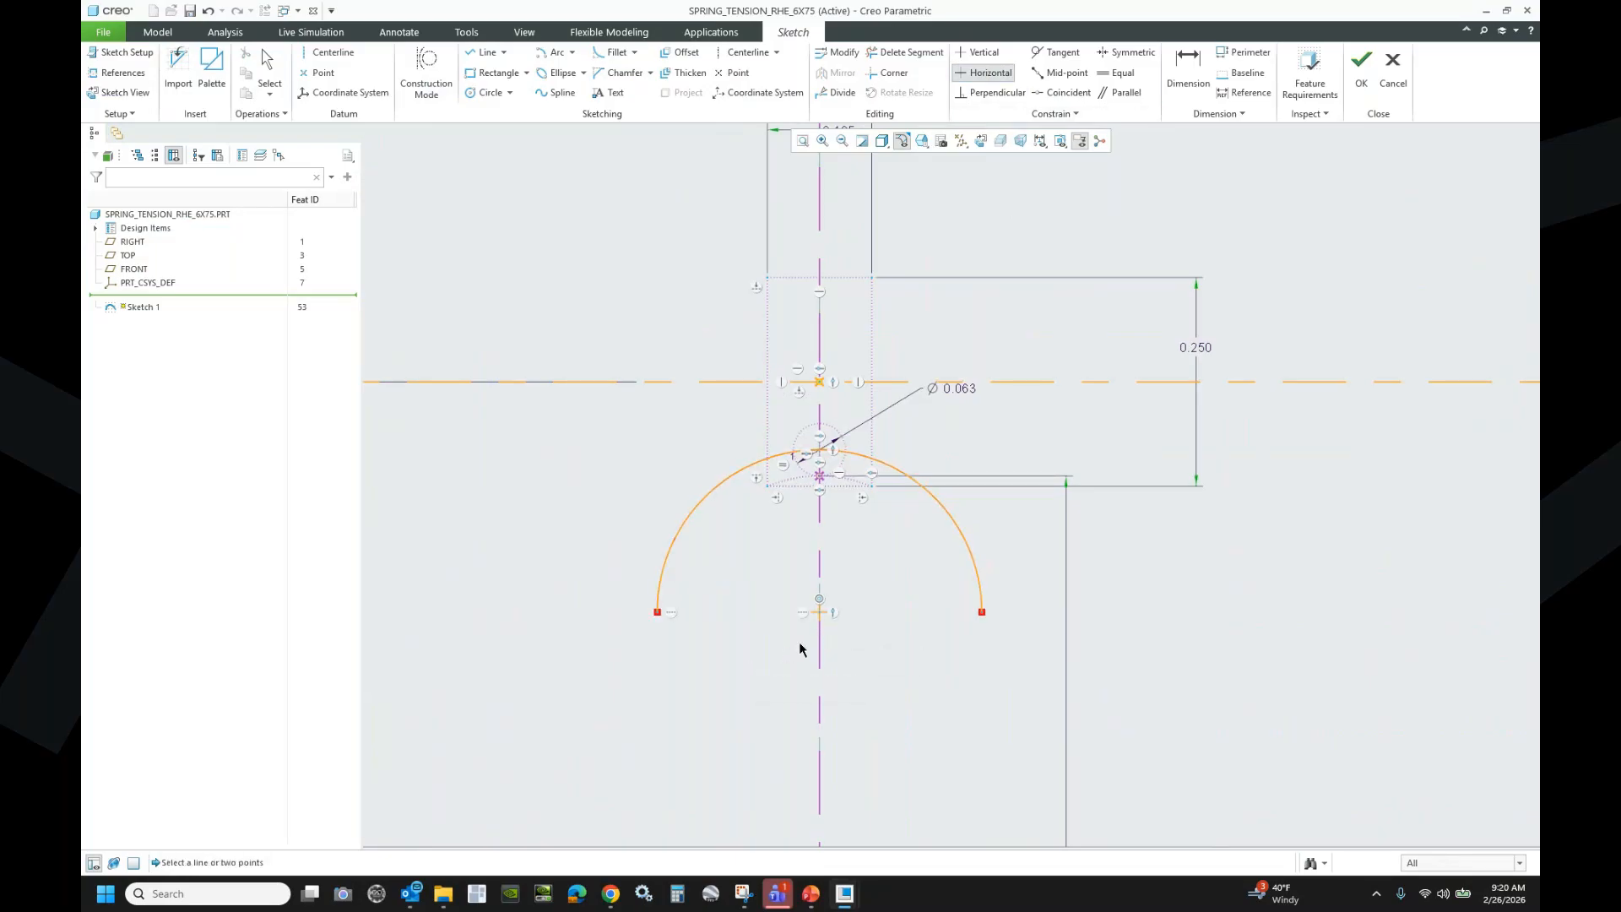
pyautogui.middleClick(892, 612)
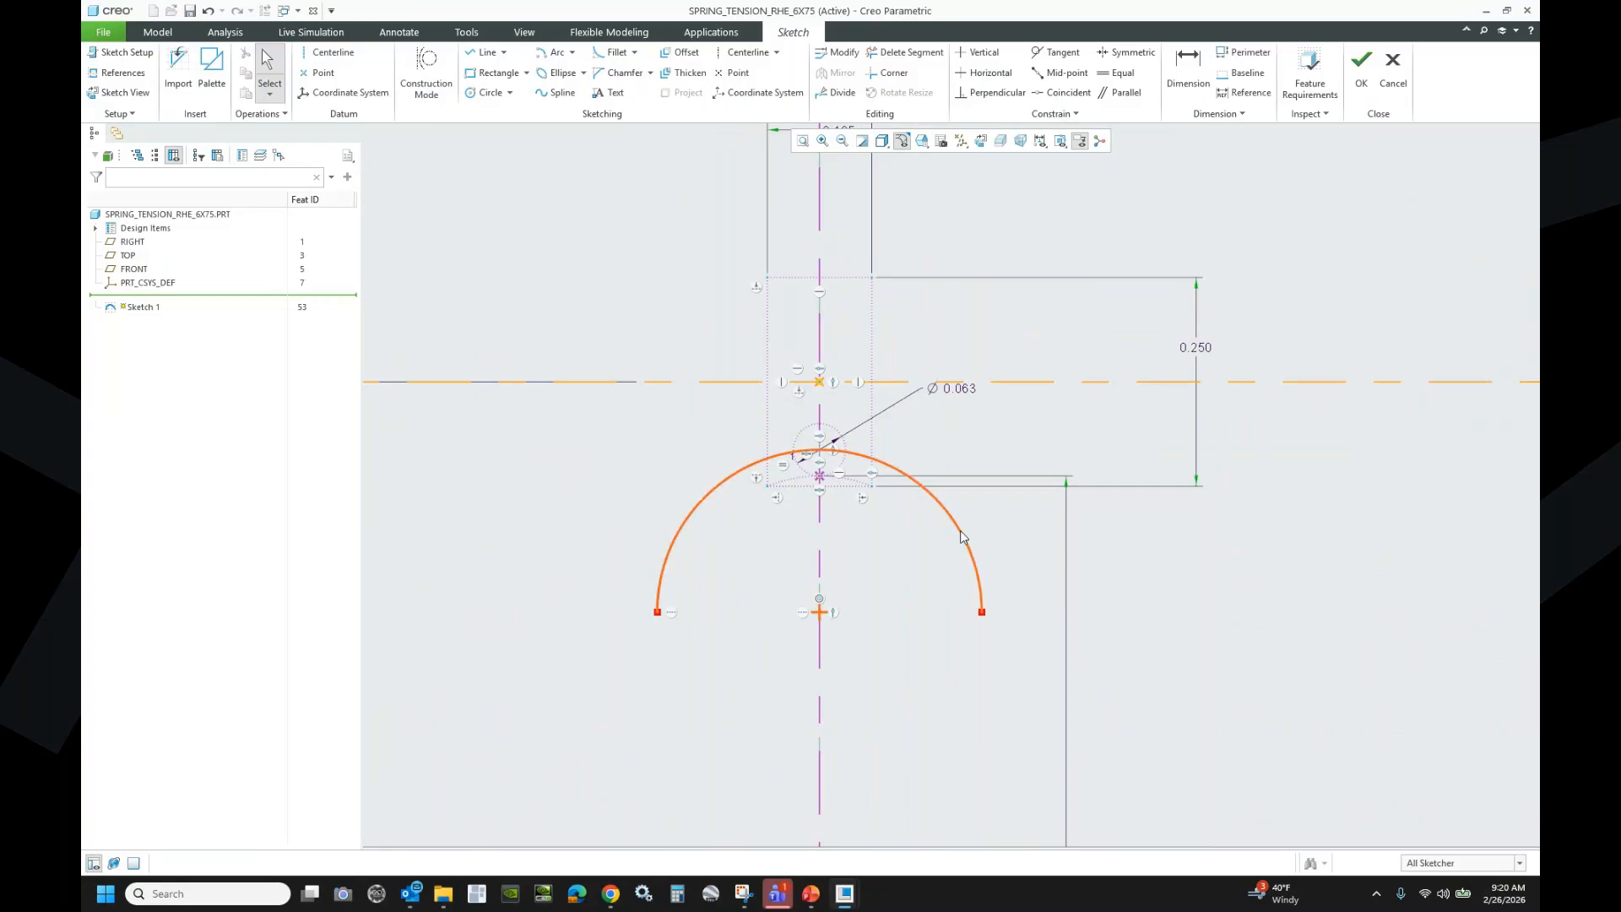
pyautogui.click(1191, 68)
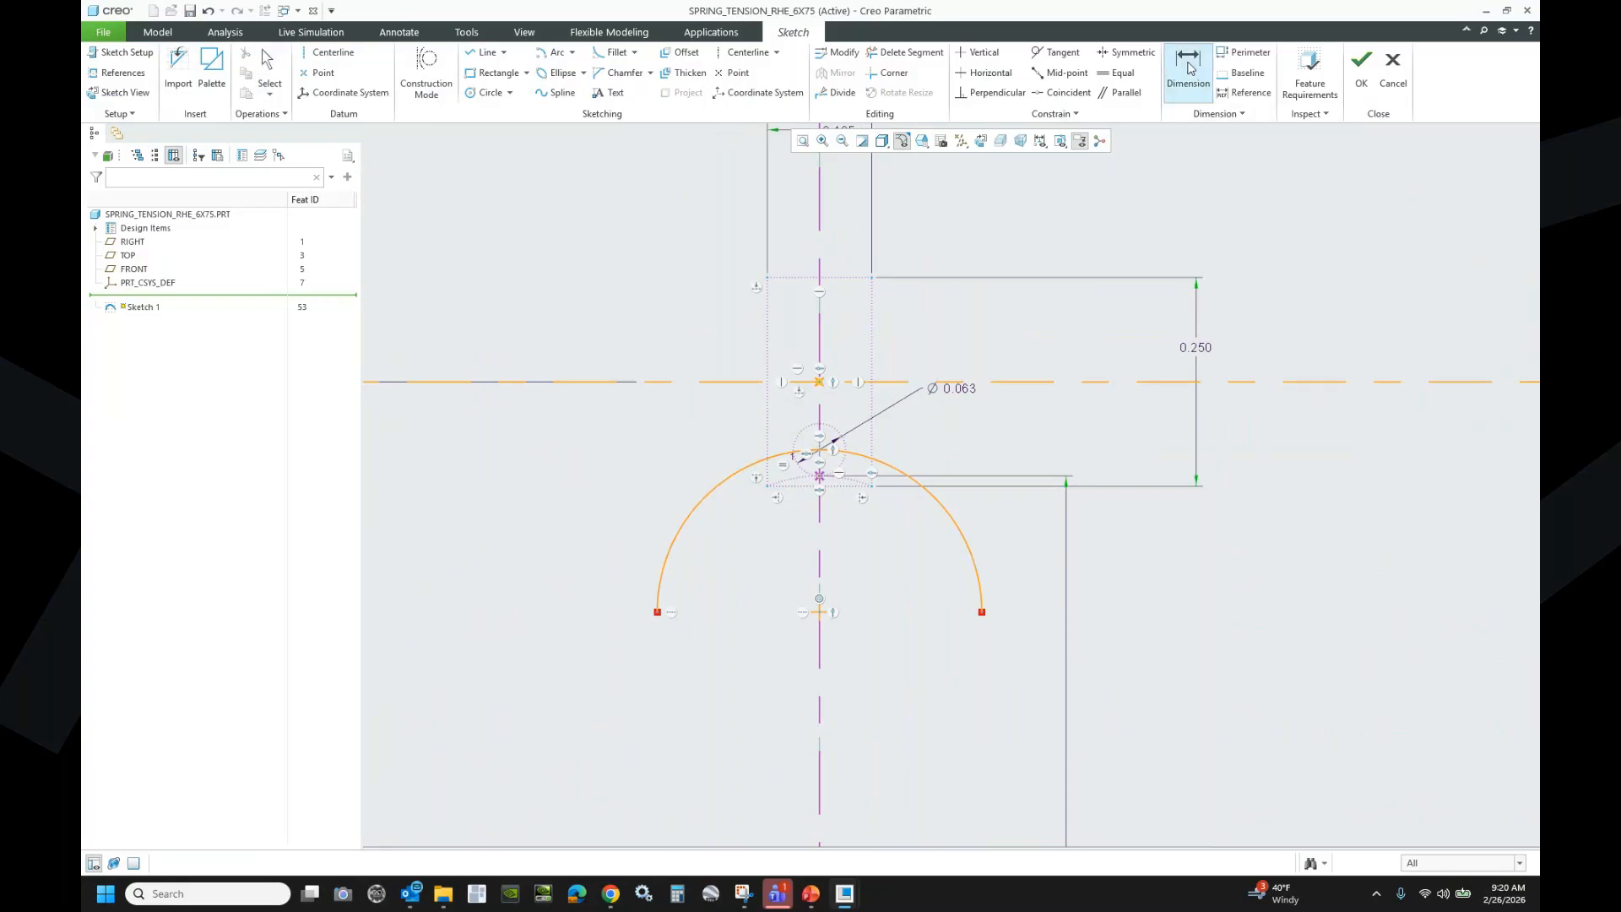
# - Add a 0.194 horizontal dimension from the arc to its endpoint
pyautogui.click(960, 534)
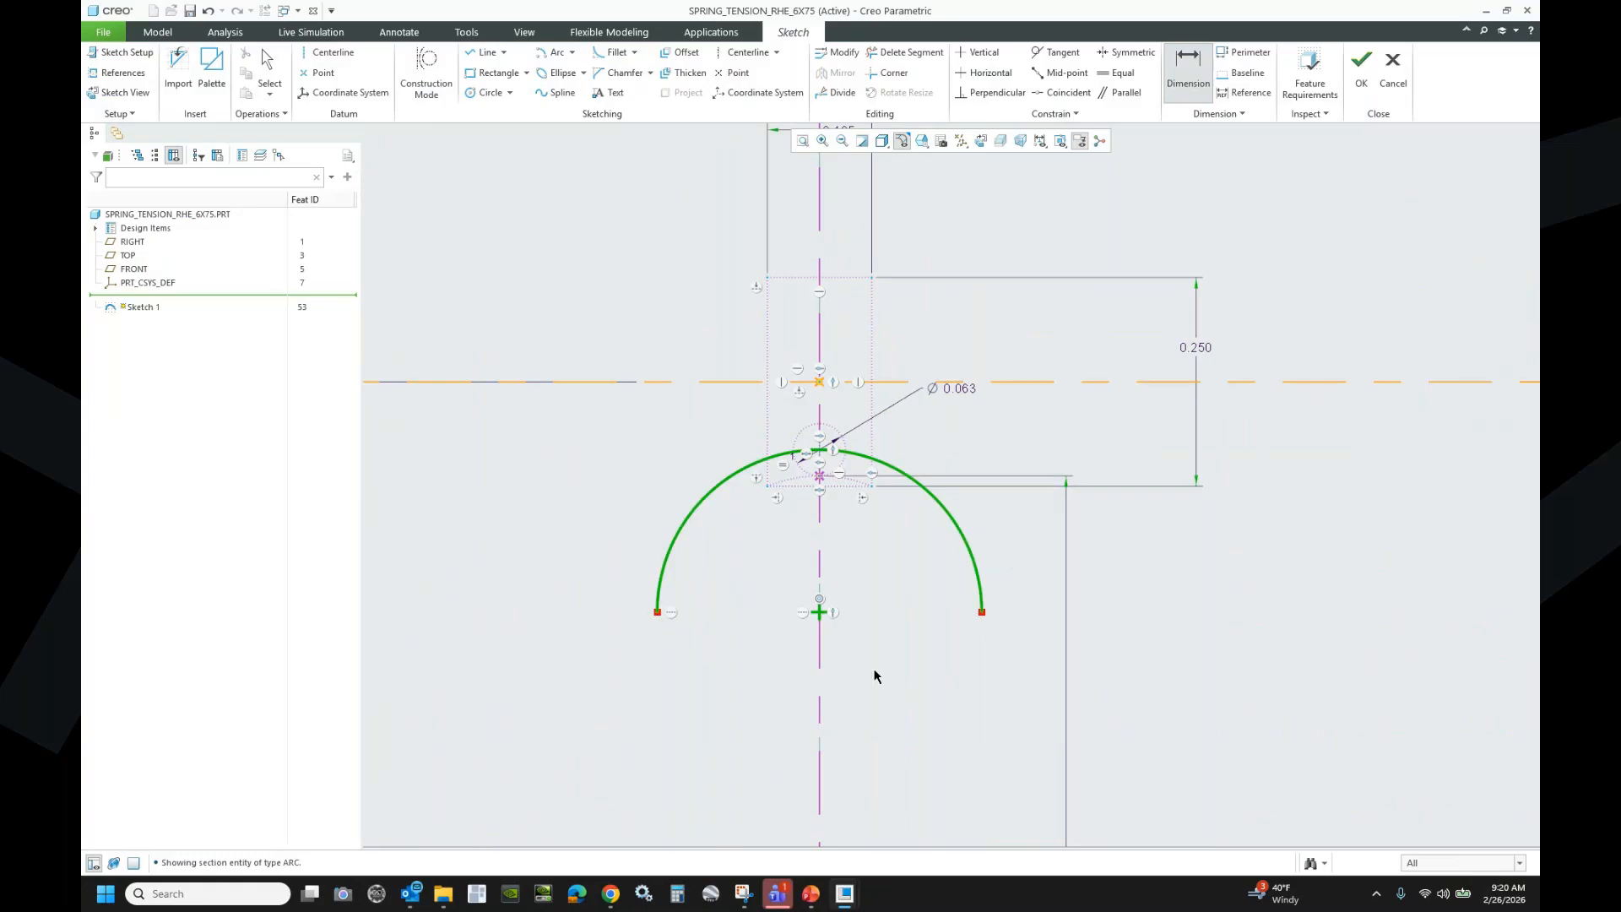
pyautogui.click(983, 612)
pyautogui.middleClick(1000, 524)
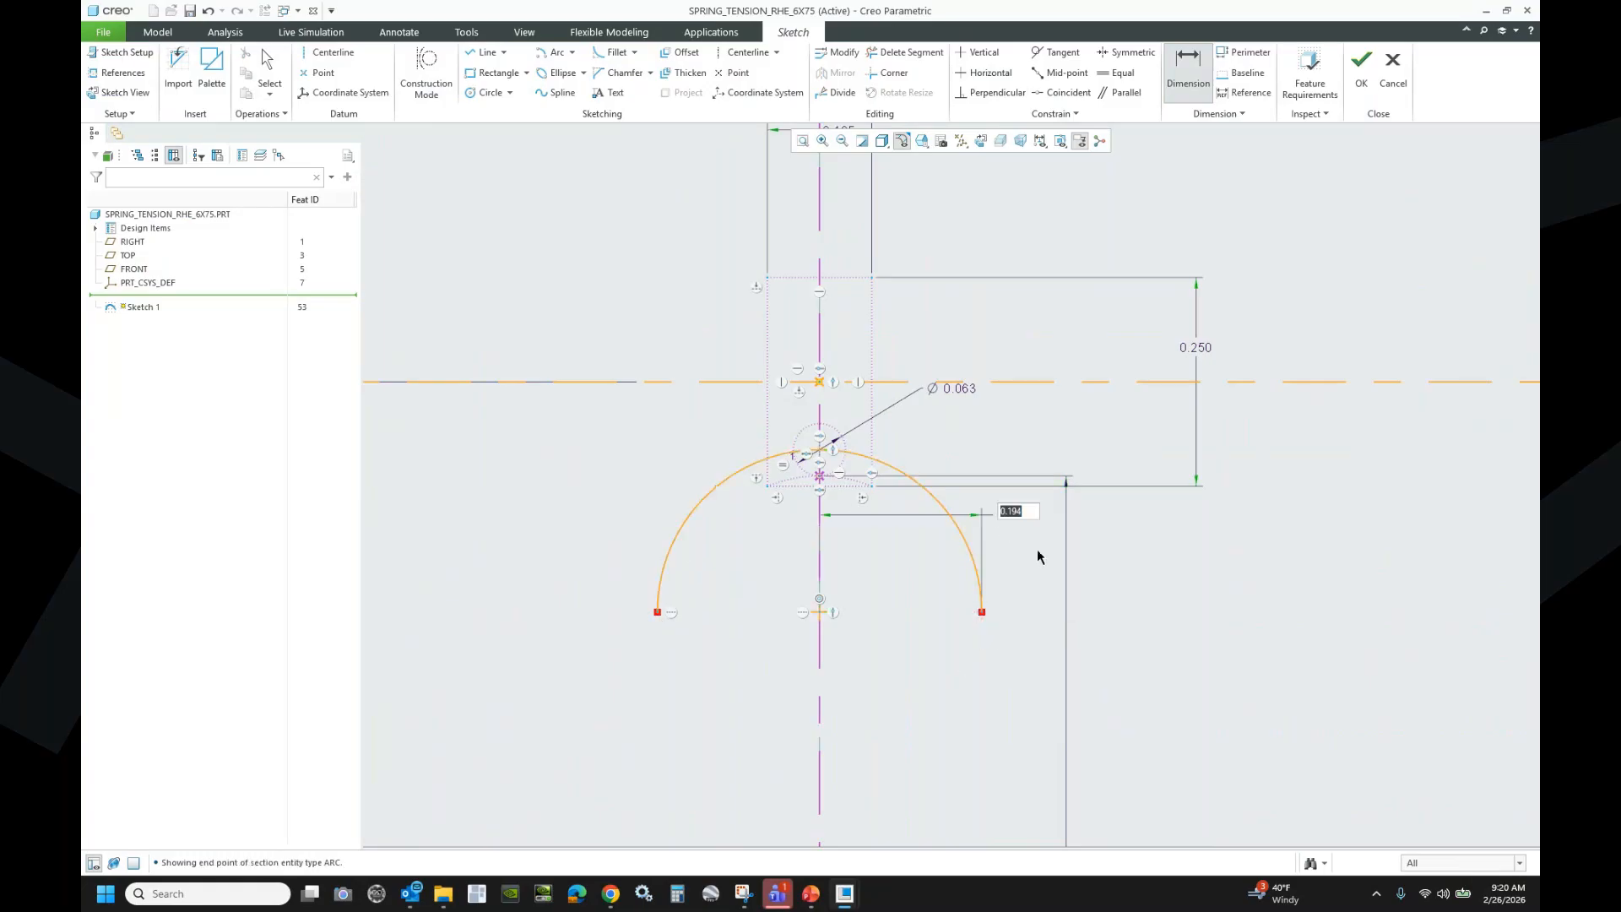
pyautogui.press('Return')
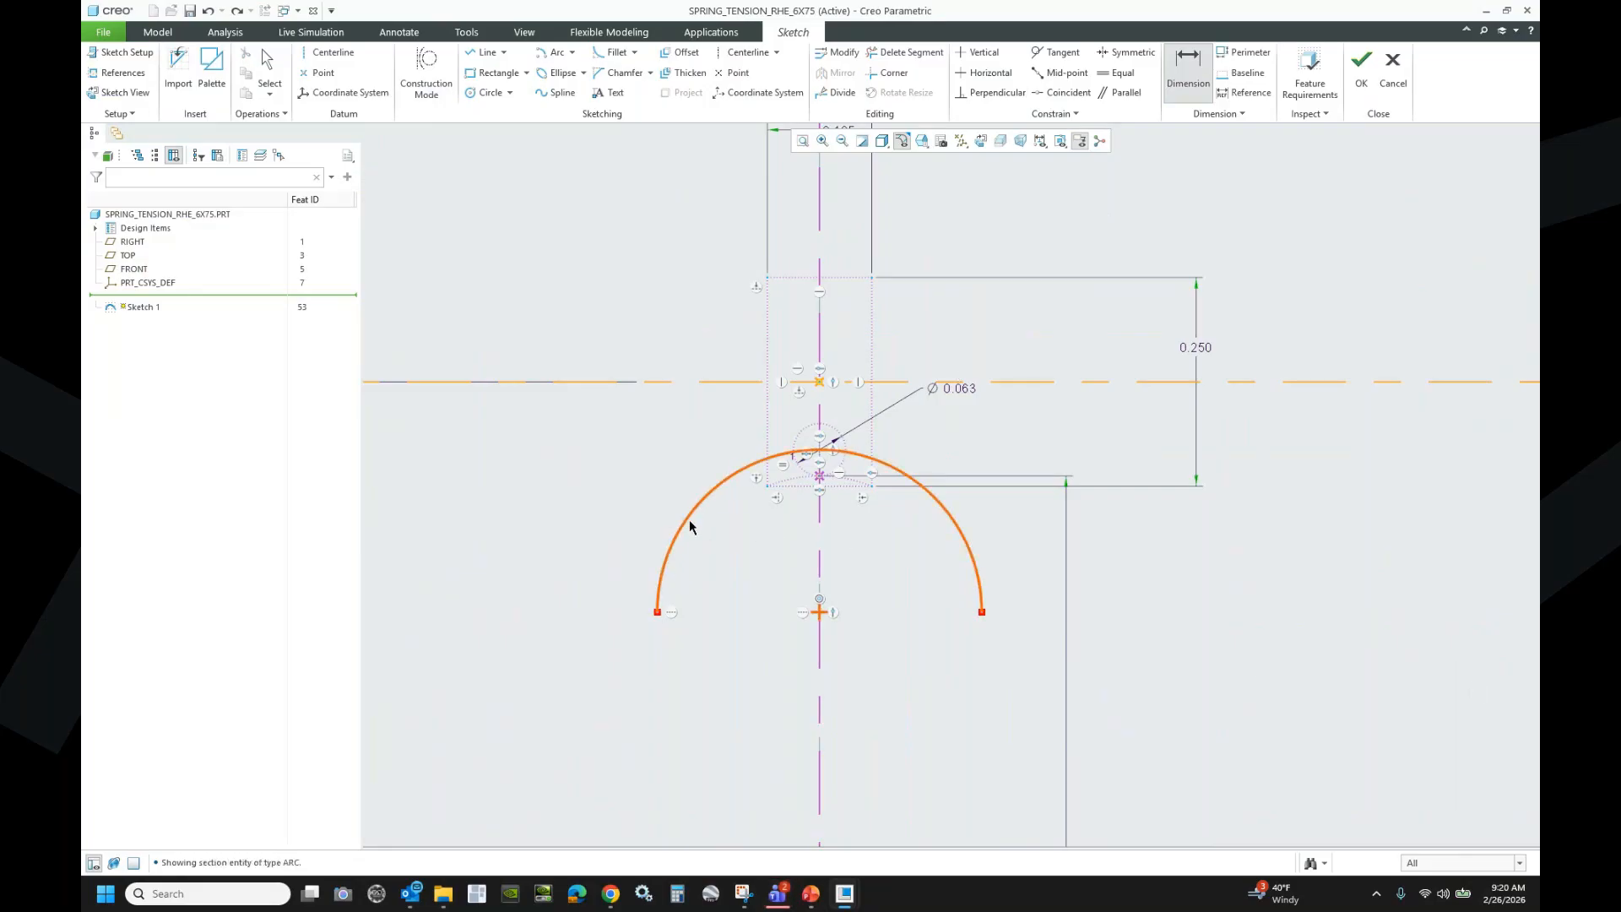
# - Add a 0.610 arc-length dimension between the arc's endpoints
pyautogui.click(658, 614)
pyautogui.click(981, 612)
pyautogui.middleClick(977, 512)
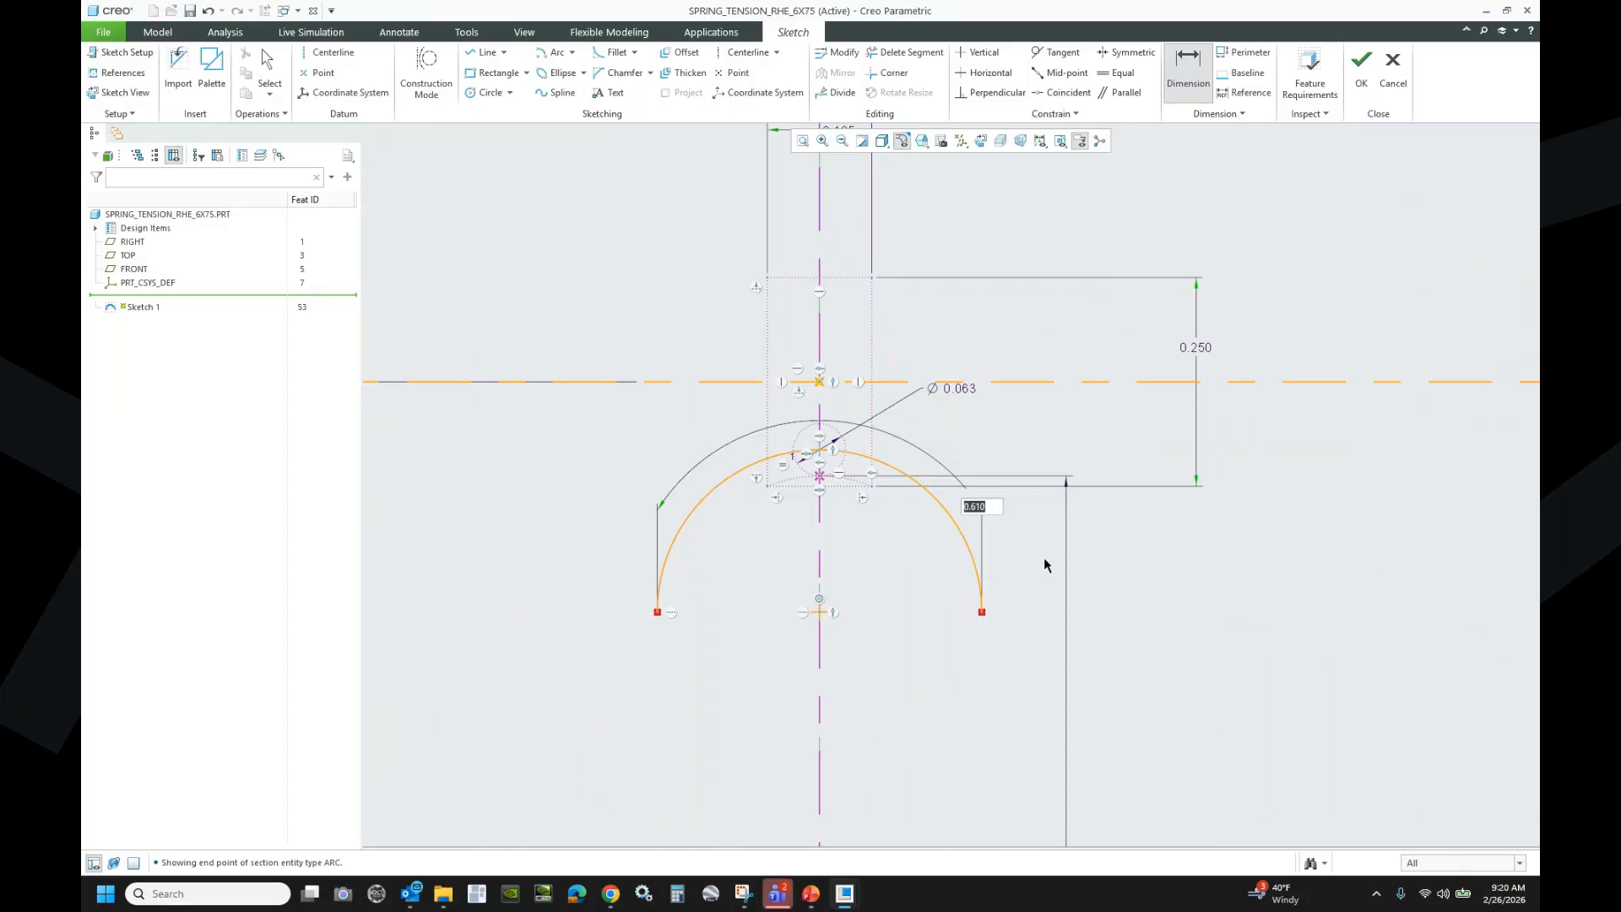
pyautogui.press('Return')
pyautogui.middleClick(979, 510)
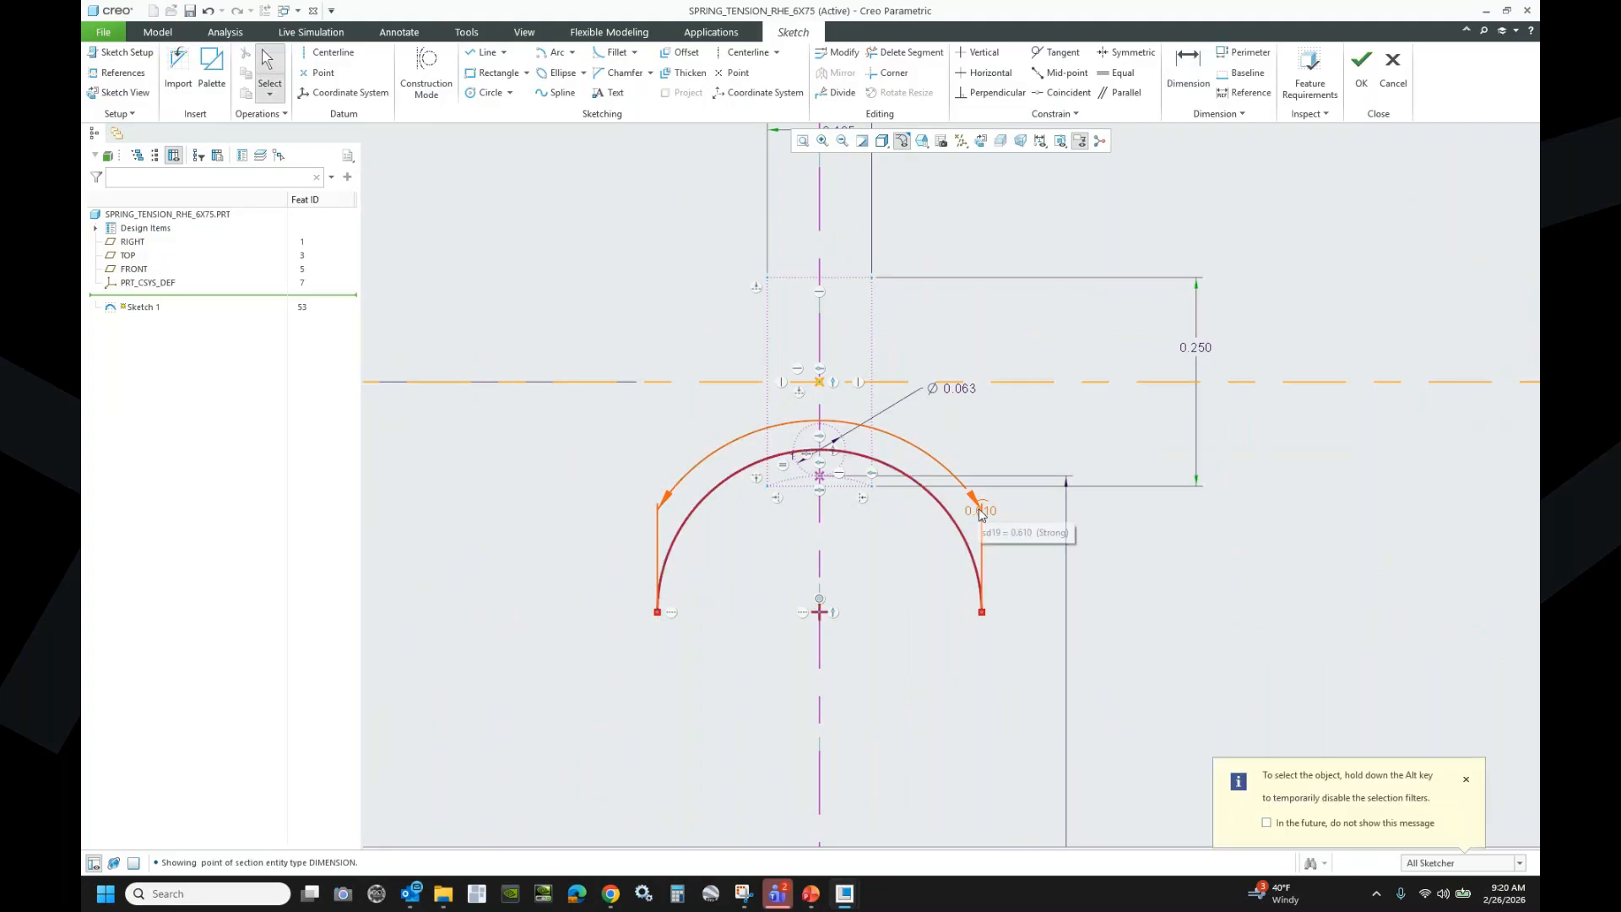
# - Convert the 0.610 arc-length dimension into an angle
pyautogui.click(979, 513)
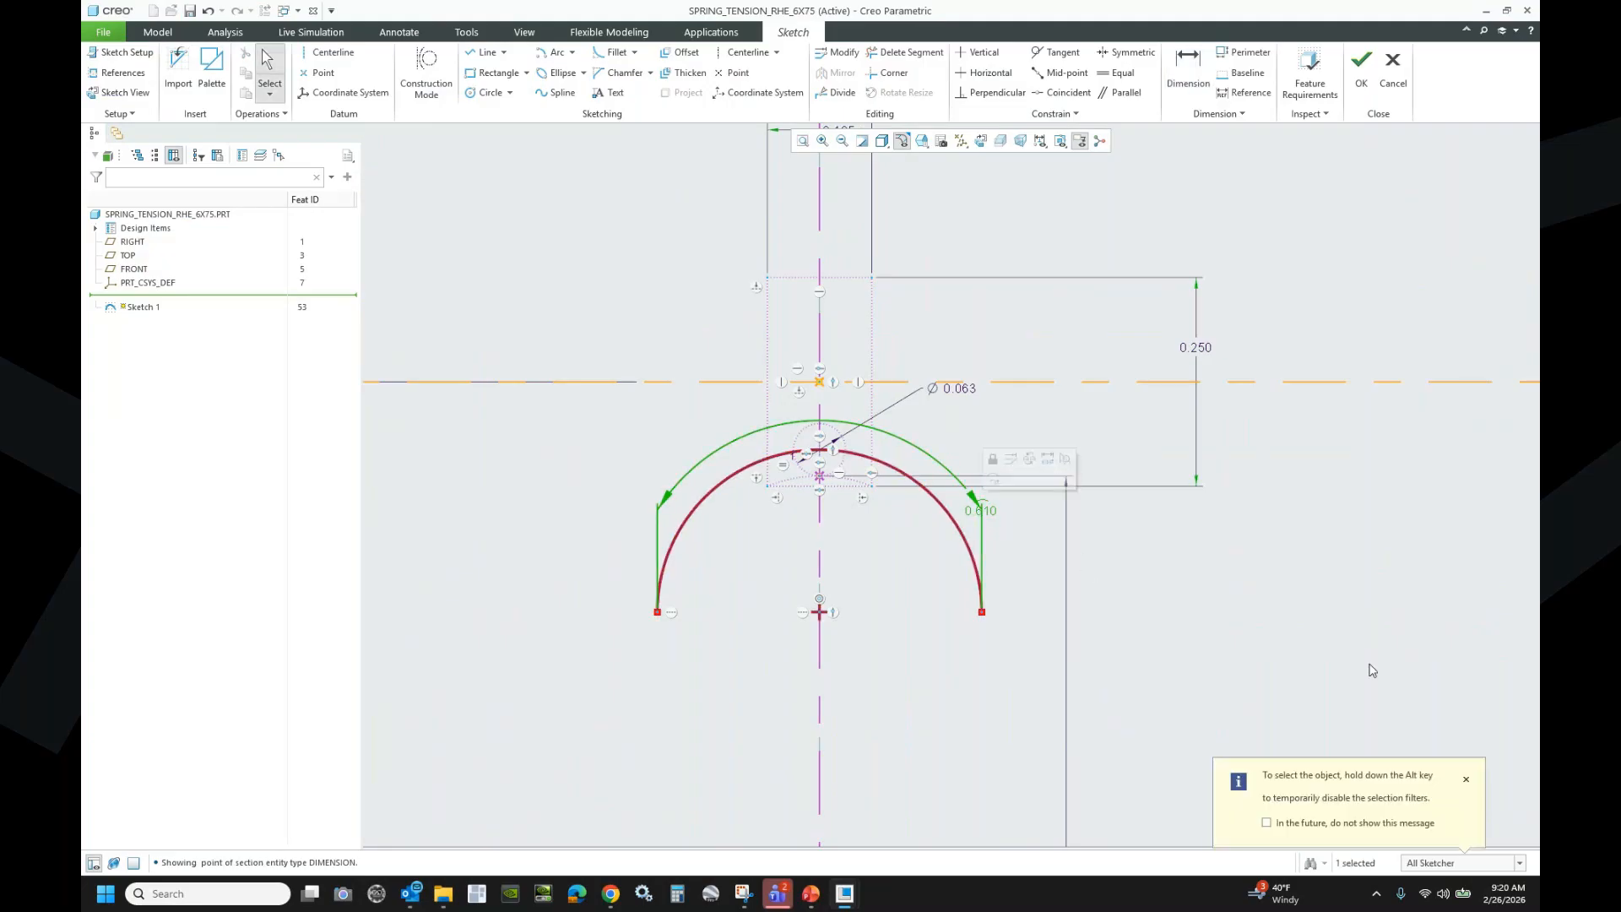
pyautogui.click(988, 512)
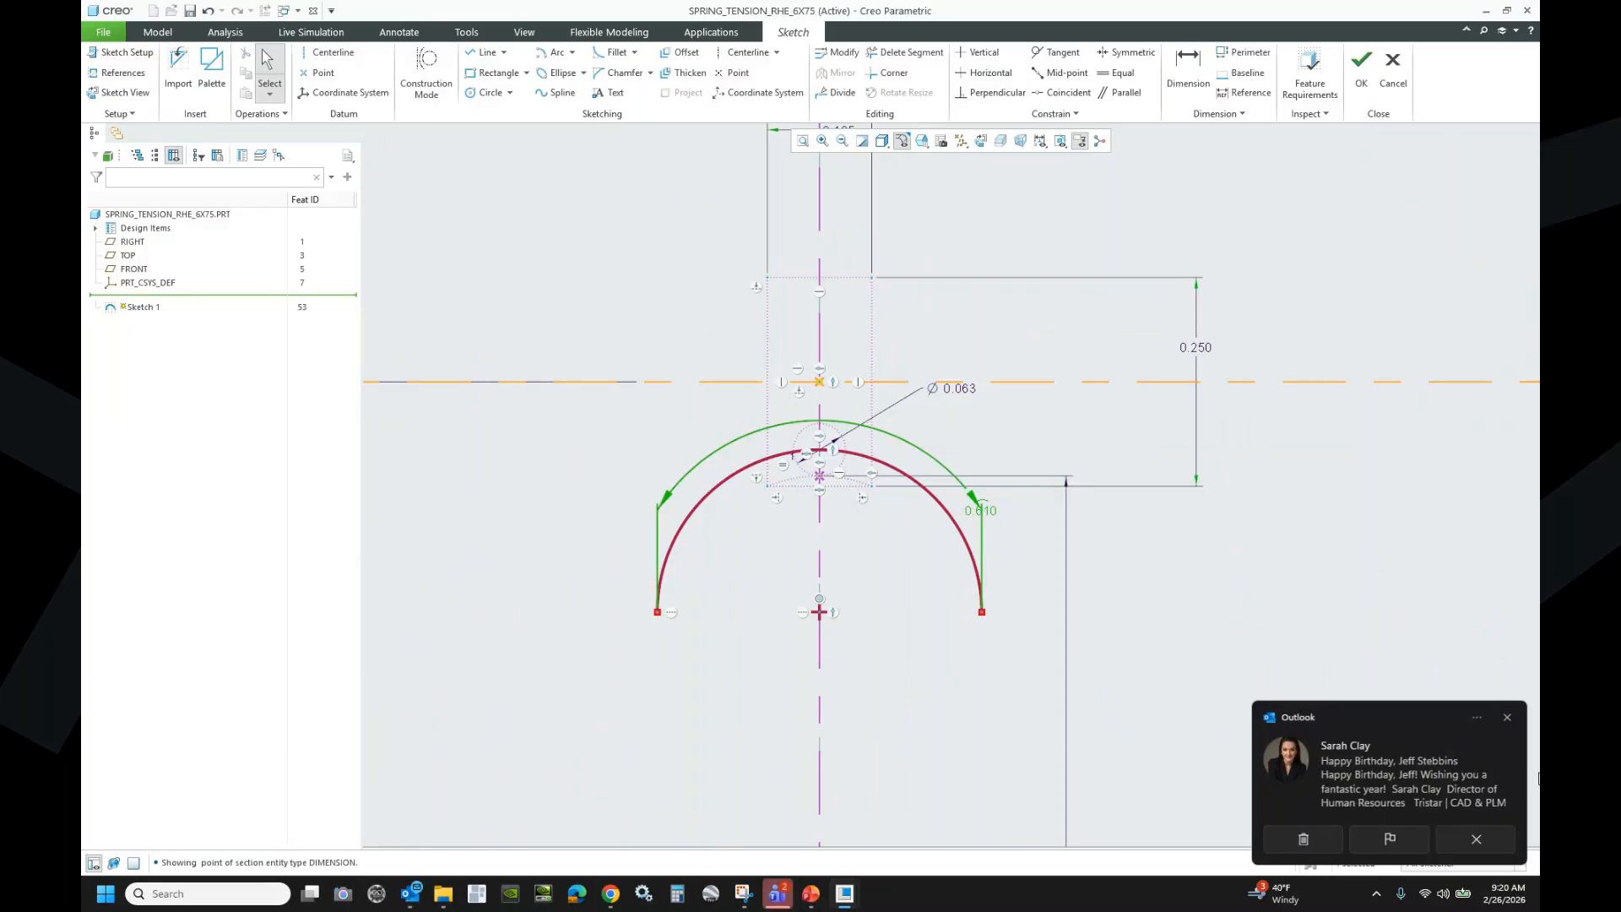
pyautogui.click(1507, 718)
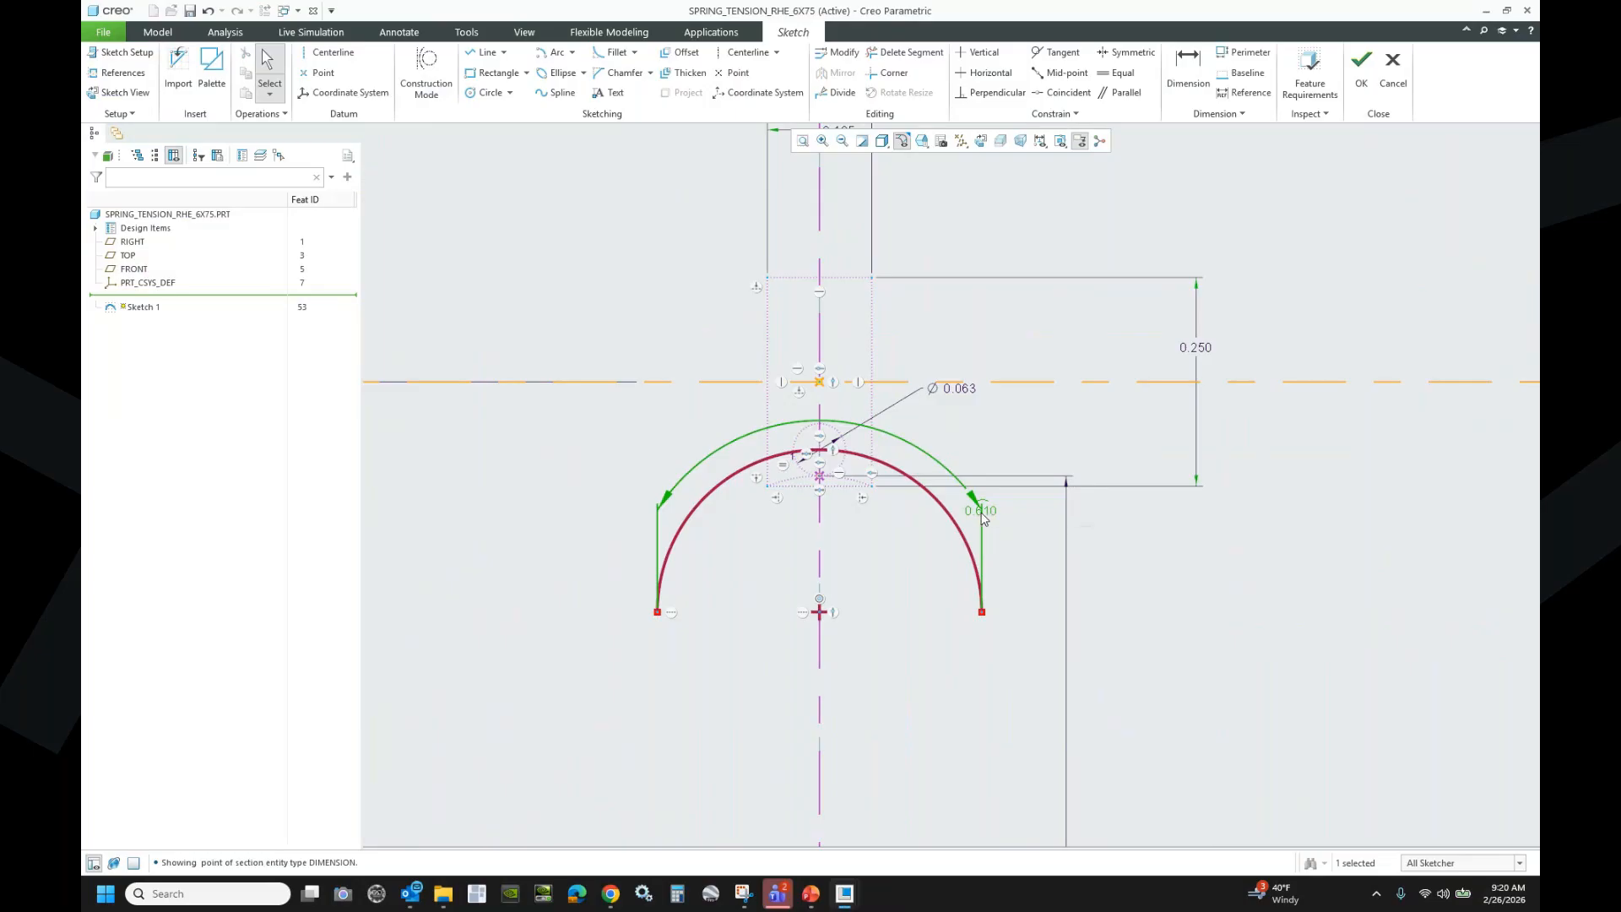
pyautogui.click(981, 517)
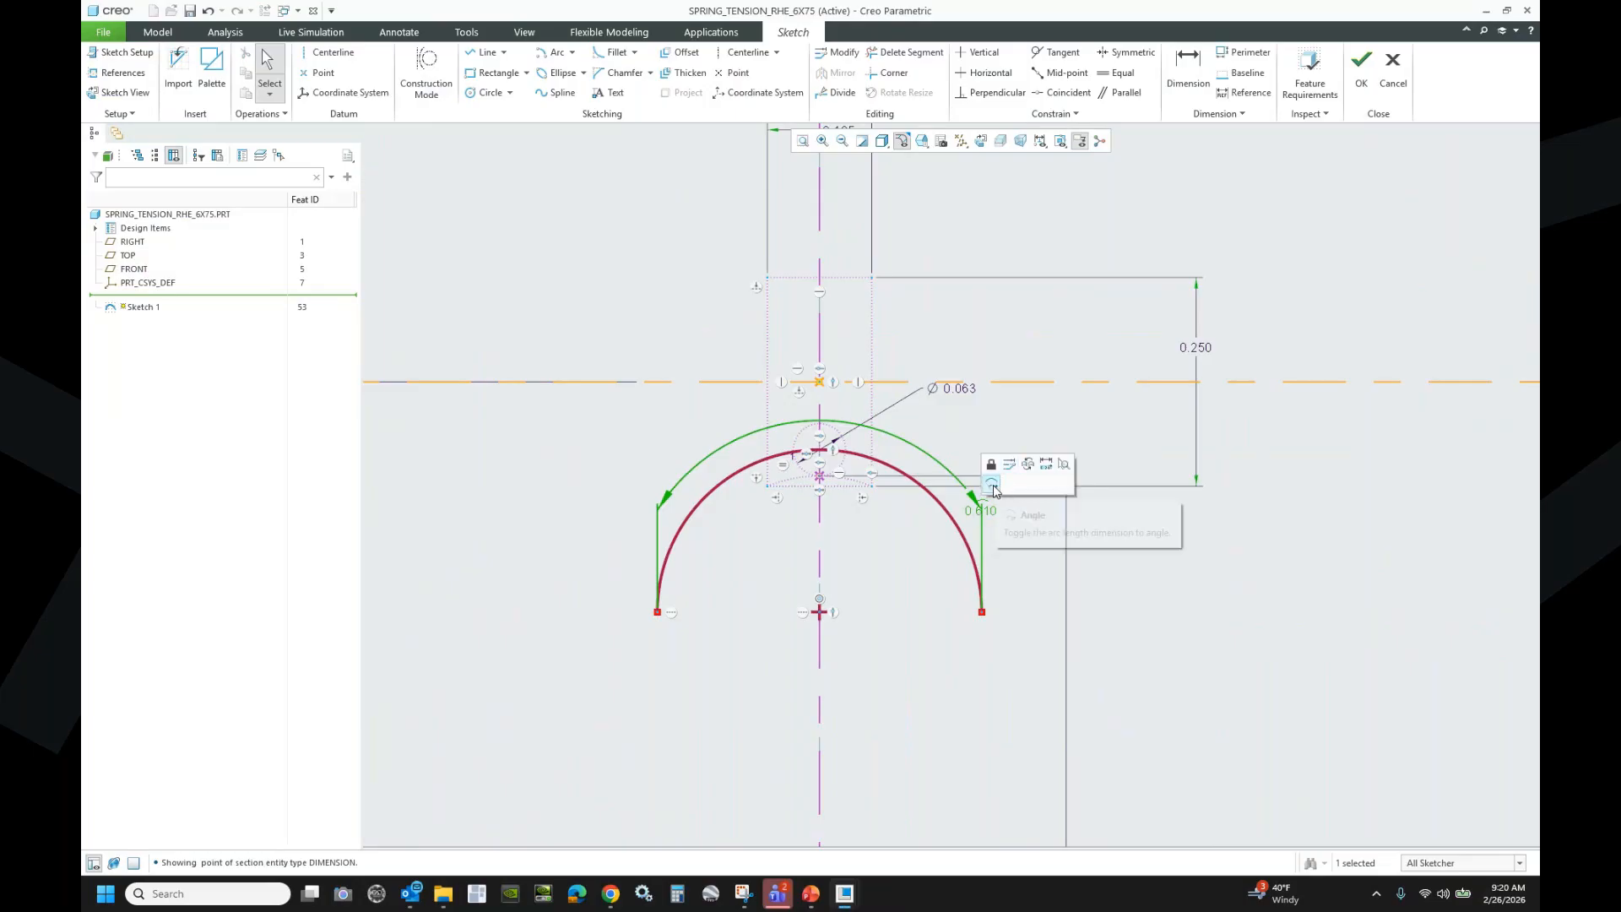
pyautogui.click(993, 484)
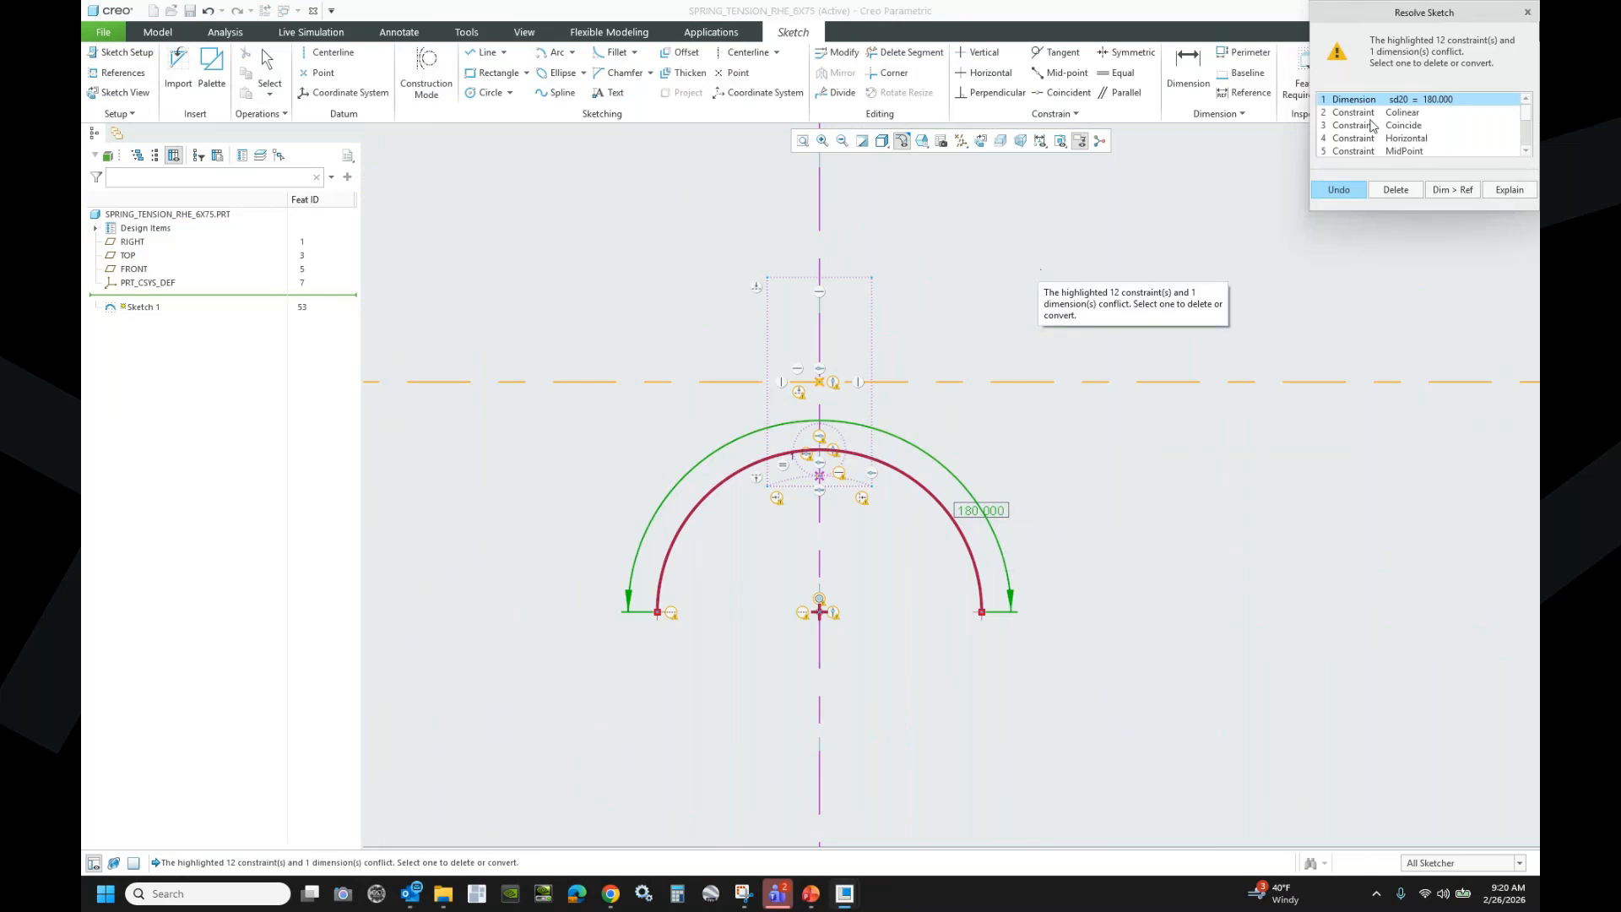
# - Review the conflicting constraints, undo the angle conversion, and delete the hook arc
pyautogui.click(1395, 138)
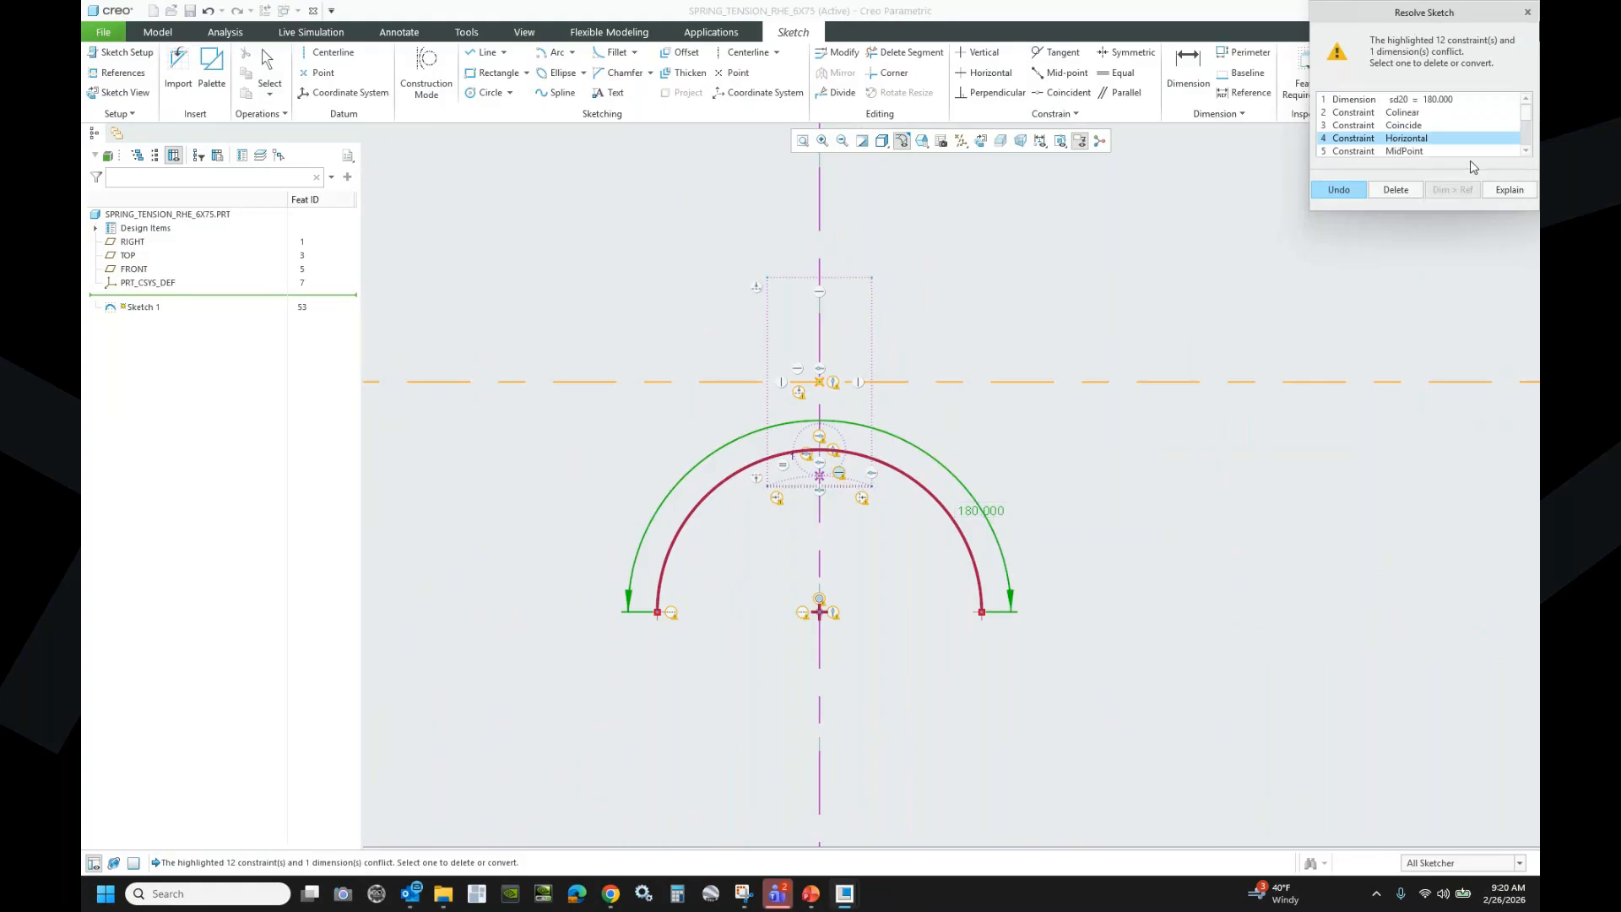
pyautogui.scroll(-3, 1525, 144)
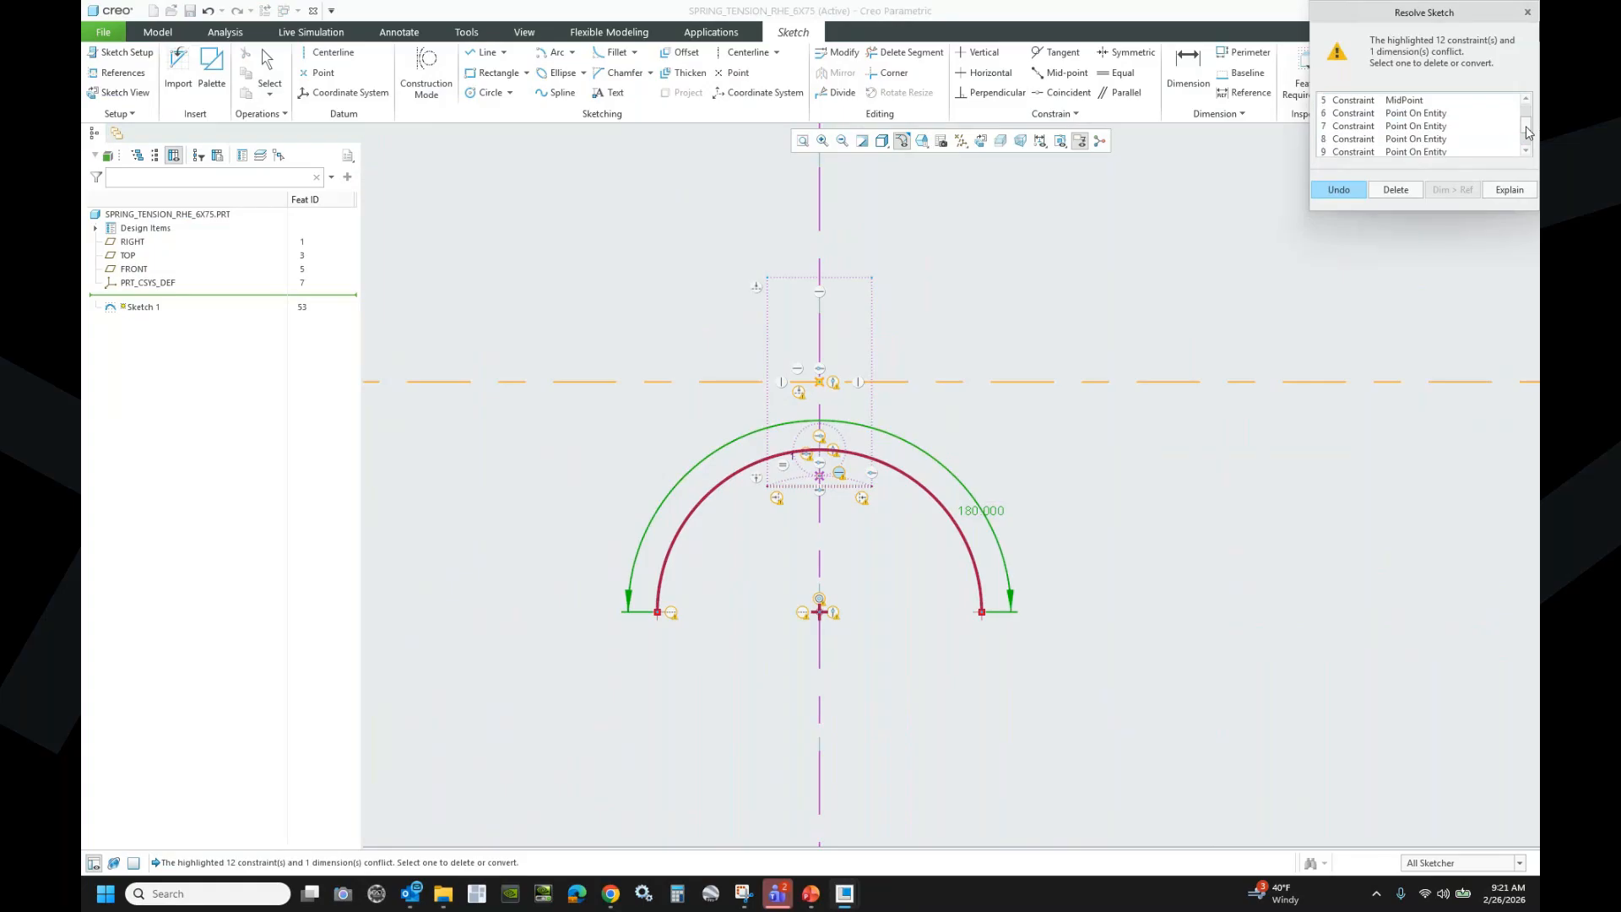
pyautogui.click(1406, 125)
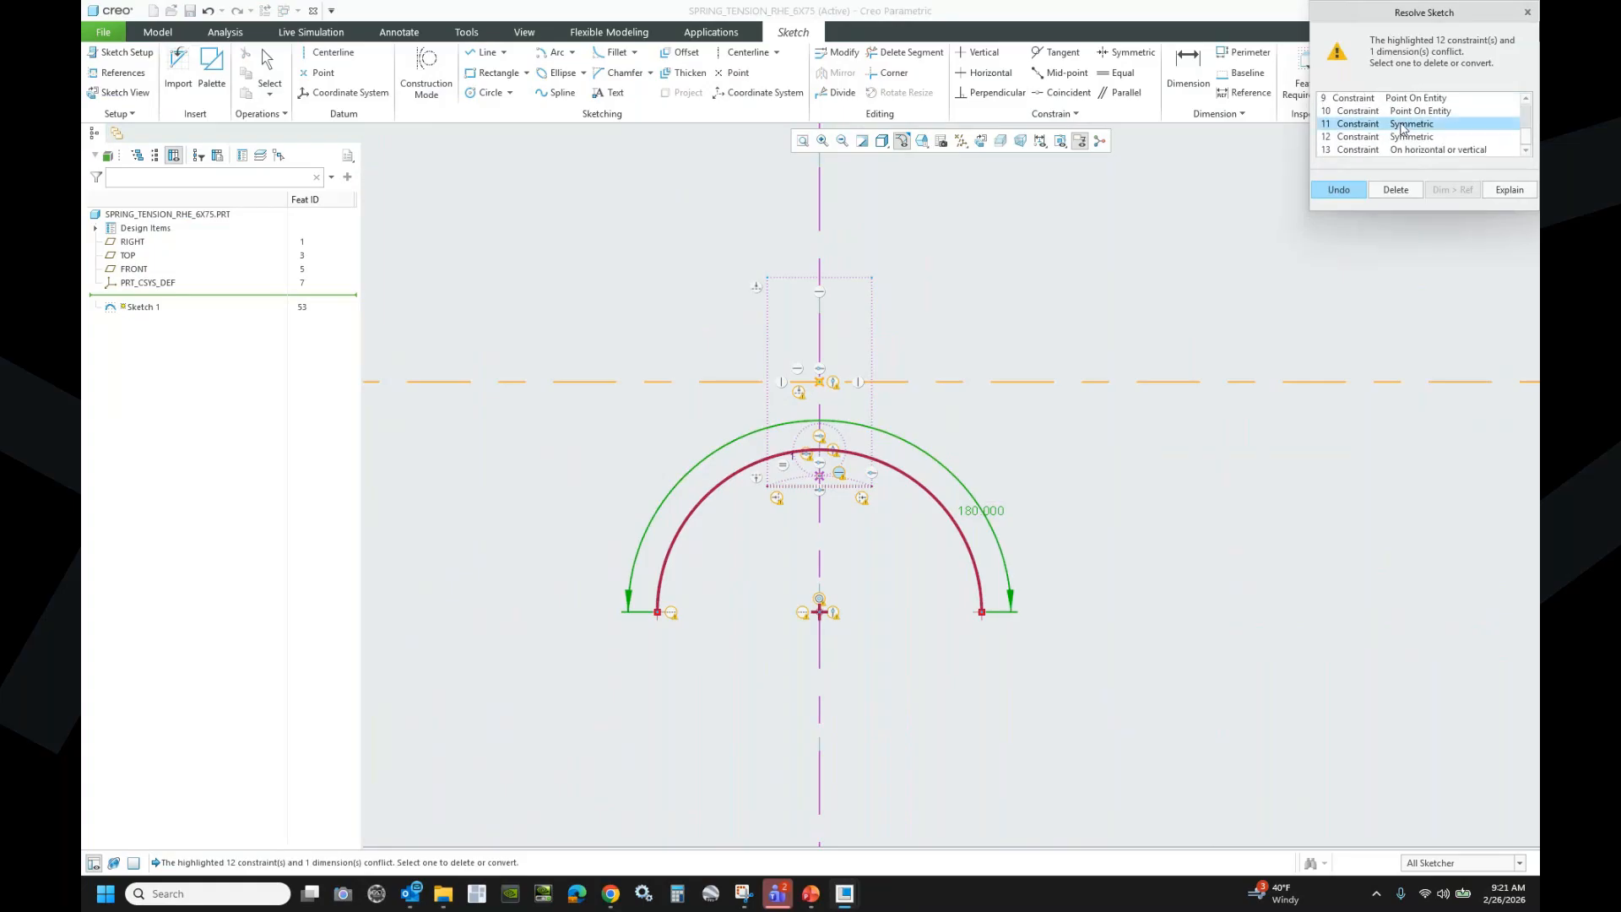
pyautogui.click(1414, 137)
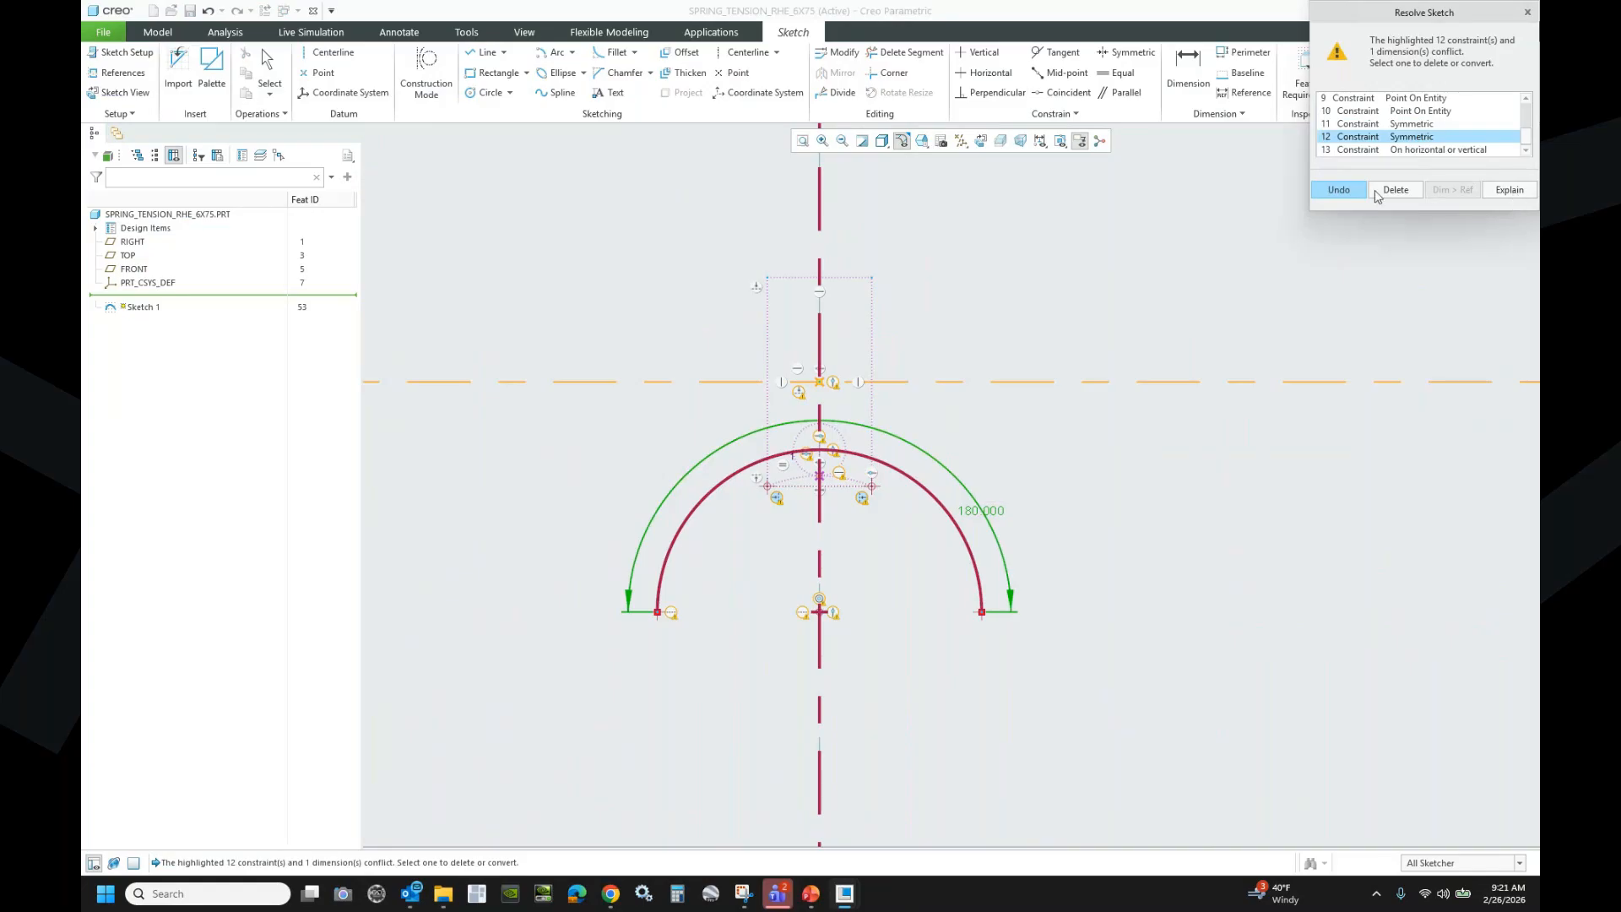
pyautogui.click(1341, 190)
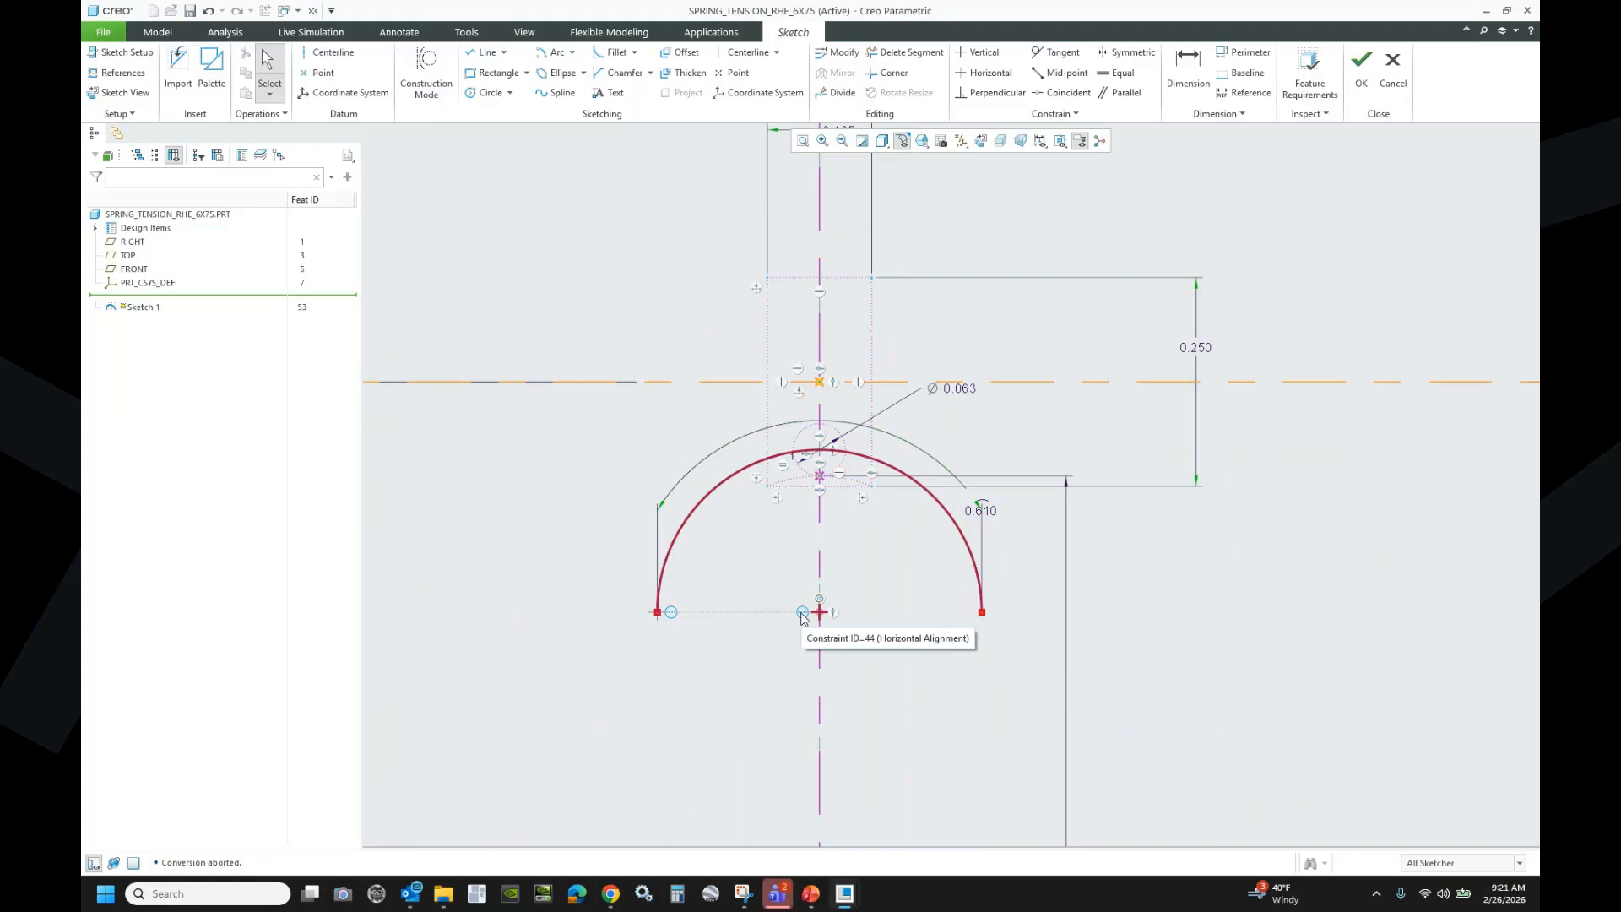
pyautogui.click(719, 484)
pyautogui.press('Delete')
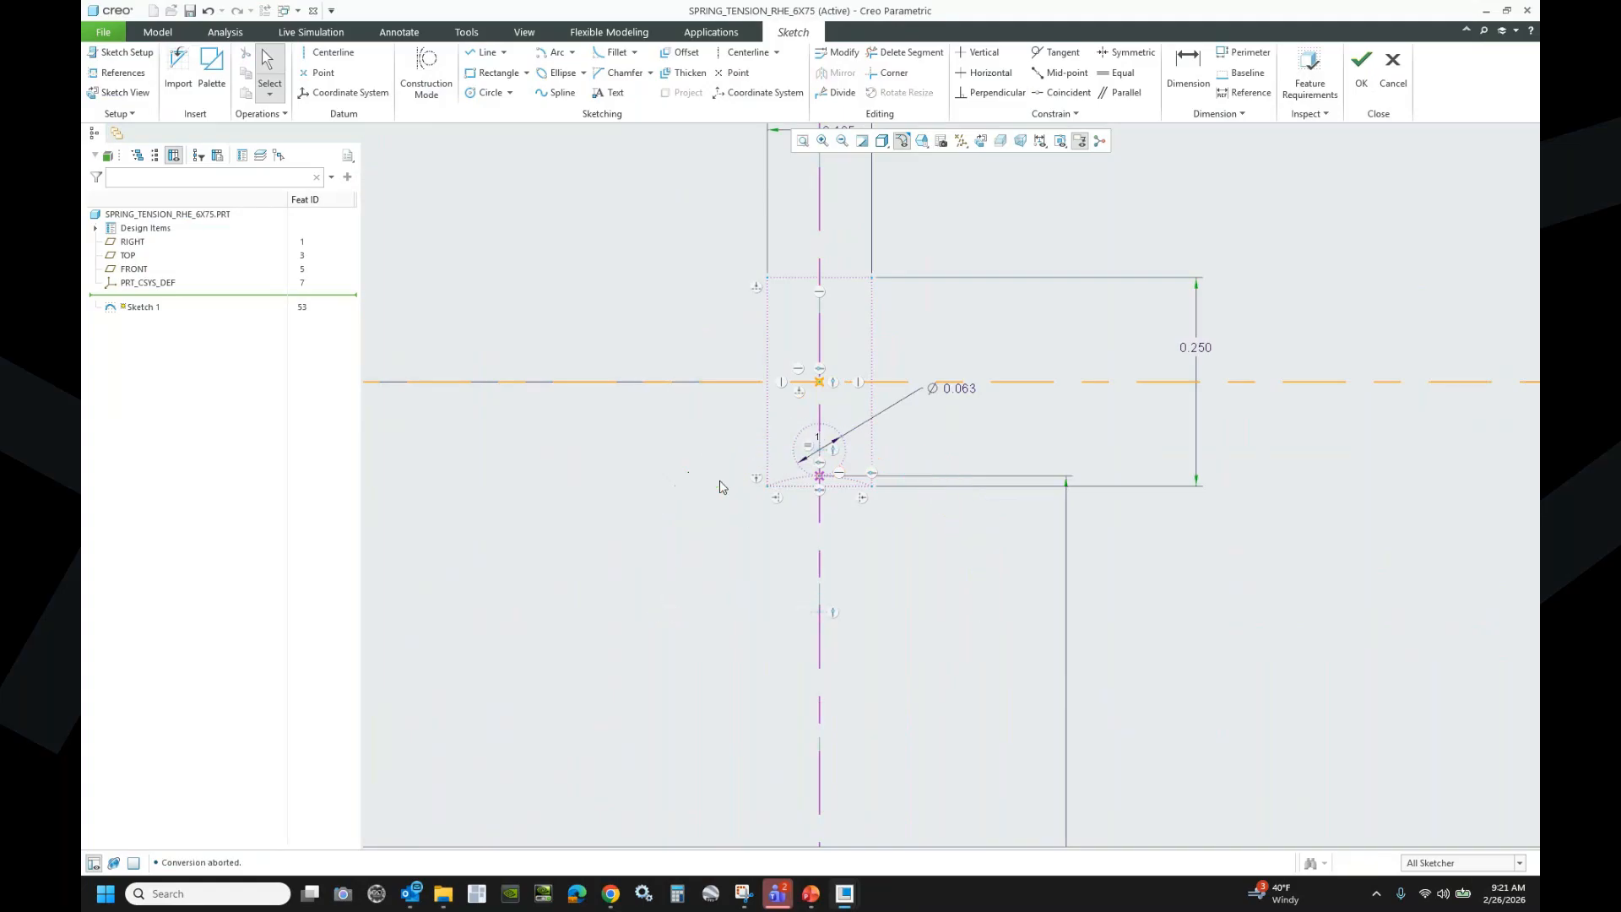
# - Draw a new hook arc centred on the centreline and give it a 0.398 arc-length dimension
pyautogui.click(553, 52)
pyautogui.click(819, 611)
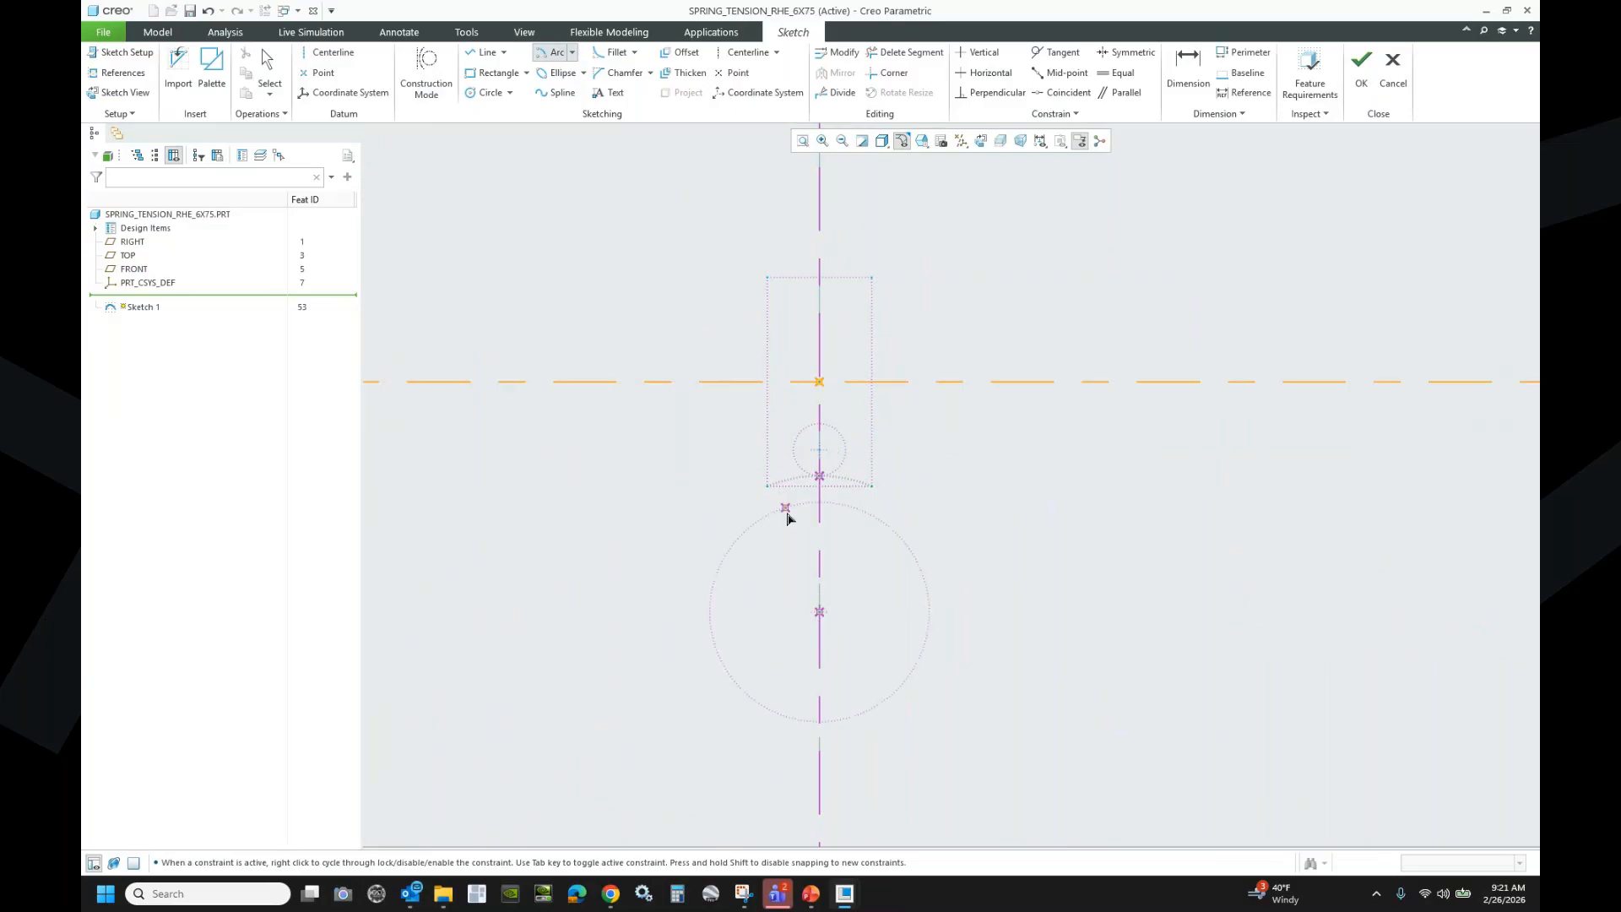
pyautogui.click(667, 557)
pyautogui.click(939, 501)
pyautogui.middleClick(1056, 493)
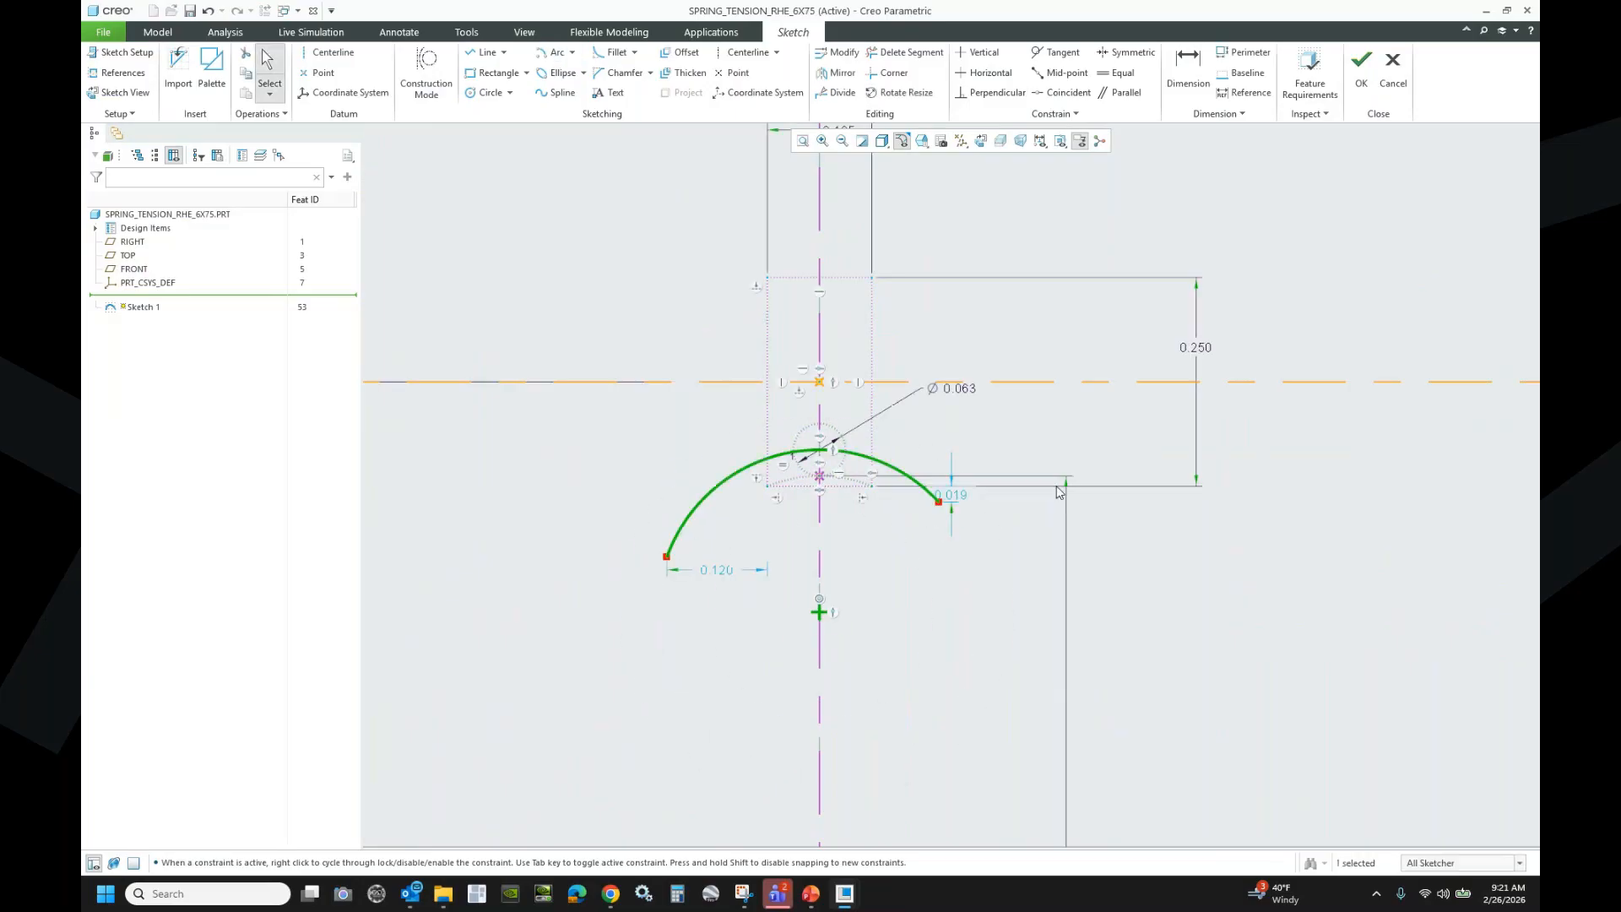
pyautogui.click(1188, 67)
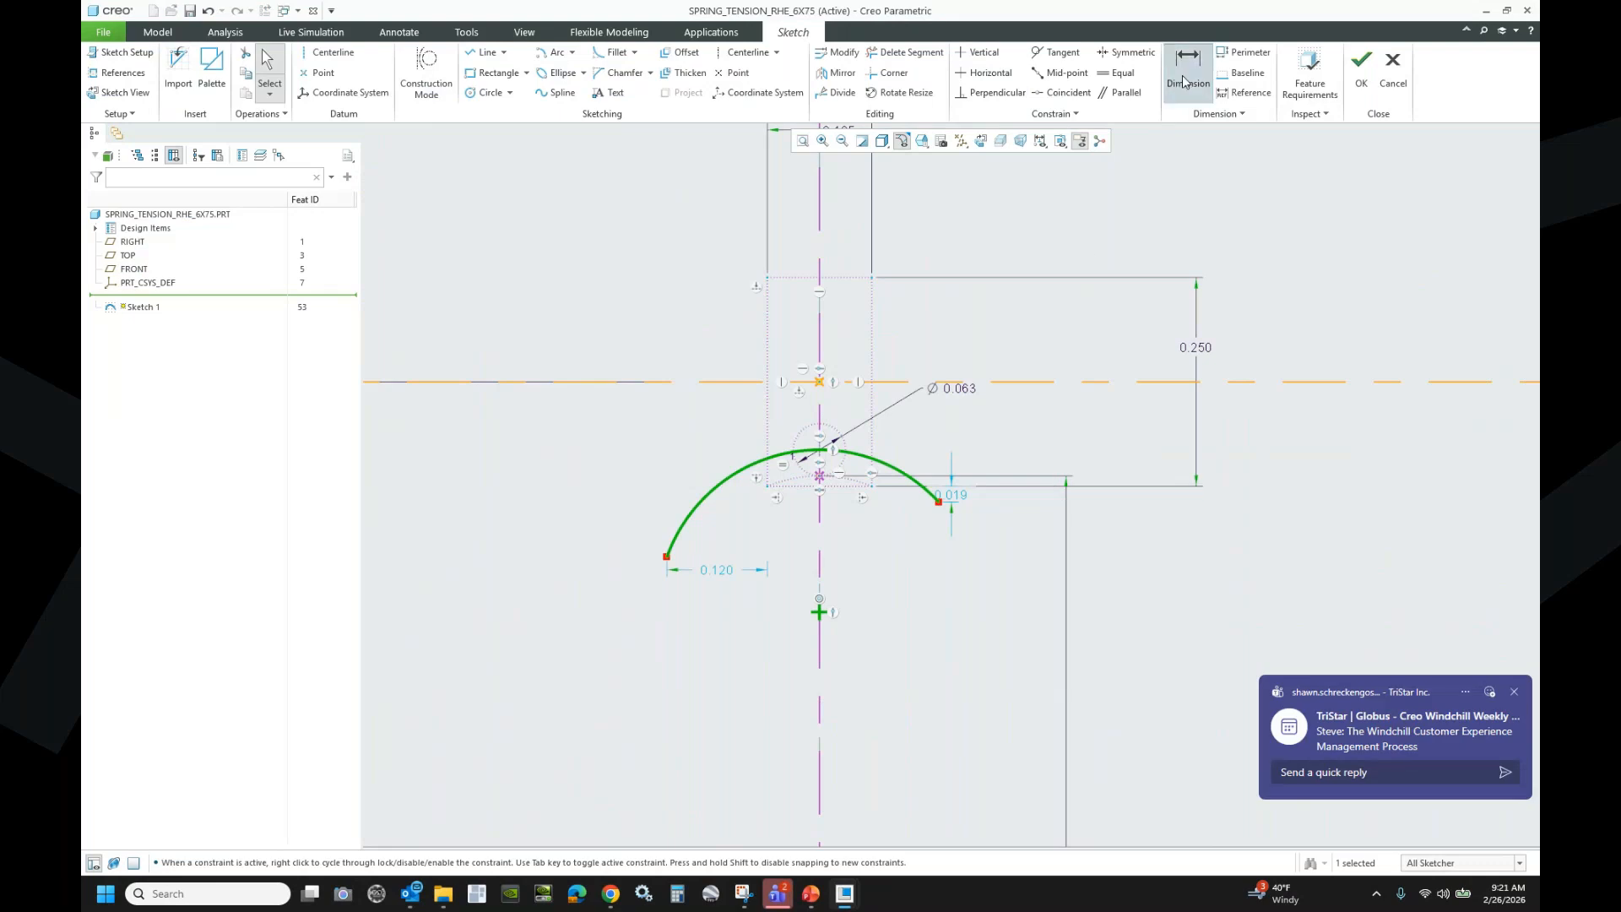
pyautogui.click(1513, 692)
pyautogui.click(890, 469)
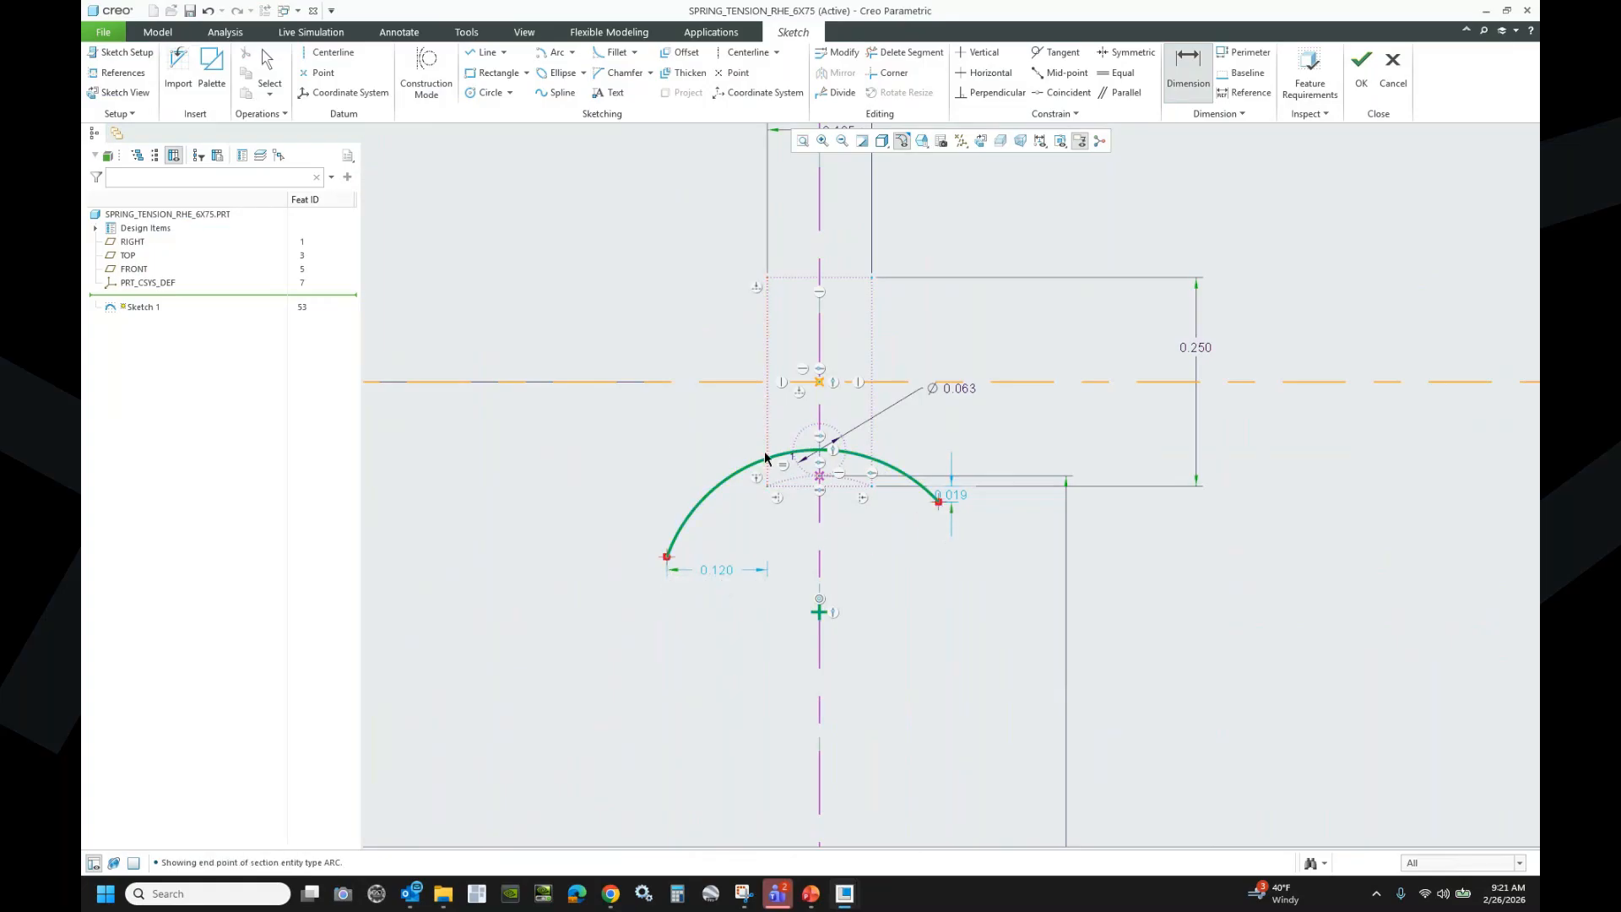
pyautogui.middleClick(723, 438)
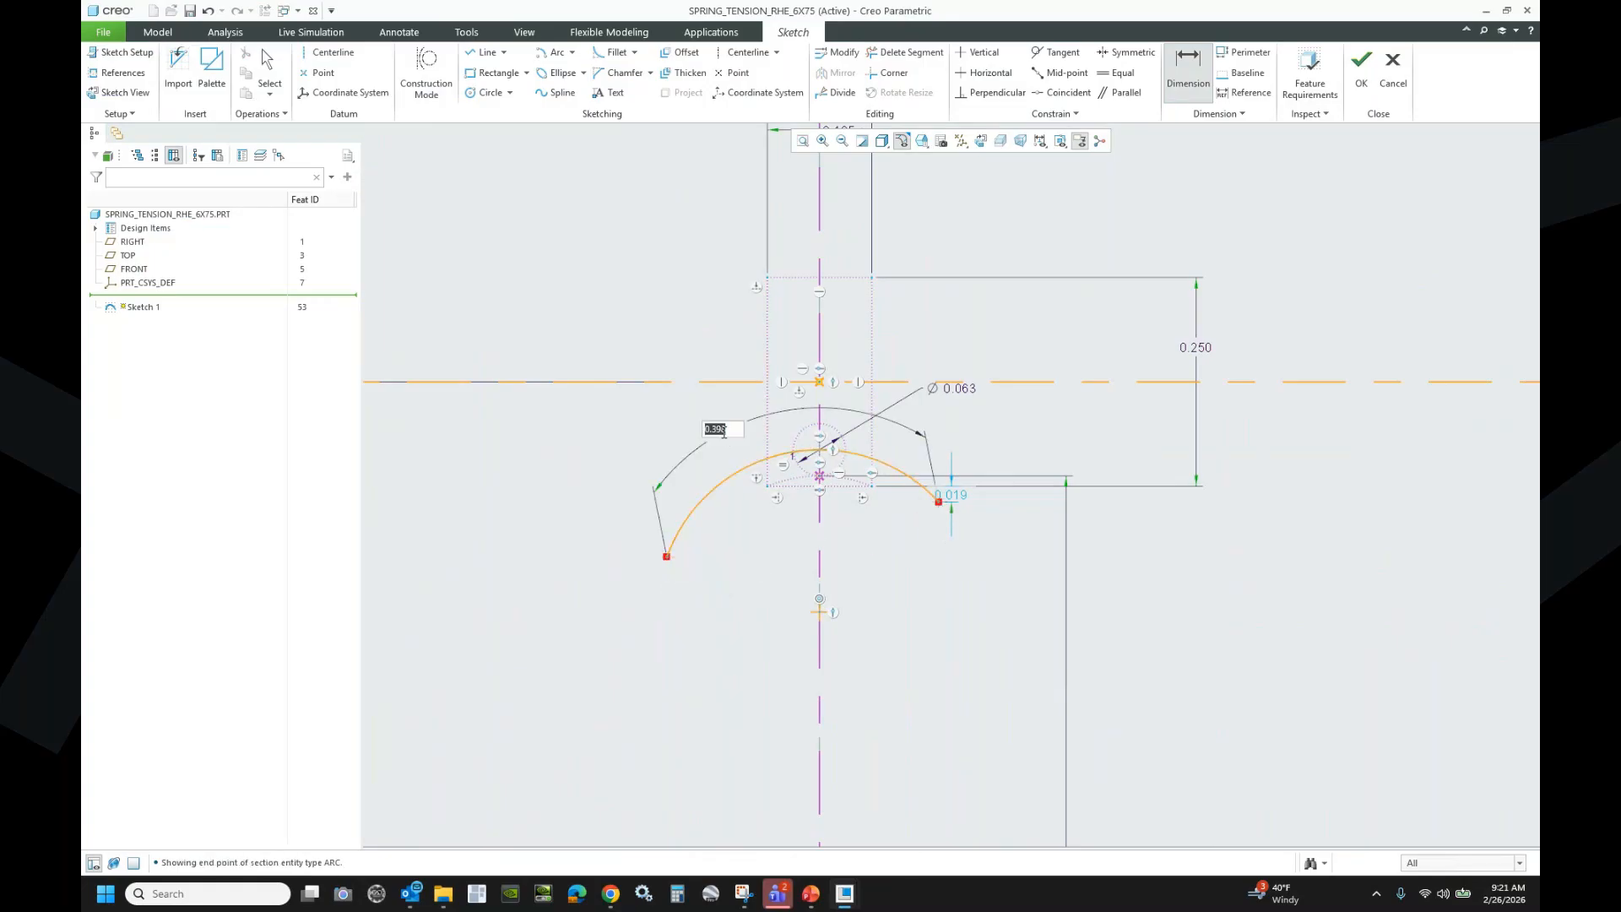
# - Level the arc's left end with its centre and set the arc angle to 195°
pyautogui.click(983, 72)
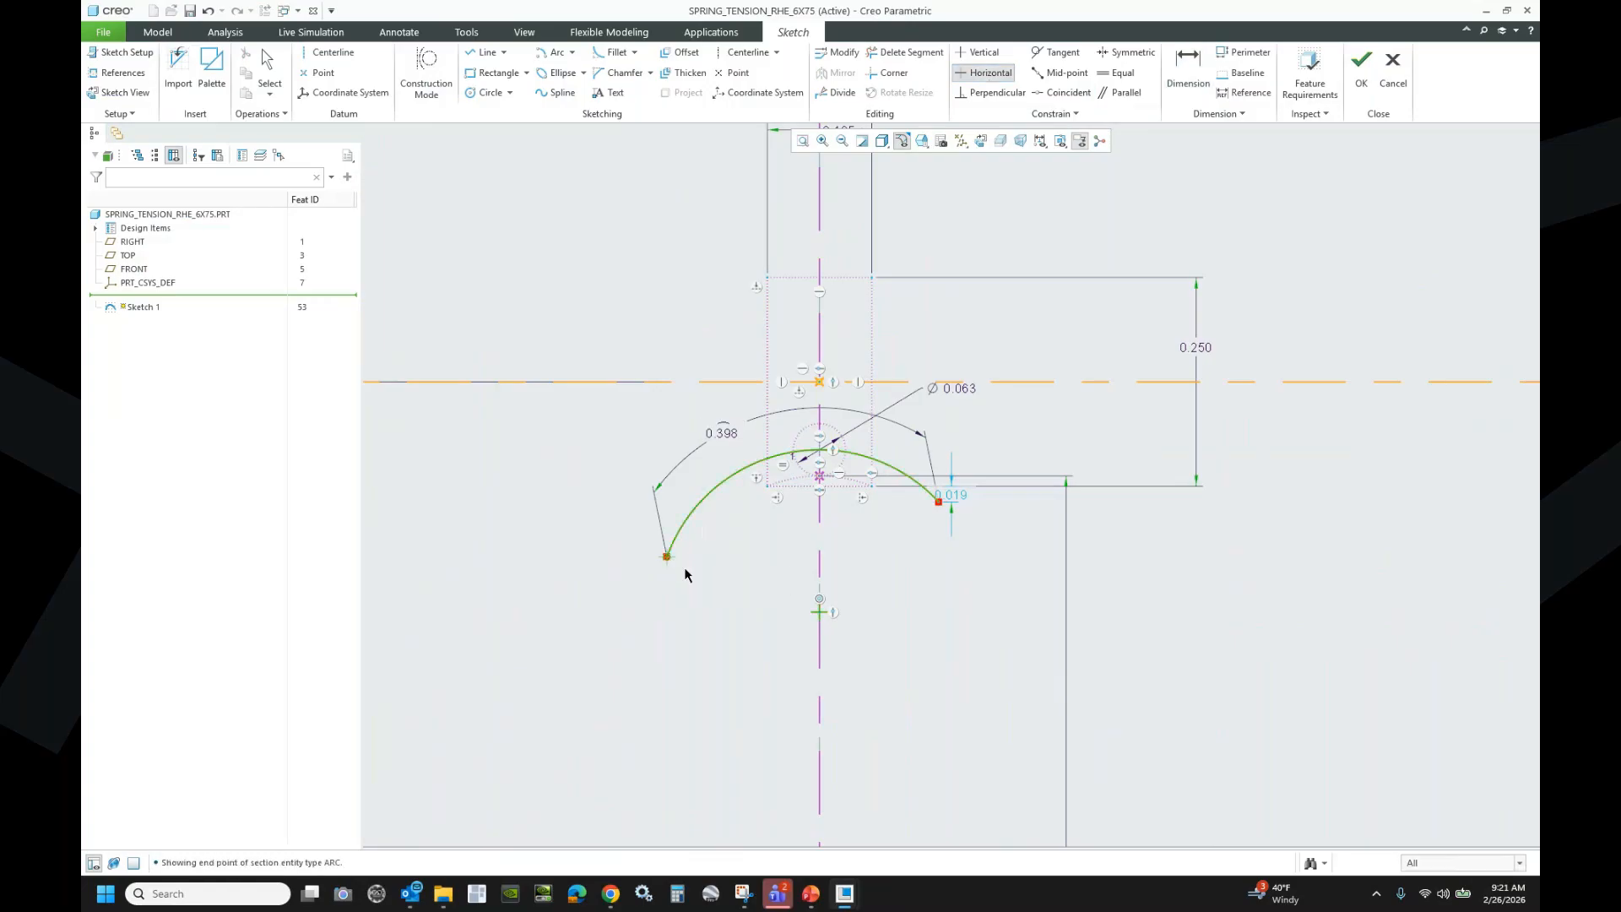
pyautogui.click(818, 611)
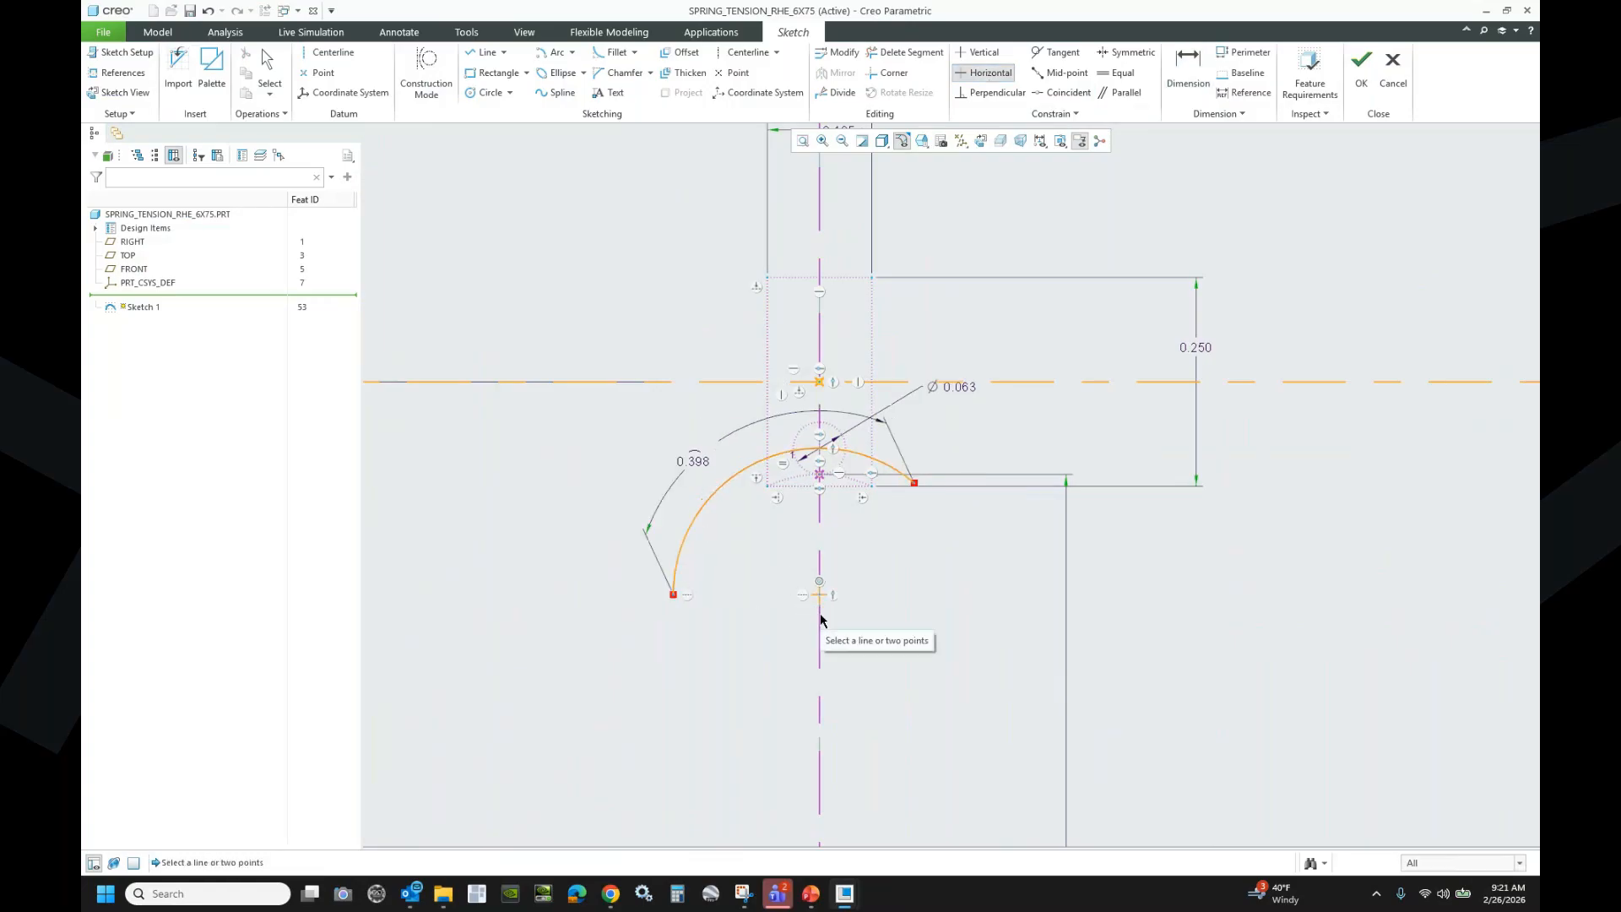
pyautogui.middleClick(697, 464)
pyautogui.click(699, 462)
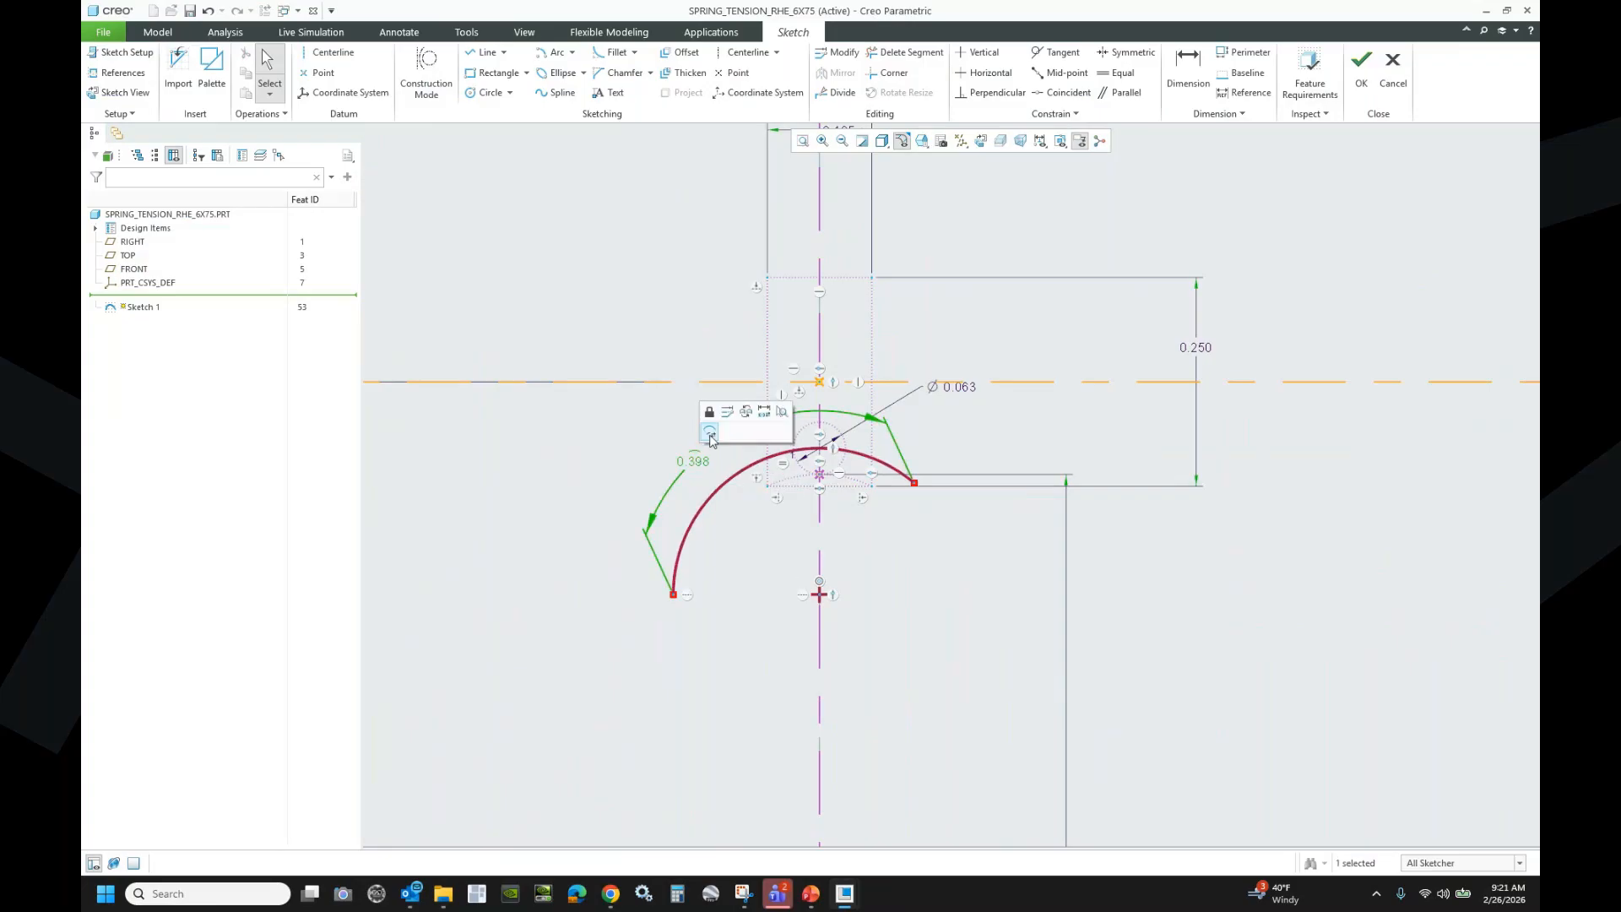
pyautogui.click(710, 435)
pyautogui.doubleClick(689, 464)
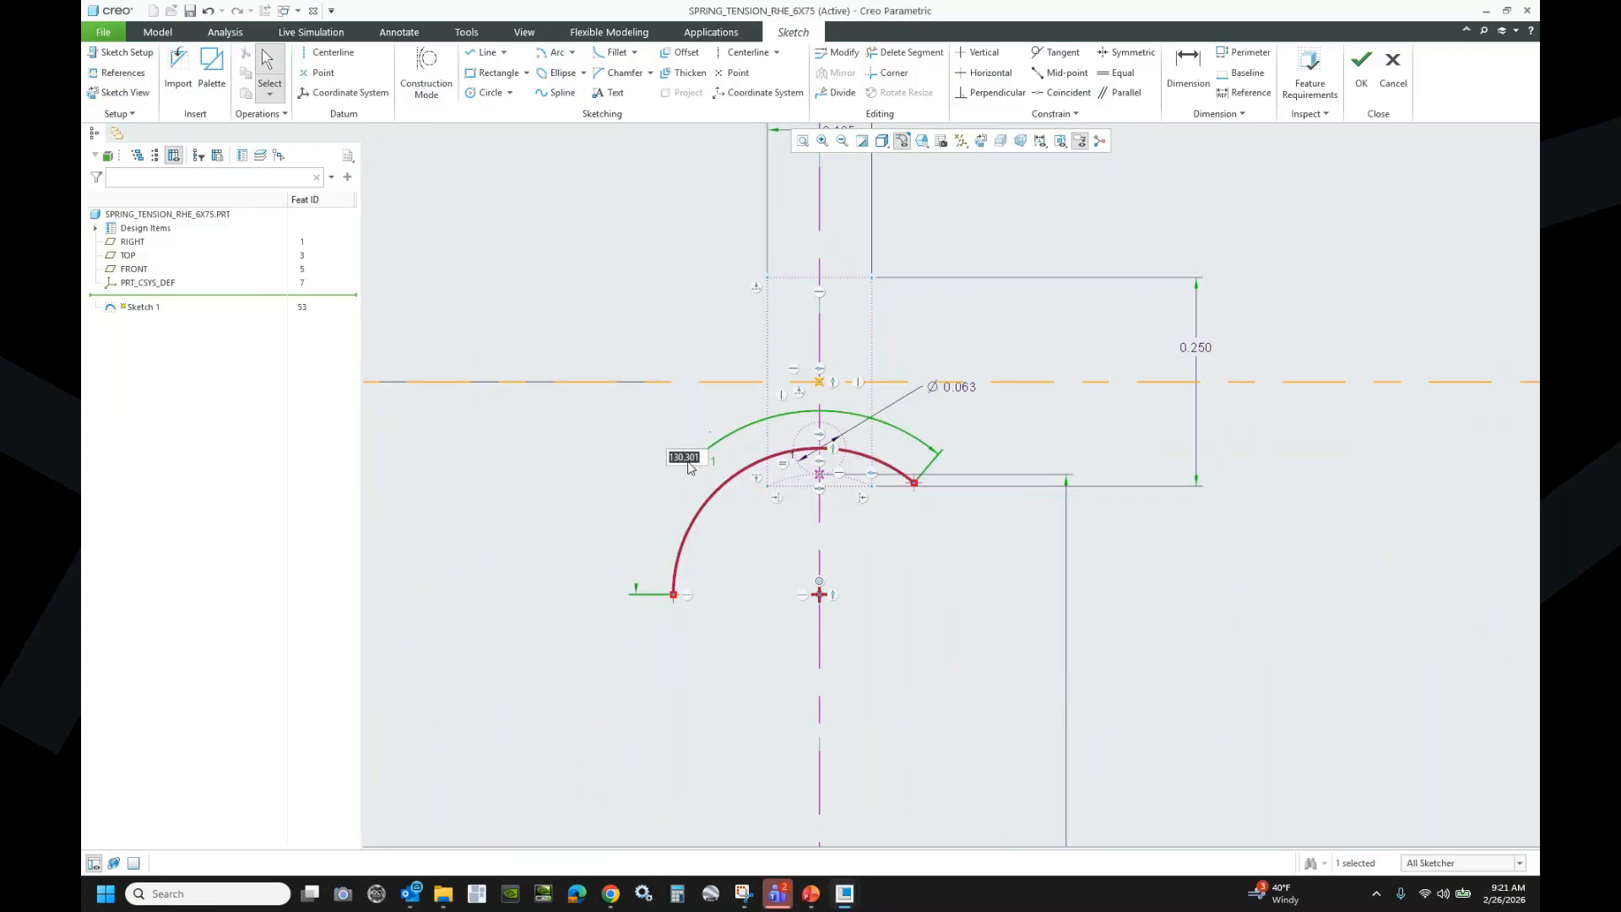
pyautogui.write('195')
pyautogui.press('Return')
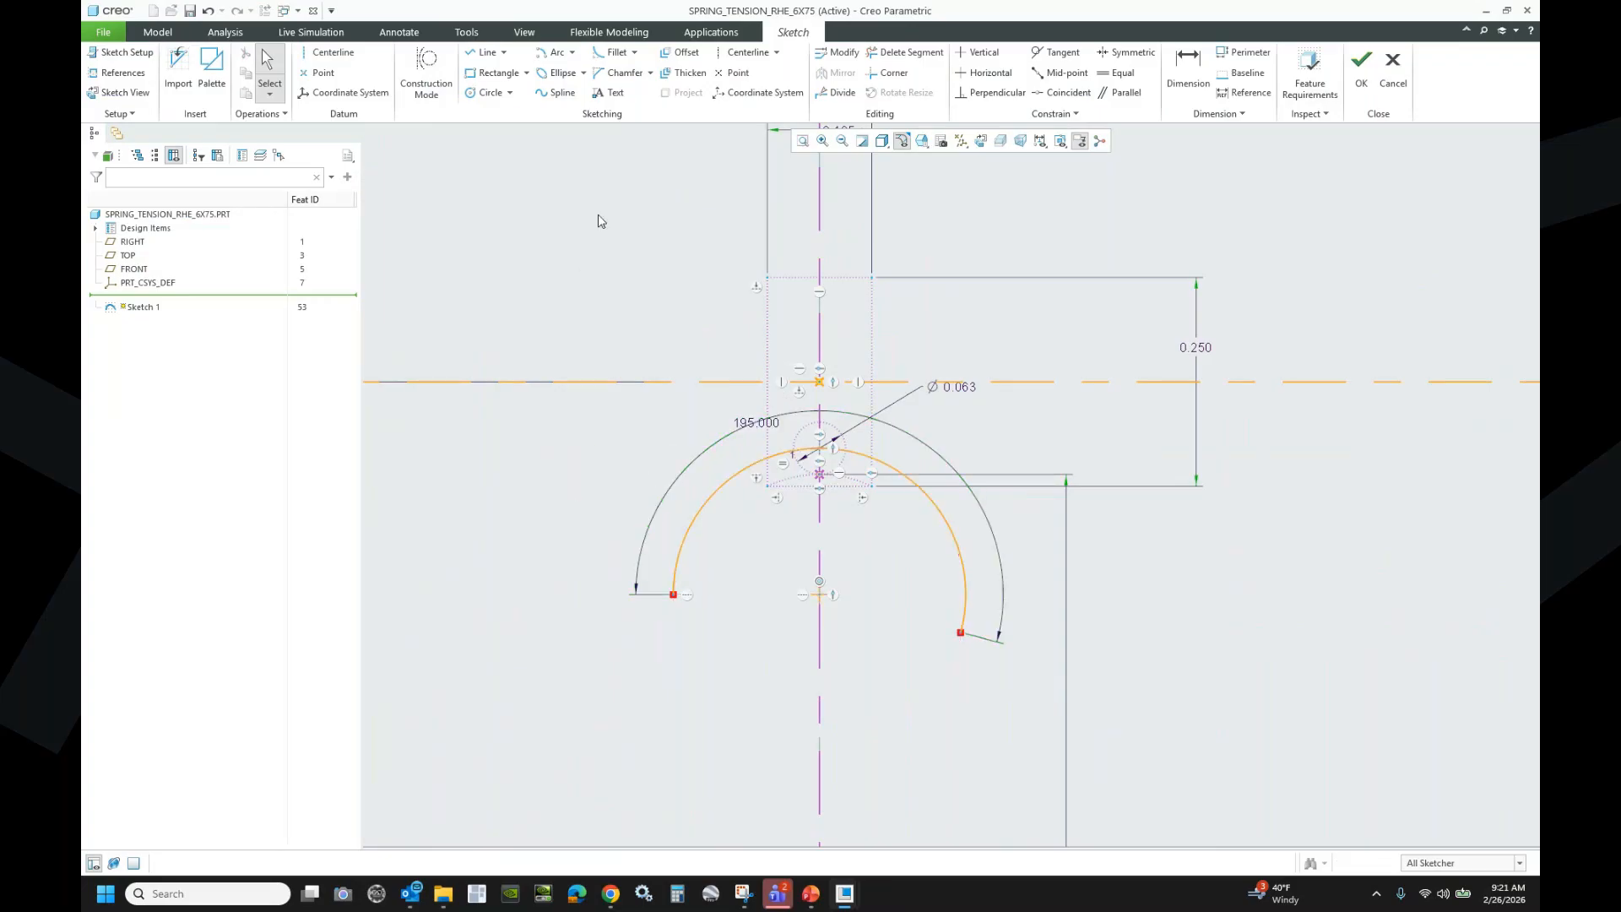
# - Draw a straight leg down from the arc's left end and dimension it 0.875
pyautogui.click(673, 594)
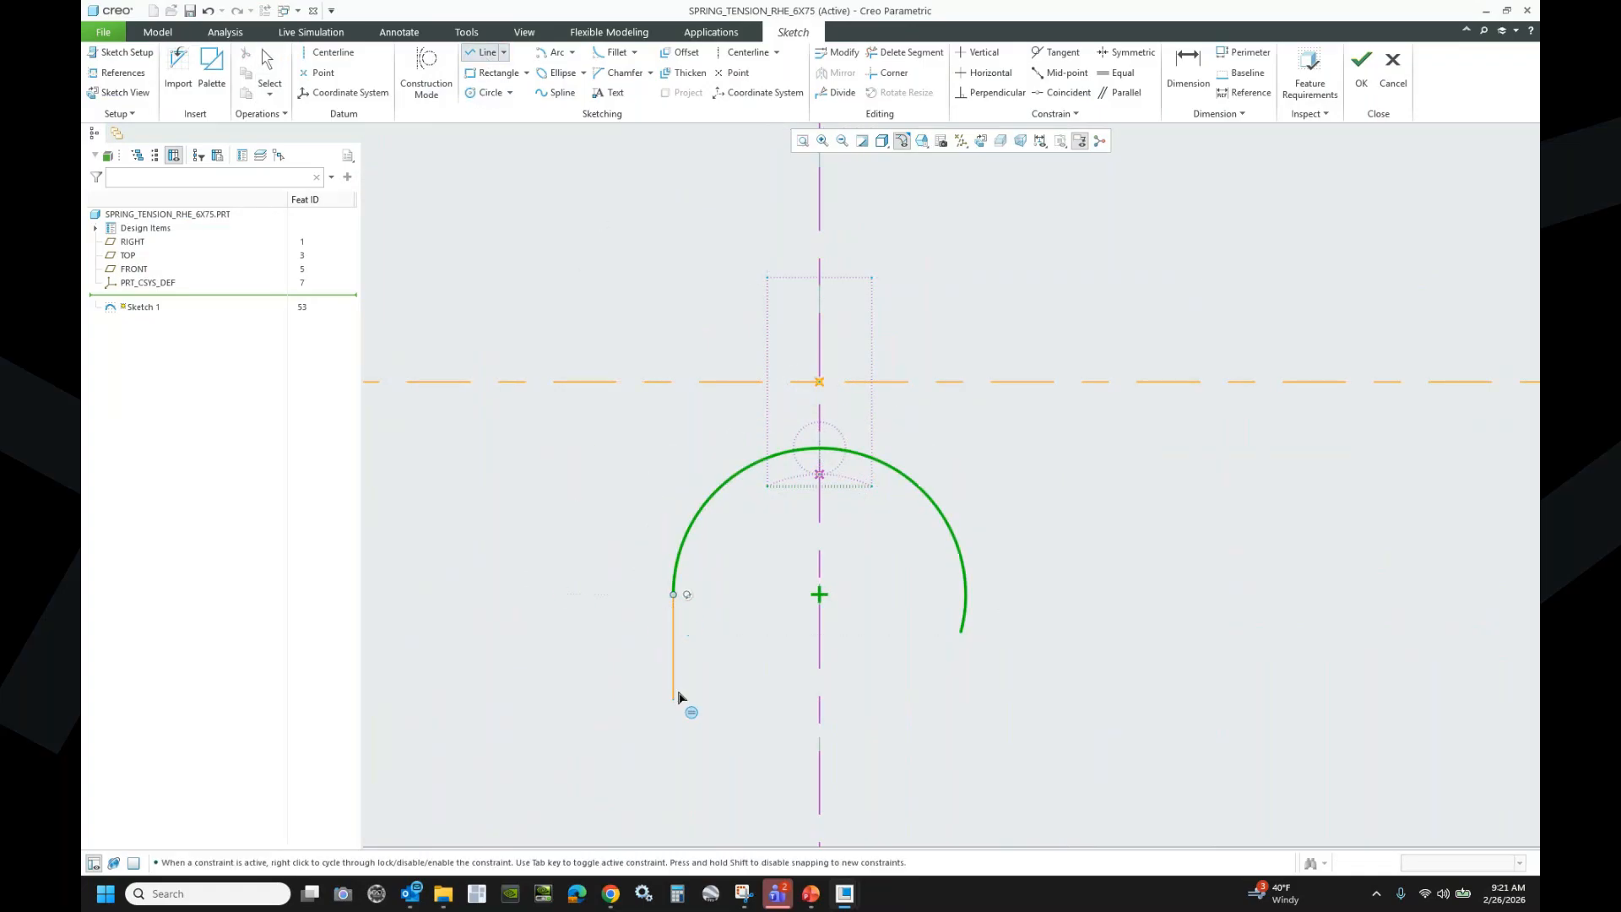
pyautogui.click(673, 791)
pyautogui.middleClick(548, 633)
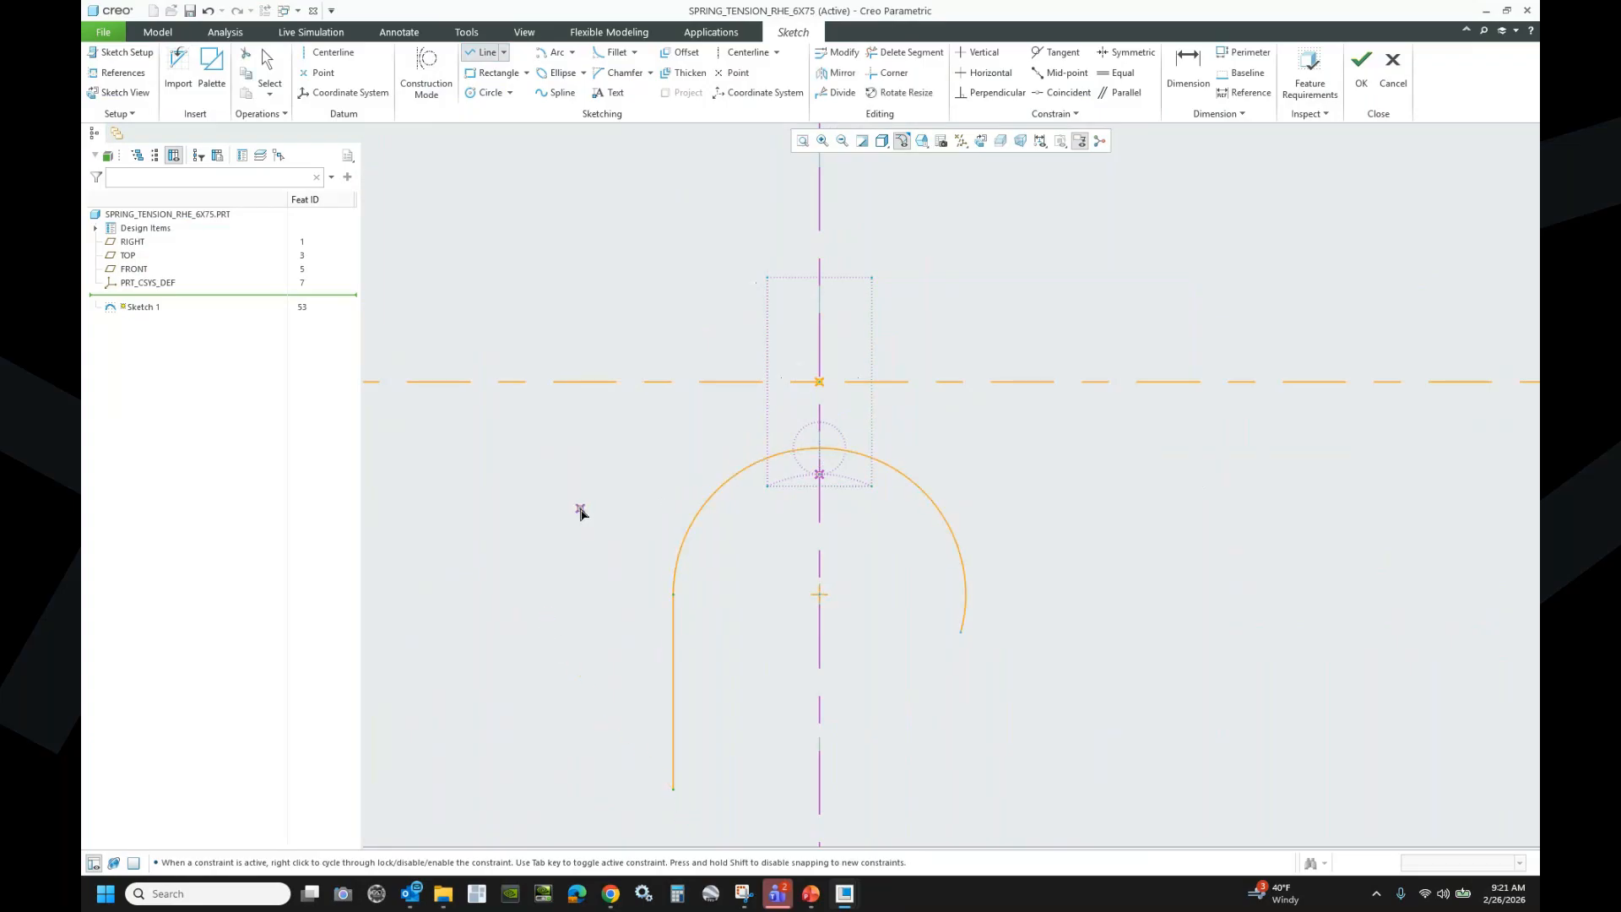
pyautogui.middleClick(580, 516)
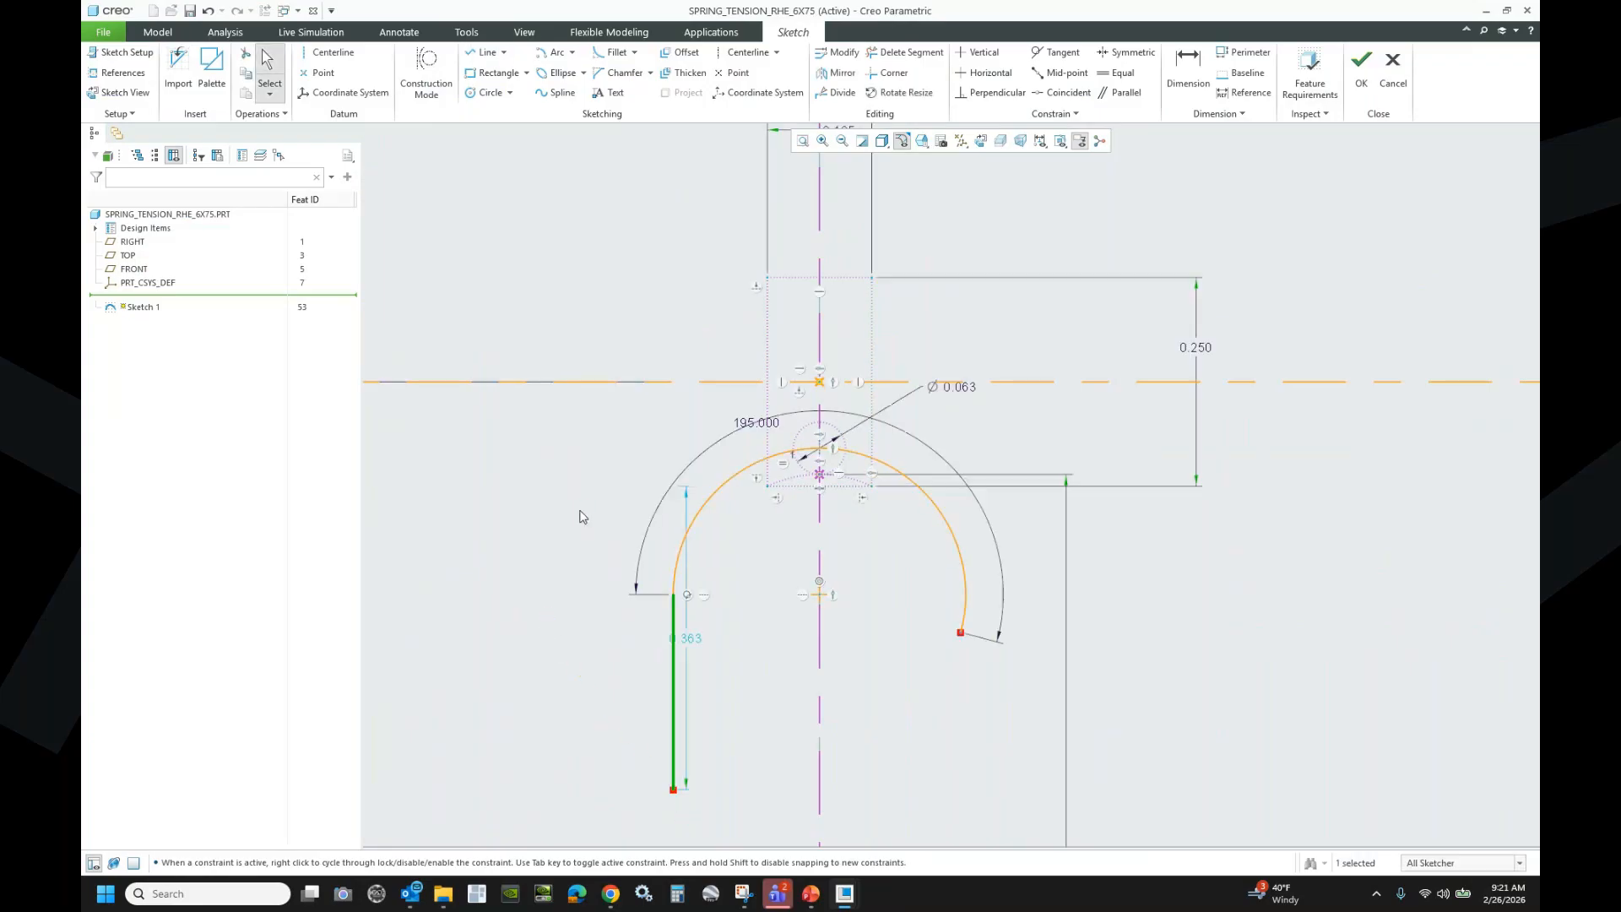
pyautogui.click(1188, 66)
pyautogui.click(673, 784)
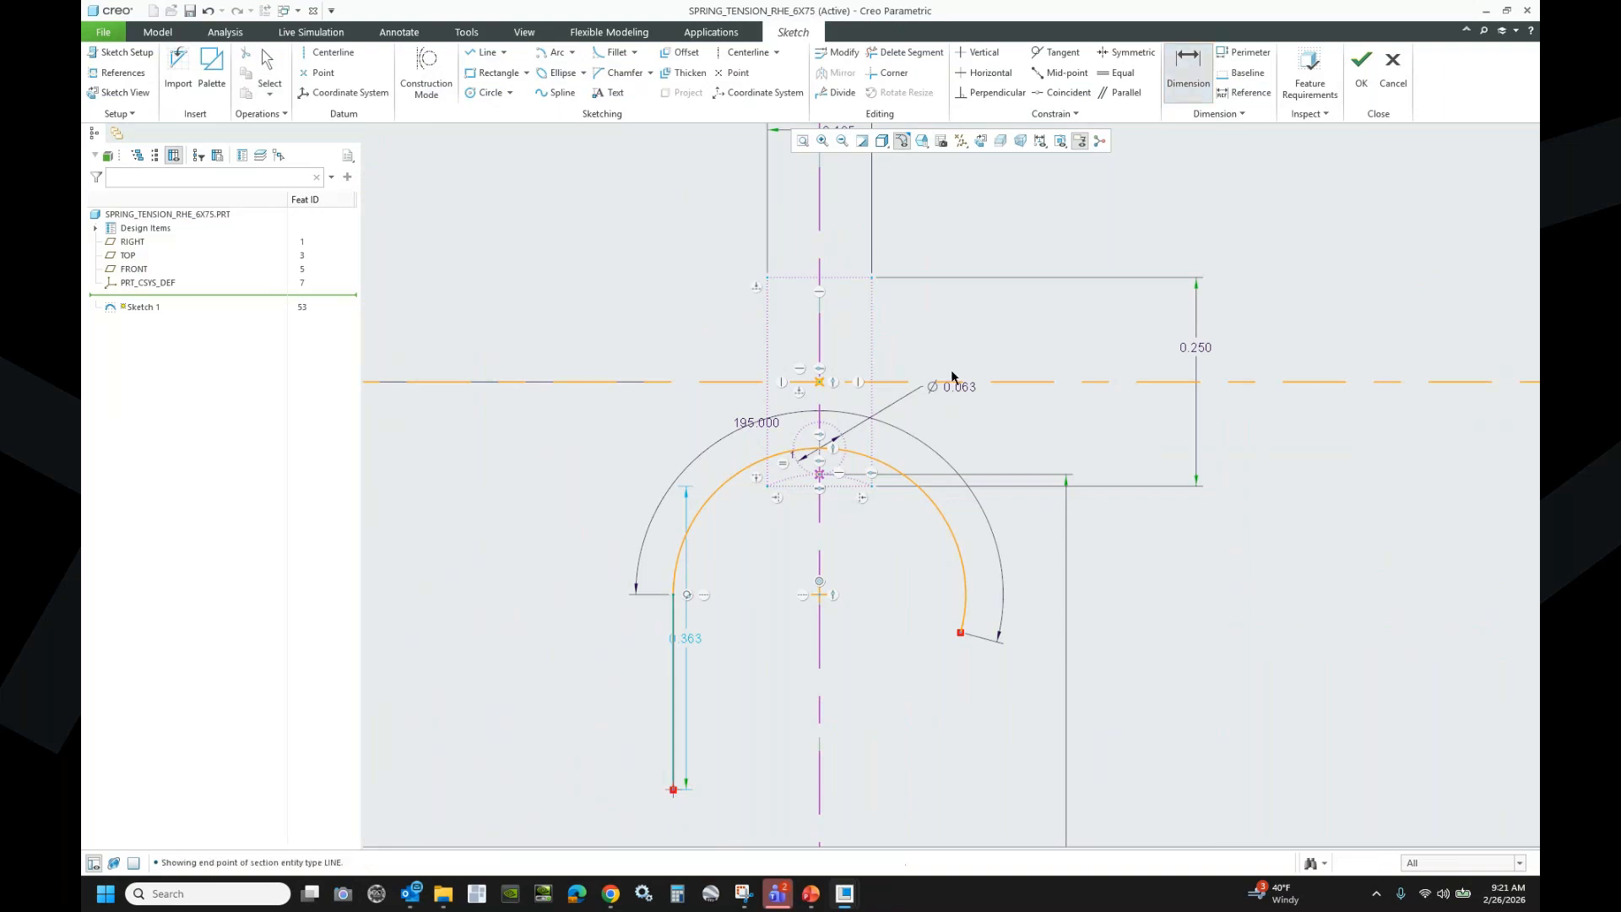
pyautogui.click(819, 476)
pyautogui.middleClick(572, 626)
pyautogui.write('.875')
pyautogui.press('Return')
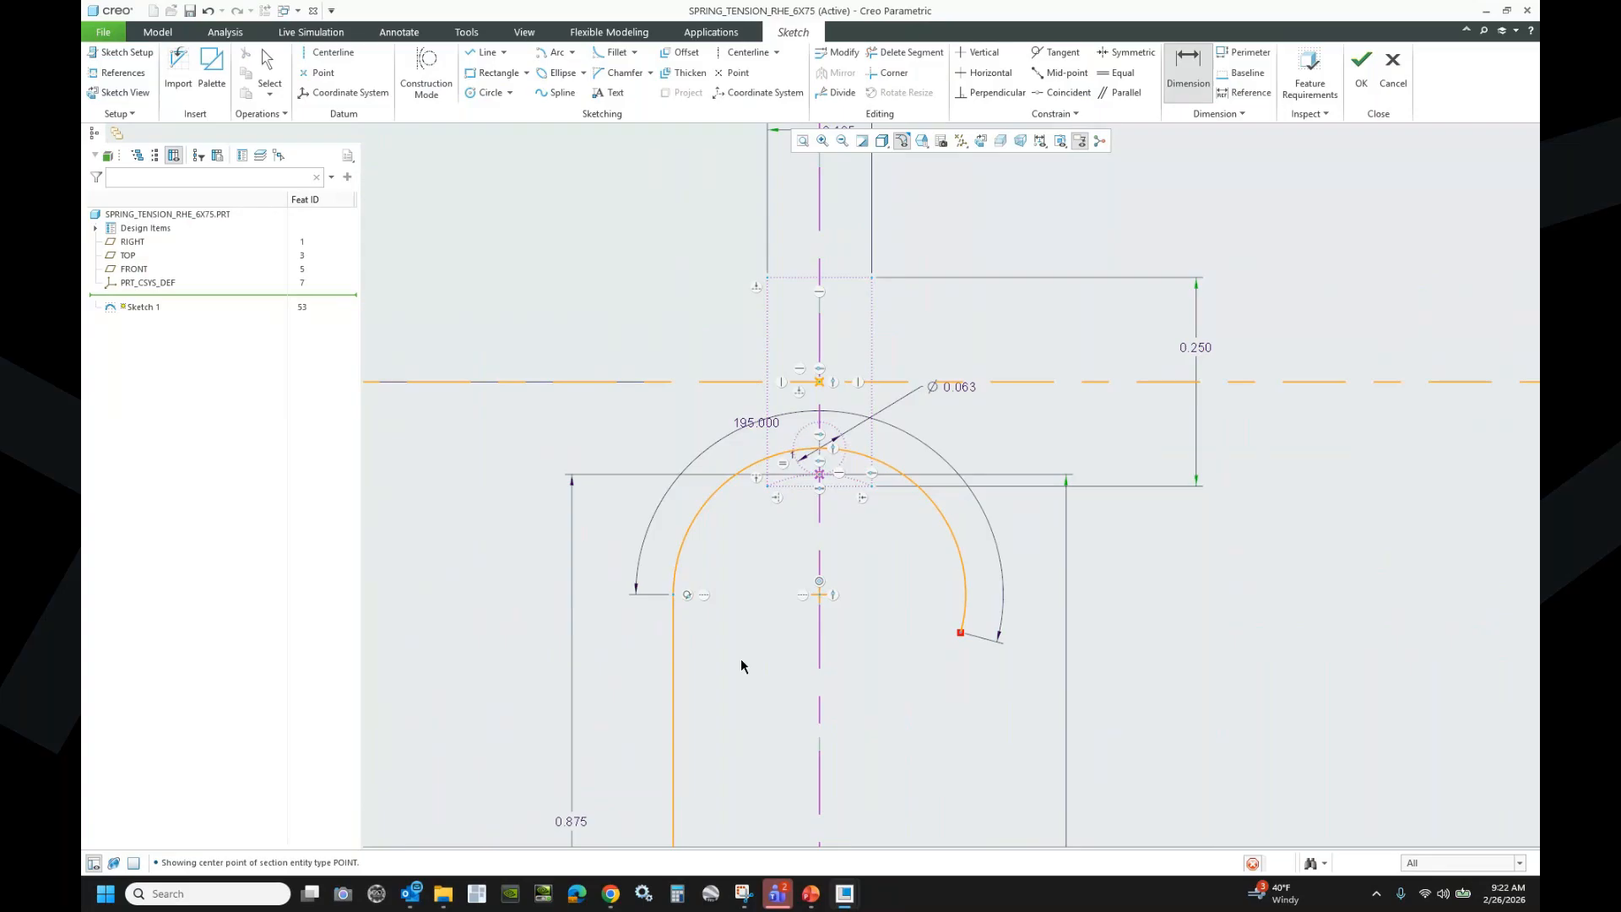
pyautogui.scroll(-3, 694, 356)
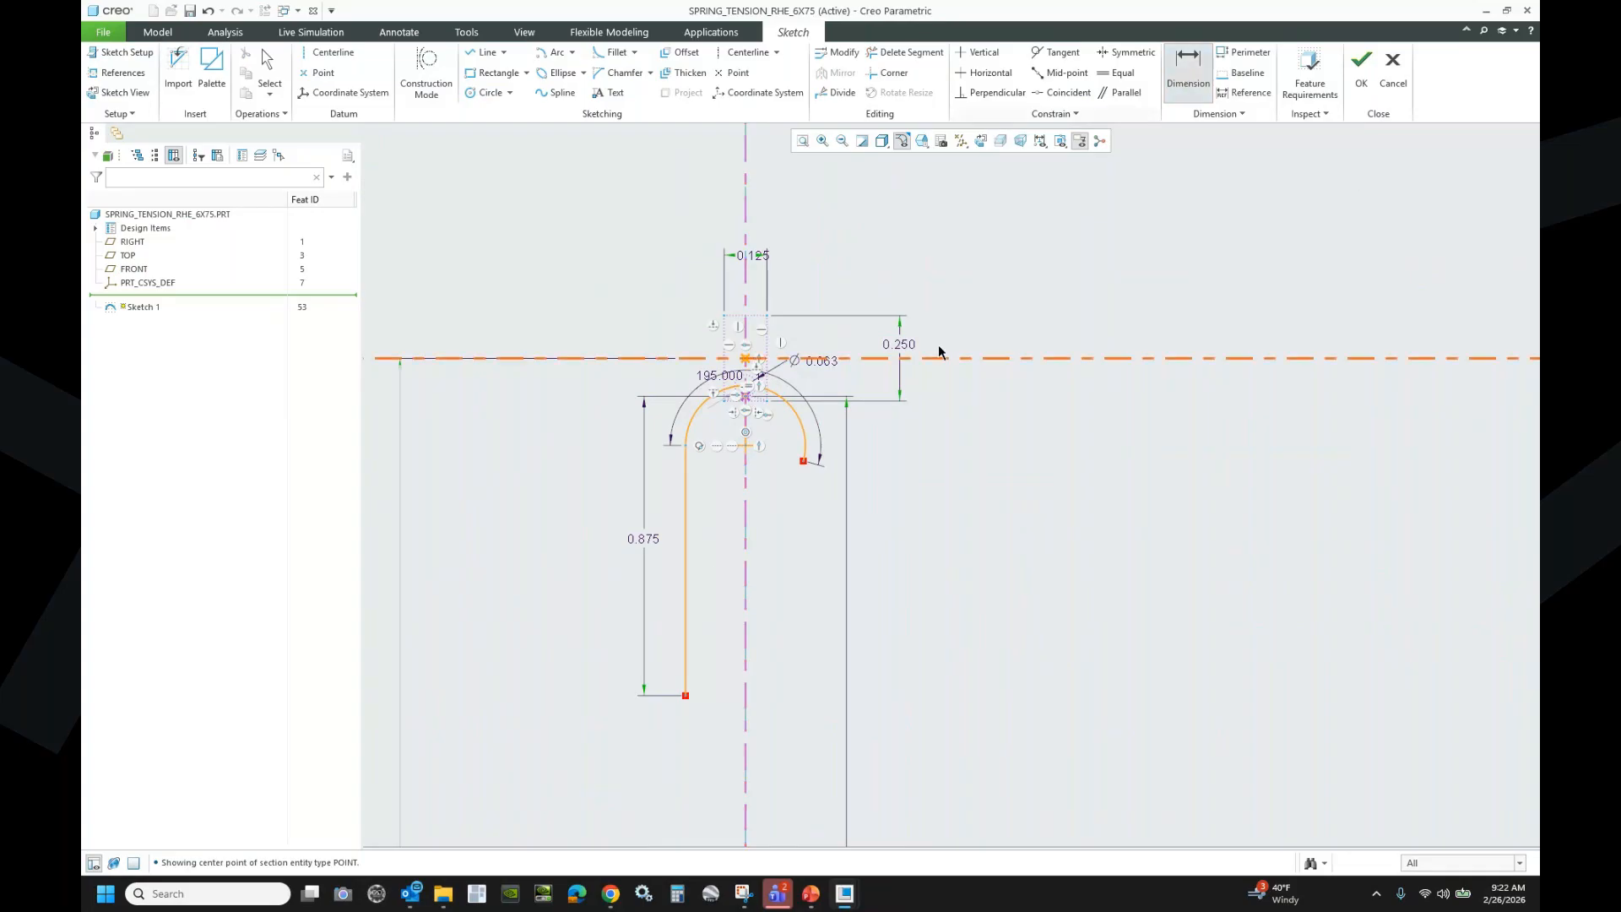
# - Dimension the hook arc's diameter at 0.350
pyautogui.doubleClick(801, 421)
pyautogui.middleClick(896, 270)
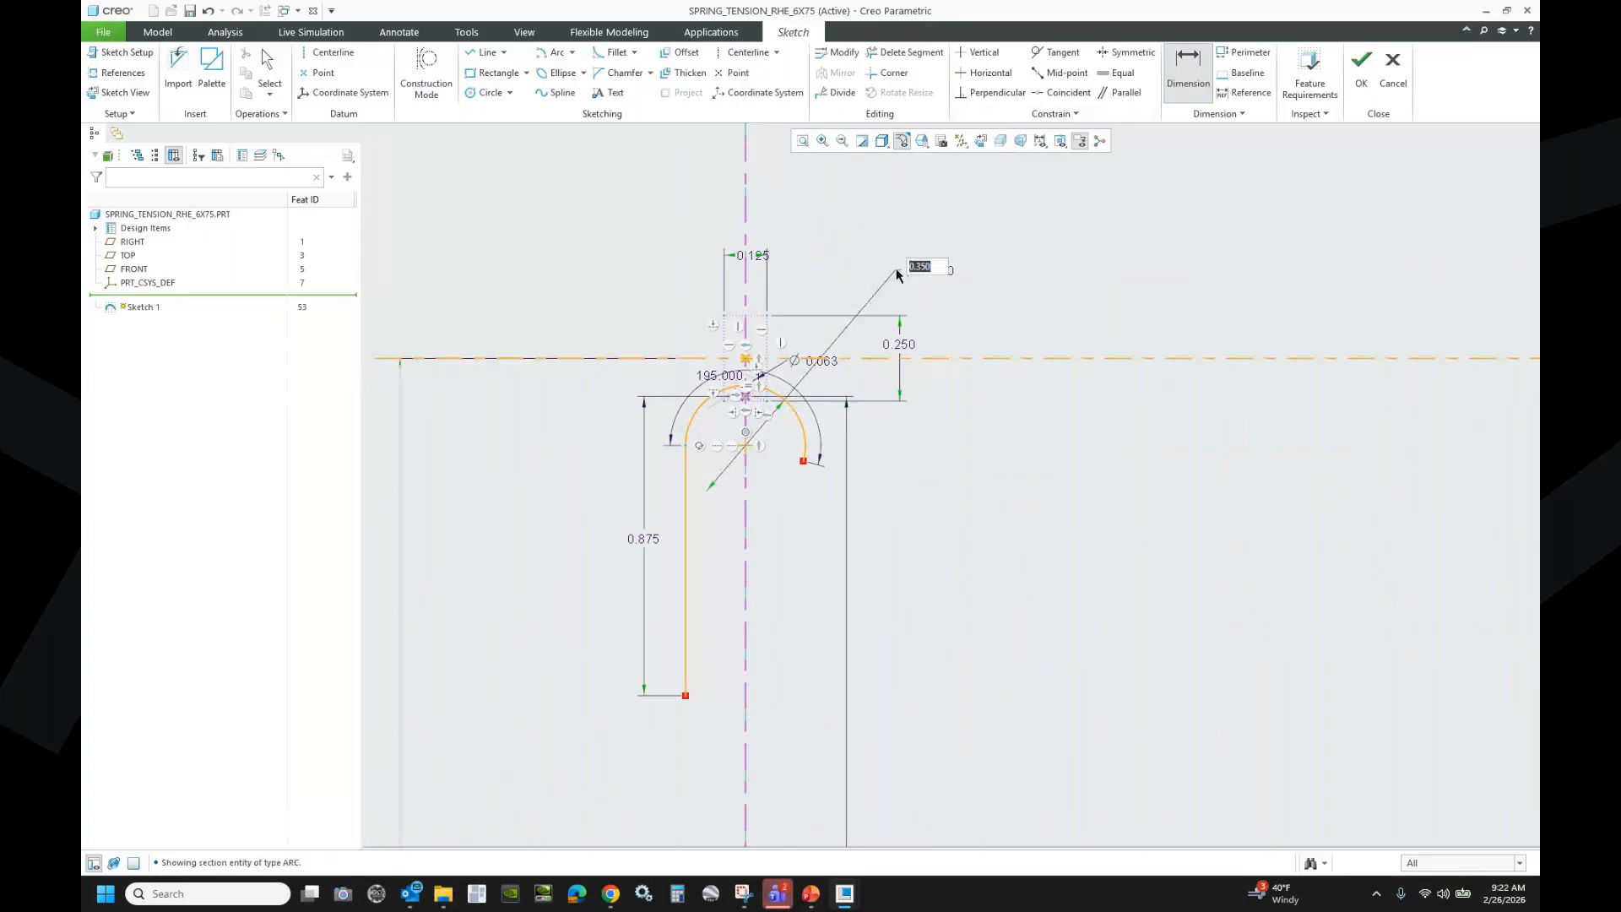
pyautogui.press('Return')
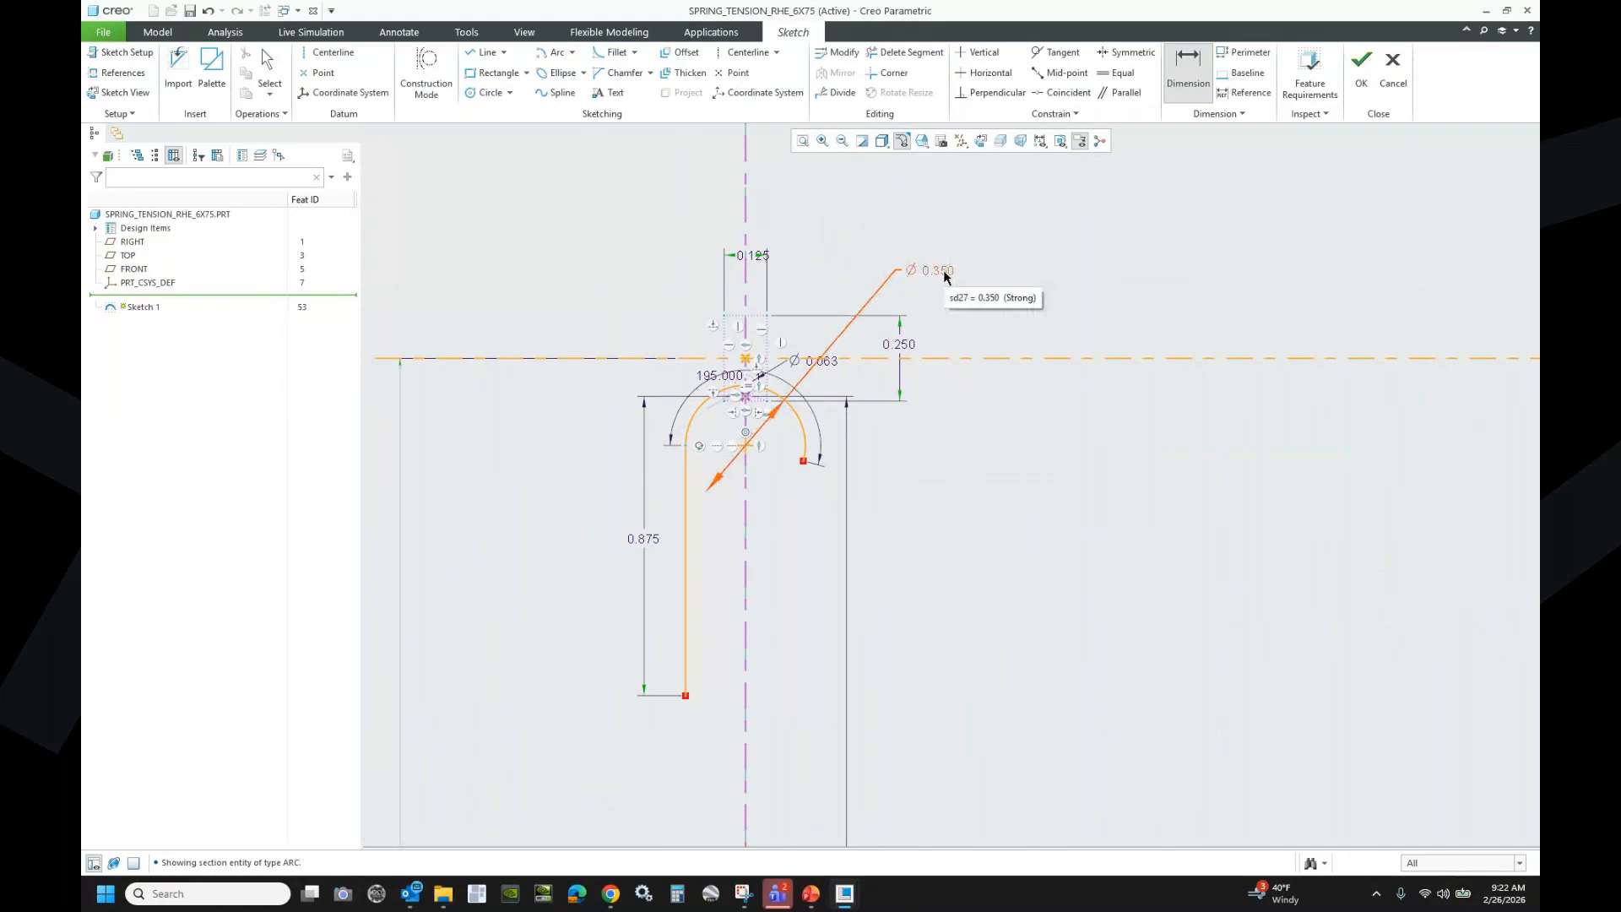
pyautogui.click(462, 33)
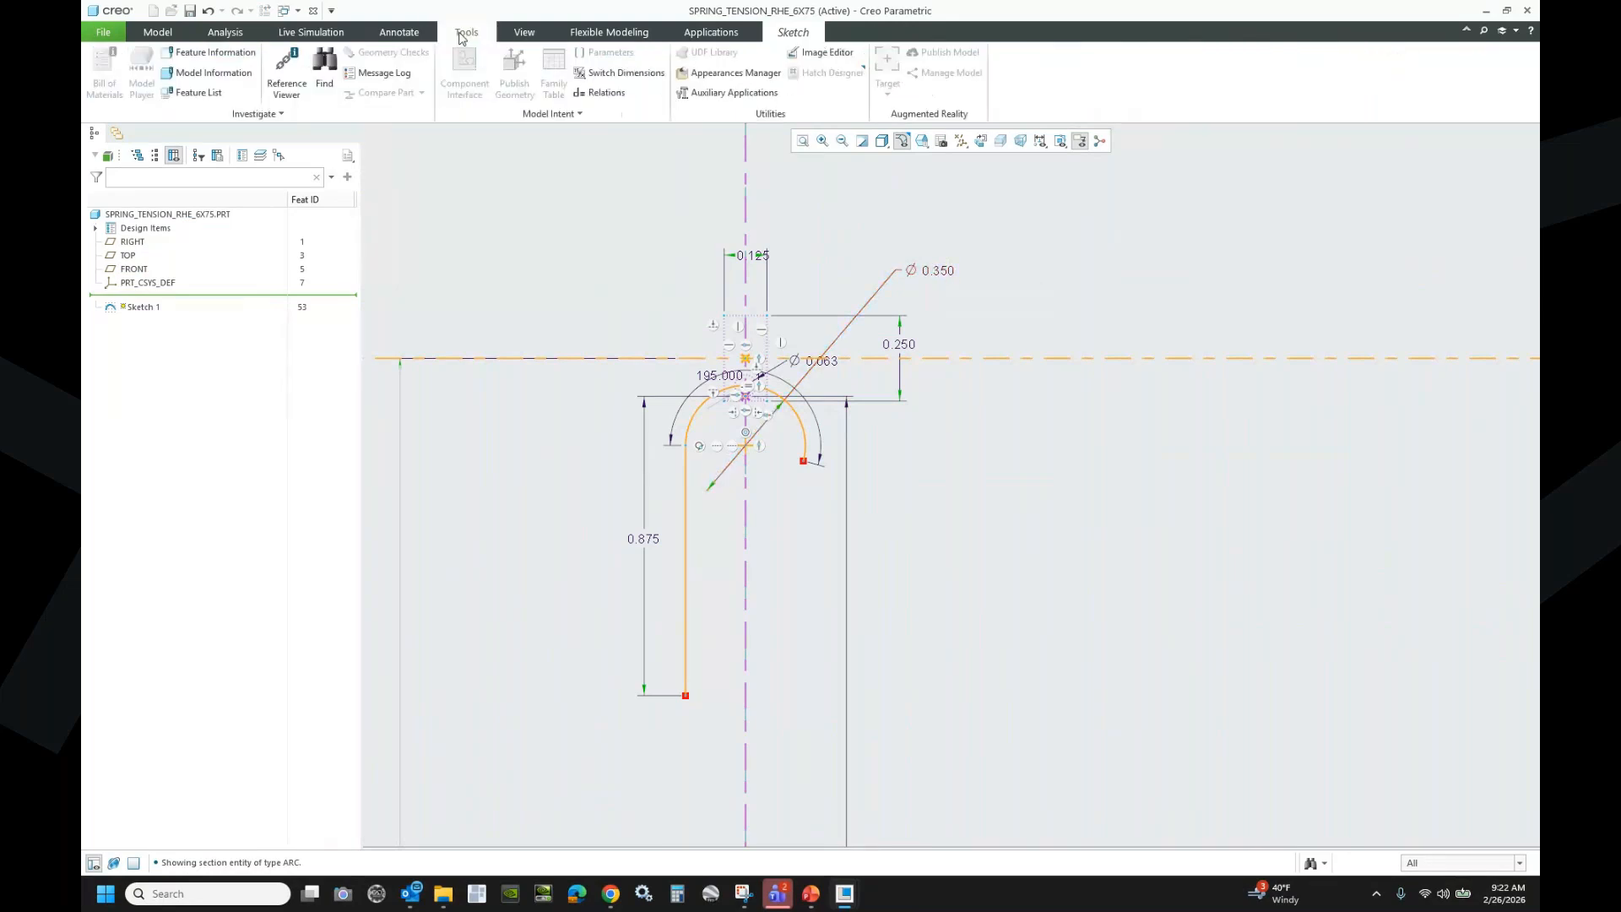
# - Enter relations sd17=wire_dia and sd27=body_dia-wire_dia, verify, and regenerate the hook to Ø 0.688
pyautogui.click(599, 92)
pyautogui.click(785, 513)
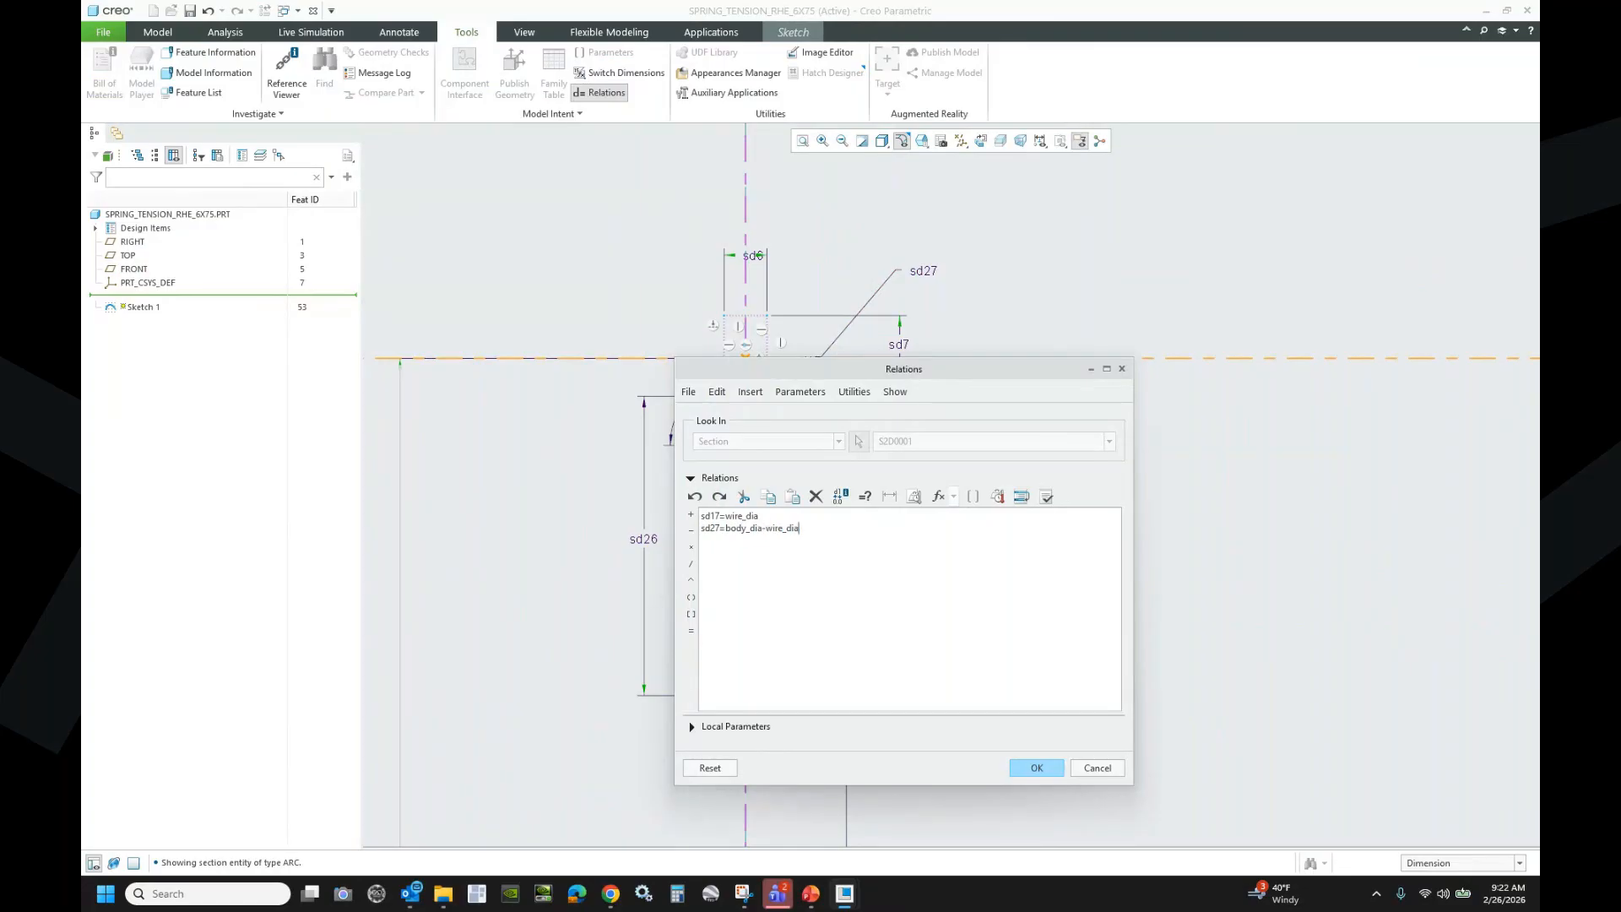
pyautogui.click(1047, 497)
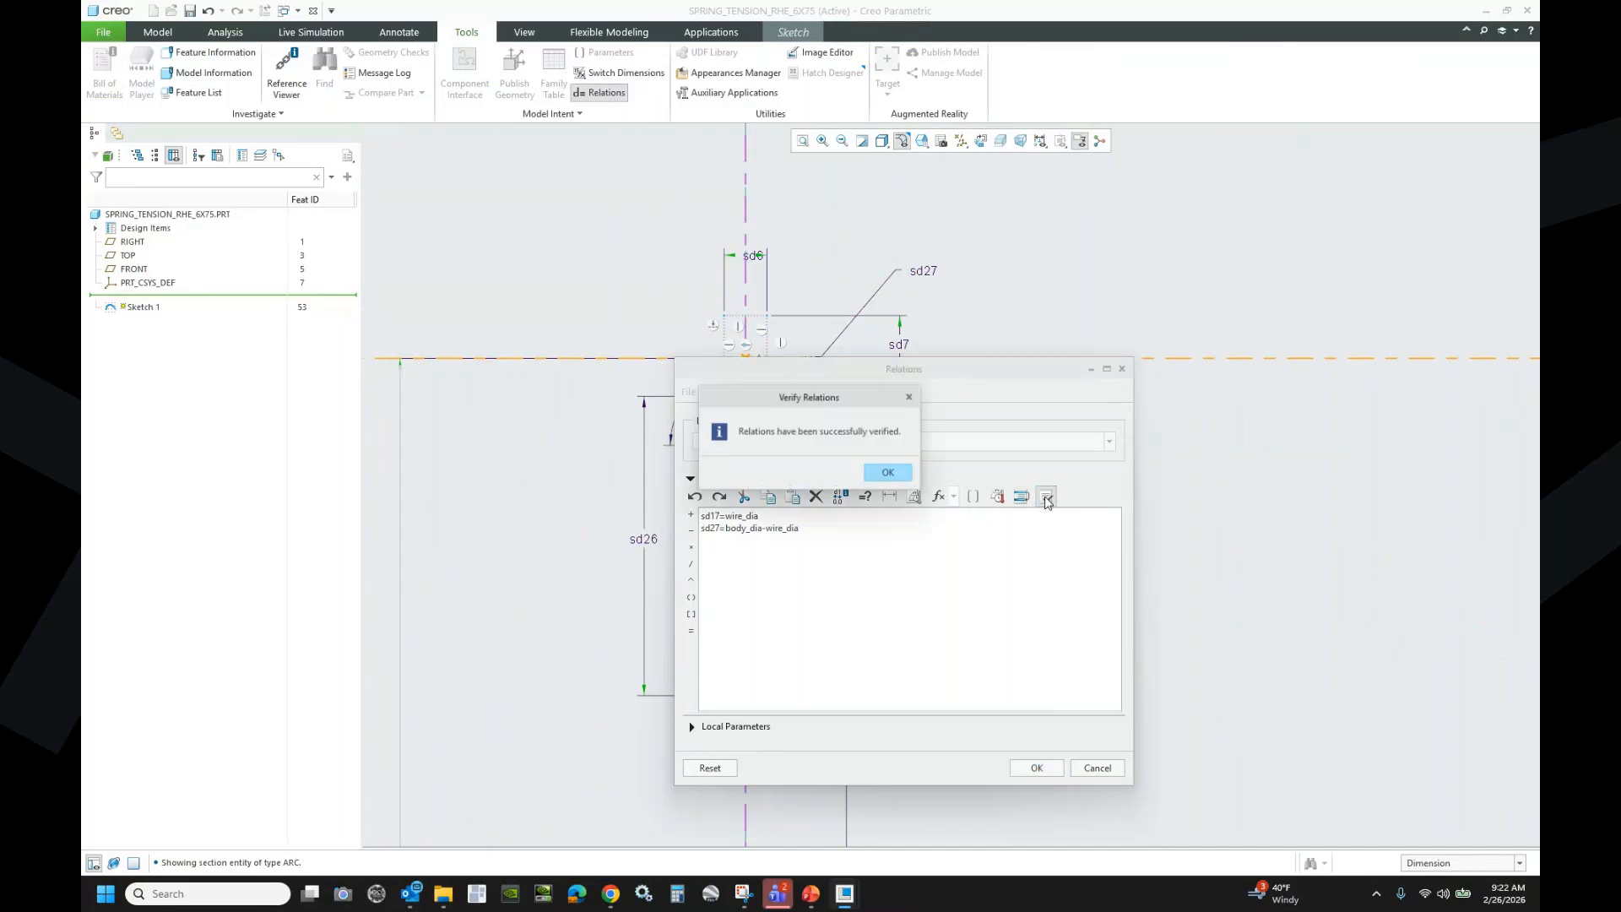
pyautogui.click(886, 473)
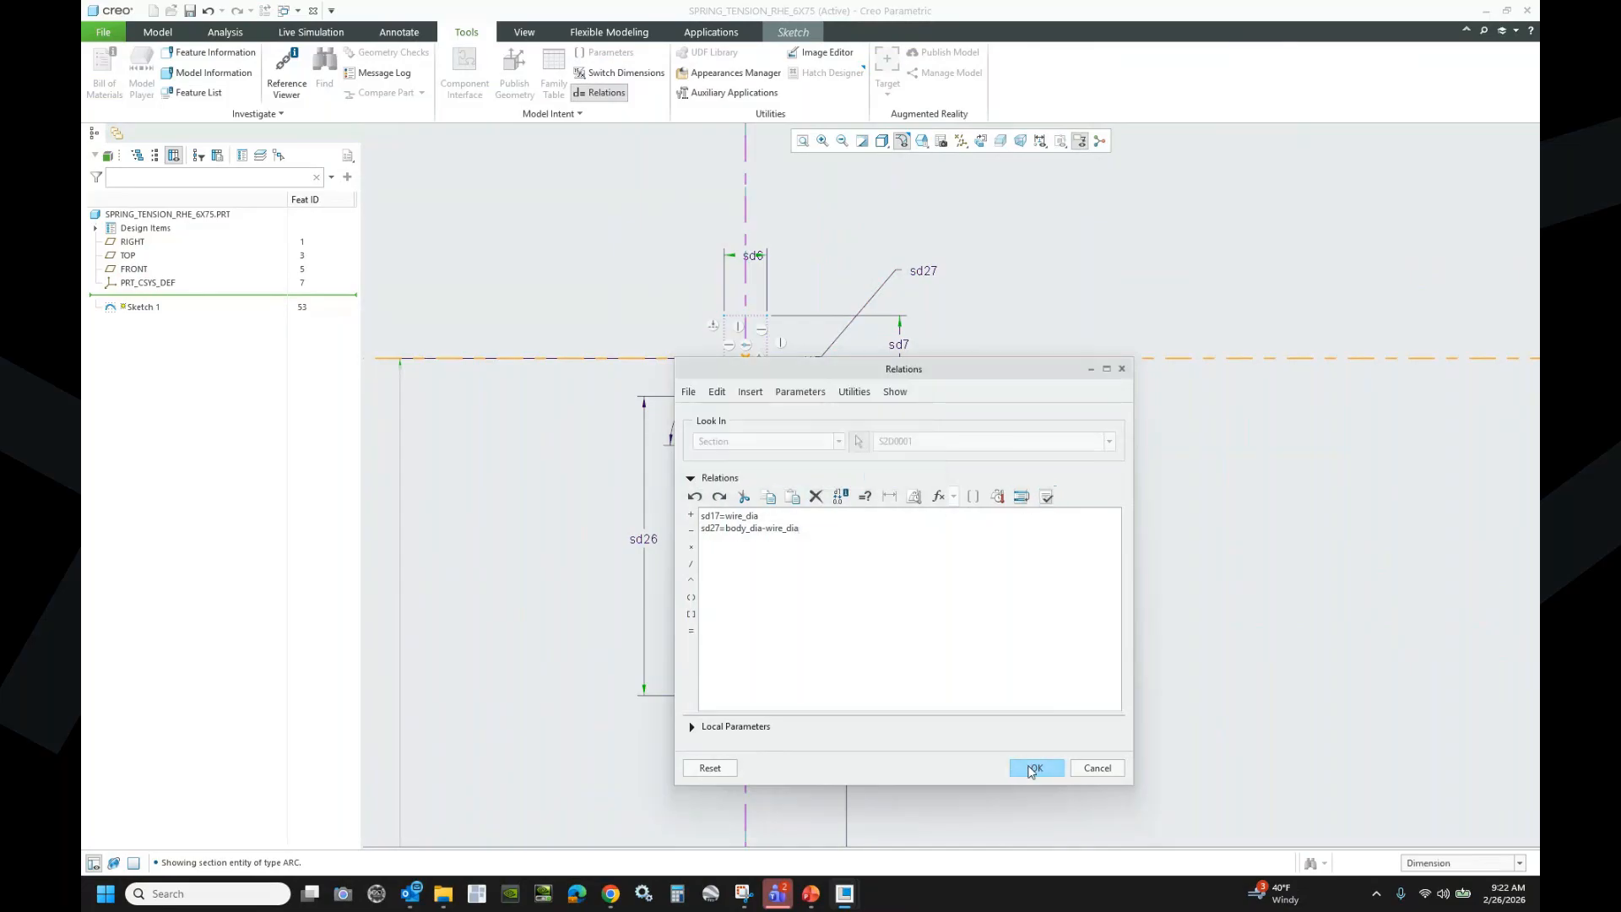
pyautogui.click(1033, 767)
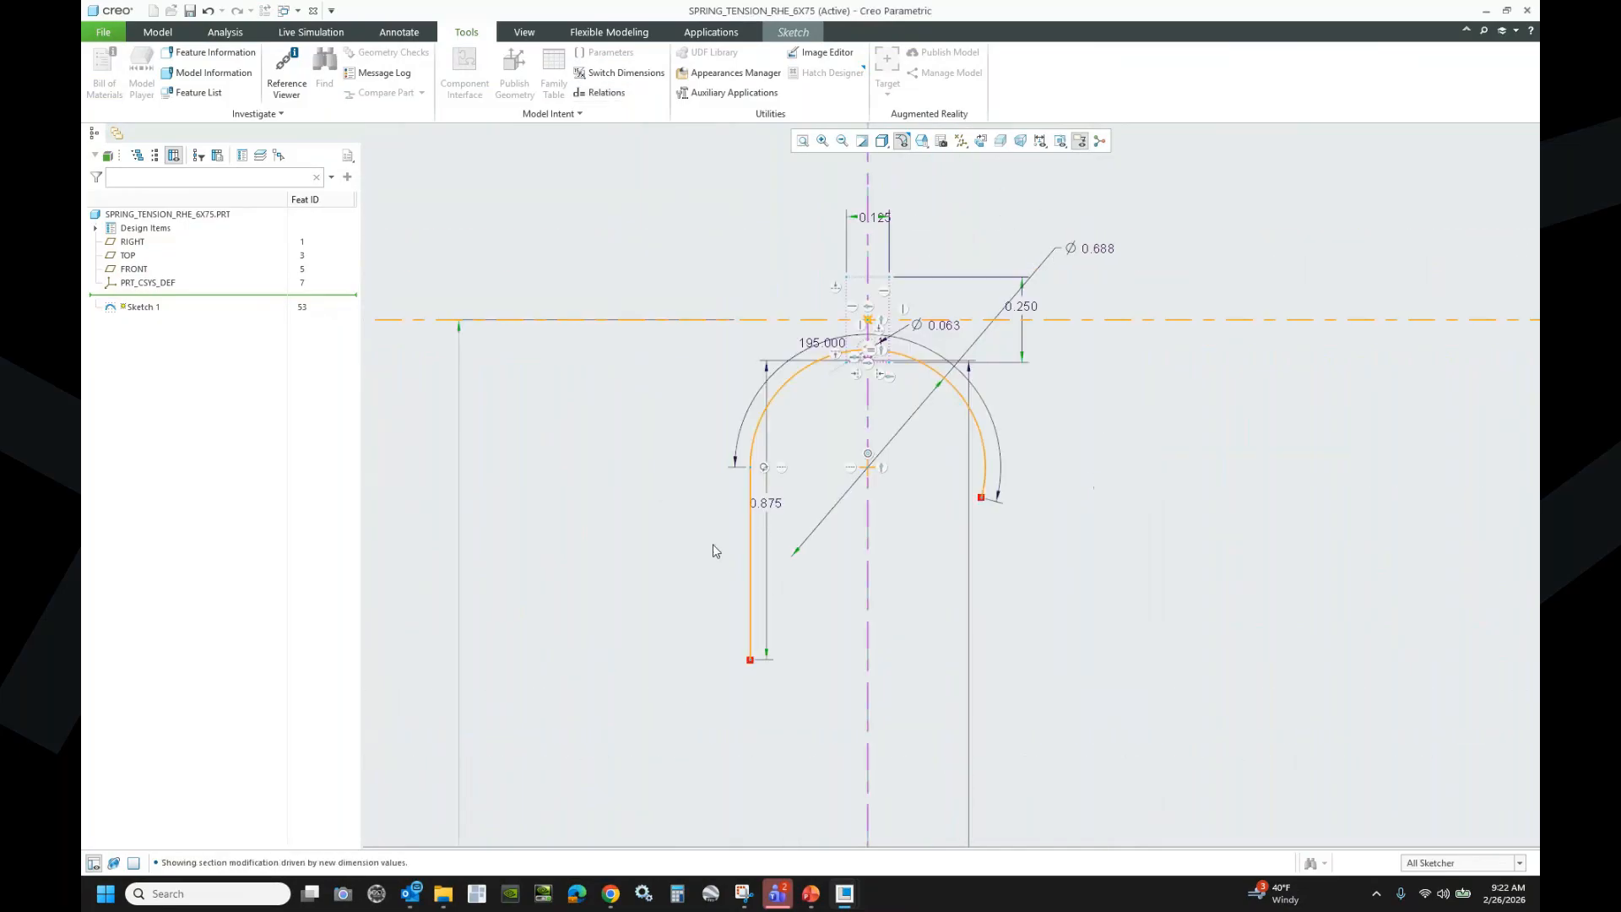
# - Move the 0.875, Ø0.063 and 195.000 dimensions clear of the geometry
pyautogui.moveTo(769, 505); pyautogui.dragTo(672, 504)
pyautogui.moveTo(939, 326); pyautogui.dragTo(973, 227)
pyautogui.moveTo(815, 339); pyautogui.dragTo(1034, 408)
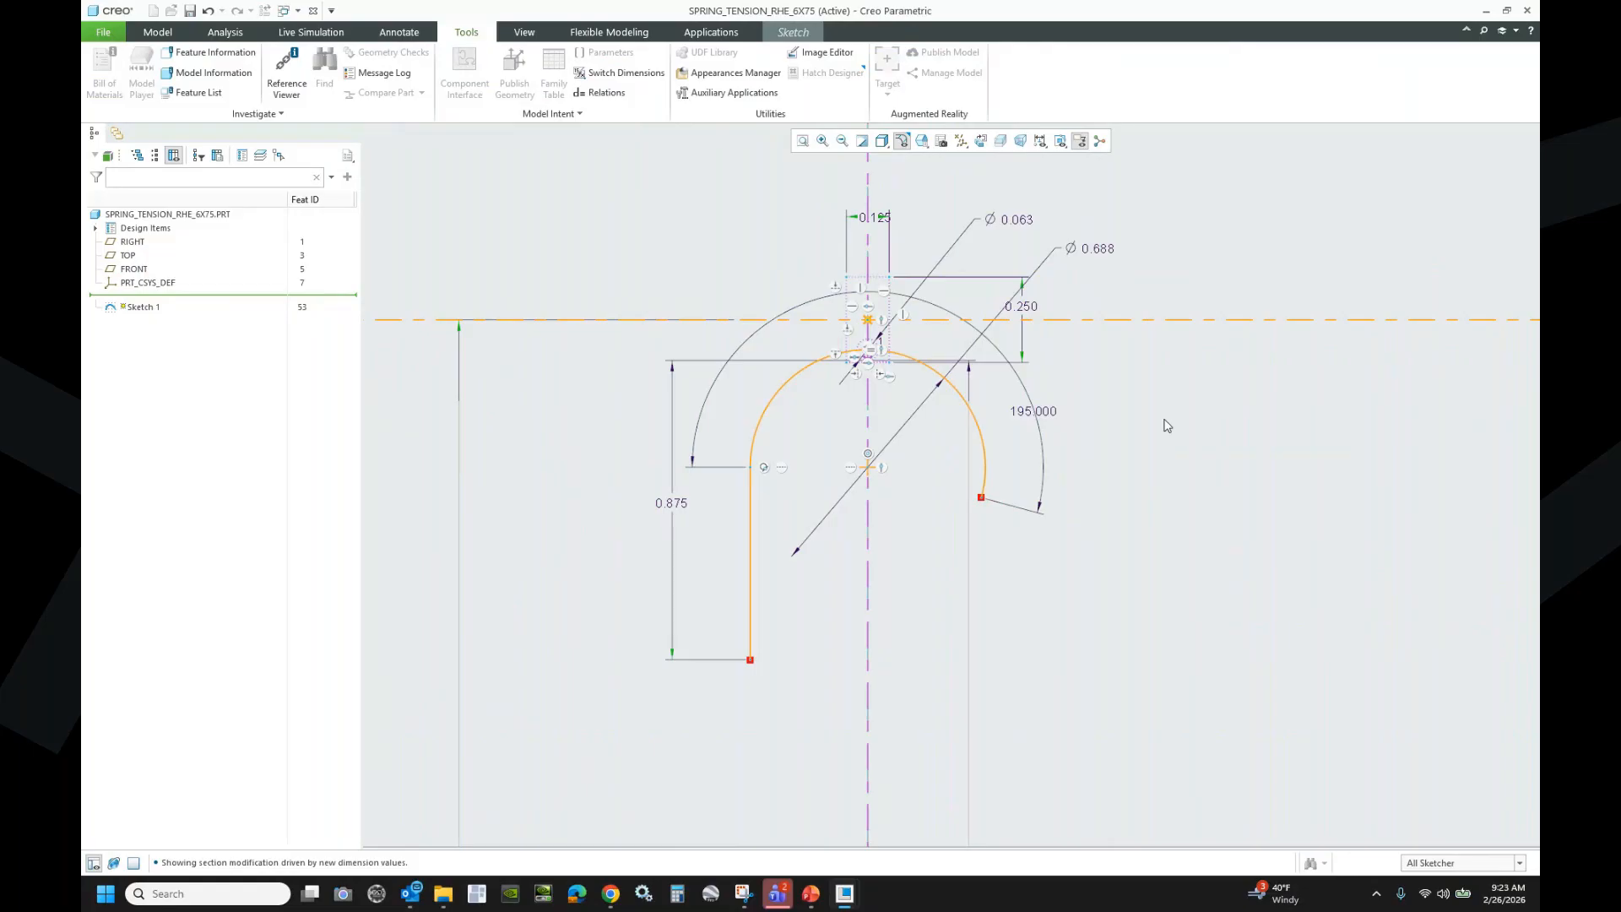
# - Add a 0.563 REF reference dimension on the hook's straight leg
pyautogui.click(785, 35)
pyautogui.click(1245, 93)
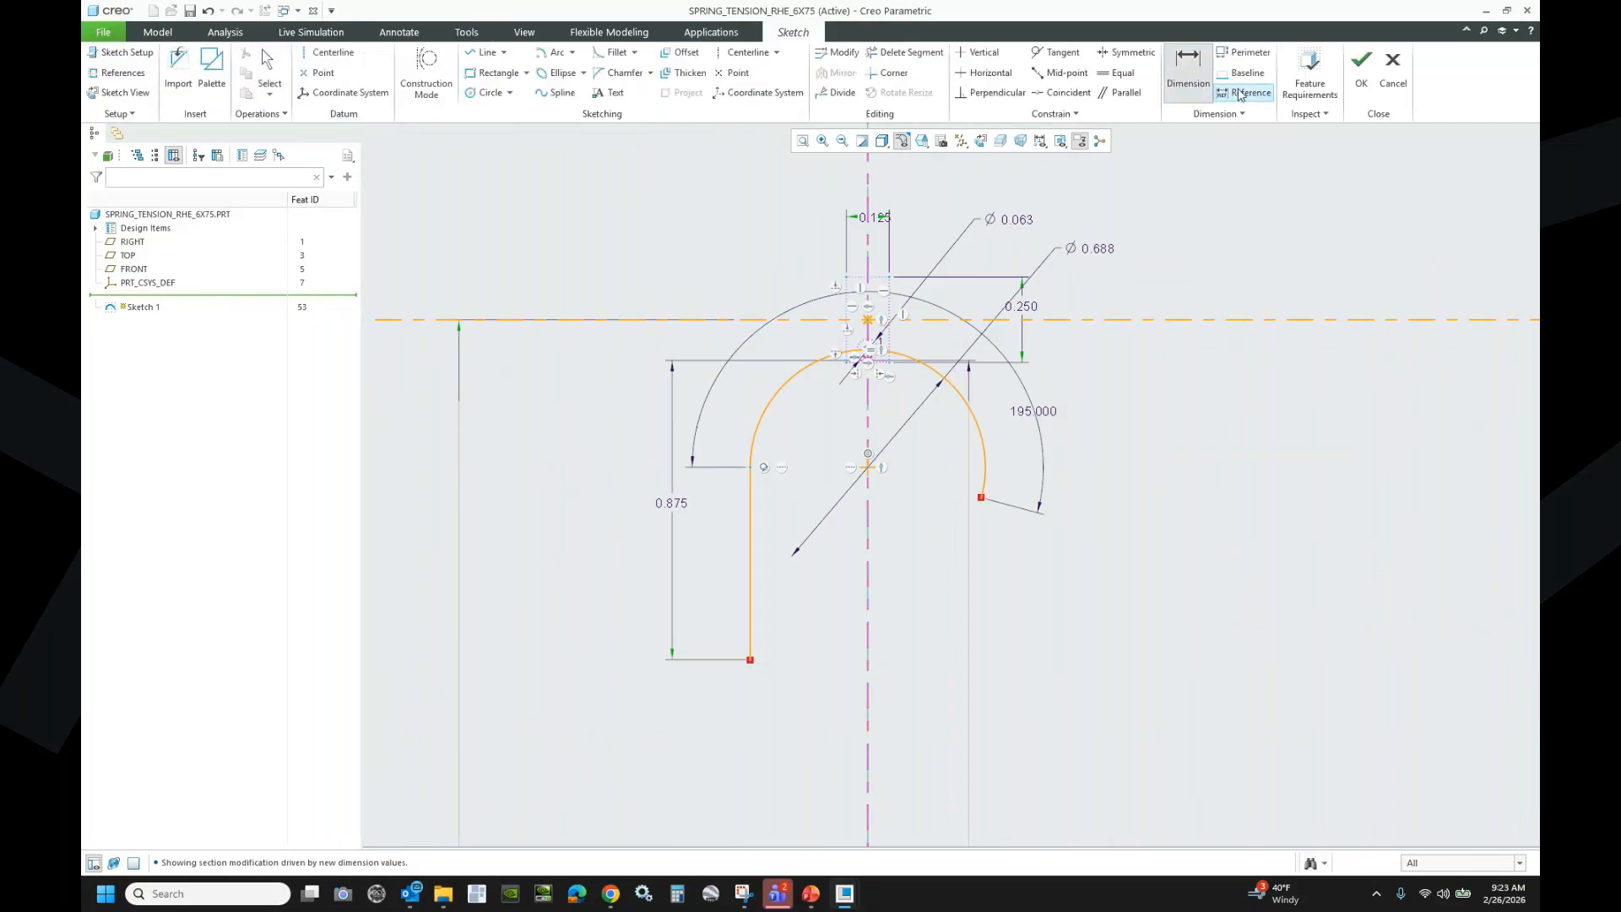
pyautogui.click(750, 551)
pyautogui.middleClick(718, 556)
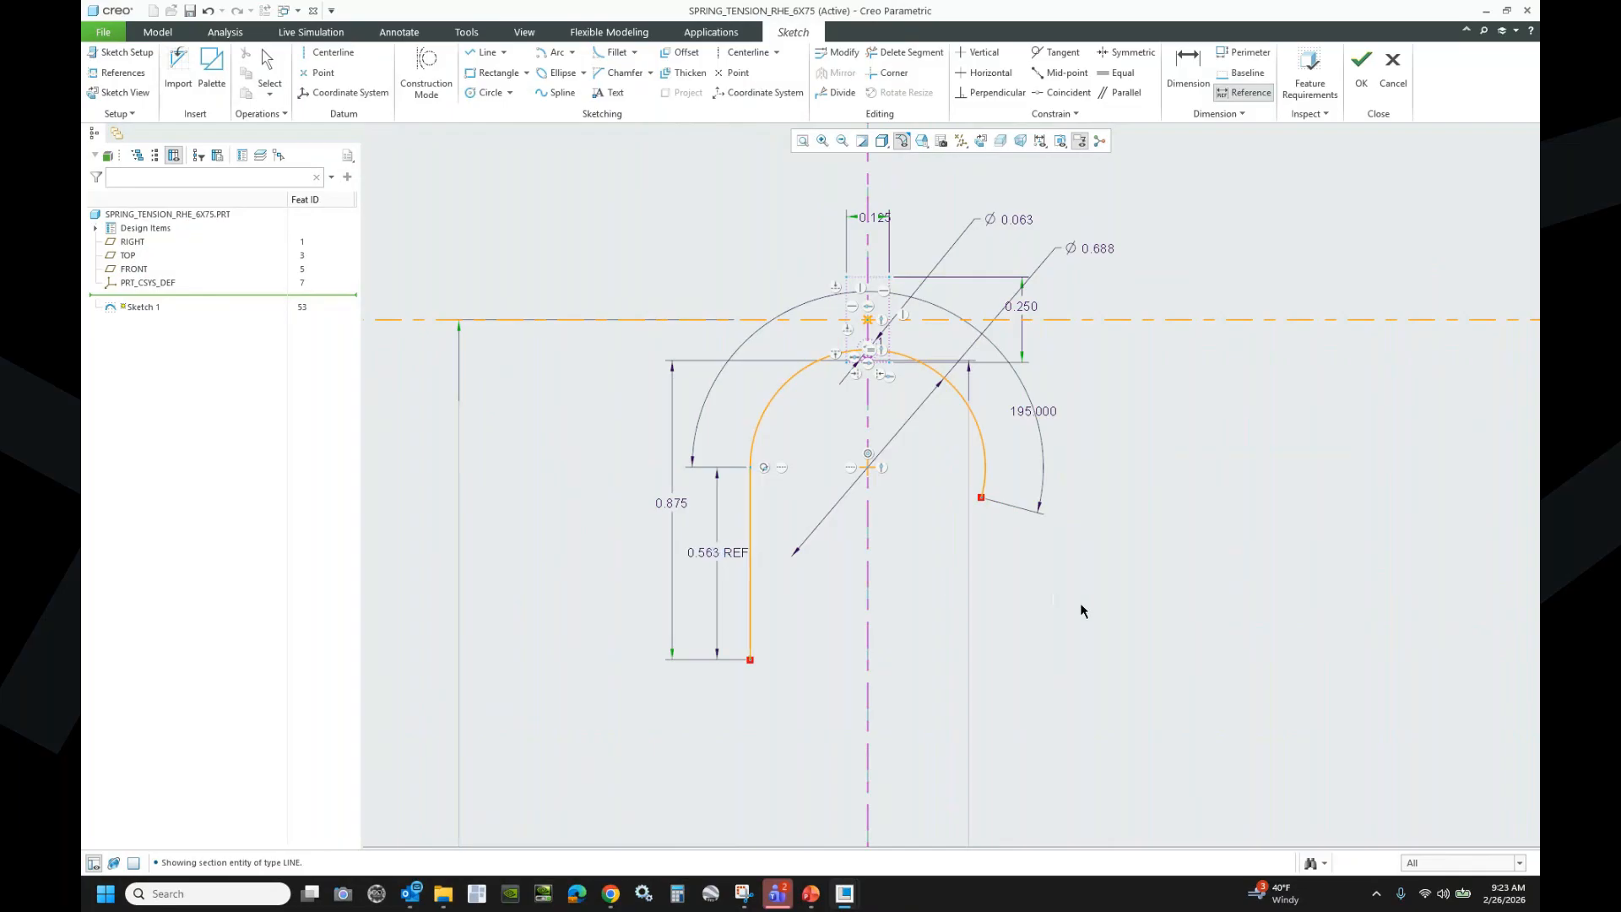
pyautogui.scroll(2, 760, 320)
pyautogui.scroll(7, 759, 320)
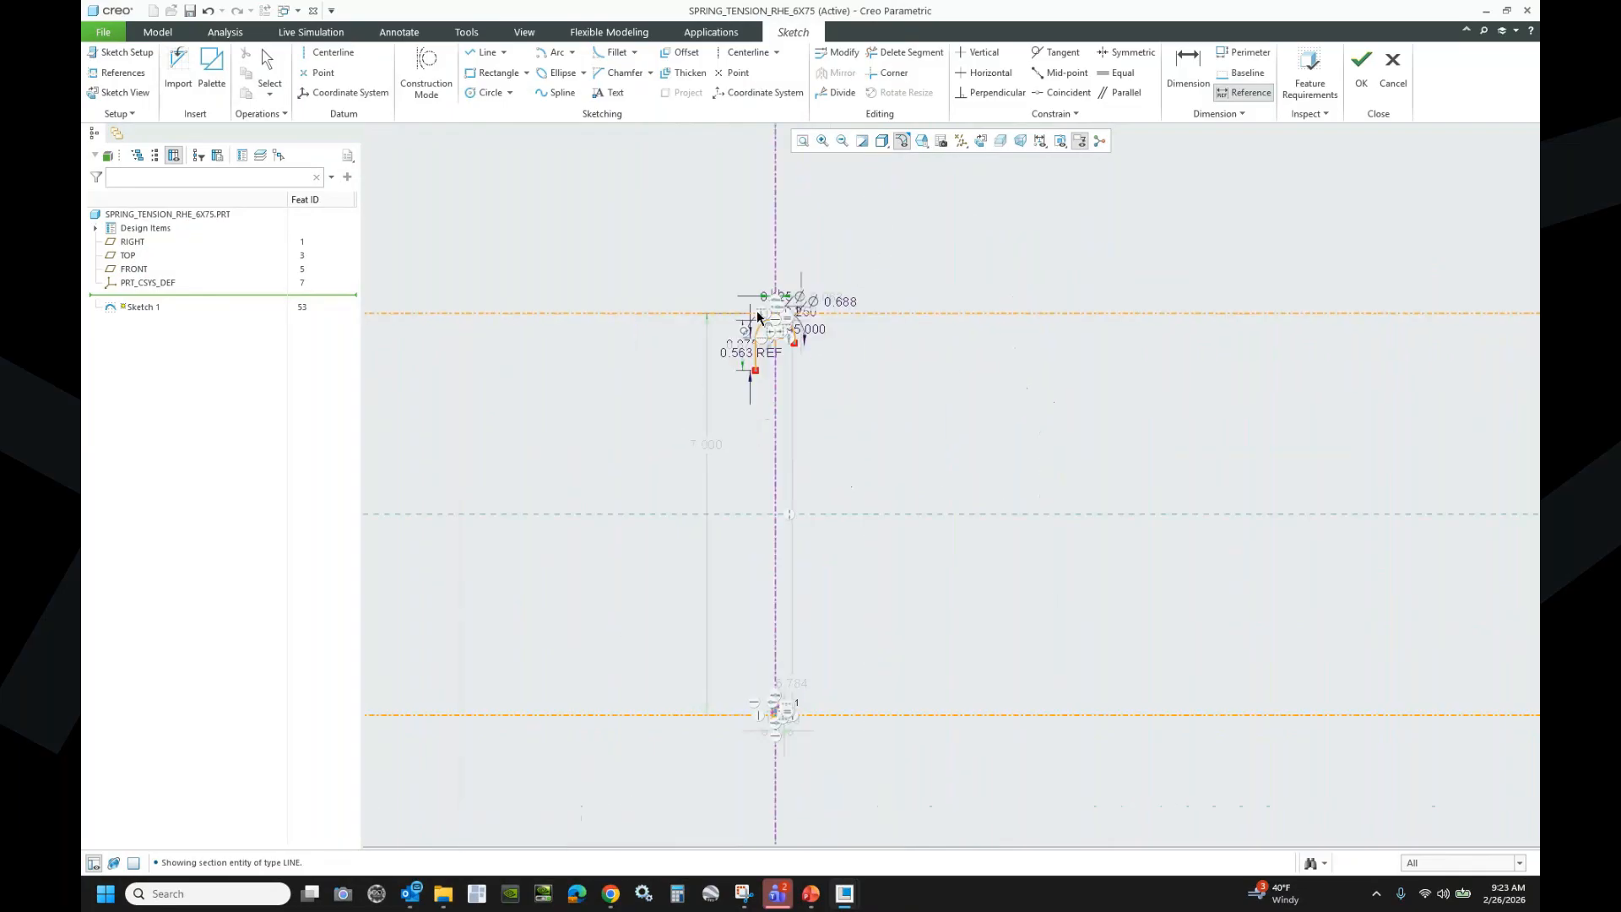
pyautogui.scroll(-4, 742, 565)
pyautogui.scroll(-4, 851, 745)
pyautogui.scroll(4, 834, 522)
pyautogui.scroll(-5, 825, 608)
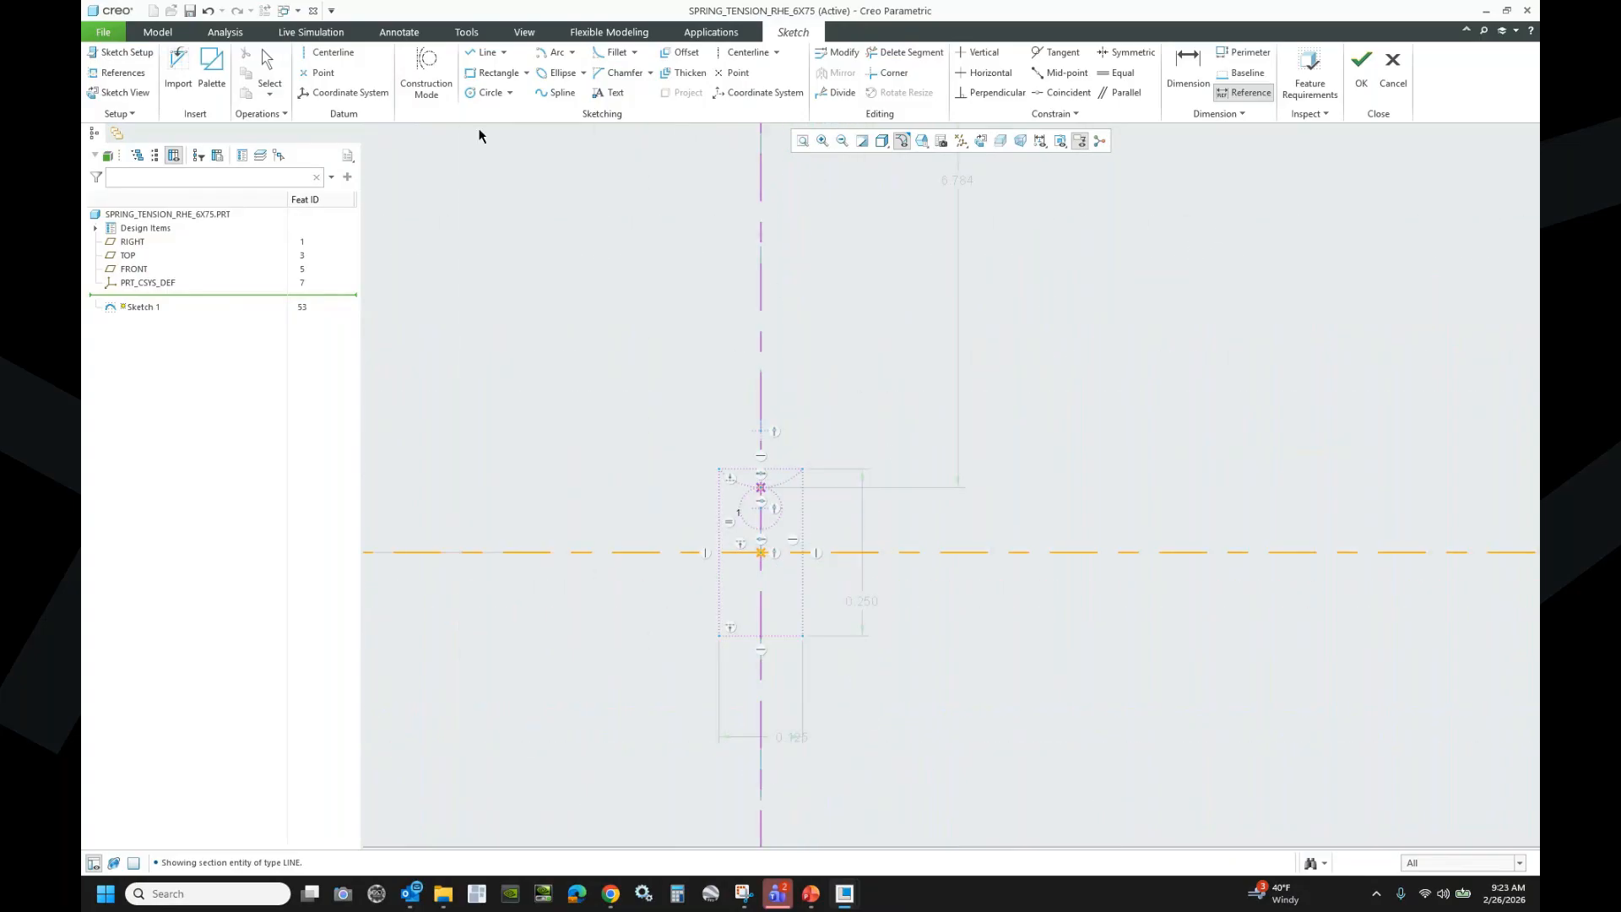
# - Draw a centre-and-ends arc at the lower hook end, with its start point level with its centre
pyautogui.click(553, 56)
pyautogui.click(762, 431)
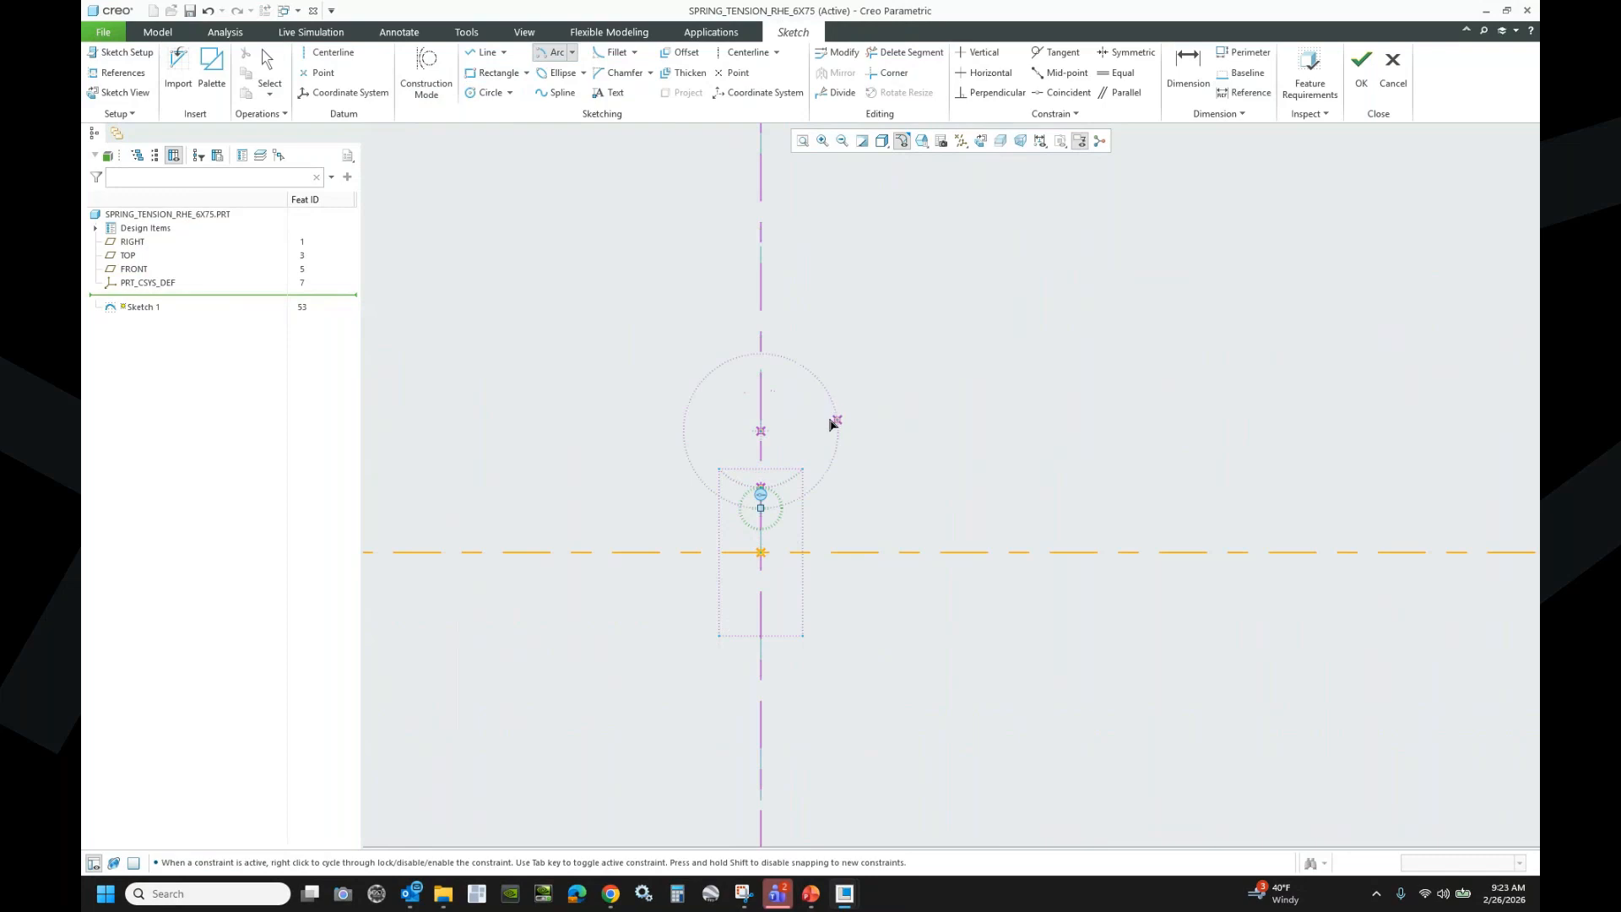
pyautogui.click(834, 448)
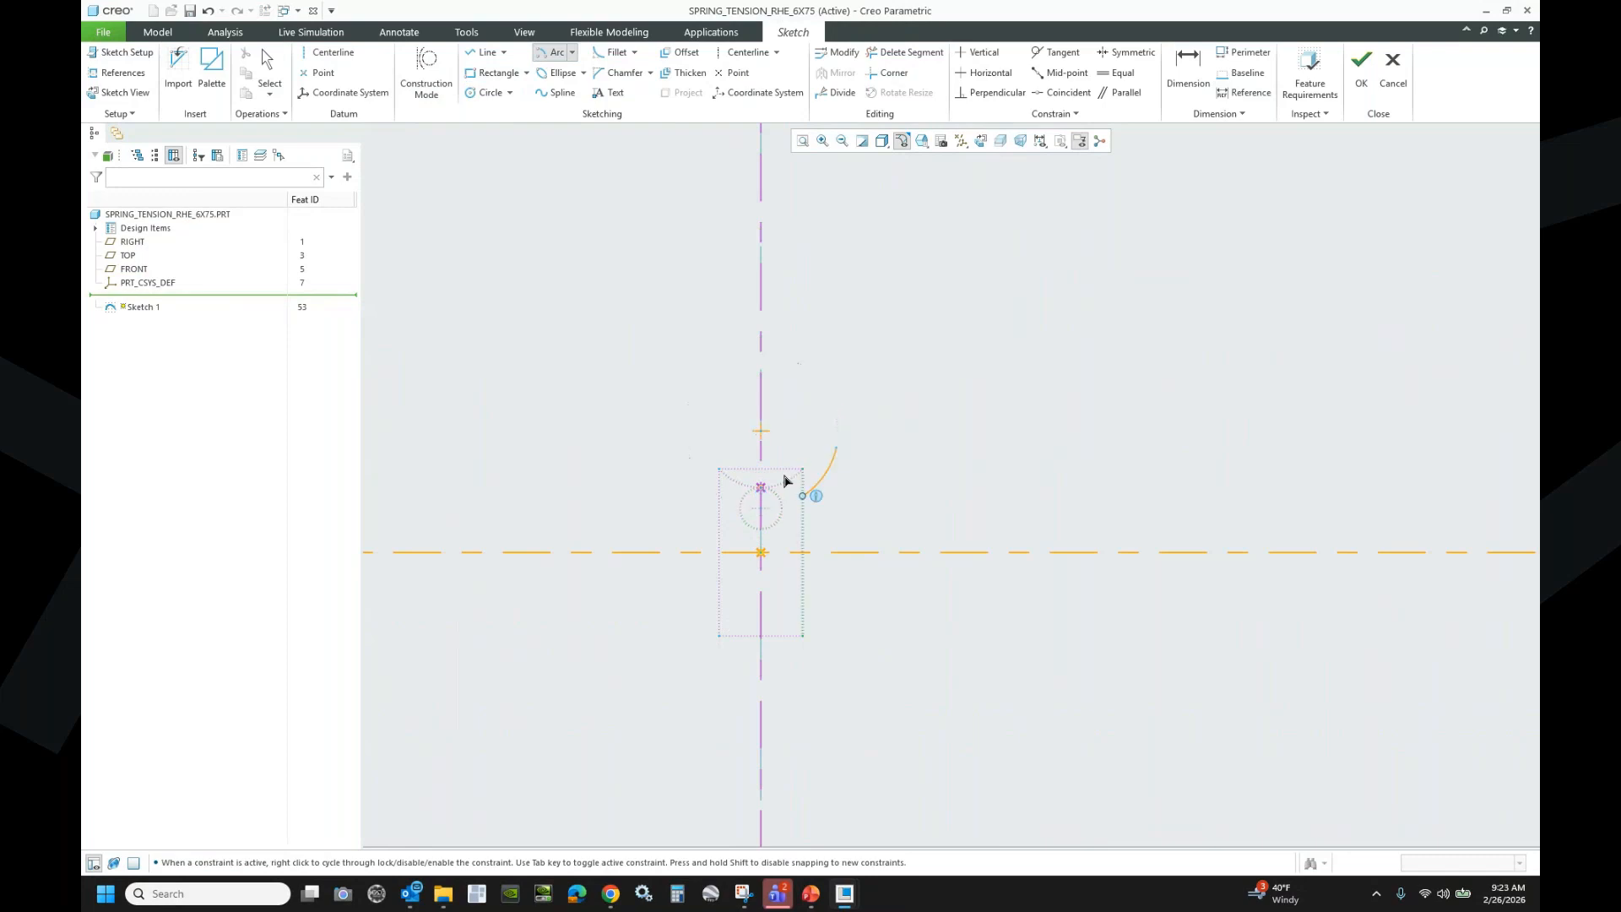
pyautogui.click(696, 478)
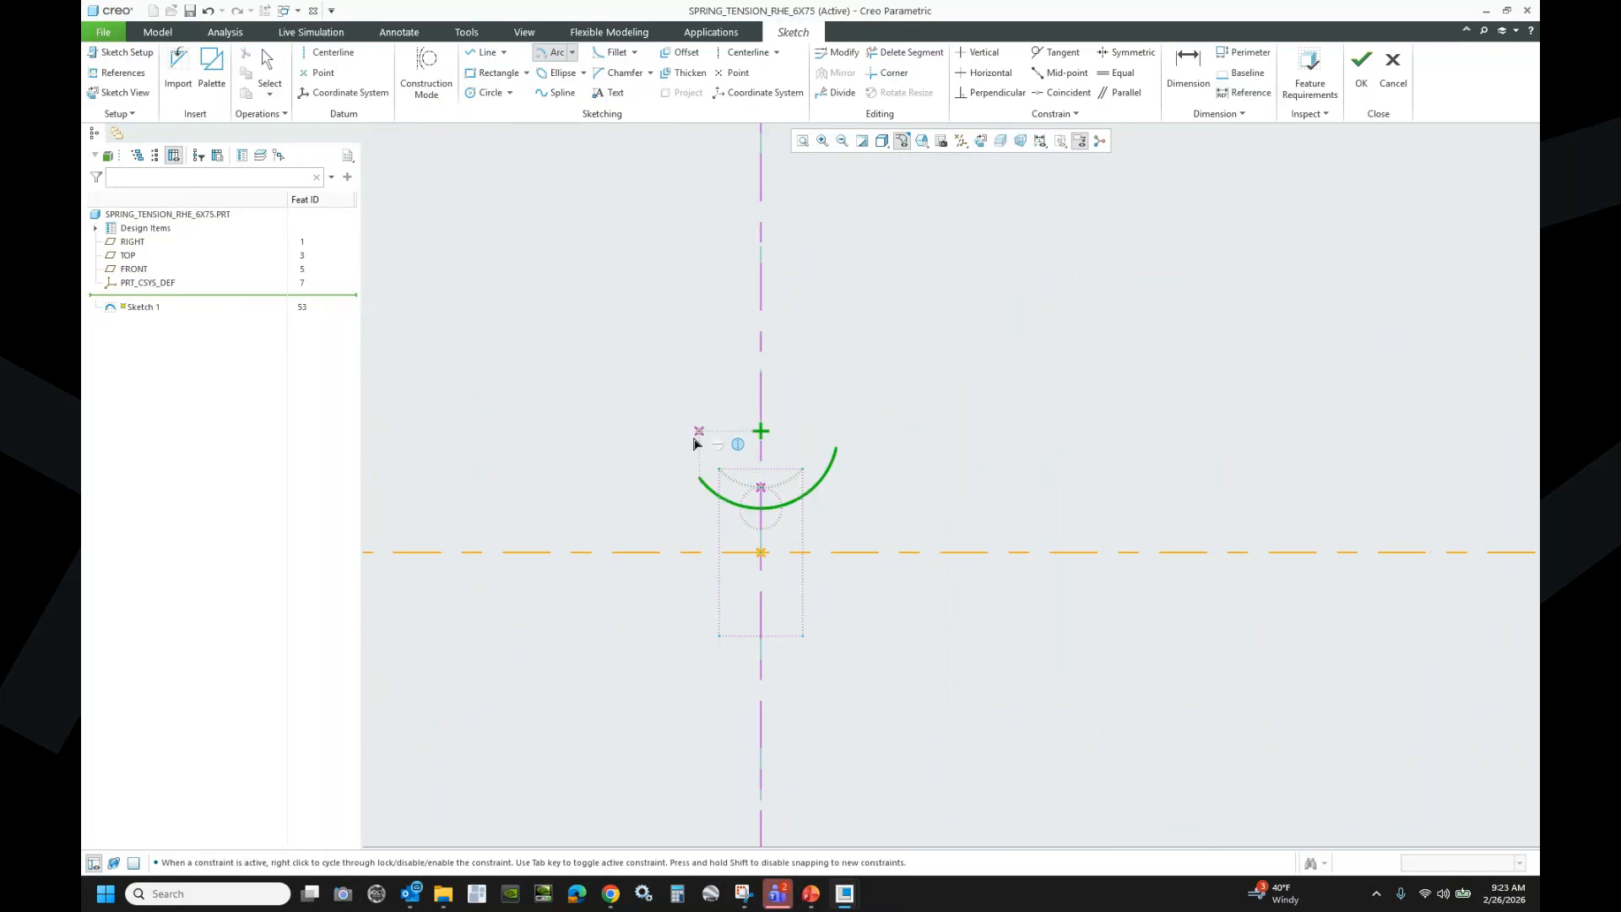
pyautogui.middleClick(688, 366)
pyautogui.click(1007, 72)
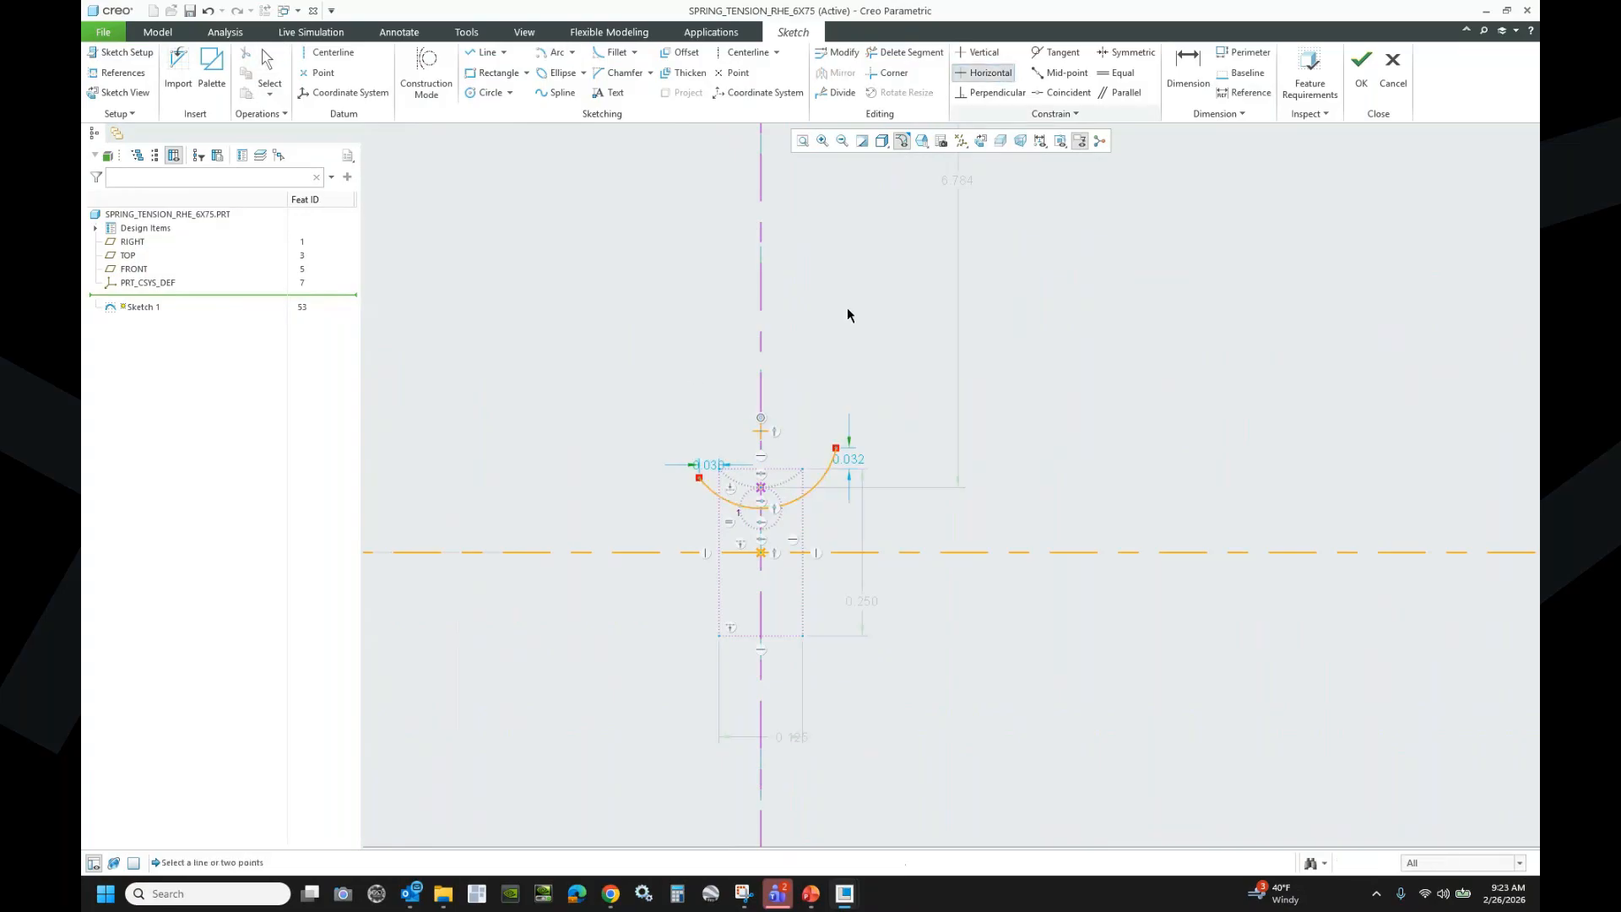
pyautogui.click(762, 432)
pyautogui.click(836, 447)
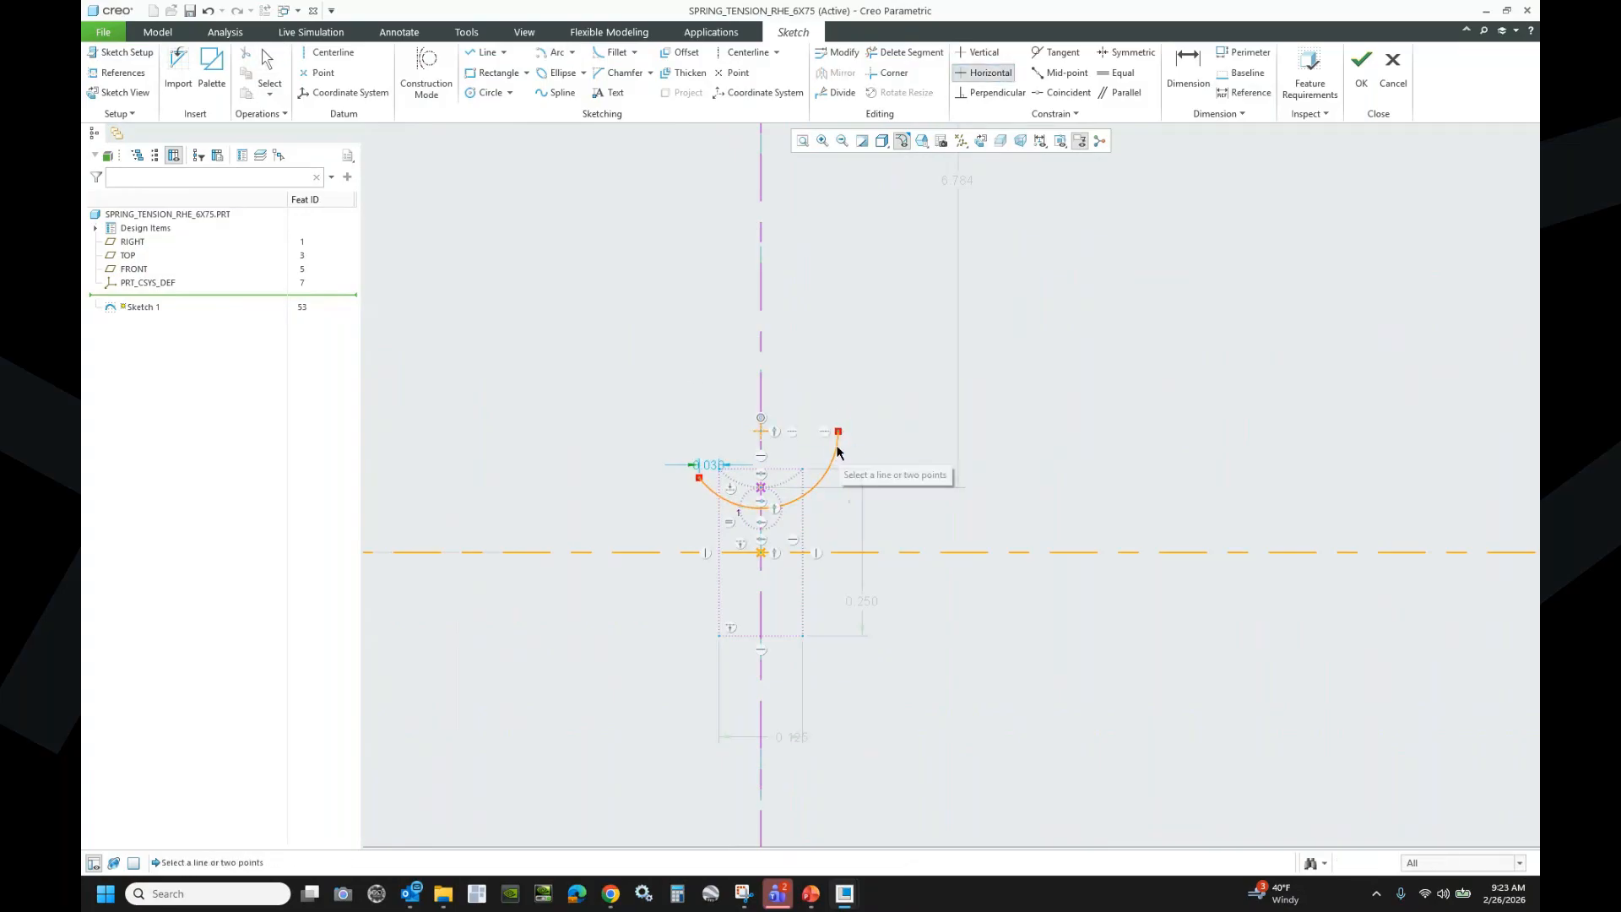
# - Add a diameter dimension to the new arc, then undo it as conflicting
pyautogui.click(1190, 63)
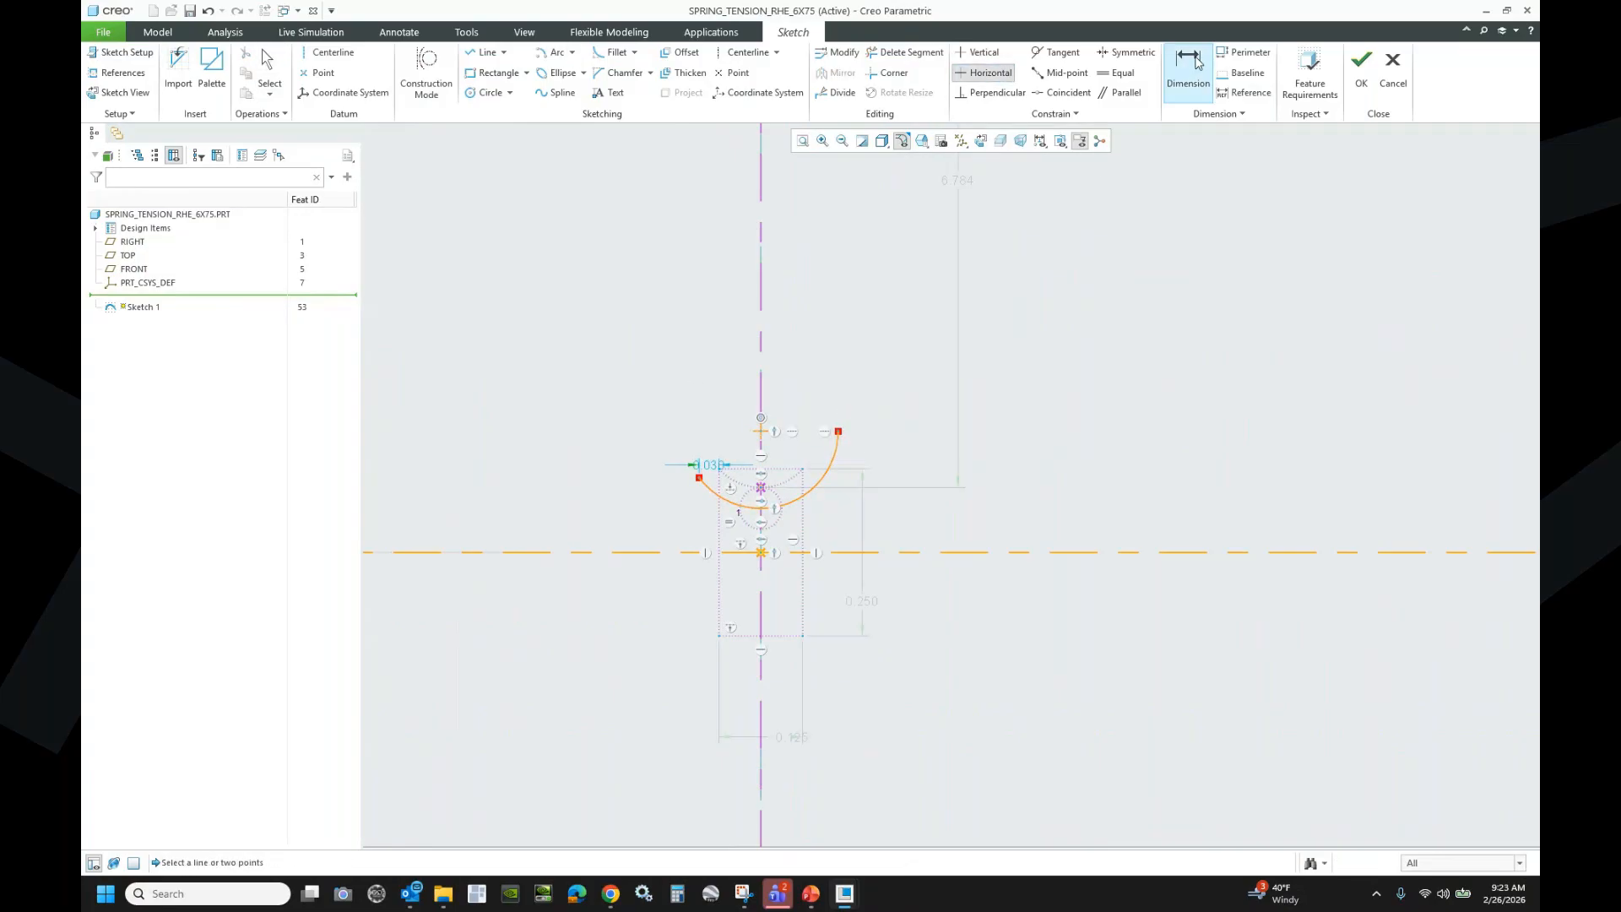
pyautogui.doubleClick(836, 461)
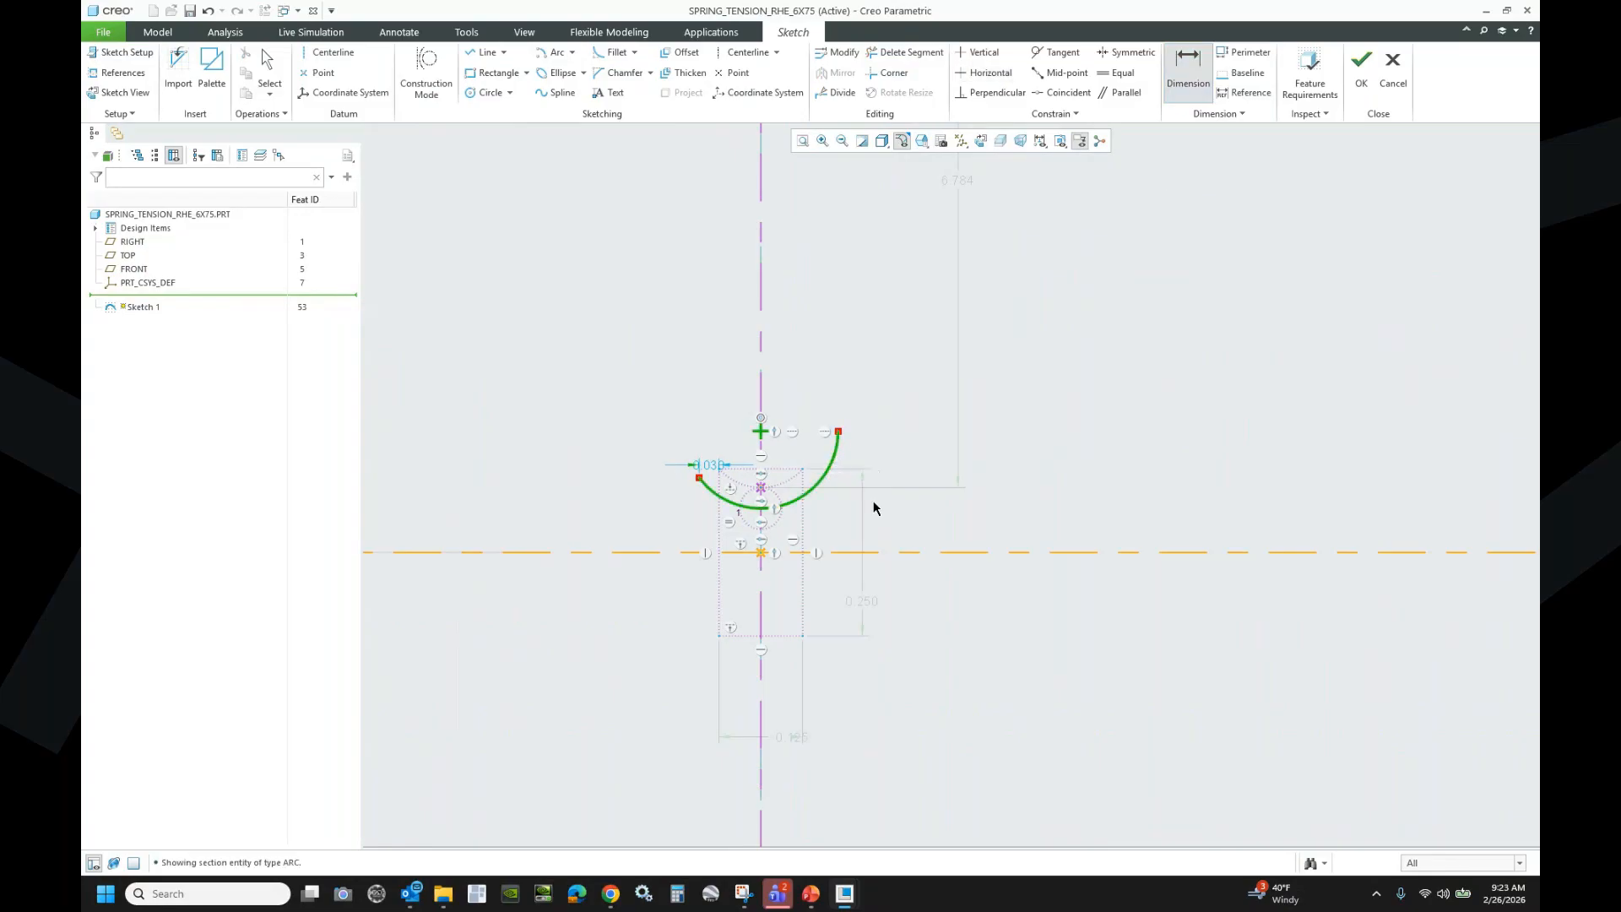
pyautogui.middleClick(898, 516)
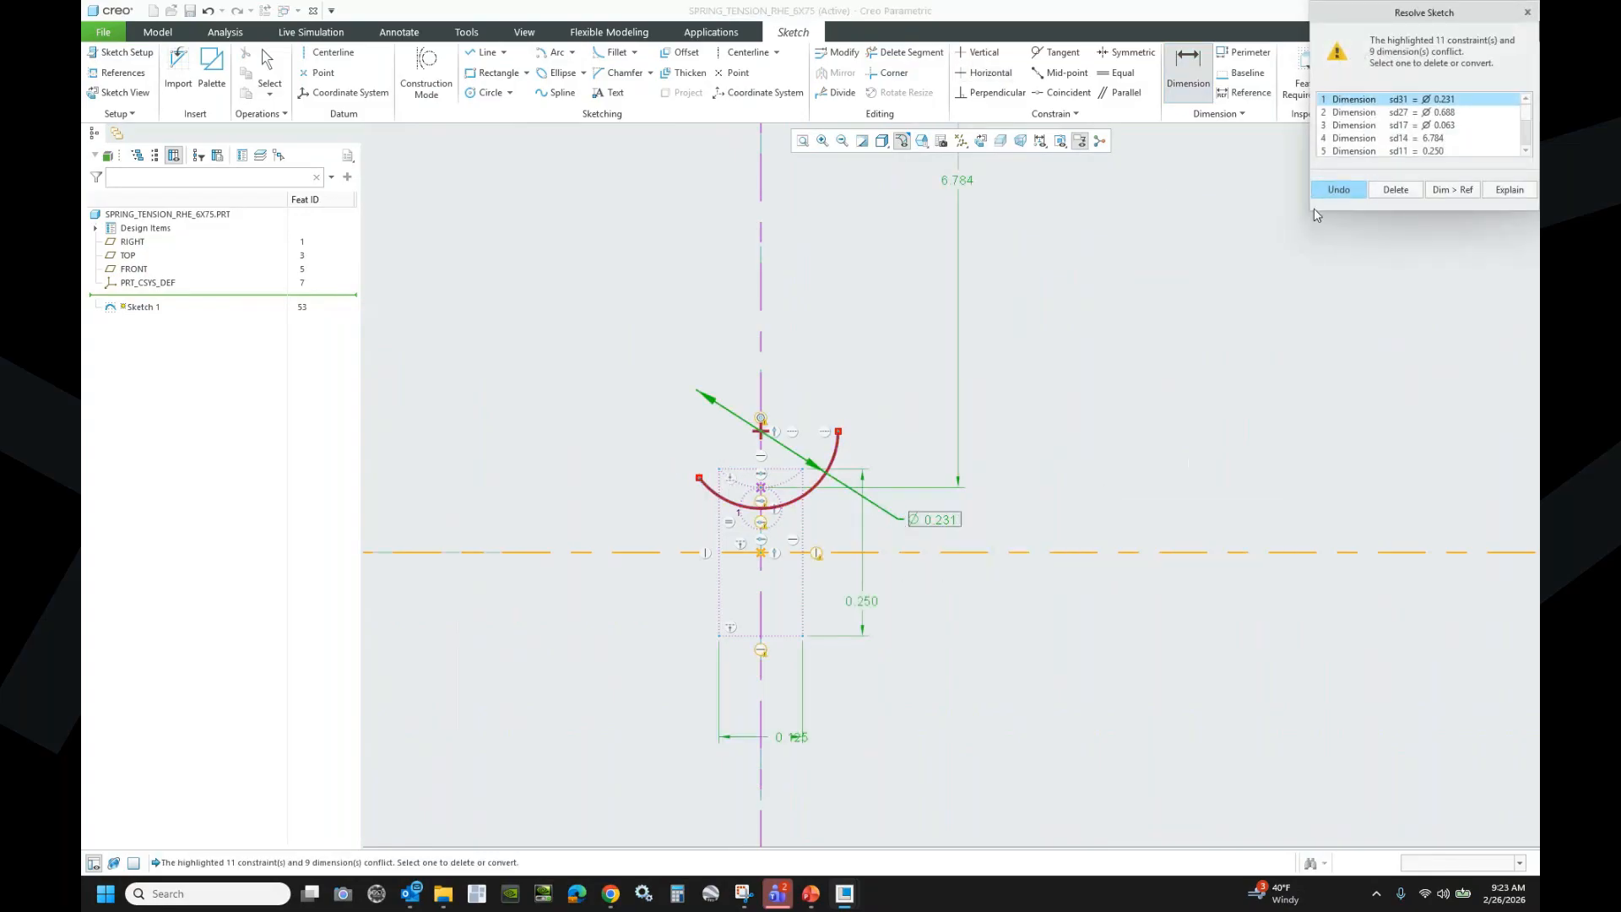
pyautogui.click(1339, 189)
# - Dimension the arc between its endpoints, convert it to an angle, and set it to 195°
pyautogui.click(1192, 74)
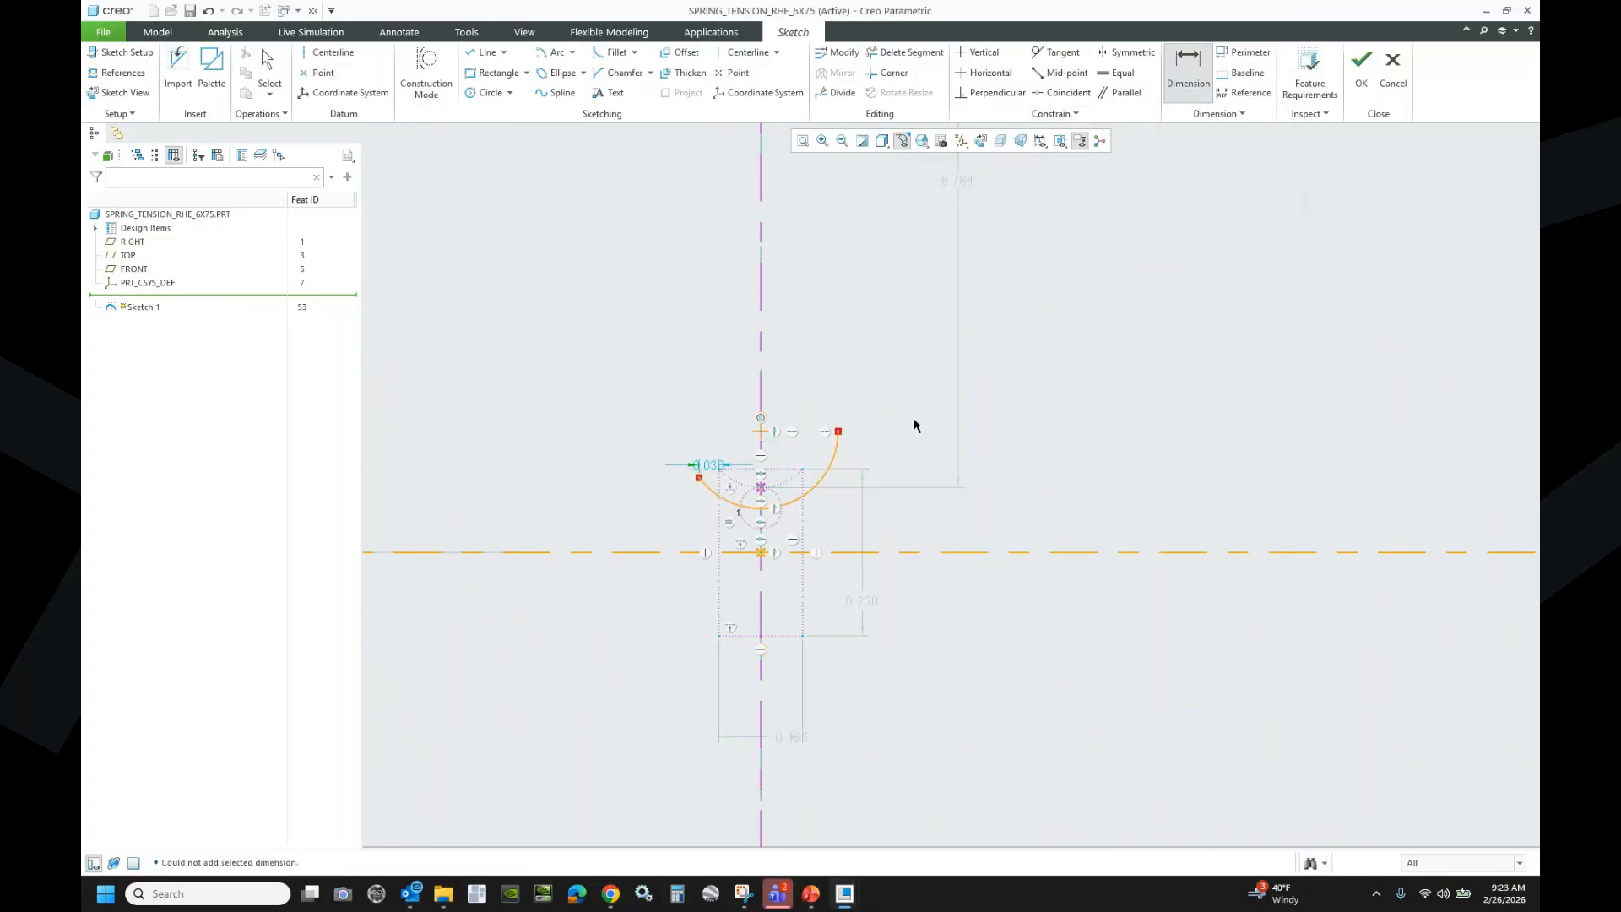
pyautogui.click(829, 466)
pyautogui.click(839, 433)
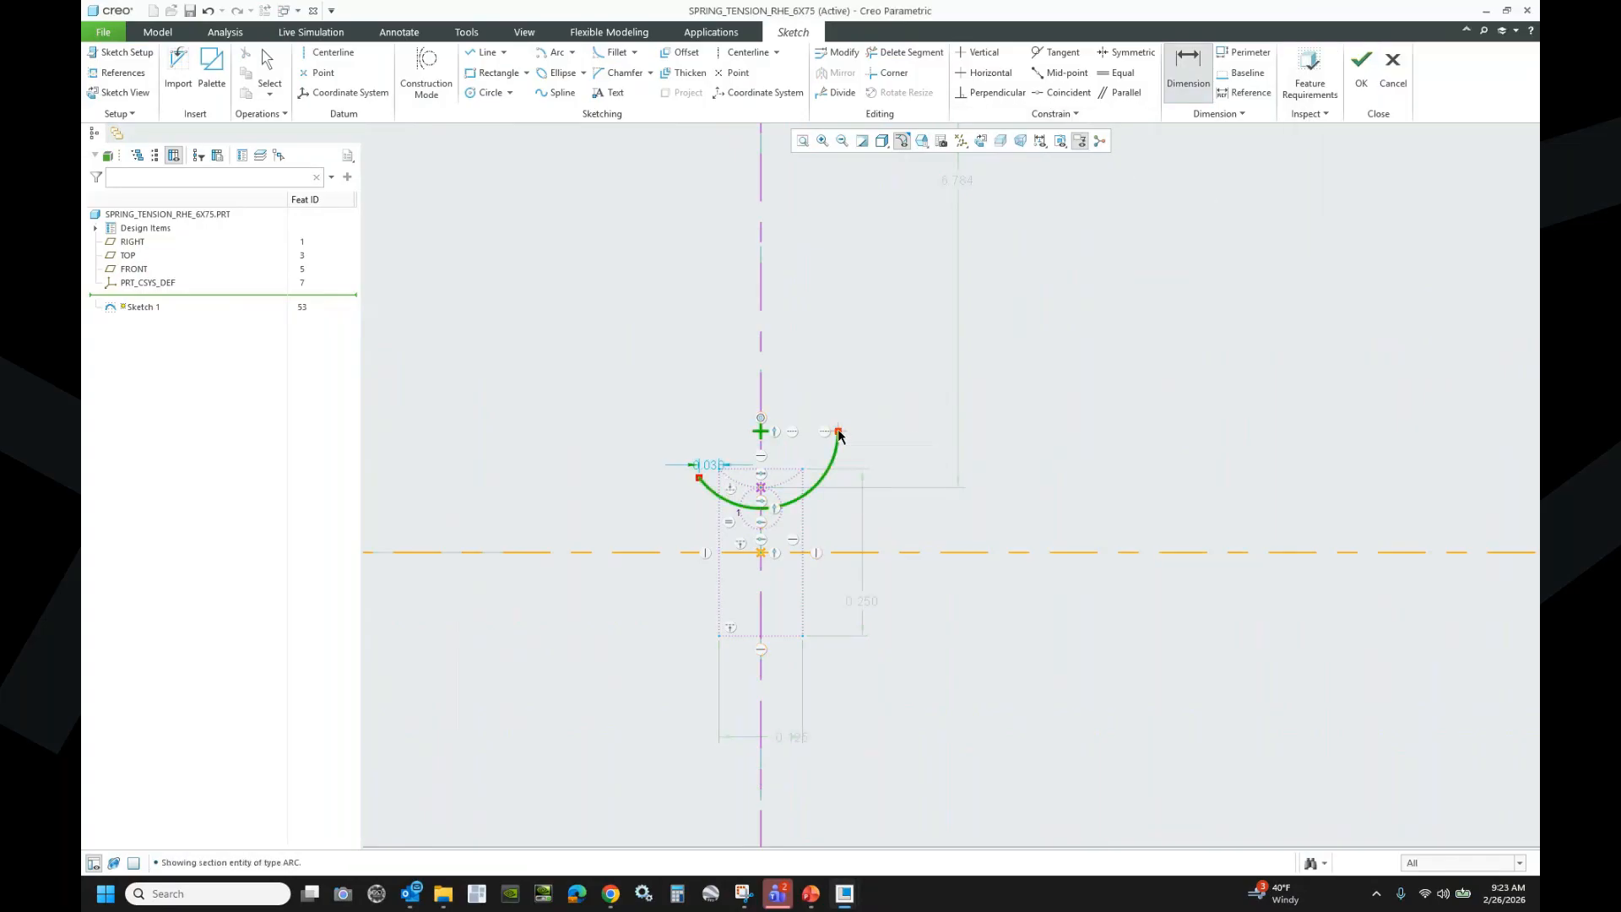
pyautogui.click(699, 478)
pyautogui.middleClick(844, 525)
pyautogui.middleClick(936, 526)
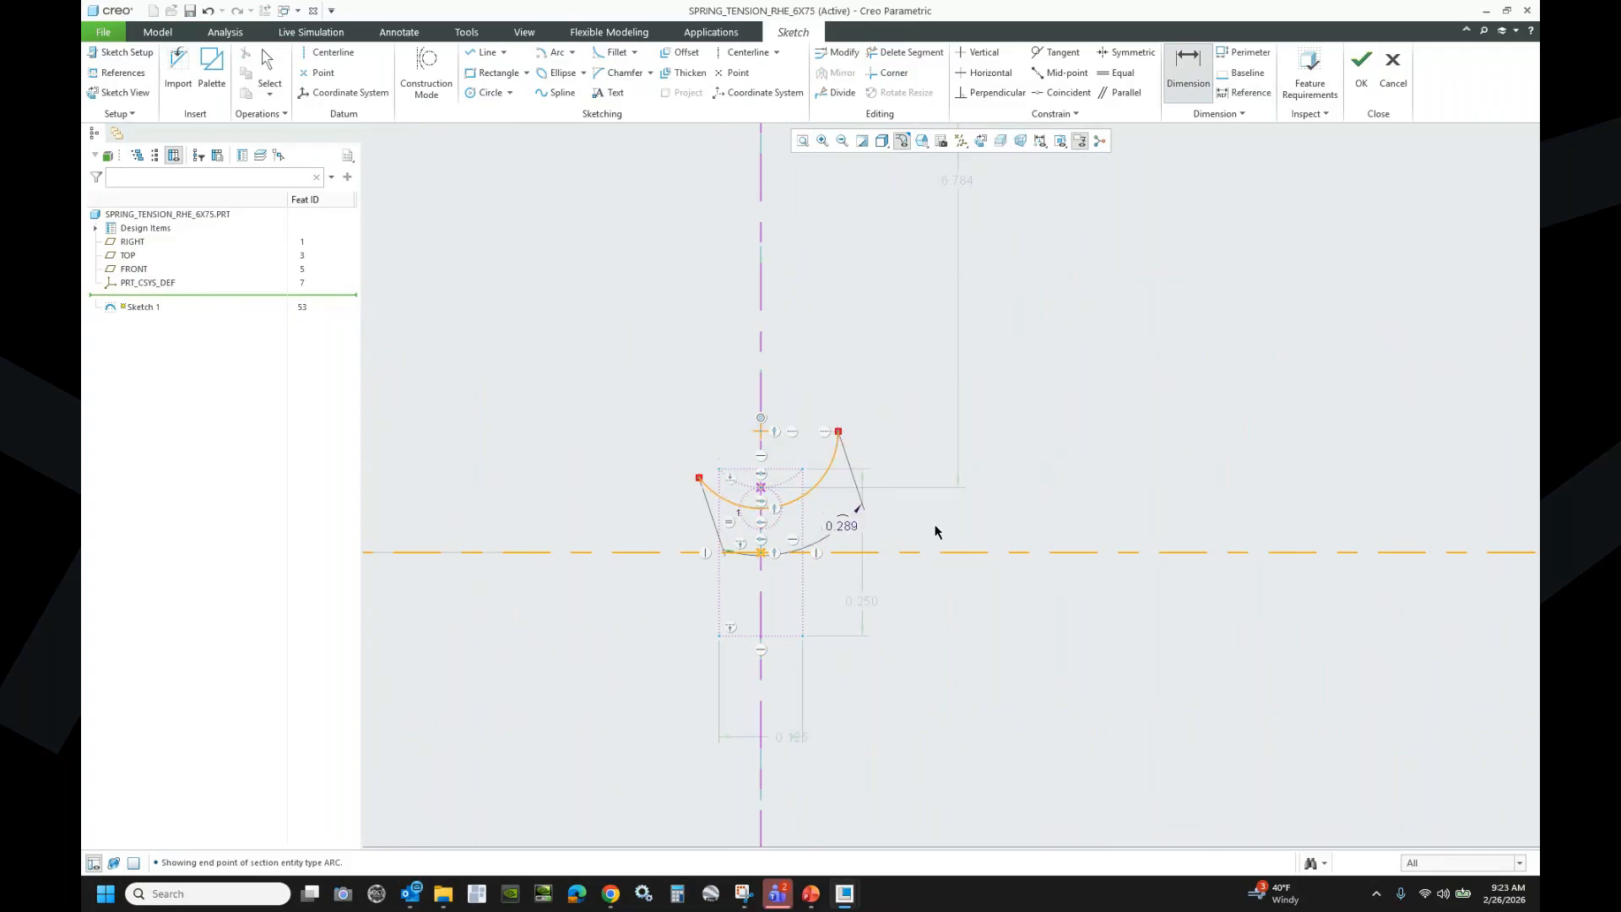
pyautogui.click(847, 525)
pyautogui.middleClick(847, 525)
pyautogui.click(855, 524)
pyautogui.click(859, 497)
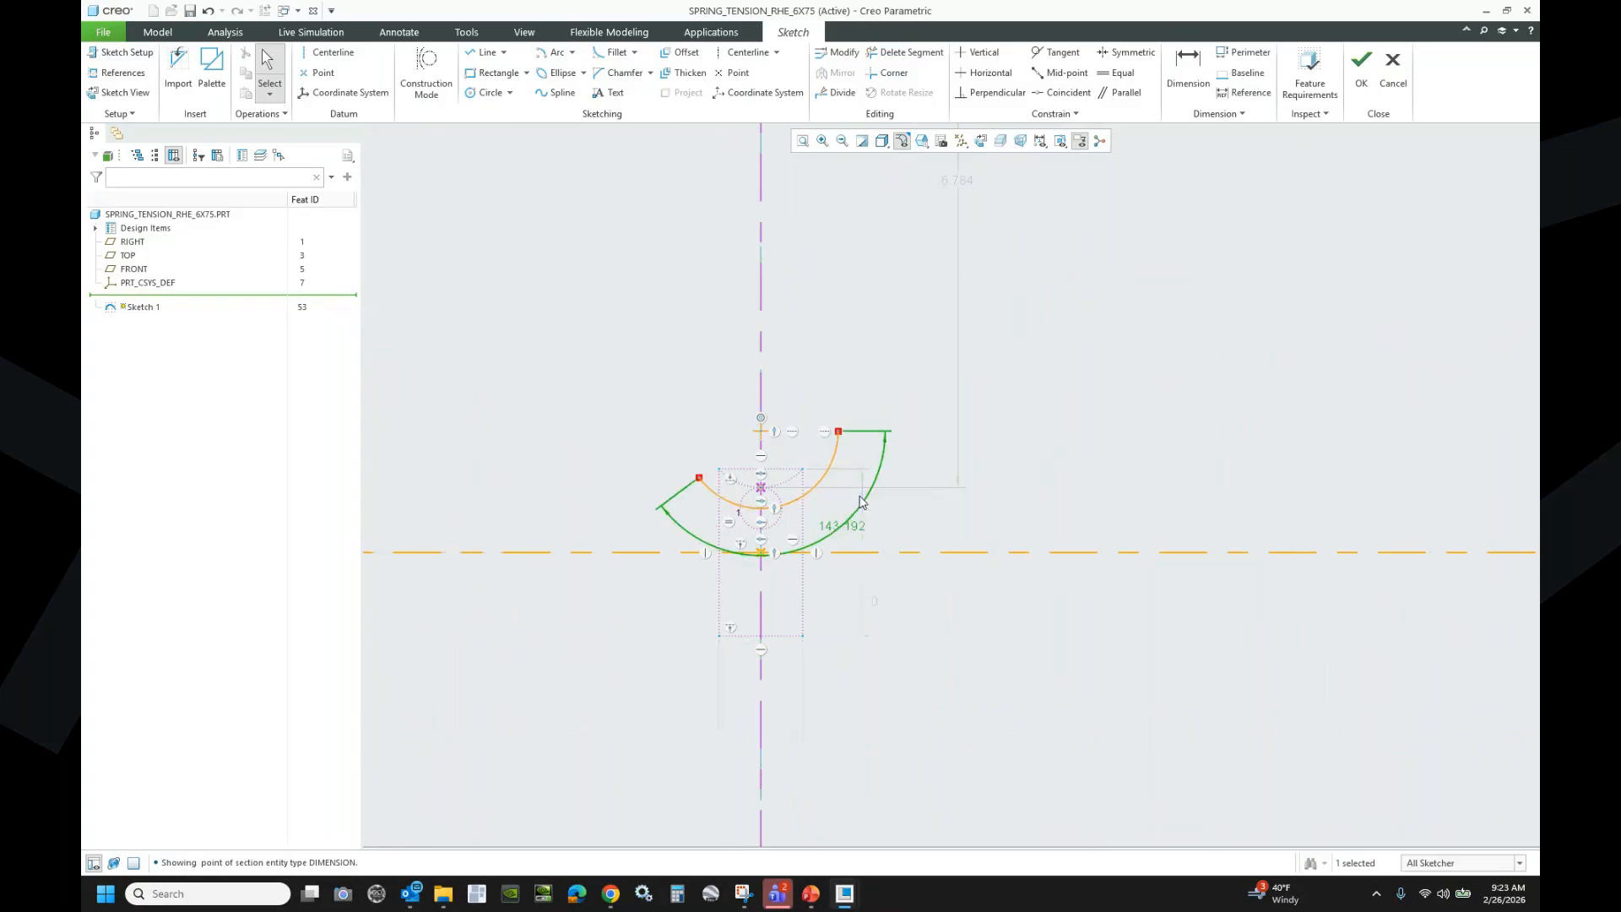
pyautogui.doubleClick(836, 531)
pyautogui.write('195')
pyautogui.press('Return')
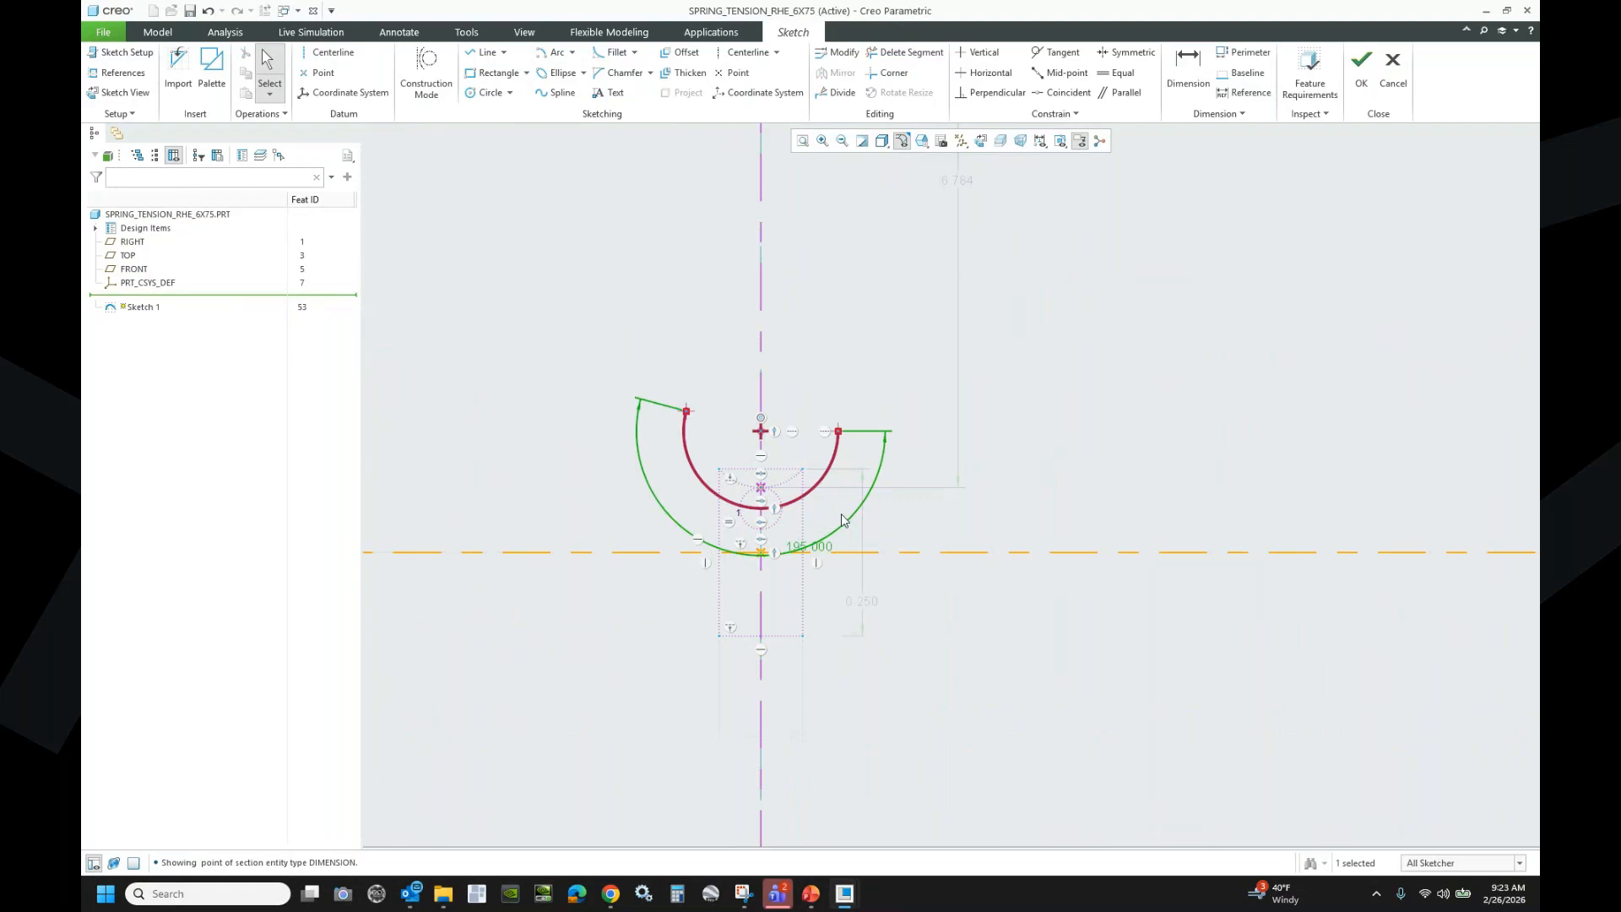
# - Make the lower hook's 195° angle equal to the upper hook's angle
pyautogui.click(1111, 74)
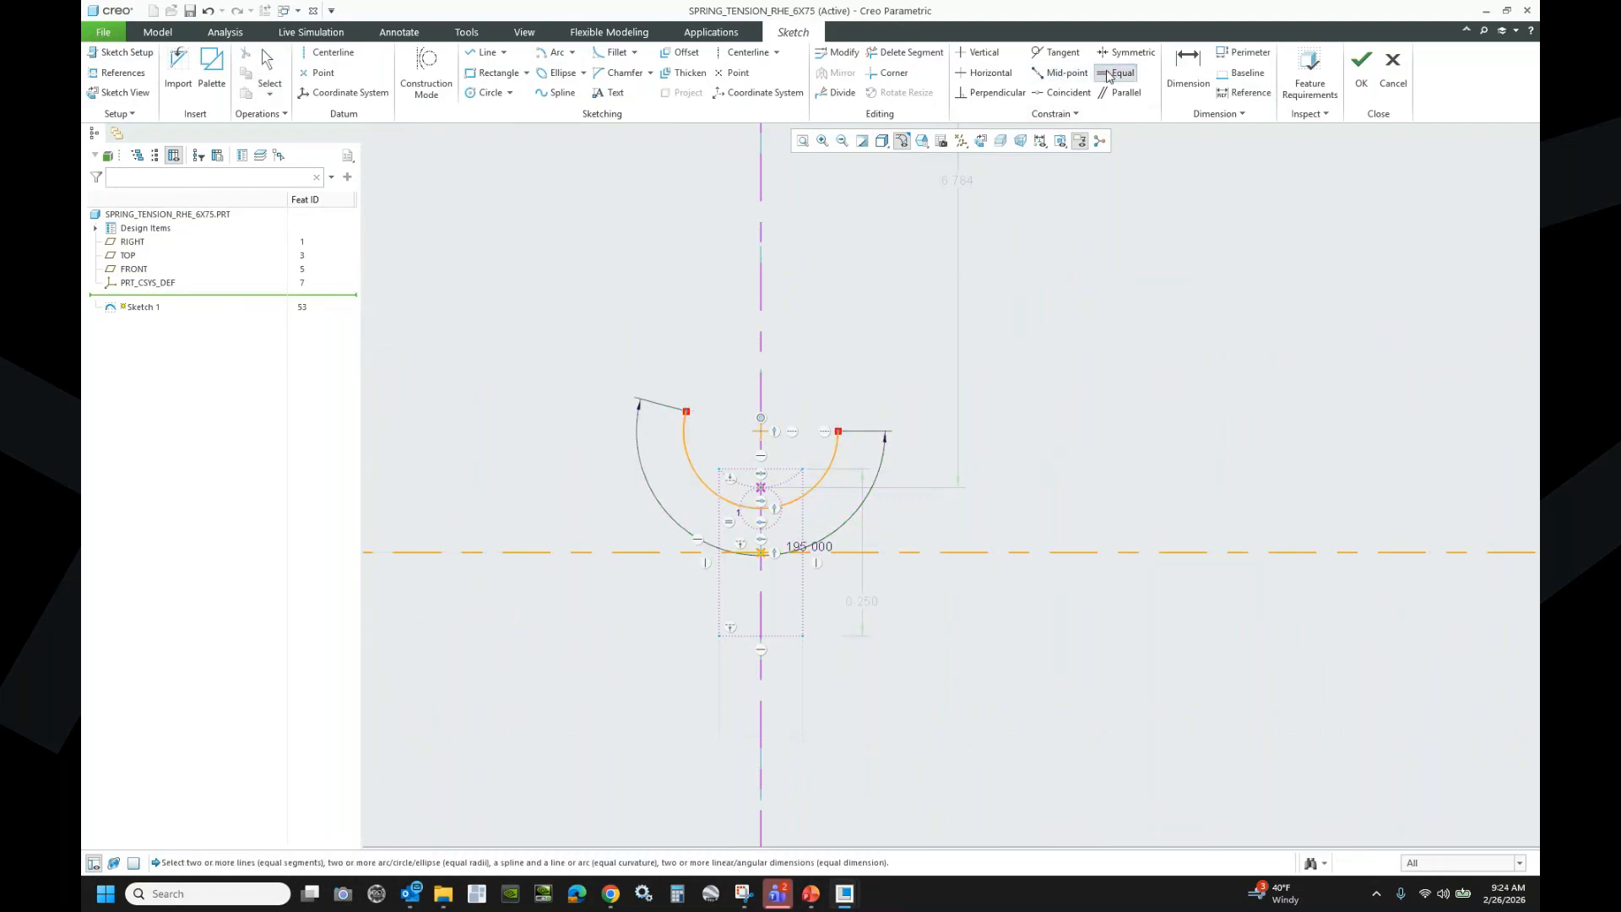
pyautogui.click(818, 545)
pyautogui.scroll(8, 868, 632)
pyautogui.scroll(-3, 868, 404)
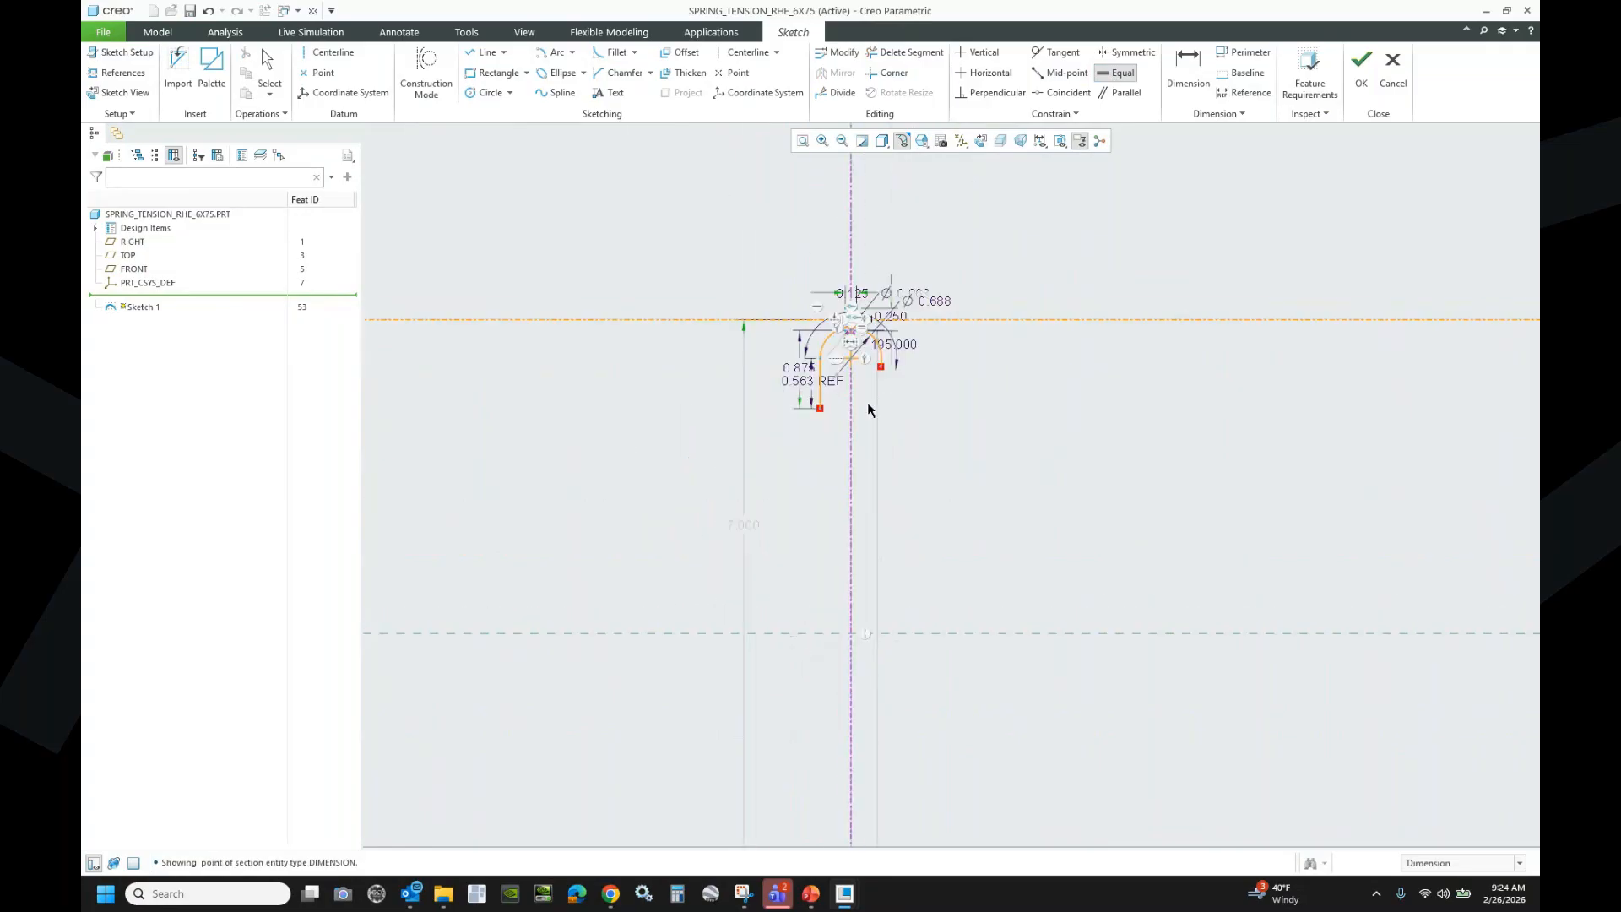
pyautogui.scroll(-3, 868, 410)
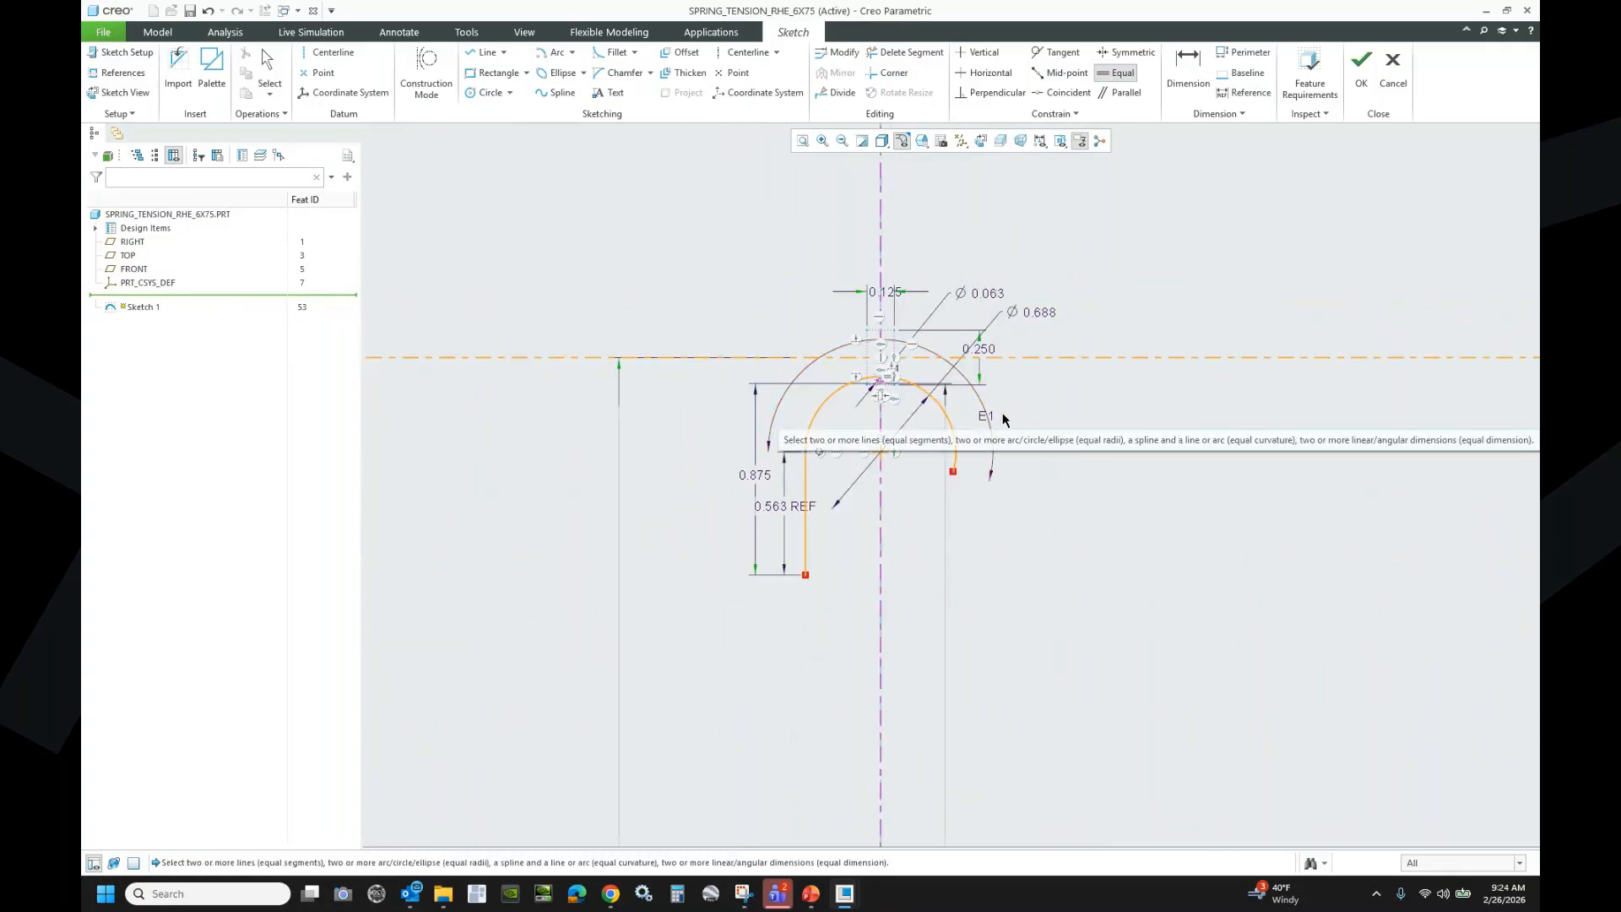
pyautogui.scroll(7, 888, 246)
pyautogui.scroll(-4, 835, 609)
pyautogui.scroll(-1, 851, 635)
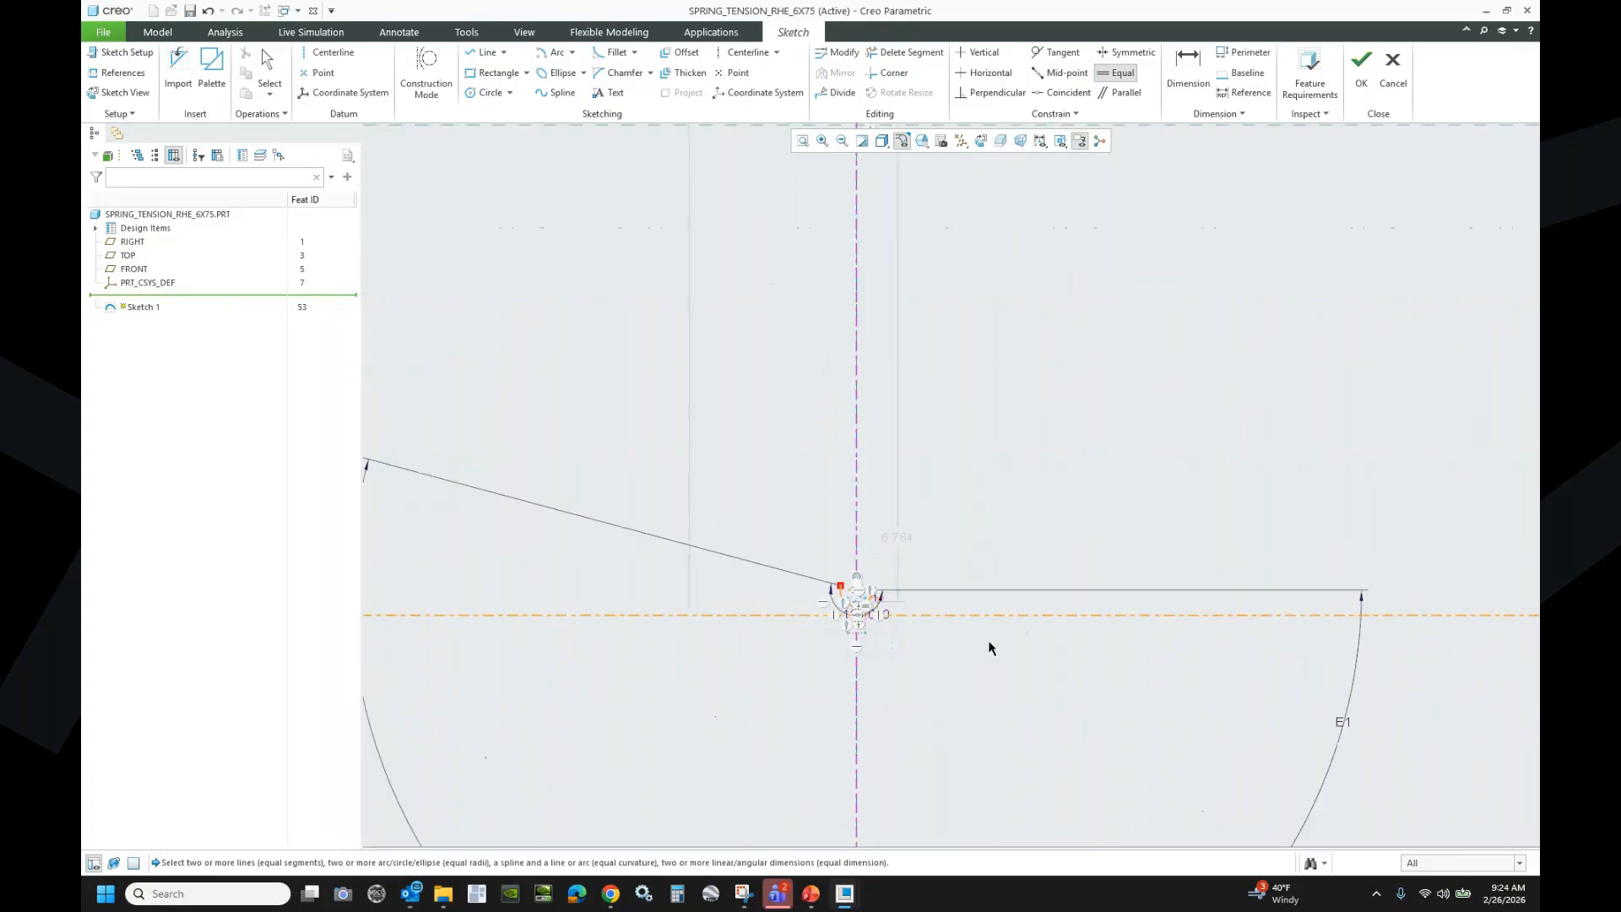
pyautogui.click(1341, 724)
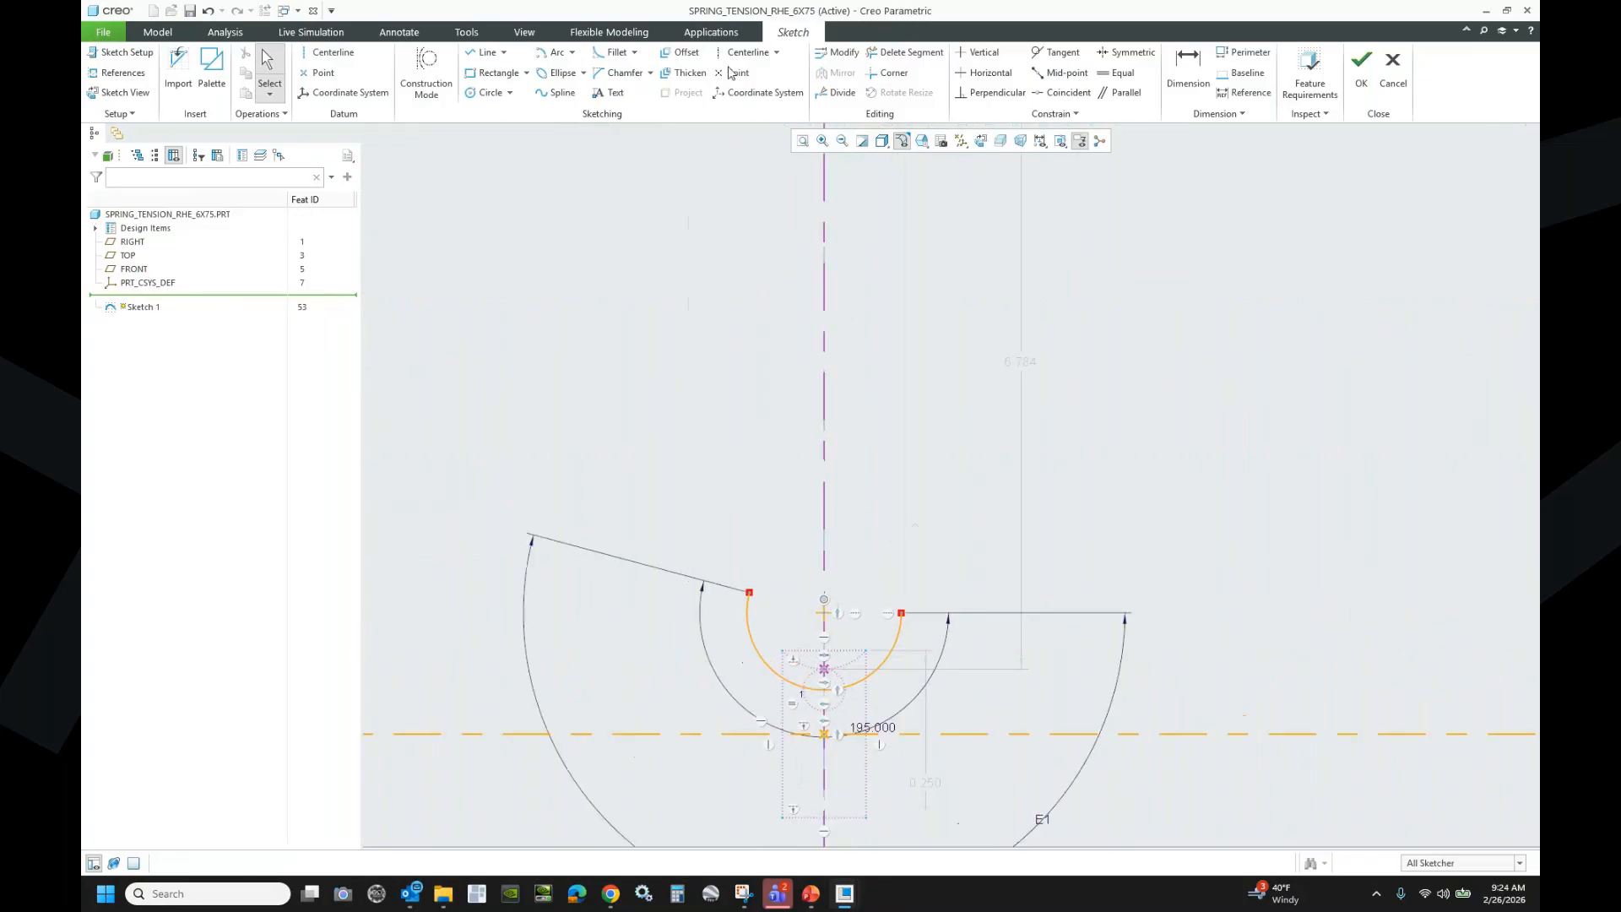
# - Draw a vertical straight leg up from the lower arc's end
pyautogui.click(486, 54)
pyautogui.click(902, 613)
pyautogui.click(901, 430)
pyautogui.middleClick(1132, 399)
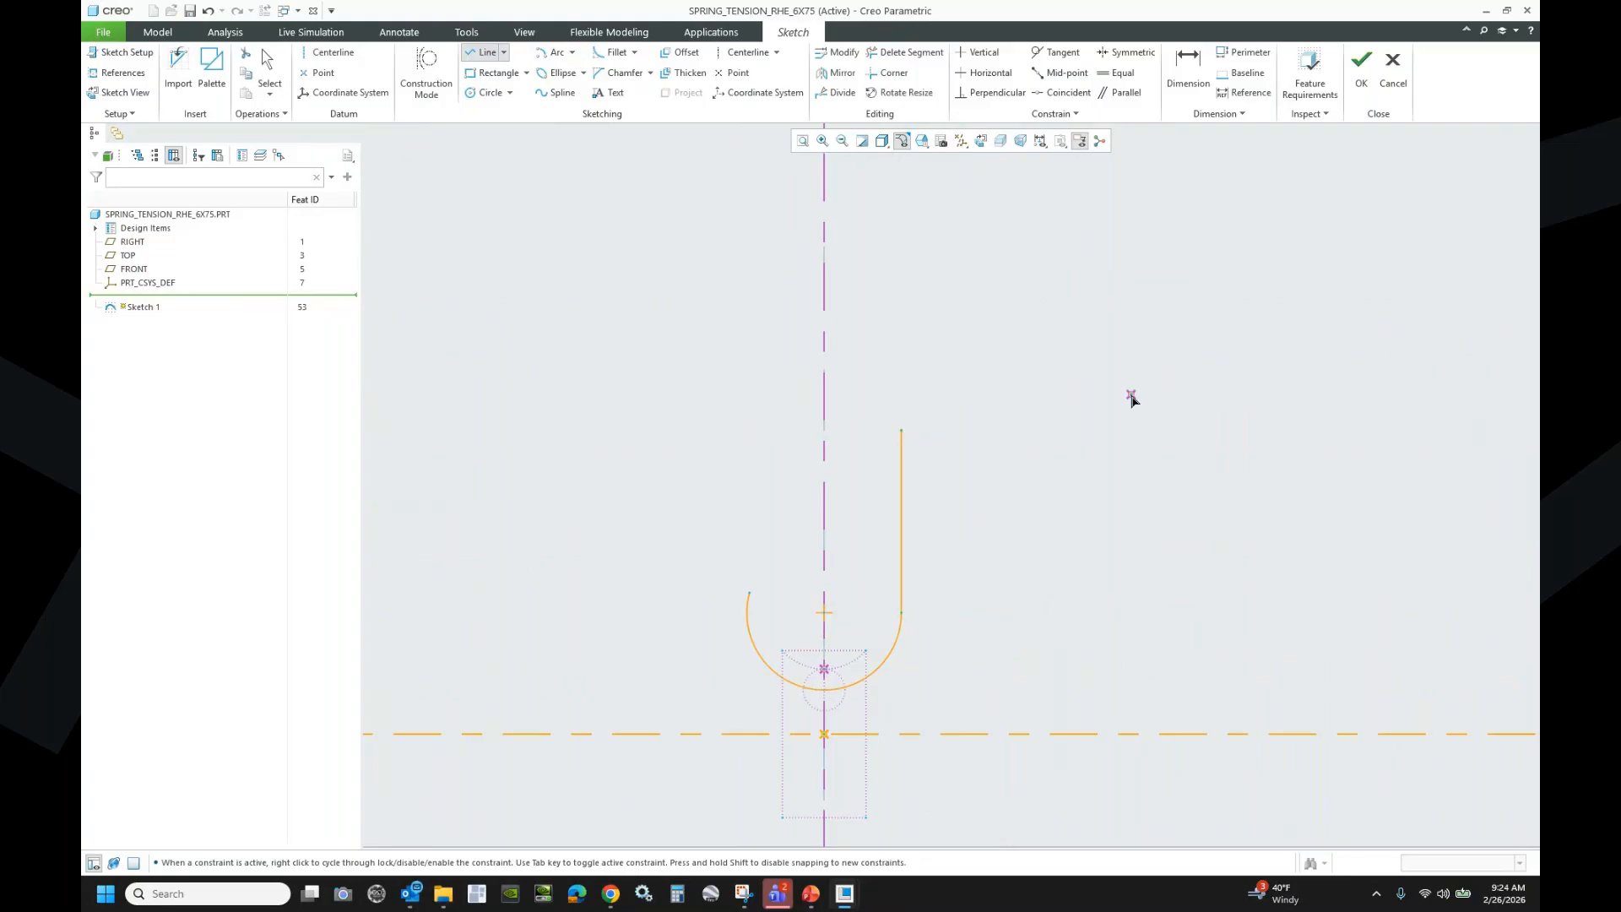
pyautogui.middleClick(1133, 398)
# - Apply Equal constraints to the new leg and to the lower and upper hook arcs
pyautogui.click(1117, 73)
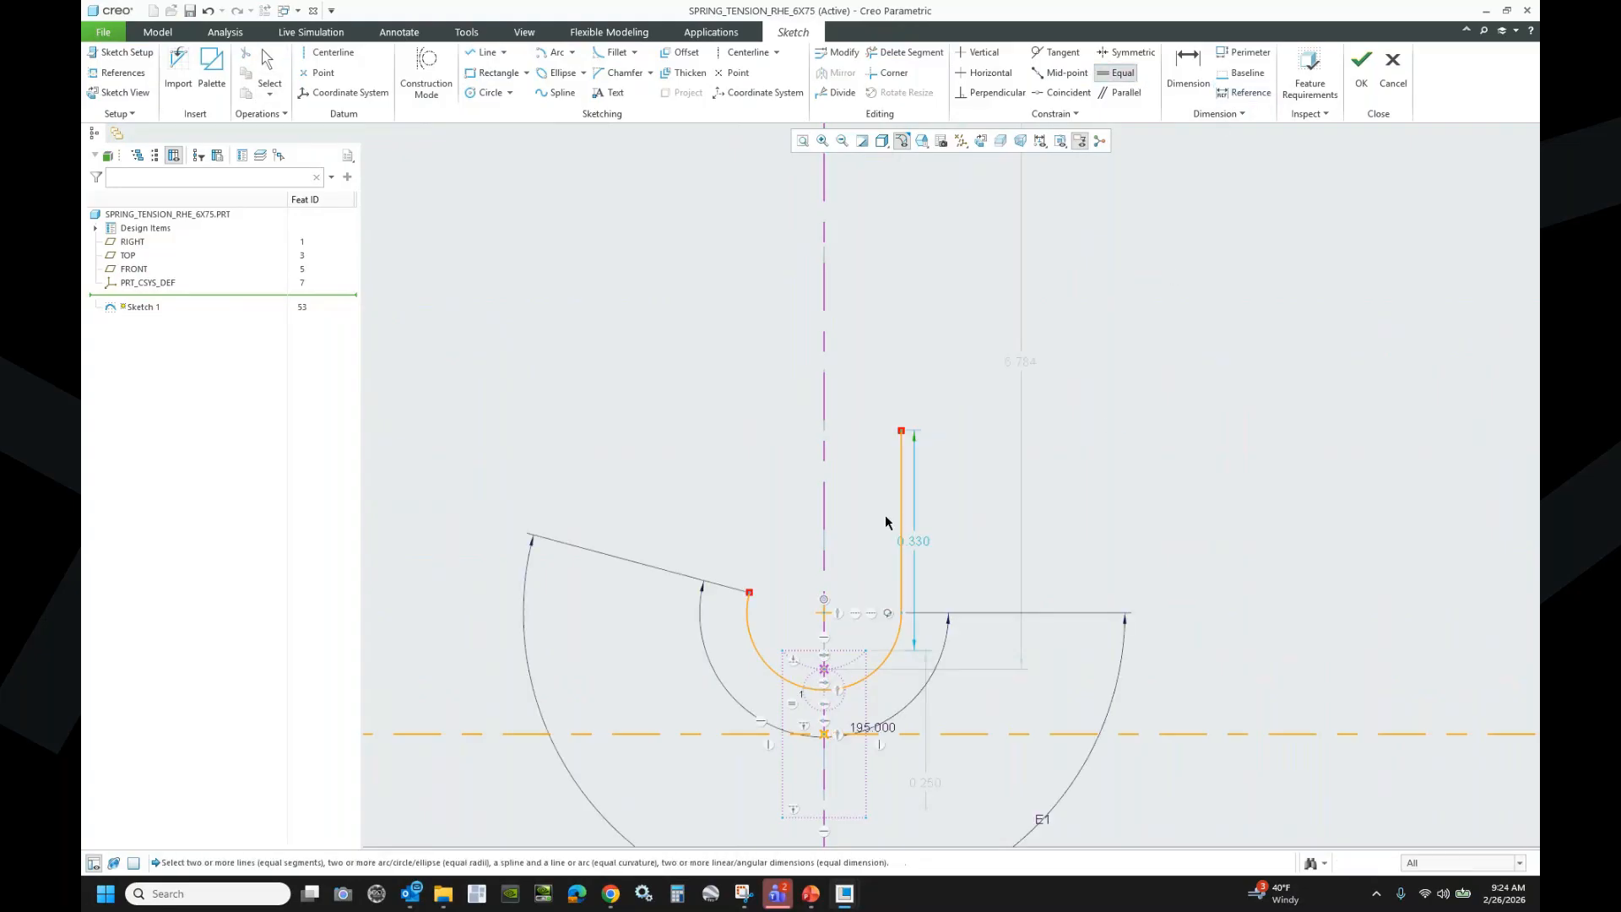
pyautogui.click(901, 523)
pyautogui.scroll(-5, 823, 651)
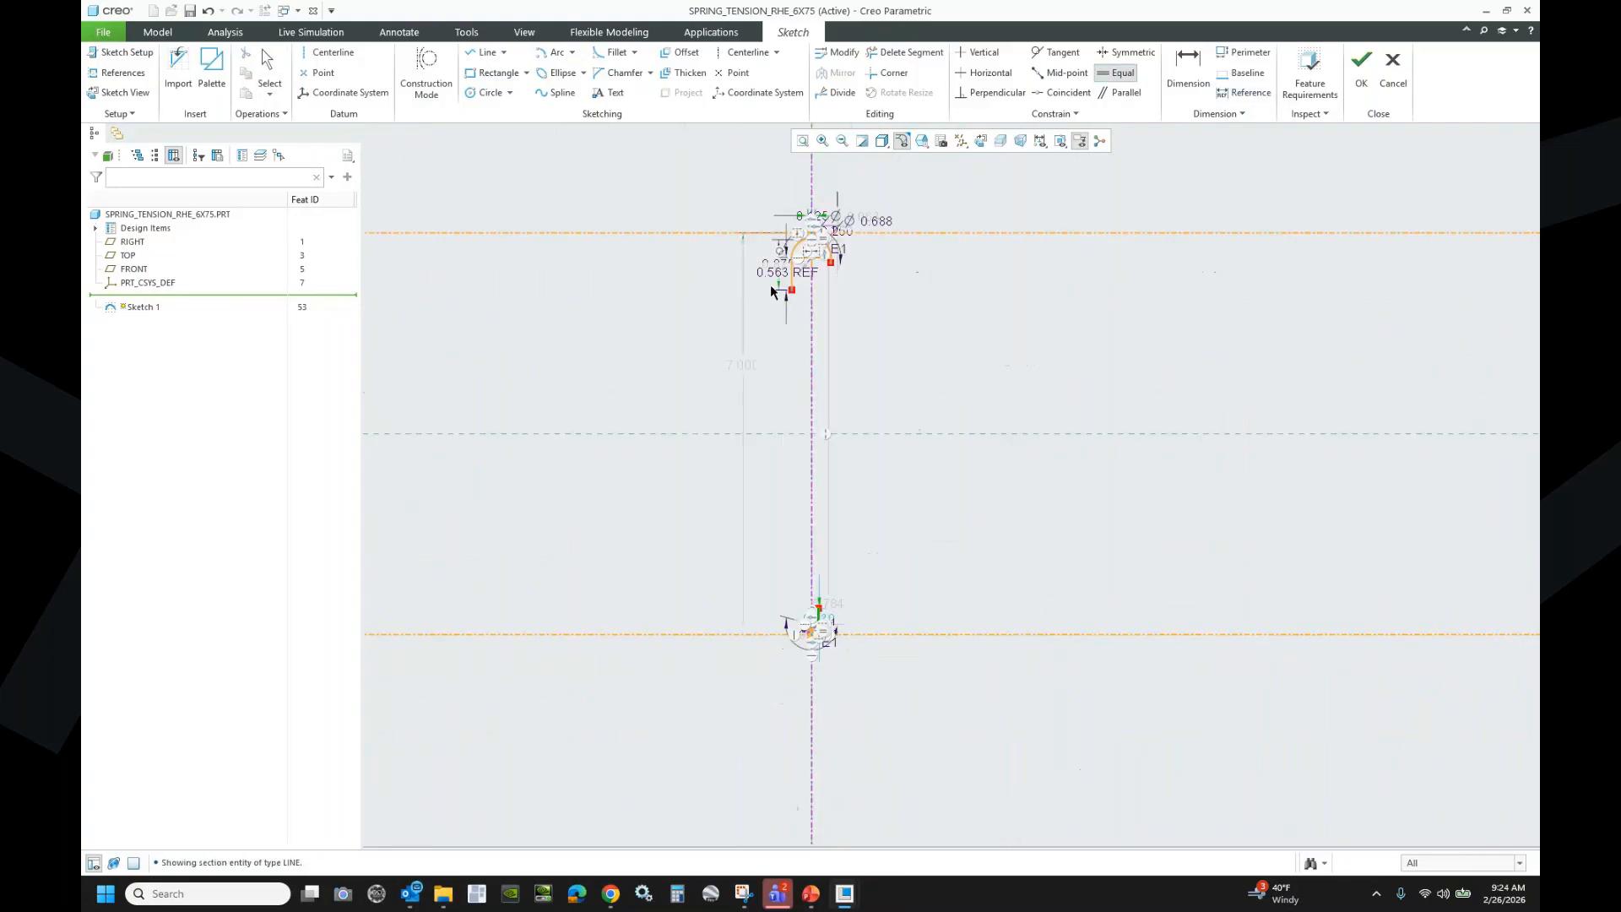
pyautogui.scroll(8, 784, 251)
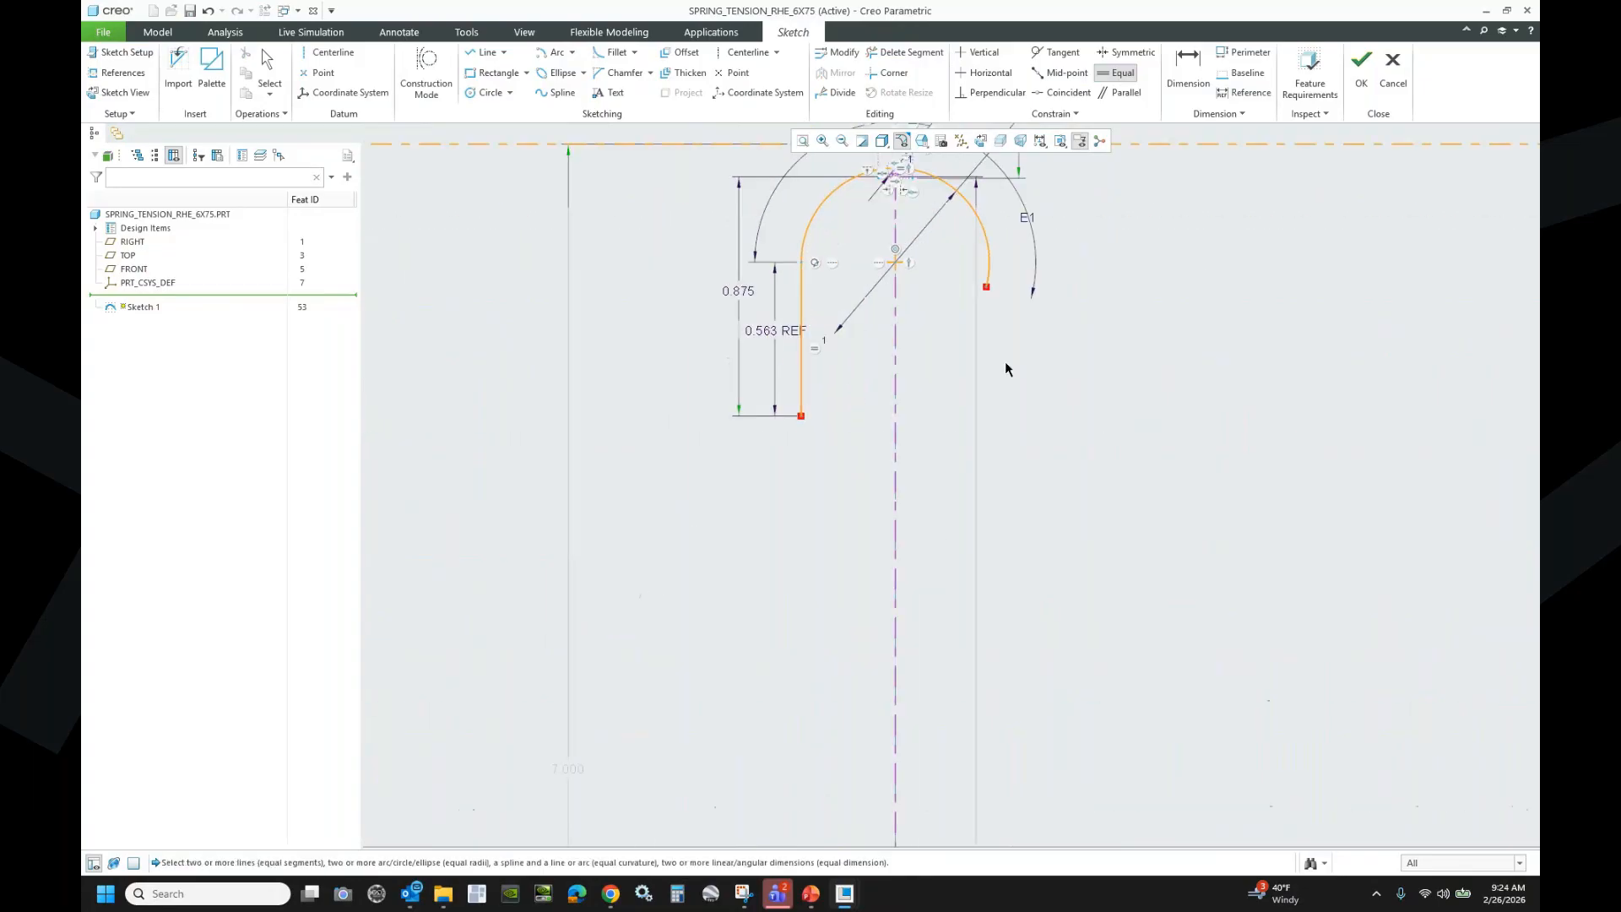
pyautogui.scroll(-3, 1005, 361)
pyautogui.scroll(-4, 929, 405)
pyautogui.scroll(8, 878, 659)
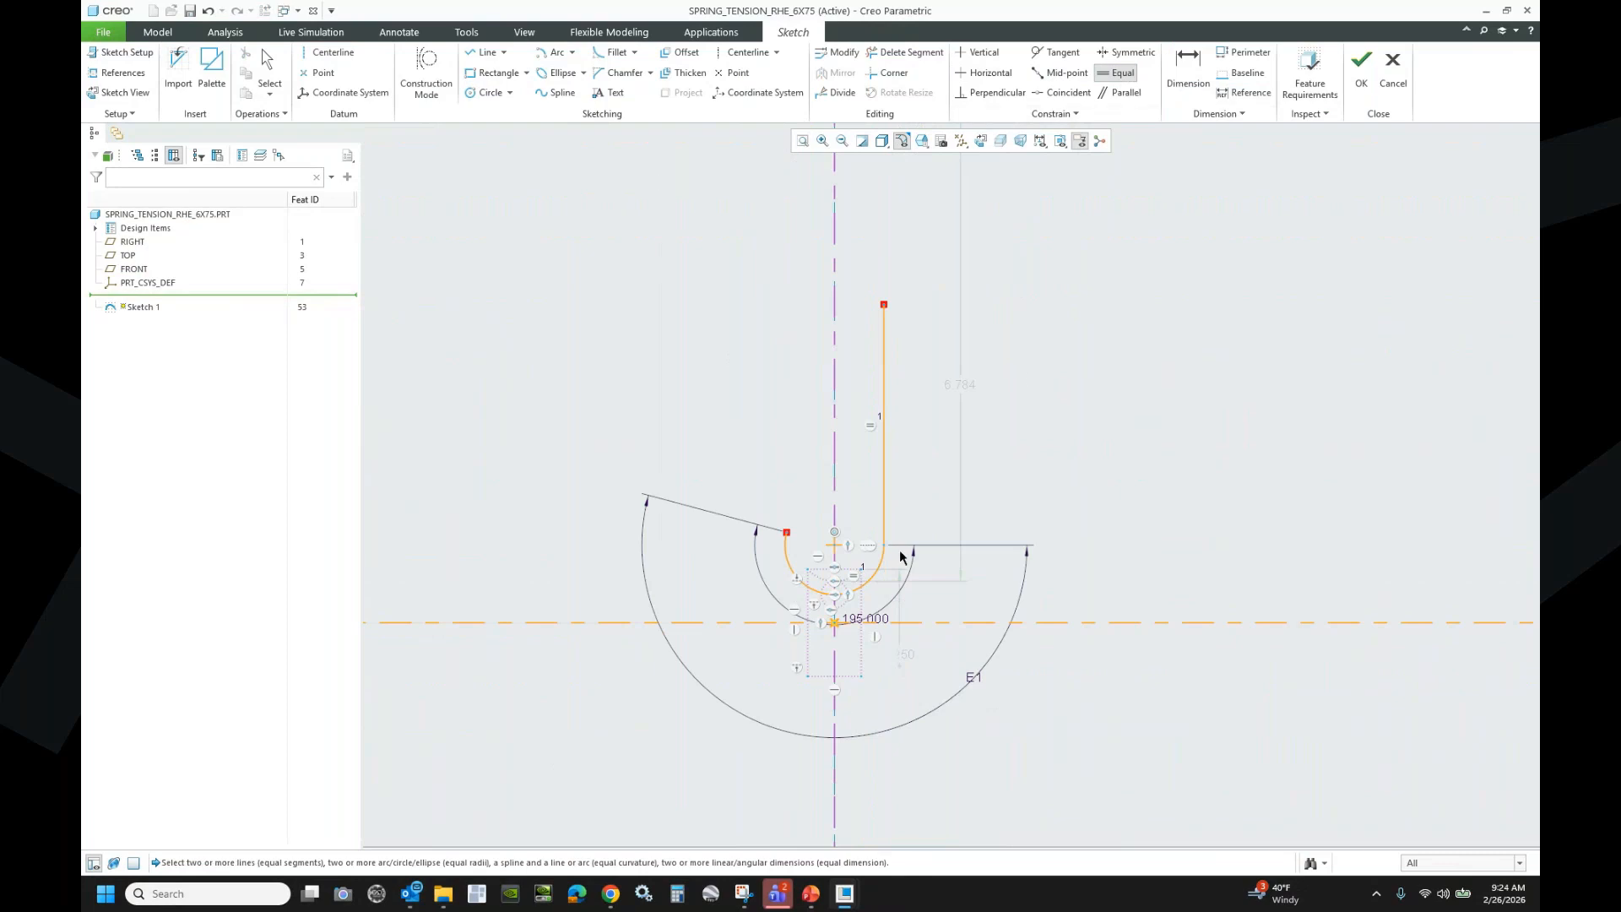
pyautogui.click(885, 564)
pyautogui.scroll(-6, 879, 631)
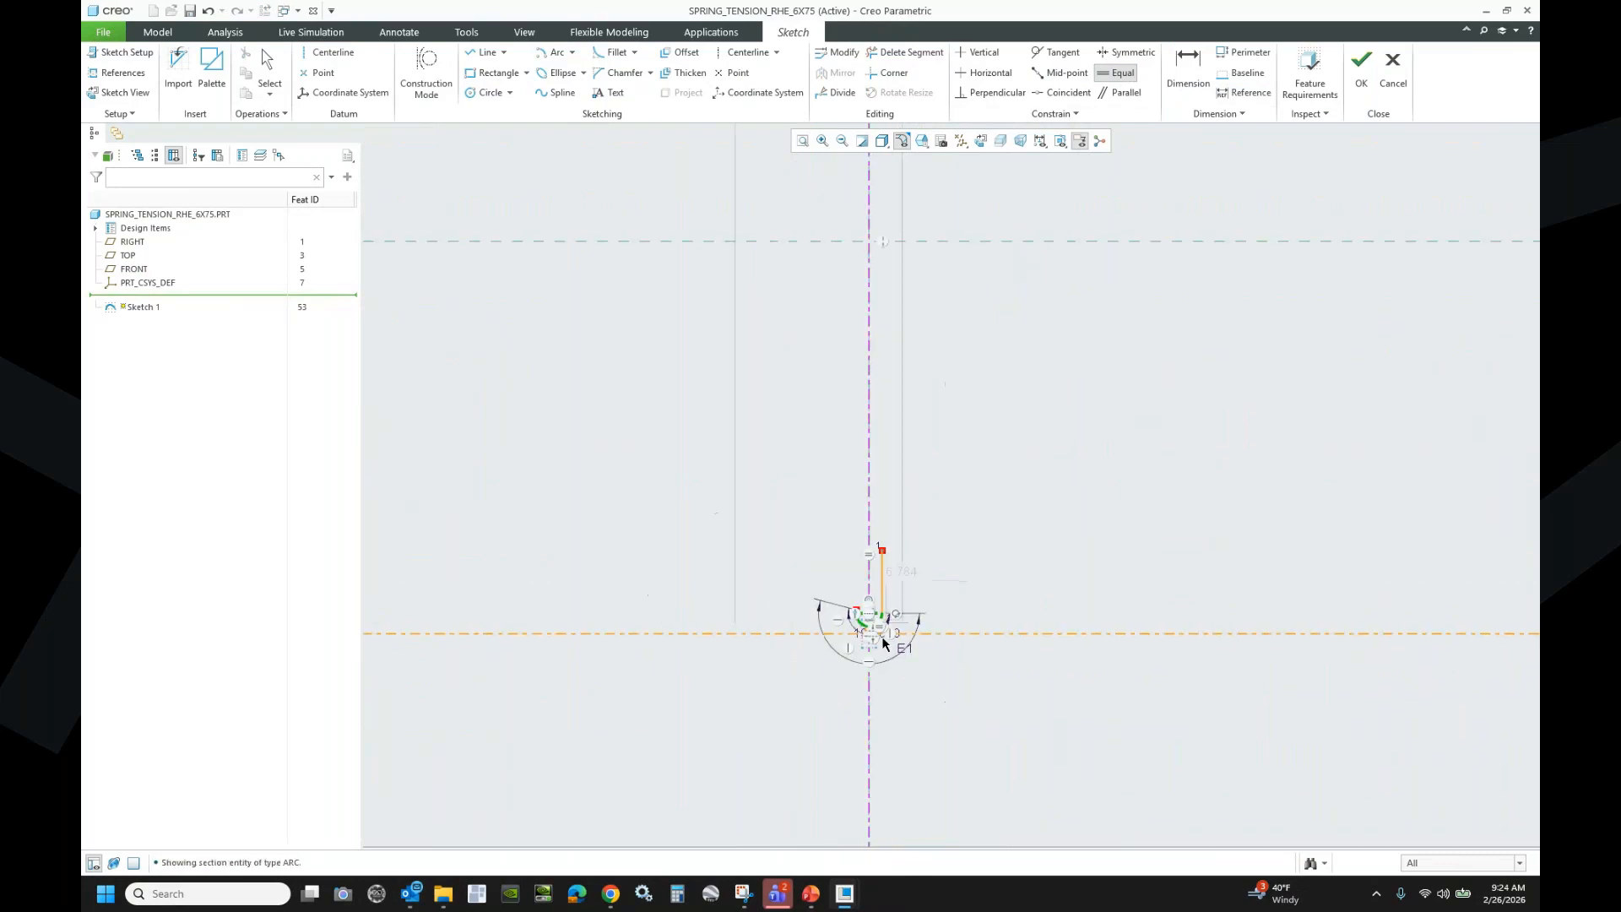
pyautogui.scroll(7, 891, 232)
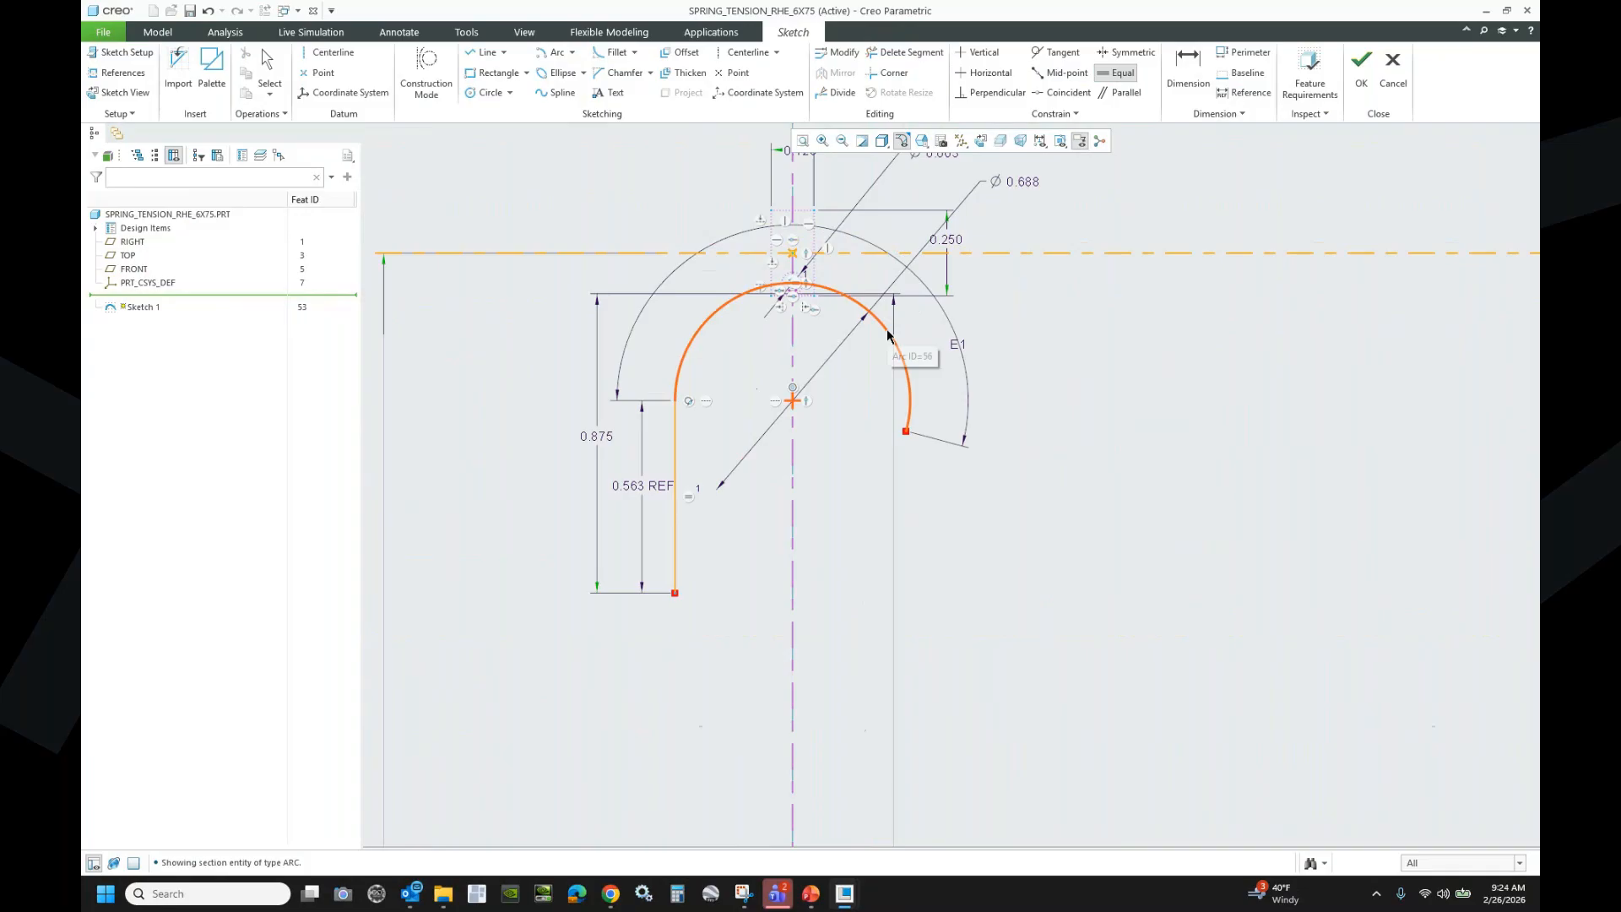
pyautogui.click(885, 329)
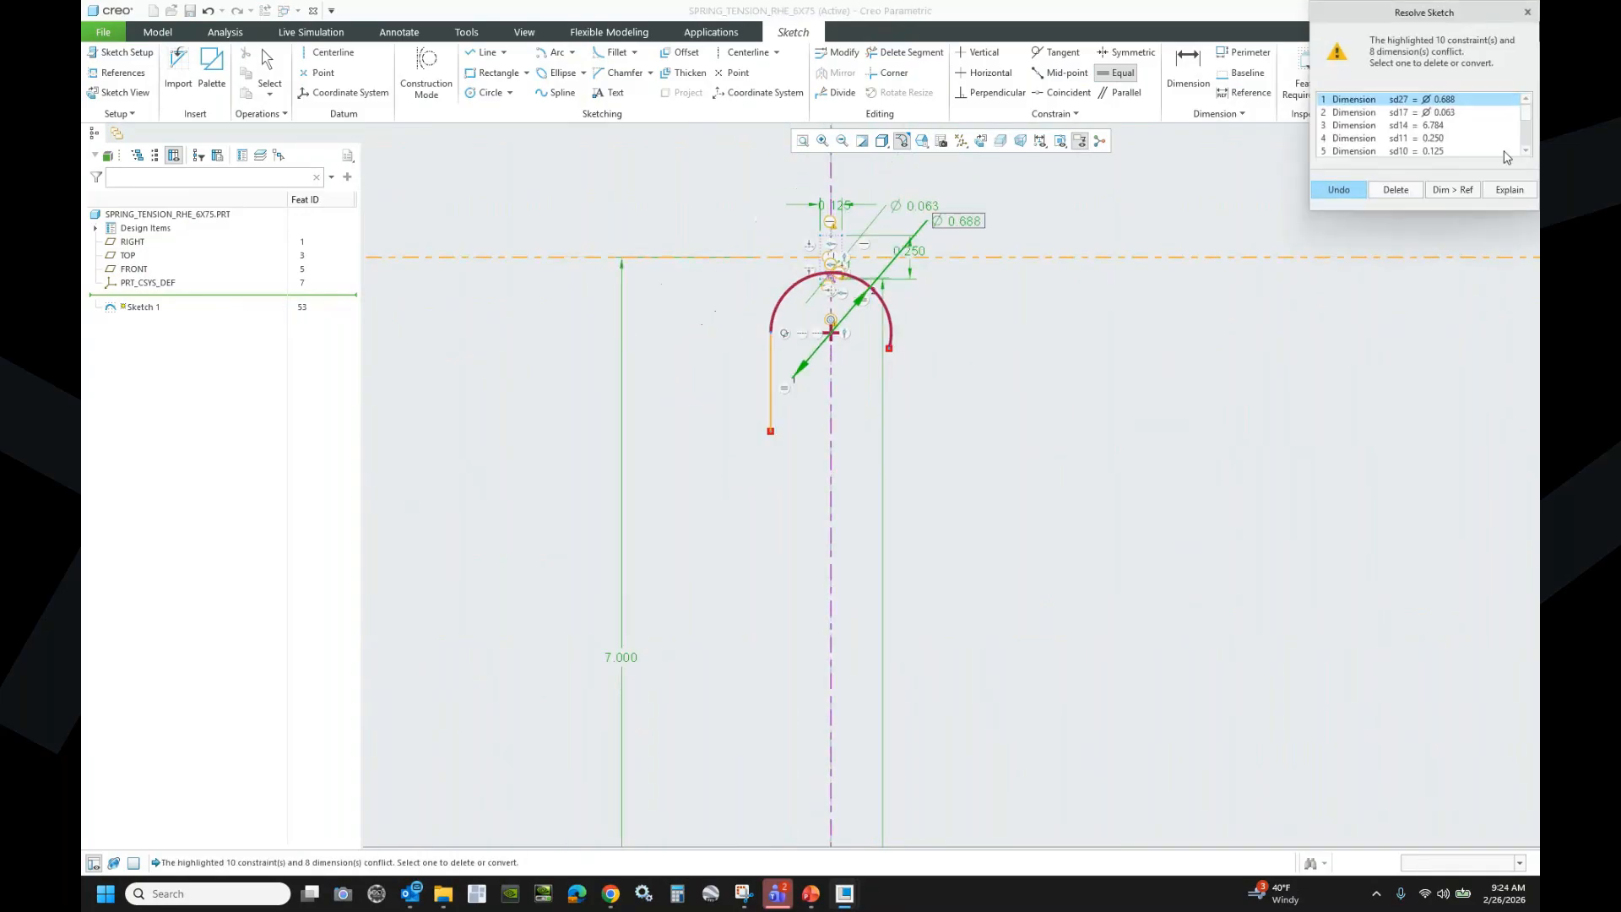
pyautogui.scroll(-4, 1015, 400)
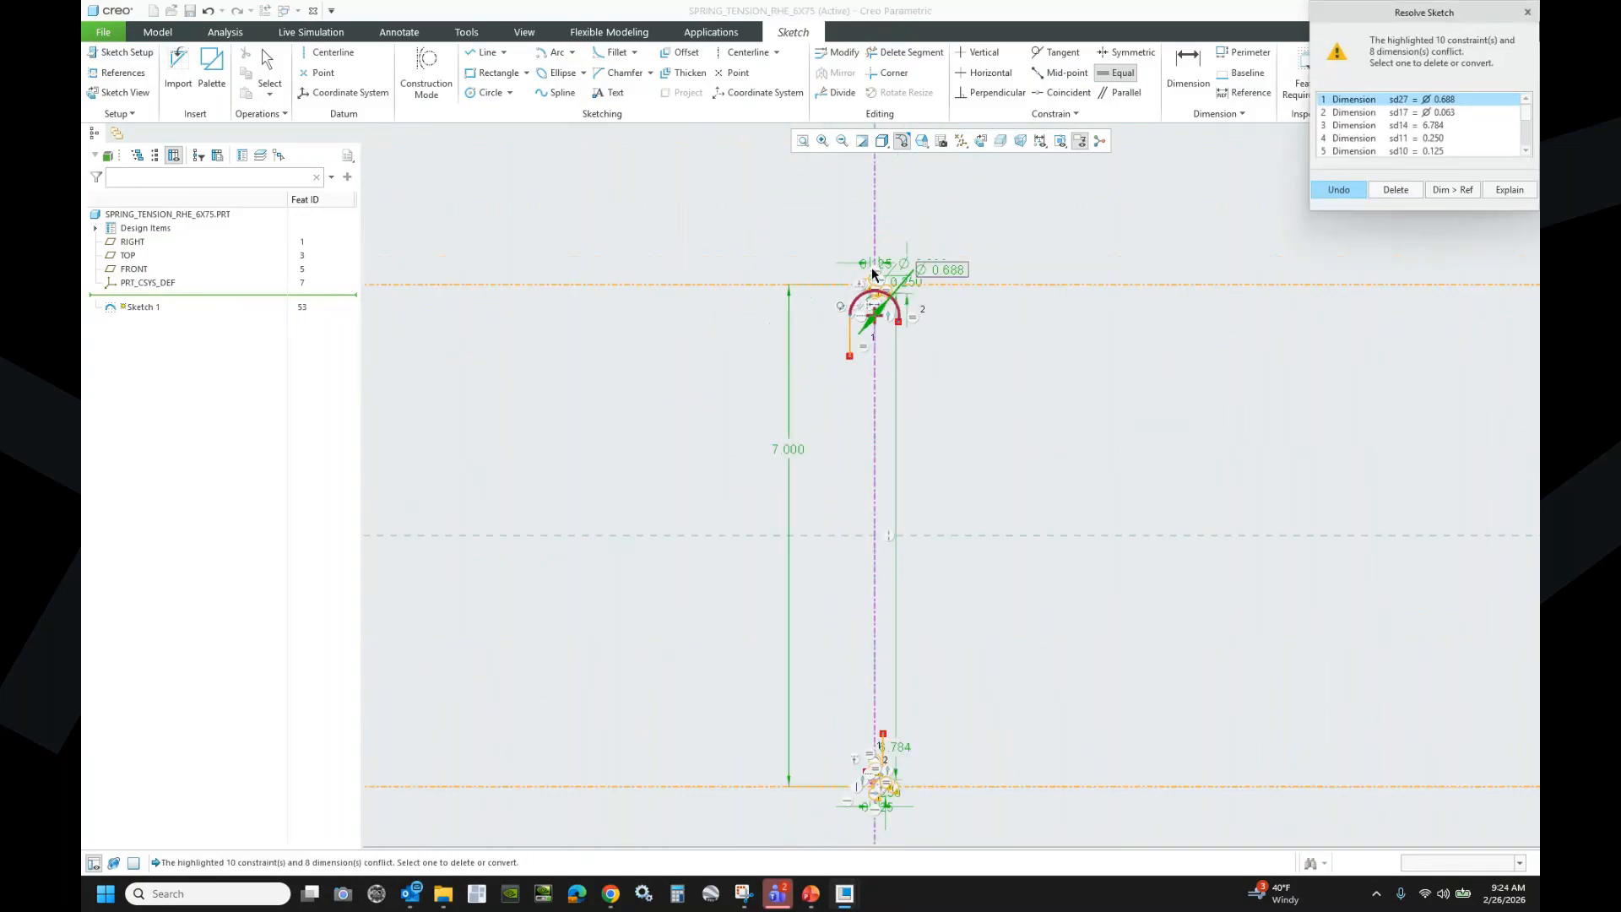
pyautogui.scroll(5, 794, 321)
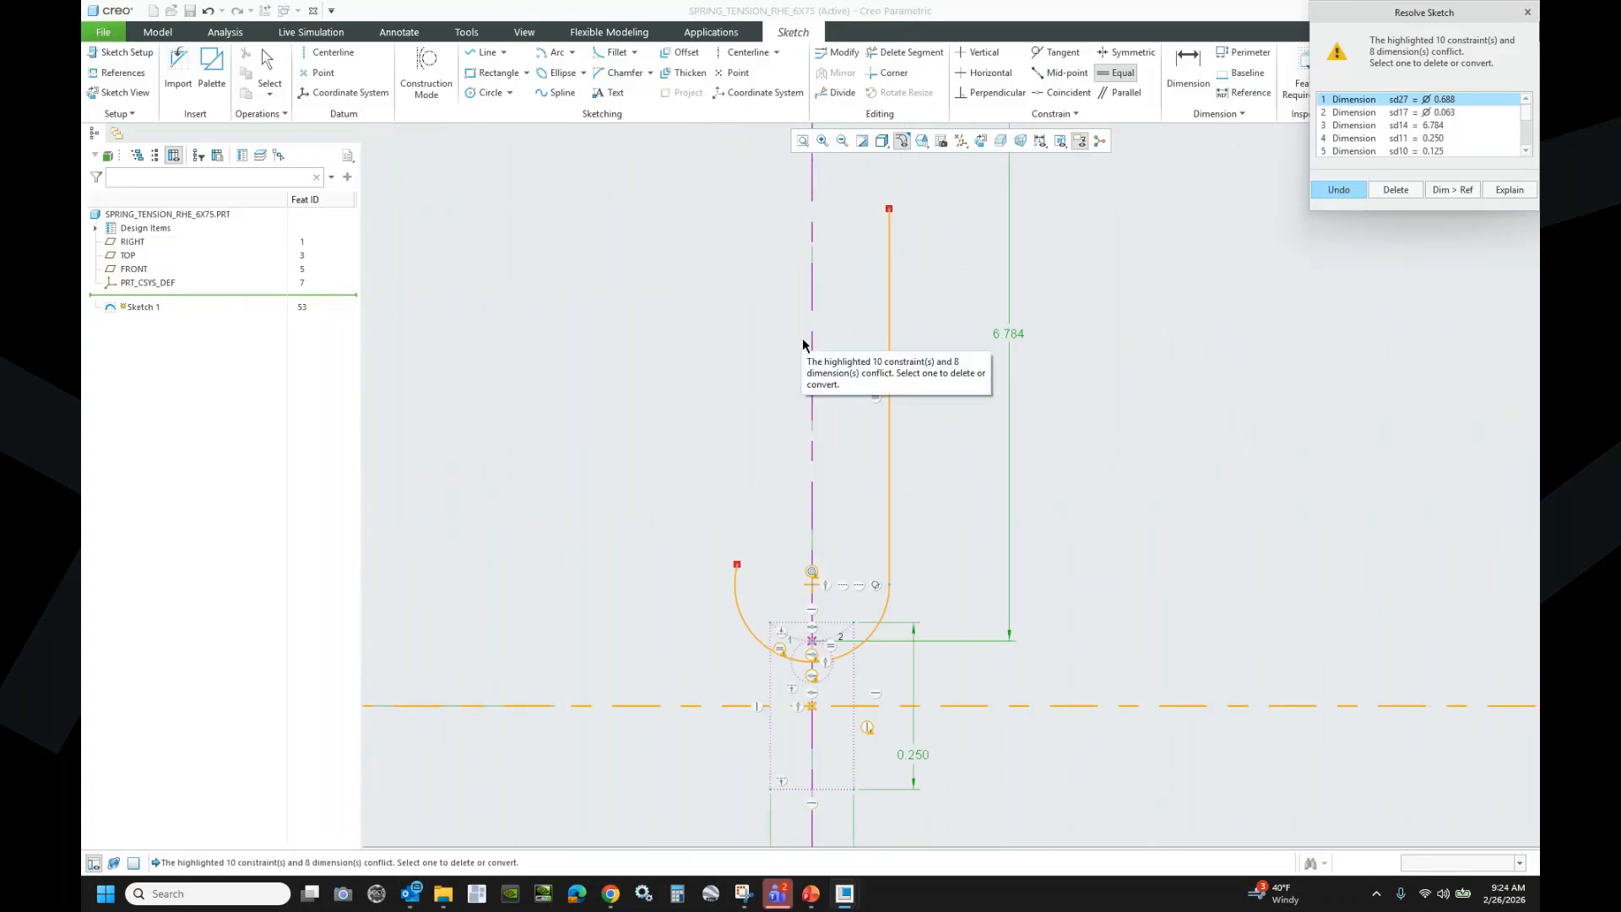
# - Resolve the conflict by converting the 6.784 dimension to a reference
pyautogui.click(1439, 127)
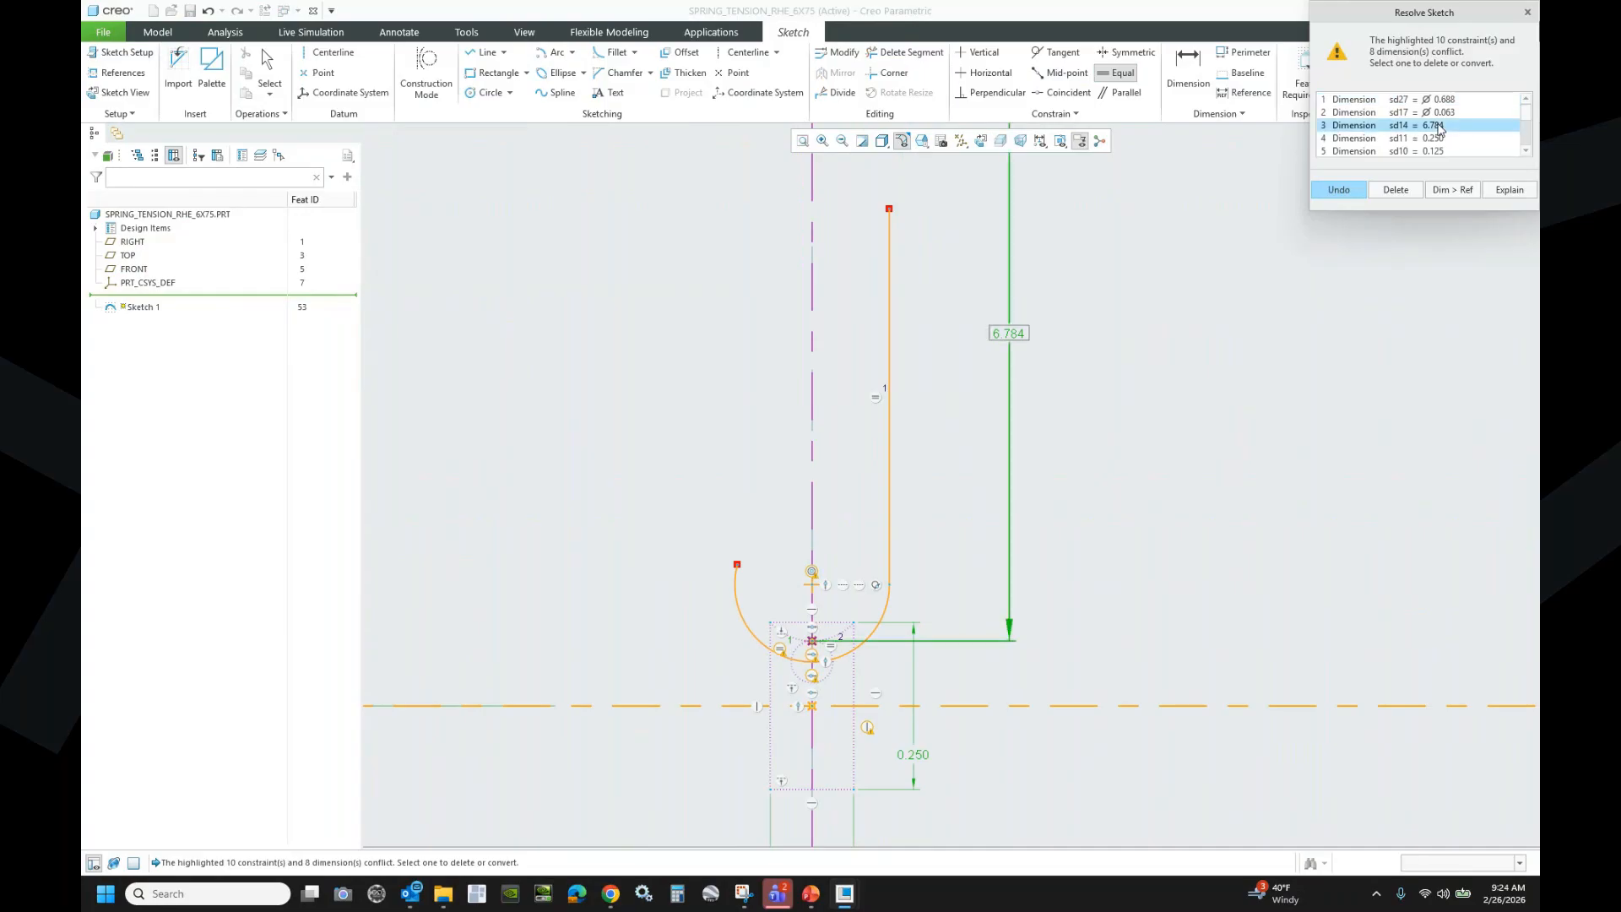
pyautogui.click(1453, 190)
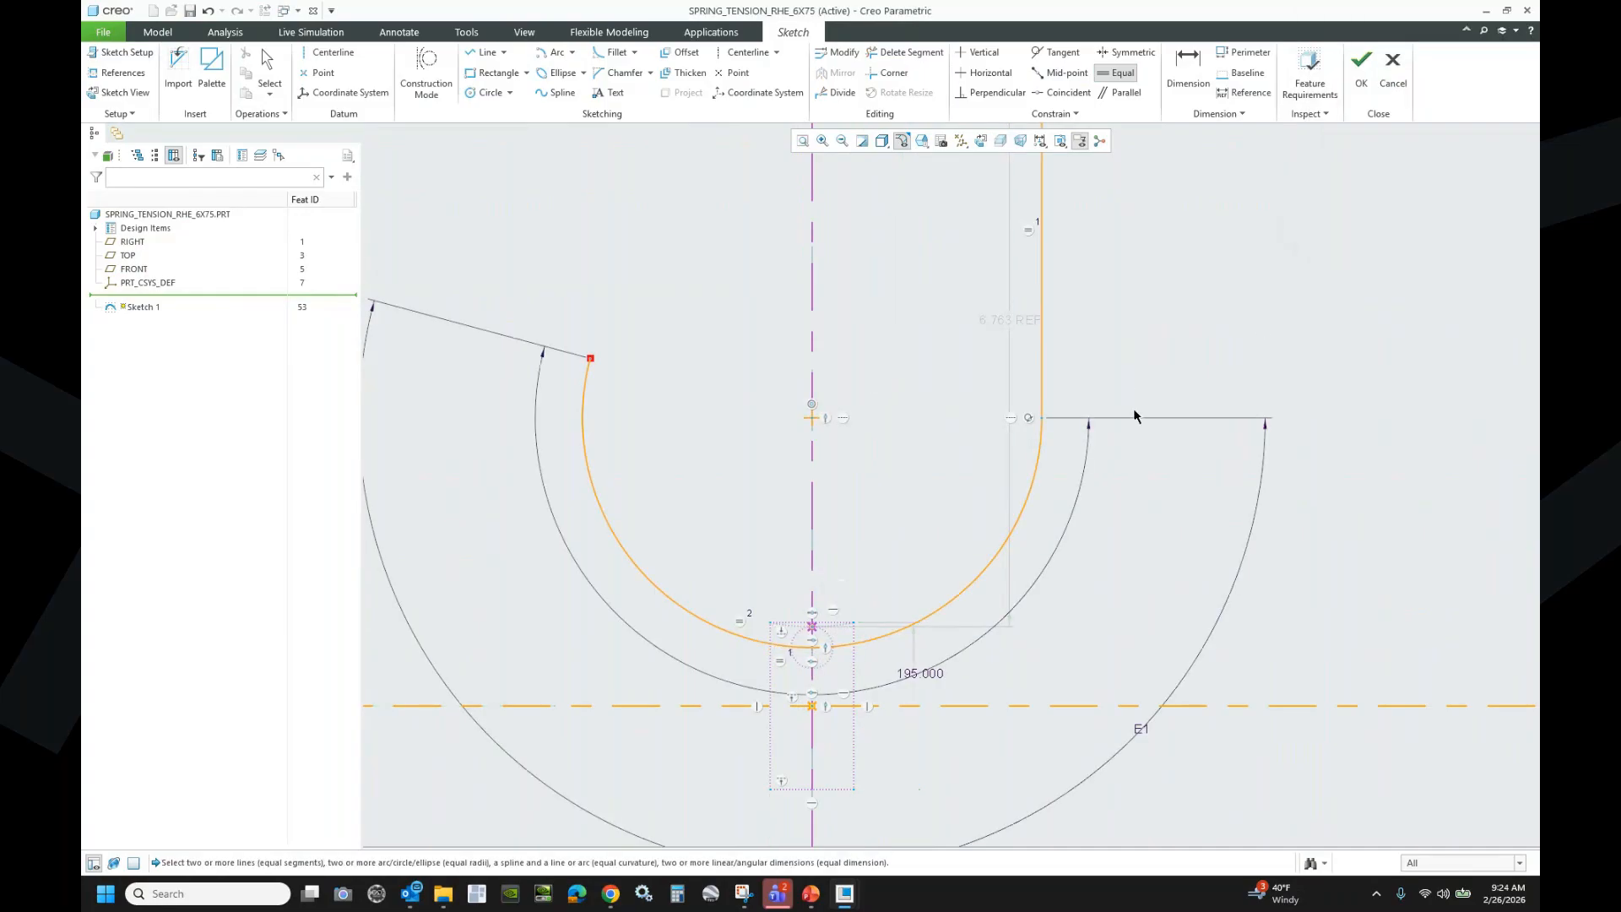
pyautogui.scroll(-3, 894, 670)
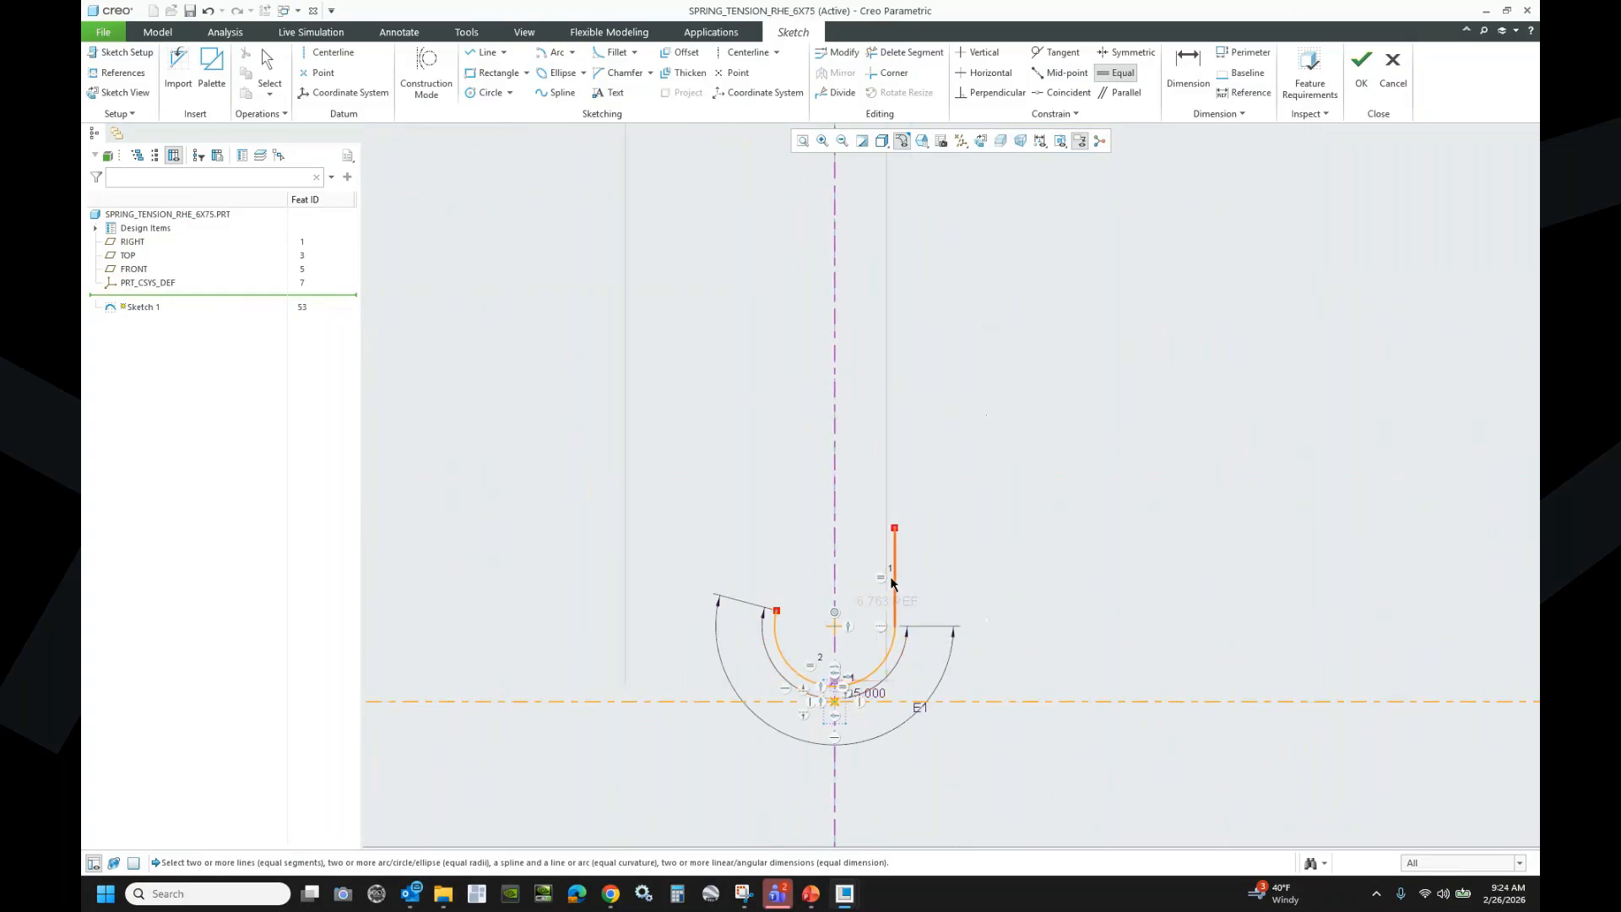
pyautogui.scroll(-5, 890, 576)
pyautogui.scroll(3, 932, 540)
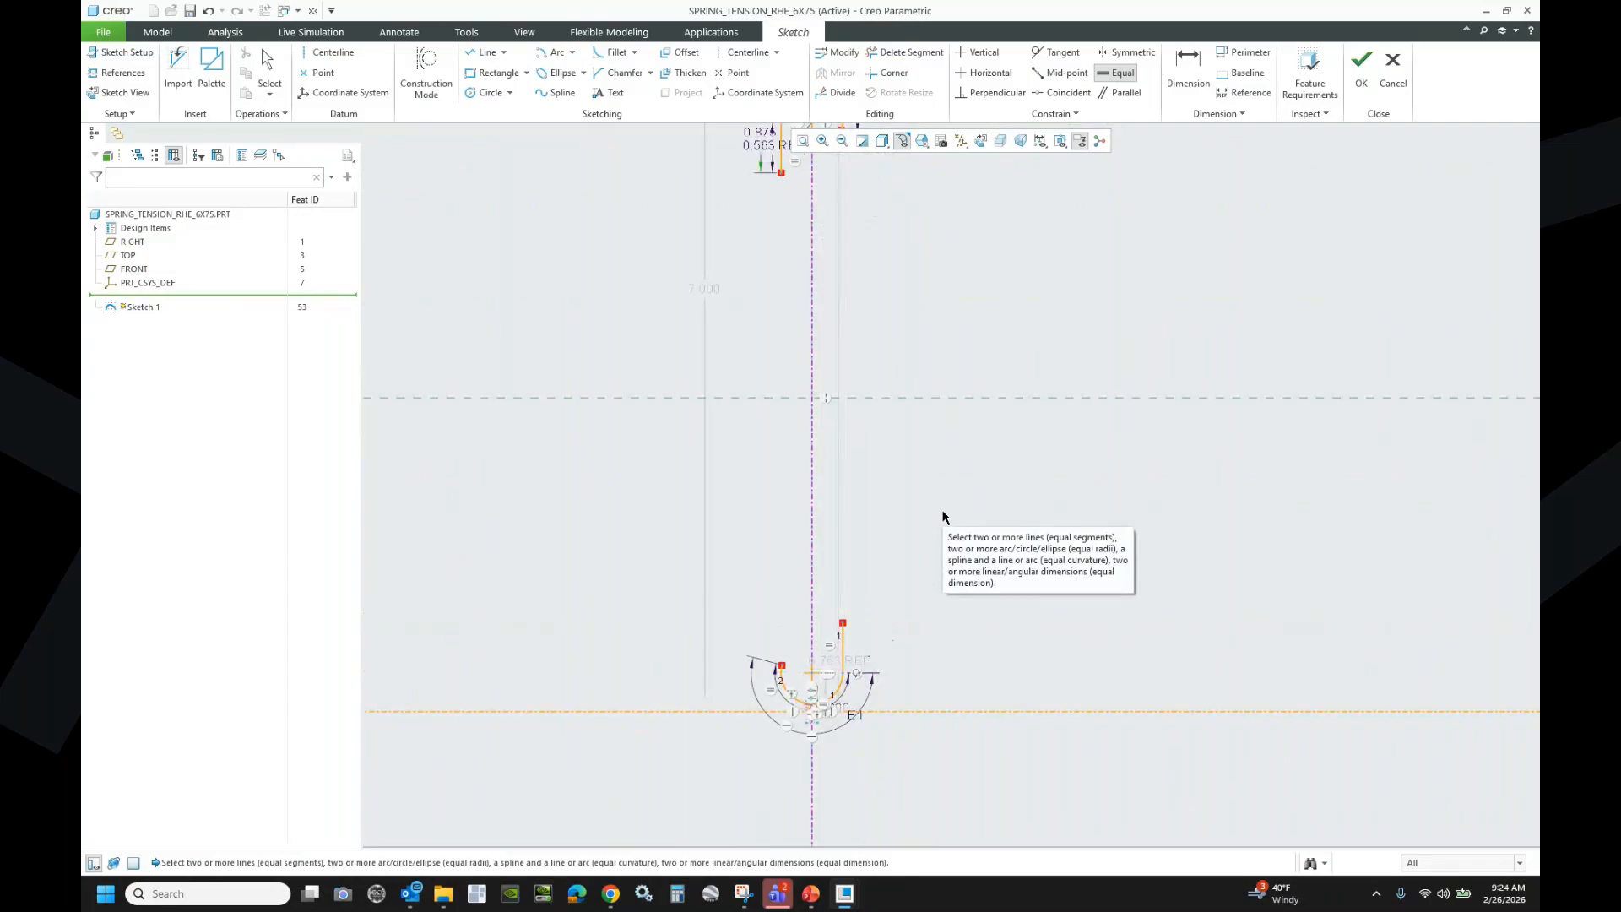
pyautogui.middleClick(902, 486)
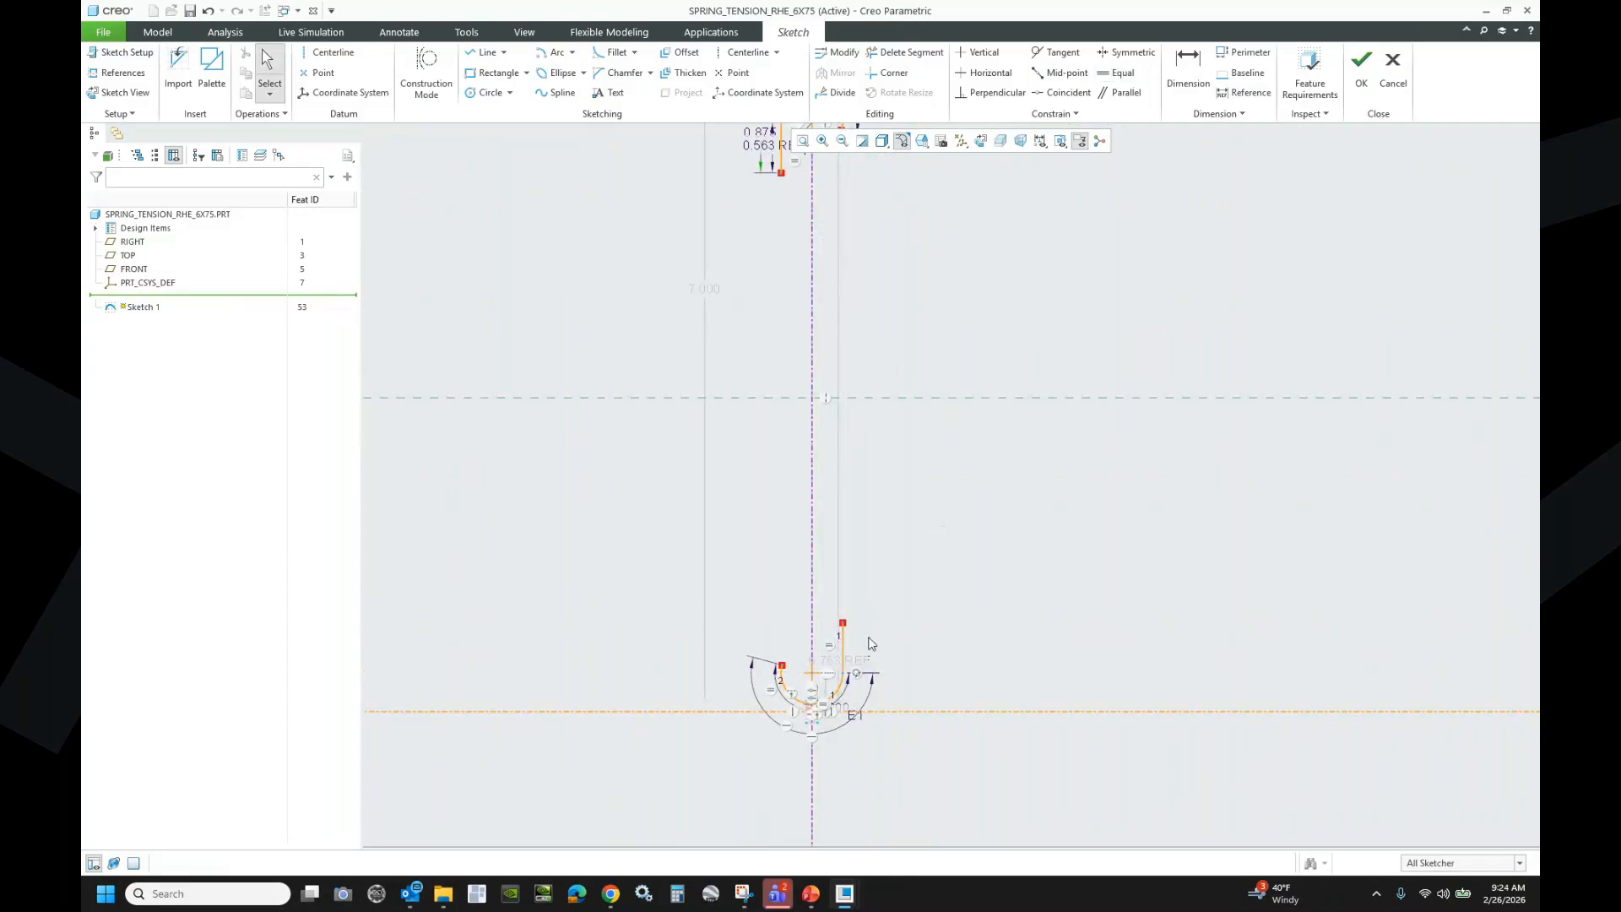
# - Delete the 6.763 REF and 7.000 dimensions
pyautogui.click(855, 665)
pyautogui.press('Delete')
pyautogui.click(711, 295)
pyautogui.press('Delete')
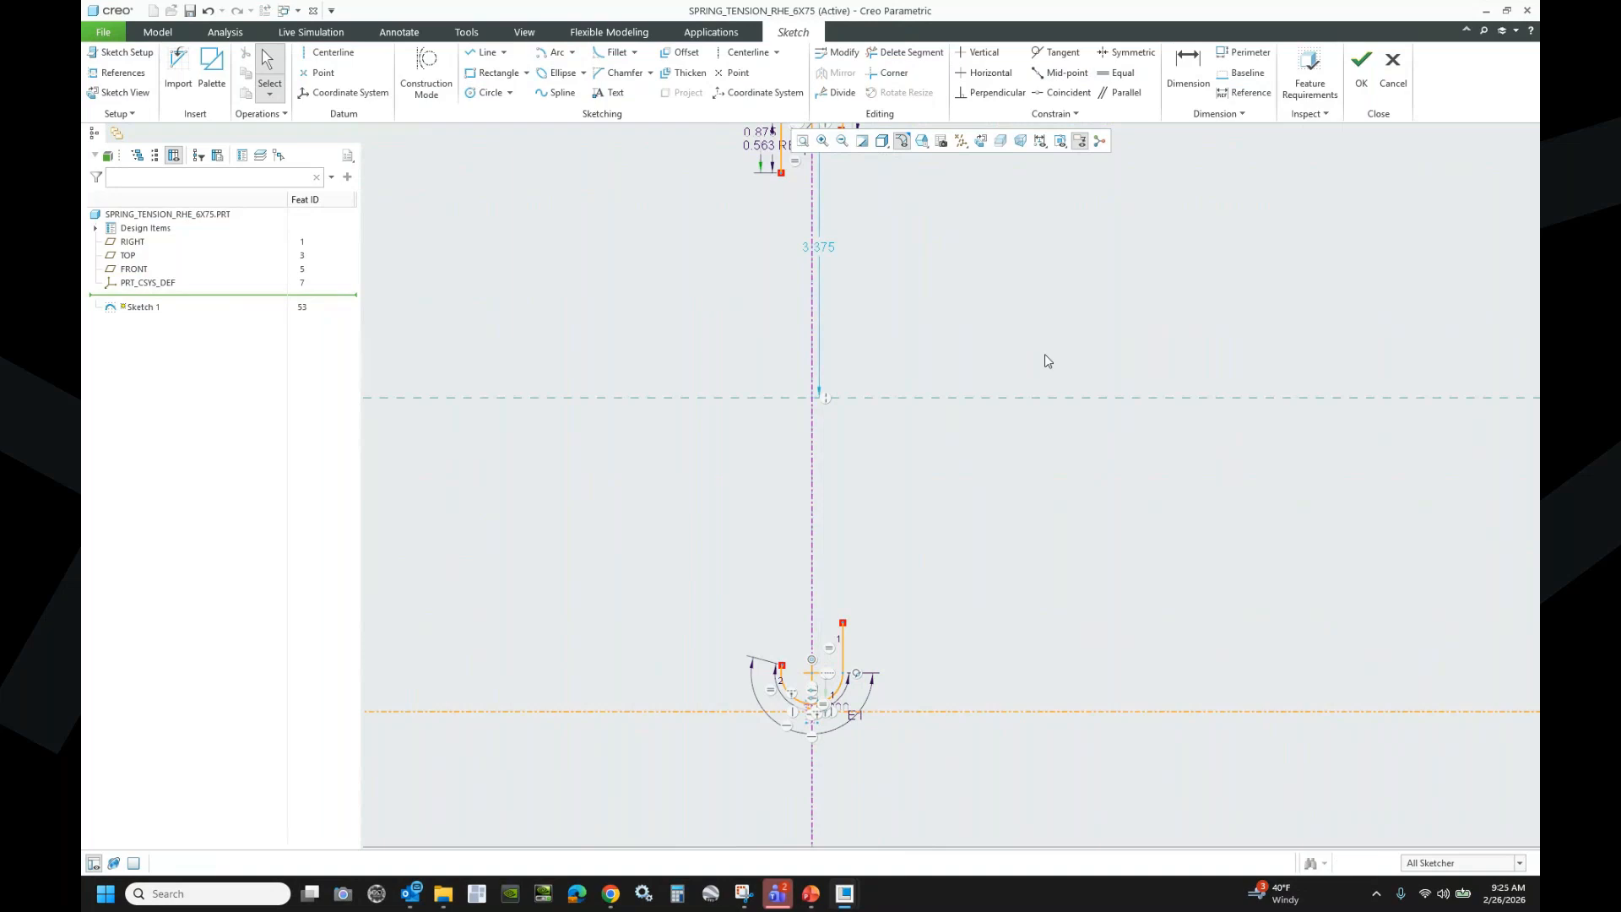
# - Add a vertical dimension between the two hook legs and make it a reference
pyautogui.click(1185, 67)
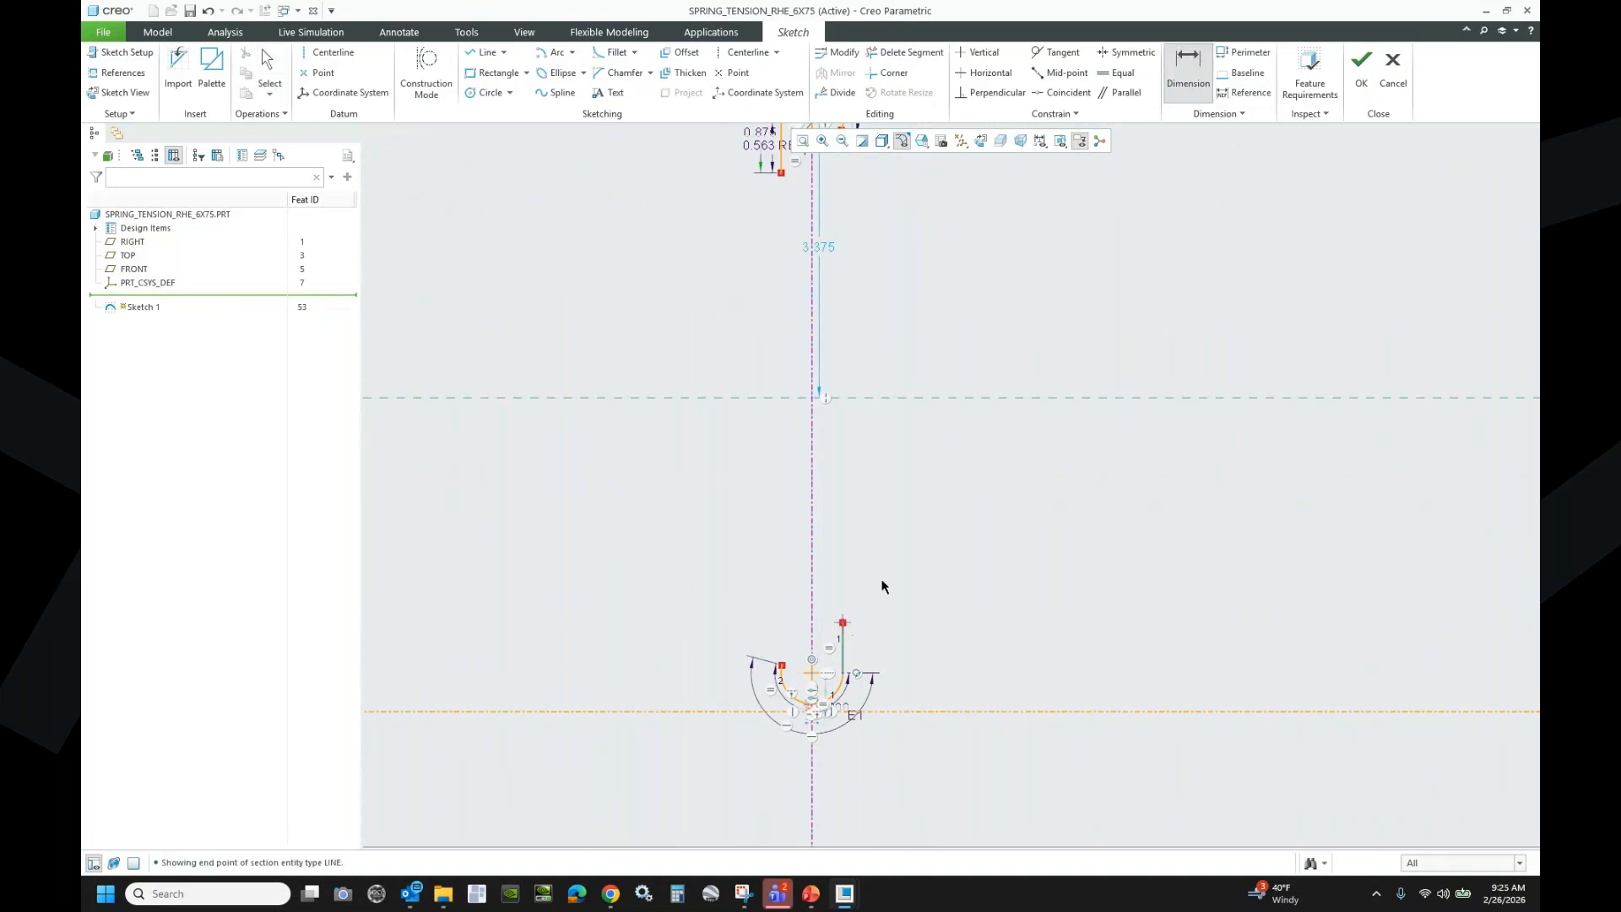
pyautogui.middleClick(1013, 353)
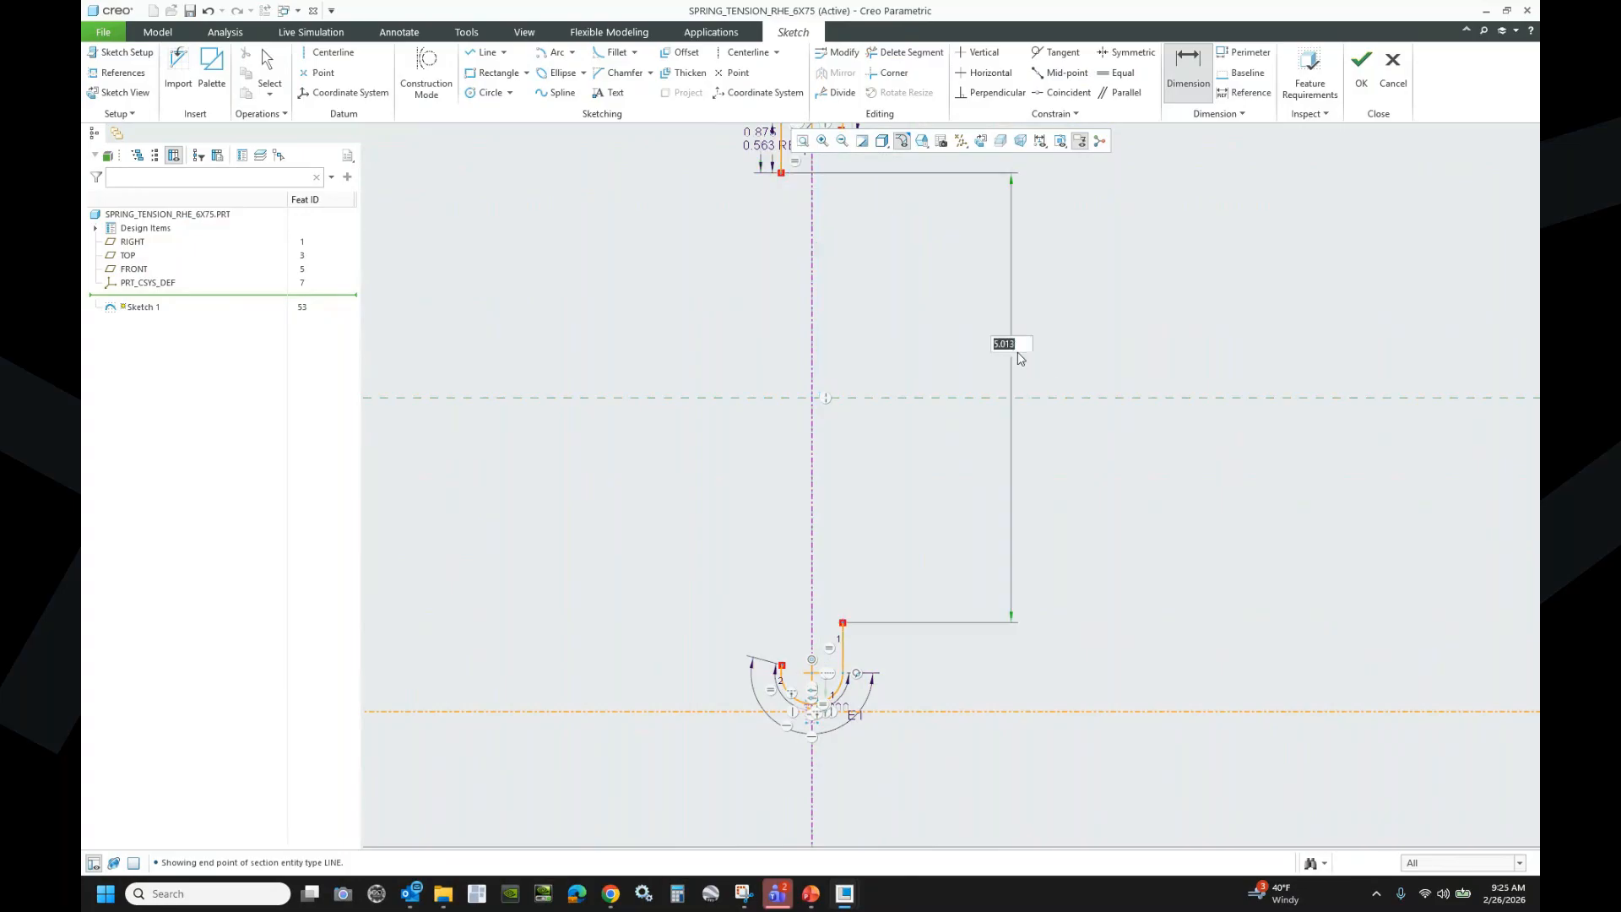
pyautogui.middleClick(1060, 381)
pyautogui.click(1015, 347)
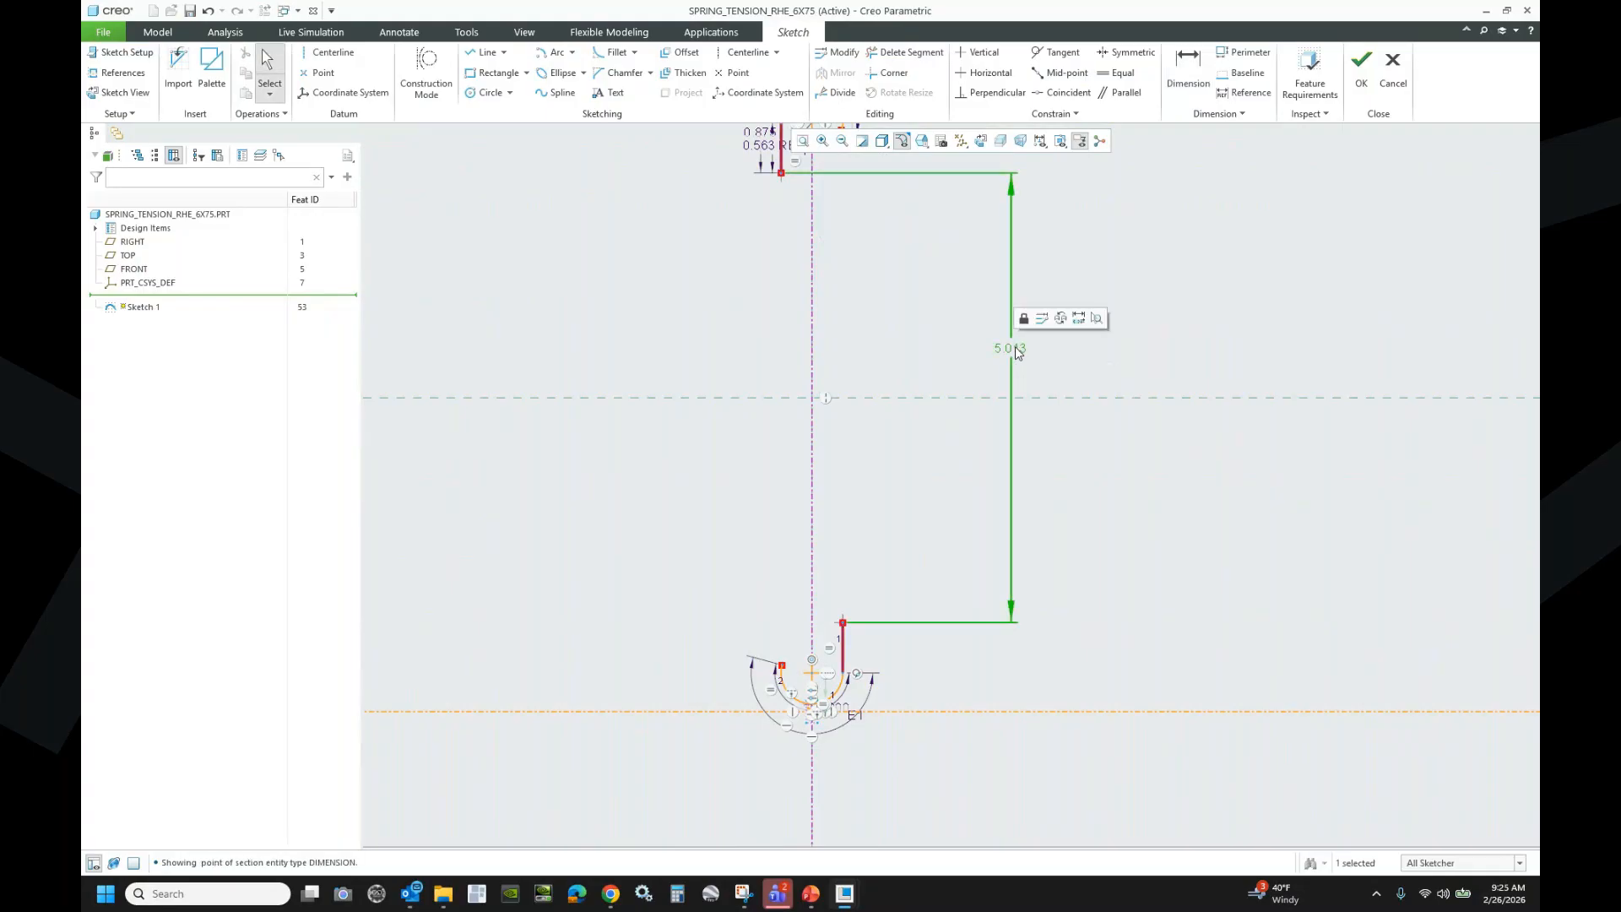
pyautogui.click(1078, 319)
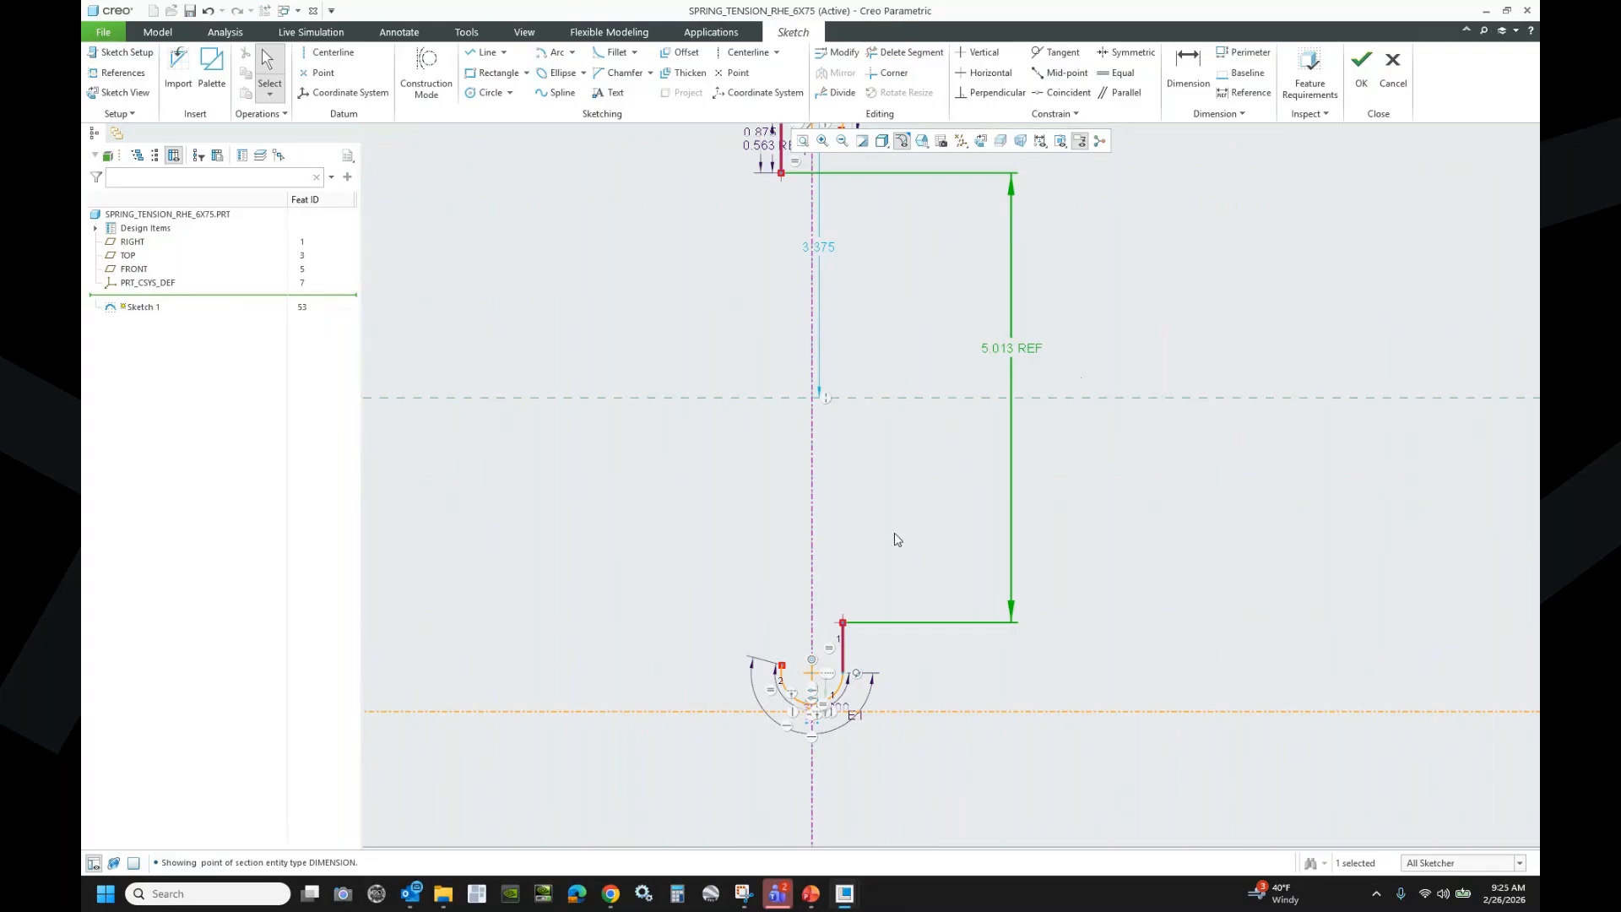
pyautogui.scroll(2, 895, 532)
pyautogui.click(1187, 67)
pyautogui.scroll(-8, 842, 629)
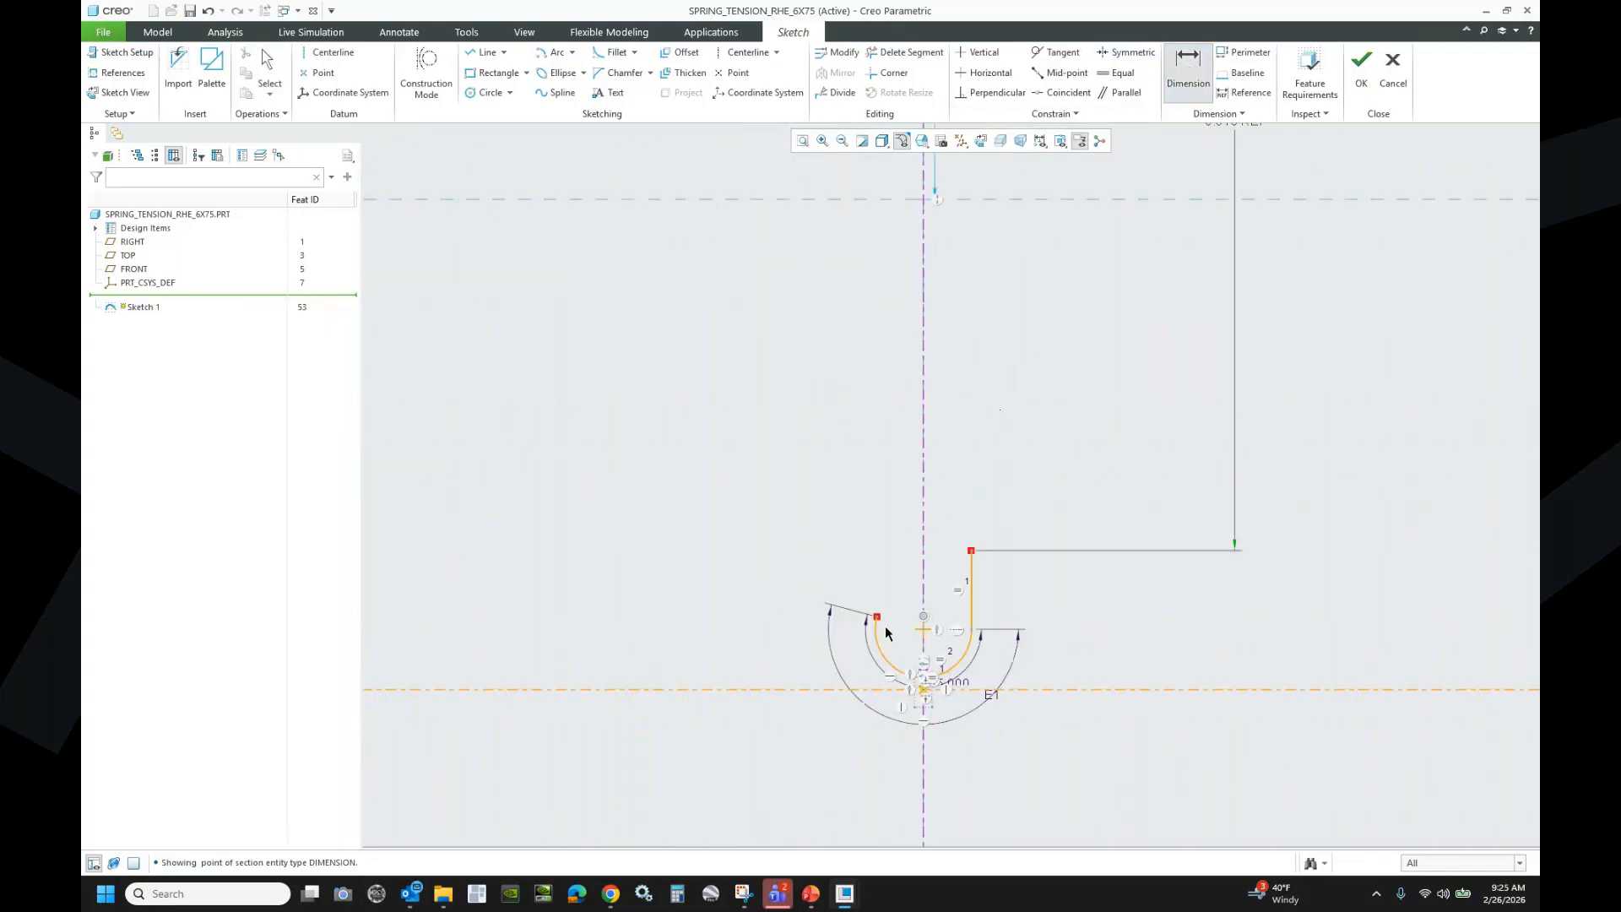
pyautogui.scroll(8, 873, 697)
pyautogui.scroll(-6, 790, 410)
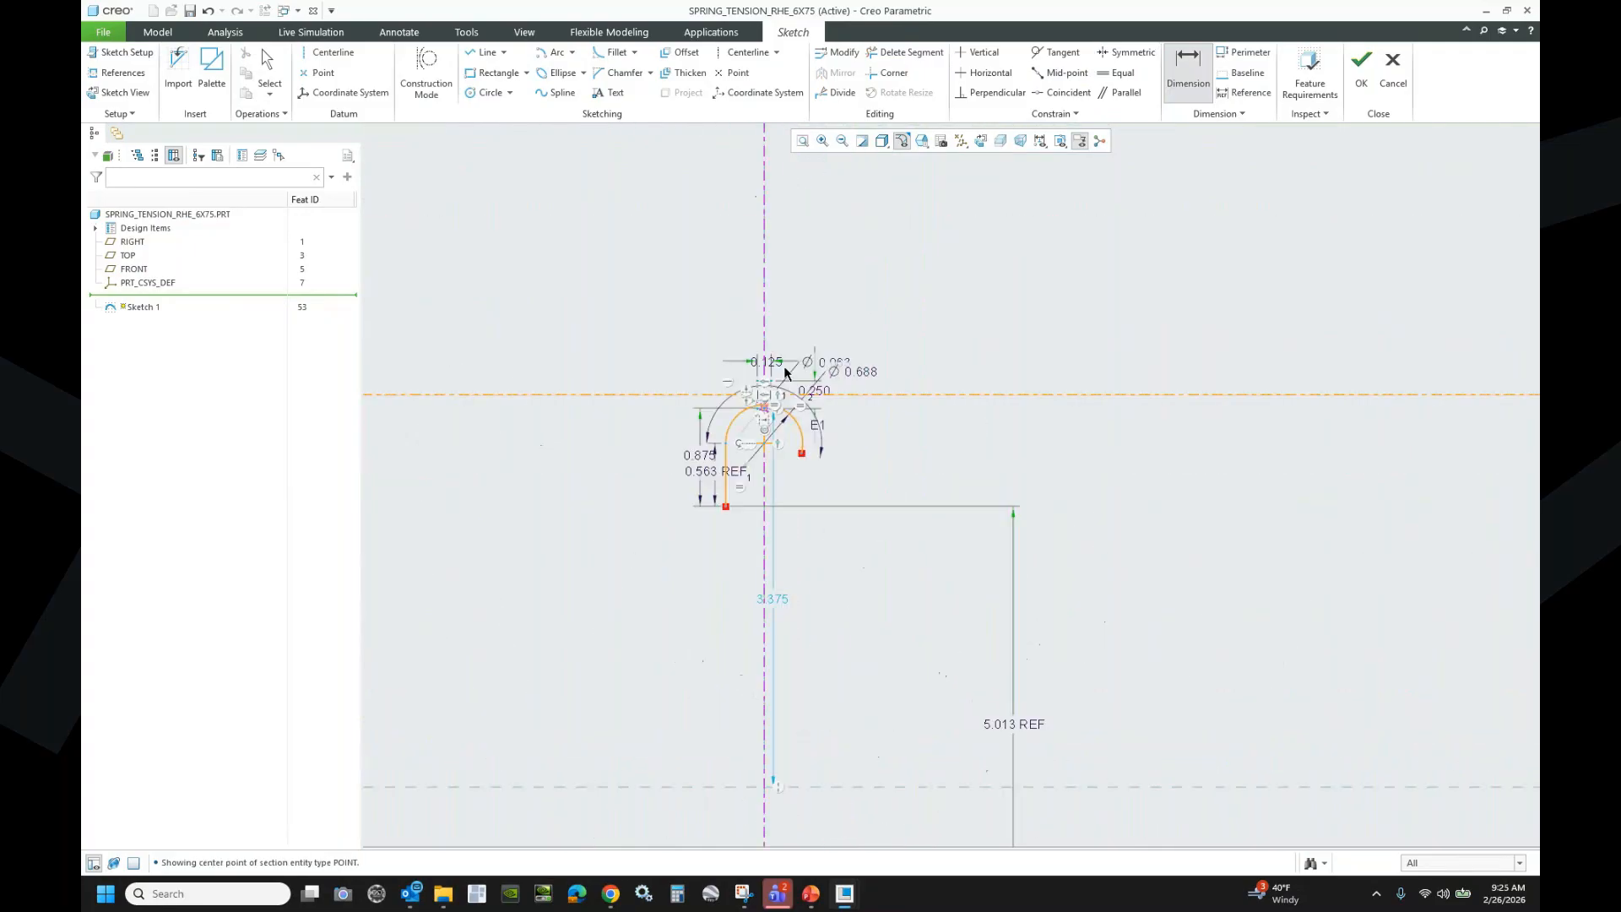
pyautogui.scroll(-3, 743, 481)
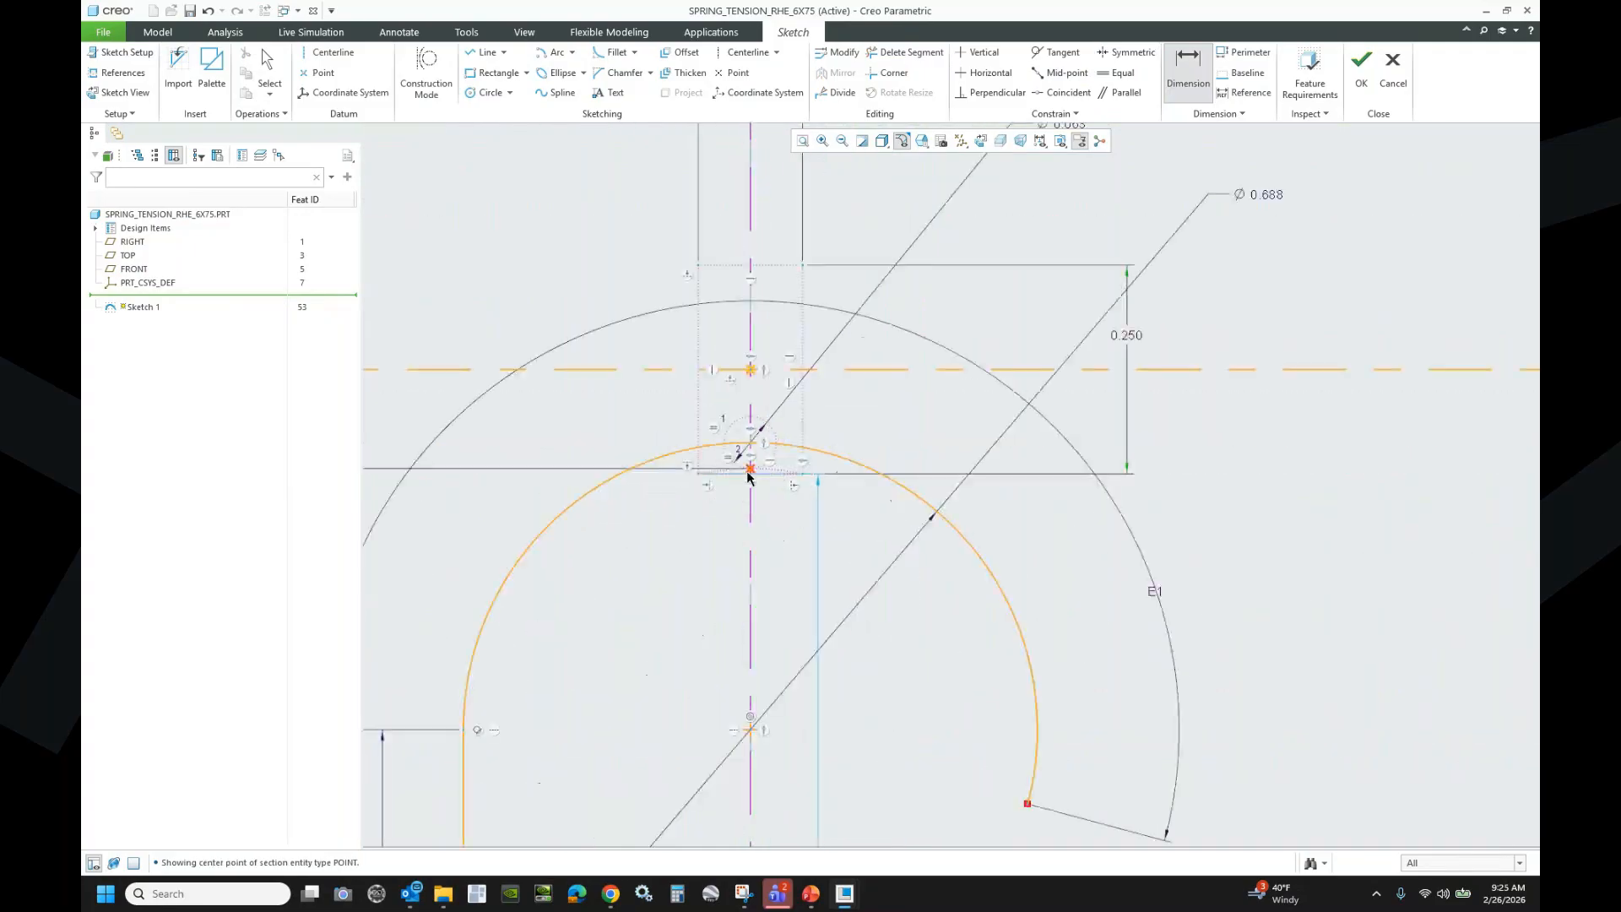
pyautogui.scroll(5, 613, 345)
pyautogui.scroll(4, 614, 338)
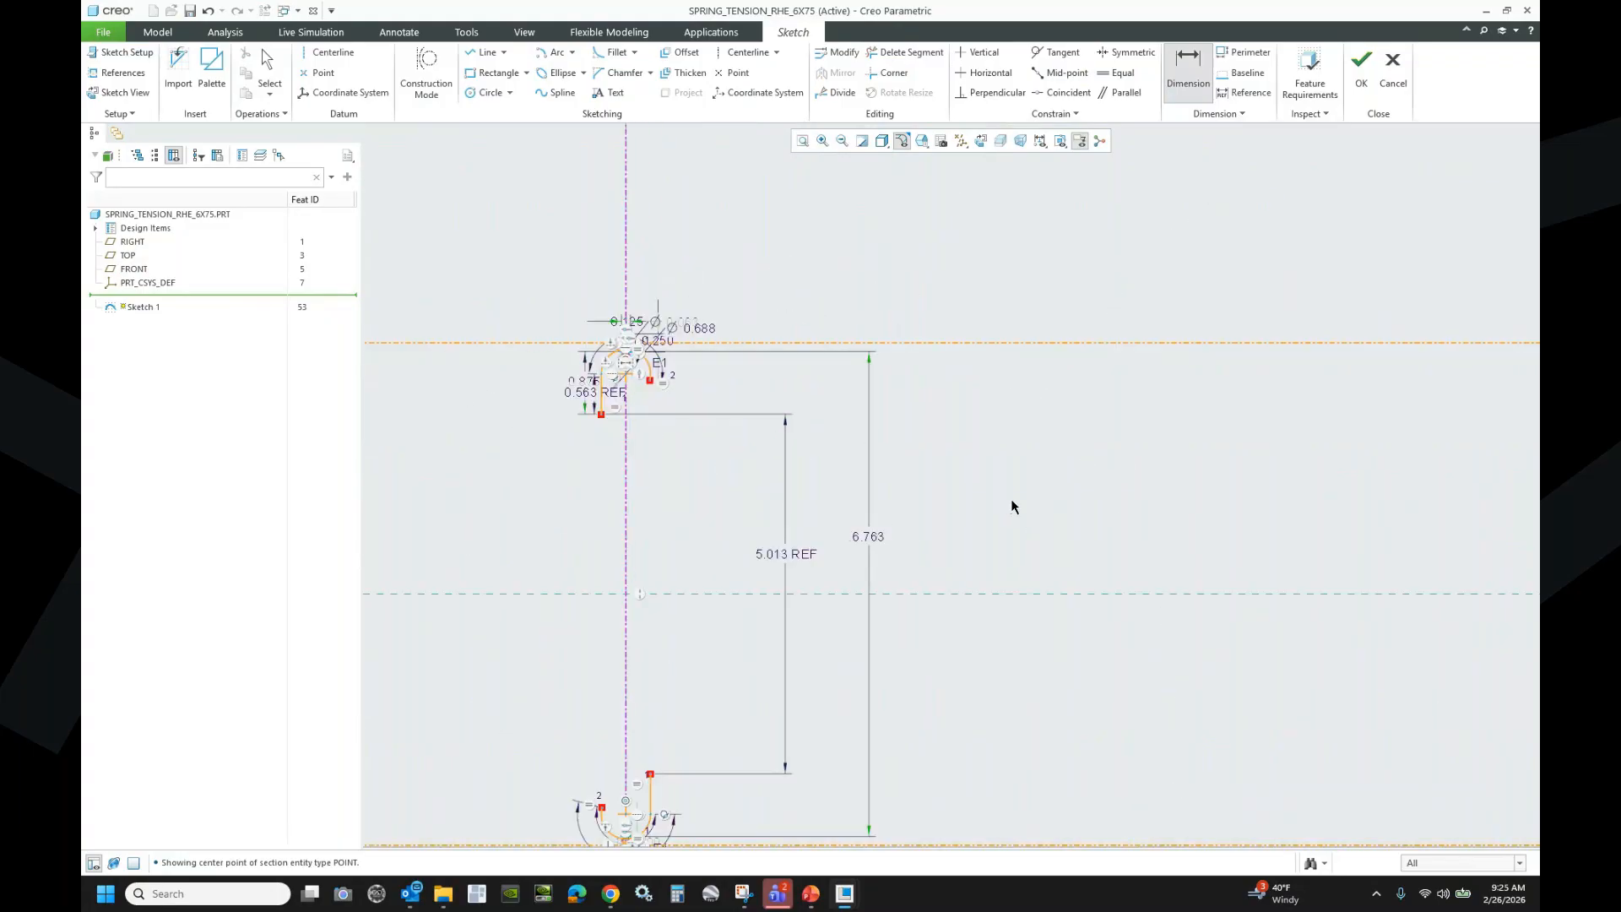
pyautogui.press('Escape')
# - Set the 6.763 hook span to 6.000 and begin dimensioning the bottom centerline
pyautogui.doubleClick(863, 537)
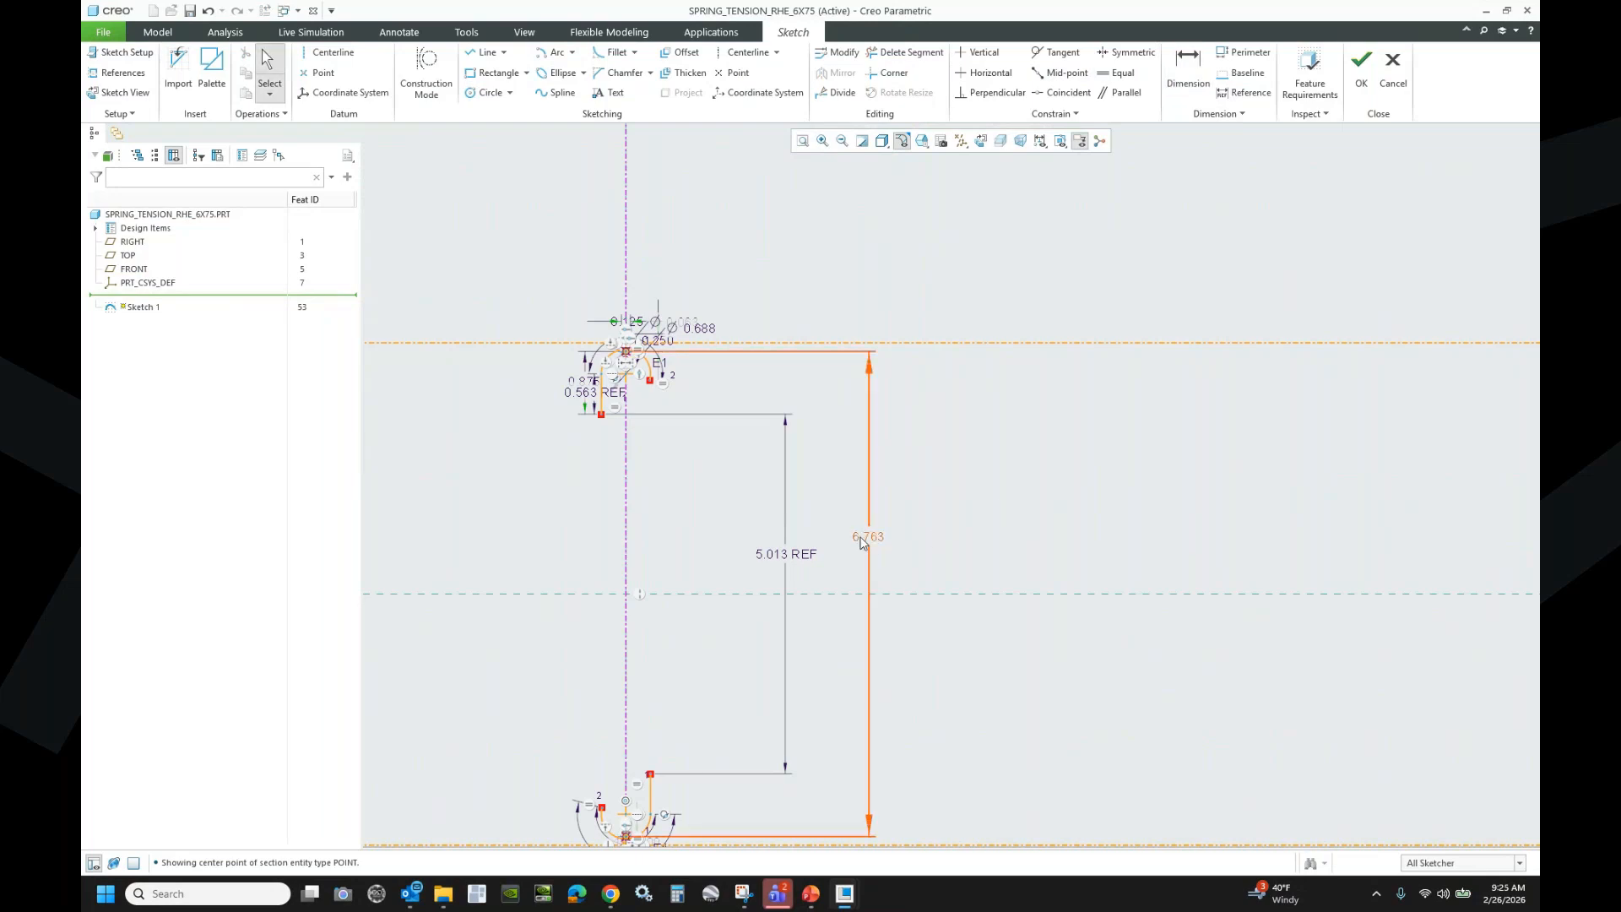
pyautogui.write('6')
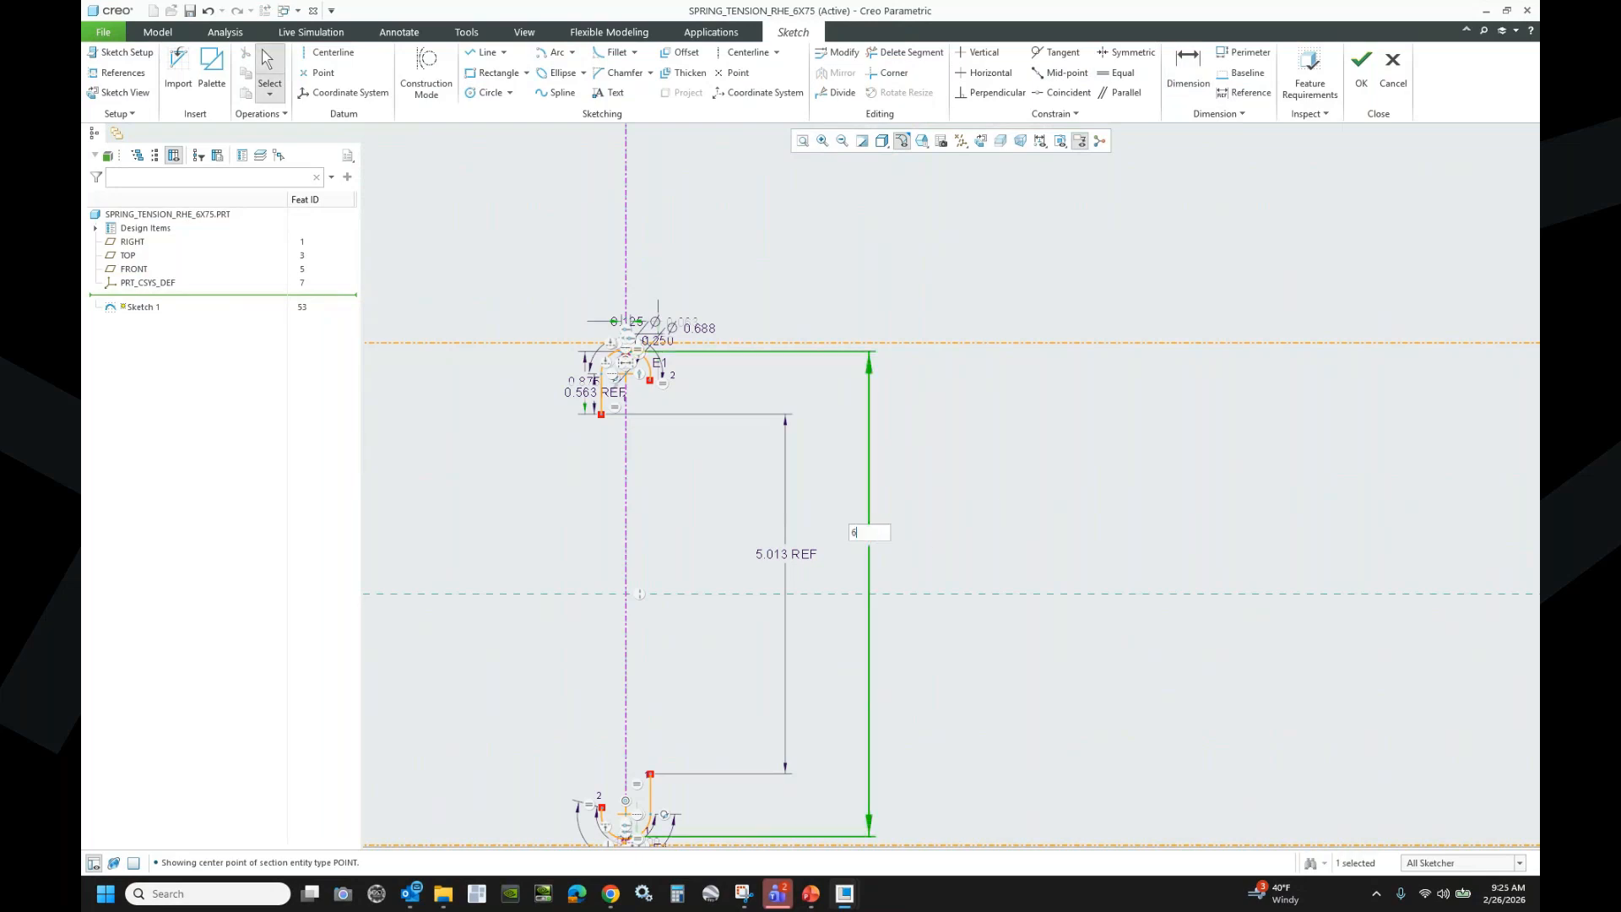
pyautogui.press('Return')
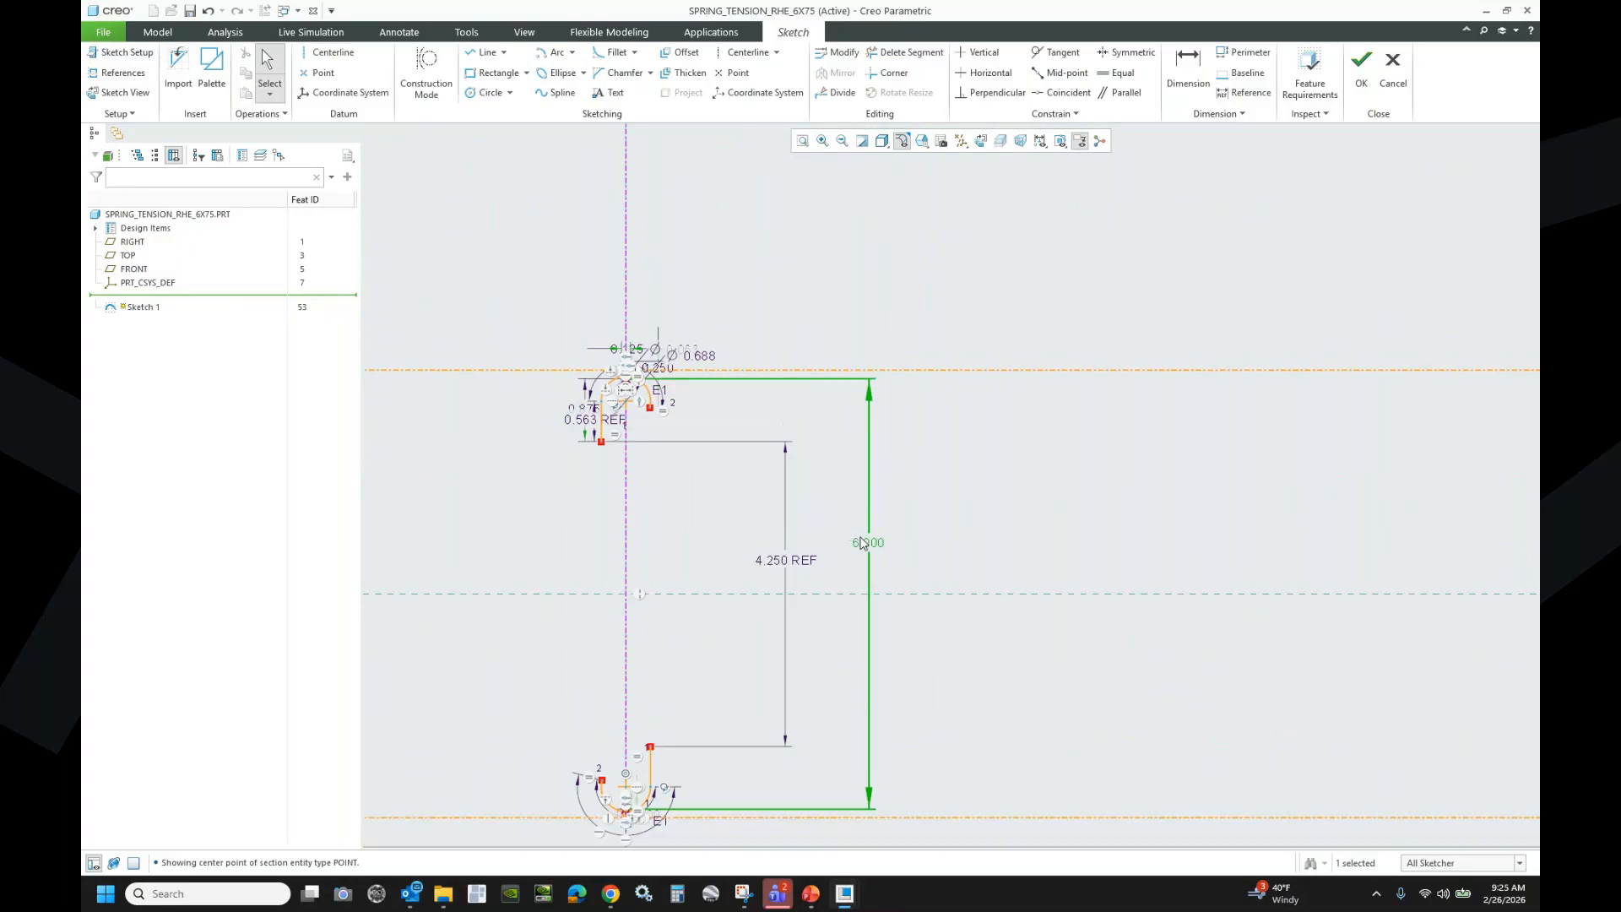
pyautogui.click(1191, 78)
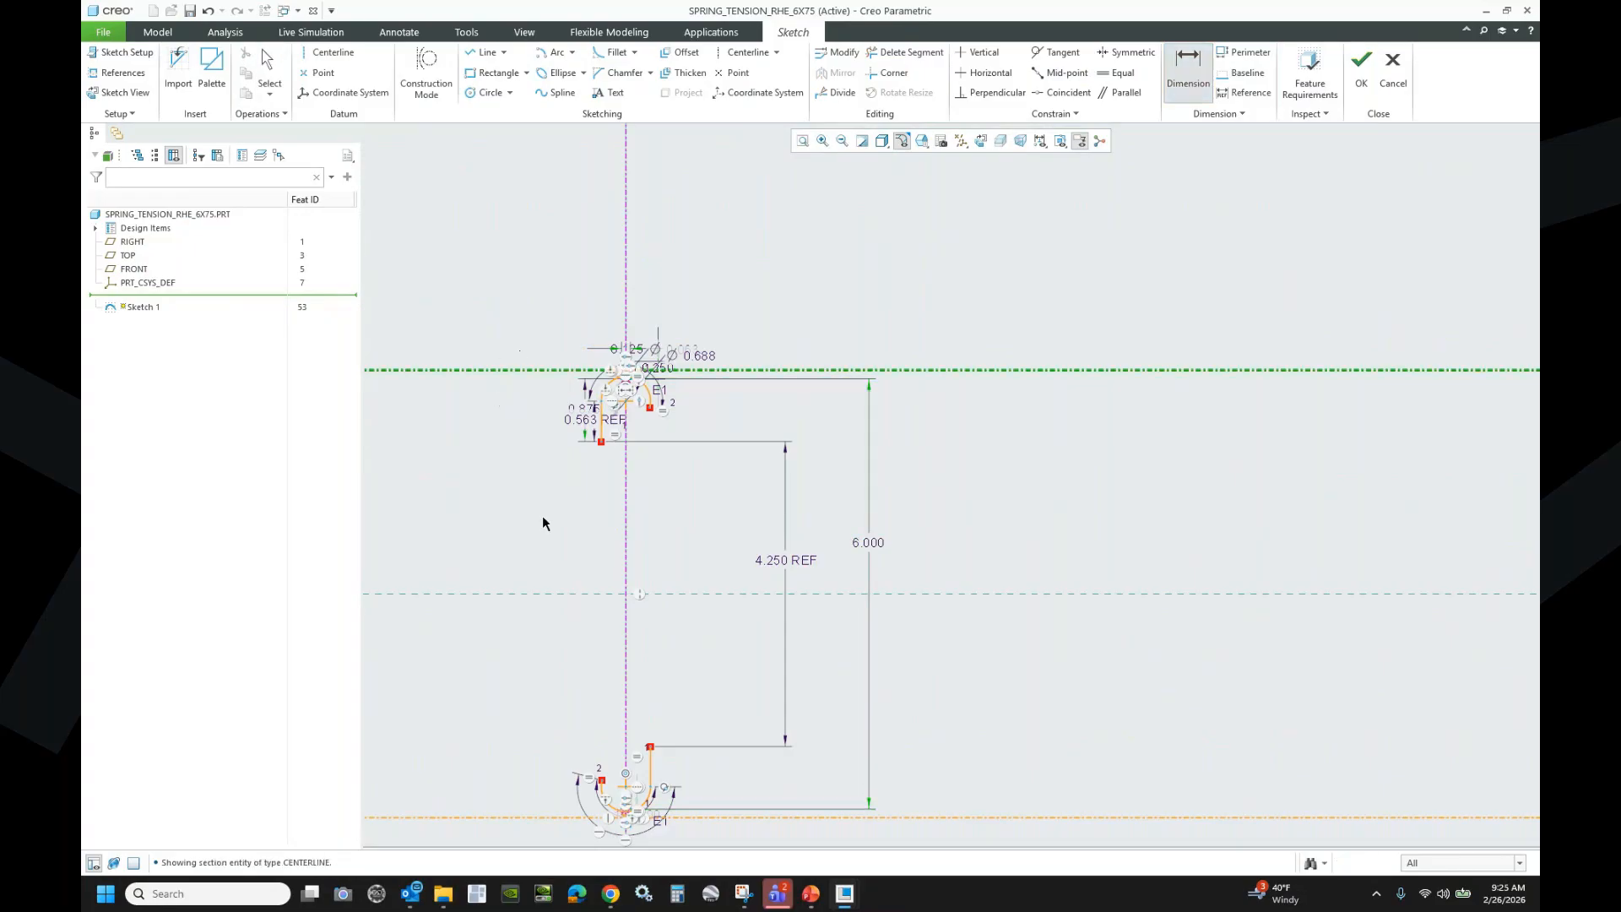
pyautogui.click(499, 814)
# - Place the new 6.237 centerline dimension and resolve the conflict by making it a reference
pyautogui.middleClick(507, 592)
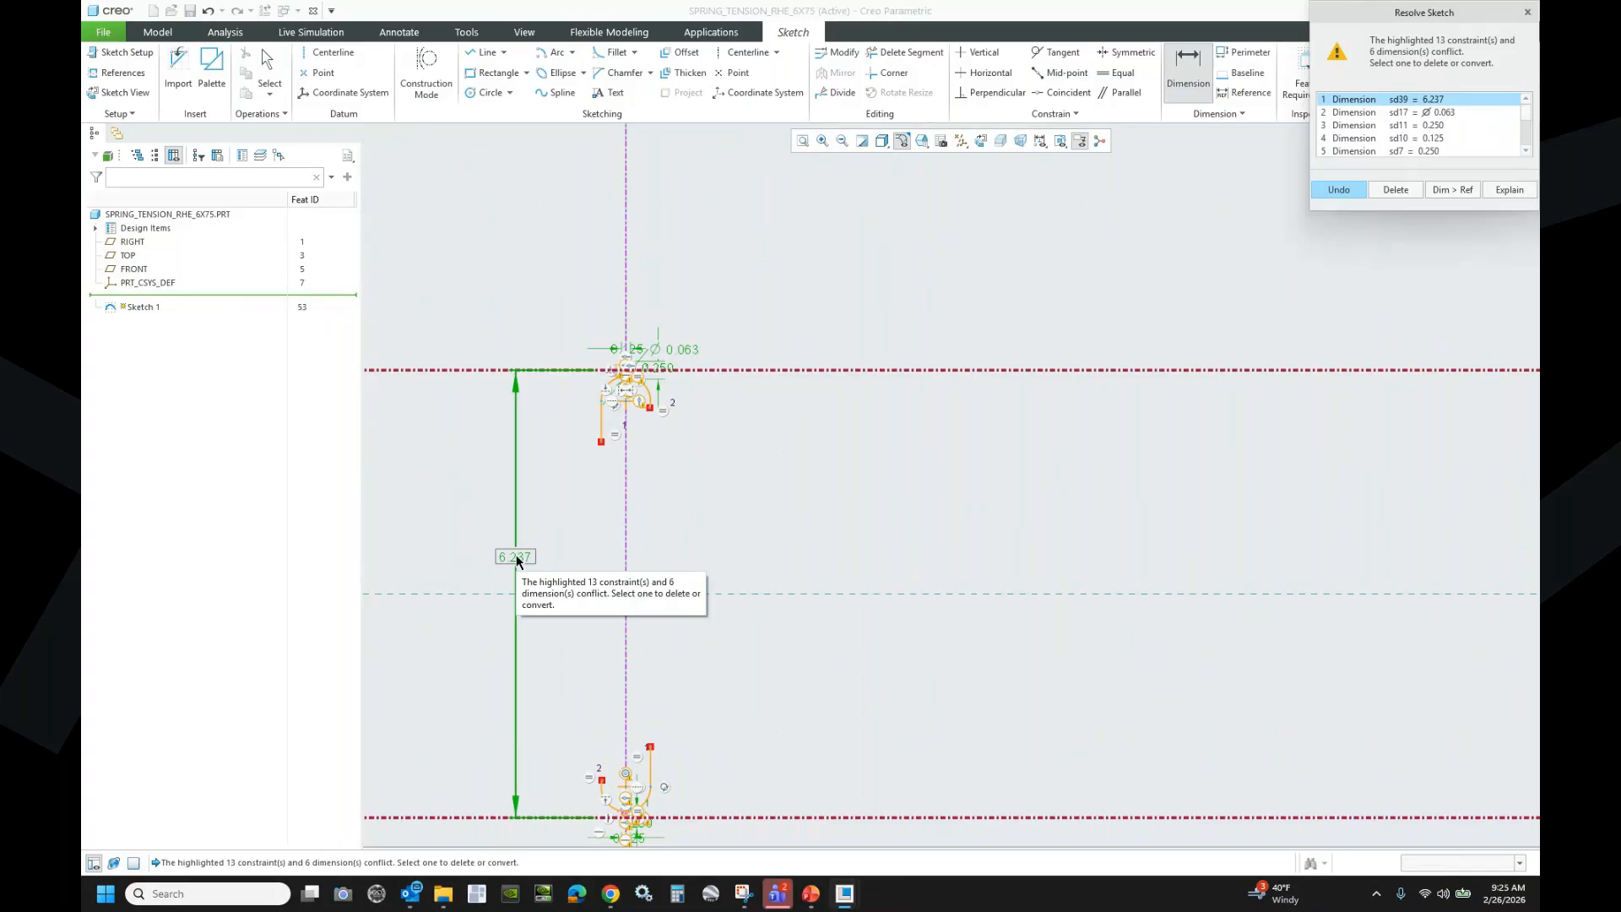
pyautogui.click(1526, 150)
pyautogui.click(1525, 150)
pyautogui.click(1526, 150)
pyautogui.click(1526, 150)
pyautogui.click(1526, 151)
pyautogui.click(1525, 151)
pyautogui.click(1526, 150)
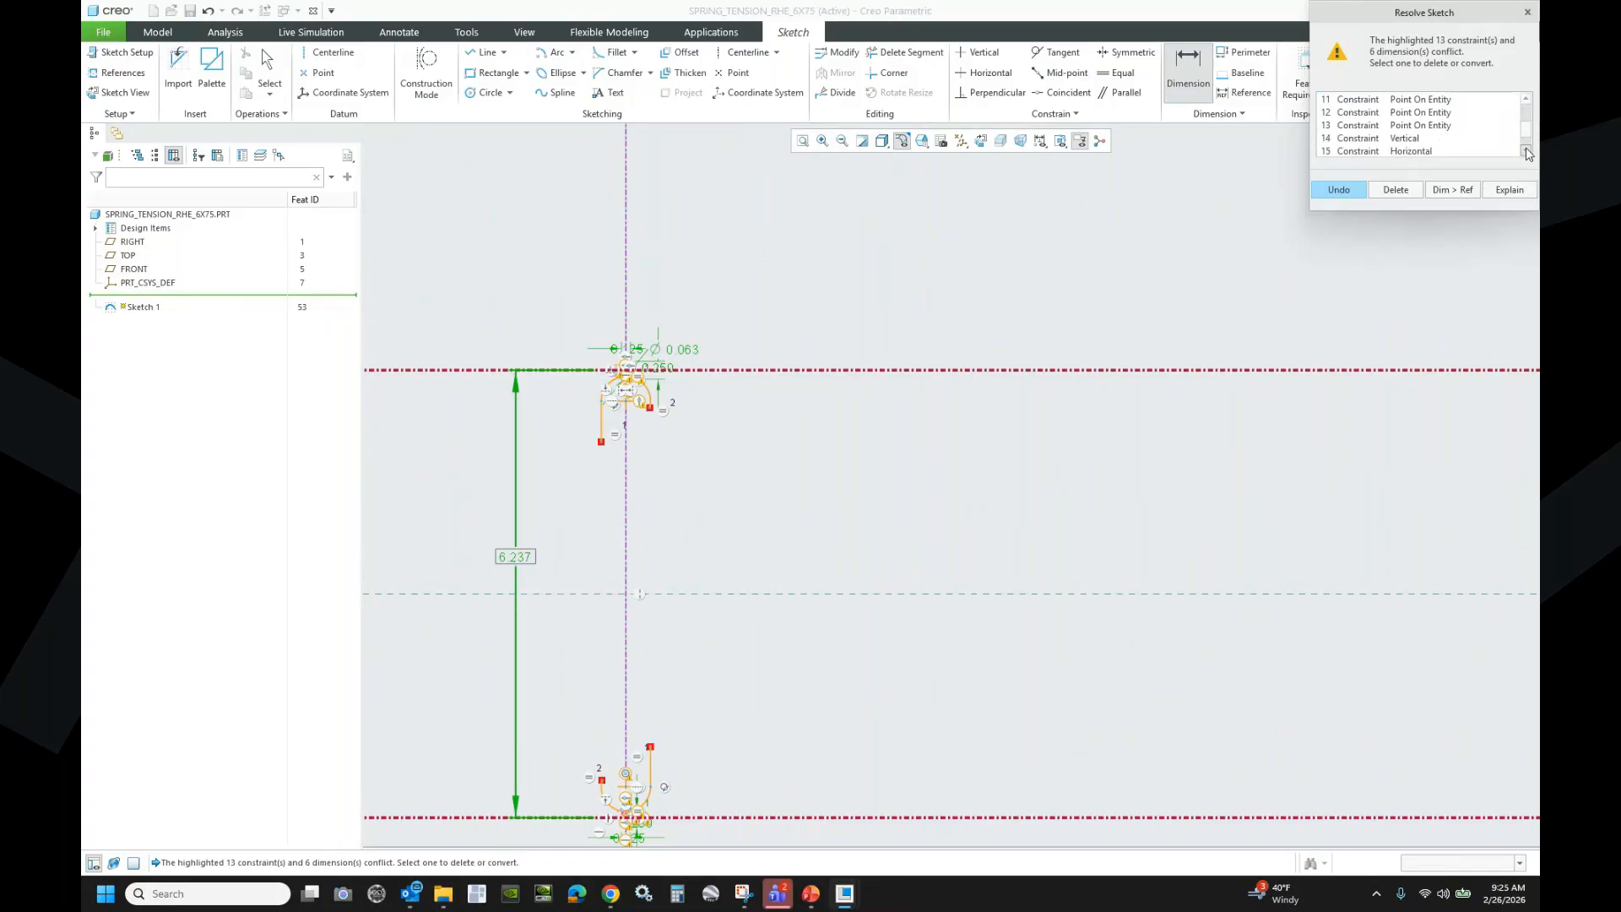
pyautogui.moveTo(1527, 132); pyautogui.dragTo(1528, 110)
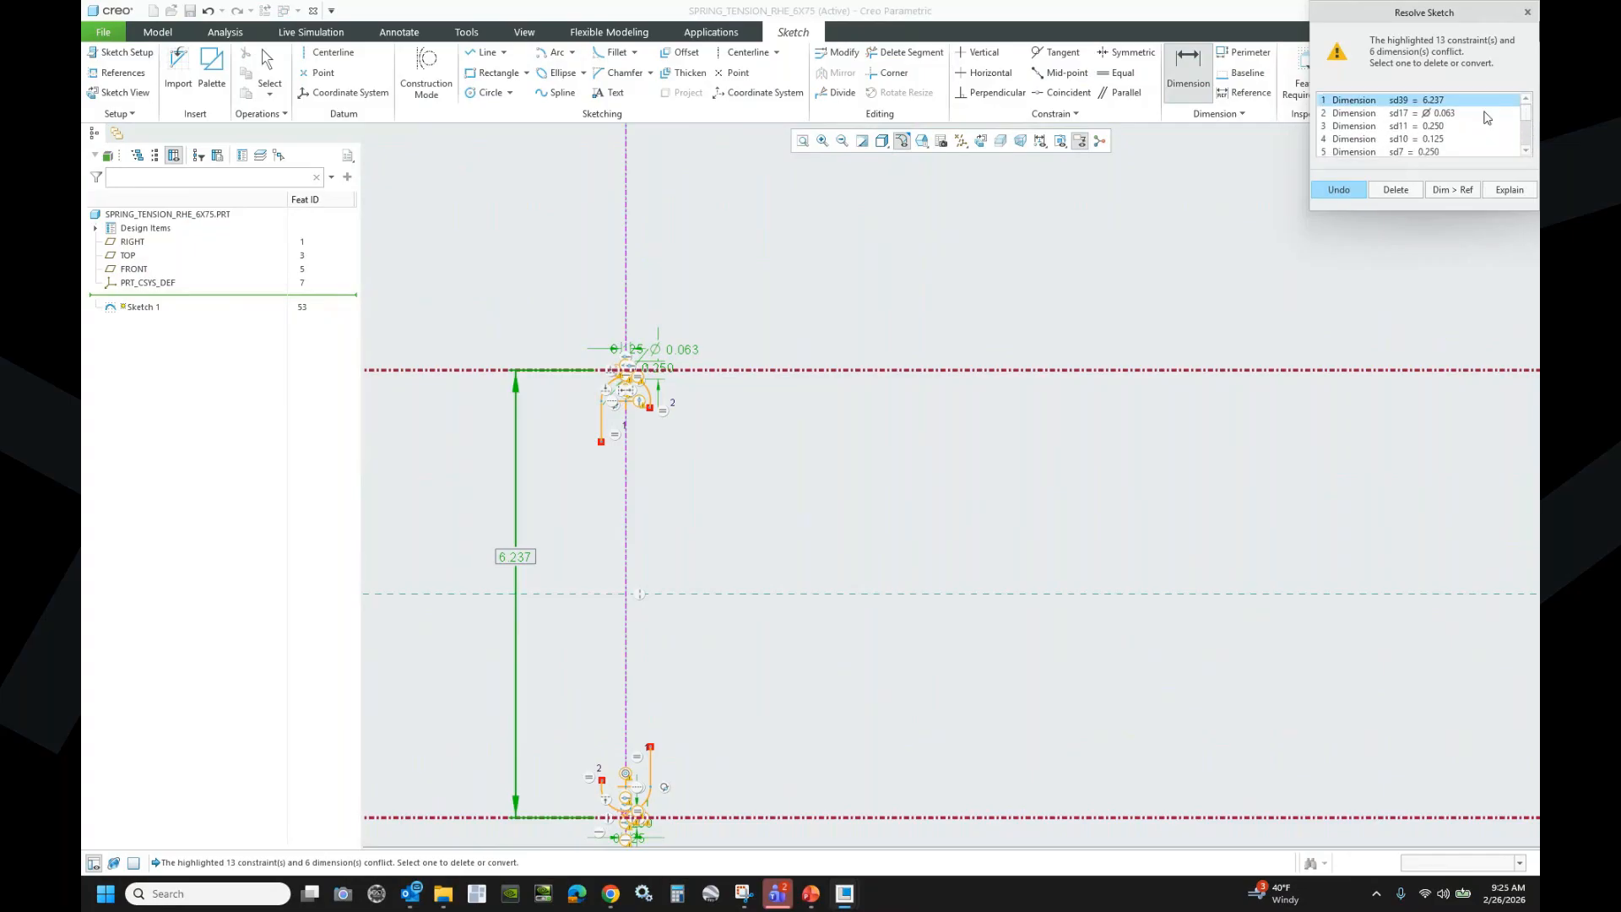
pyautogui.click(1385, 190)
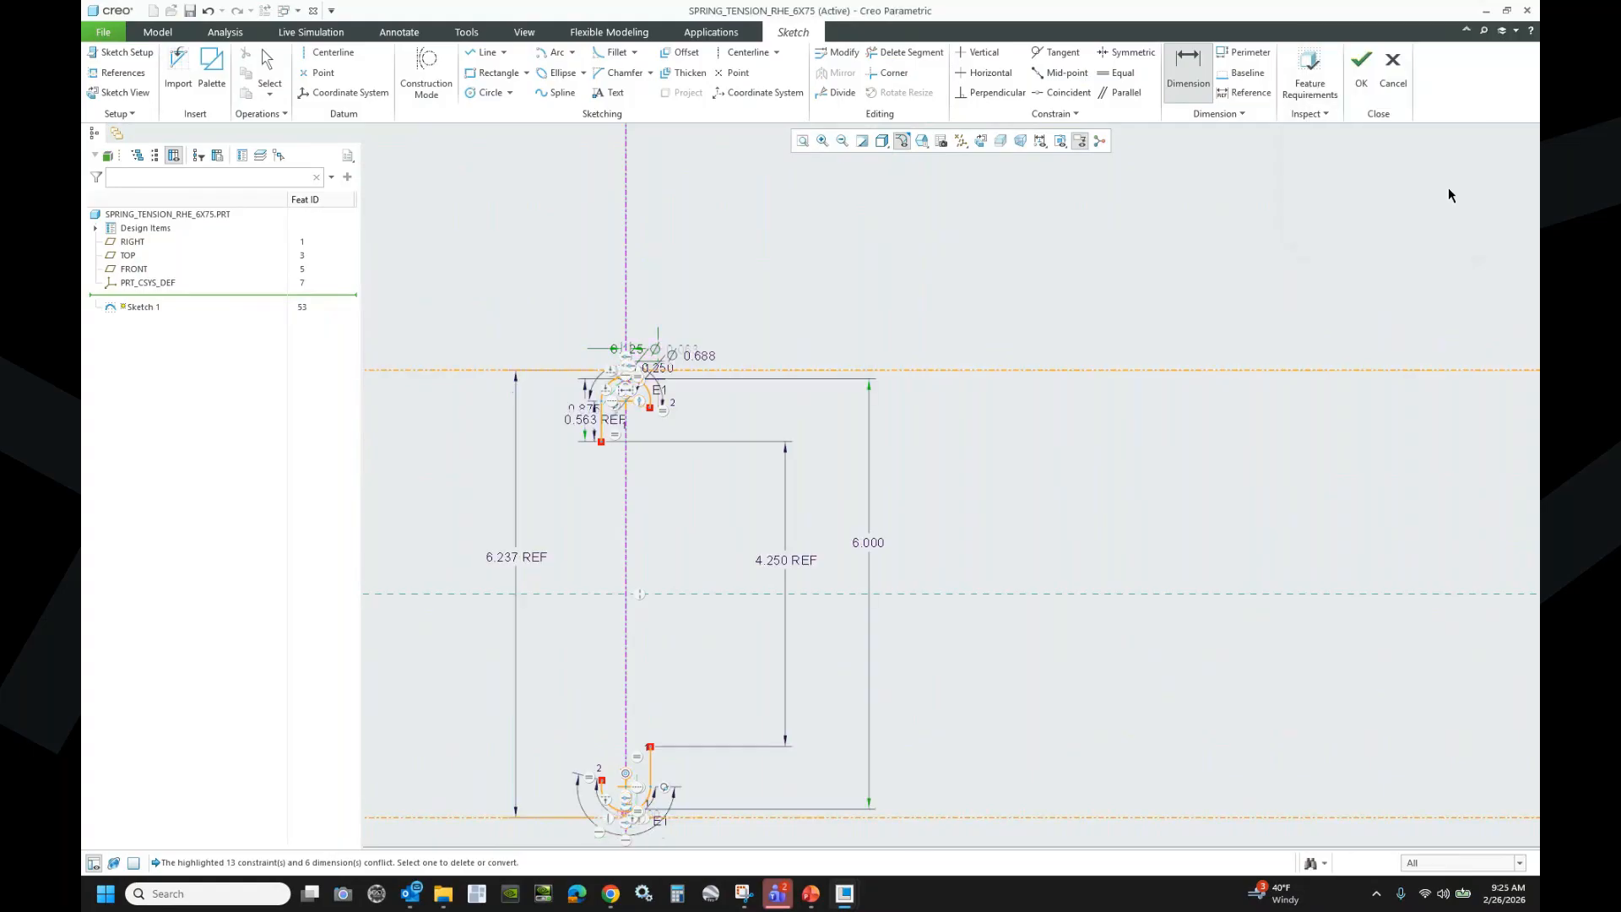
# - Make 6.000 a reference and 6.237 a driving dimension again, then finish the sketch
pyautogui.click(874, 543)
pyautogui.middleClick(905, 523)
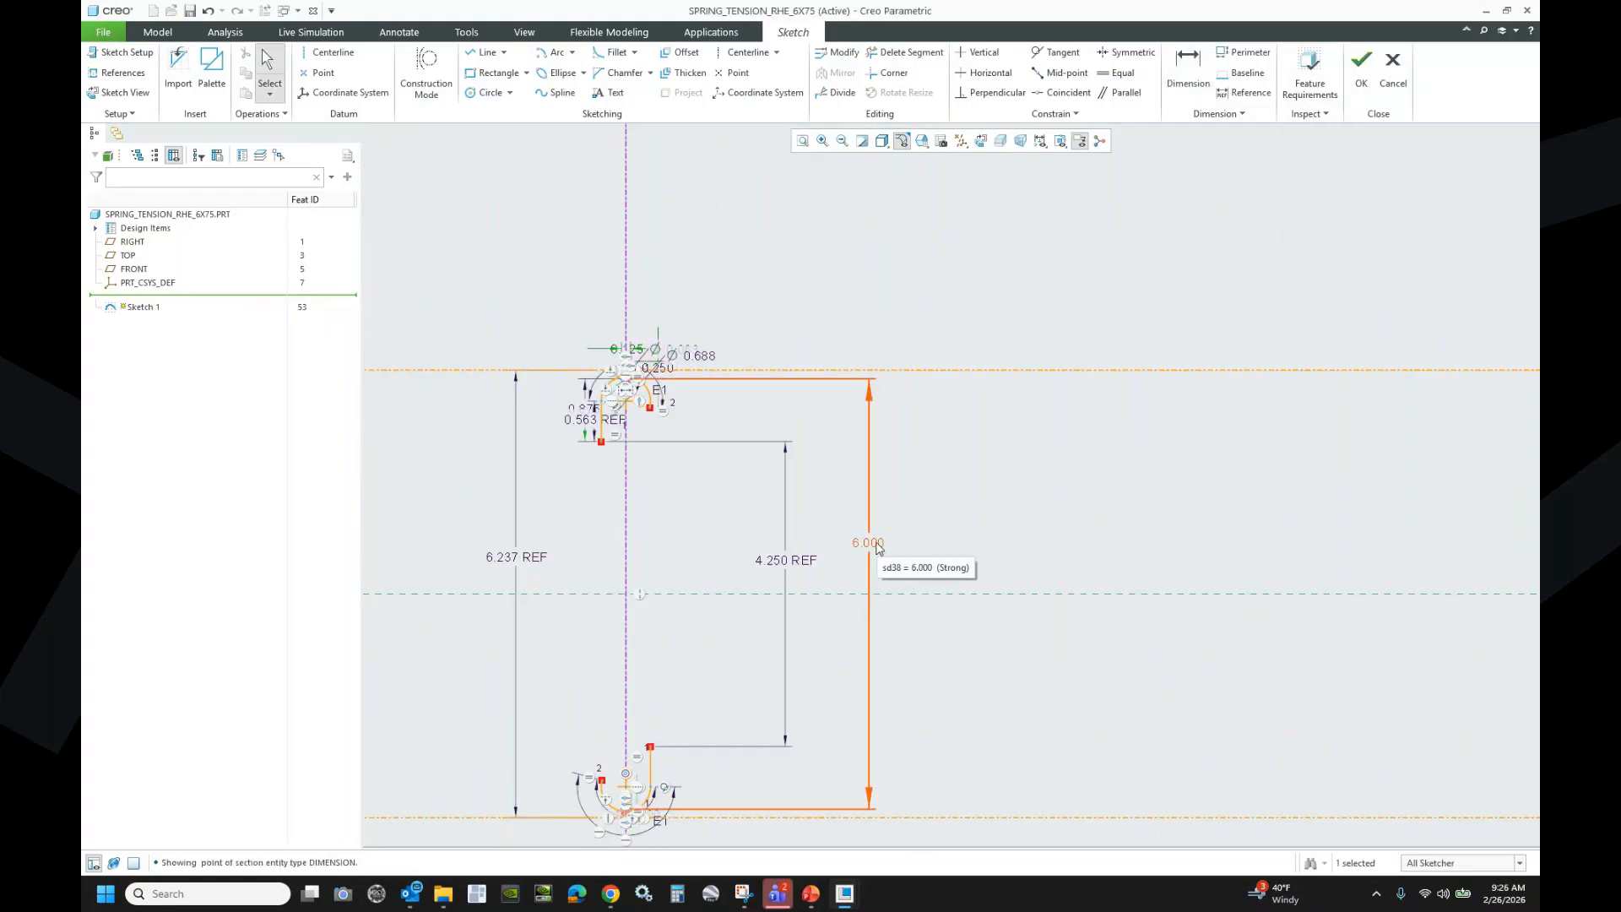
pyautogui.click(940, 515)
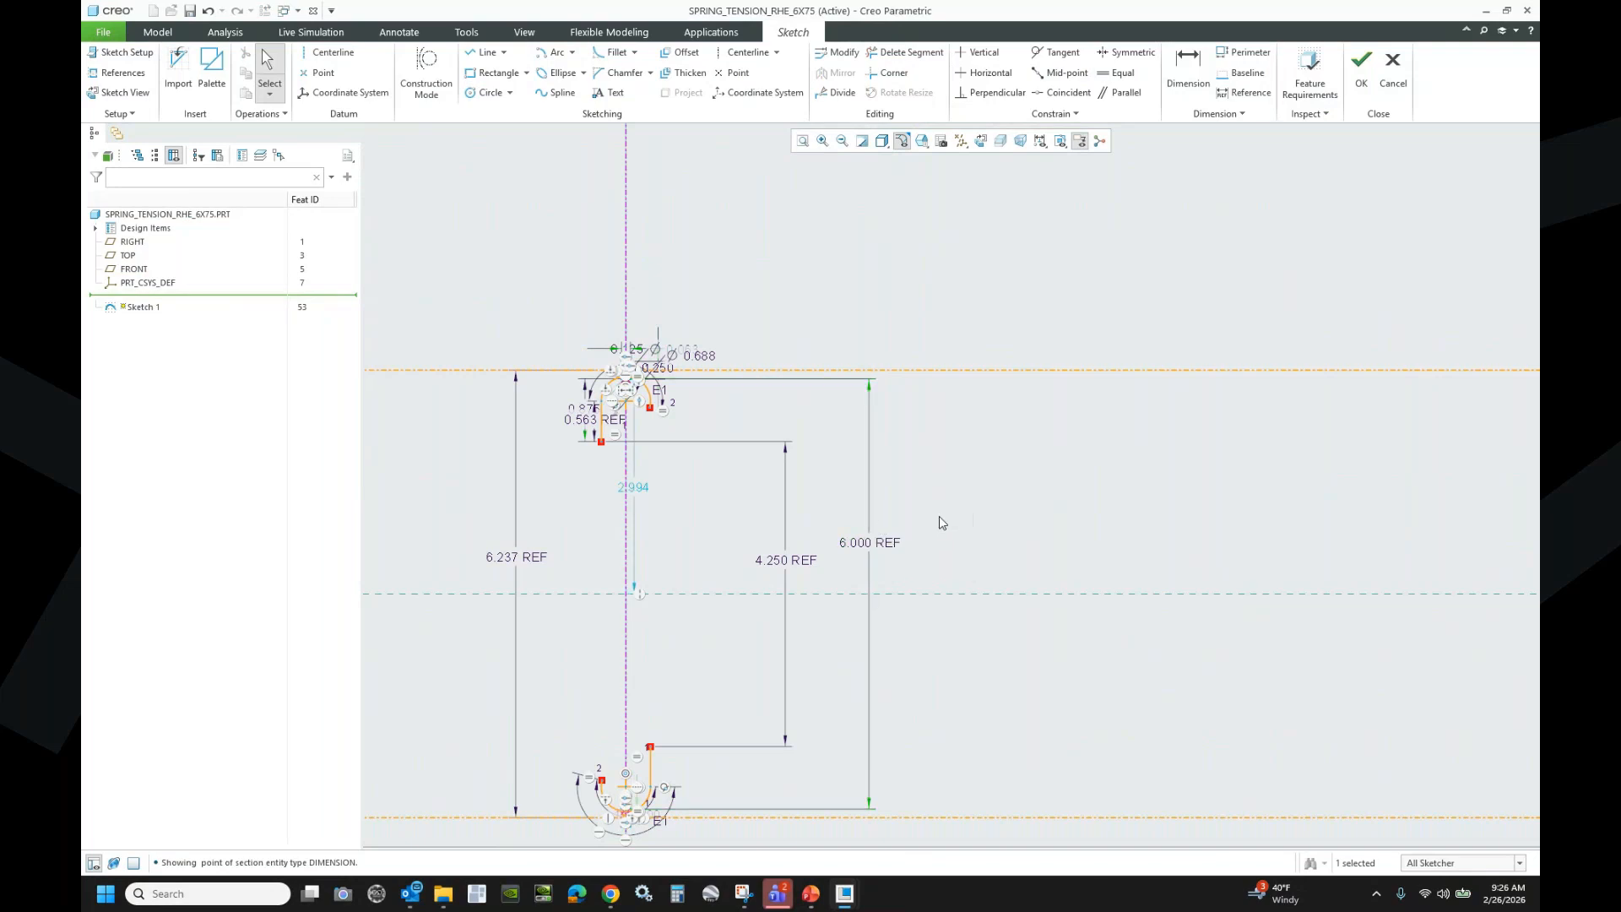
pyautogui.click(513, 554)
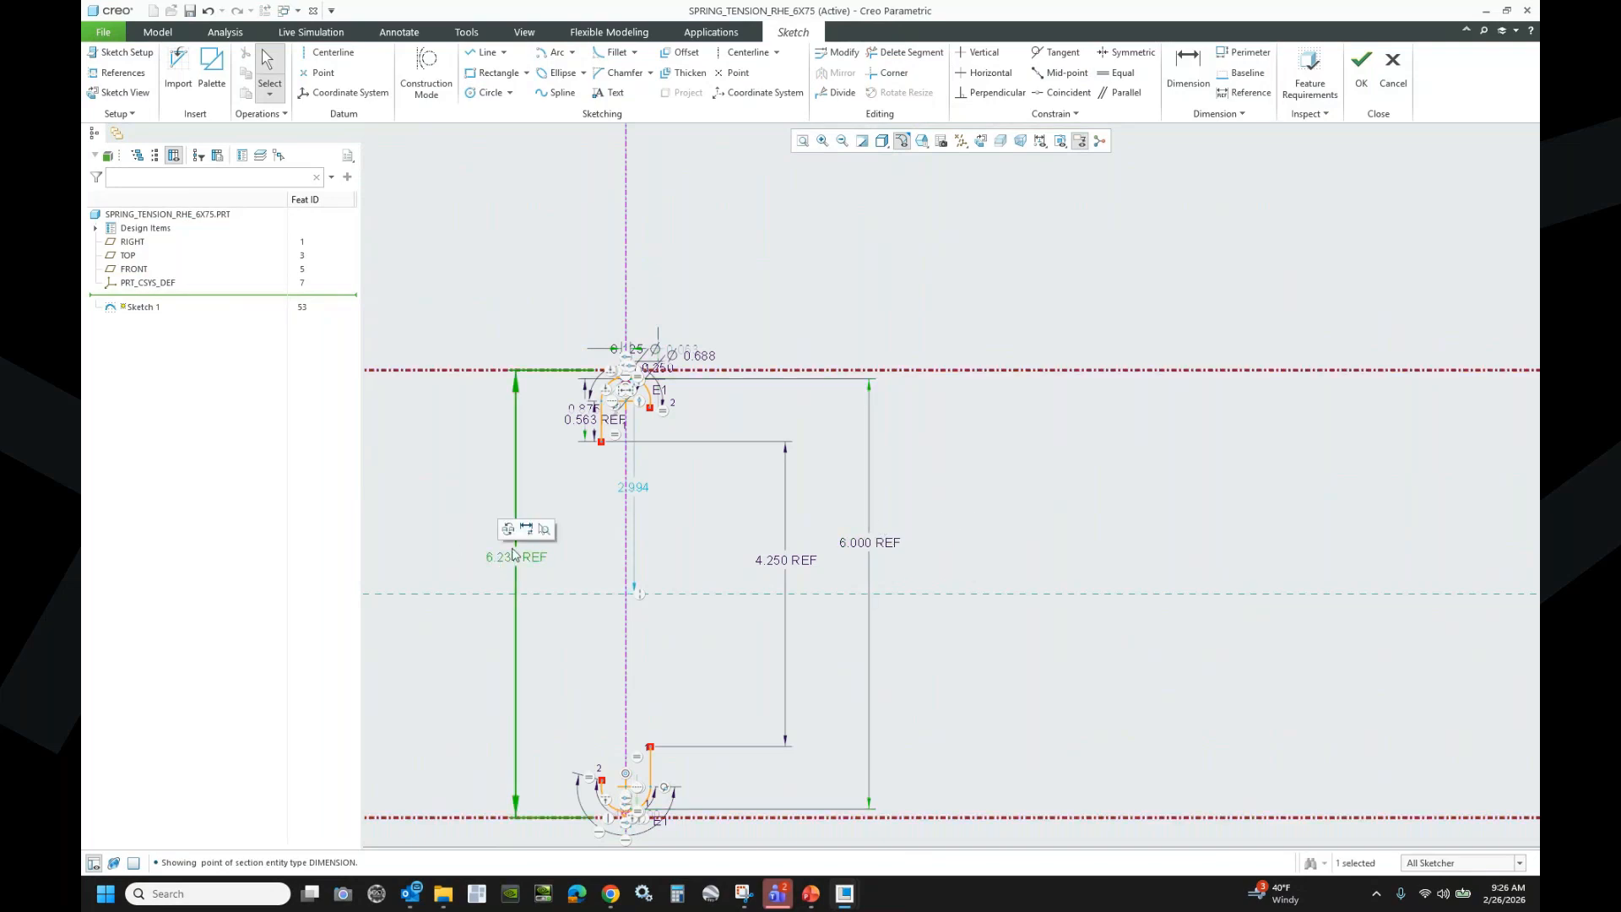
pyautogui.click(524, 529)
pyautogui.click(1097, 499)
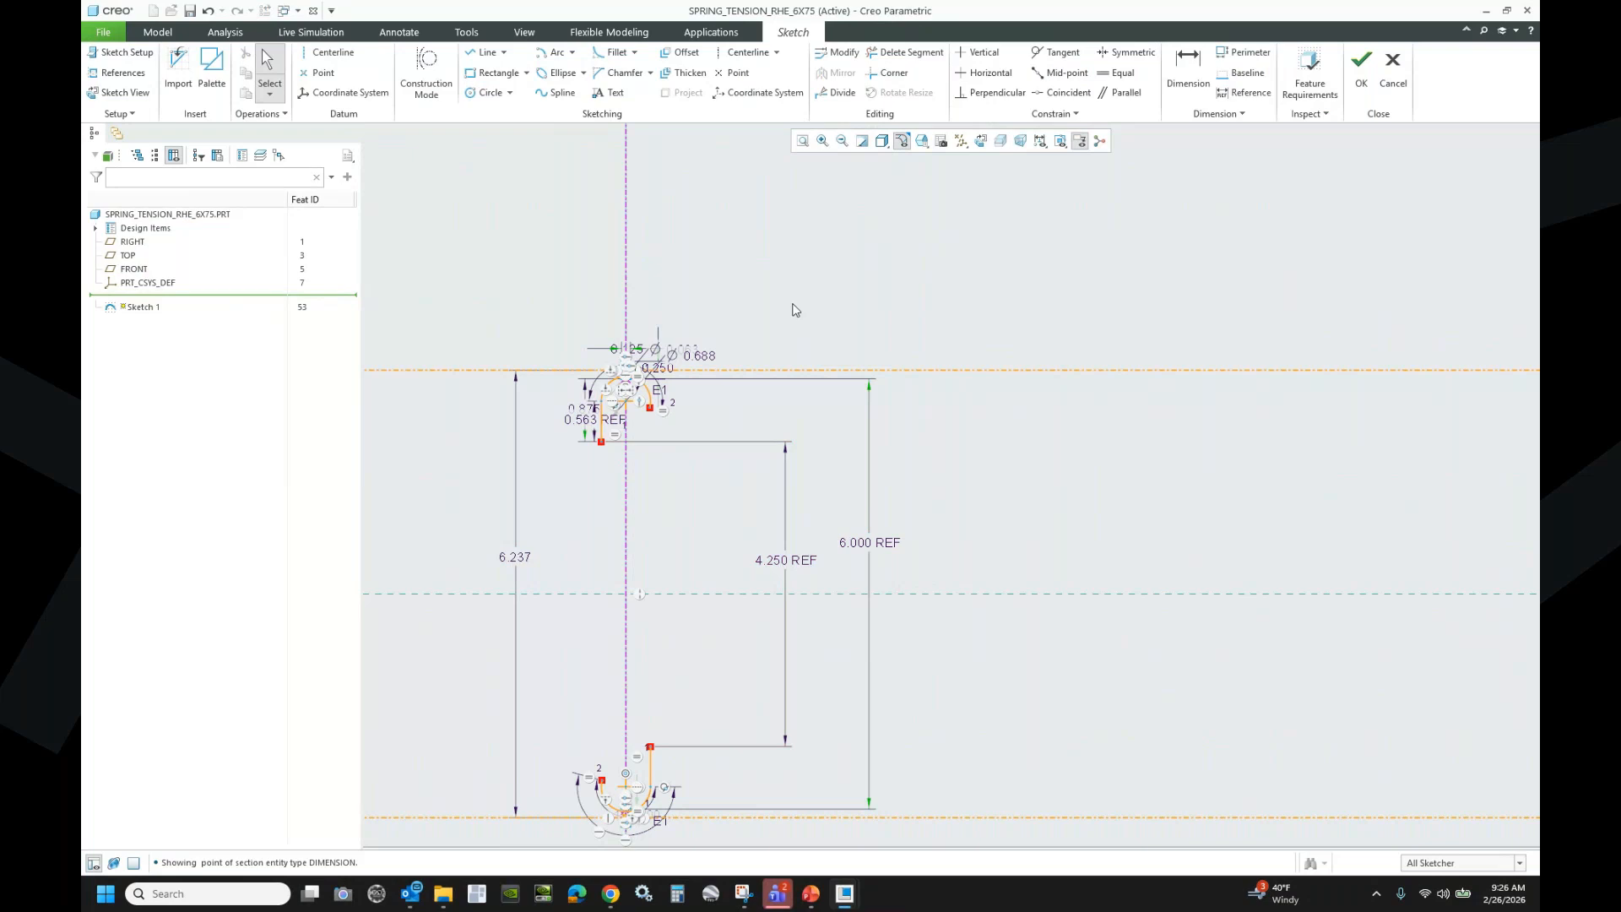
pyautogui.scroll(-5, 608, 409)
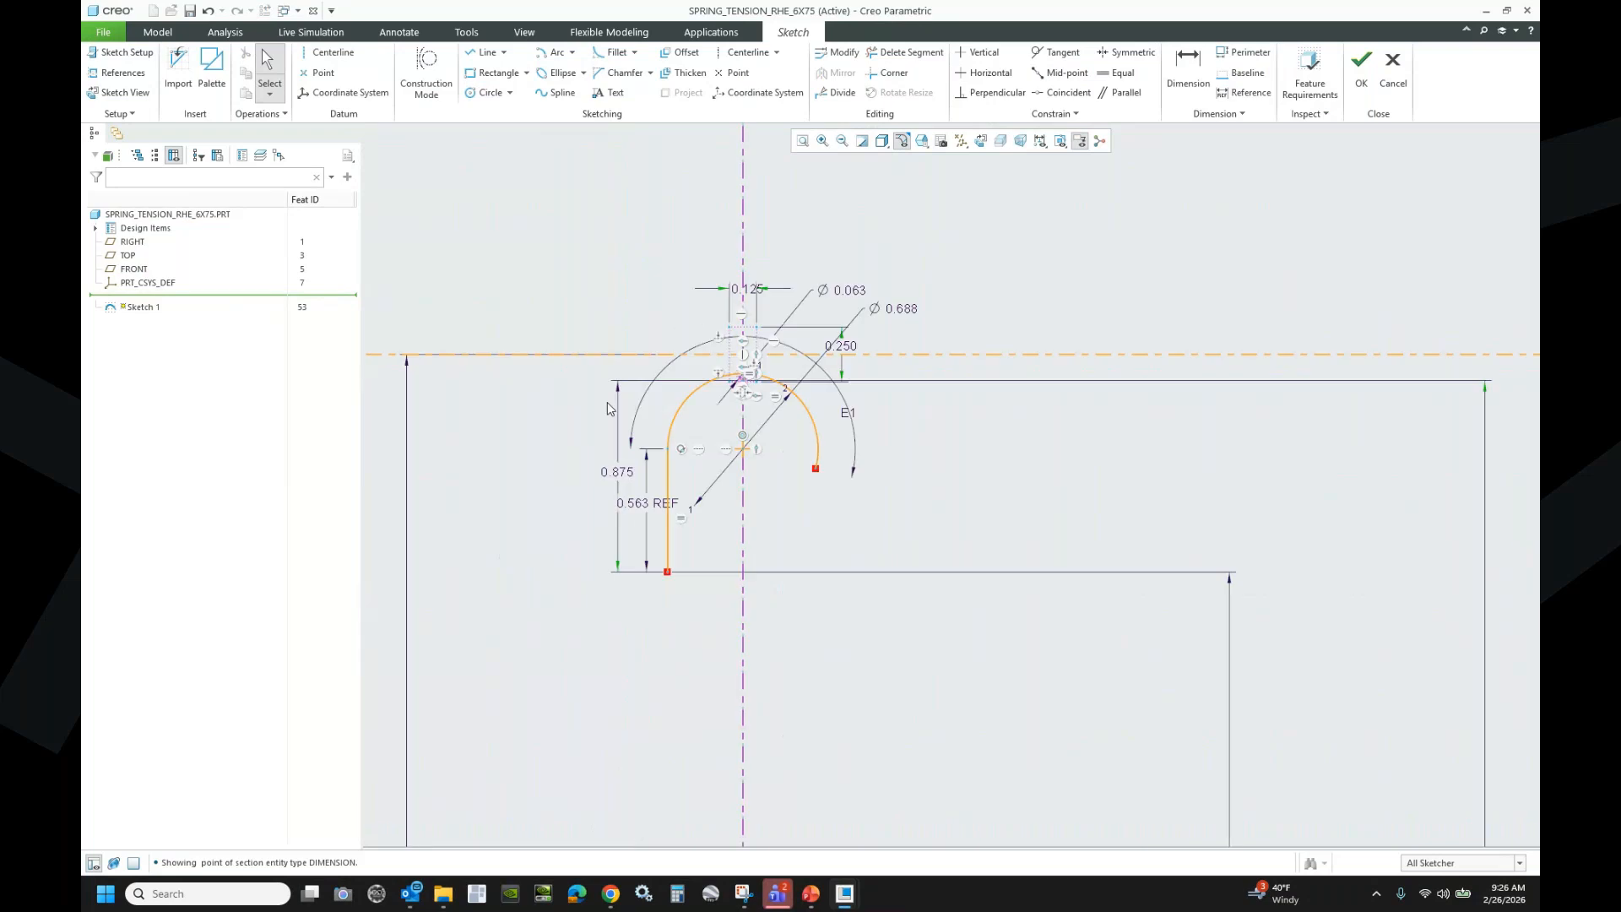
pyautogui.scroll(-3, 610, 409)
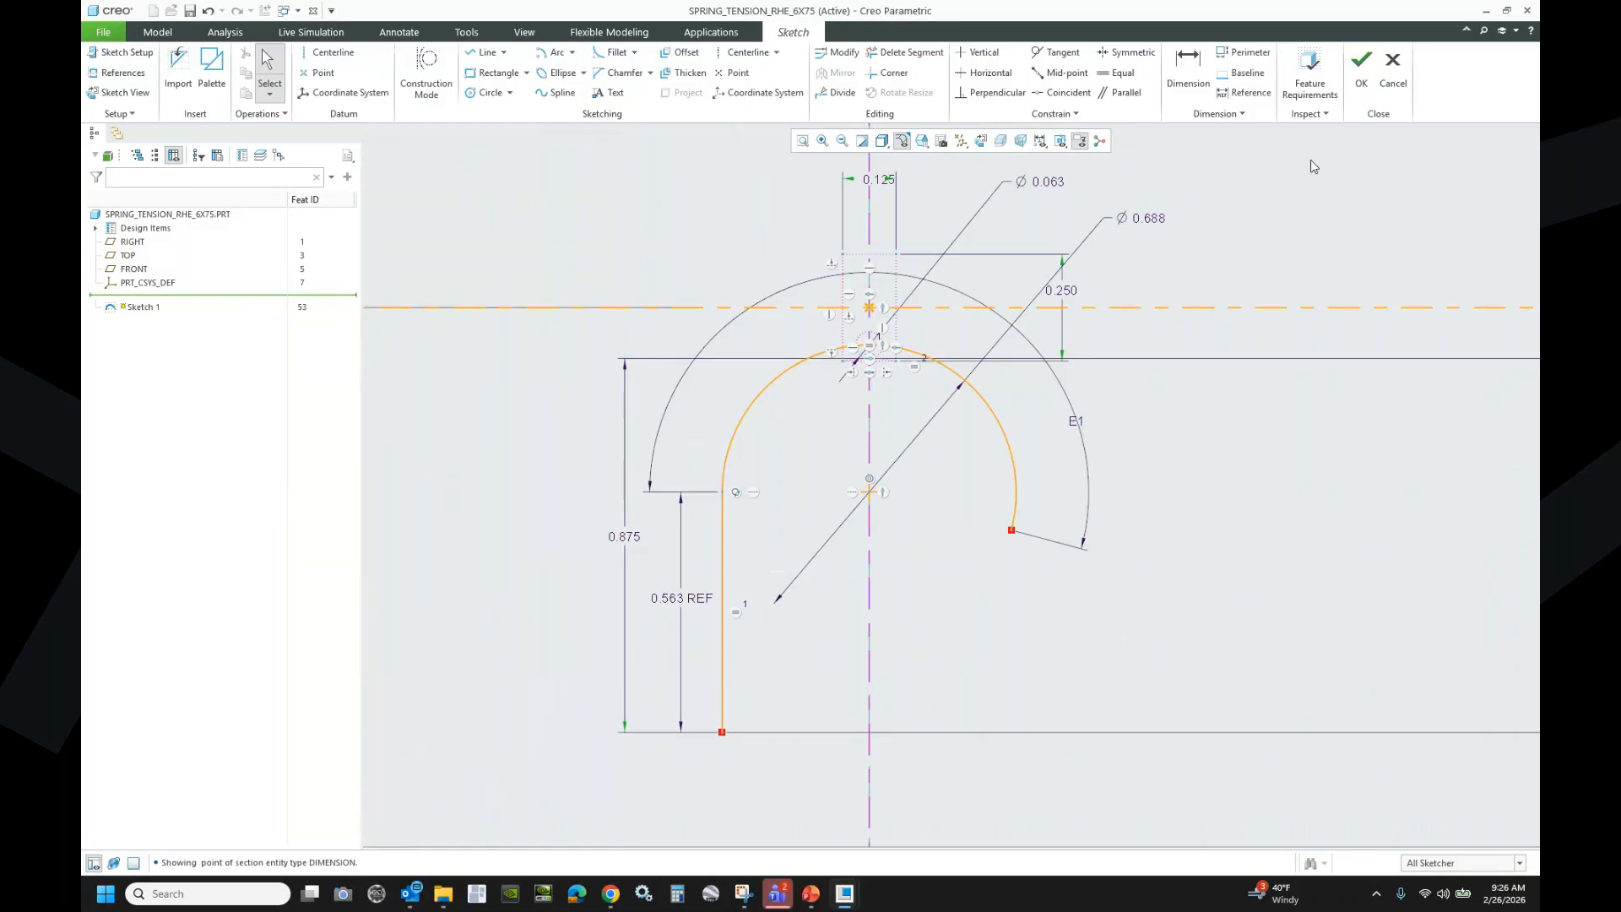
pyautogui.click(1366, 71)
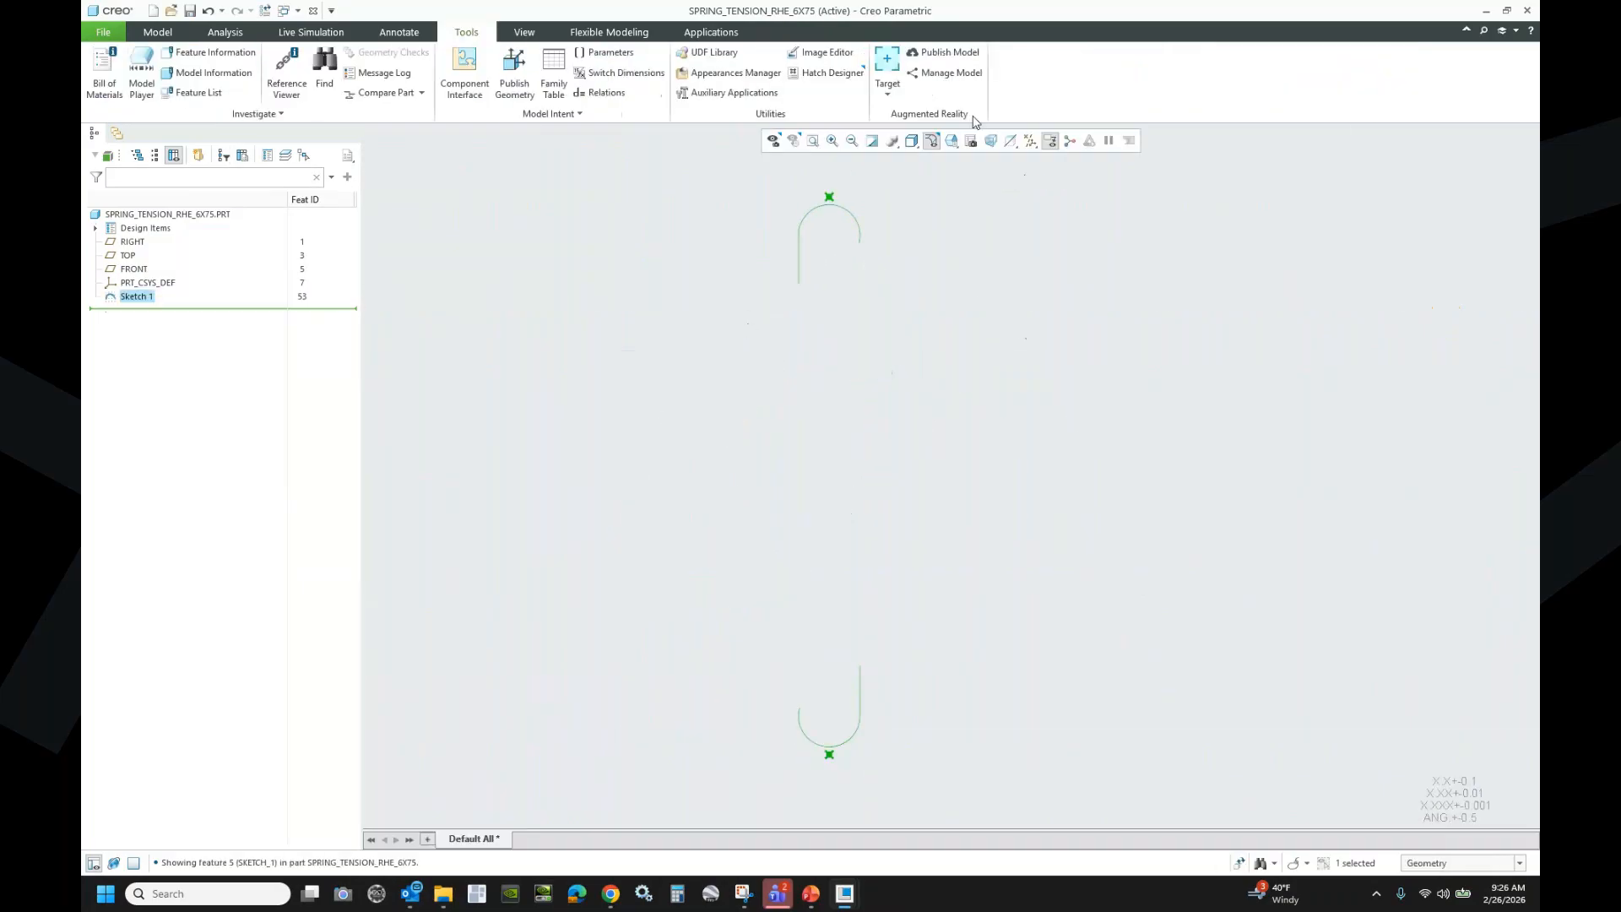
# - Reopen Sketch 1 with Edit Definition
pyautogui.rightClick(133, 297)
pyautogui.click(166, 226)
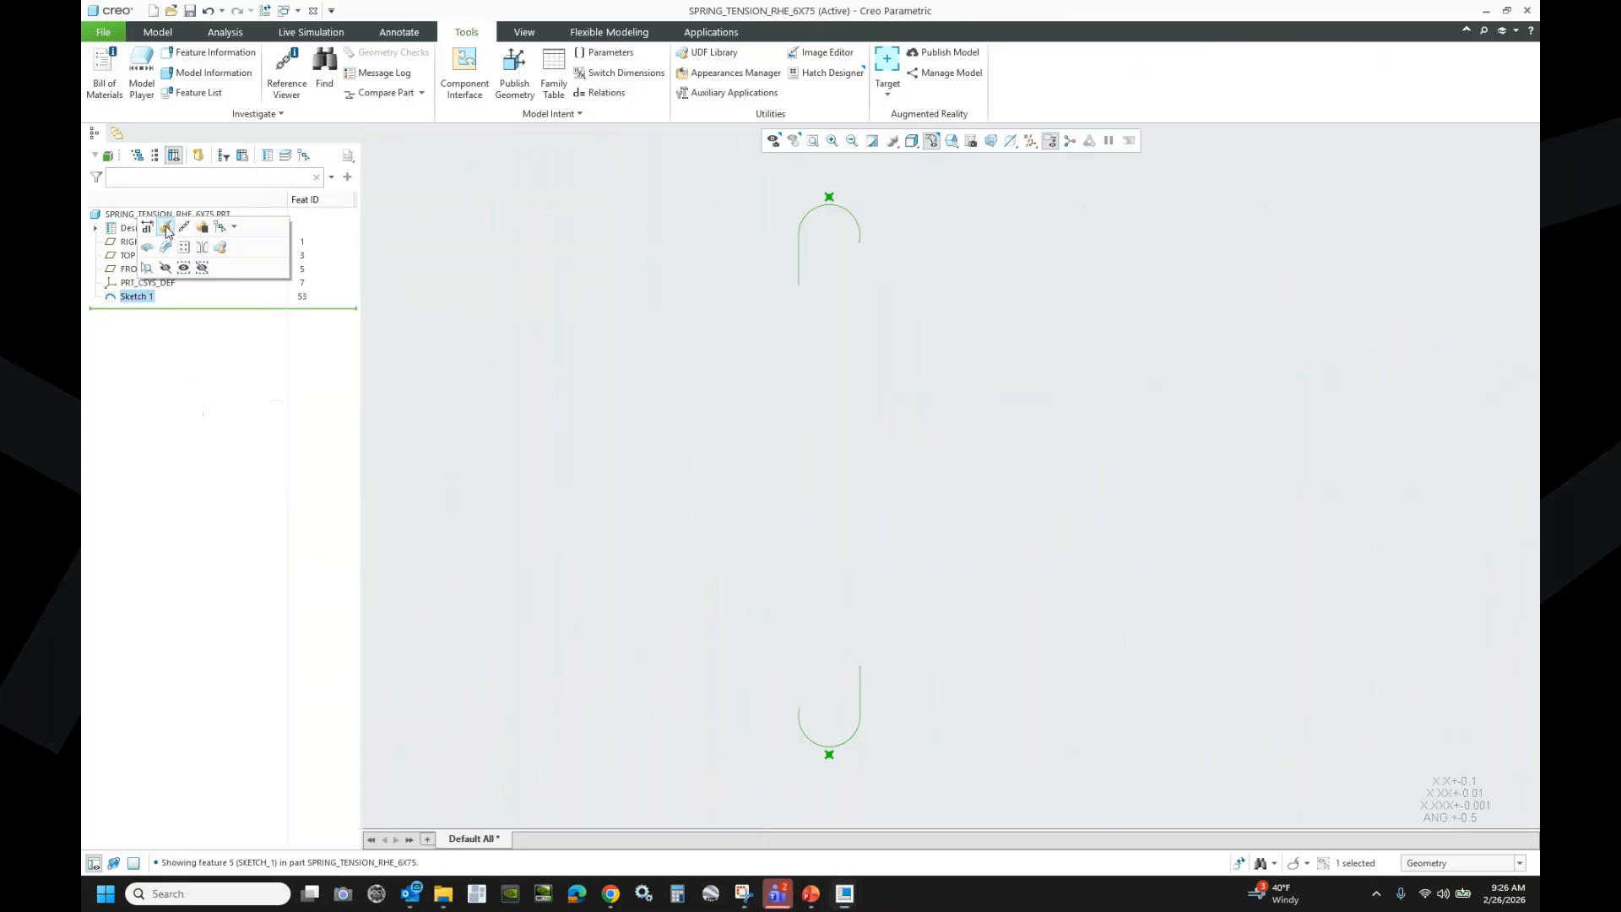
pyautogui.scroll(-3, 821, 193)
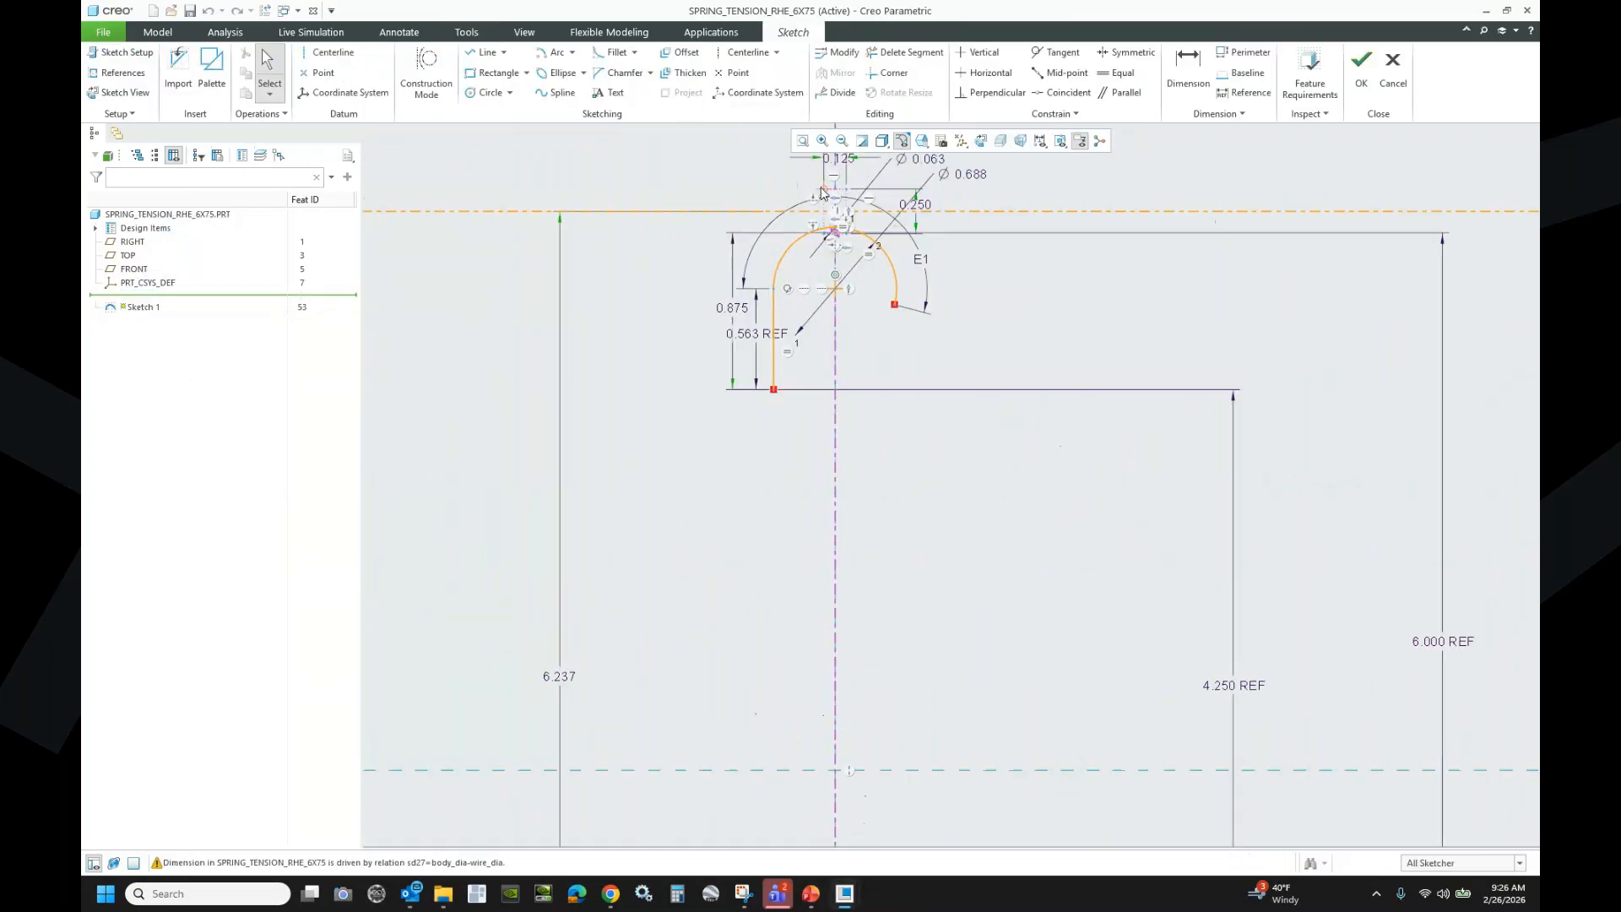
pyautogui.scroll(-8, 841, 199)
# - Place points on the centerlines at the hook end and close the sketch
pyautogui.click(326, 73)
pyautogui.click(745, 282)
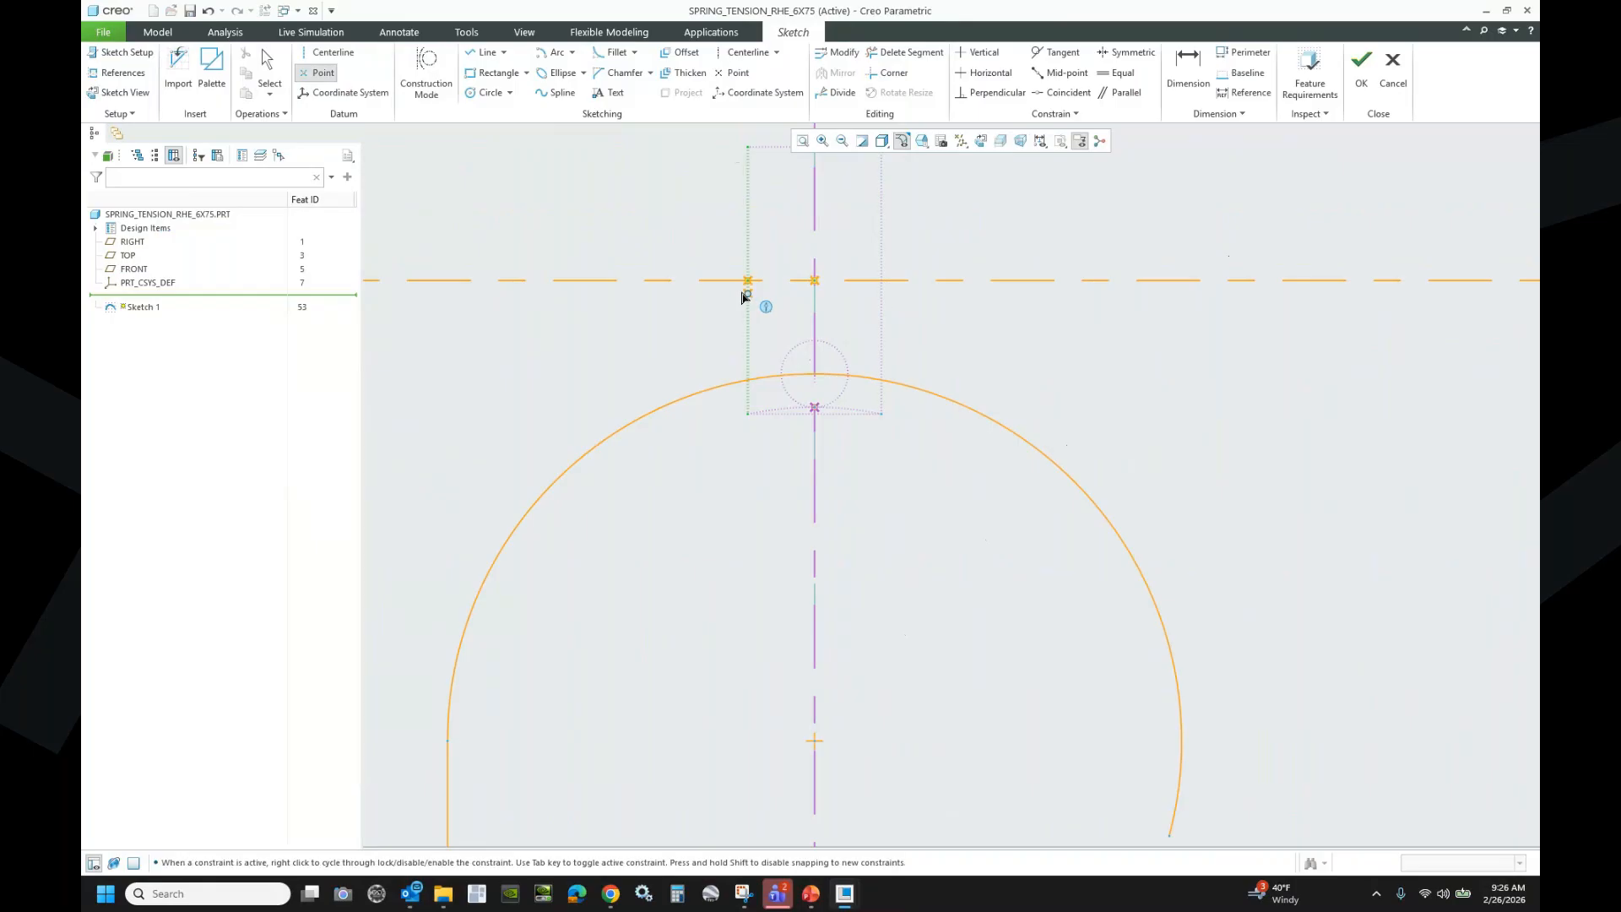
pyautogui.click(882, 282)
pyautogui.scroll(9, 782, 231)
pyautogui.scroll(-8, 781, 410)
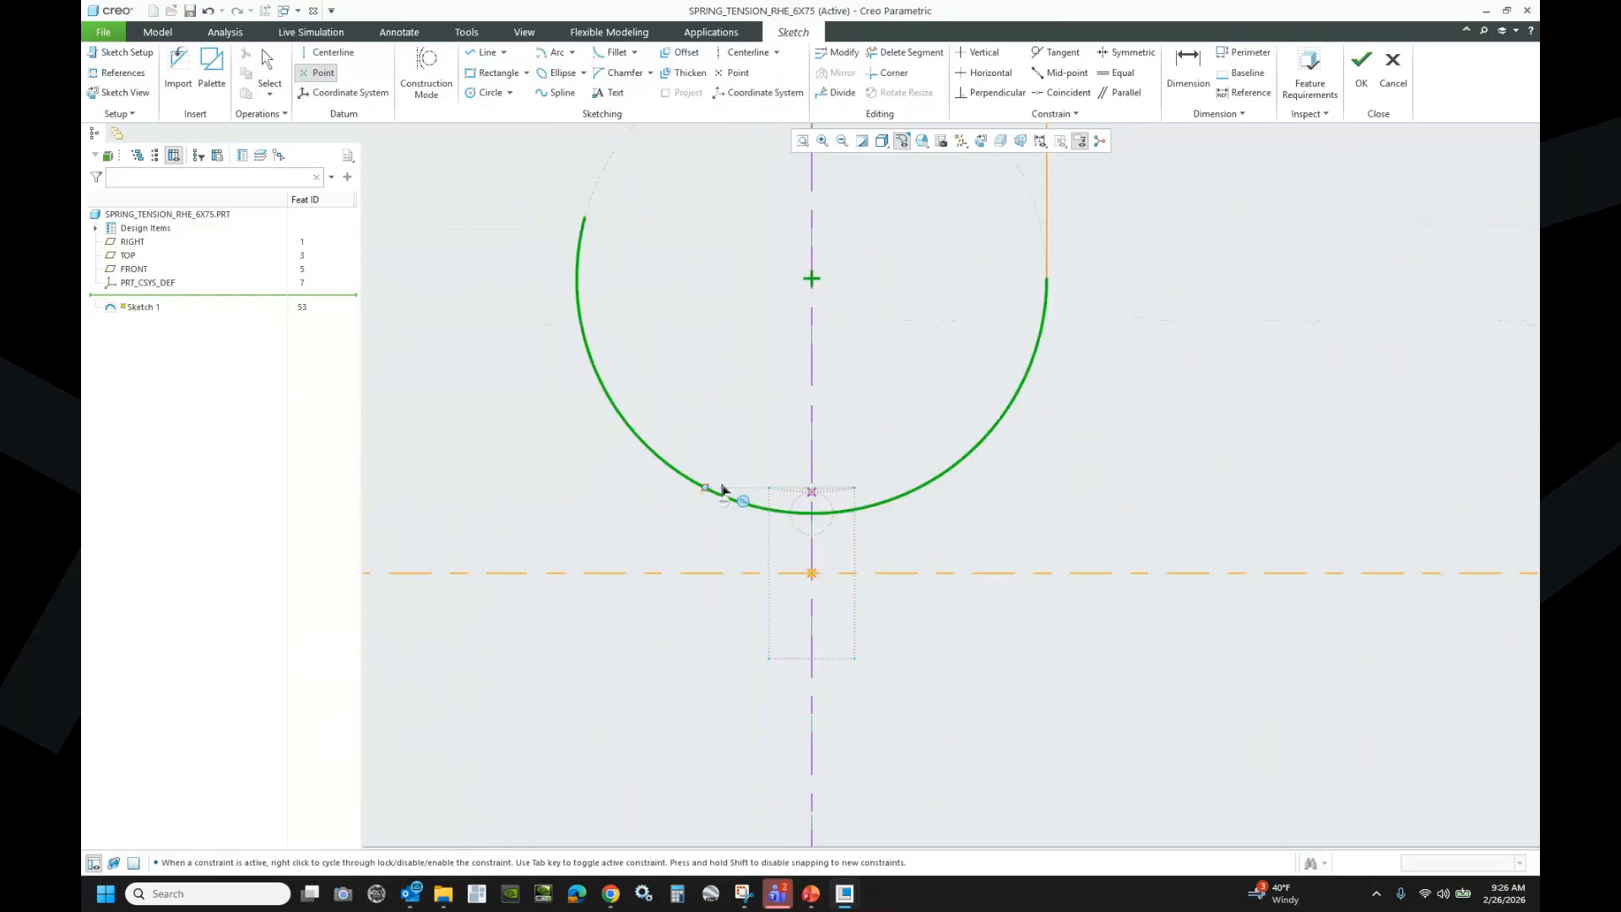
pyautogui.click(769, 575)
pyautogui.click(856, 576)
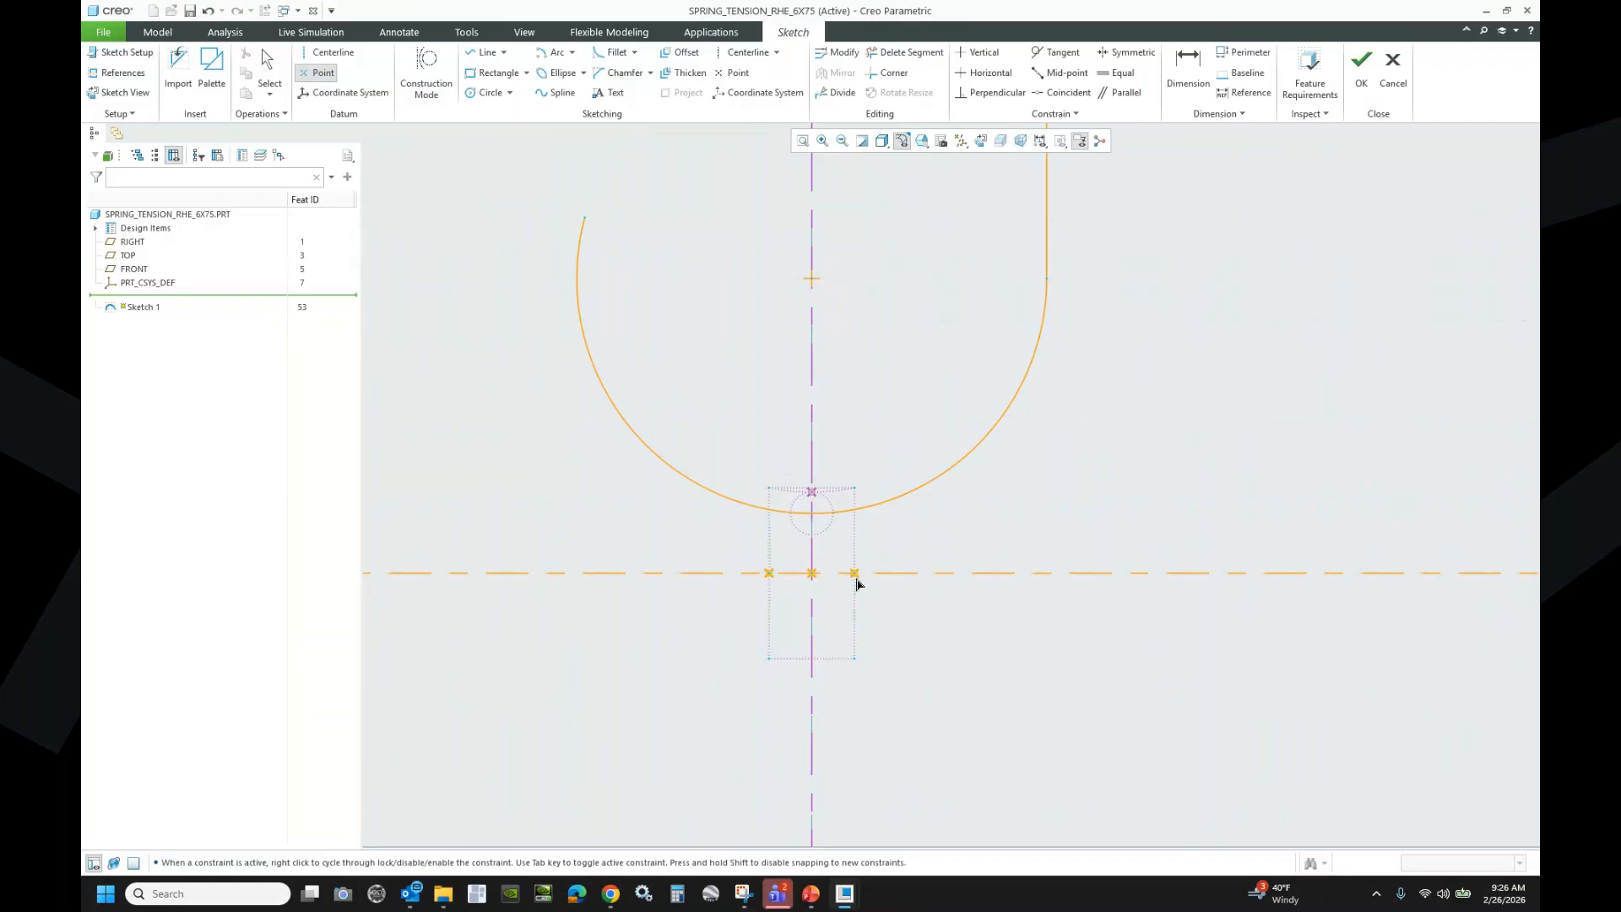
pyautogui.middleClick(1018, 532)
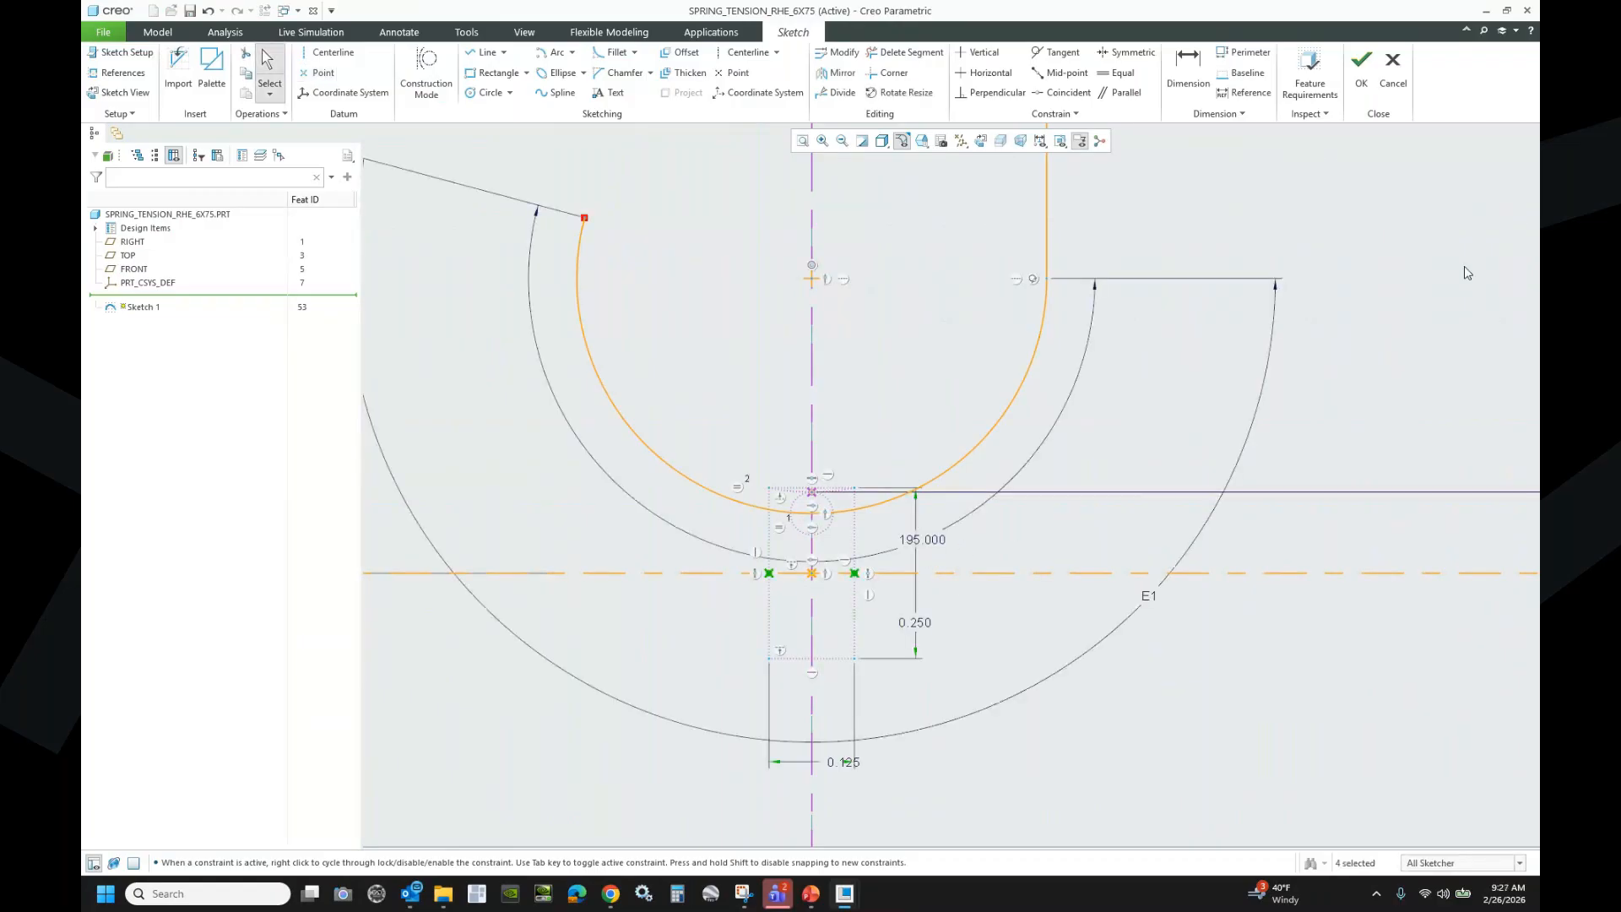
pyautogui.click(1362, 78)
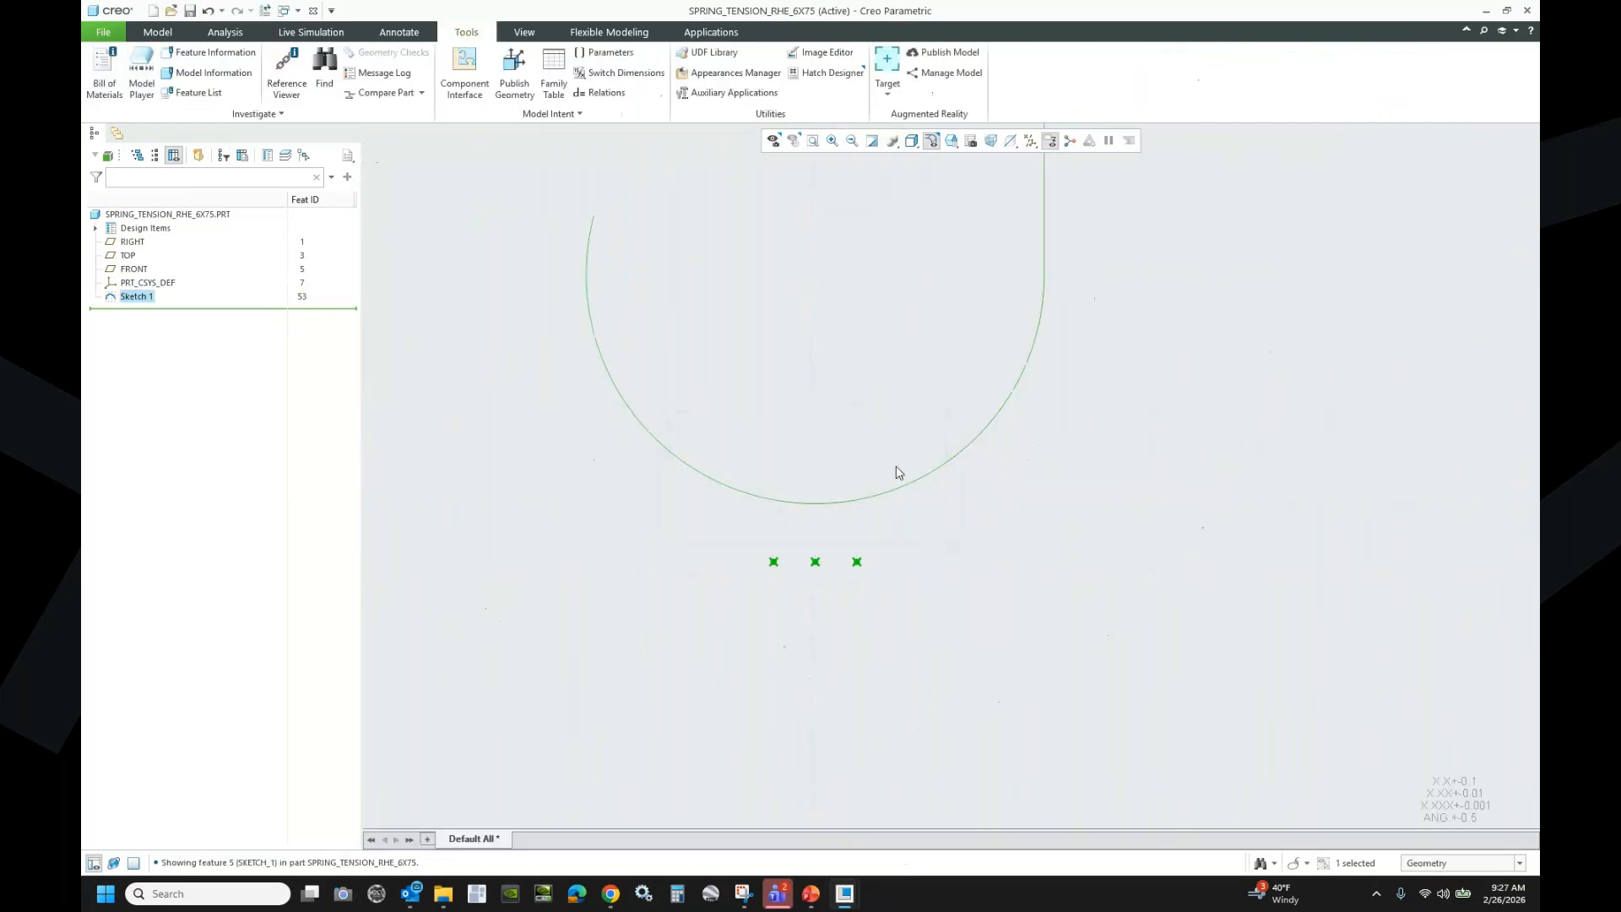
# - Show the sketch in Standard Orientation and select the TOP datum plane in the model tree
pyautogui.click(914, 141)
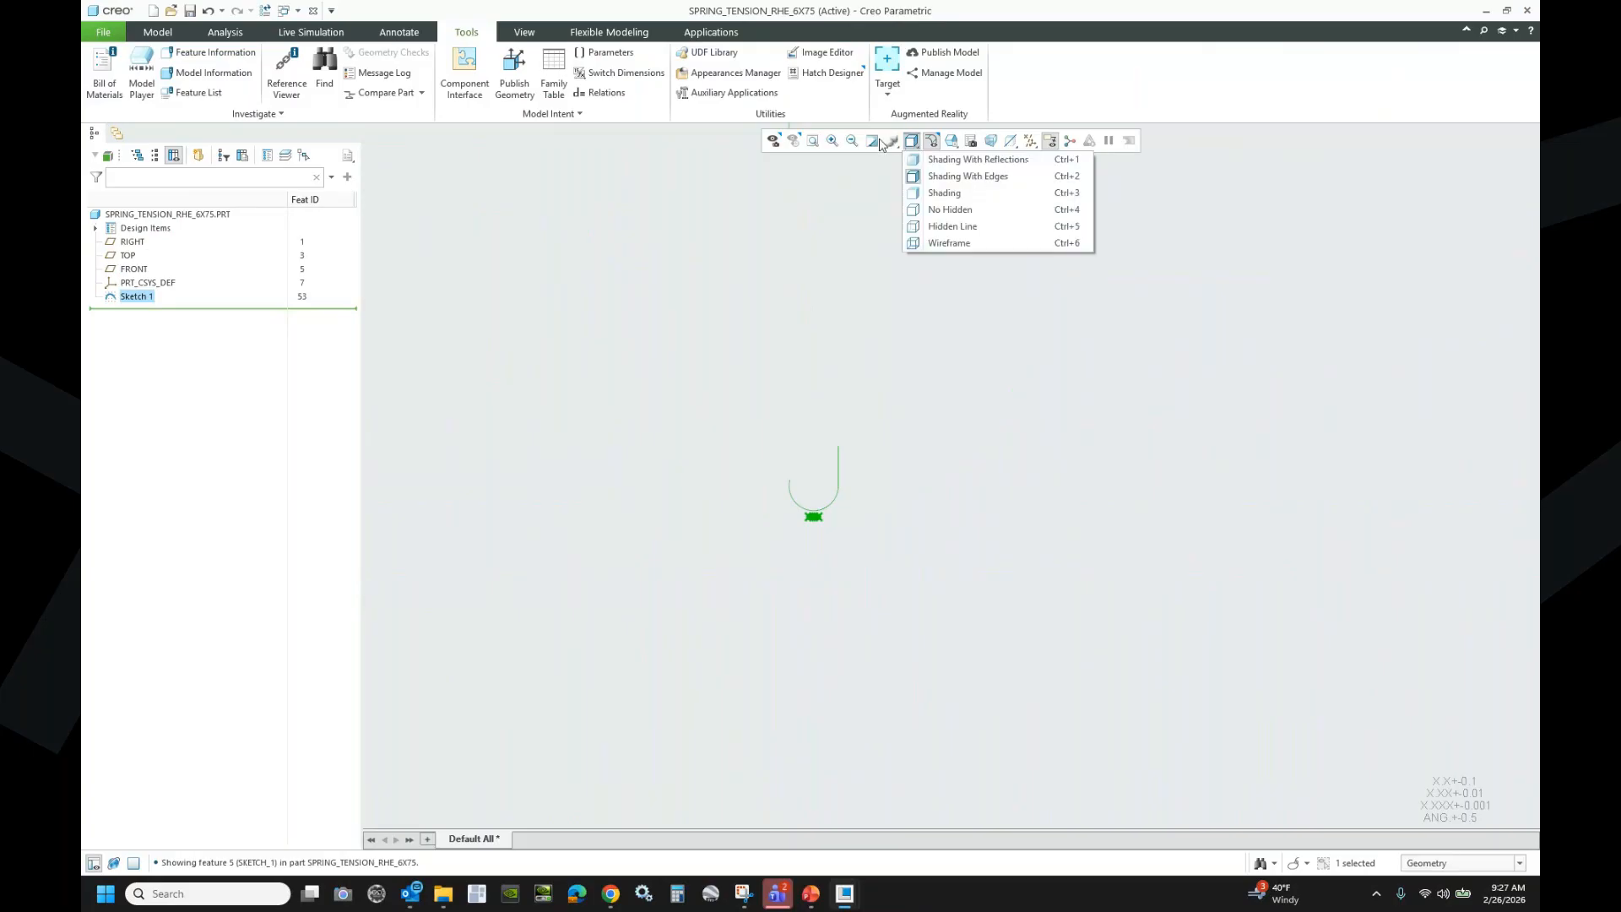
pyautogui.click(955, 143)
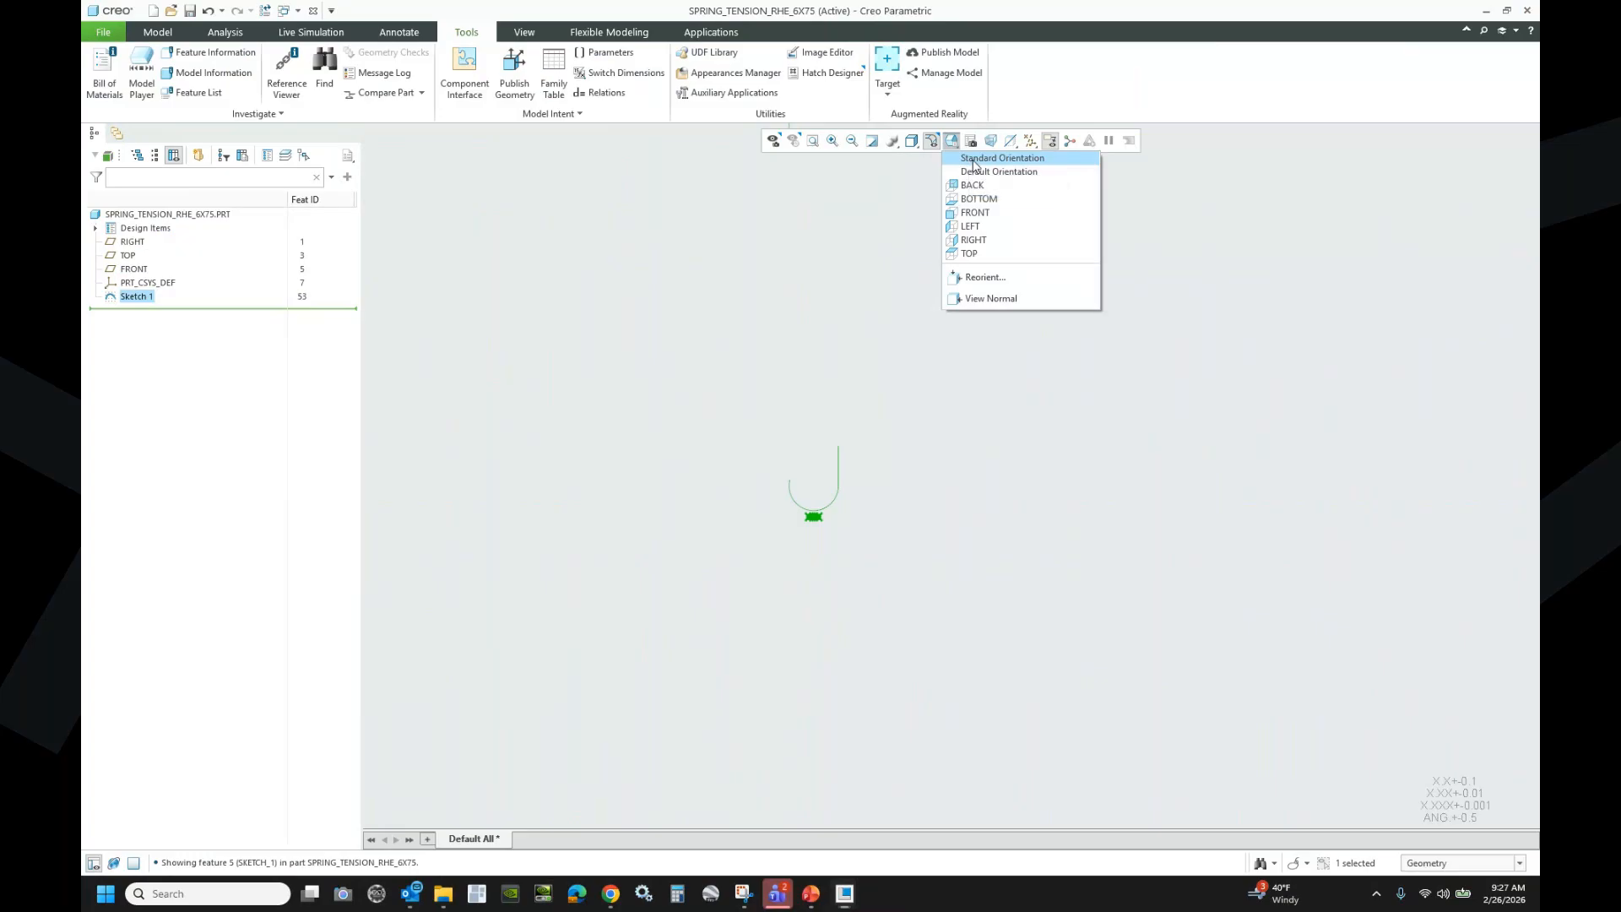
pyautogui.click(972, 161)
pyautogui.click(576, 402)
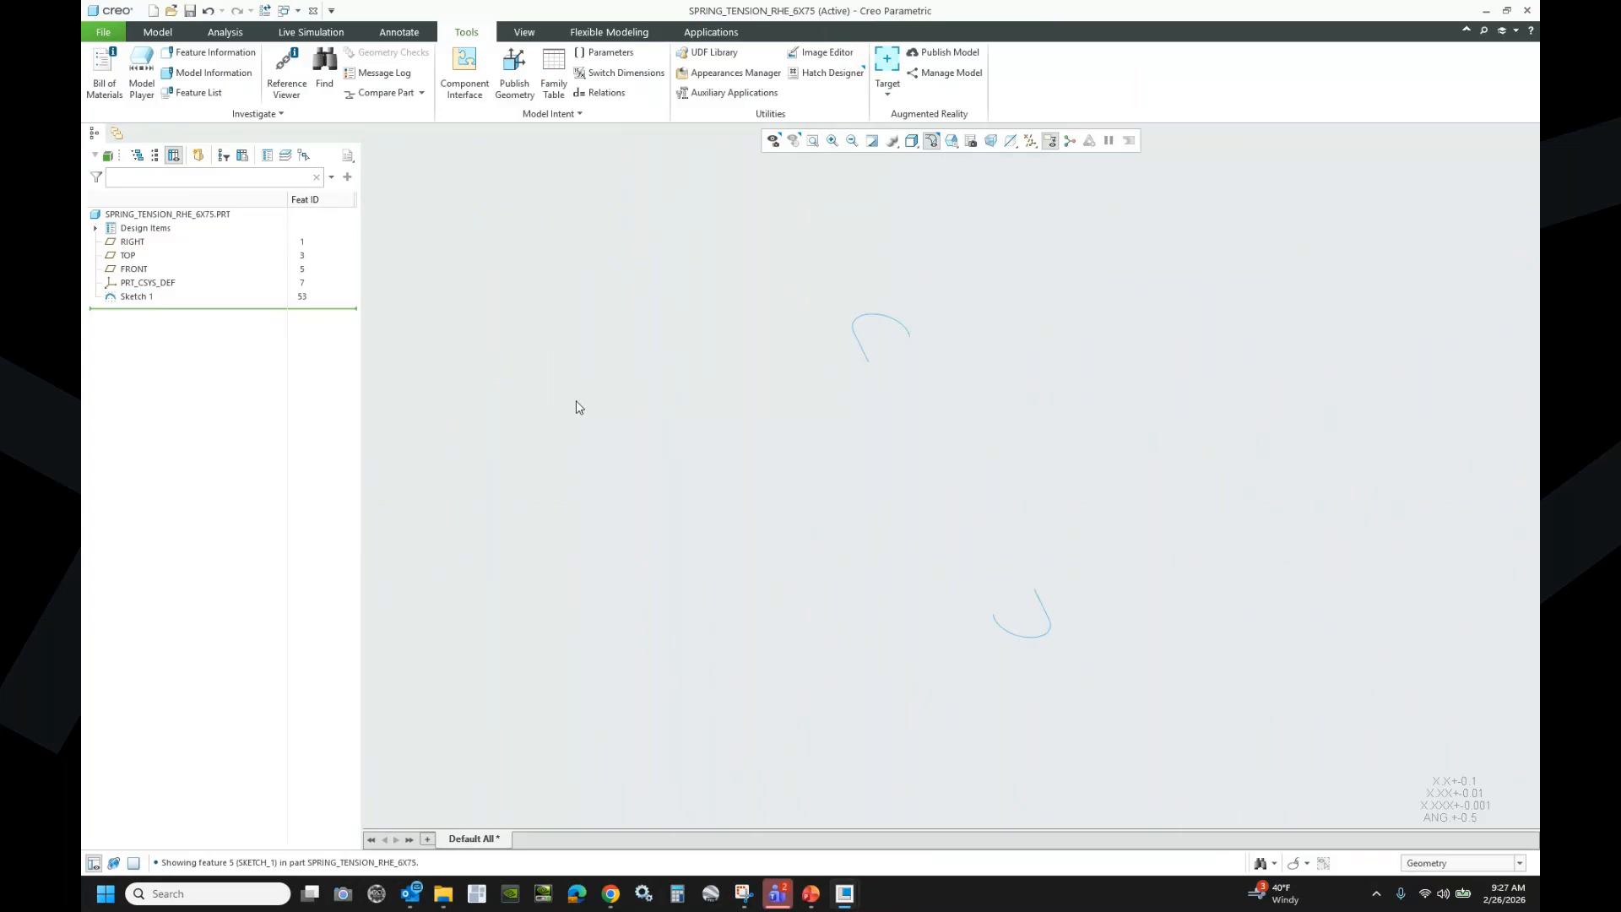
pyautogui.click(158, 32)
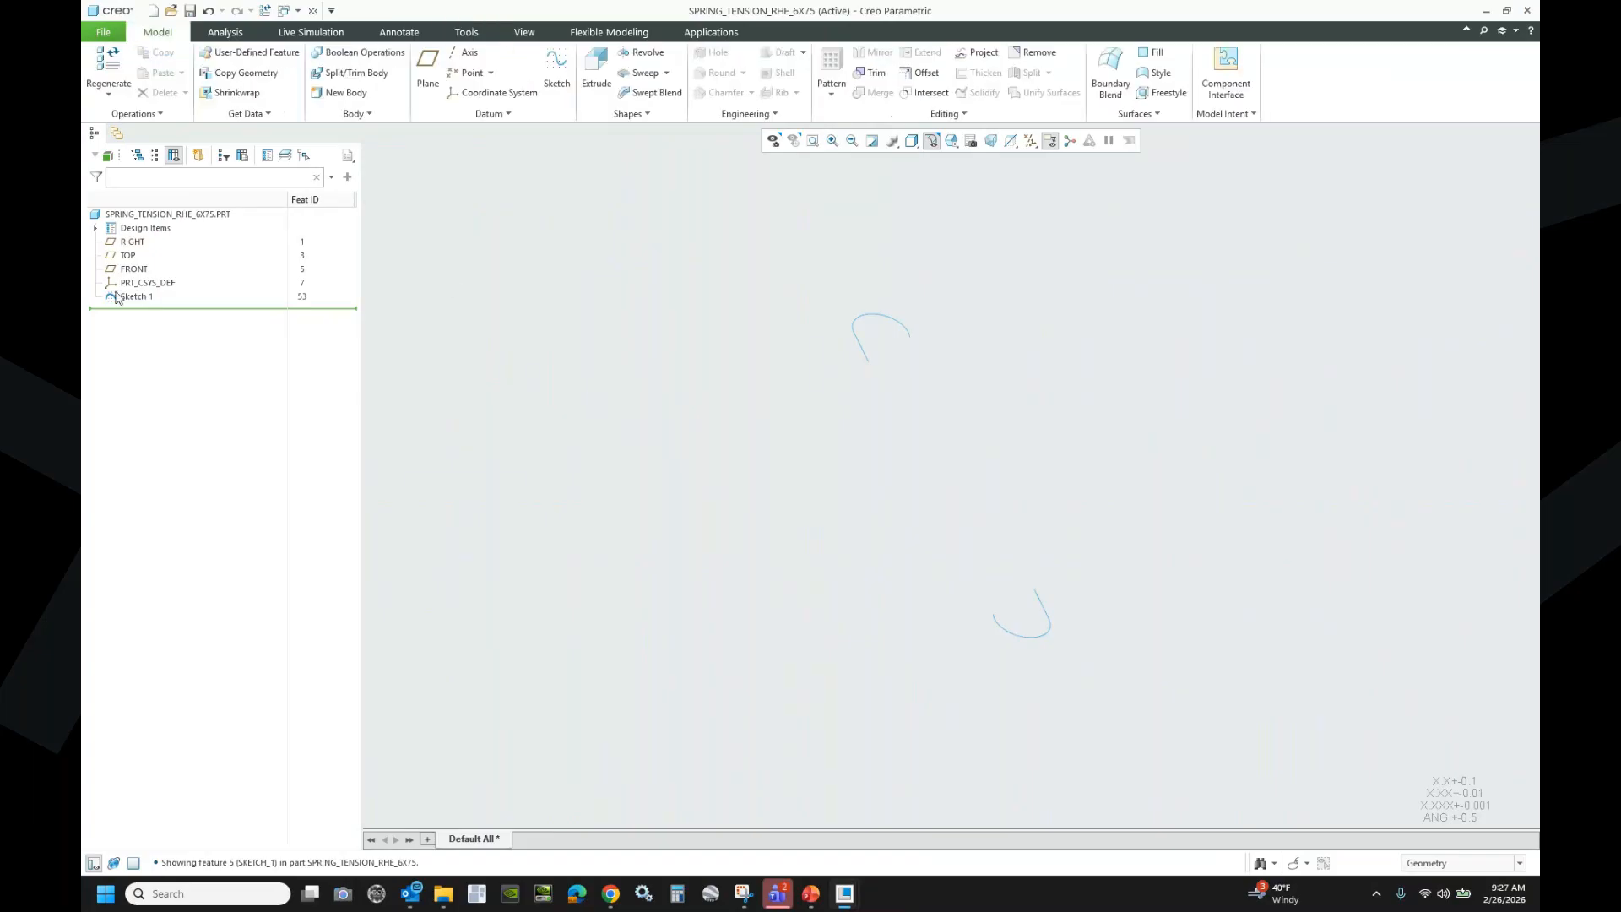
pyautogui.click(127, 256)
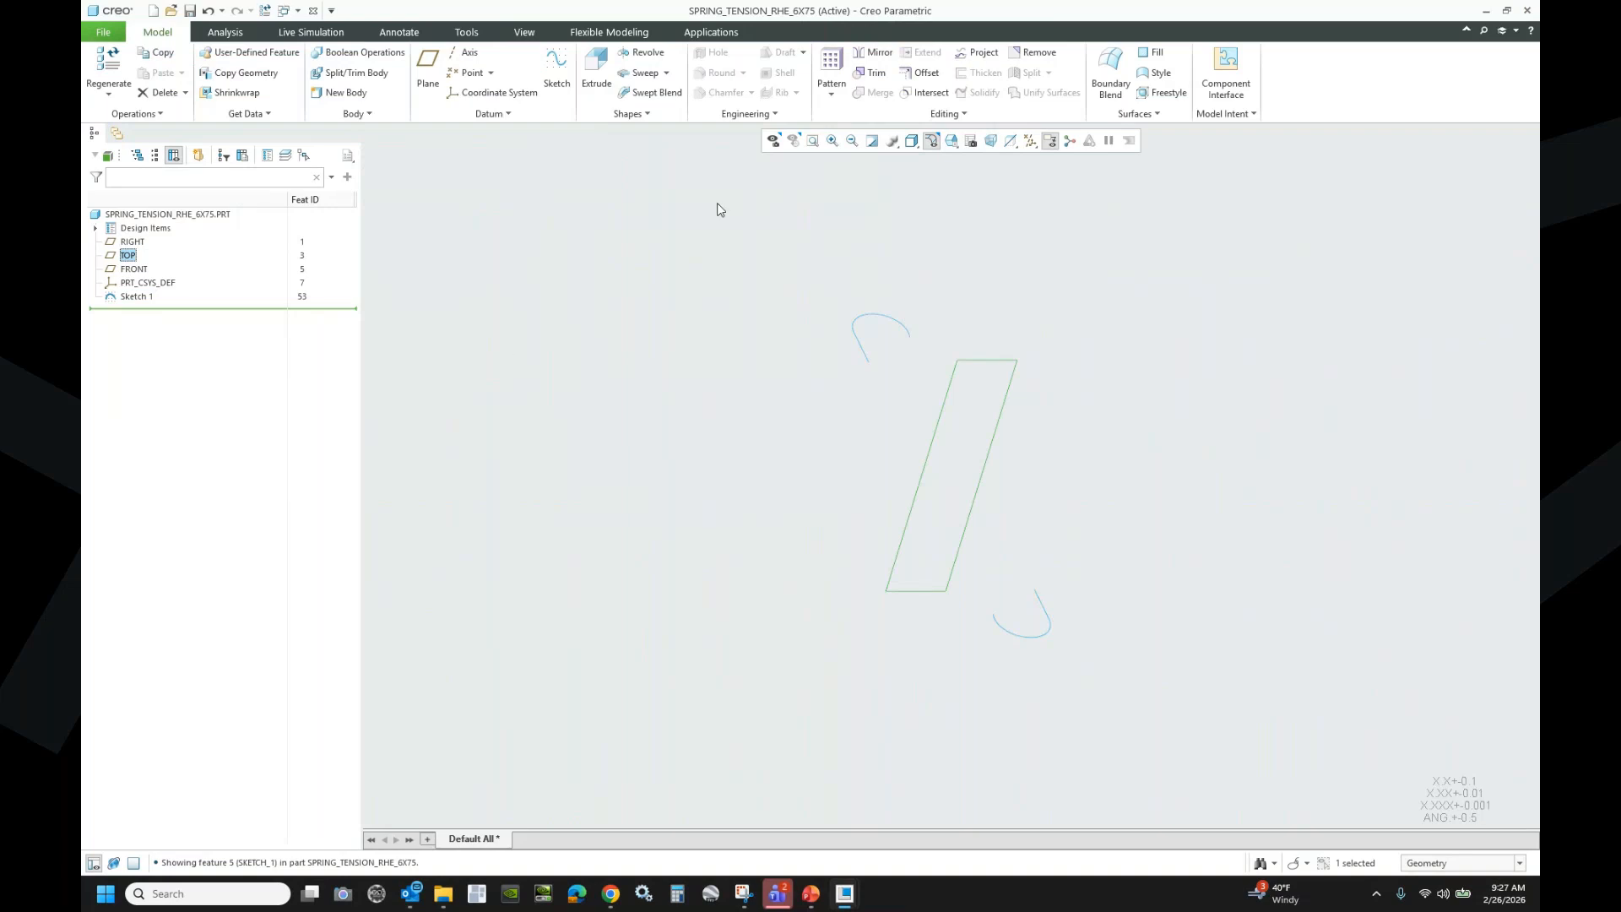
# - Start an extrusion on TOP and add the upper arc's end as a sketch reference
pyautogui.click(599, 67)
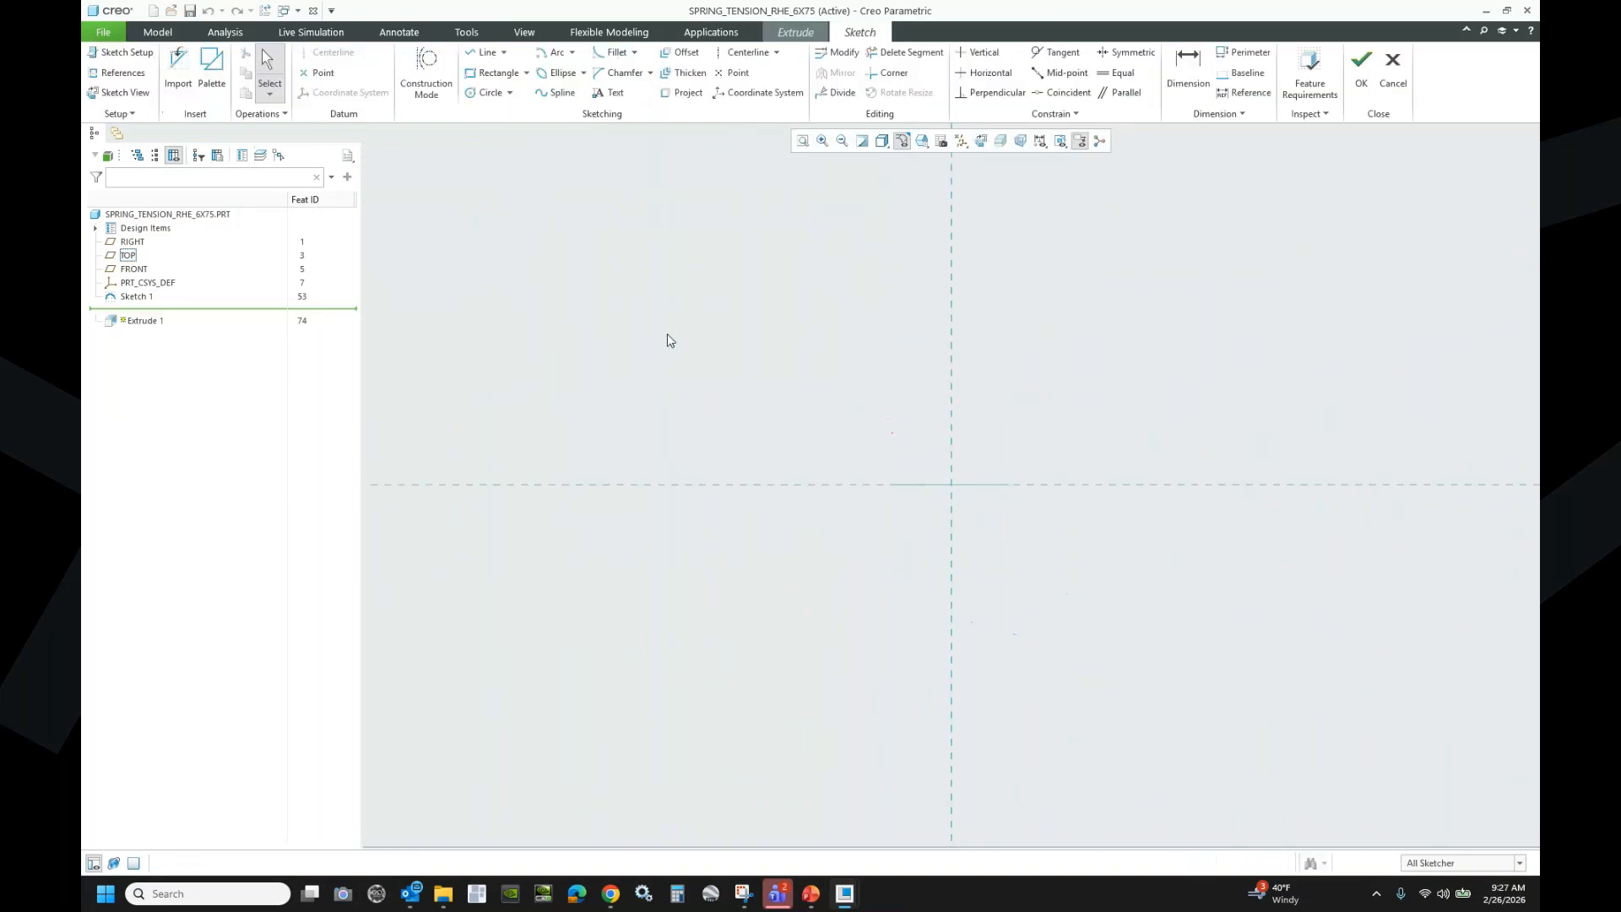
pyautogui.moveTo(818, 413); pyautogui.dragTo(793, 417, button='middle')
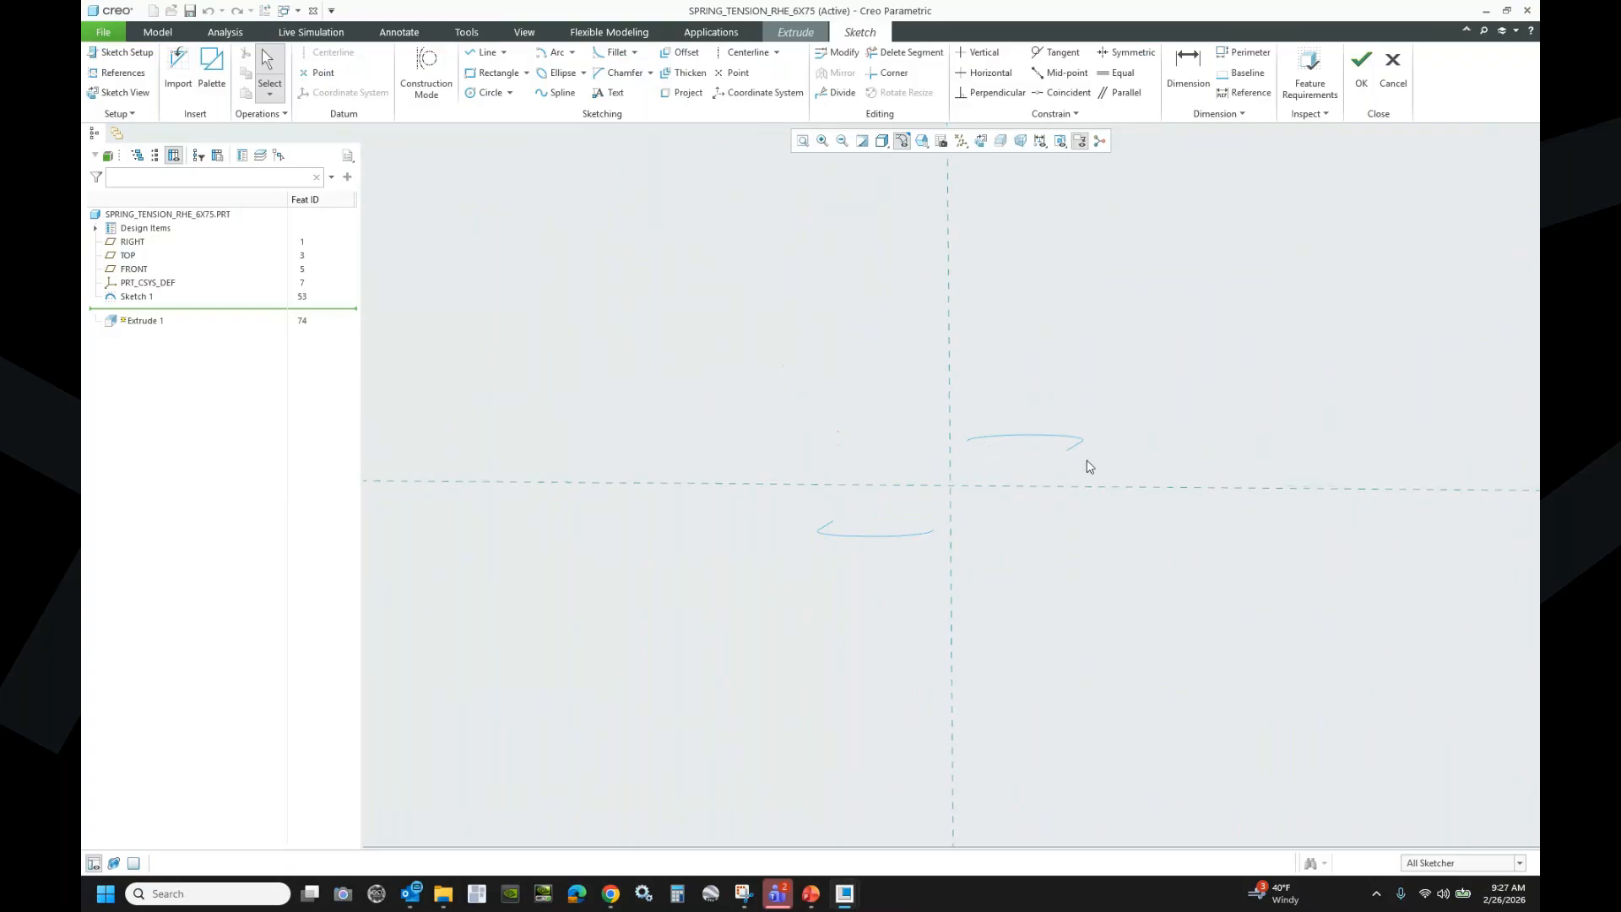
pyautogui.click(116, 72)
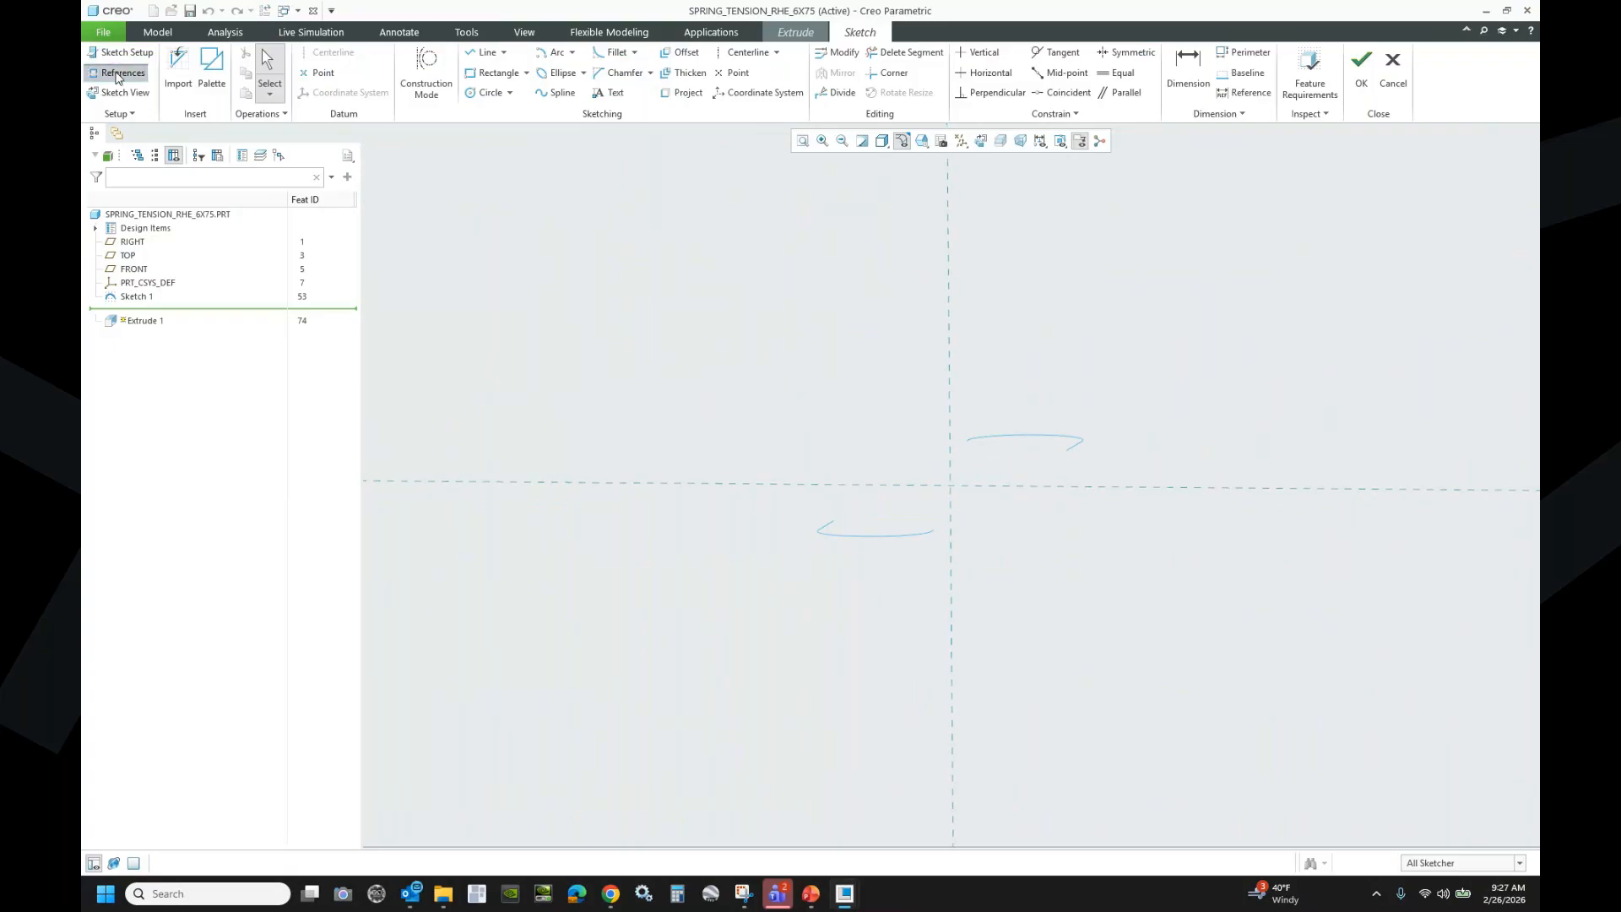
pyautogui.click(1071, 445)
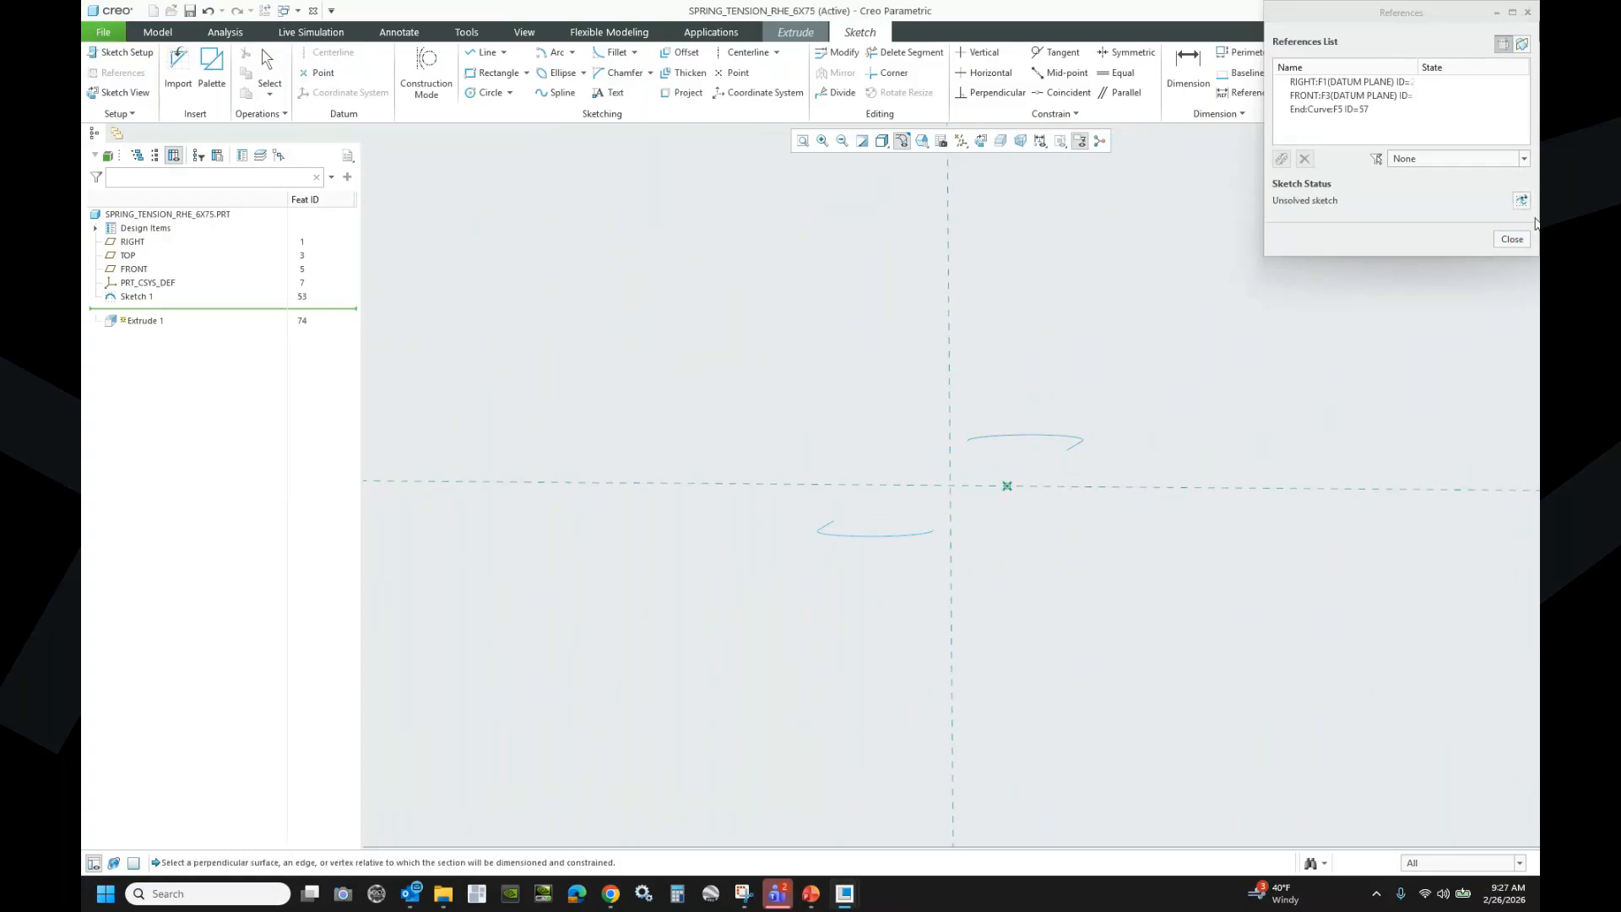
pyautogui.click(1512, 239)
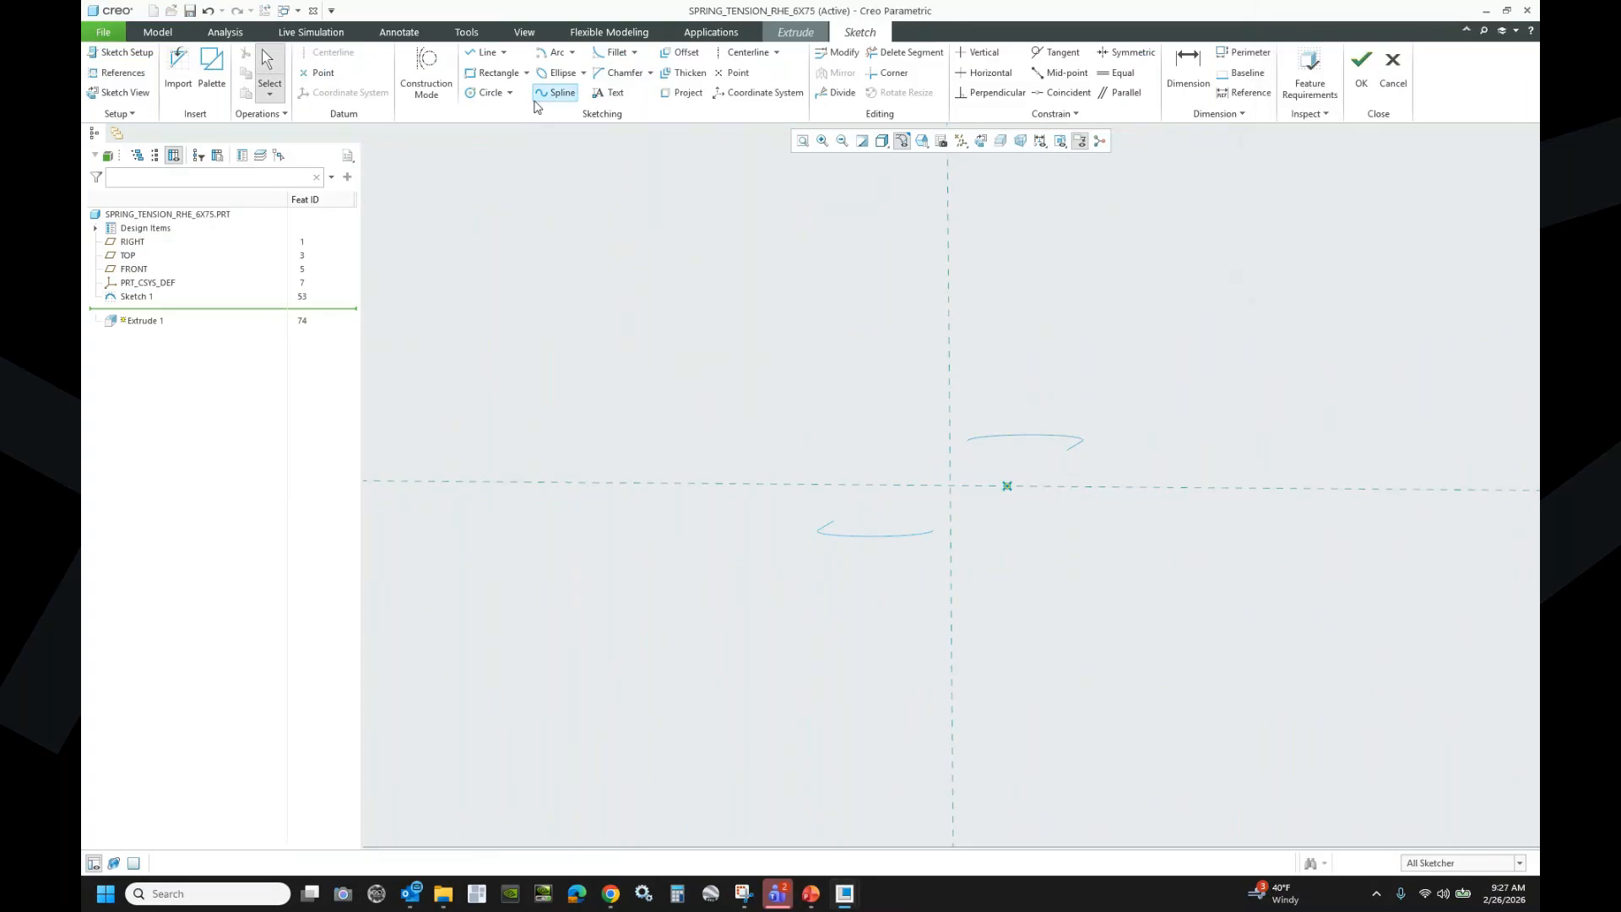
# - Draw a circle centred at the origin reaching out to the hook-end point
pyautogui.click(487, 93)
pyautogui.click(950, 485)
pyautogui.click(1008, 486)
pyautogui.middleClick(1038, 346)
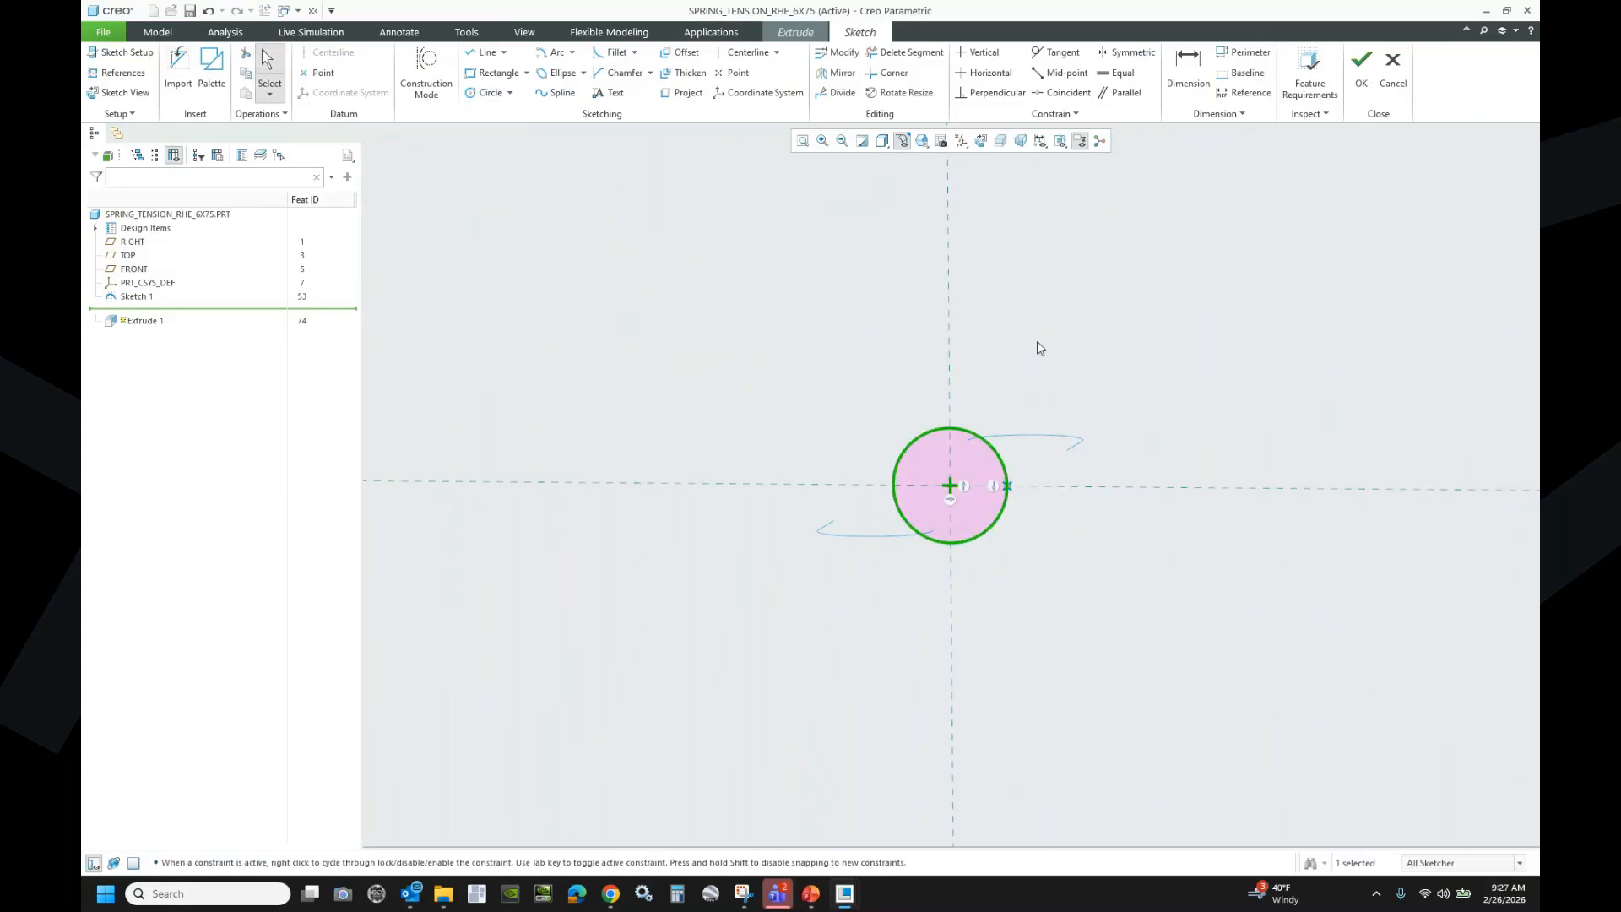
pyautogui.click(1038, 343)
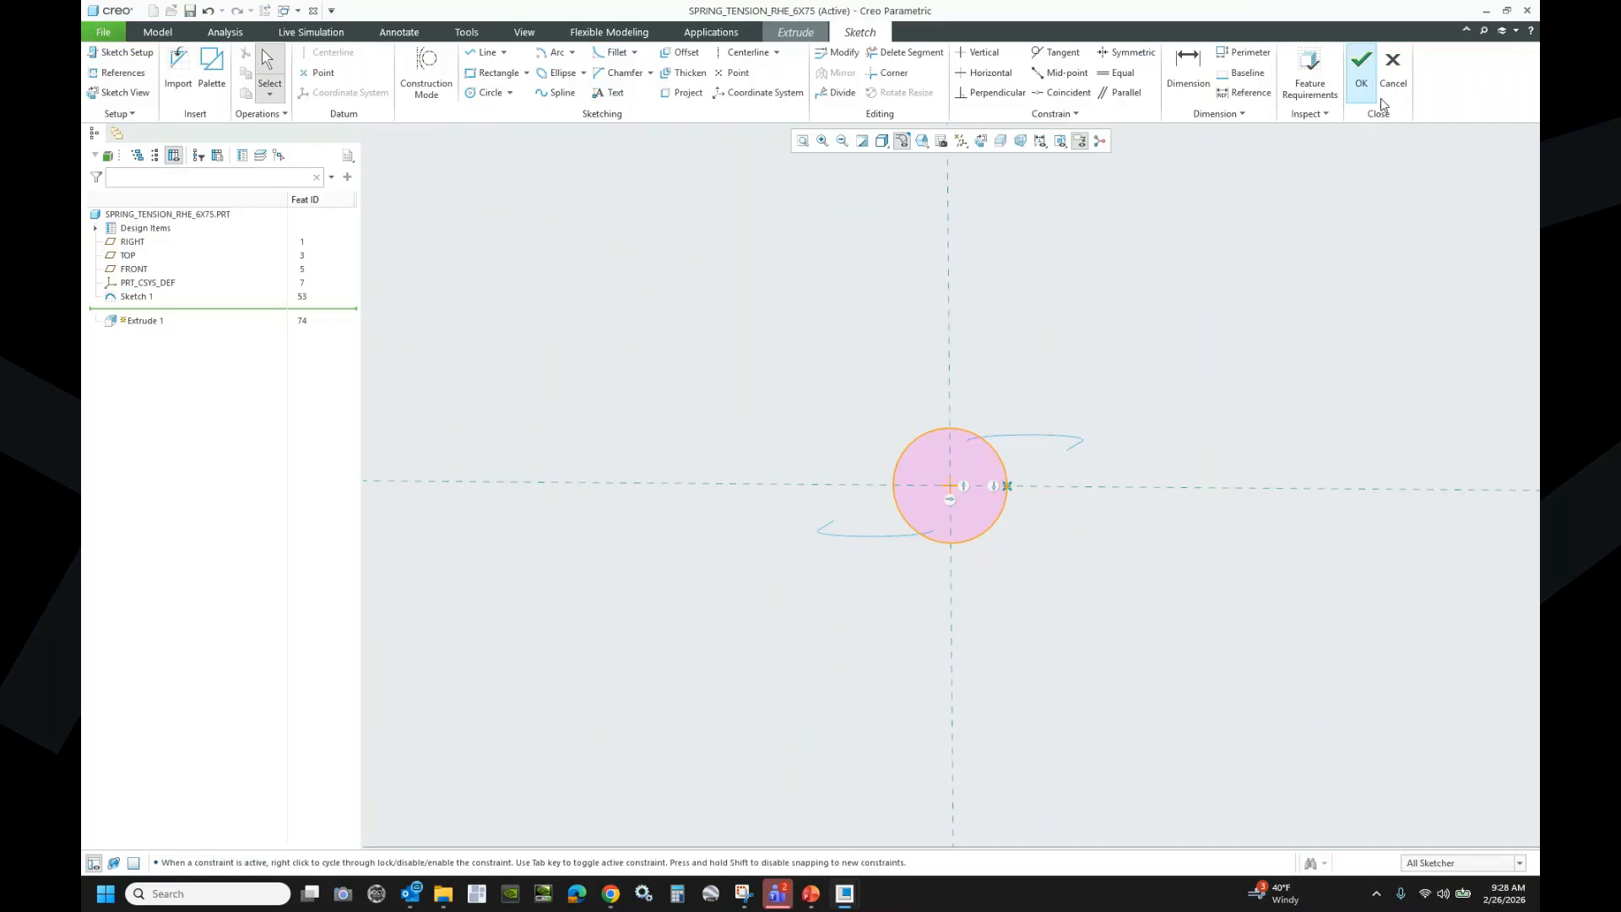
# - Add a 0.688 reference diameter, finish the sketch, and make the extrusion a surface
pyautogui.click(1248, 92)
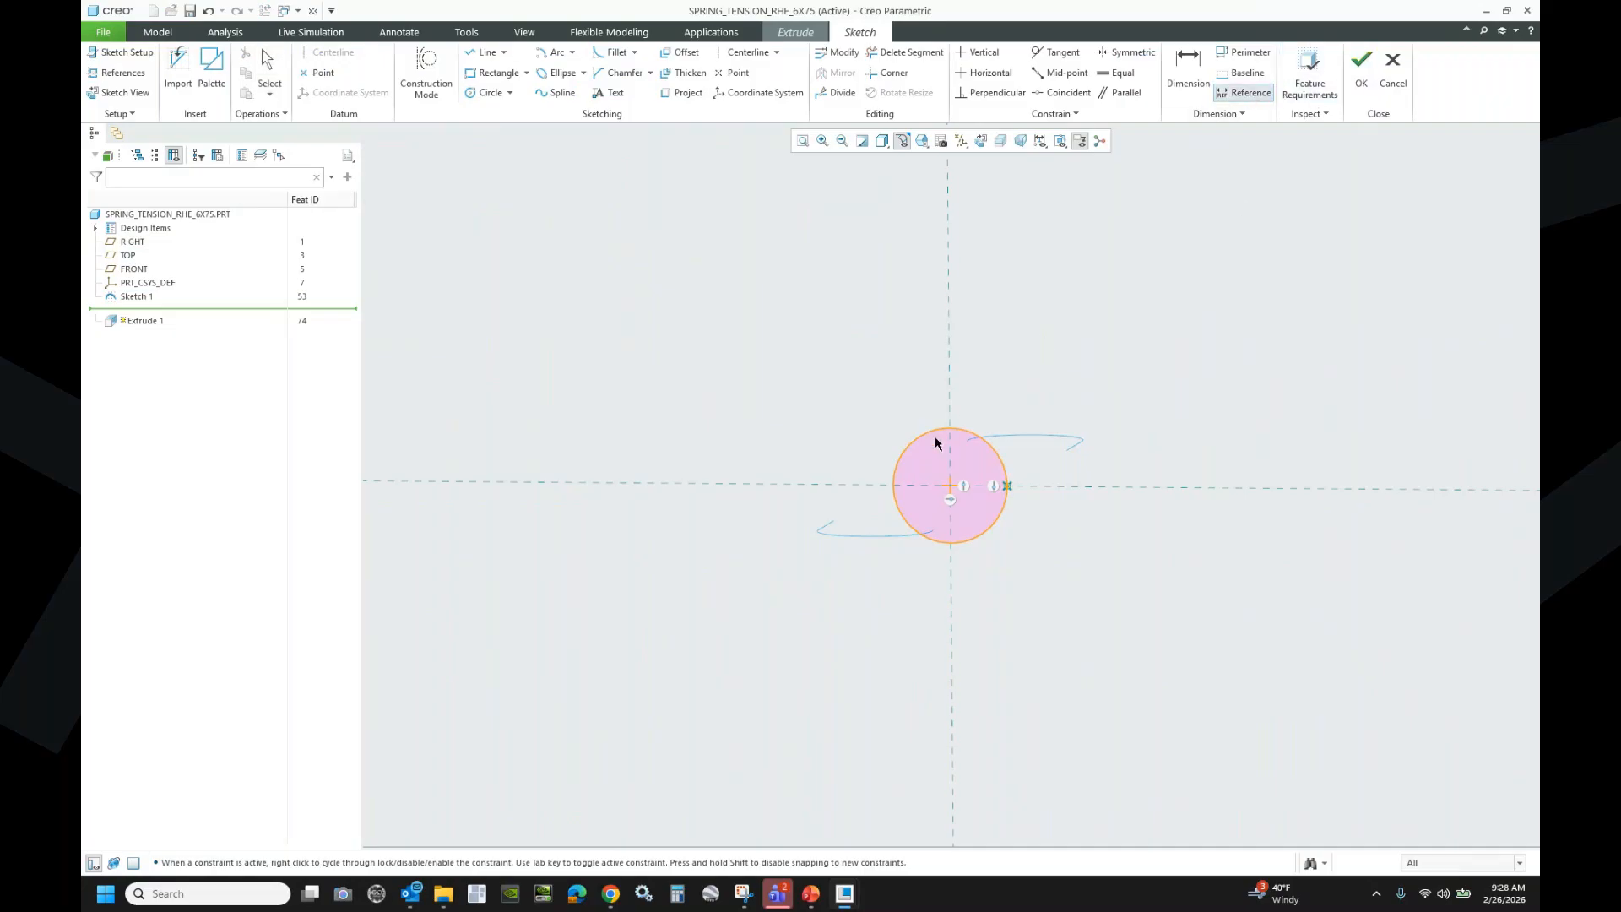
pyautogui.click(969, 429)
pyautogui.middleClick(1018, 382)
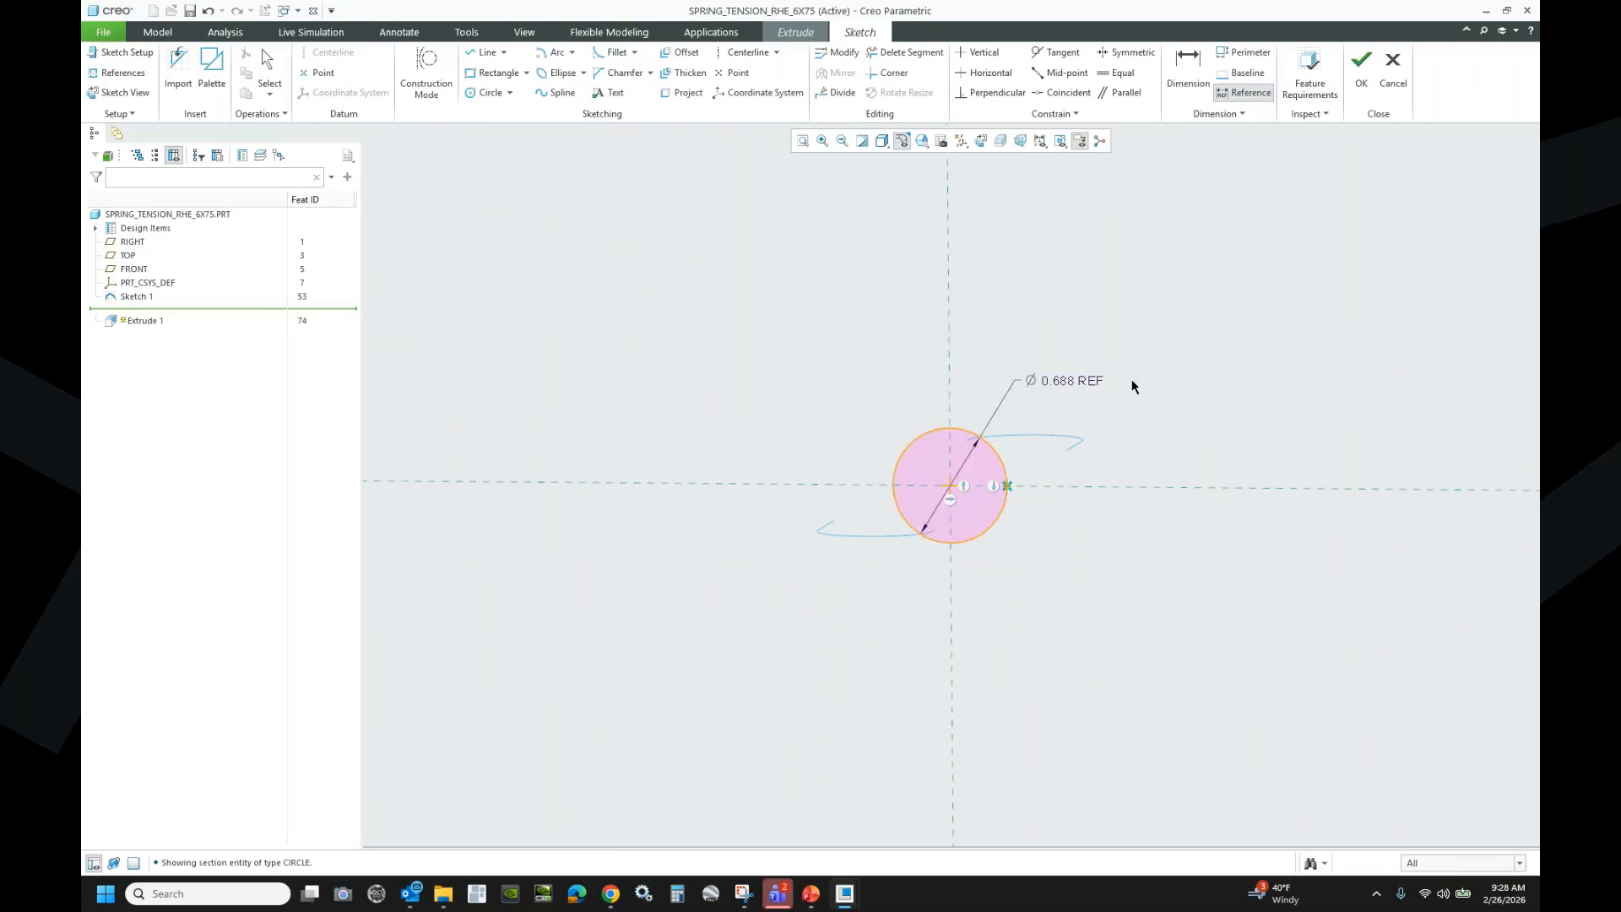
pyautogui.click(1362, 66)
pyautogui.click(195, 73)
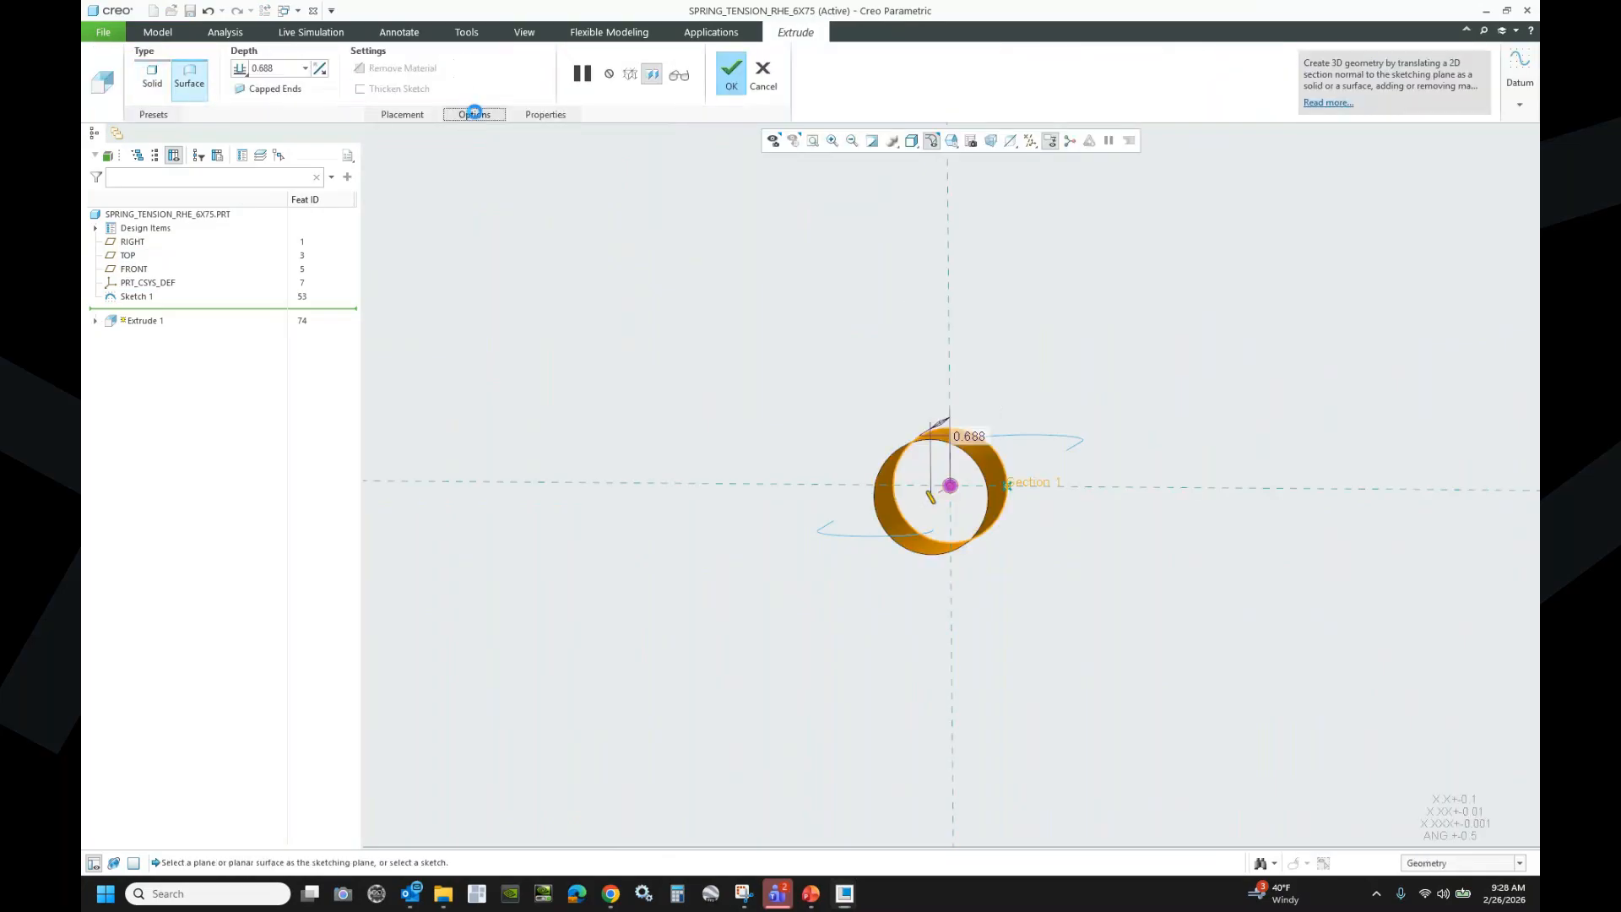
# - Extrude the surface cylinder To Reference on both sides, from the lower hook curve to the upper, and return to standard view
pyautogui.click(475, 115)
pyautogui.click(577, 182)
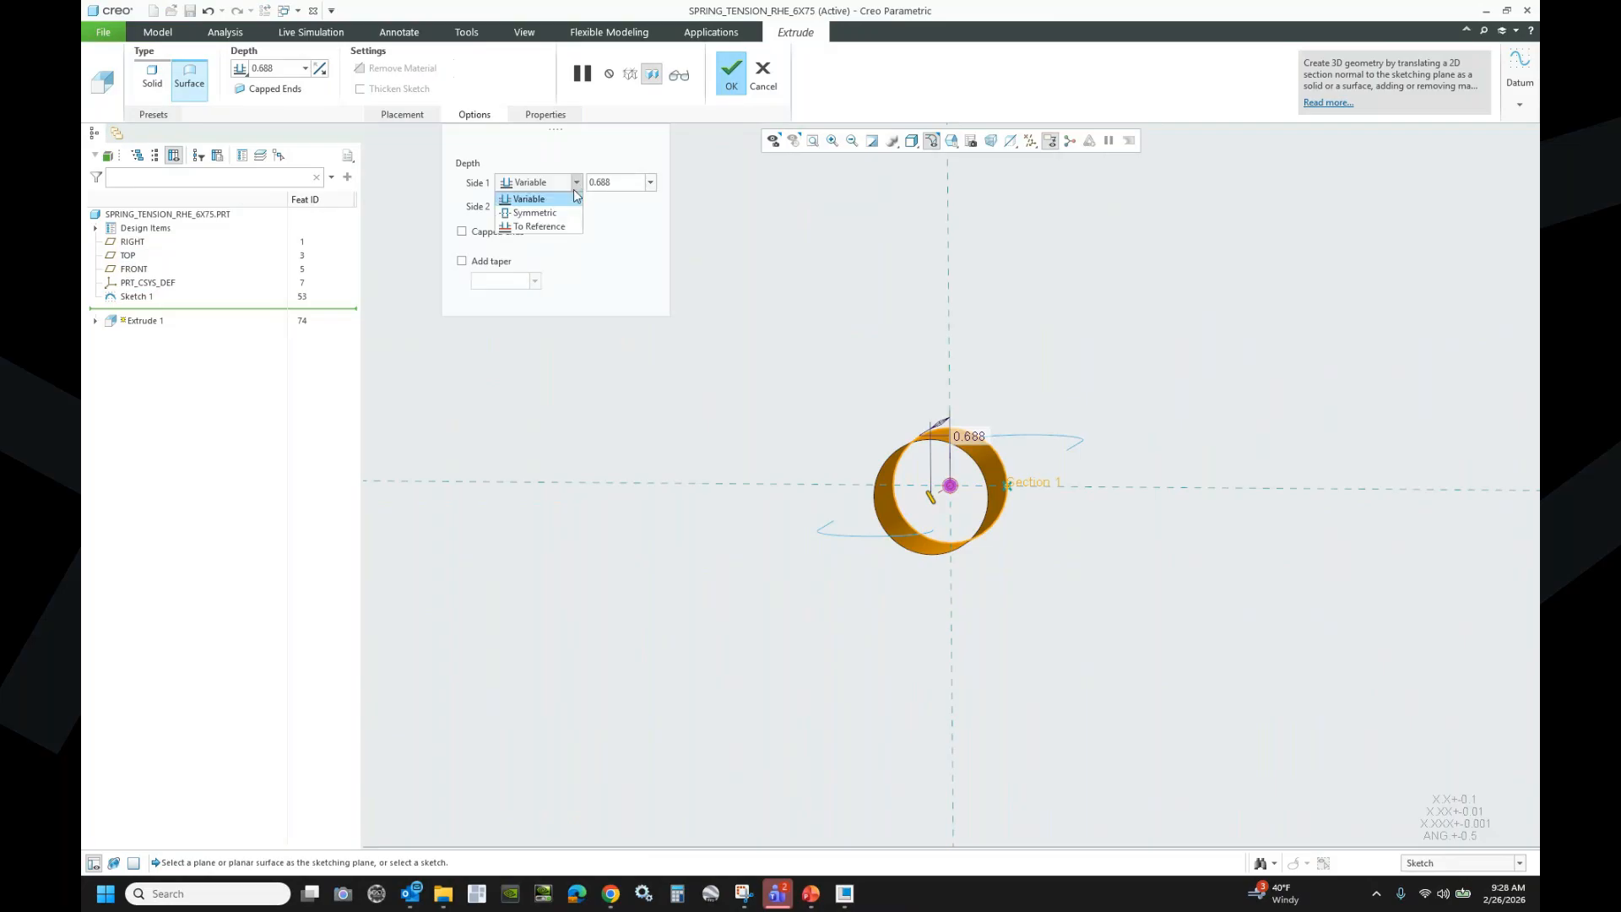
pyautogui.click(552, 226)
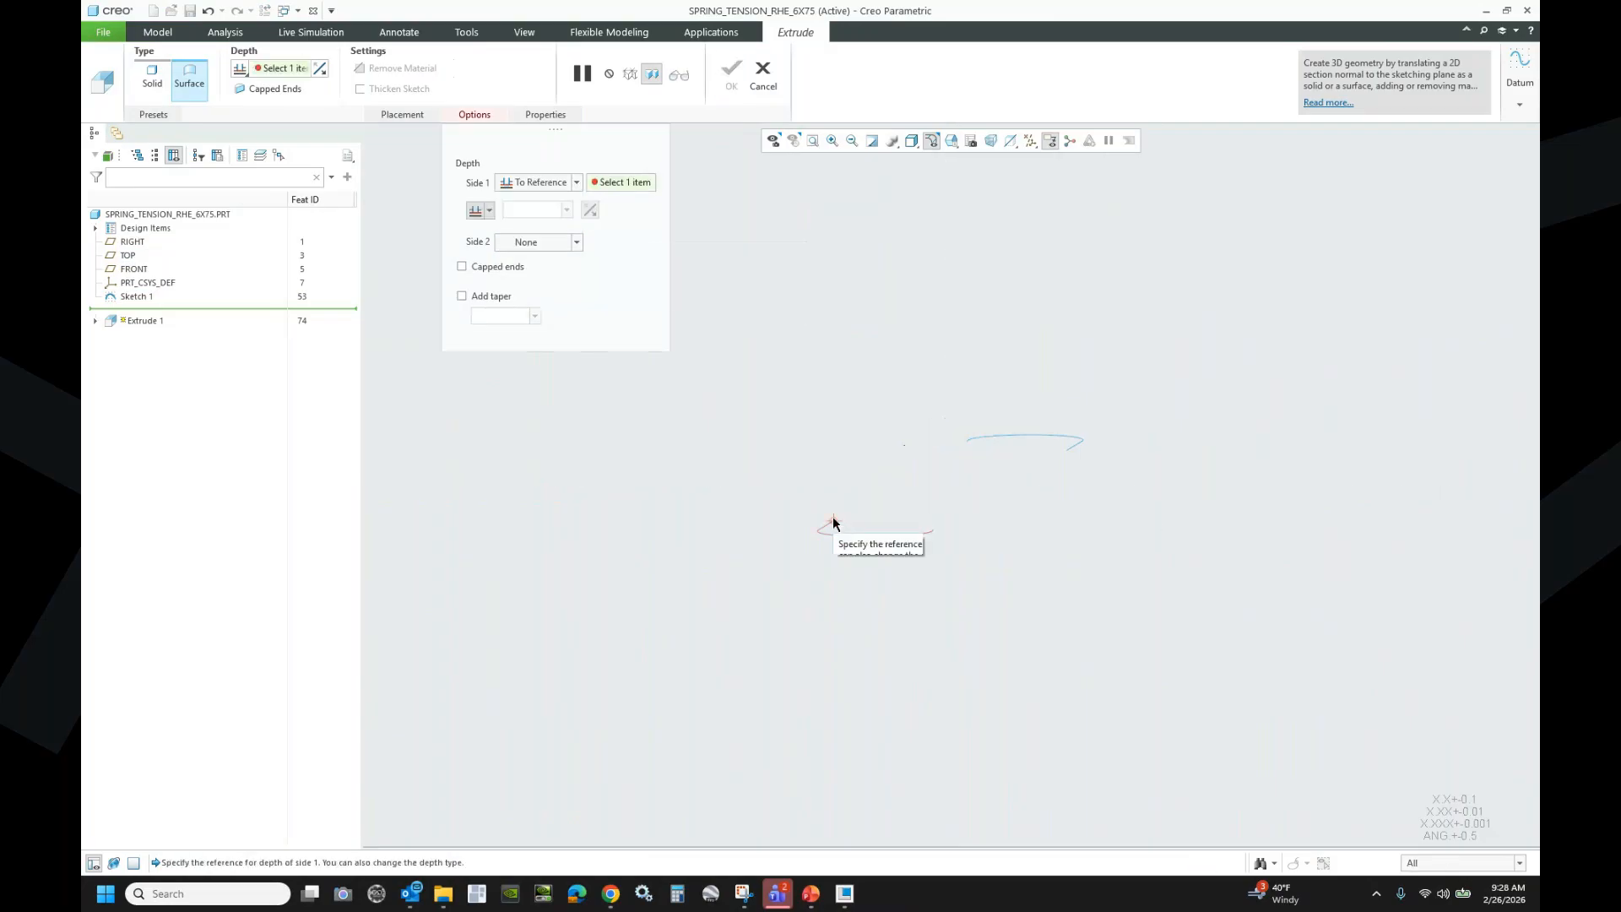
pyautogui.click(834, 520)
pyautogui.click(574, 243)
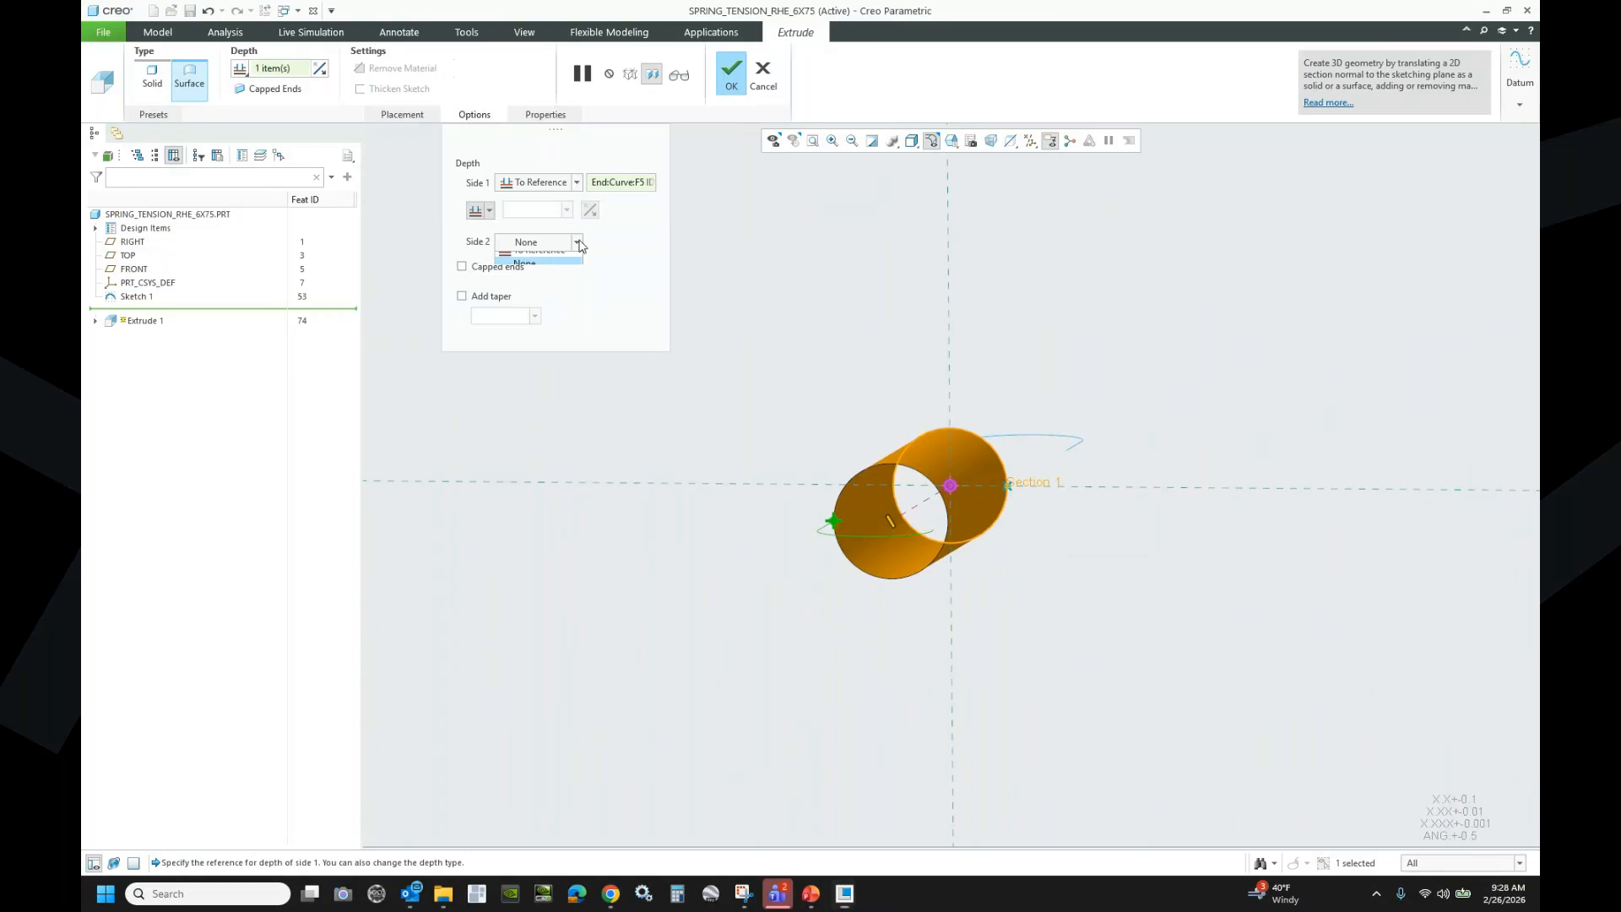
pyautogui.click(571, 281)
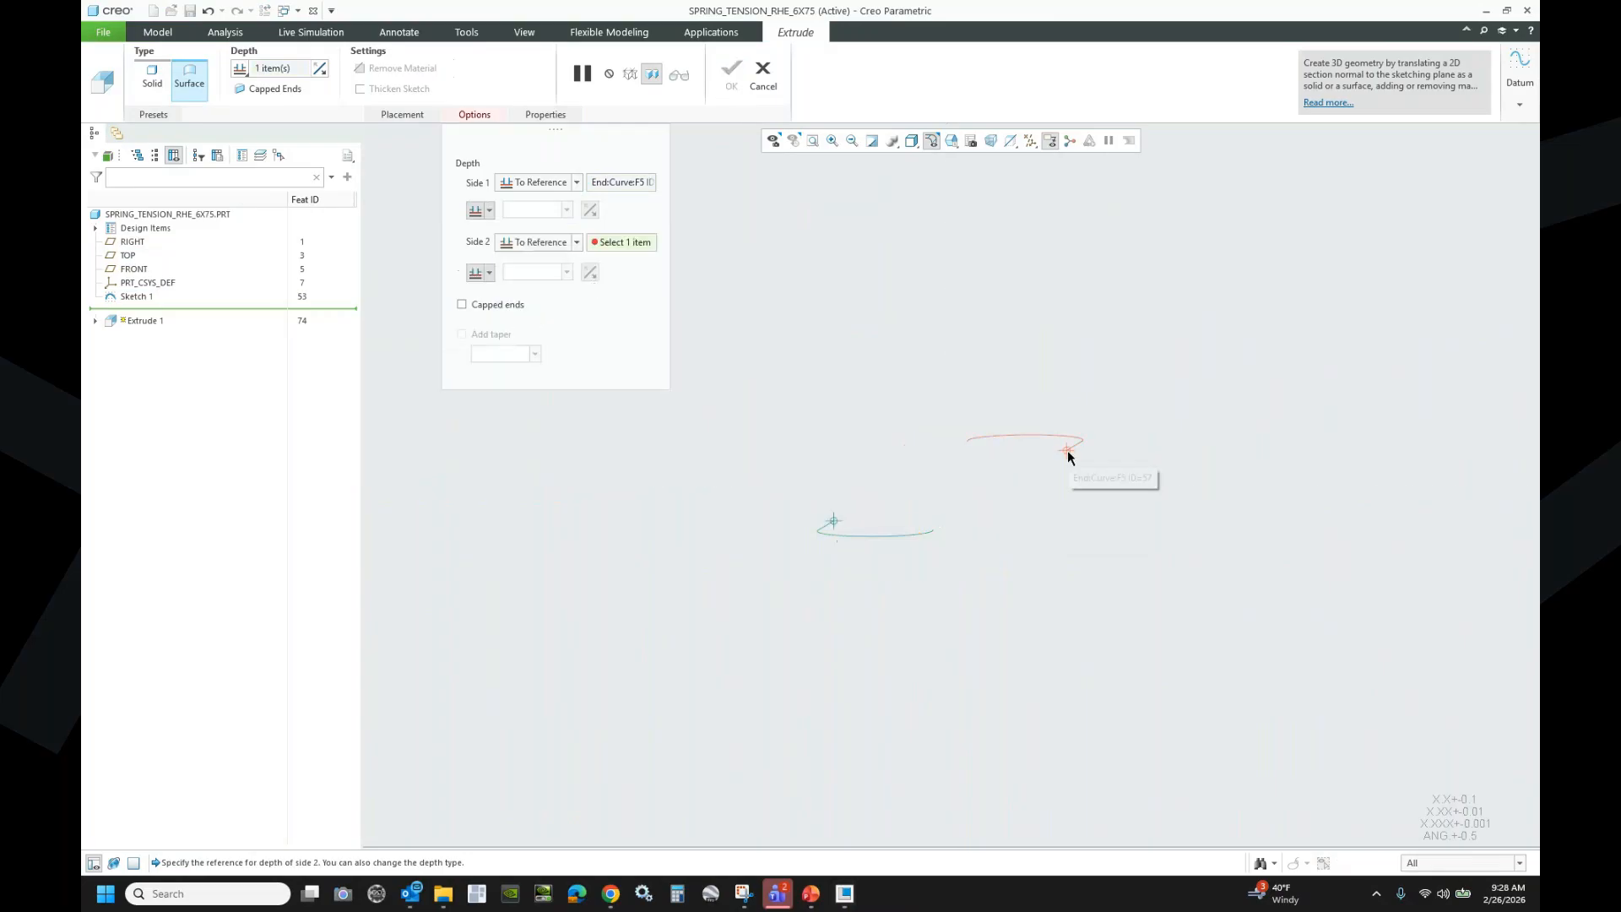
pyautogui.click(1070, 454)
pyautogui.click(728, 82)
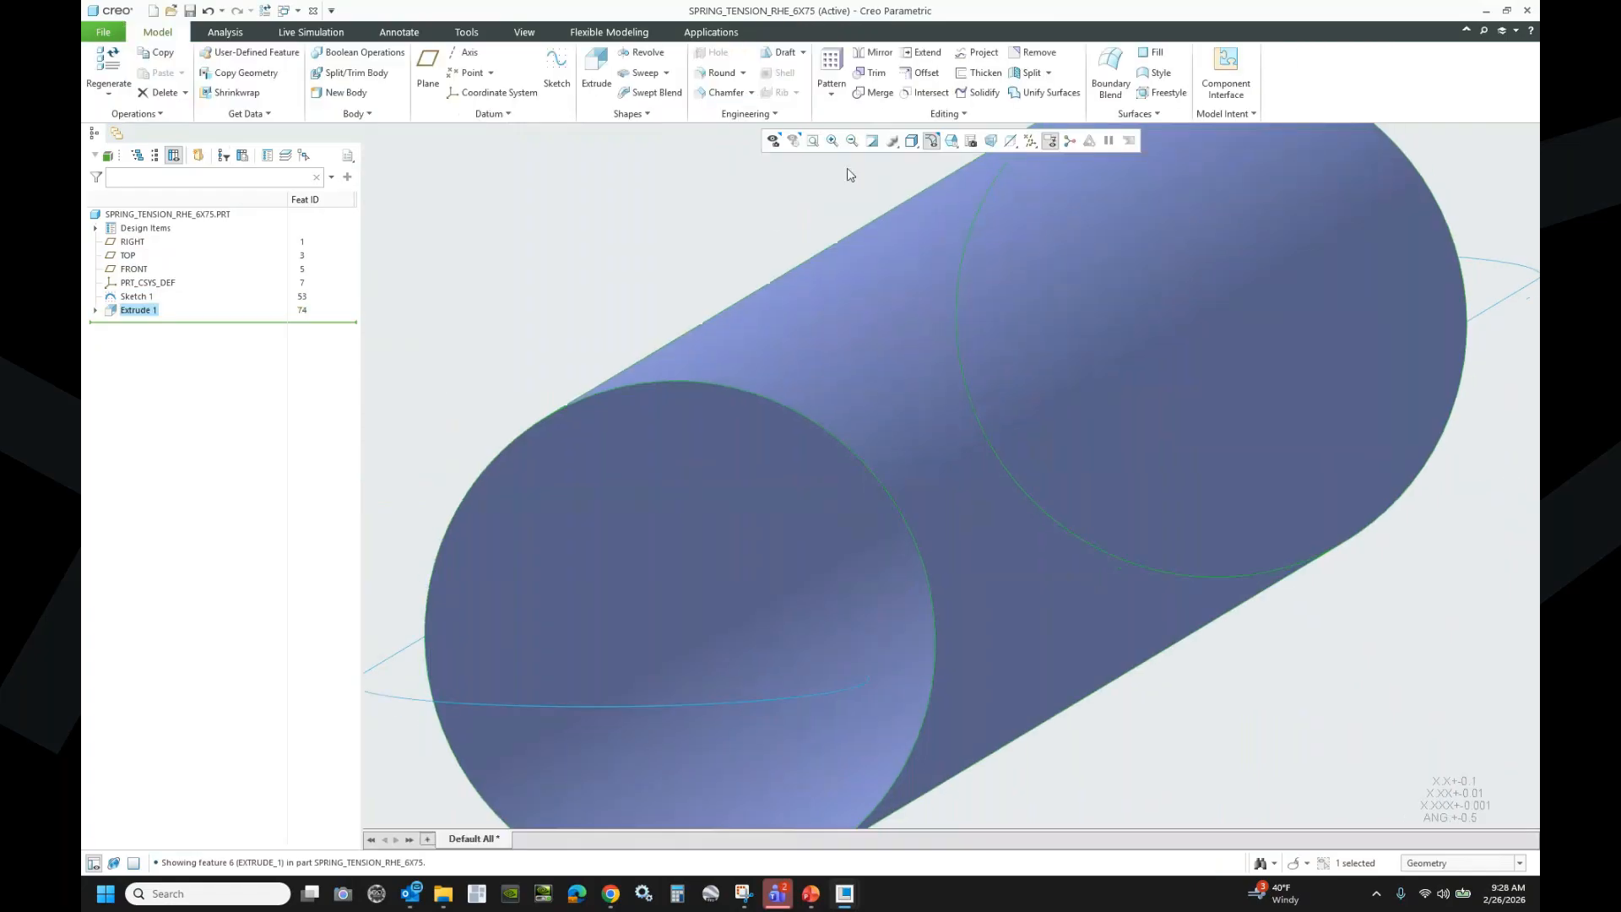
pyautogui.hotkey('ctrl', 'd')
pyautogui.click(593, 299)
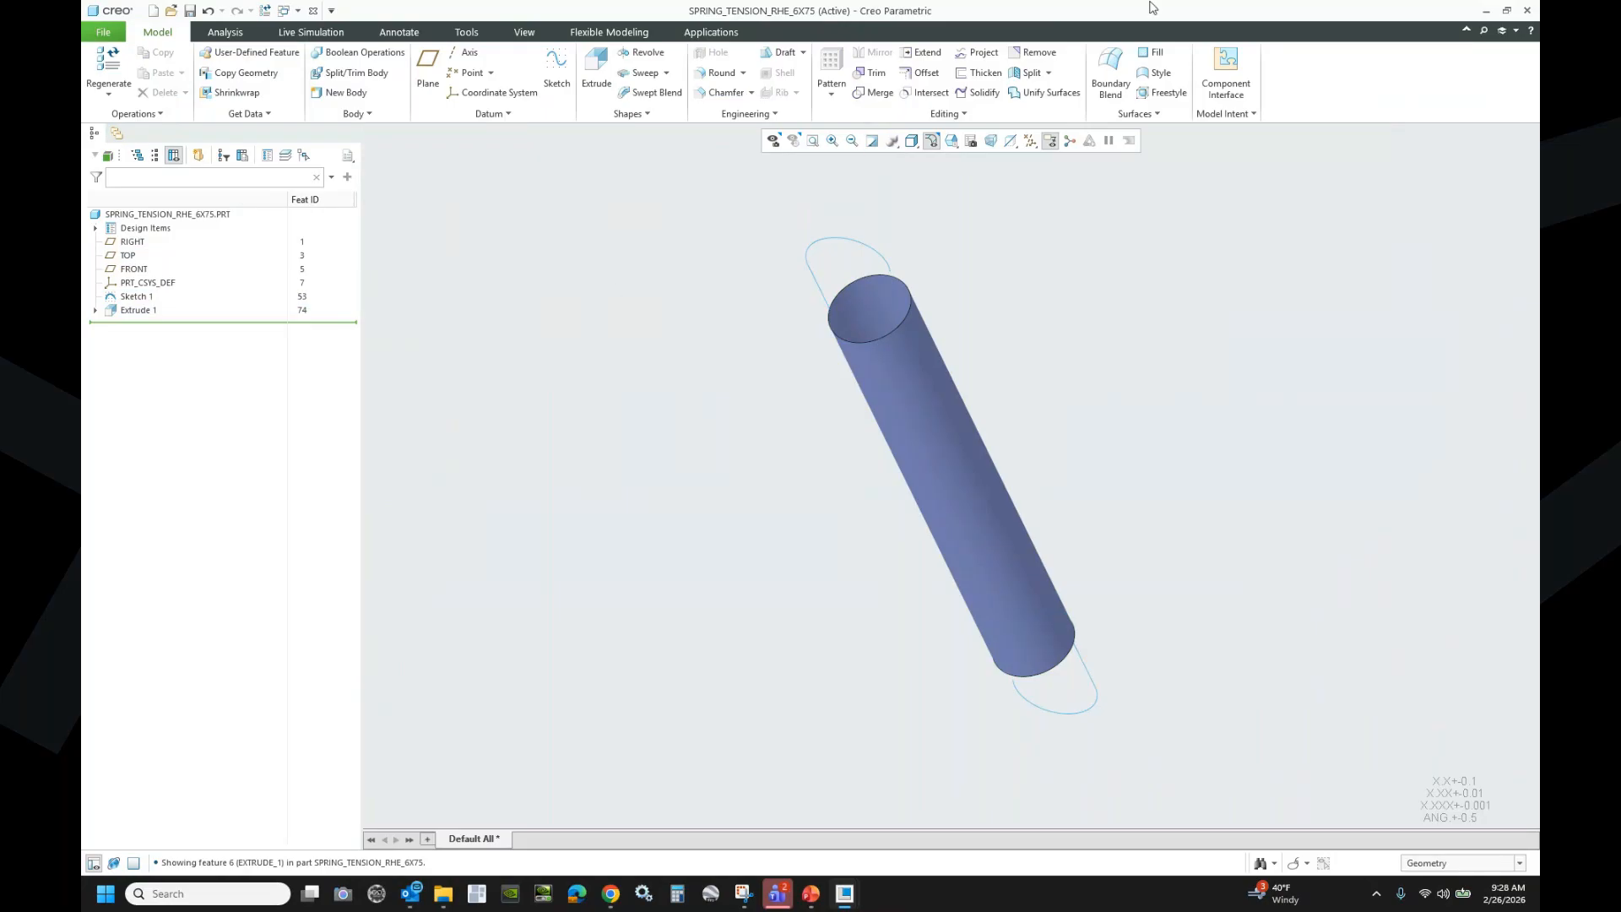
pyautogui.click(946, 113)
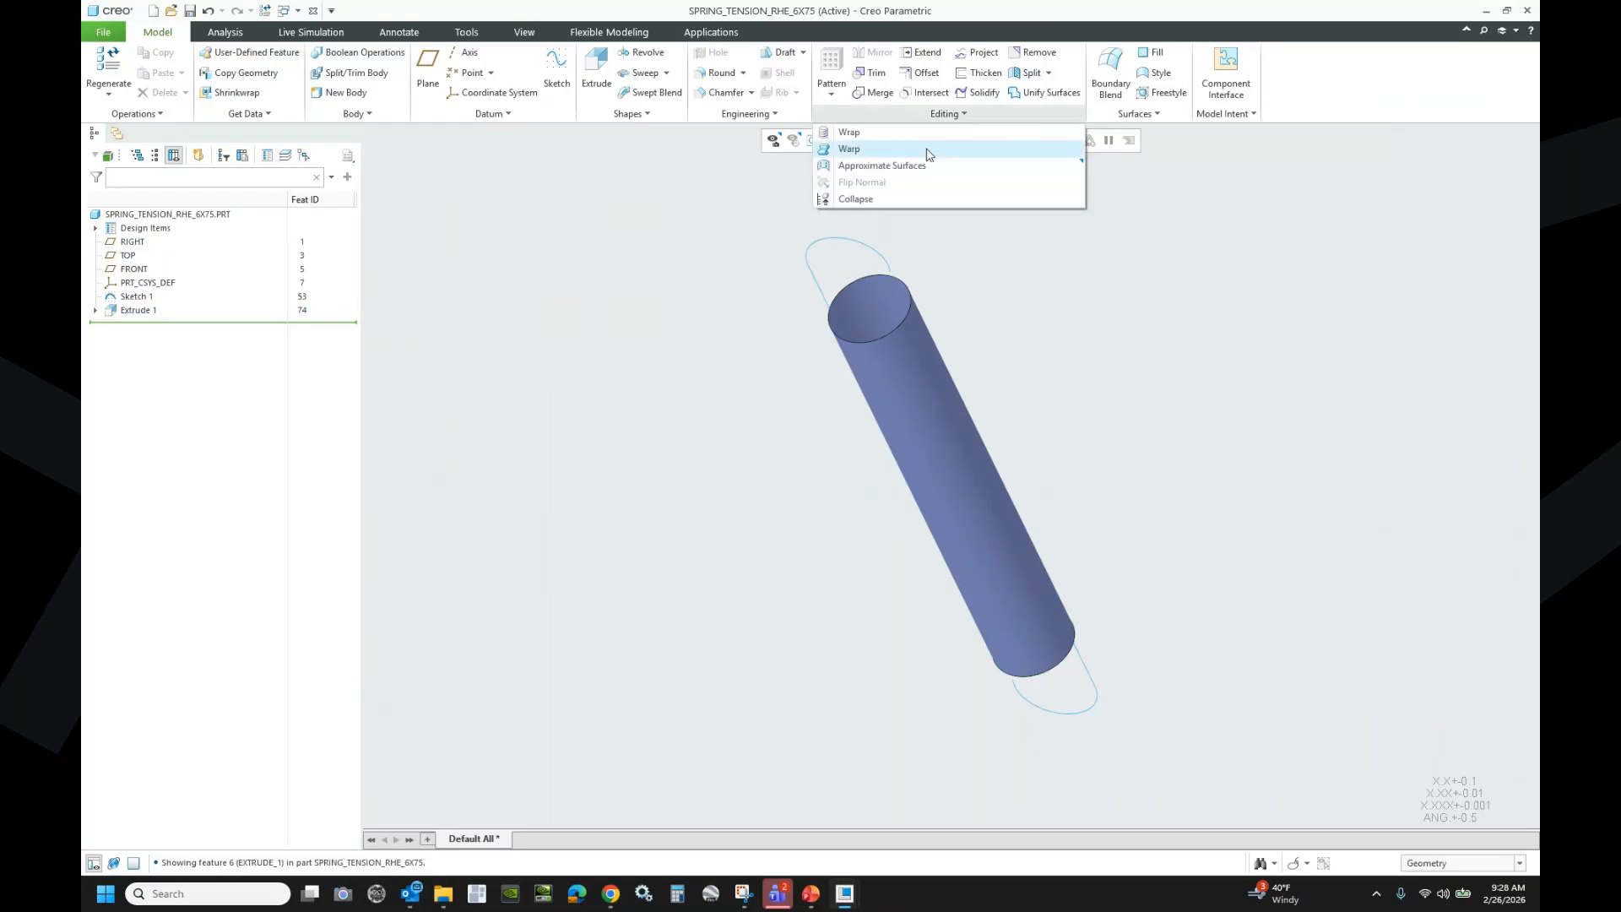
# - Start a Wrap feature and create datum plane DTM1 parallel to RIGHT through the cylinder's edge
pyautogui.click(881, 134)
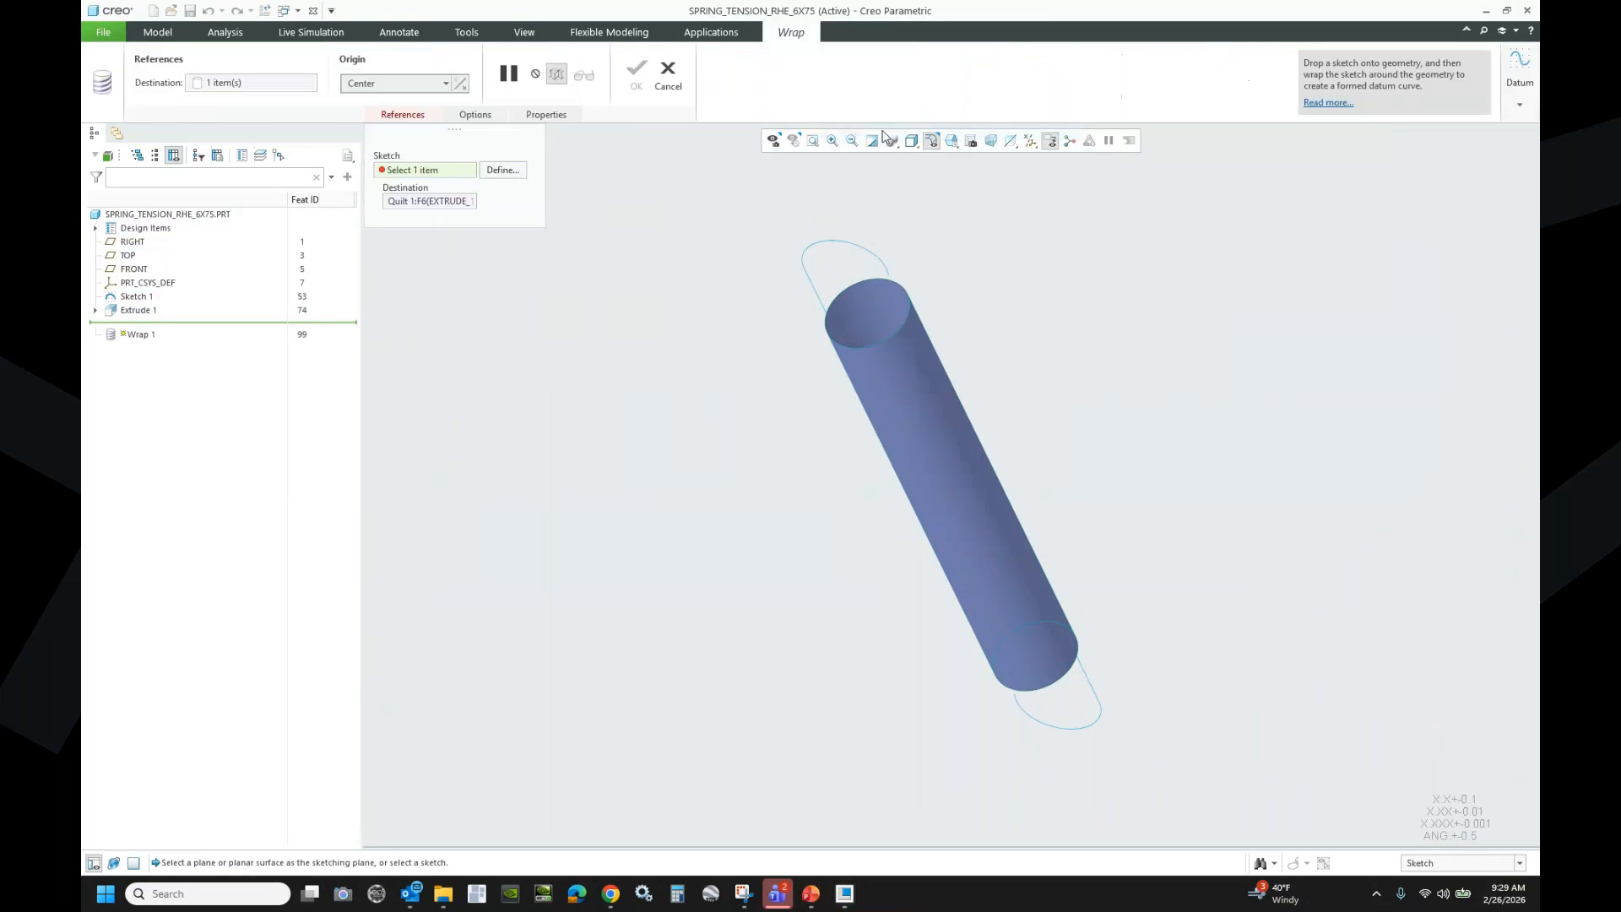
pyautogui.click(509, 170)
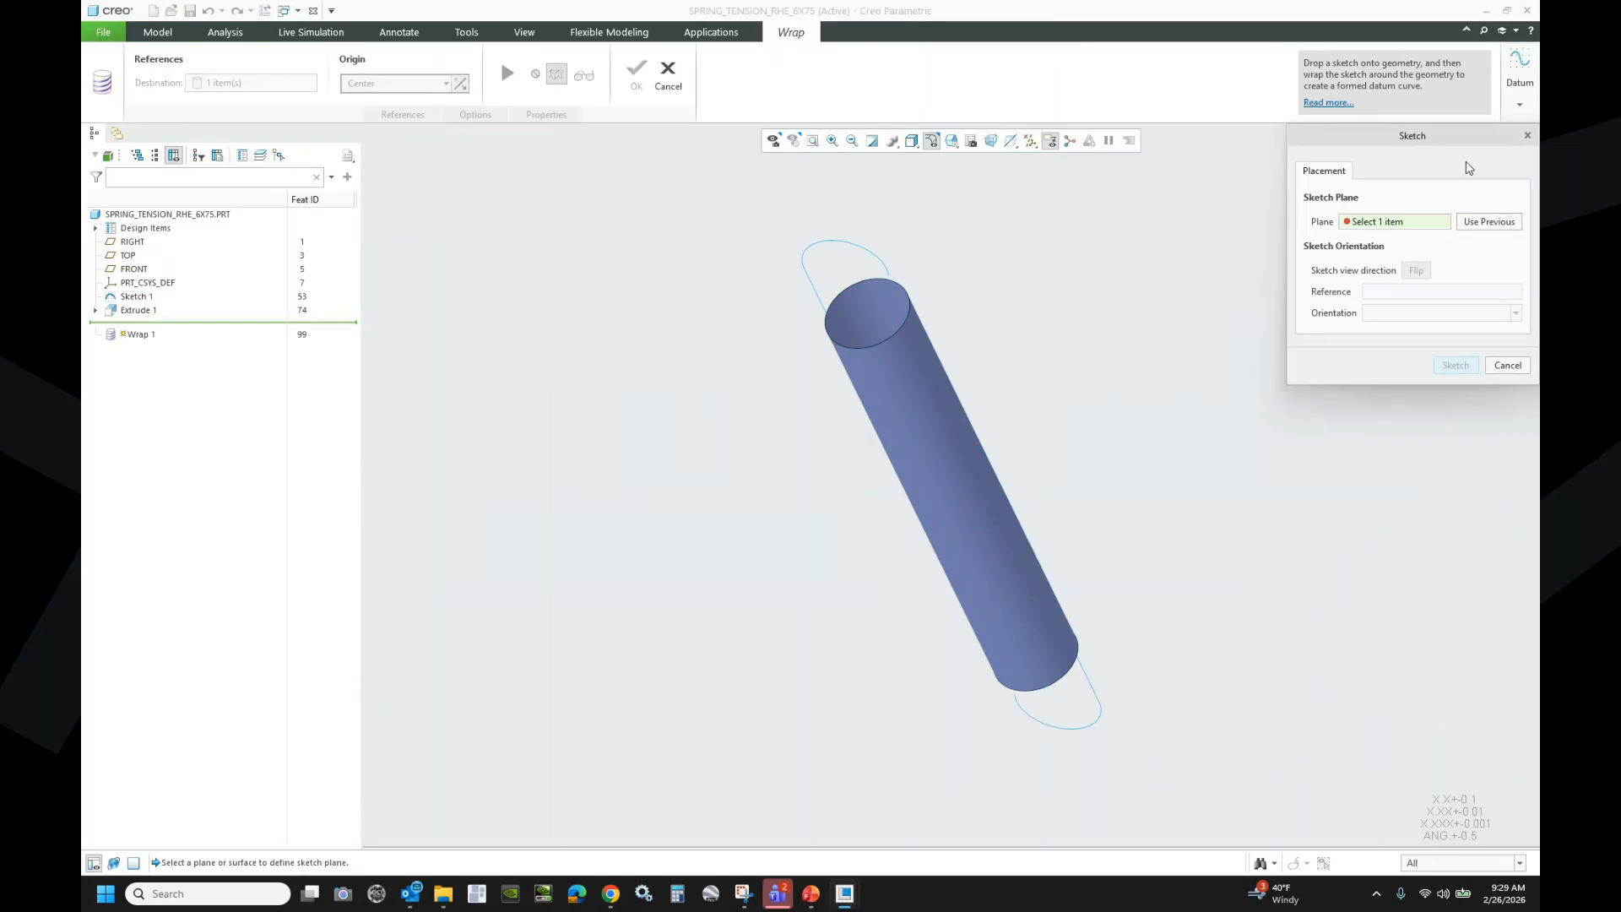
pyautogui.click(1520, 104)
pyautogui.click(1484, 154)
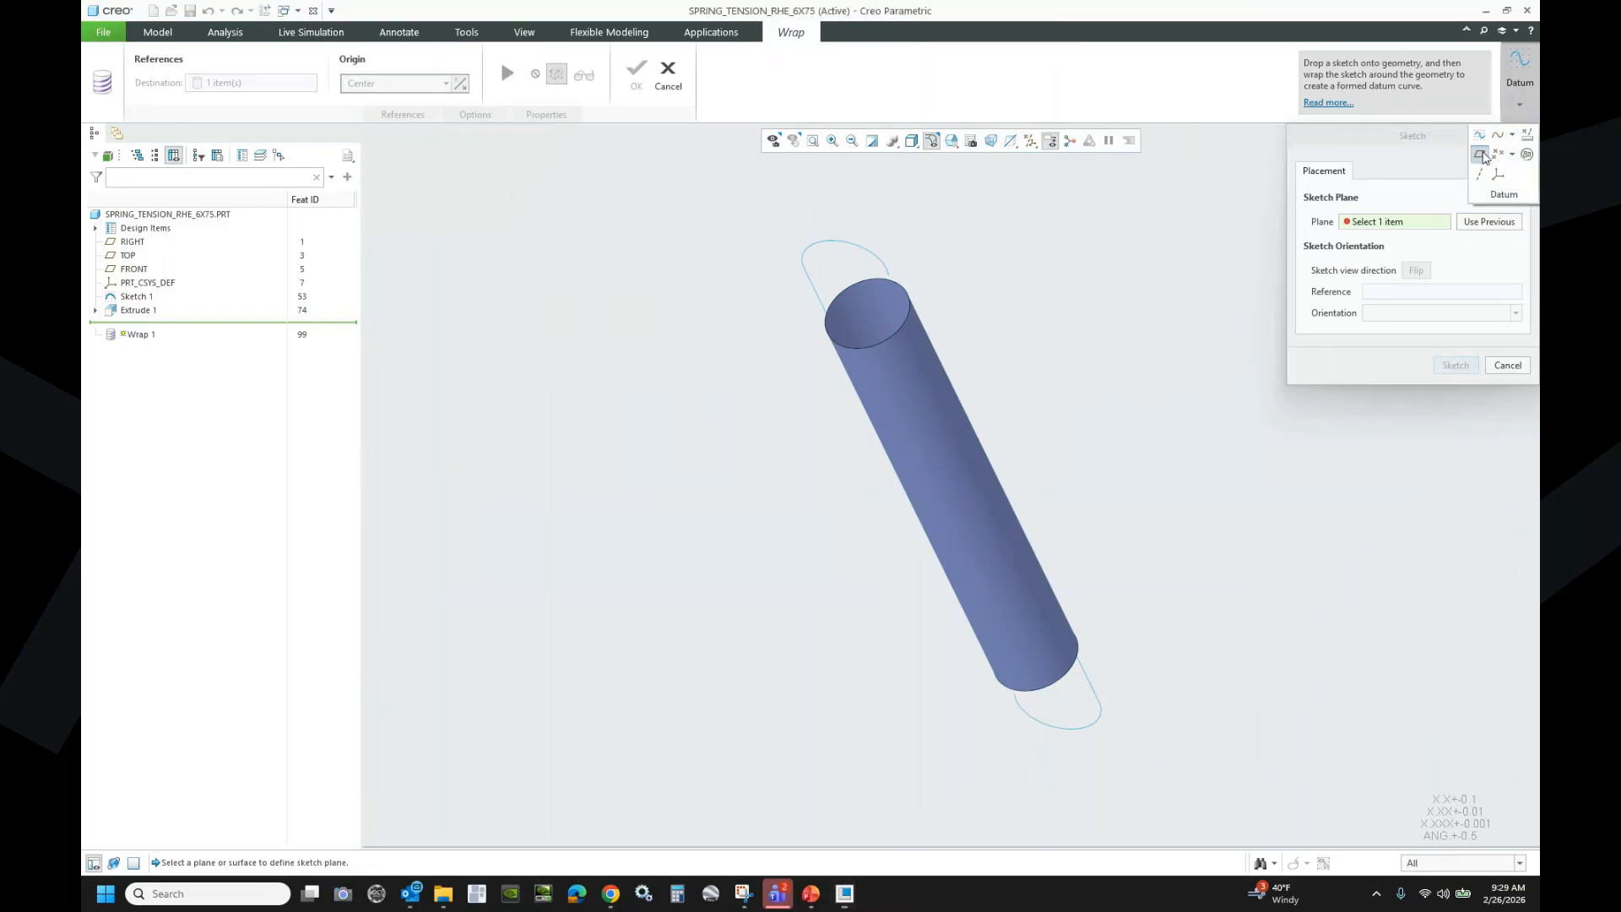
pyautogui.click(165, 244)
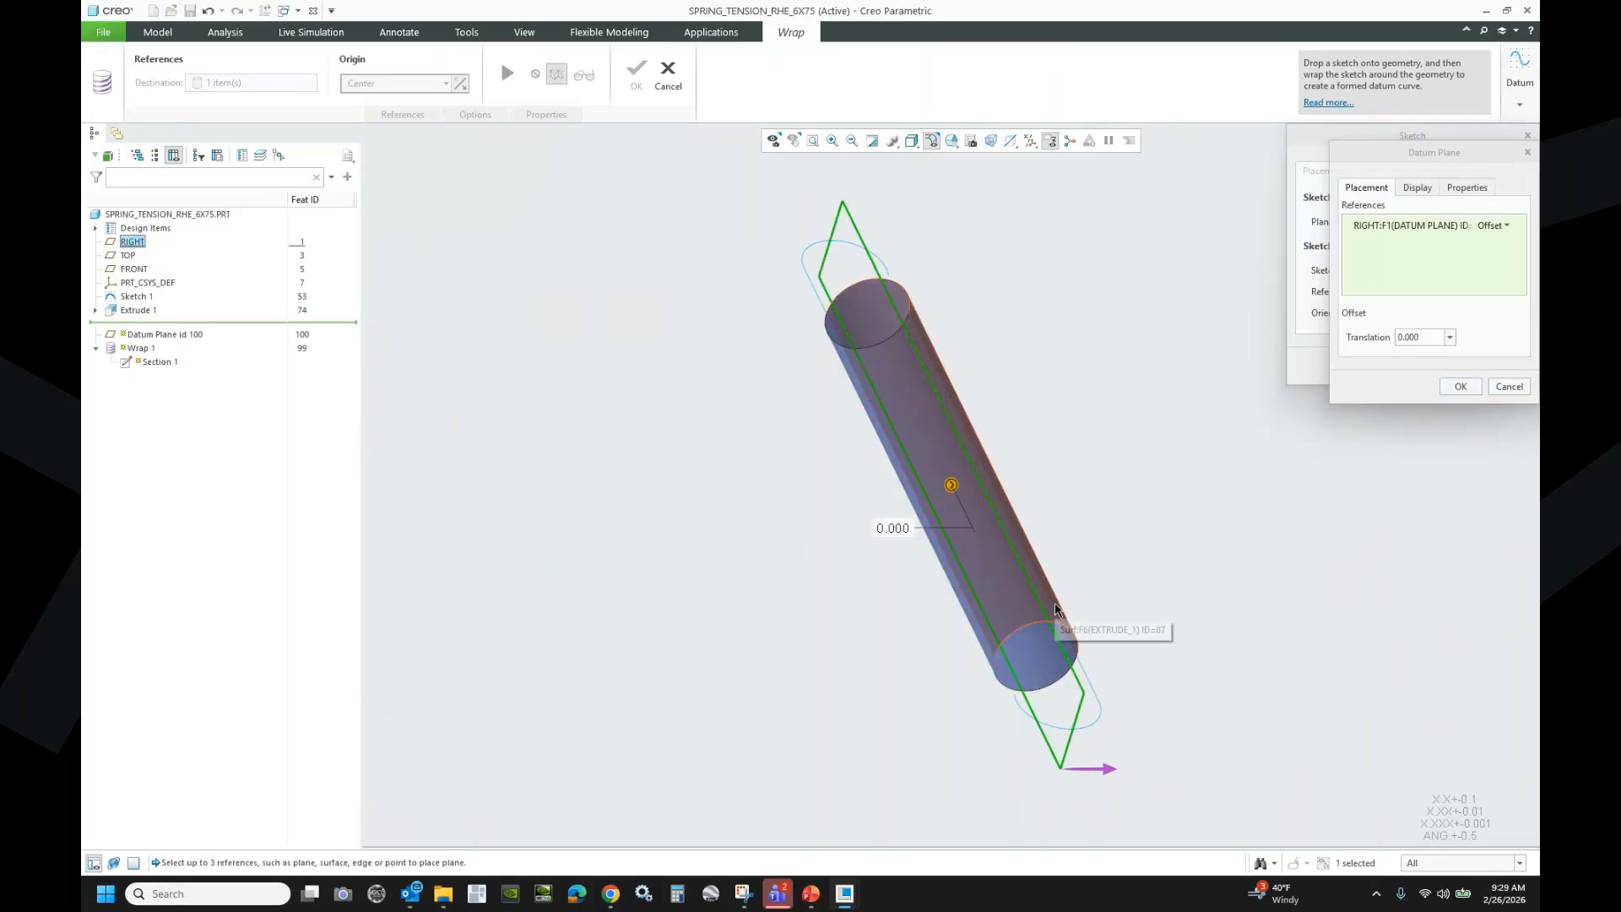
pyautogui.scroll(-5, 1064, 625)
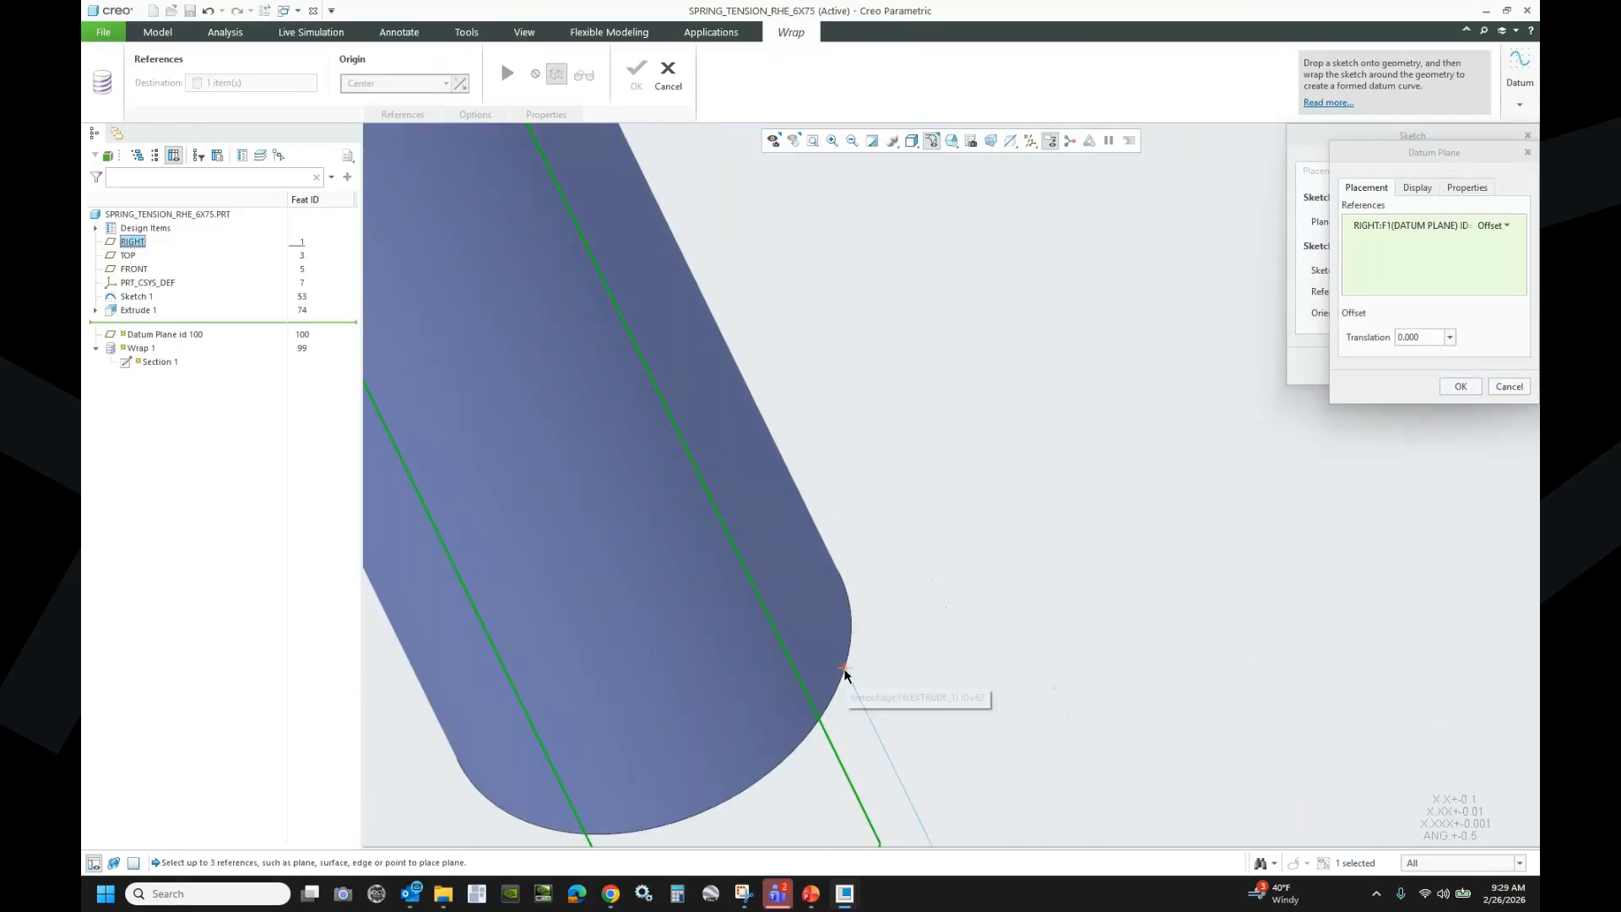
pyautogui.keyDown('ctrl'); pyautogui.click(845, 672); pyautogui.keyUp('ctrl')
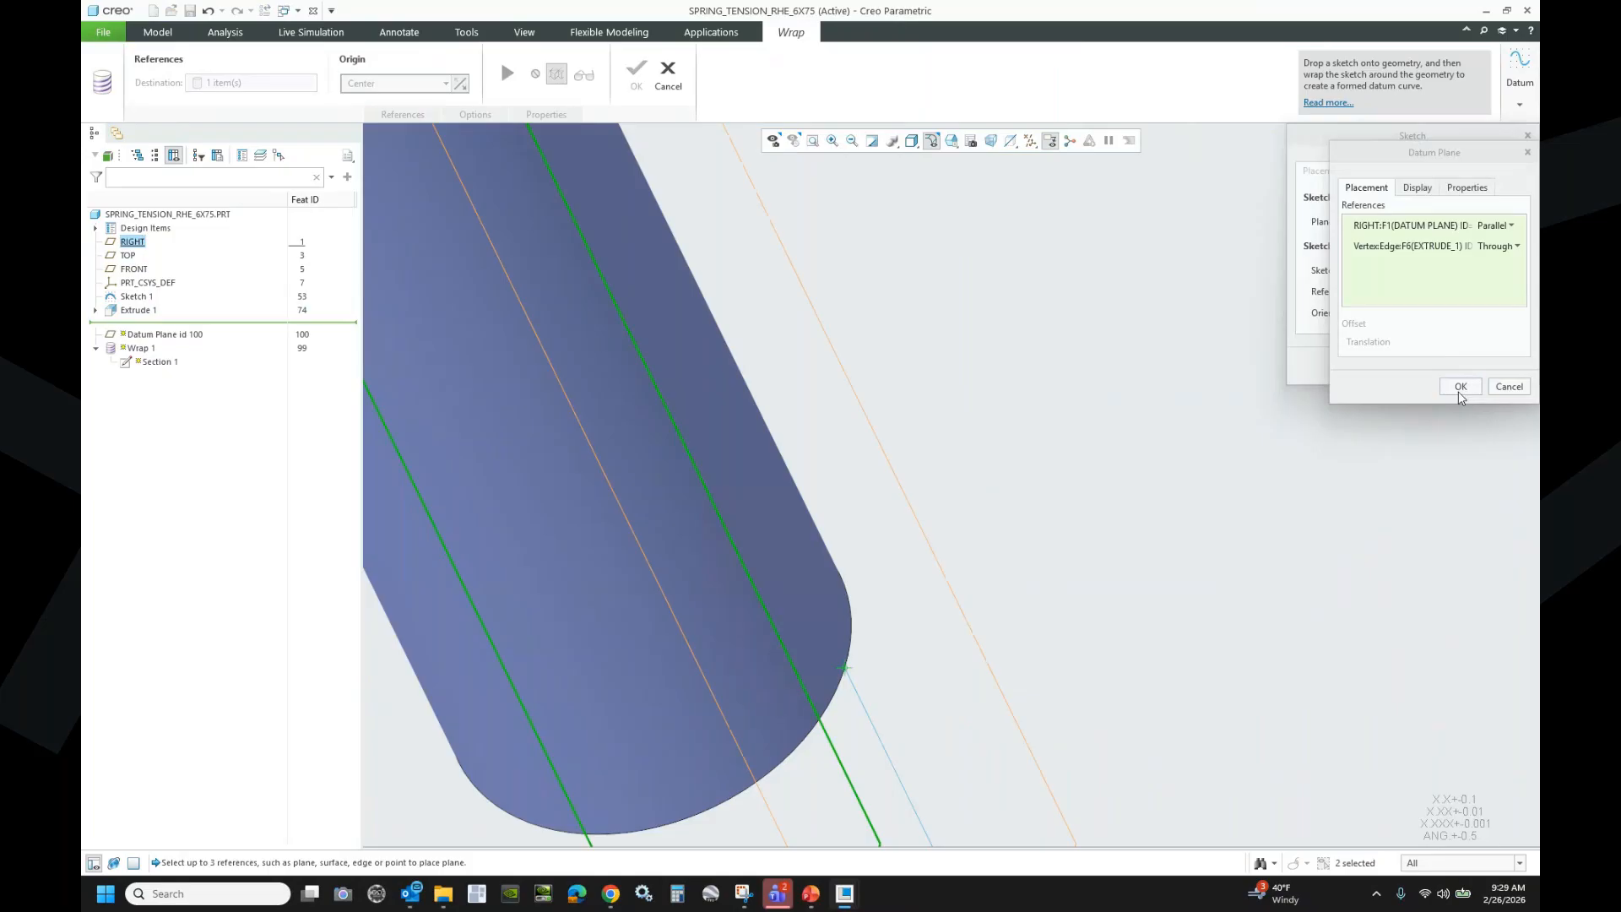
pyautogui.scroll(5, 1110, 499)
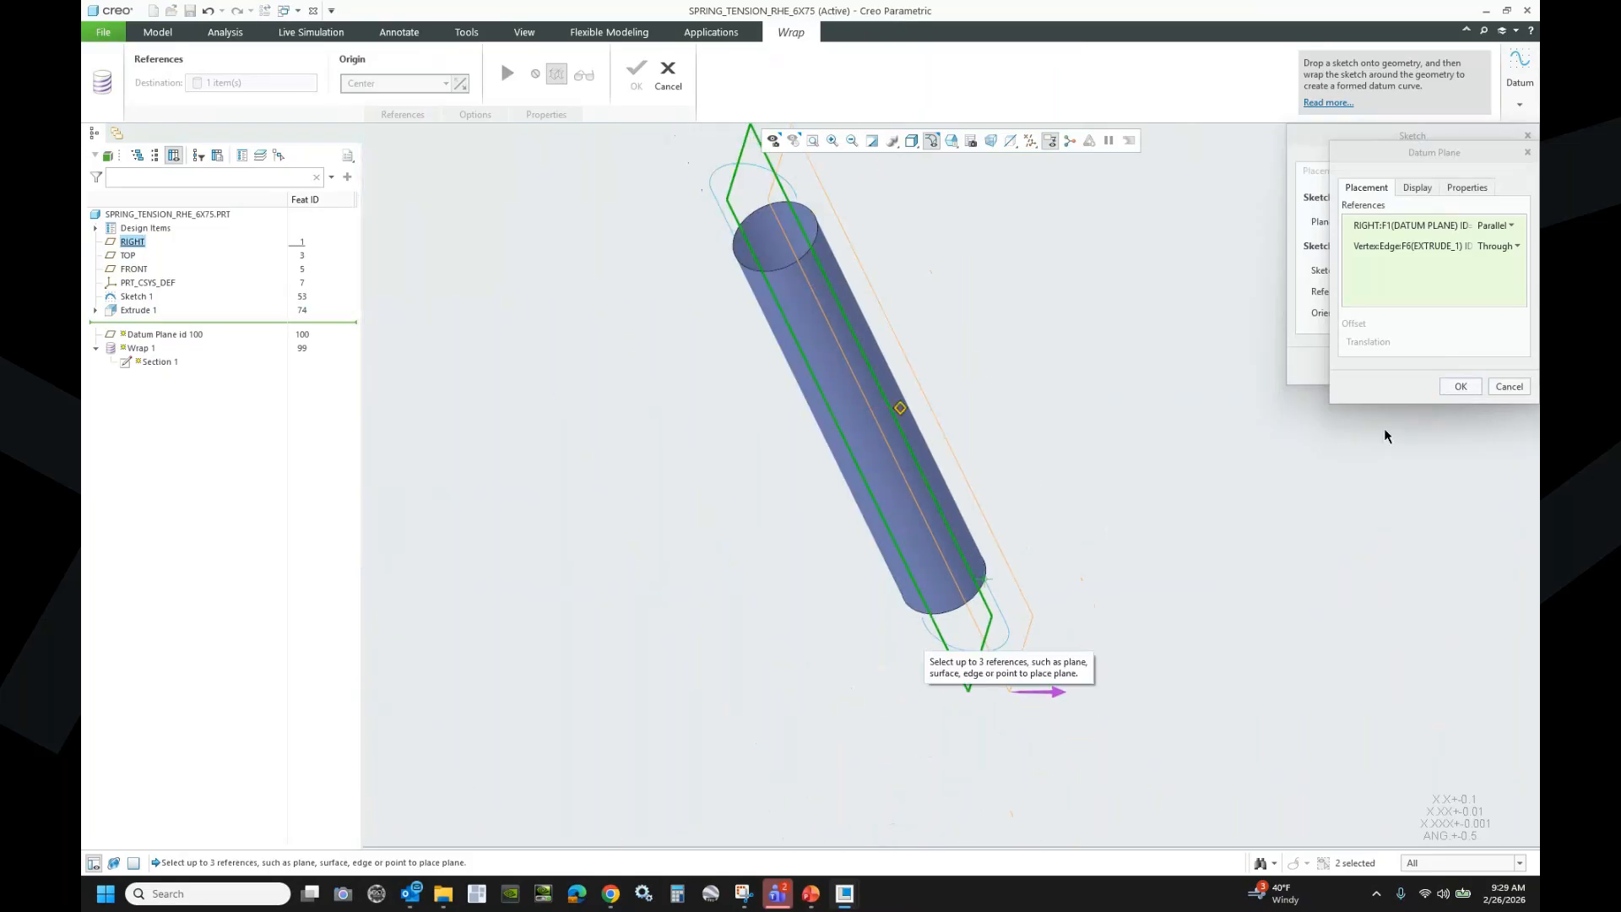
pyautogui.click(1461, 387)
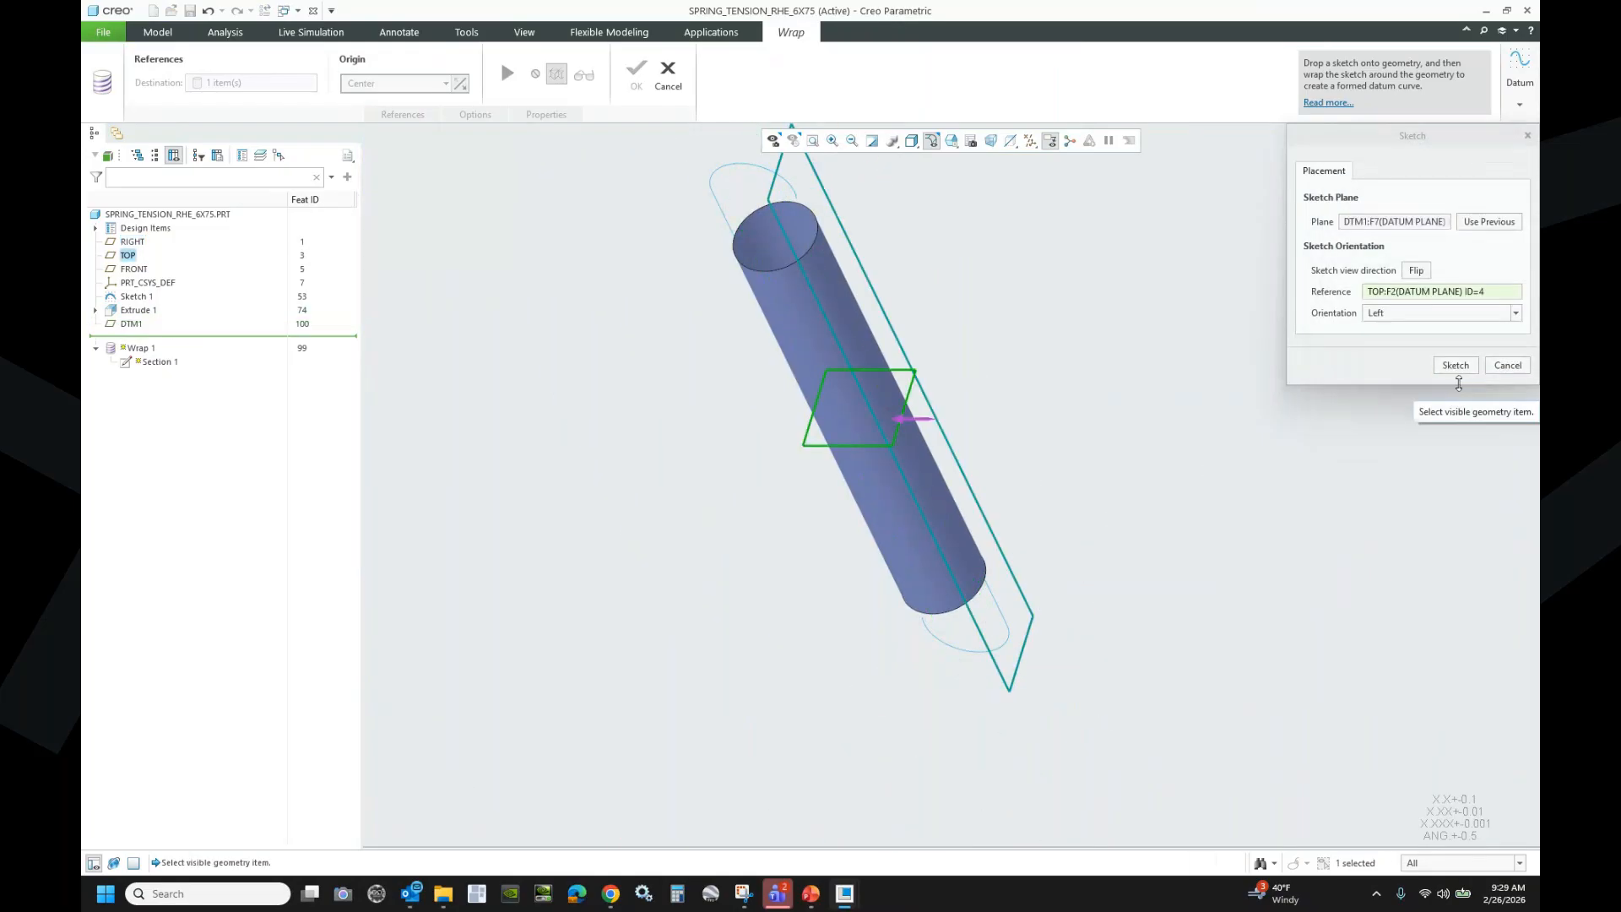
# - Open the Wrap sketch on DTM1 with its reference oriented to Top
pyautogui.click(1454, 365)
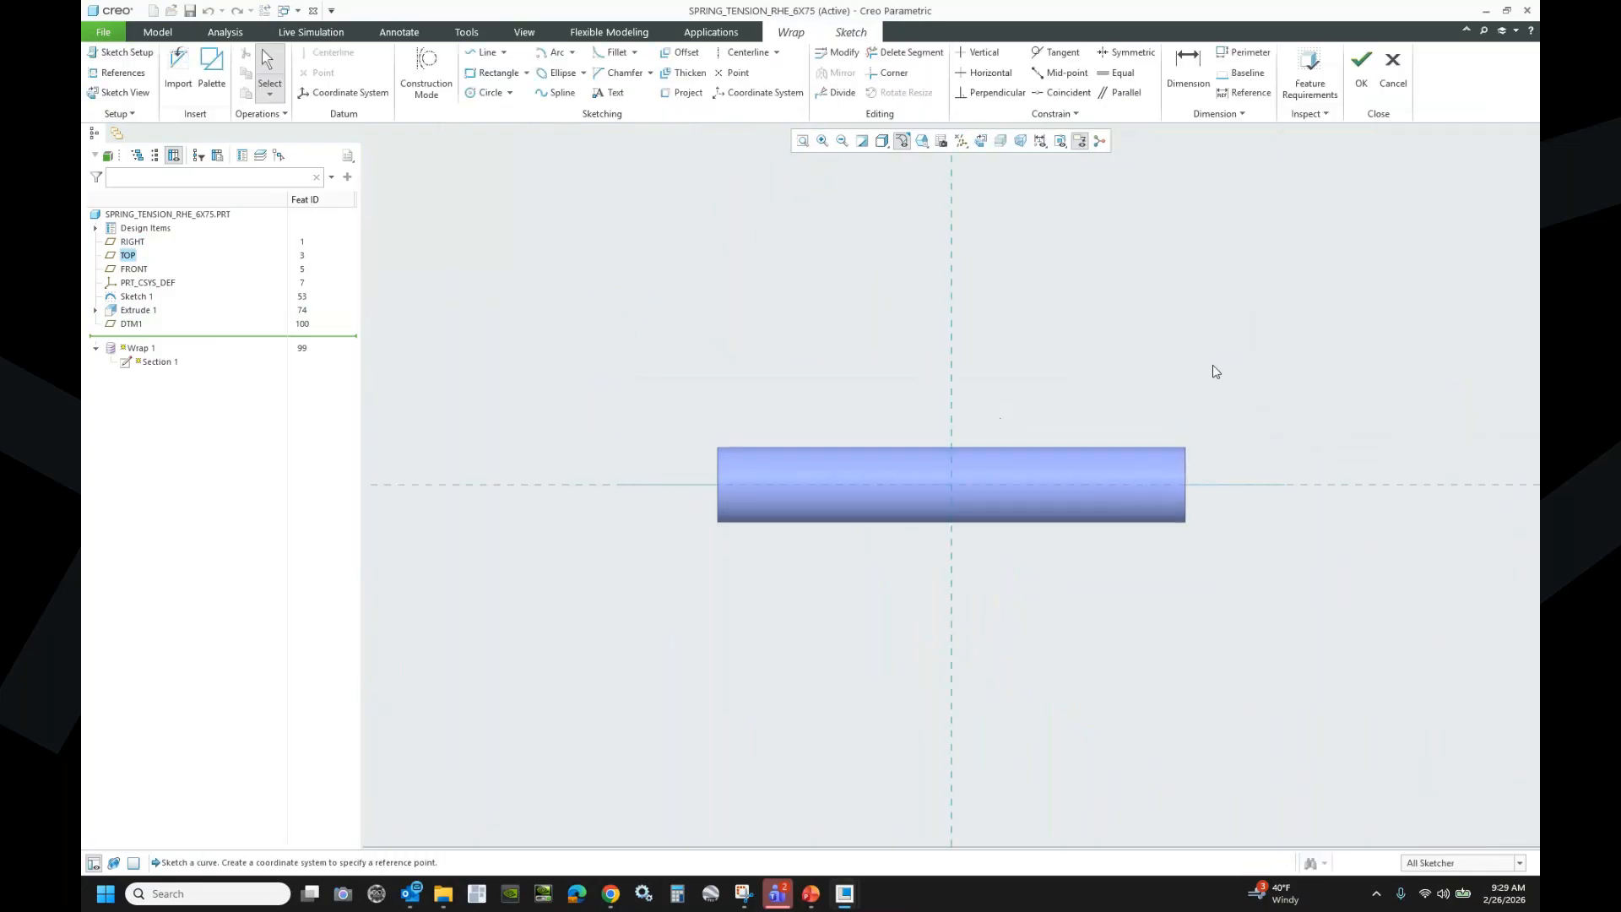
pyautogui.click(121, 52)
pyautogui.click(1516, 315)
pyautogui.click(1402, 329)
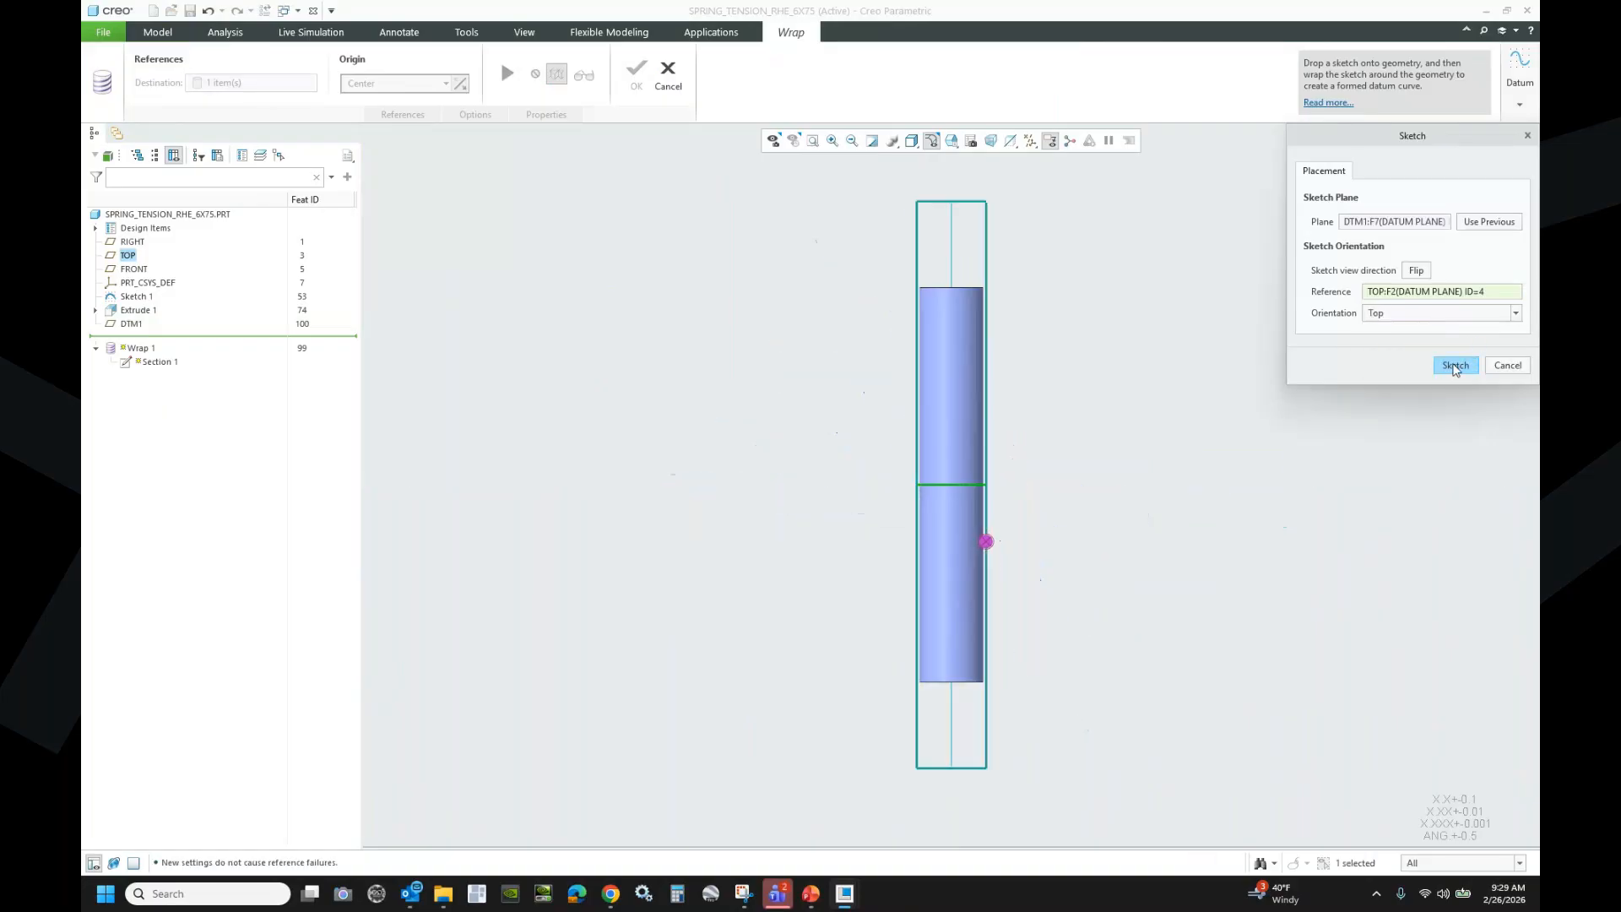
pyautogui.click(1455, 366)
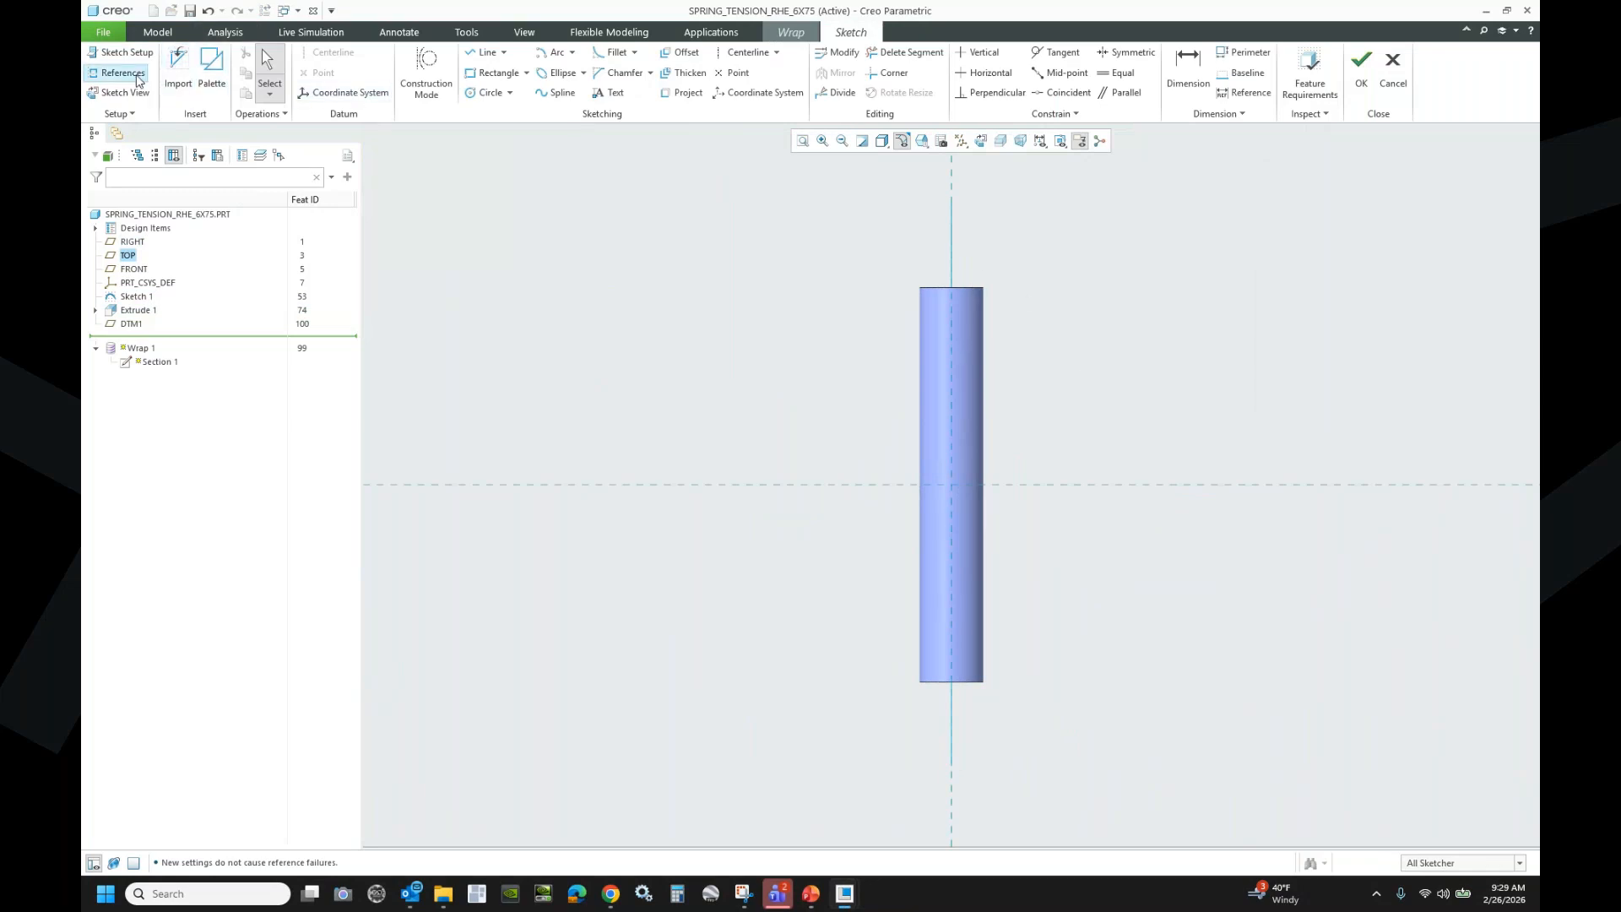
# - Add both cylinder side edges as sketch references
pyautogui.click(118, 73)
pyautogui.click(979, 290)
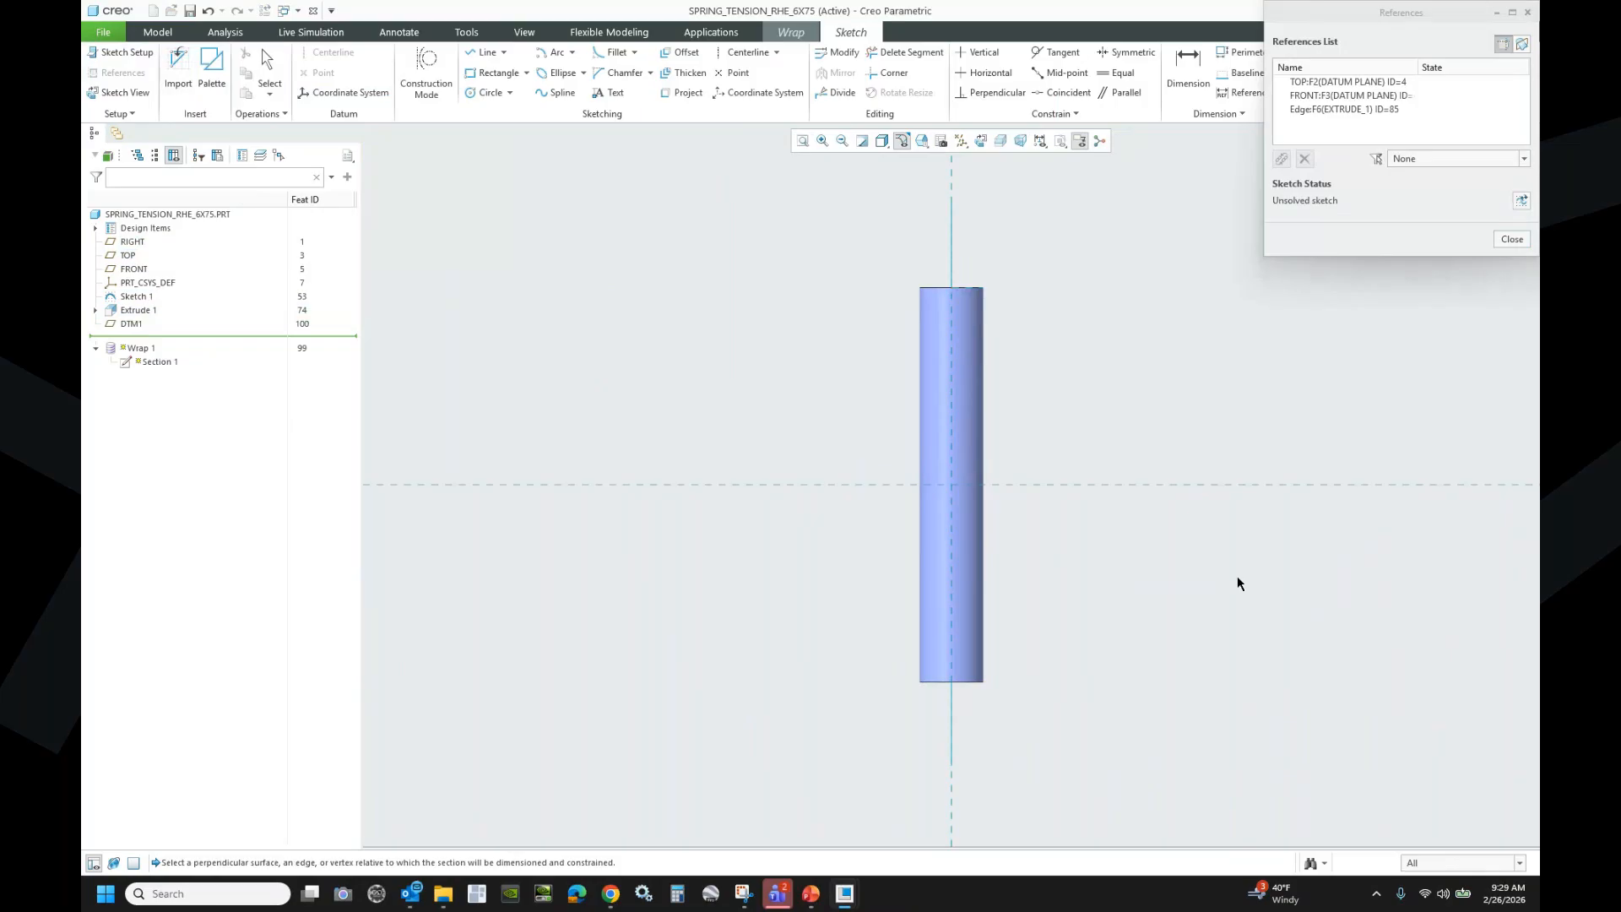
pyautogui.click(980, 682)
pyautogui.click(1511, 239)
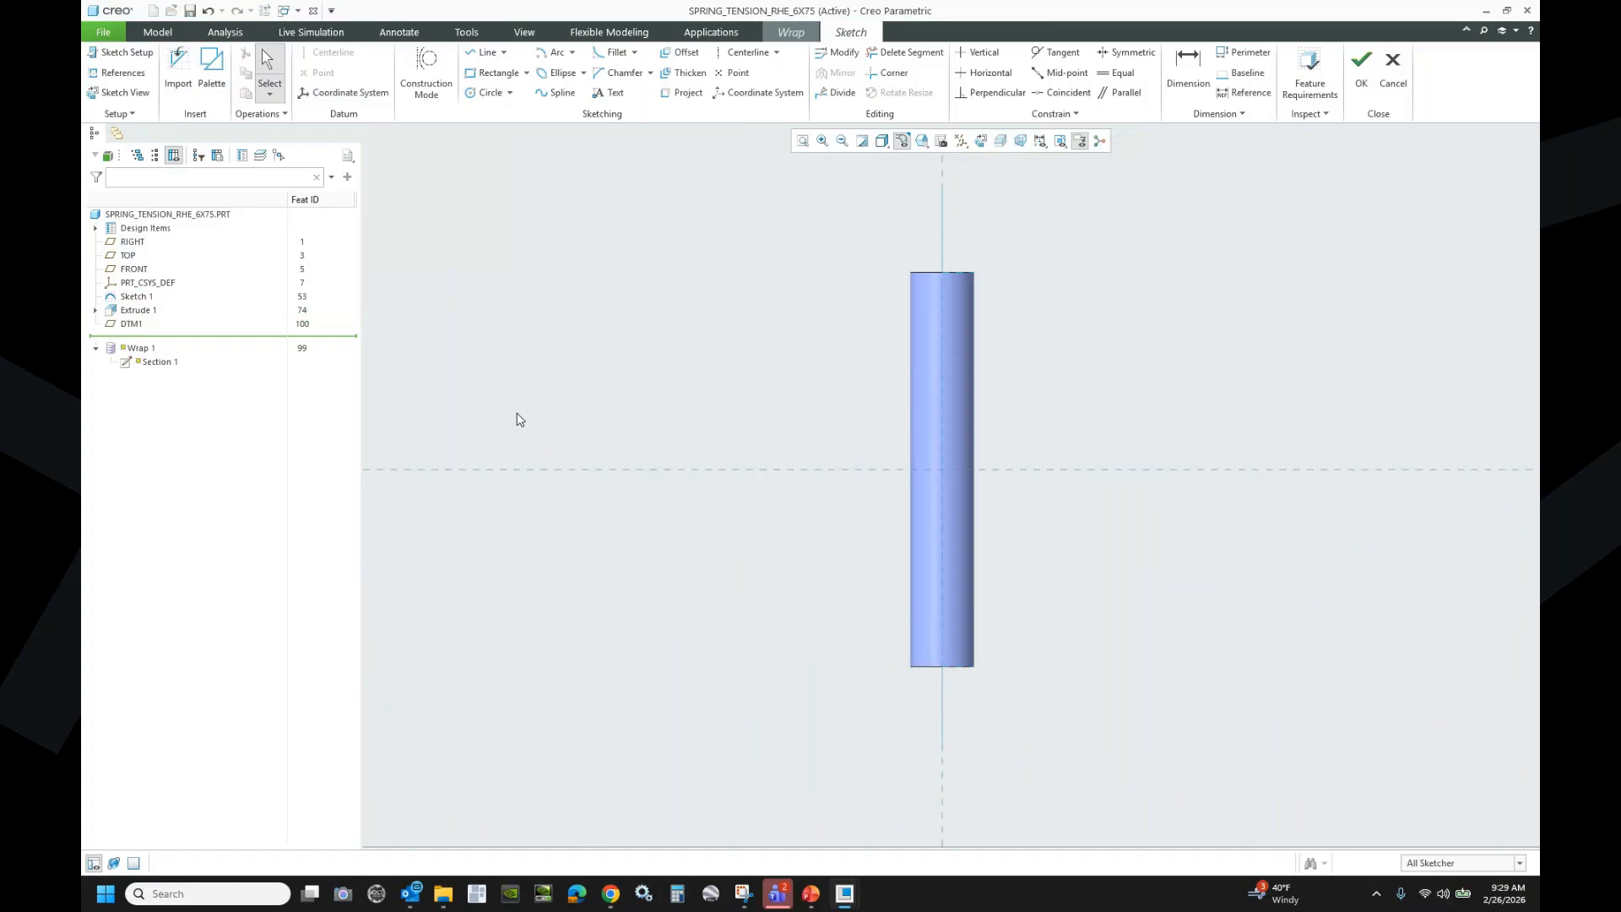
# - Place a sketch coordinate system at the cylinder's bottom and constrain its Y axis vertical
pyautogui.click(740, 93)
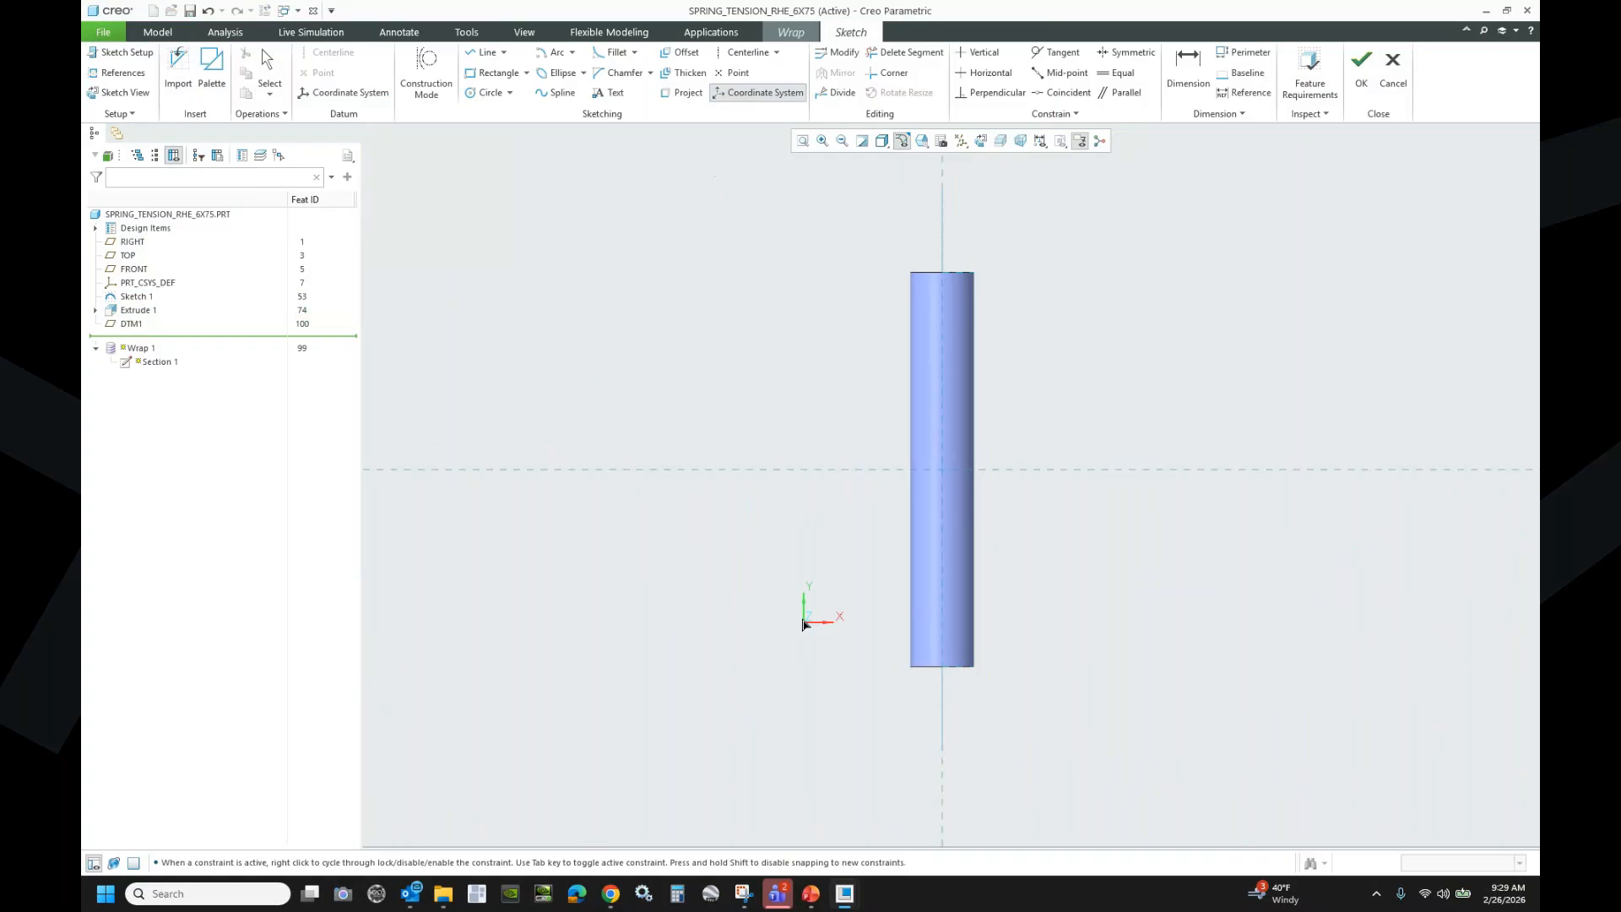
pyautogui.click(950, 682)
pyautogui.middleClick(1014, 680)
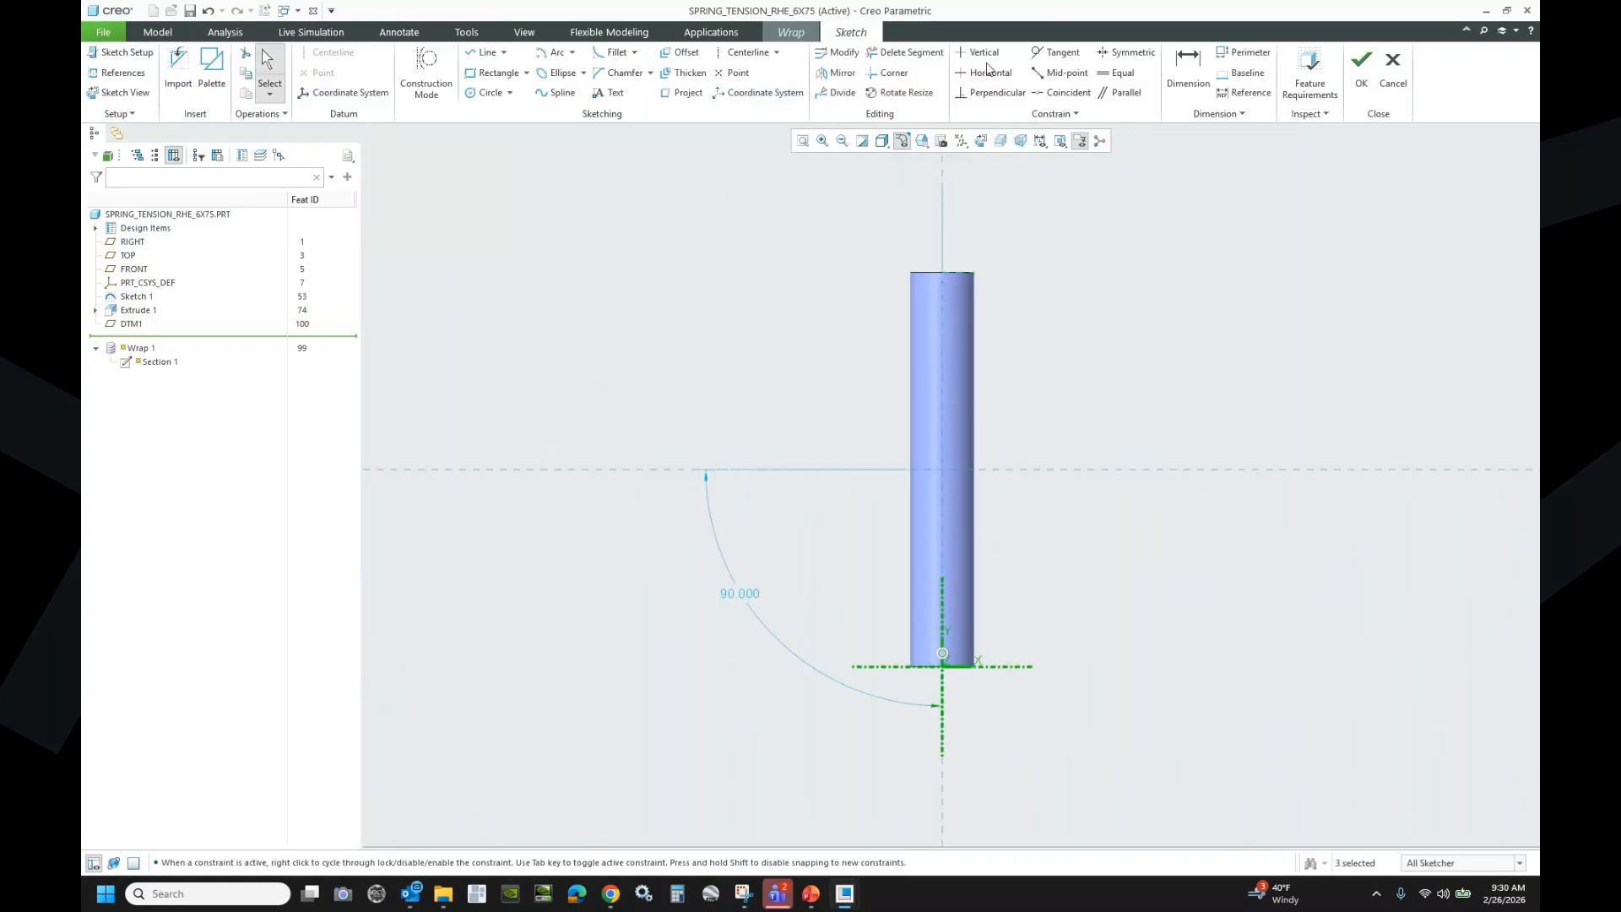
pyautogui.click(980, 52)
pyautogui.click(947, 610)
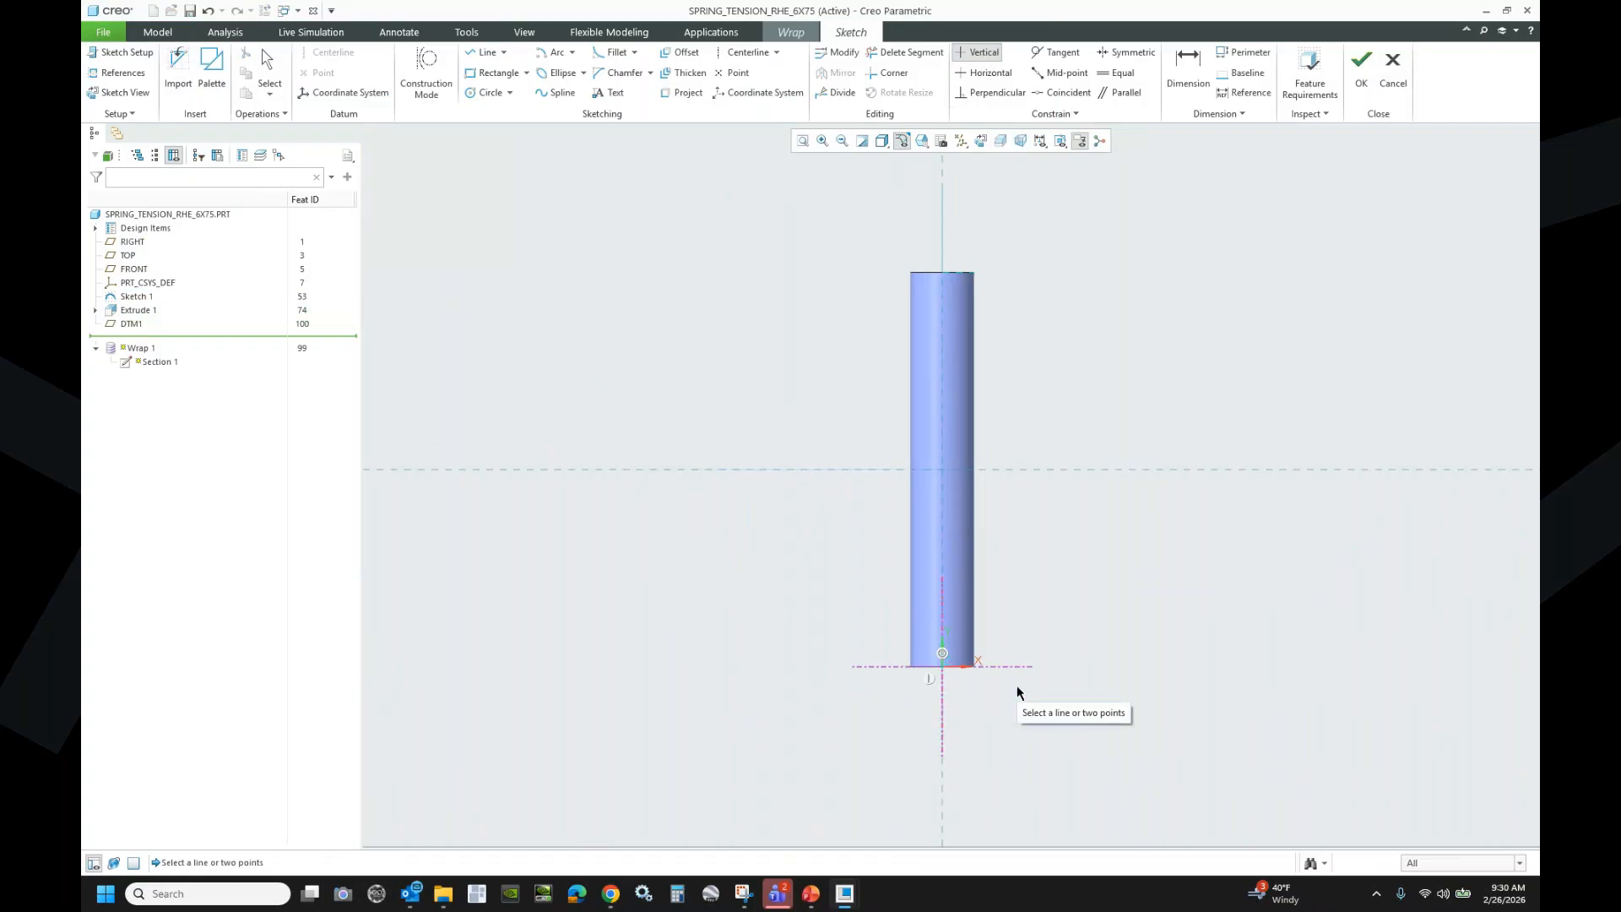
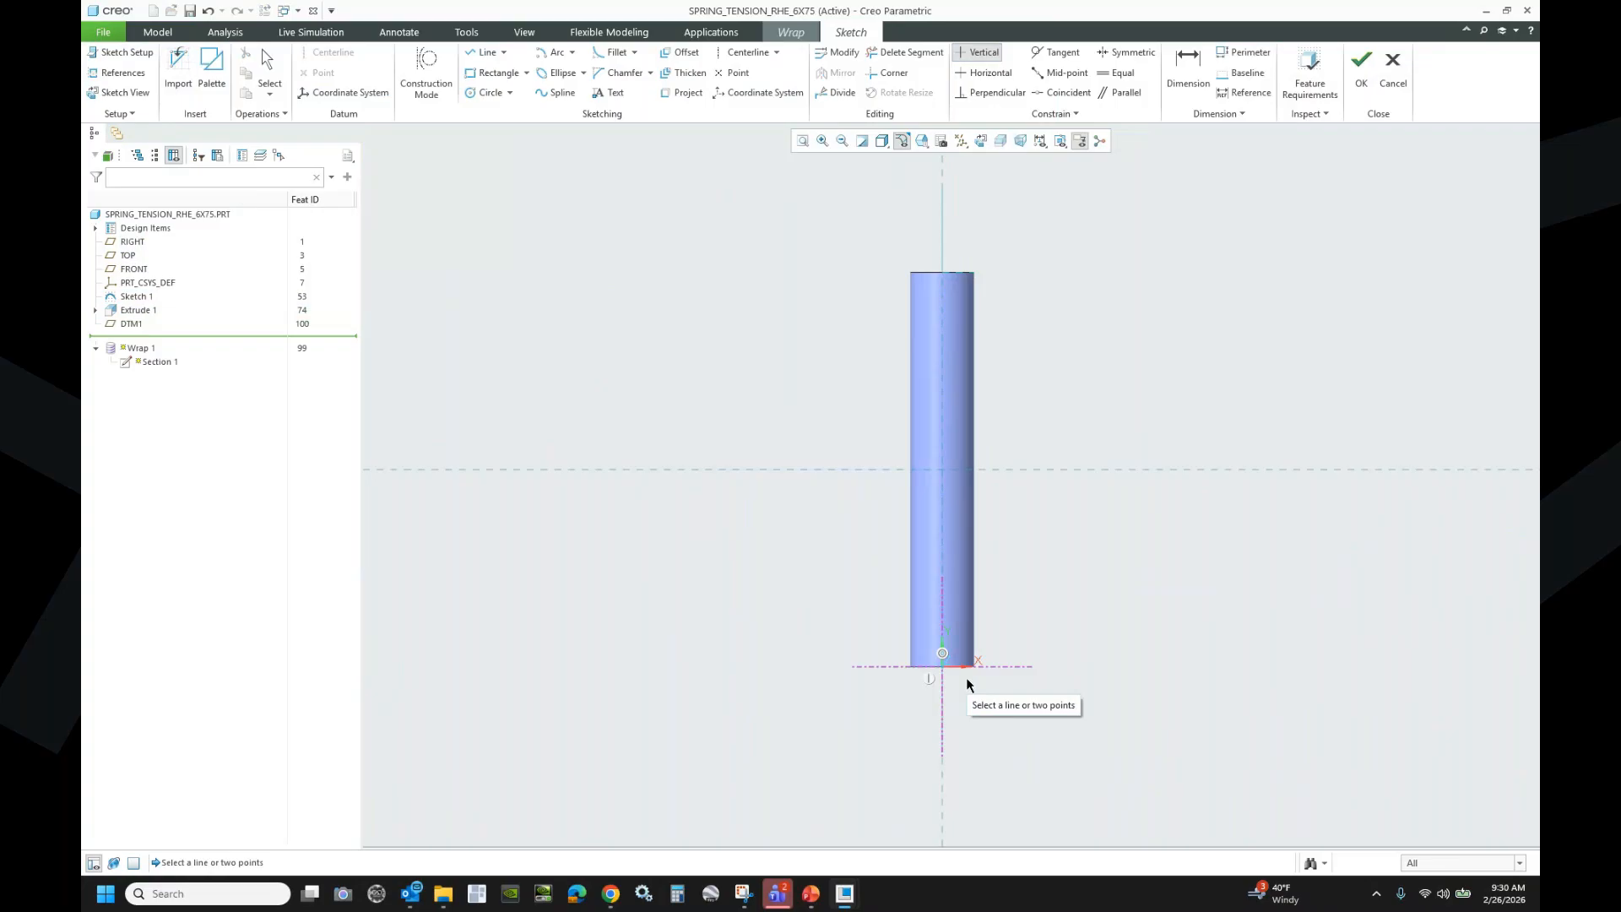
# - Place a sketch point above-right of the cylinder, dimensioned 3.962 from the vertical centreline
pyautogui.click(732, 74)
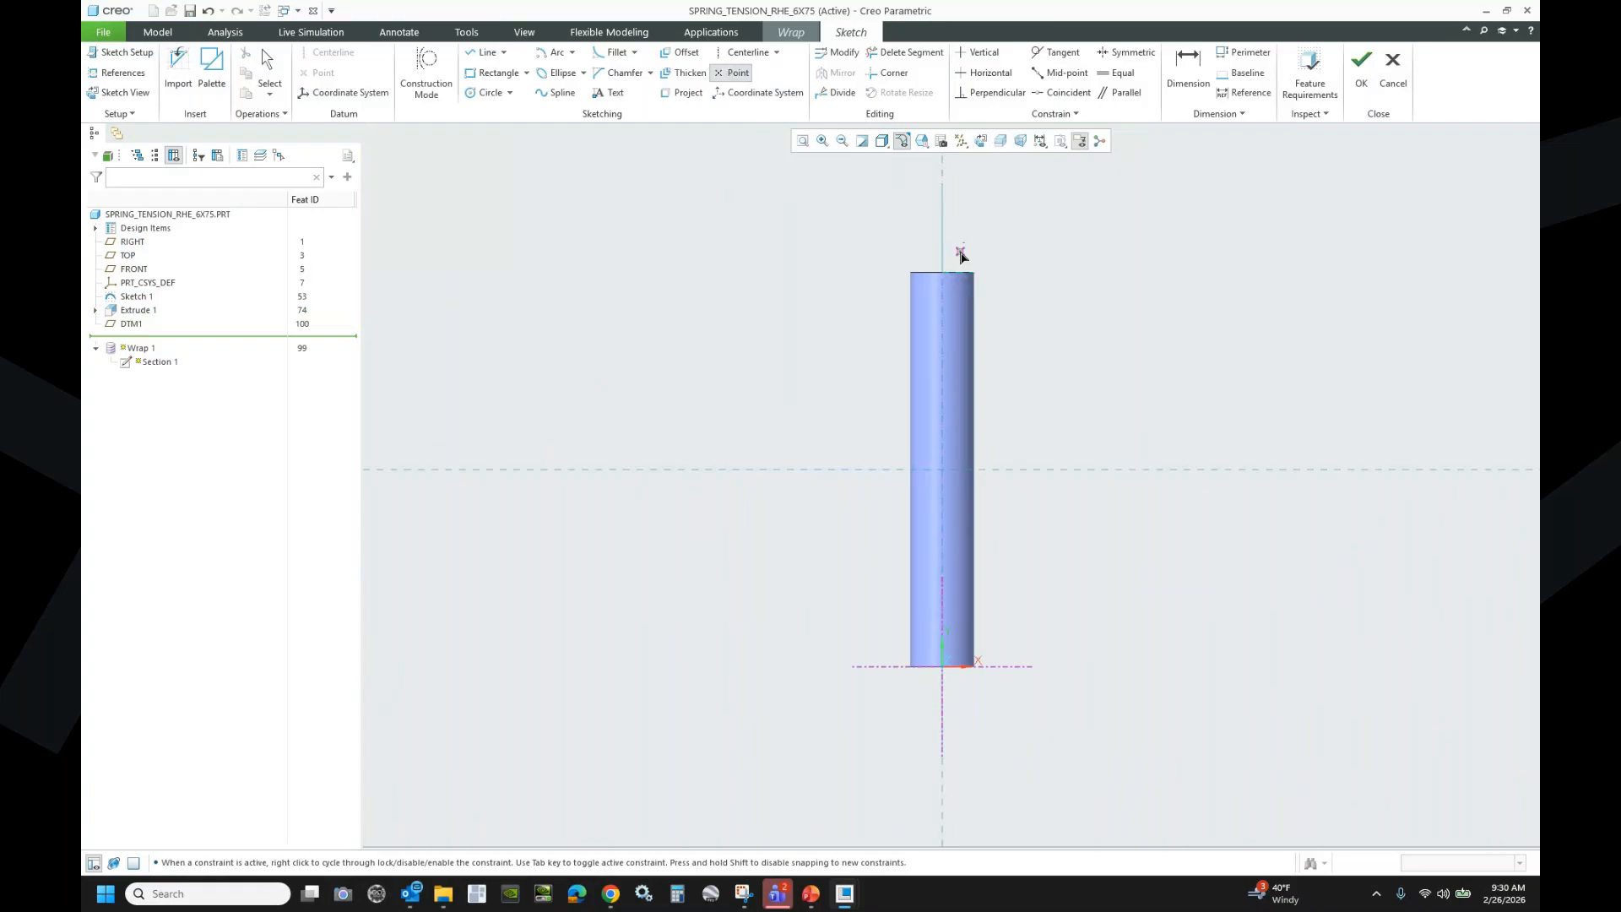
pyautogui.click(1310, 272)
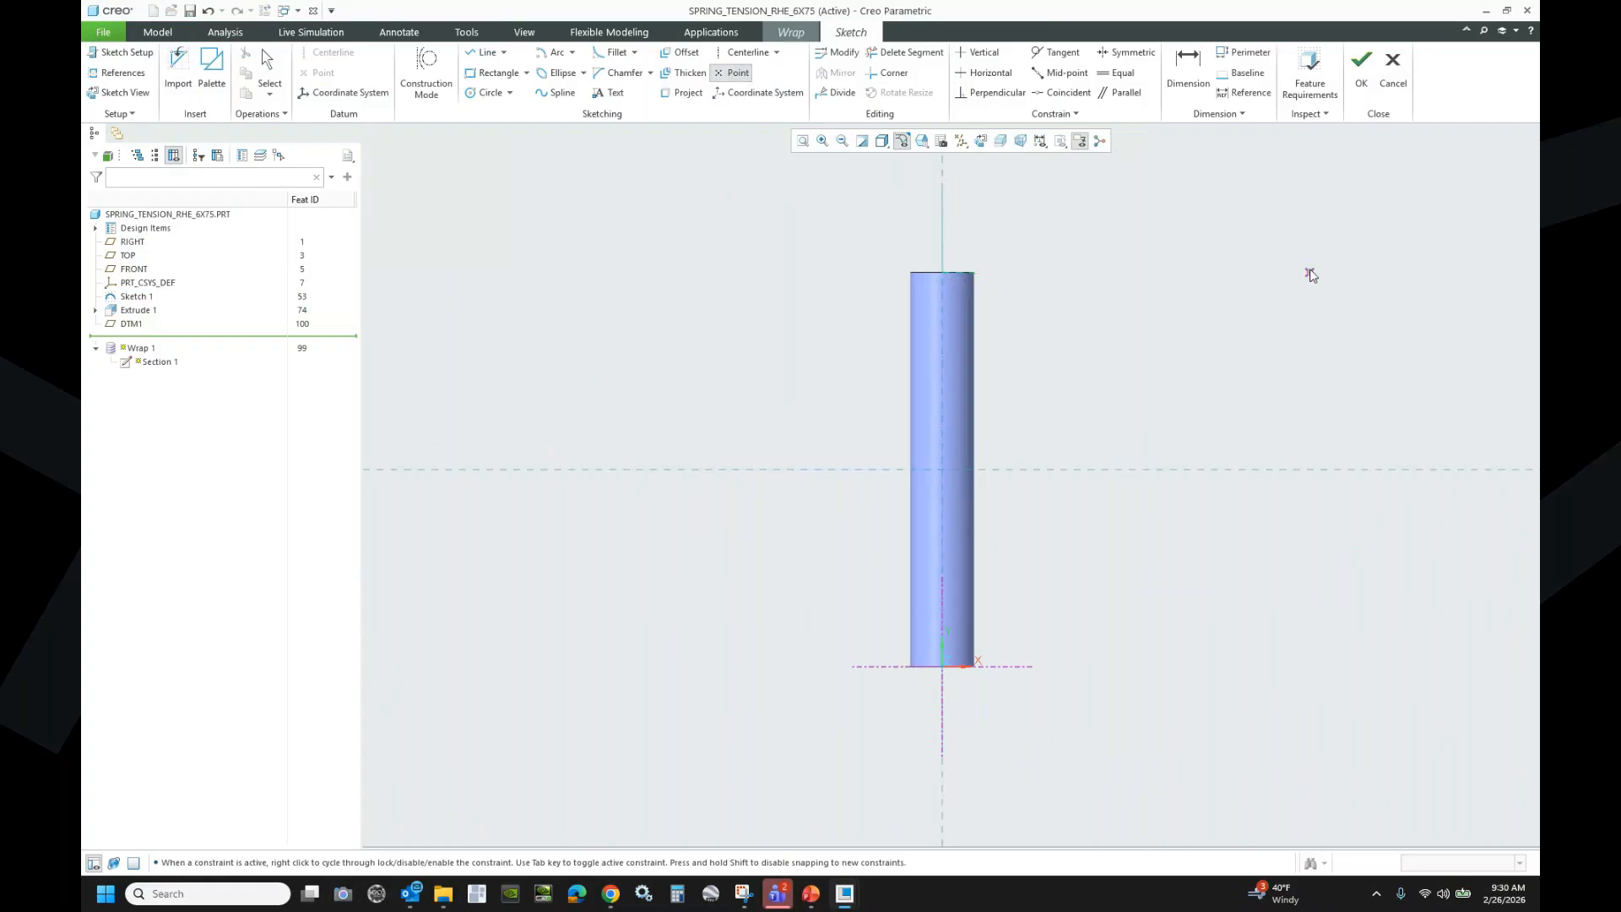
pyautogui.middleClick(1073, 212)
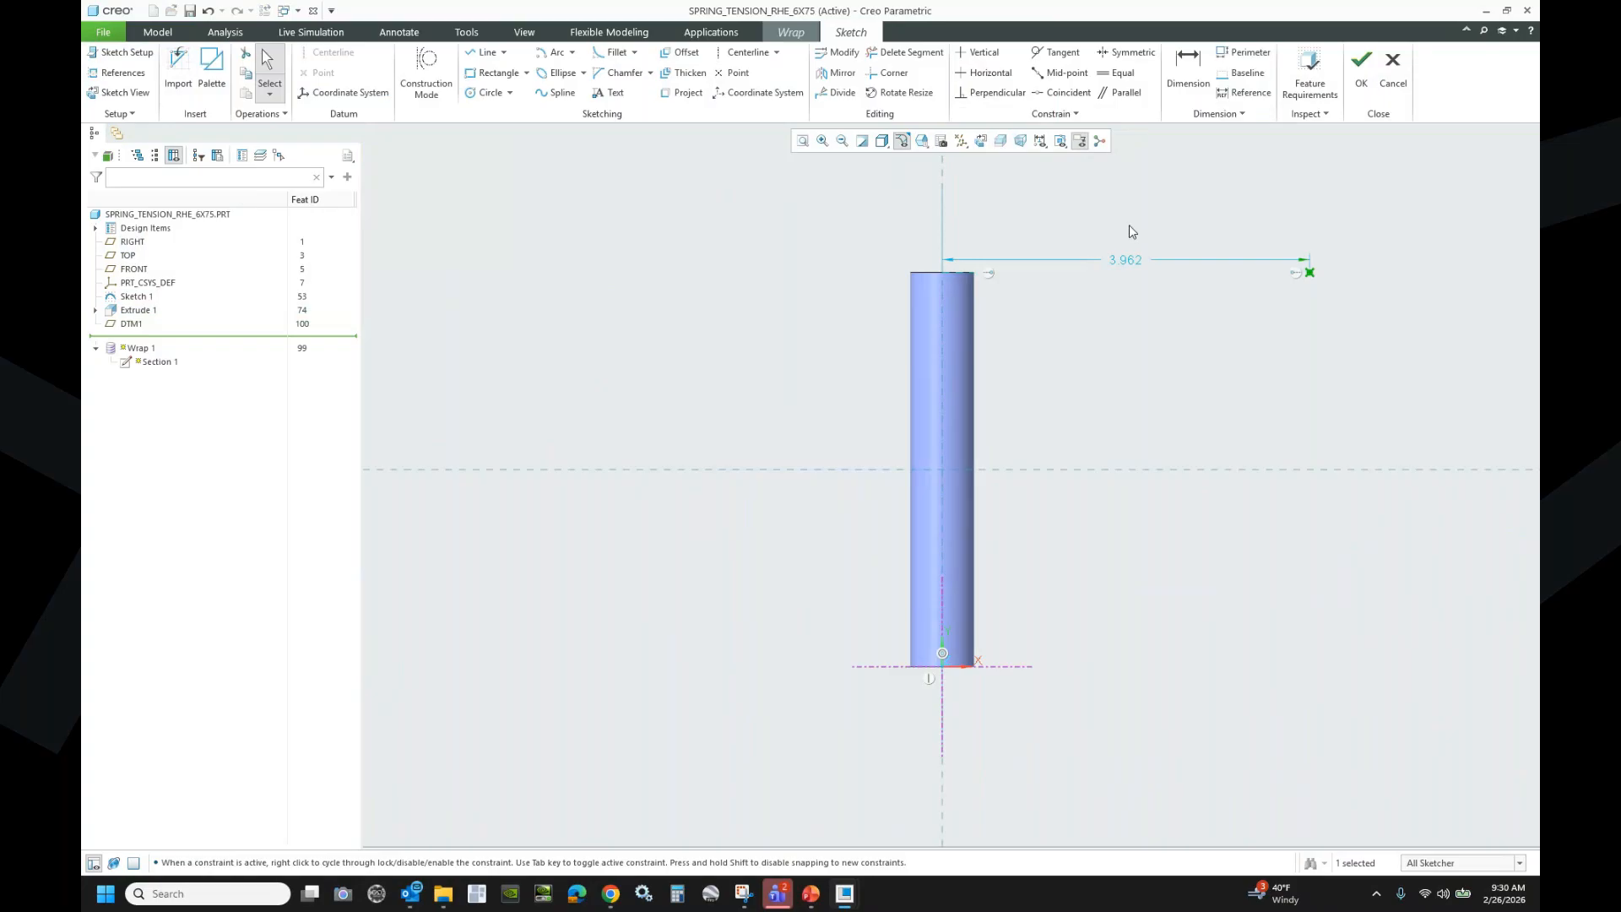
pyautogui.click(1188, 67)
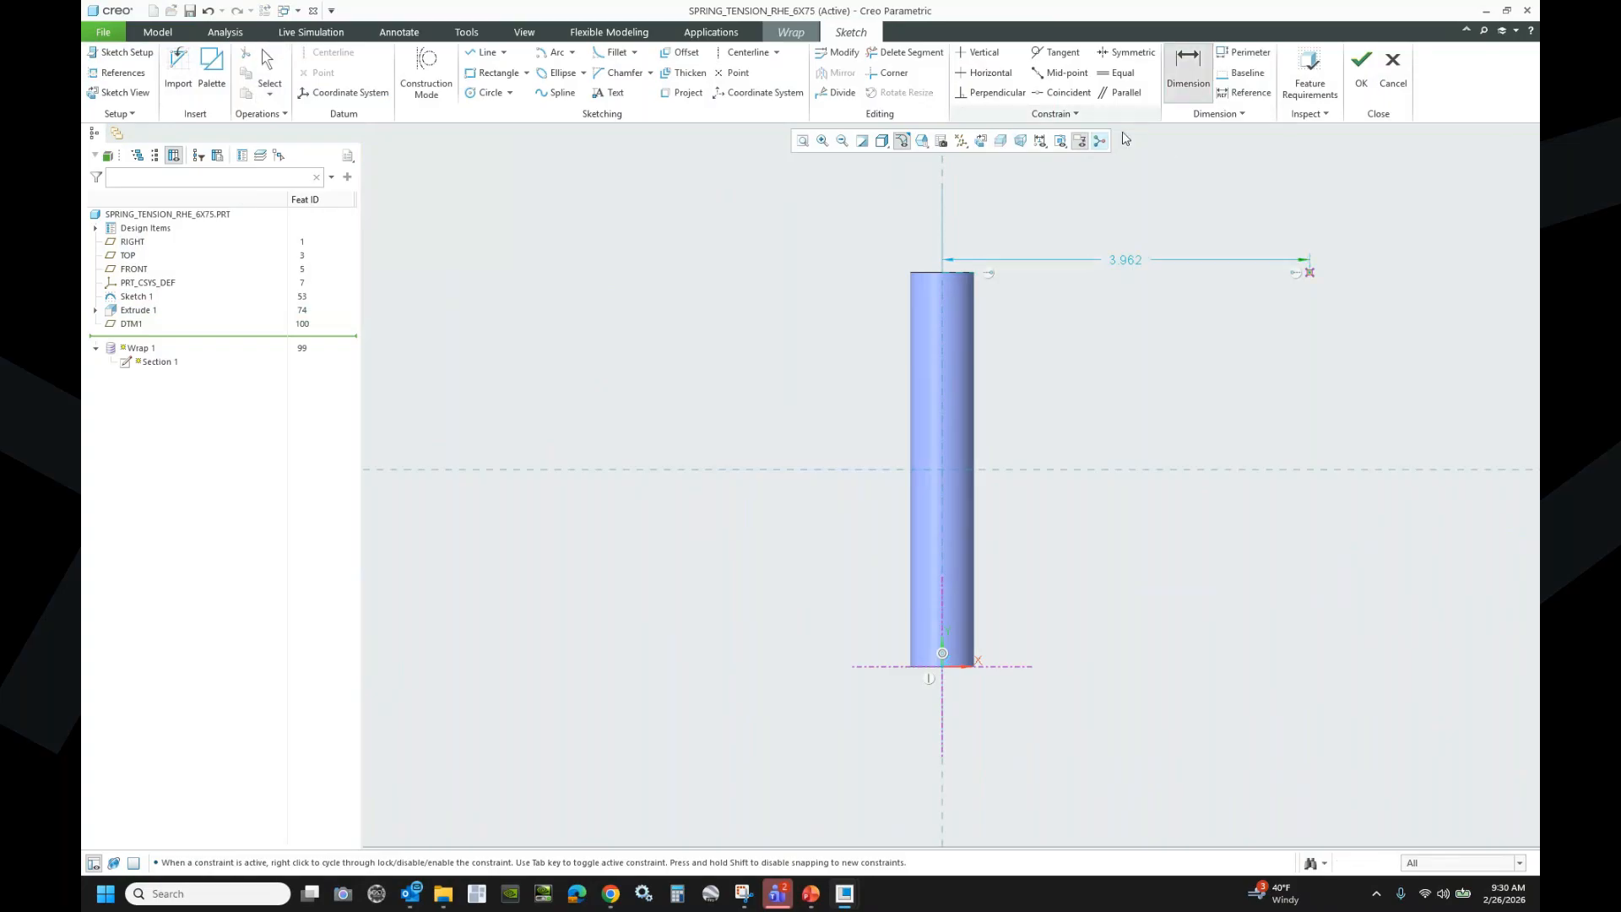
pyautogui.click(943, 205)
pyautogui.click(1309, 272)
pyautogui.middleClick(1134, 213)
pyautogui.press('Return')
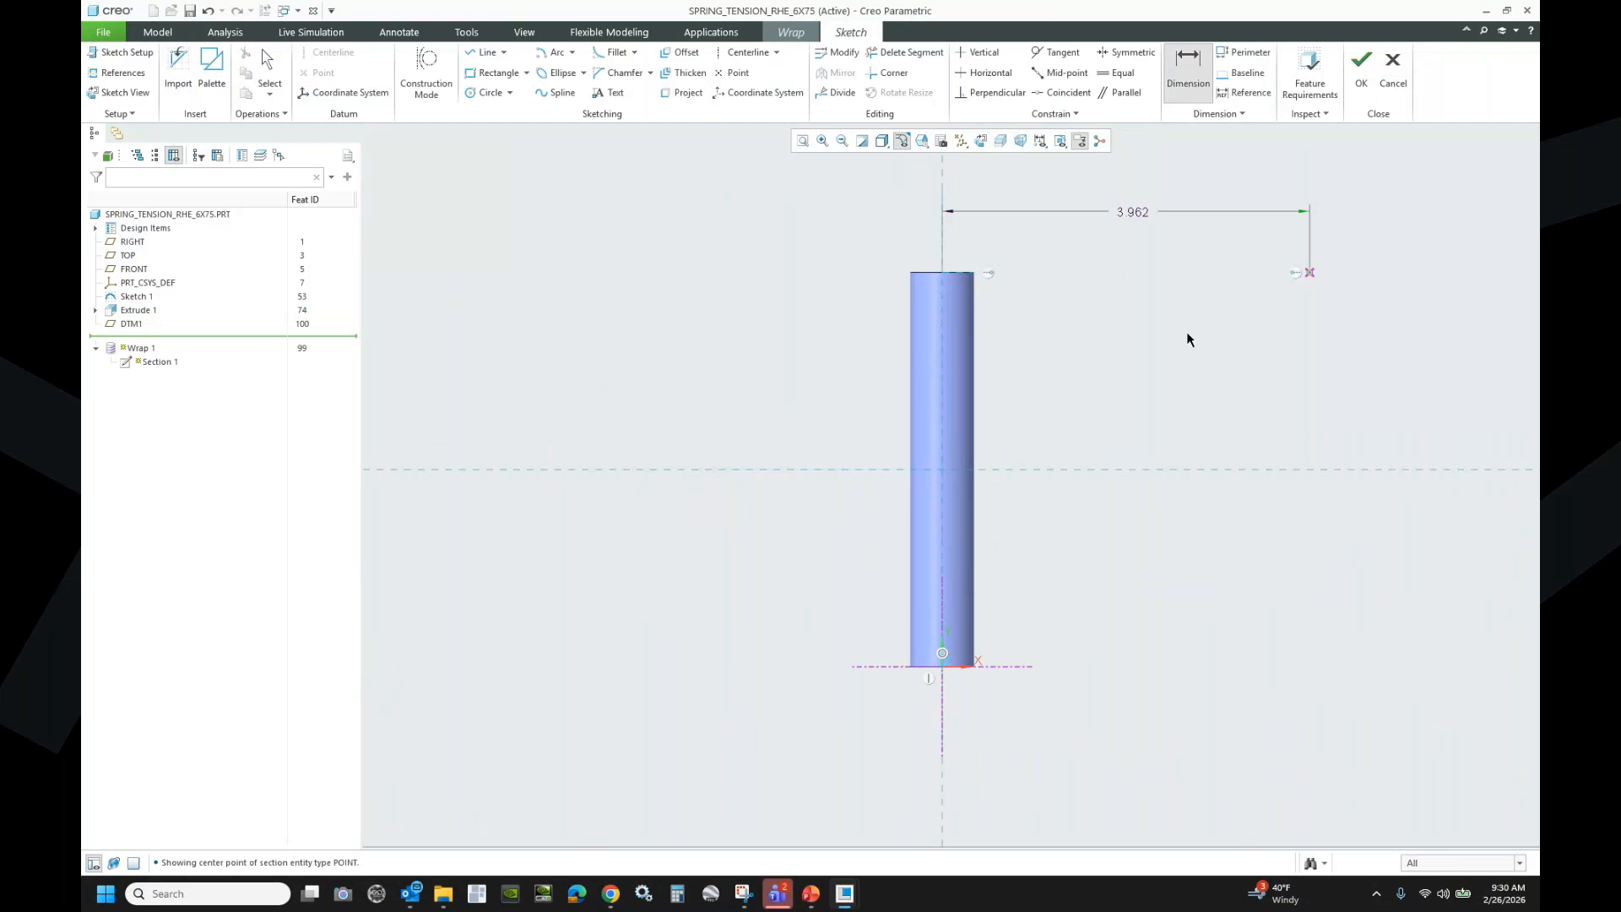
pyautogui.scroll(1, 475, 378)
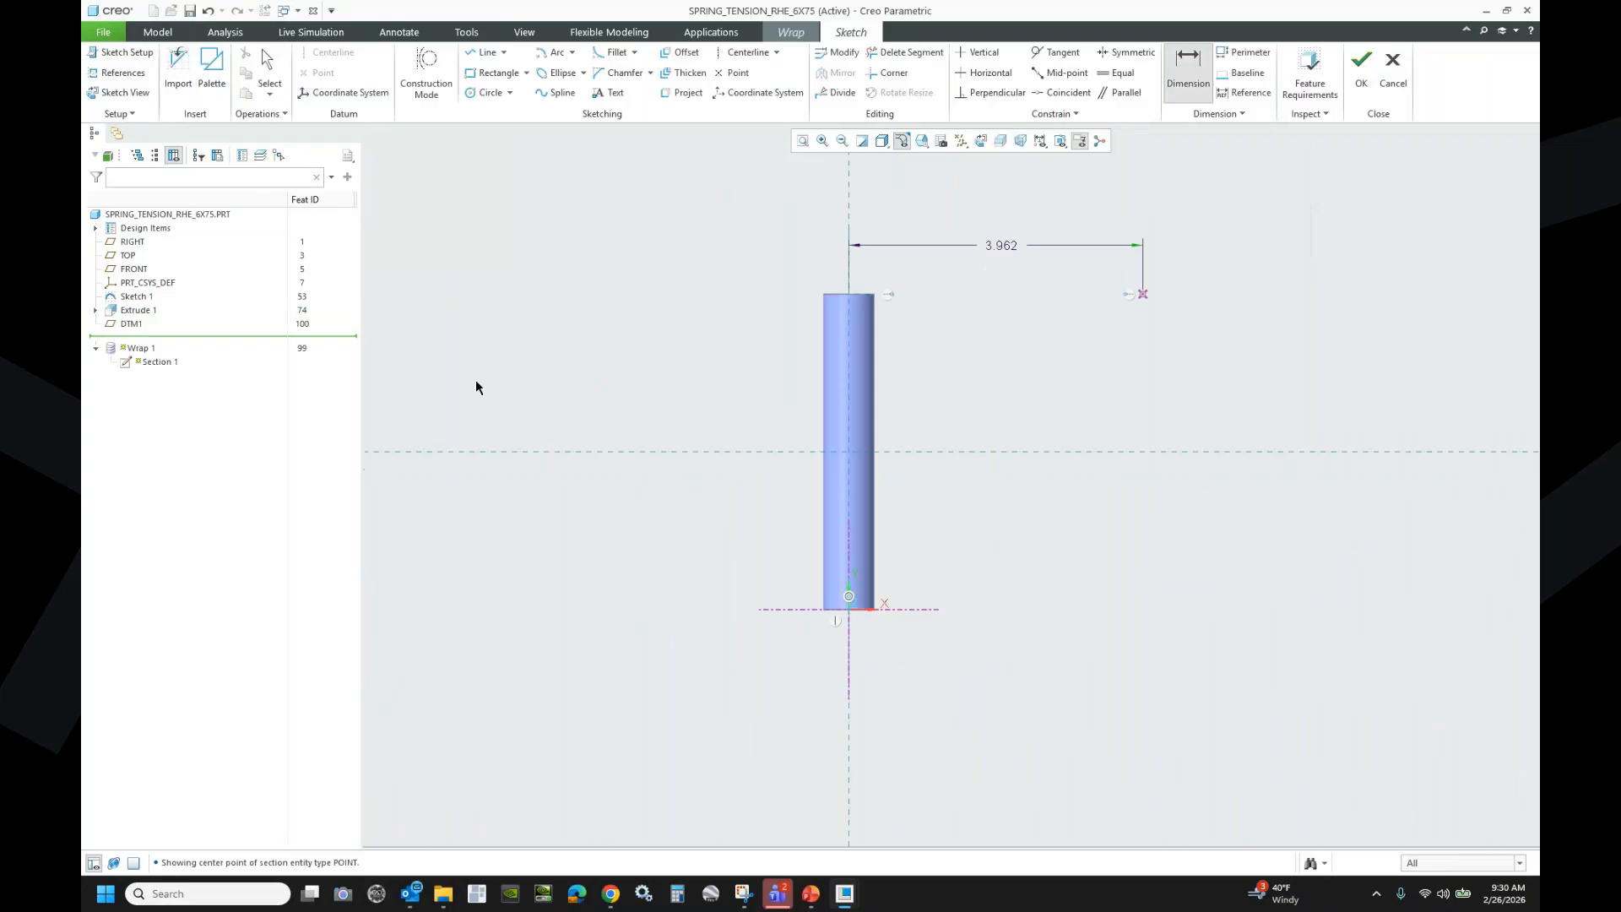
pyautogui.scroll(1, 476, 388)
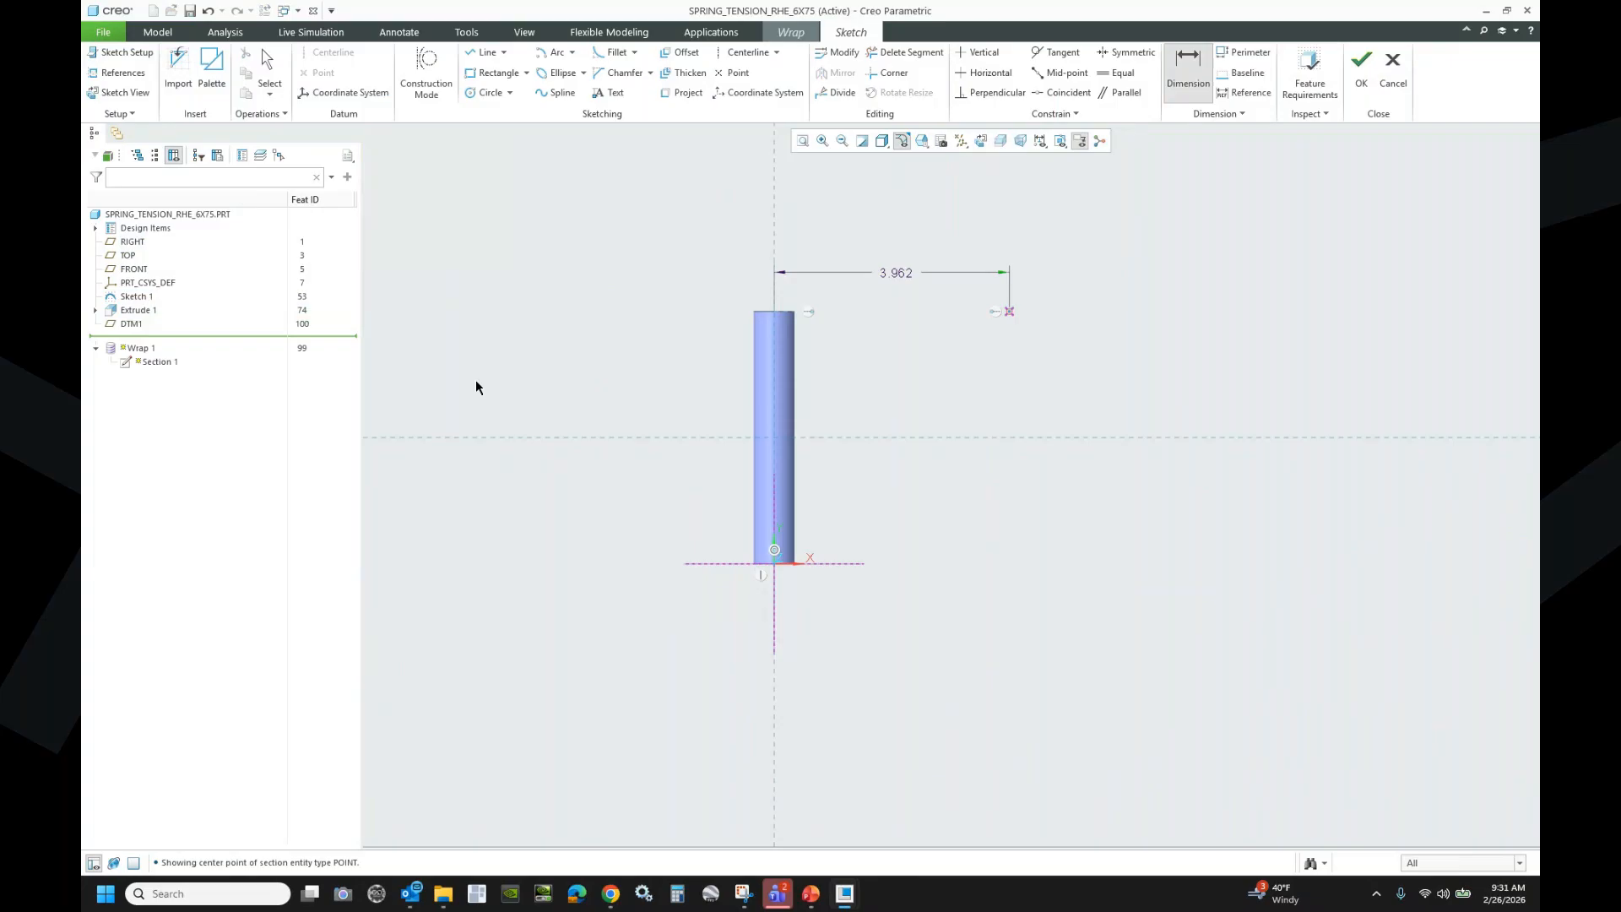
# - Draw the upper center-and-ends arc near the sketch point
pyautogui.click(574, 53)
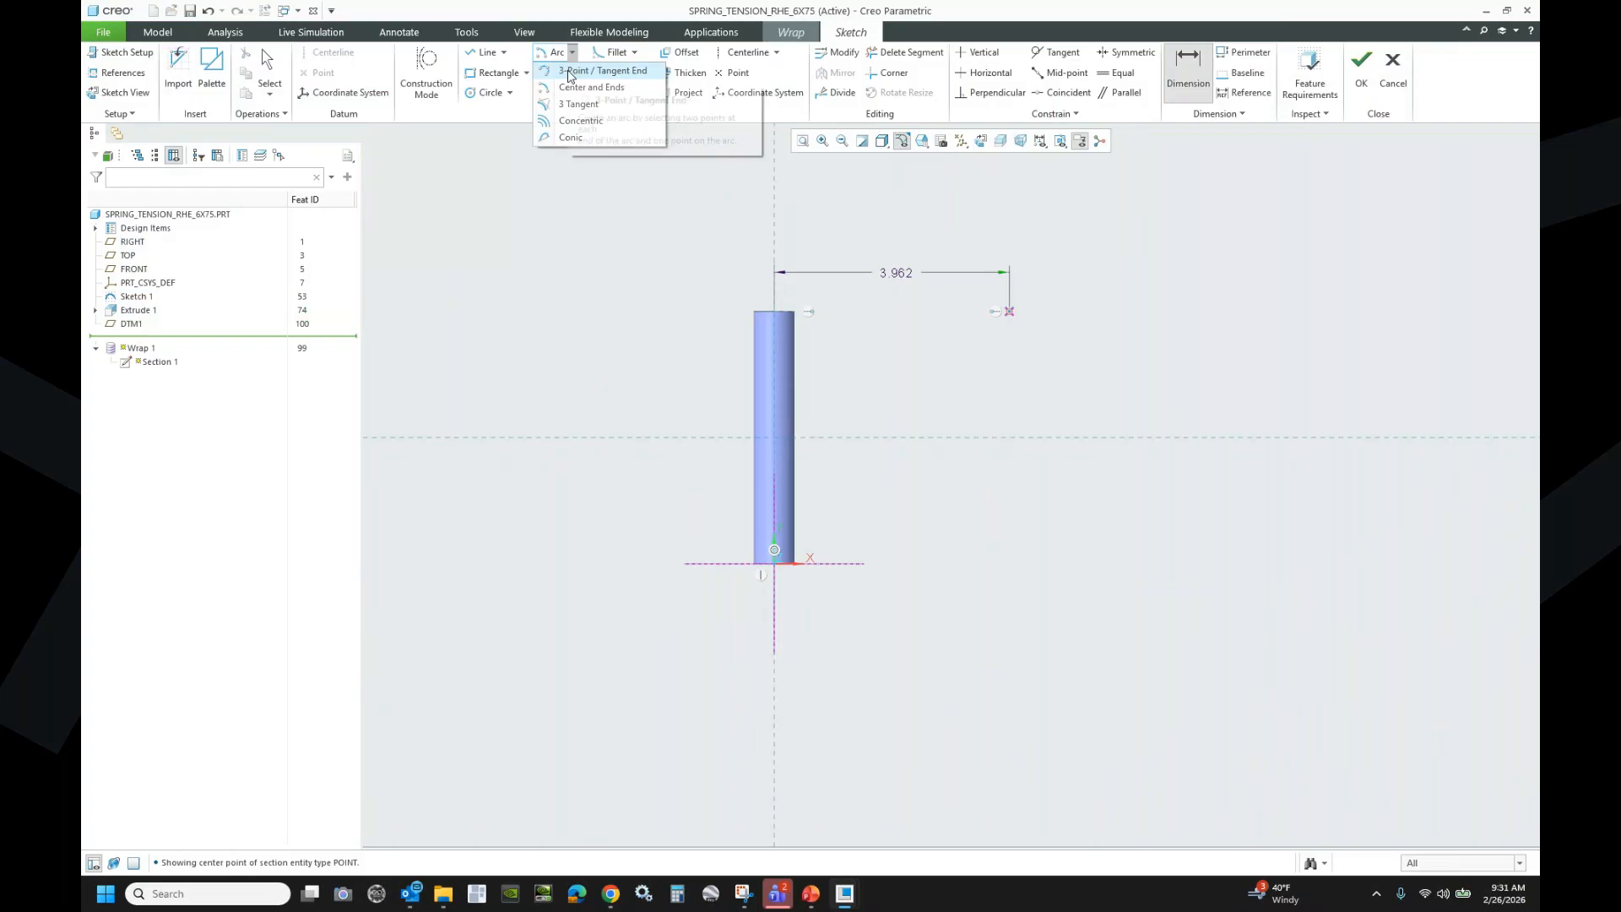
pyautogui.click(557, 51)
pyautogui.scroll(-4, 973, 267)
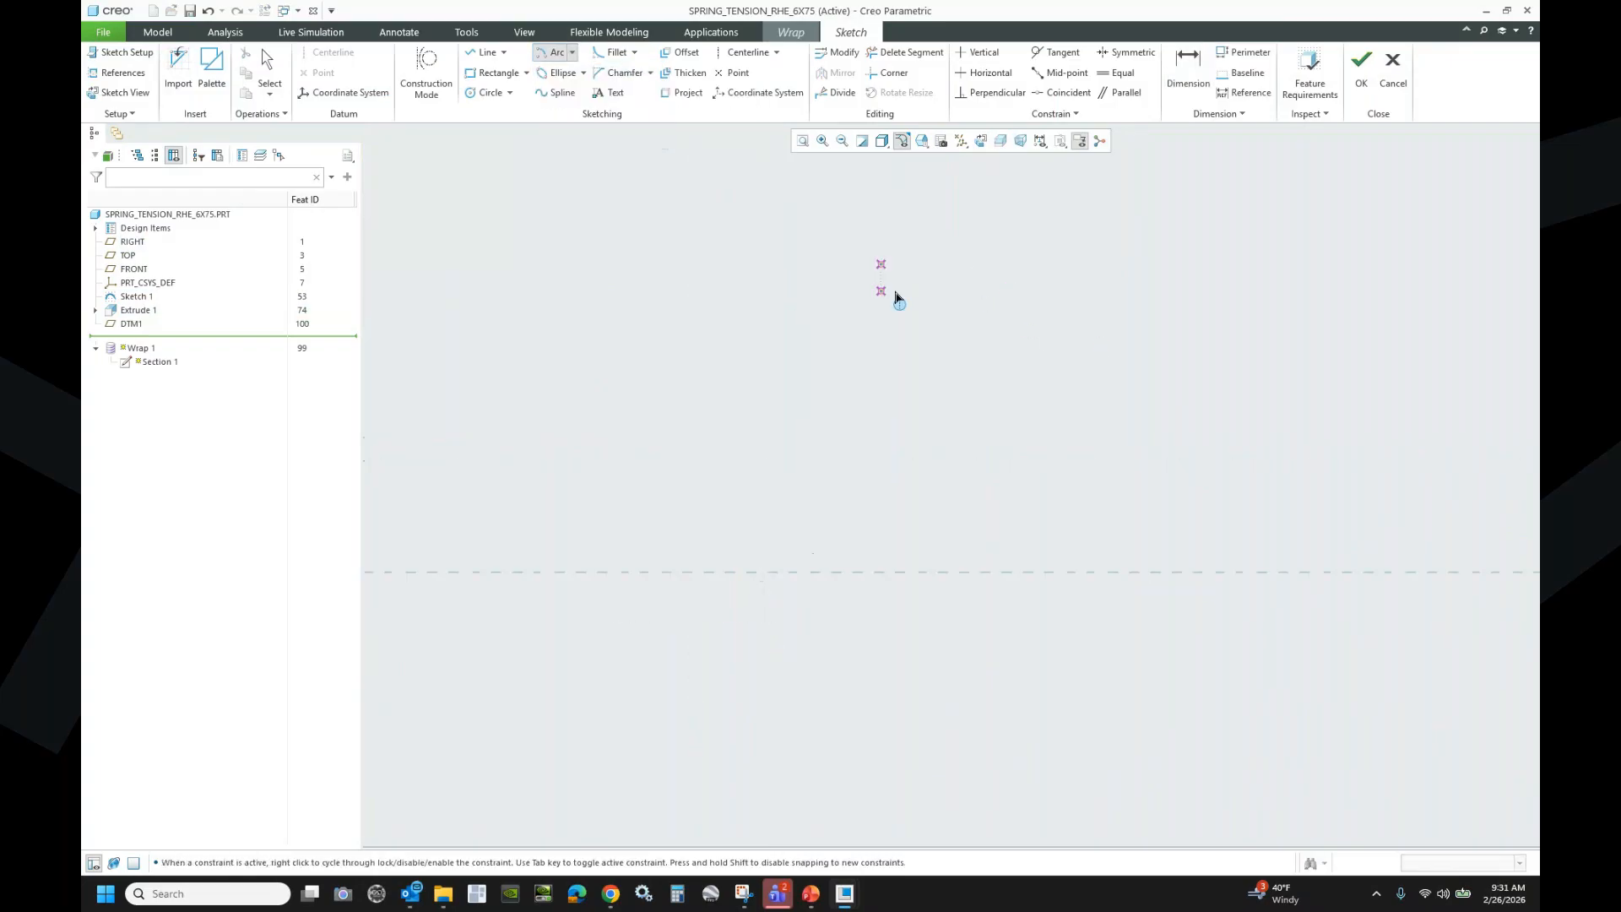
pyautogui.click(795, 265)
pyautogui.click(881, 264)
pyautogui.click(836, 341)
pyautogui.middleClick(1031, 347)
# - Draw a second arc starting on the centreline at the cylinder base
pyautogui.scroll(5, 1193, 342)
pyautogui.scroll(-5, 1002, 475)
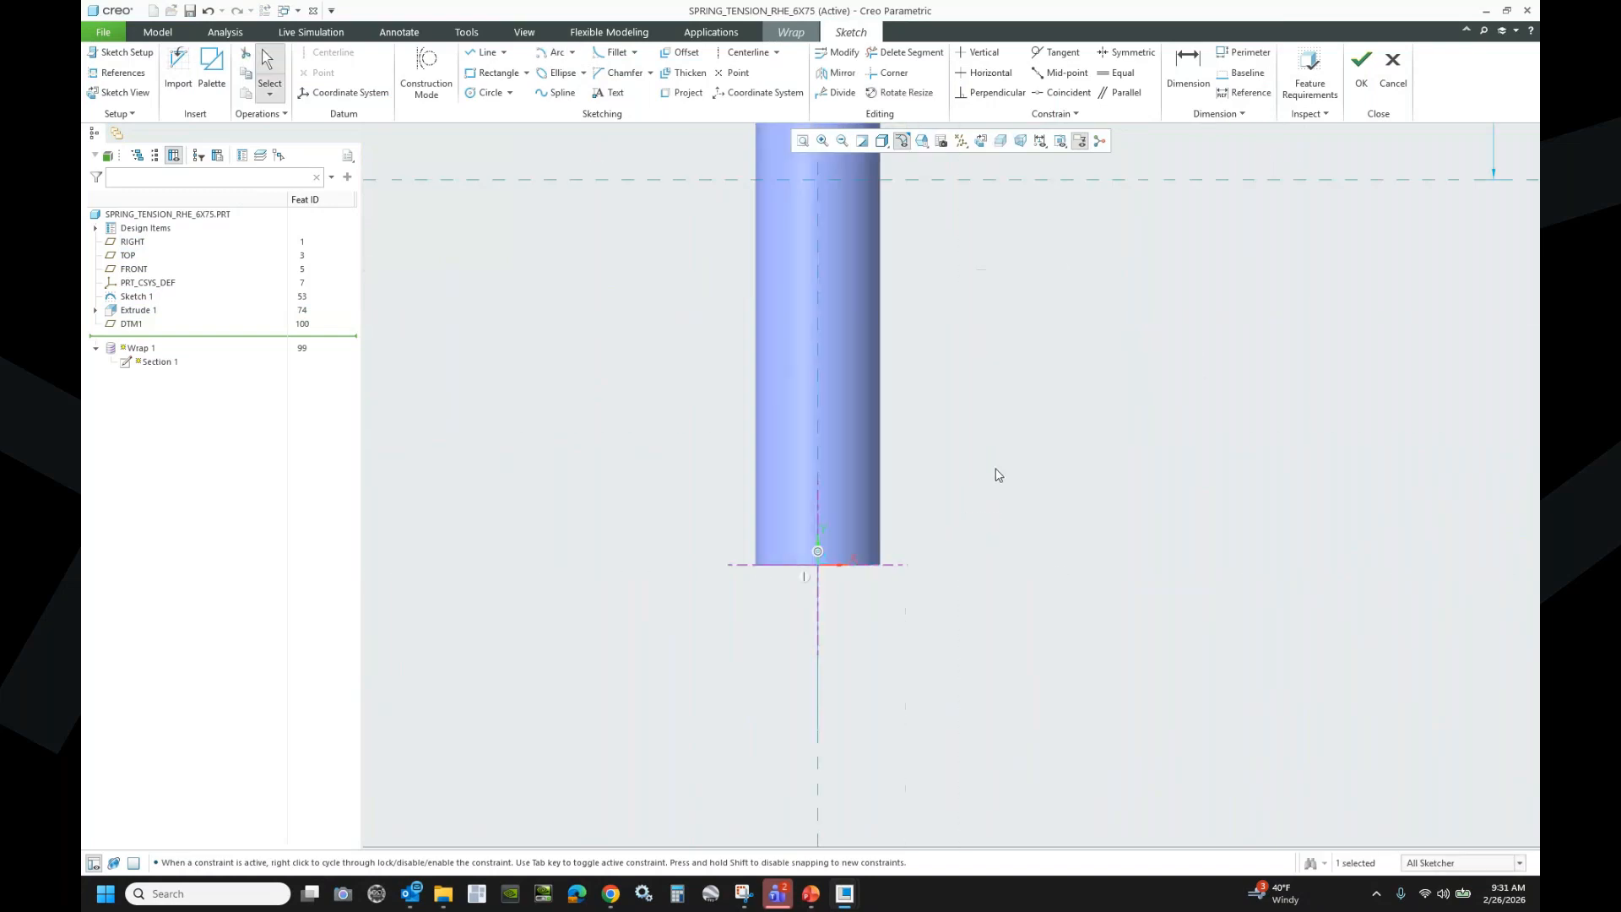
pyautogui.click(553, 52)
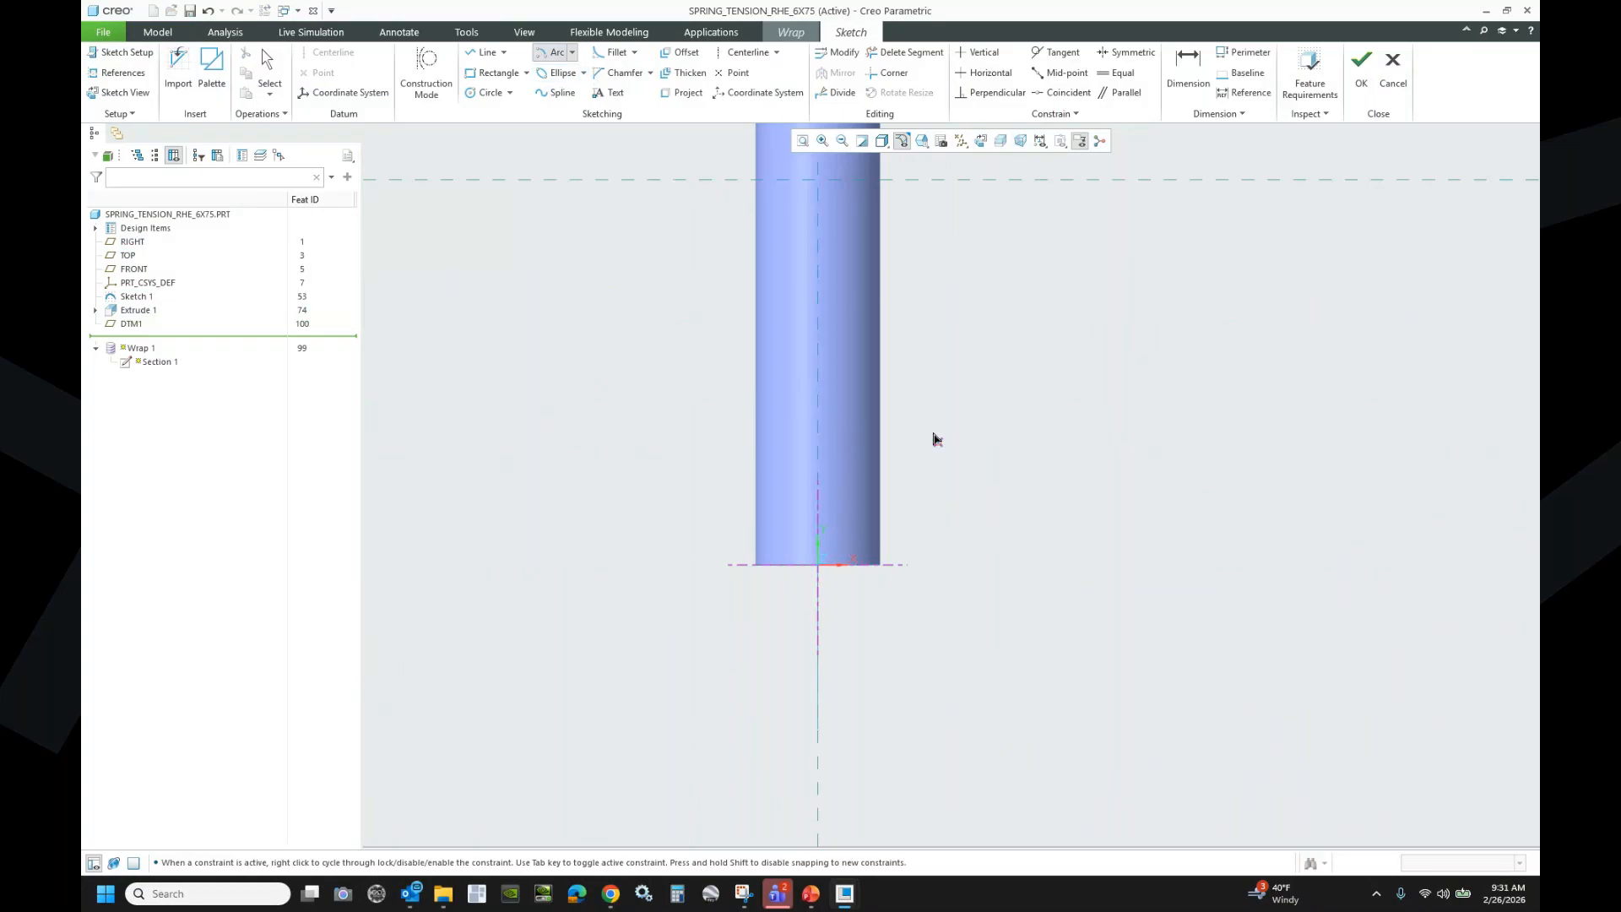
pyautogui.click(960, 565)
pyautogui.click(819, 541)
pyautogui.click(921, 429)
# - Join the arcs with a straight line made tangent to both
pyautogui.click(488, 53)
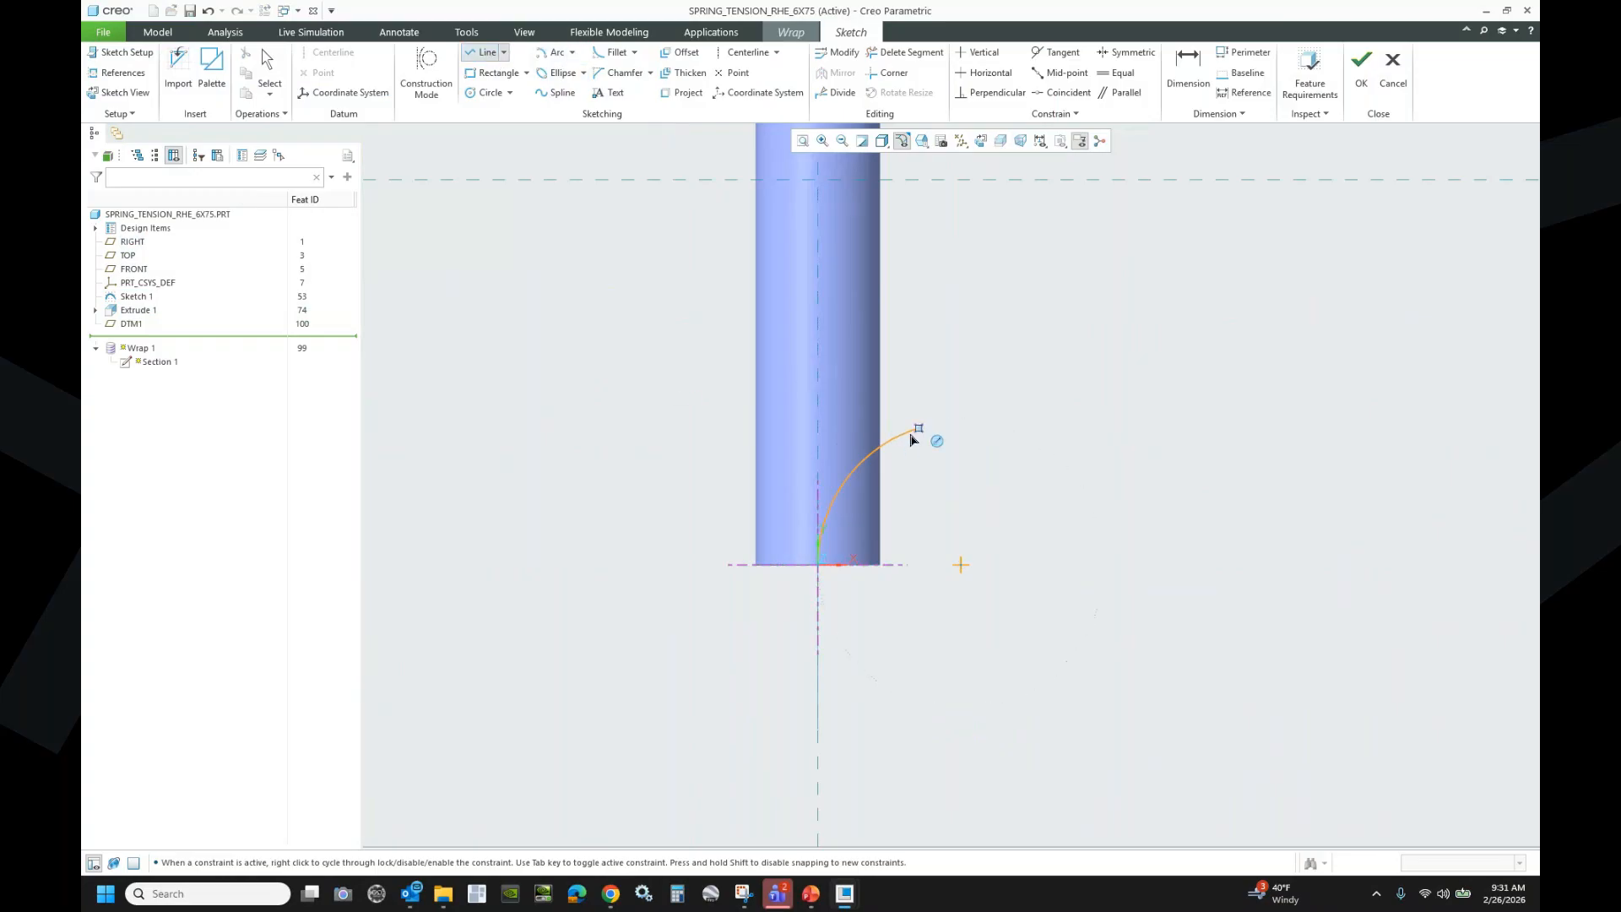
pyautogui.click(920, 429)
pyautogui.scroll(-5, 511, 615)
pyautogui.click(765, 423)
pyautogui.click(1056, 53)
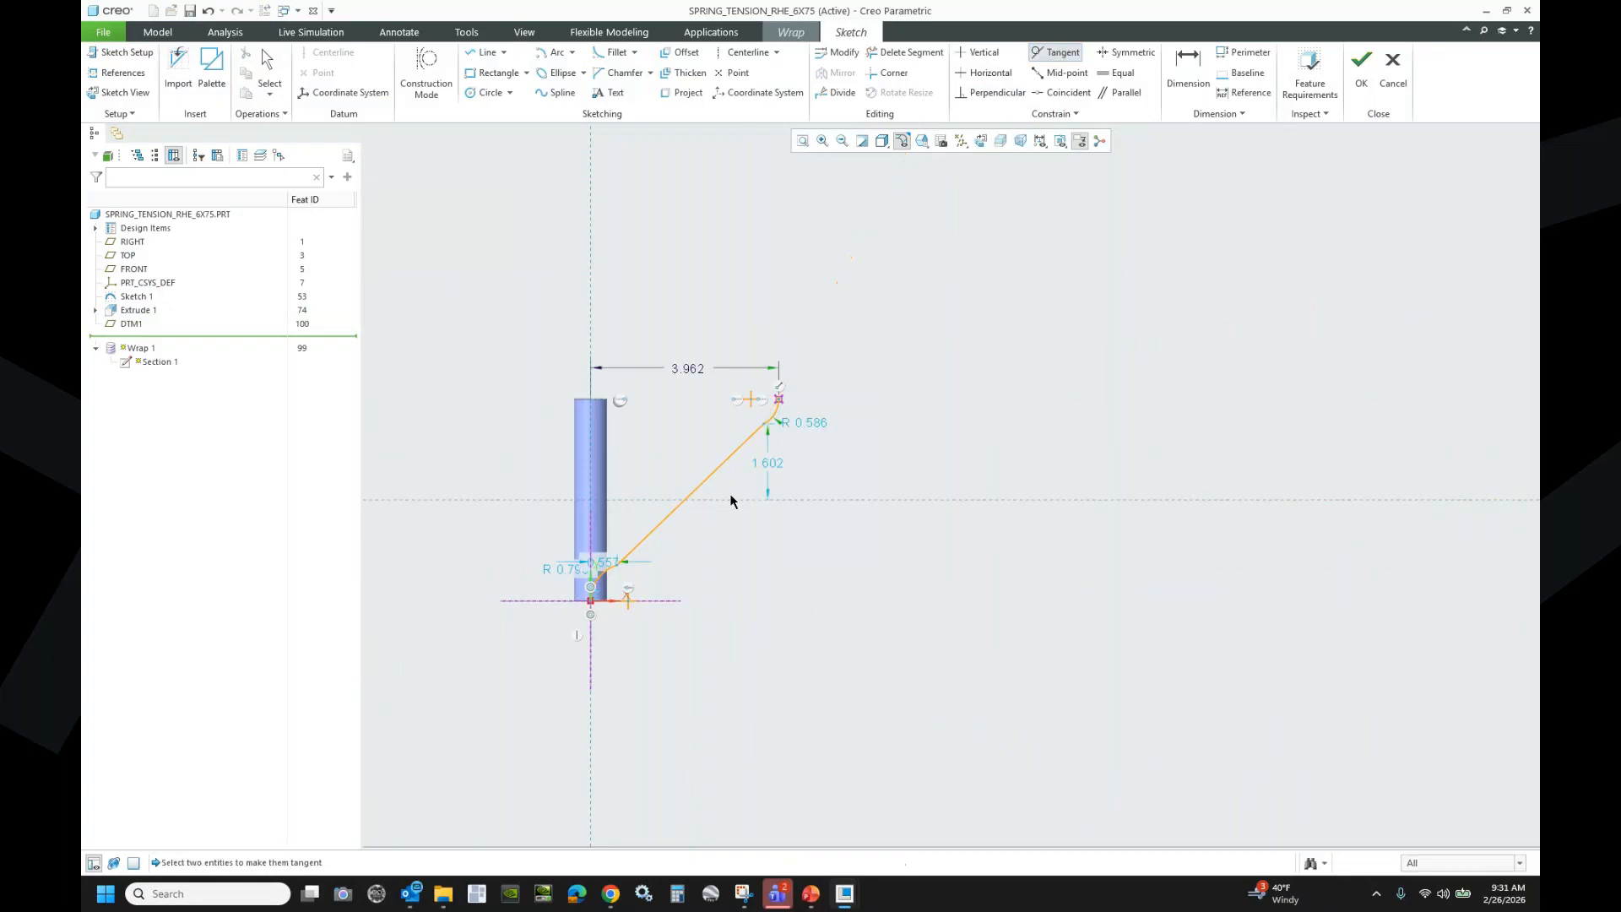
pyautogui.scroll(3, 735, 496)
pyautogui.click(822, 351)
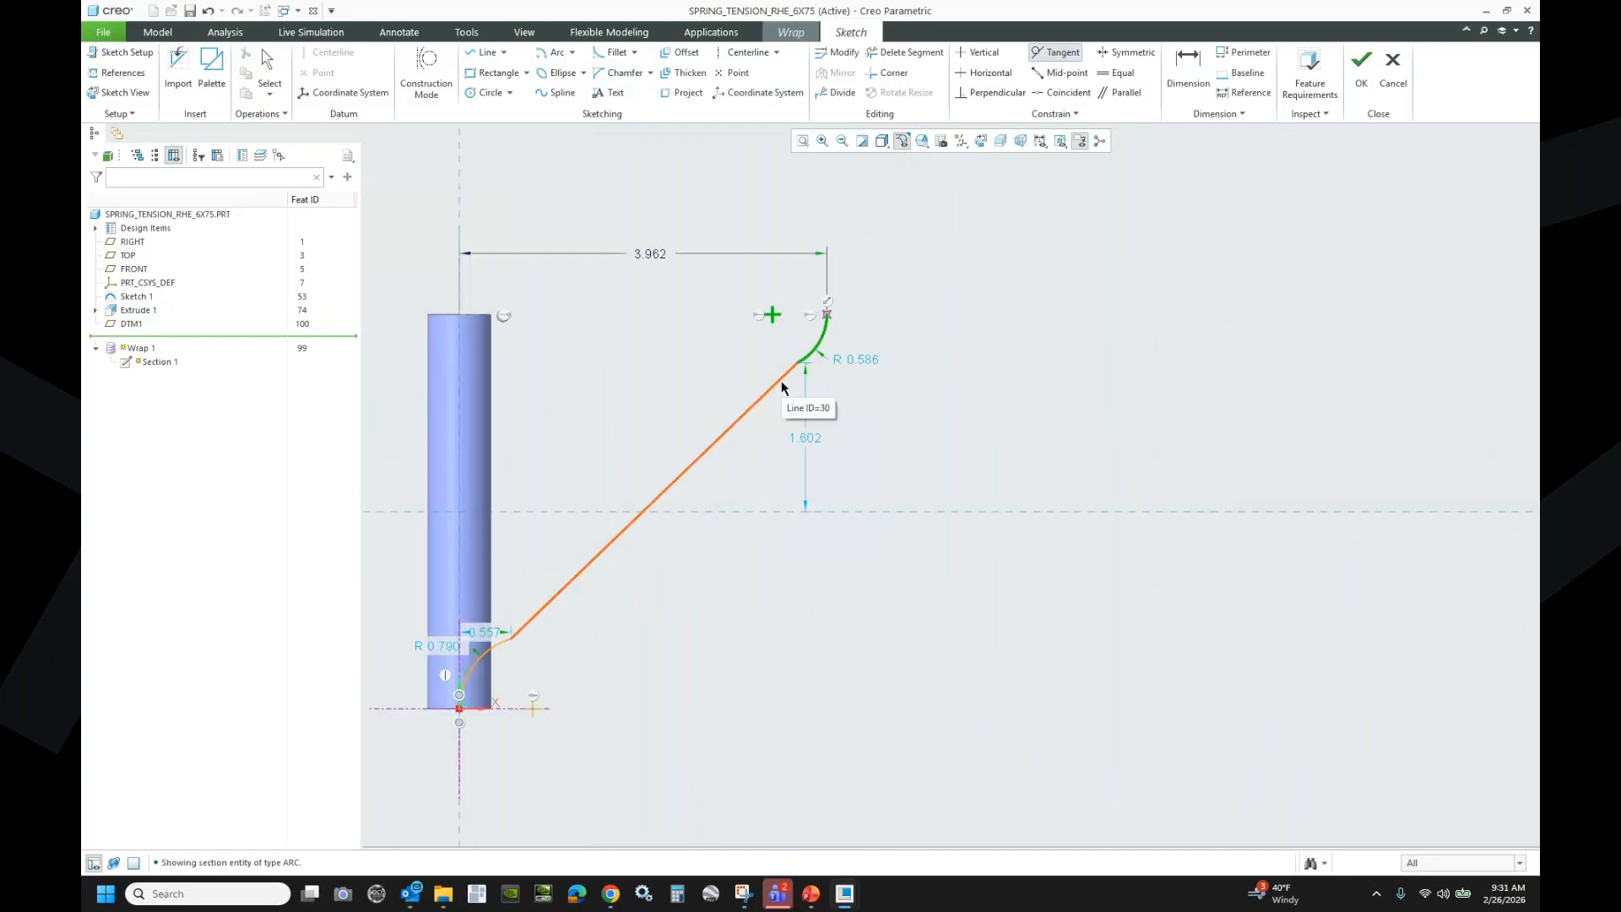
pyautogui.click(800, 374)
pyautogui.click(517, 631)
pyautogui.click(495, 650)
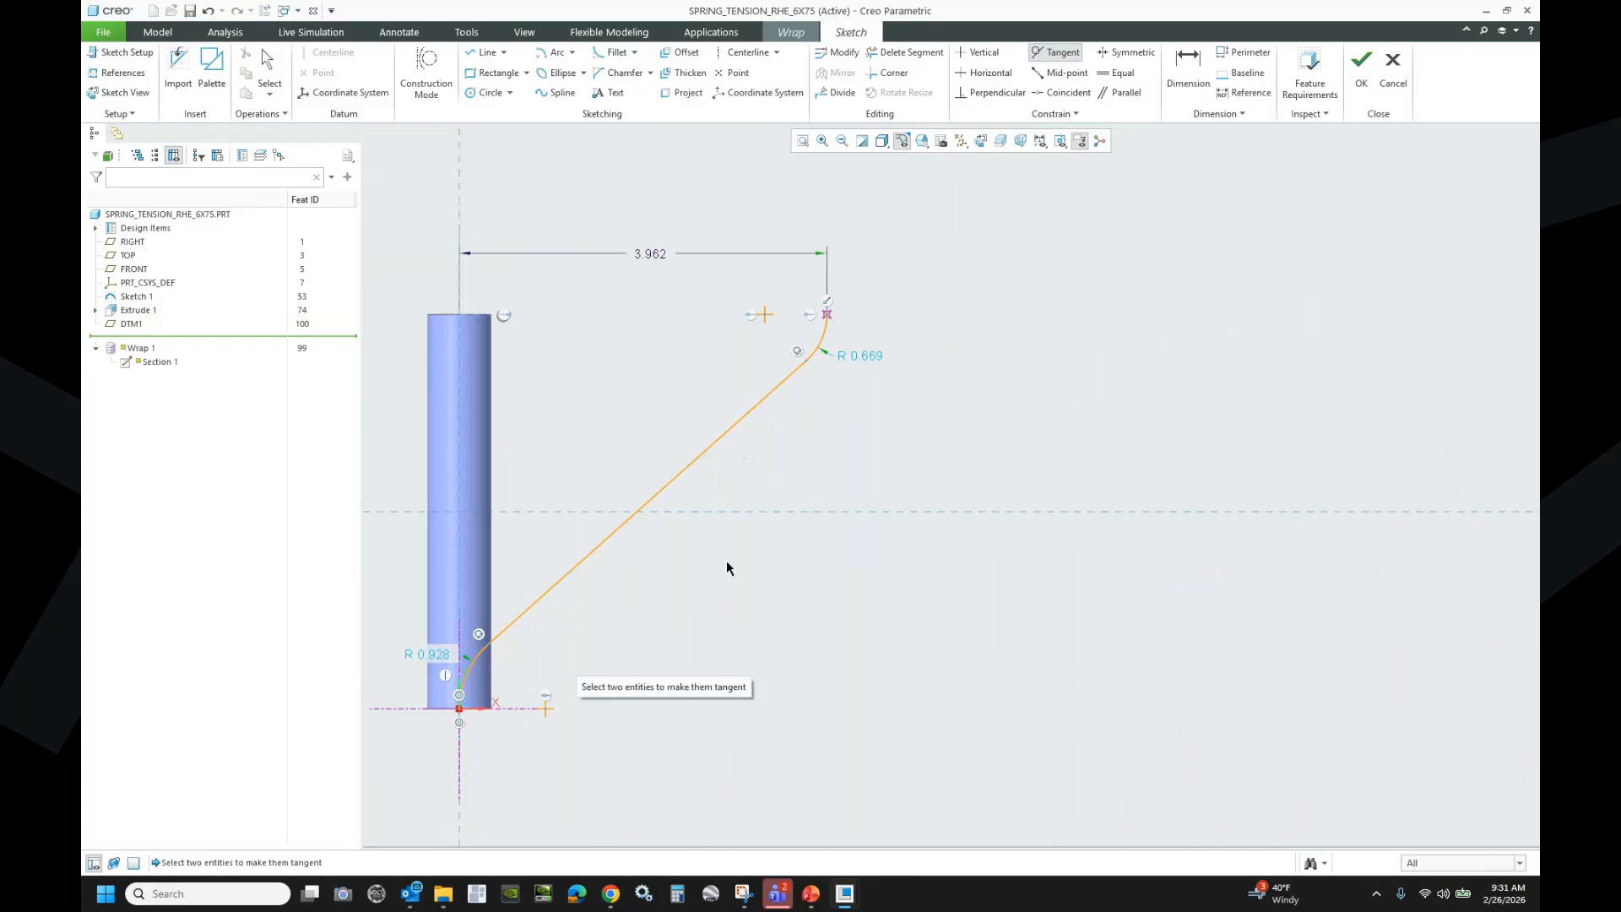
pyautogui.middleClick(919, 401)
# - Make the upper arc's radius equal to the lower arc's
pyautogui.click(1116, 73)
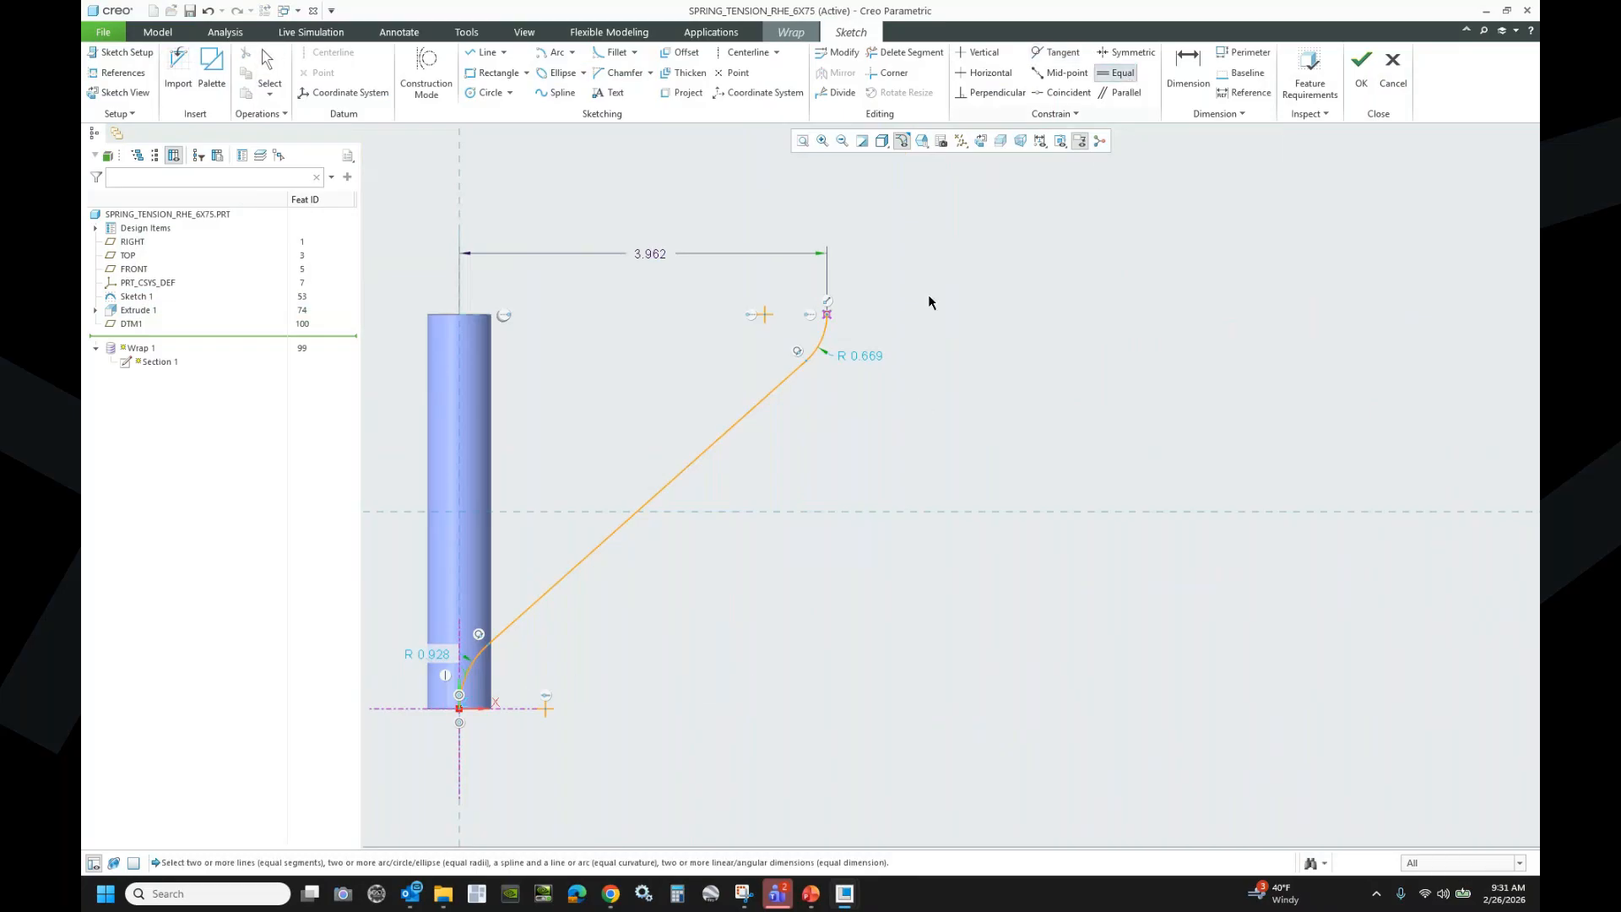
pyautogui.click(477, 660)
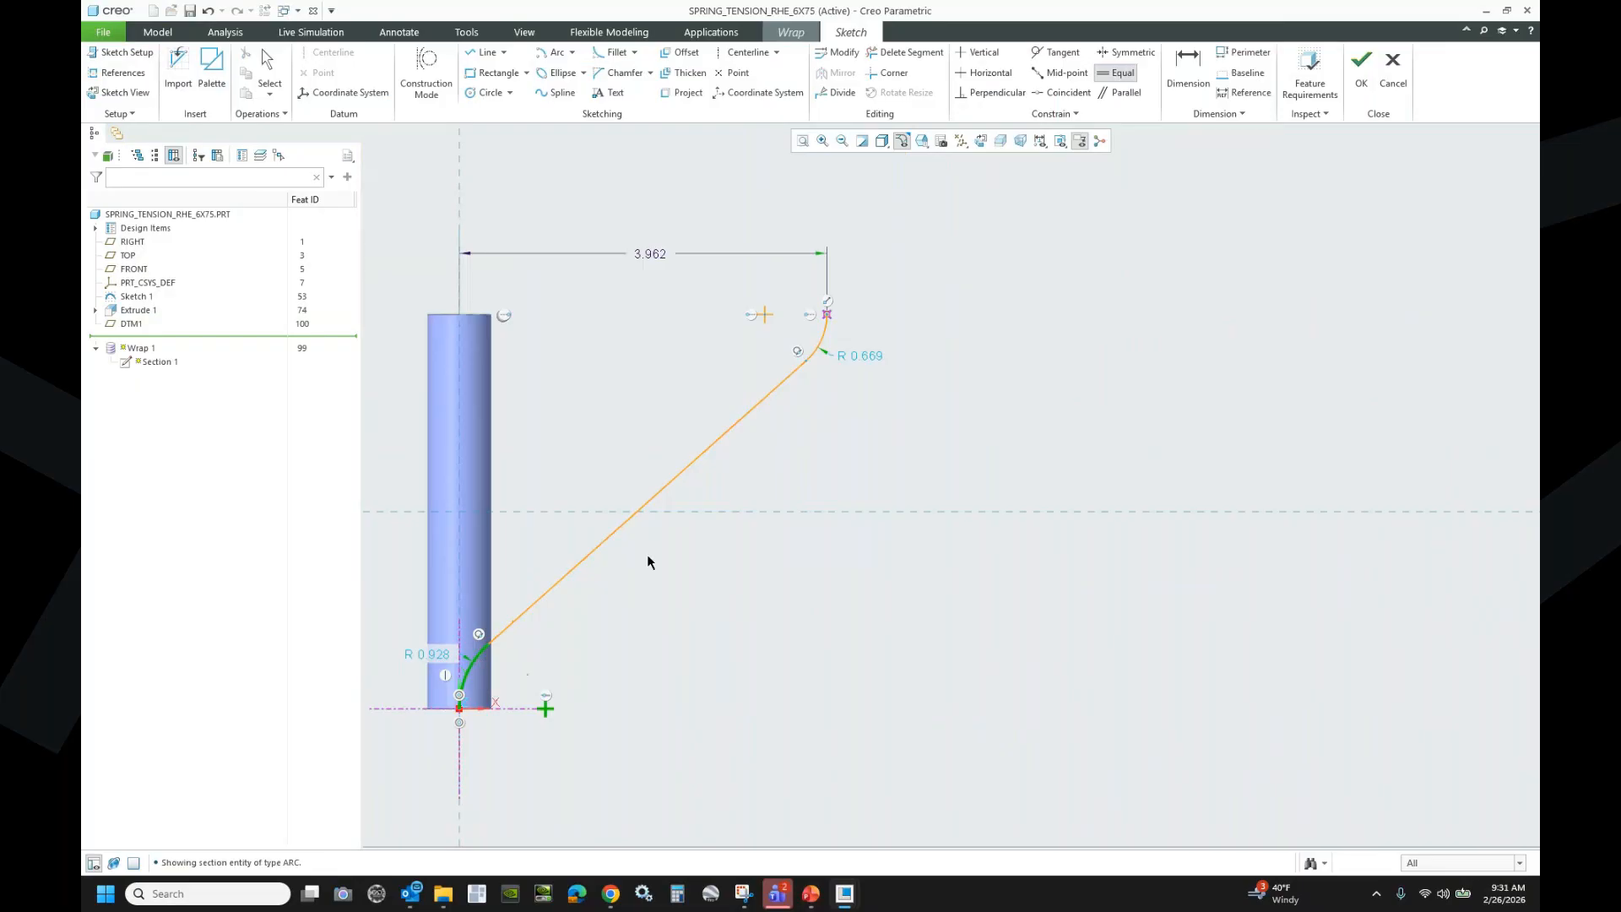
pyautogui.click(824, 340)
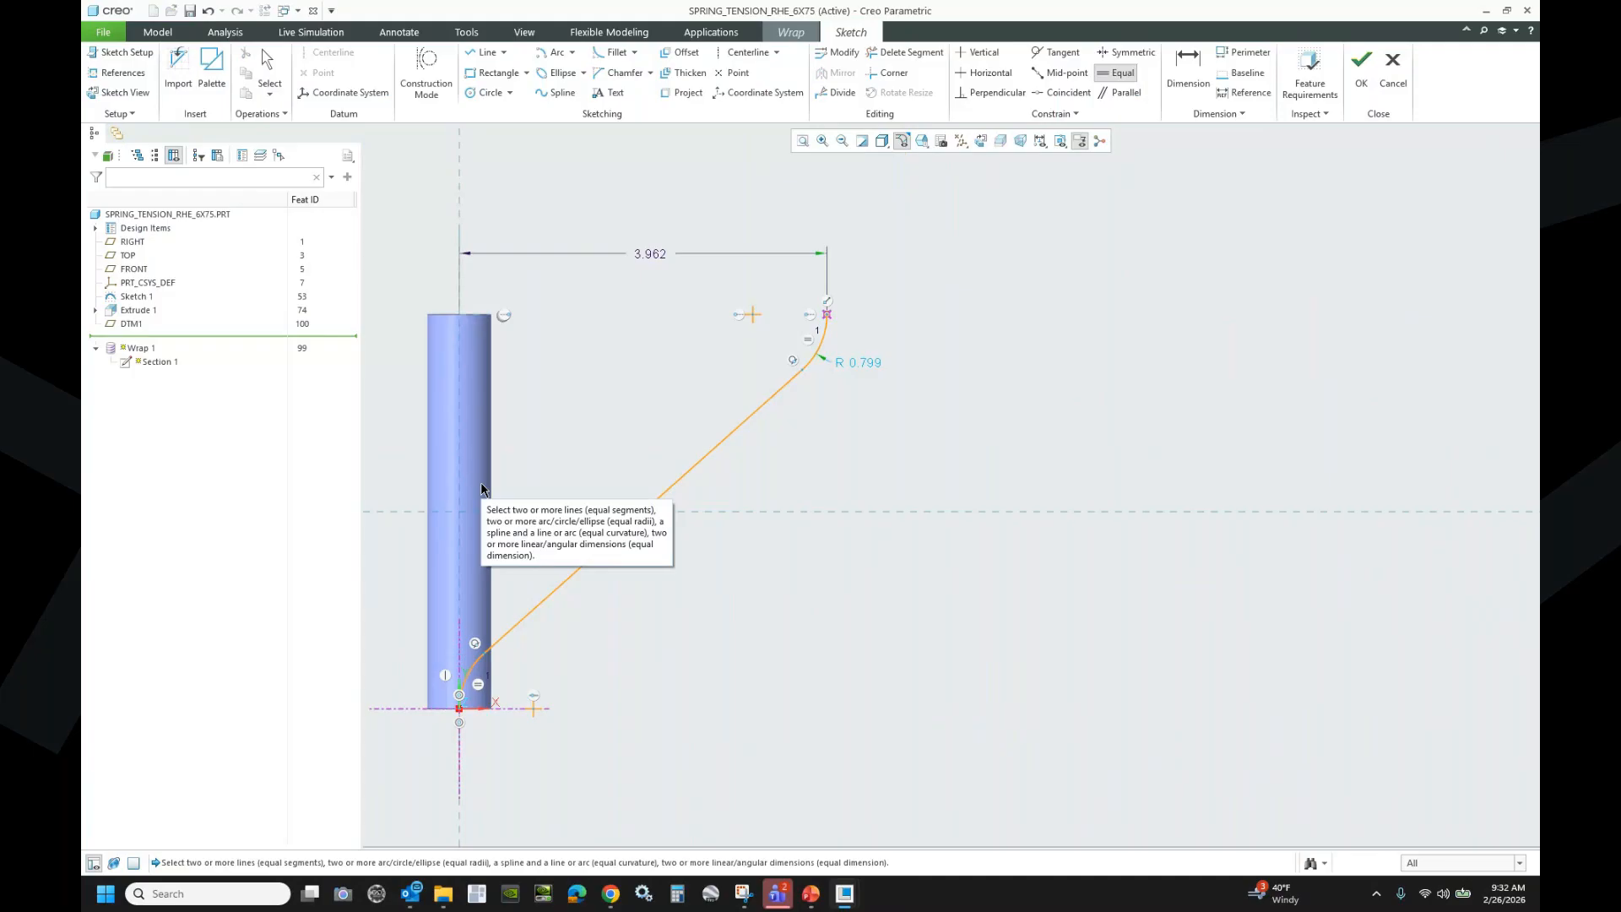
# - Add and verify the relation sd3=wire_dia*2 for the arc radius
pyautogui.click(466, 34)
pyautogui.click(605, 94)
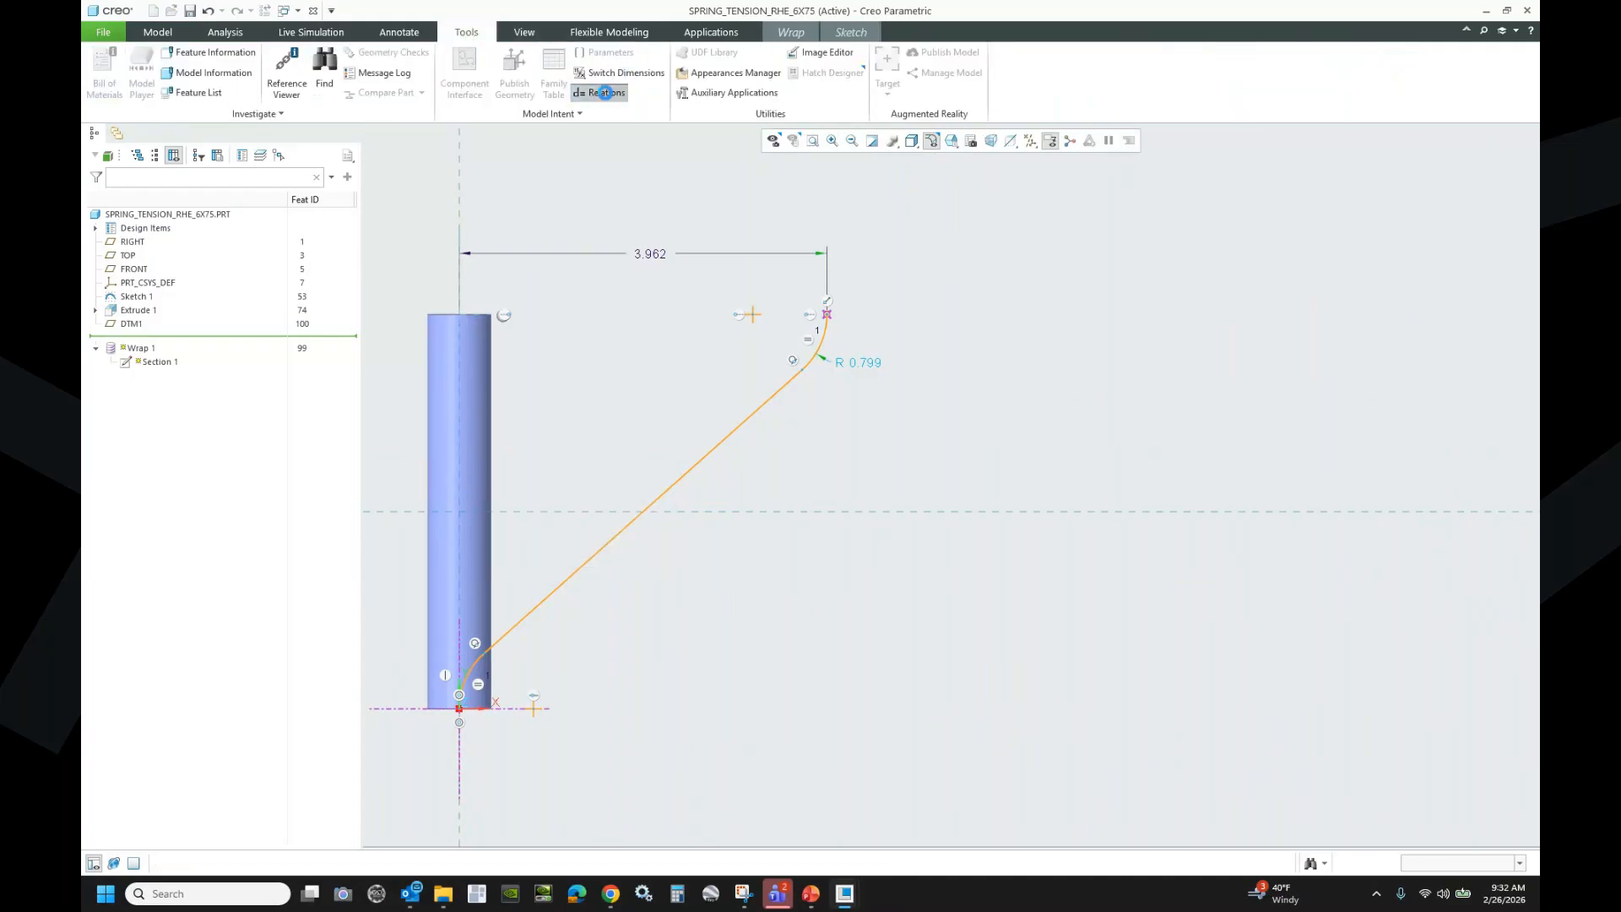
pyautogui.write('sd3')
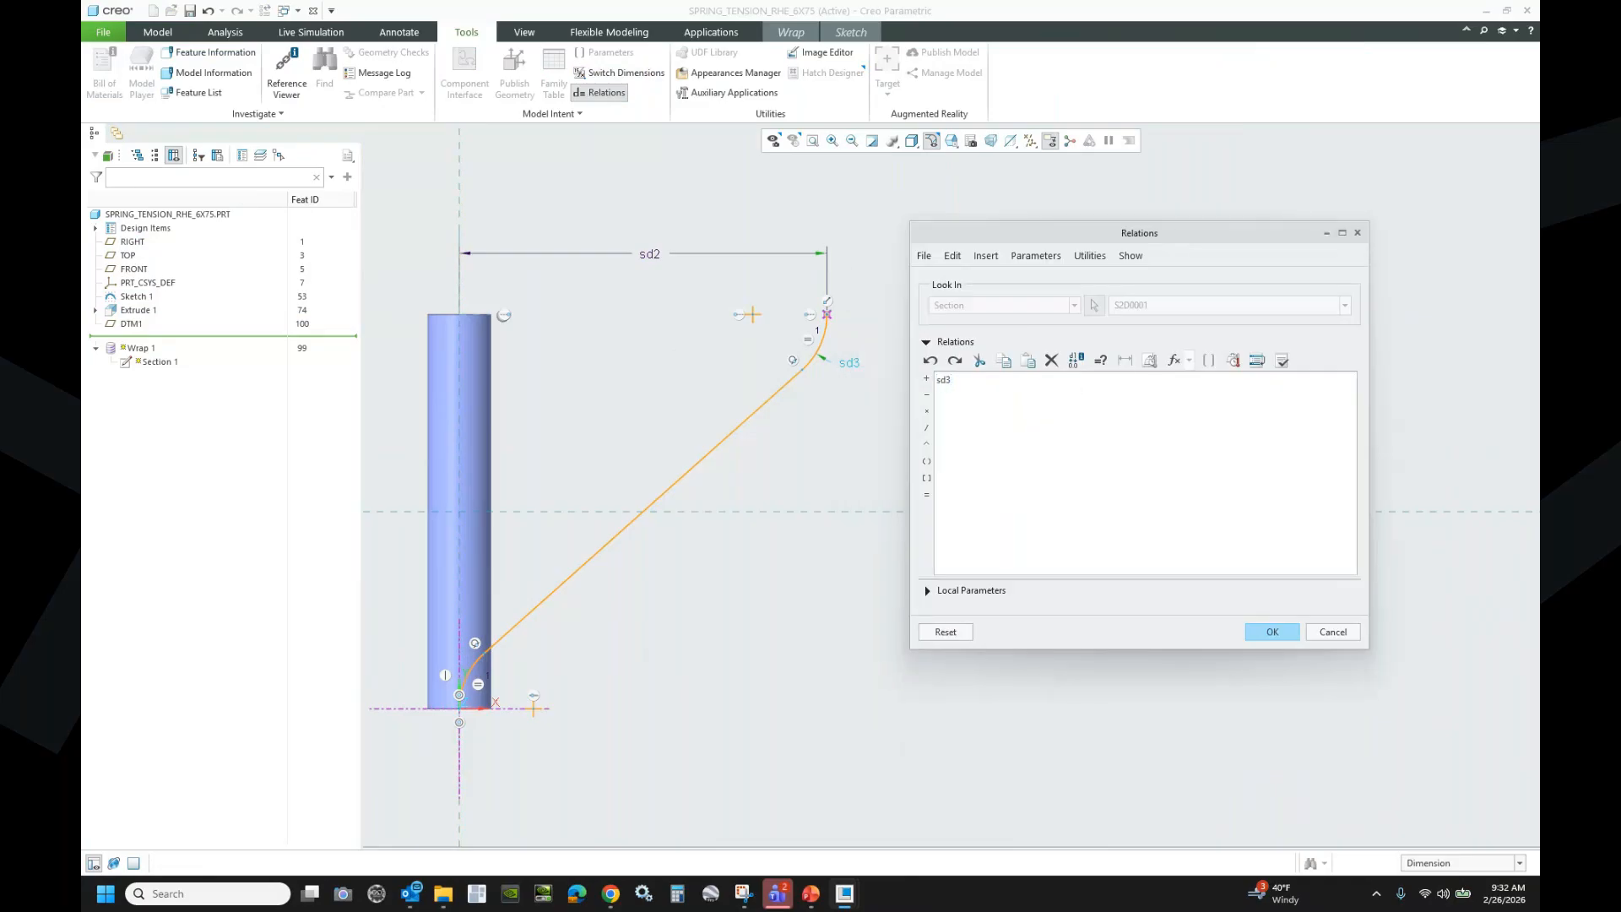
pyautogui.write('=wire_dia*2')
pyautogui.click(1281, 360)
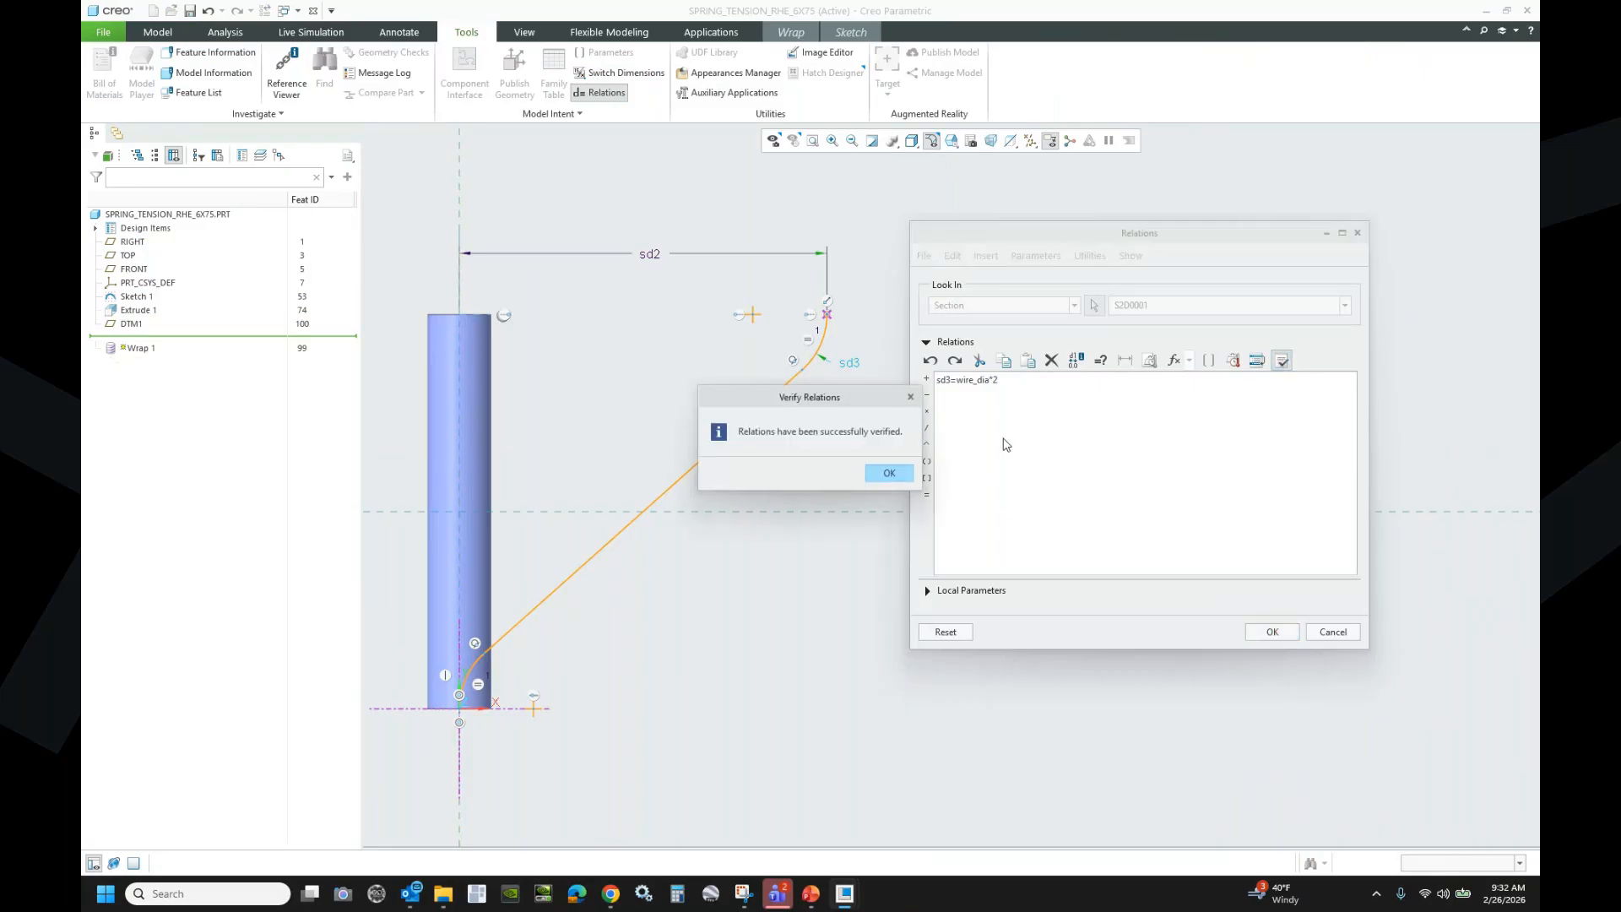
pyautogui.click(902, 473)
pyautogui.click(1251, 631)
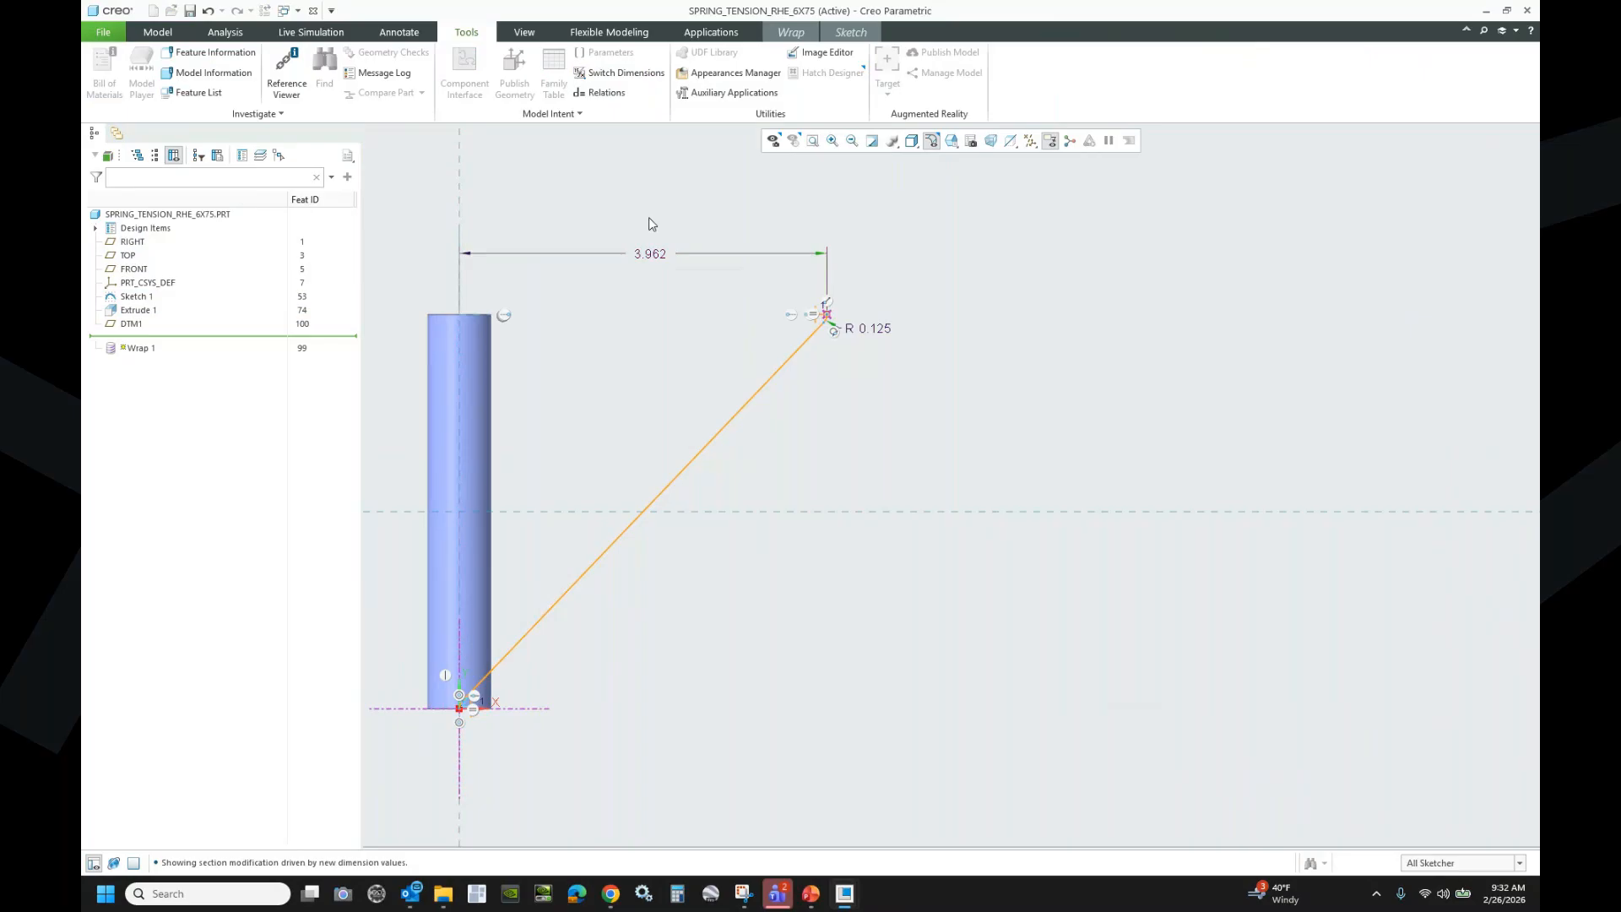
# - Reopen the relations to review them, orbiting the model, then close the editor
pyautogui.click(602, 93)
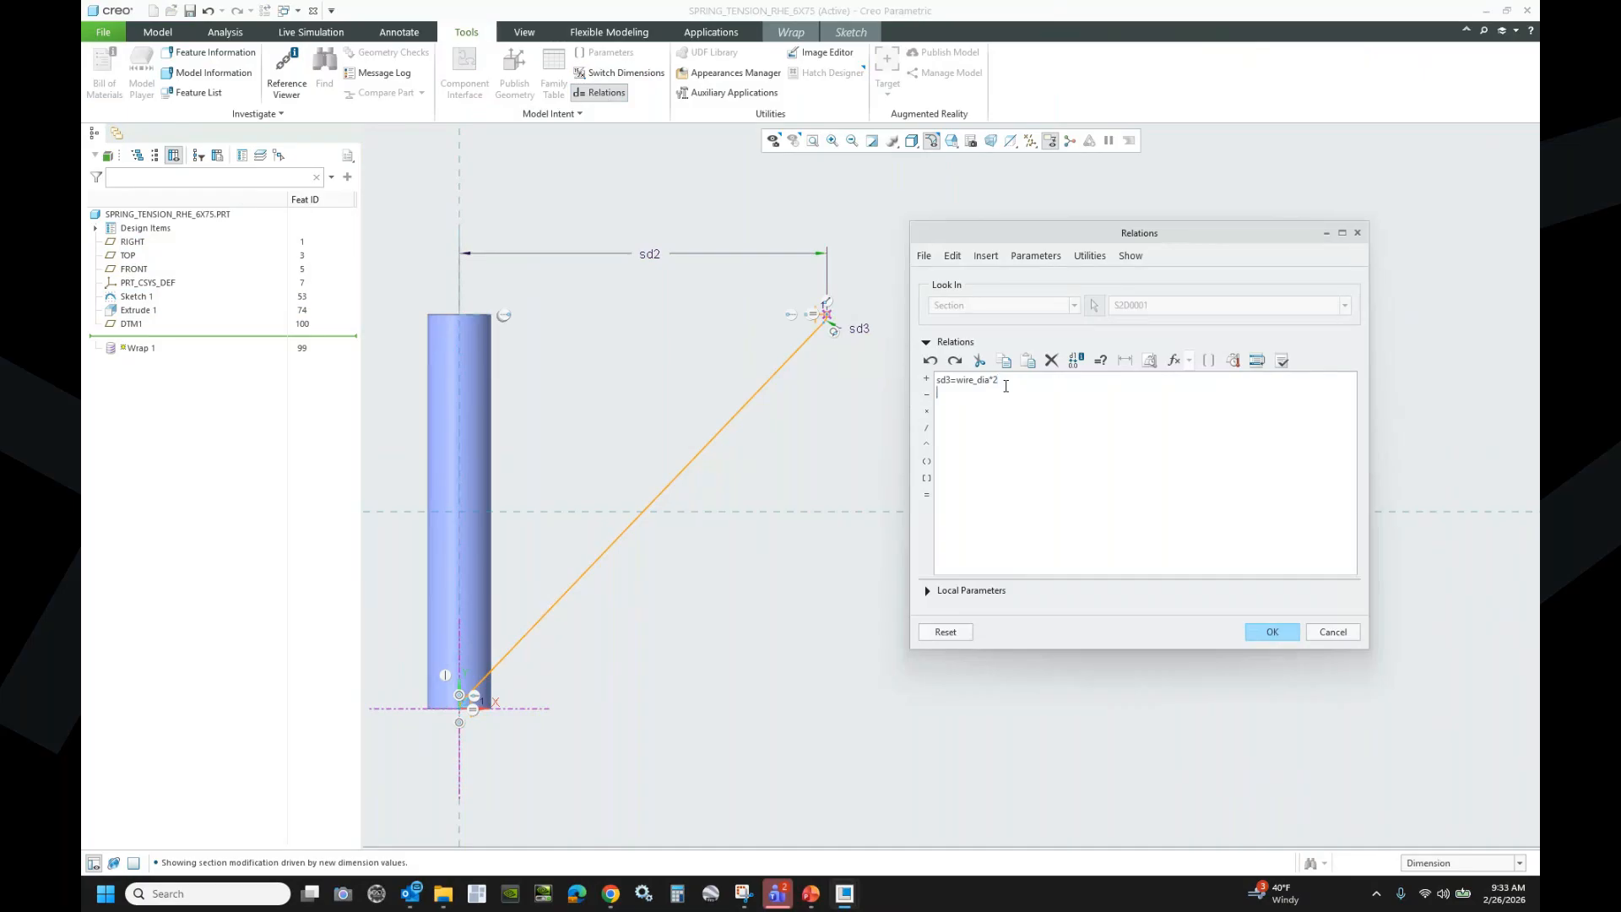
pyautogui.click(136, 311)
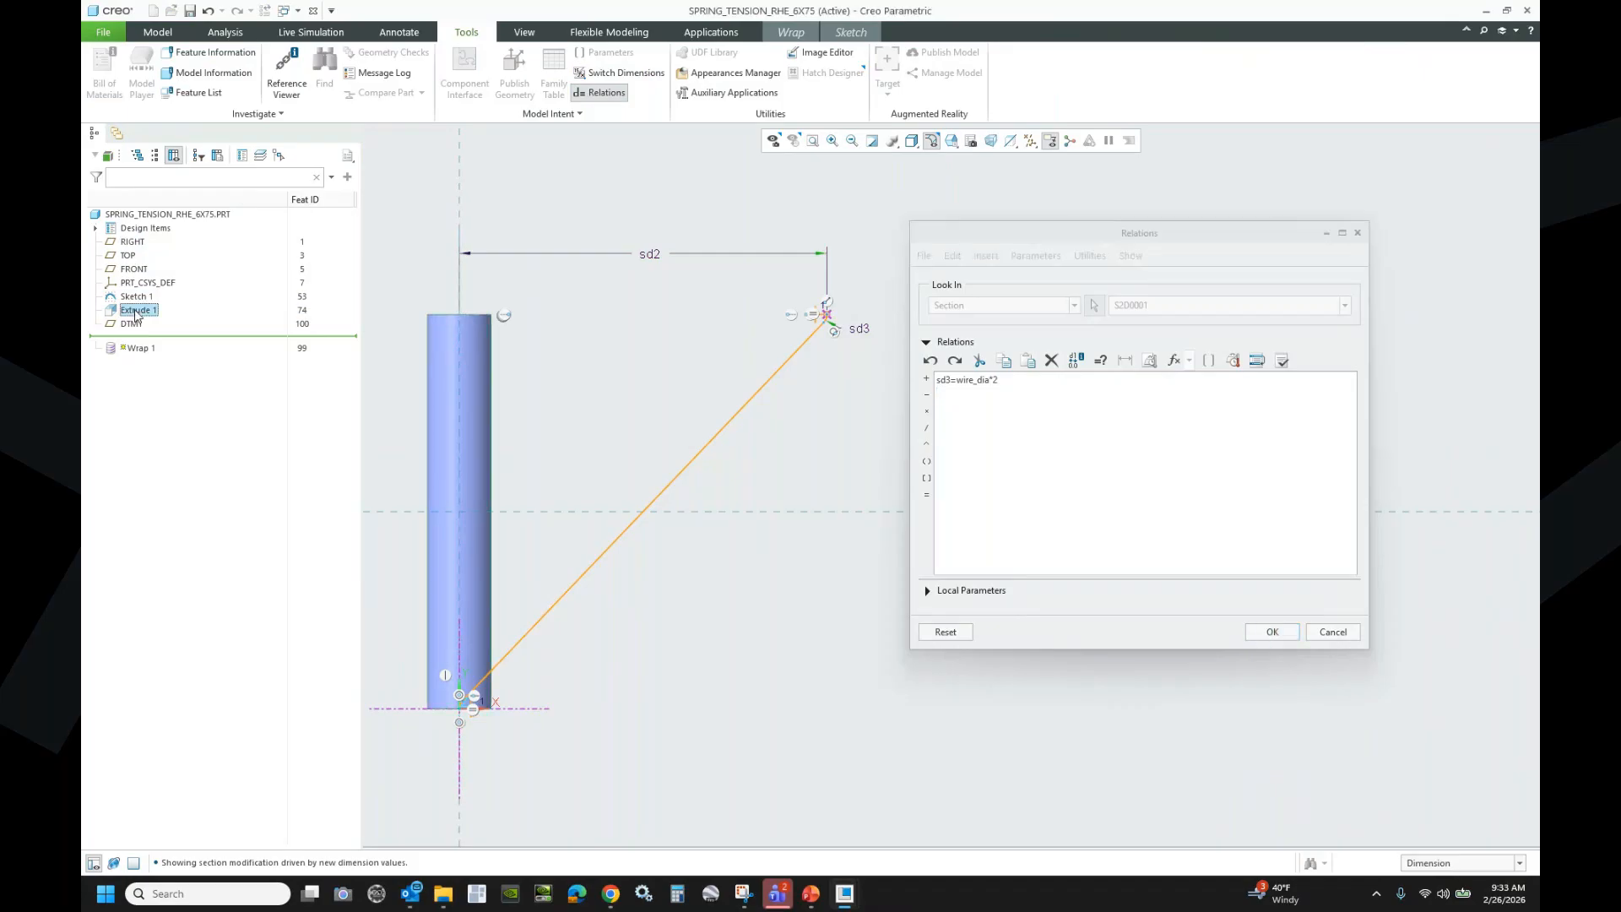
pyautogui.moveTo(637, 417)
pyautogui.mouseDown(button='middle')
pyautogui.moveTo(642, 434)
pyautogui.moveTo(727, 462)
pyautogui.moveTo(635, 425)
pyautogui.mouseUp(button='middle')
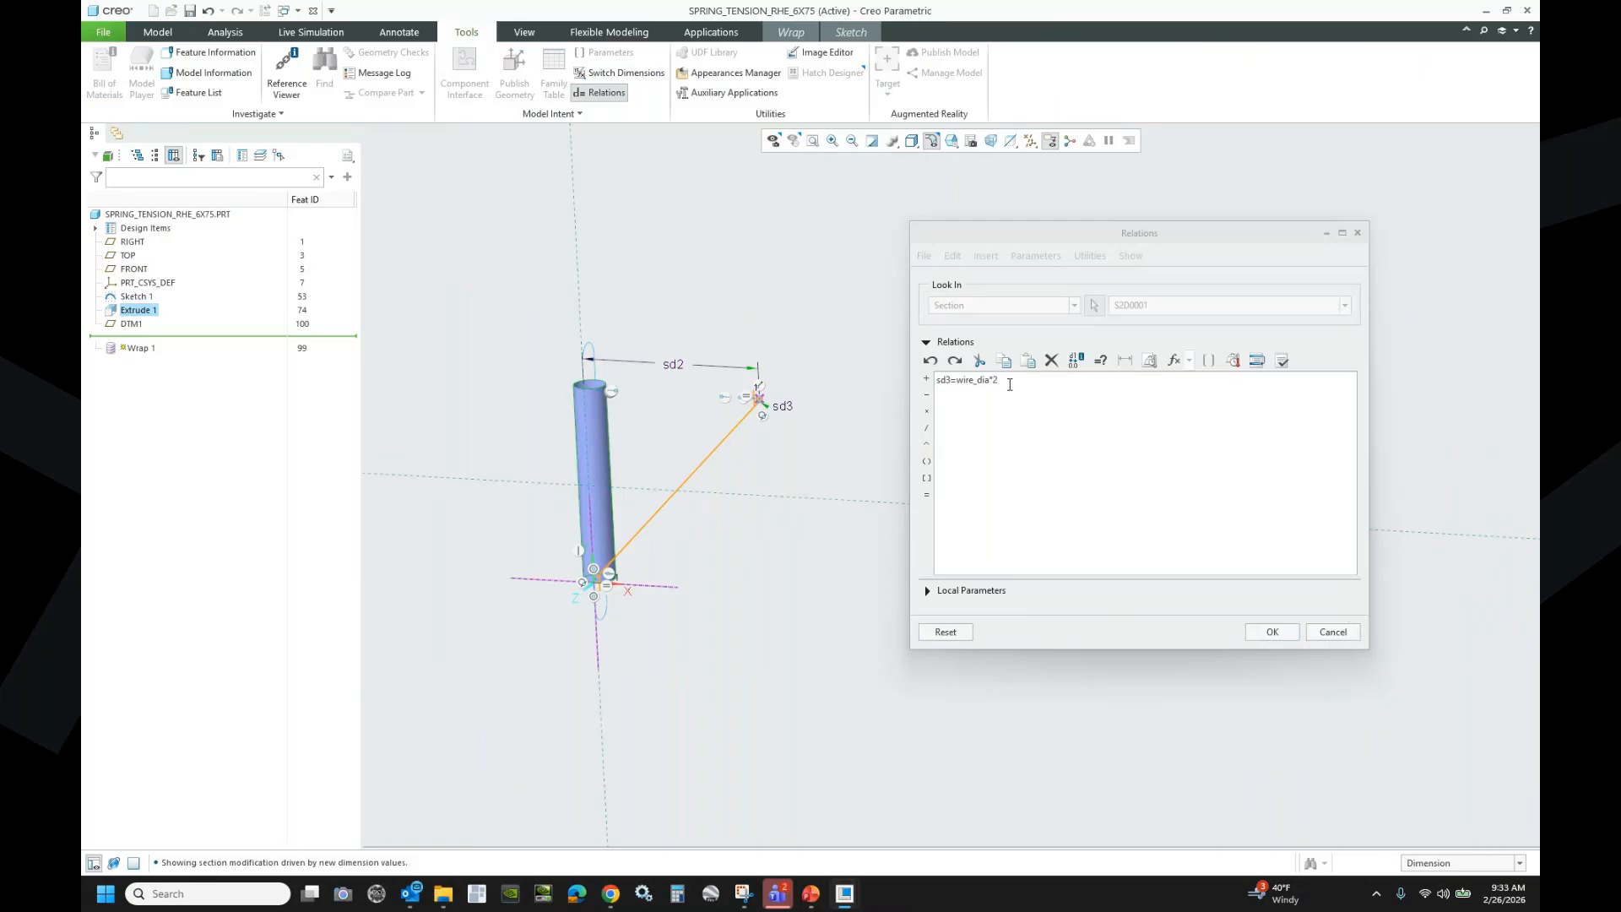
pyautogui.click(1271, 632)
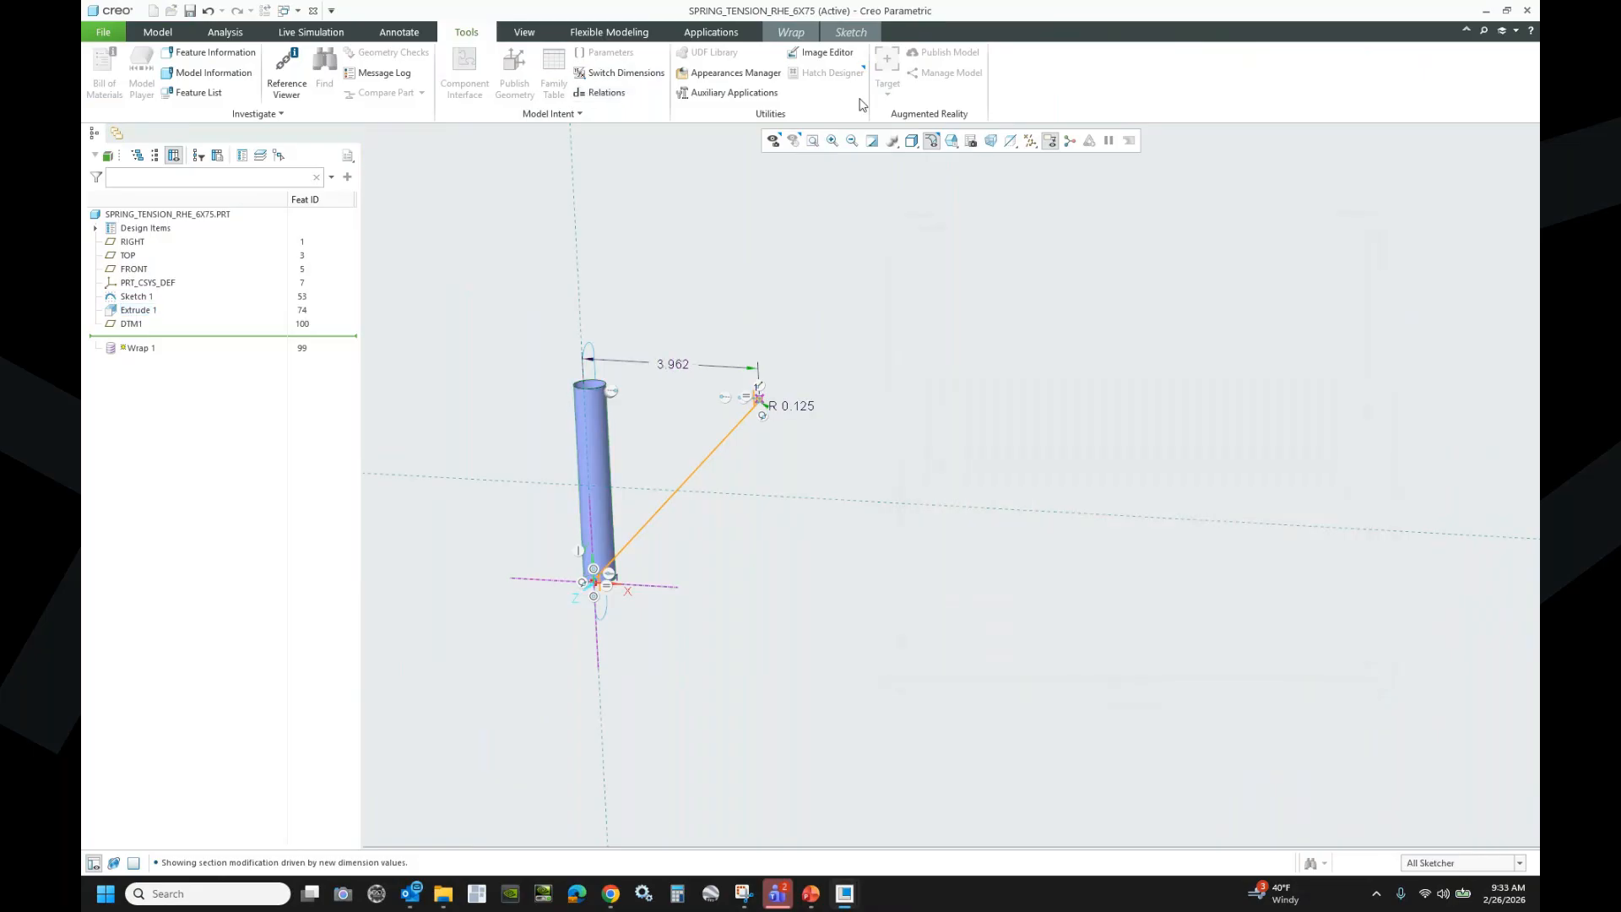
pyautogui.click(875, 35)
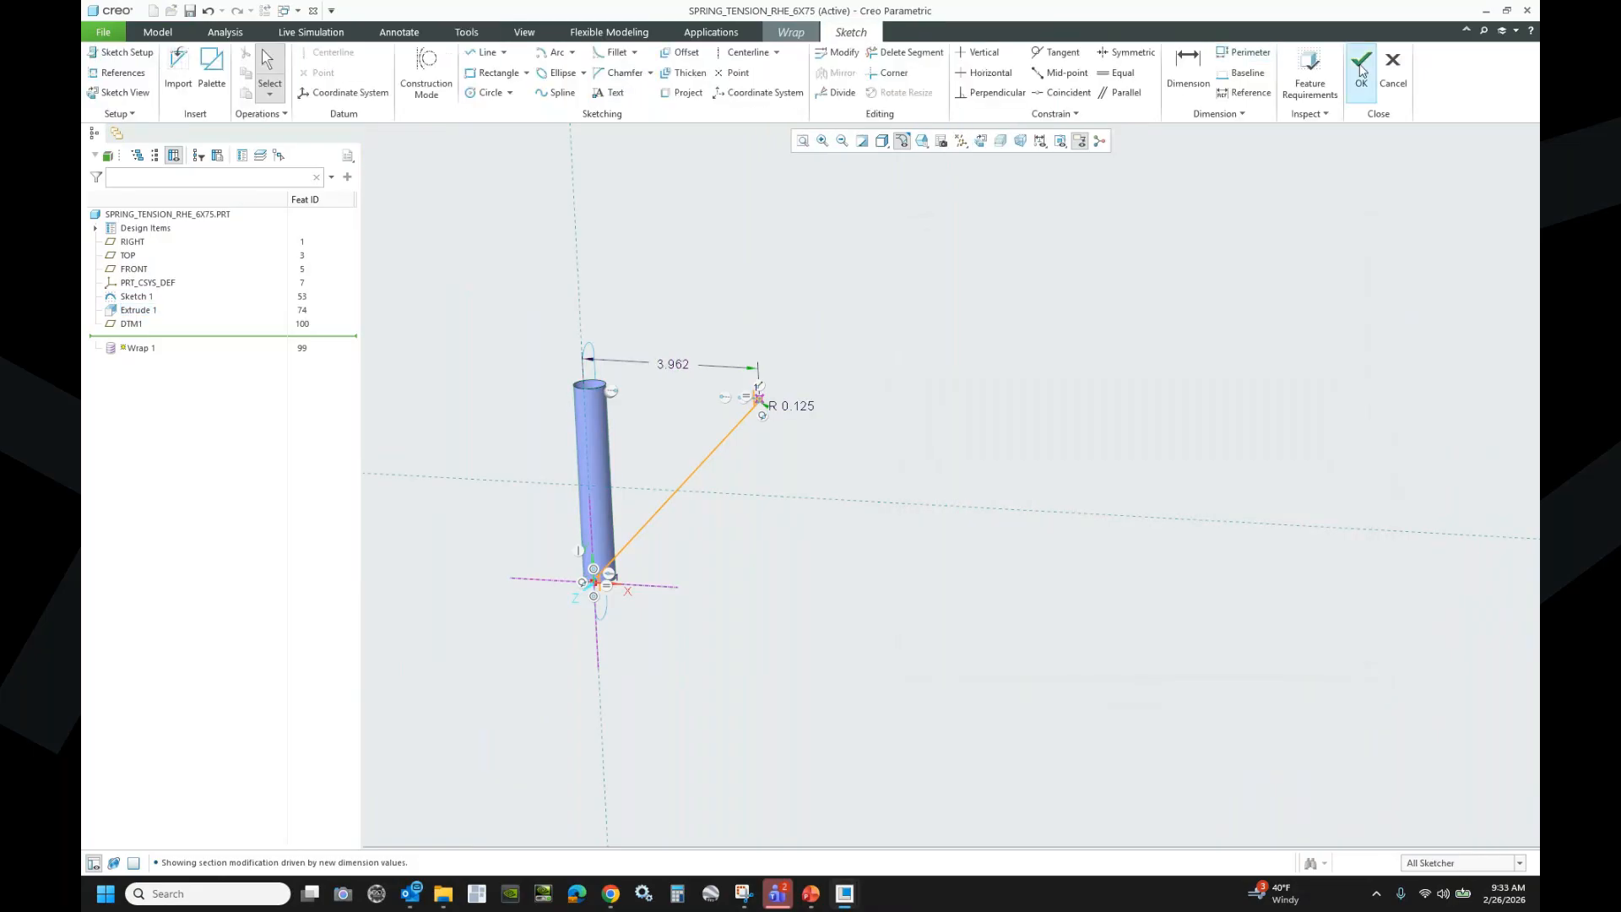
# - Finish the Wrap 1 feature and display Extrude 1's dimensions
pyautogui.click(1357, 58)
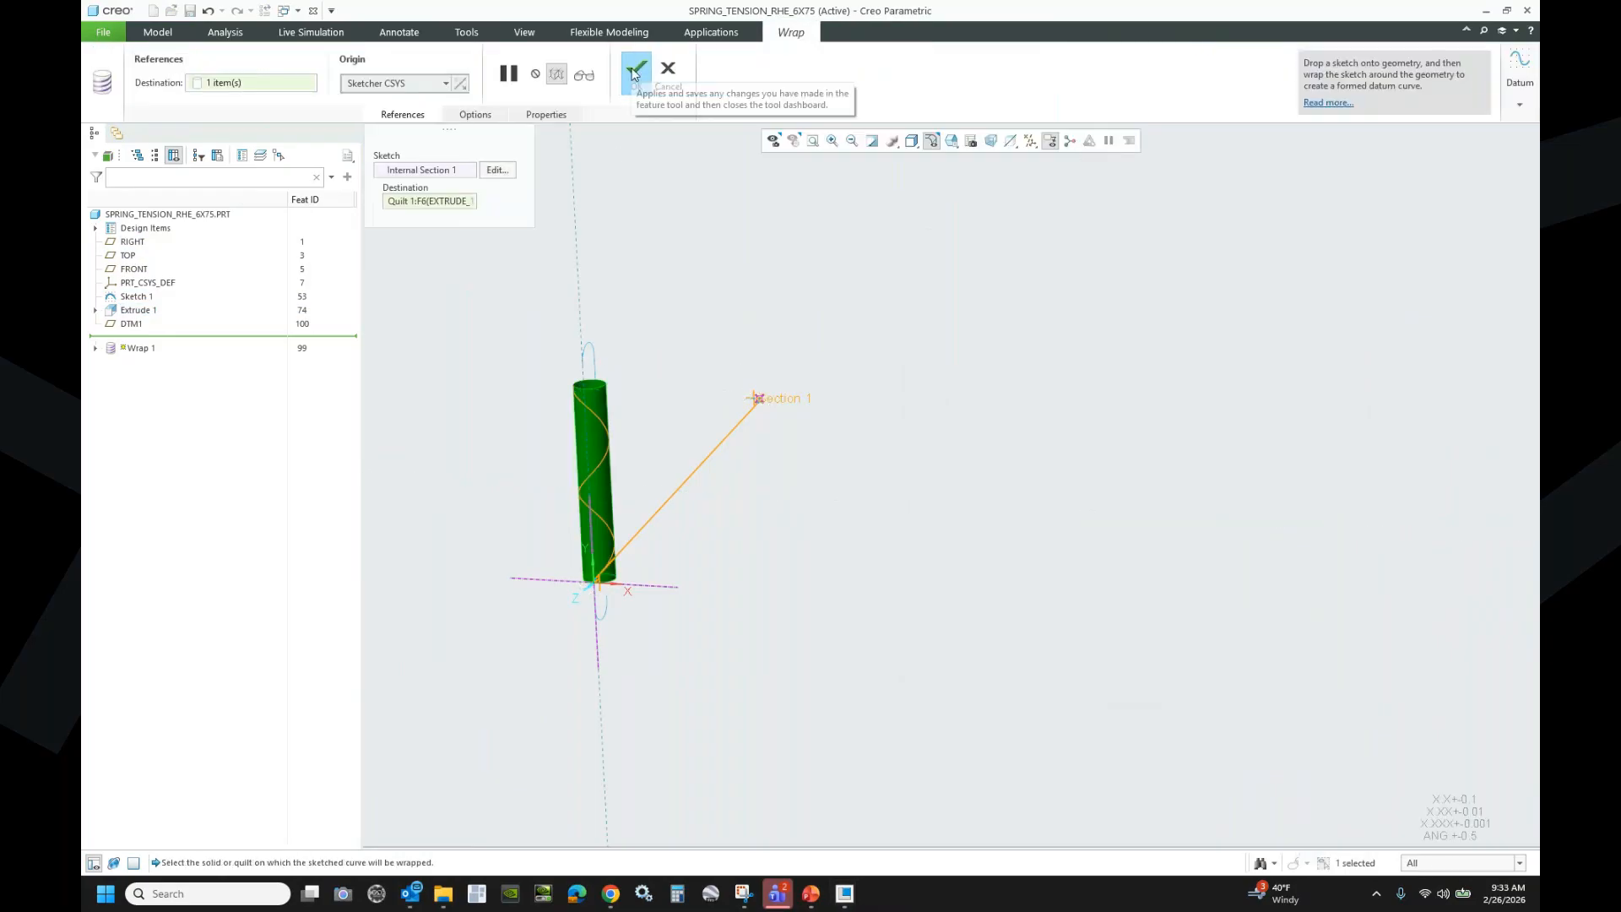
pyautogui.click(634, 74)
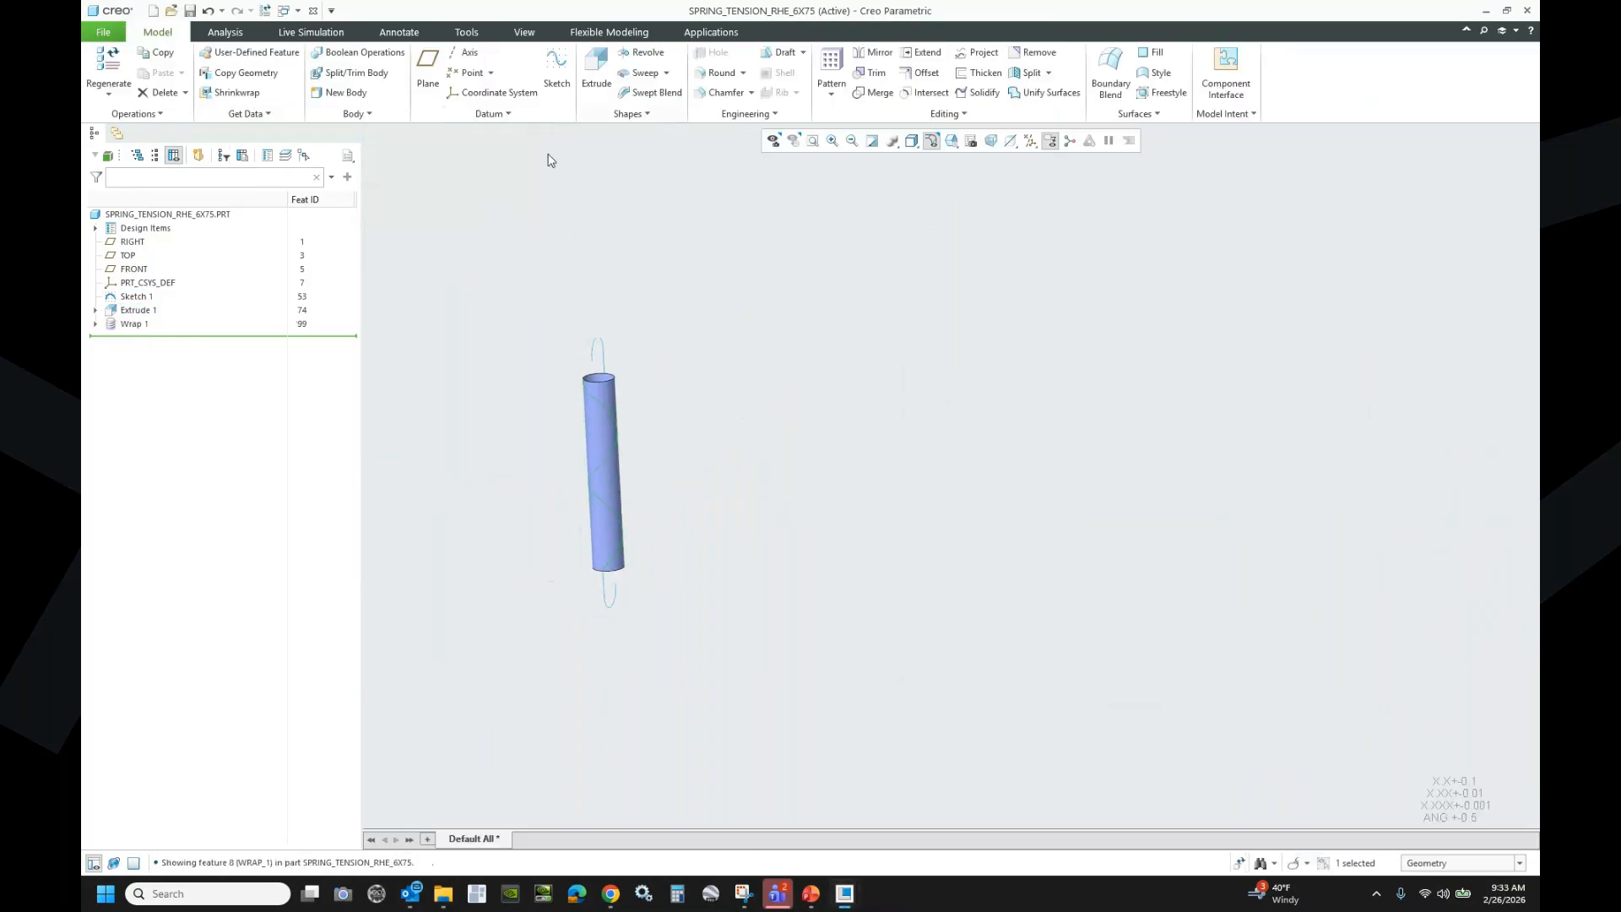
pyautogui.click(136, 310)
pyautogui.click(145, 242)
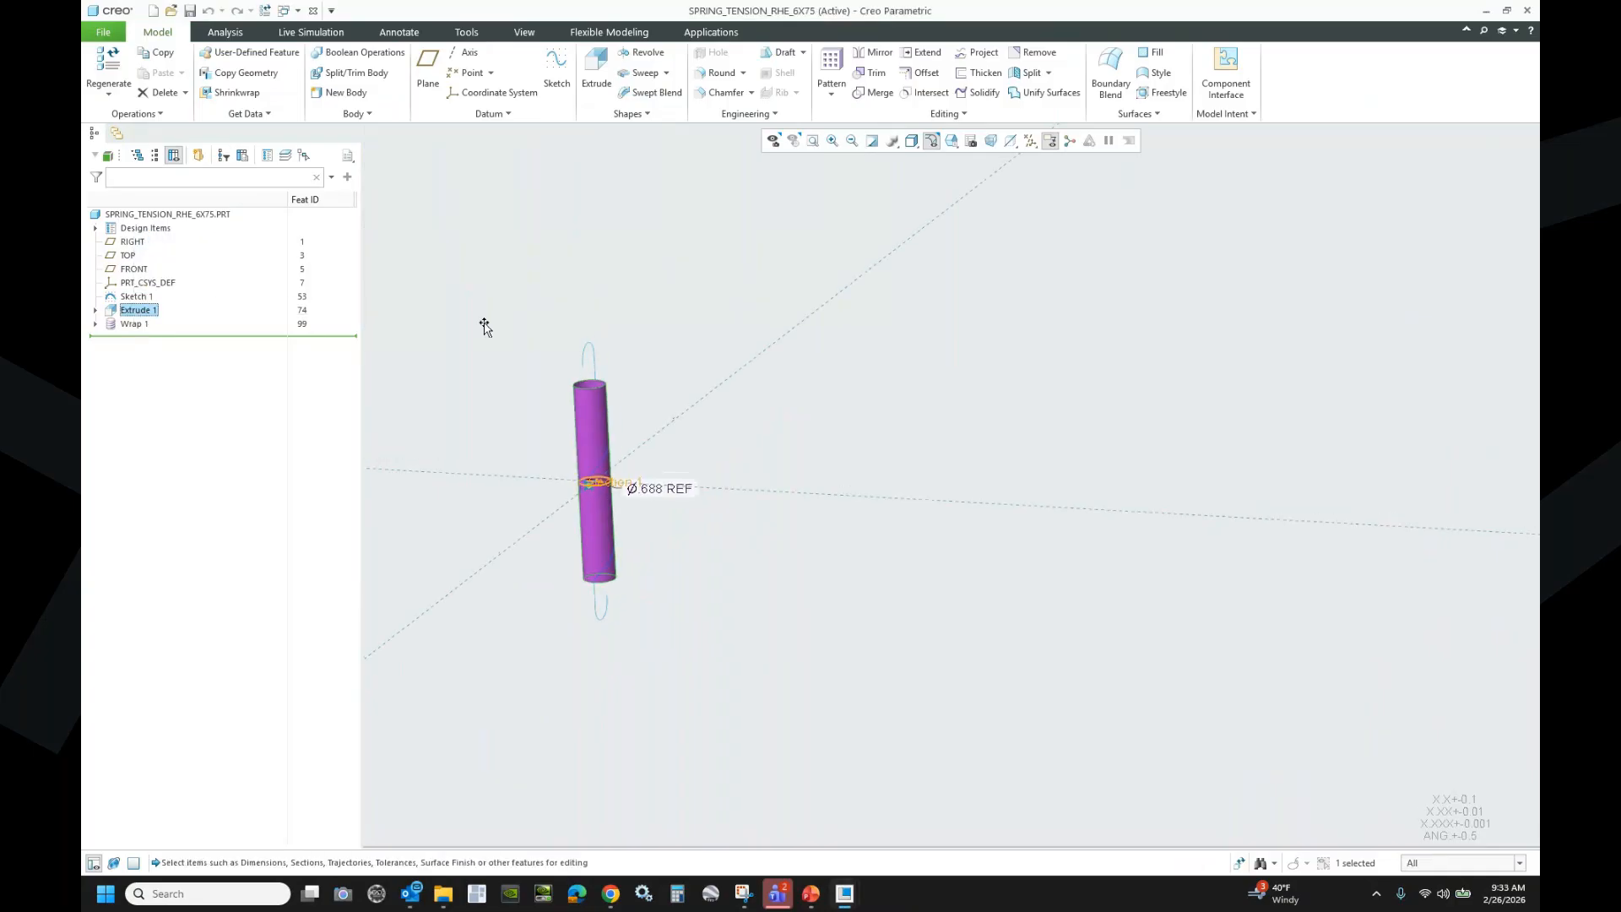
# - Select the cylinder diameter dimension d15, then display Wrap 1's 3.962 and R 0.125 dimensions
pyautogui.click(651, 495)
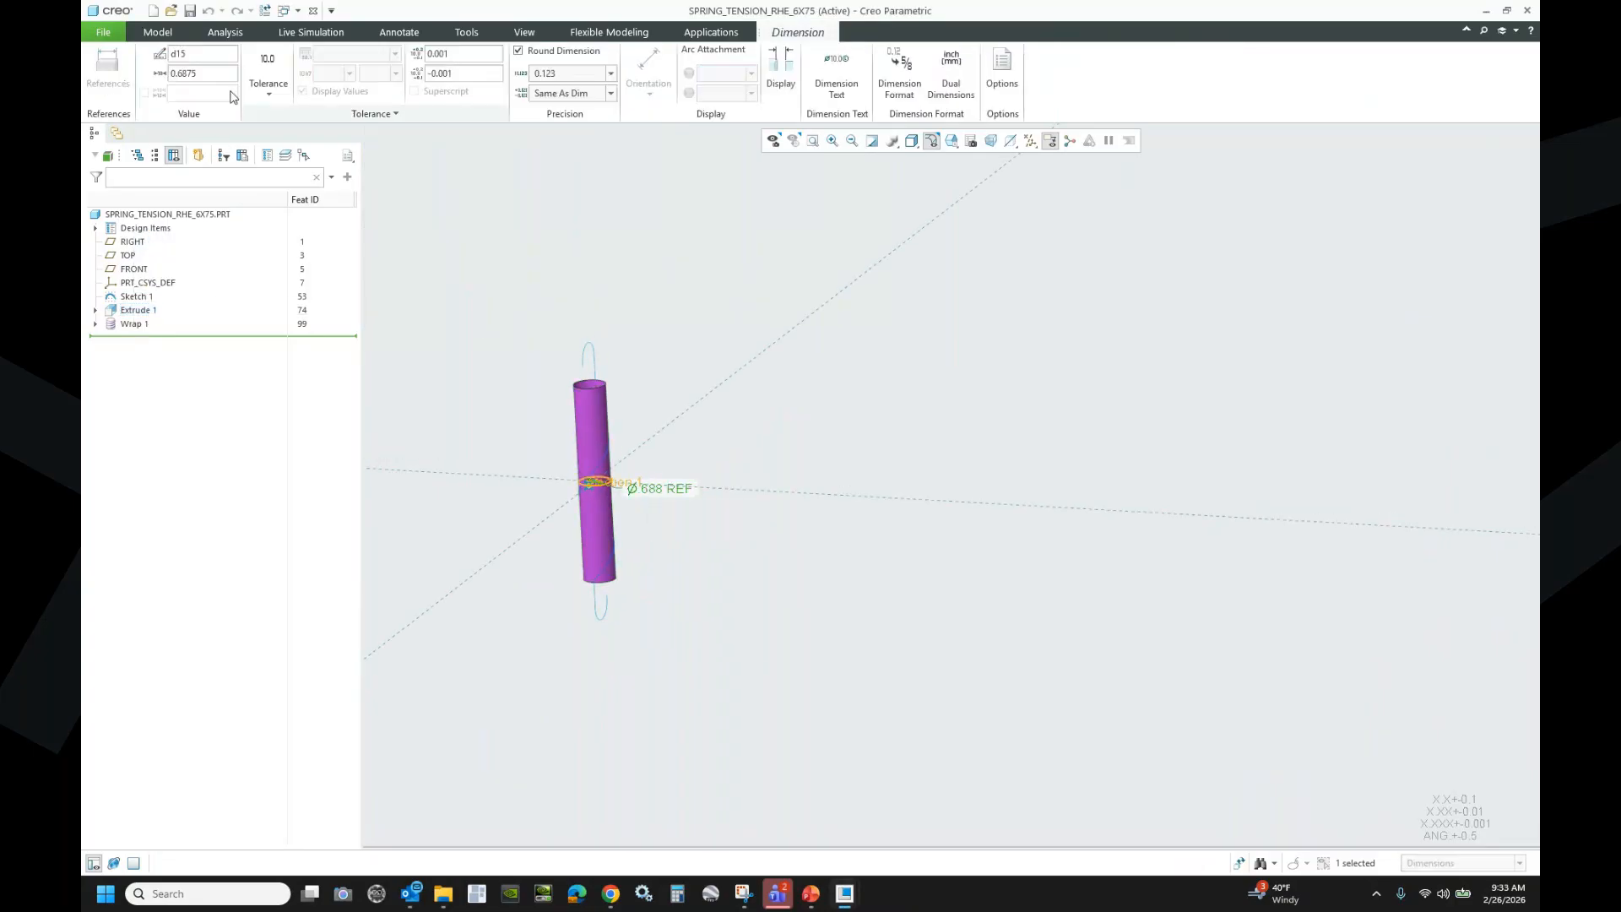
pyautogui.doubleClick(174, 56)
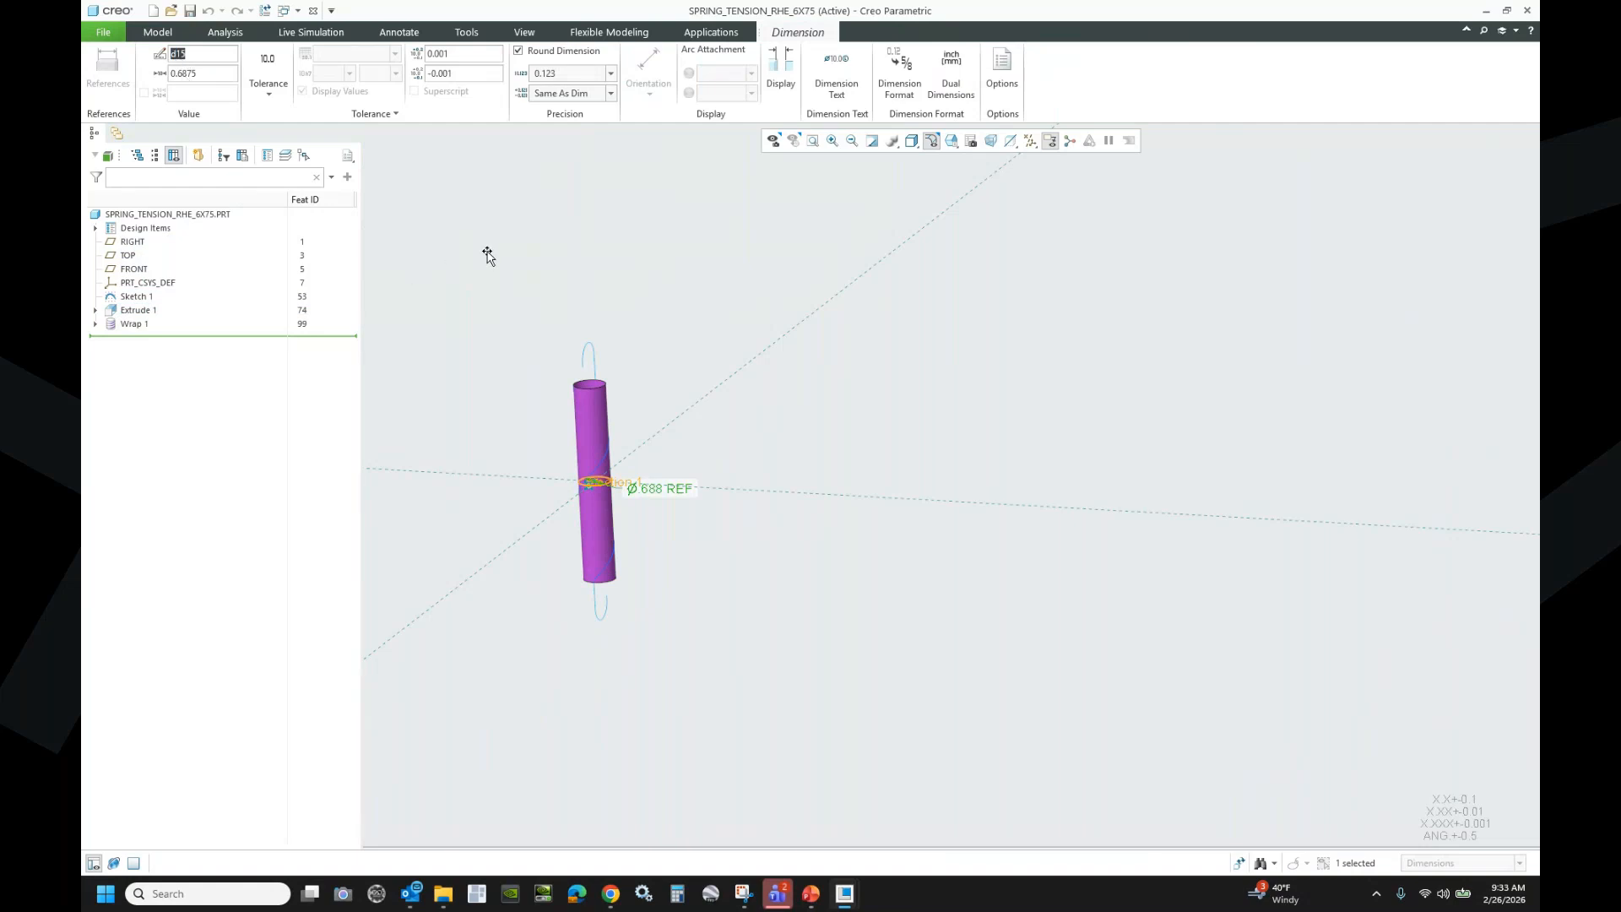
pyautogui.click(149, 324)
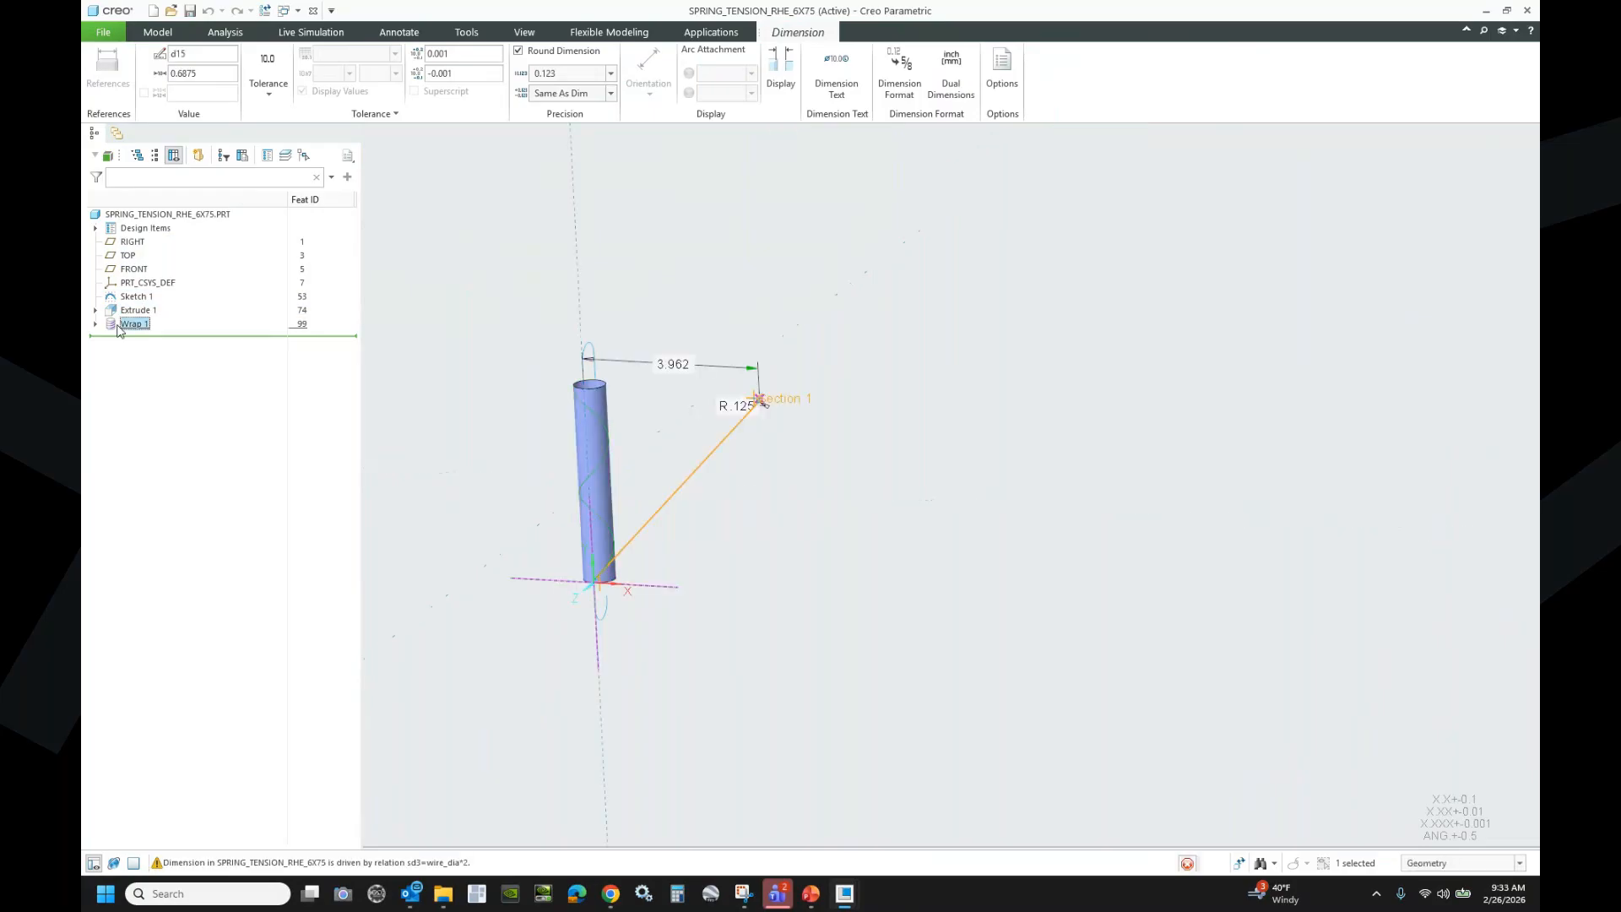
# - Redefine Wrap 1 and add the verified relation sd2=(d15*pi)*64.5 to its sketch
pyautogui.rightClick(133, 328)
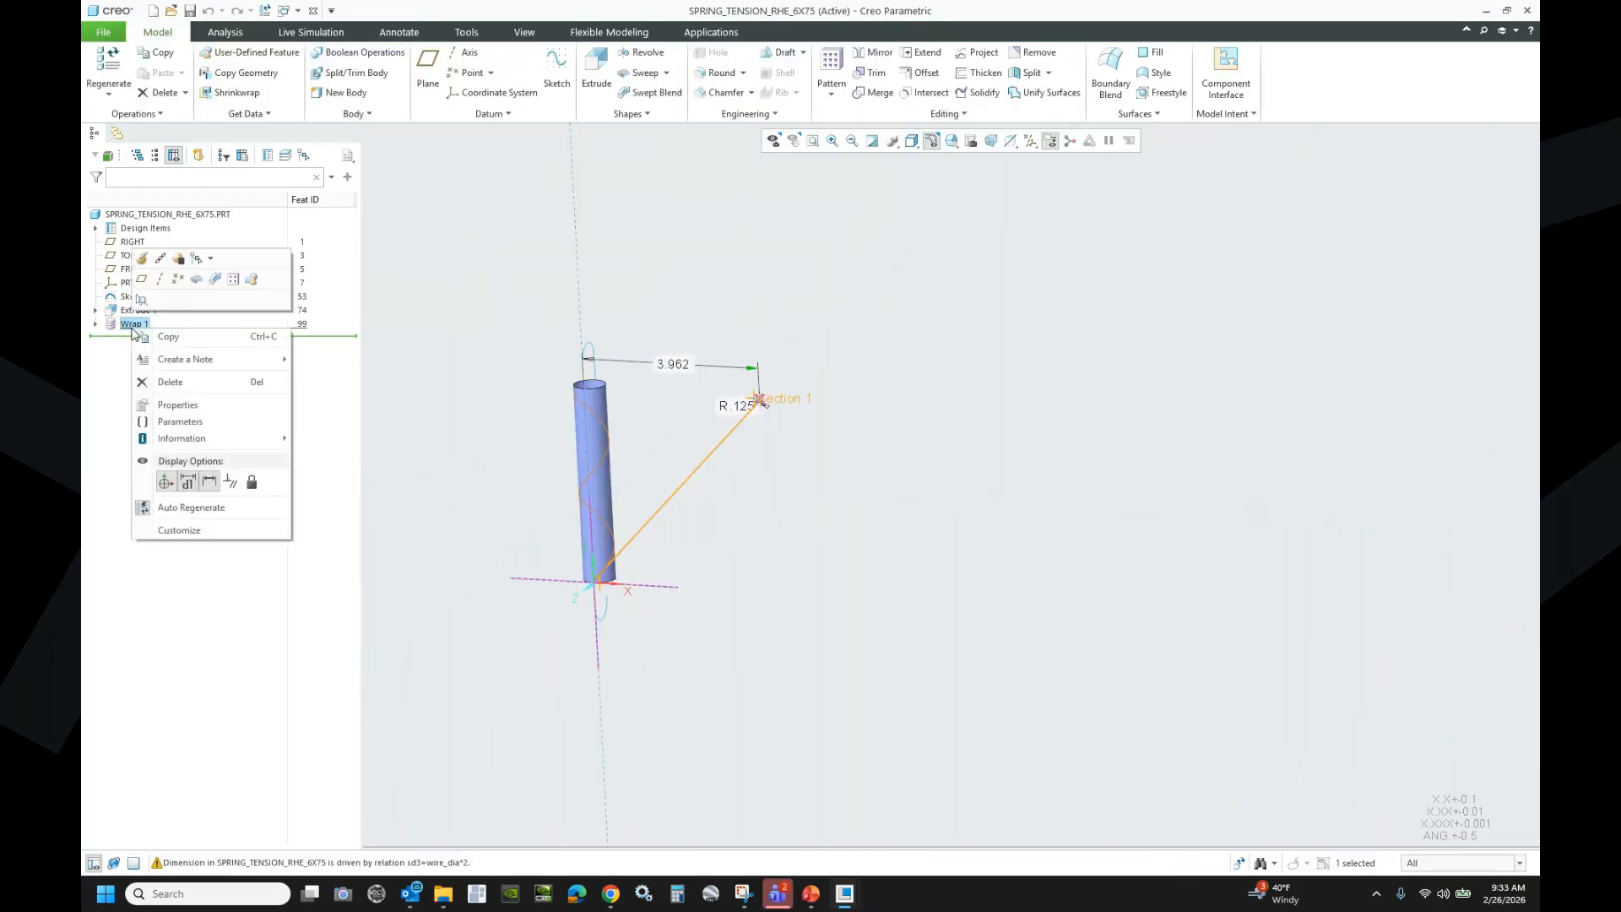
pyautogui.click(142, 259)
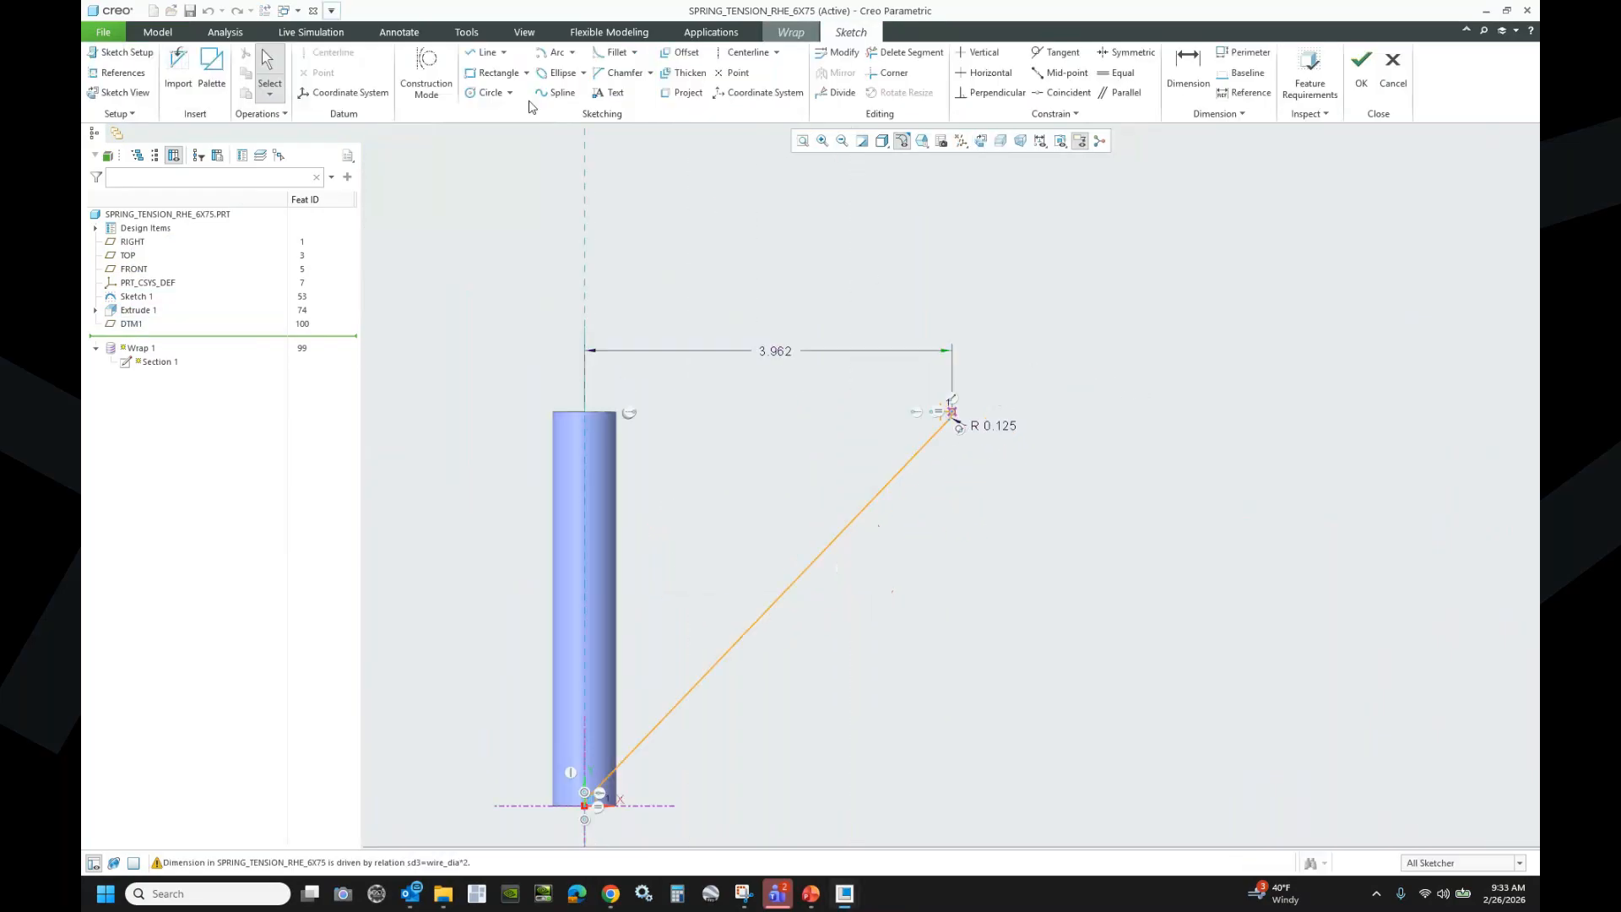
pyautogui.click(466, 33)
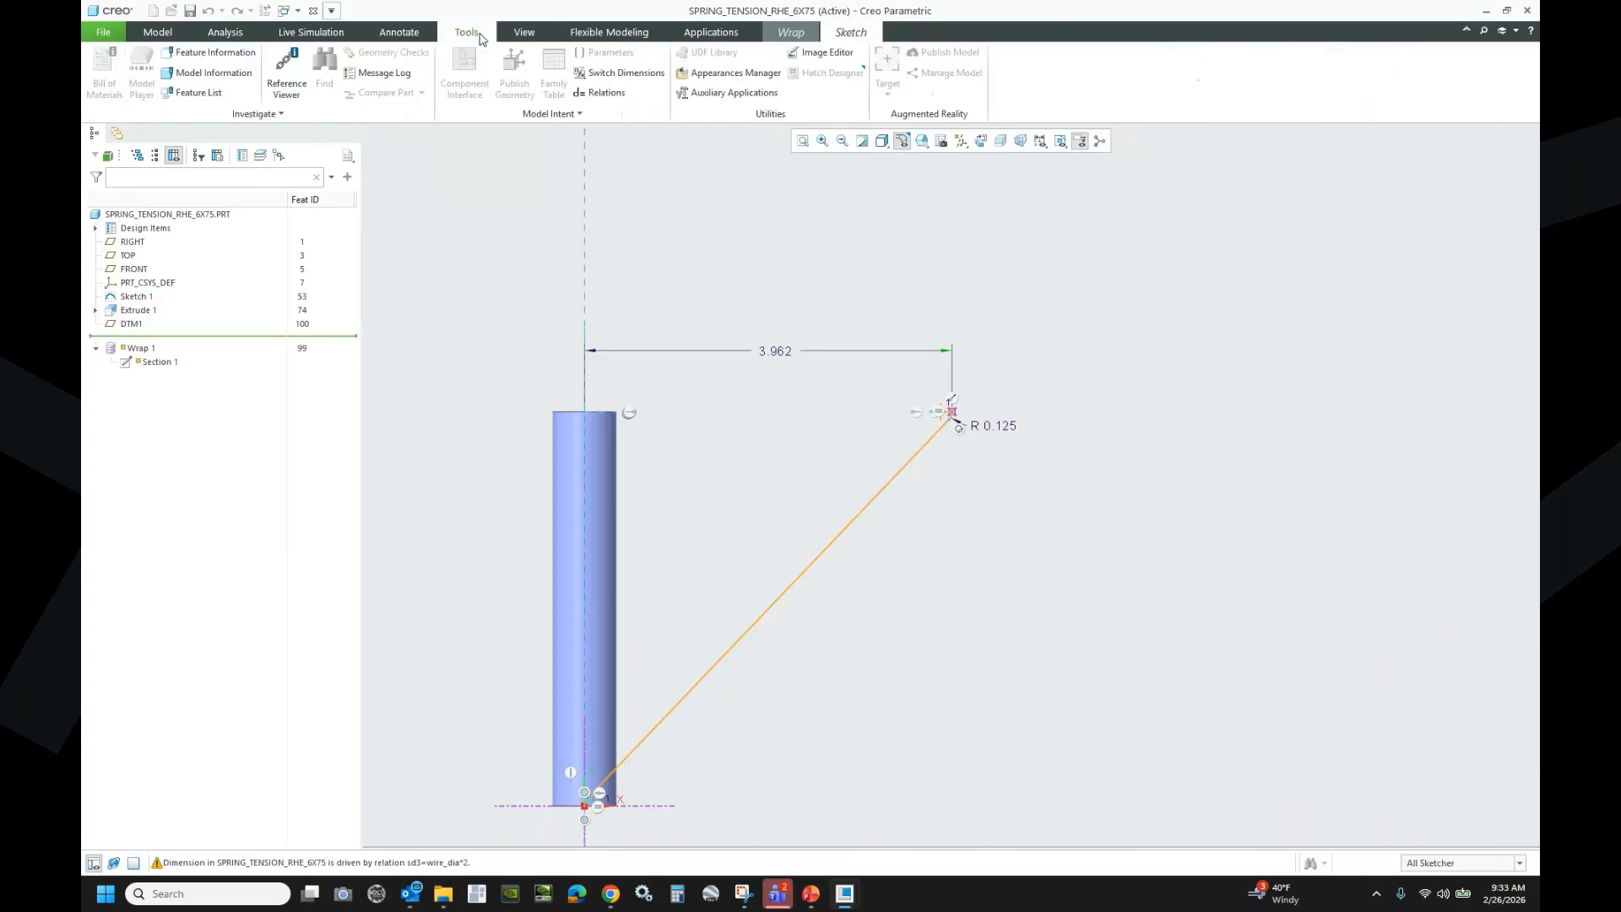
pyautogui.click(607, 95)
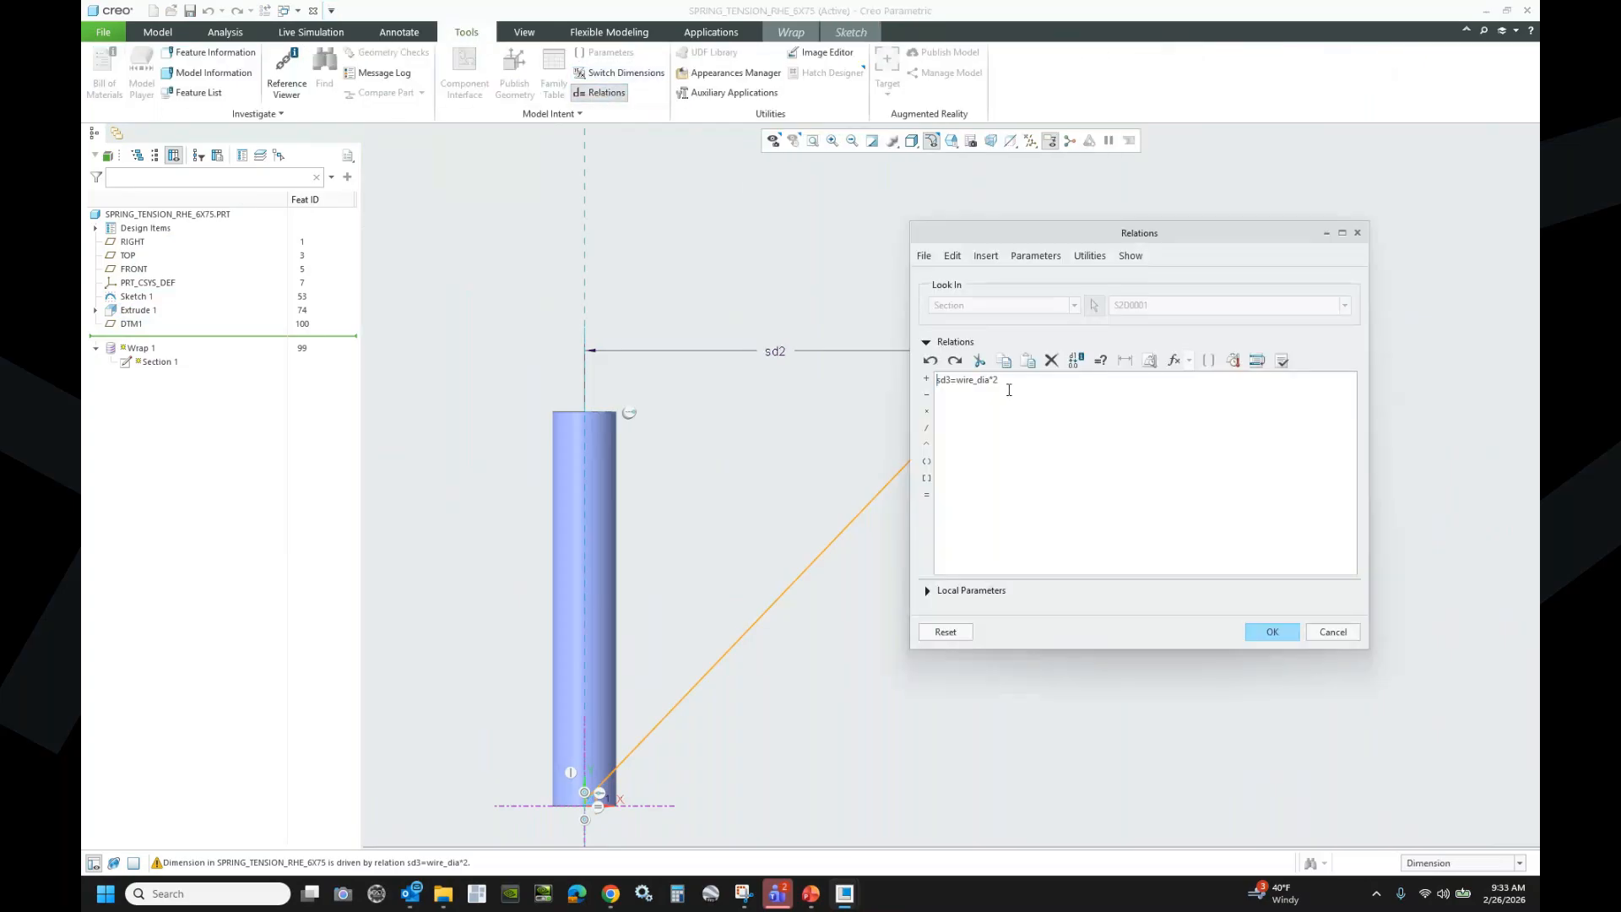
pyautogui.write('sd2=(d15')
pyautogui.write('64.5')
pyautogui.click(1282, 360)
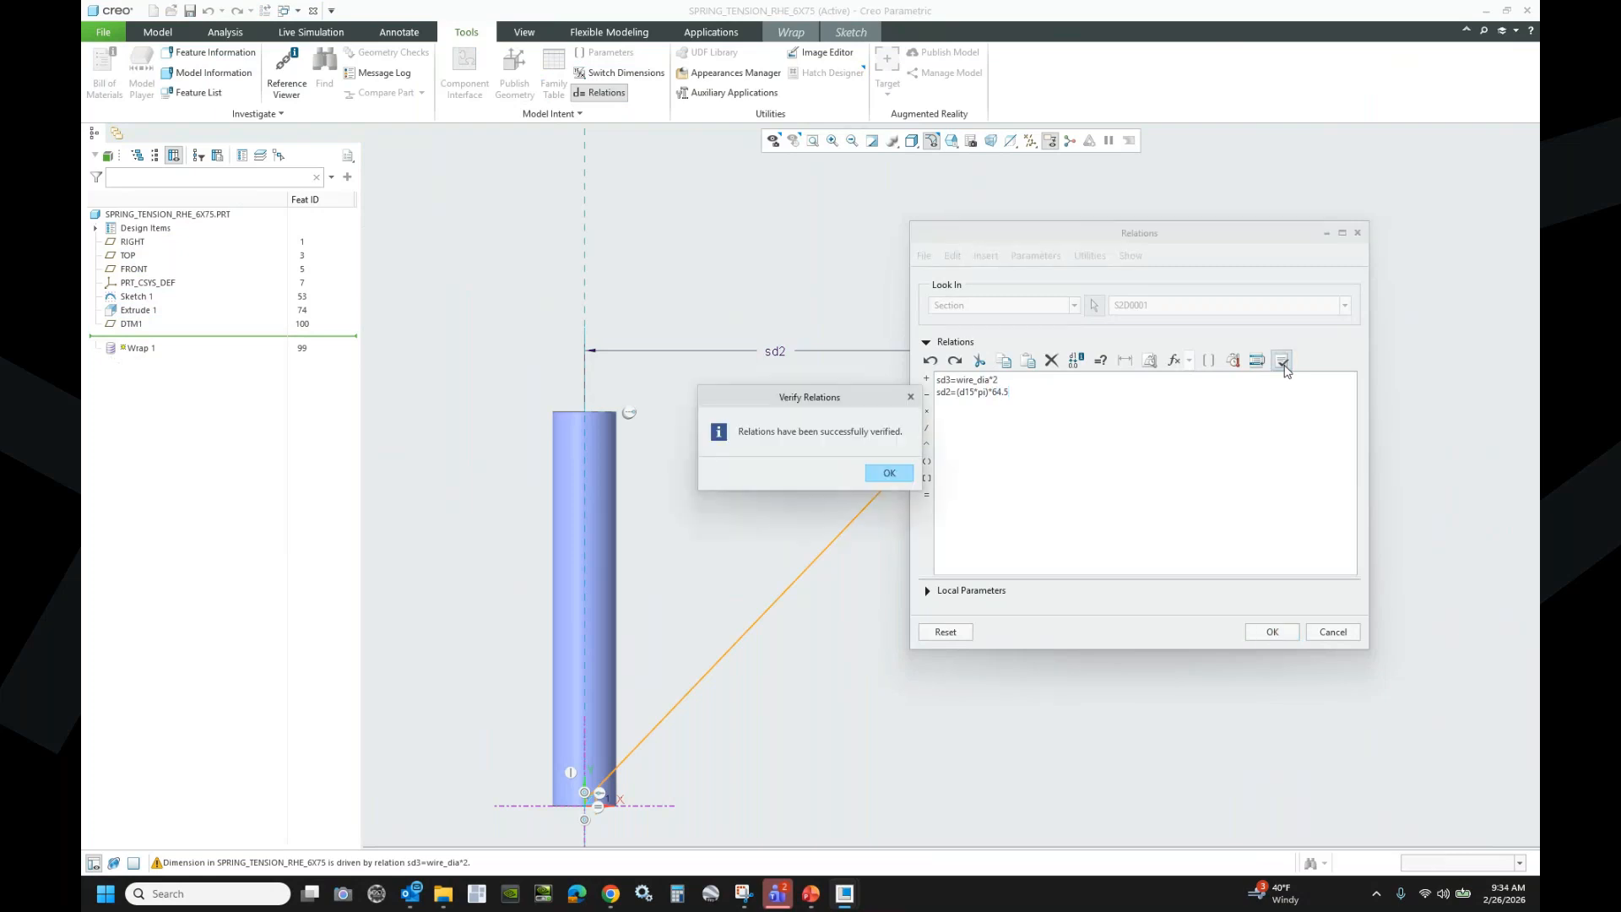
pyautogui.click(889, 473)
pyautogui.click(1271, 633)
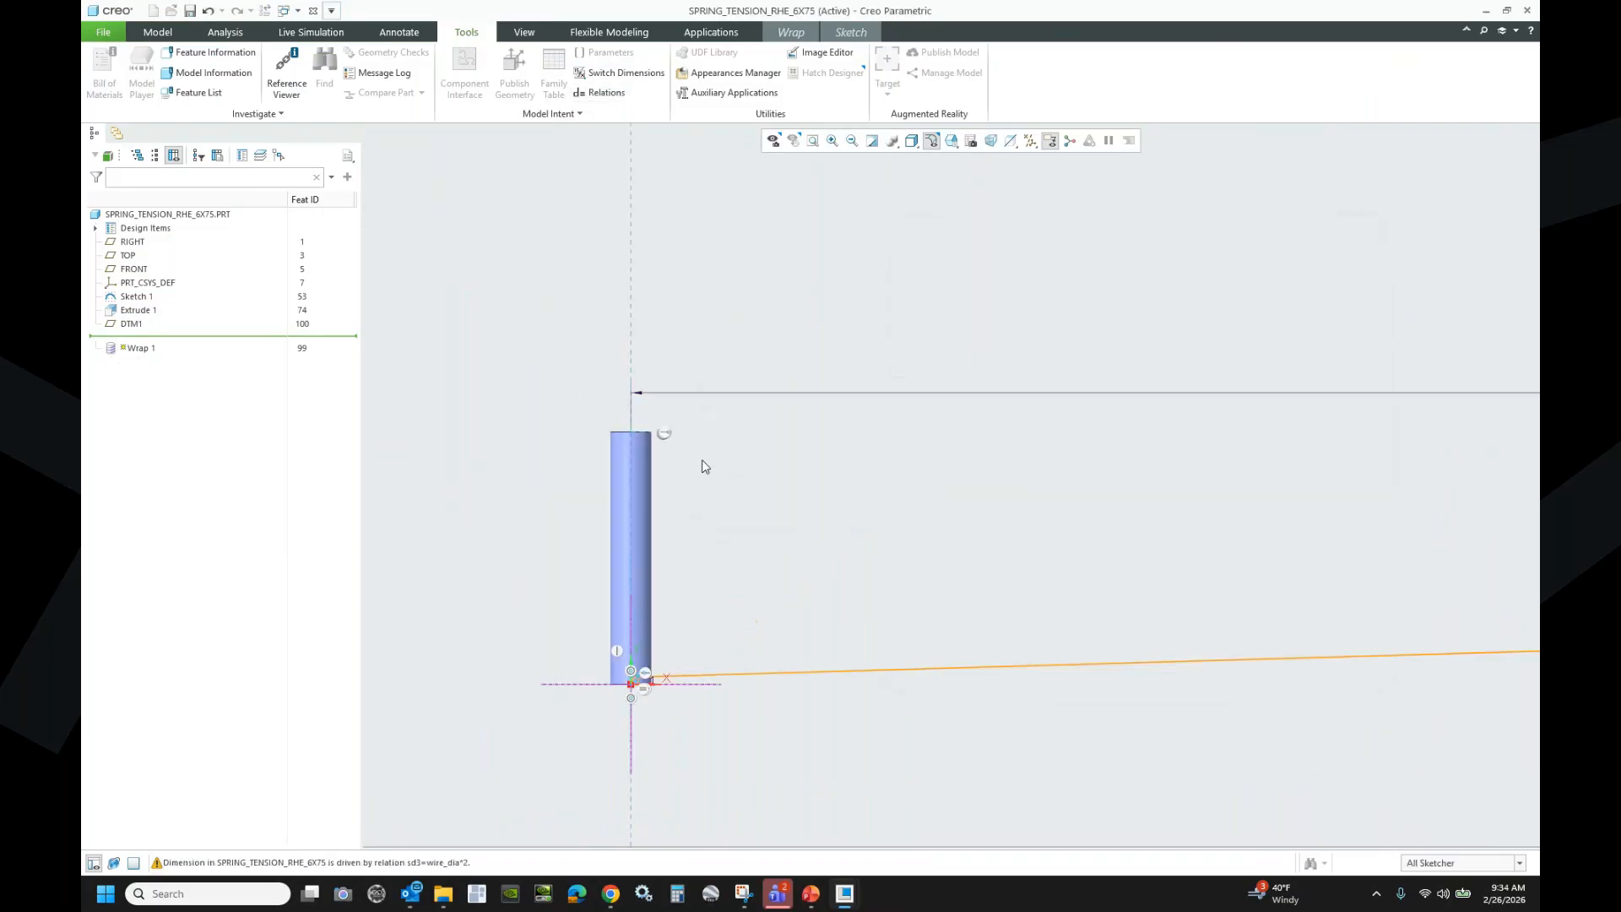
# - Finish the sketch and regenerate Wrap 1 with its 139.310-long line
pyautogui.scroll(1, 690, 471)
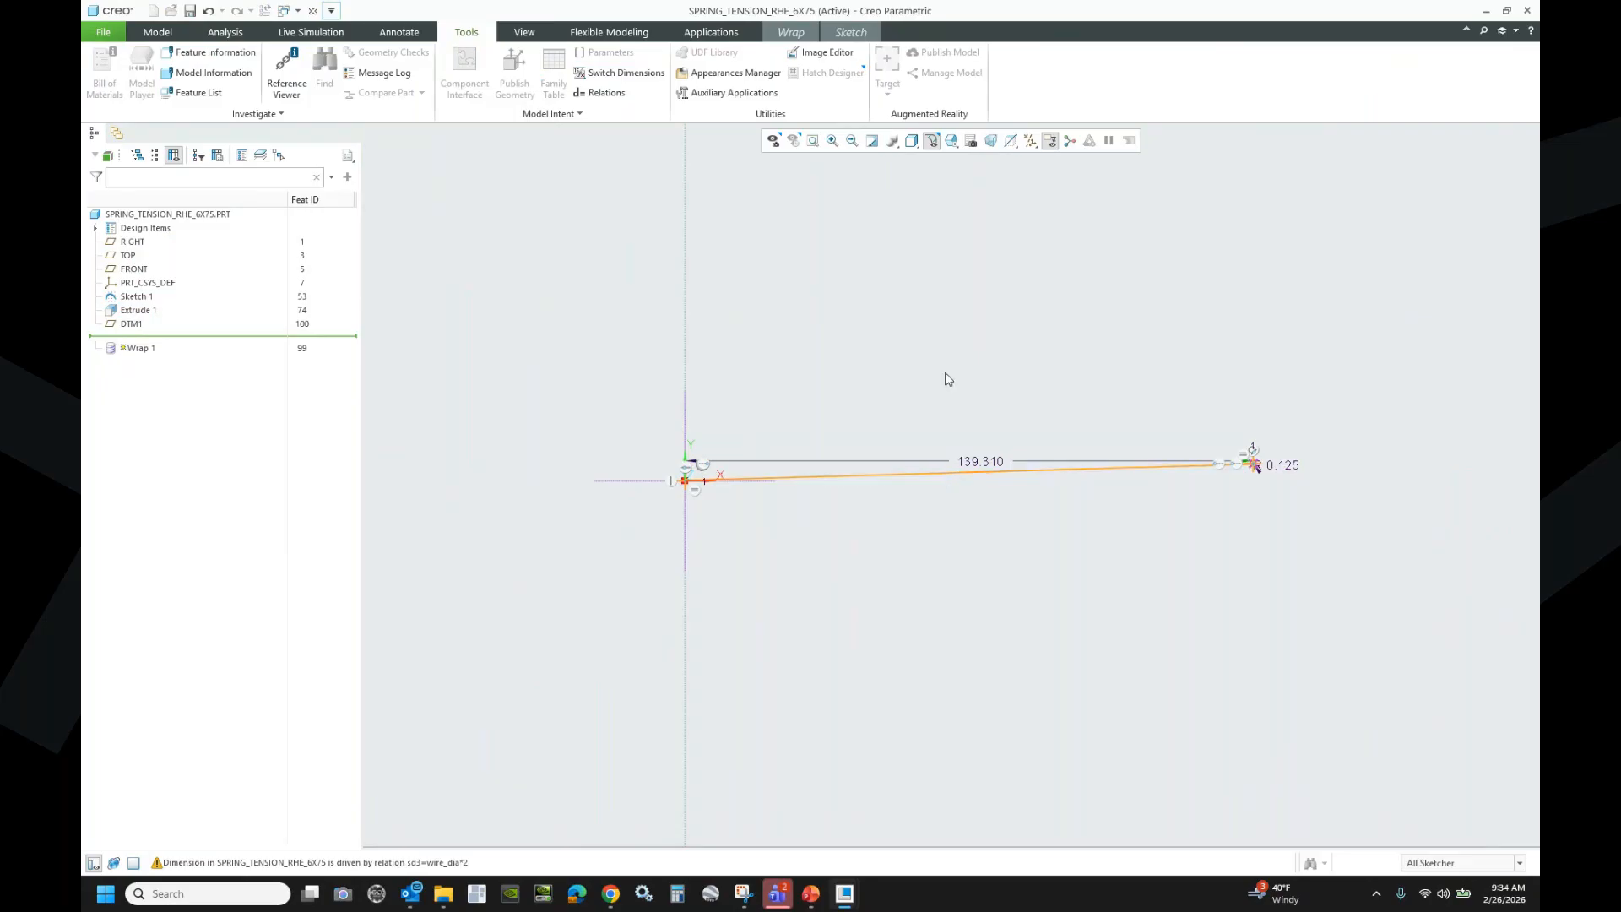
pyautogui.click(851, 32)
pyautogui.click(1361, 71)
pyautogui.click(636, 74)
pyautogui.scroll(10, 666, 436)
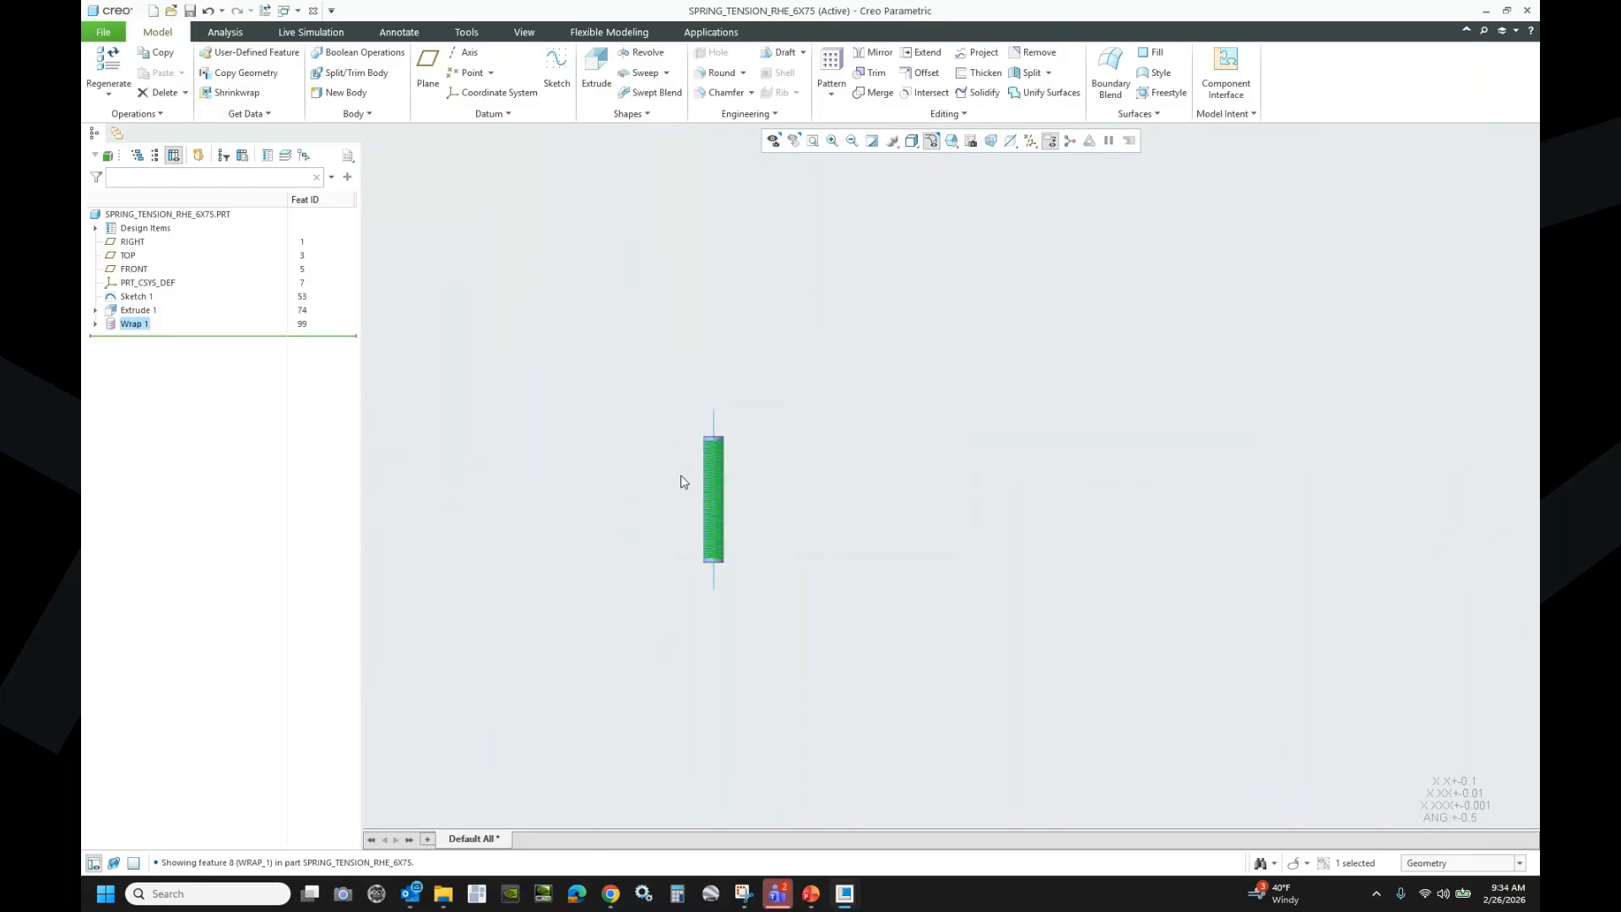
# - Hide the Extrude 1 cylinder and orbit to inspect the coil and its two end hooks
pyautogui.scroll(5, 717, 499)
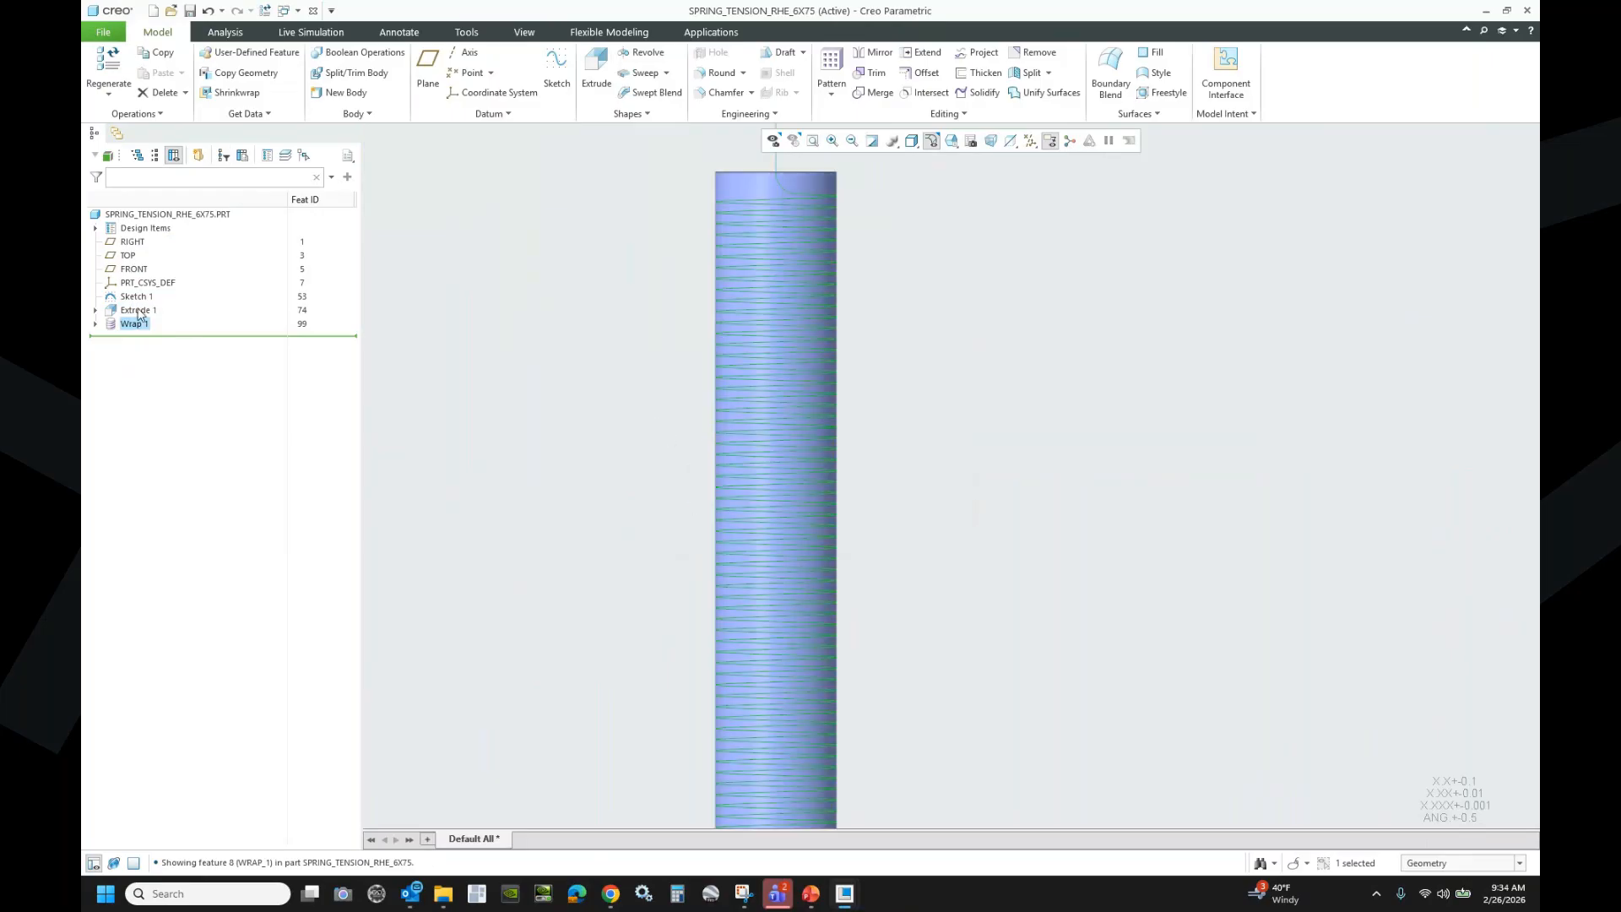
pyautogui.click(138, 311)
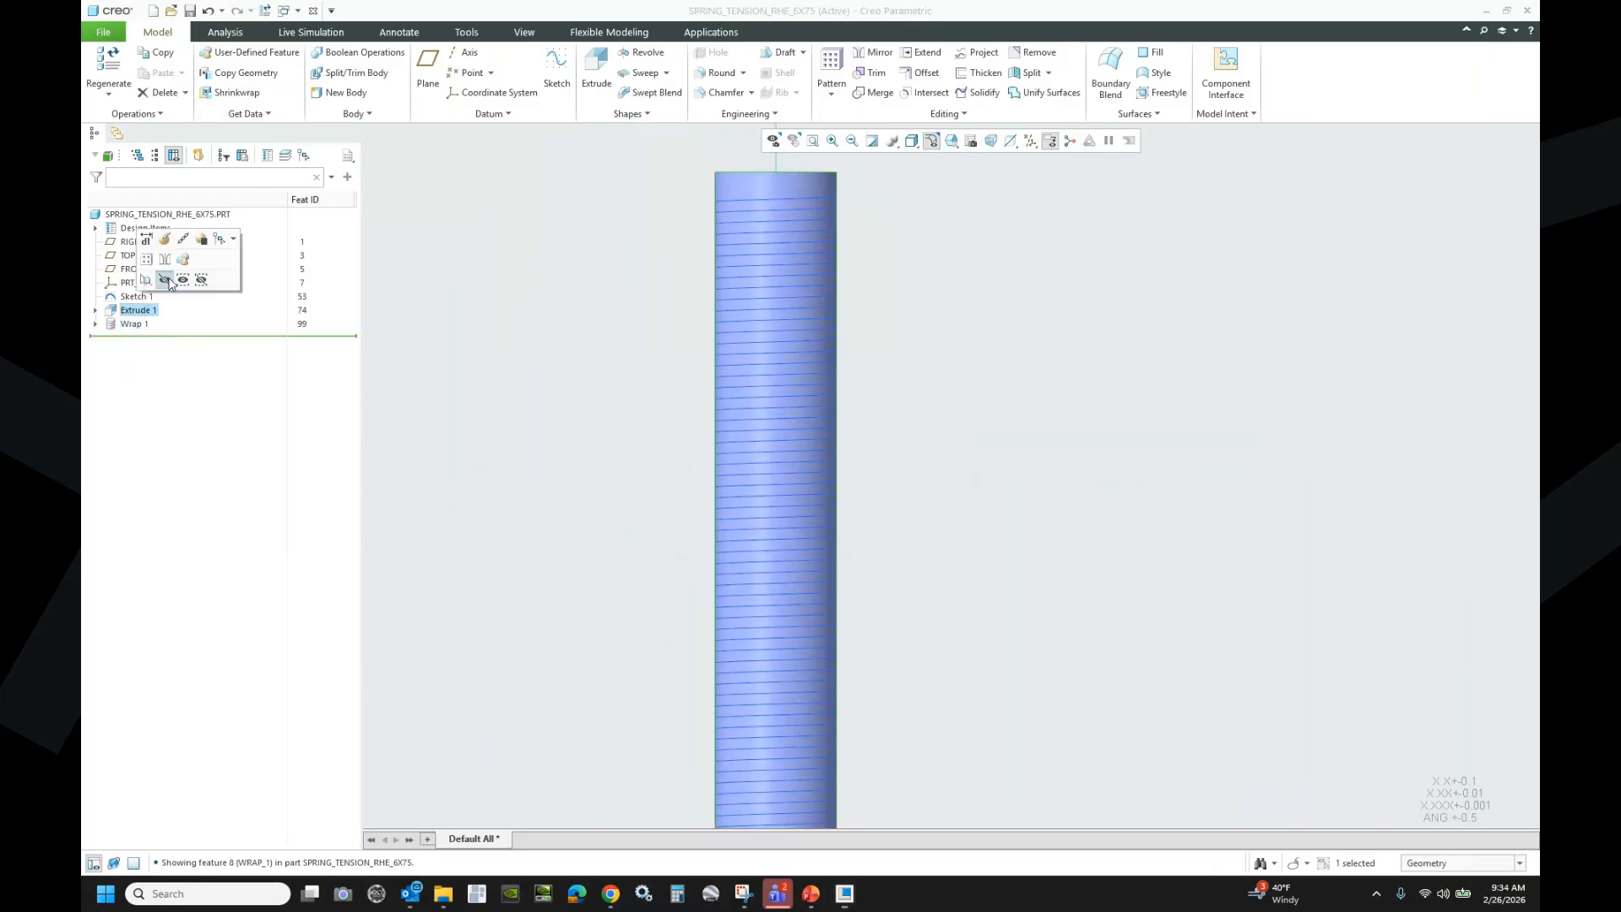
pyautogui.click(169, 282)
pyautogui.moveTo(825, 409); pyautogui.dragTo(775, 440, button='middle')
pyautogui.scroll(-3, 775, 440)
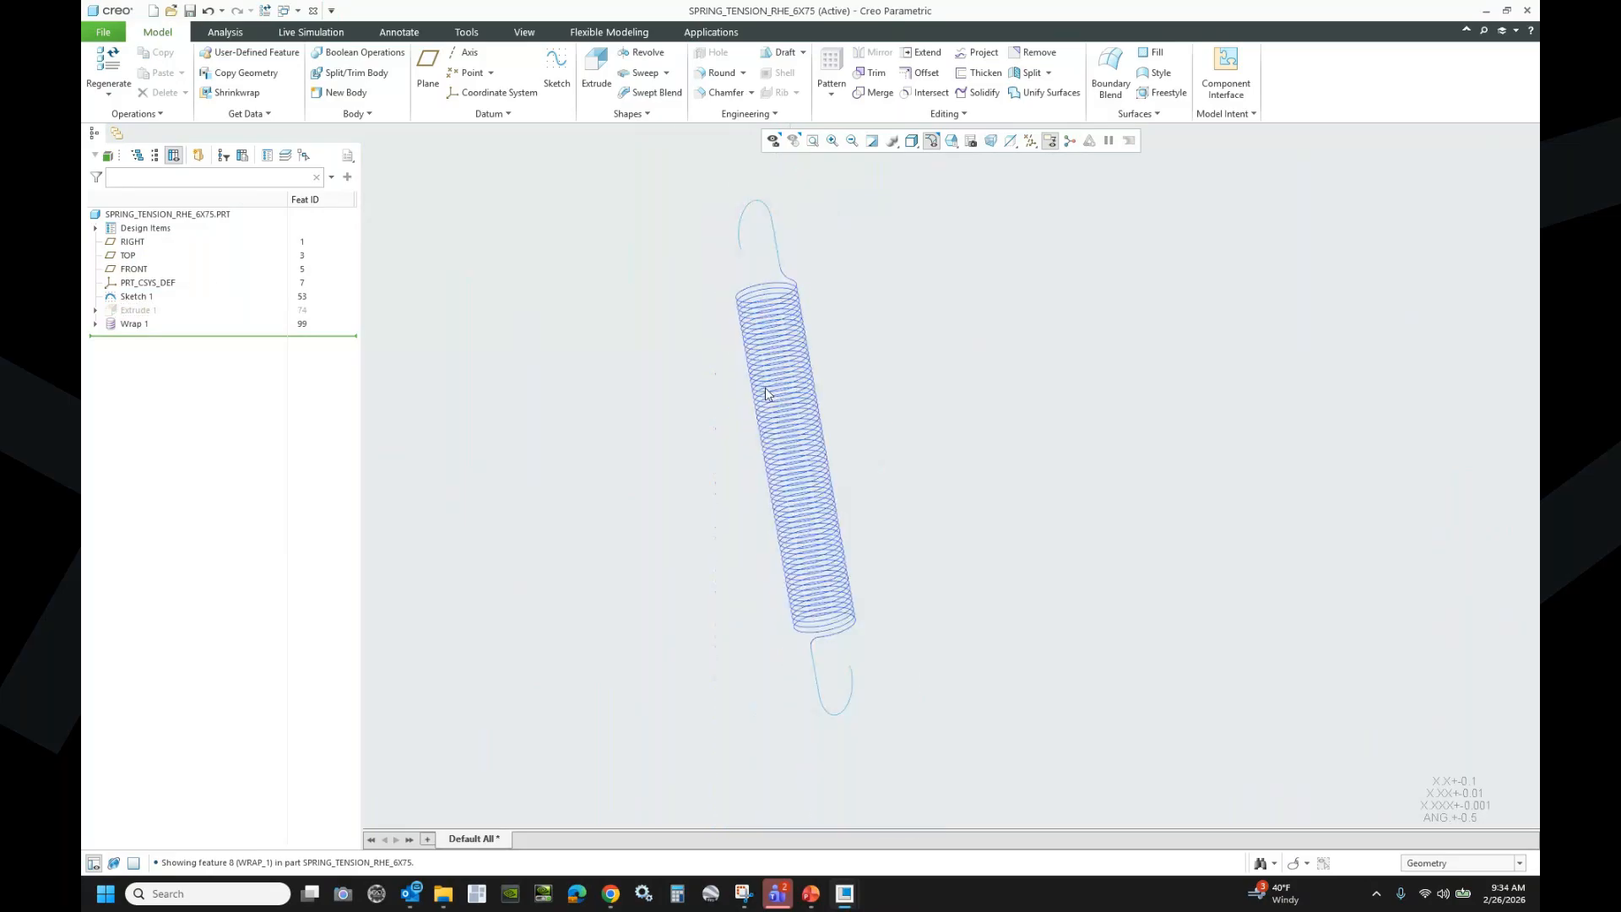
pyautogui.scroll(3, 823, 671)
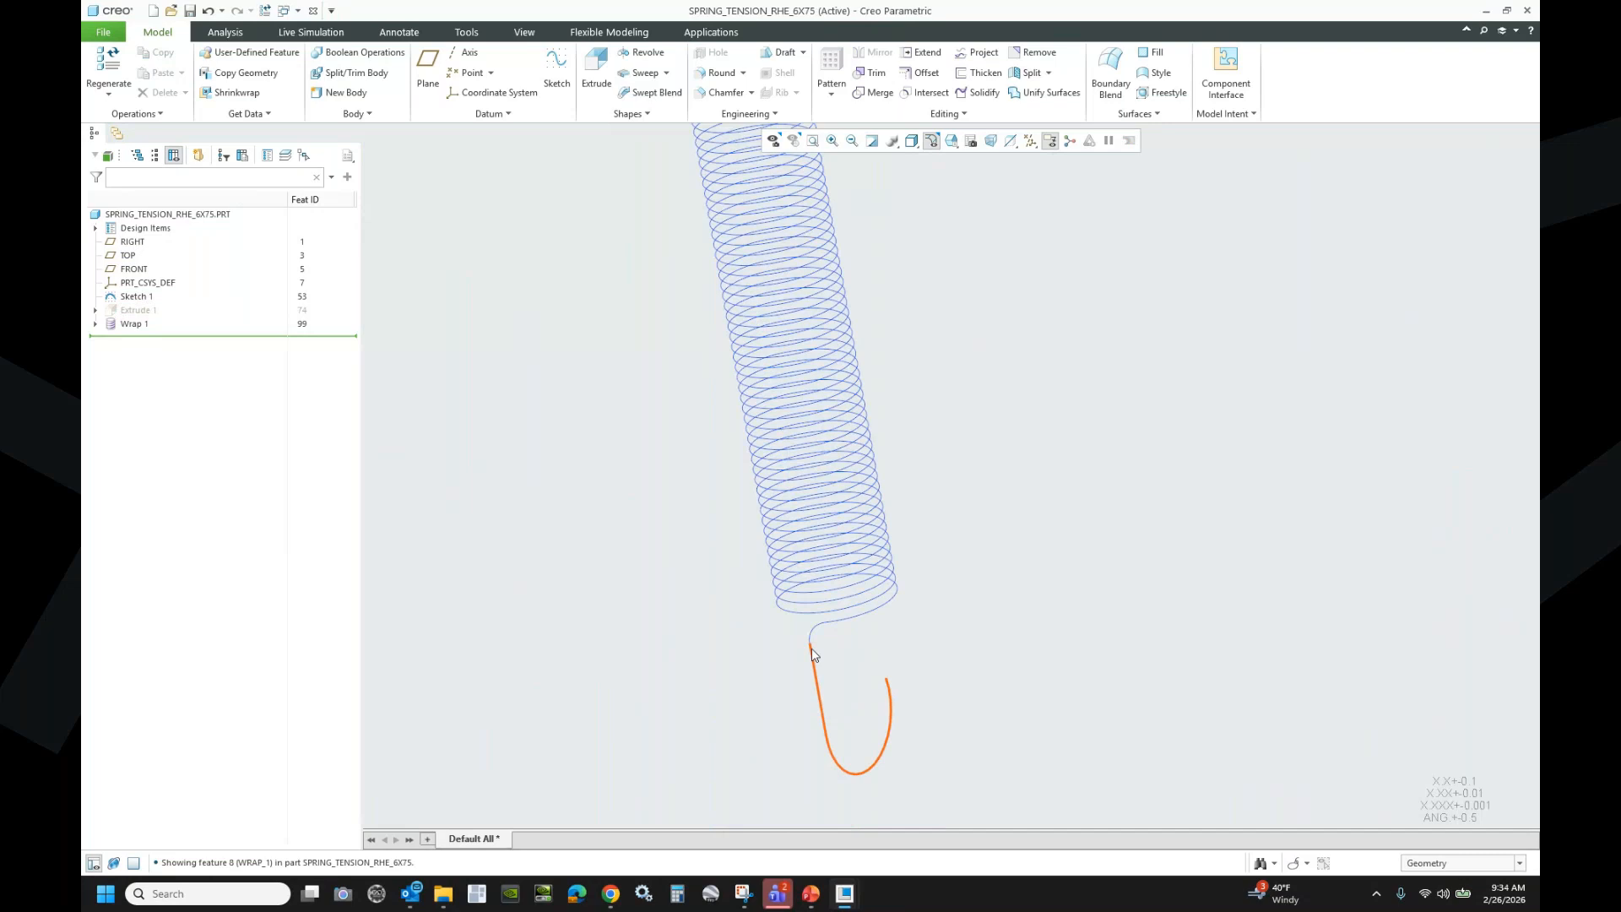
pyautogui.scroll(-3, 814, 650)
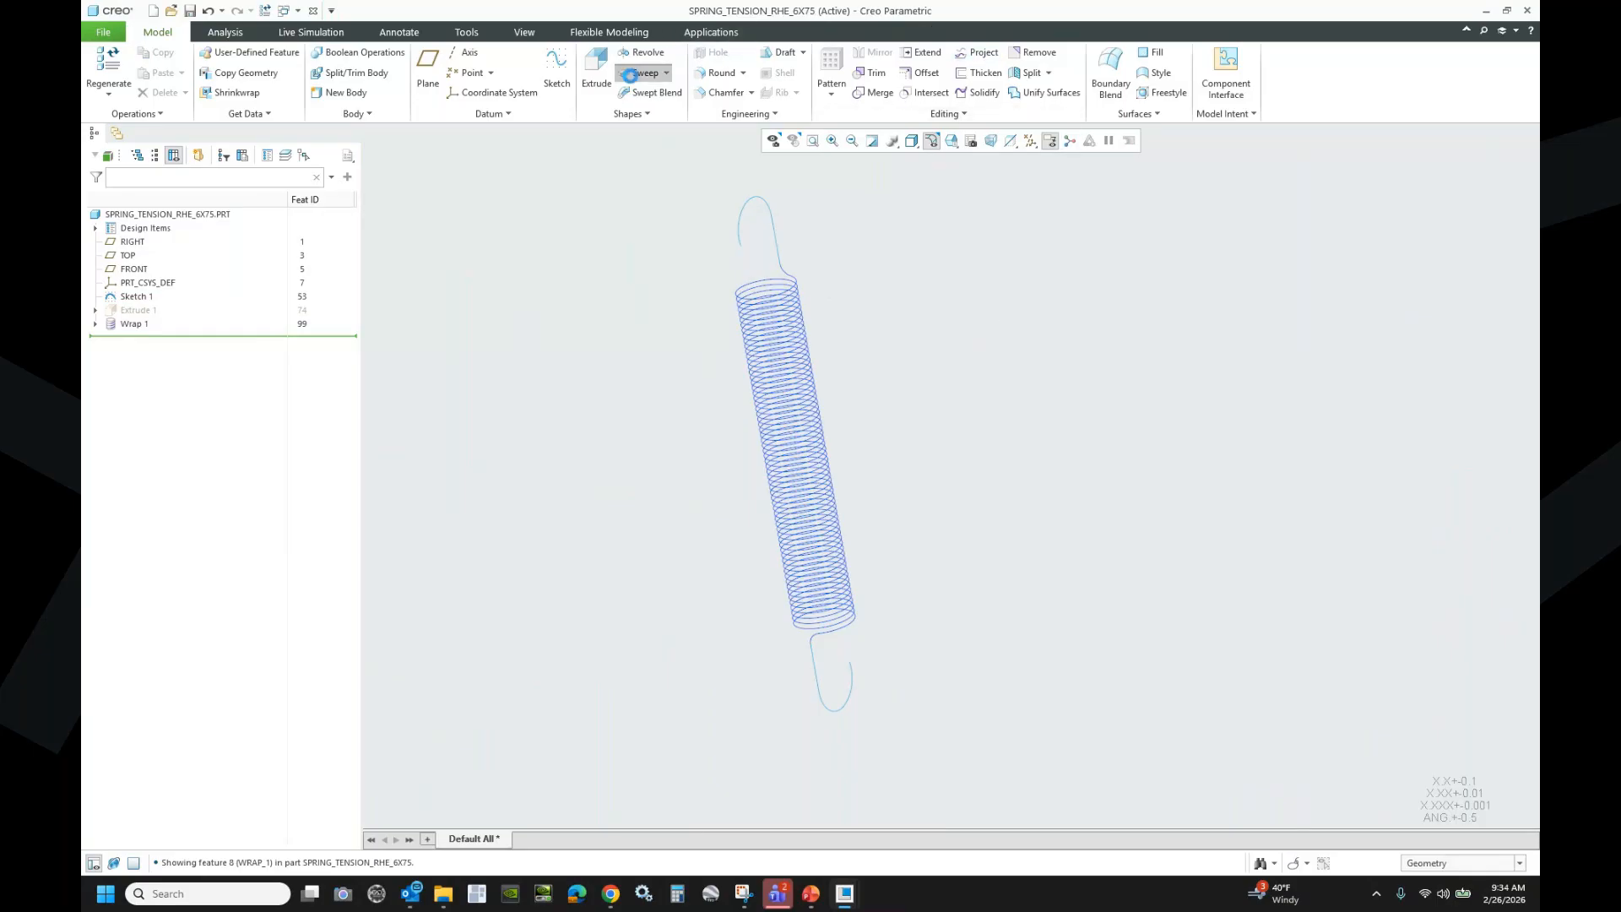
# - Start a sweep along the upper hook, coil and lower hook chains
pyautogui.click(642, 72)
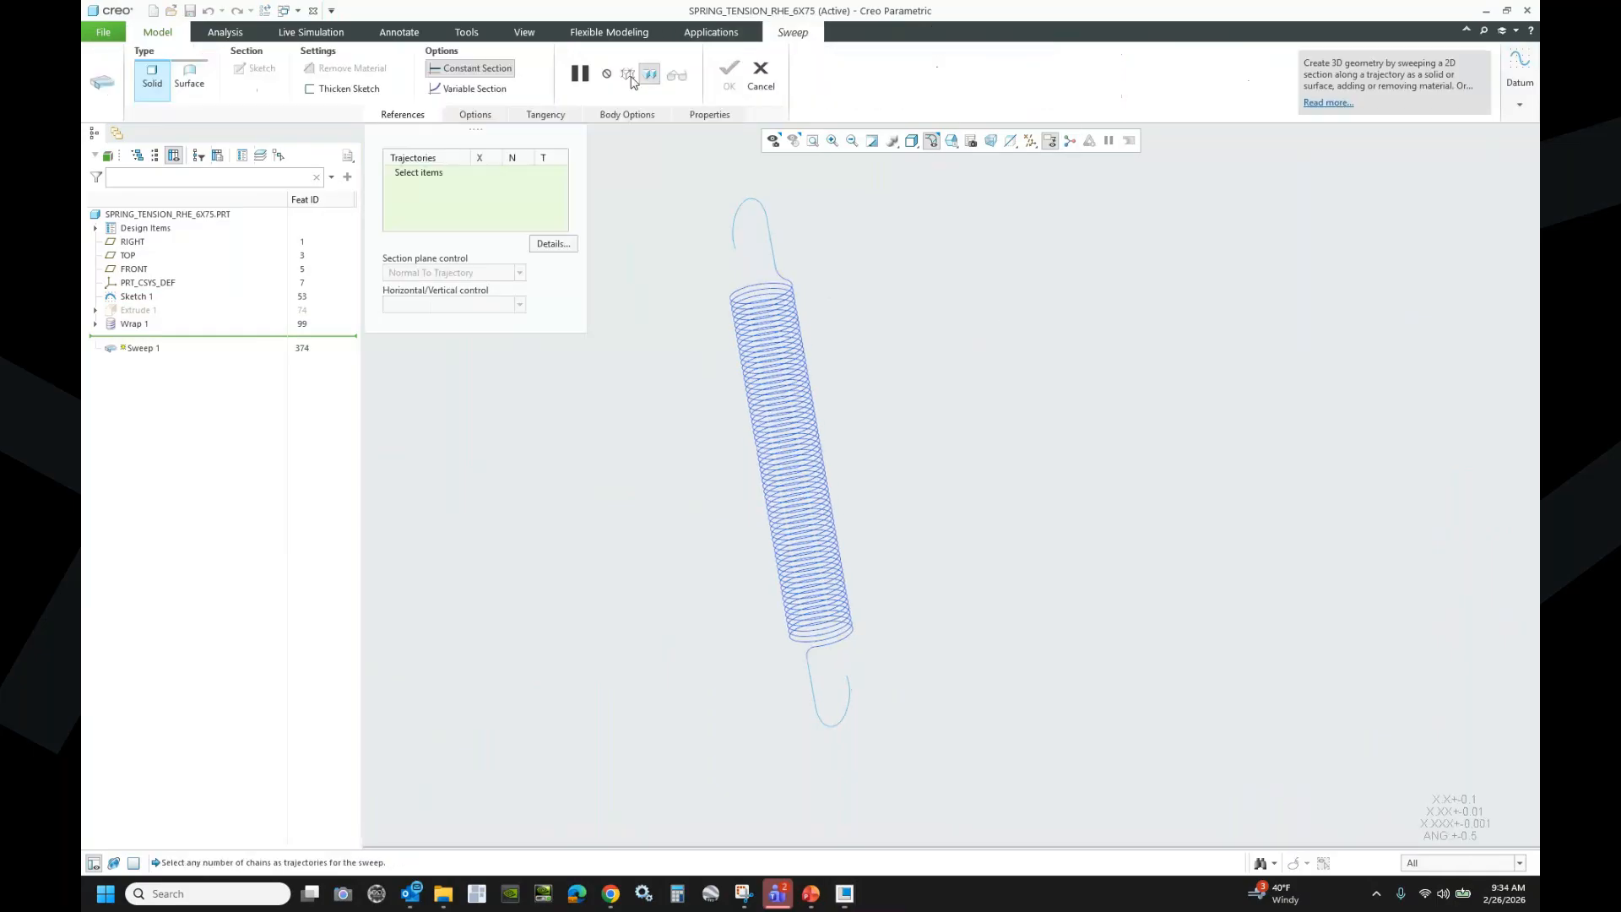
pyautogui.click(743, 207)
pyautogui.keyDown('shift'); pyautogui.click(818, 423); pyautogui.keyUp('shift')
pyautogui.keyDown('shift'); pyautogui.click(849, 691); pyautogui.keyUp('shift')
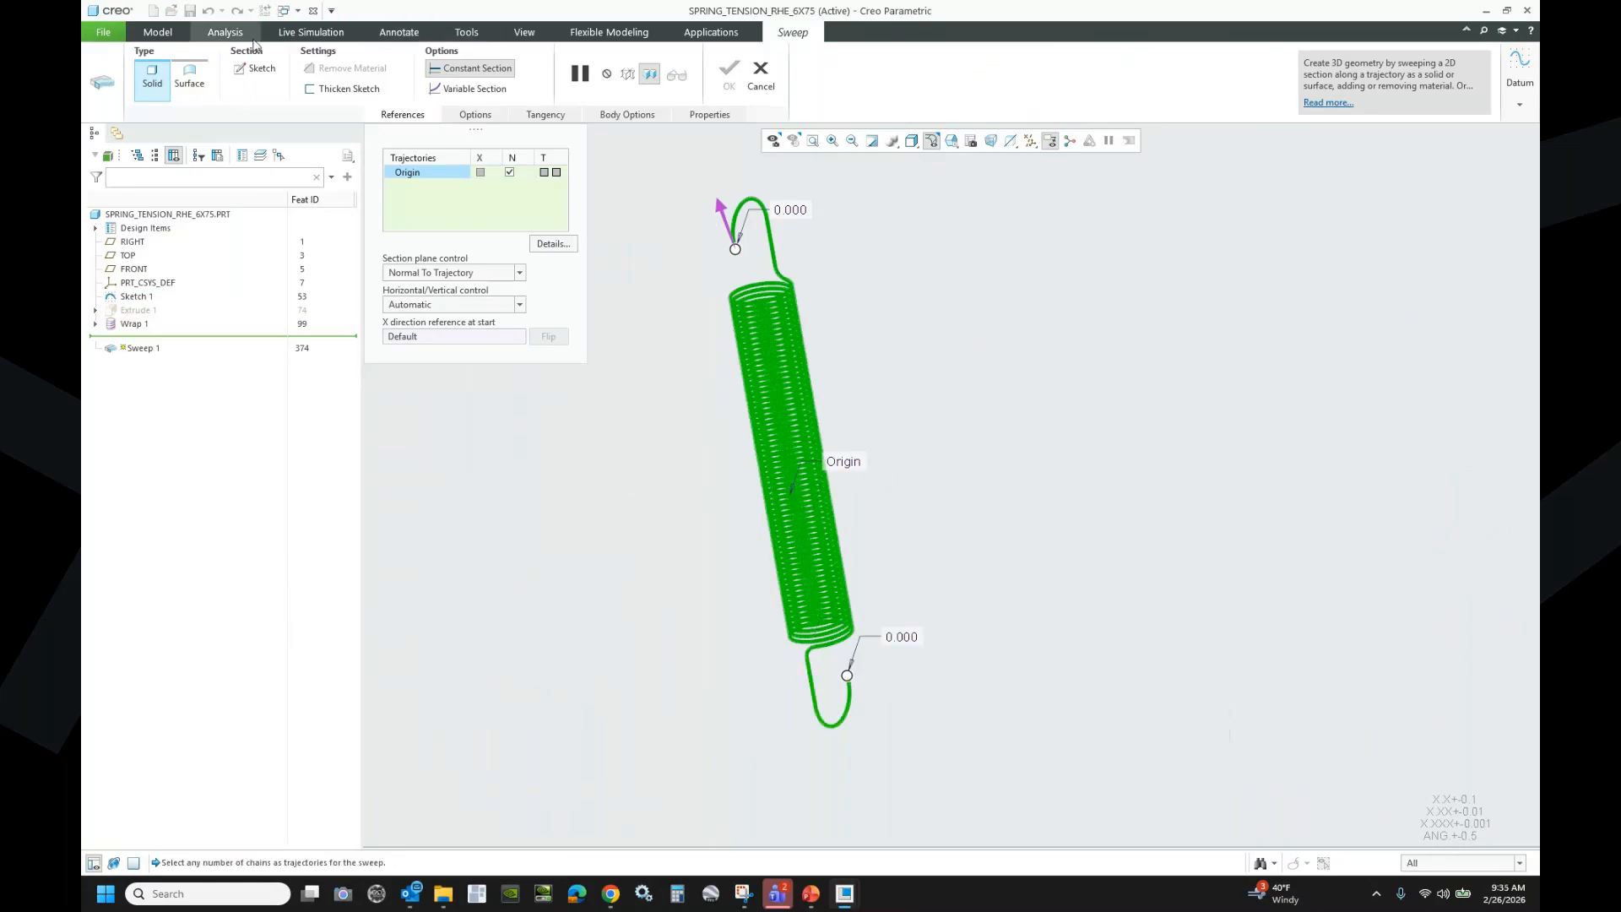
# - Sketch a circular cross-section centred at the axes' intersection
pyautogui.click(256, 68)
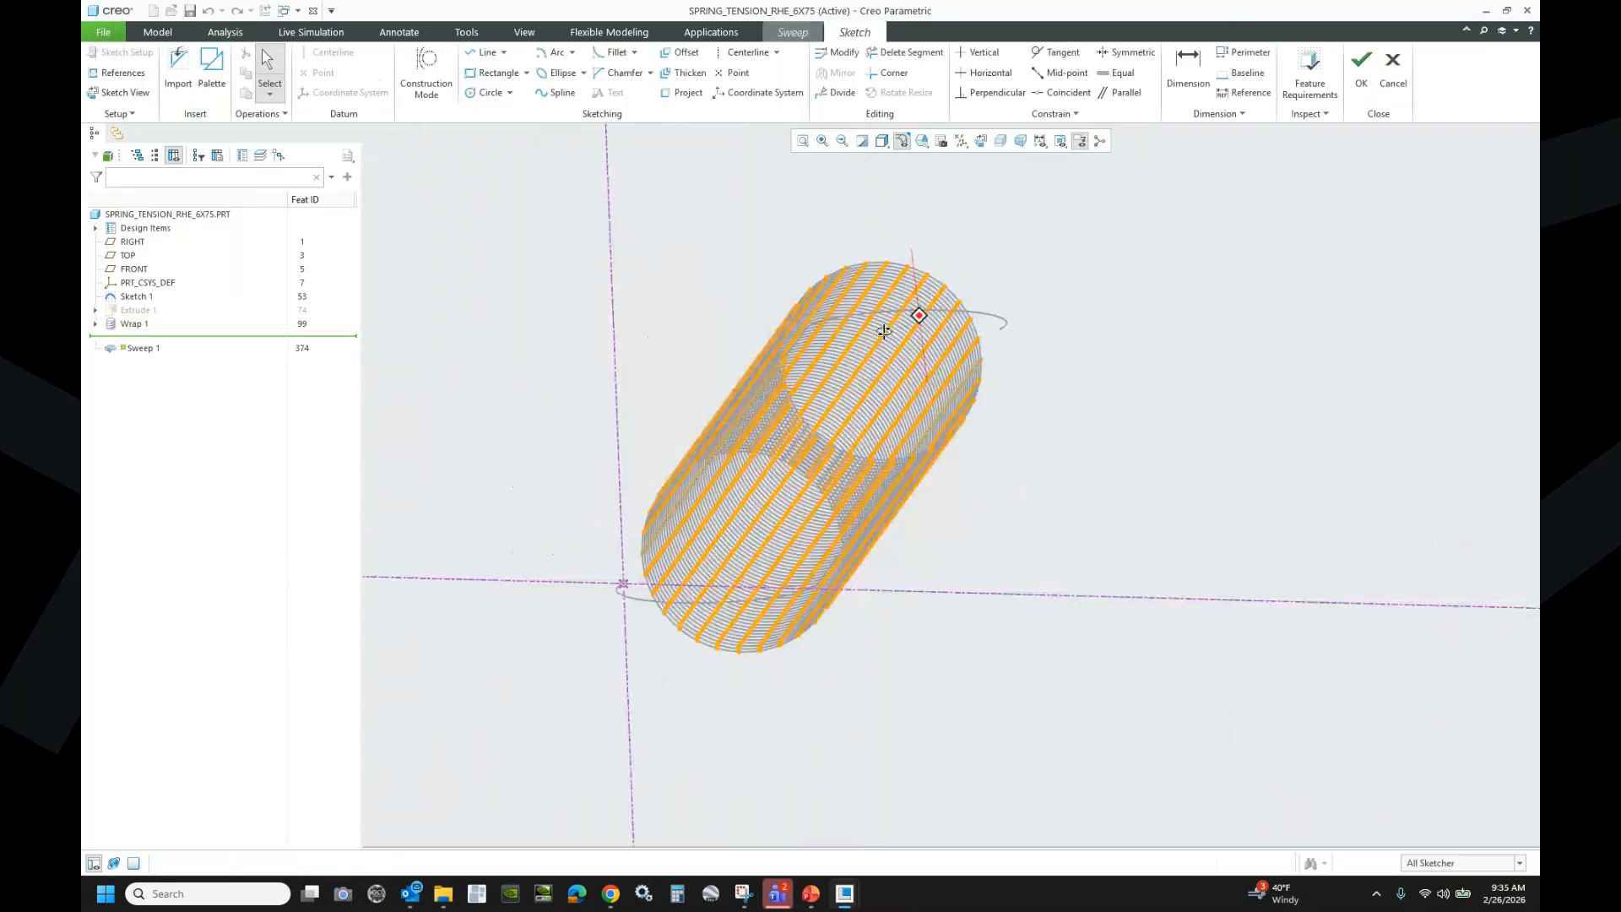
pyautogui.click(488, 92)
pyautogui.click(619, 583)
pyautogui.click(488, 456)
pyautogui.middleClick(501, 307)
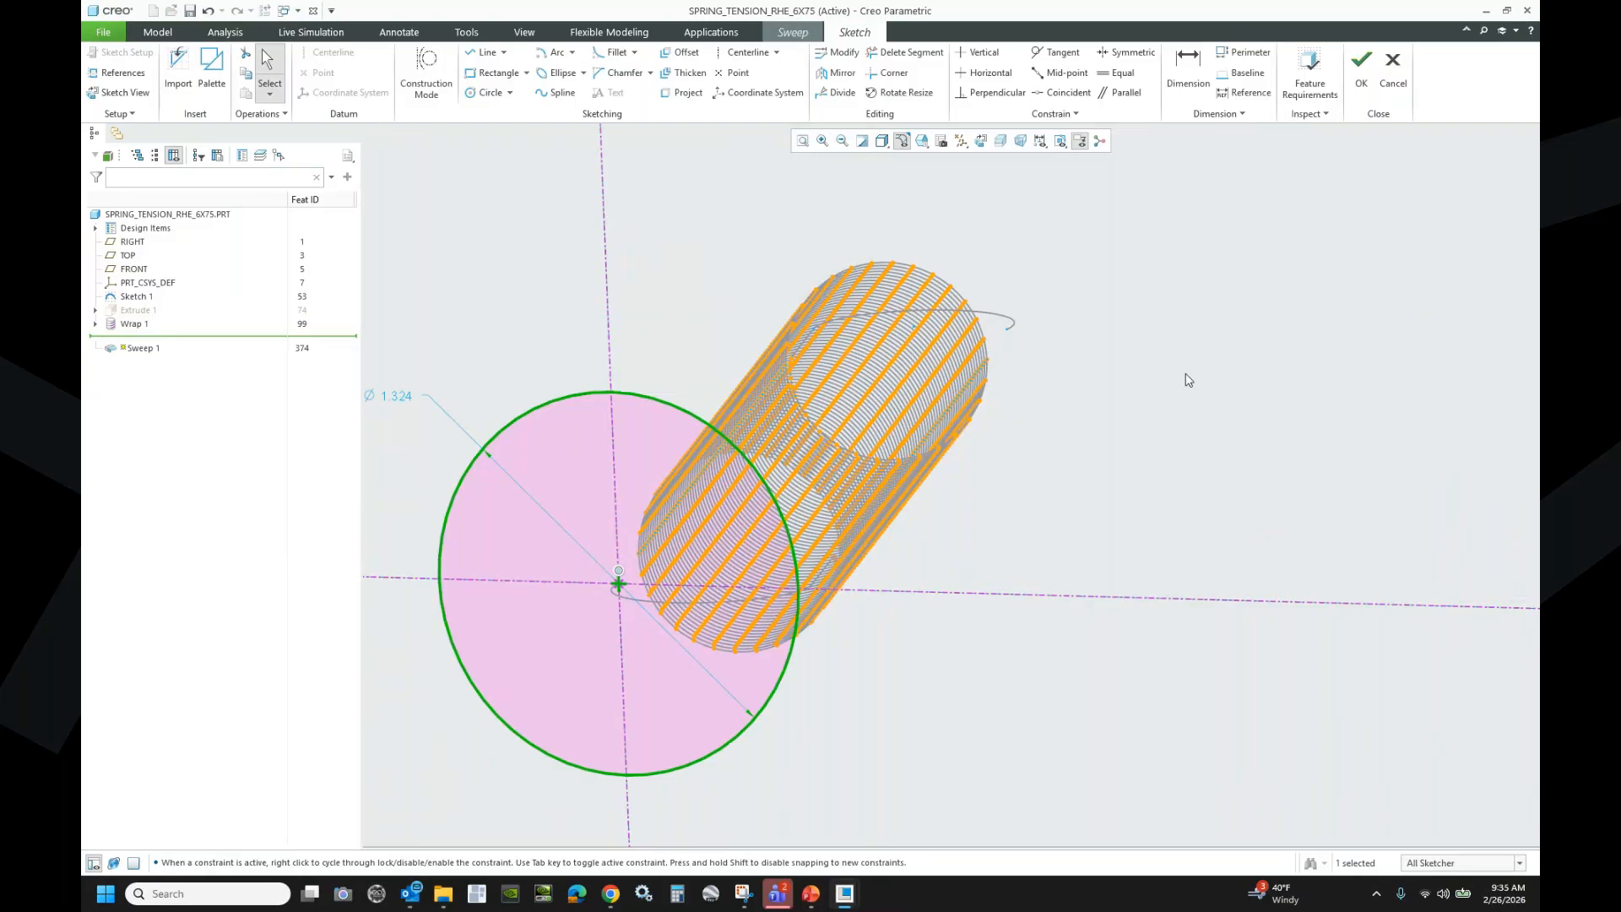
pyautogui.scroll(-1, 1182, 371)
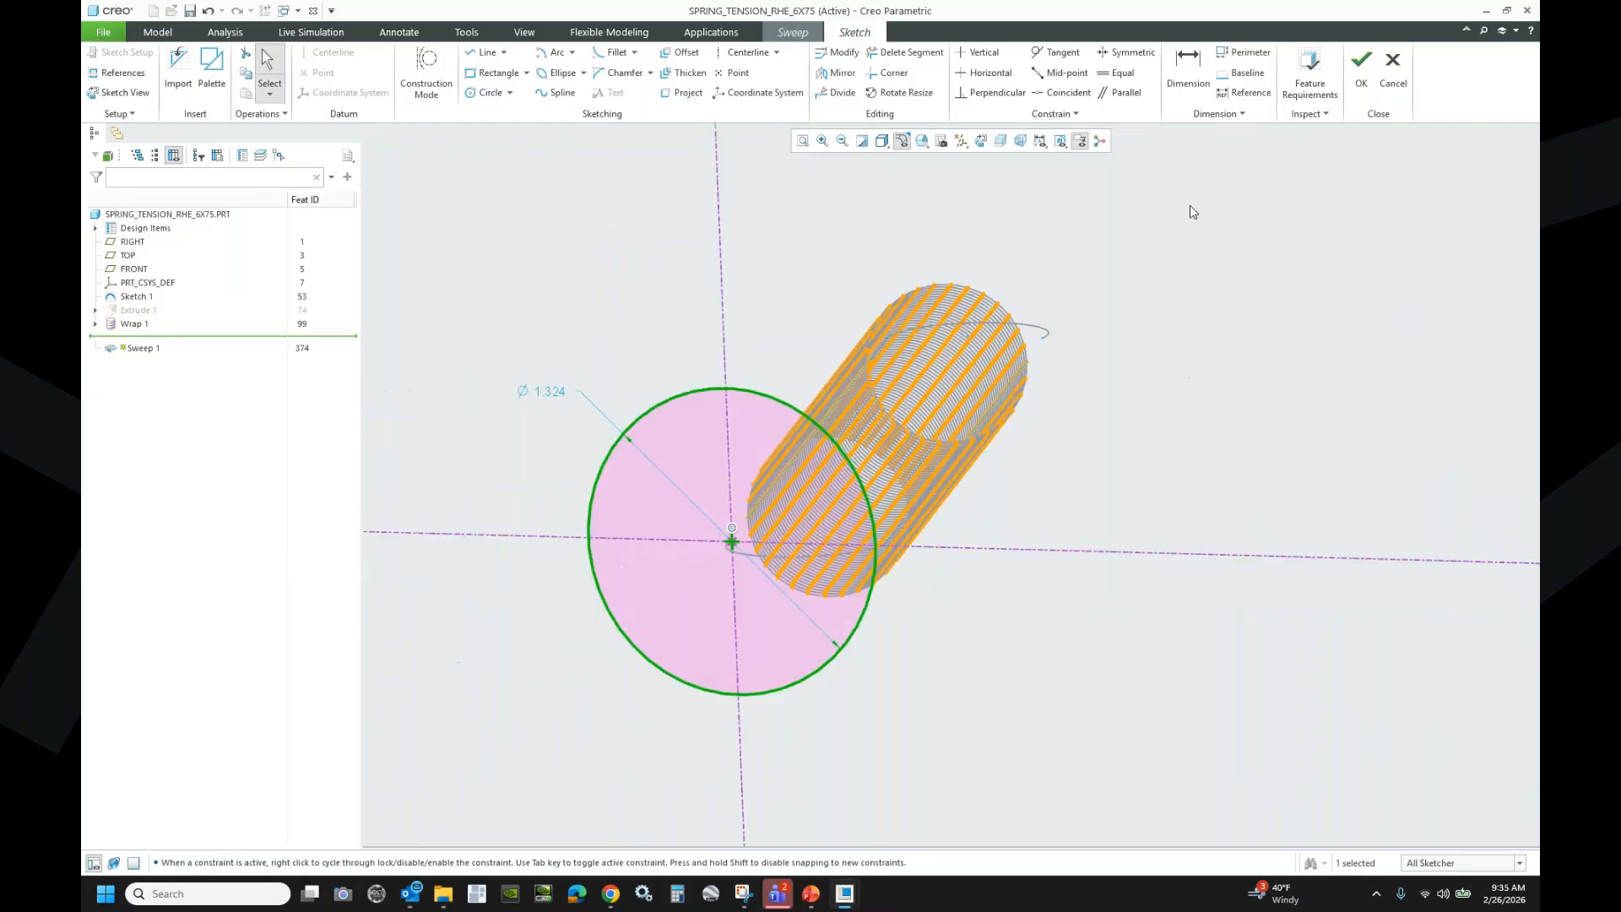
# - Drive the circle's diameter with sd3=wire_dia, making it 0.063, and finish Sweep 1
pyautogui.click(467, 32)
pyautogui.click(605, 95)
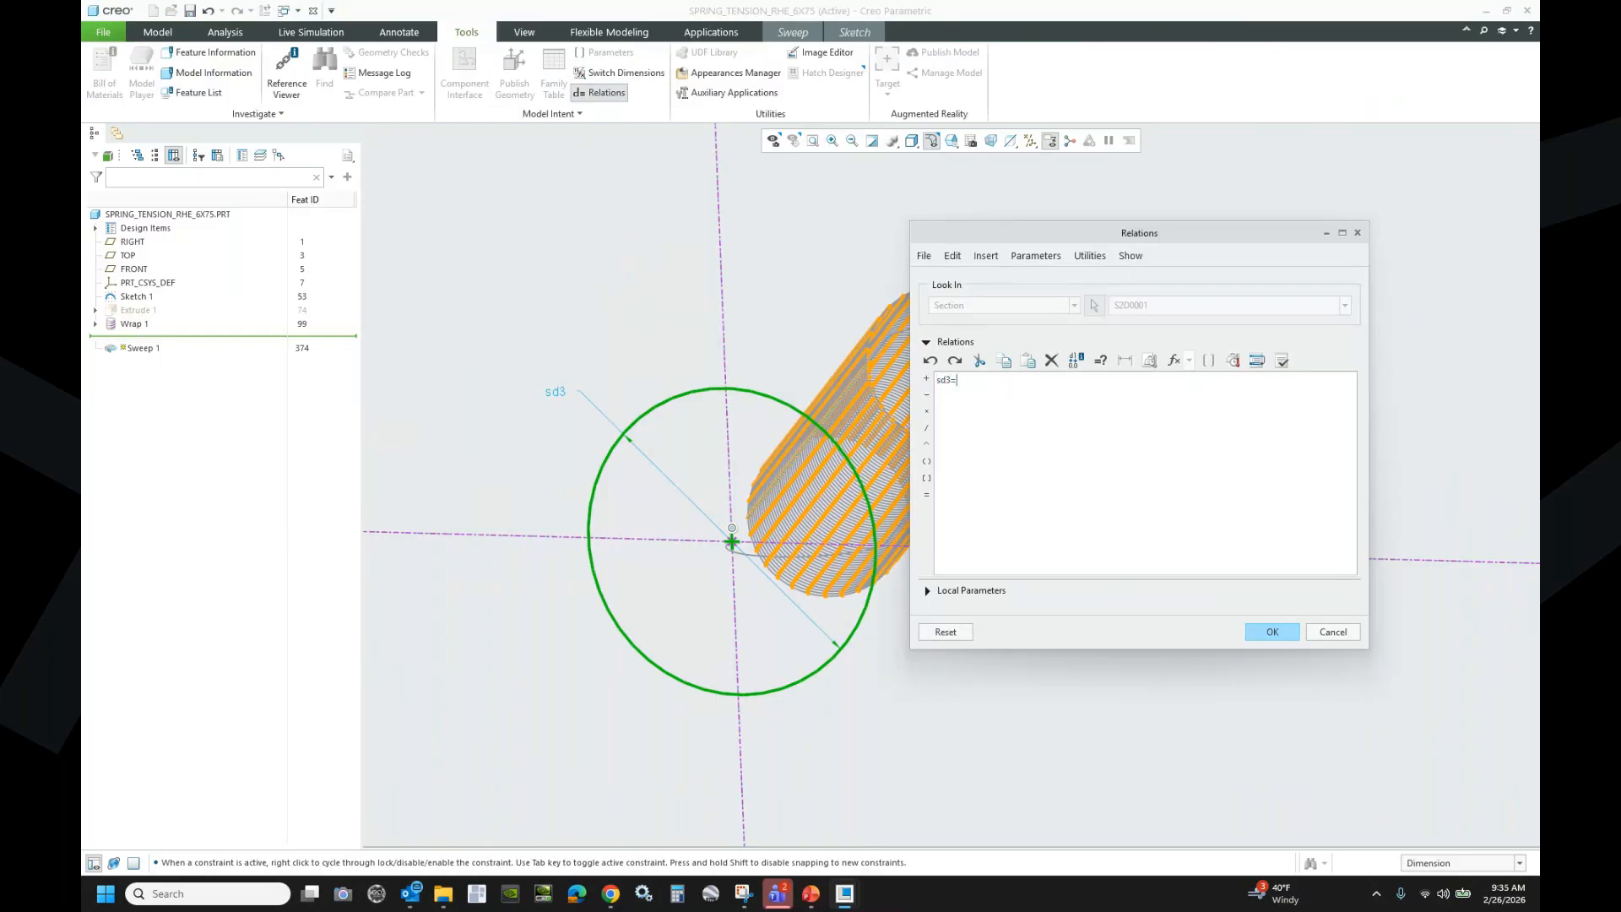
pyautogui.write('sd3=wire_di')
pyautogui.click(1273, 631)
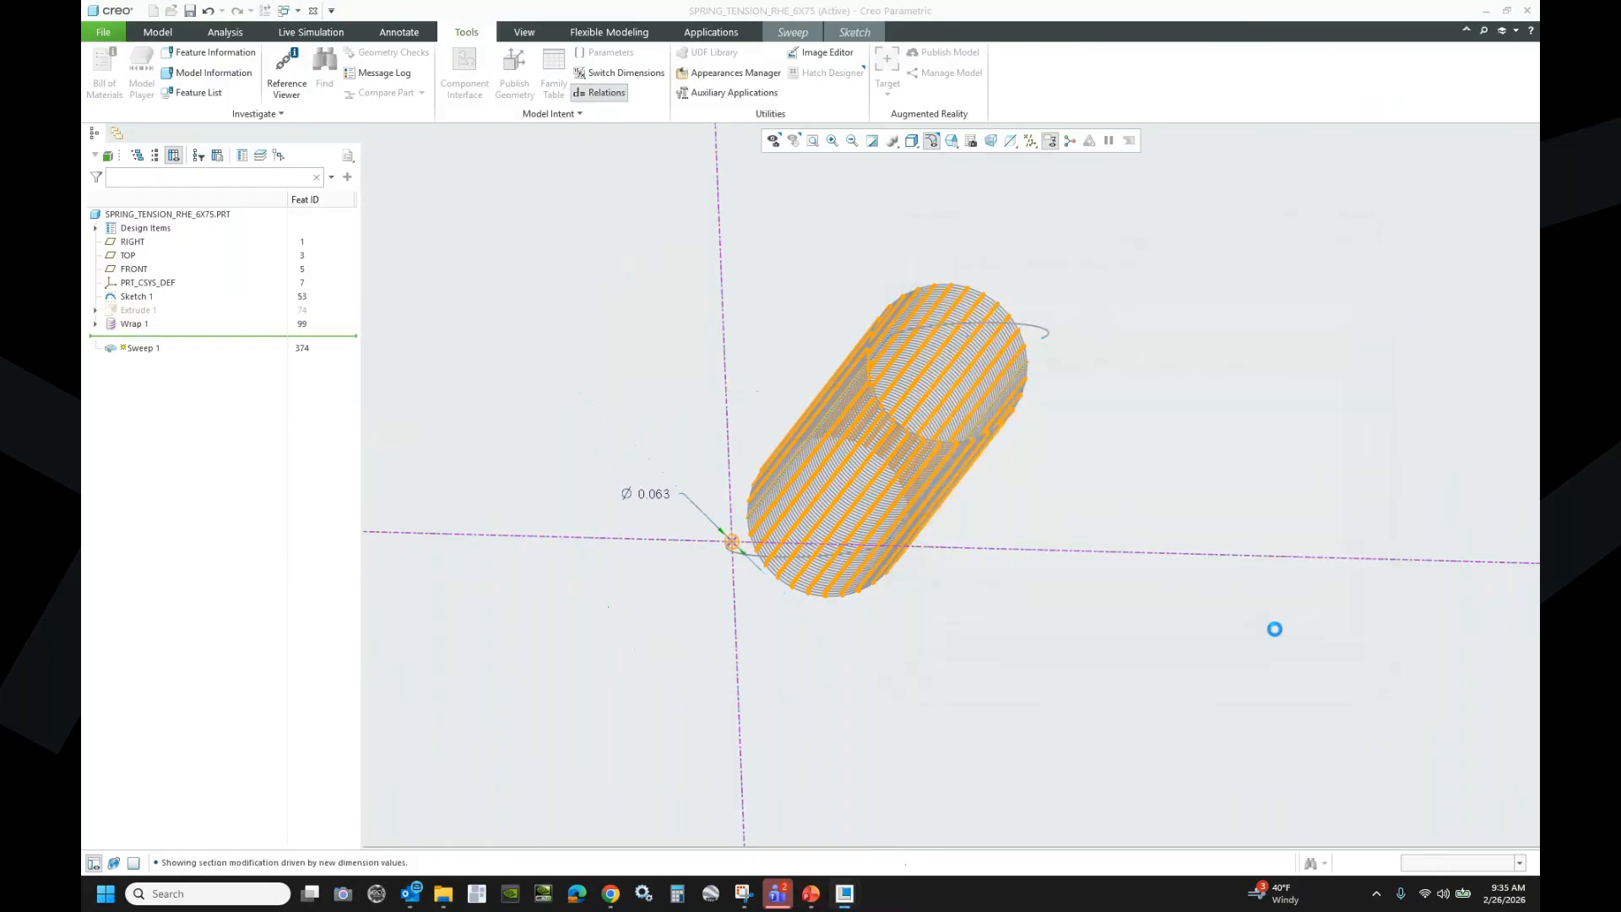
pyautogui.click(855, 32)
pyautogui.click(1356, 83)
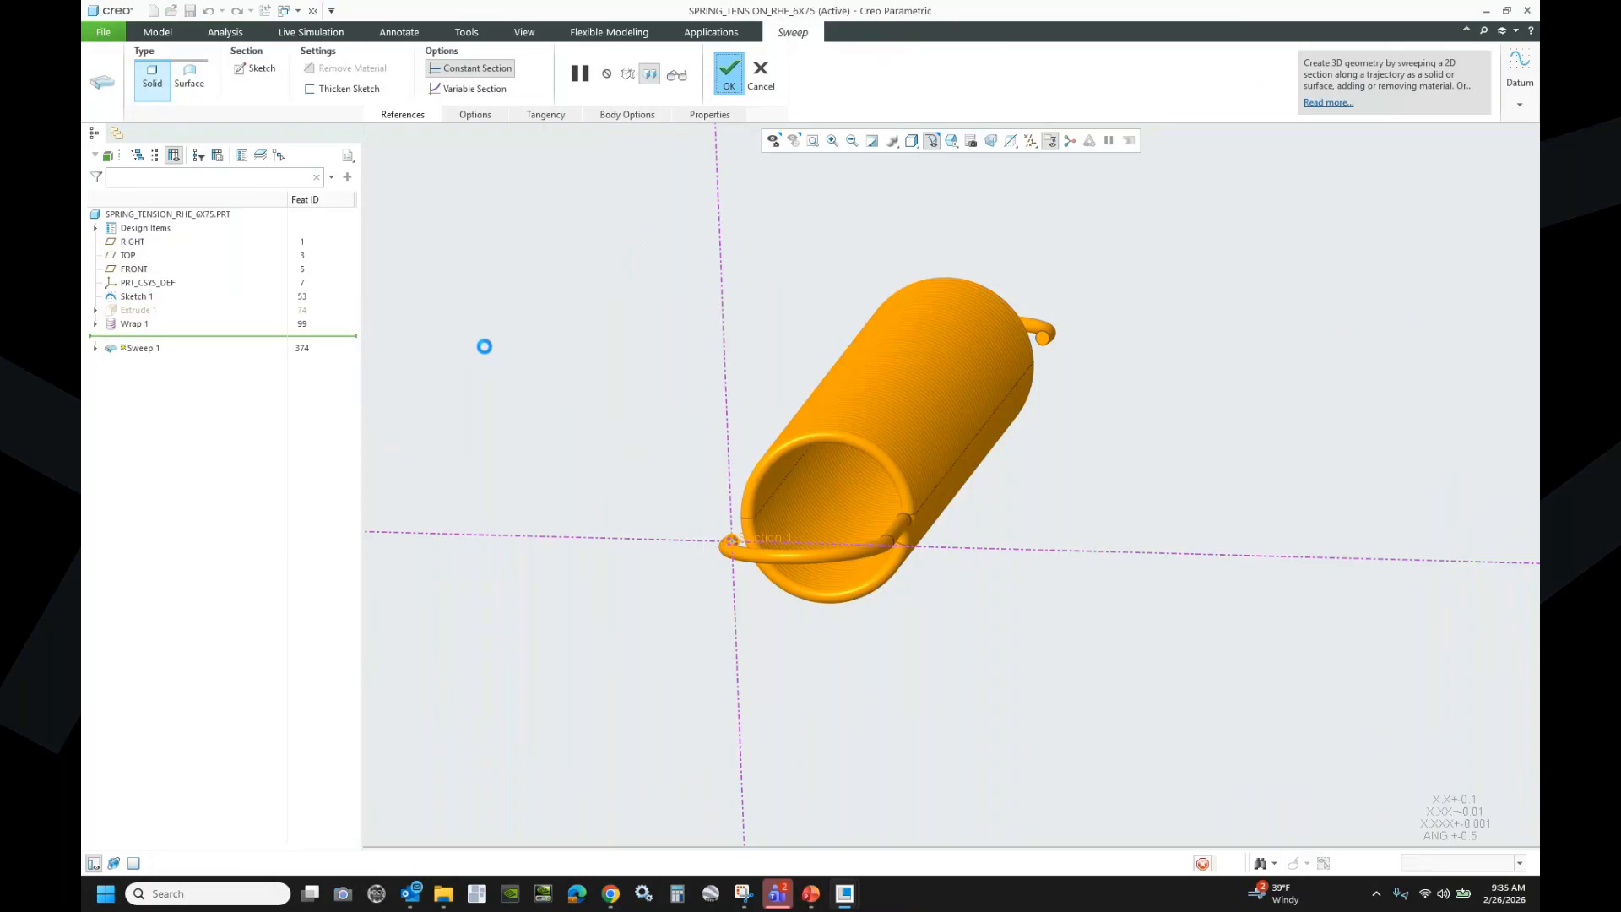
pyautogui.middleClick(485, 347)
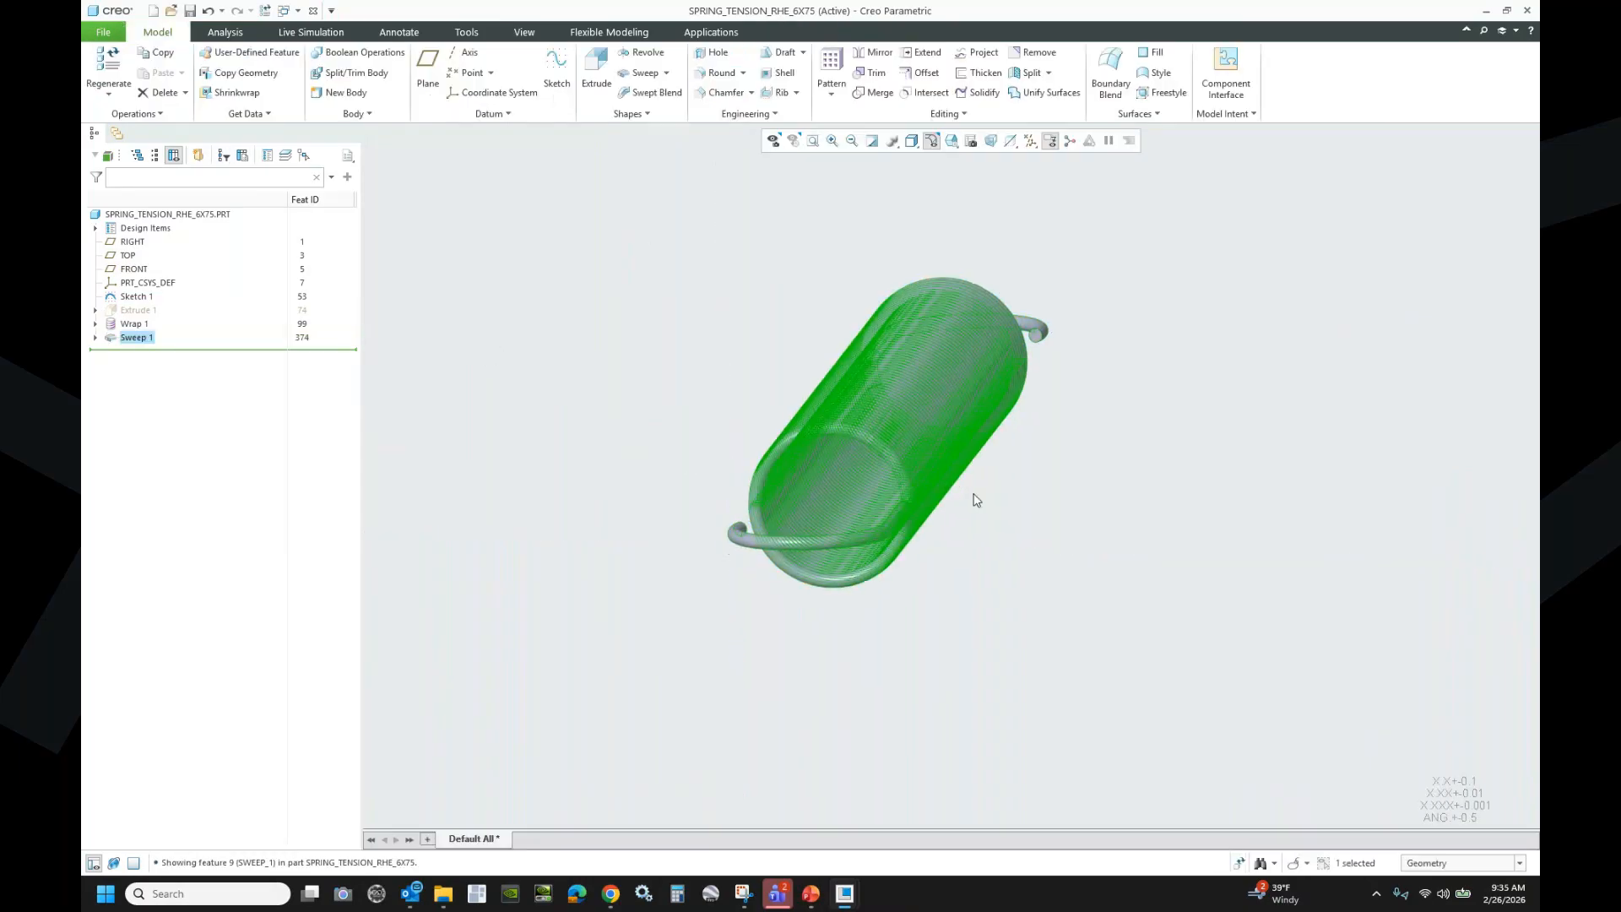
pyautogui.scroll(-5, 878, 515)
pyautogui.scroll(5, 870, 473)
pyautogui.scroll(-5, 1013, 532)
pyautogui.scroll(-4, 1030, 540)
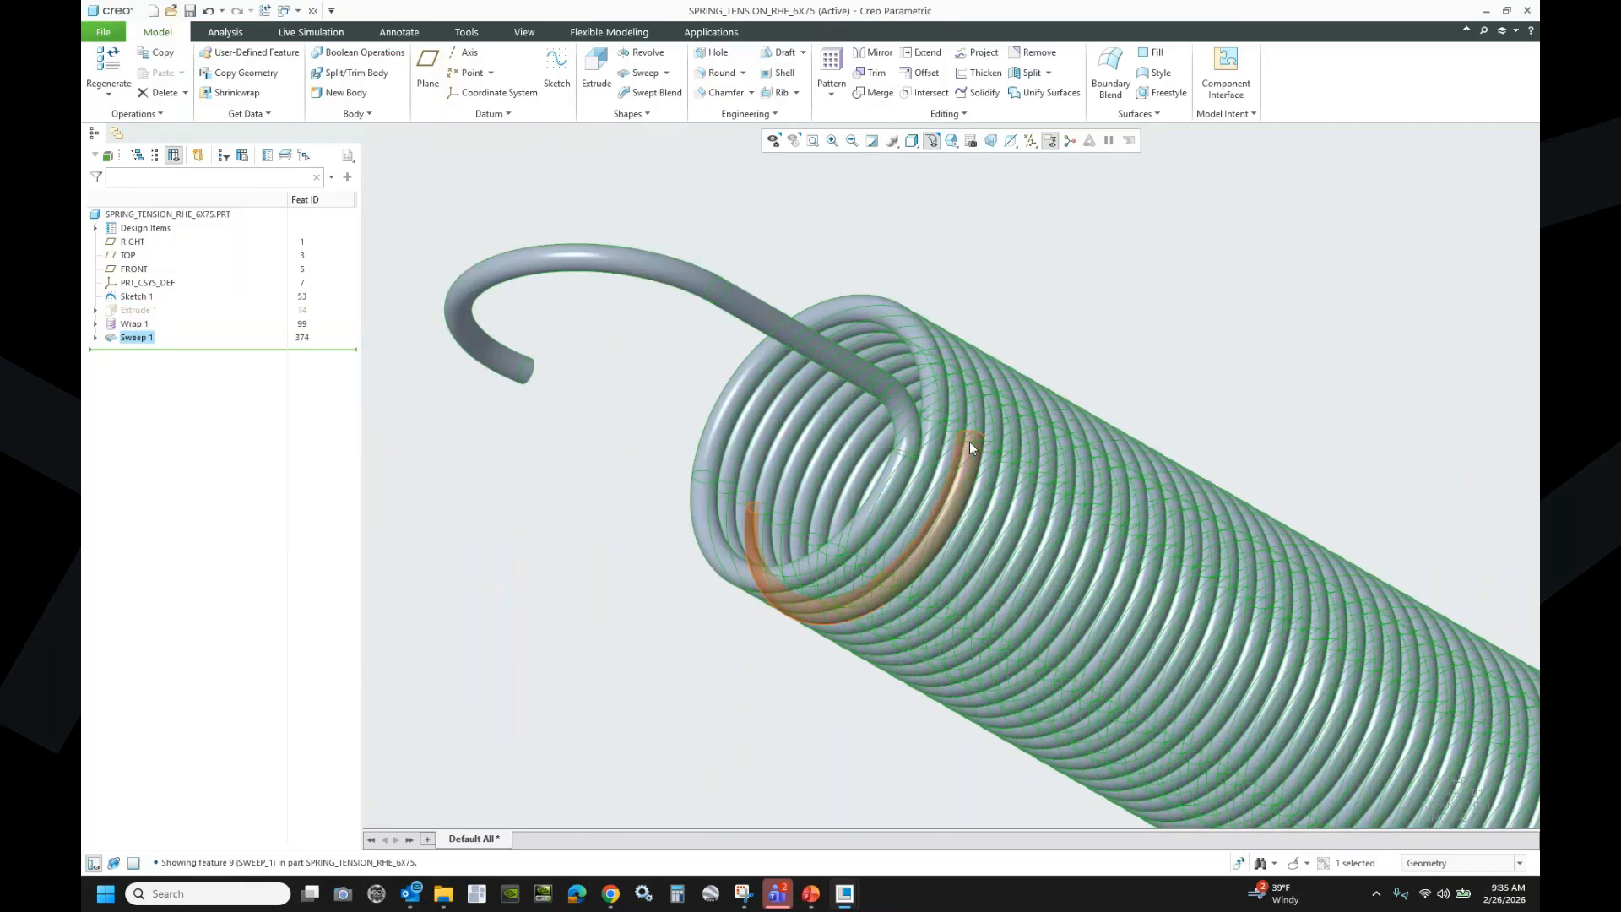
pyautogui.scroll(-3, 969, 441)
pyautogui.click(803, 361)
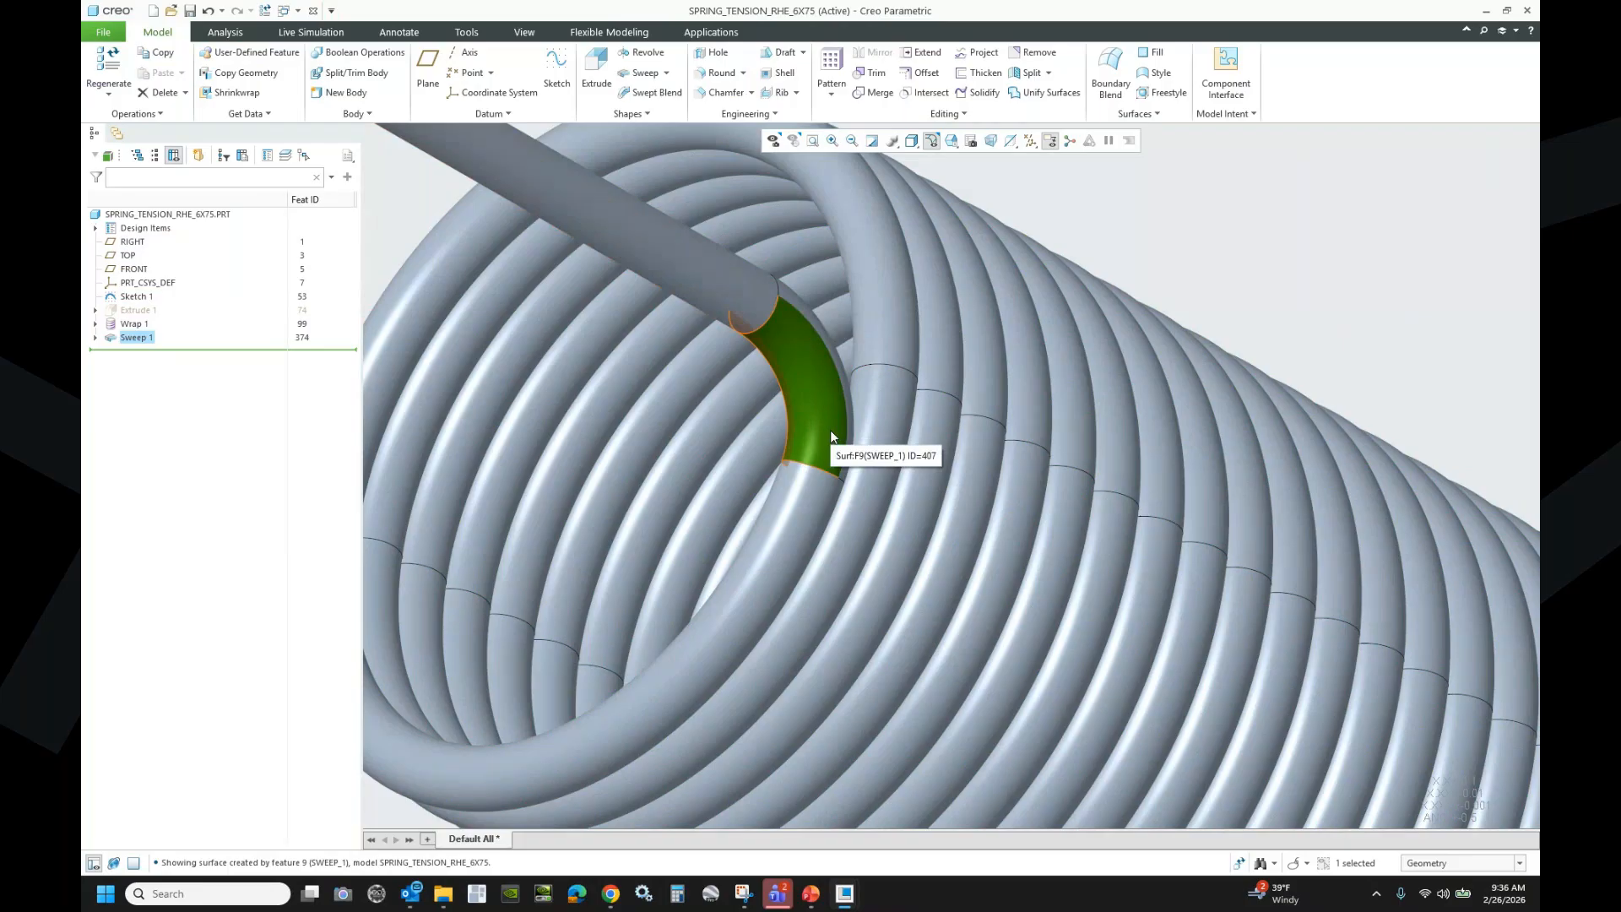
pyautogui.click(951, 141)
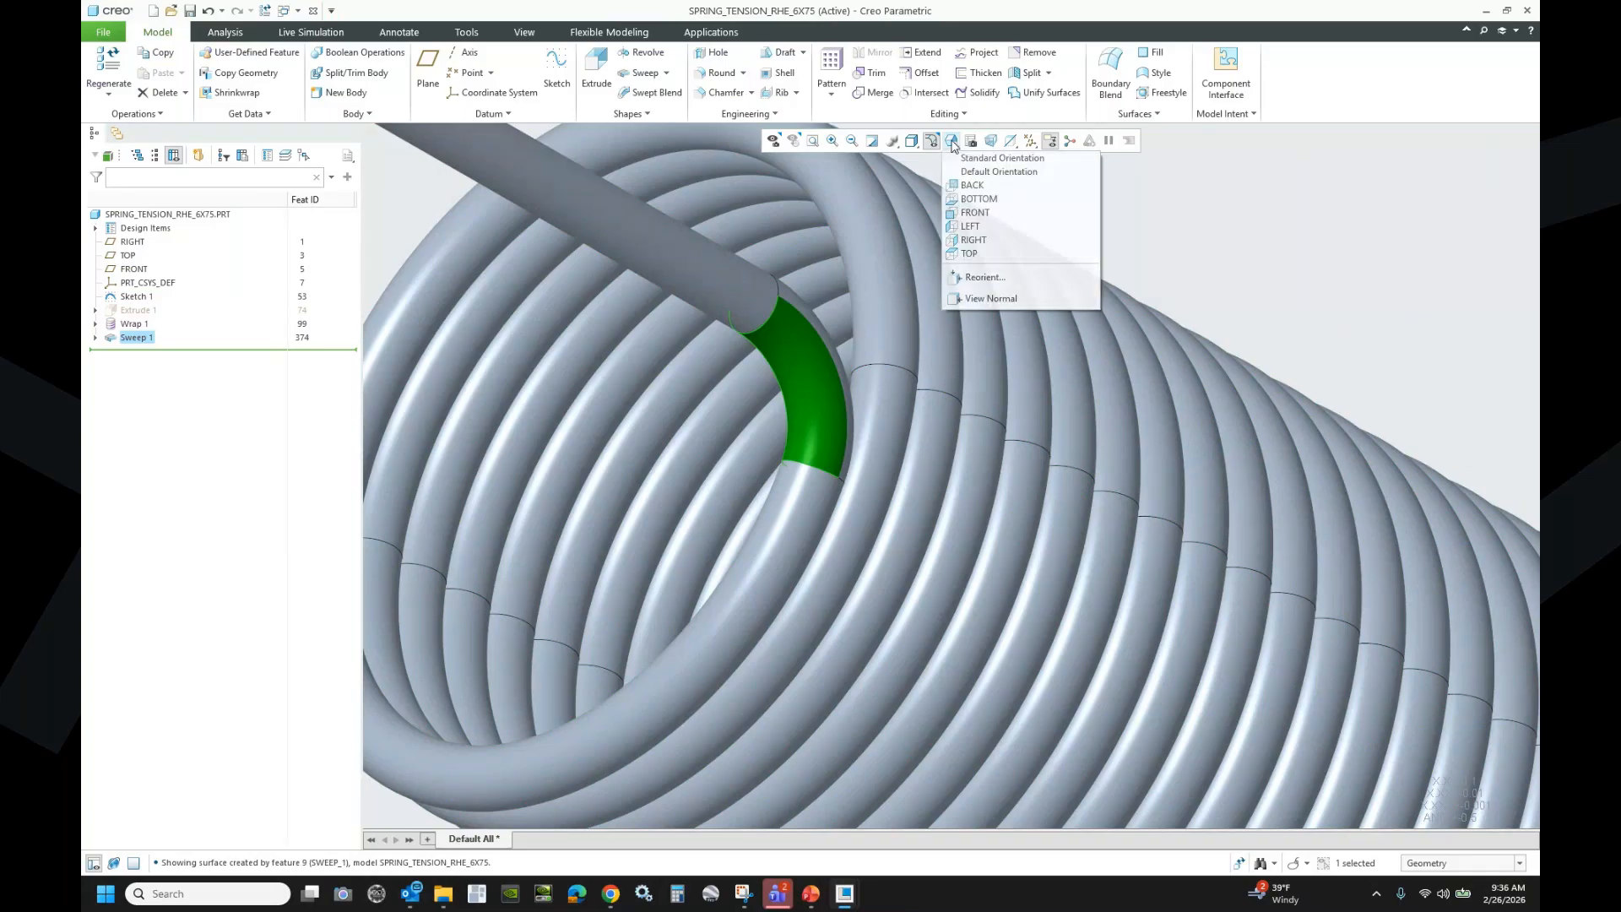
pyautogui.click(1002, 159)
pyautogui.click(458, 300)
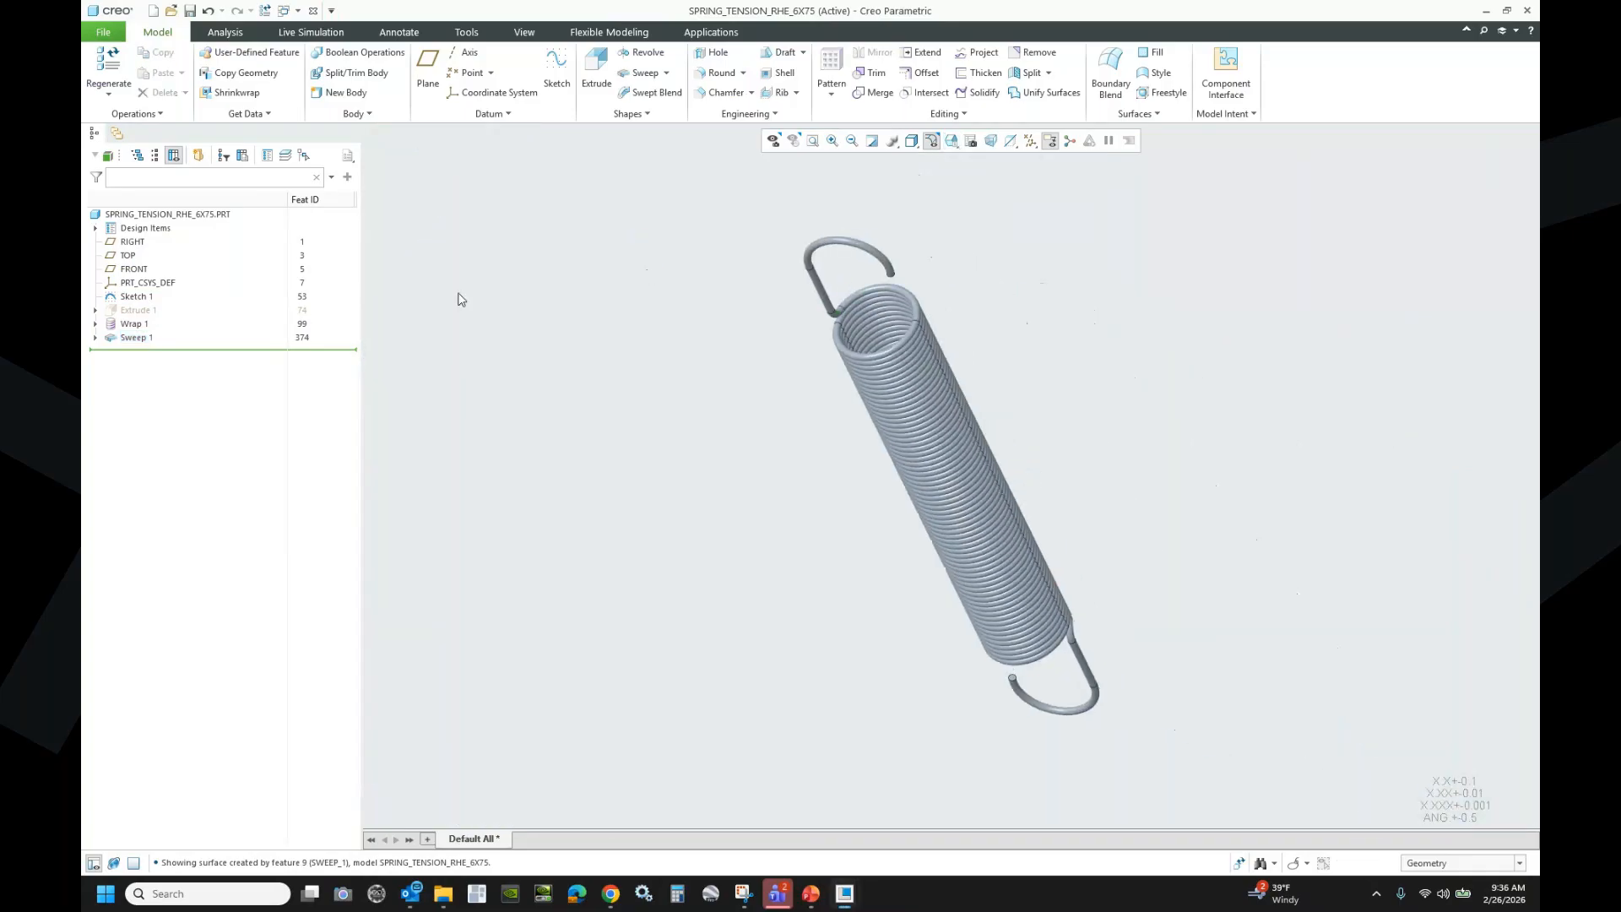
pyautogui.click(135, 297)
pyautogui.keyDown('ctrl'); pyautogui.click(133, 324); pyautogui.keyUp('ctrl')
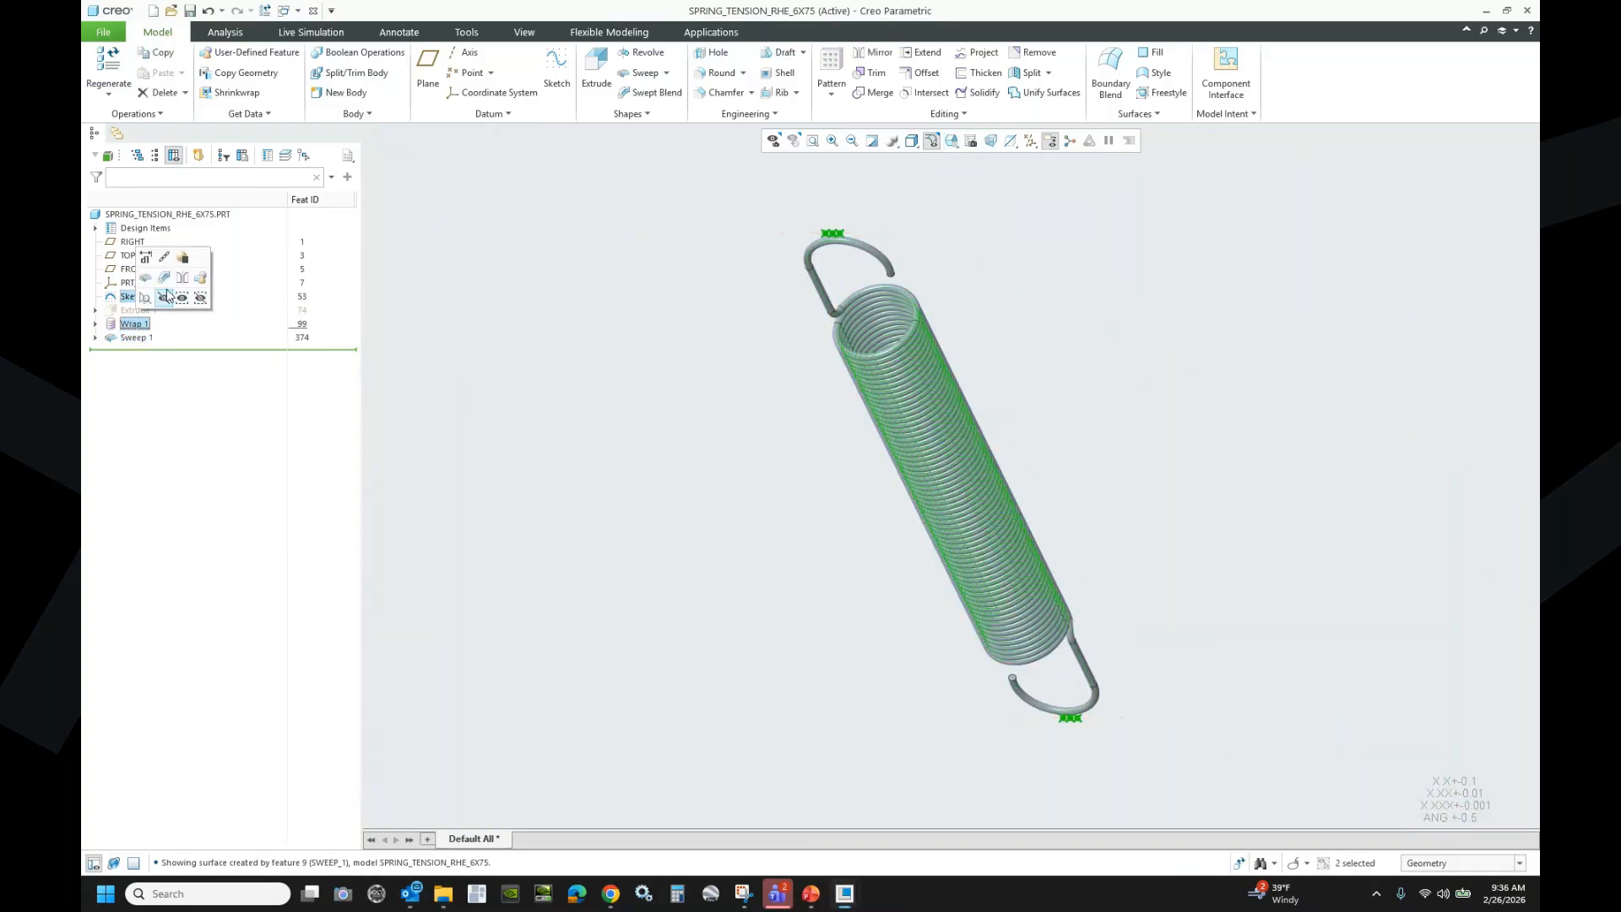
# - Hide the Sketch 1 and Wrap 1 curves and save the layer status
pyautogui.click(165, 296)
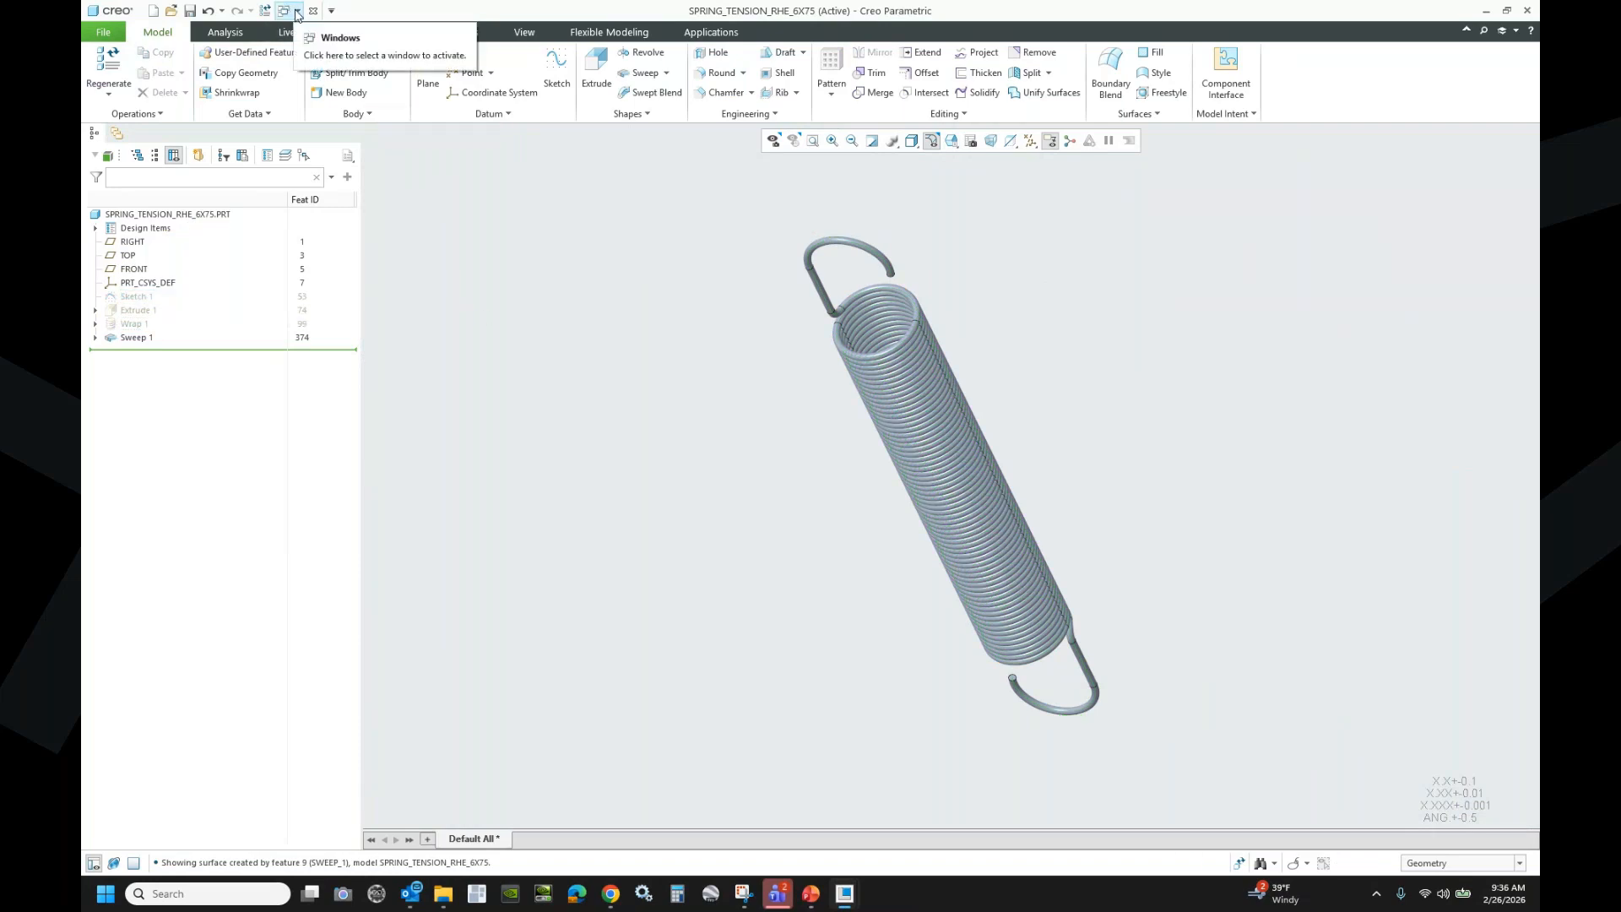
pyautogui.click(284, 154)
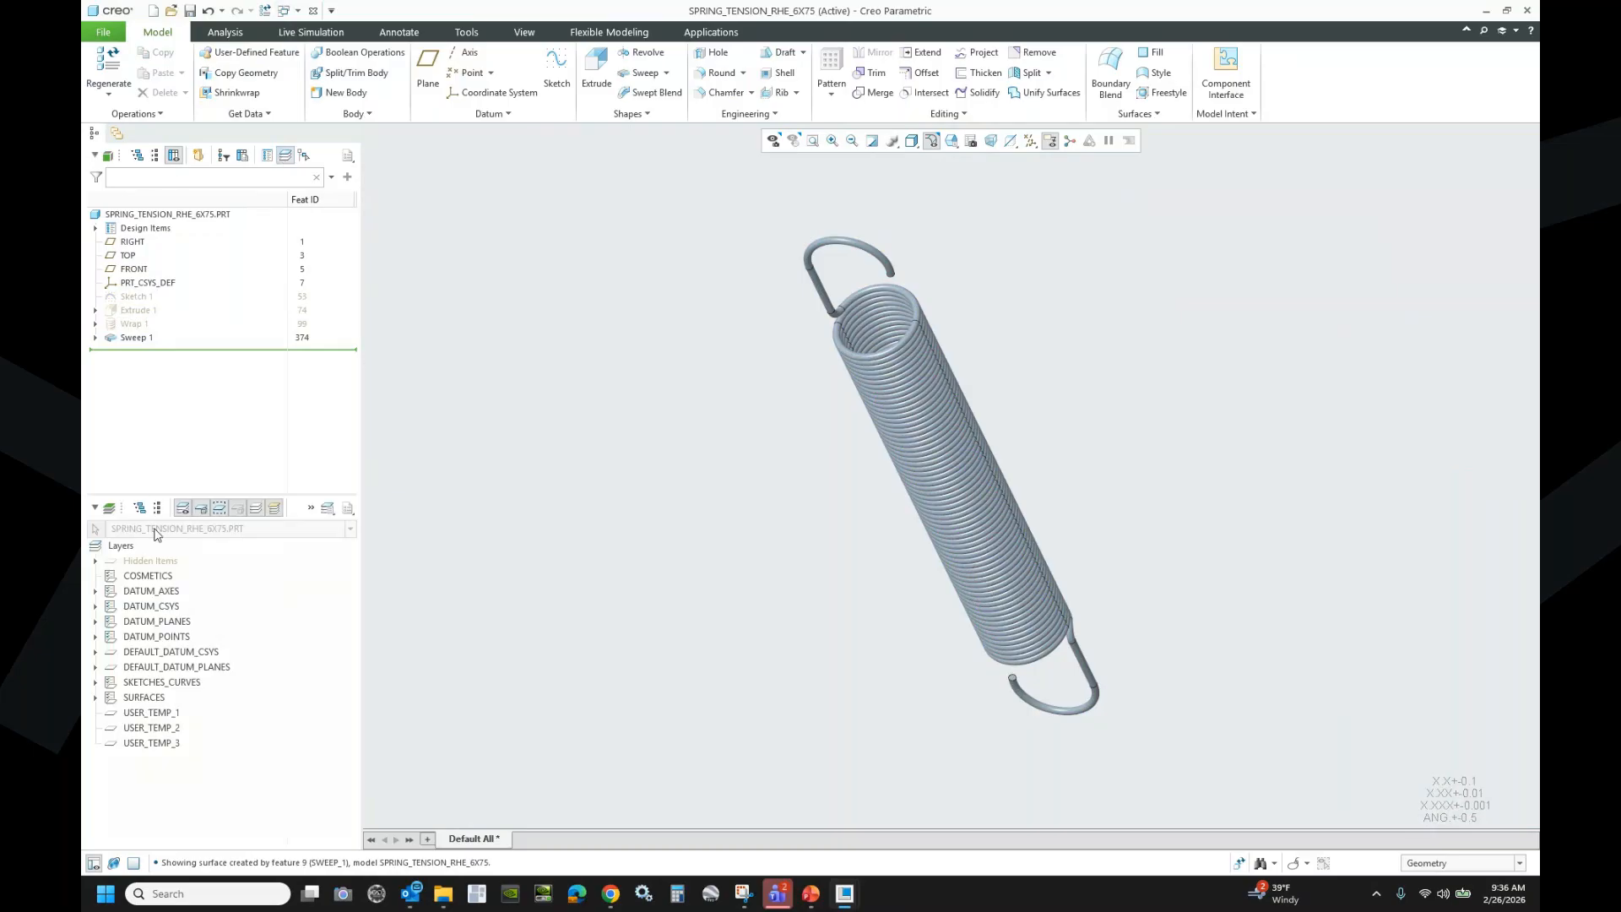
pyautogui.rightClick(122, 546)
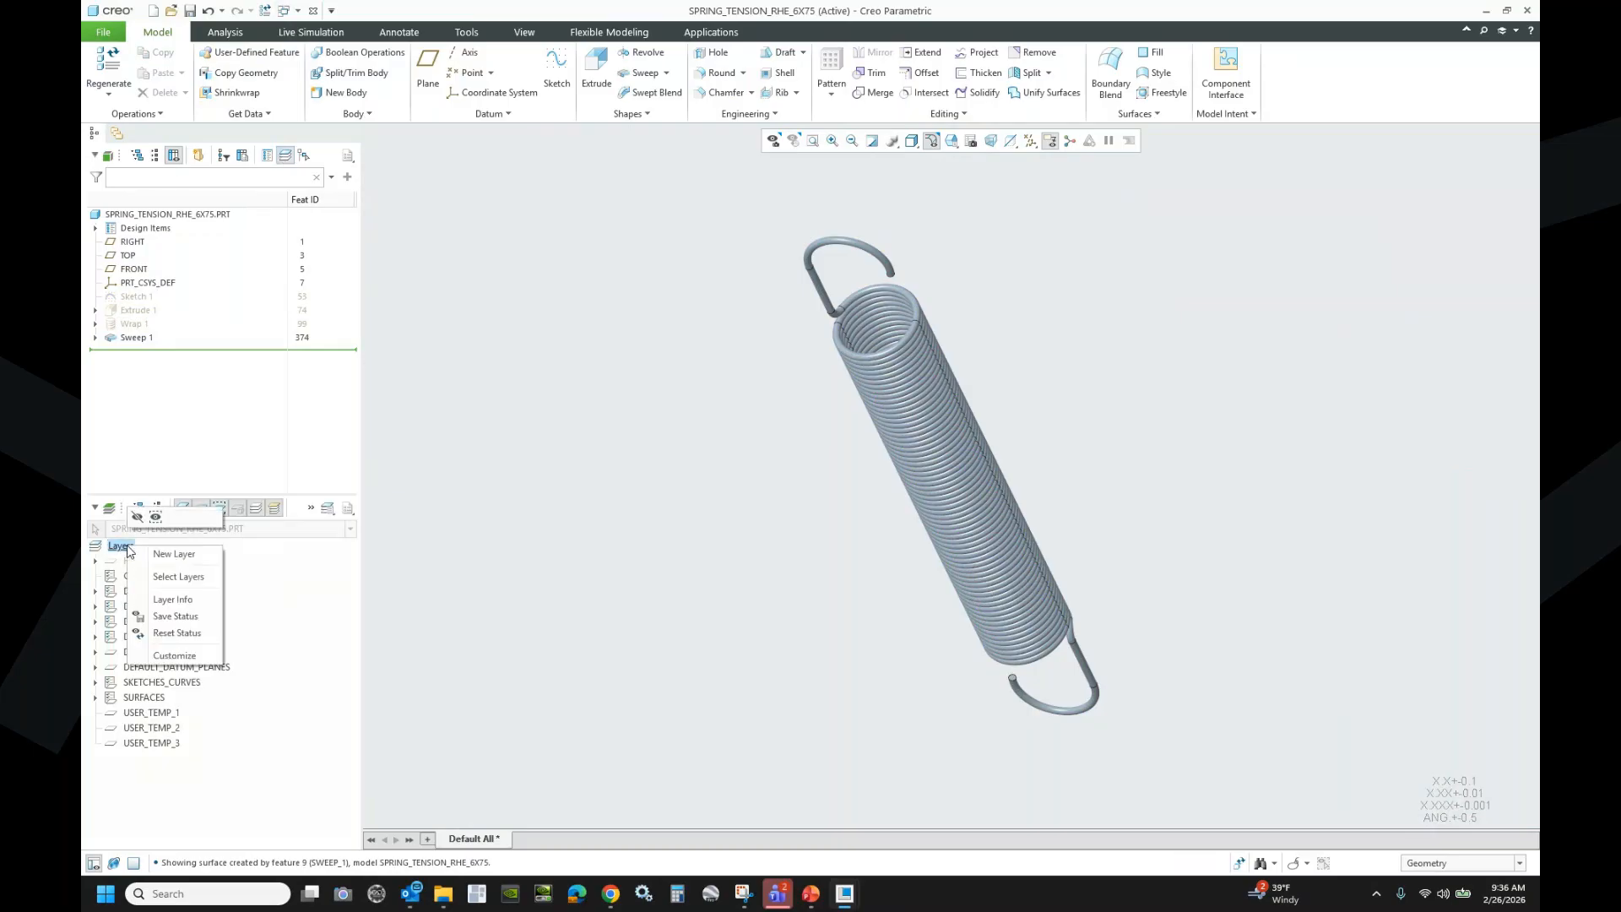
pyautogui.click(174, 617)
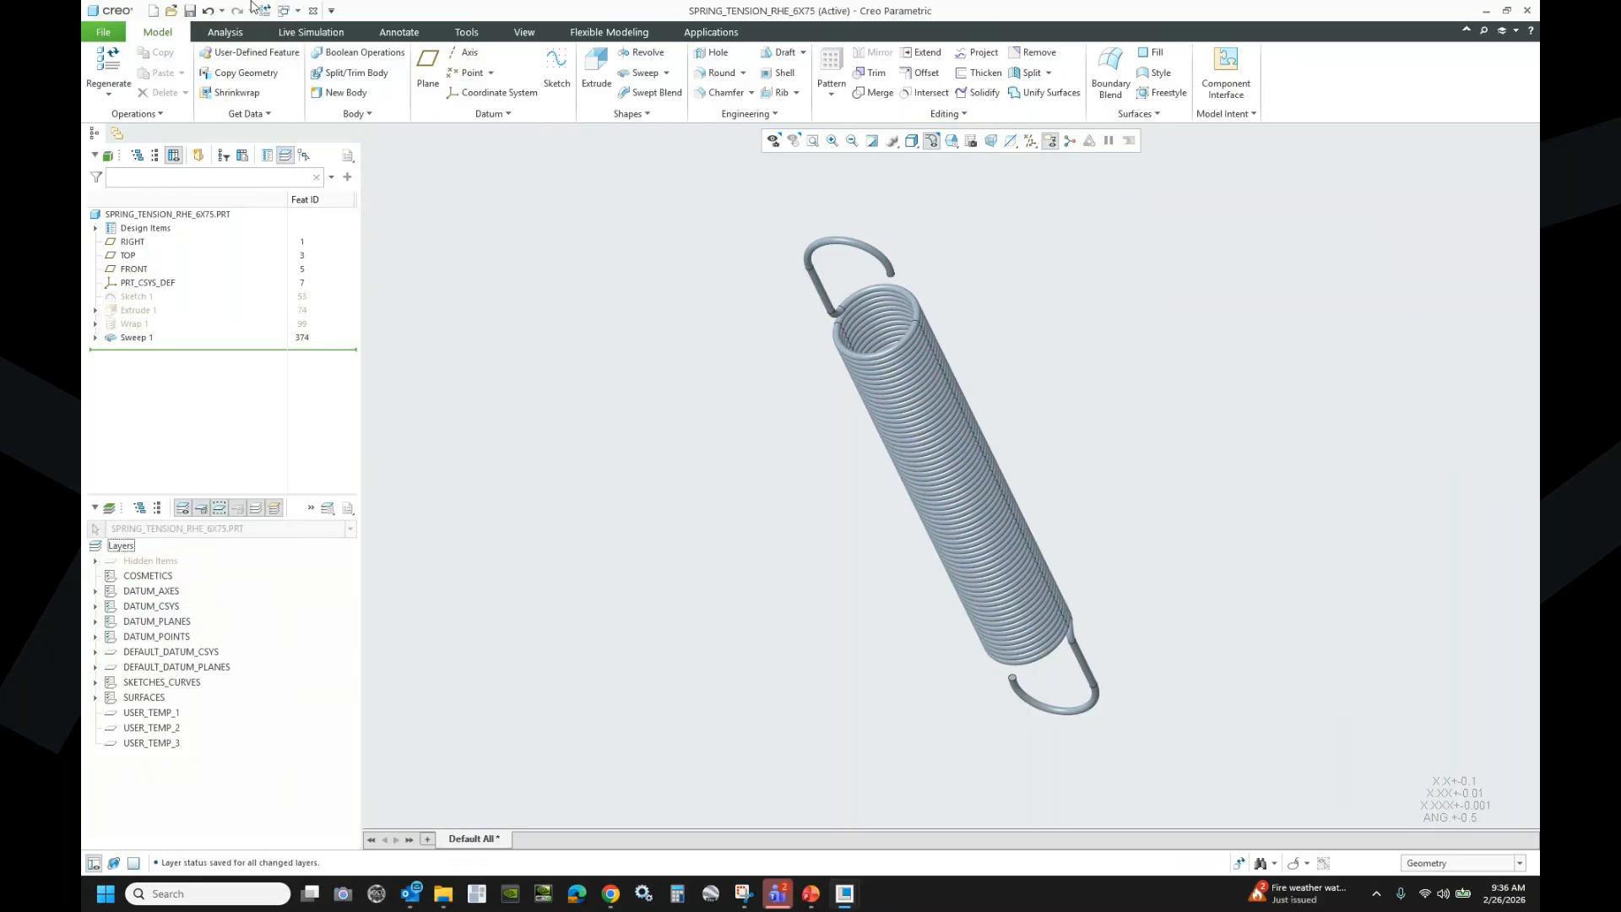
# - Regenerate the part and save it as SPRING_TENSION_RHE_6X75 in the working directory
pyautogui.click(190, 10)
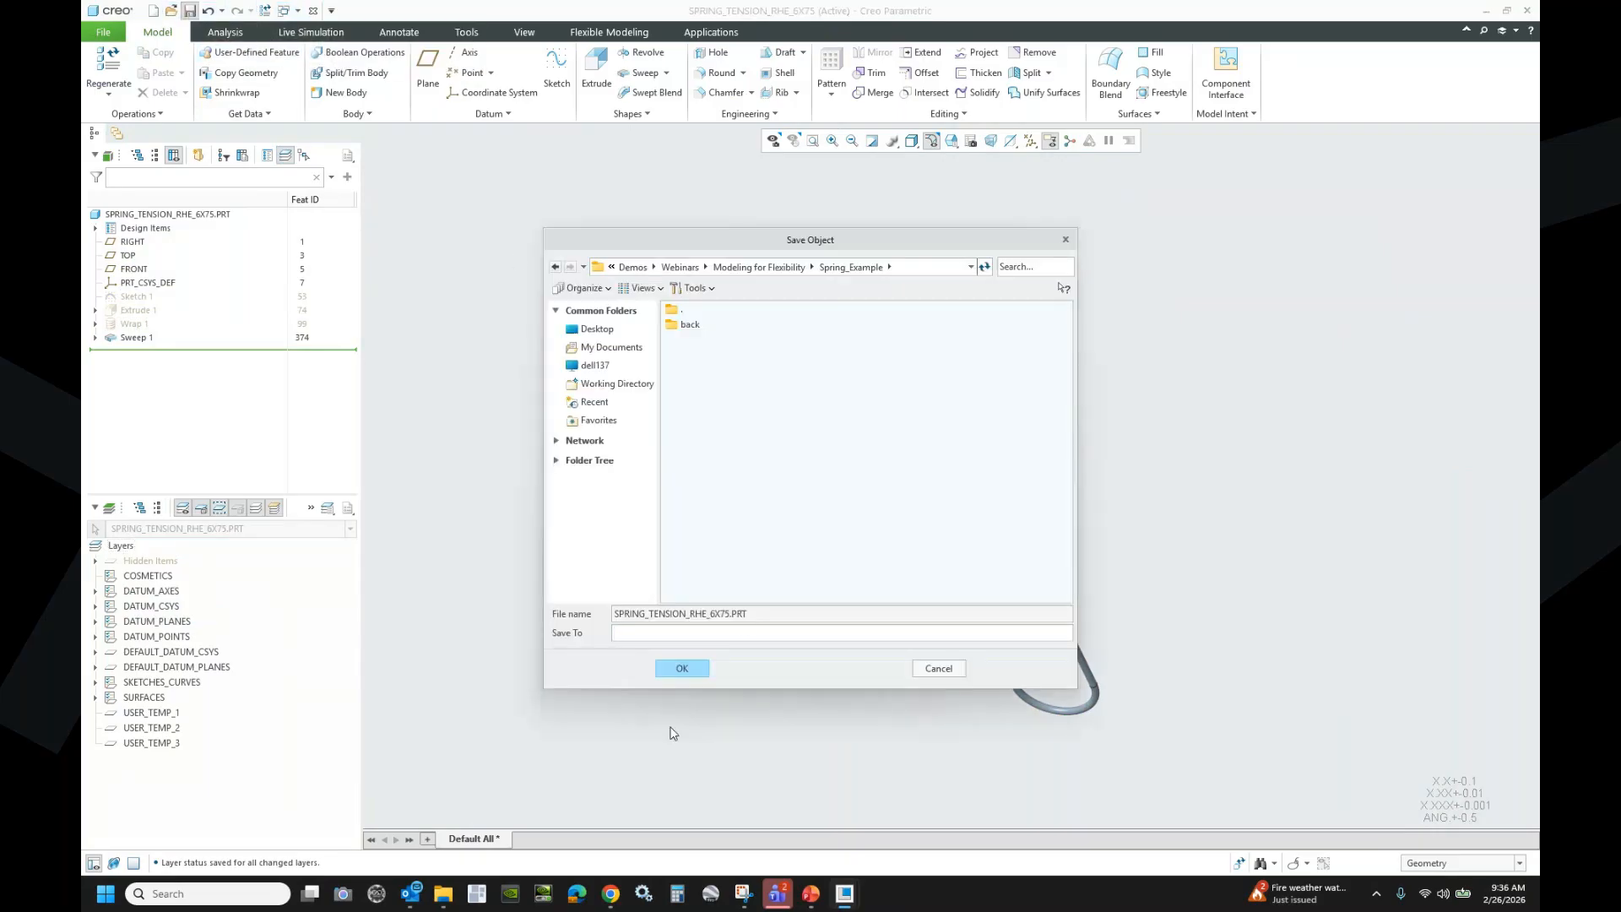
pyautogui.click(617, 385)
pyautogui.click(680, 669)
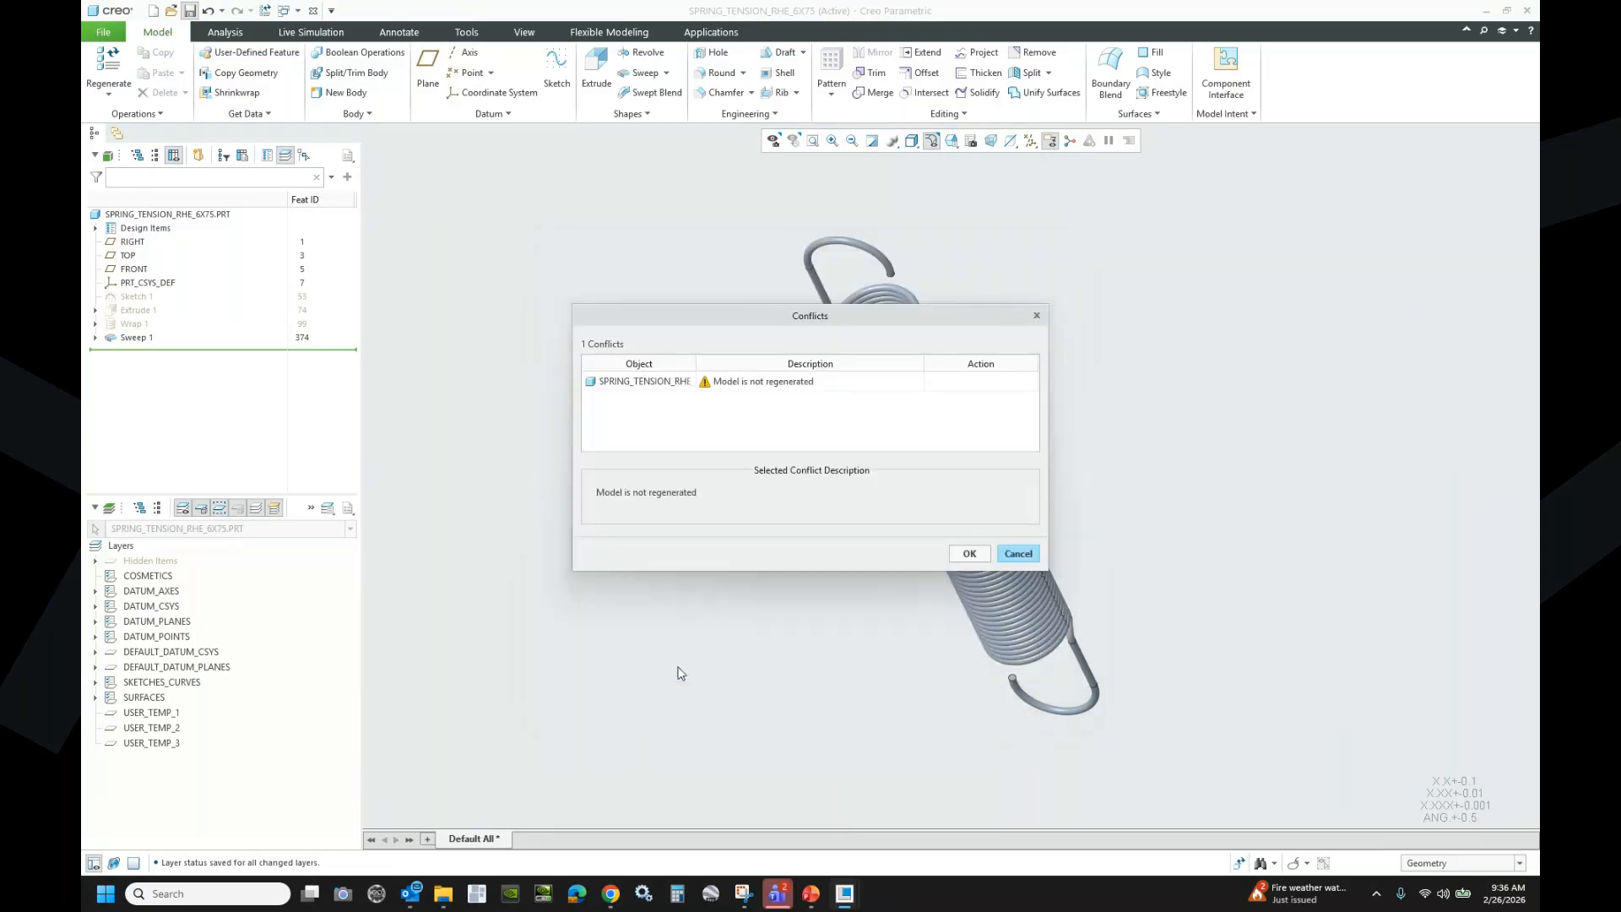
pyautogui.click(1020, 552)
pyautogui.click(265, 10)
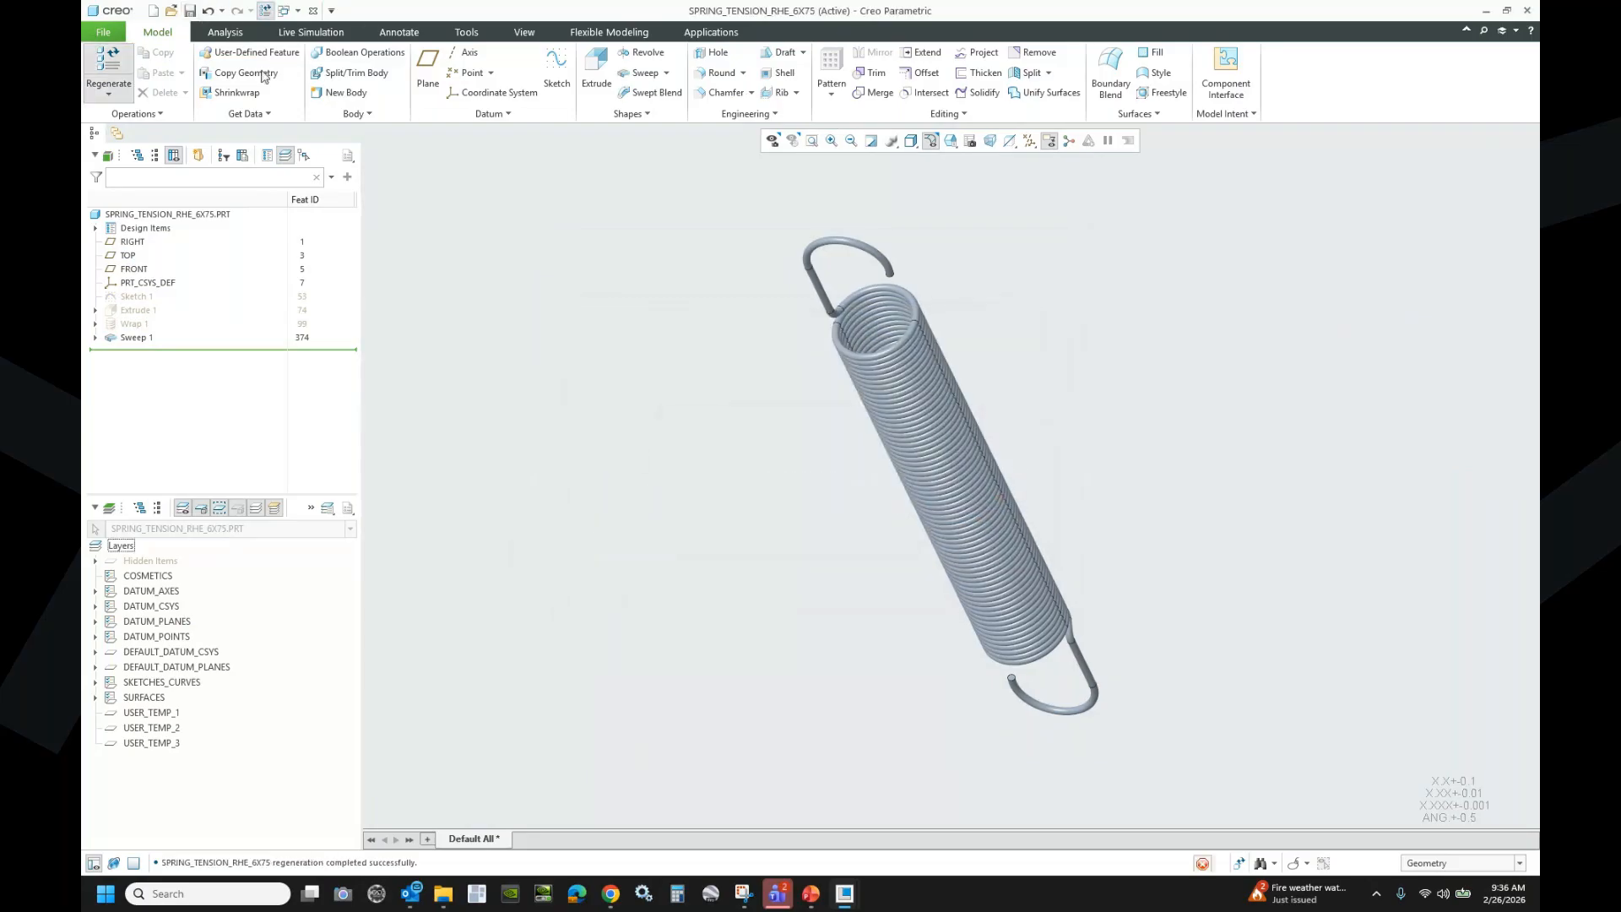
pyautogui.hotkey('ctrl', 's')
pyautogui.click(684, 665)
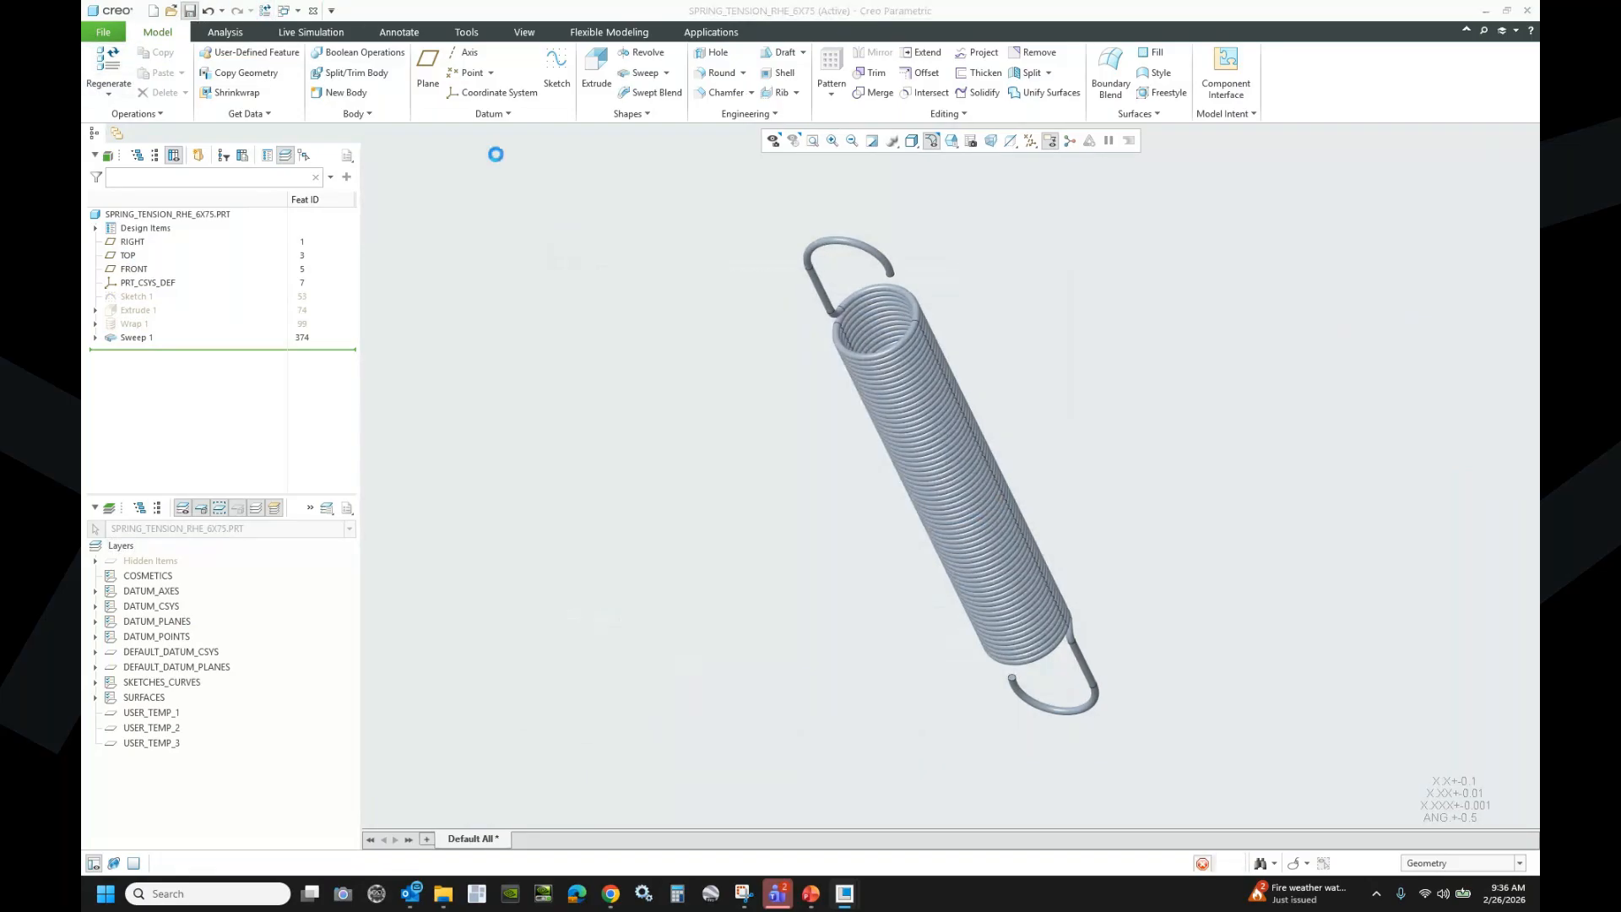
pyautogui.click(300, 11)
# - Switch to FRAME_LEVER_EXAMPLE and turn on datum axis and plane display
pyautogui.click(364, 59)
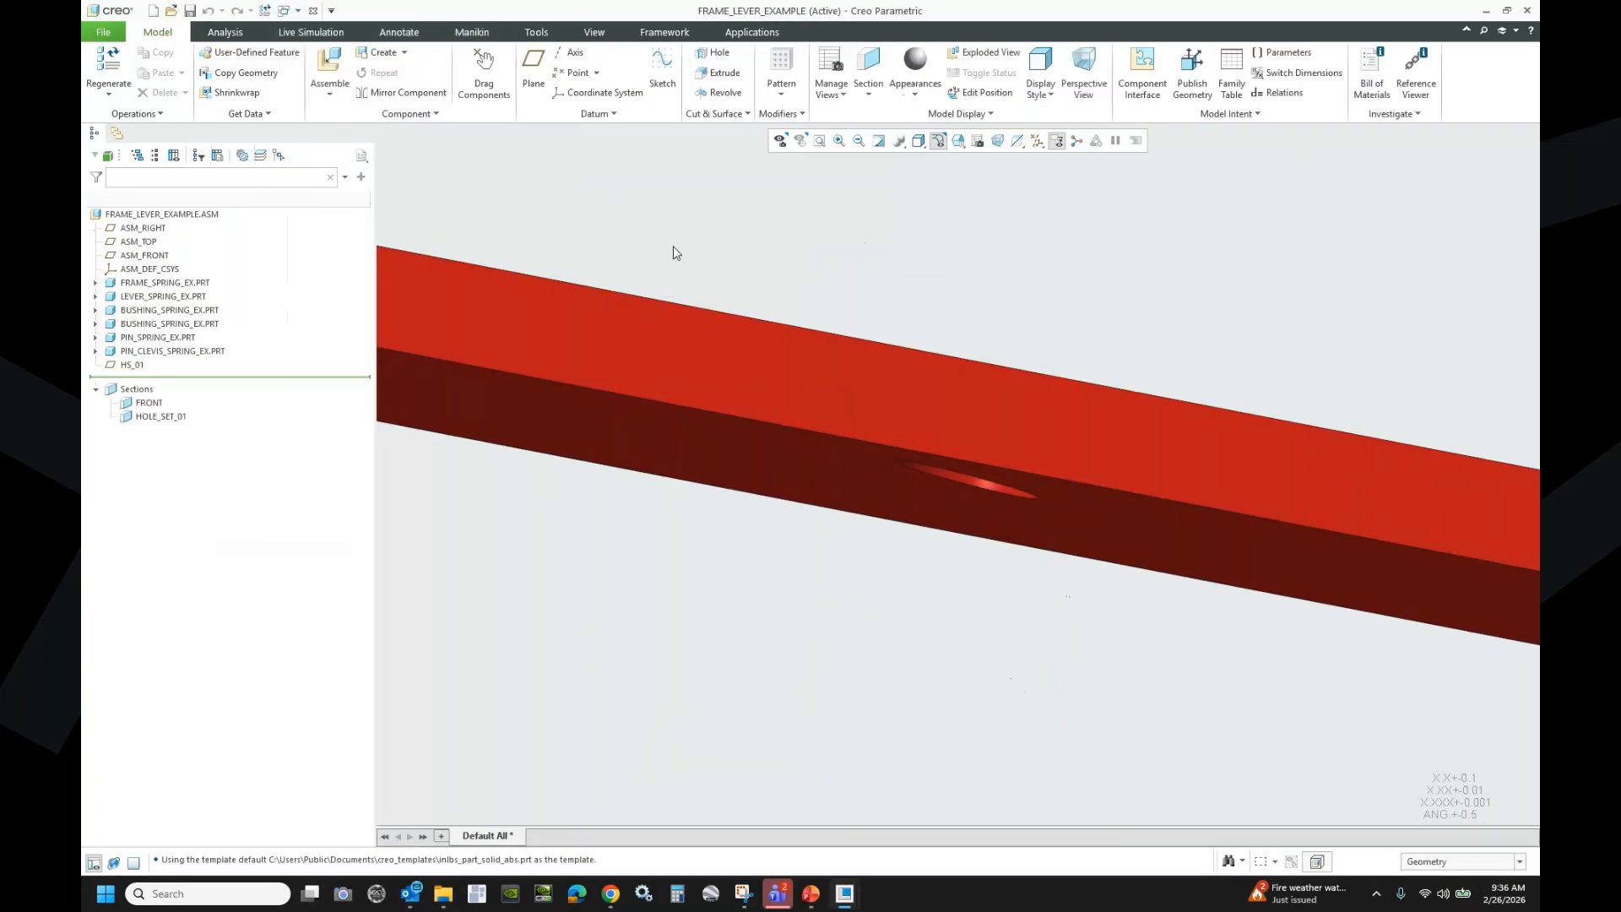
pyautogui.scroll(-10, 967, 660)
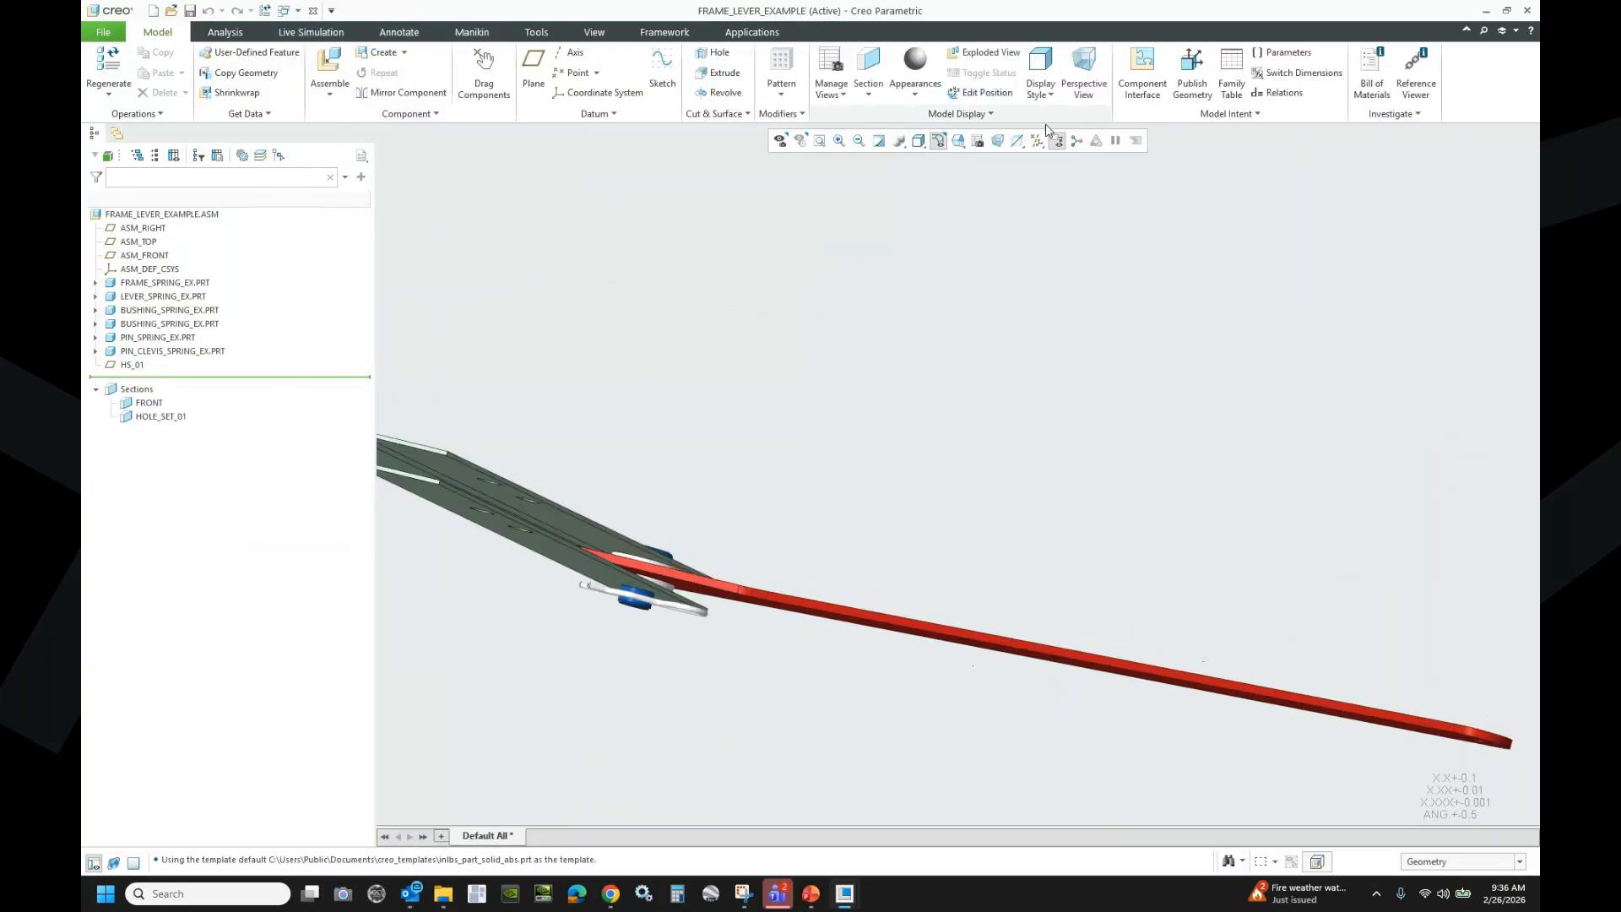
pyautogui.click(1037, 140)
pyautogui.click(1038, 175)
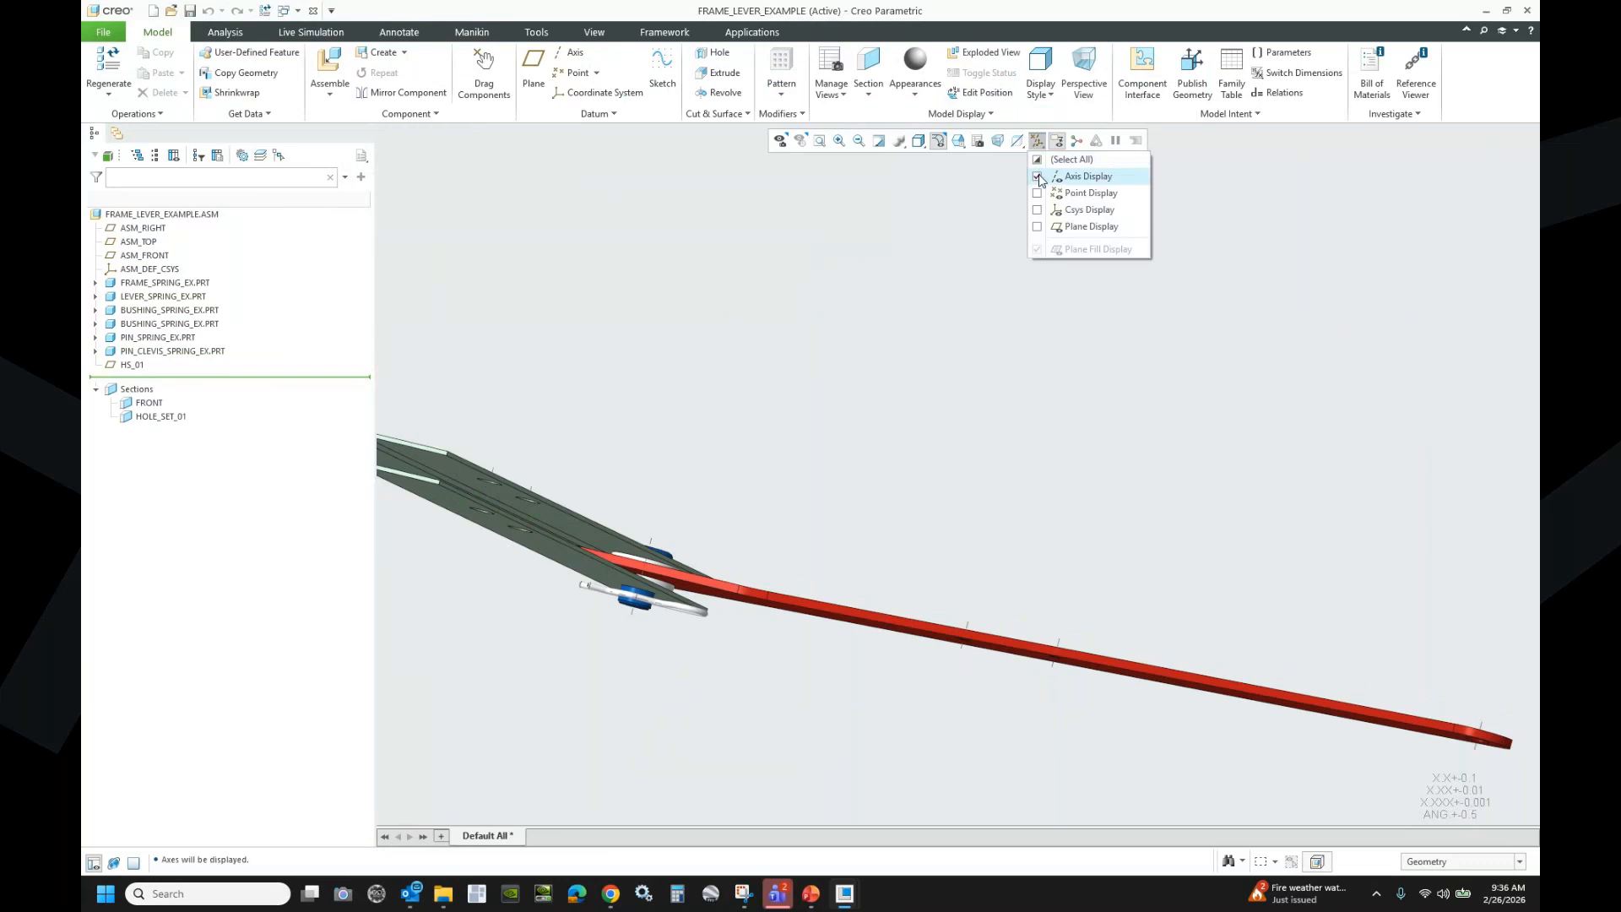
pyautogui.click(1038, 226)
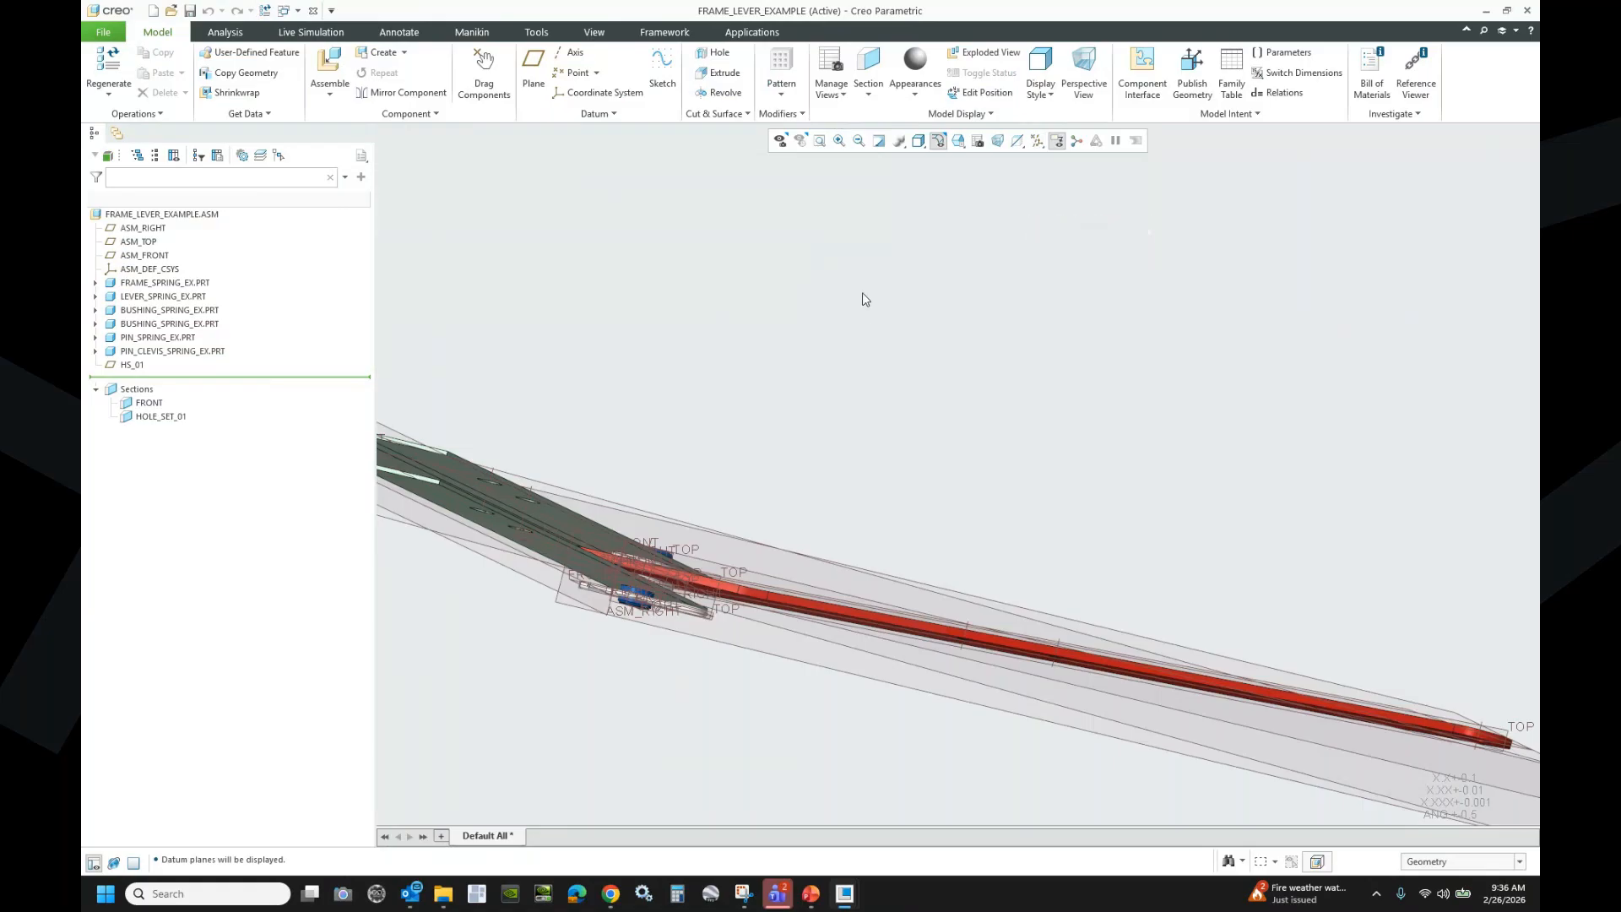
pyautogui.moveTo(879, 384); pyautogui.dragTo(892, 339, button='middle')
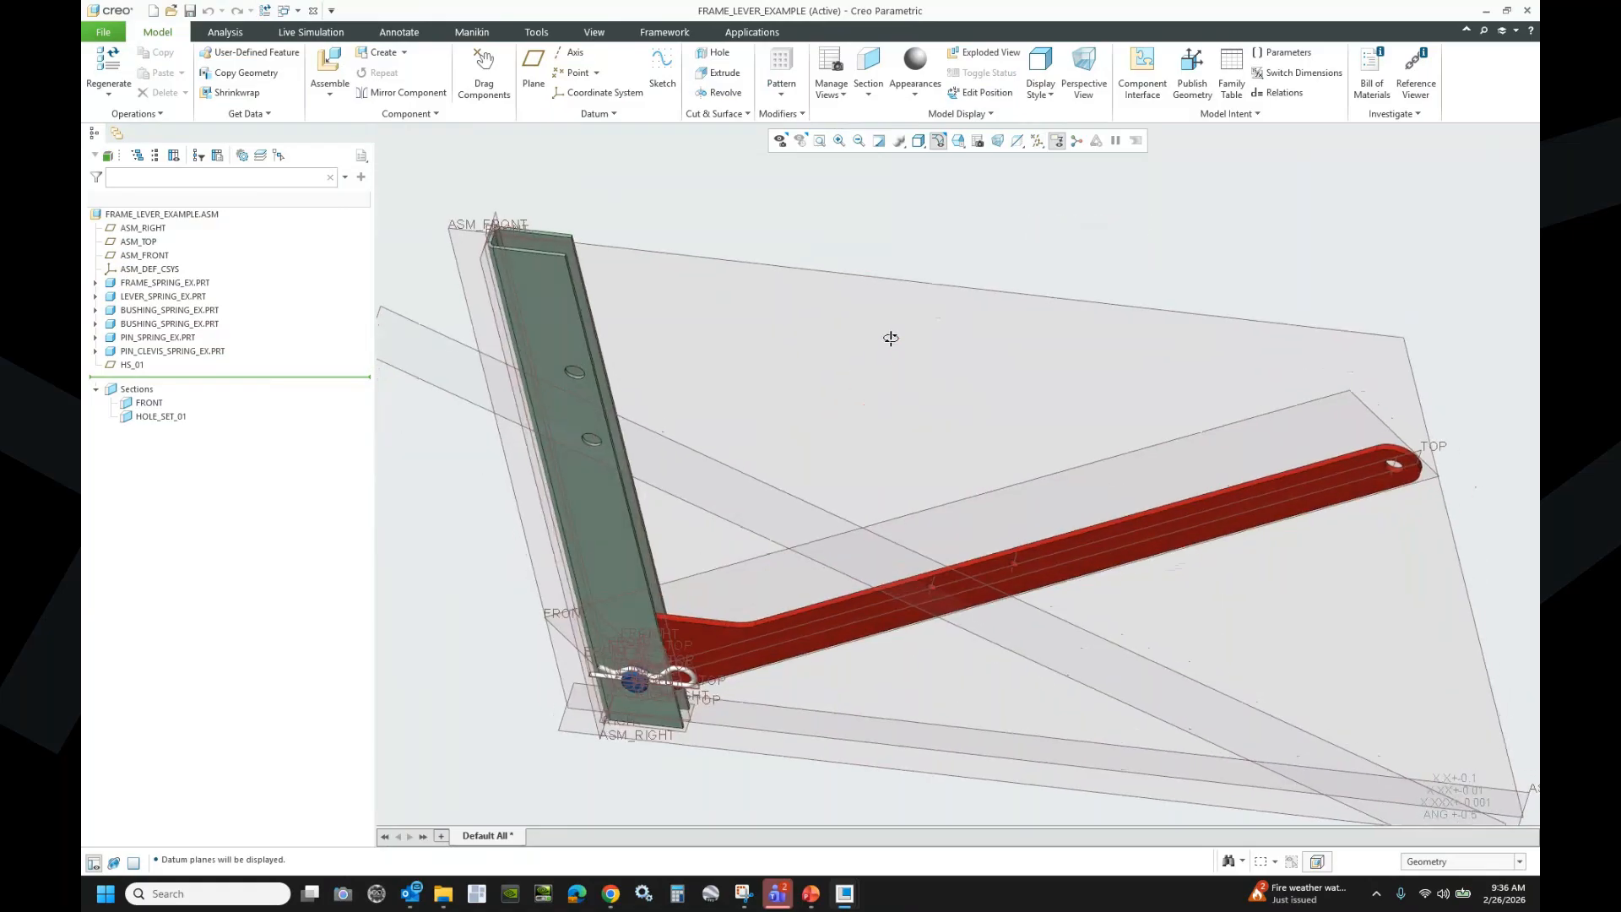
# - Bring spring_tension_rhe_6x75.prt into the assembly and unhide its Sketch 1
pyautogui.click(323, 65)
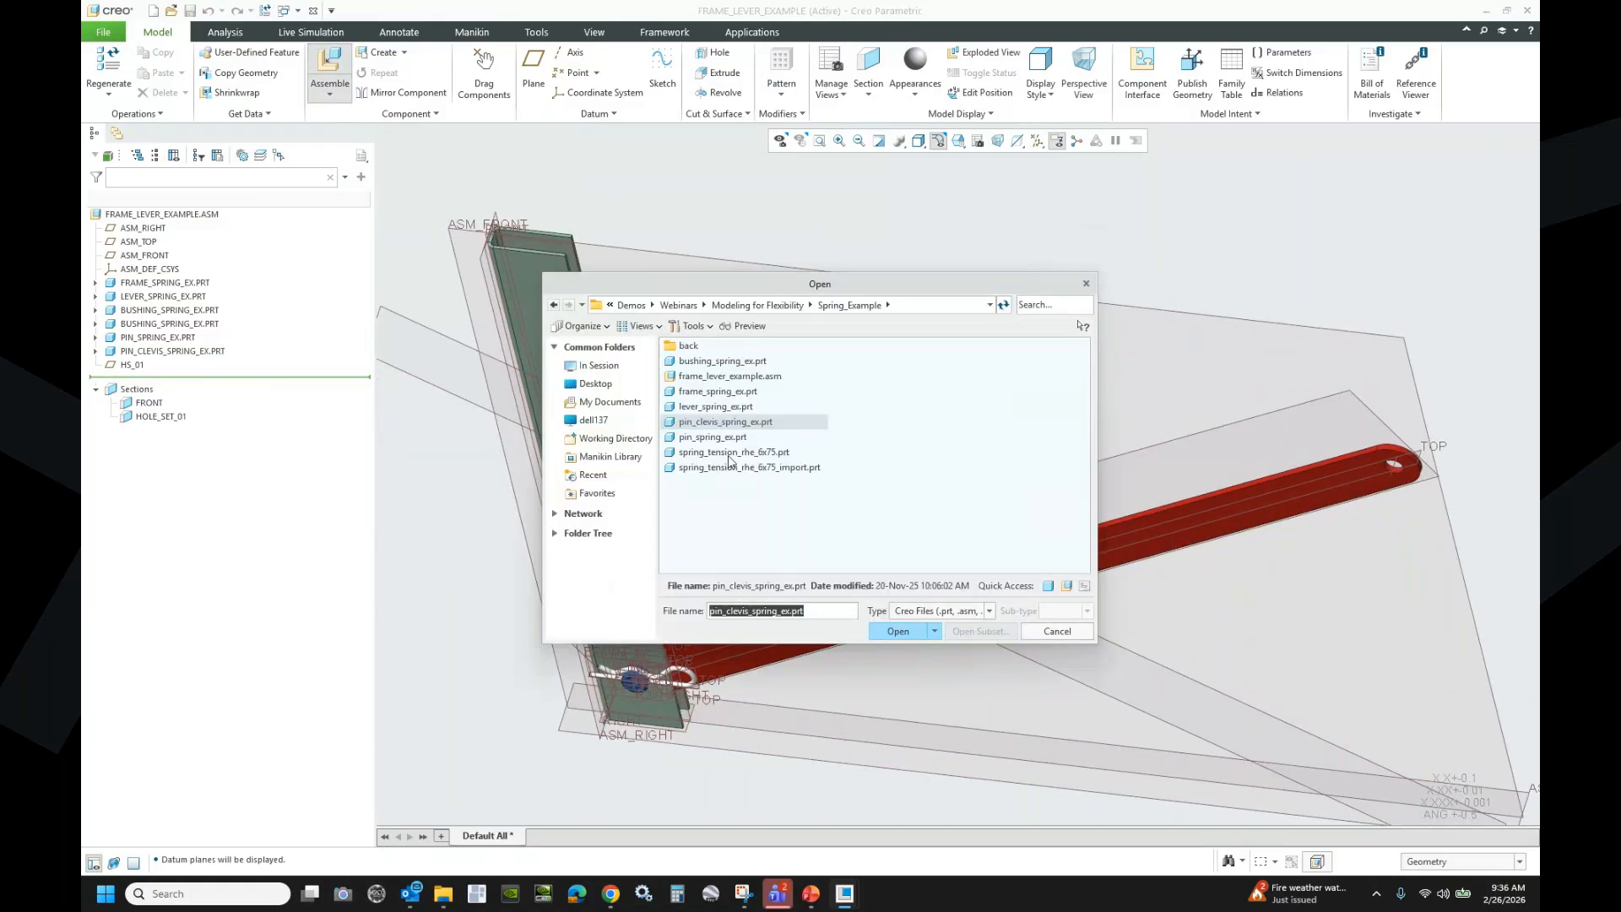
pyautogui.click(731, 453)
pyautogui.click(898, 631)
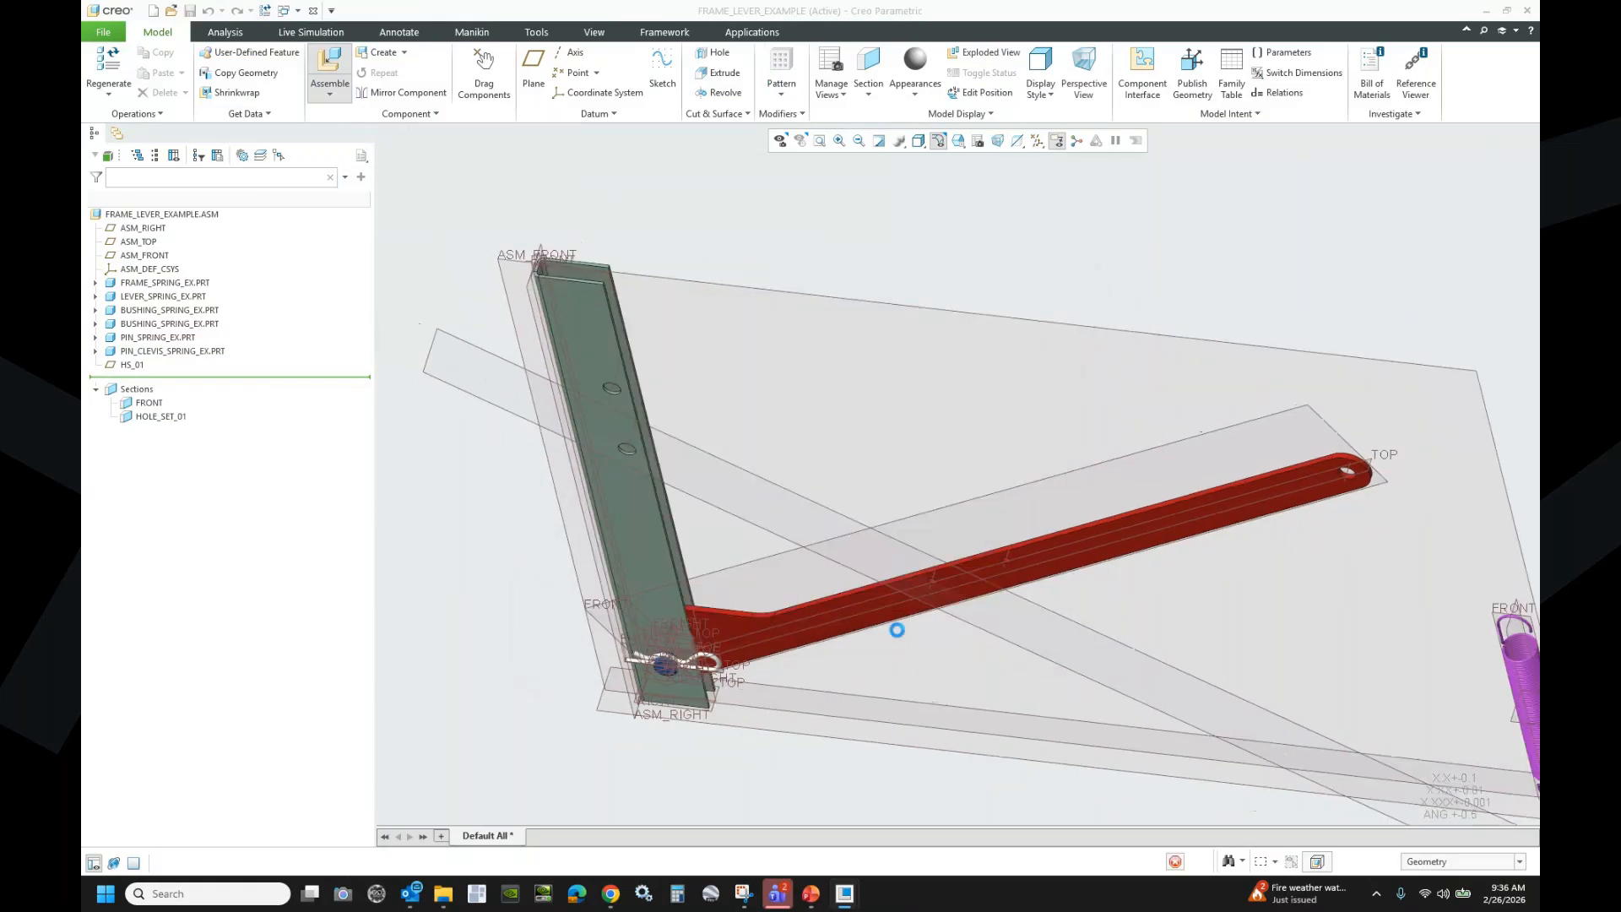
pyautogui.scroll(3, 1025, 510)
pyautogui.scroll(-4, 1303, 574)
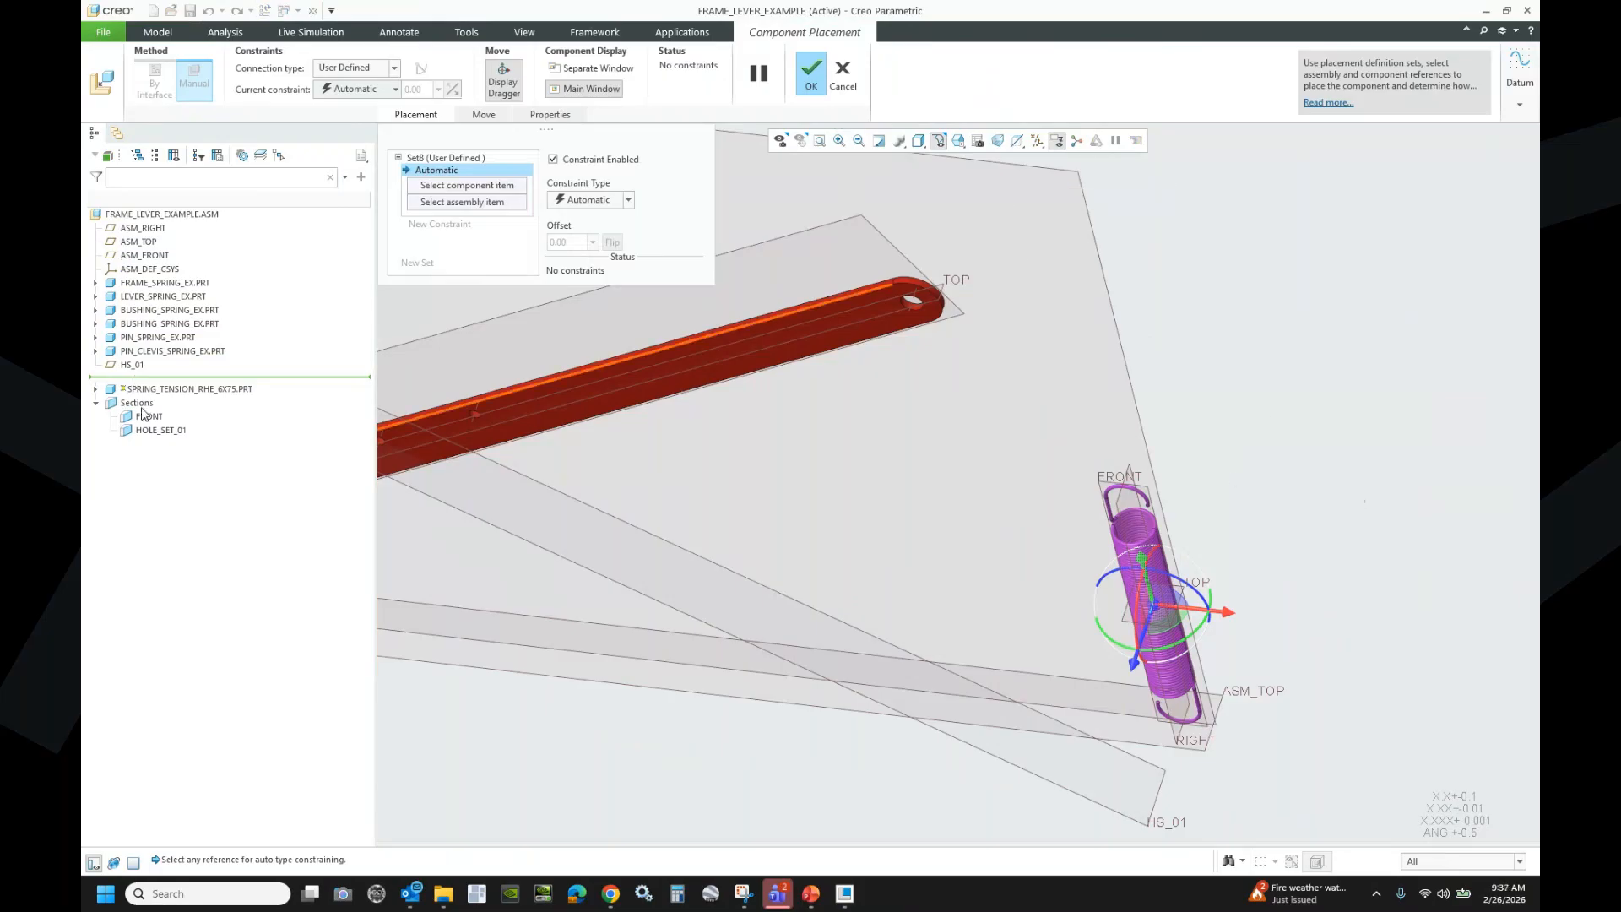
pyautogui.scroll(-2, 1089, 497)
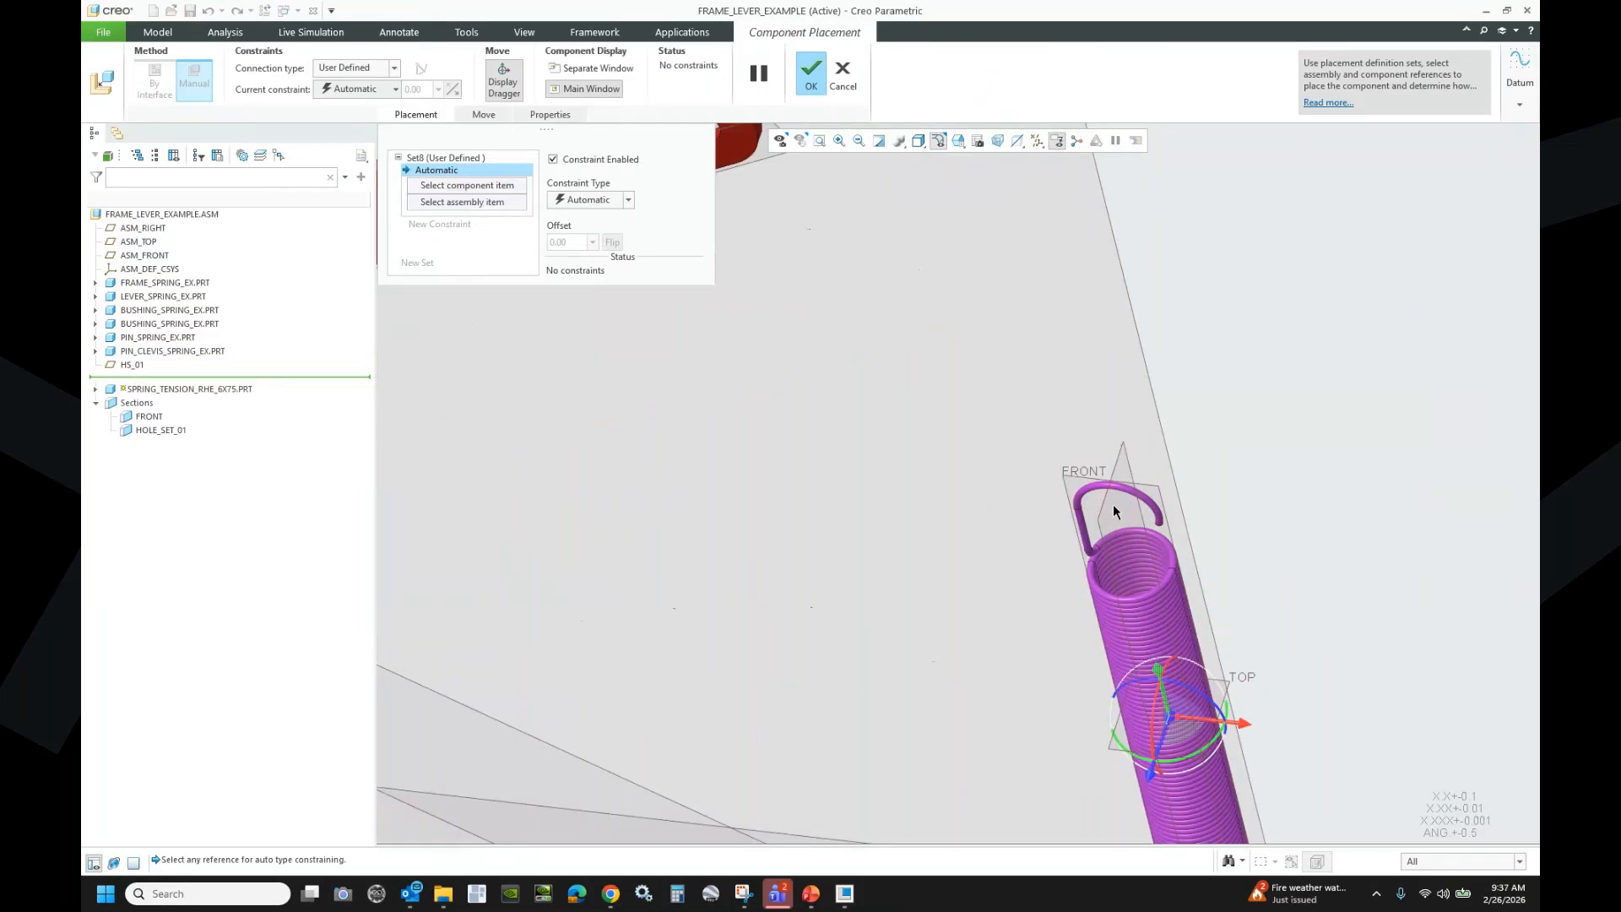
pyautogui.click(96, 389)
pyautogui.rightClick(147, 473)
pyautogui.click(181, 475)
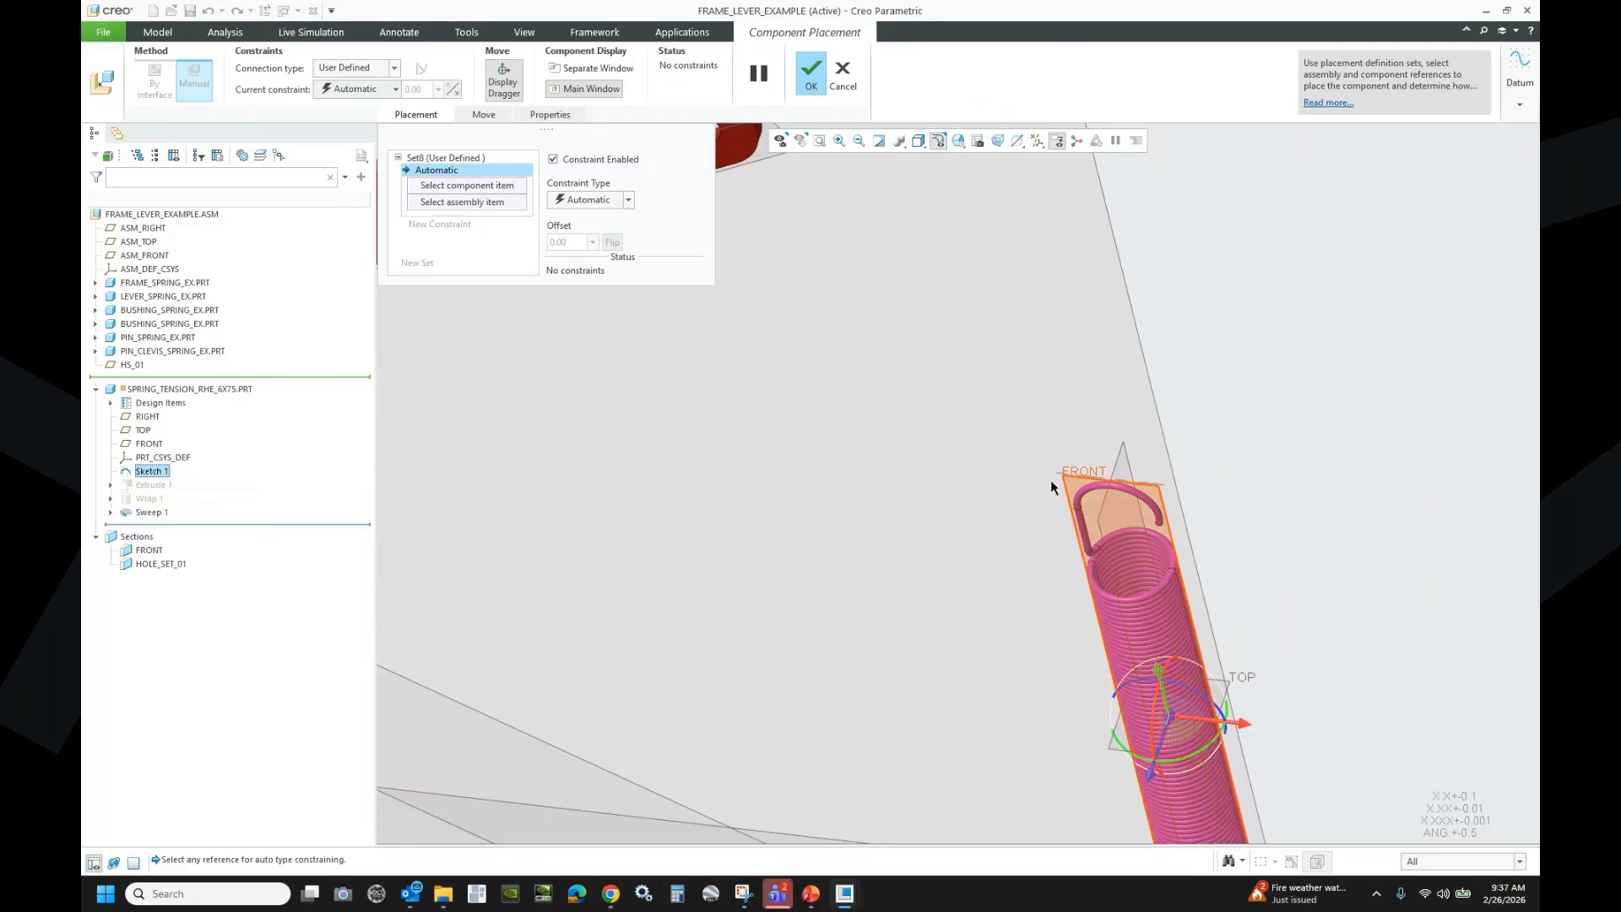
# - Make the spring axis Coincident with the frame hole
pyautogui.scroll(6, 1126, 467)
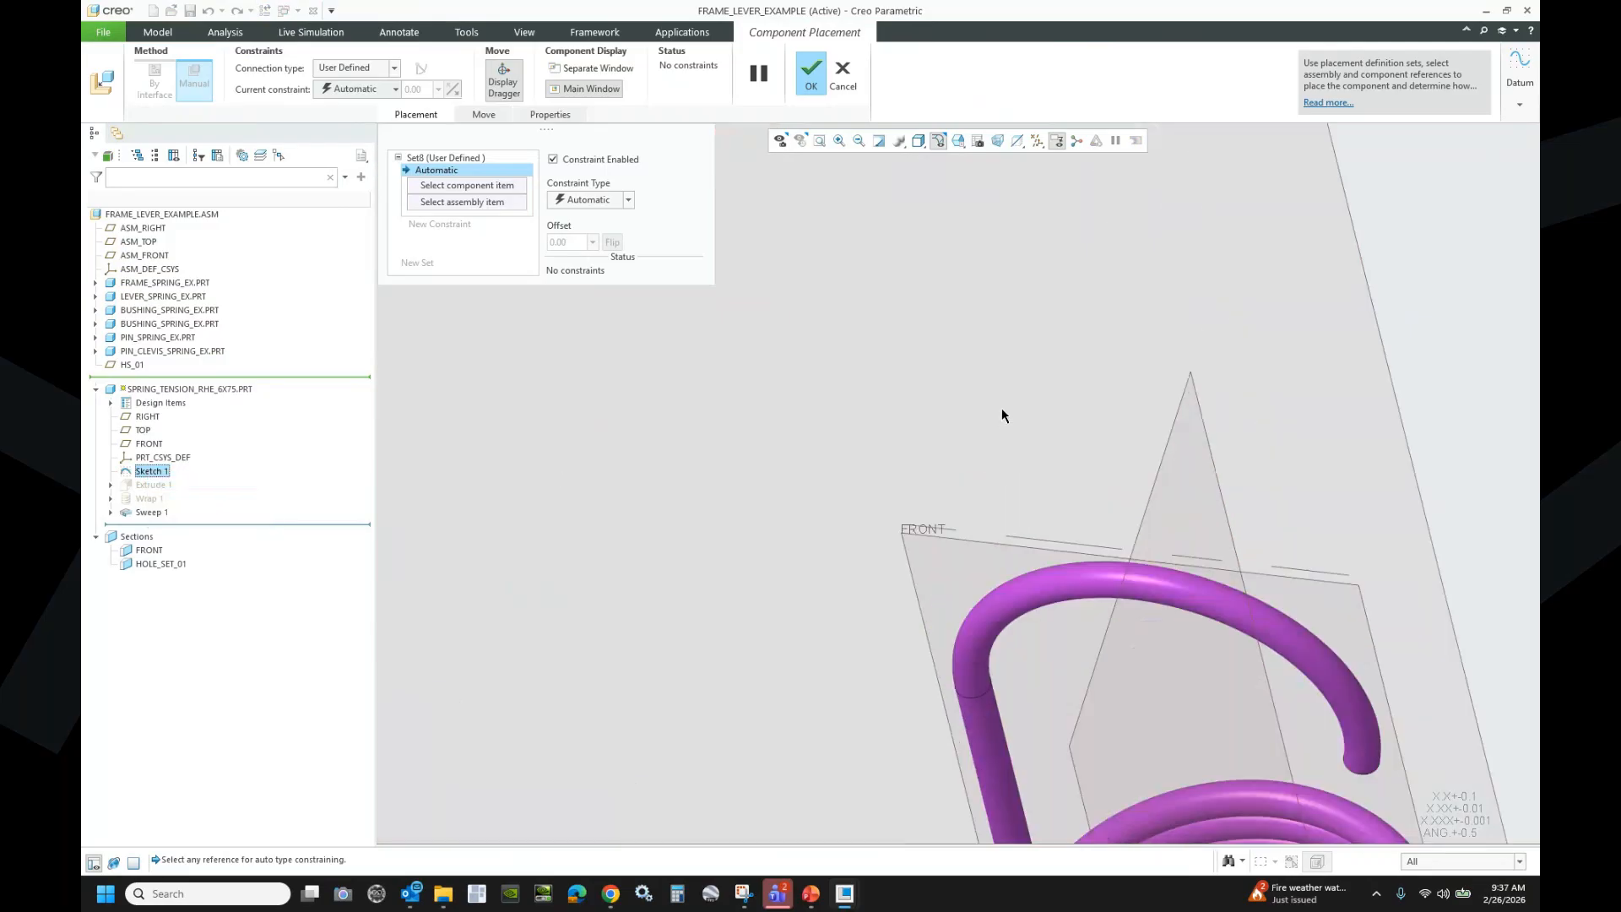
pyautogui.scroll(1, 1001, 408)
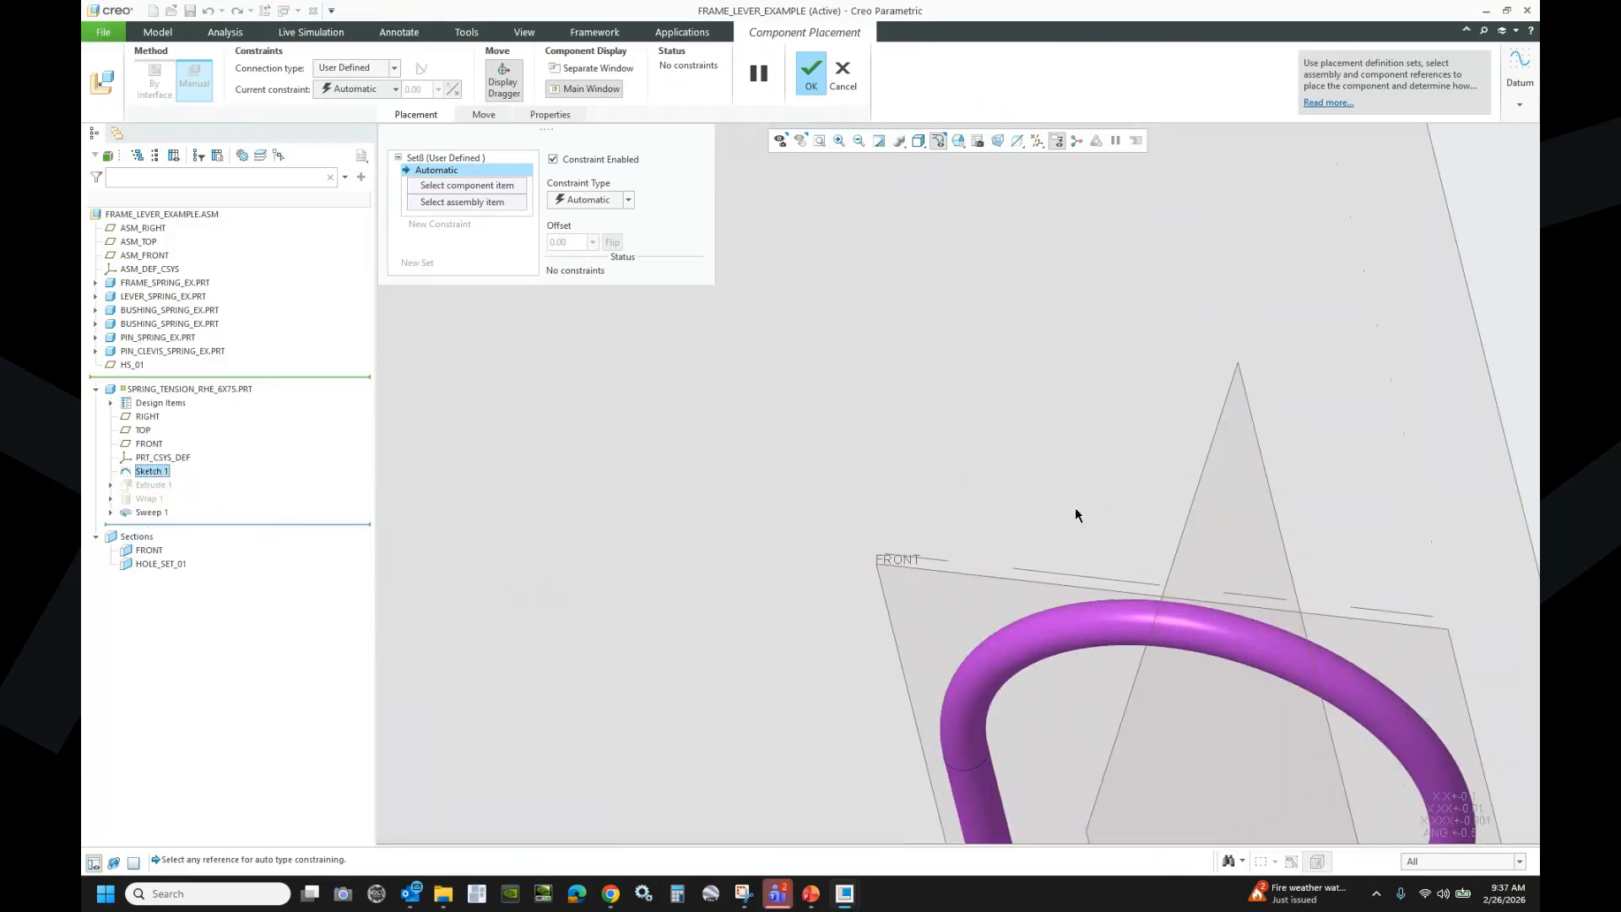
pyautogui.click(1077, 577)
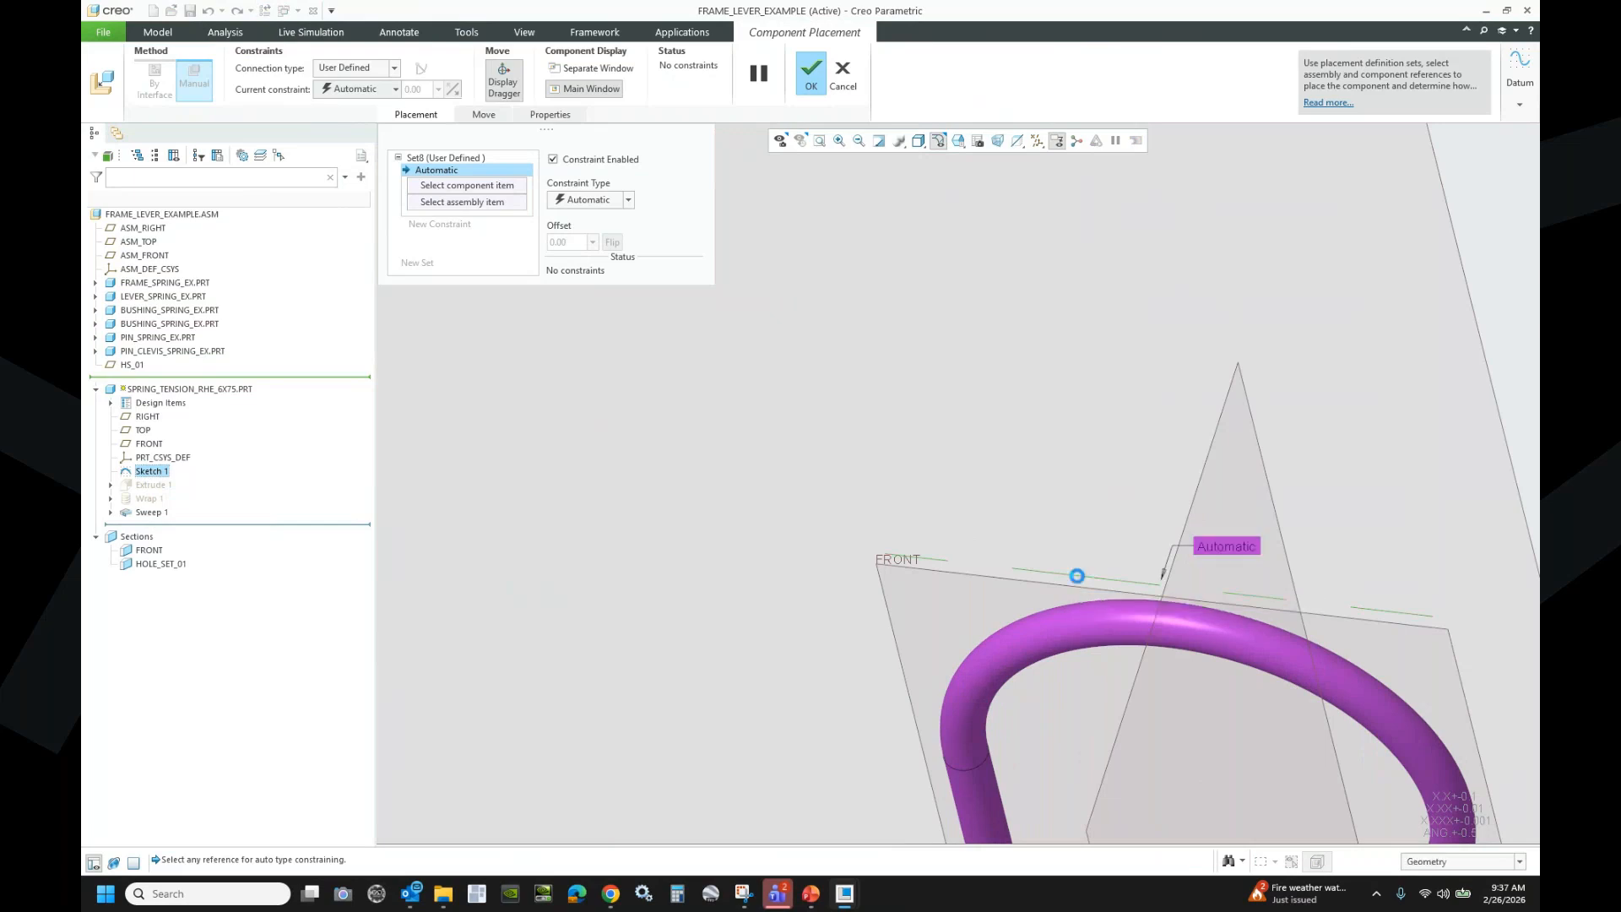
pyautogui.scroll(-5, 1089, 579)
pyautogui.scroll(-2, 1112, 571)
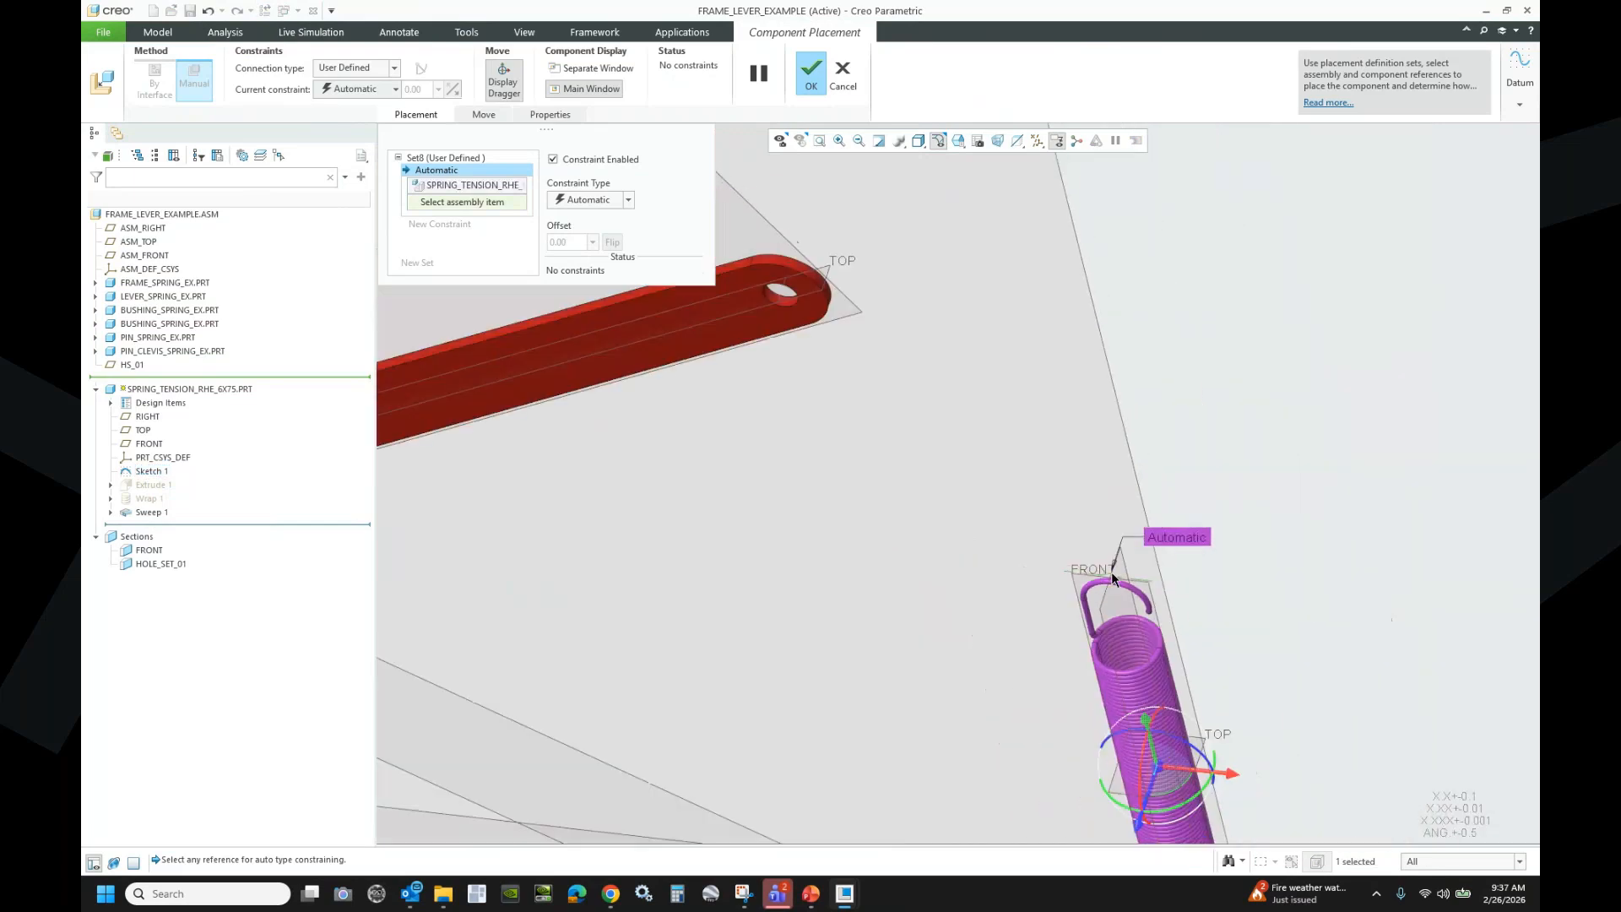
pyautogui.scroll(-3, 1165, 547)
pyautogui.scroll(6, 714, 513)
pyautogui.scroll(3, 714, 513)
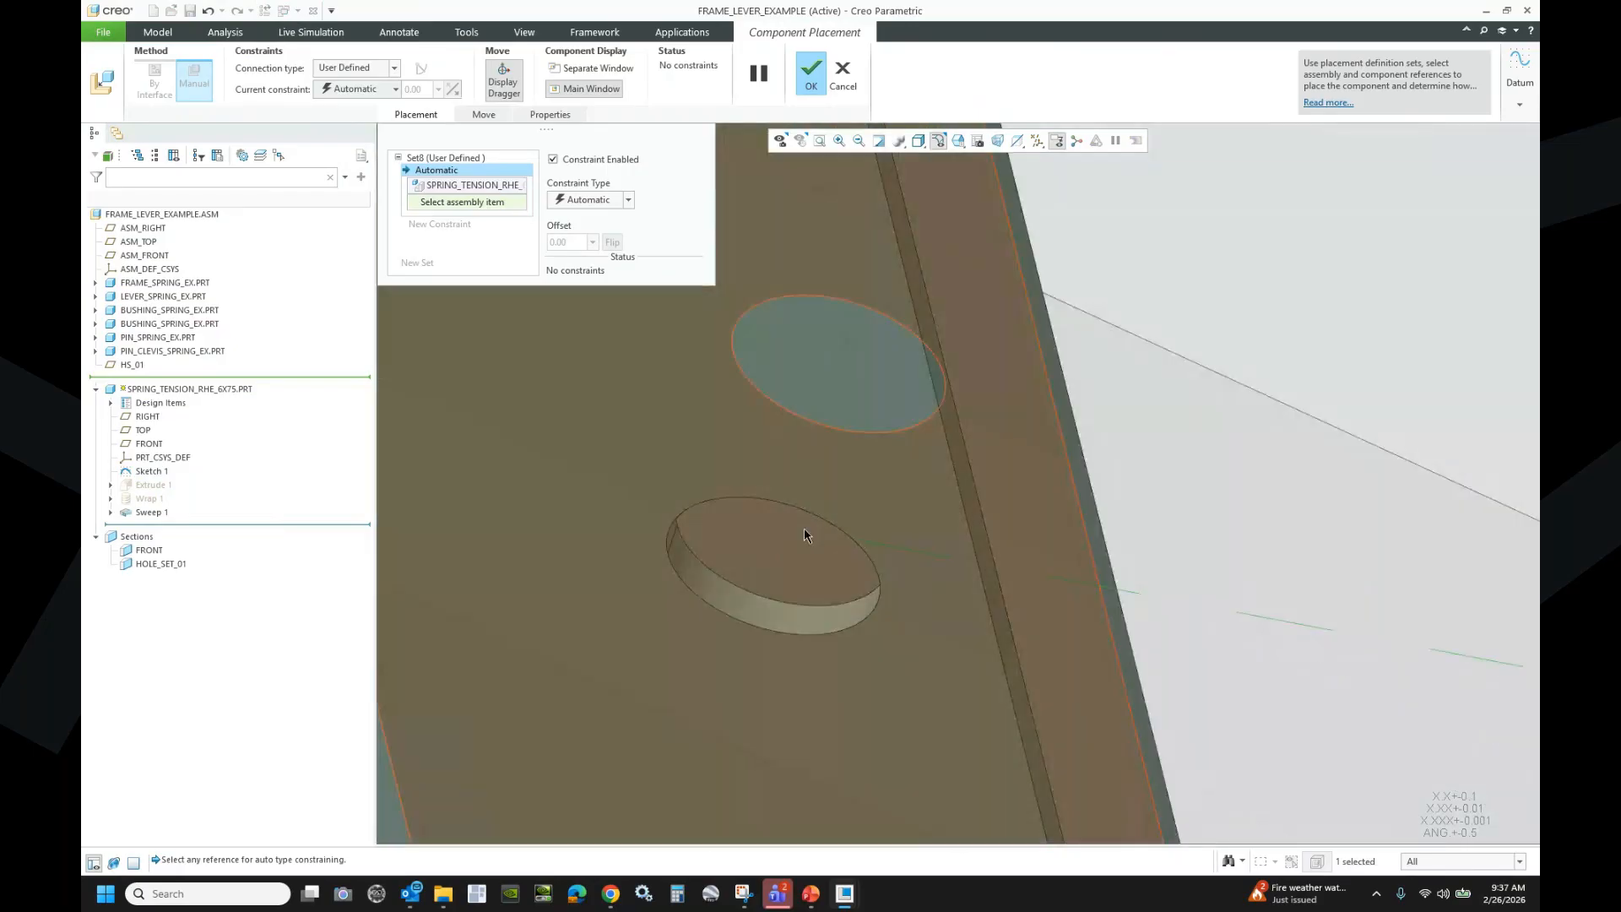
pyautogui.click(780, 544)
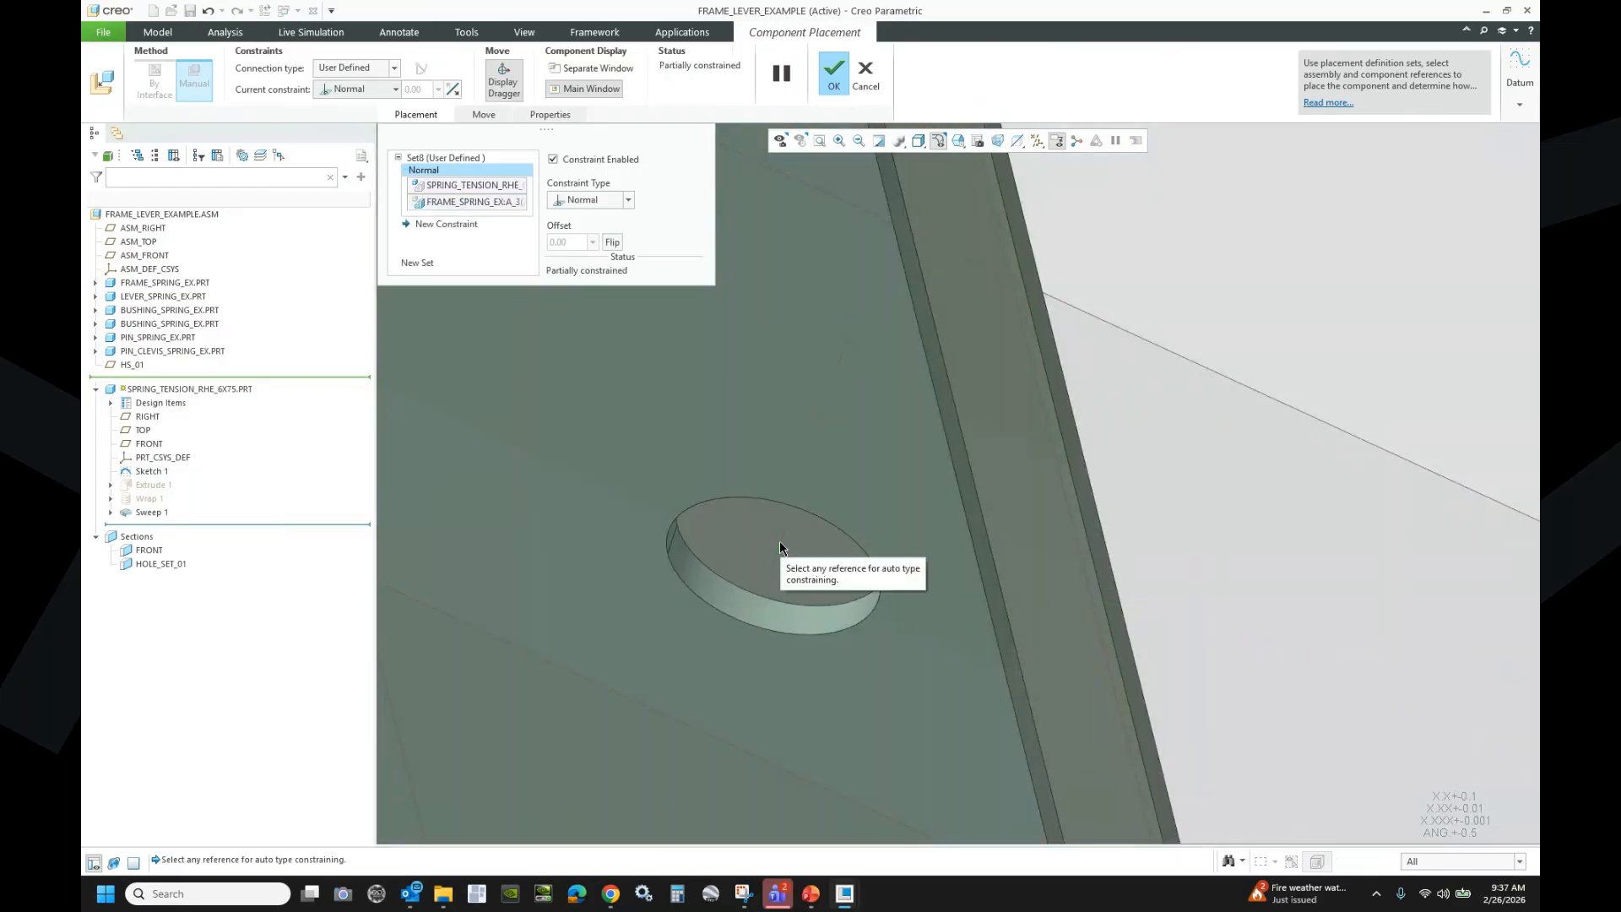
pyautogui.click(629, 201)
pyautogui.click(588, 258)
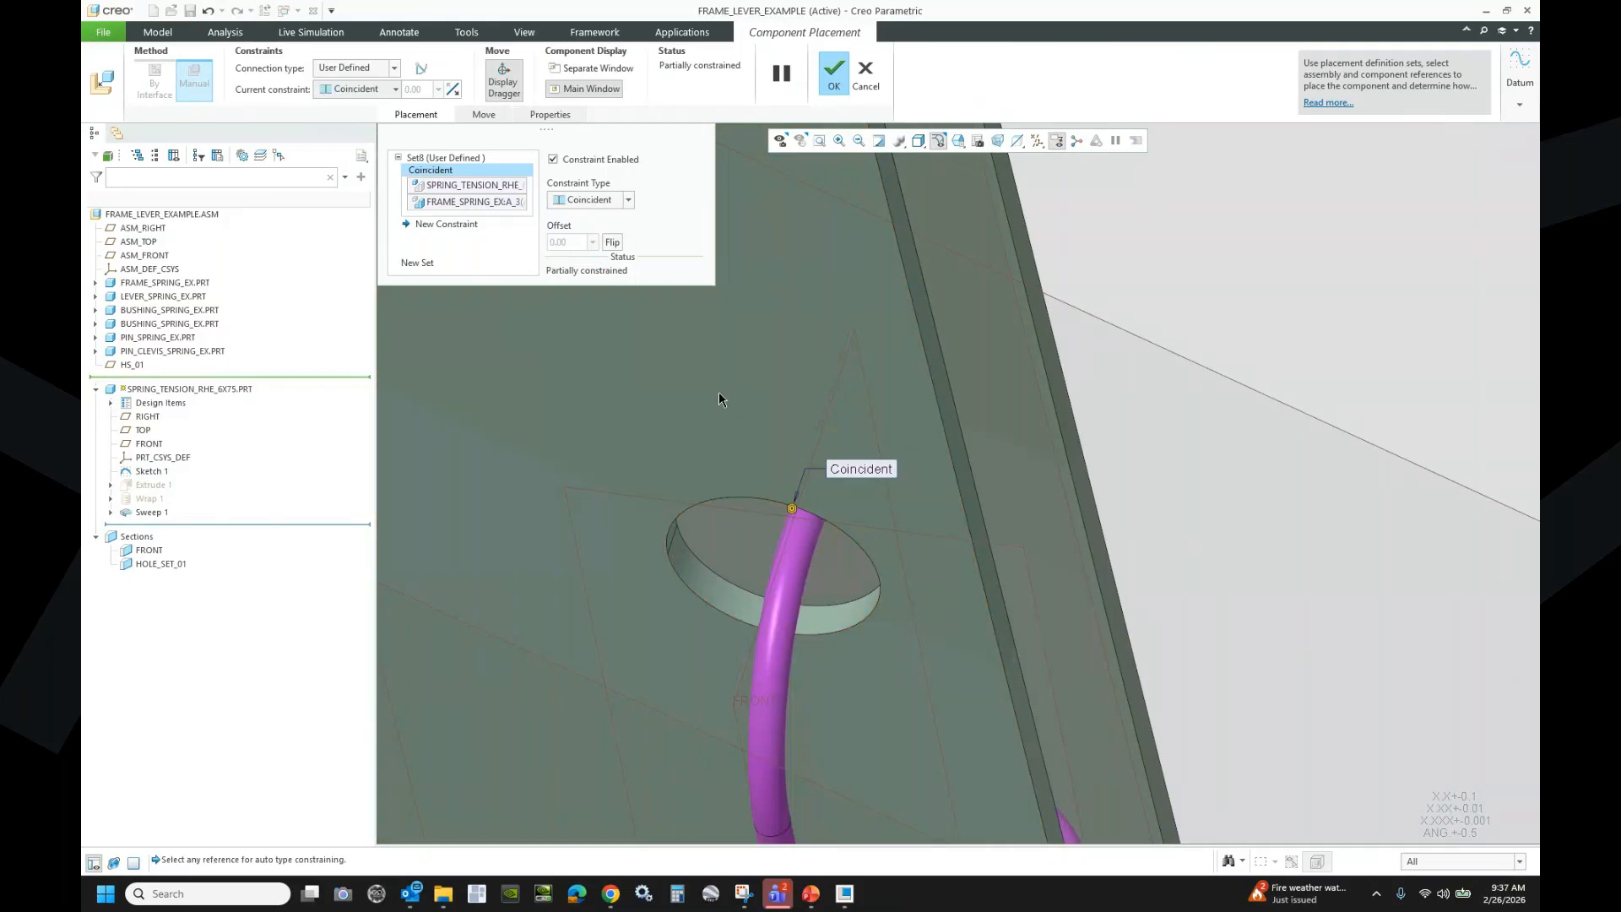
# - Add a second constraint between the spring's datum plane and the lever hole
pyautogui.scroll(-2, 718, 399)
pyautogui.scroll(-5, 719, 399)
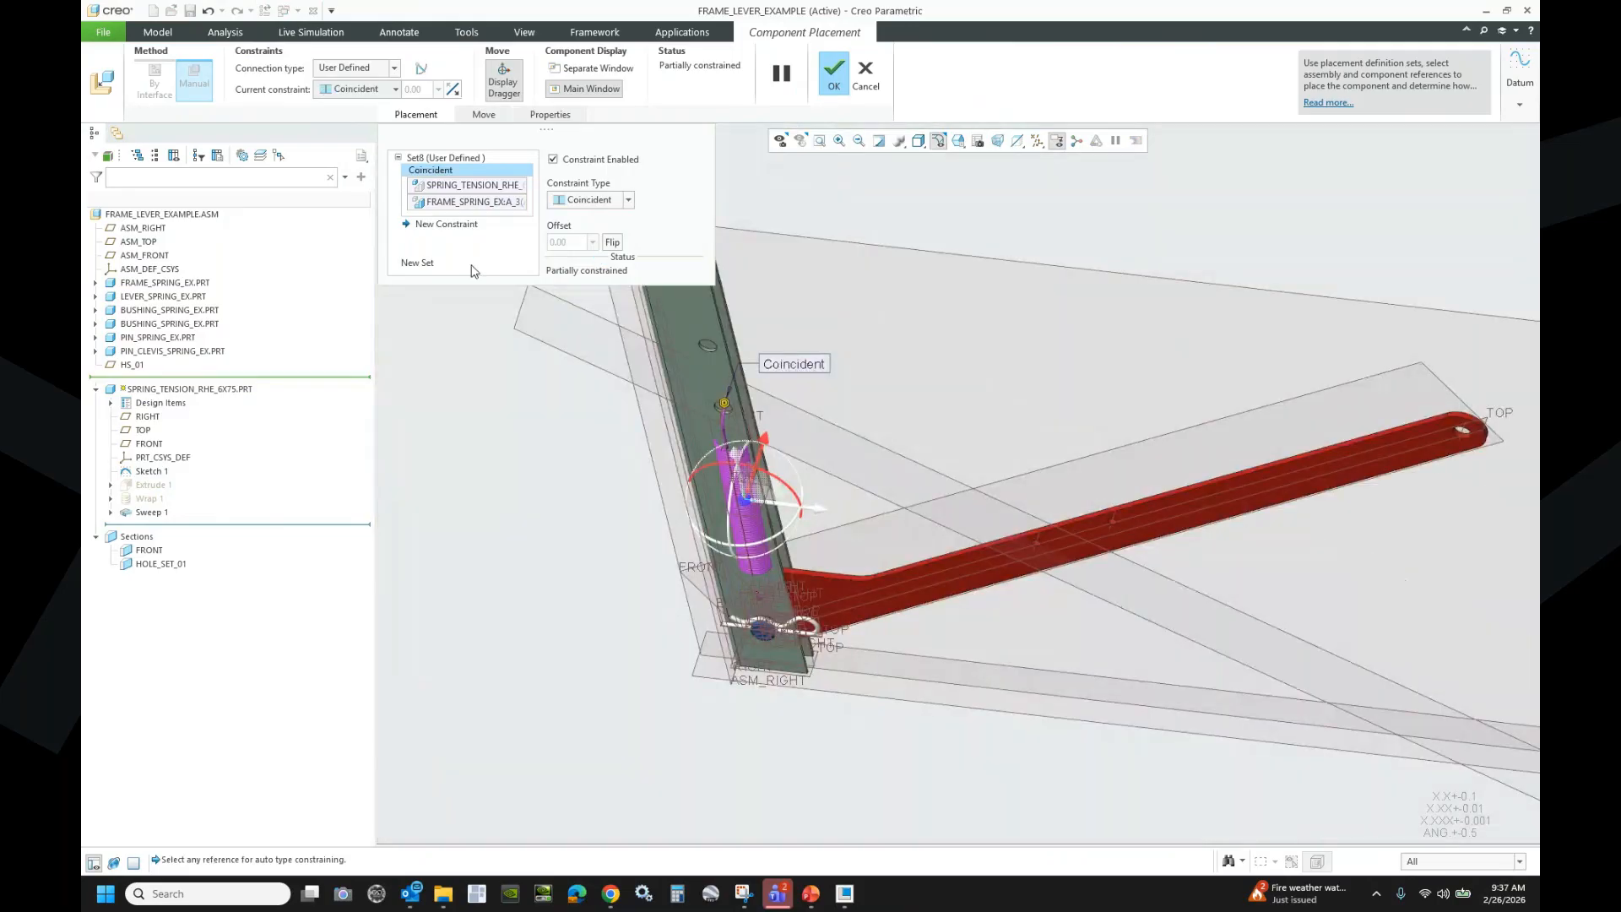
pyautogui.click(446, 224)
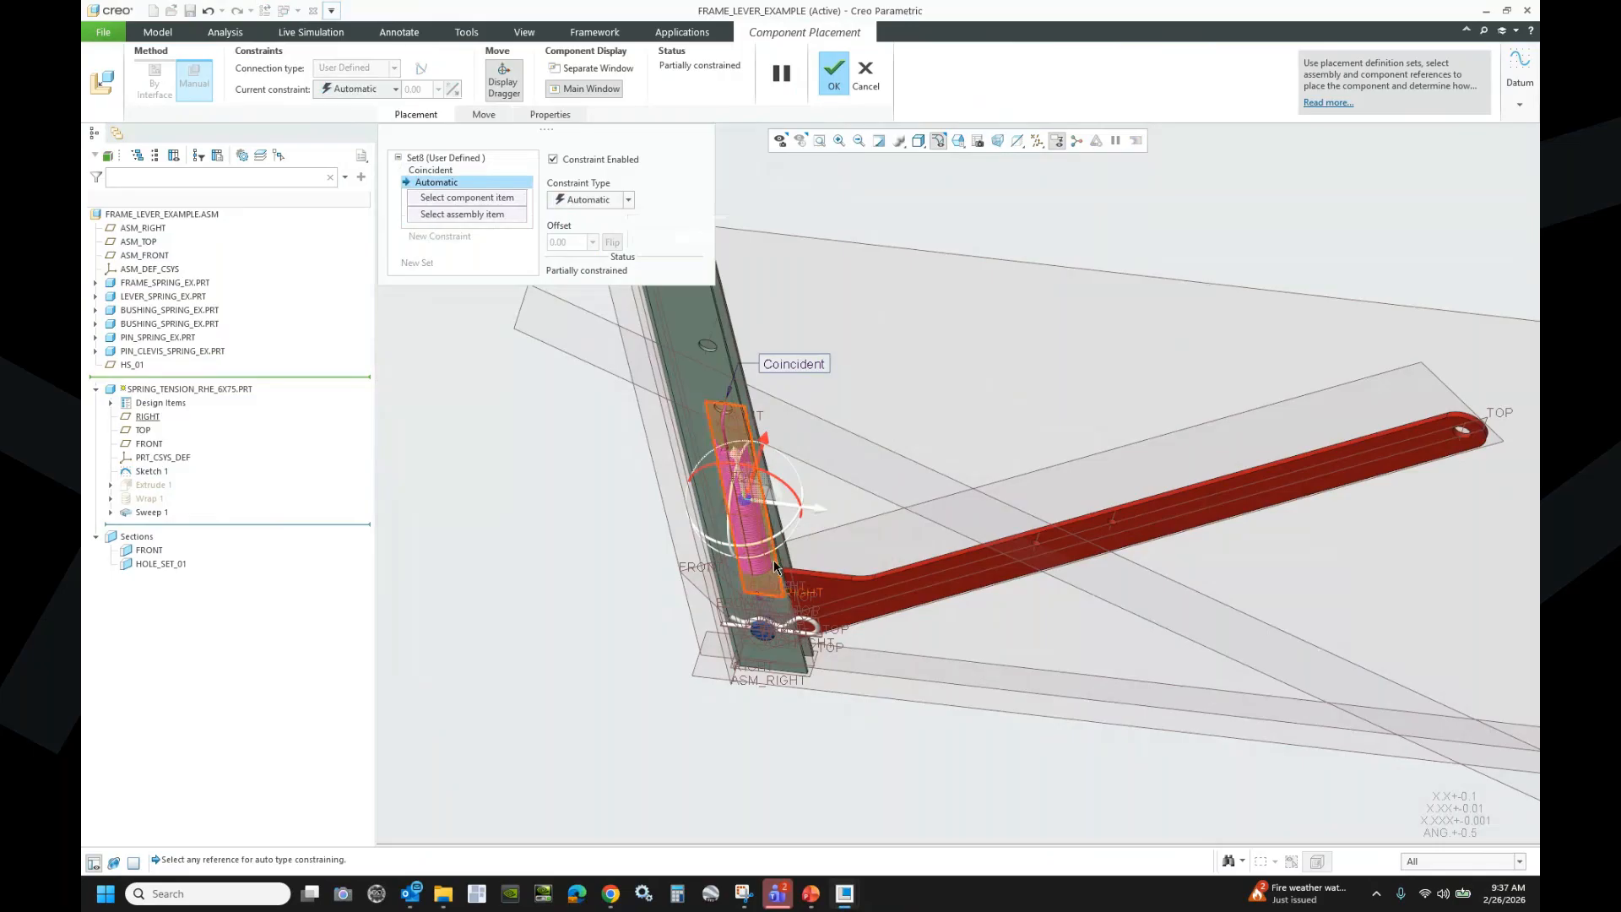
pyautogui.scroll(8, 773, 559)
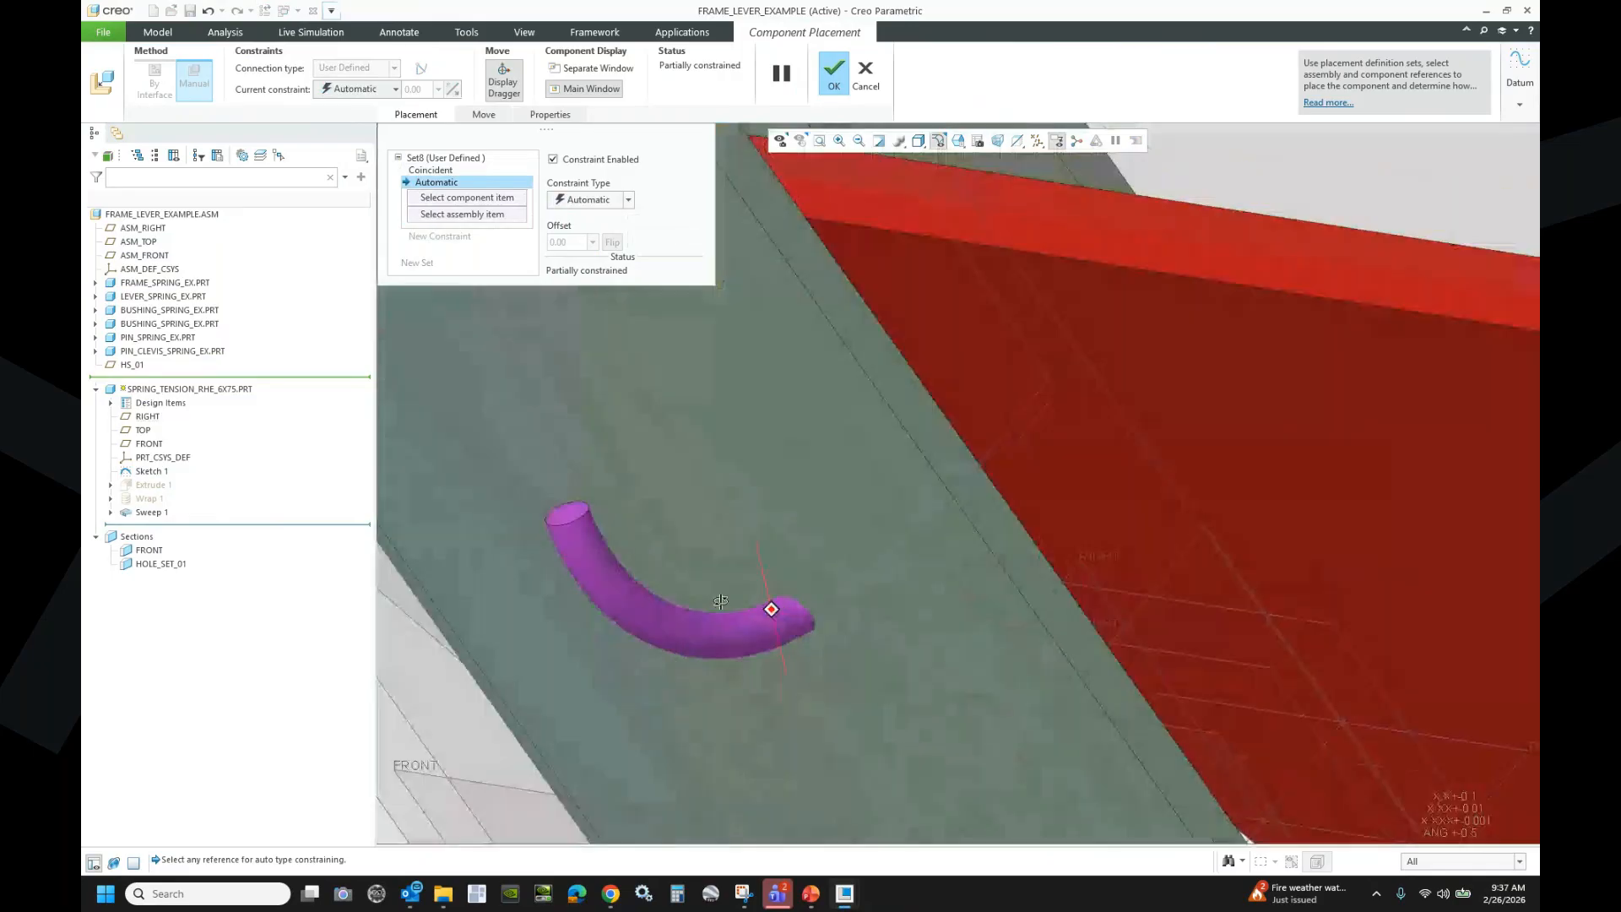
pyautogui.moveTo(693, 620)
pyautogui.mouseDown(button='middle')
pyautogui.moveTo(1039, 539)
pyautogui.moveTo(945, 549)
pyautogui.mouseUp(button='middle')
pyautogui.scroll(-4, 983, 538)
pyautogui.scroll(-7, 945, 548)
pyautogui.moveTo(894, 363); pyautogui.dragTo(845, 328)
pyautogui.scroll(5, 1270, 327)
pyautogui.scroll(4, 1130, 399)
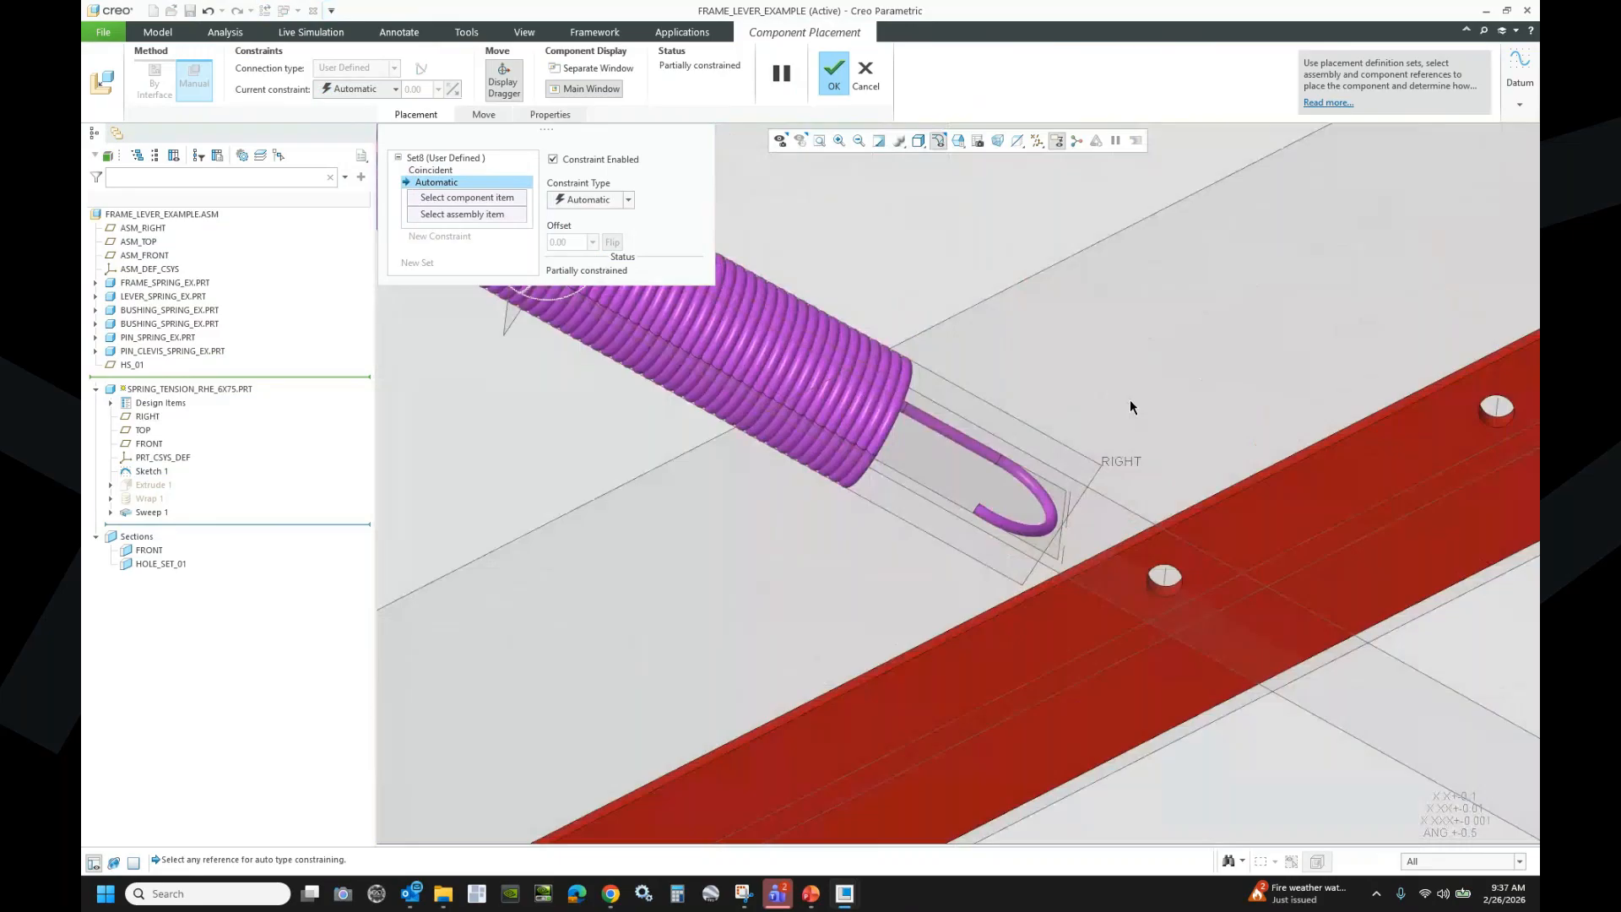
pyautogui.click(1037, 586)
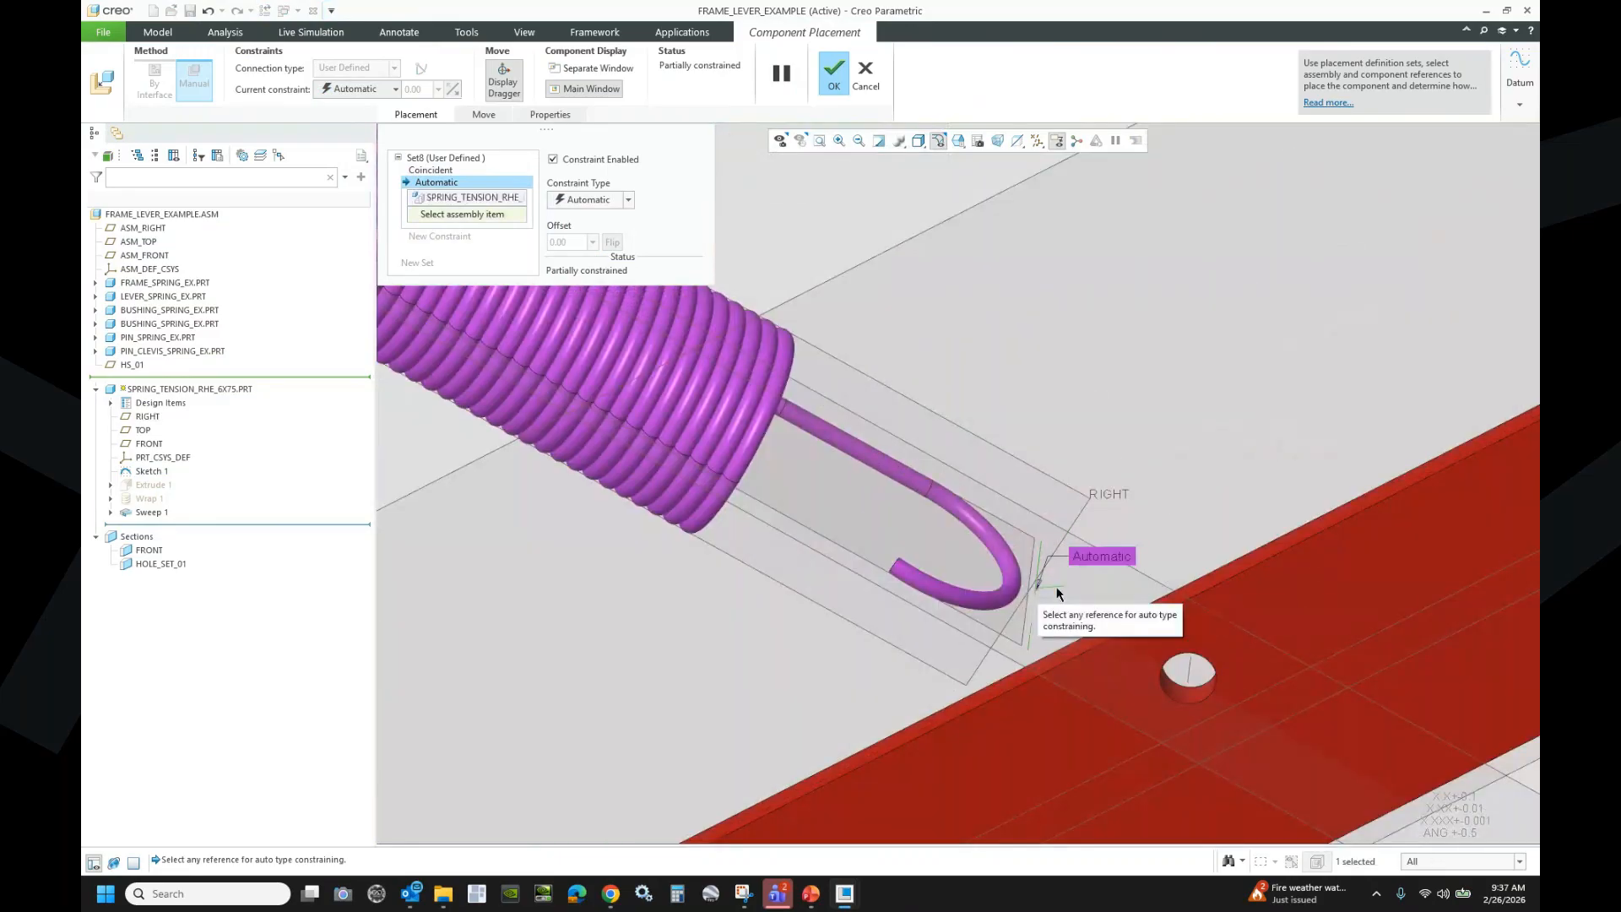
pyautogui.scroll(-3, 1157, 580)
pyautogui.scroll(4, 1153, 558)
pyautogui.click(1150, 544)
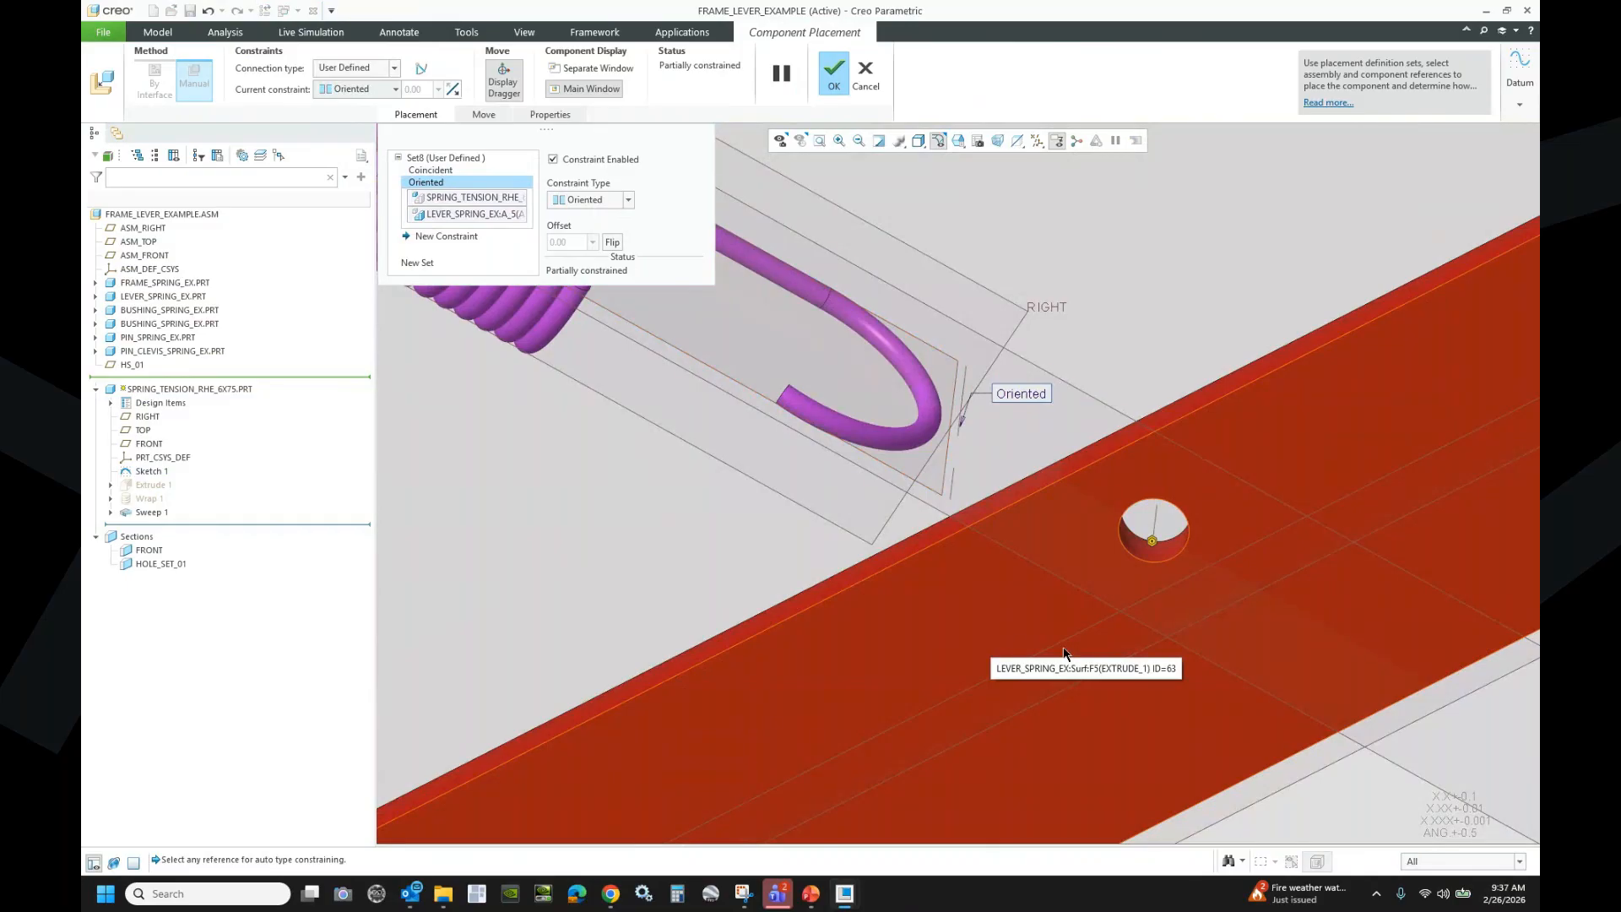
# - Turn on datum point display
pyautogui.scroll(3, 1147, 618)
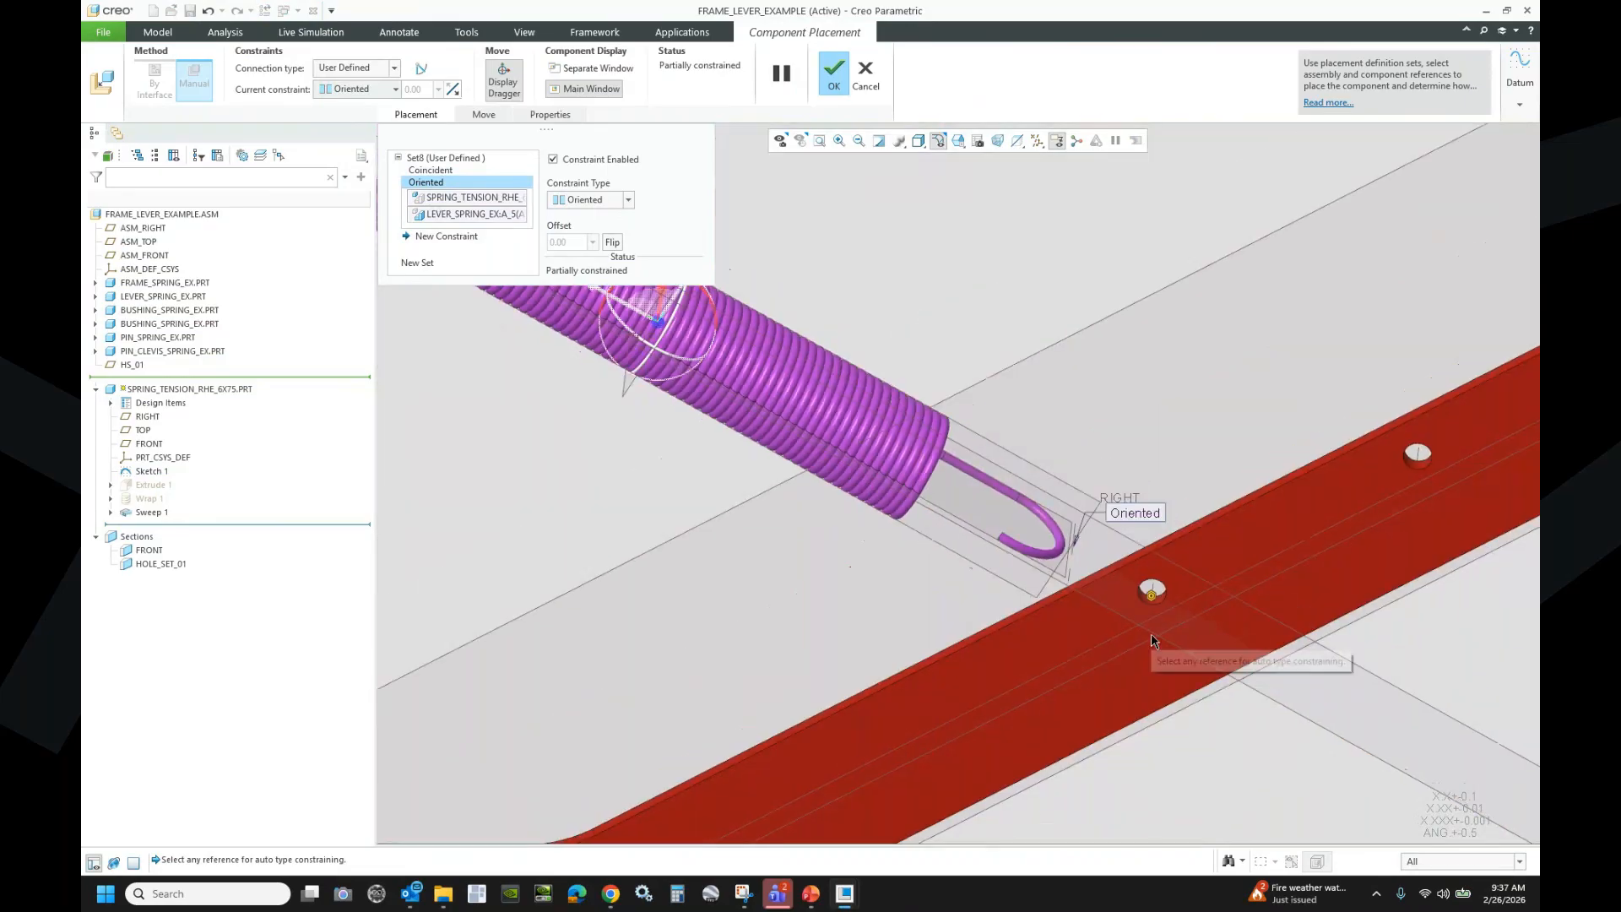
pyautogui.scroll(2, 1152, 640)
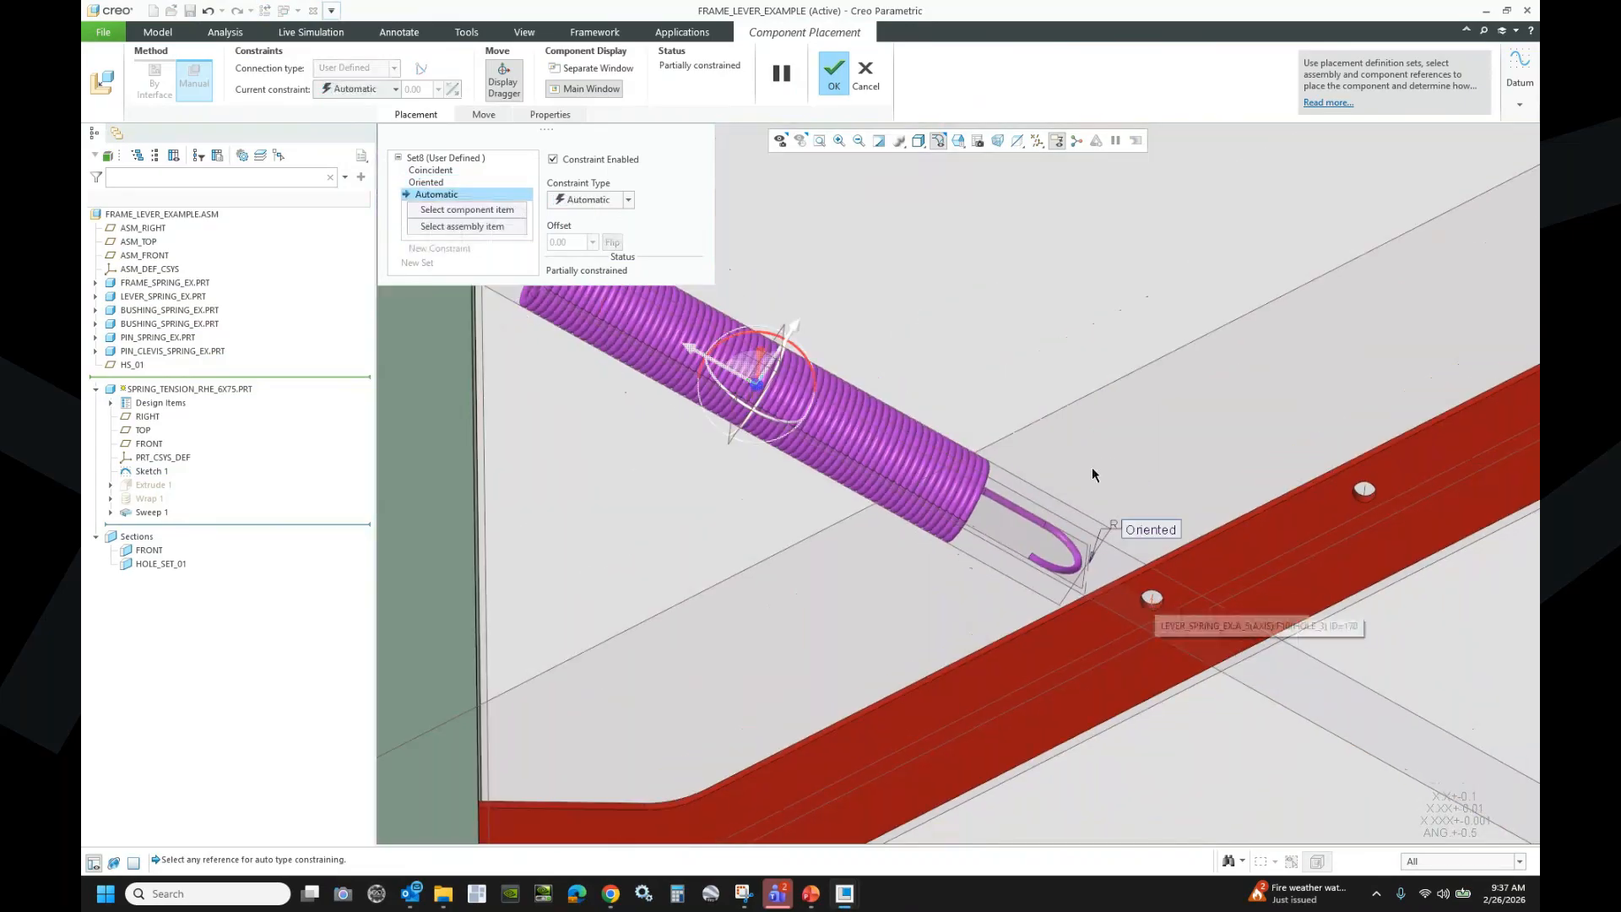
pyautogui.click(1037, 140)
pyautogui.click(1039, 194)
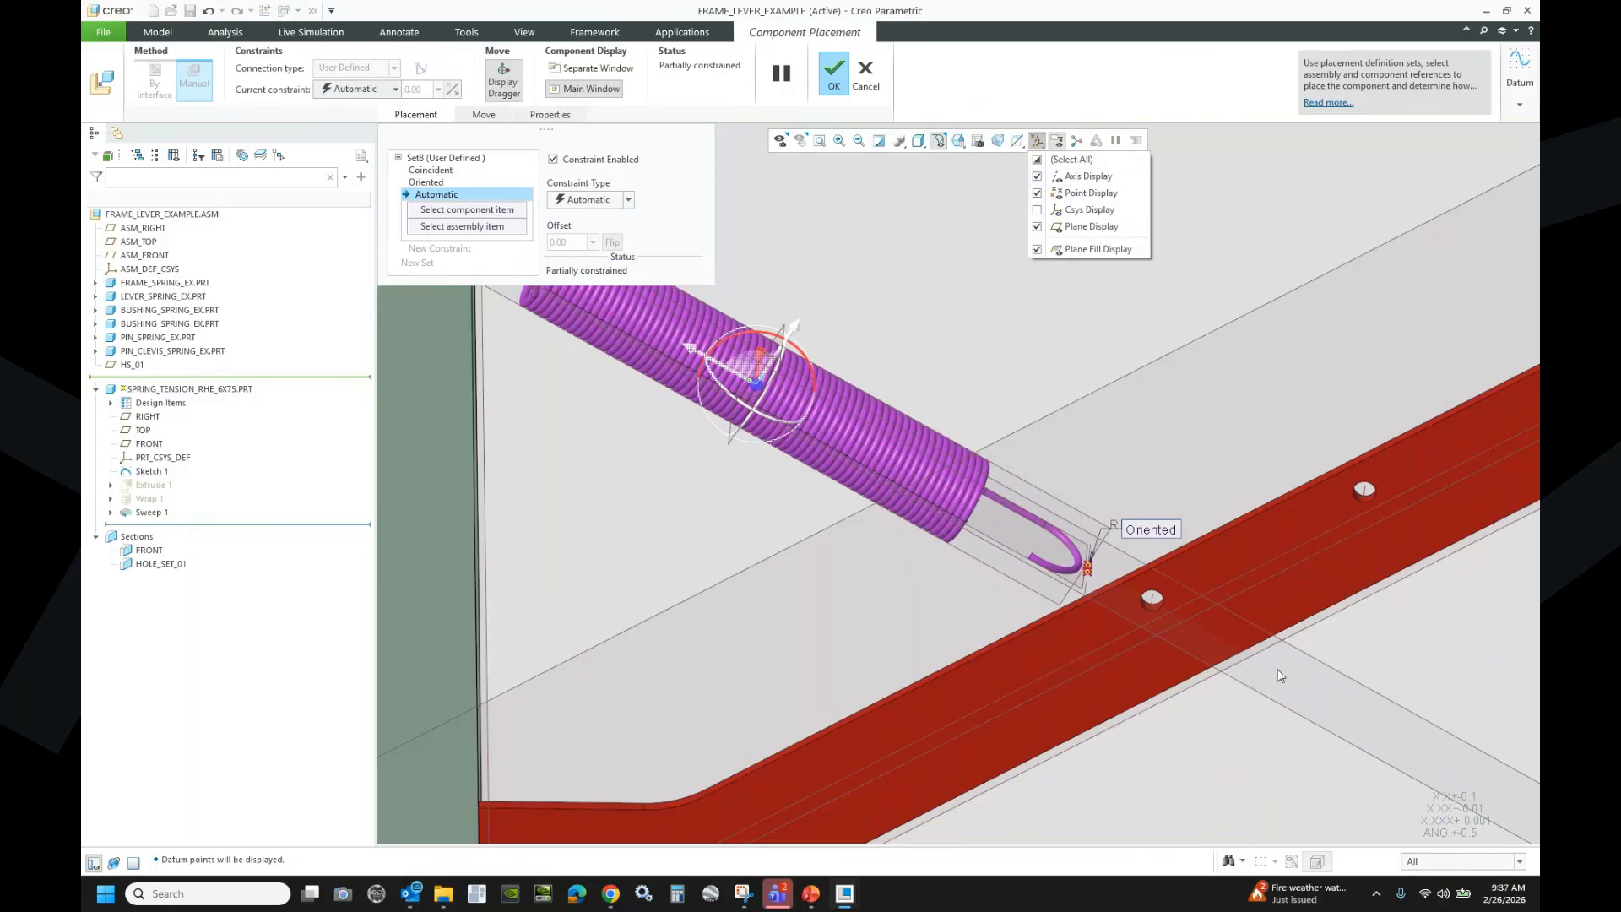
pyautogui.click(892, 324)
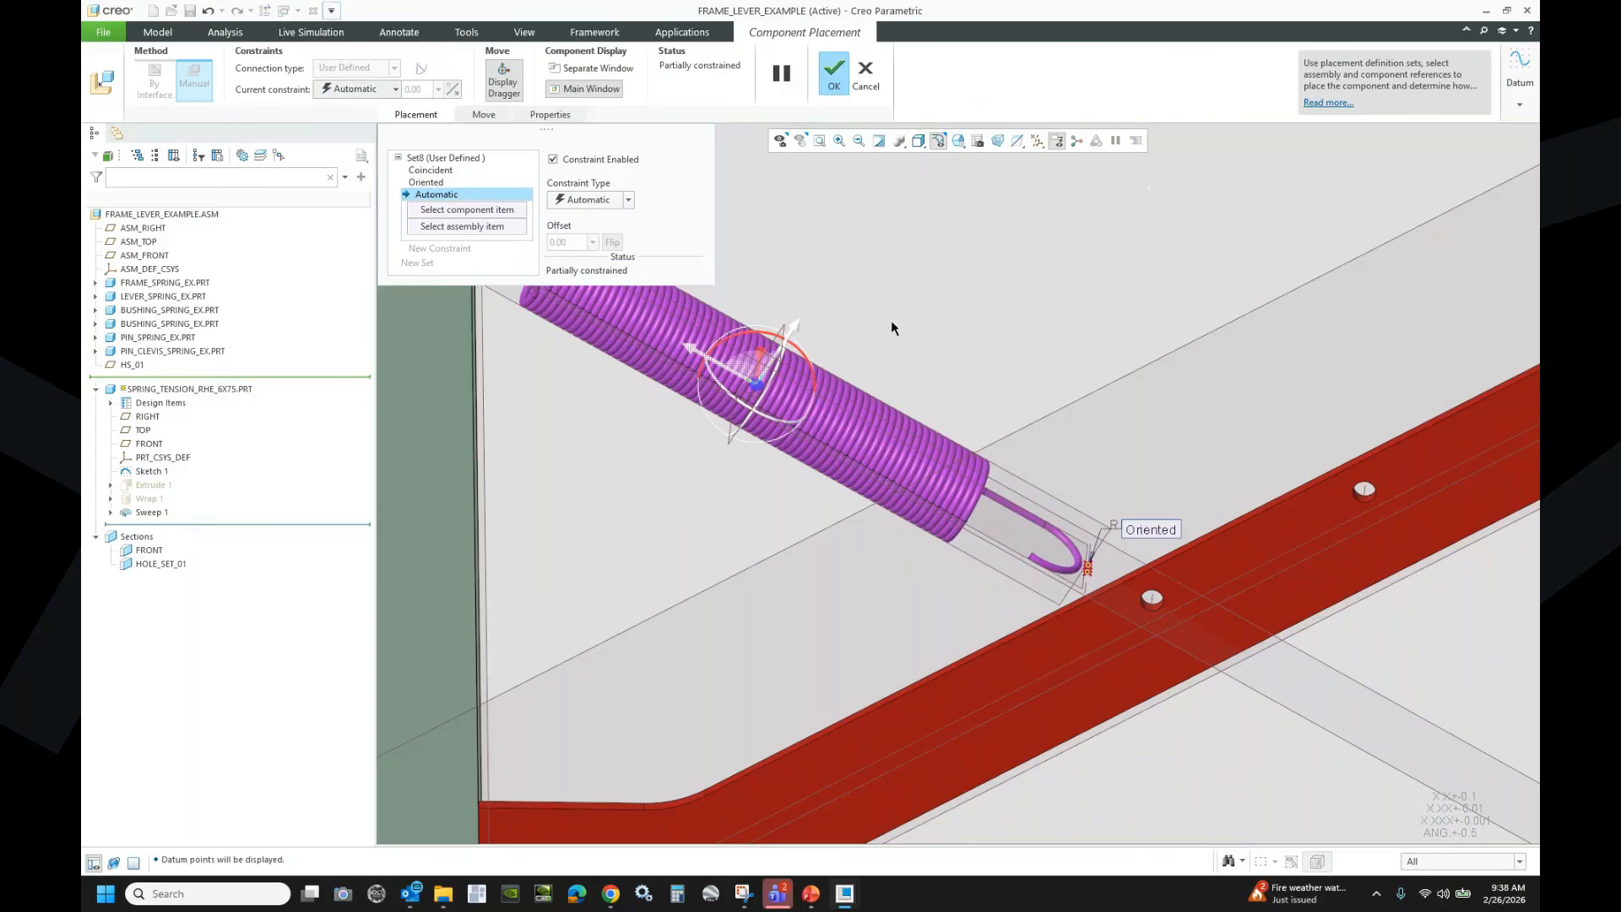
# - Make the spring's hook point coincident with the frame hole and confirm the placement
pyautogui.scroll(3, 892, 328)
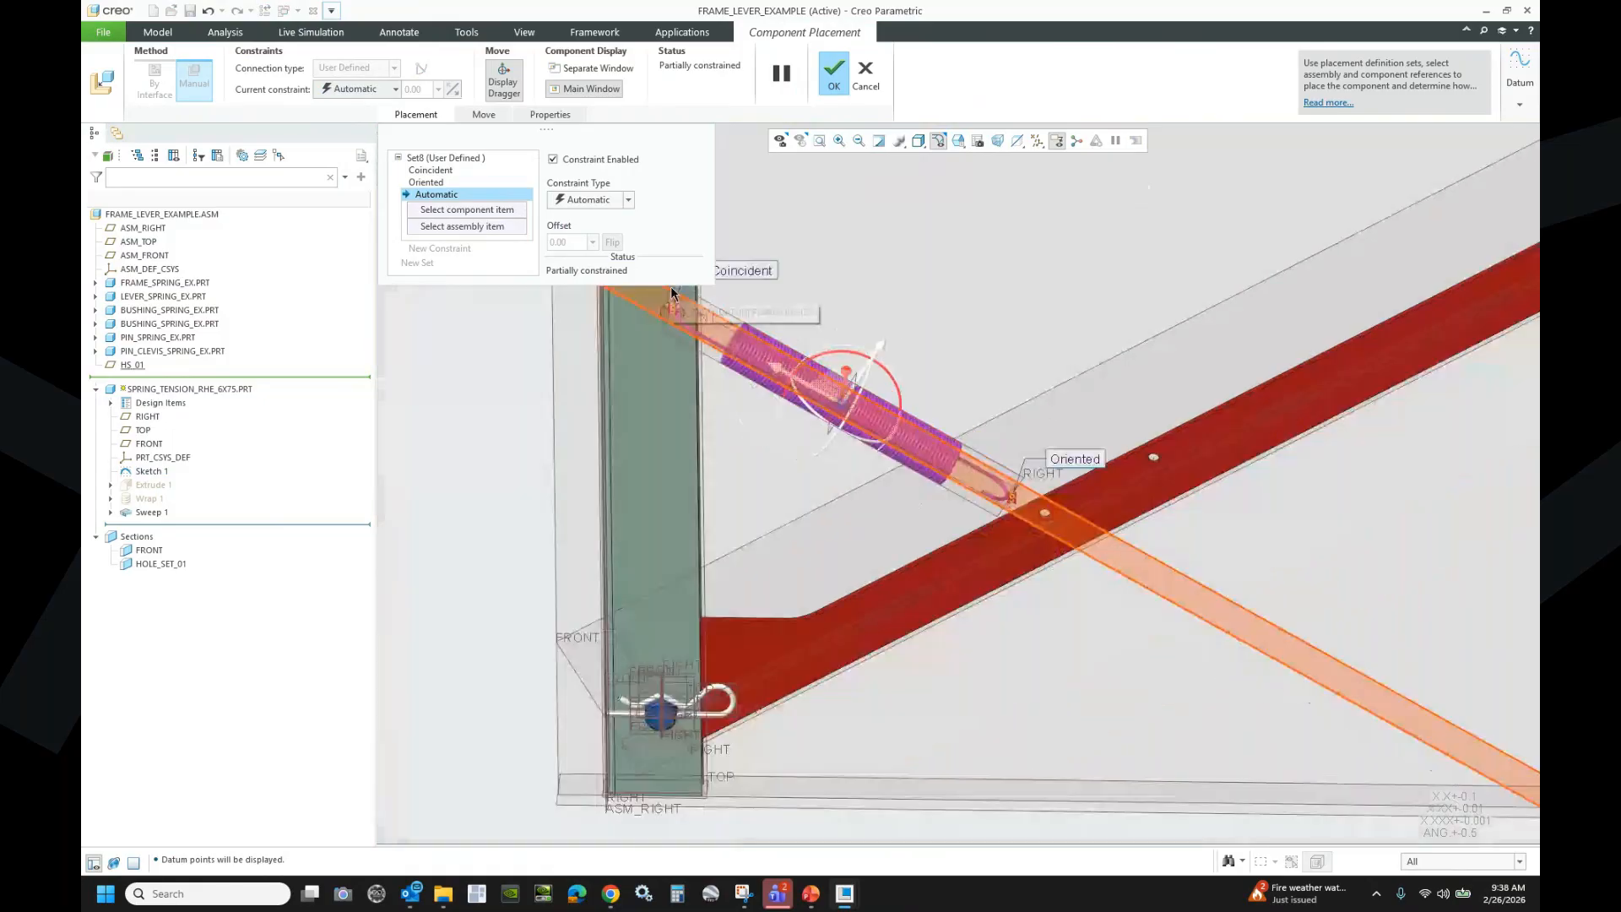
pyautogui.scroll(-5, 672, 293)
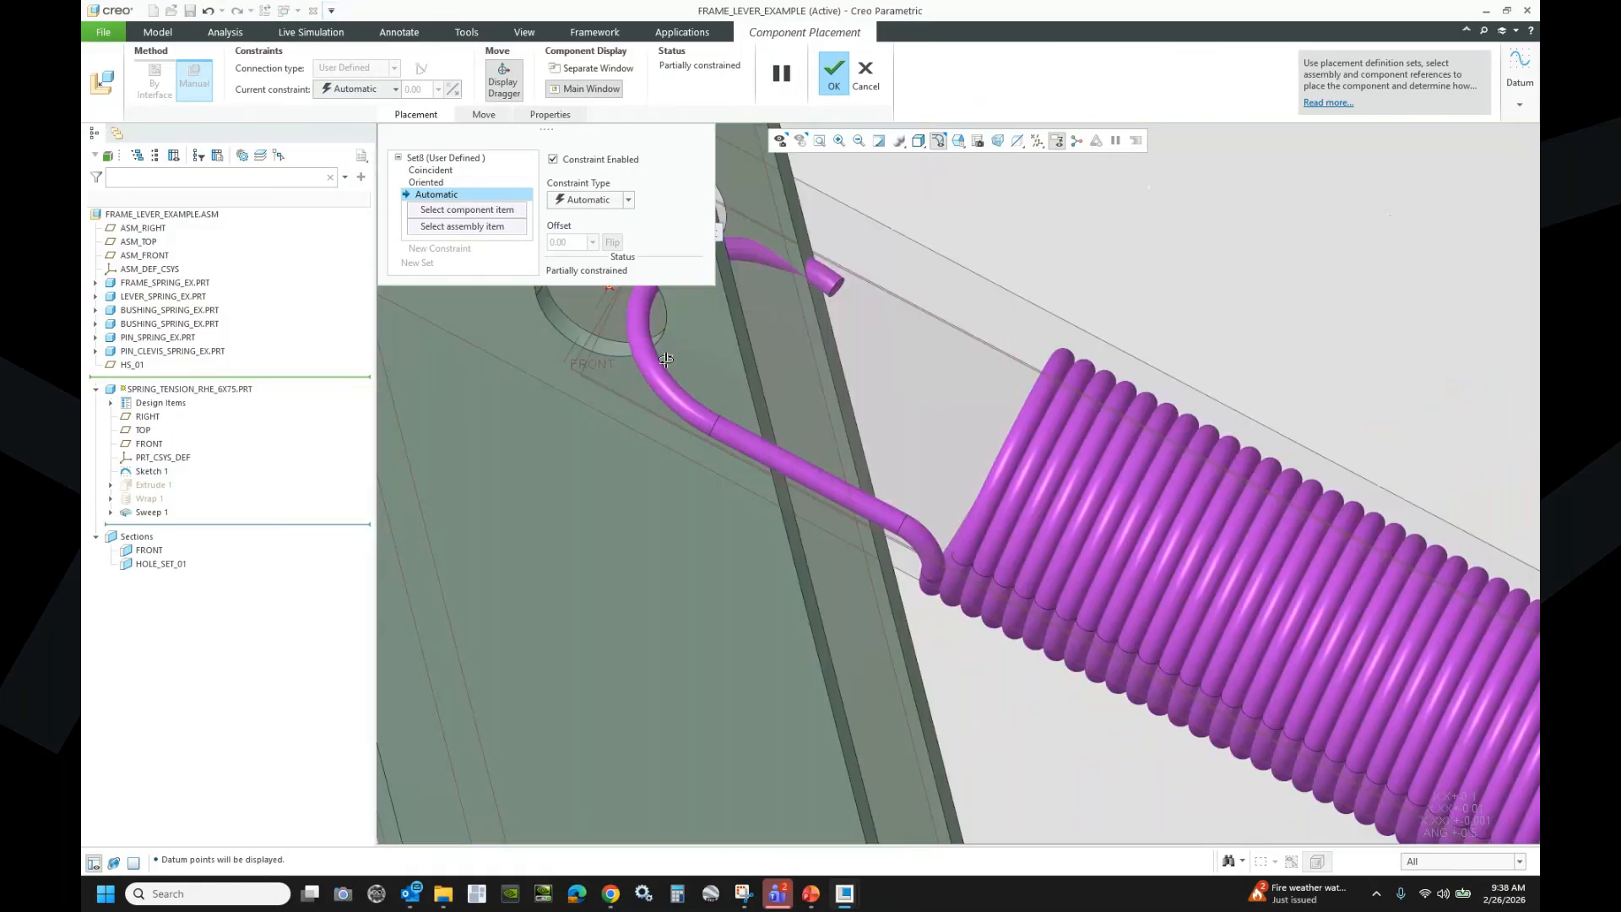
pyautogui.scroll(4, 666, 360)
pyautogui.scroll(-4, 697, 384)
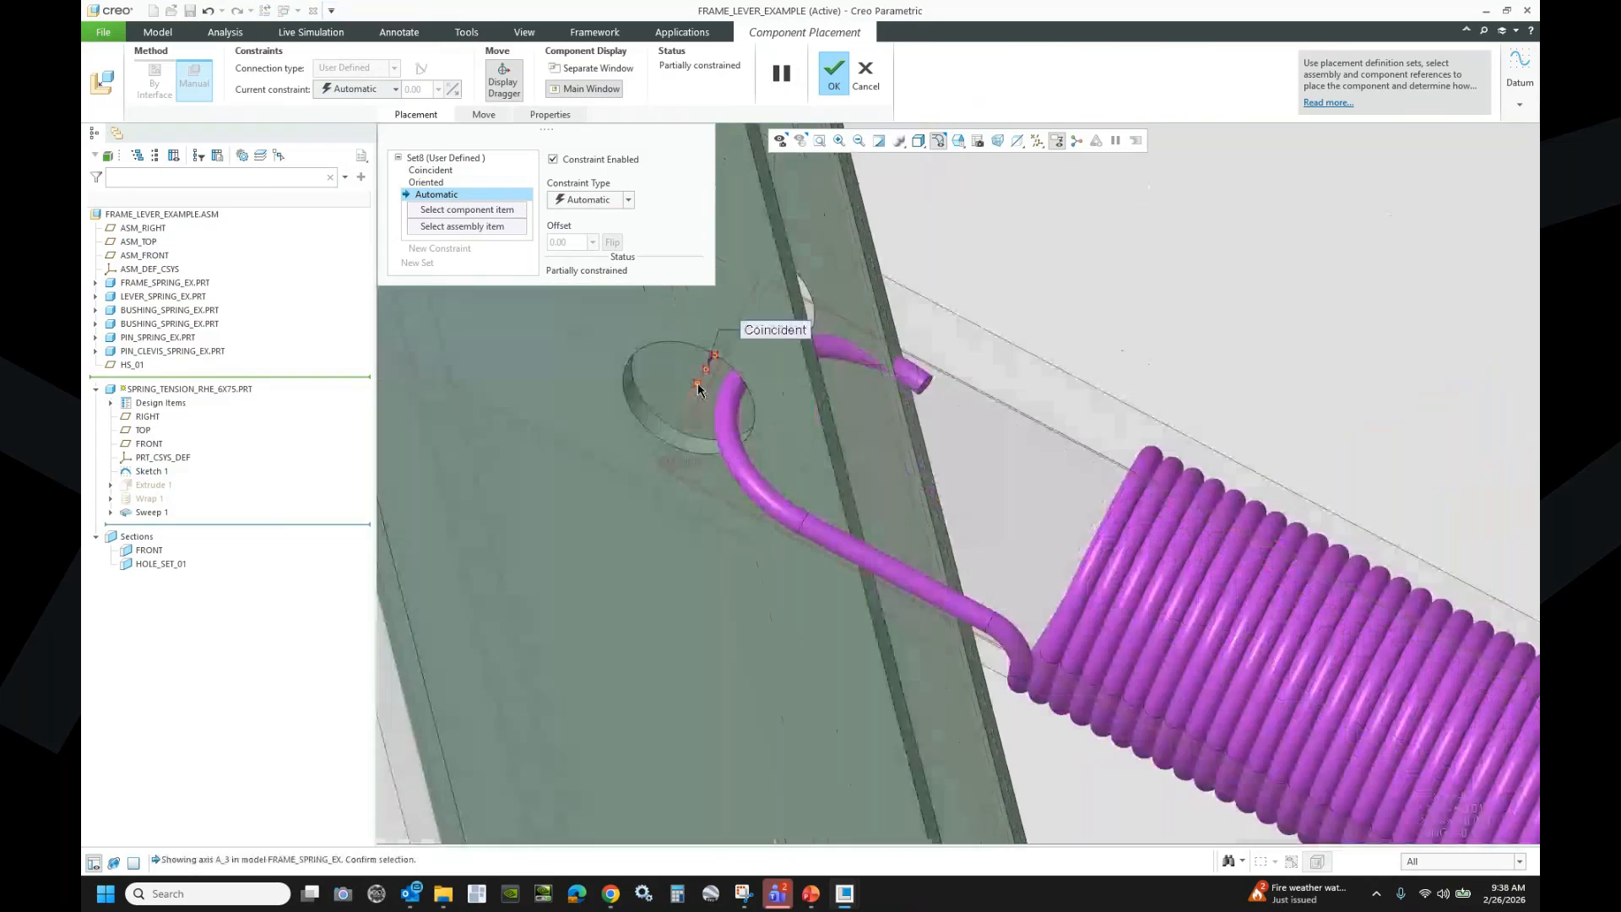
pyautogui.click(698, 384)
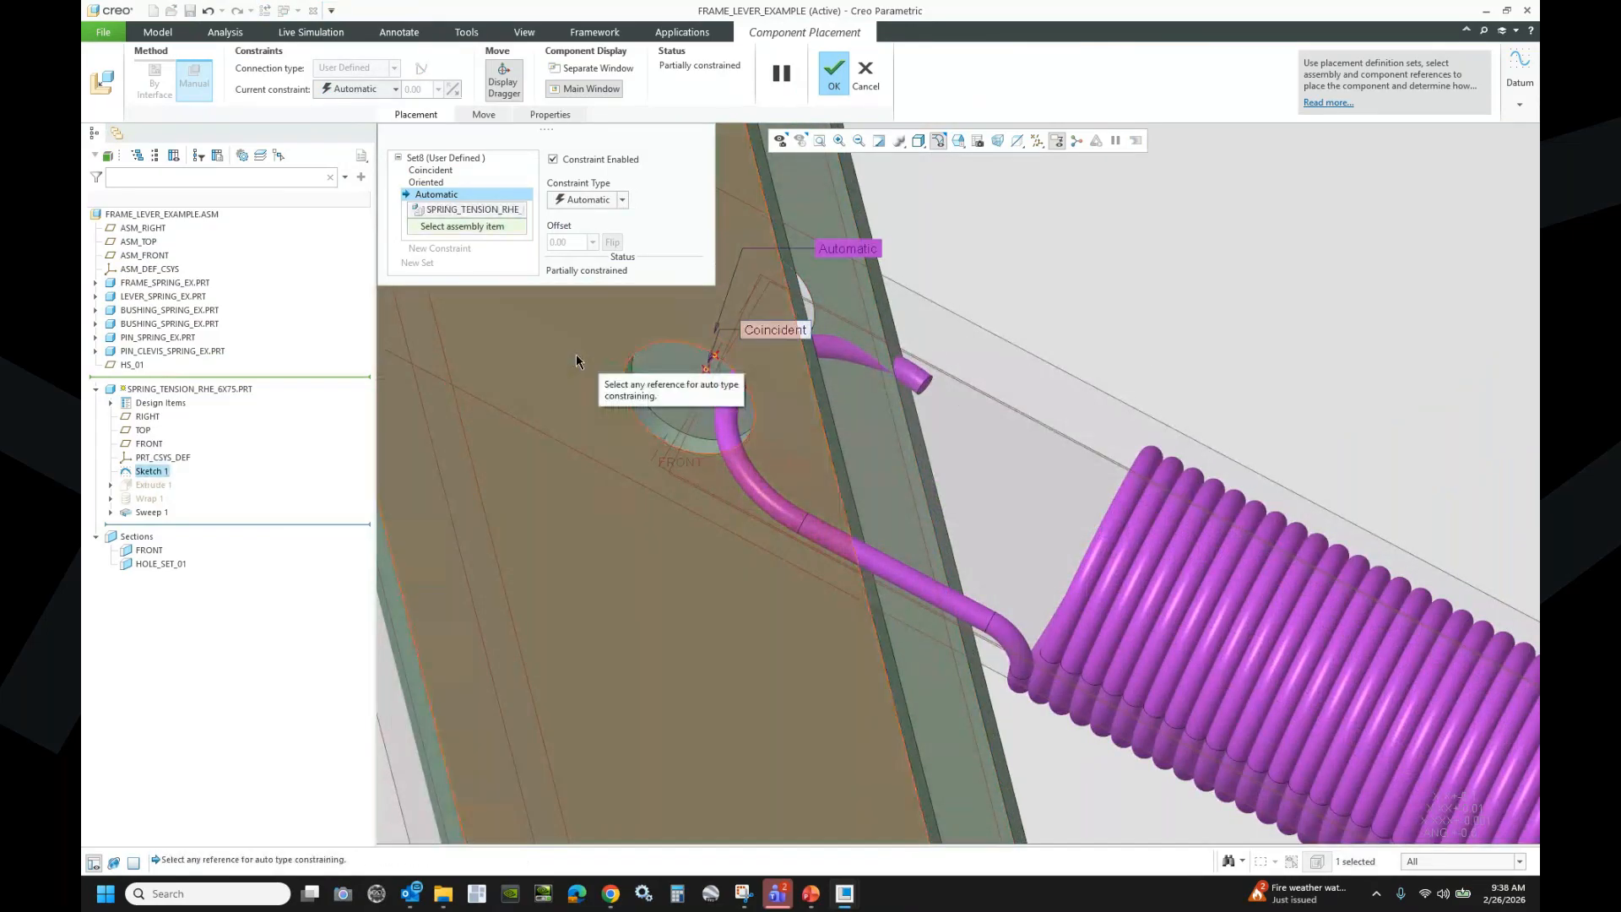
pyautogui.click(556, 353)
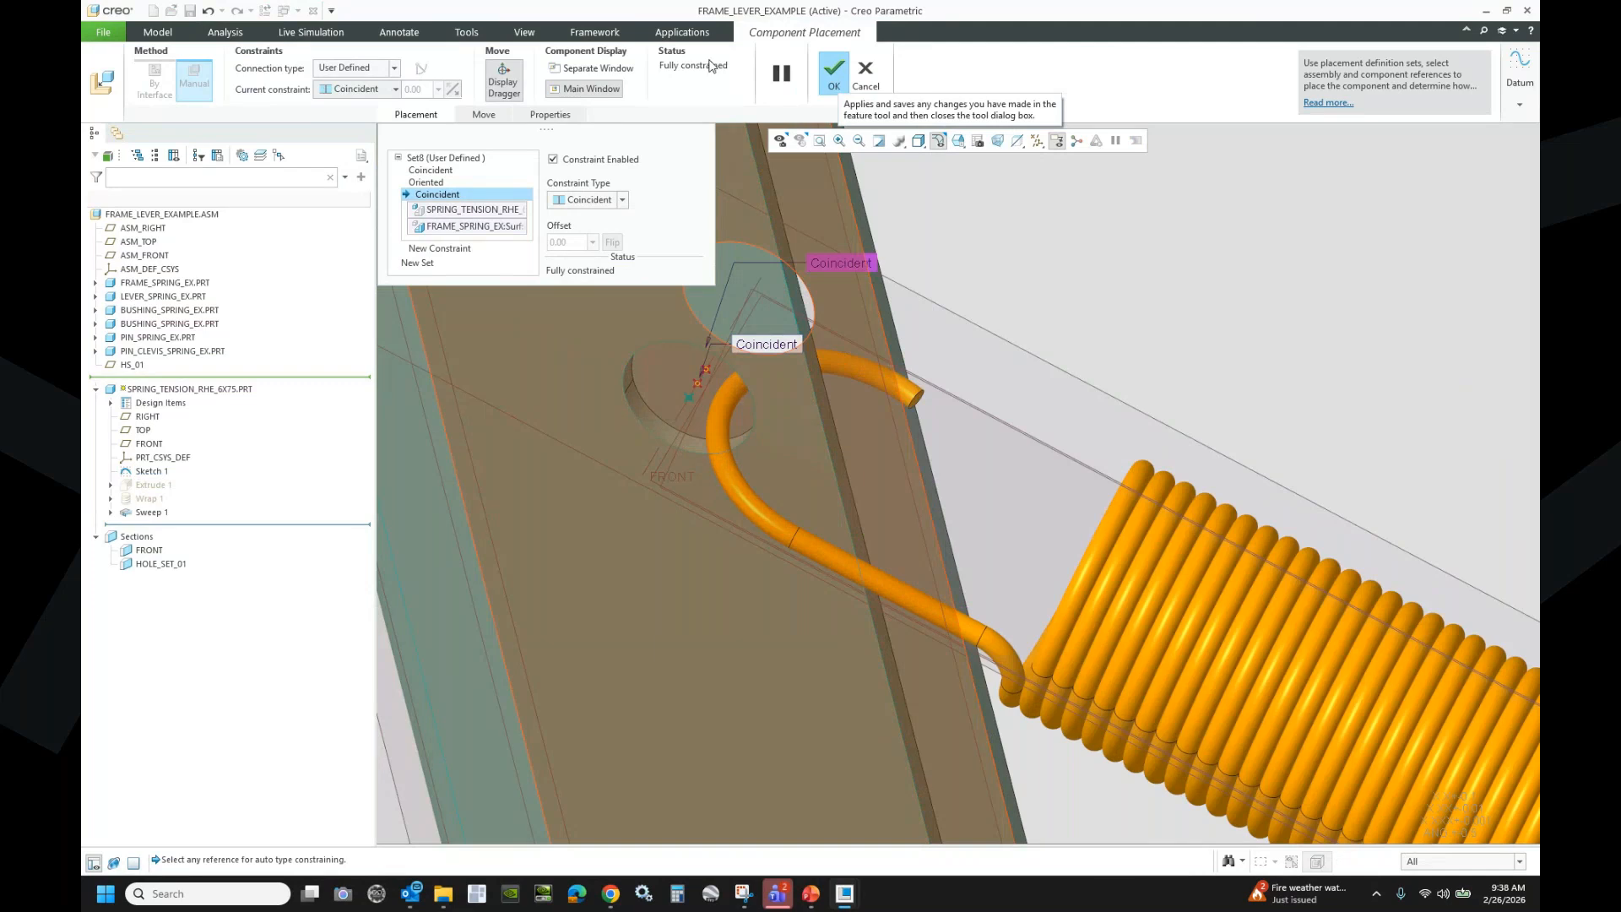
pyautogui.click(830, 78)
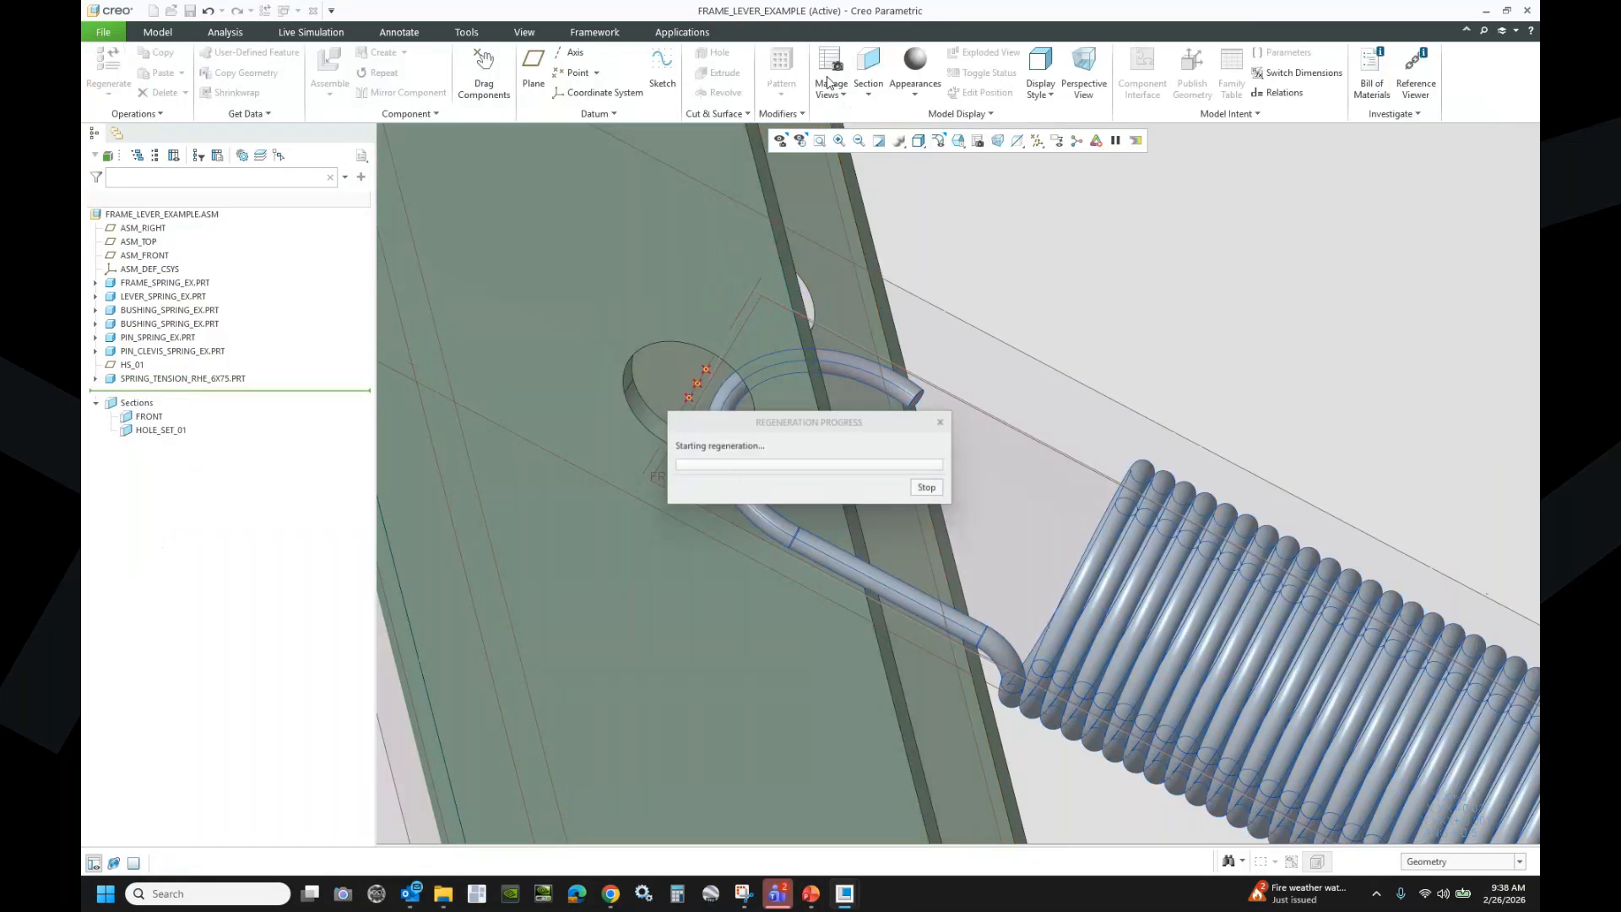
# - Activate the HOLE_SET_01 section to clip the assembly at the hook
pyautogui.scroll(-3, 808, 387)
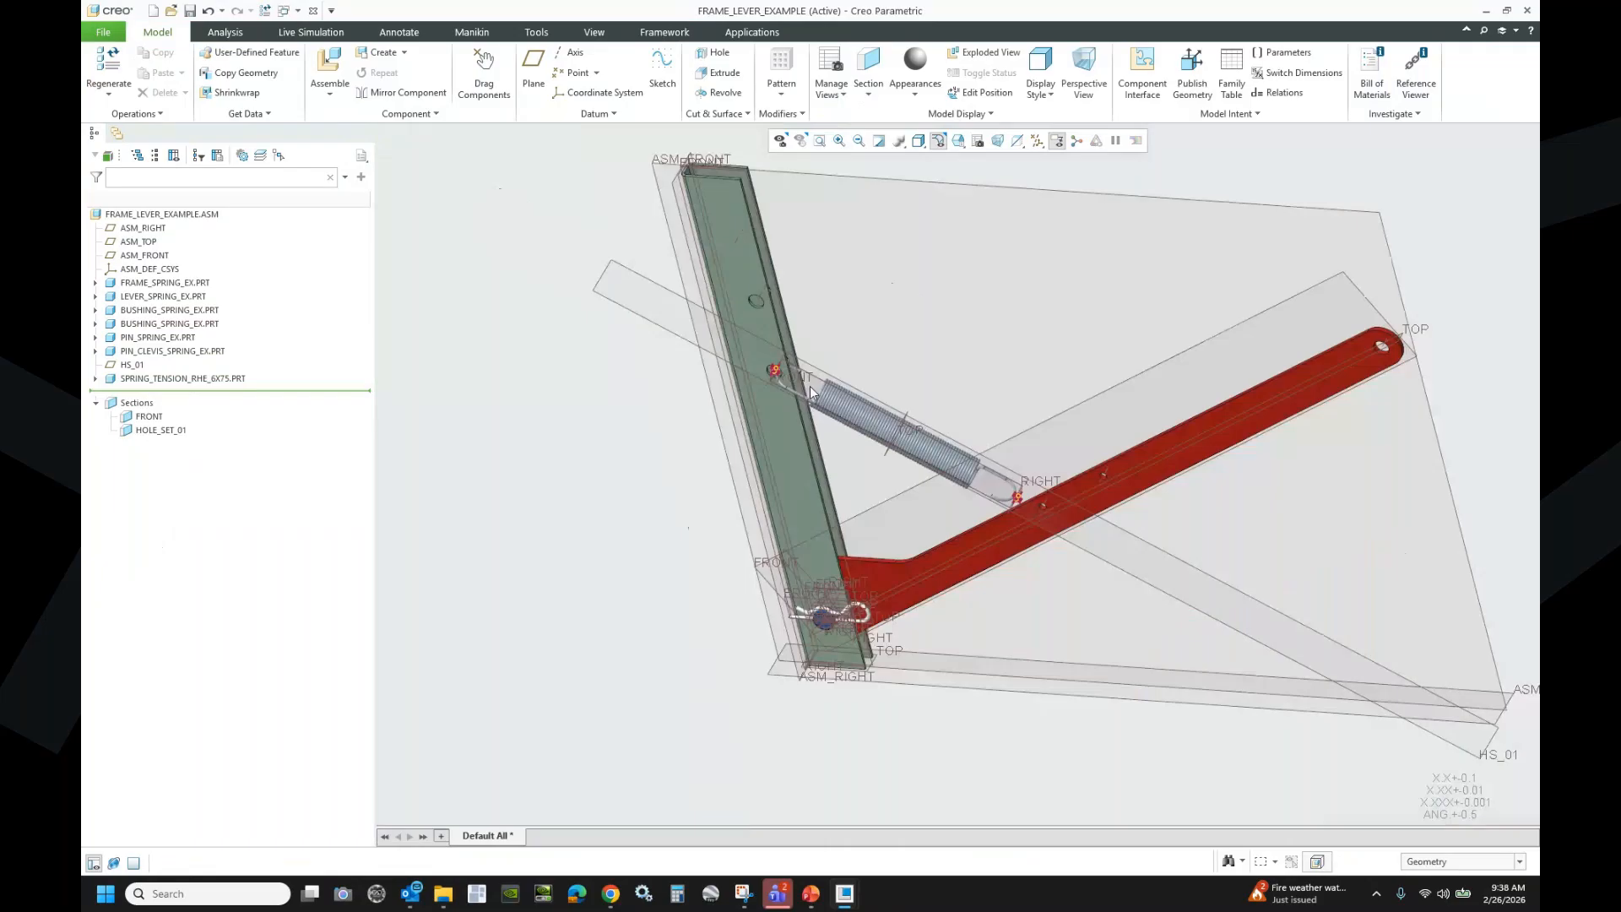
pyautogui.click(156, 431)
pyautogui.click(163, 367)
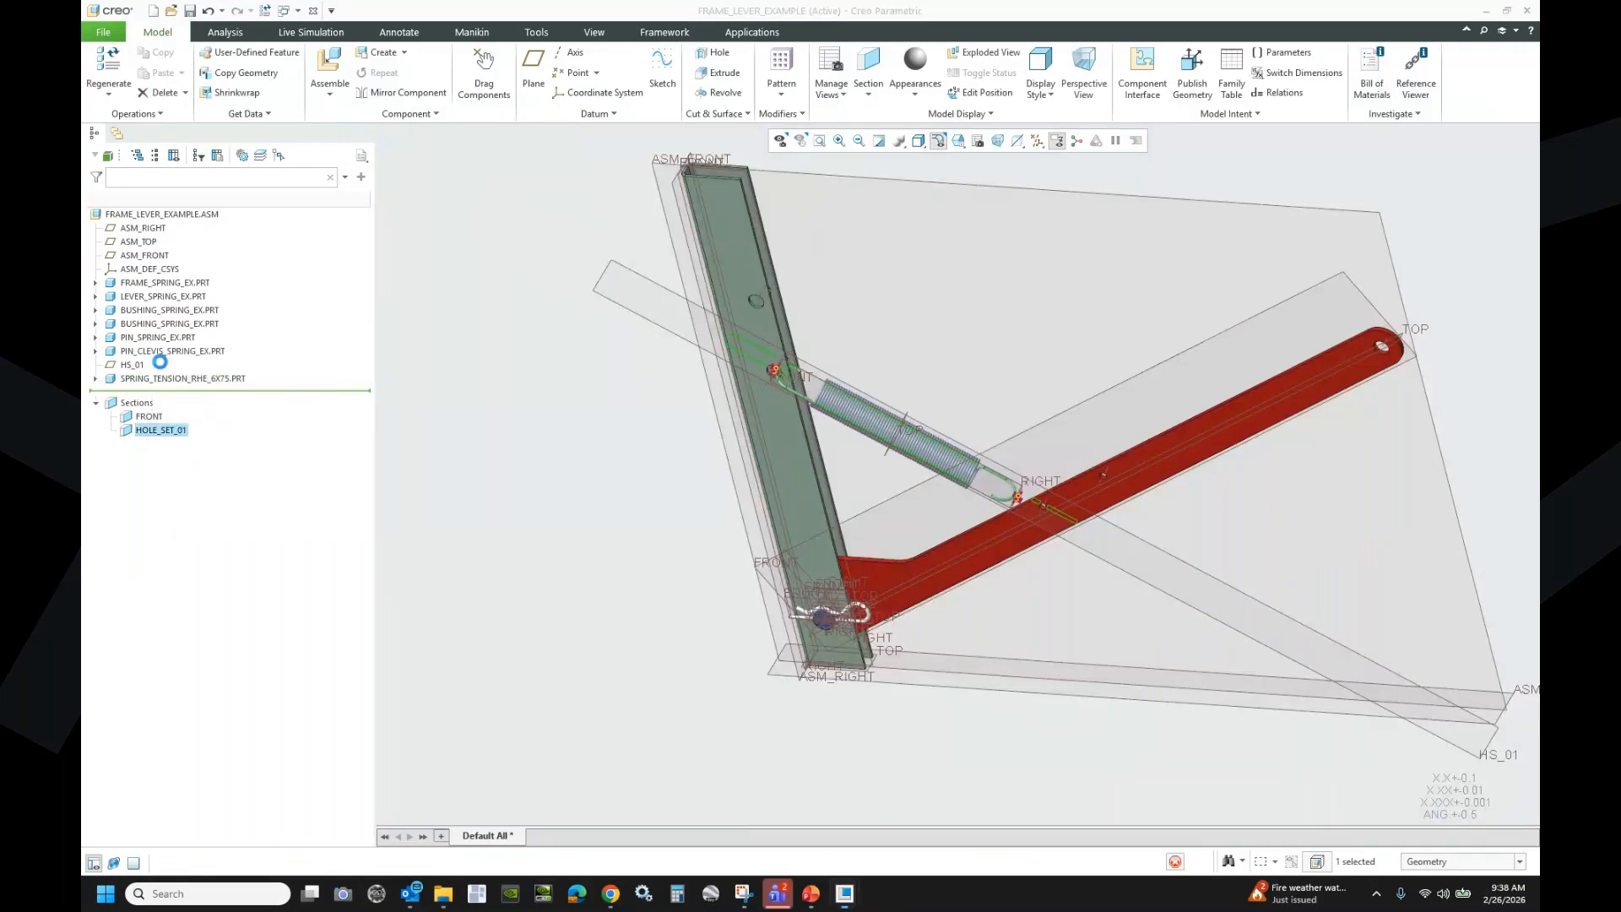
pyautogui.moveTo(920, 362); pyautogui.dragTo(903, 381, button='middle')
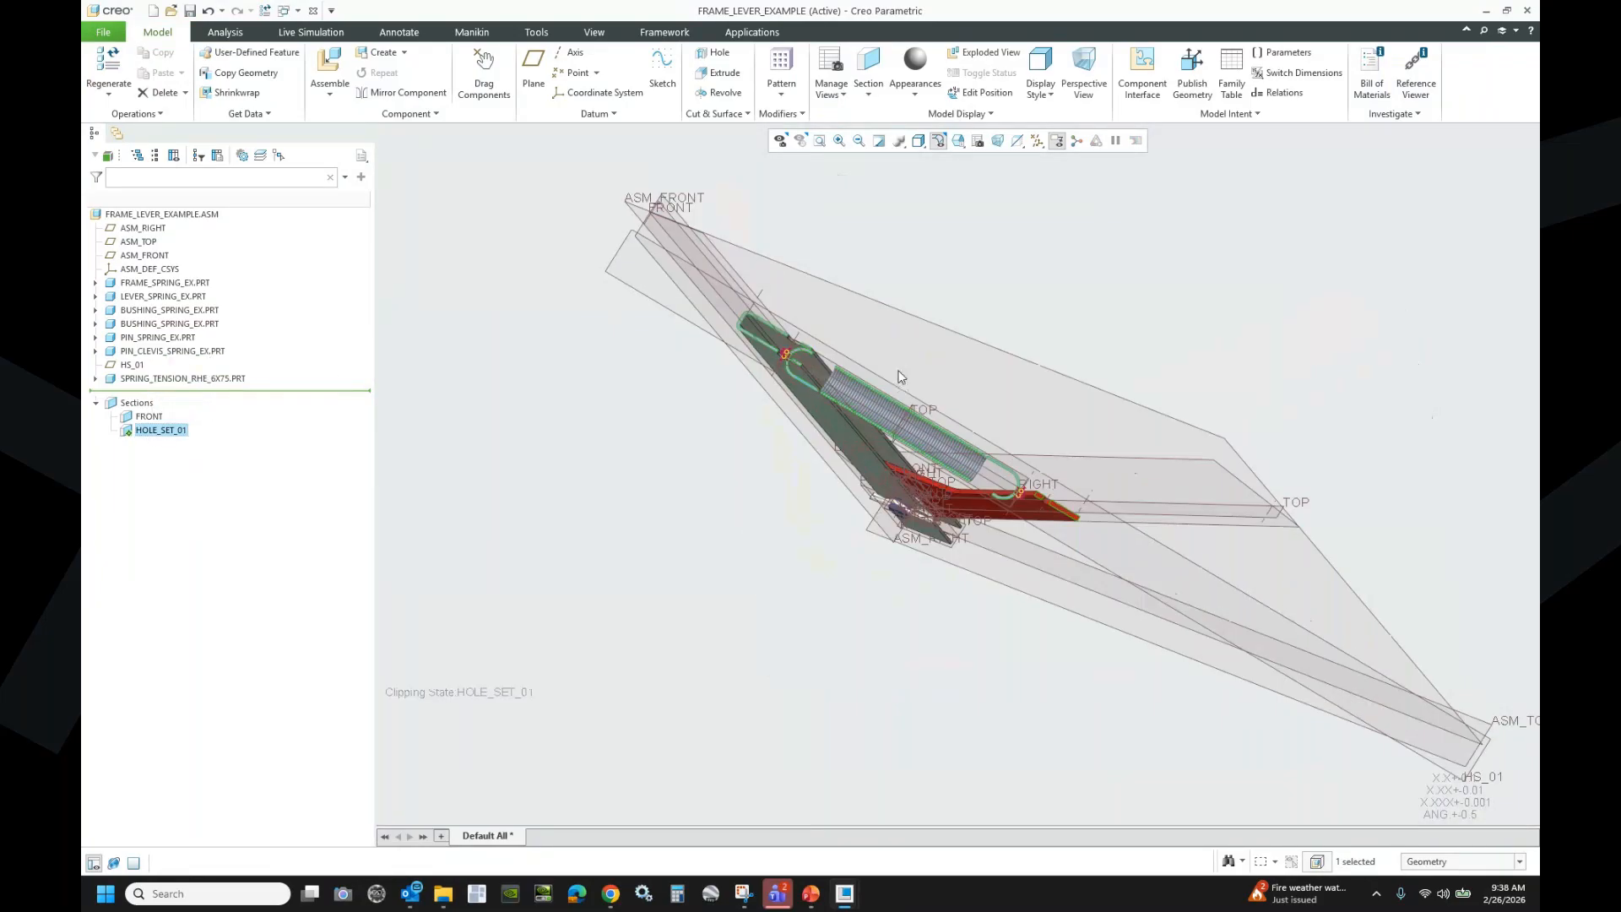
pyautogui.scroll(6, 769, 338)
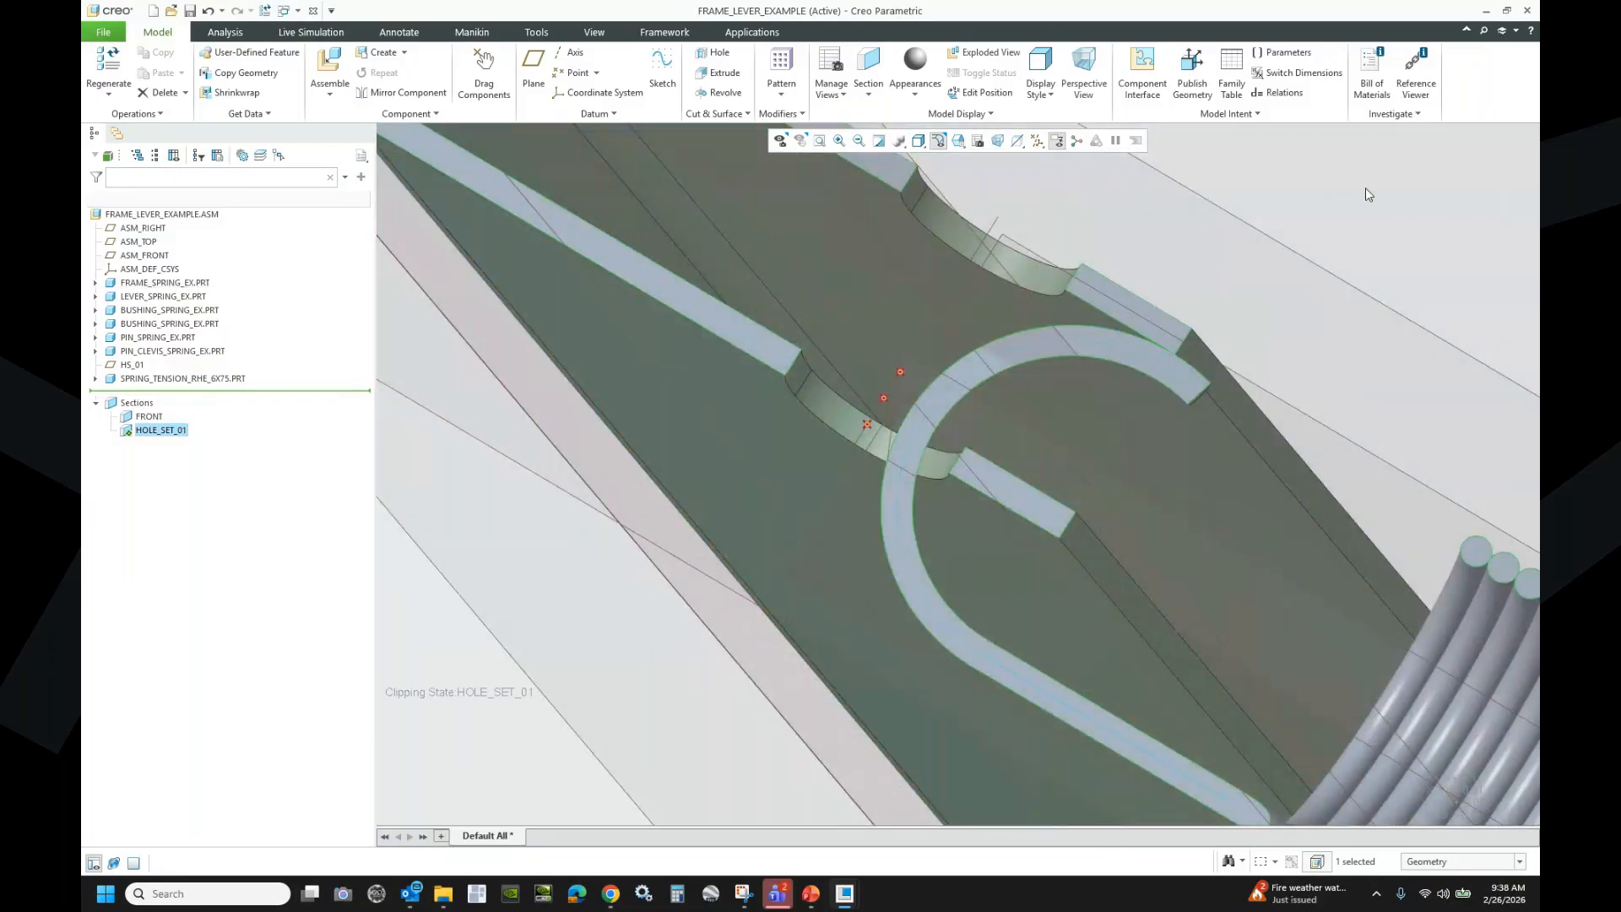
# - Hide all datum planes, axes and points, and select the tension spring part
pyautogui.click(1037, 145)
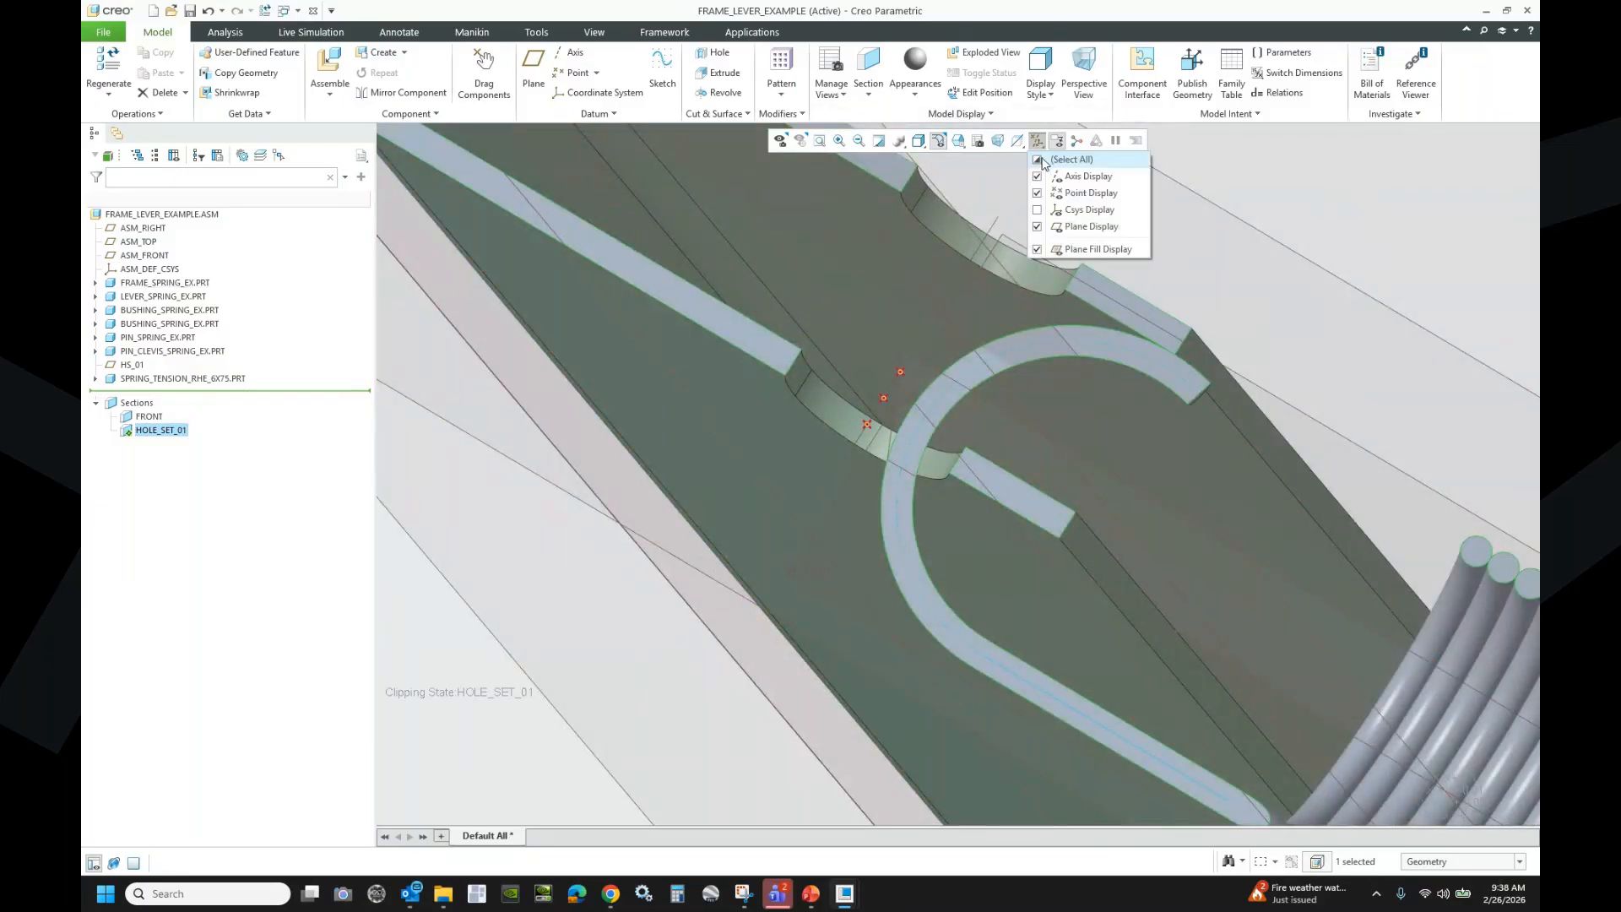
pyautogui.click(1037, 161)
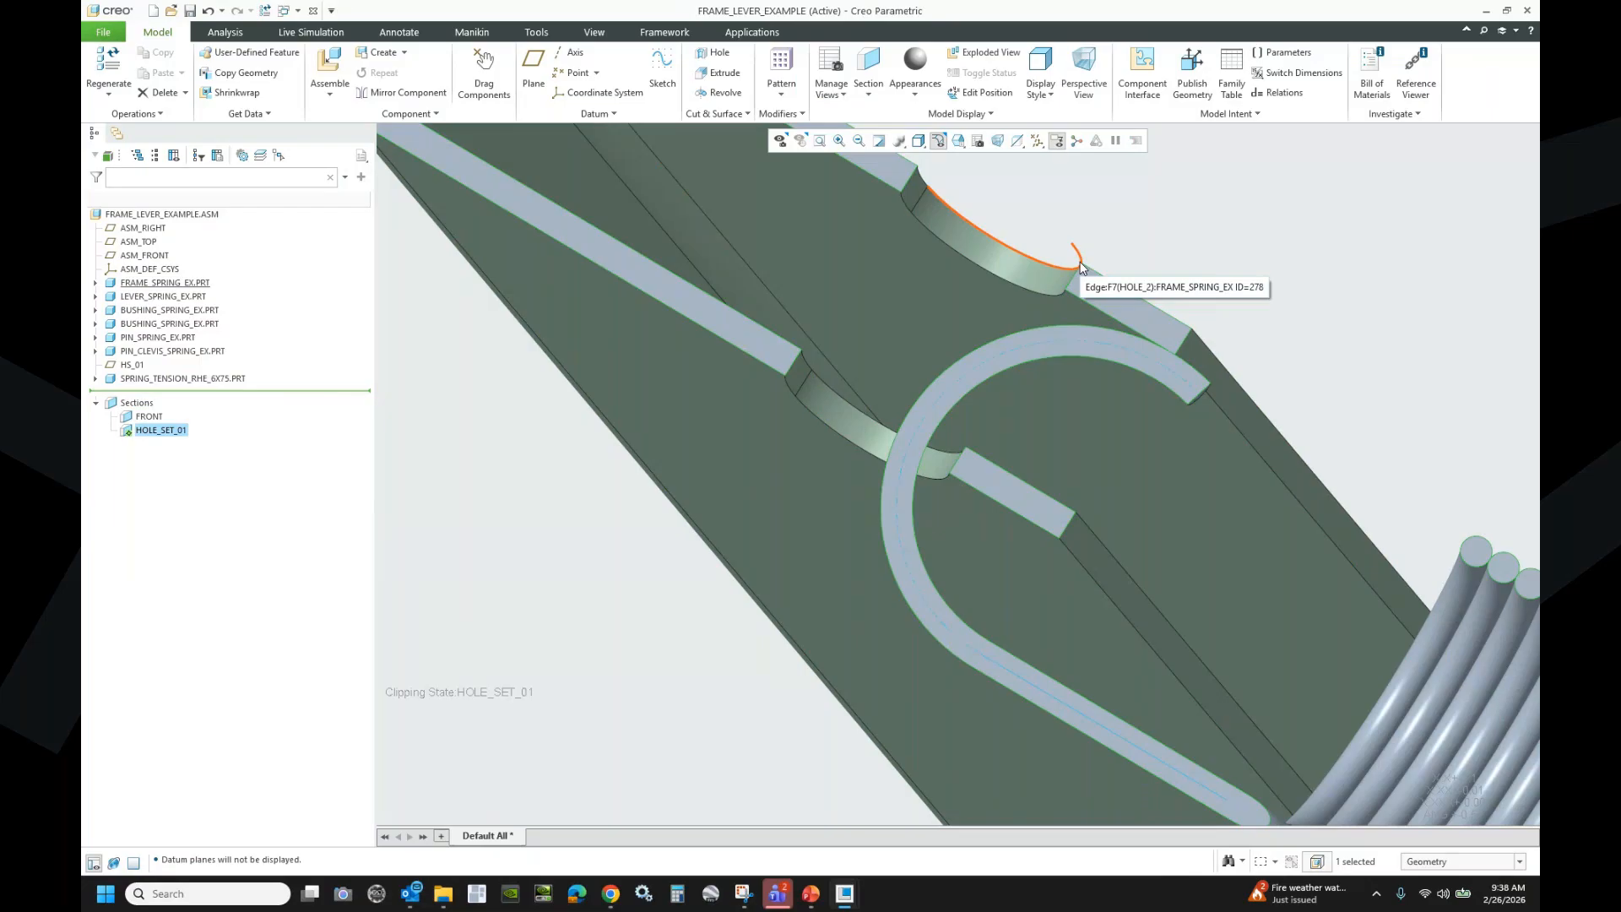
pyautogui.scroll(-3, 522, 445)
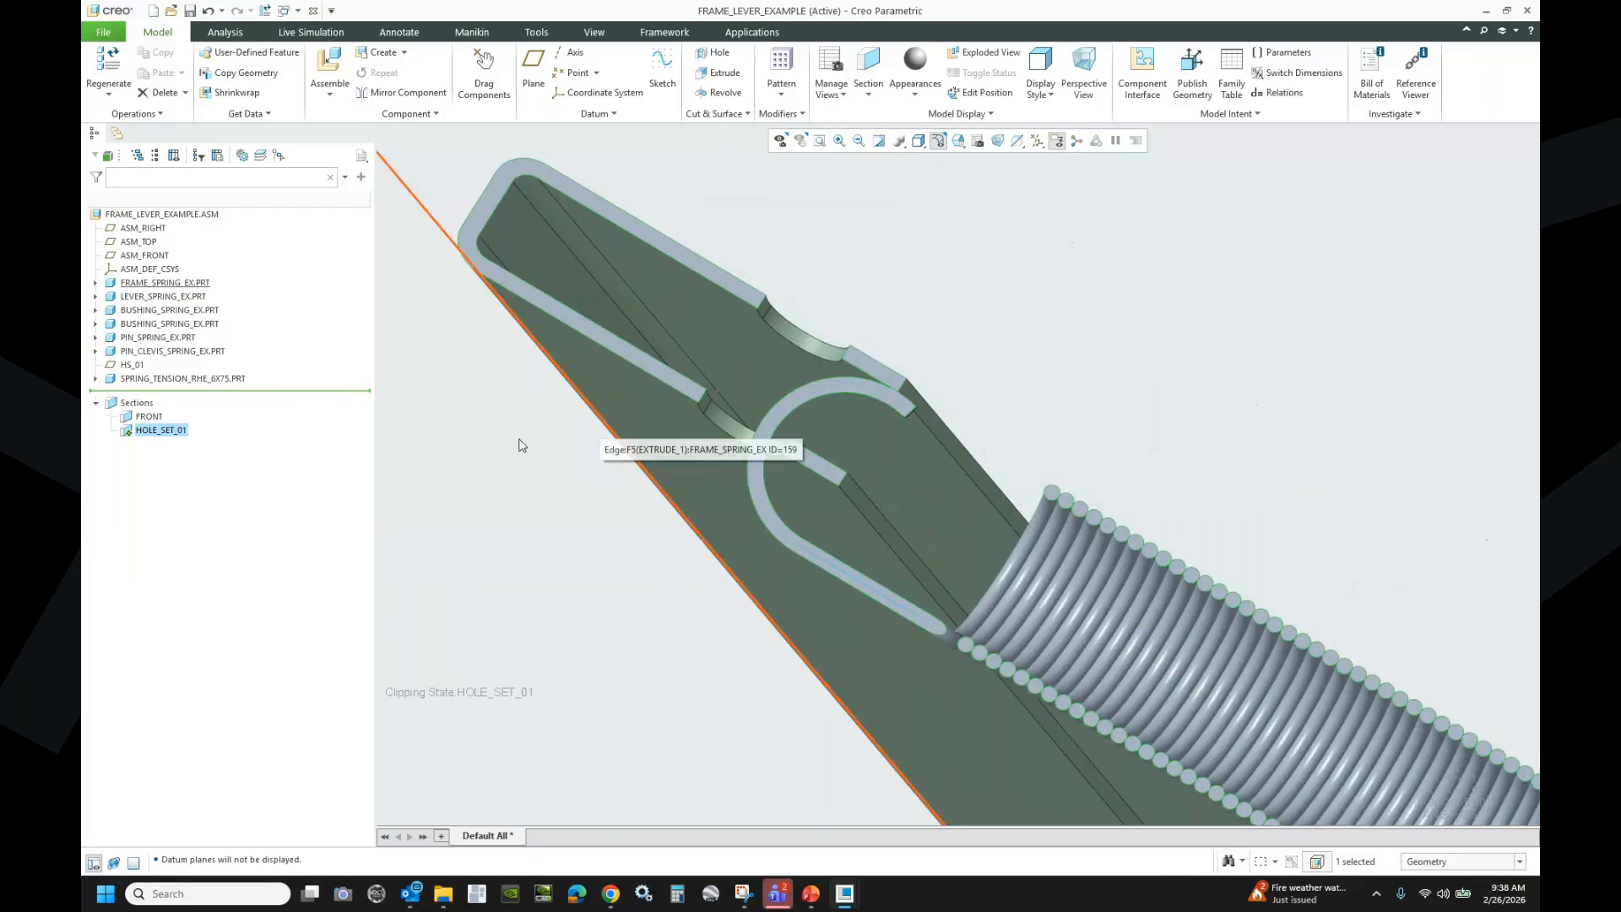
pyautogui.scroll(-1, 522, 445)
pyautogui.click(219, 379)
# - Make the spring a flexible component
pyautogui.rightClick(218, 382)
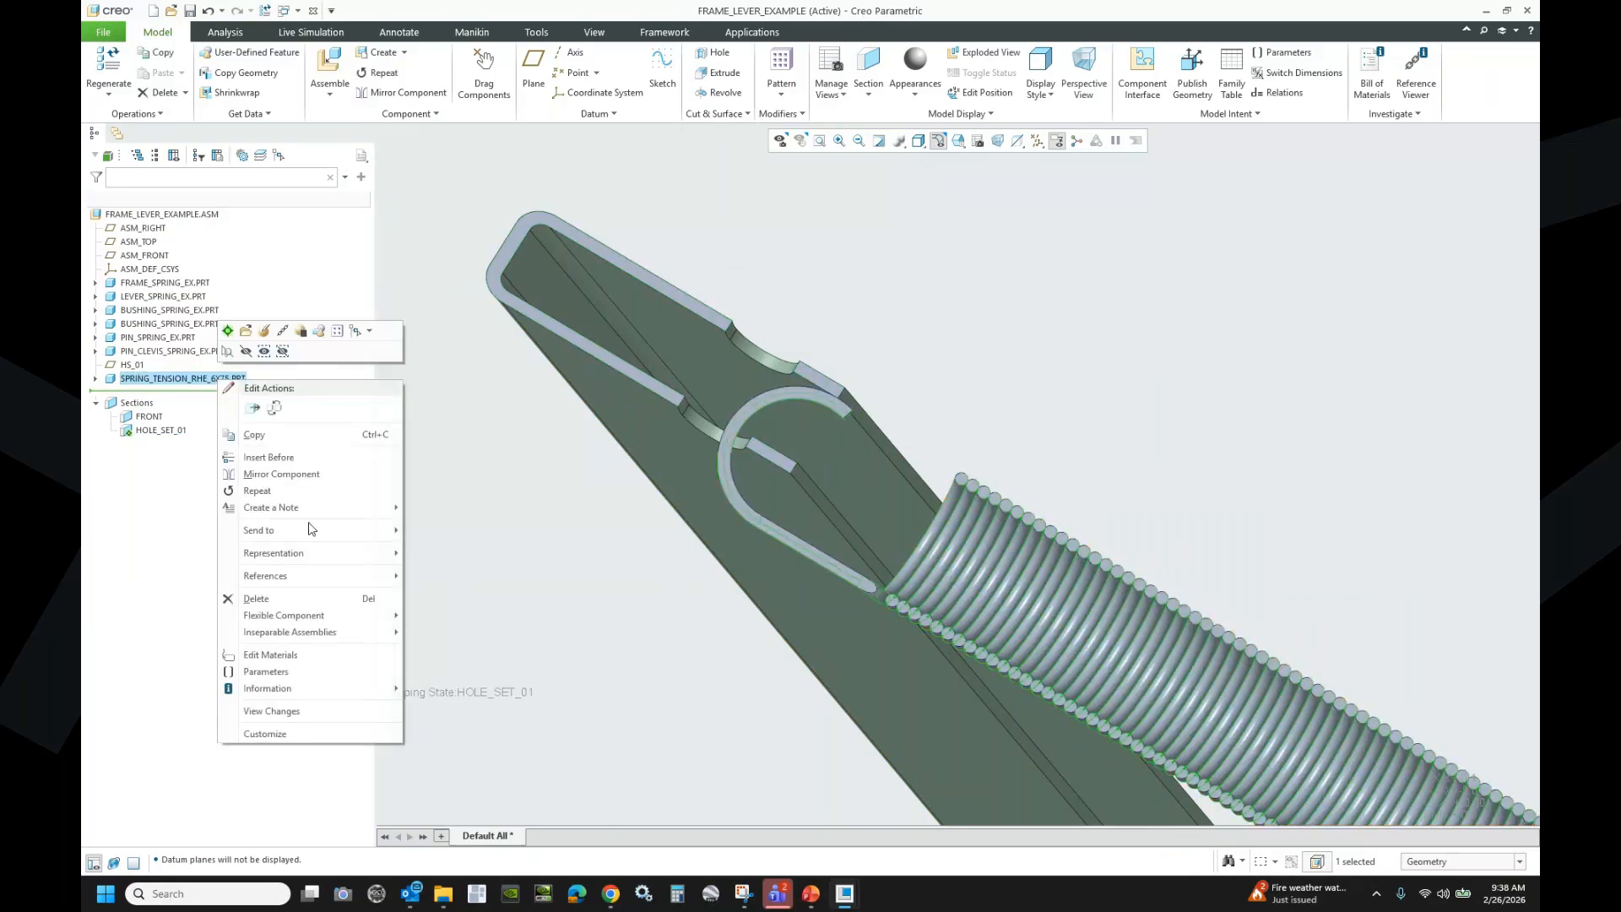
pyautogui.moveTo(315, 622)
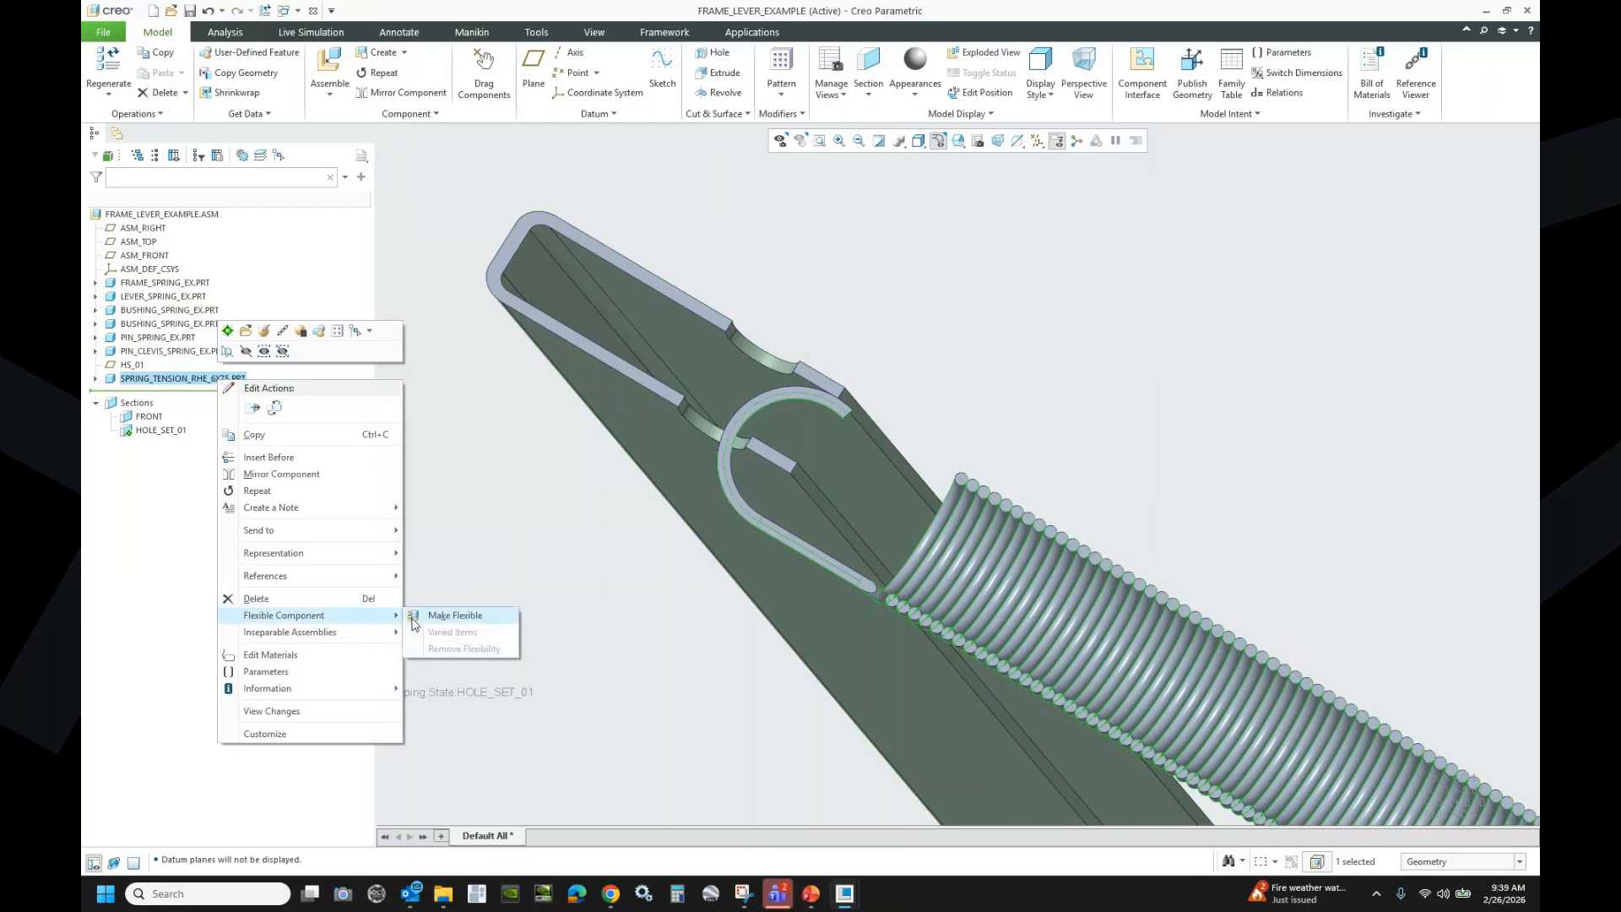
pyautogui.click(445, 614)
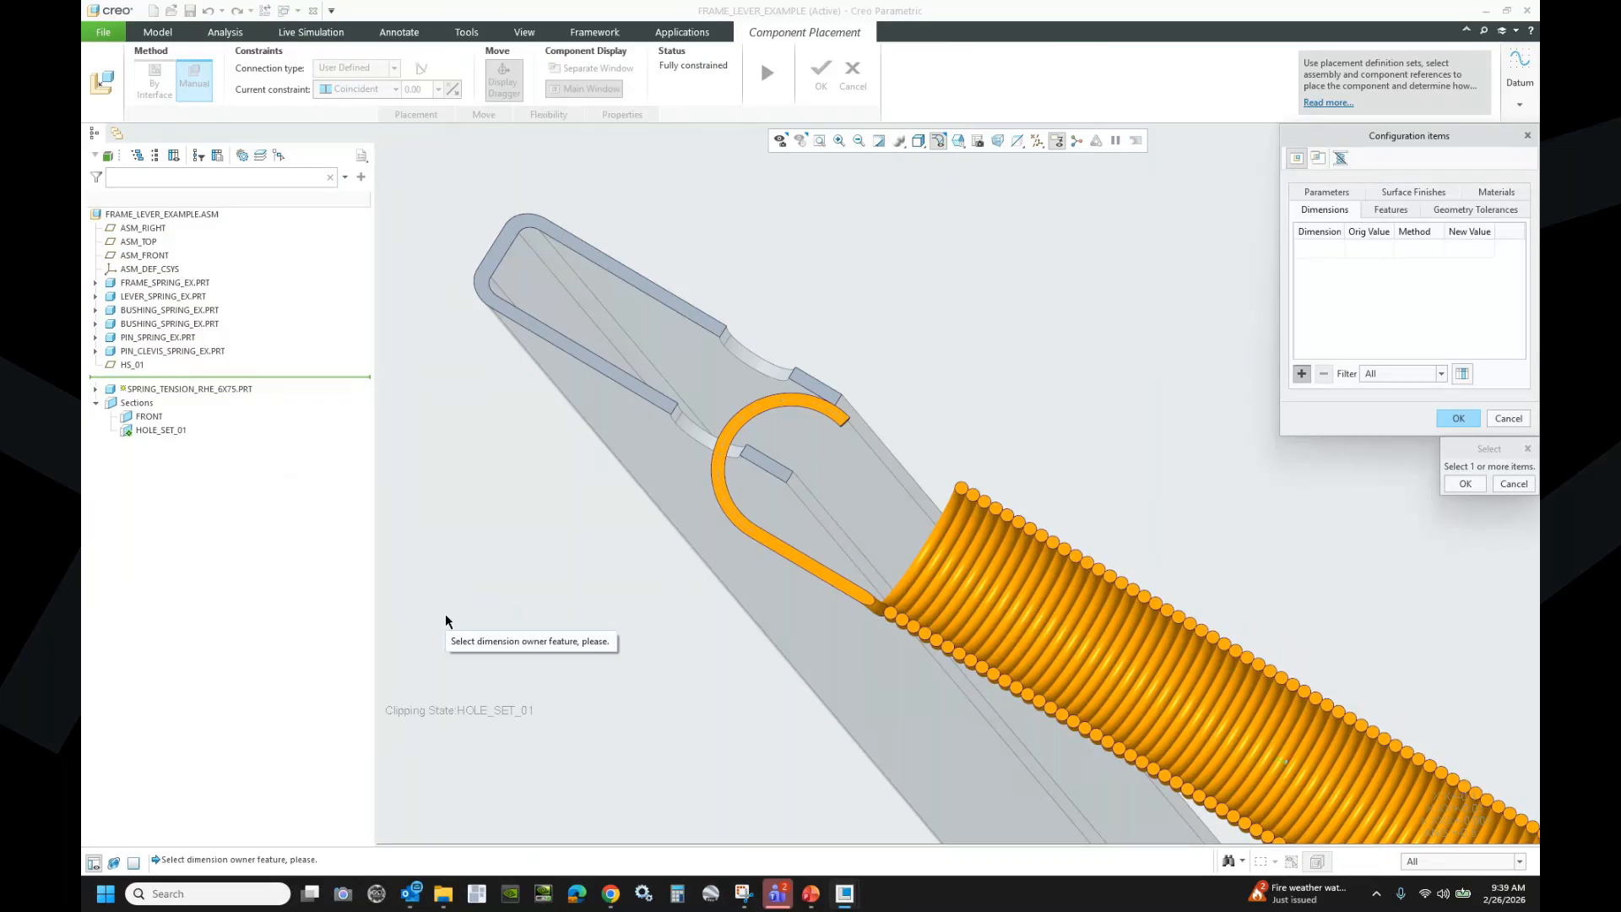
pyautogui.moveTo(1442, 138); pyautogui.dragTo(1206, 196)
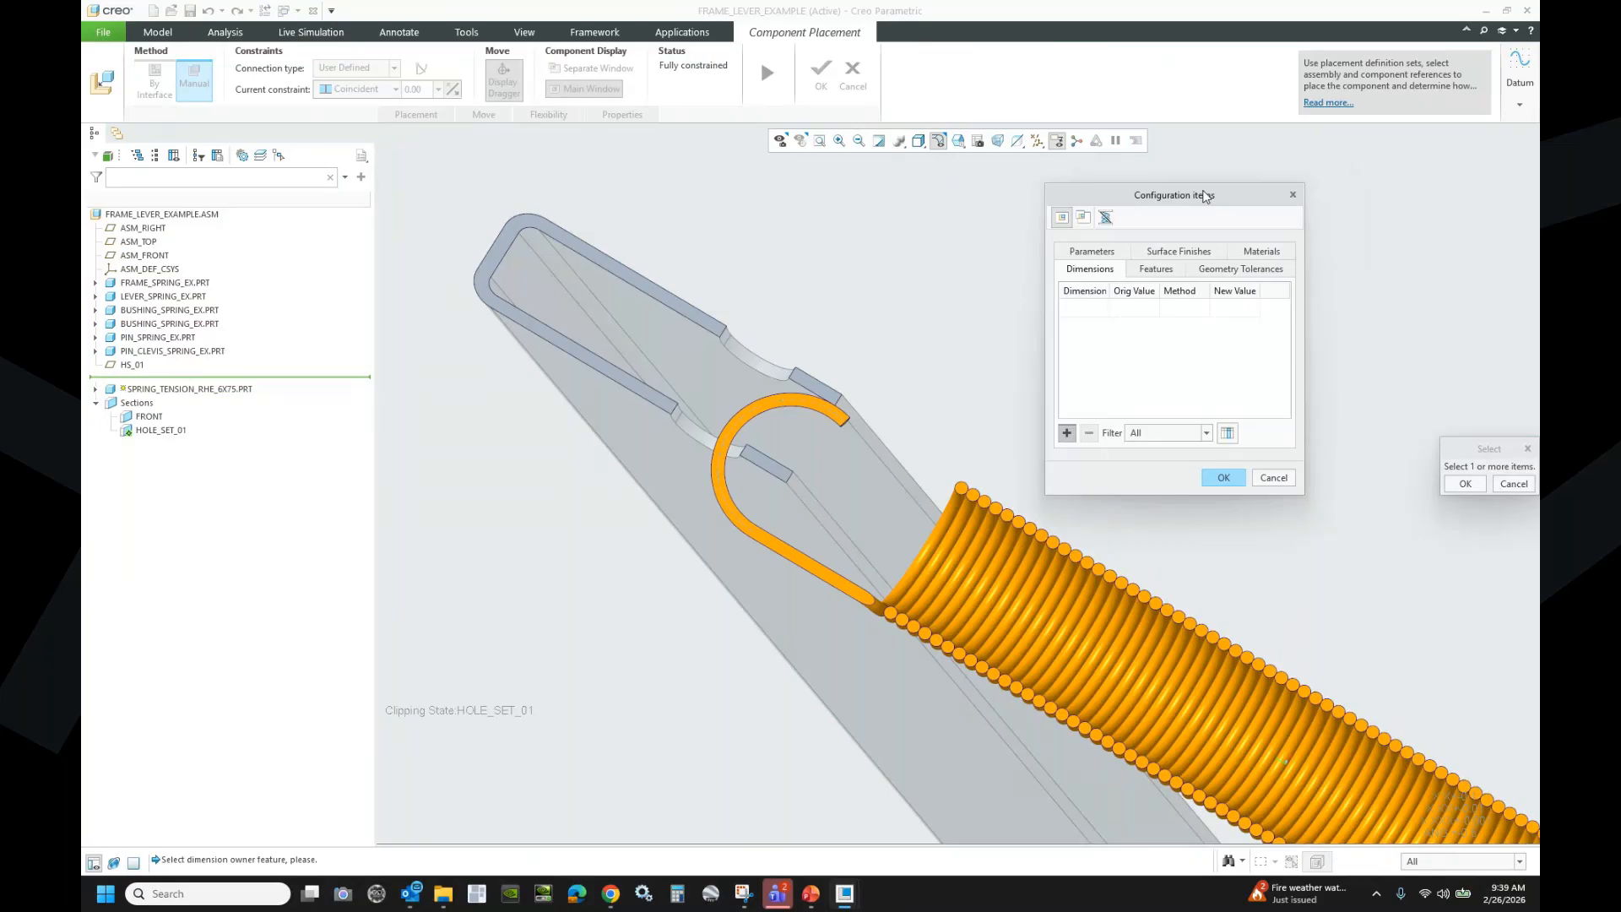
# - Review the Features, Geometry Tolerance, Material, Surface Finish and Parameter items, then return to Dimensions
pyautogui.click(1156, 269)
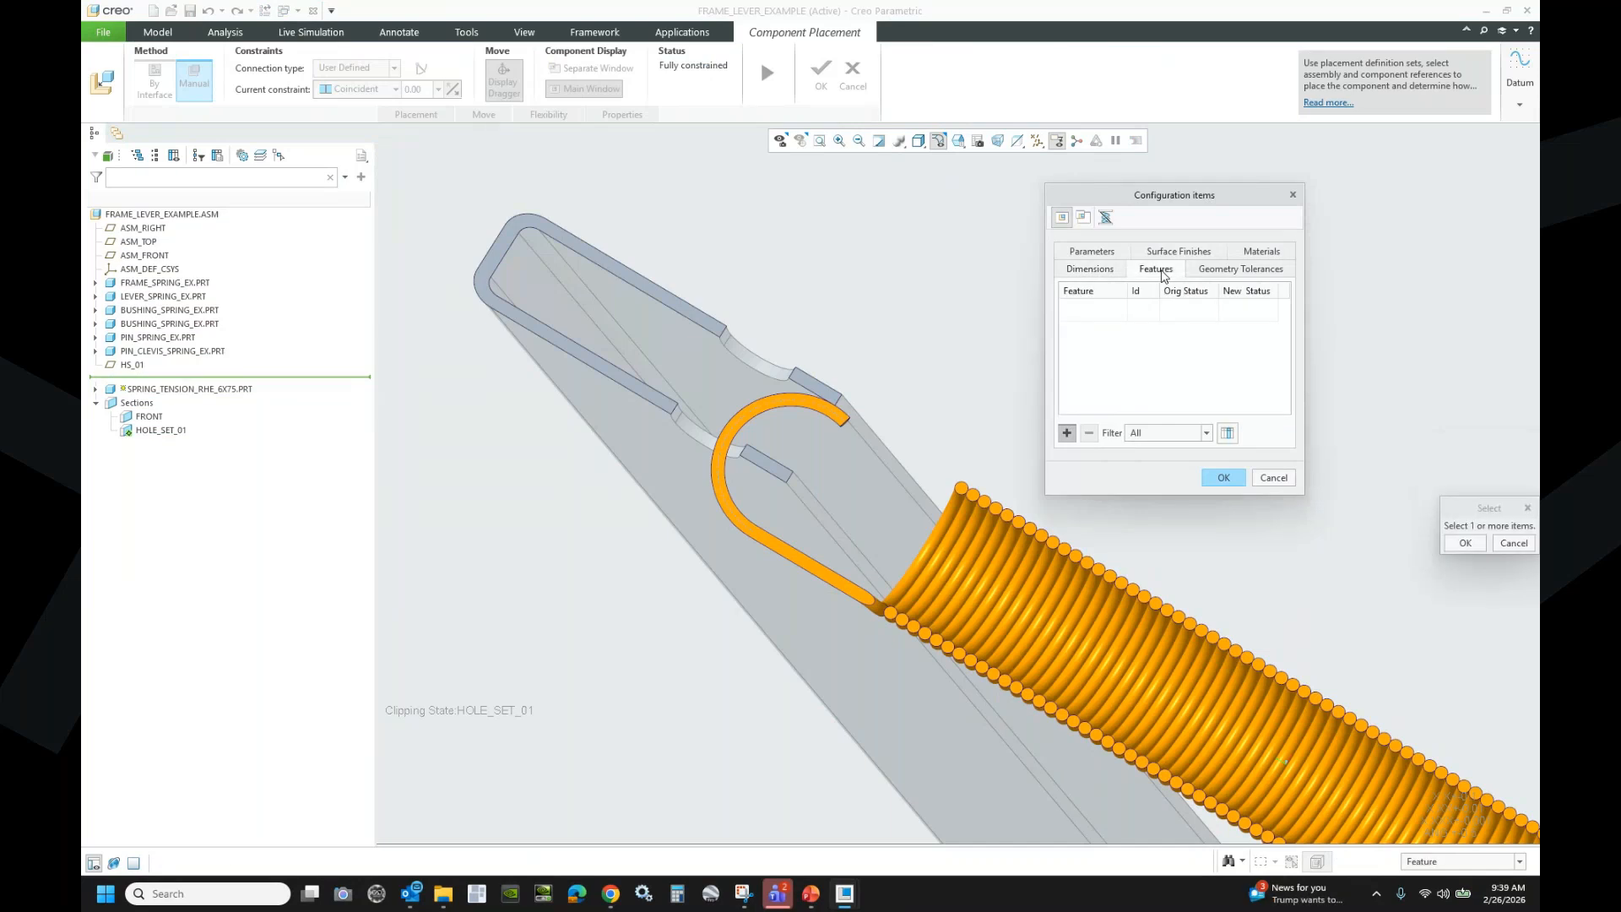
pyautogui.click(1241, 270)
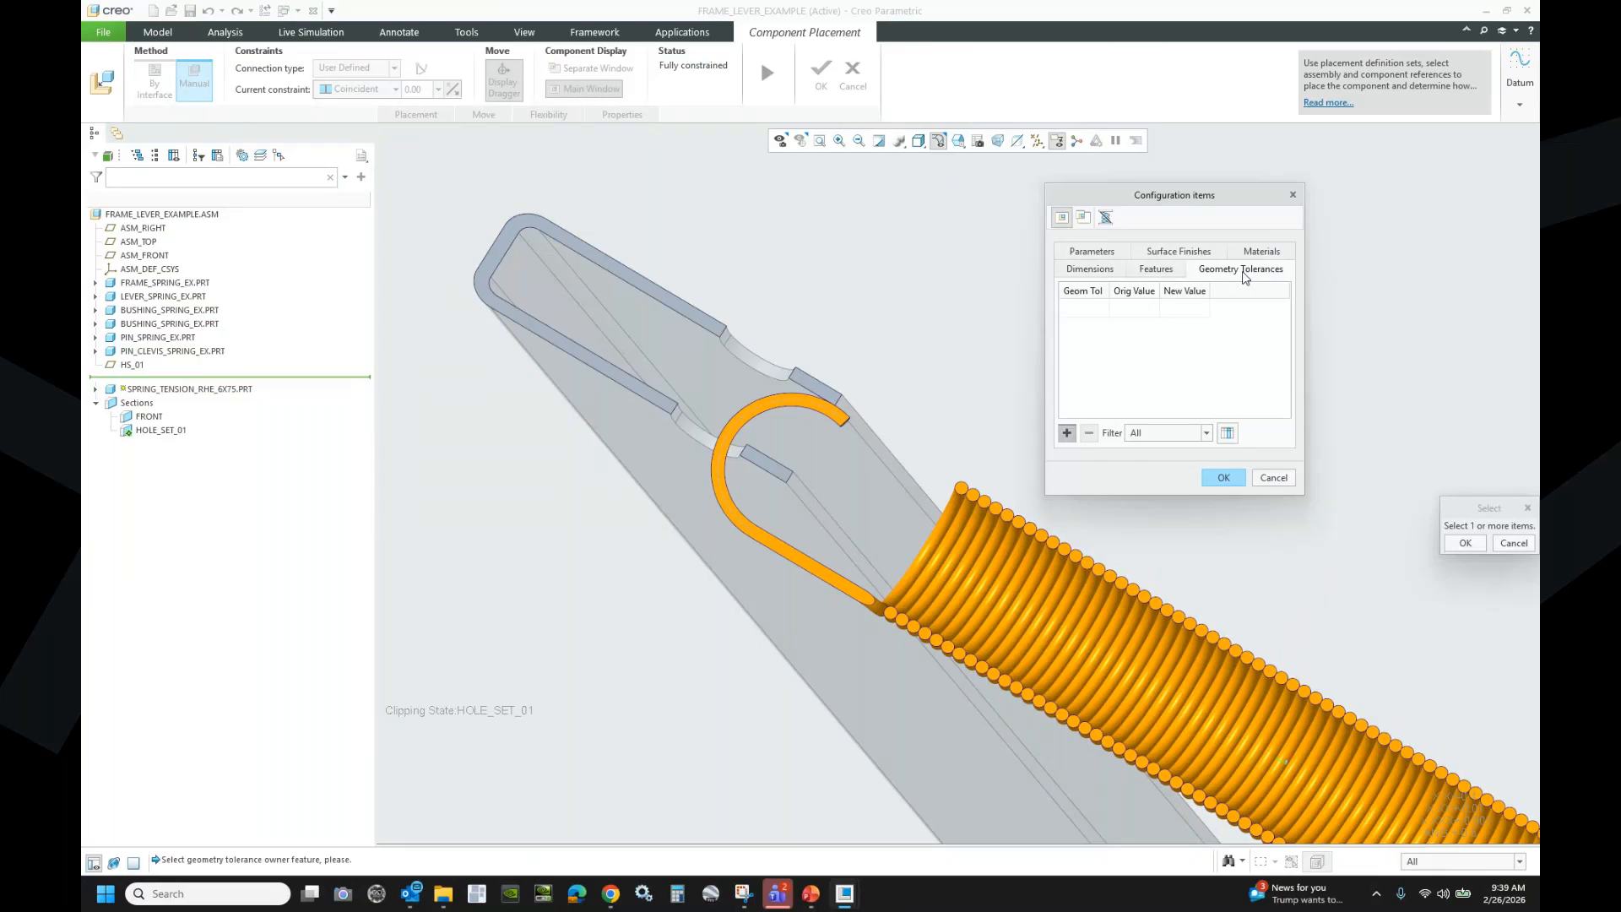
pyautogui.click(1265, 254)
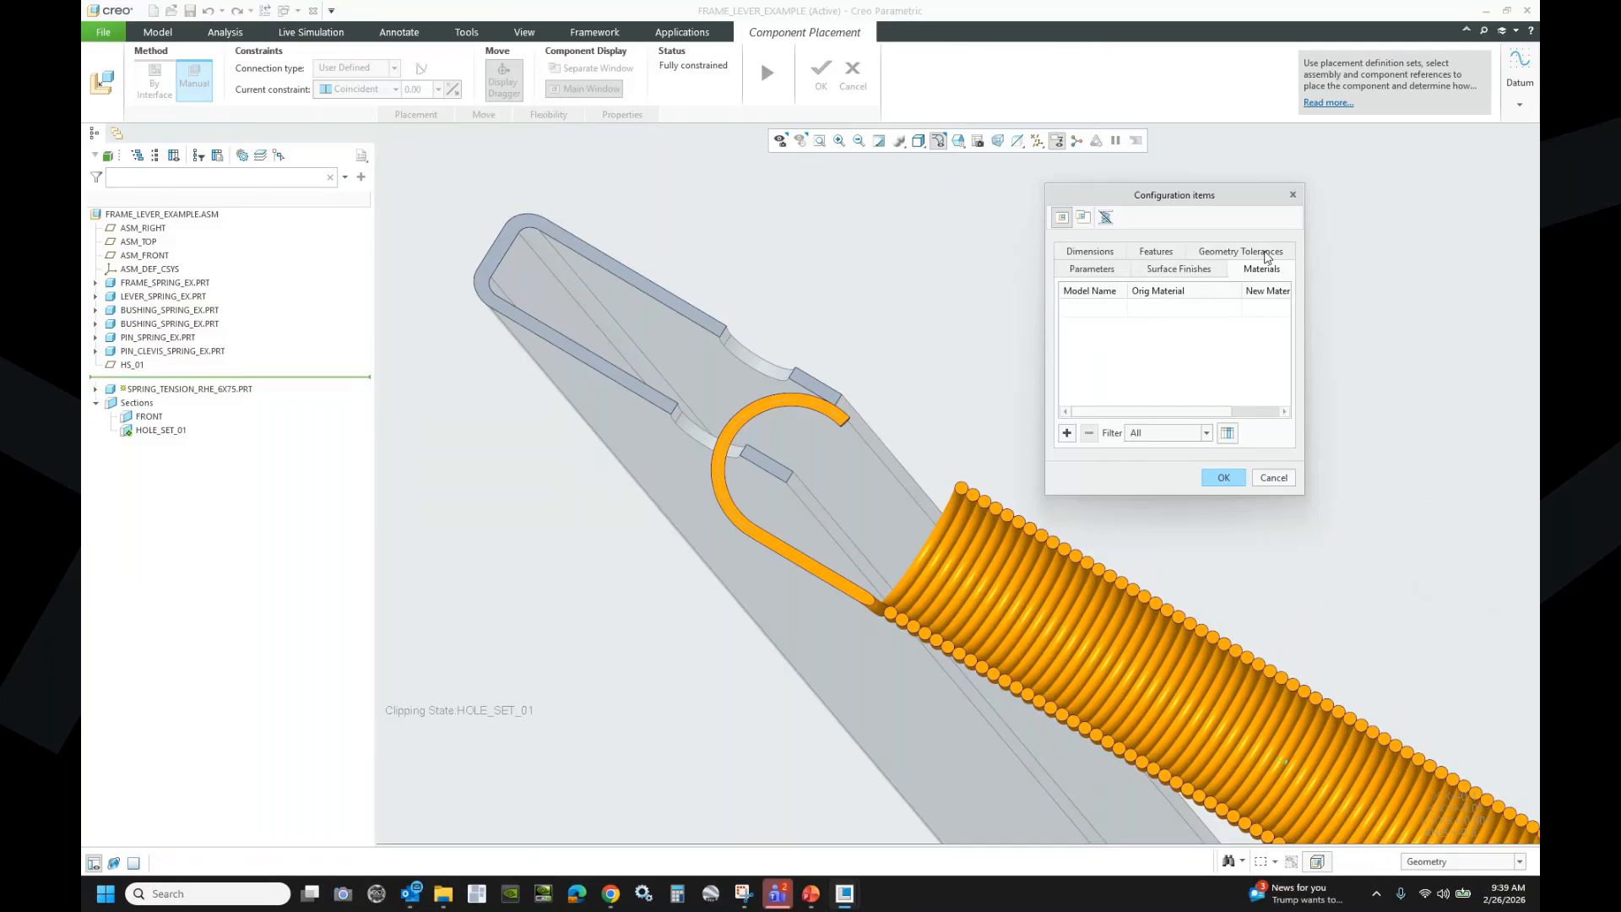
pyautogui.click(1178, 269)
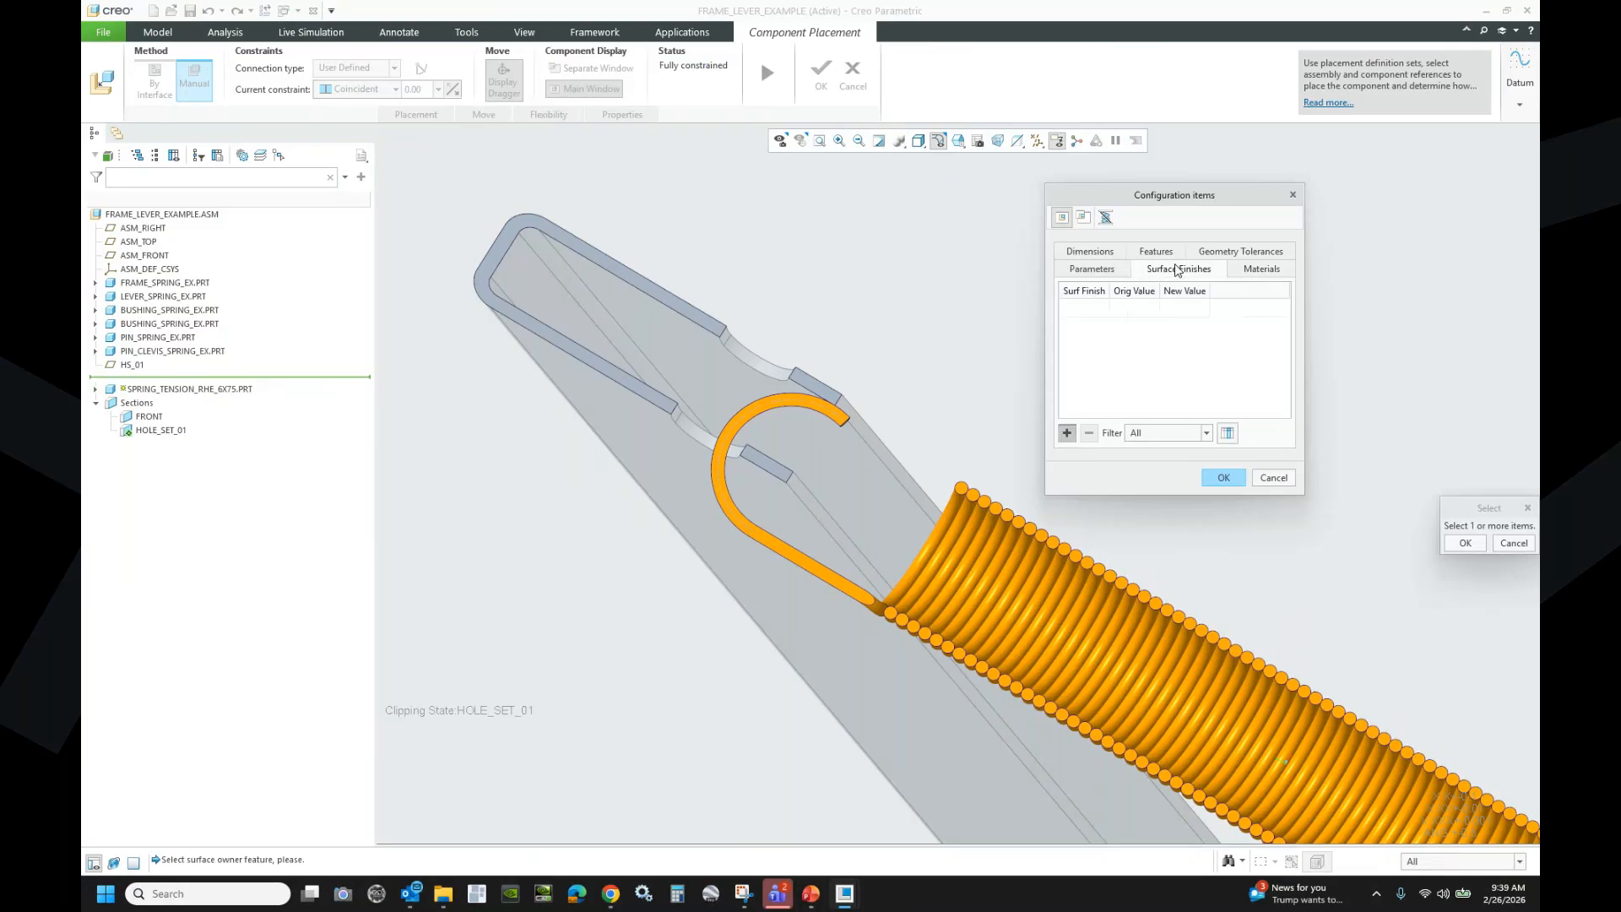
pyautogui.click(1102, 270)
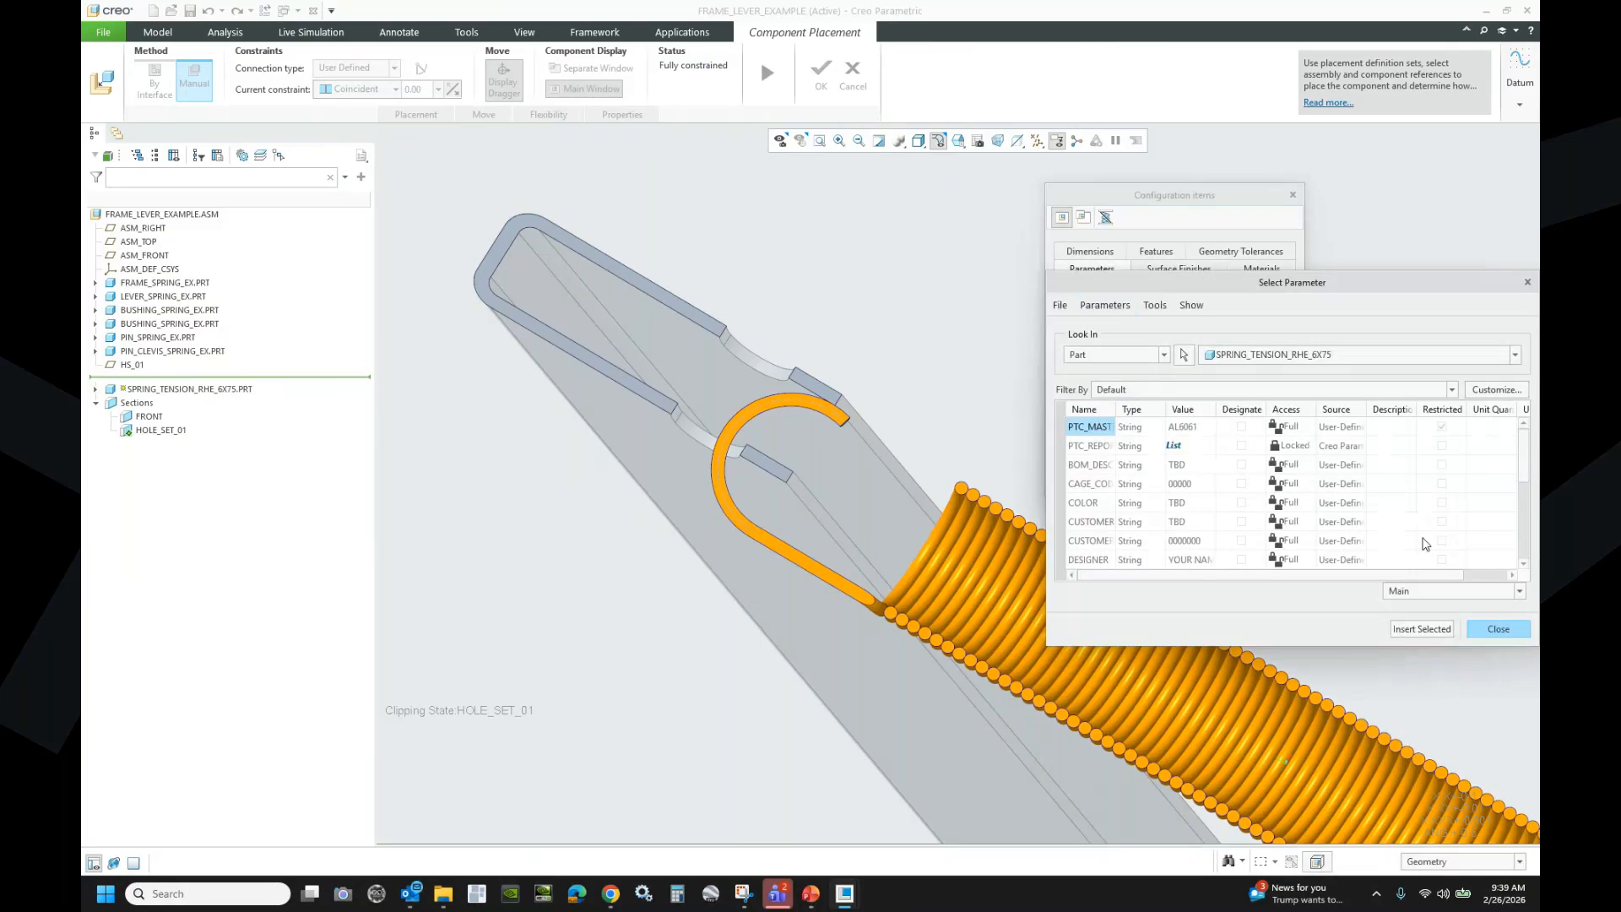
pyautogui.click(1524, 633)
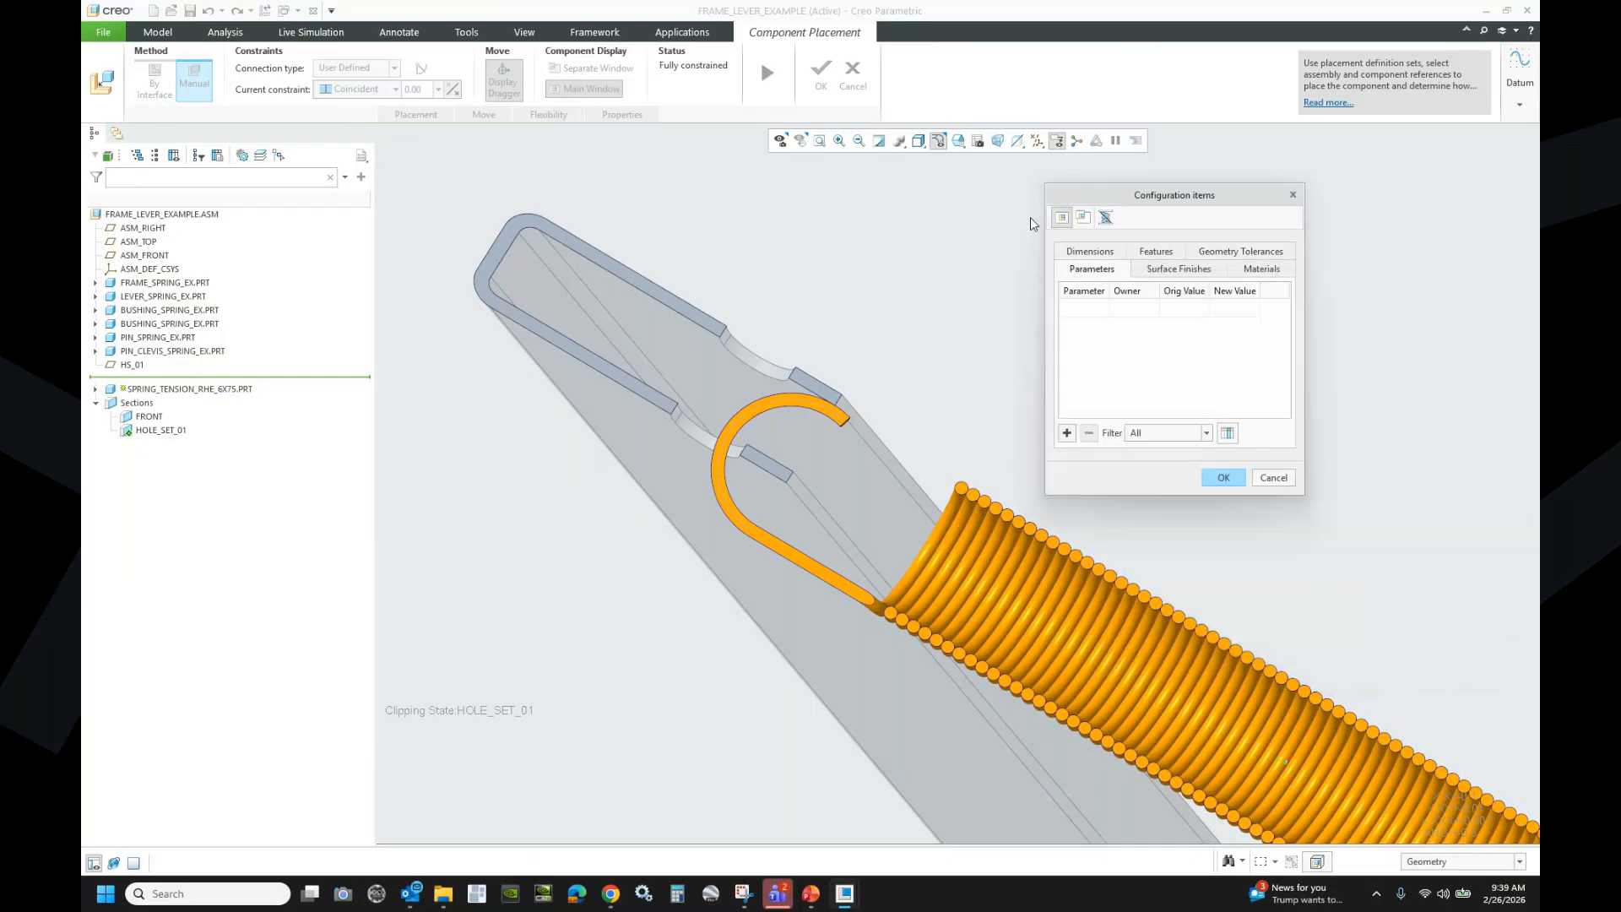
pyautogui.click(1089, 252)
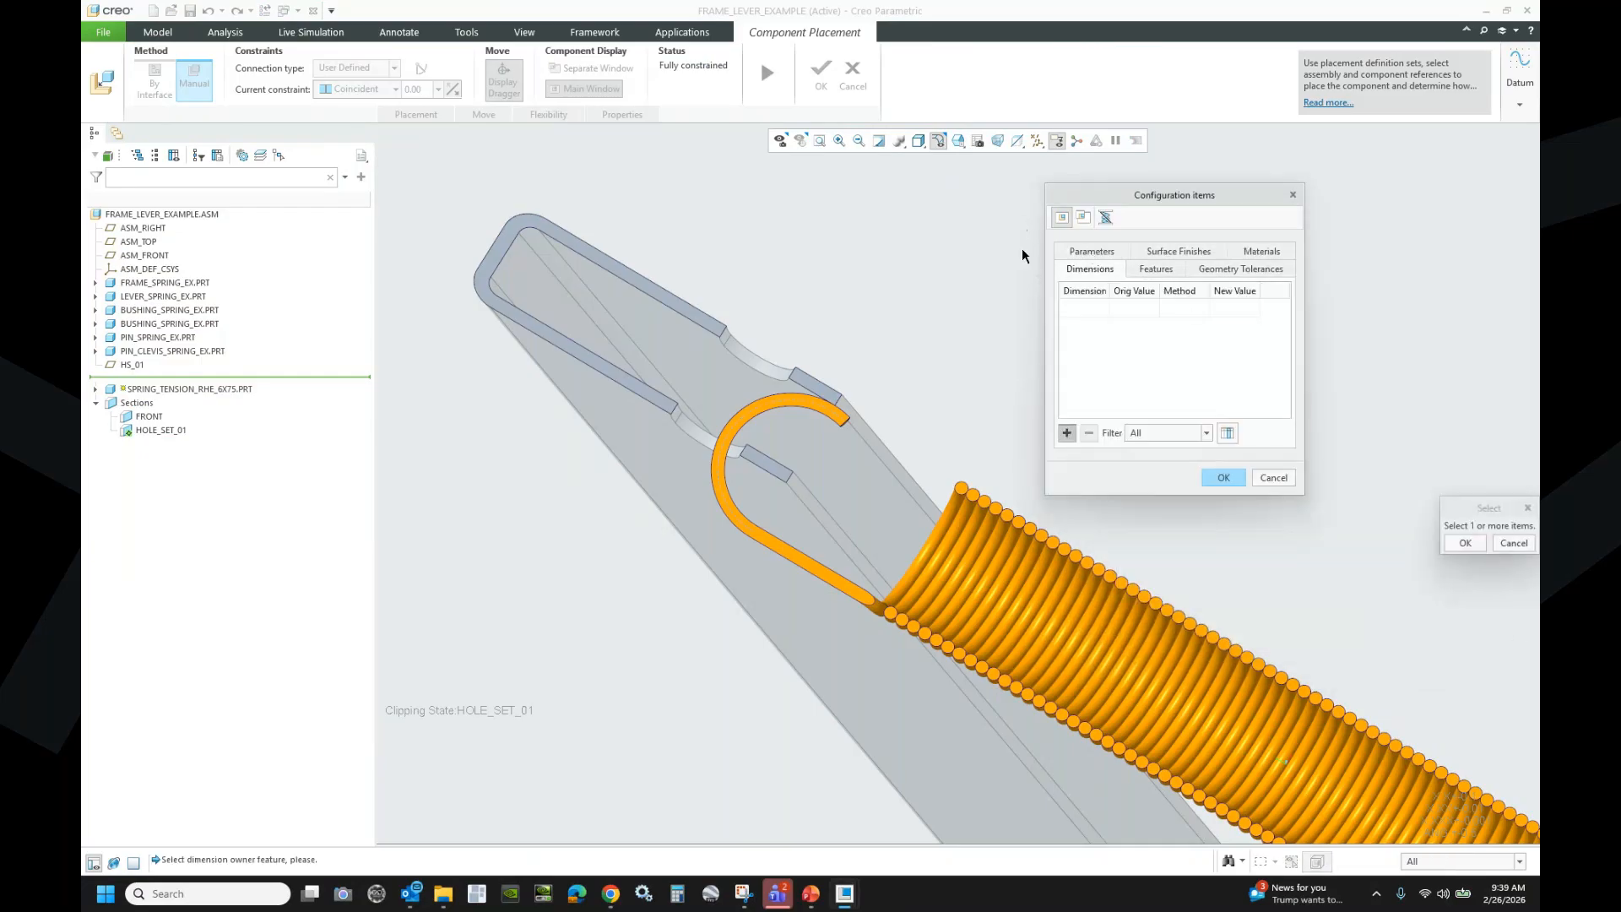
# - Add the Sketch 1 dimensions .125, .250, .125 and the 6.237 length to the varied items
pyautogui.click(95, 390)
pyautogui.click(153, 471)
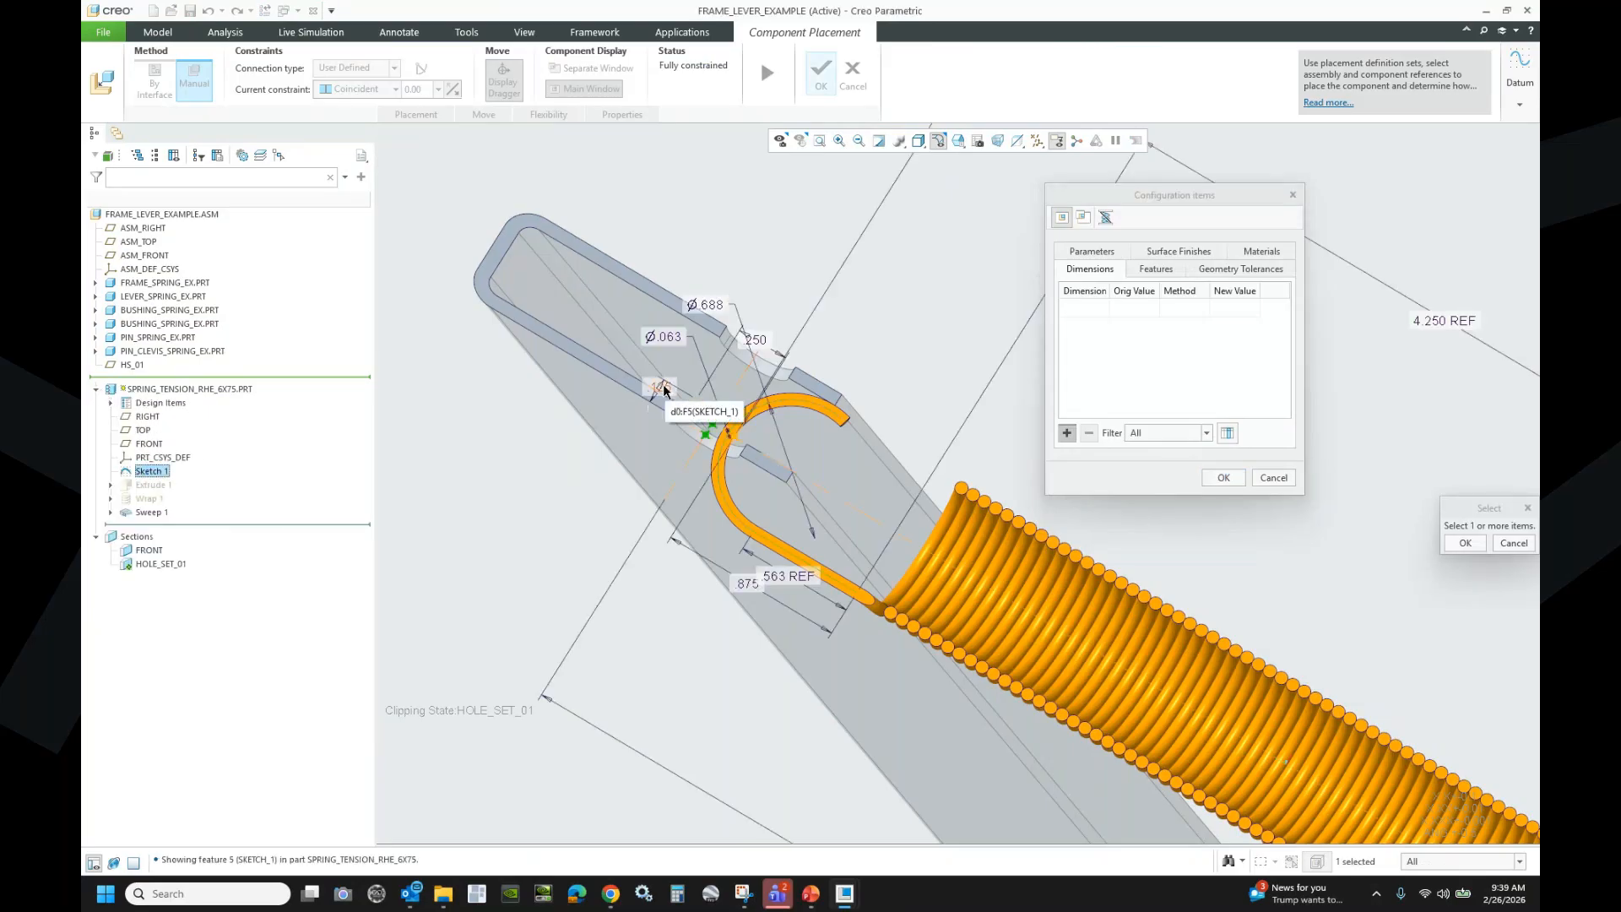
pyautogui.click(663, 389)
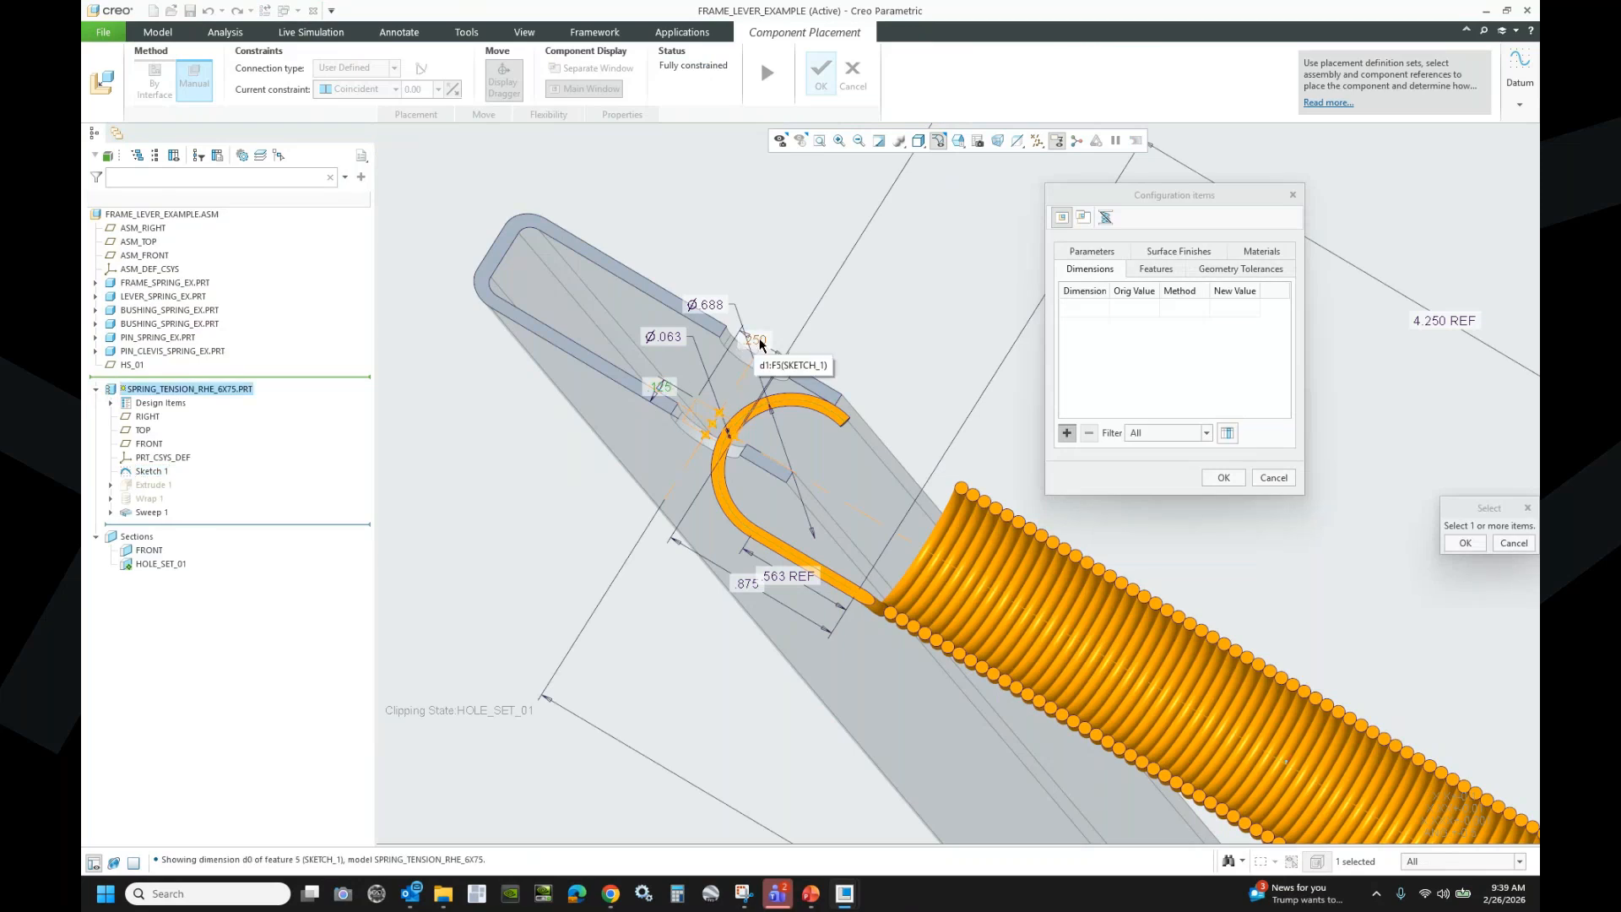
pyautogui.scroll(-5, 605, 356)
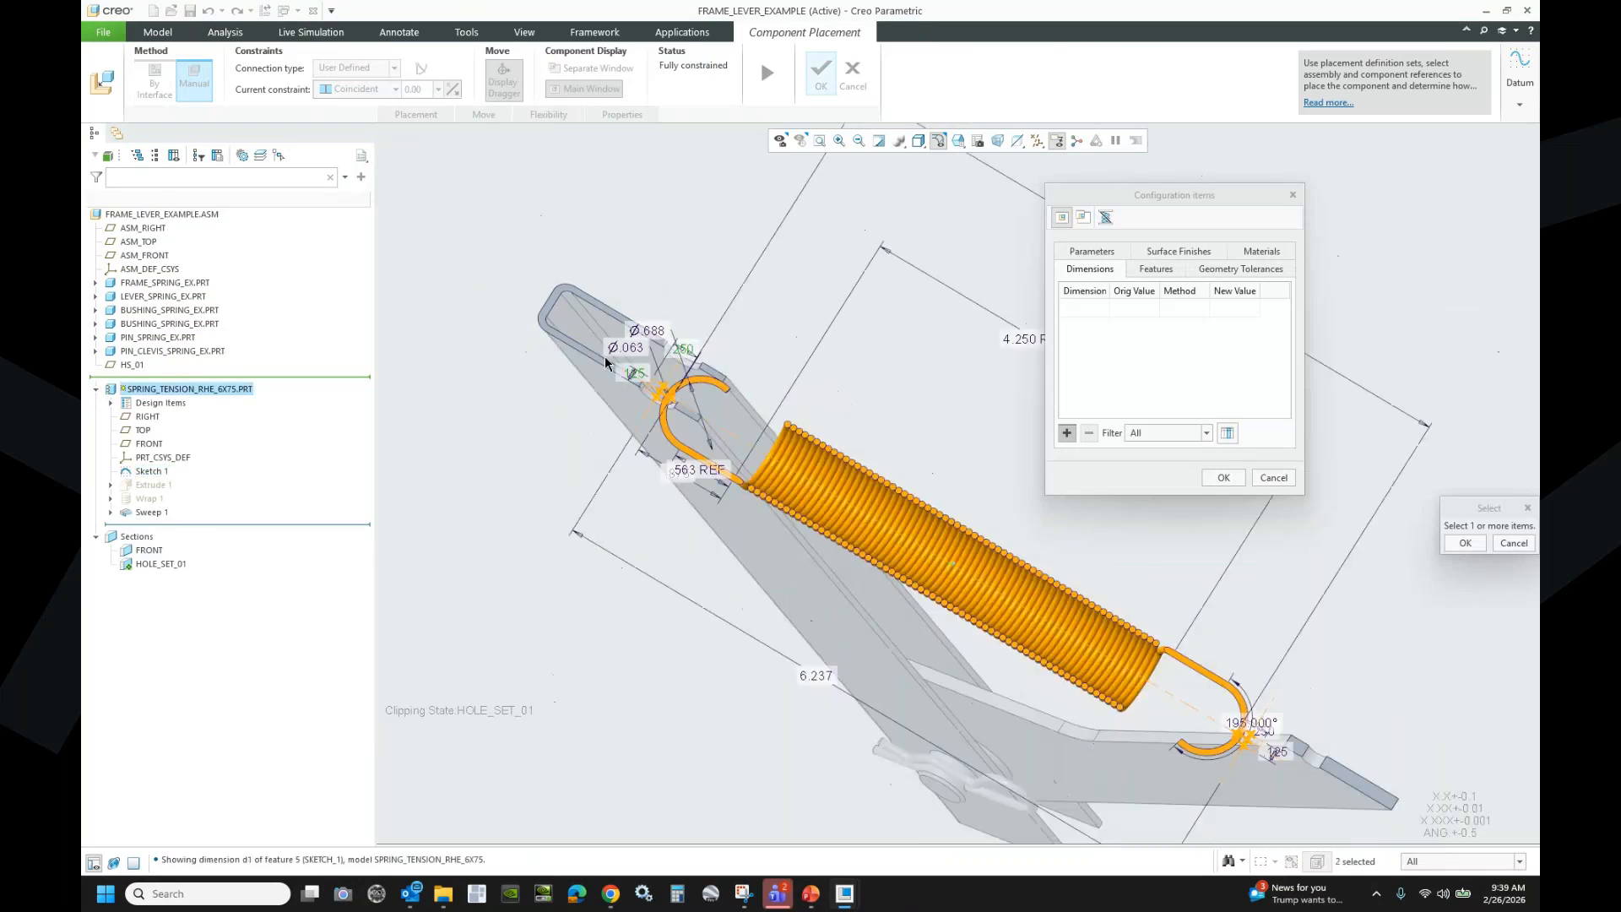
pyautogui.scroll(8, 953, 564)
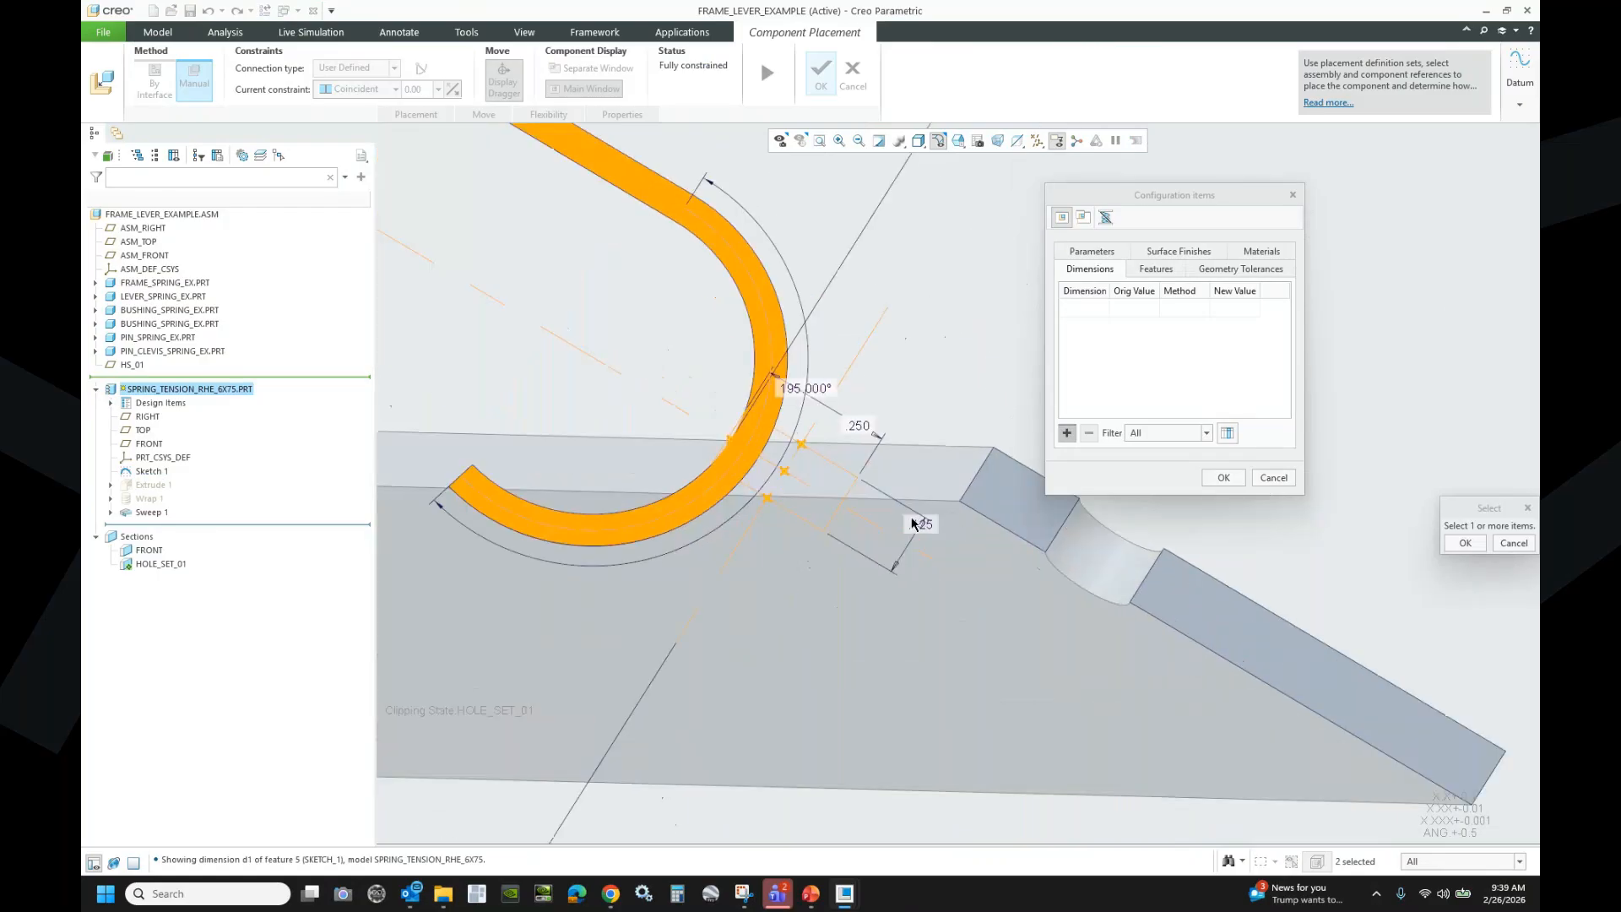
pyautogui.keyDown('ctrl'); pyautogui.click(922, 524); pyautogui.keyUp('ctrl')
pyautogui.keyDown('ctrl'); pyautogui.click(858, 426); pyautogui.keyUp('ctrl')
pyautogui.scroll(-5, 998, 497)
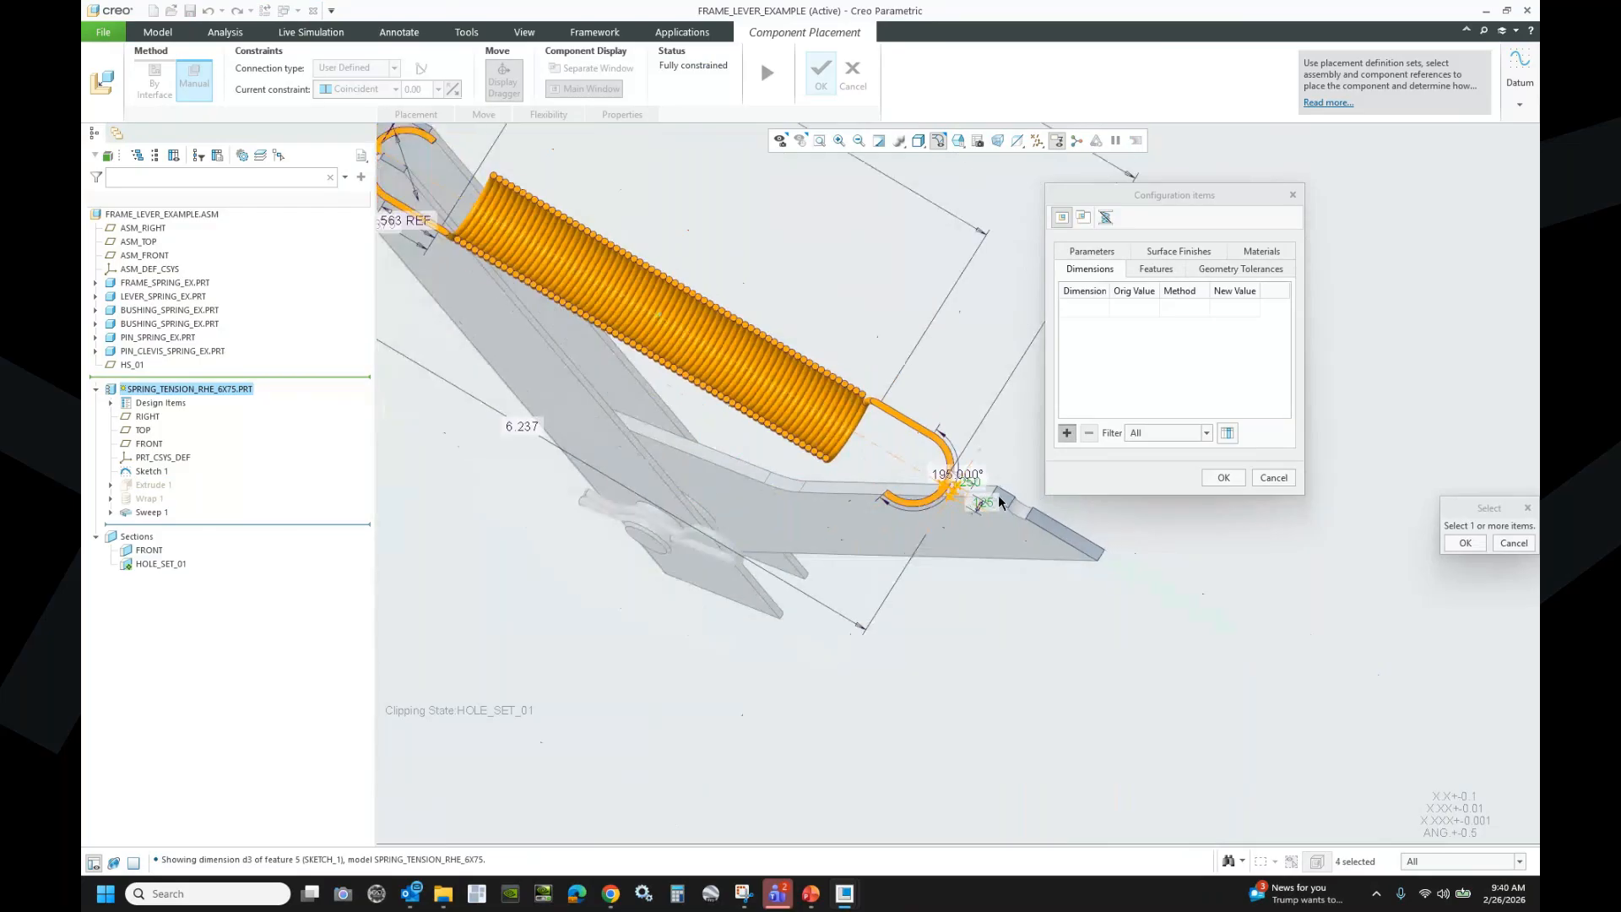
pyautogui.keyDown('ctrl'); pyautogui.click(522, 428); pyautogui.keyUp('ctrl')
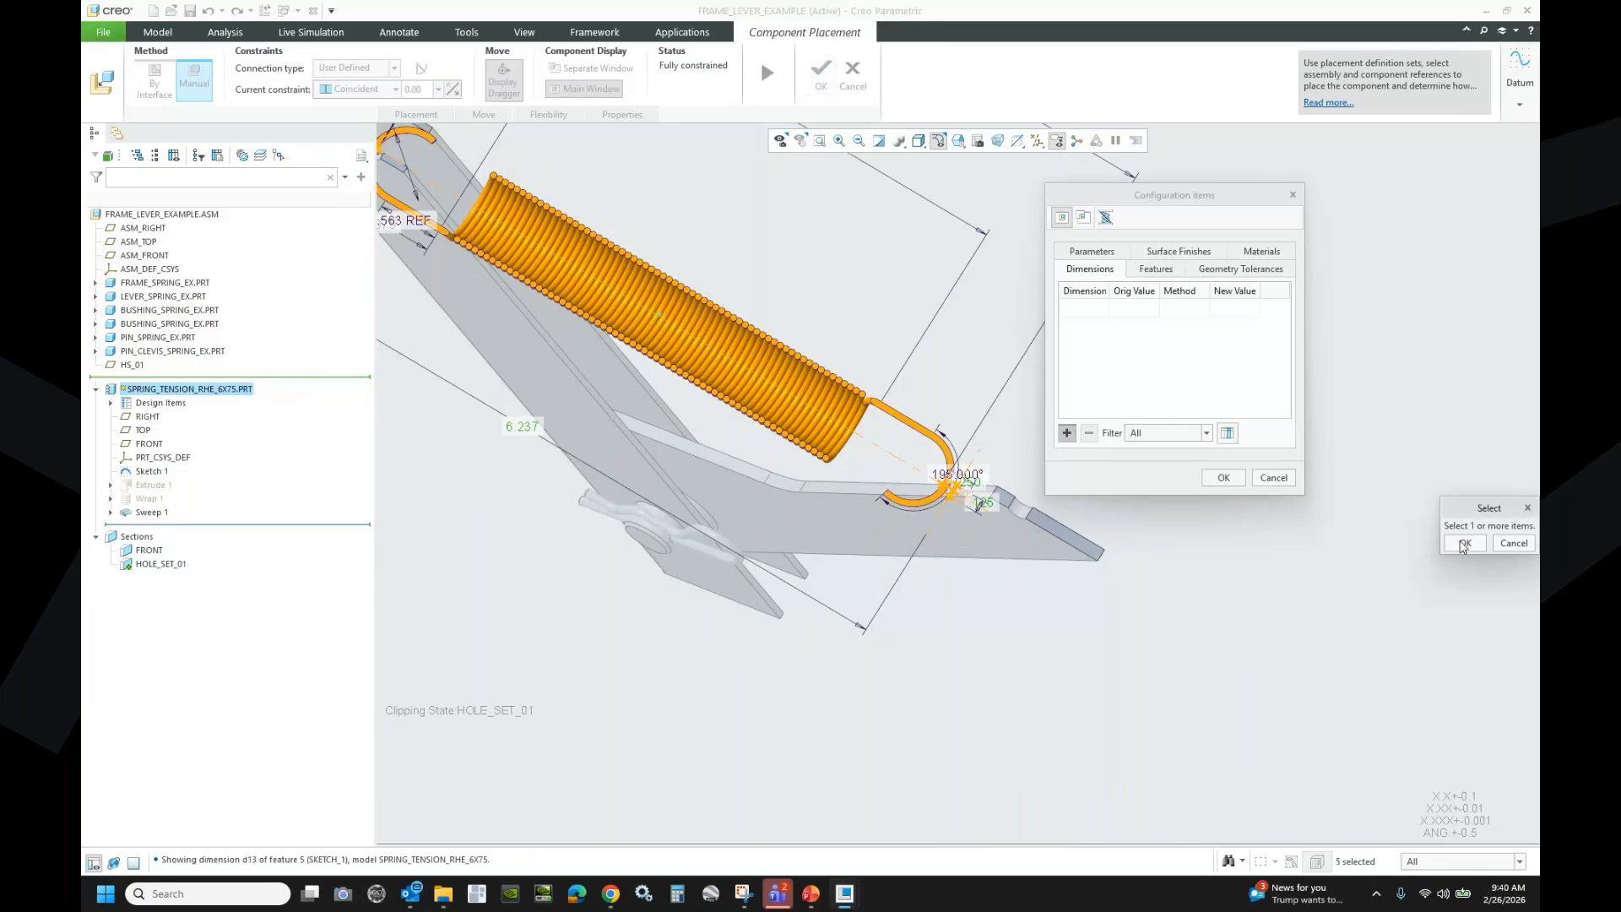
pyautogui.click(1464, 543)
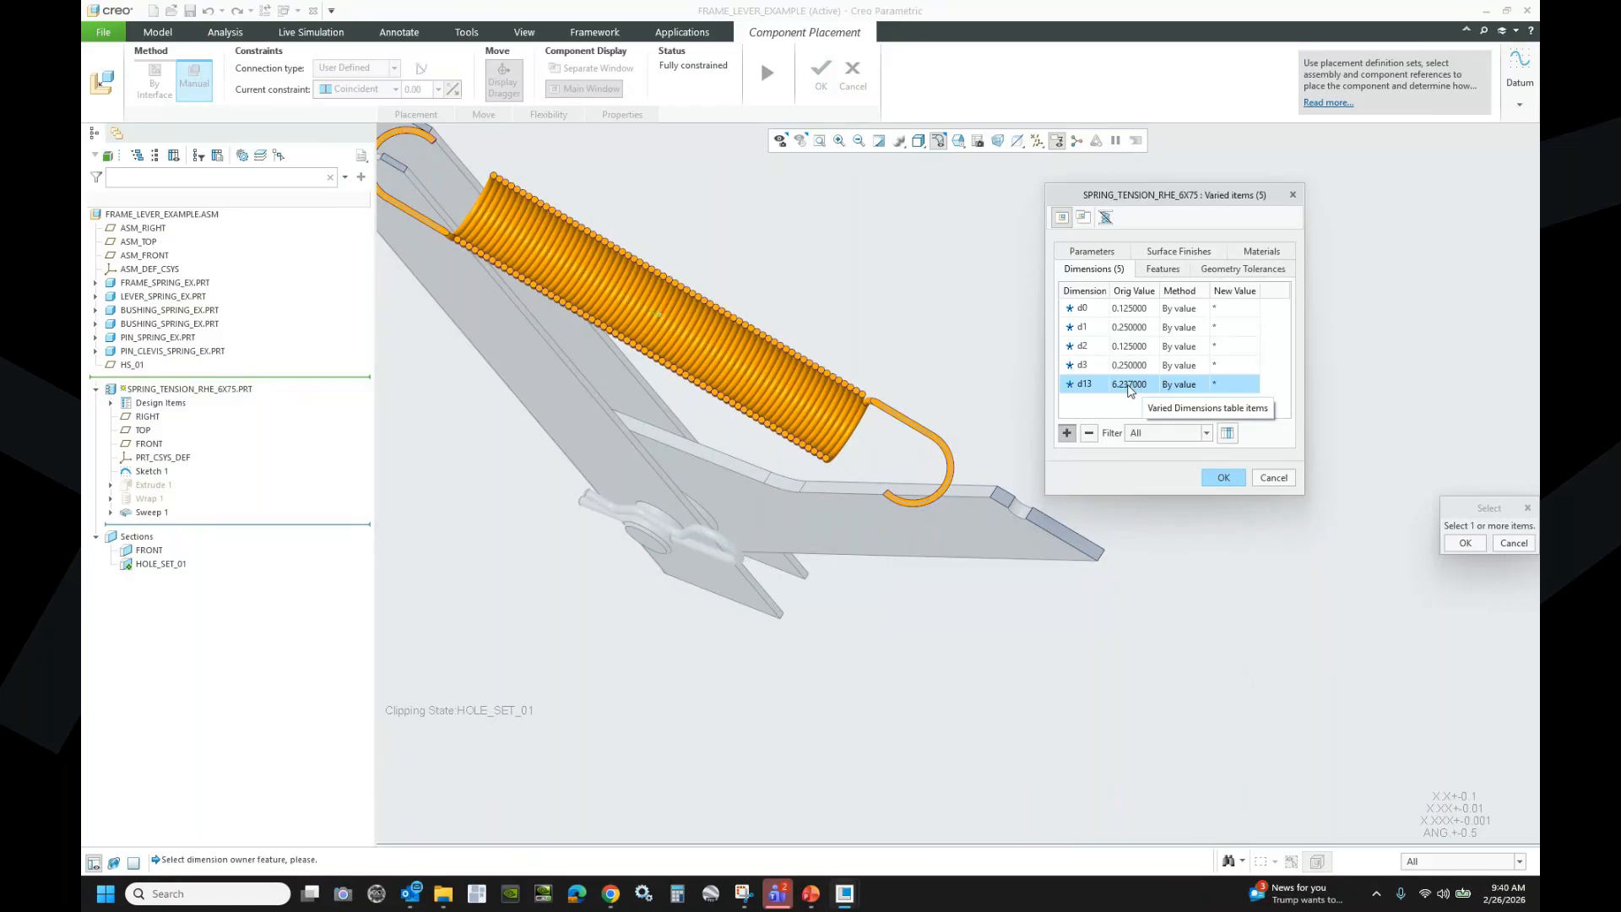
pyautogui.click(1037, 141)
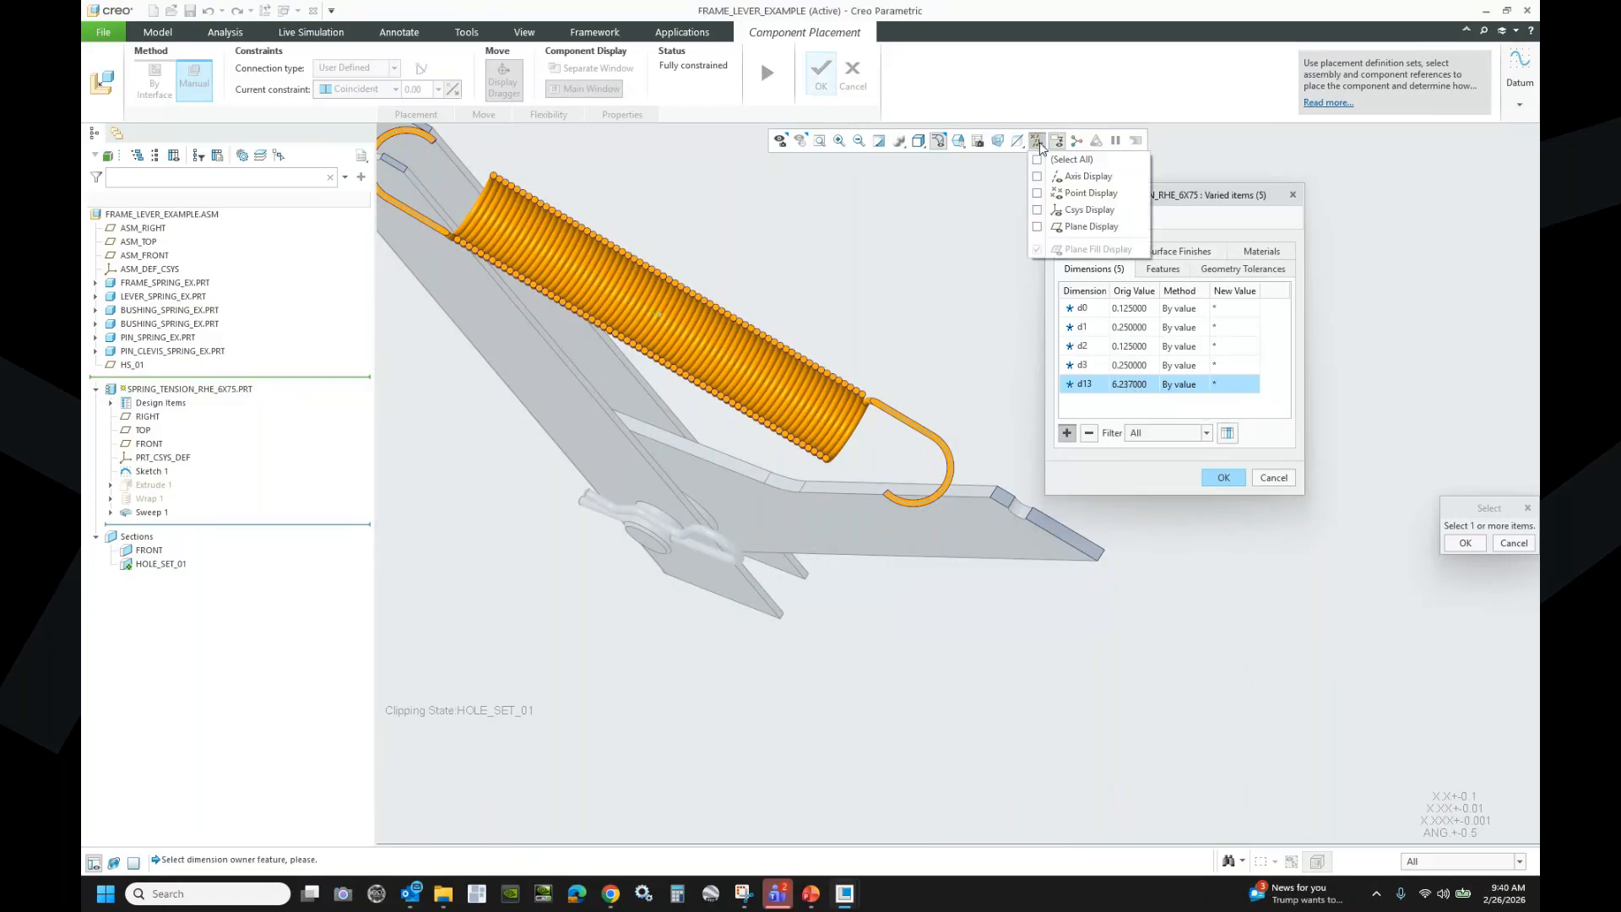
# - Show datum axes and try measuring d13 as a Distance from frame face to lever hole, then cancel
pyautogui.click(1040, 177)
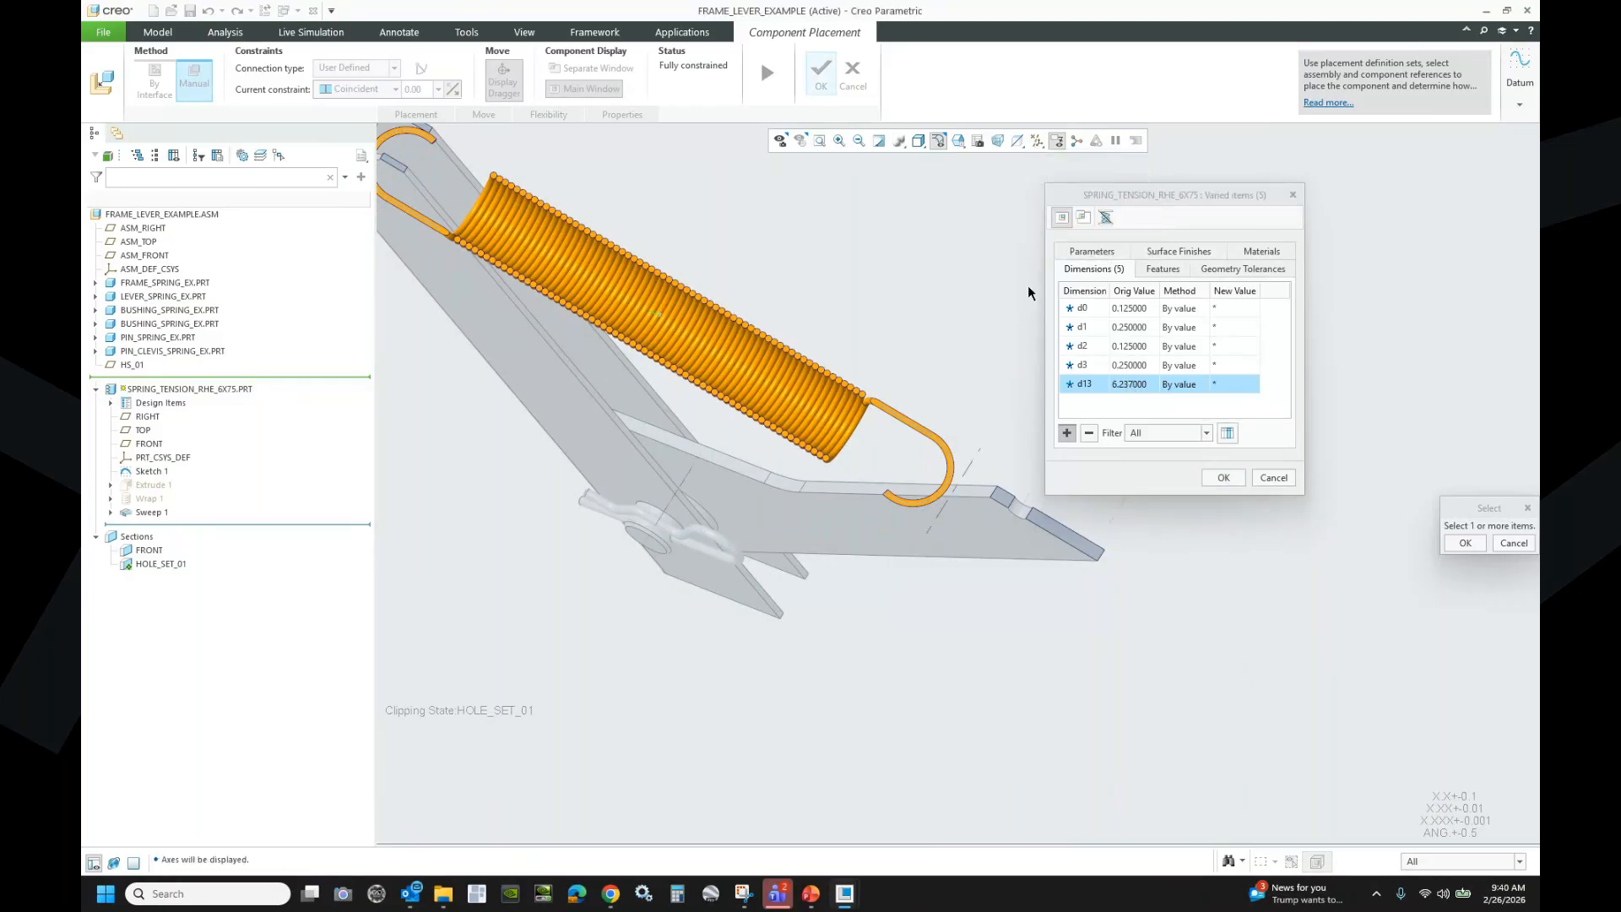
pyautogui.click(1187, 384)
pyautogui.click(1204, 384)
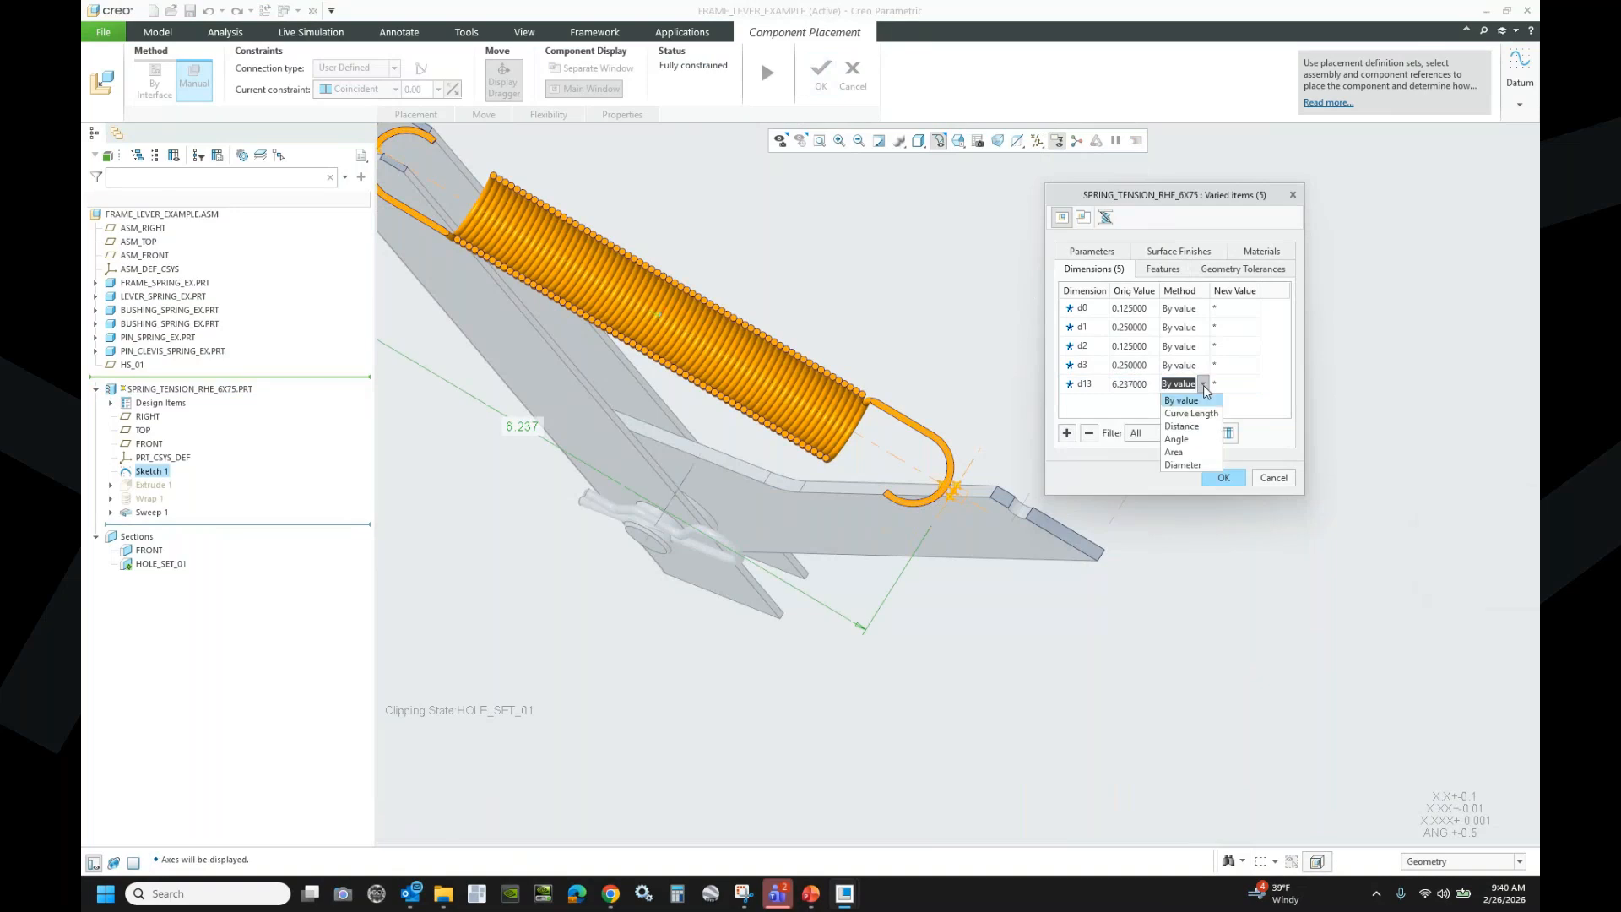
pyautogui.click(1189, 427)
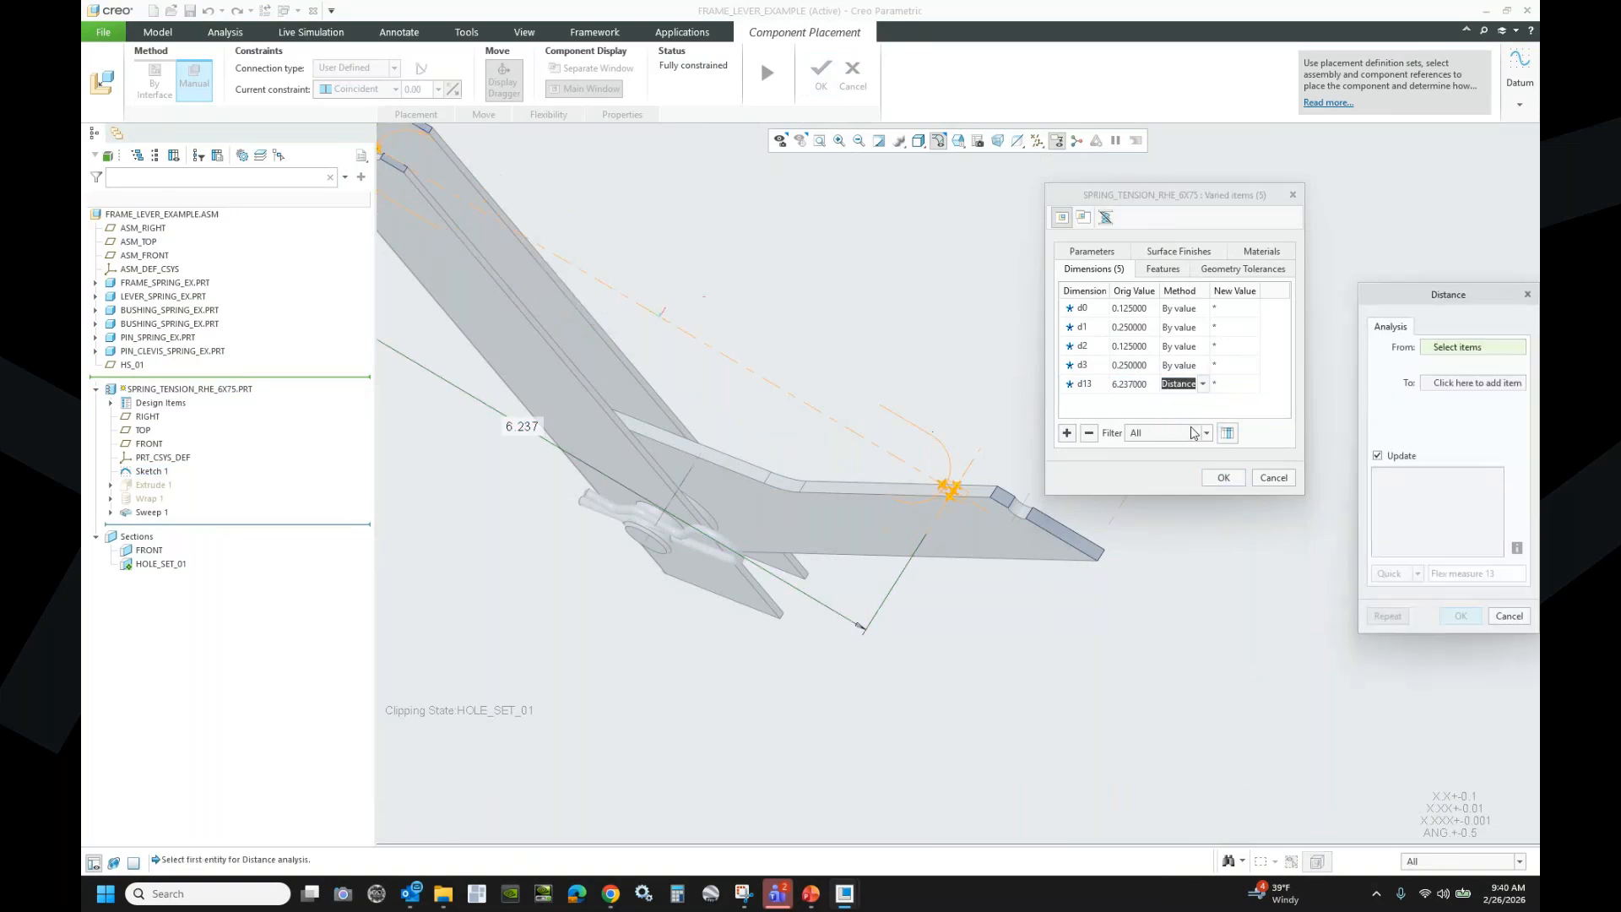
pyautogui.scroll(3, 1228, 674)
pyautogui.scroll(-5, 782, 407)
pyautogui.scroll(-1, 795, 380)
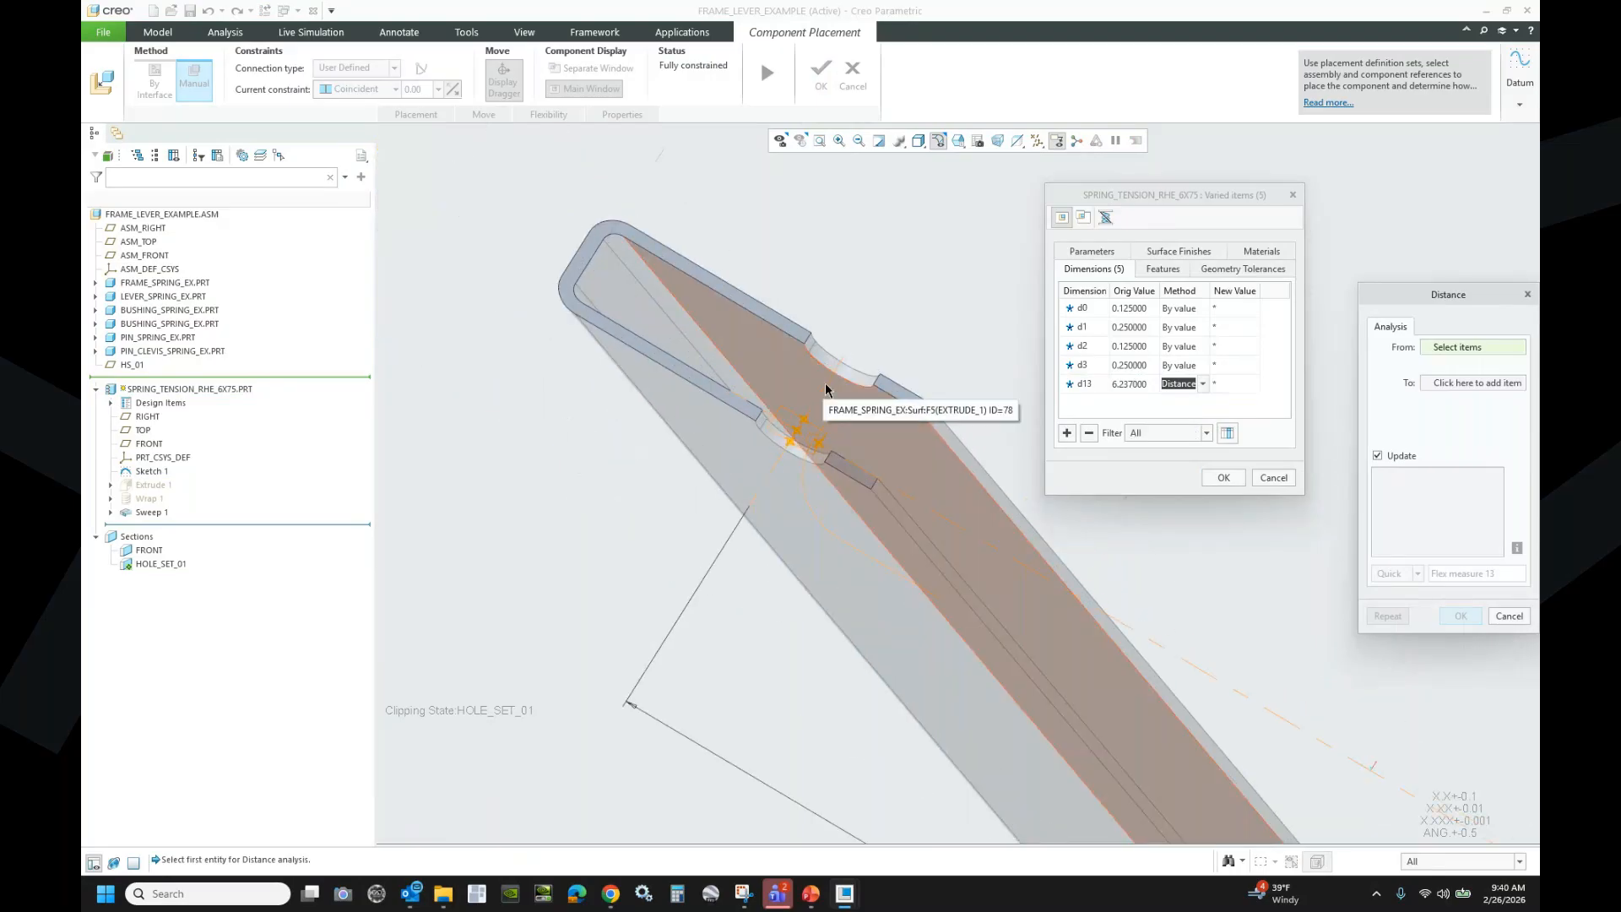
pyautogui.click(825, 390)
pyautogui.scroll(3, 742, 333)
pyautogui.scroll(-4, 702, 321)
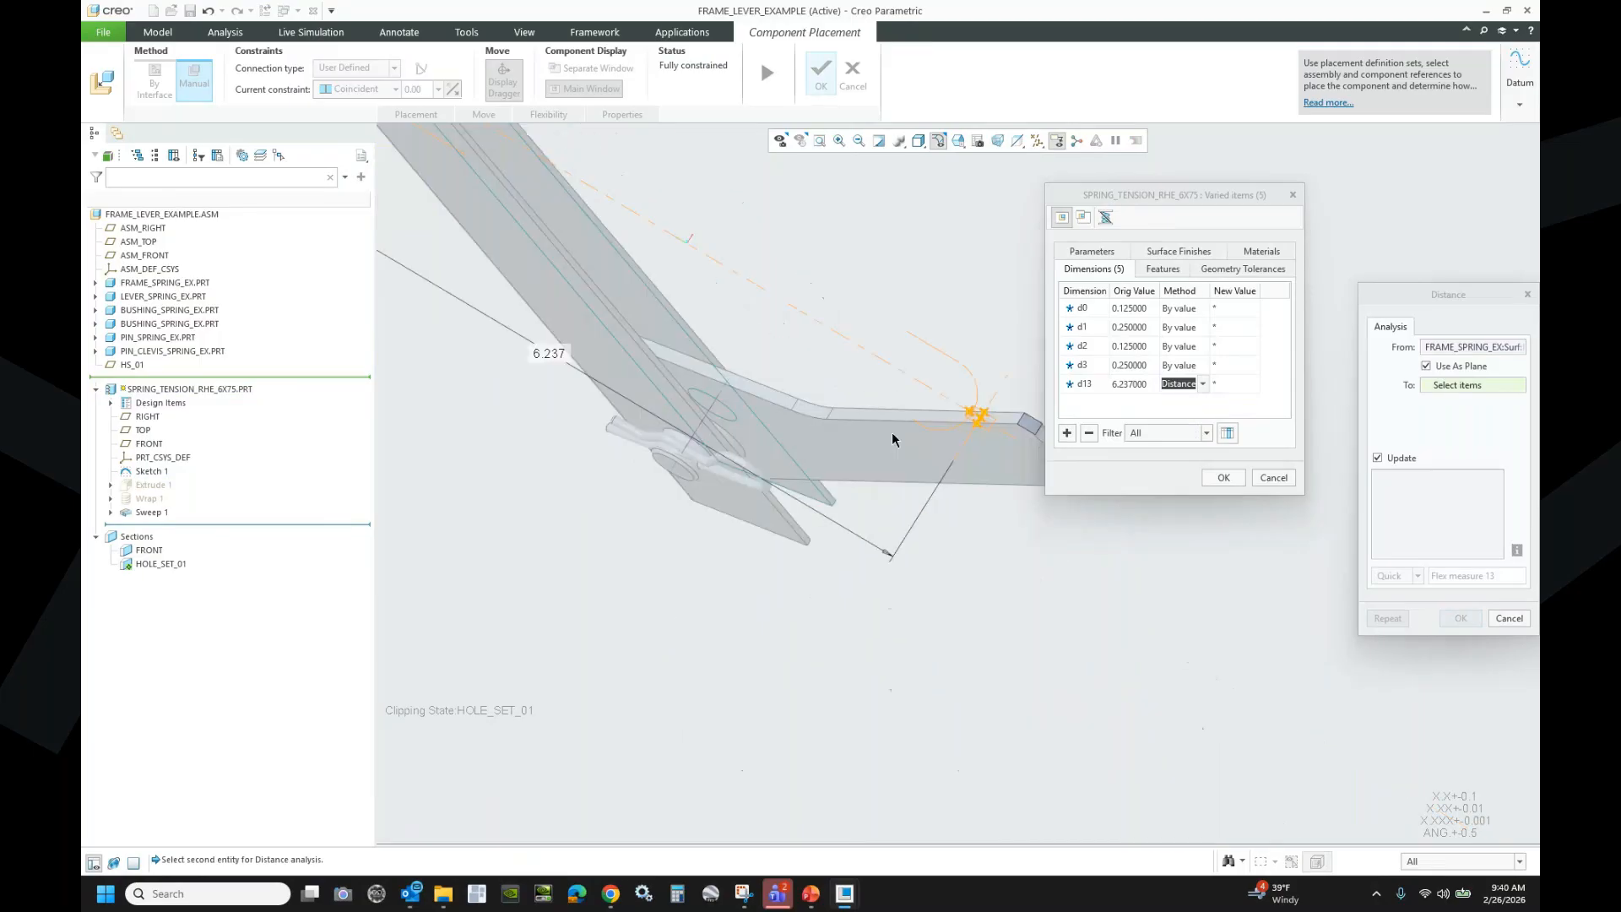
pyautogui.scroll(-4, 971, 418)
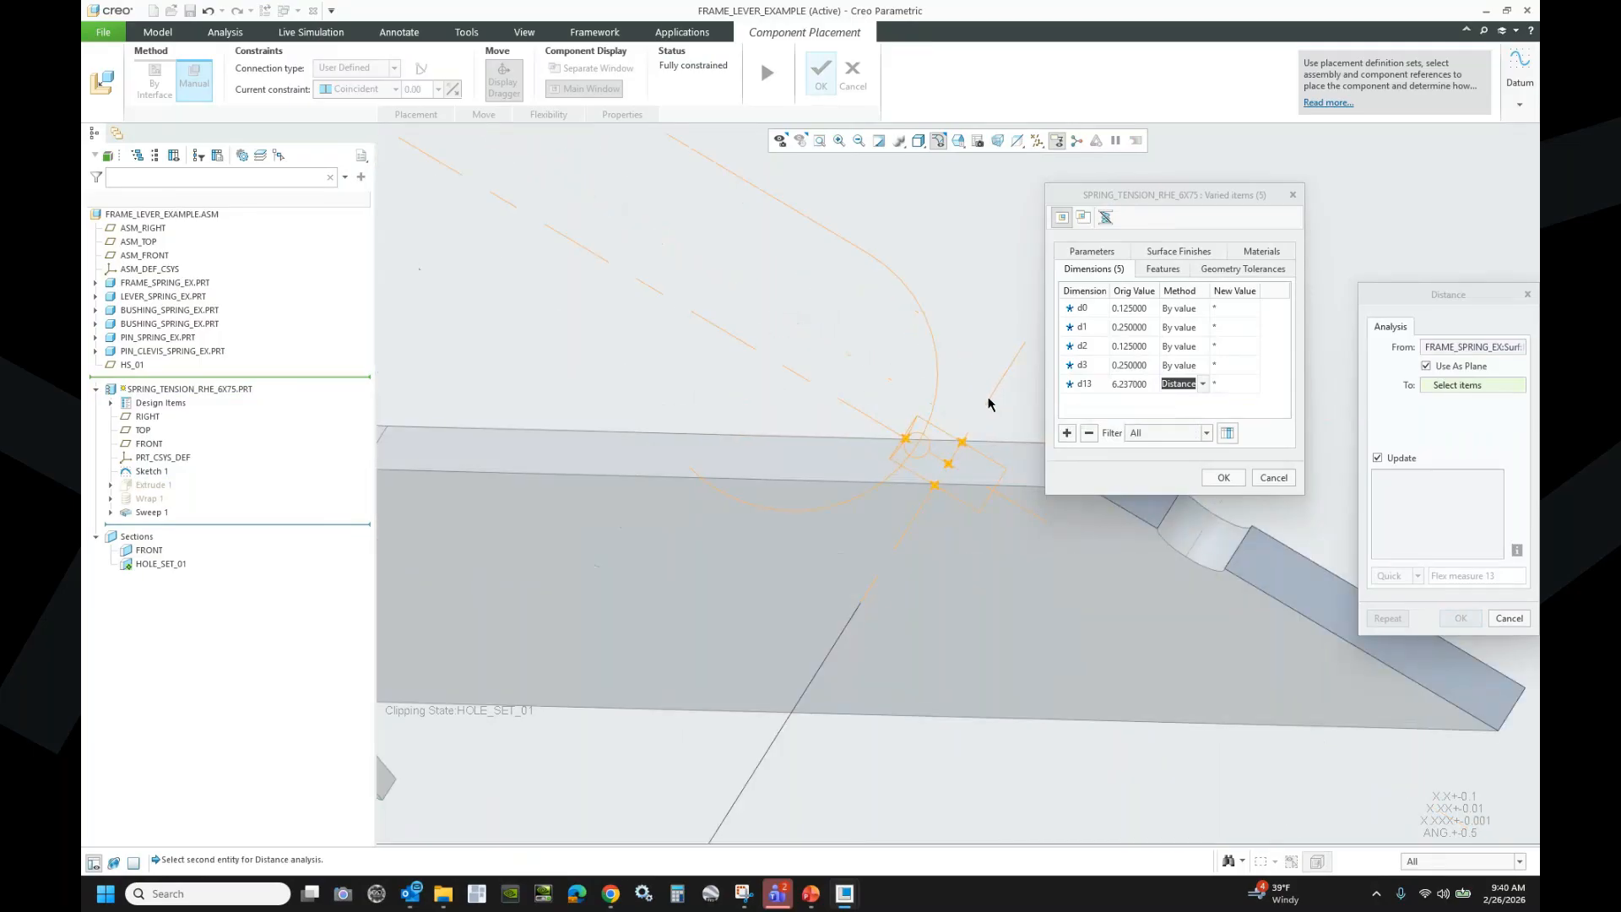
pyautogui.scroll(1, 948, 464)
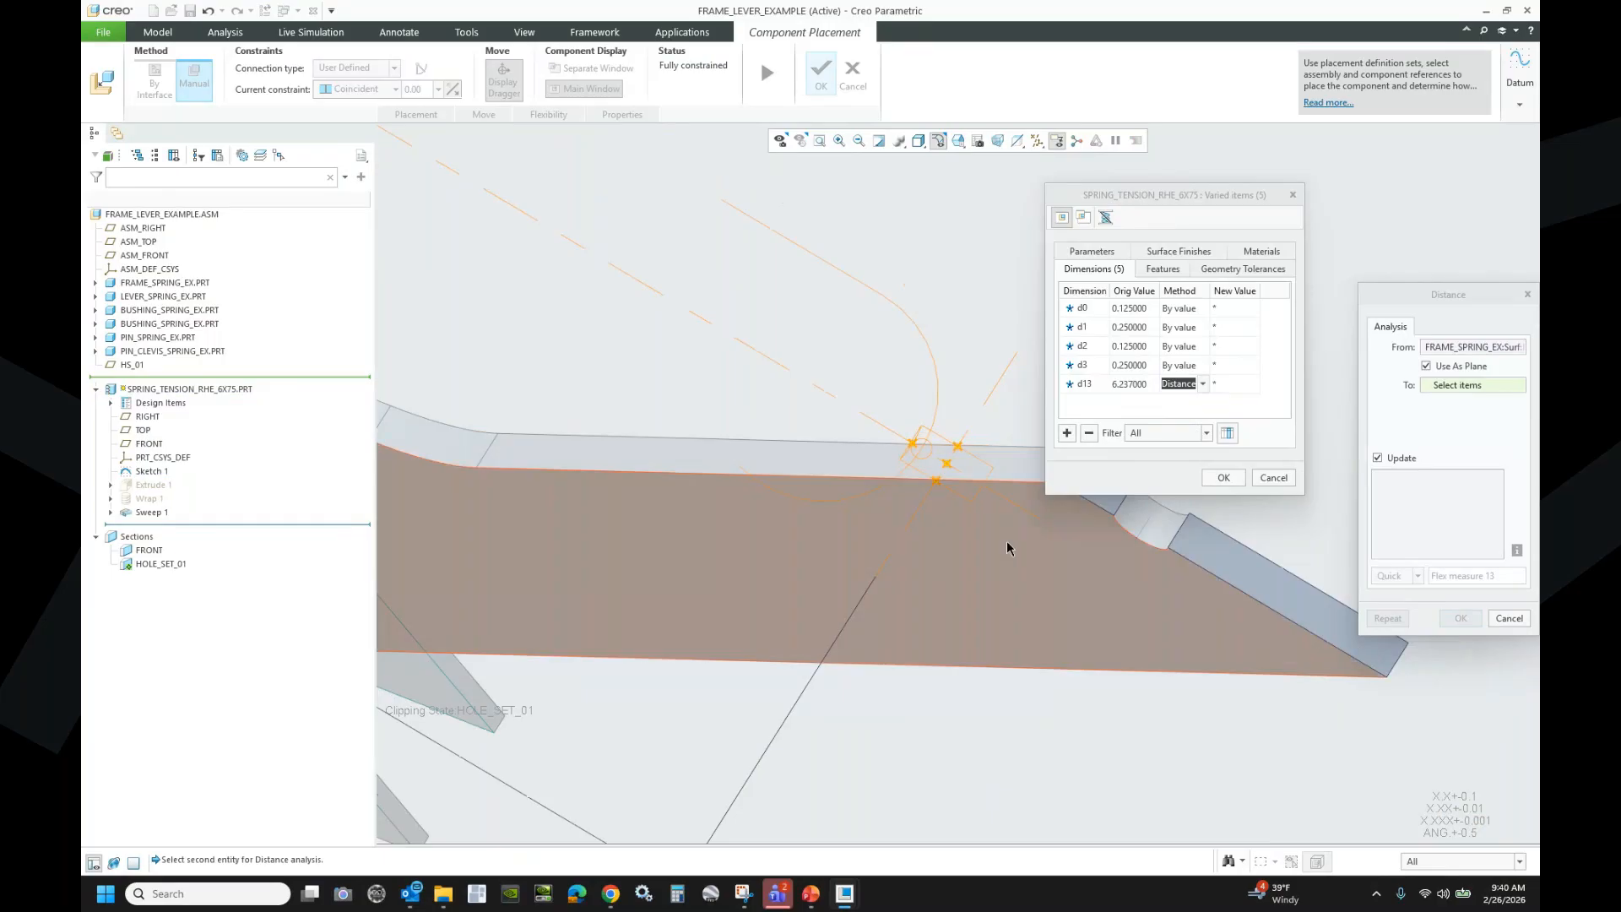
pyautogui.click(1143, 530)
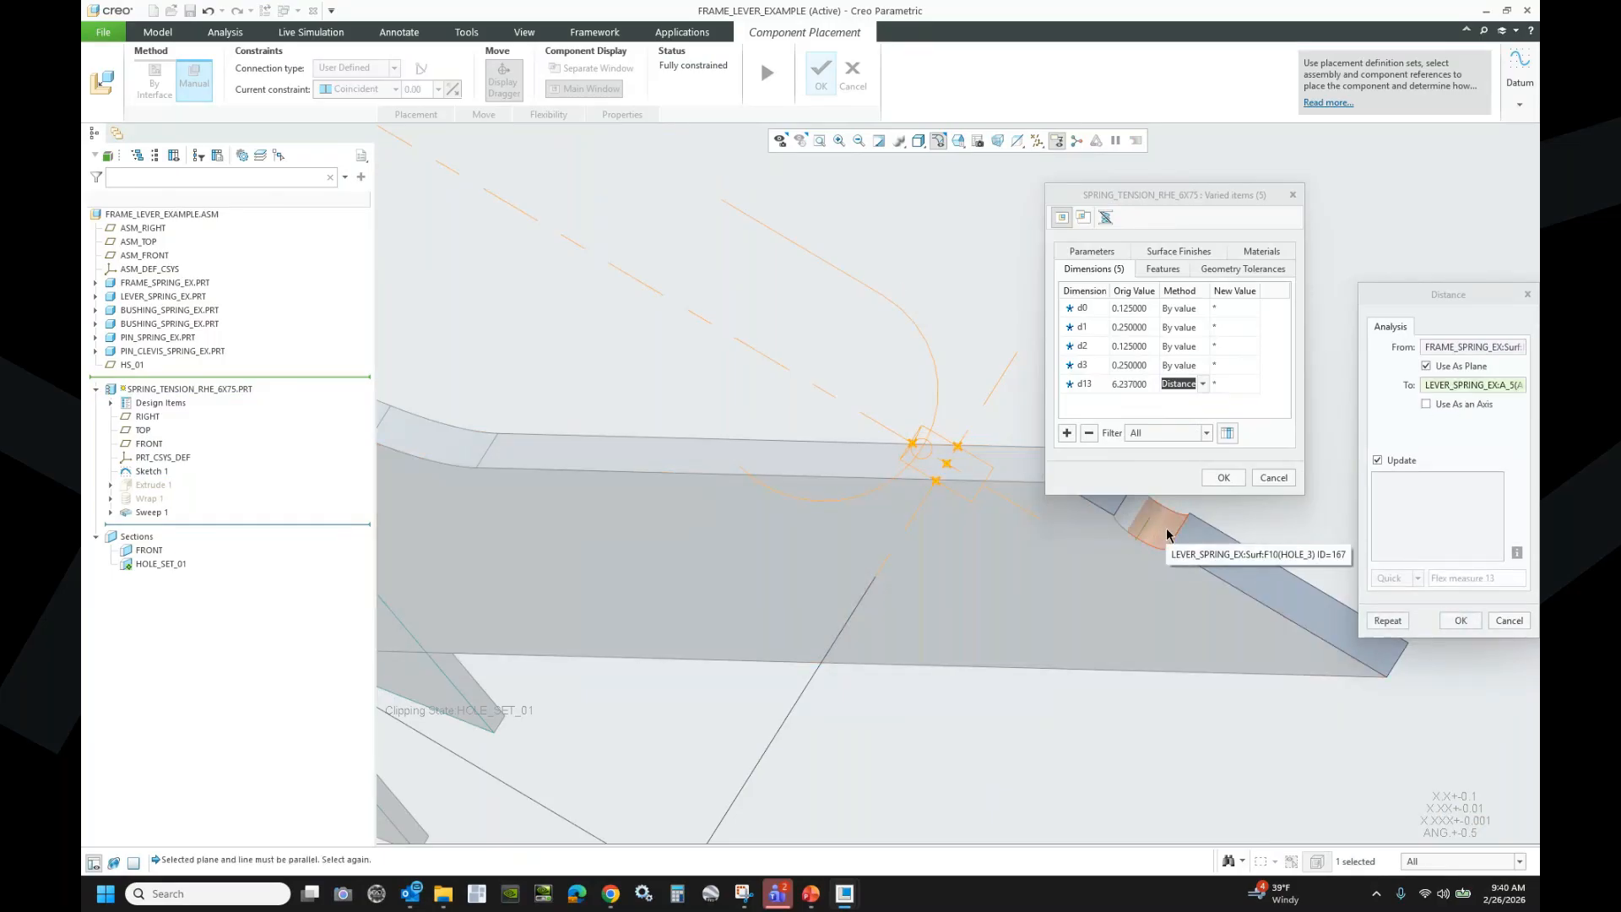
pyautogui.scroll(3, 796, 571)
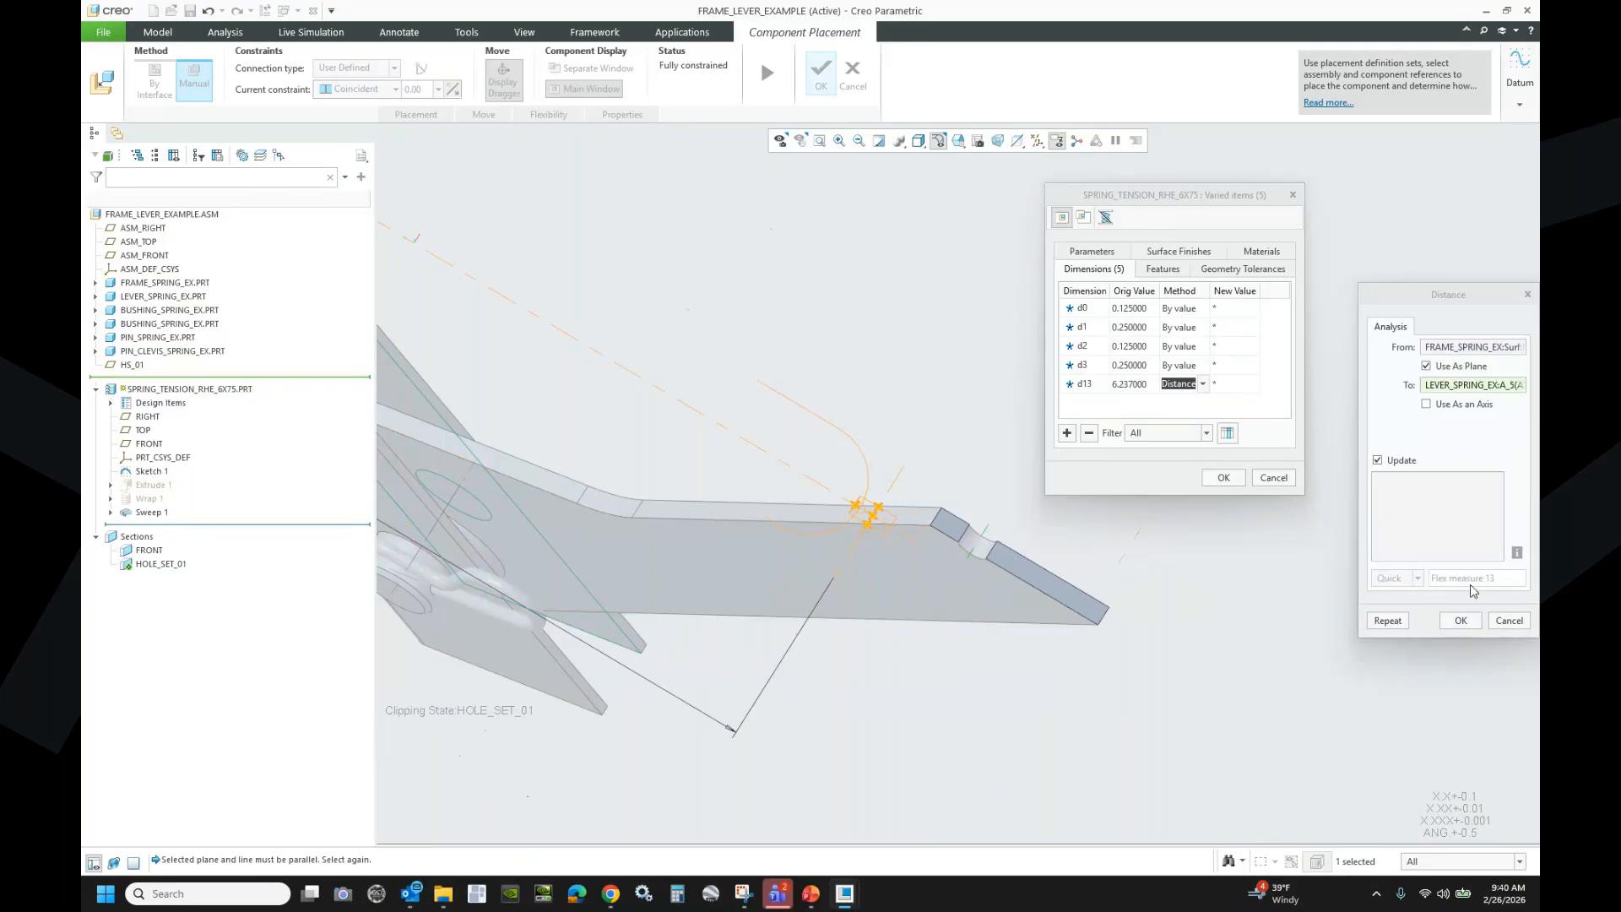
pyautogui.click(1510, 620)
# - Measure d13 as the Distance between lever axis A_5 and frame axis A_6, giving 6.836952
pyautogui.click(1192, 385)
pyautogui.click(1202, 384)
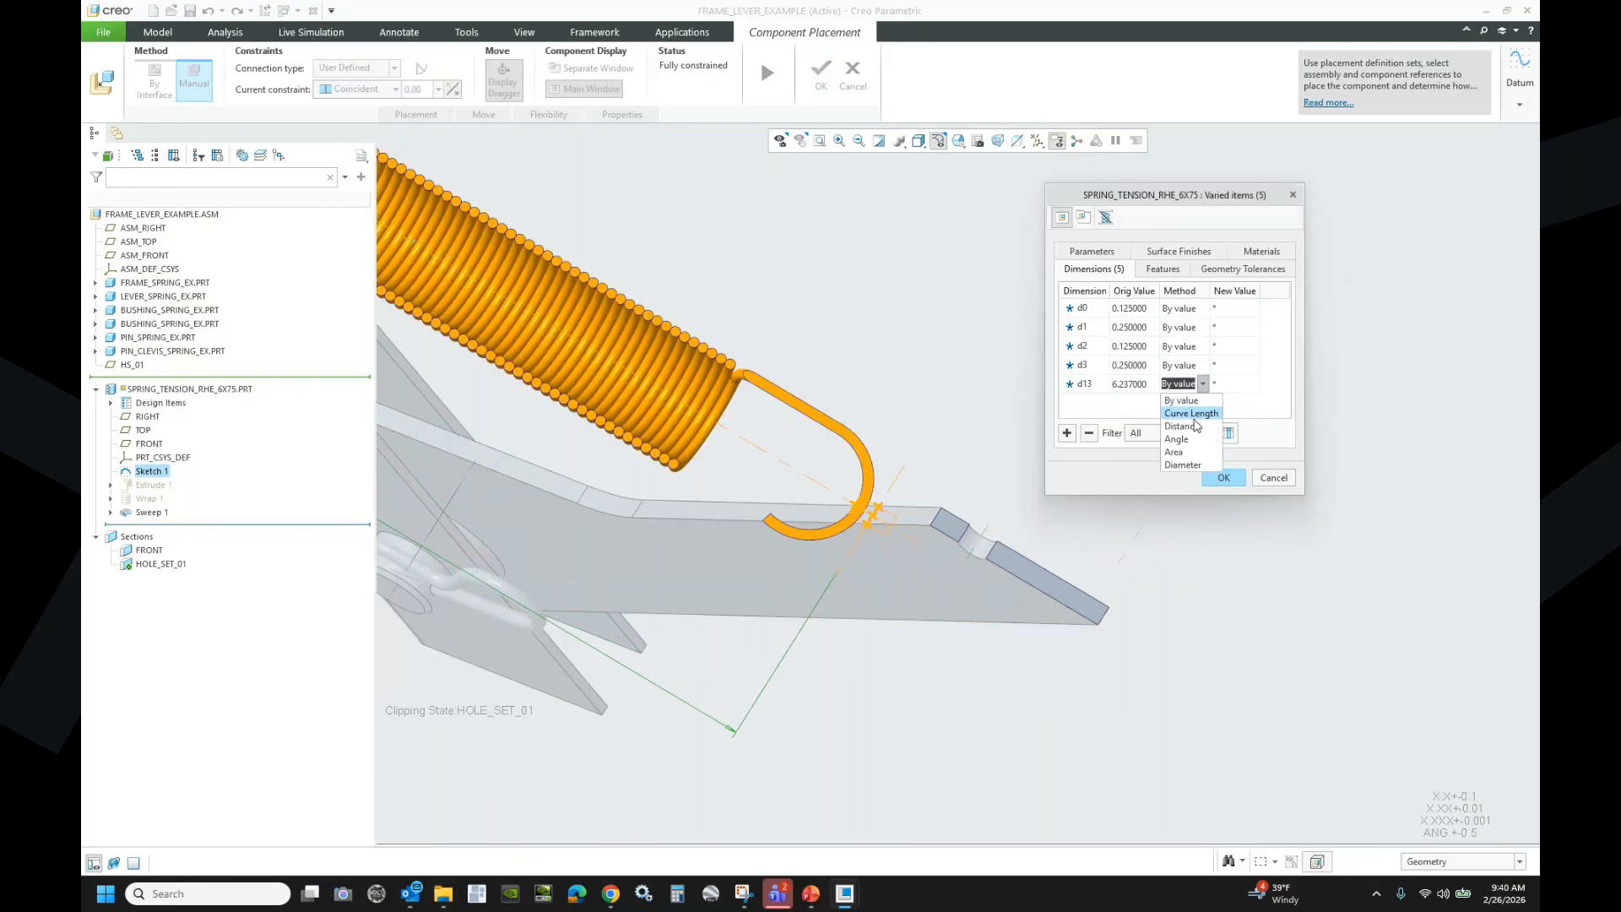
pyautogui.click(1179, 413)
pyautogui.scroll(-8, 995, 535)
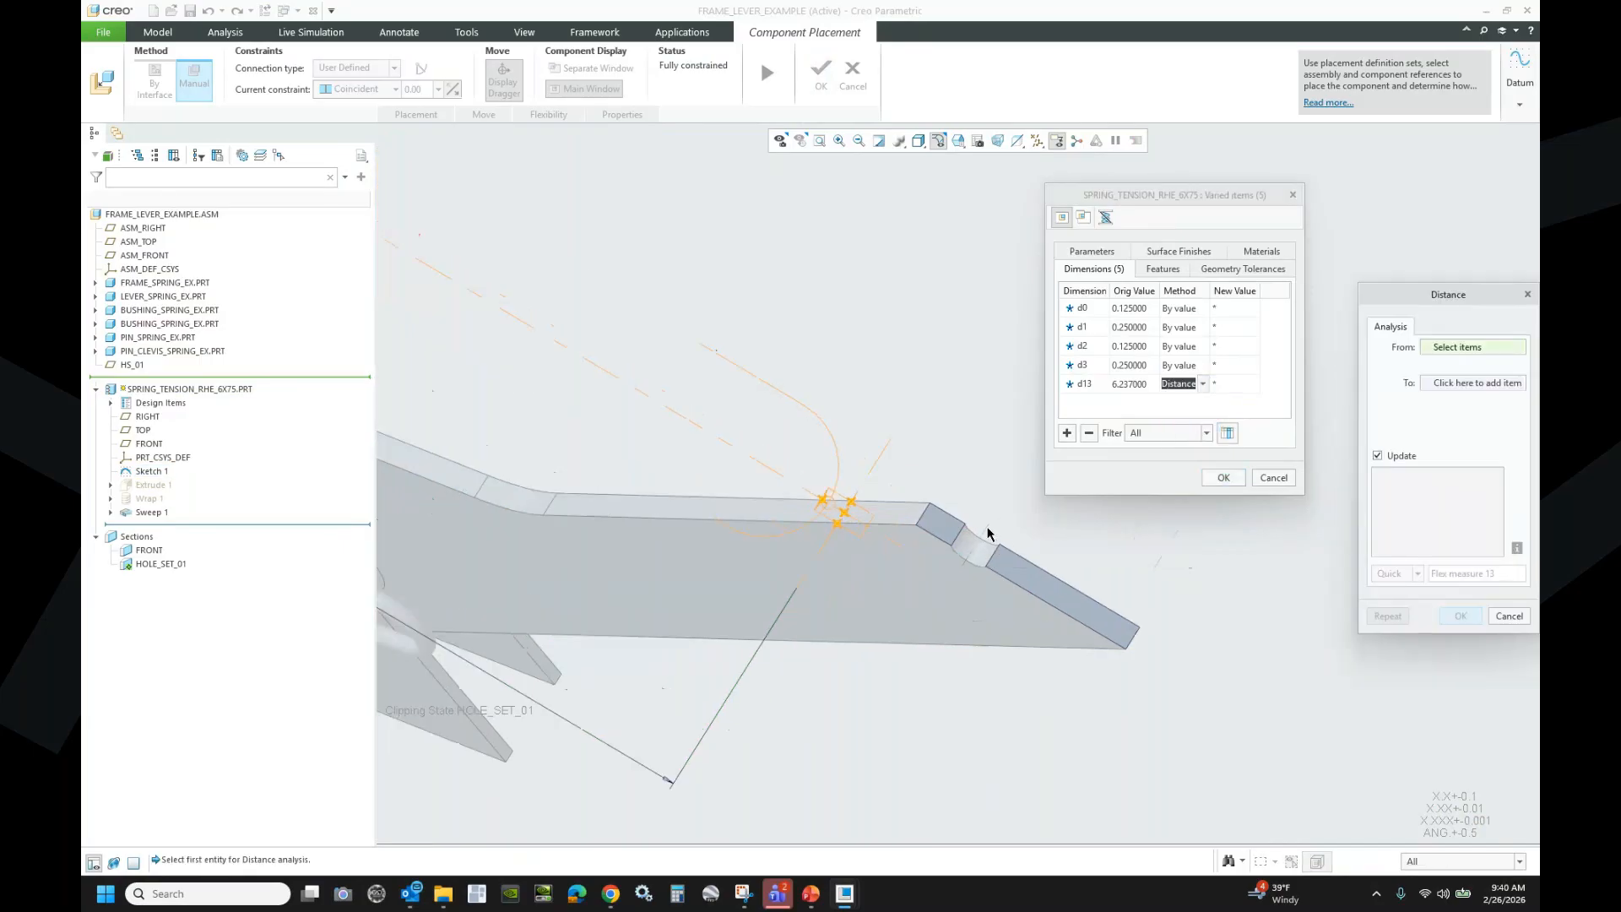
pyautogui.click(908, 643)
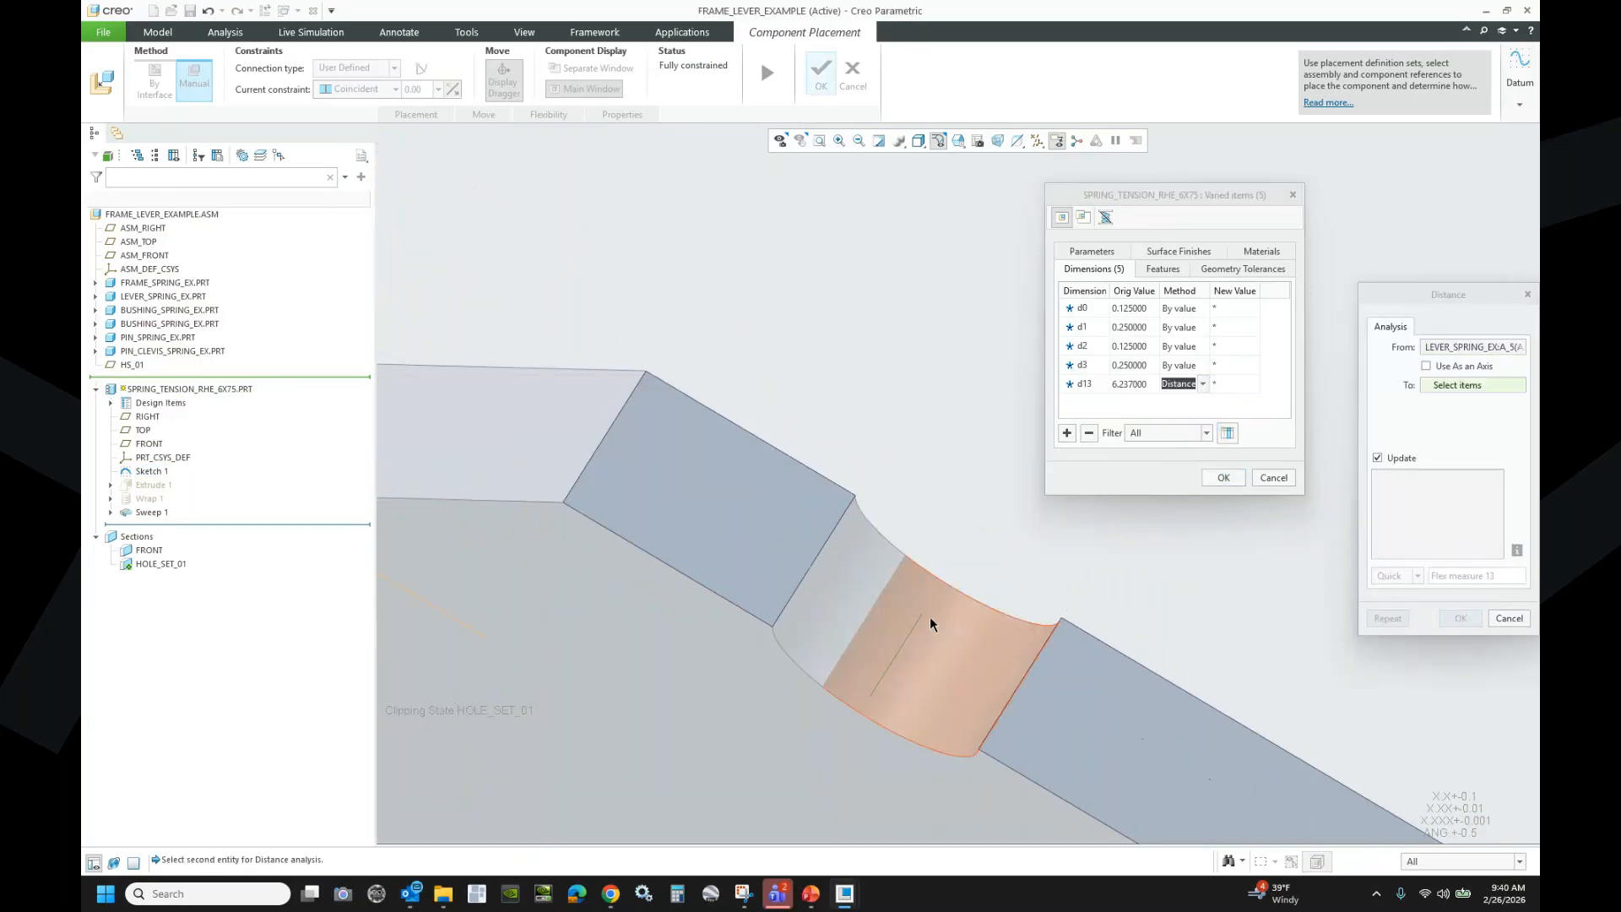
pyautogui.scroll(6, 1081, 608)
pyautogui.scroll(5, 1190, 602)
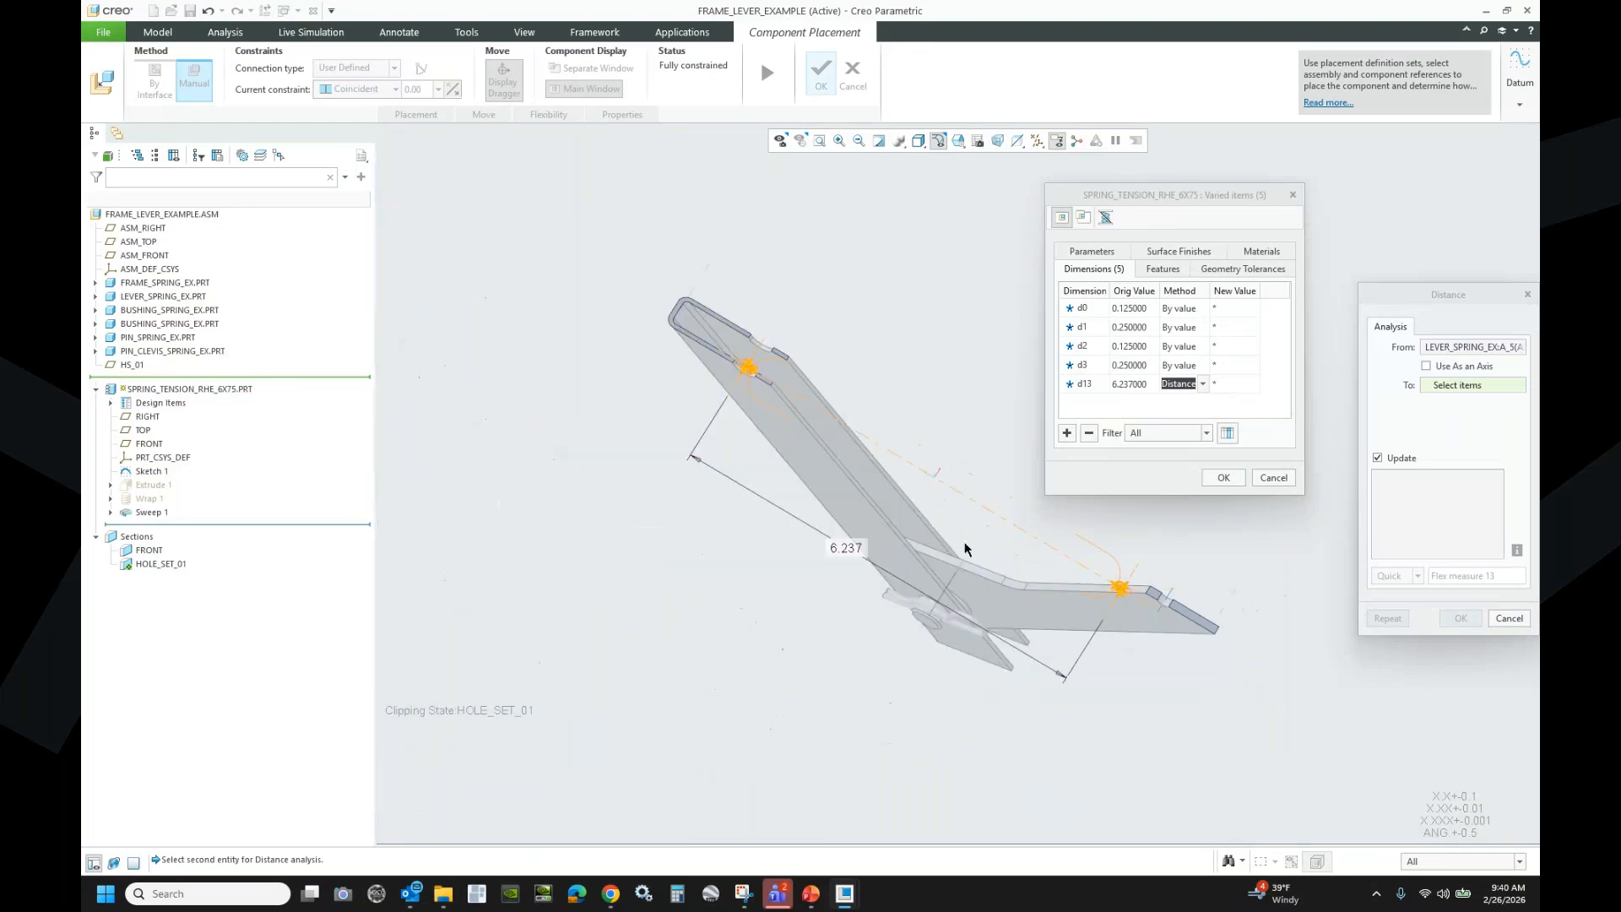
pyautogui.scroll(-7, 741, 331)
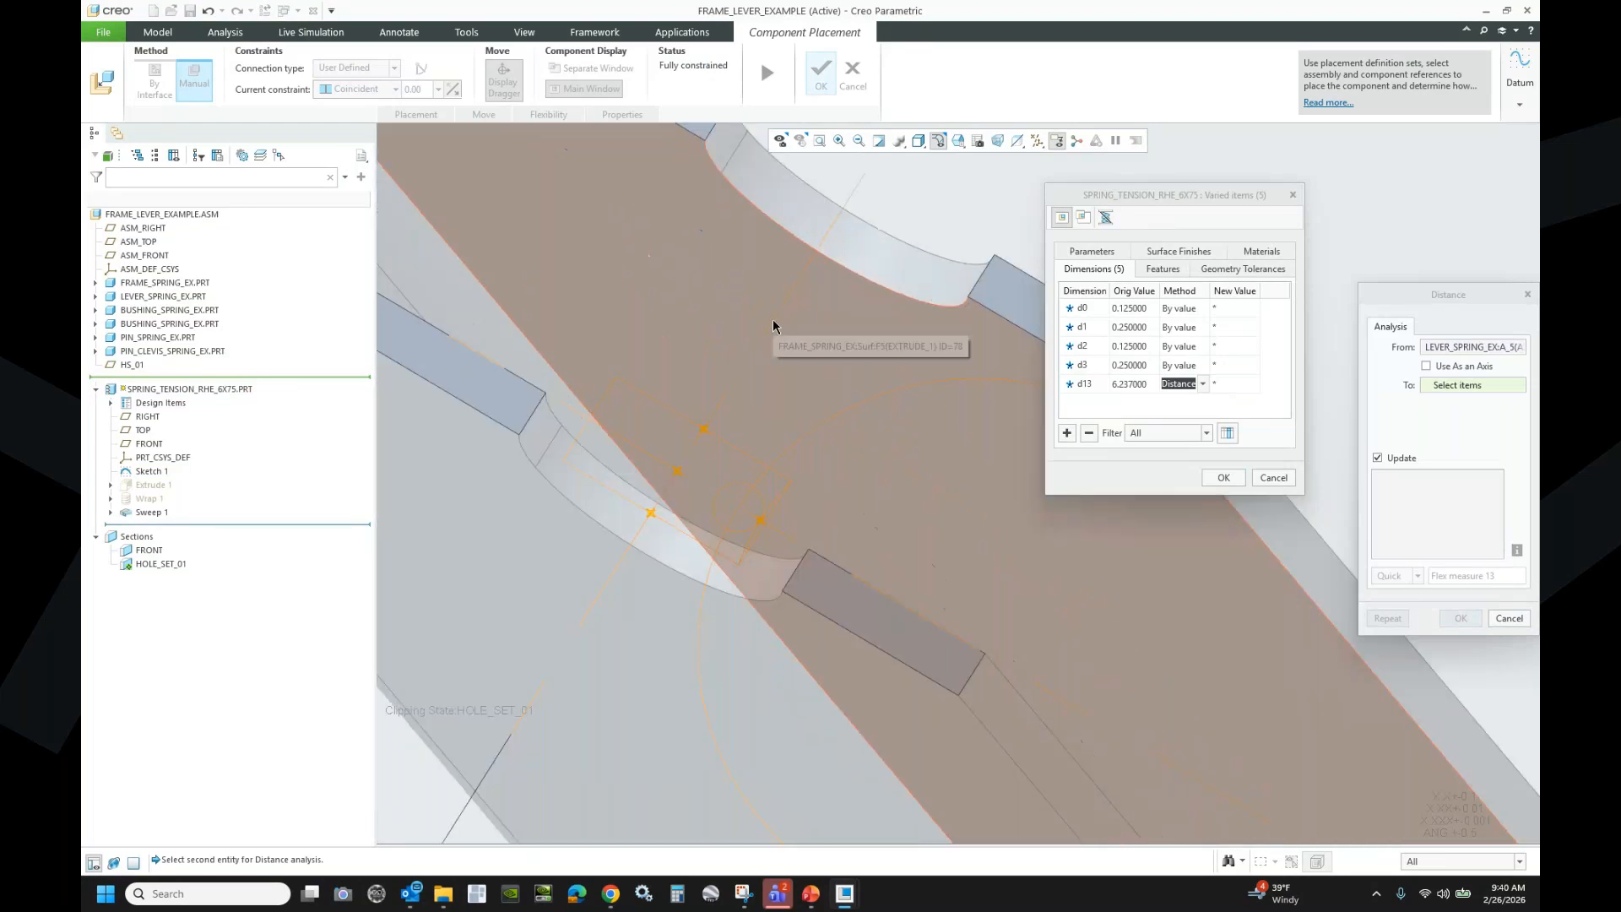
pyautogui.scroll(-4, 837, 229)
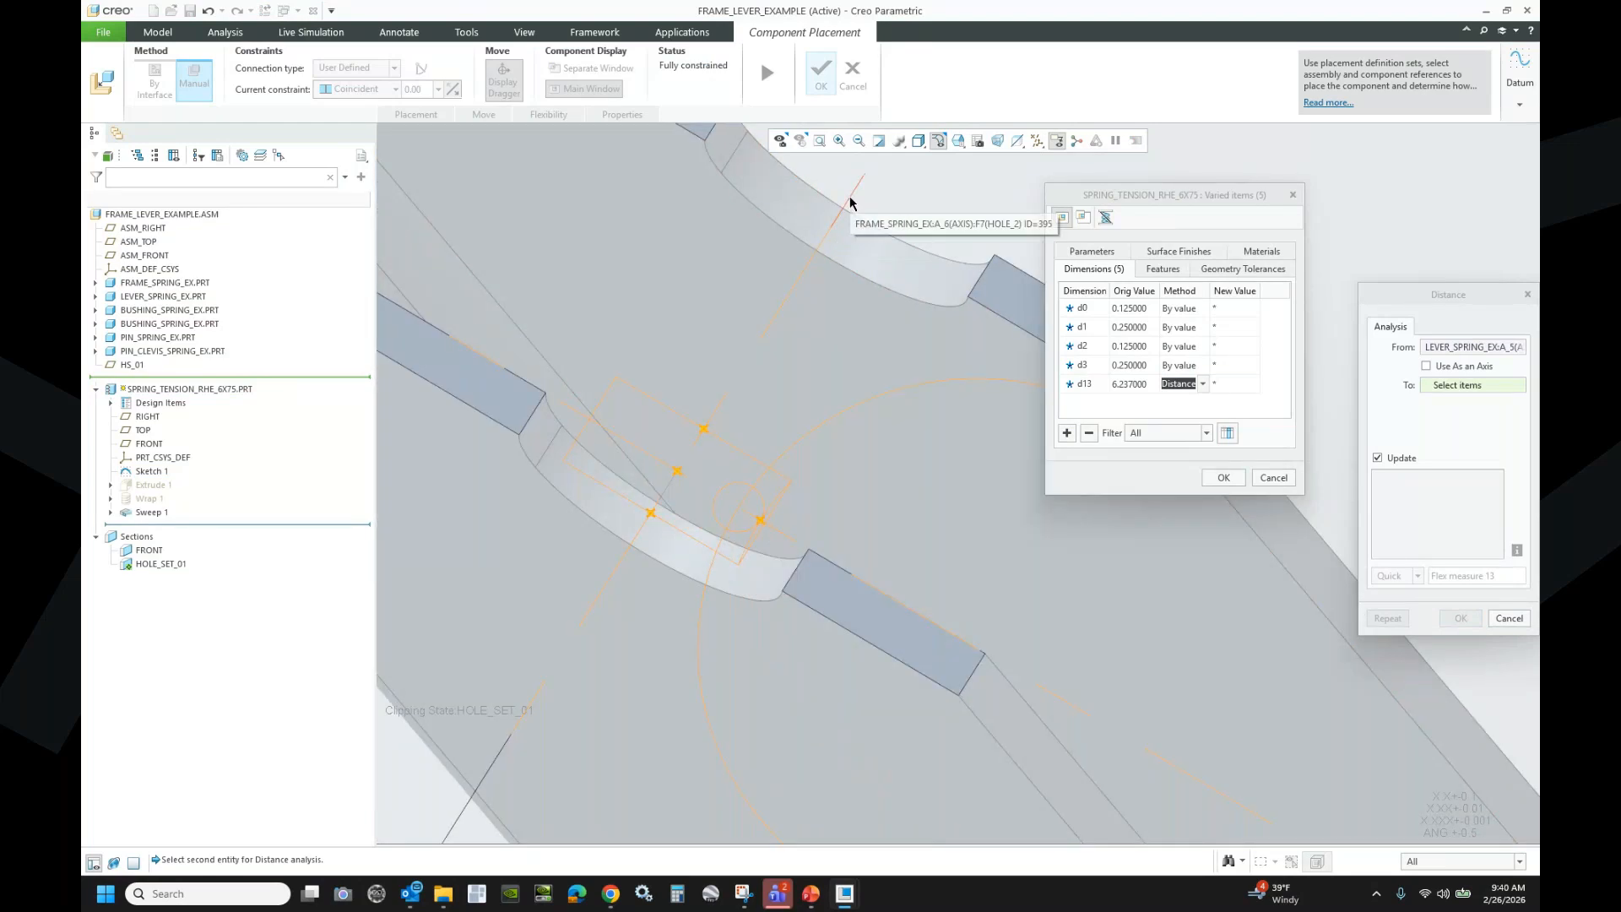
pyautogui.click(851, 202)
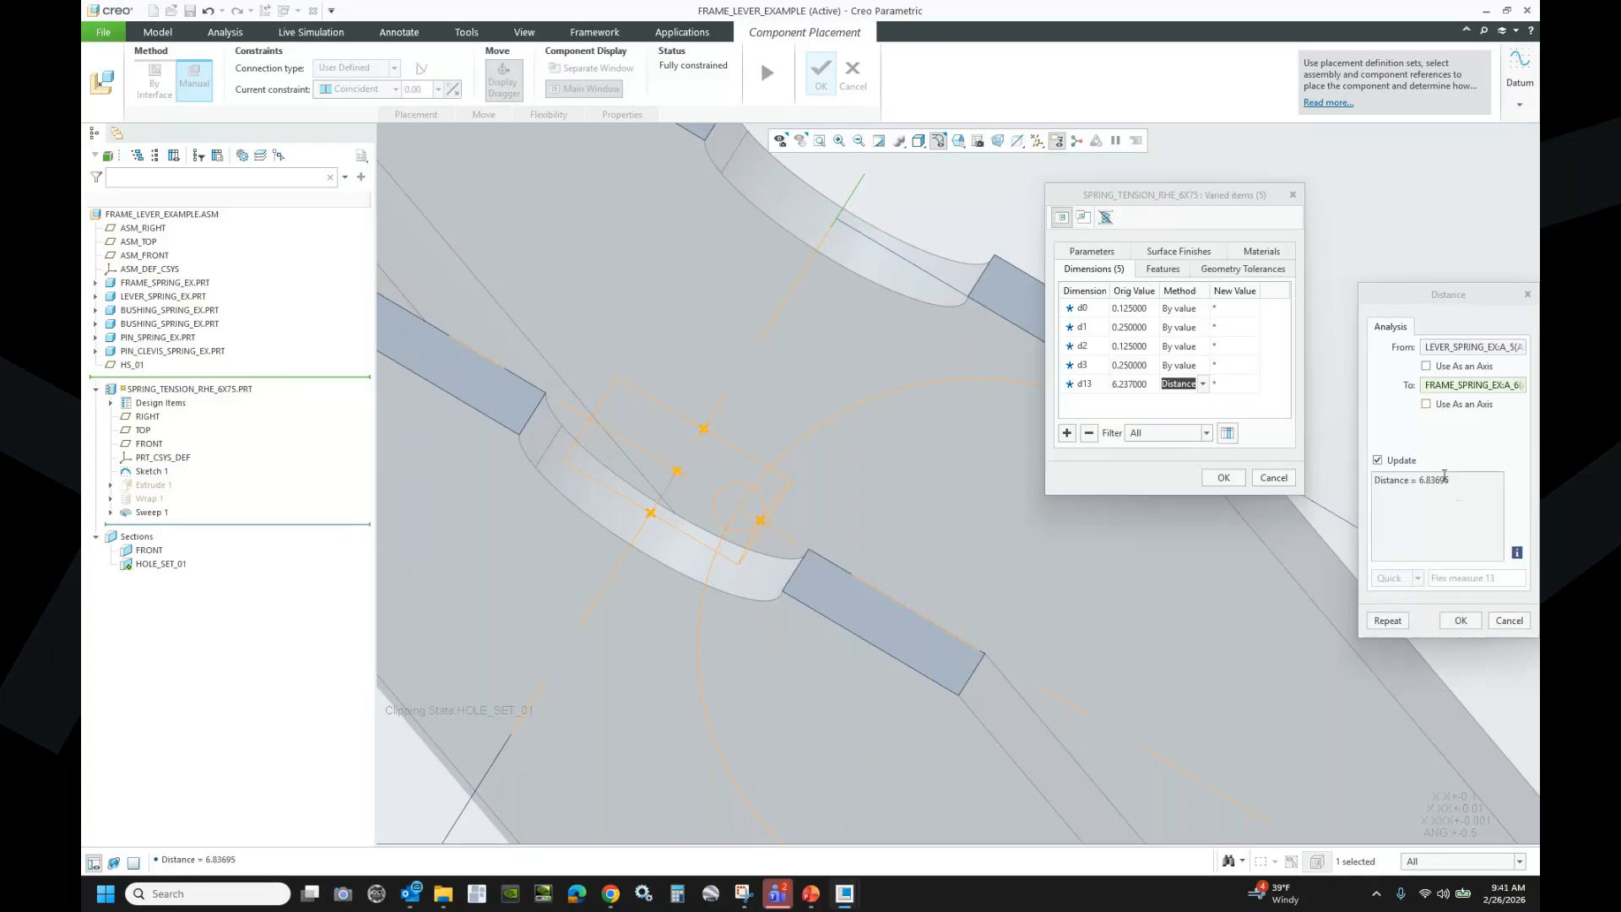
pyautogui.click(1460, 620)
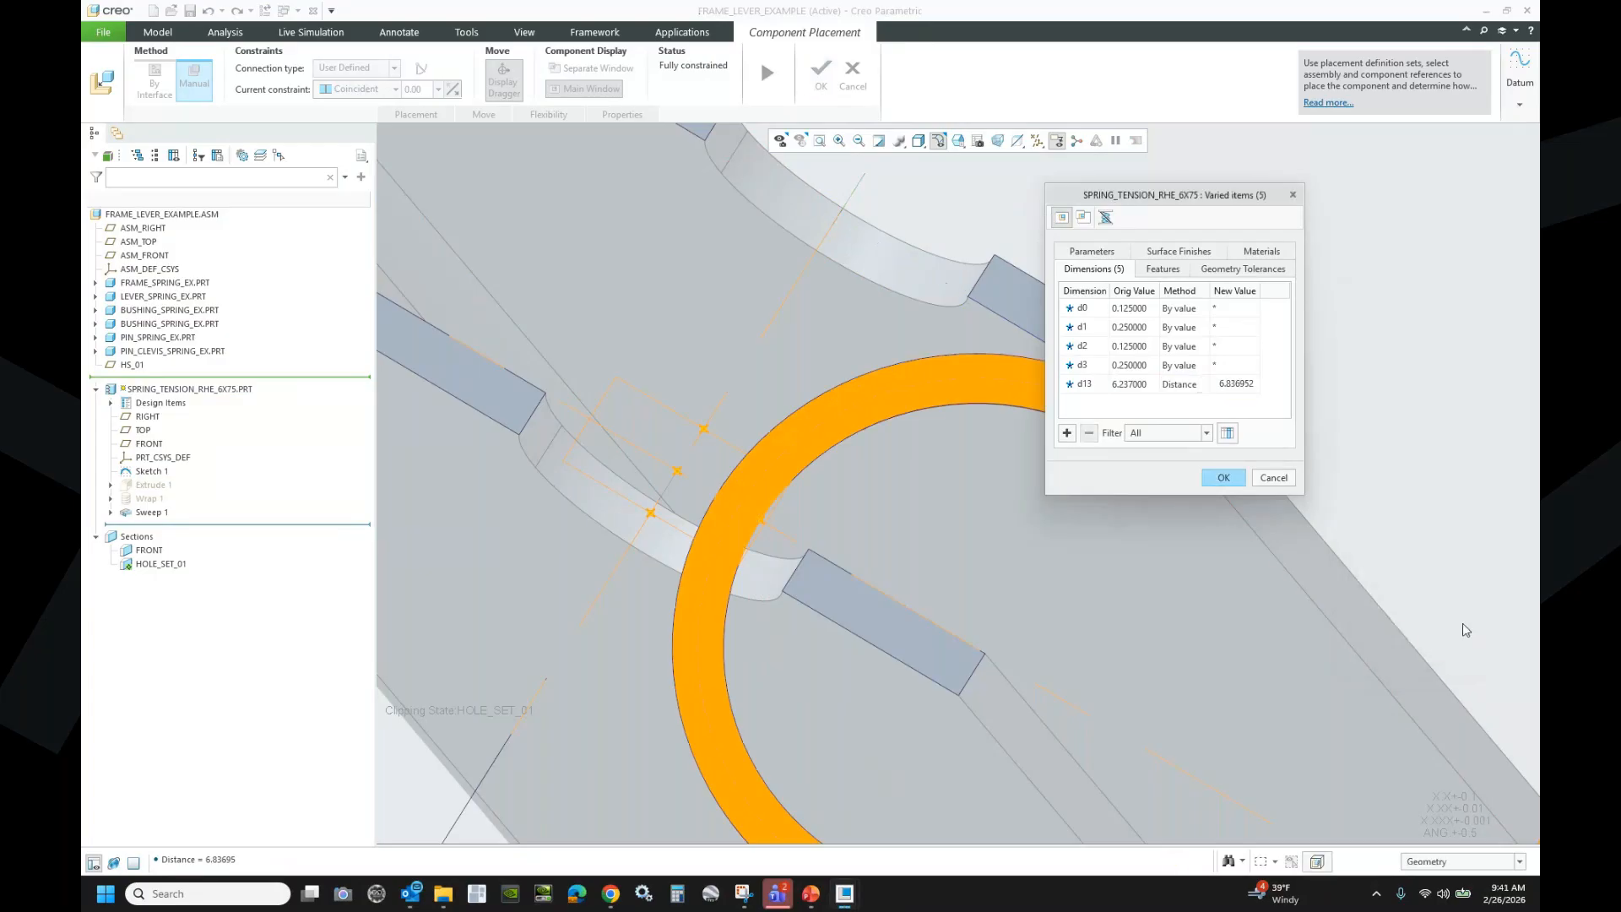
# - Set d0 to the Distance between two frame surfaces, giving 0.500000
pyautogui.scroll(2, 732, 592)
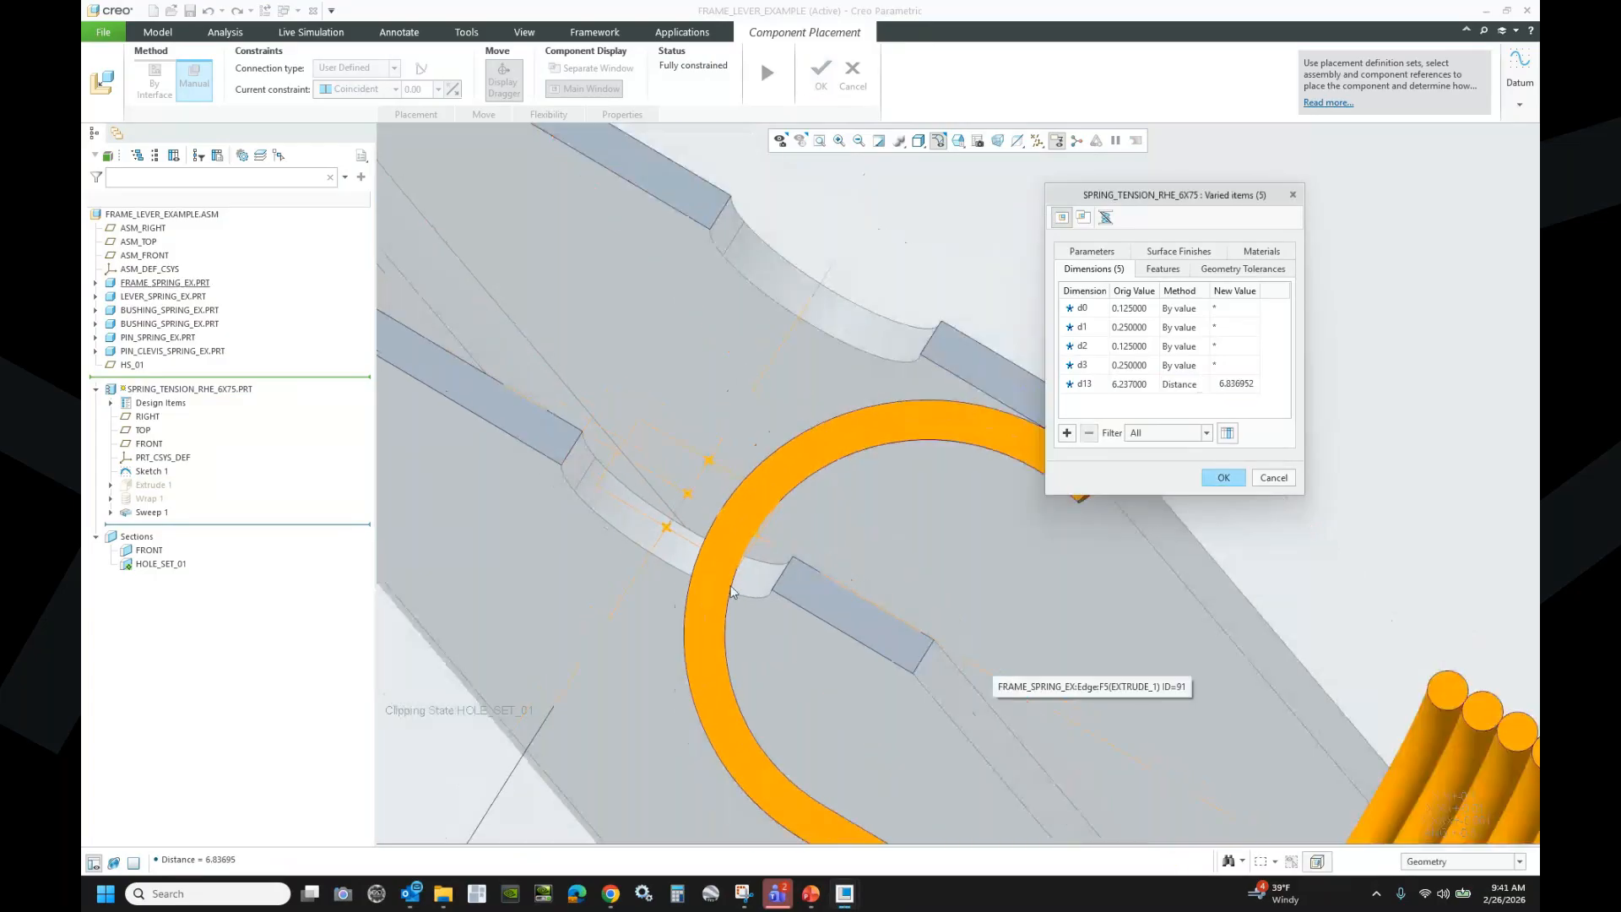
pyautogui.scroll(3, 733, 592)
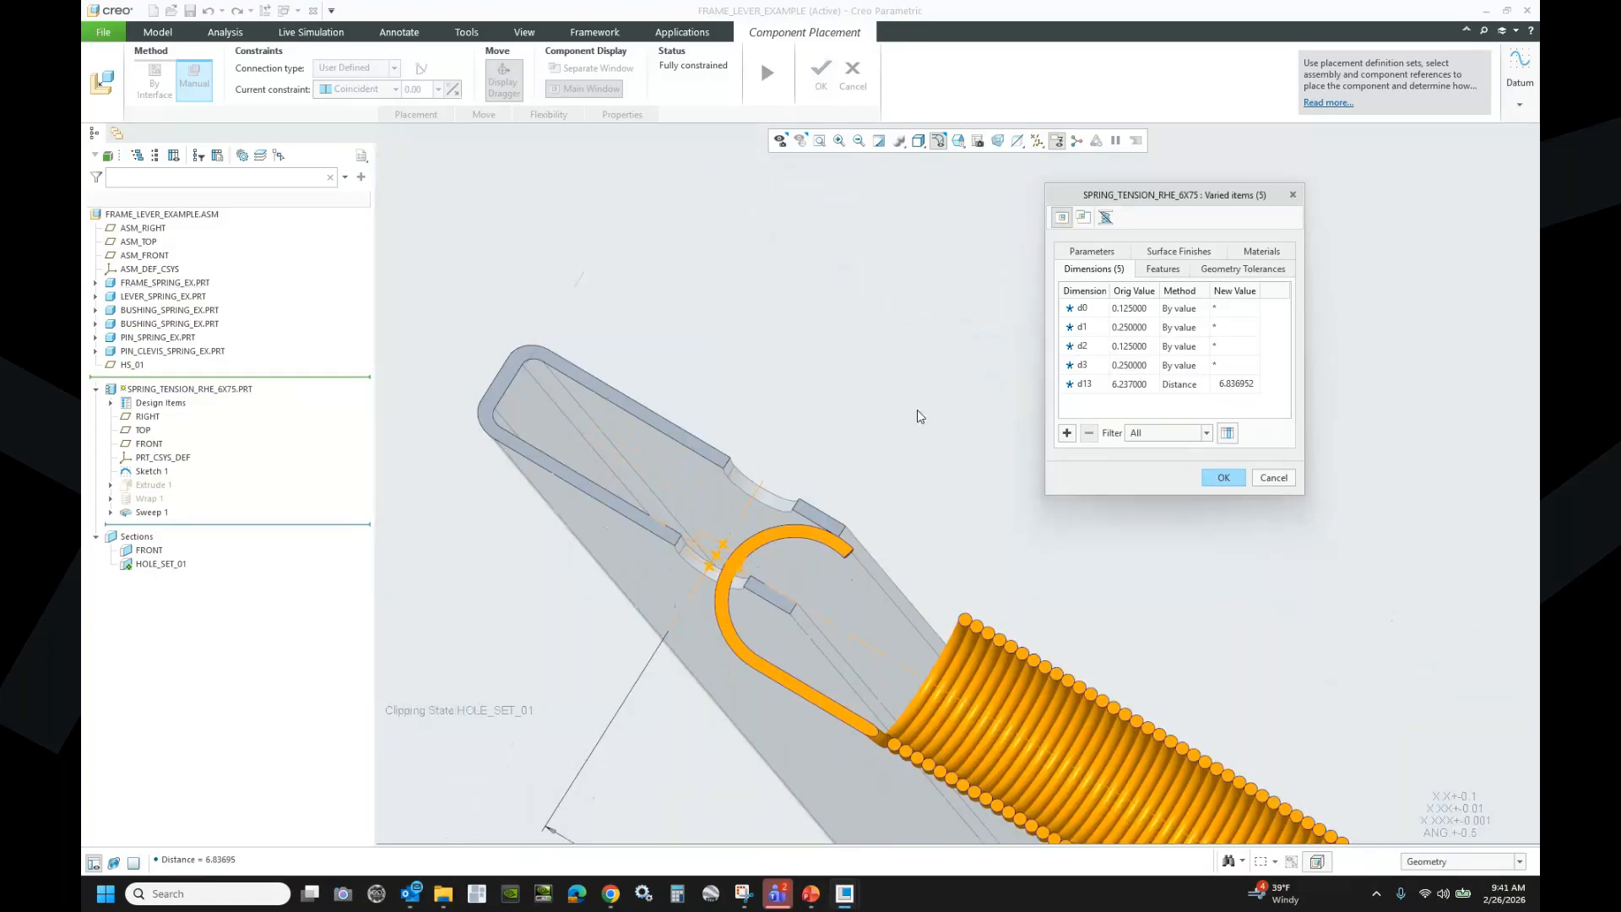
pyautogui.click(1134, 310)
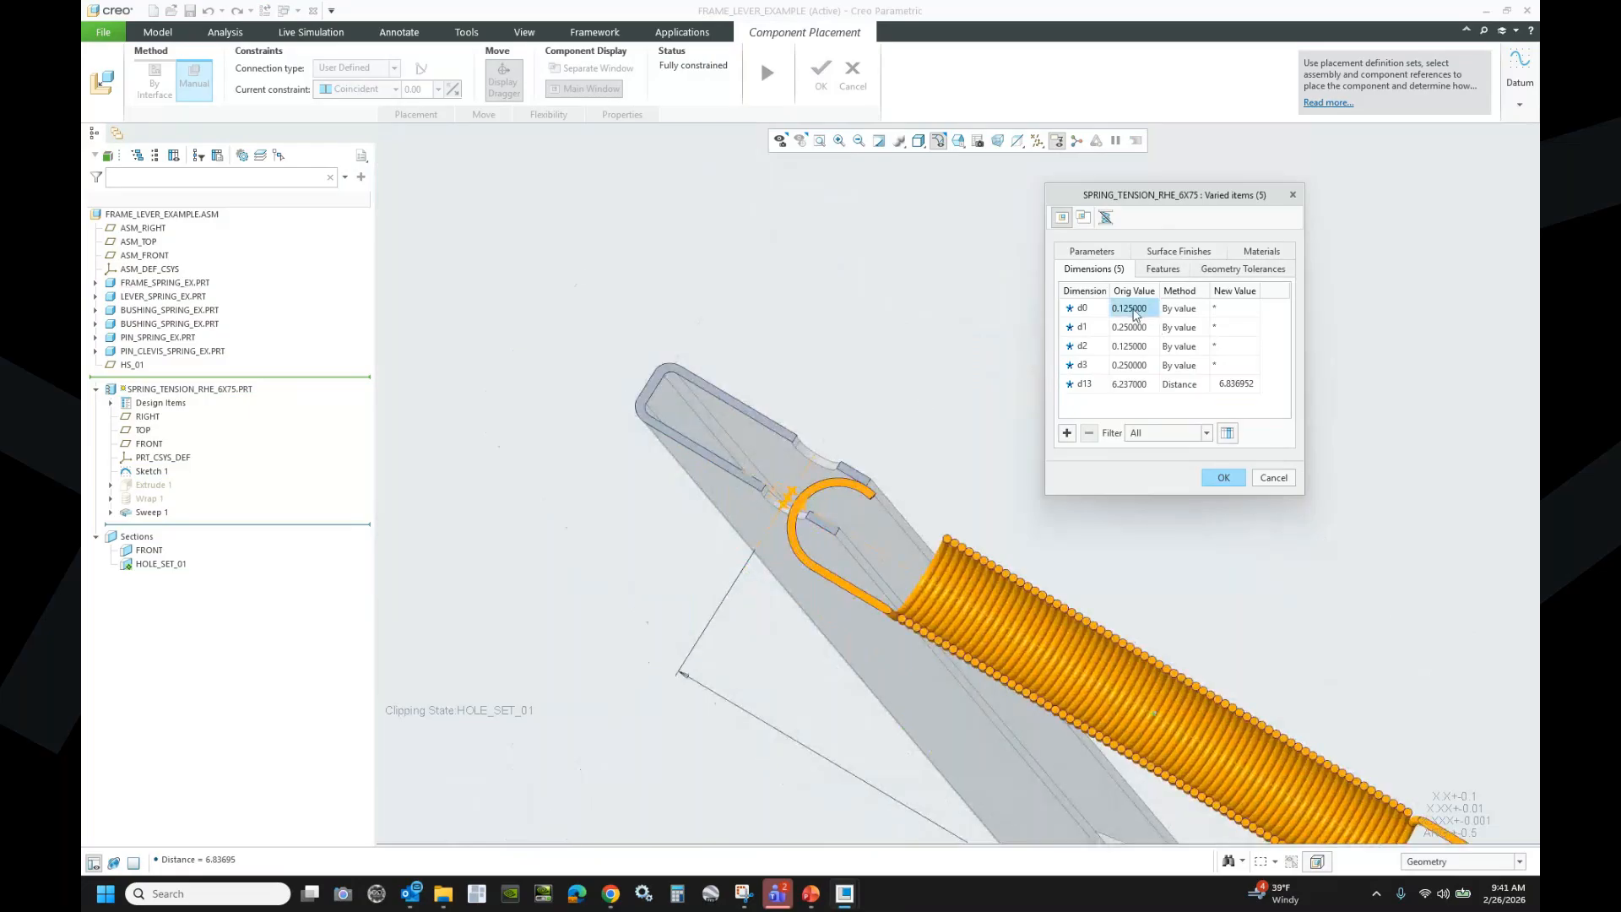
pyautogui.click(1182, 309)
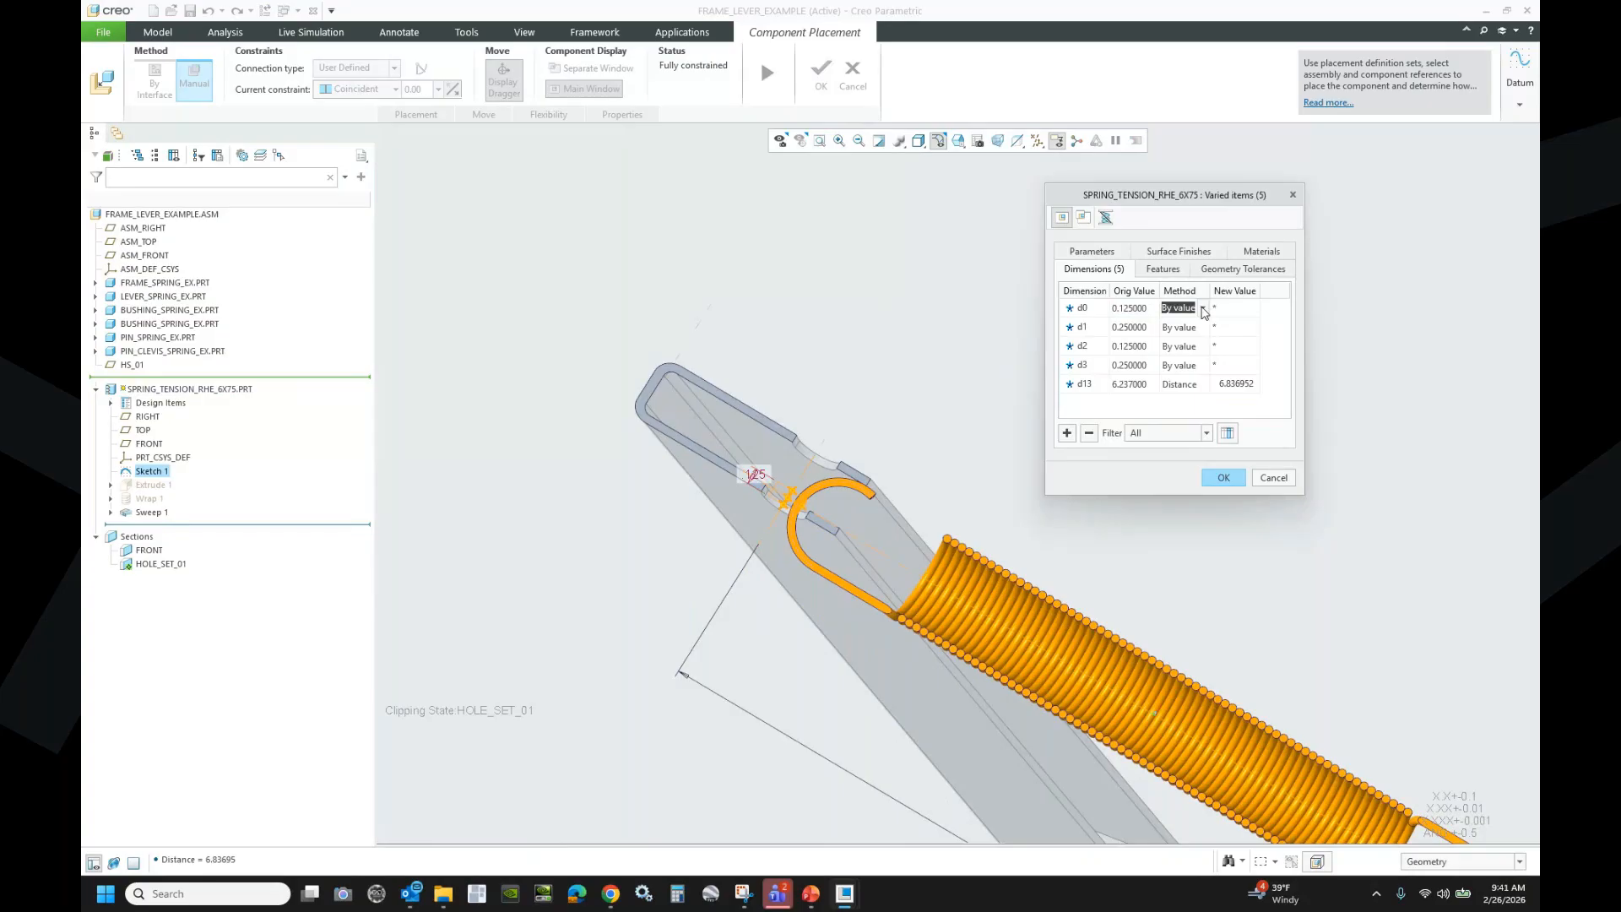
pyautogui.click(1202, 309)
pyautogui.click(1187, 351)
pyautogui.click(732, 505)
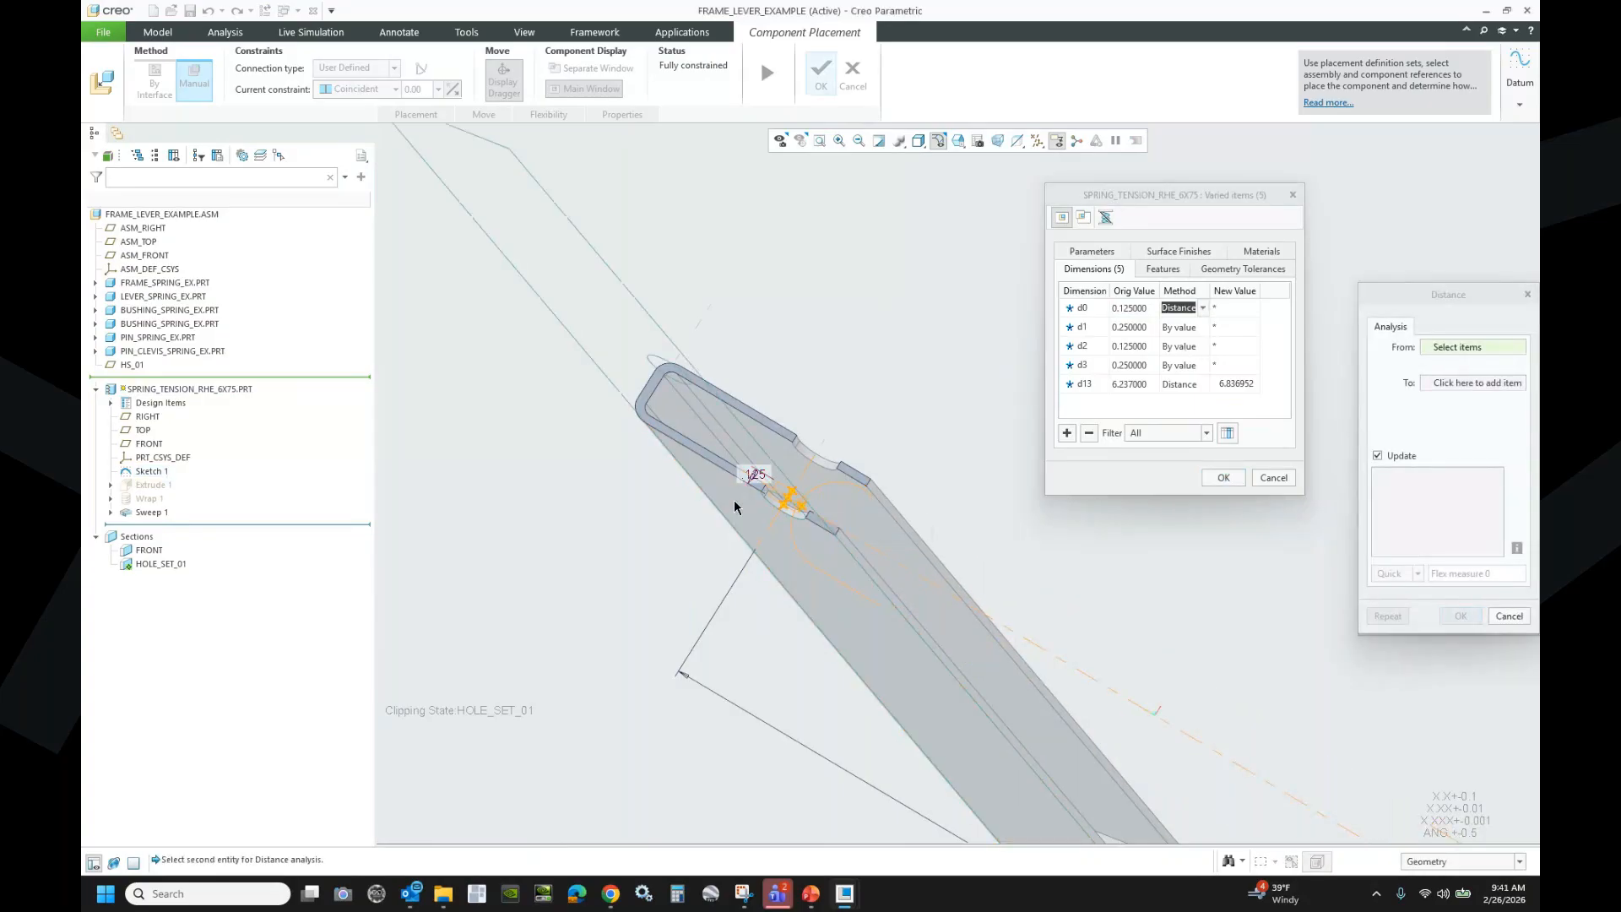
pyautogui.click(778, 452)
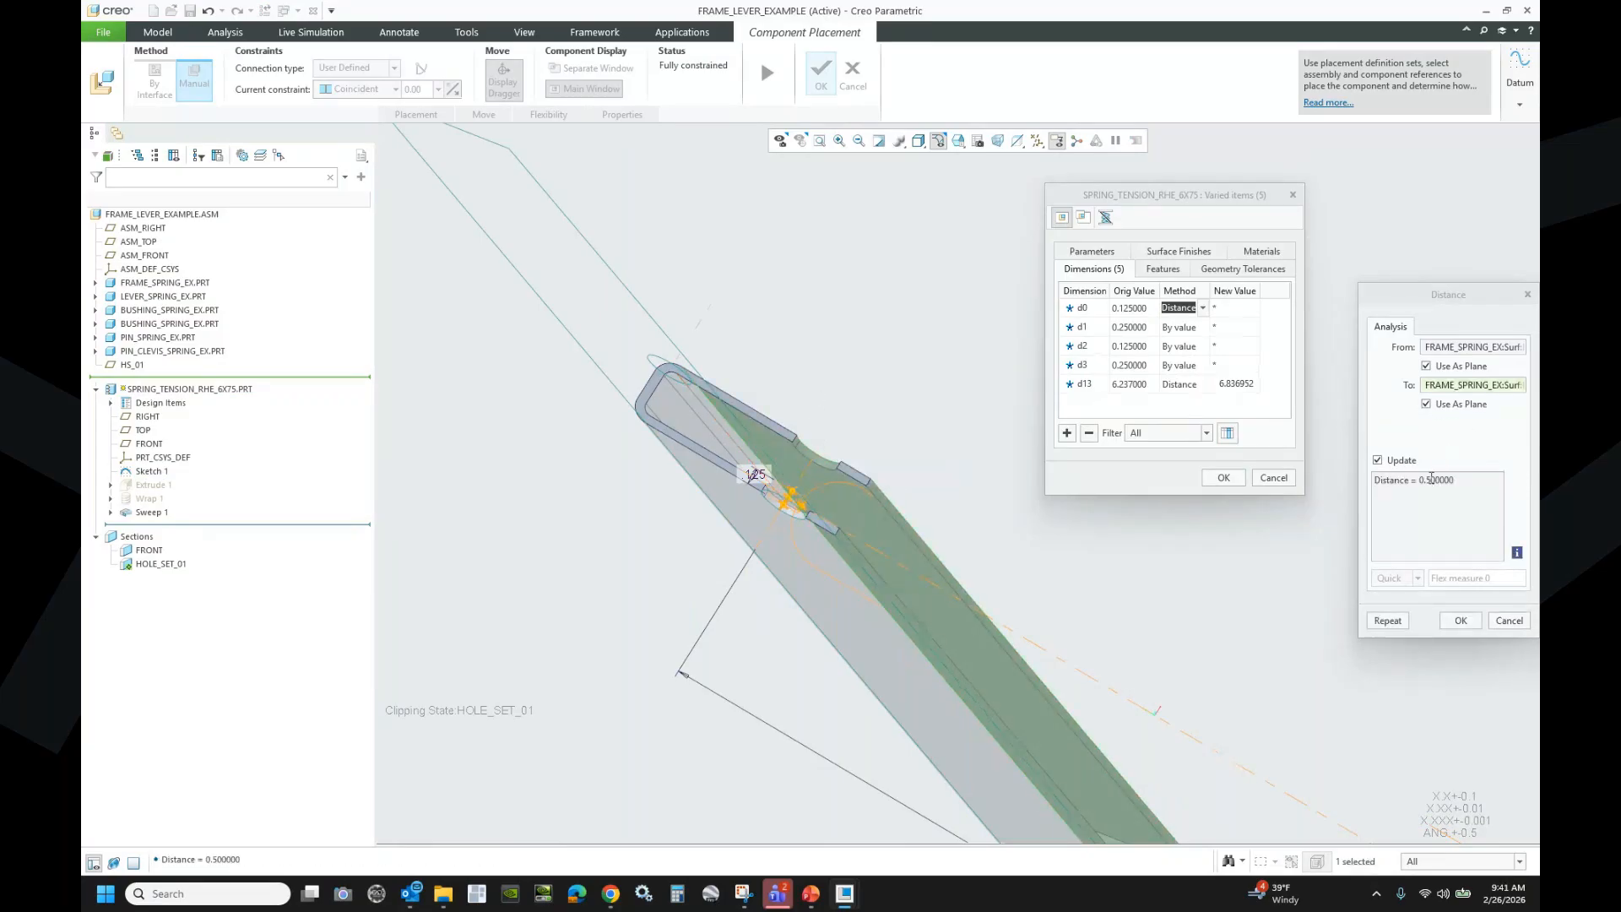
pyautogui.click(1461, 620)
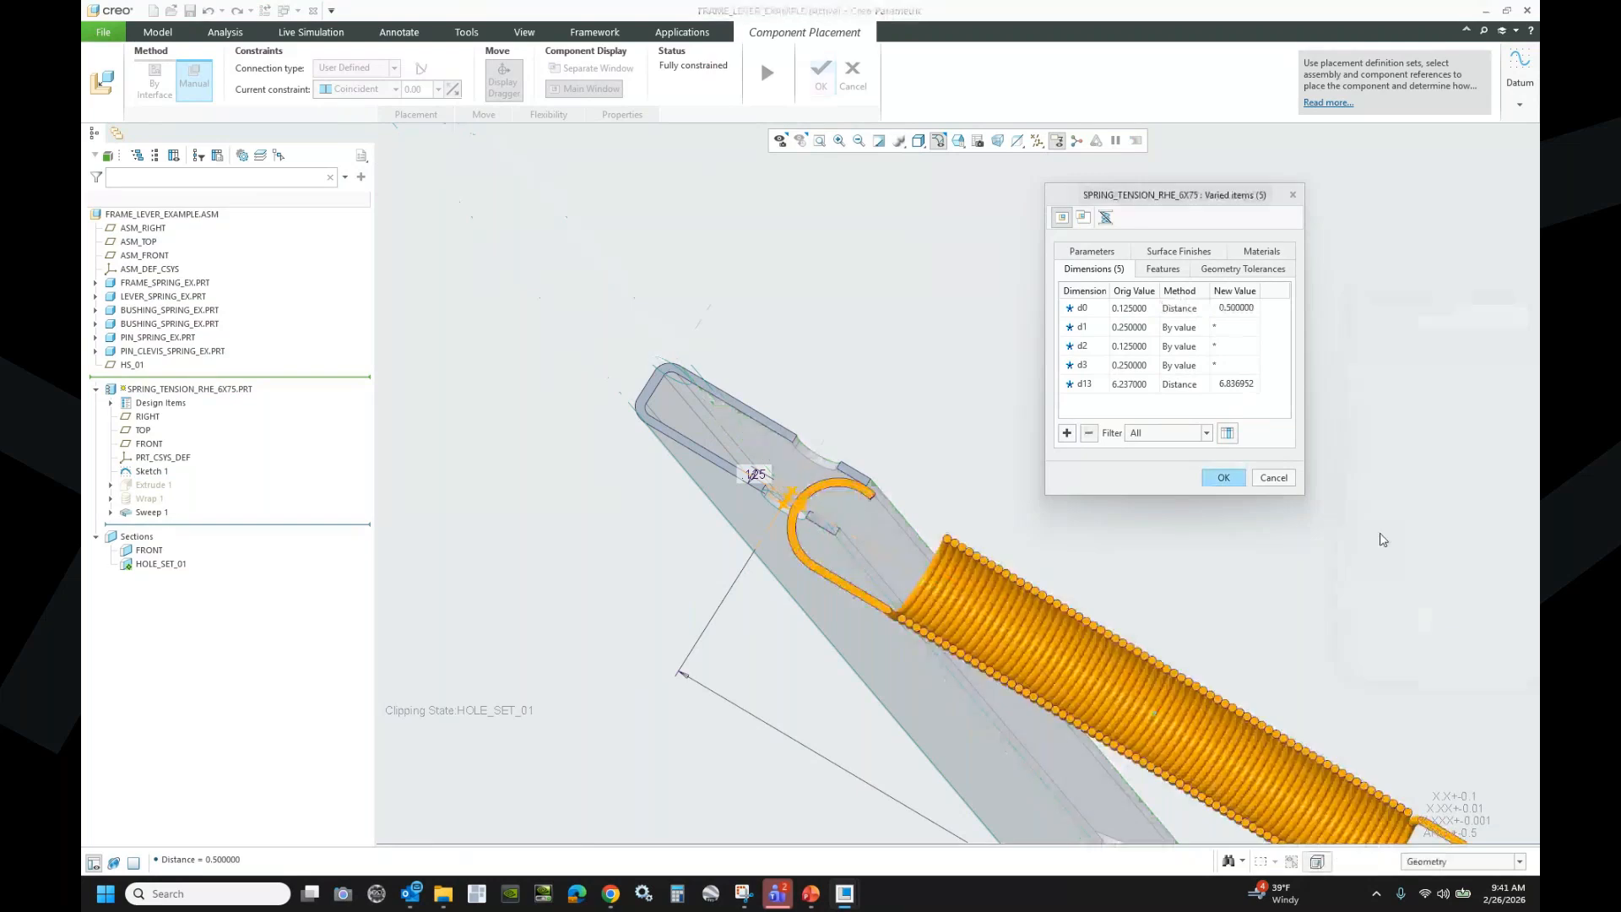
# - Set d1 to the Diameter of the frame hole surface, giving 0.375000
pyautogui.click(1129, 326)
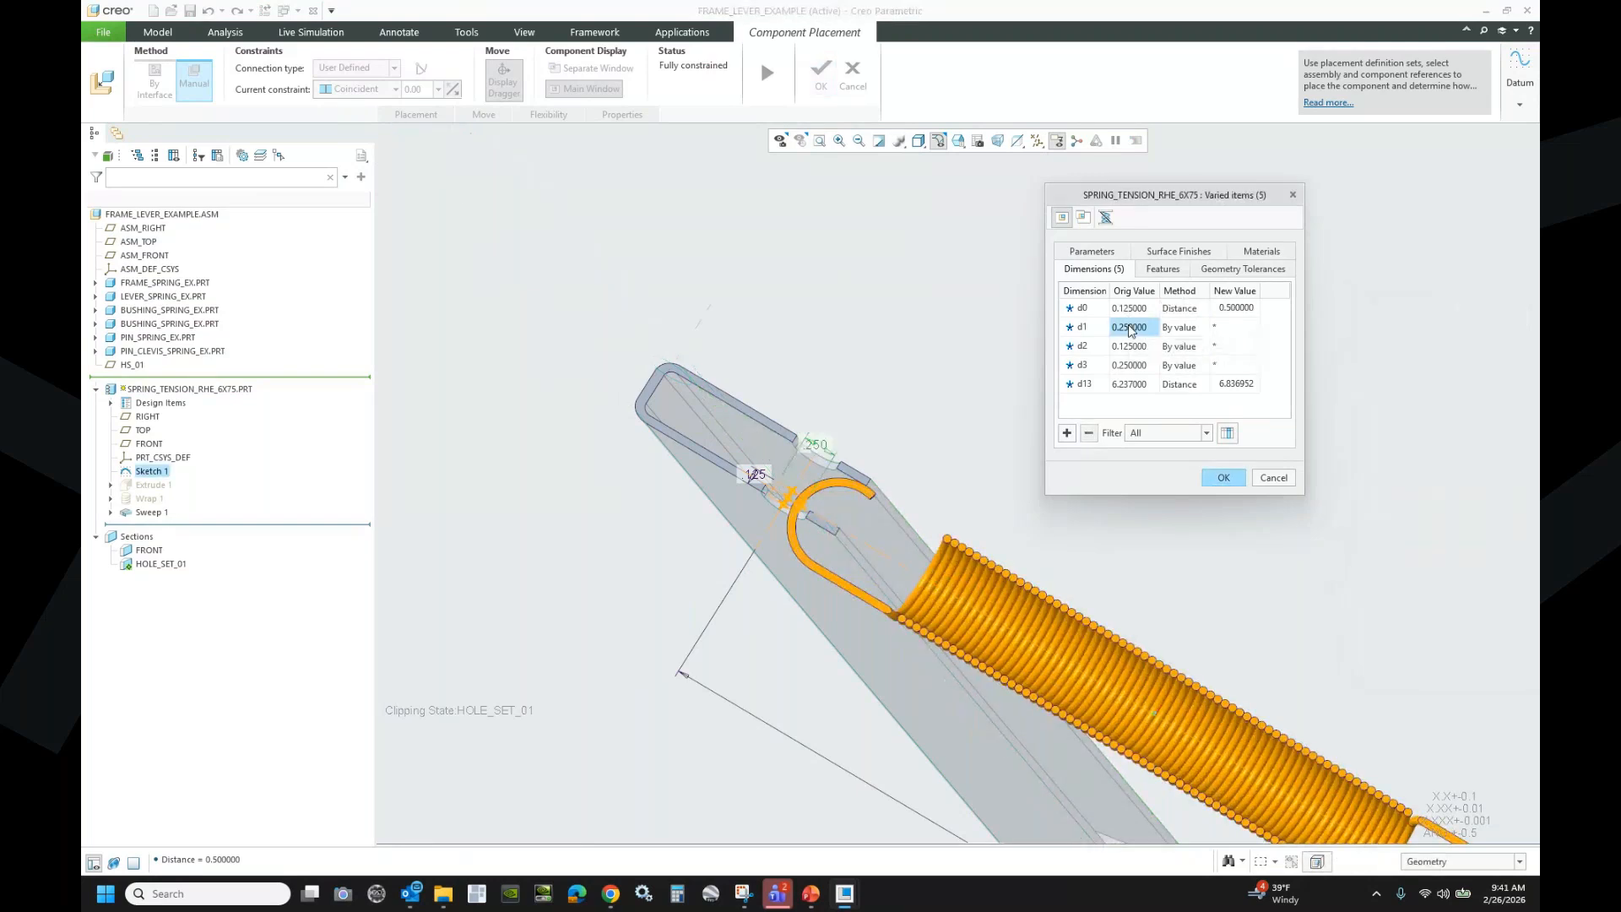
pyautogui.click(1179, 326)
pyautogui.click(1202, 327)
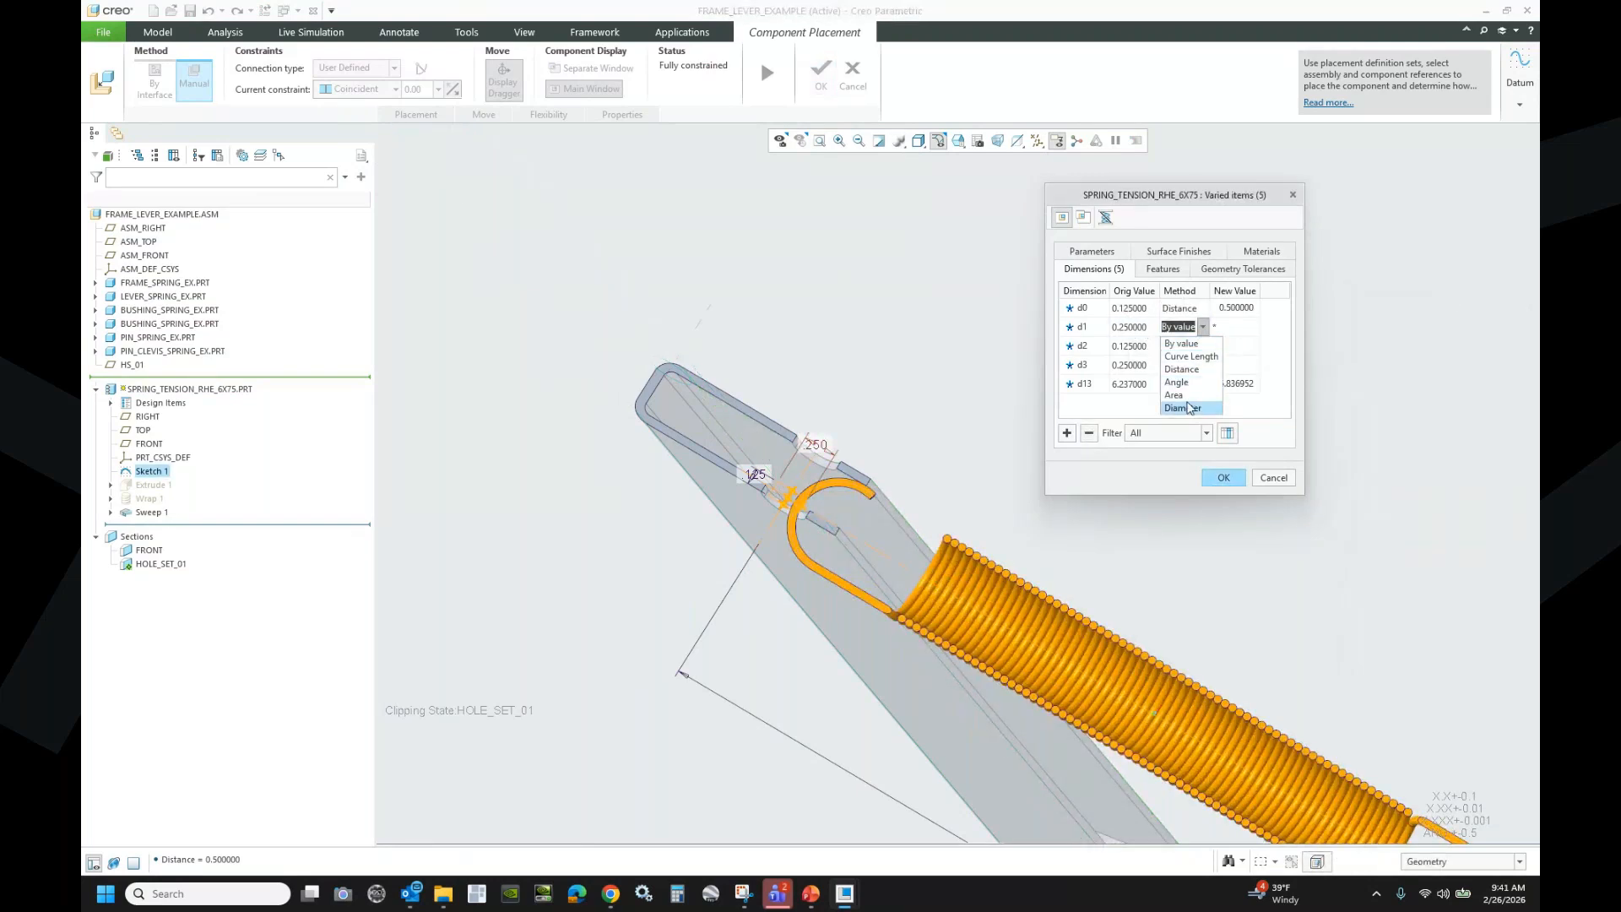
pyautogui.click(1182, 408)
pyautogui.scroll(5, 810, 456)
pyautogui.click(754, 458)
pyautogui.scroll(-3, 697, 356)
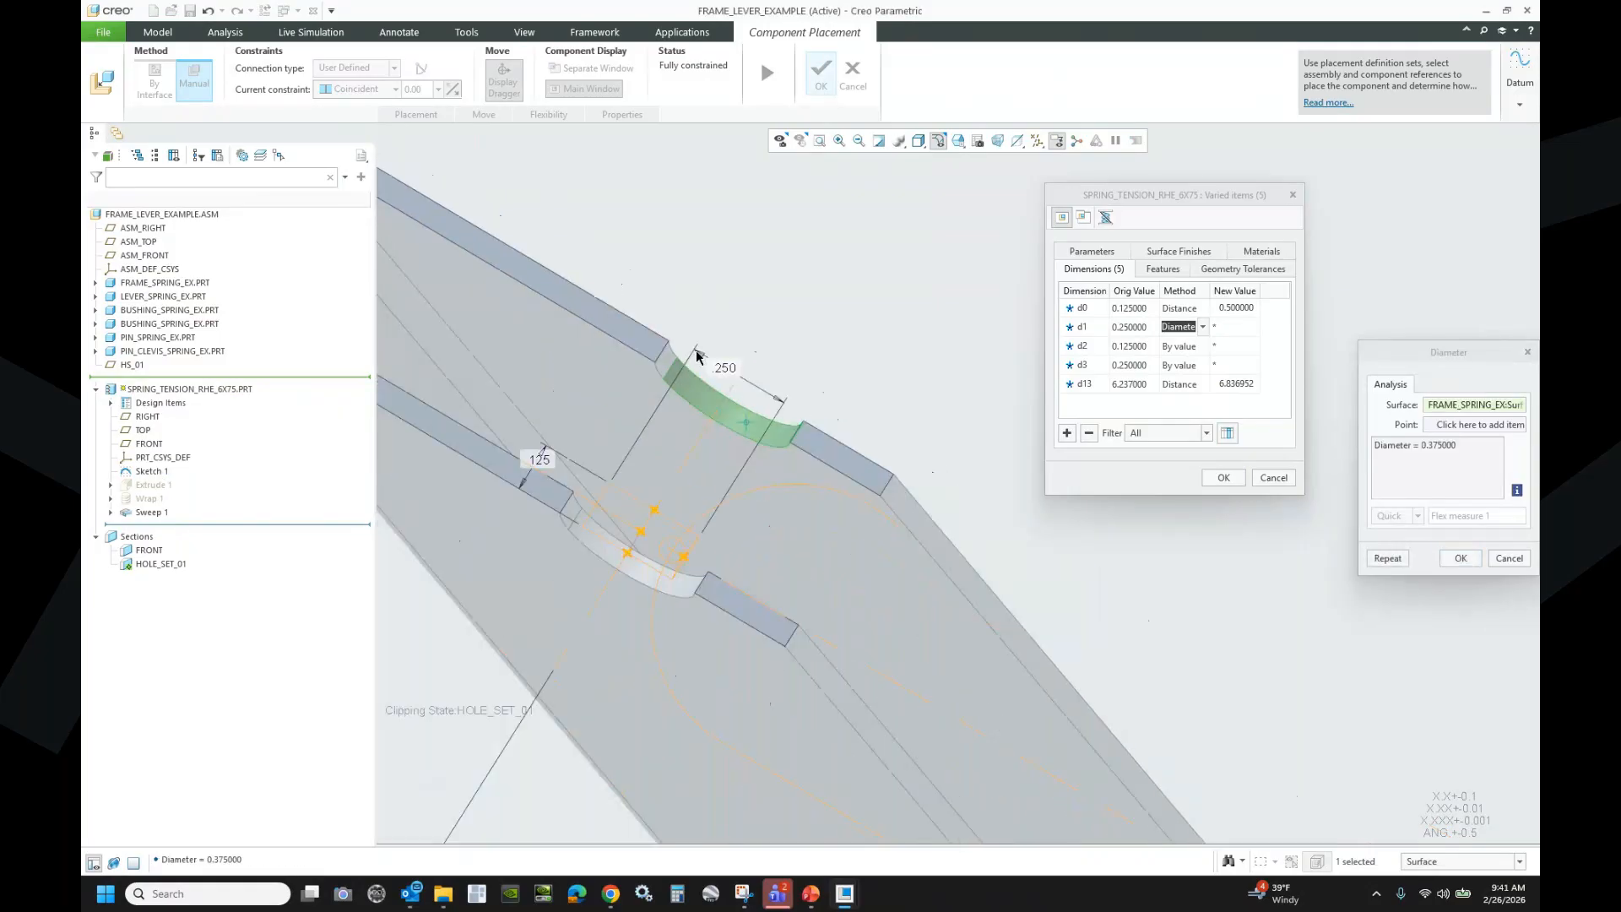
pyautogui.scroll(-3, 698, 356)
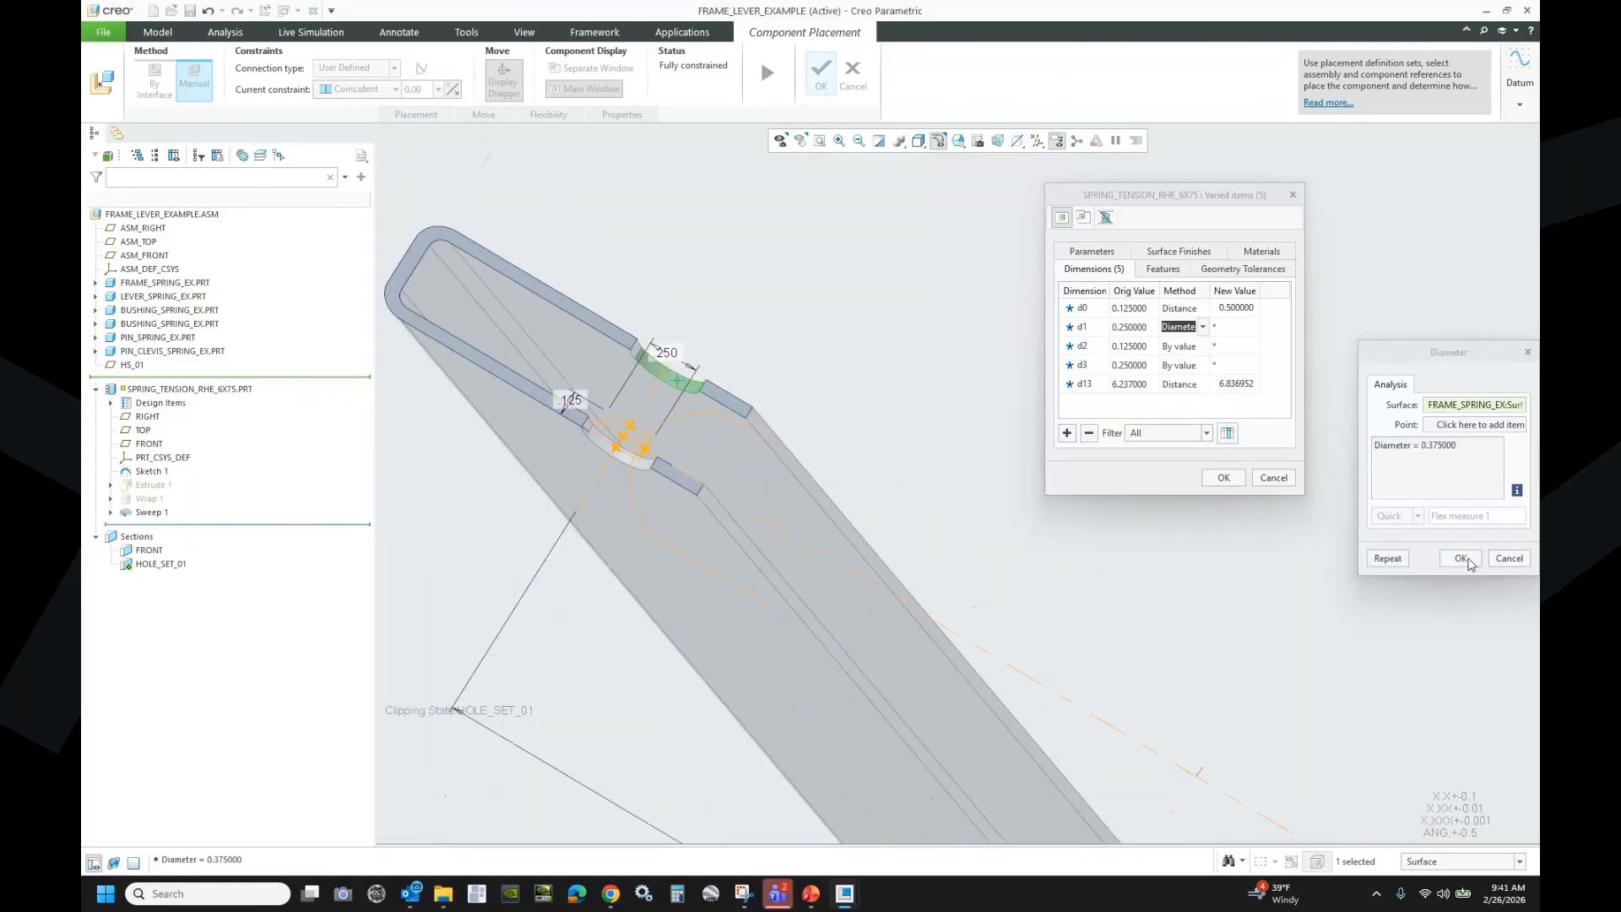
pyautogui.click(1462, 559)
pyautogui.scroll(-4, 620, 344)
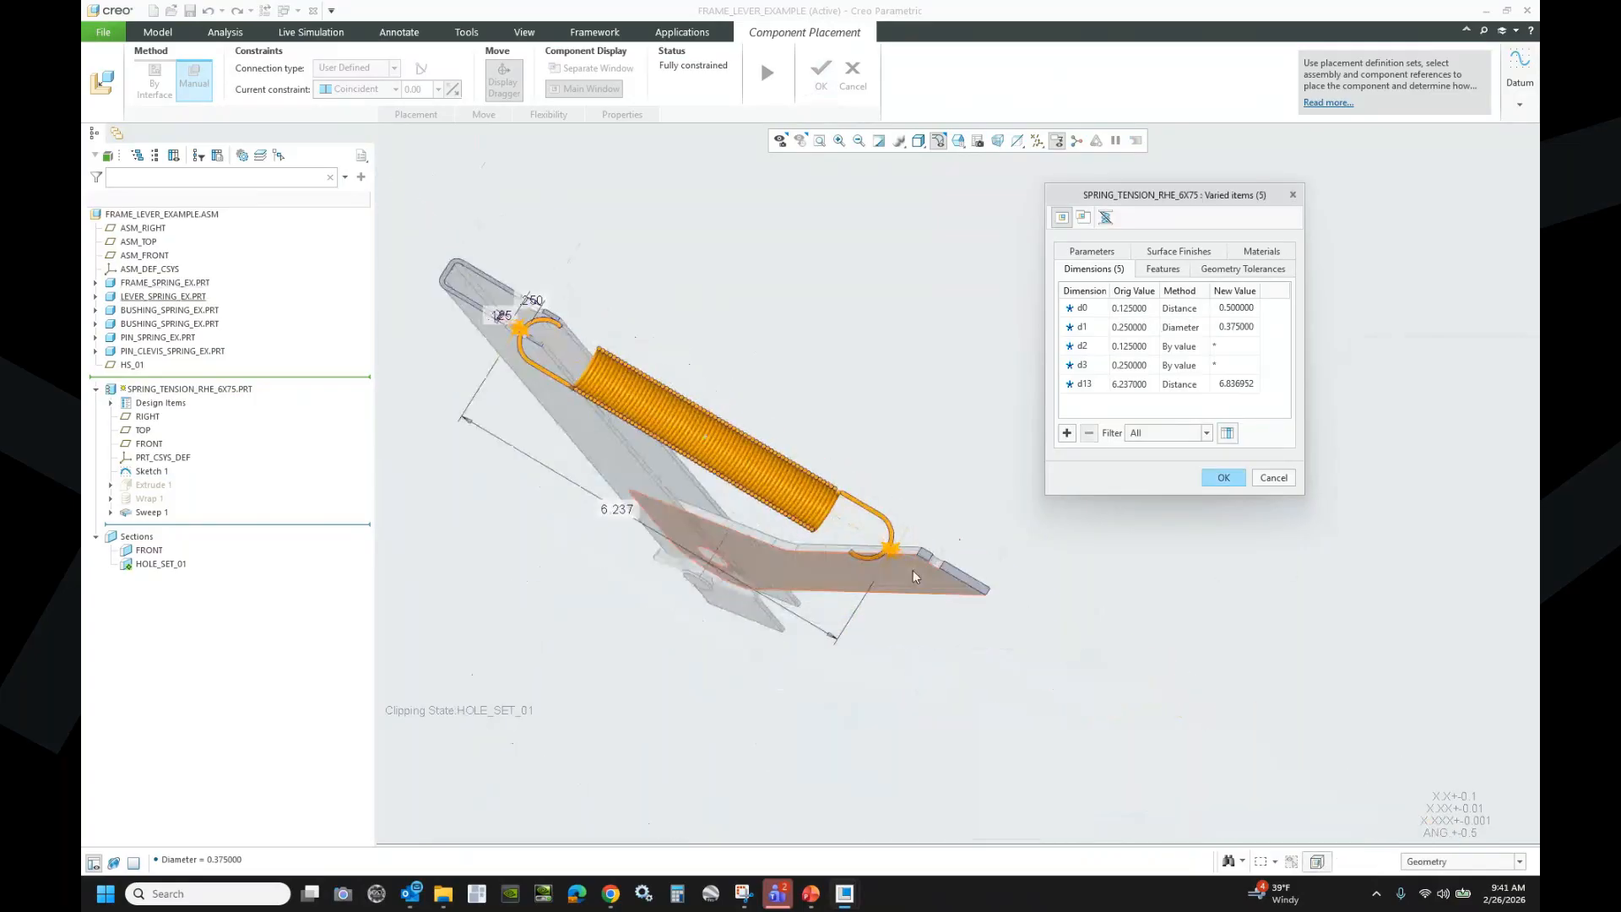
pyautogui.scroll(5, 980, 561)
# - Set d2 to Distance, measured between the lever surfaces at 0.125
pyautogui.click(1129, 346)
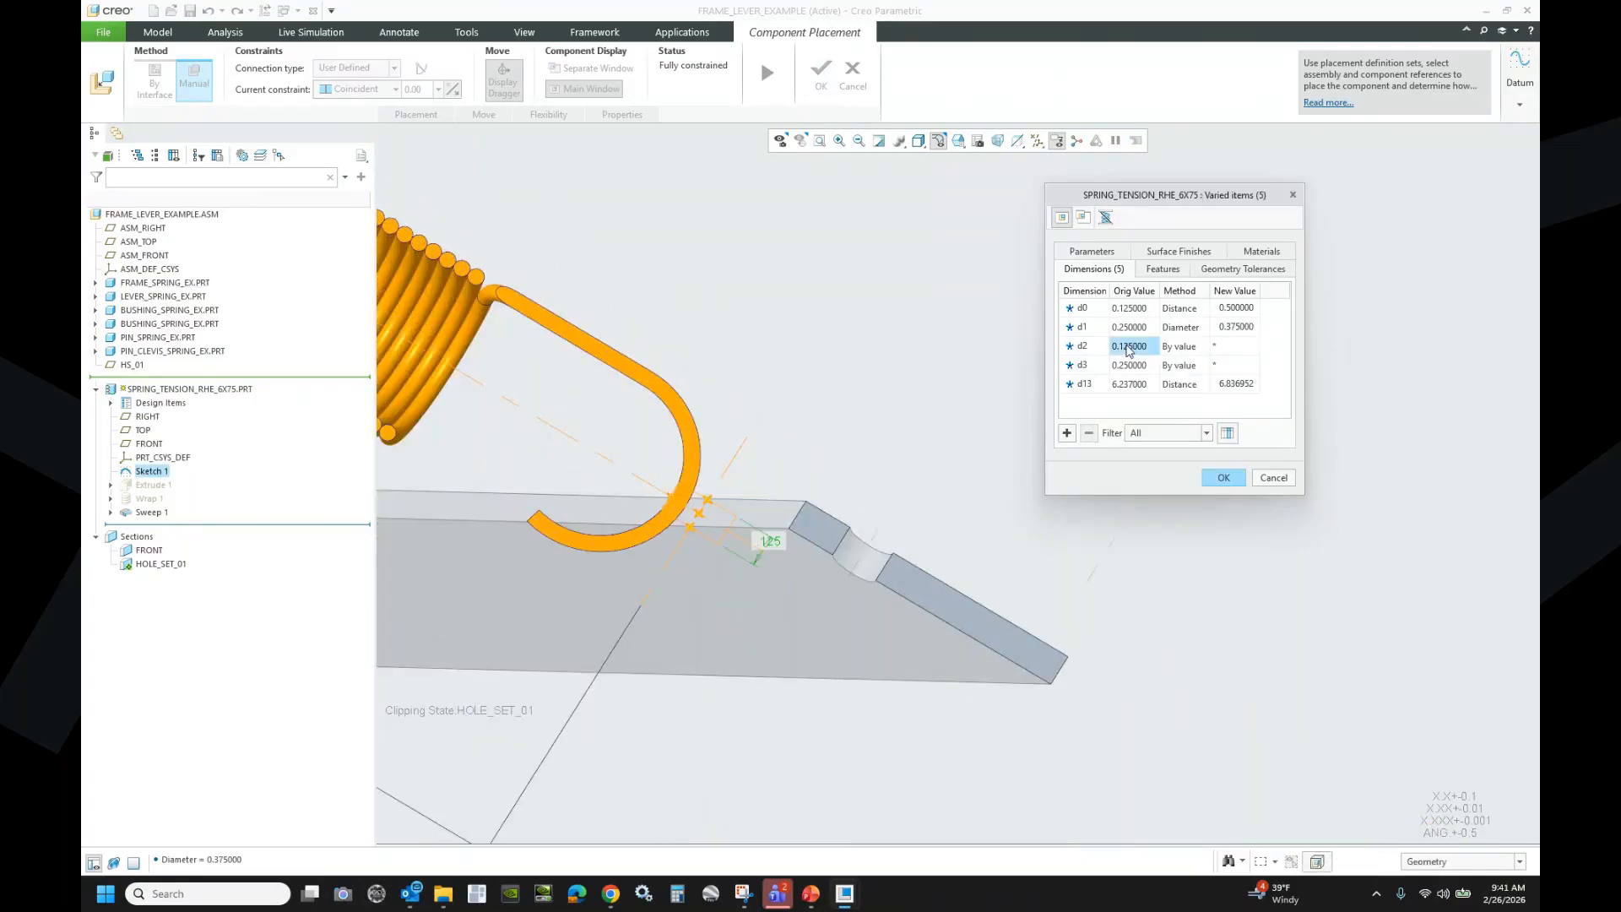
pyautogui.click(1197, 348)
pyautogui.click(1202, 346)
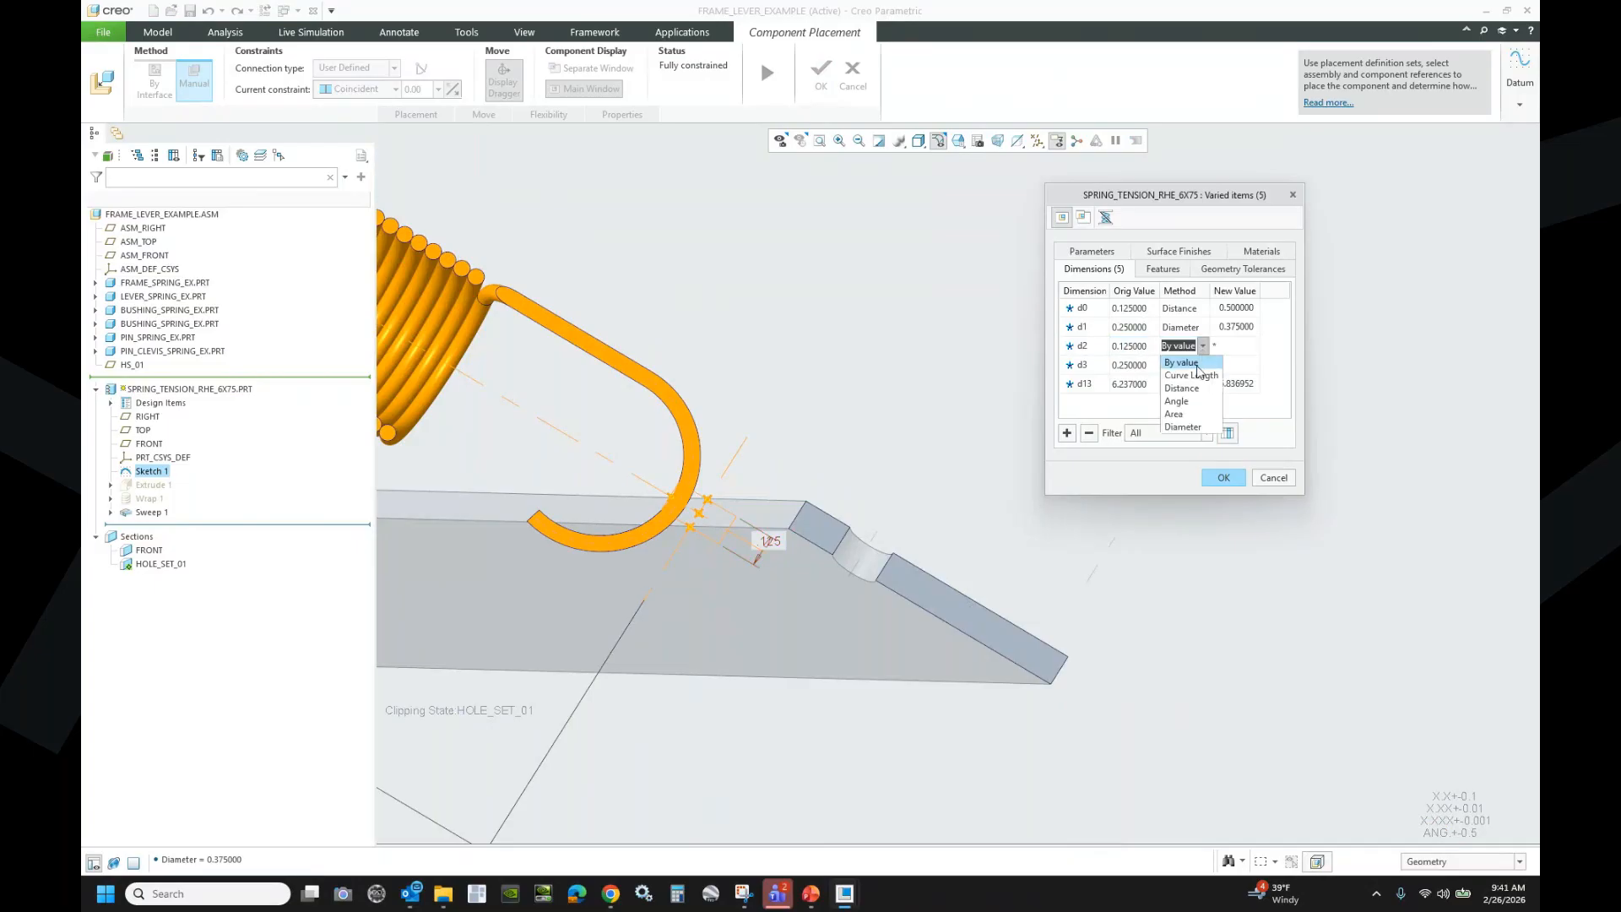
pyautogui.click(1194, 388)
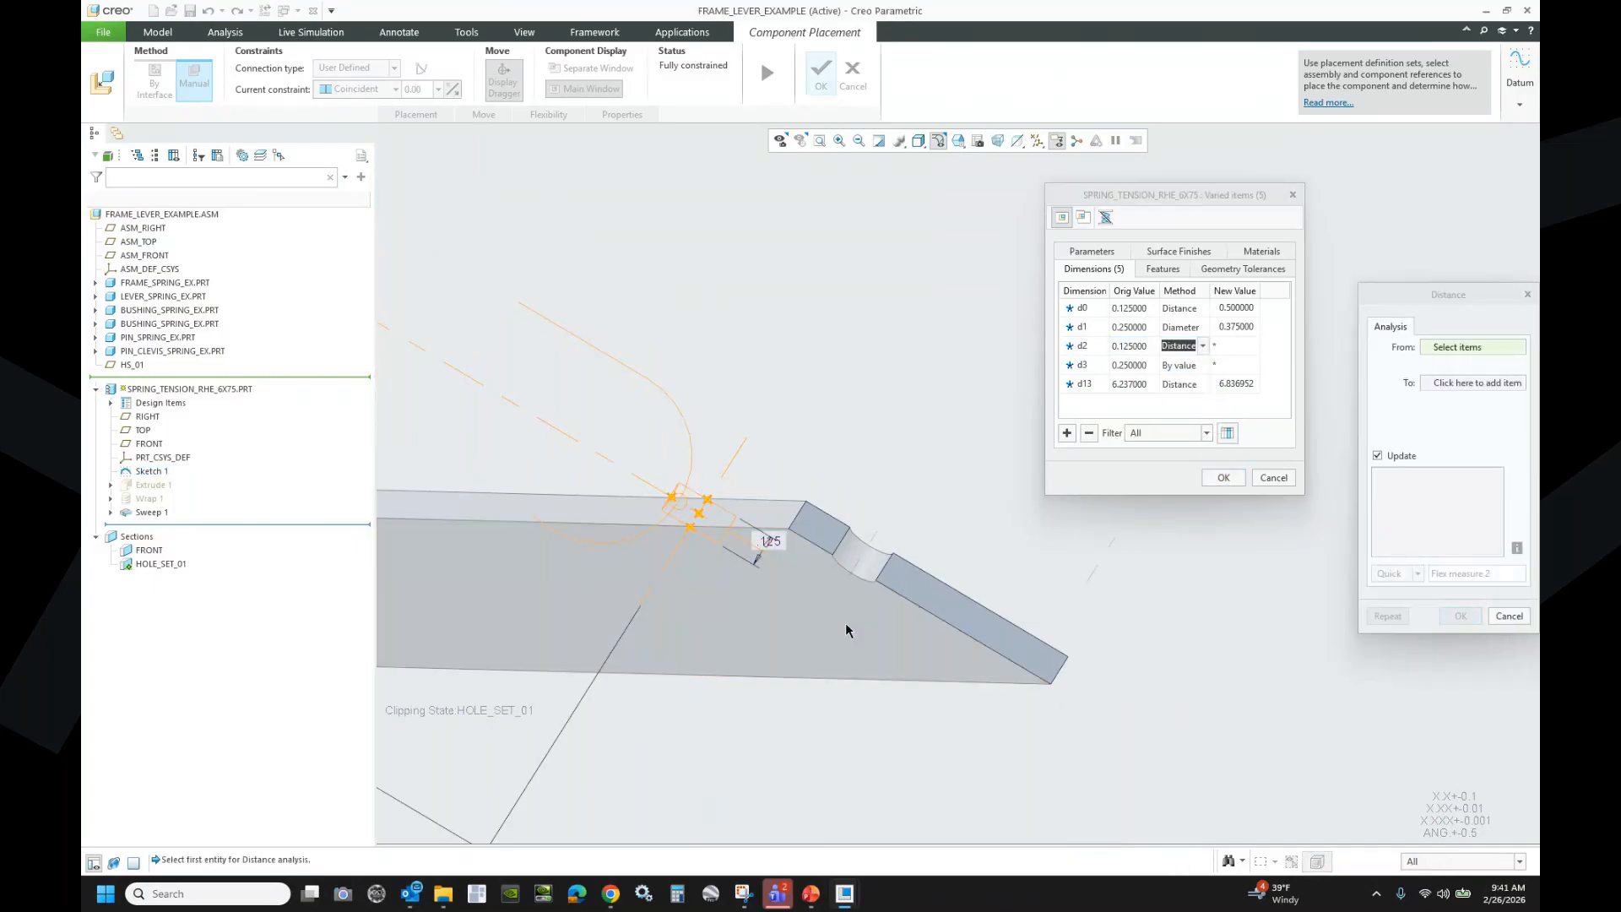
pyautogui.click(936, 598)
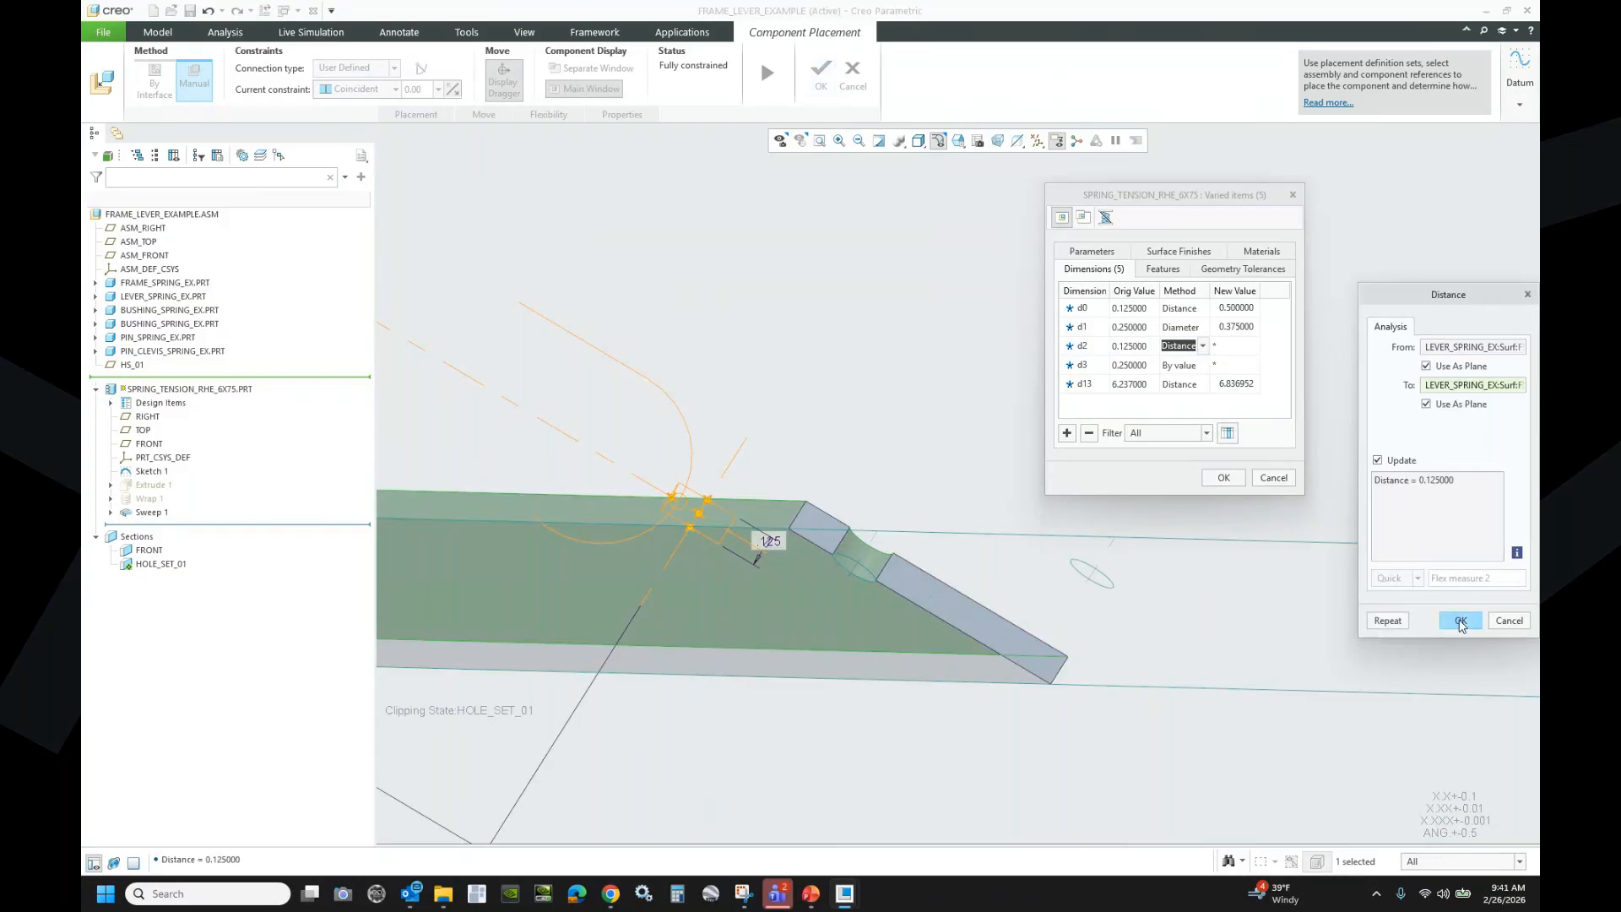
pyautogui.click(1459, 620)
# - Set d3 to Diameter, measured from the lever hole at 0.188, and complete the spring redefinition
pyautogui.click(1172, 368)
pyautogui.click(1174, 367)
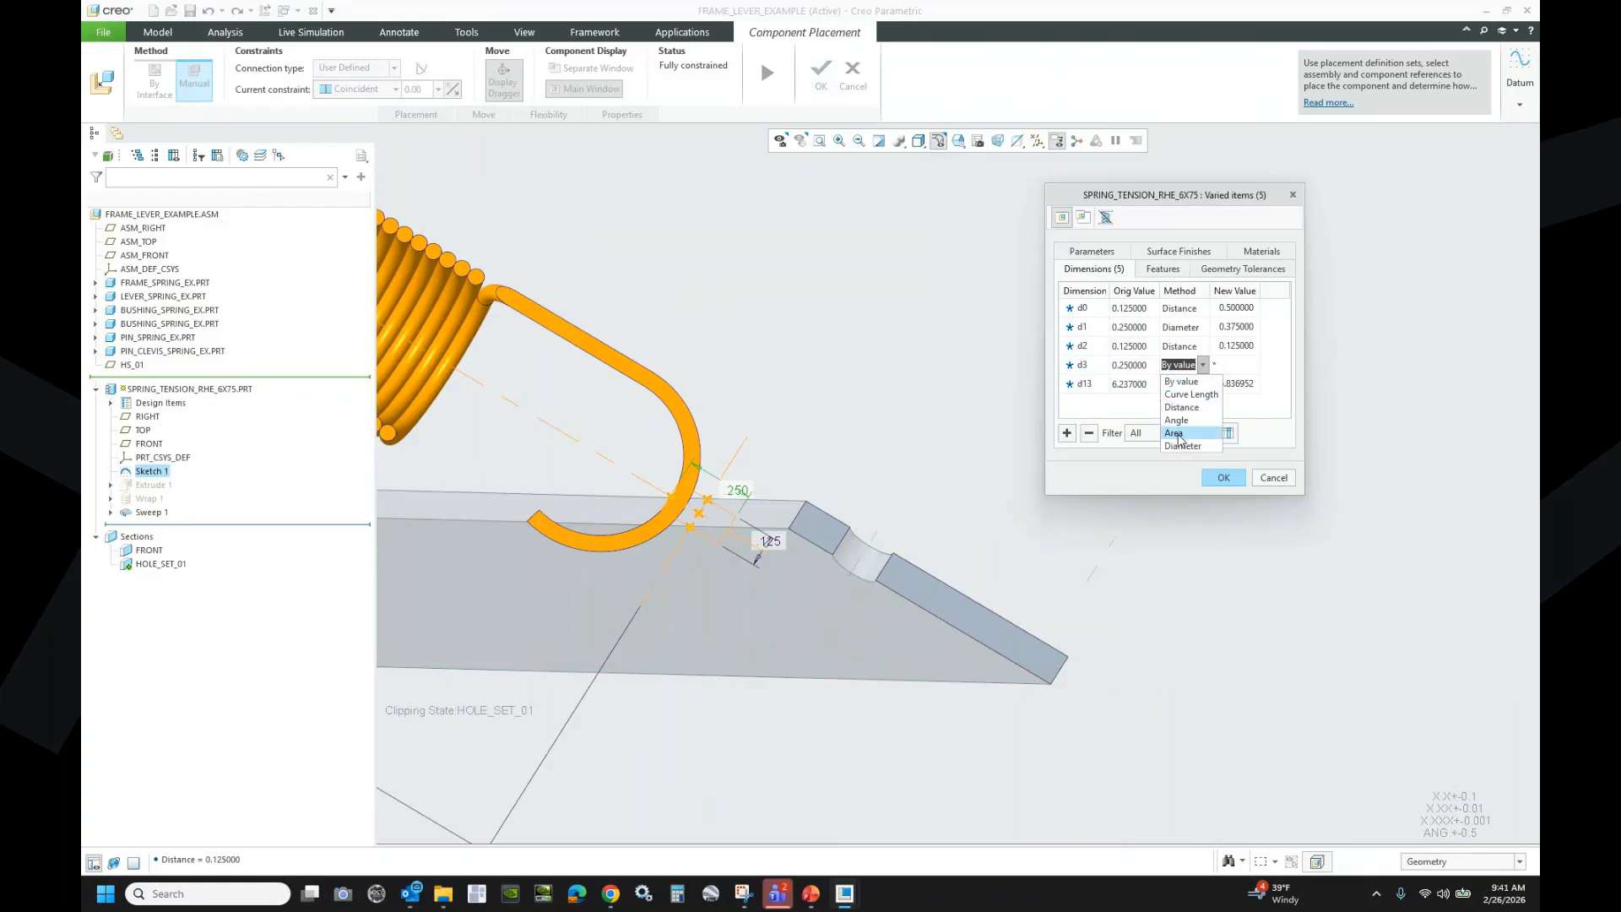
pyautogui.click(1182, 446)
pyautogui.click(876, 565)
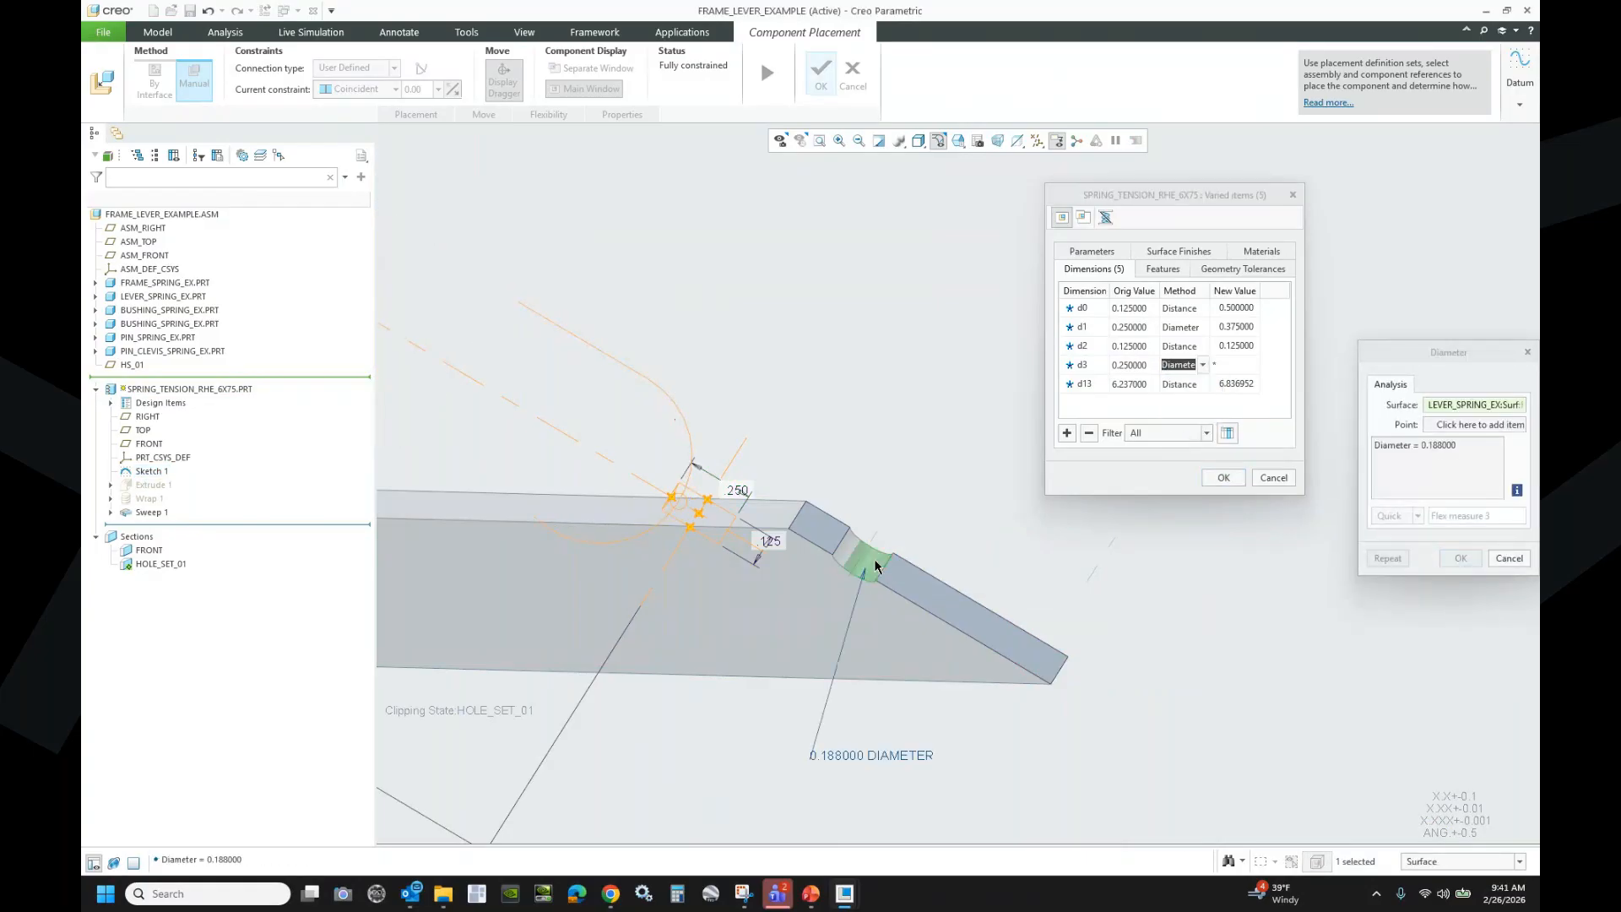
pyautogui.click(1460, 559)
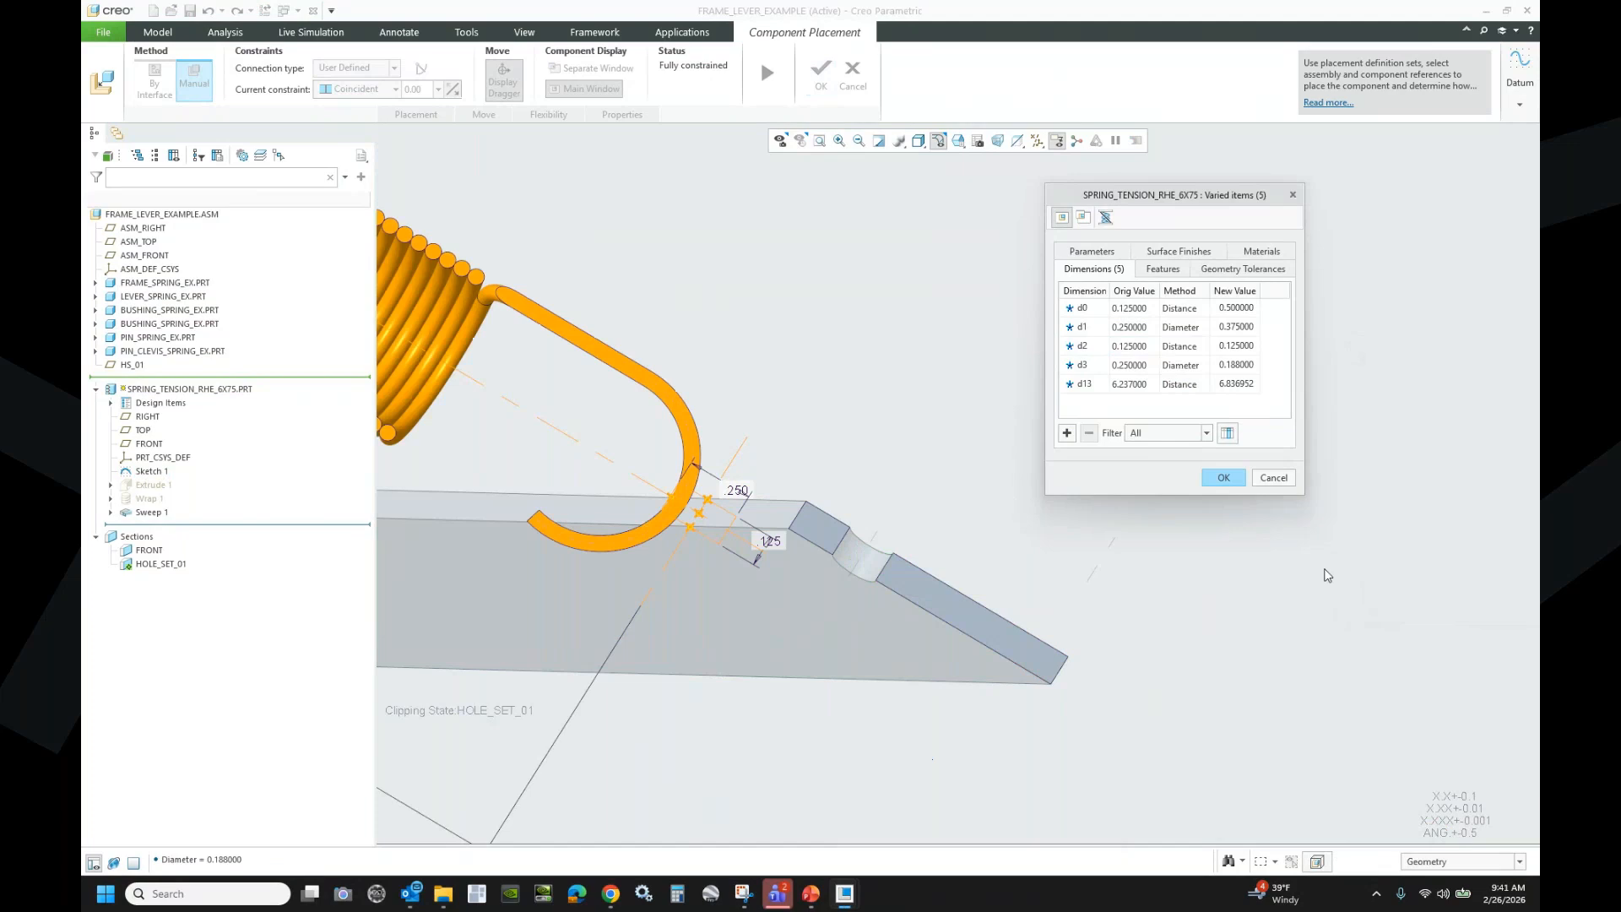
pyautogui.click(1224, 478)
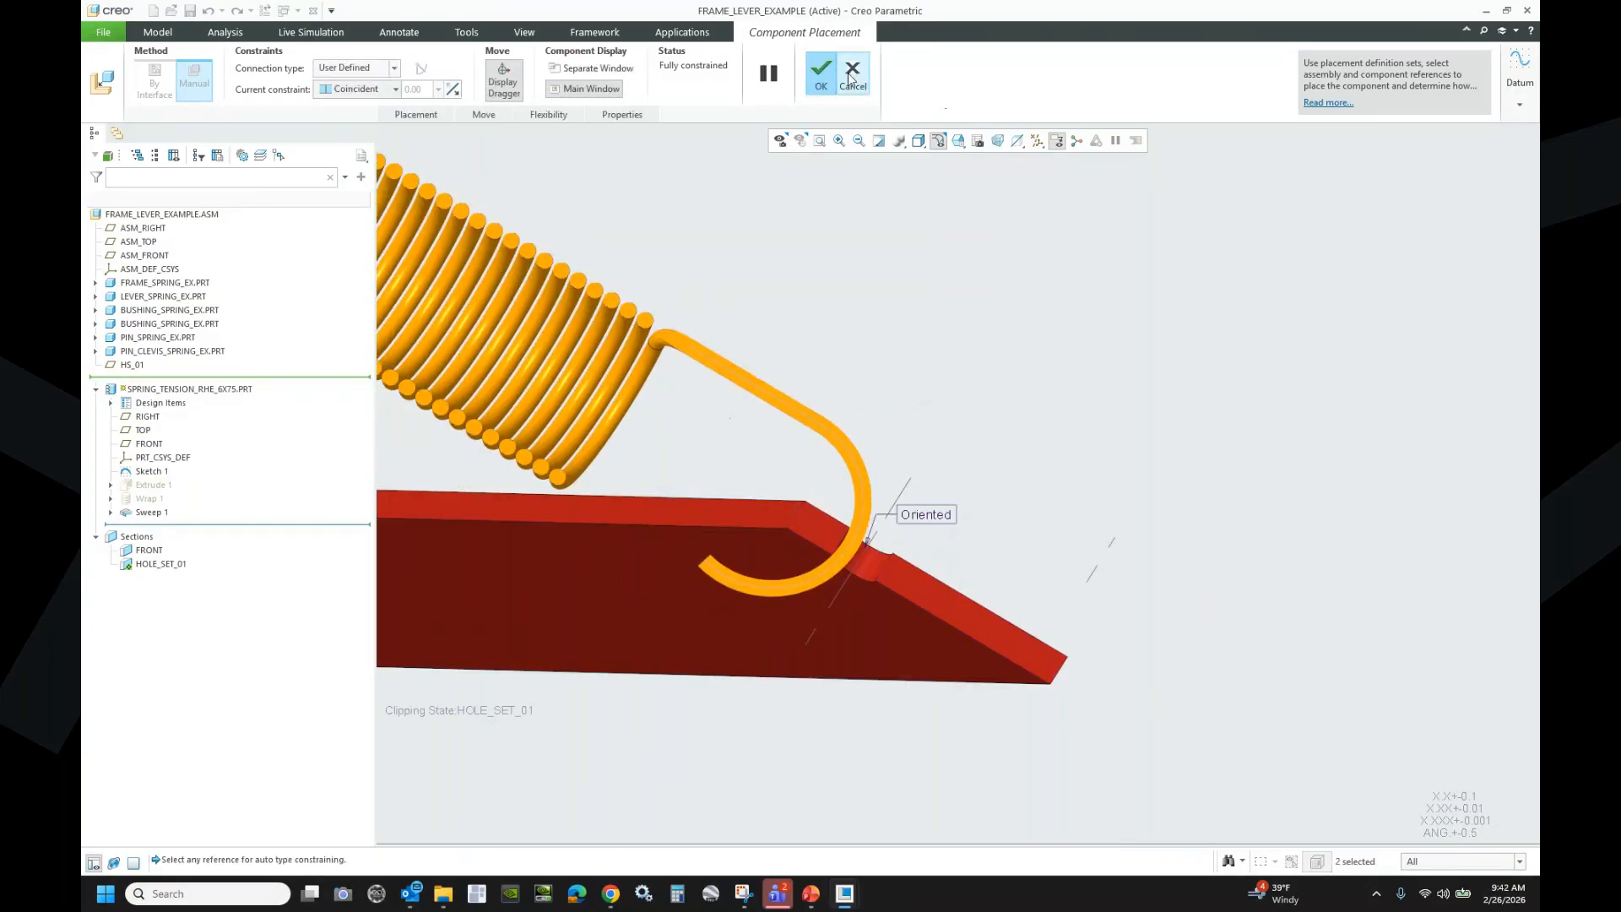
pyautogui.click(821, 72)
pyautogui.scroll(-8, 833, 508)
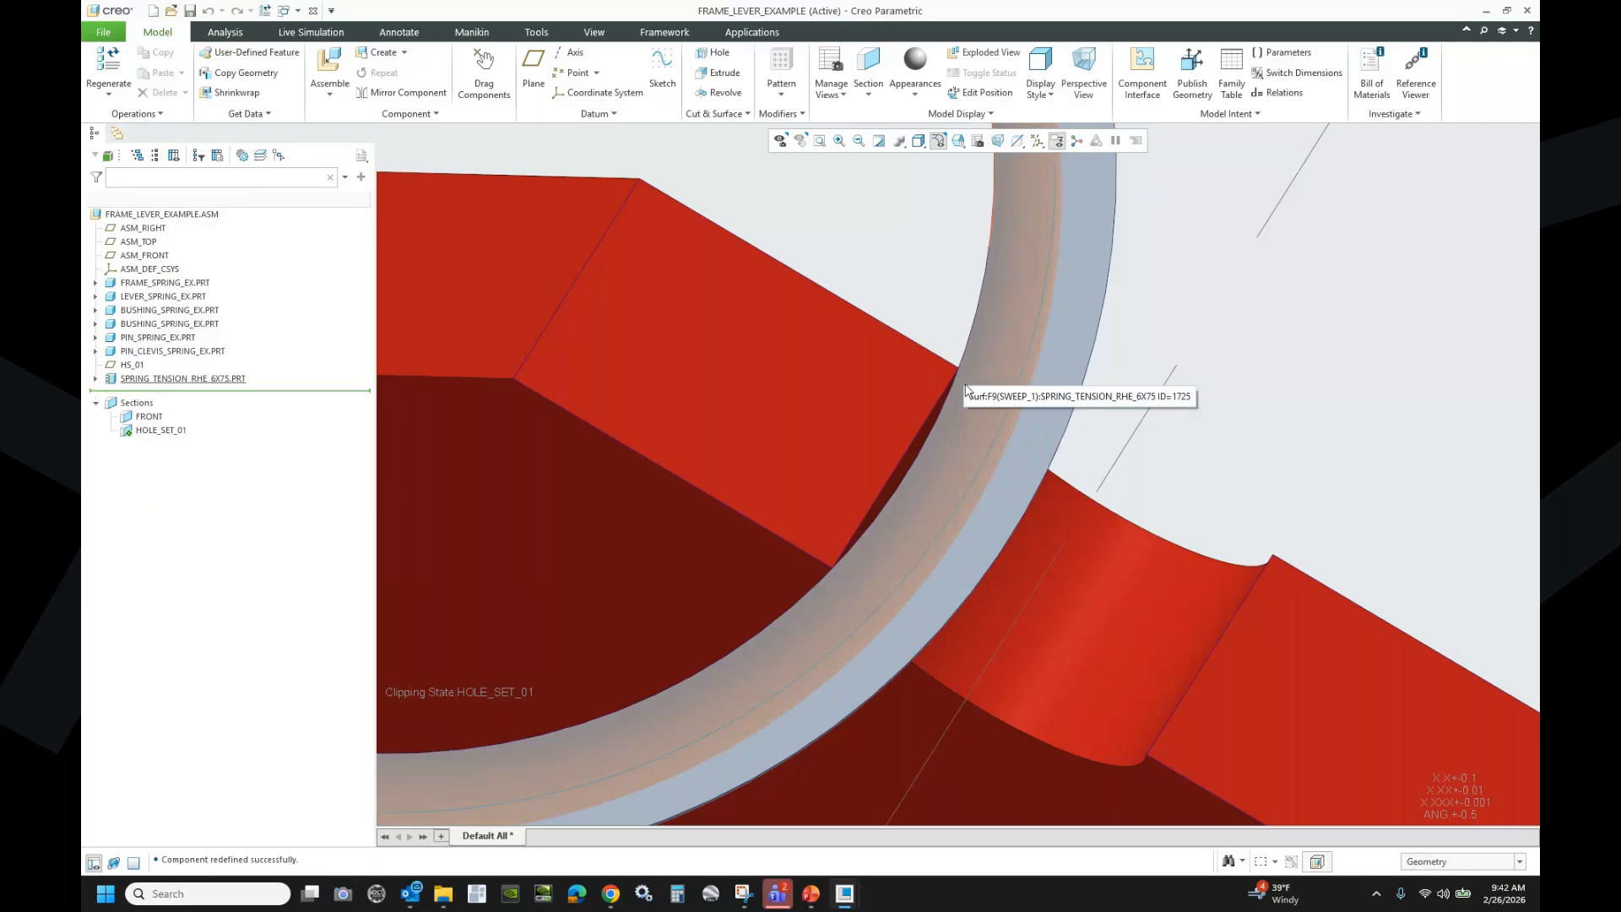
# - Deactivate the HOLE_SET_01 section and orbit to view the whole frame, lever and spring
pyautogui.scroll(6, 1045, 525)
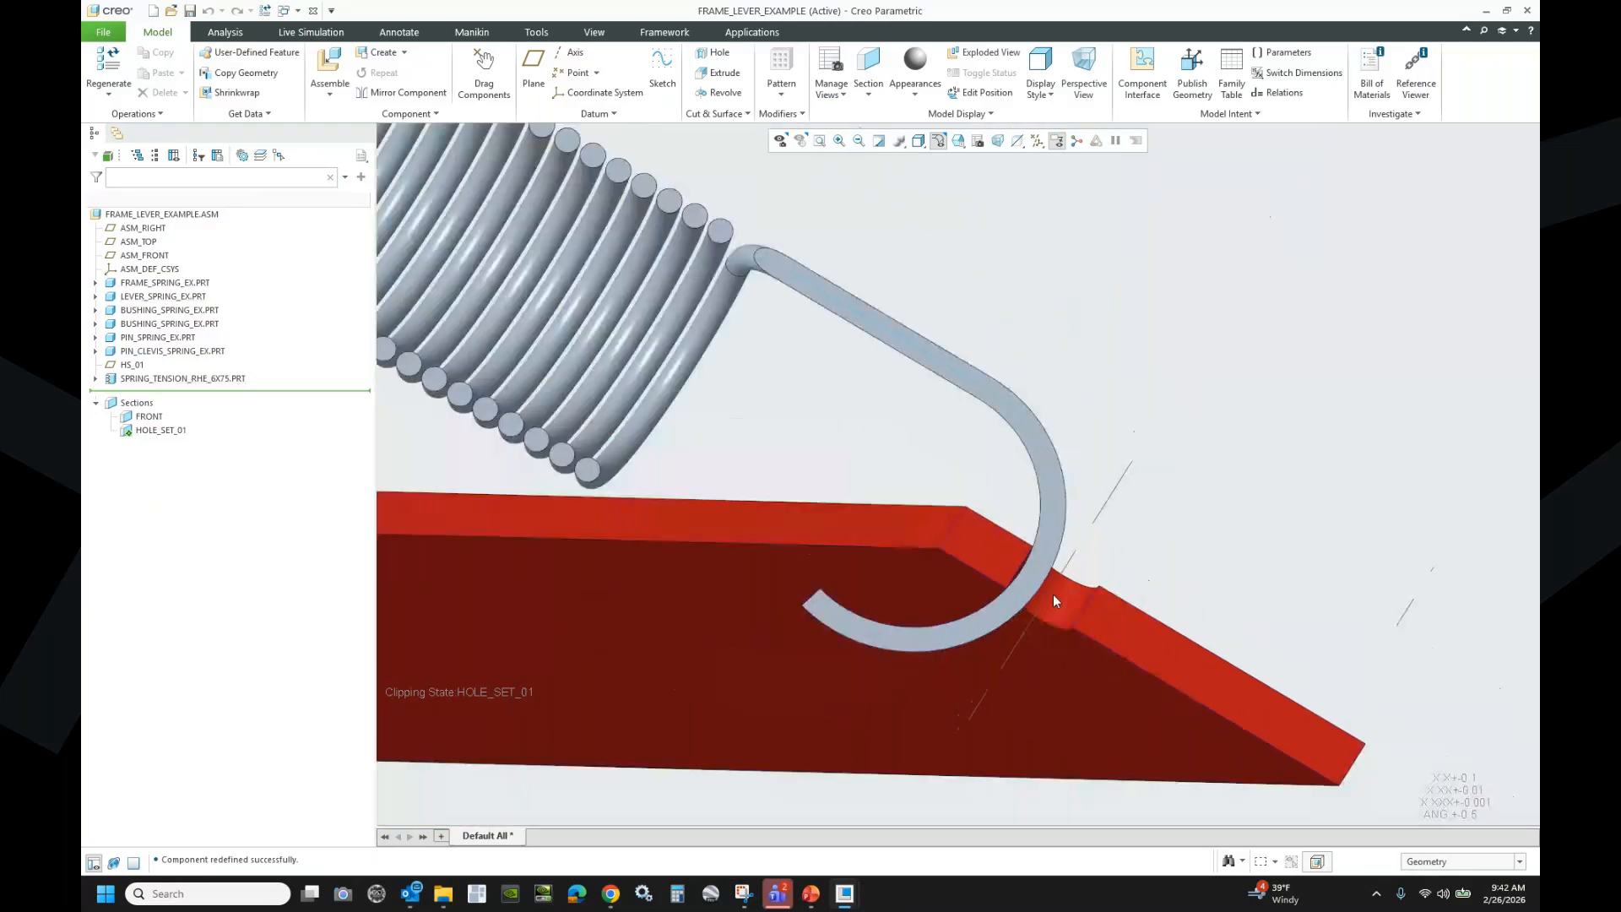
pyautogui.scroll(5, 1053, 594)
pyautogui.scroll(-6, 642, 358)
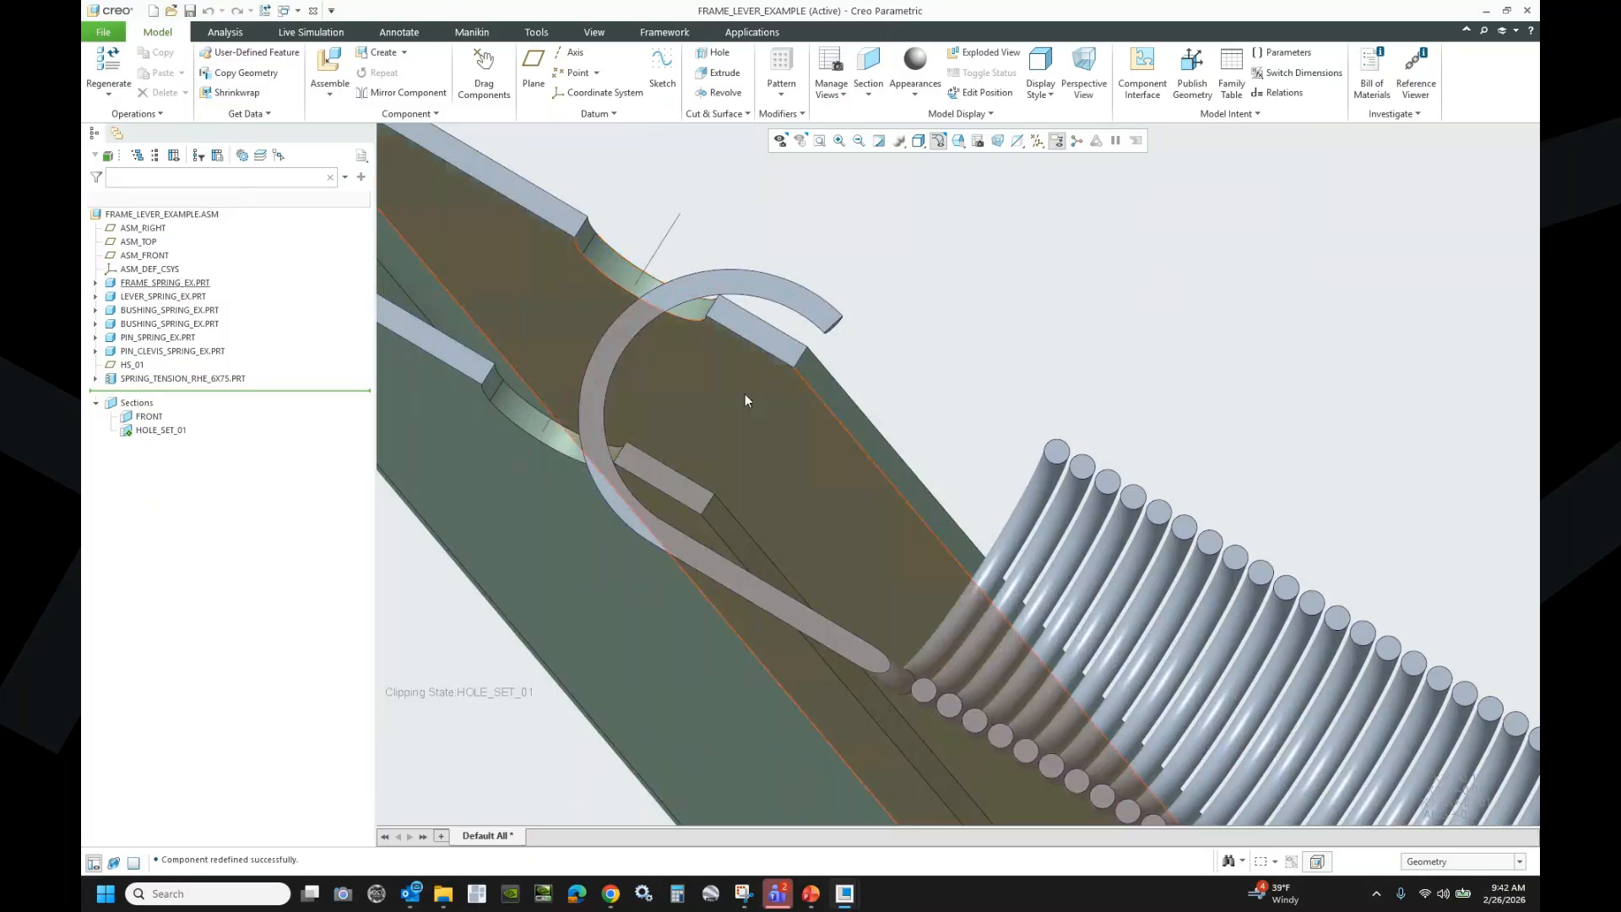
pyautogui.scroll(2, 745, 393)
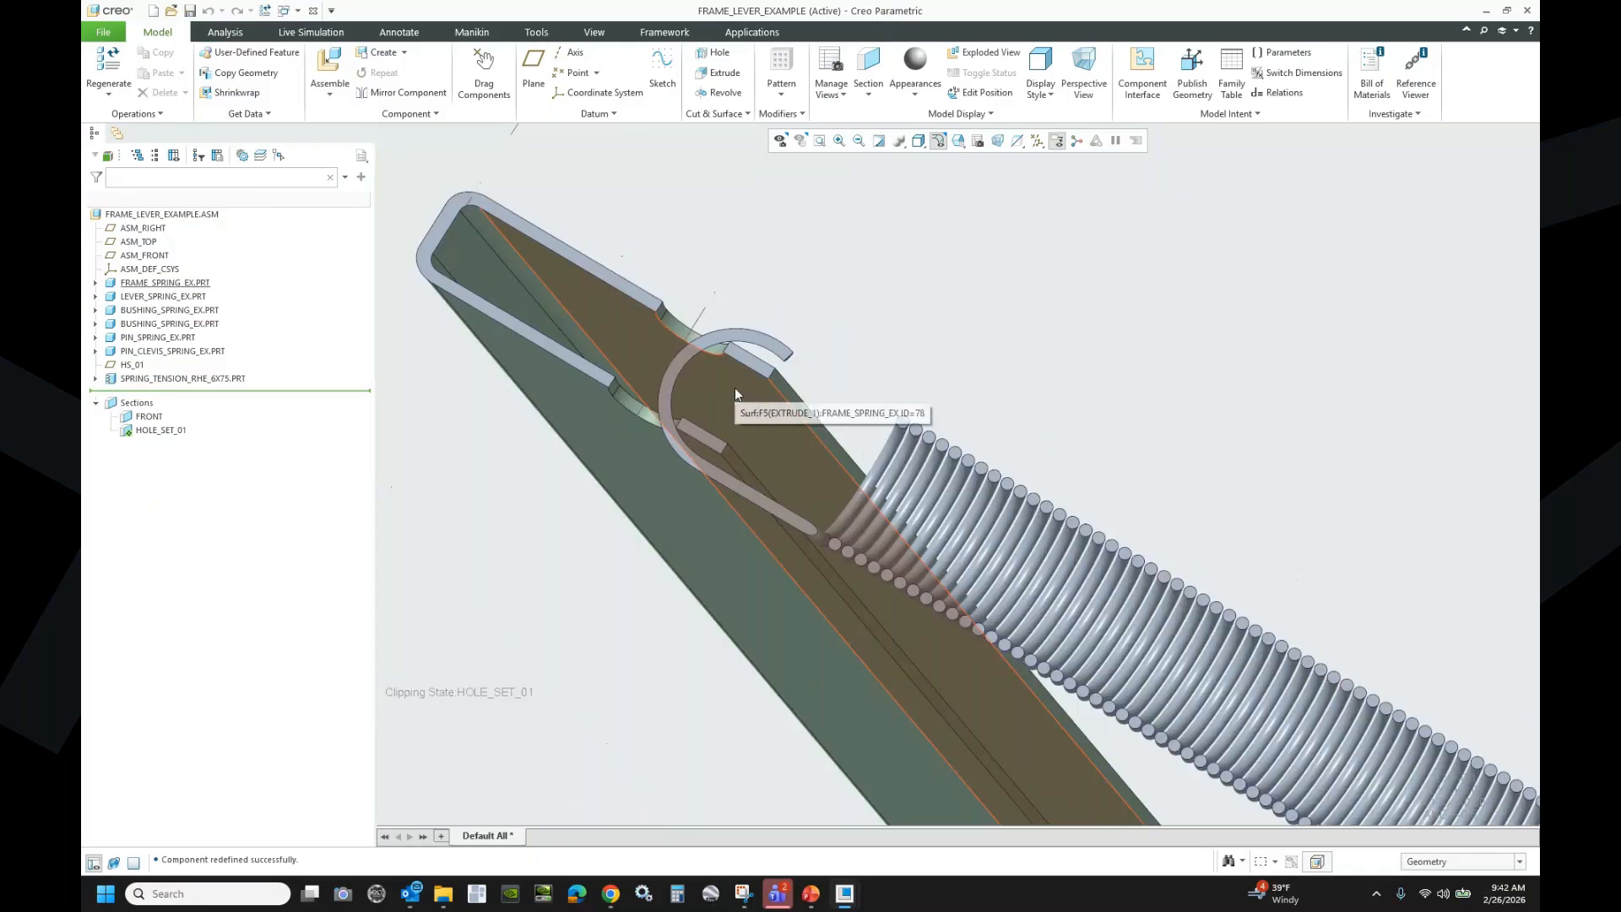
pyautogui.scroll(2, 735, 388)
pyautogui.scroll(2, 716, 412)
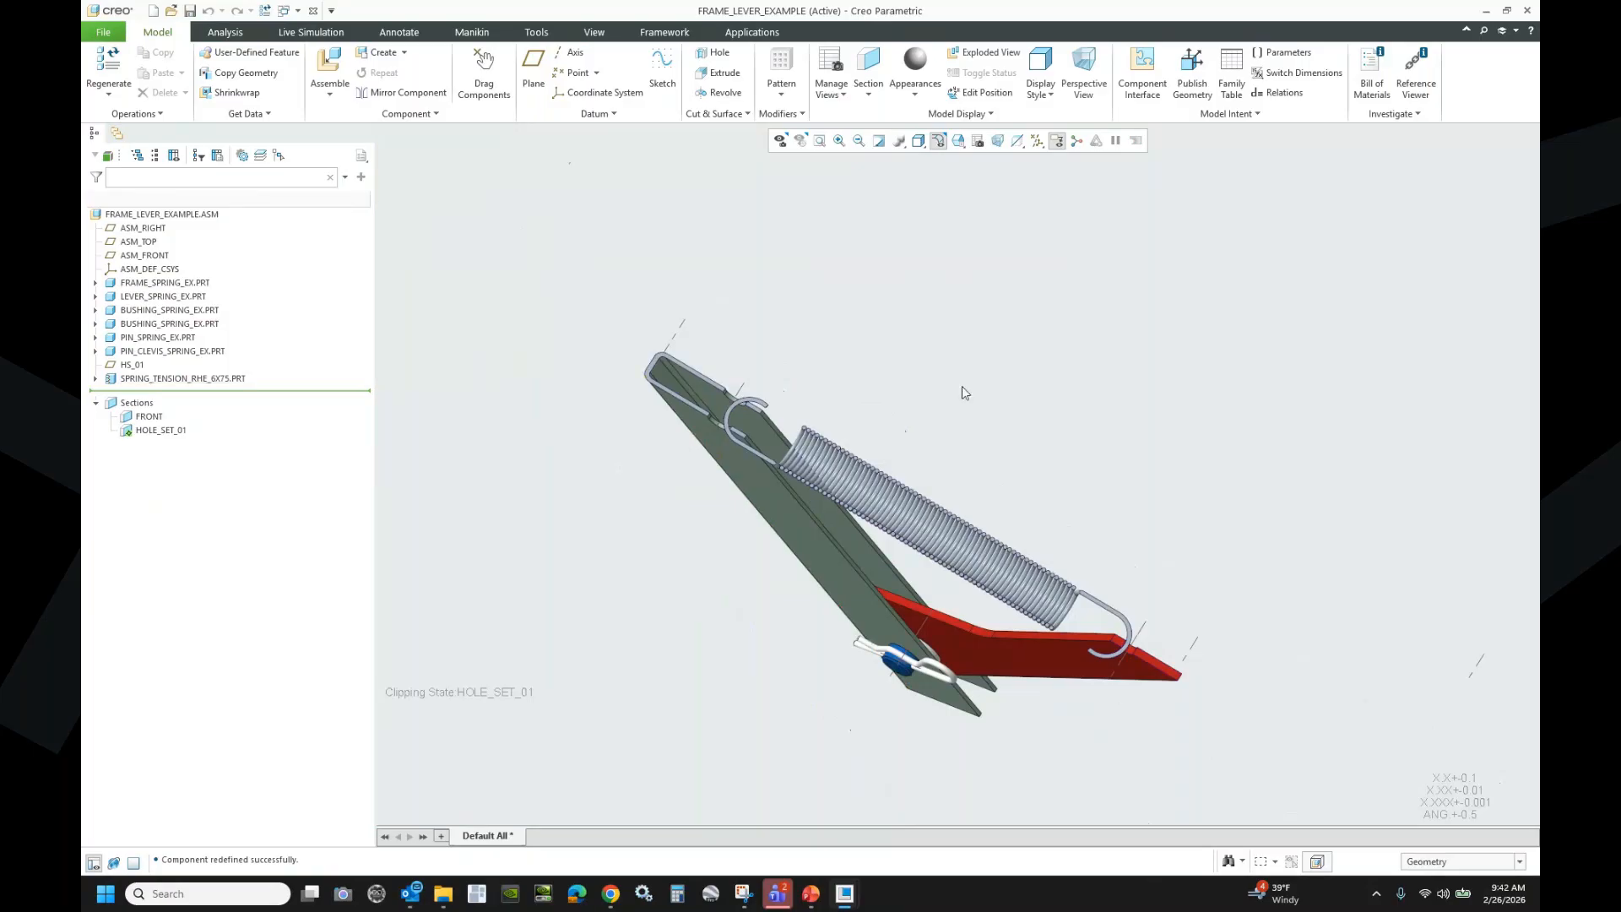
pyautogui.click(160, 430)
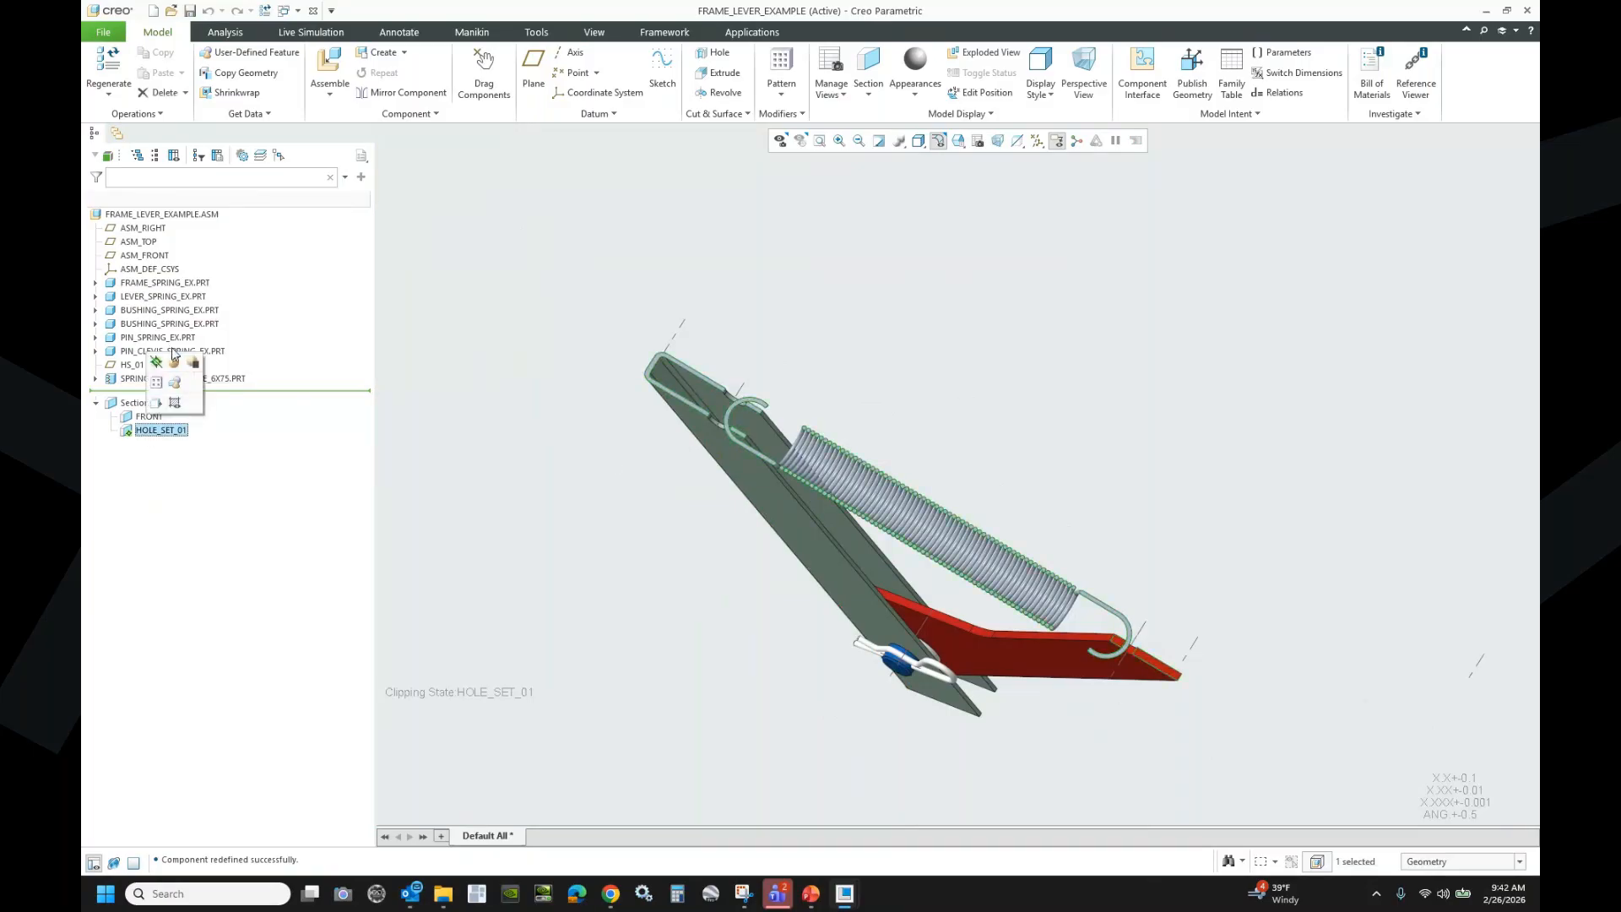
pyautogui.click(174, 359)
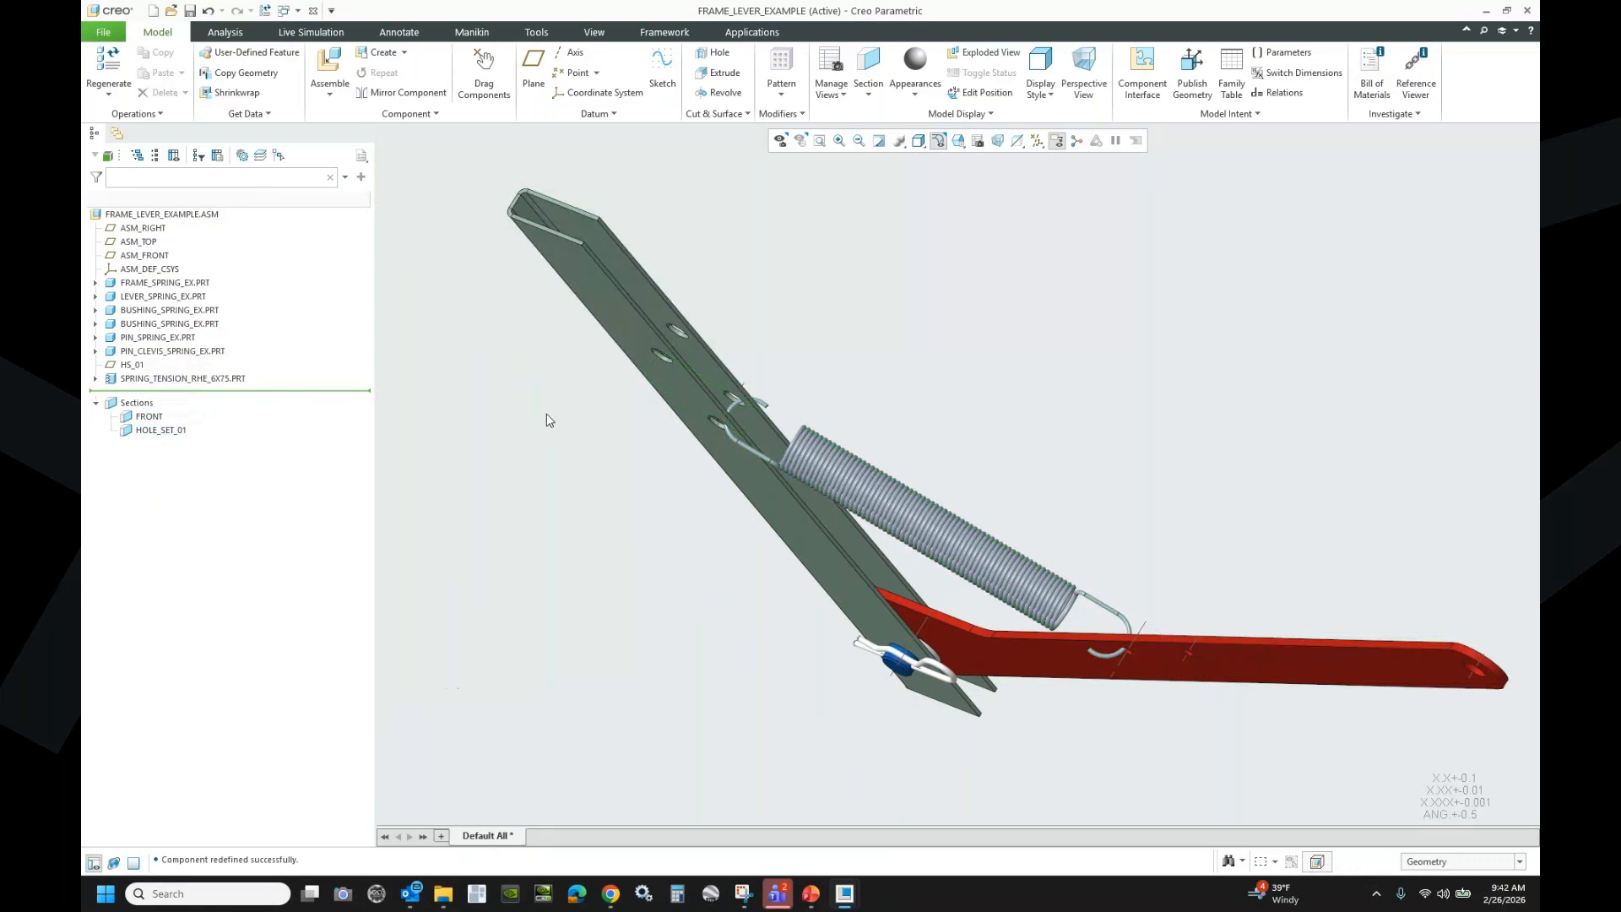
pyautogui.moveTo(869, 432)
pyautogui.mouseDown(button='middle')
pyautogui.moveTo(953, 364)
pyautogui.moveTo(858, 394)
pyautogui.moveTo(905, 377)
pyautogui.mouseUp(button='middle')
pyautogui.scroll(2, 905, 375)
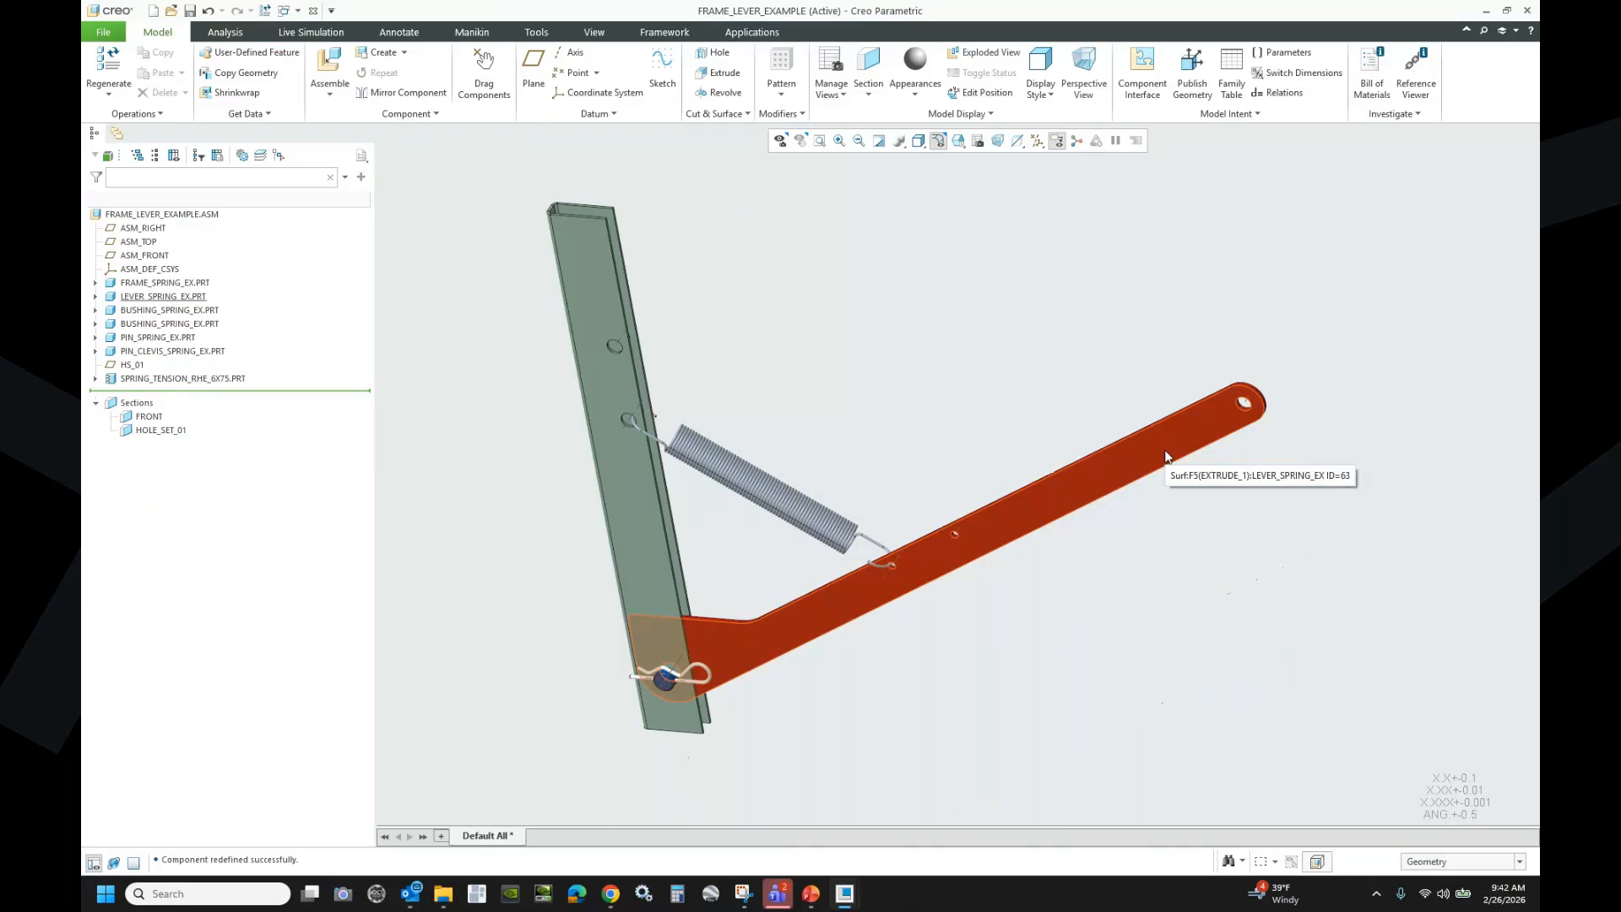
pyautogui.click(1166, 456)
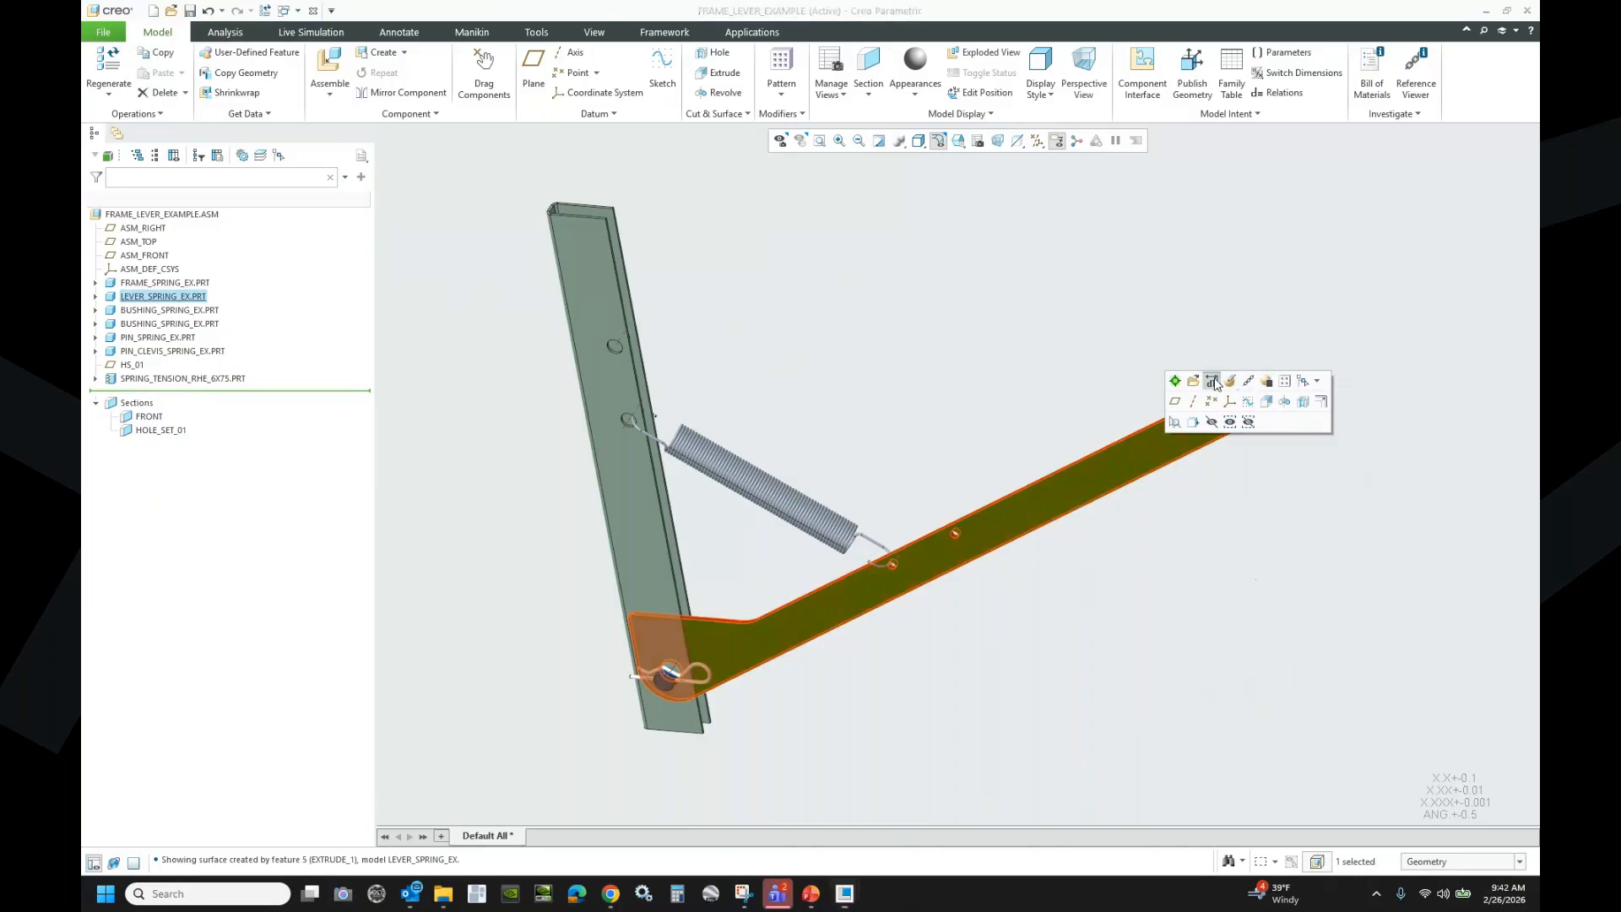
# - Change the lever's placement angle to 15 and regenerate so the spring stretches to follow
pyautogui.click(1213, 382)
pyautogui.doubleClick(682, 726)
pyautogui.write('15')
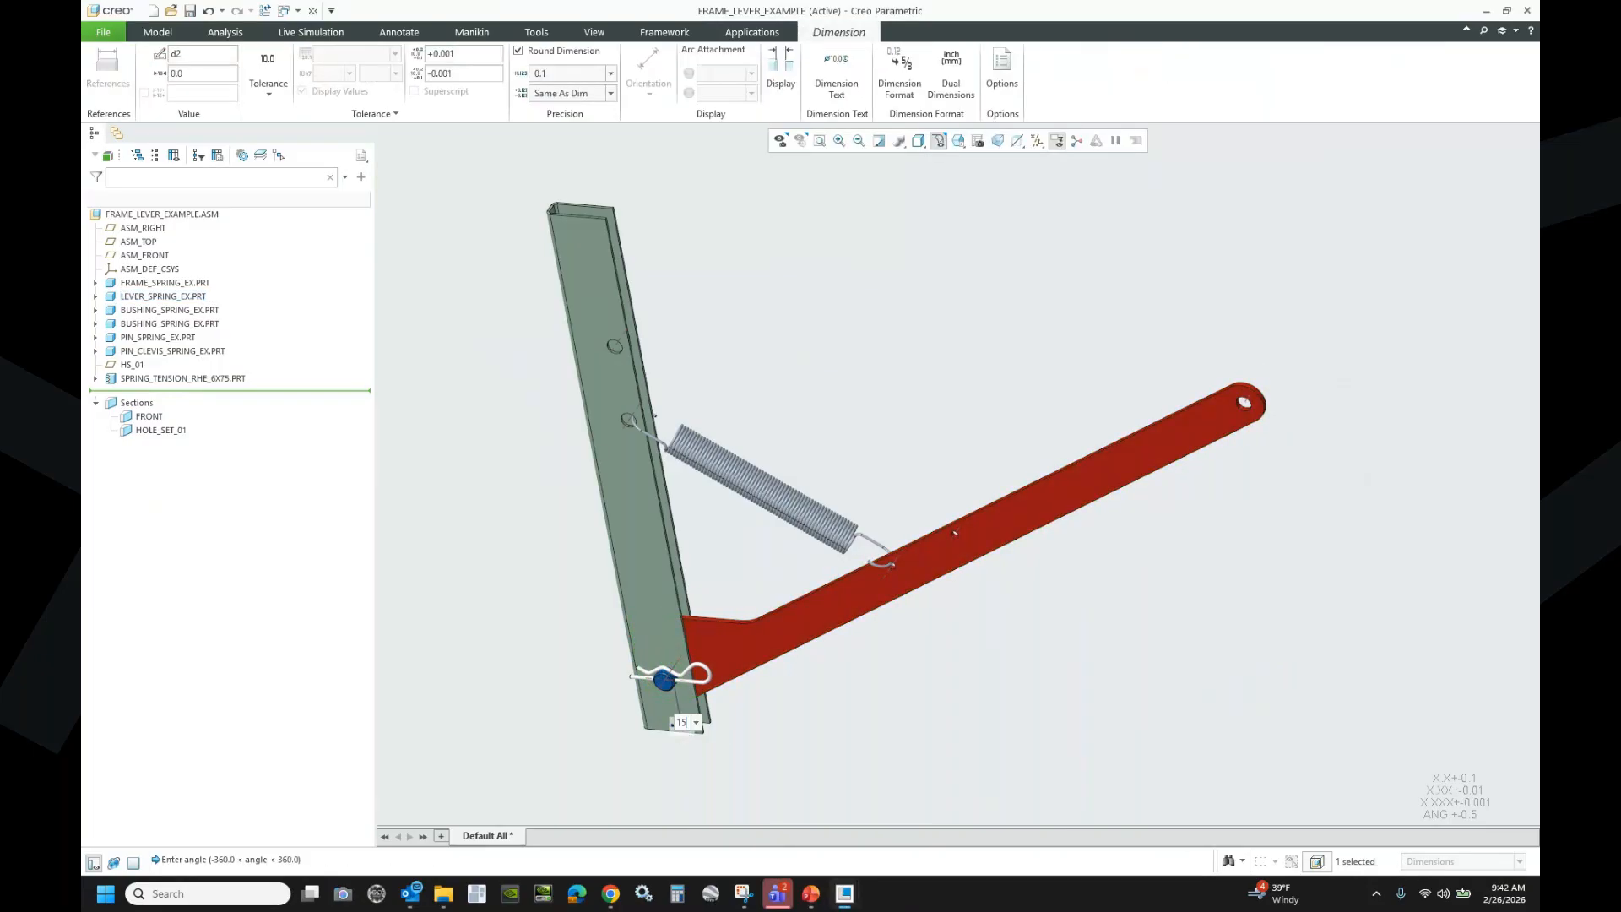
pyautogui.press('Return')
pyautogui.click(265, 11)
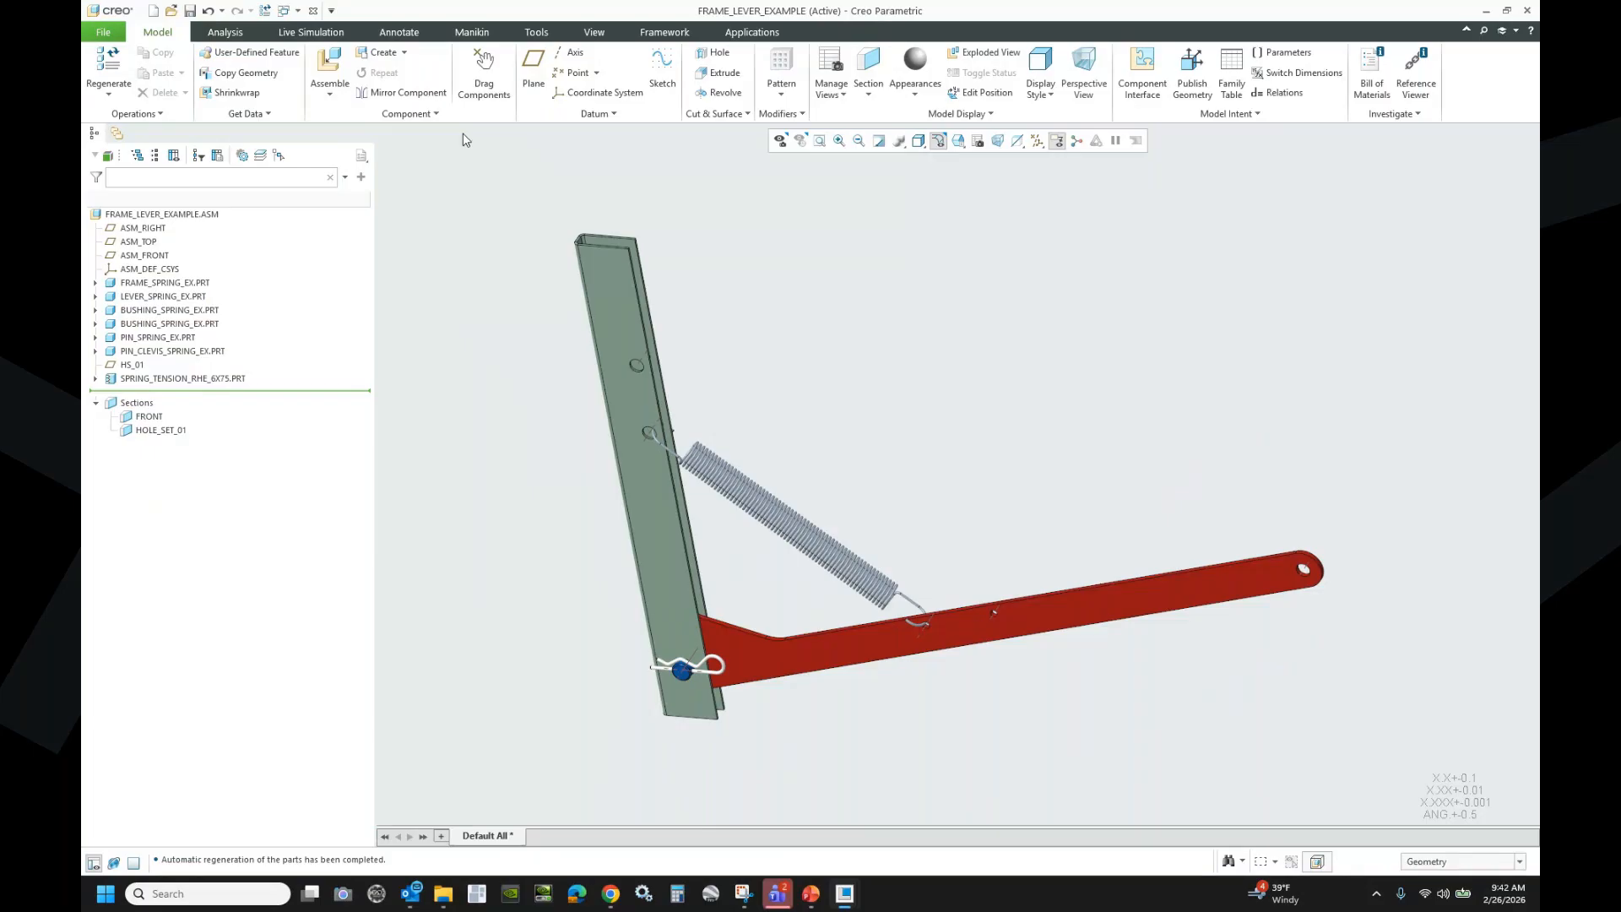
pyautogui.click(916, 610)
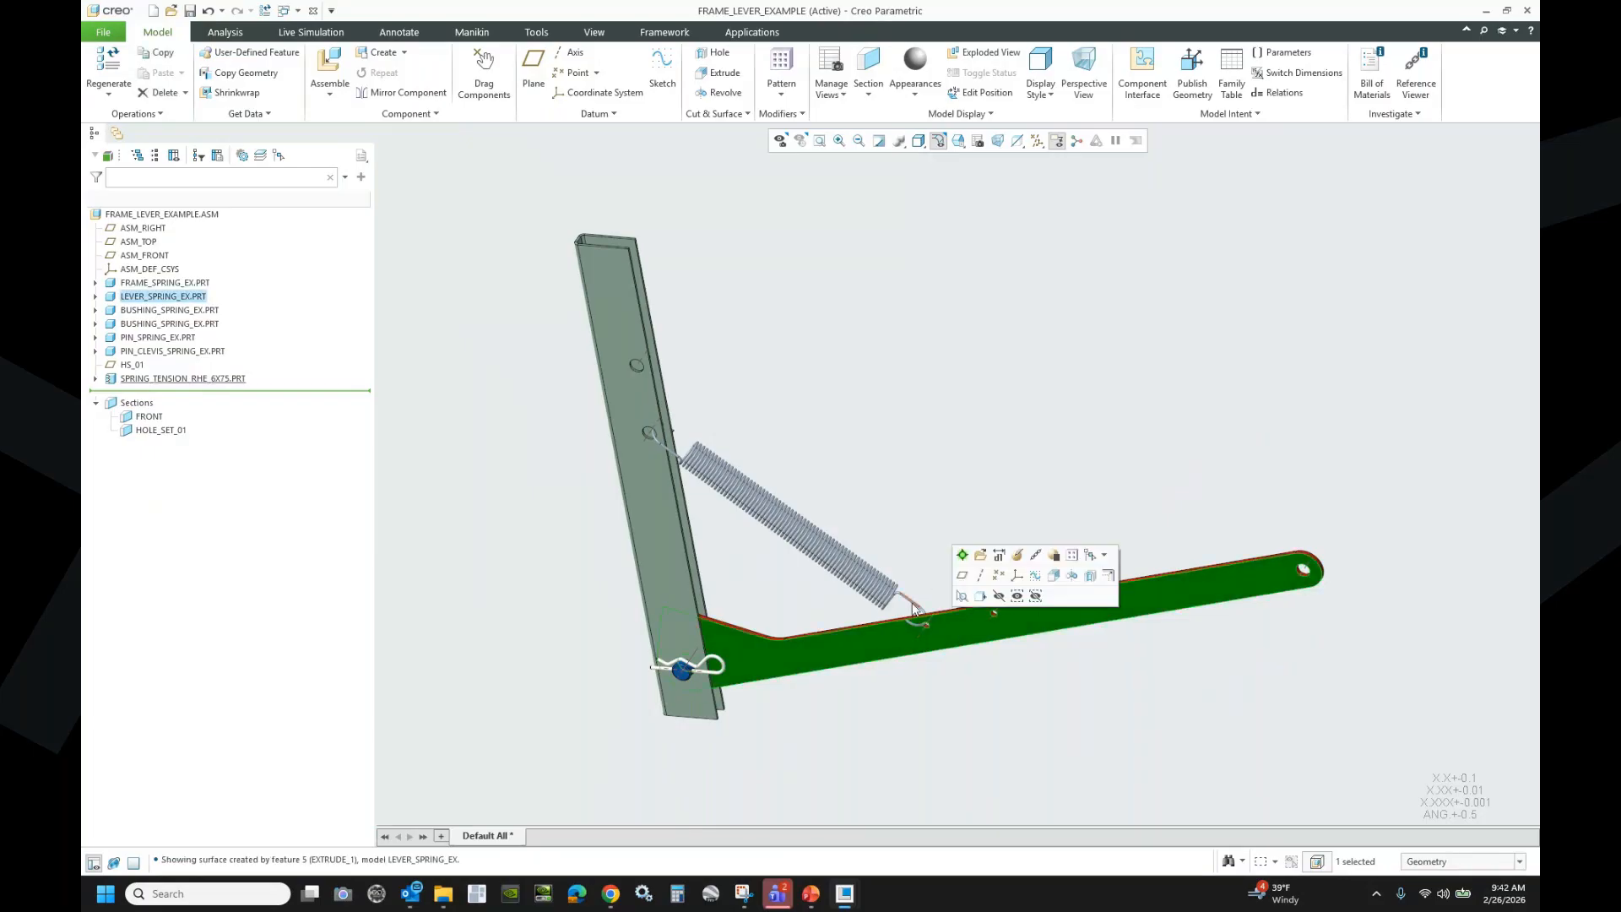
# - Display the dimensions of the lever's Extrude 1 feature in LEVER_SPRING_EX.PRT
pyautogui.click(96, 298)
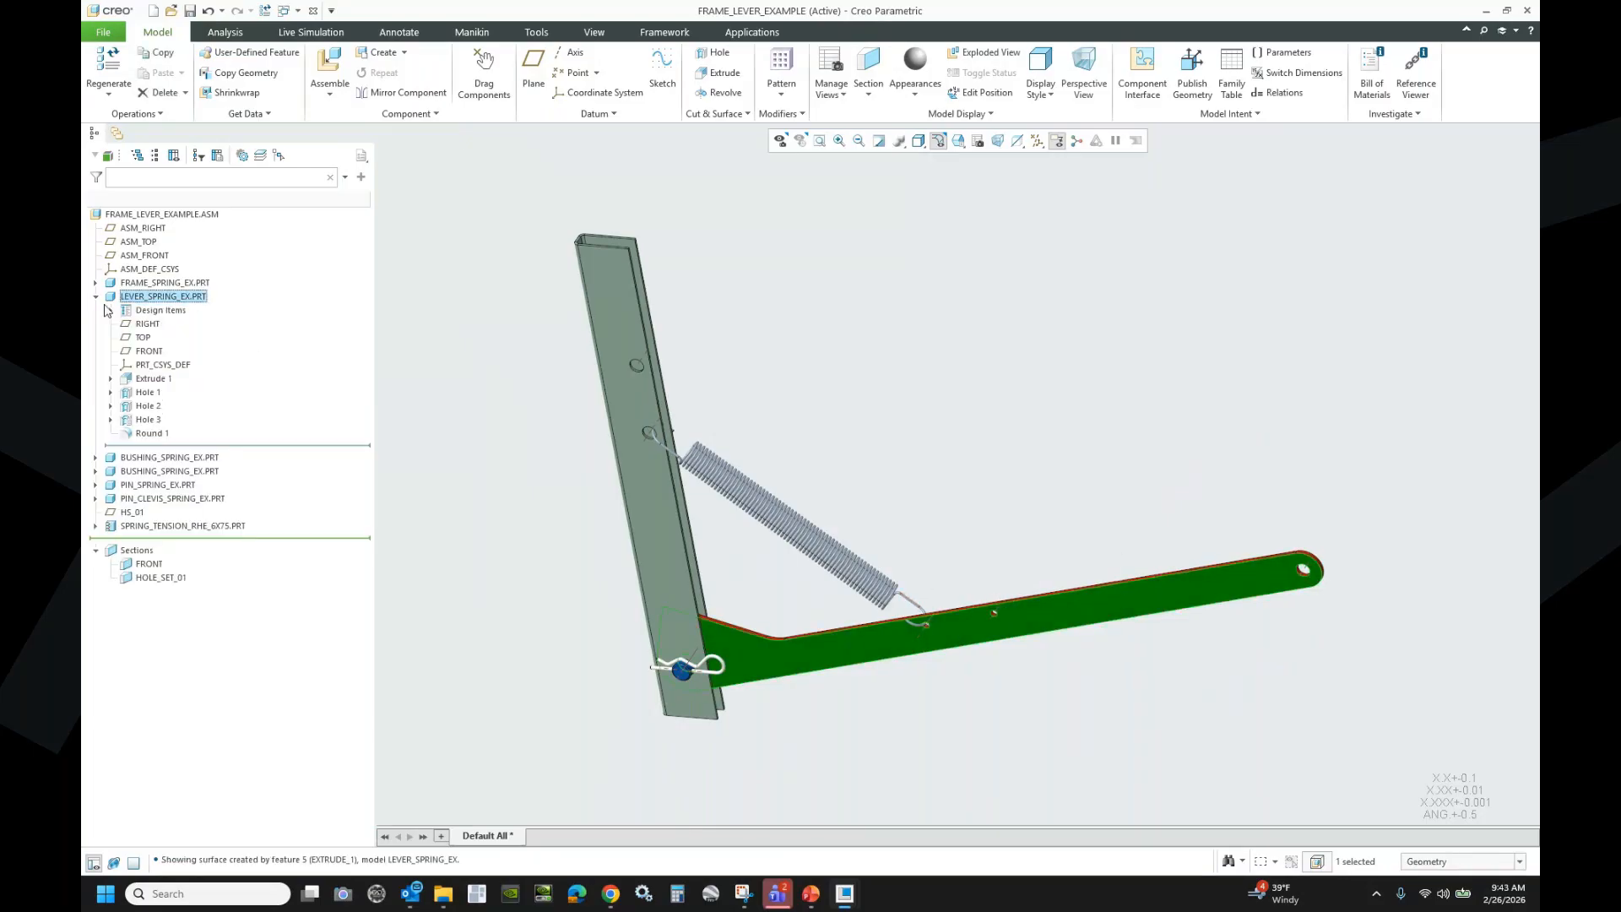
pyautogui.click(151, 379)
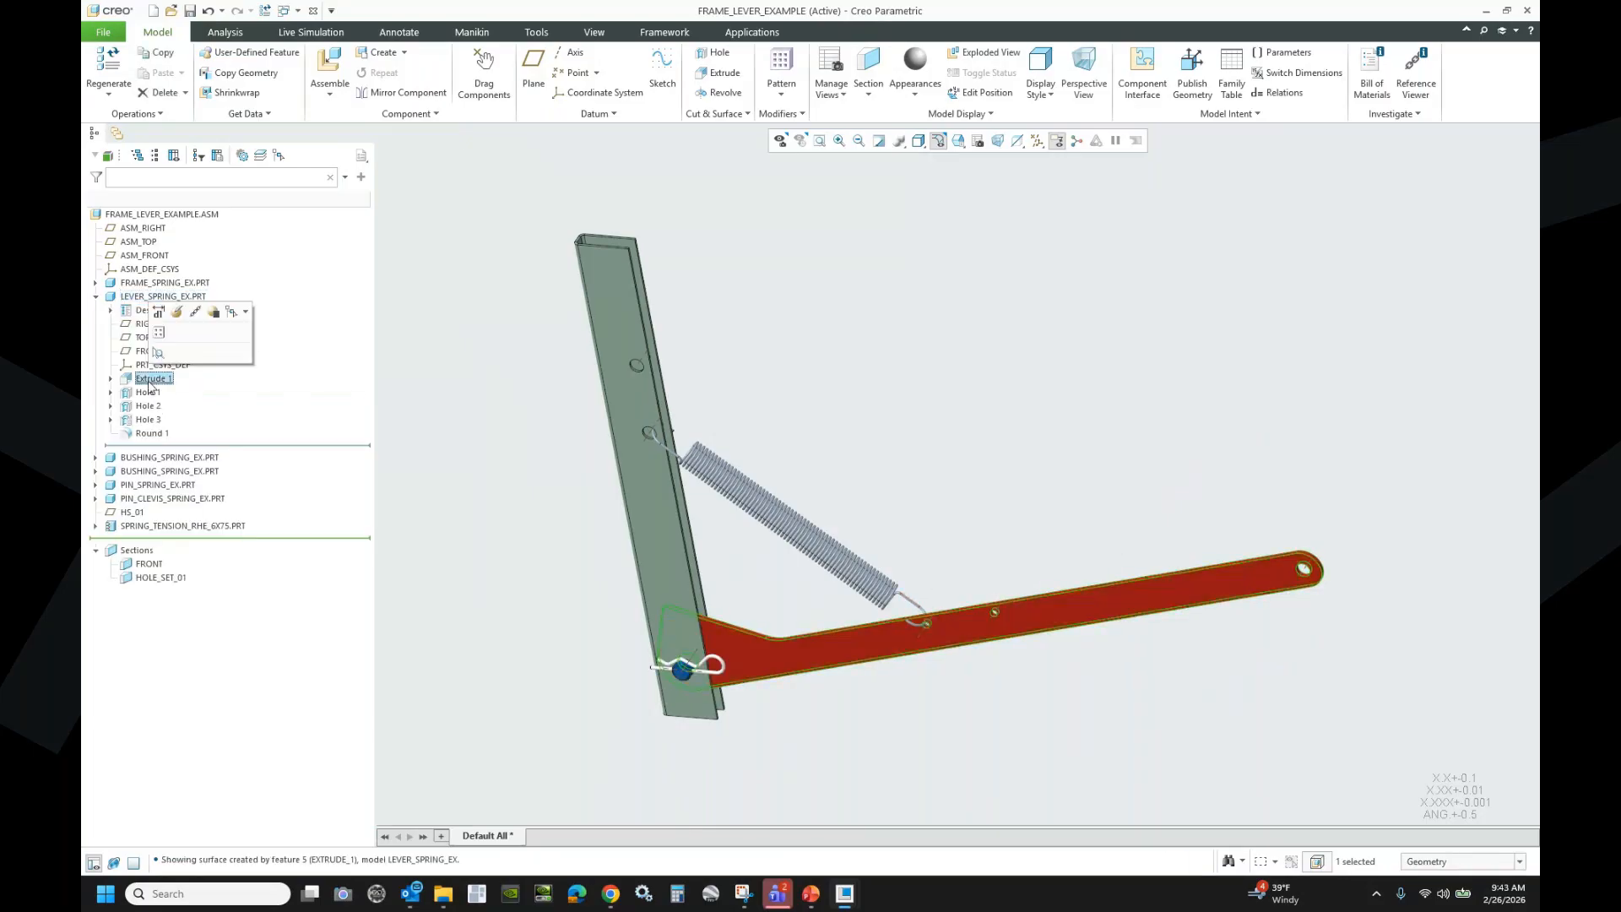
pyautogui.click(159, 312)
pyautogui.moveTo(771, 657); pyautogui.dragTo(639, 606, button='middle')
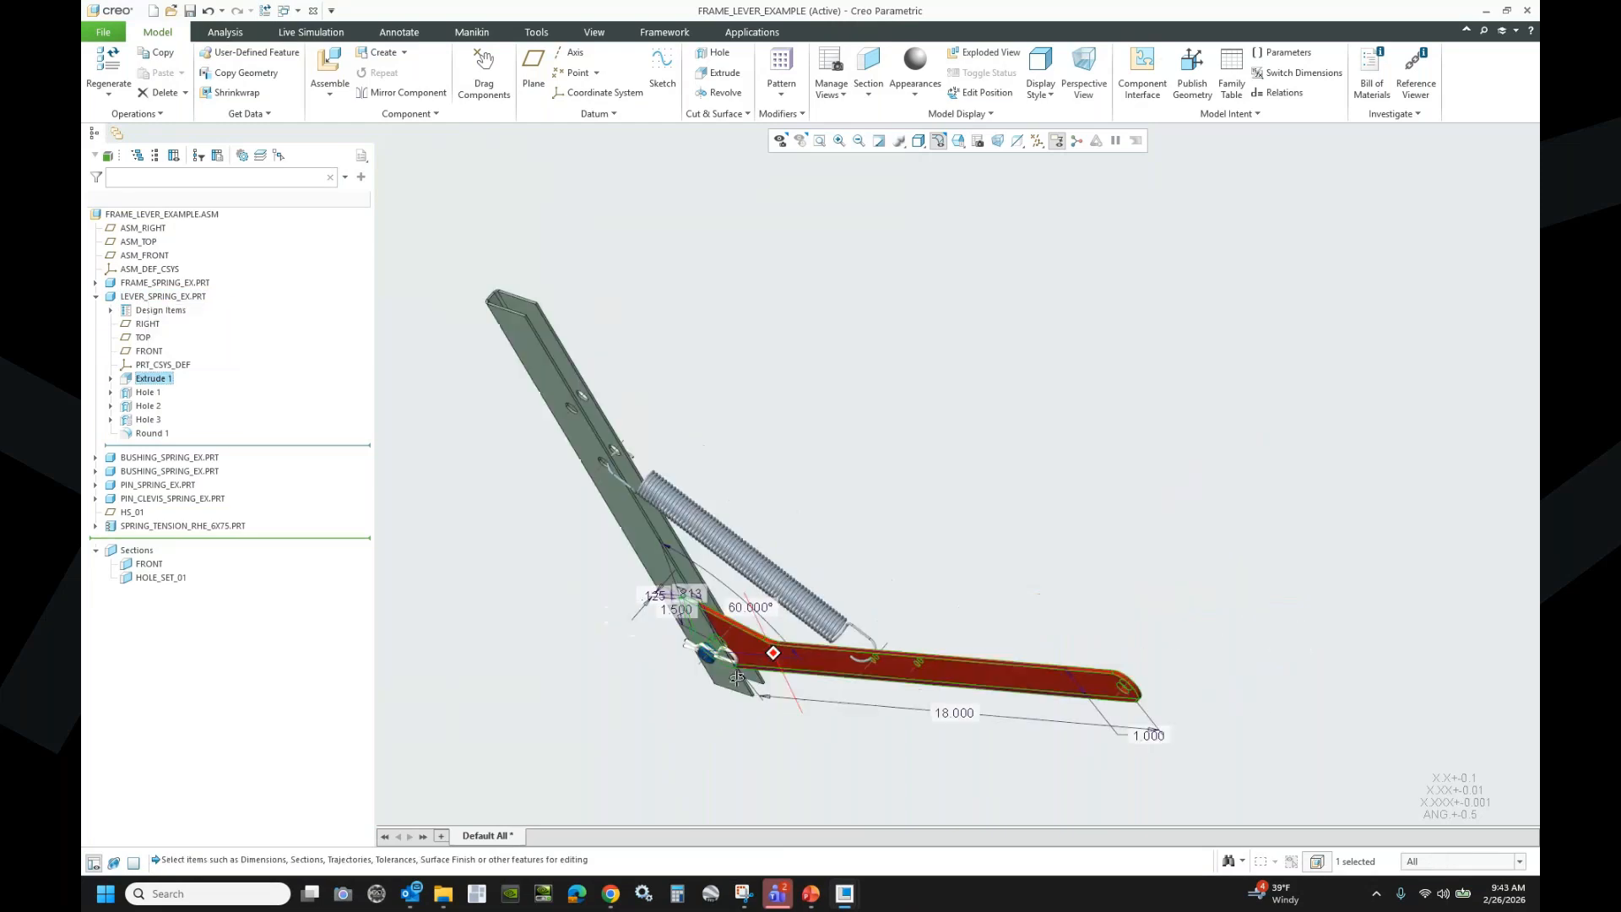
pyautogui.scroll(-4, 636, 606)
pyautogui.scroll(-3, 672, 599)
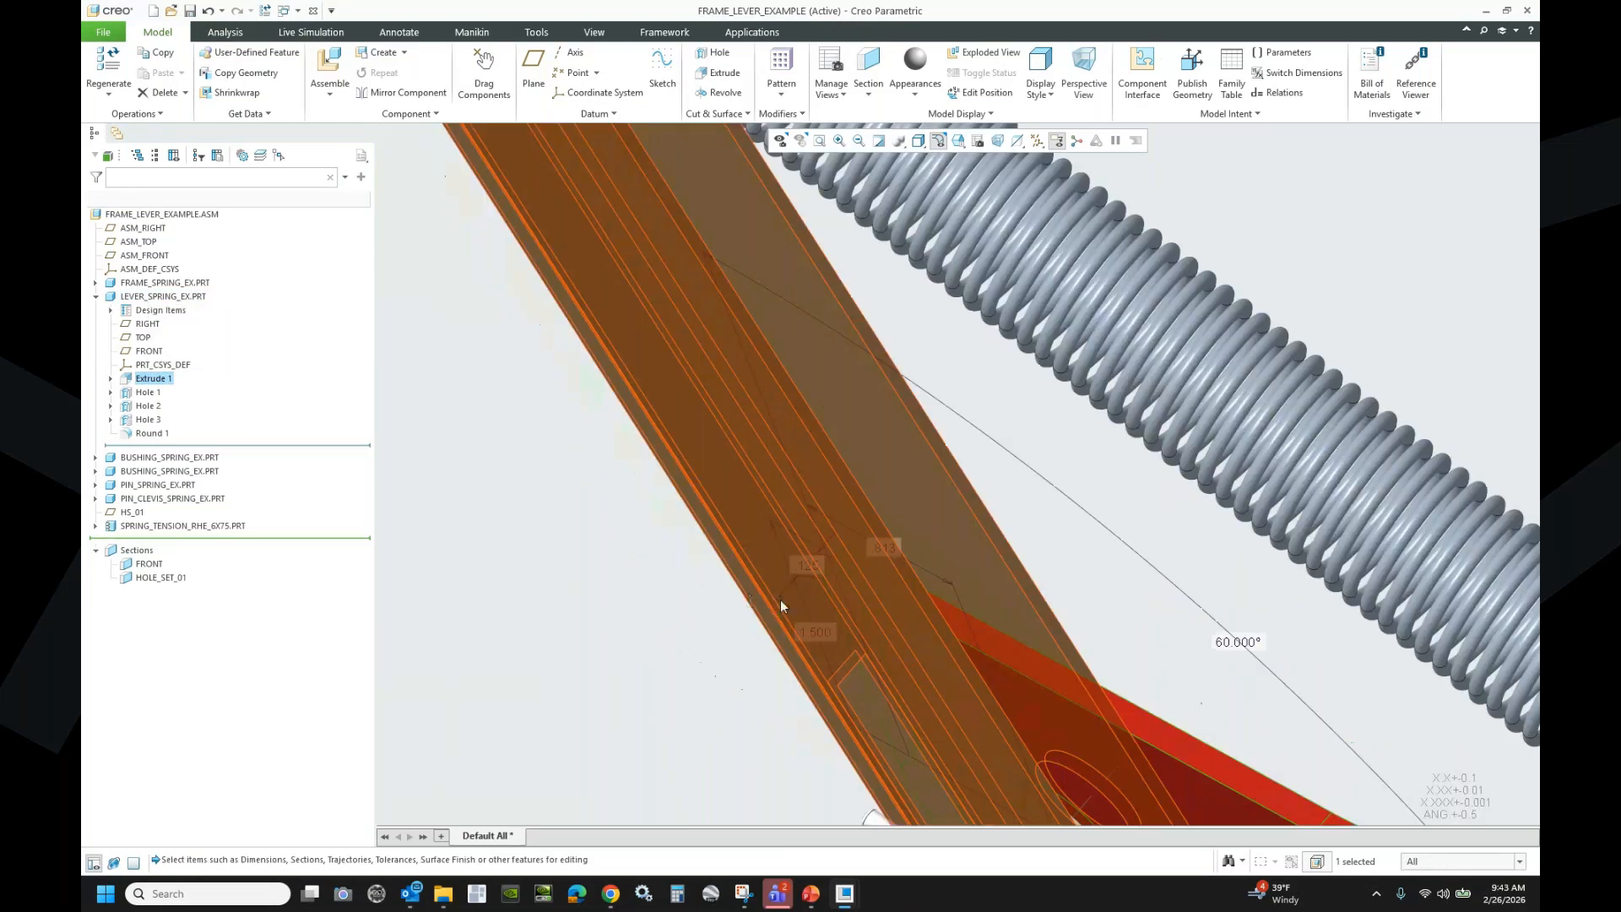
# - Change the 0.125 dimension to 0.25, regenerate, and reactivate HOLE_SET_01 clipping
pyautogui.doubleClick(806, 564)
pyautogui.write('.')
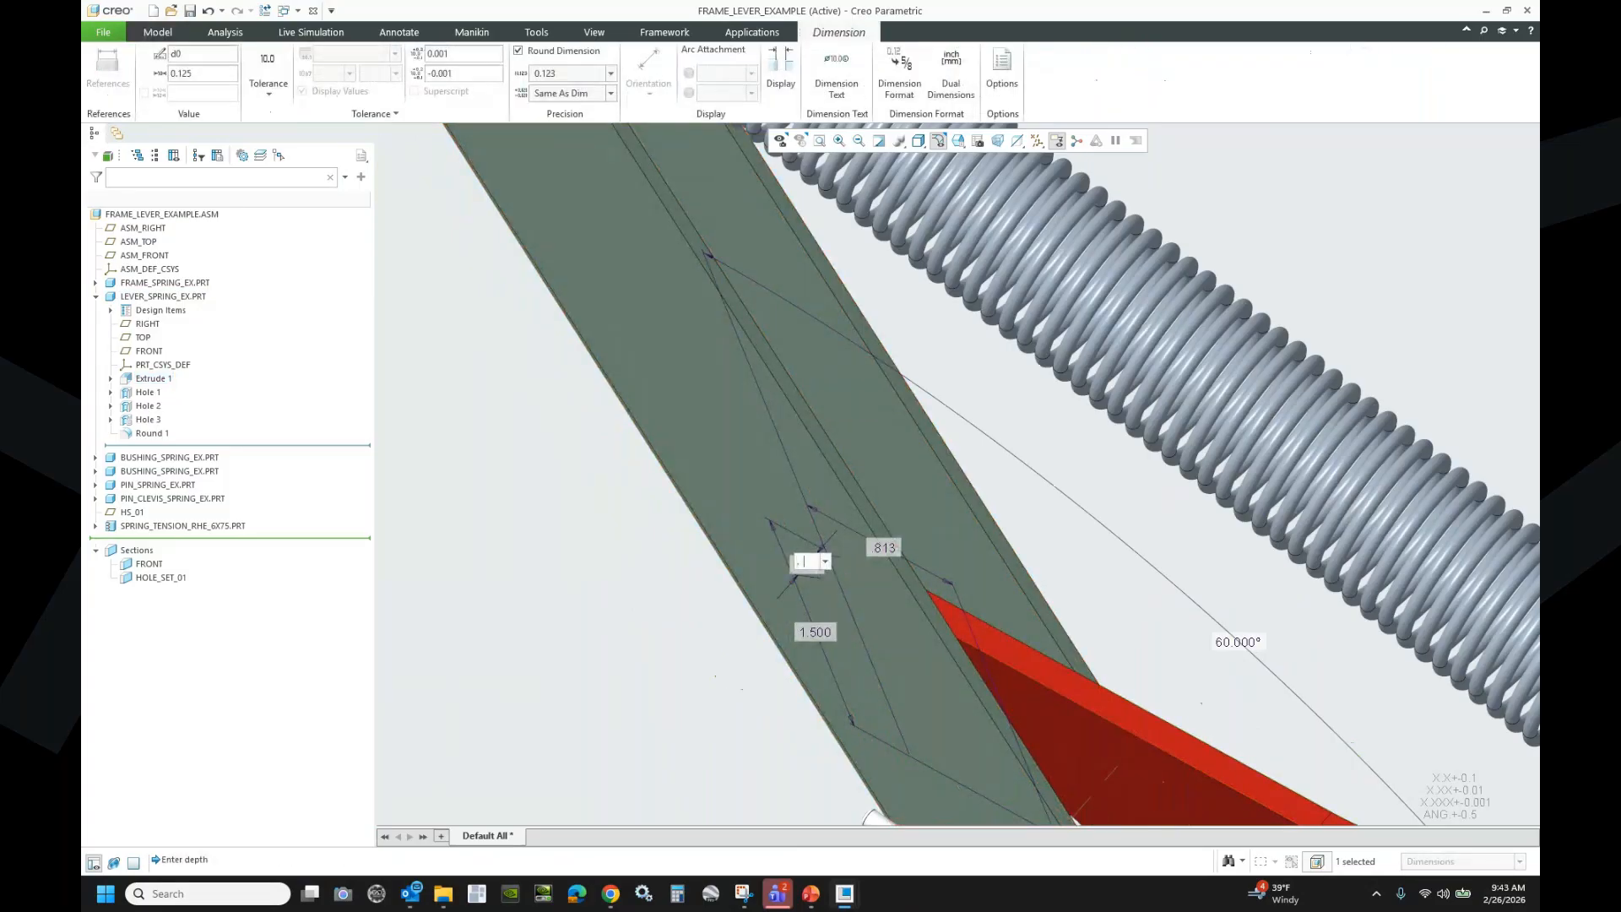
pyautogui.write('25')
pyautogui.press('Return')
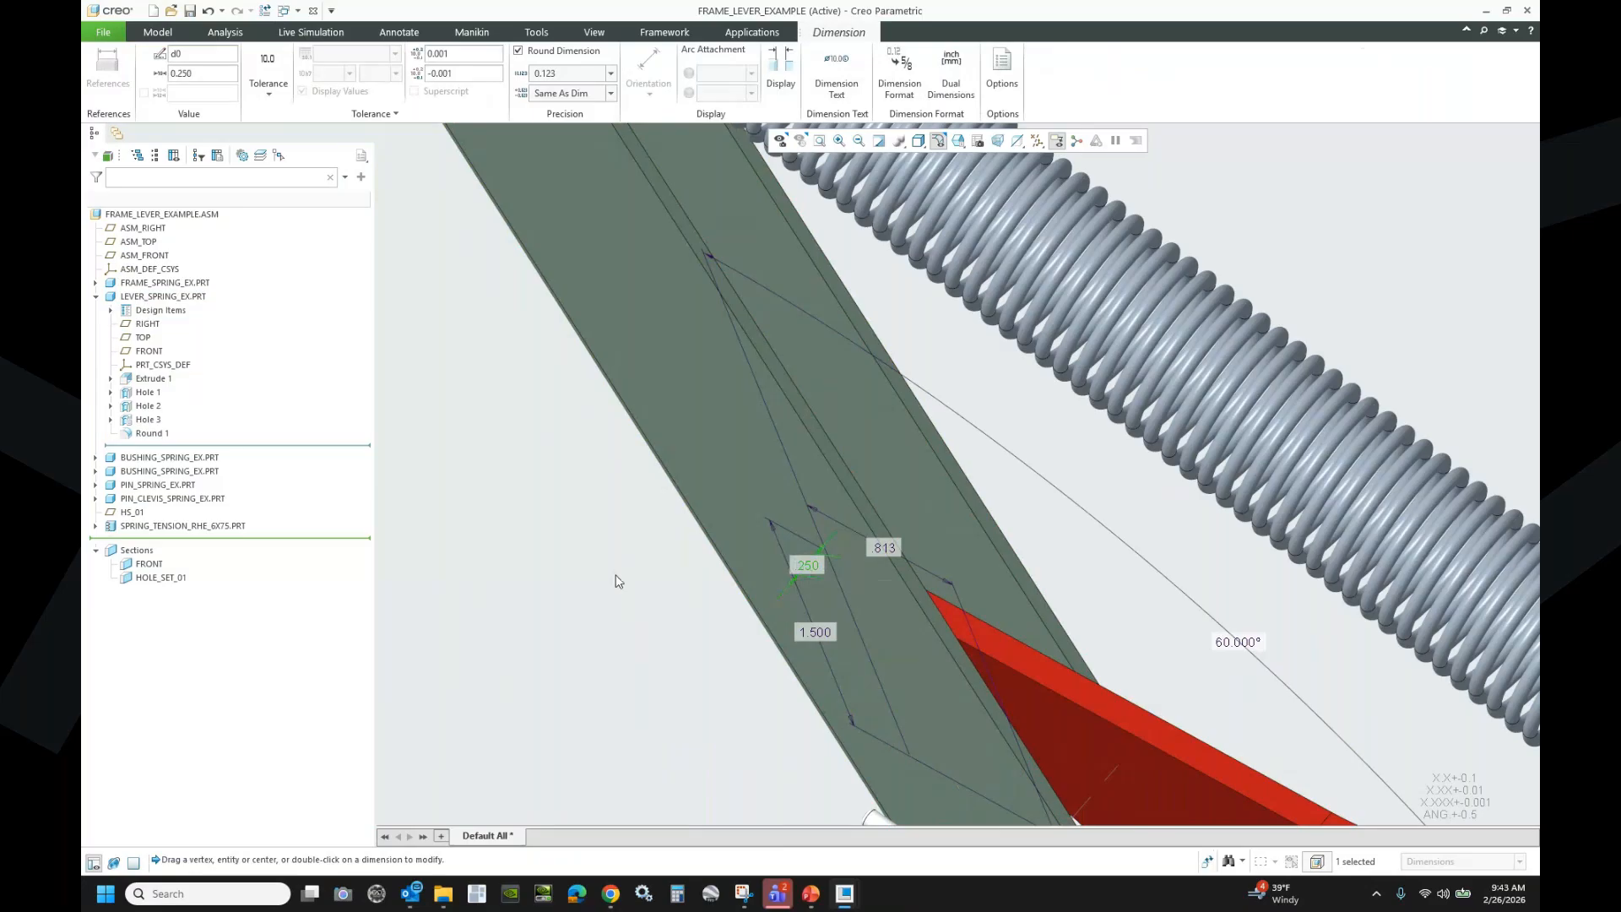
pyautogui.scroll(4, 559, 524)
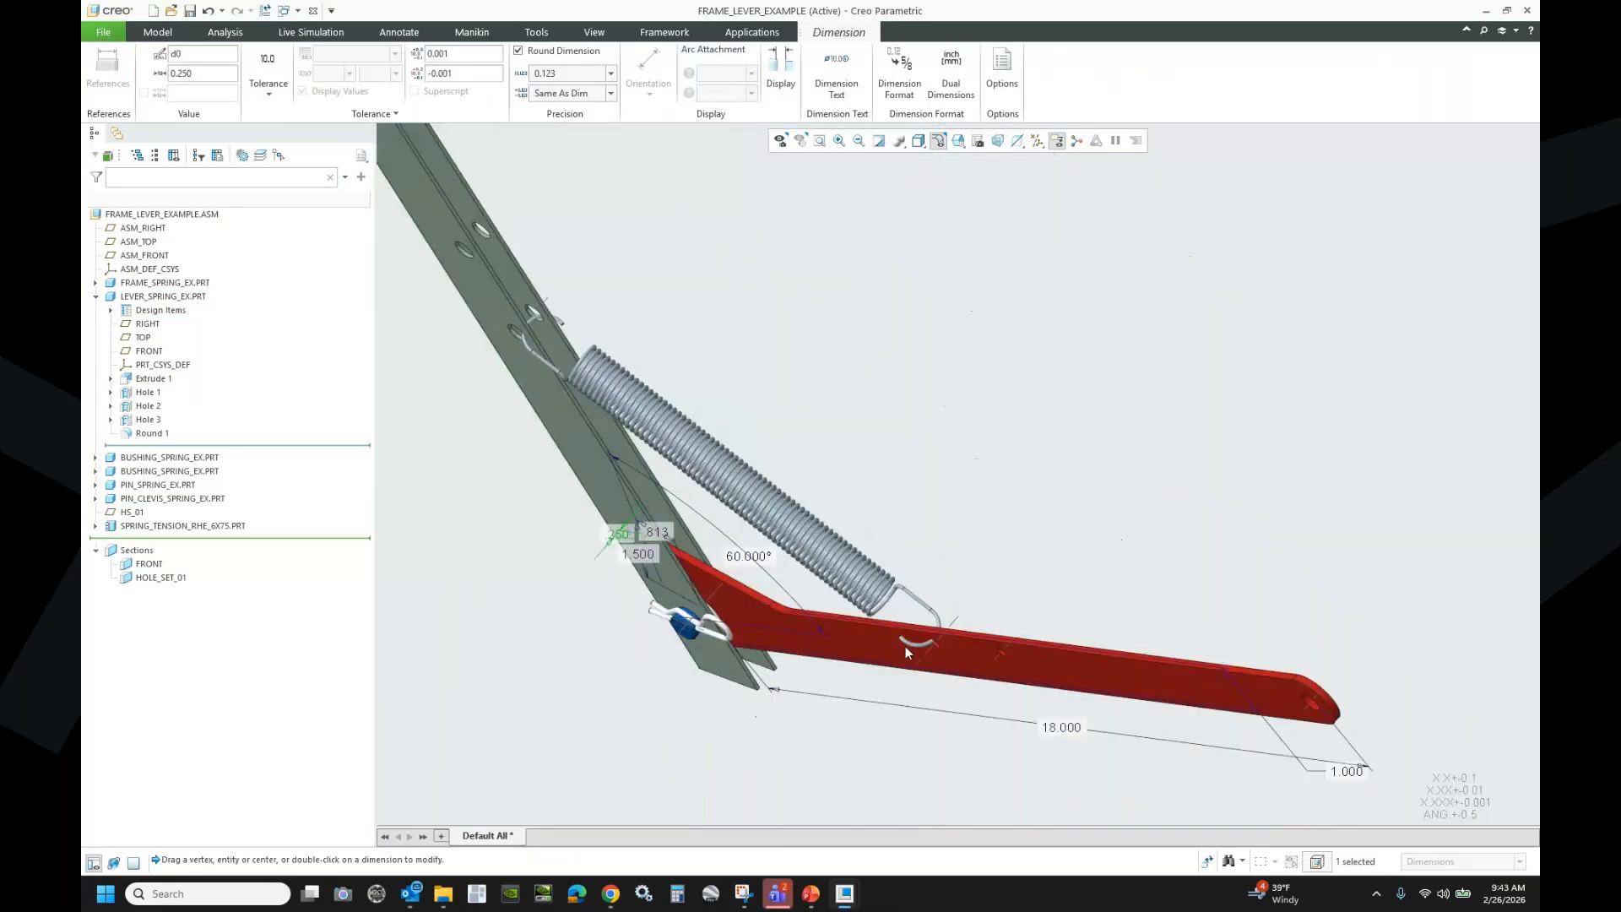
pyautogui.scroll(-5, 905, 646)
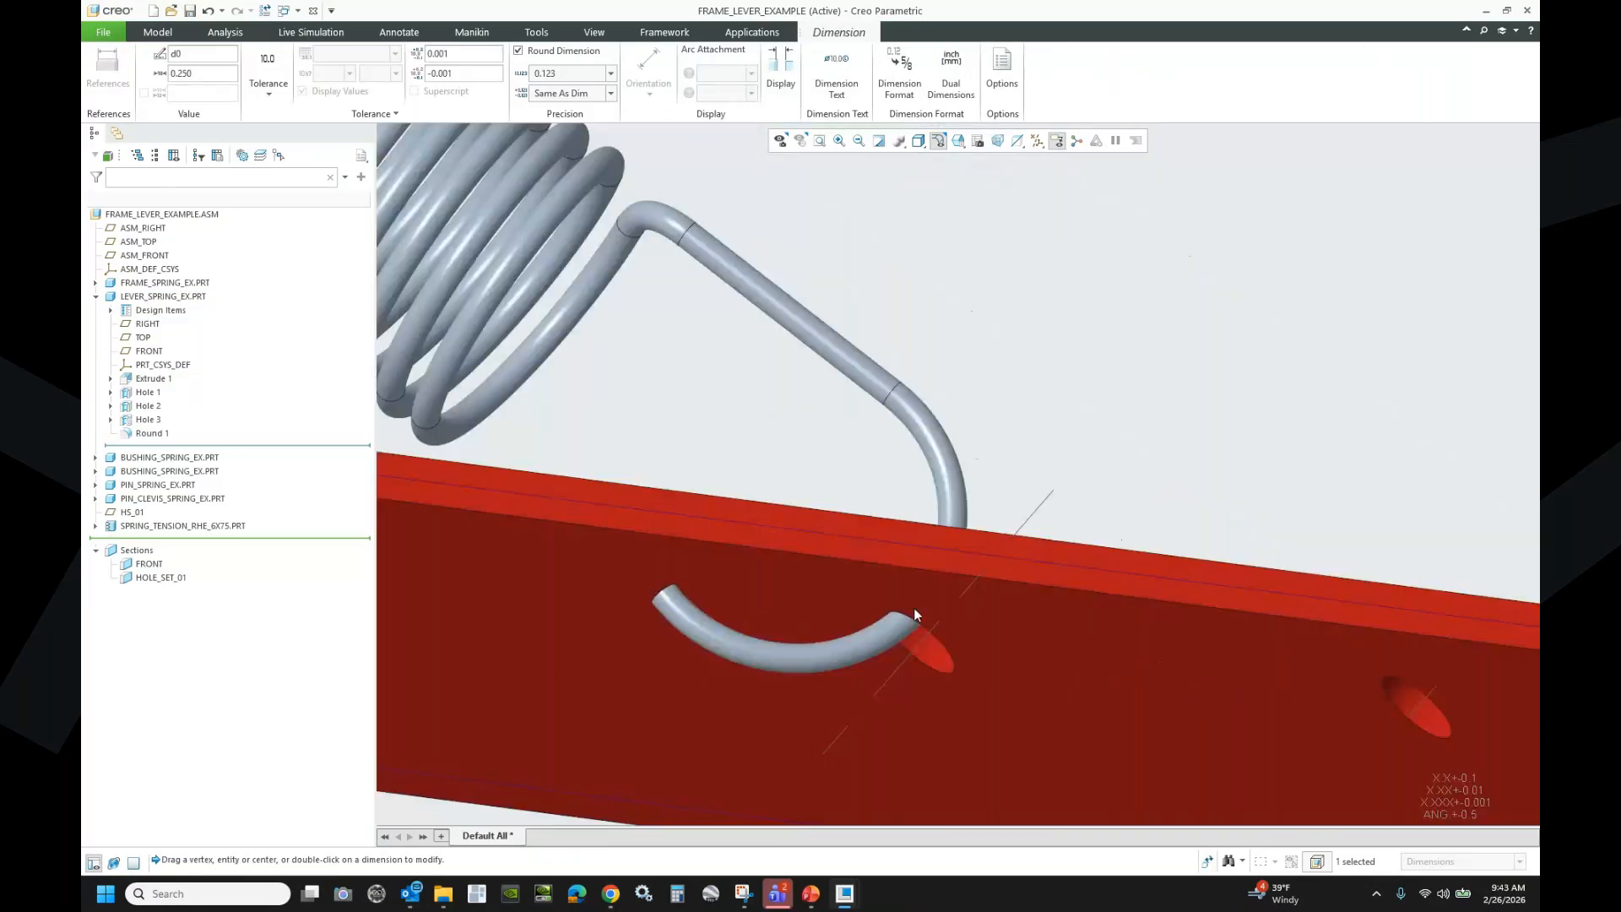
pyautogui.click(266, 11)
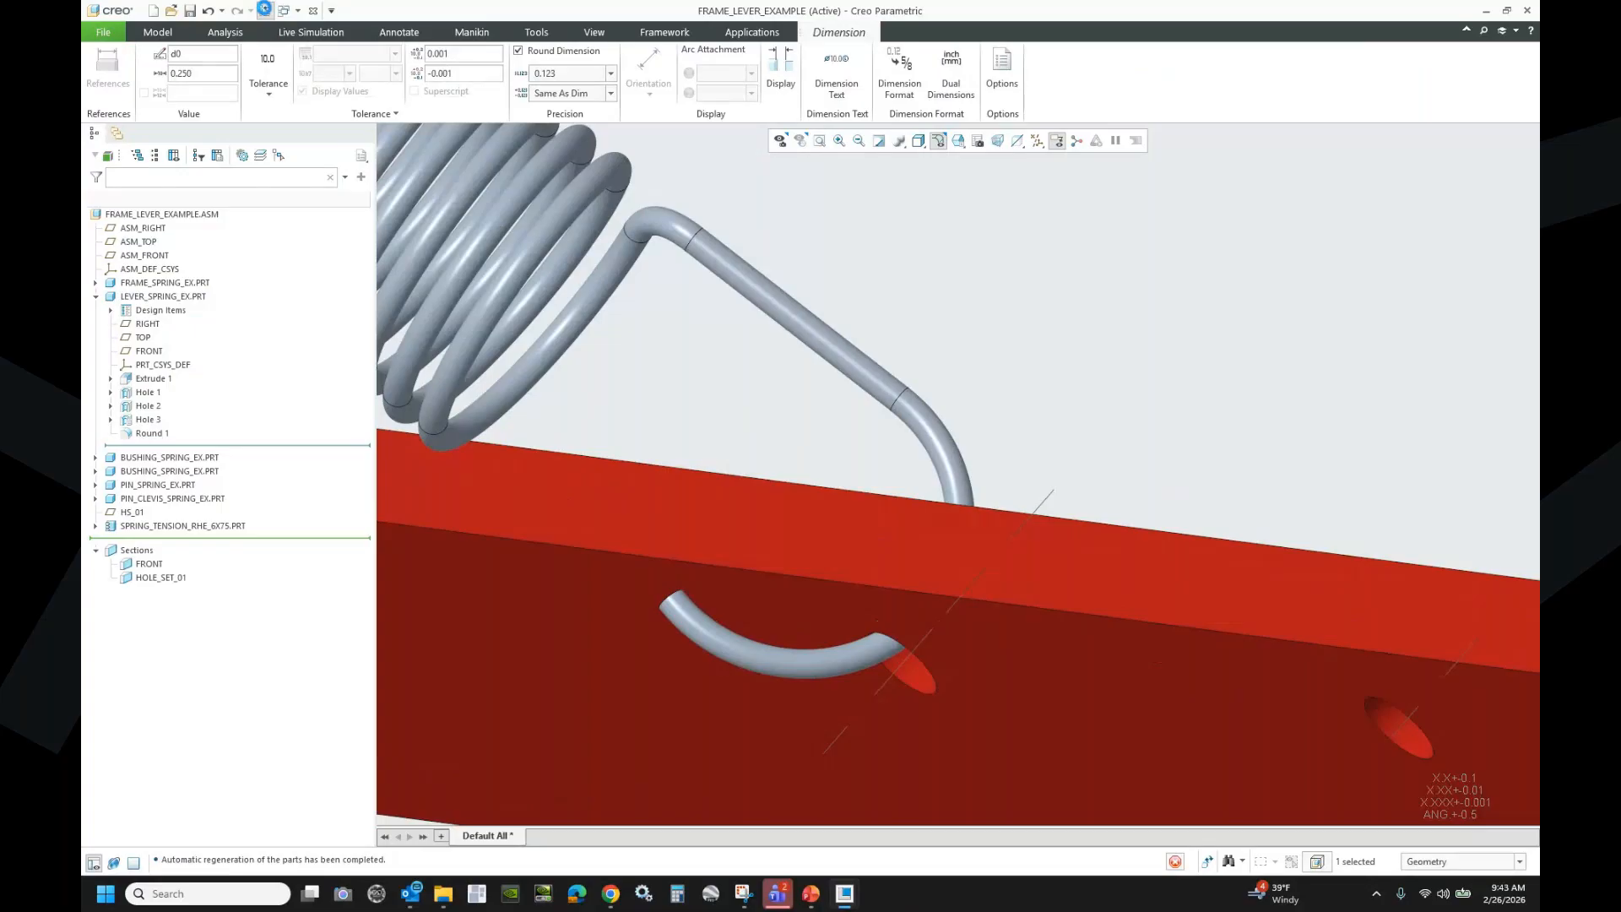
pyautogui.click(157, 578)
pyautogui.click(153, 508)
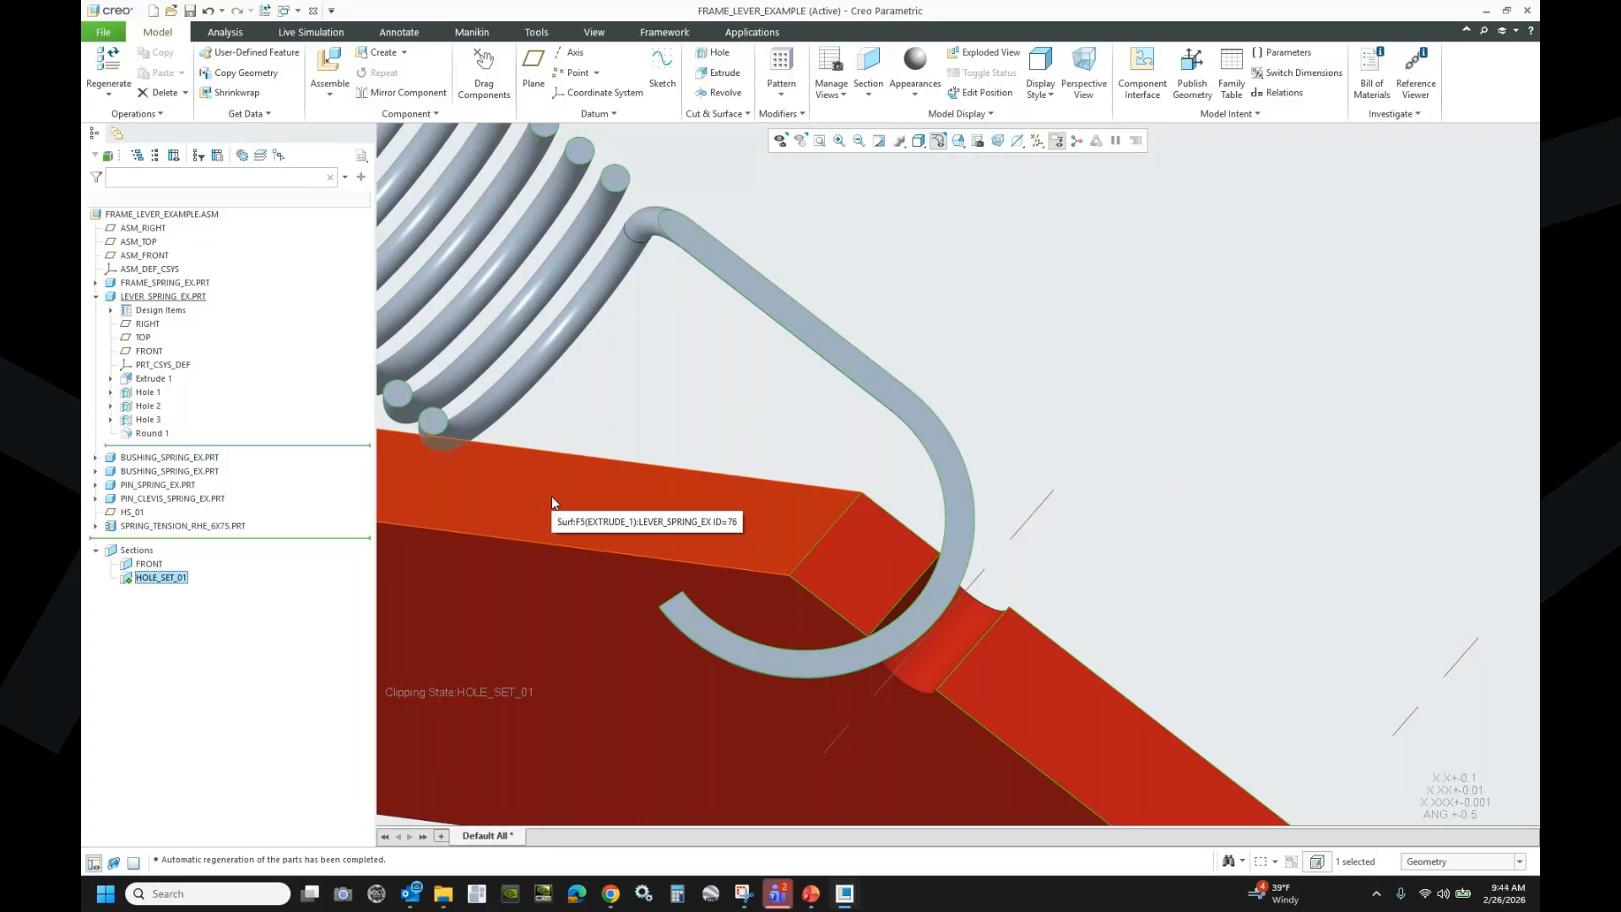
# - Undo the section clipping and assemble another spring_tension_rhe_6x75.prt
pyautogui.scroll(10, 890, 456)
pyautogui.click(208, 10)
pyautogui.click(207, 10)
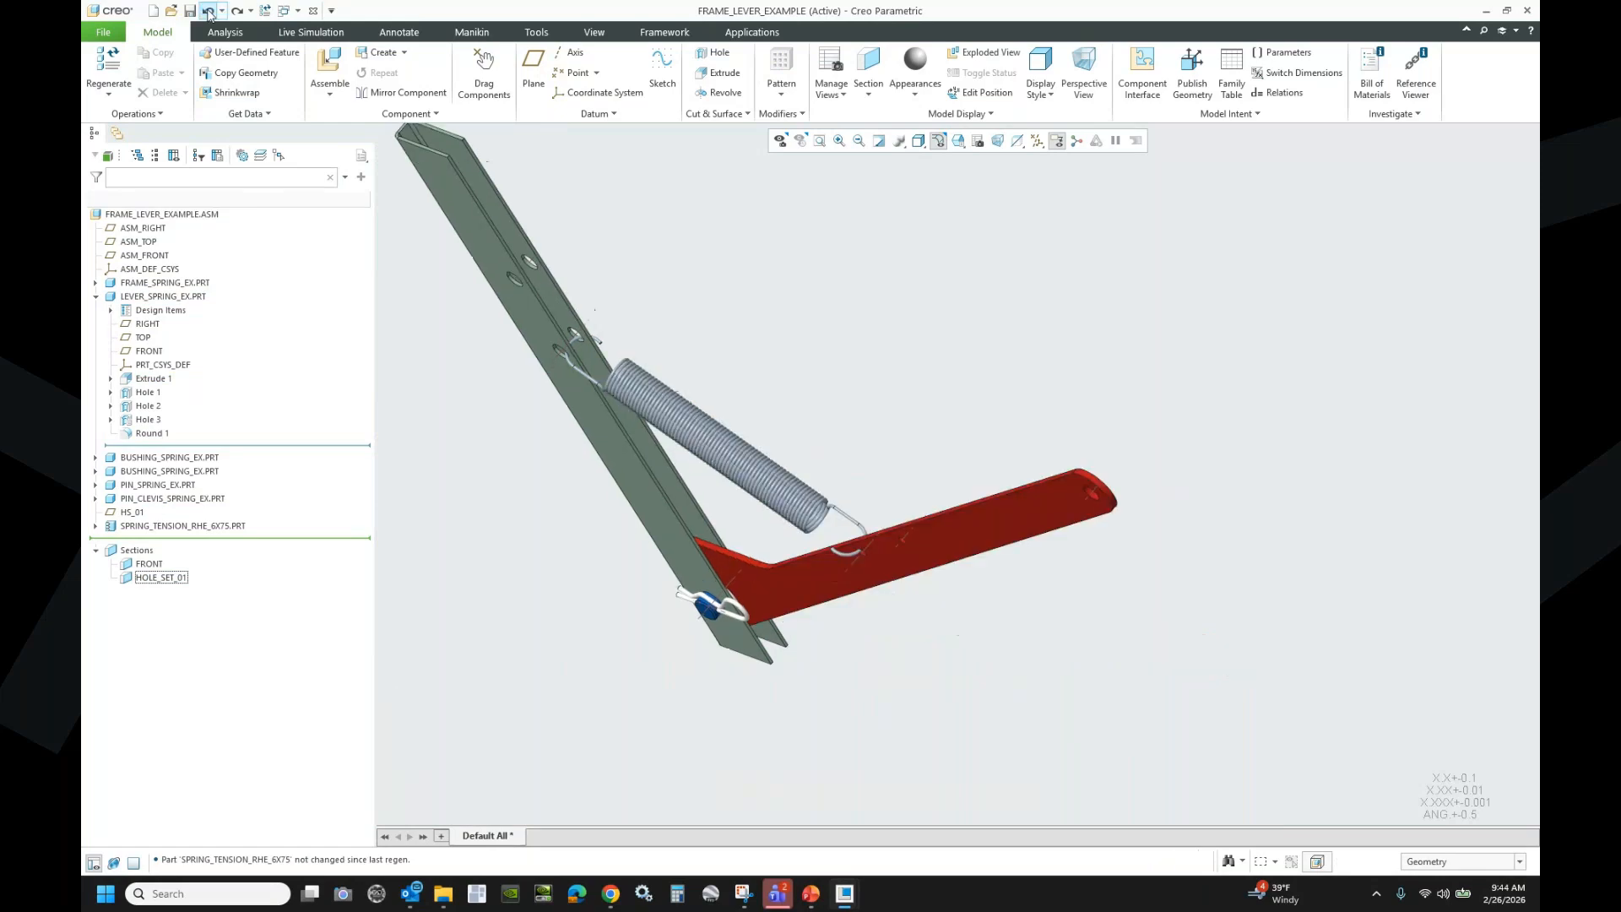
pyautogui.click(332, 68)
pyautogui.click(898, 631)
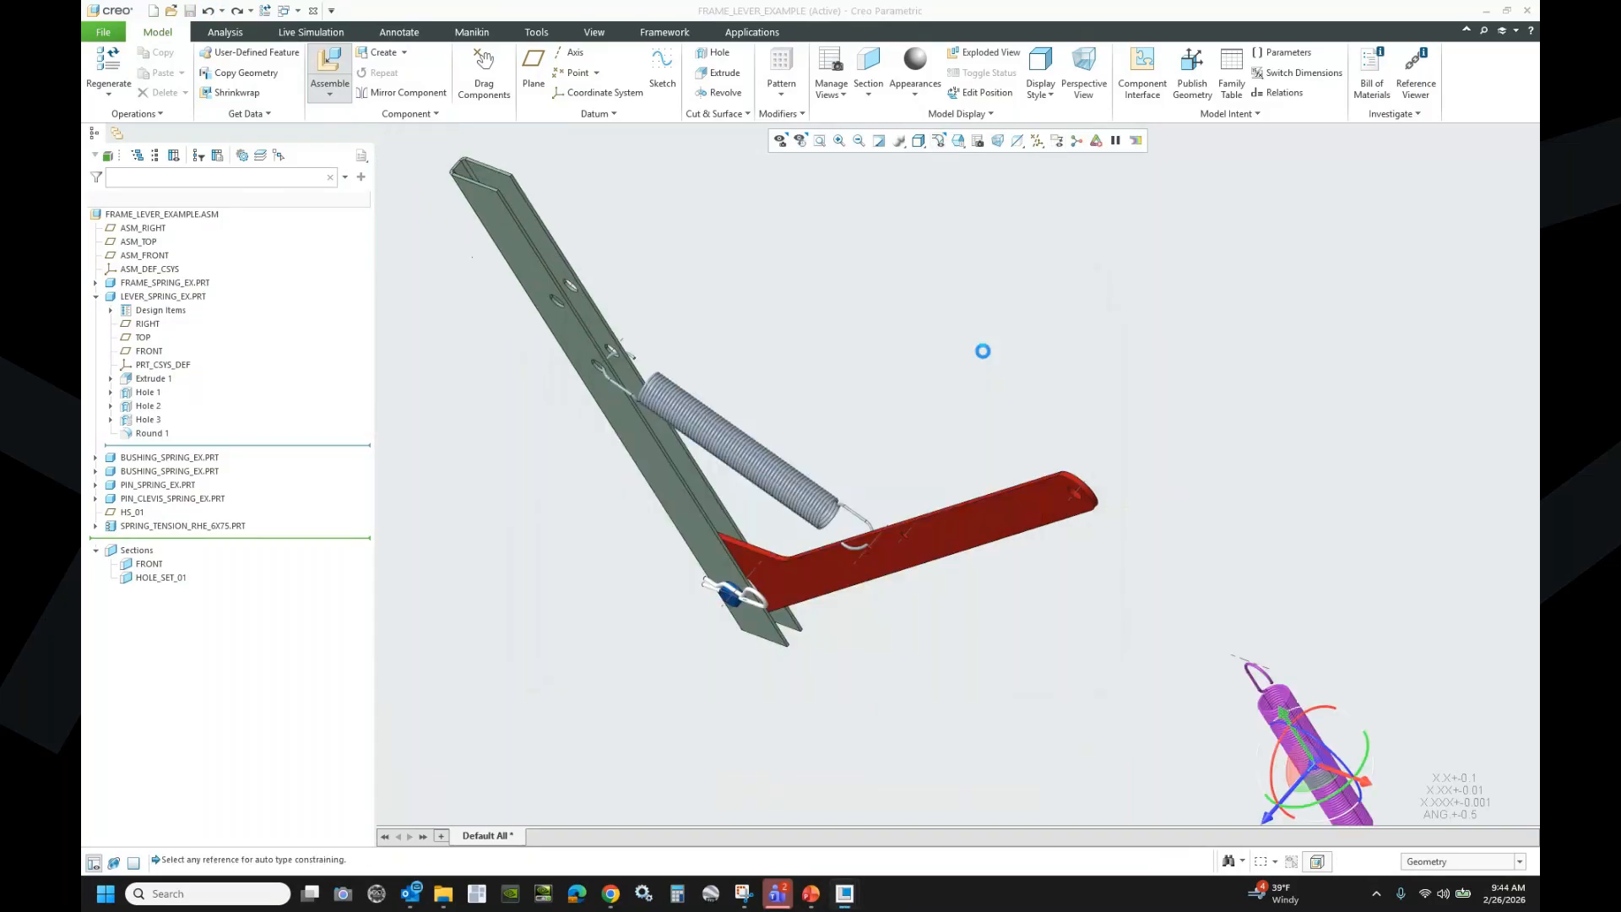
# - Make the spring hook Coincident with the frame hole
pyautogui.scroll(-5, 1268, 661)
pyautogui.click(1198, 655)
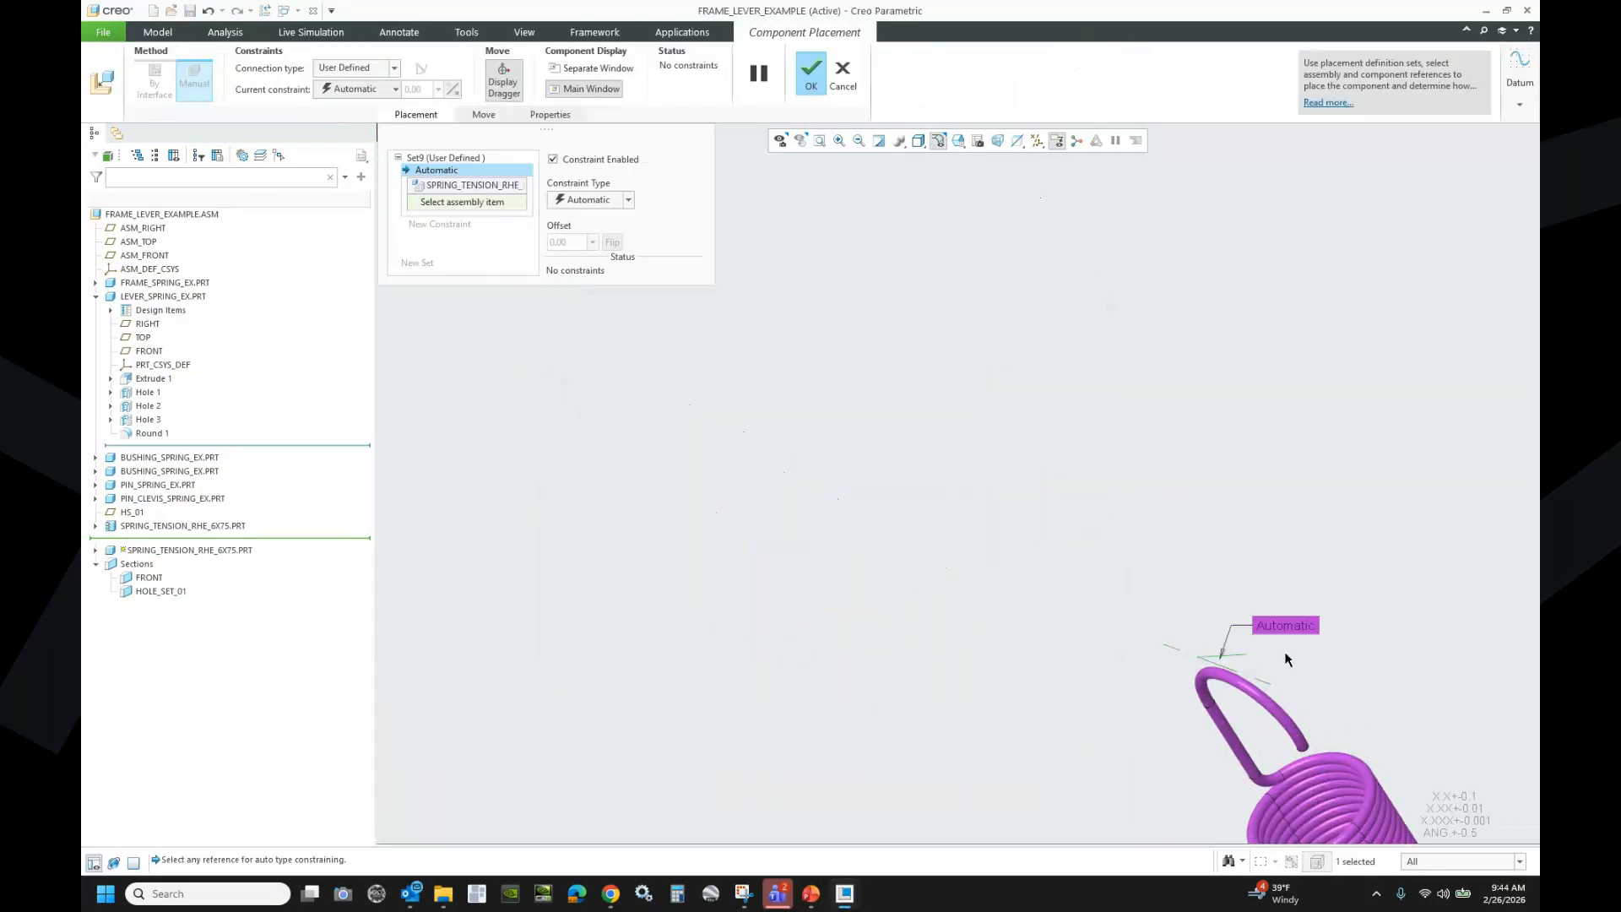
pyautogui.scroll(5, 1288, 653)
pyautogui.scroll(-6, 968, 640)
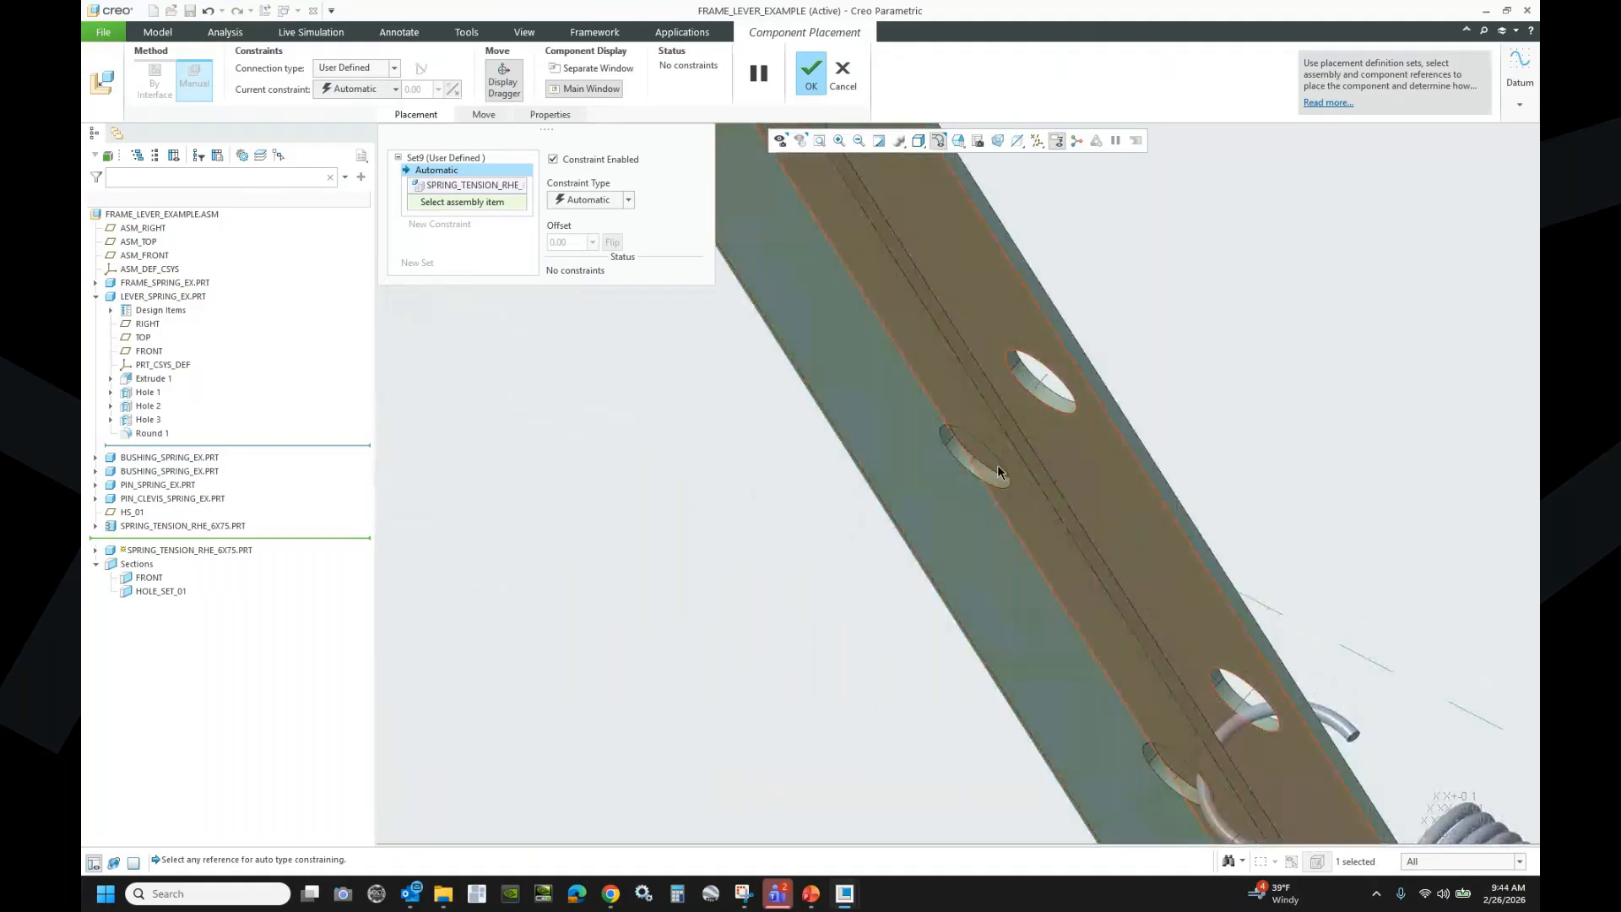
pyautogui.click(979, 456)
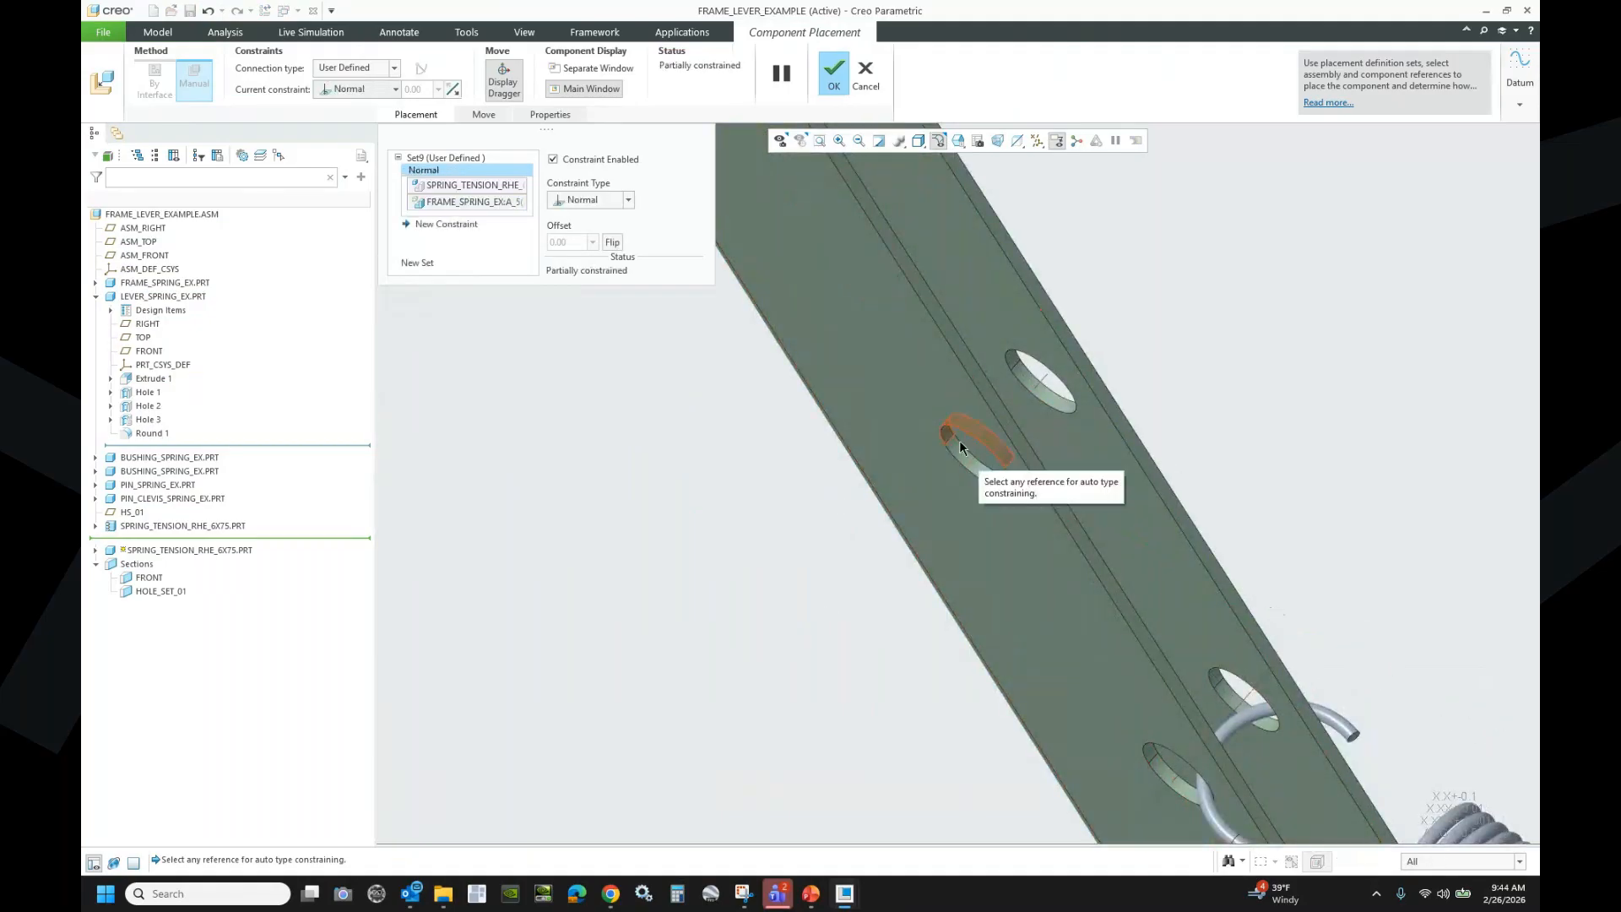
pyautogui.click(629, 200)
pyautogui.click(595, 244)
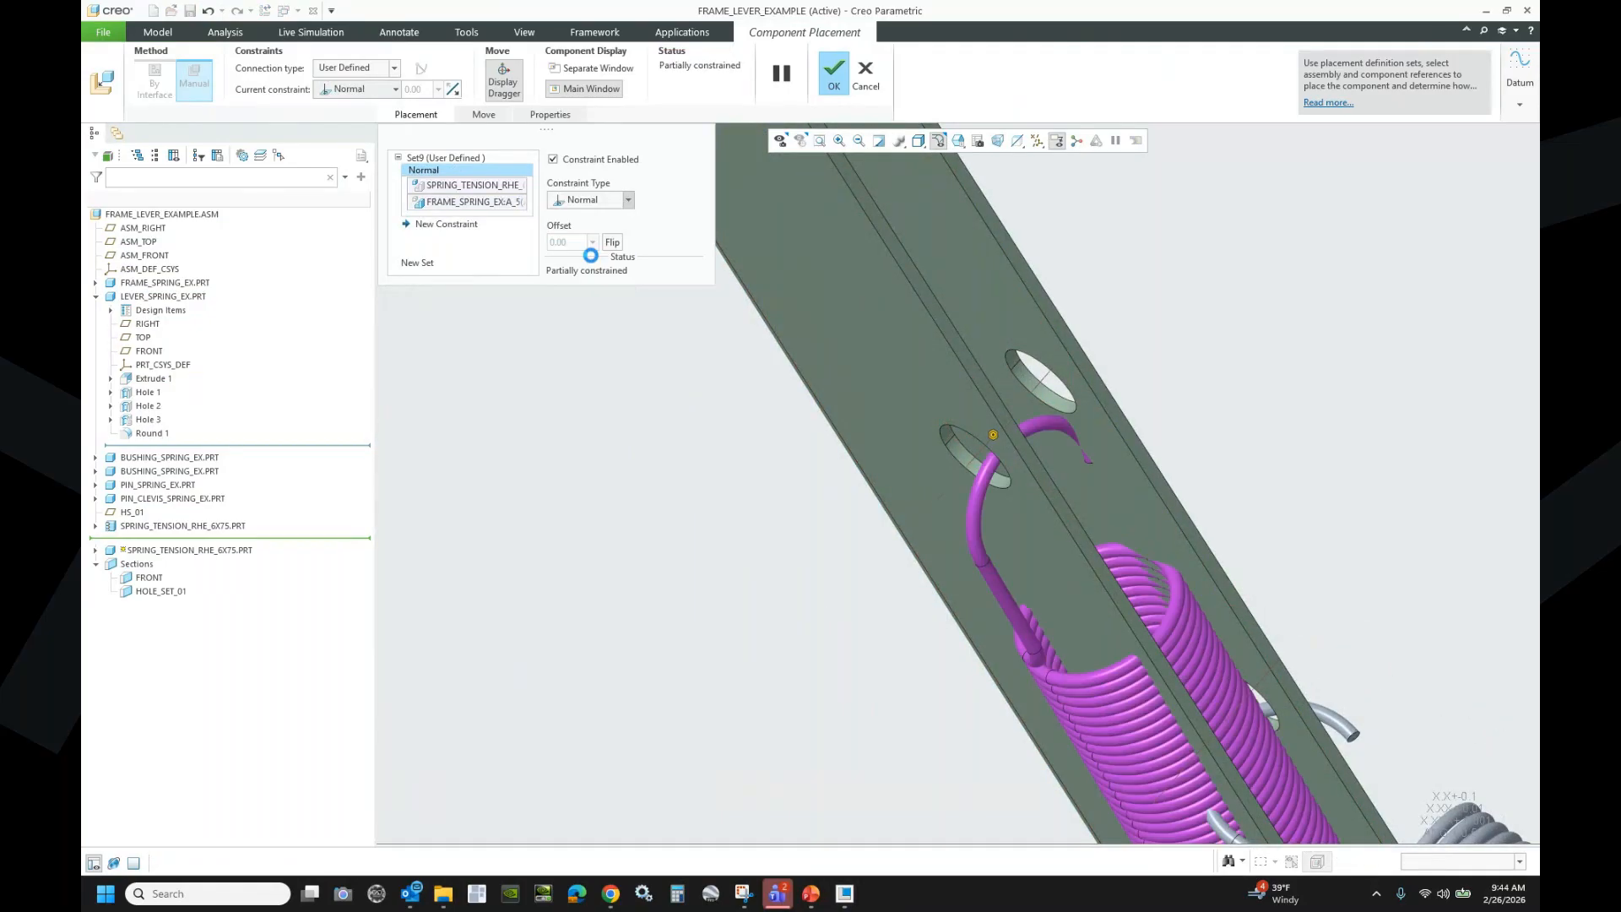
# - Add a second constraint between the spring axis and the lever hole axis
pyautogui.click(447, 225)
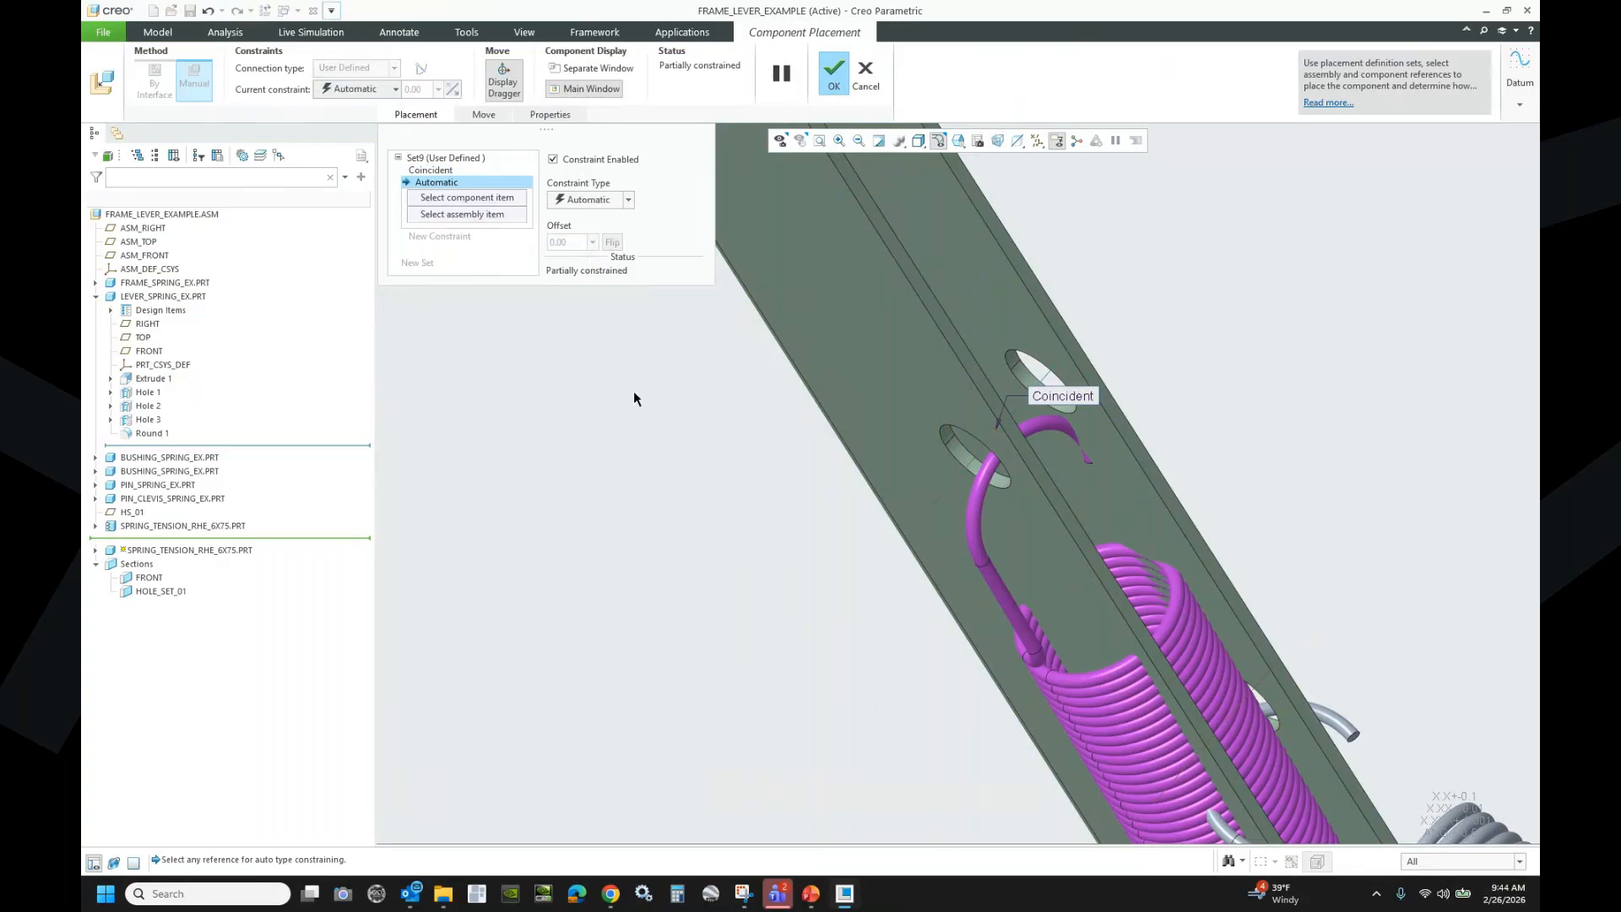
pyautogui.scroll(-1, 613, 367)
pyautogui.scroll(-2, 598, 355)
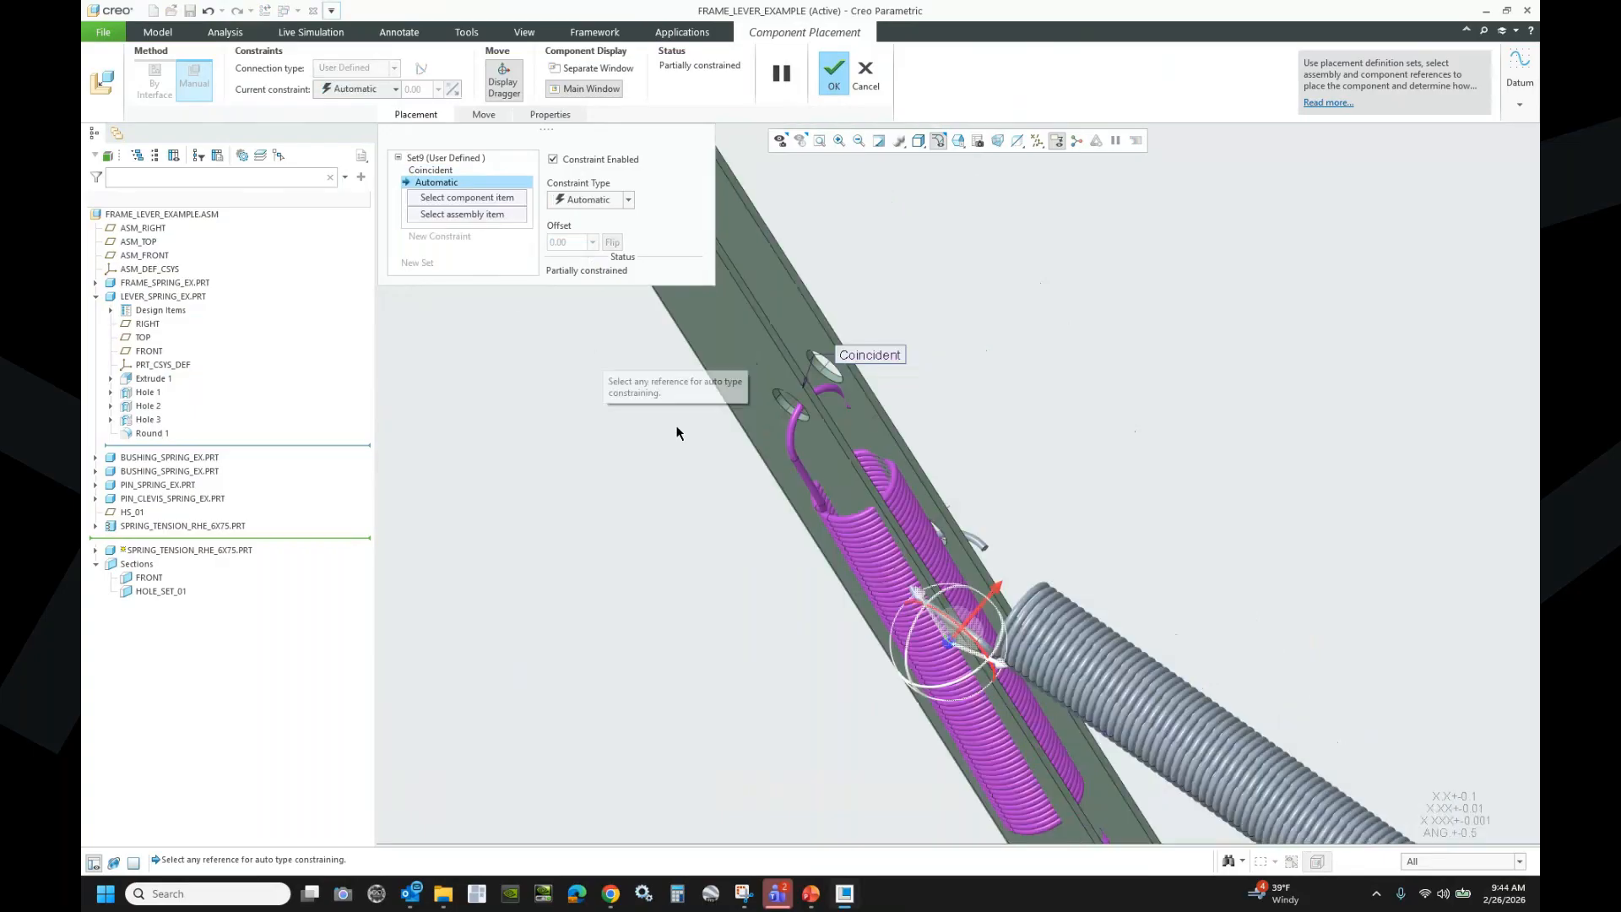
pyautogui.scroll(-2, 991, 755)
pyautogui.scroll(2, 1052, 782)
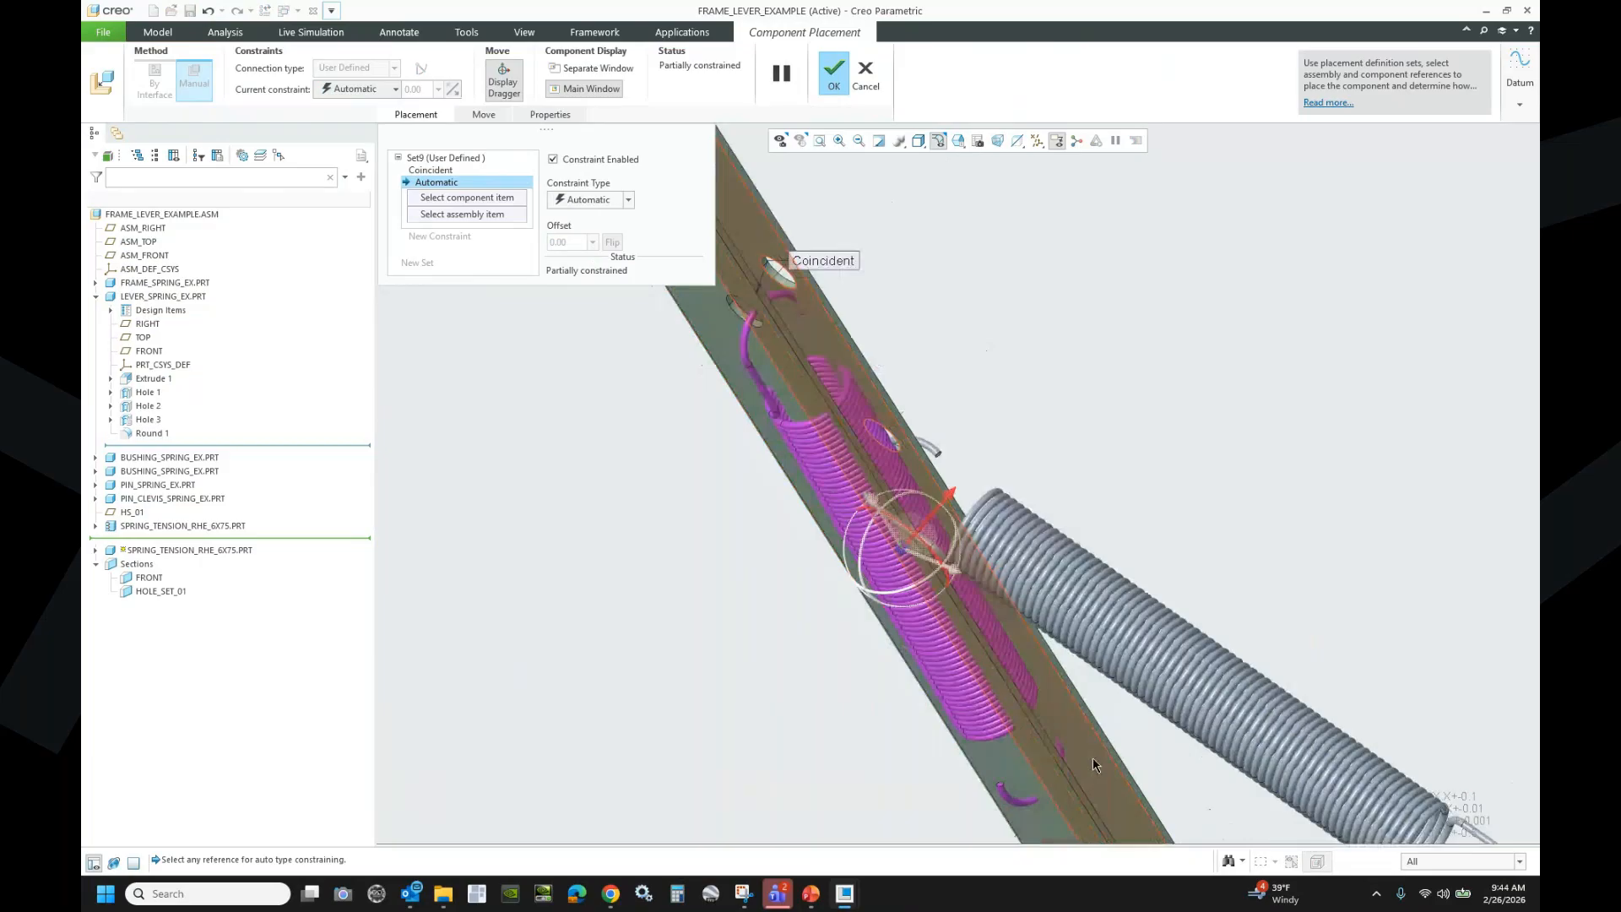
pyautogui.click(1084, 768)
pyautogui.click(1029, 749)
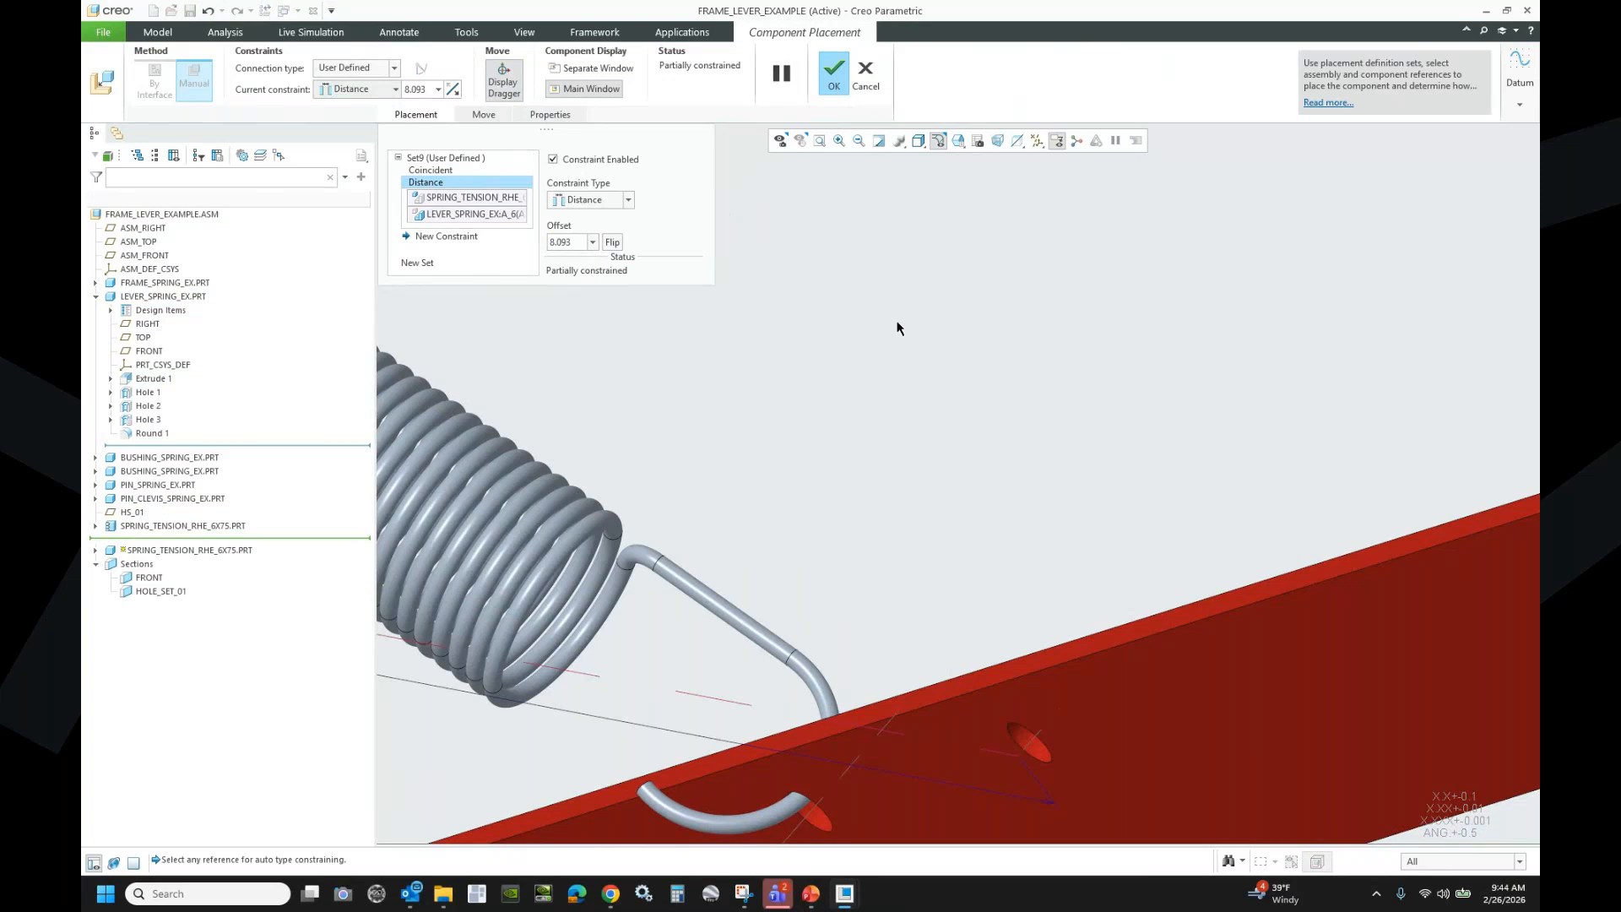
# - Change that axis constraint from Coincident to Oriented
pyautogui.scroll(-3, 898, 329)
pyautogui.scroll(-5, 911, 333)
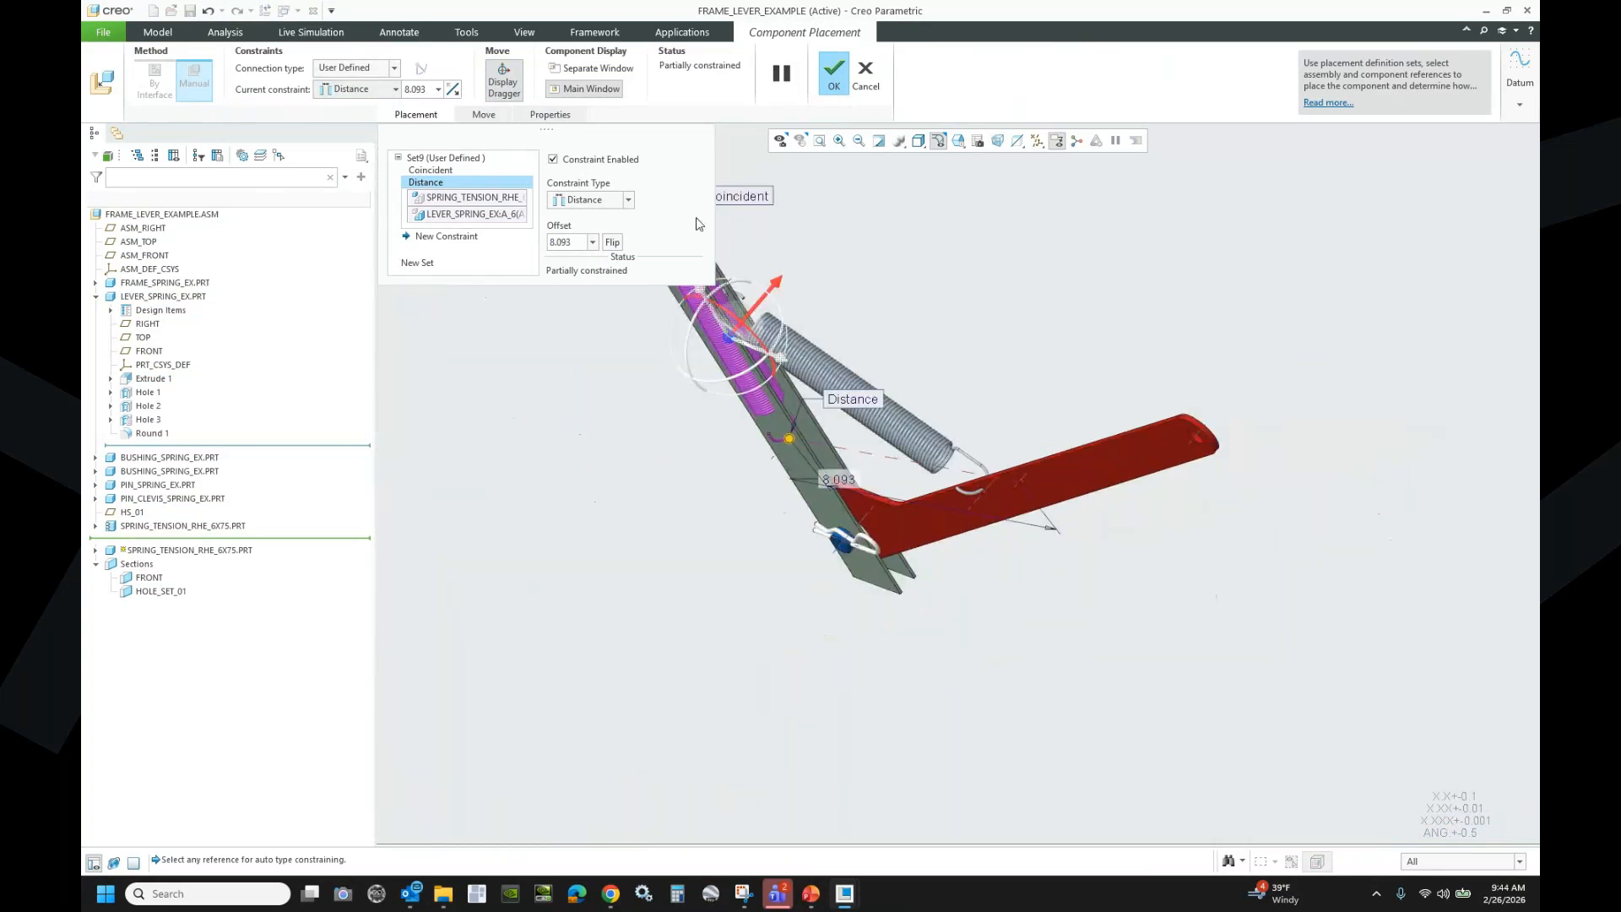
pyautogui.click(591, 200)
pyautogui.click(596, 264)
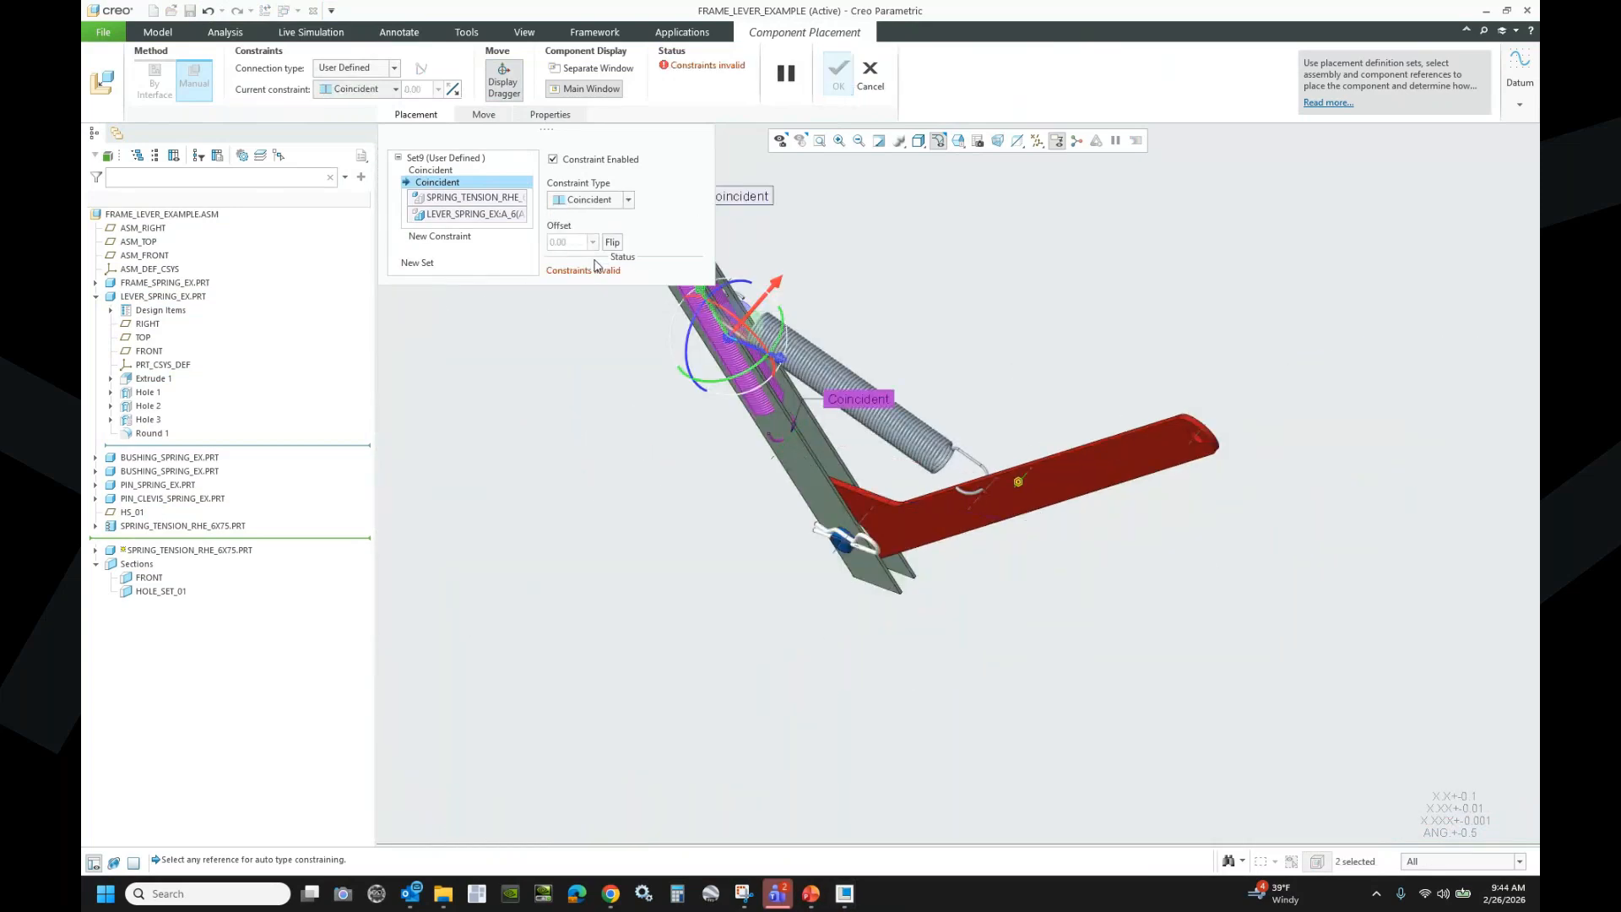
pyautogui.click(628, 199)
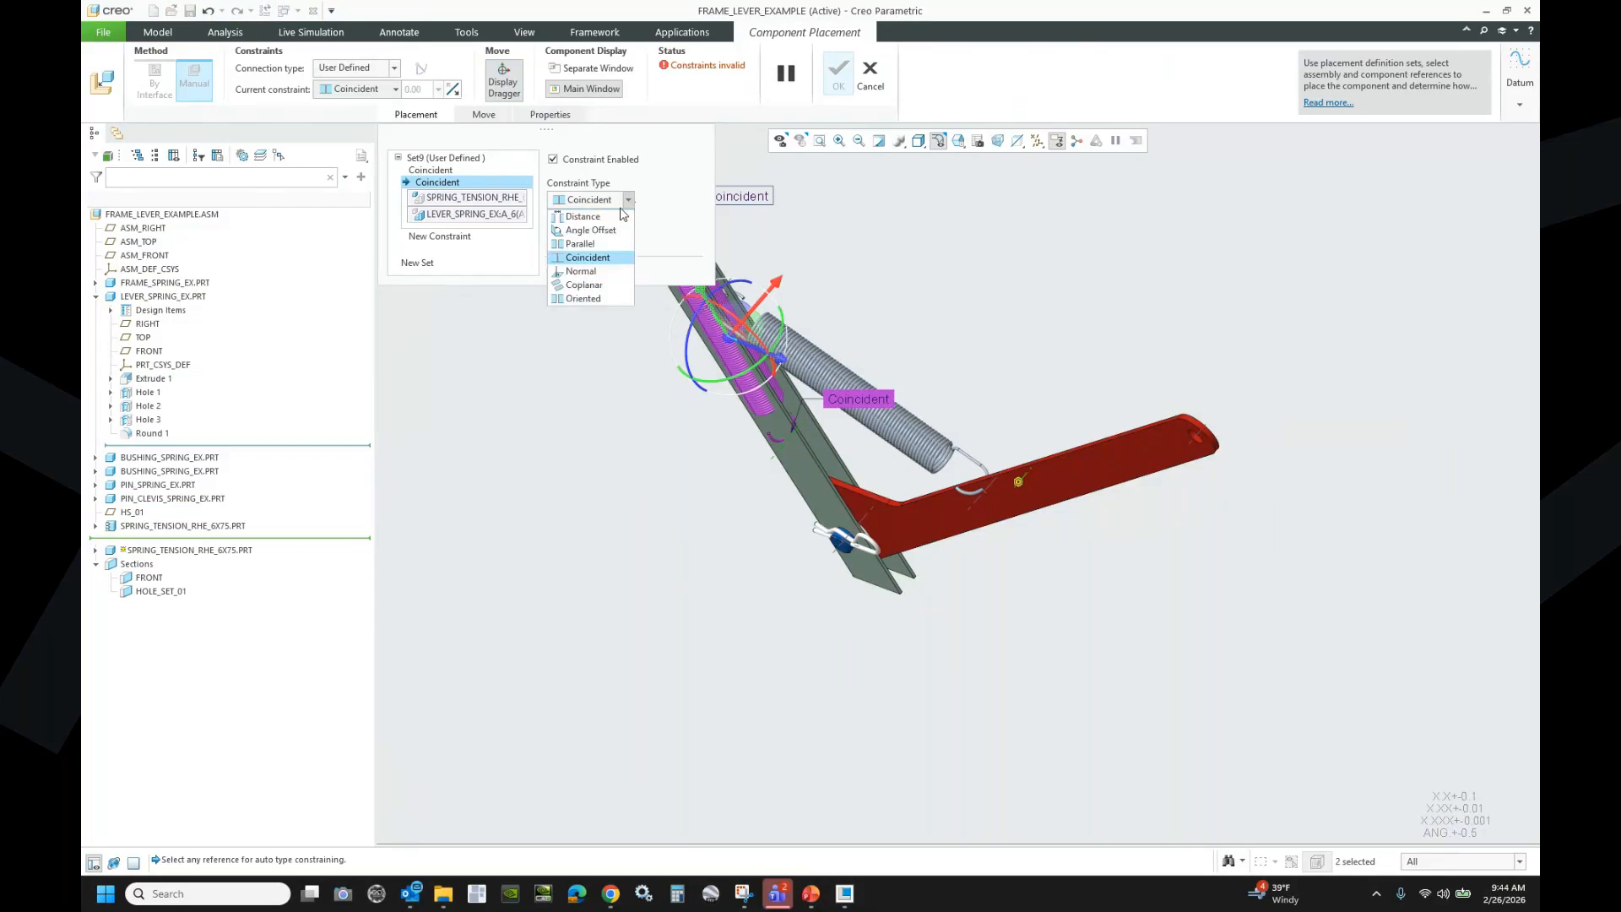
pyautogui.click(588, 290)
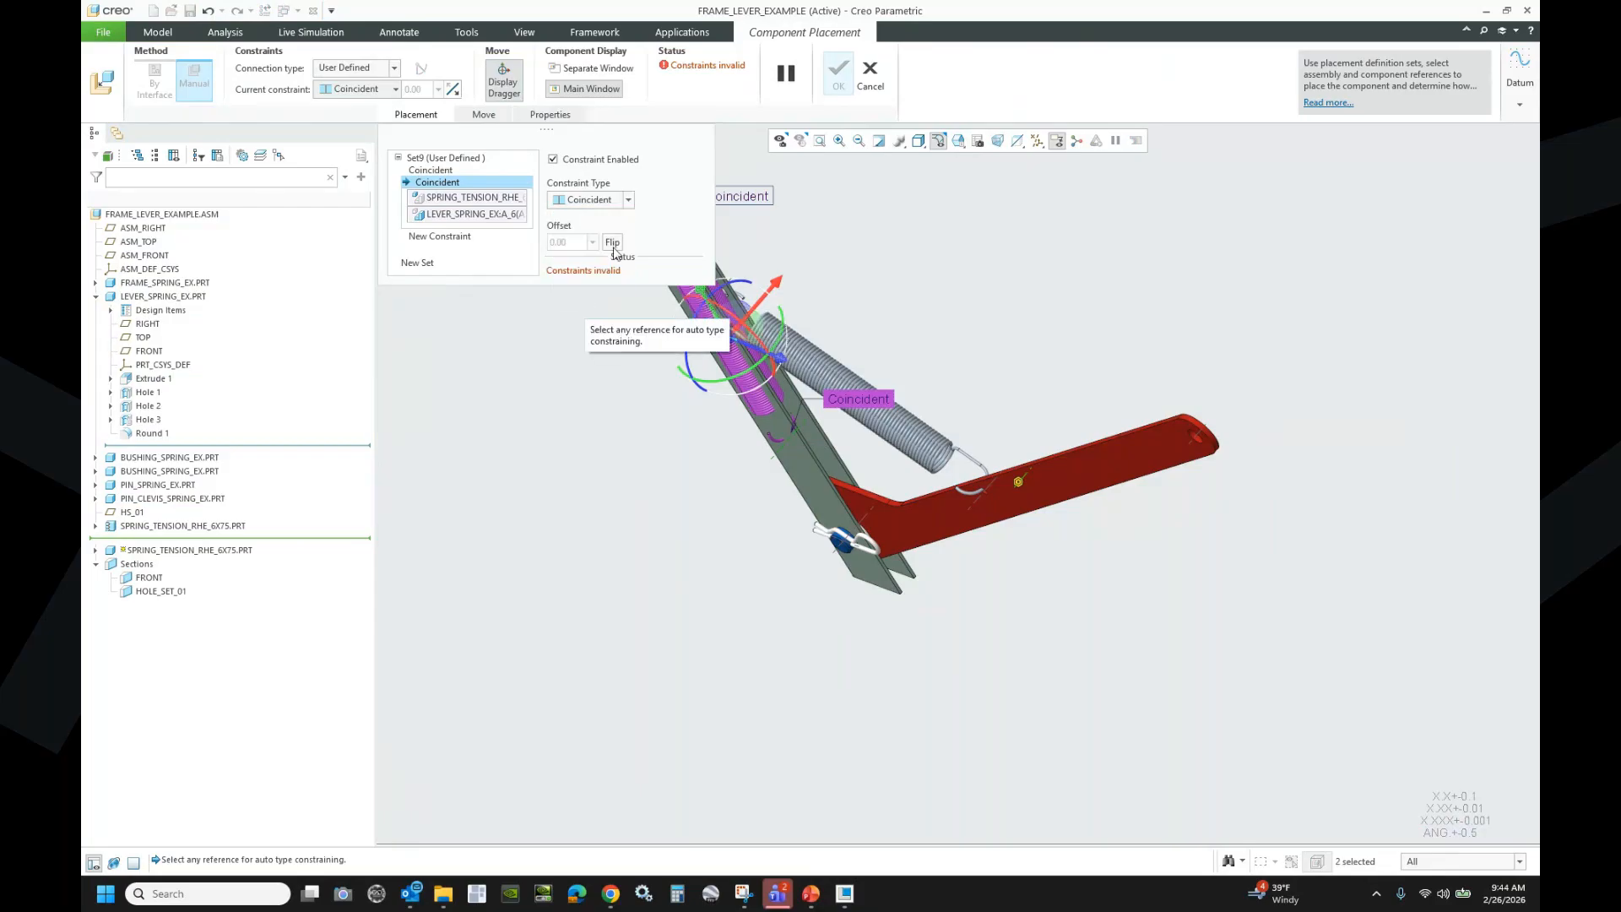
pyautogui.click(629, 200)
pyautogui.click(589, 299)
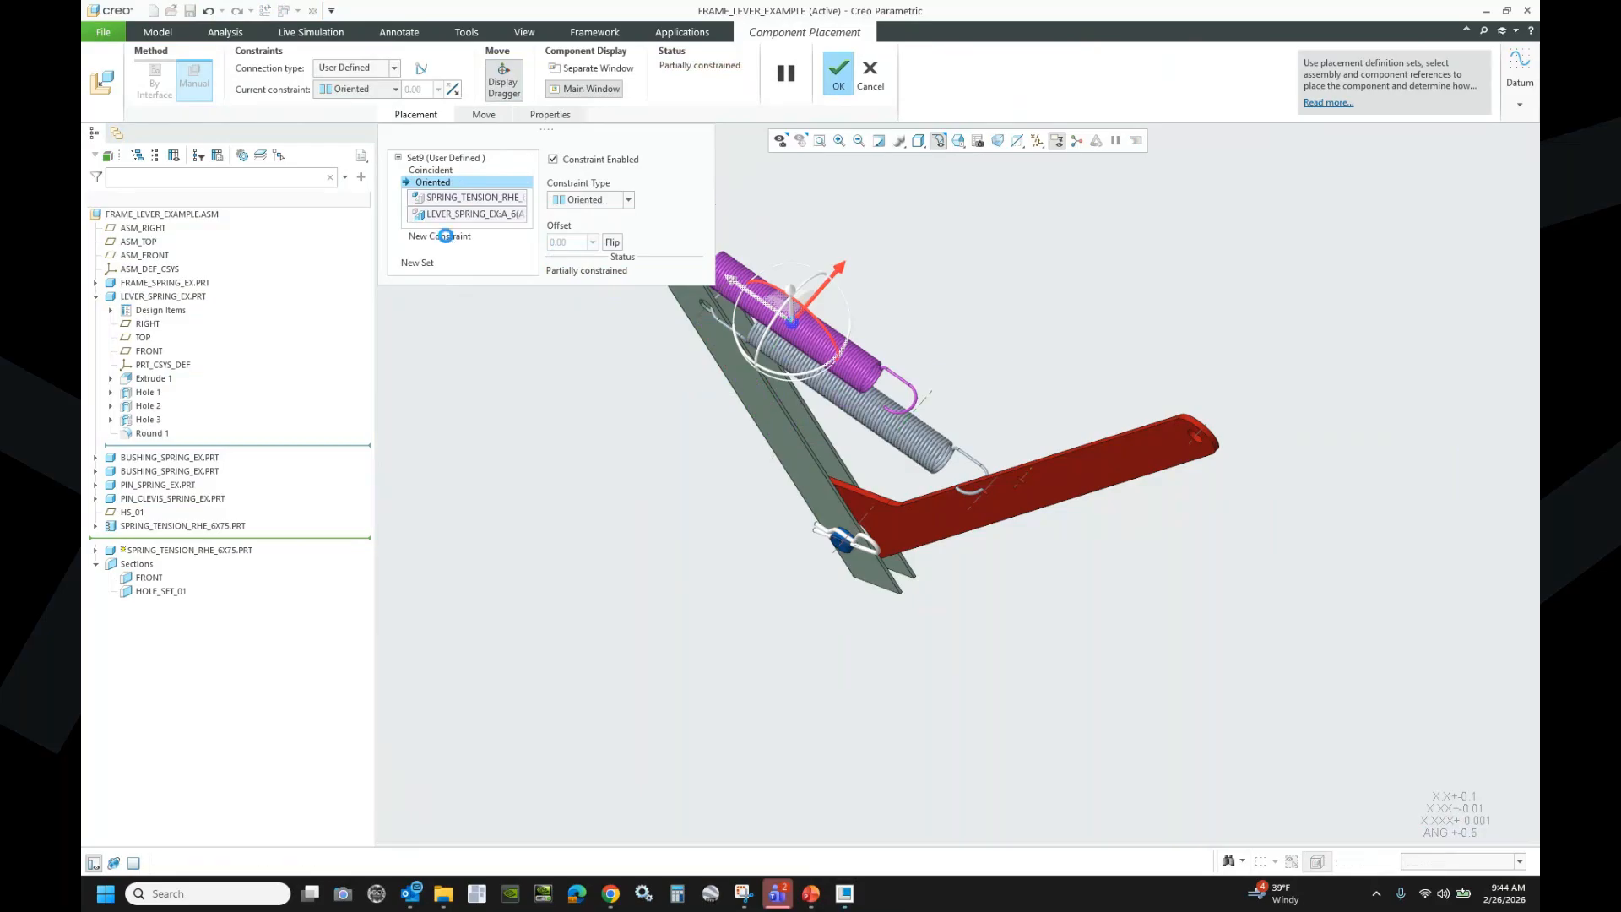
# - Start a new constraint and turn on datum point display
pyautogui.click(440, 236)
pyautogui.click(1037, 140)
pyautogui.click(1059, 193)
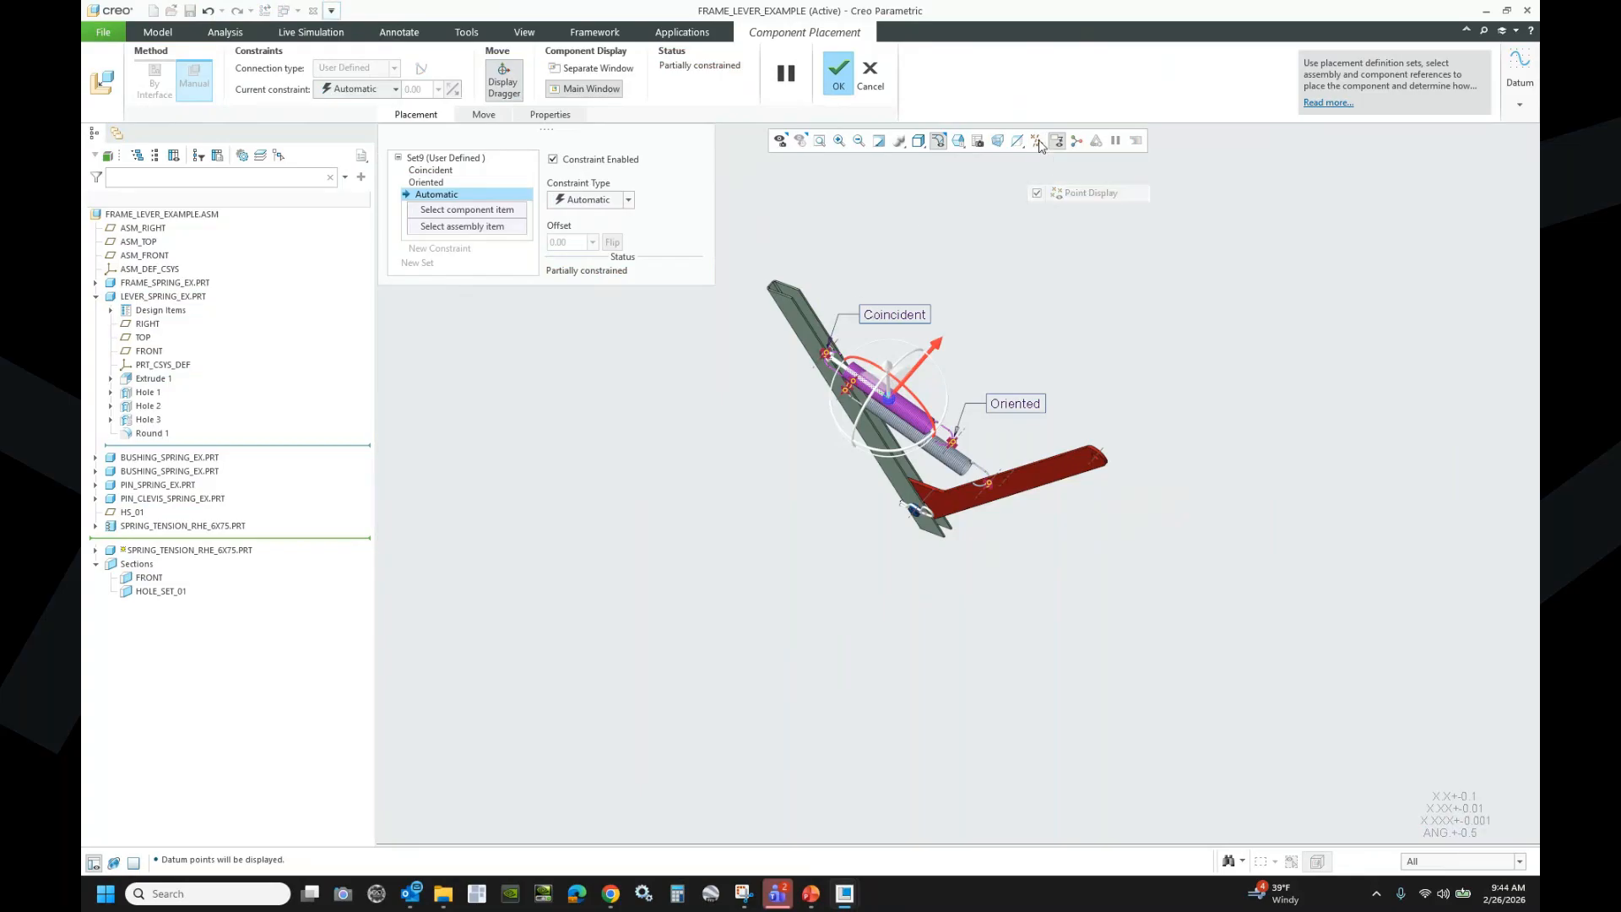
pyautogui.scroll(4, 787, 361)
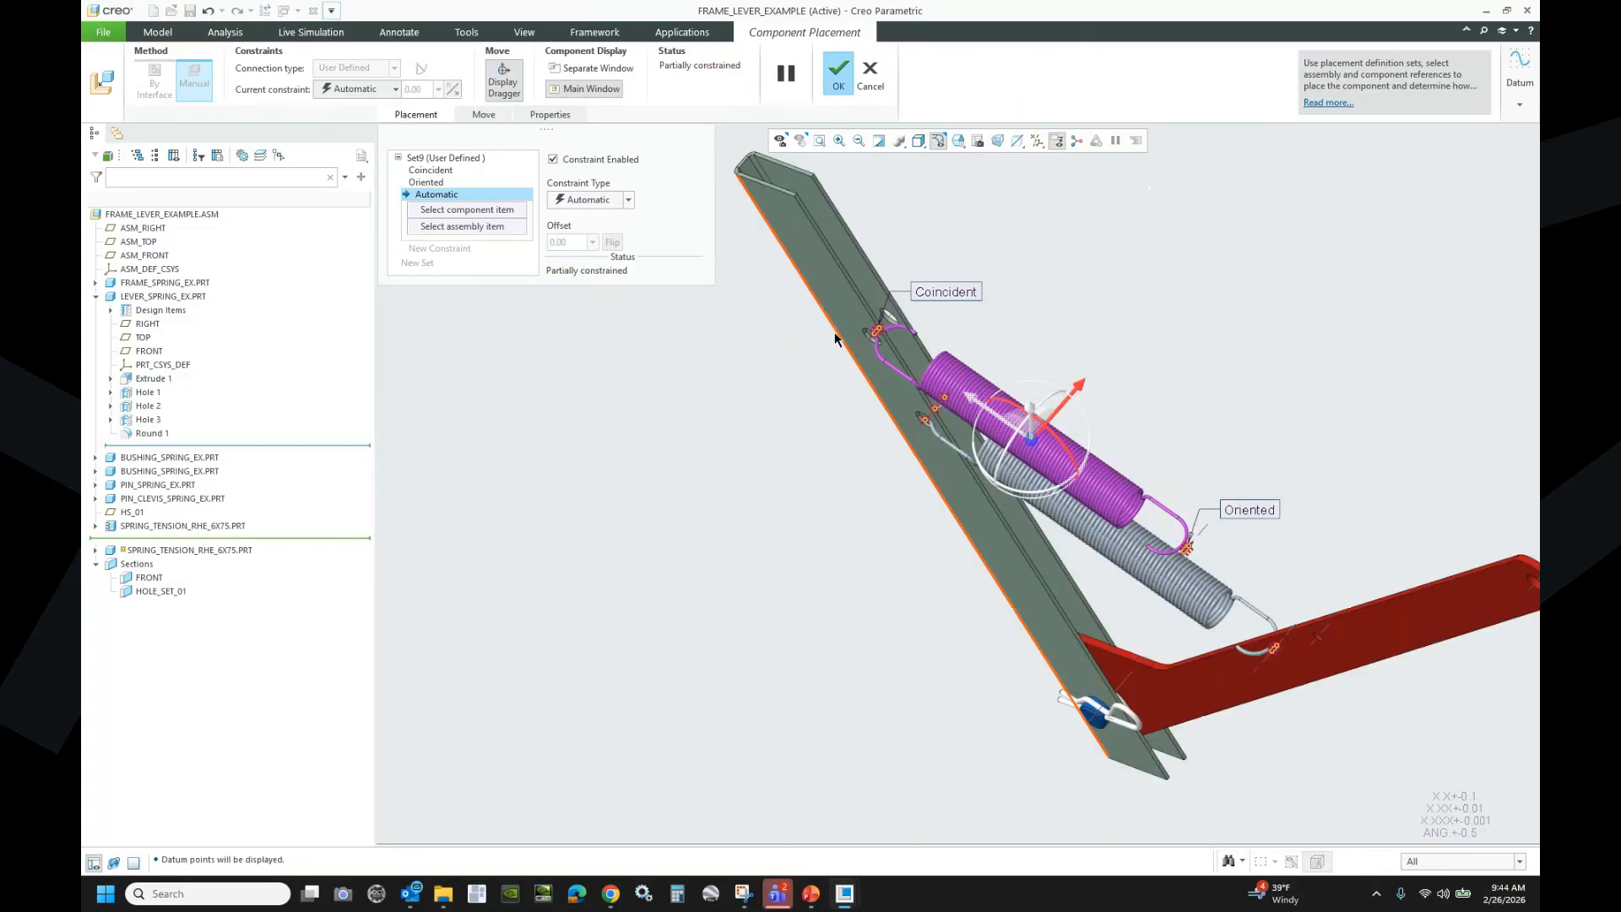
pyautogui.scroll(2, 888, 338)
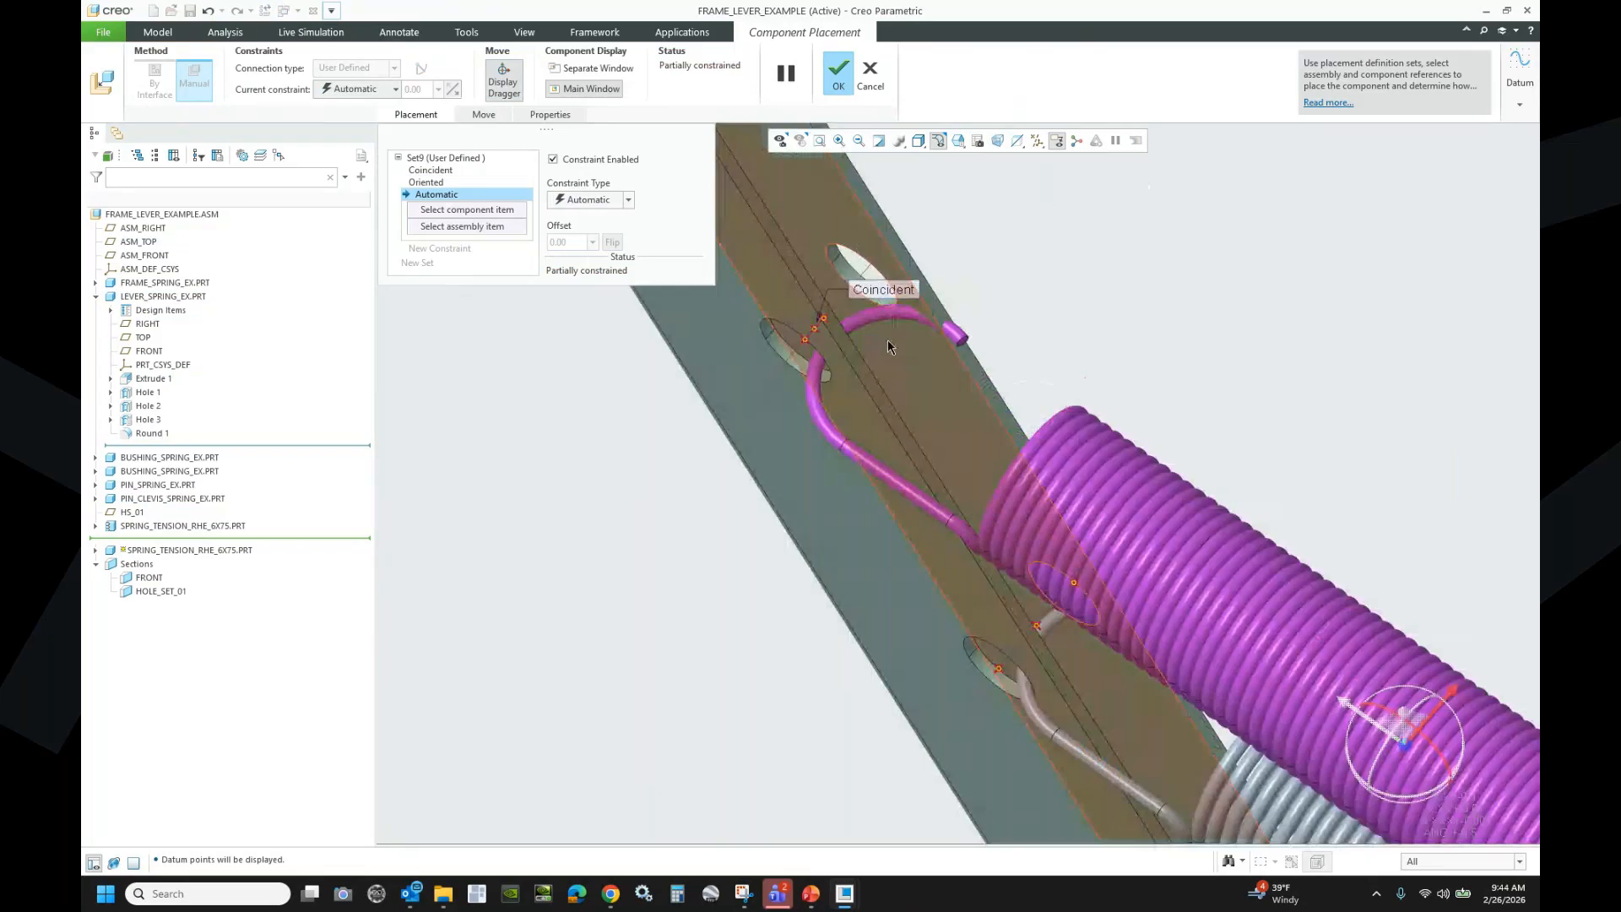
# - Seat the hook on the frame hole surface and accept the spring placement
pyautogui.rightClick(806, 339)
pyautogui.rightClick(806, 339)
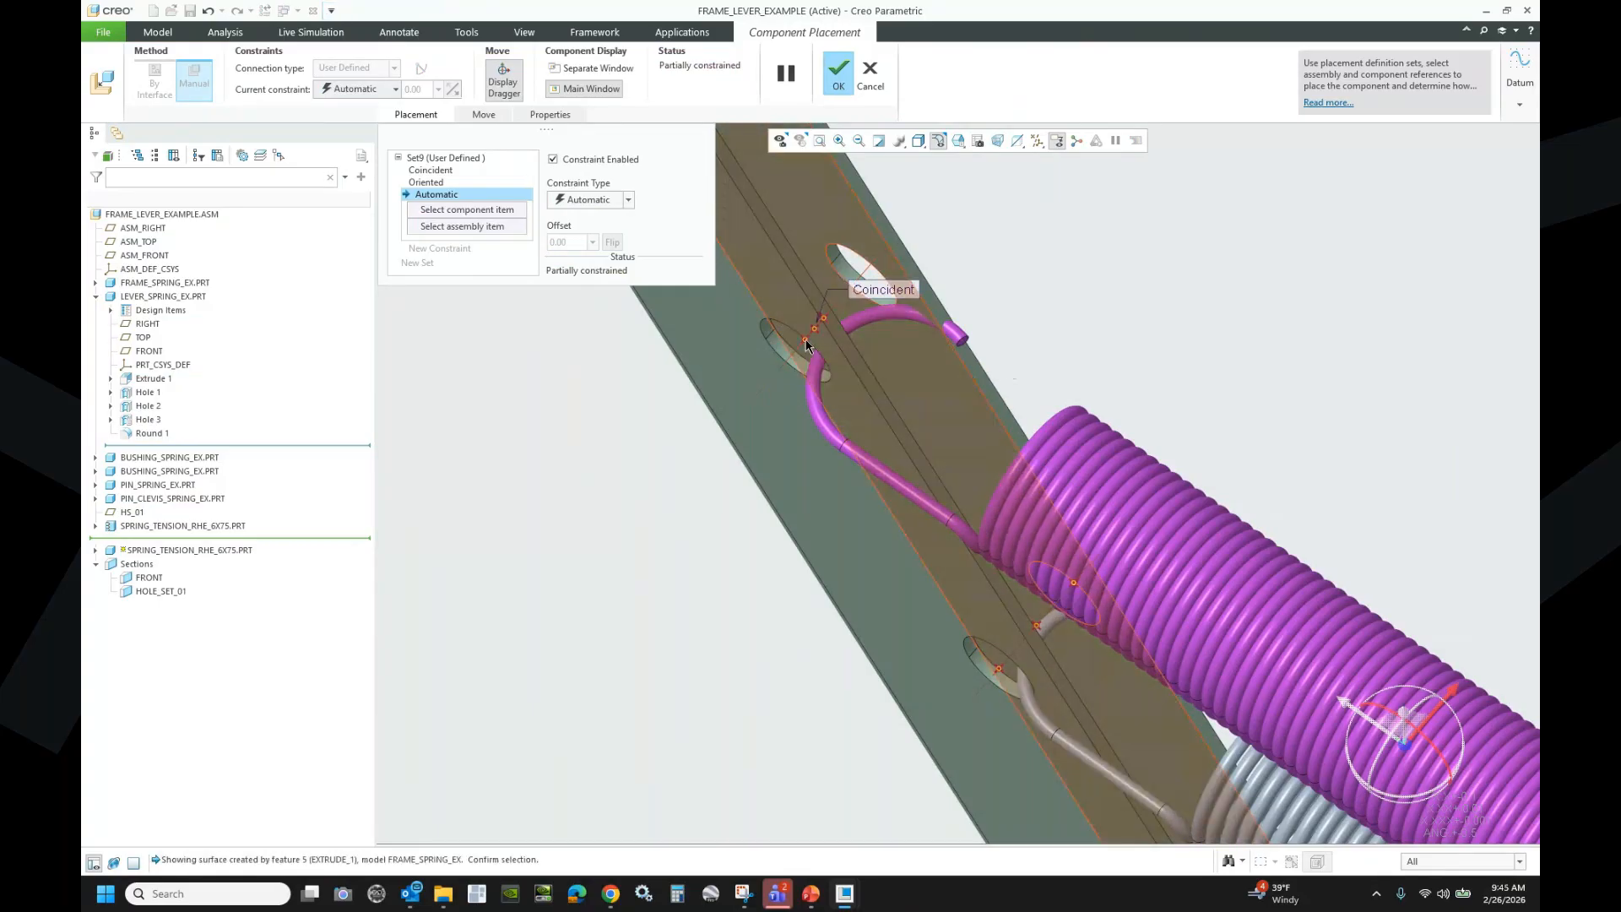
pyautogui.rightClick(805, 340)
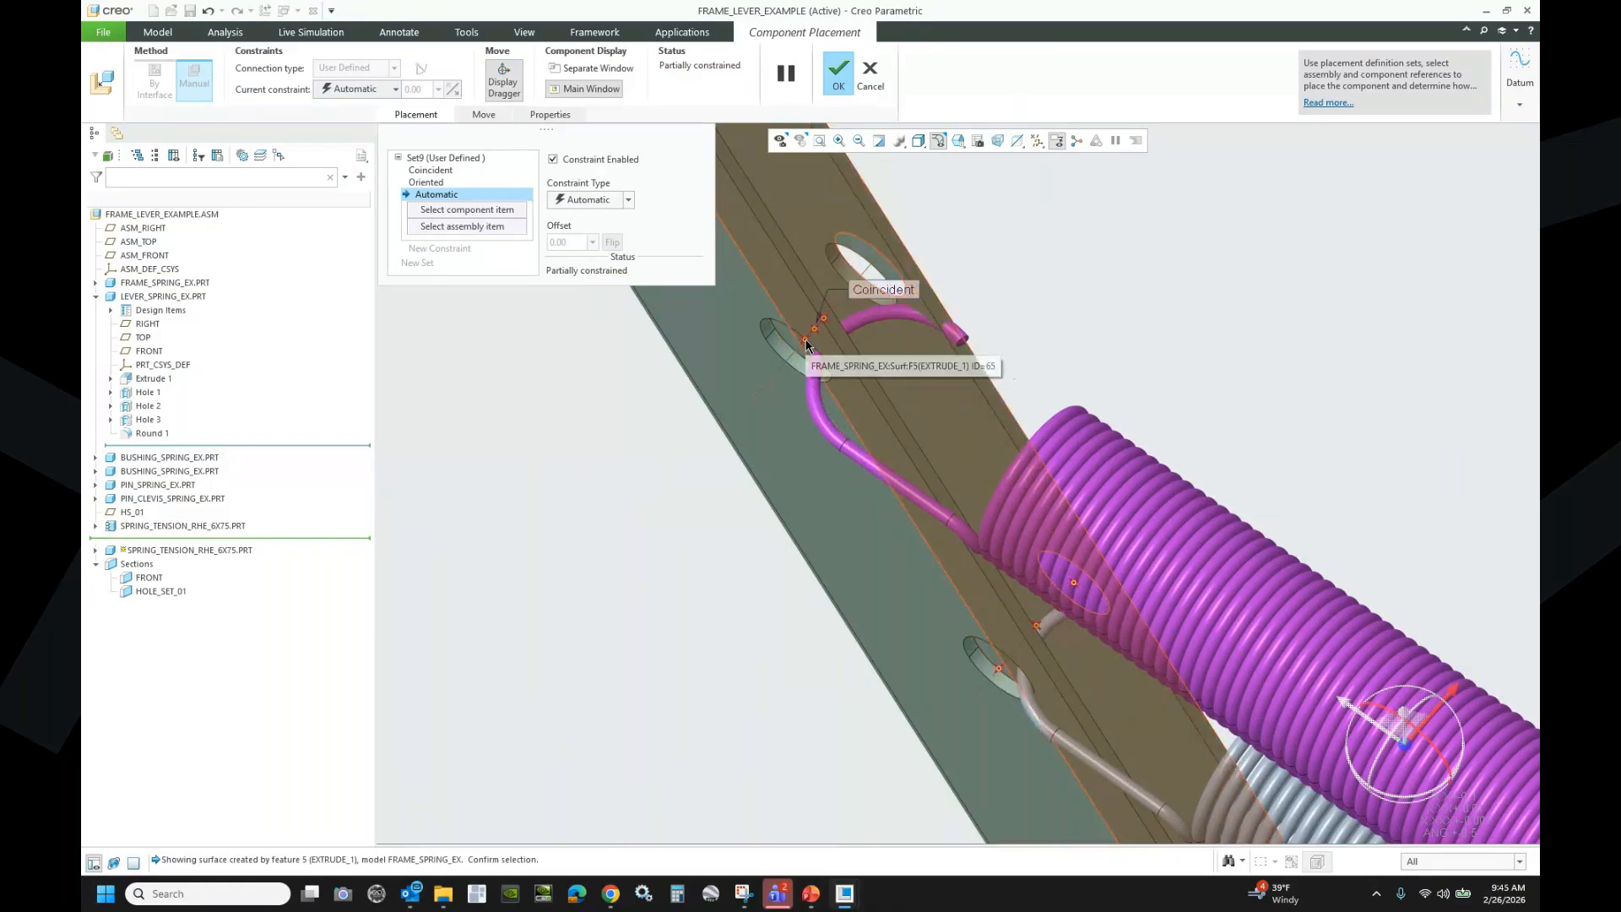
pyautogui.click(717, 341)
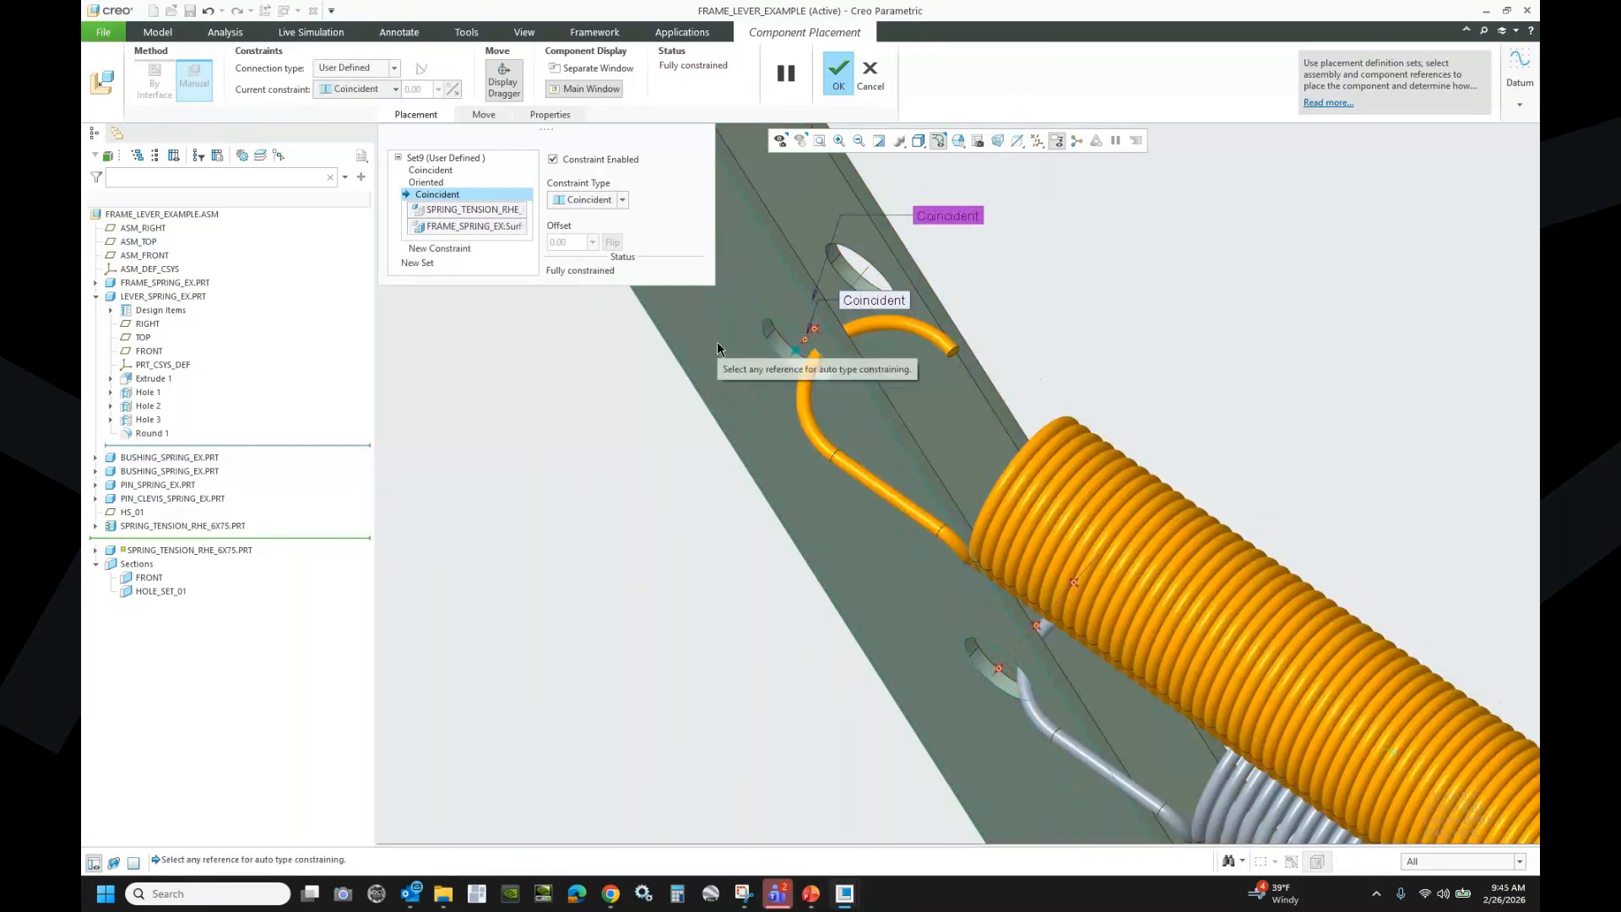
pyautogui.scroll(-3, 674, 423)
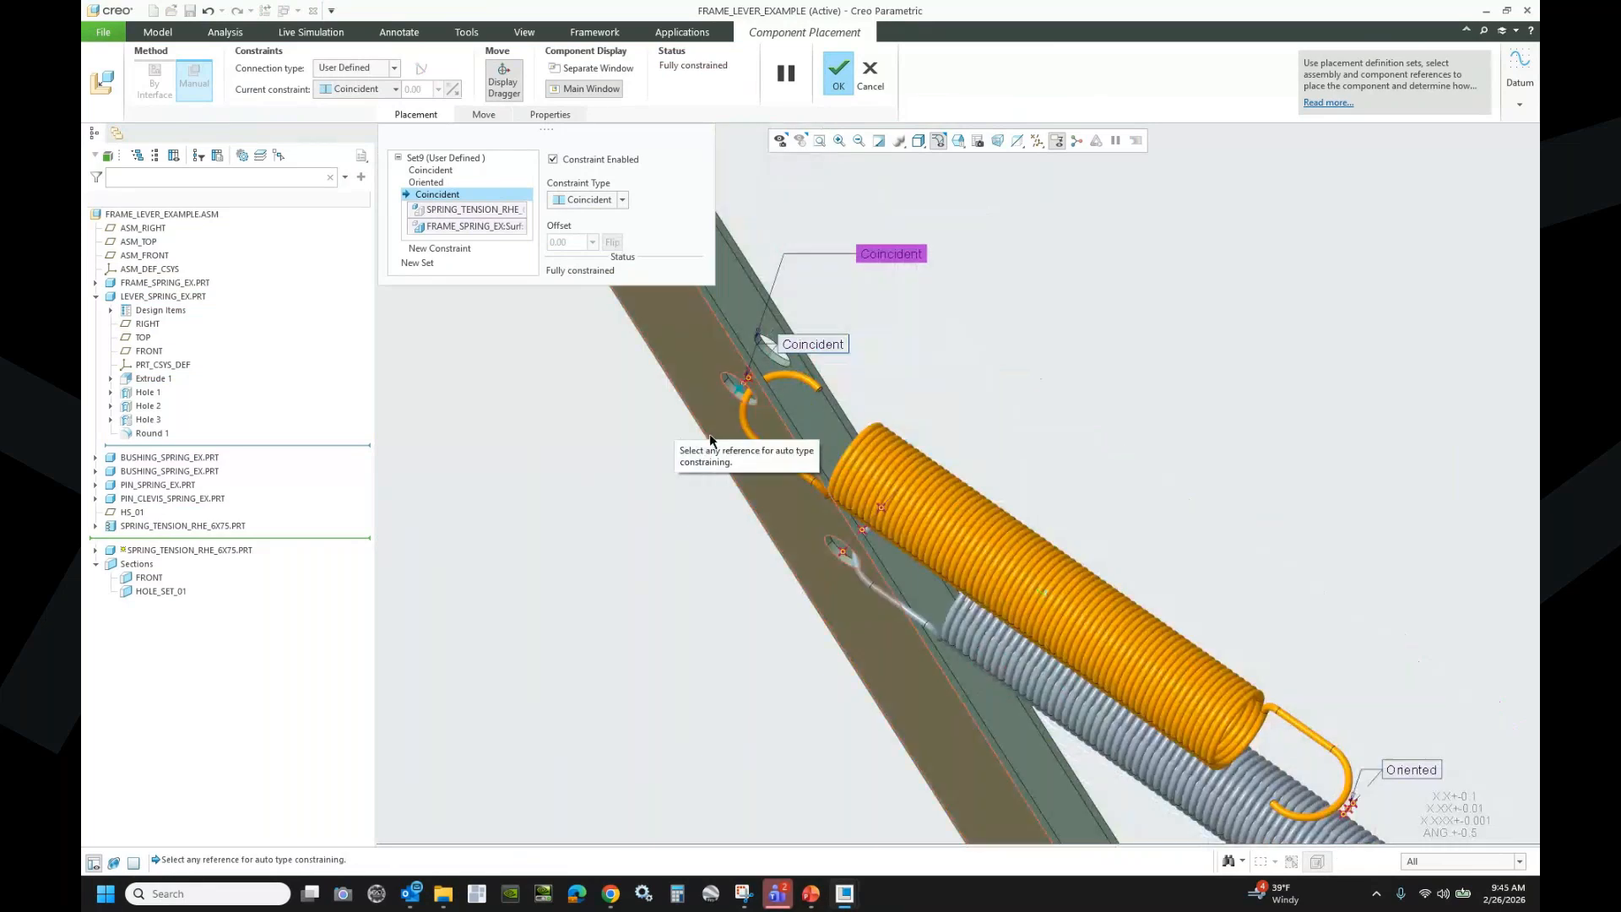
pyautogui.moveTo(758, 429); pyautogui.dragTo(792, 376, button='middle')
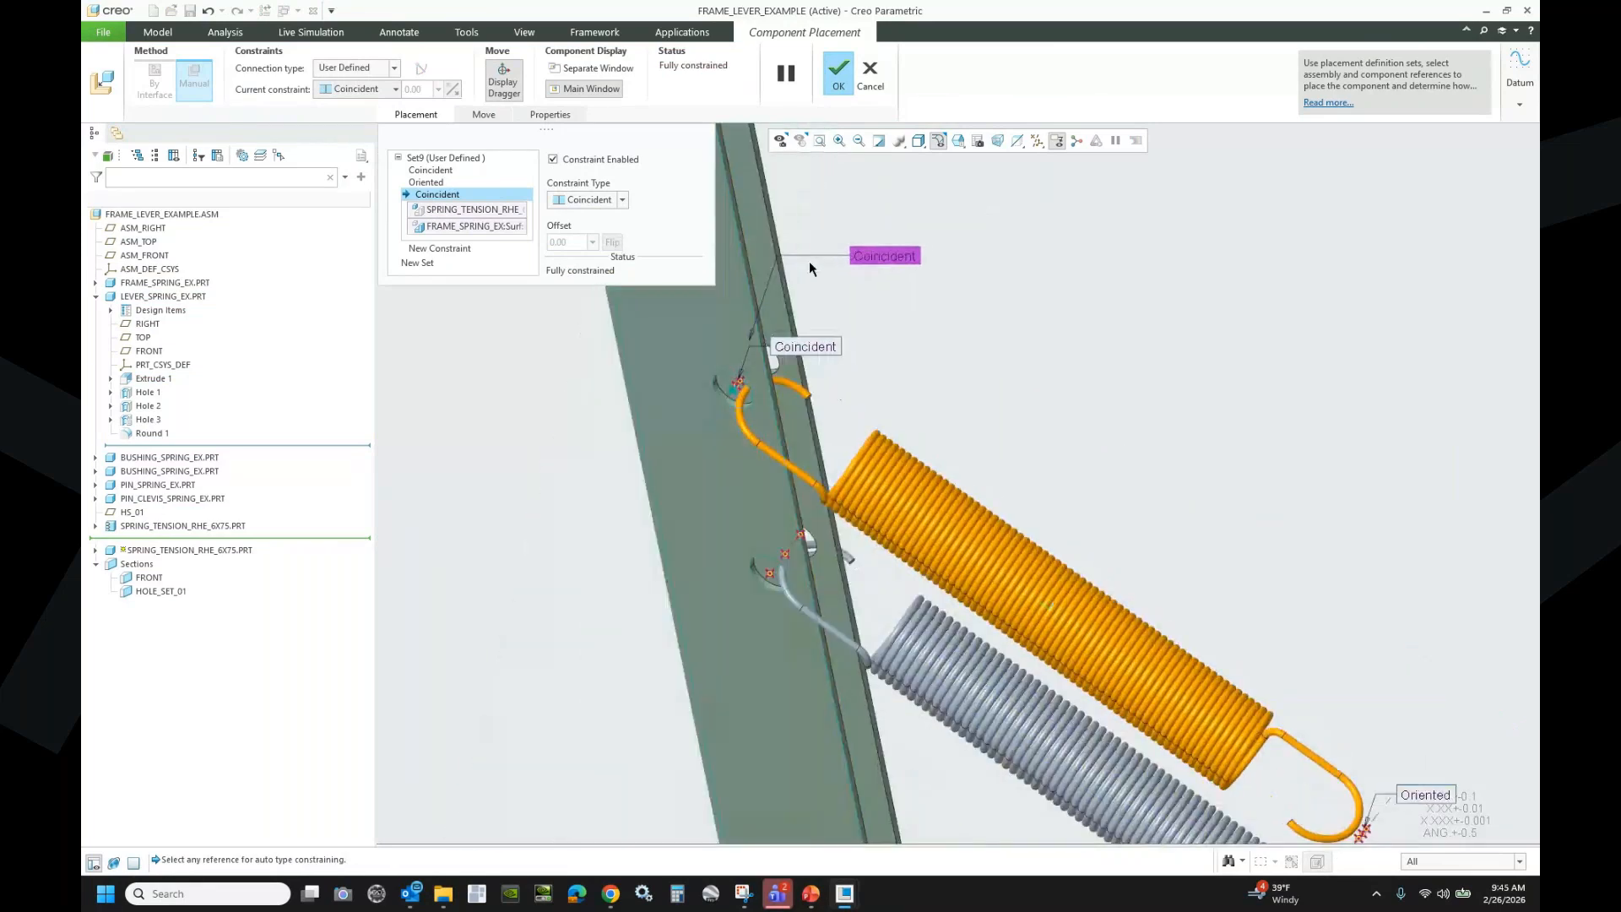
pyautogui.click(839, 68)
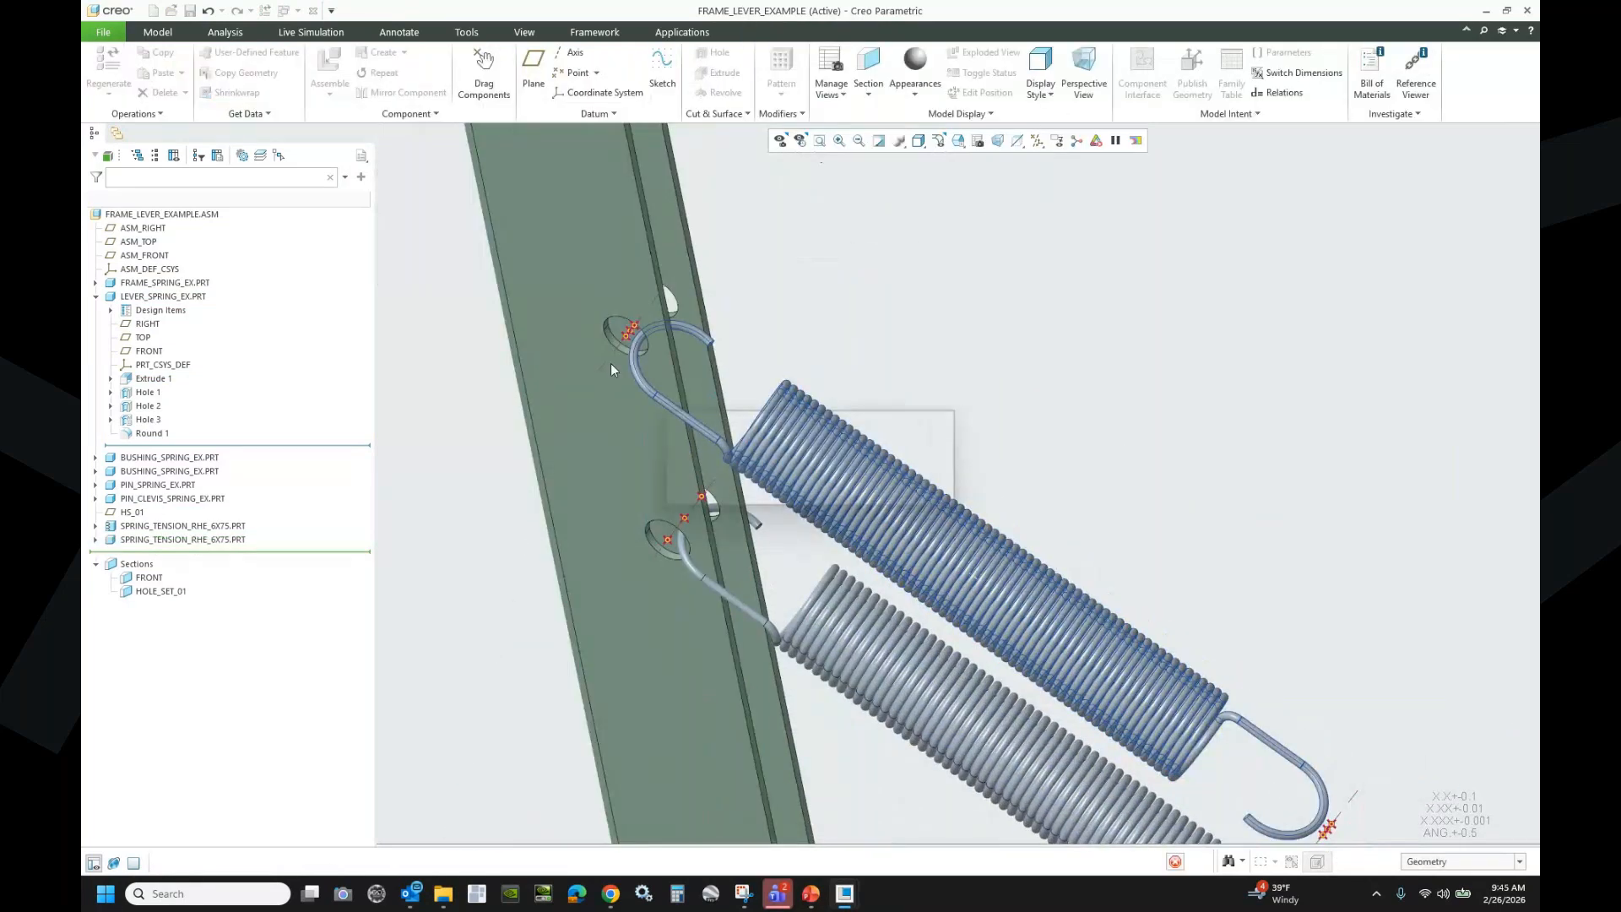
# - Make the new spring a flexible component and show its Sketch 1 dimensions
pyautogui.rightClick(188, 543)
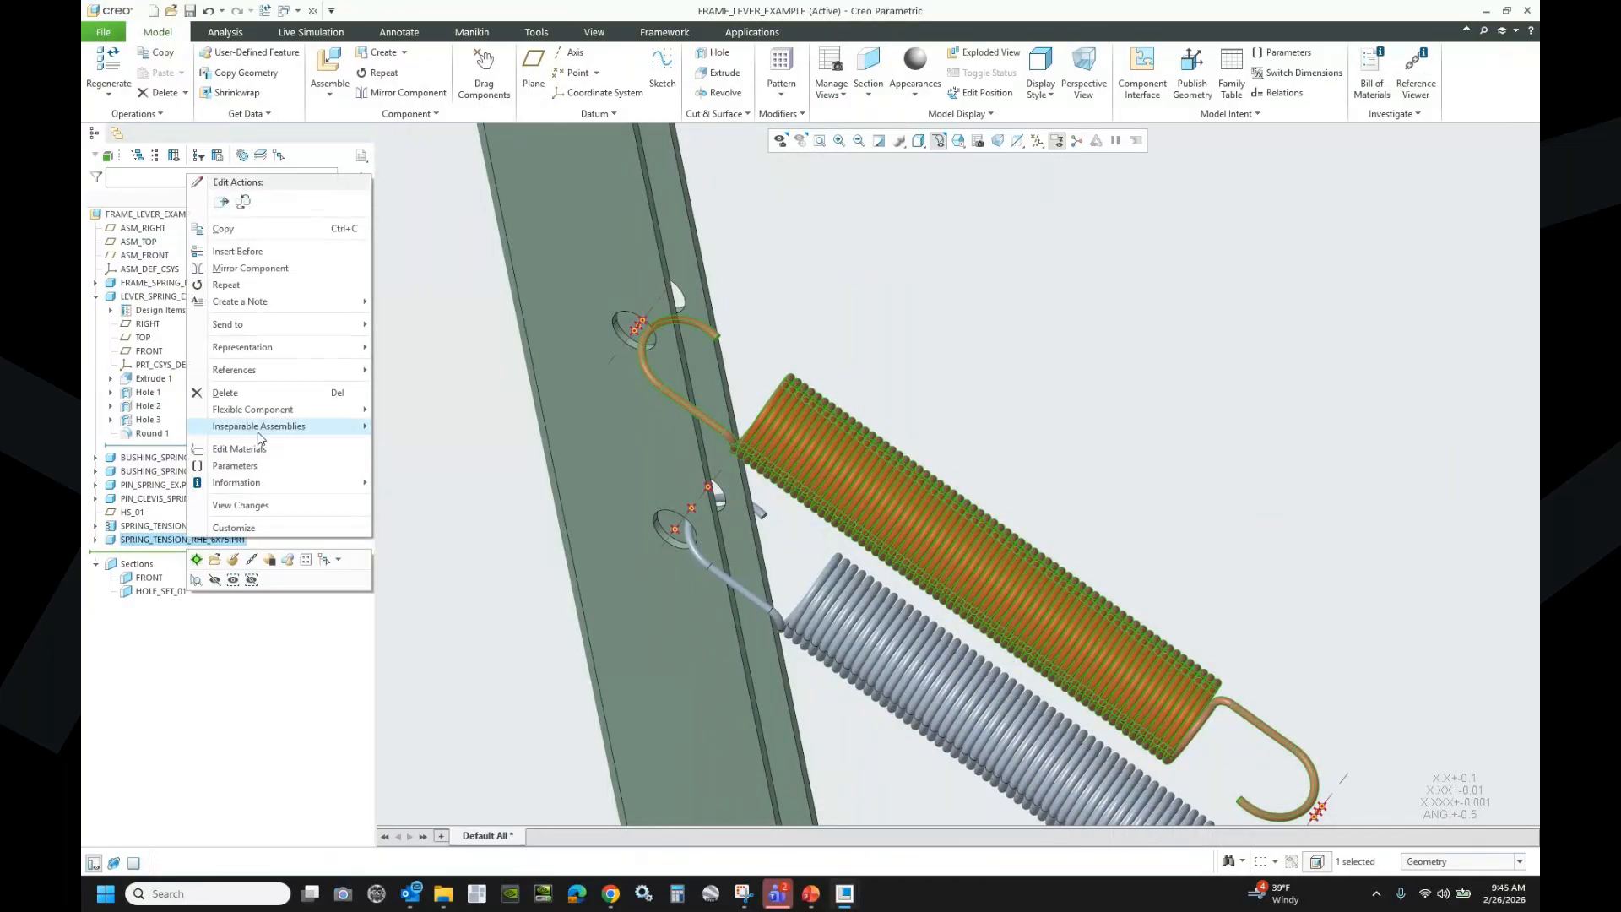
pyautogui.moveTo(258, 414)
pyautogui.click(427, 409)
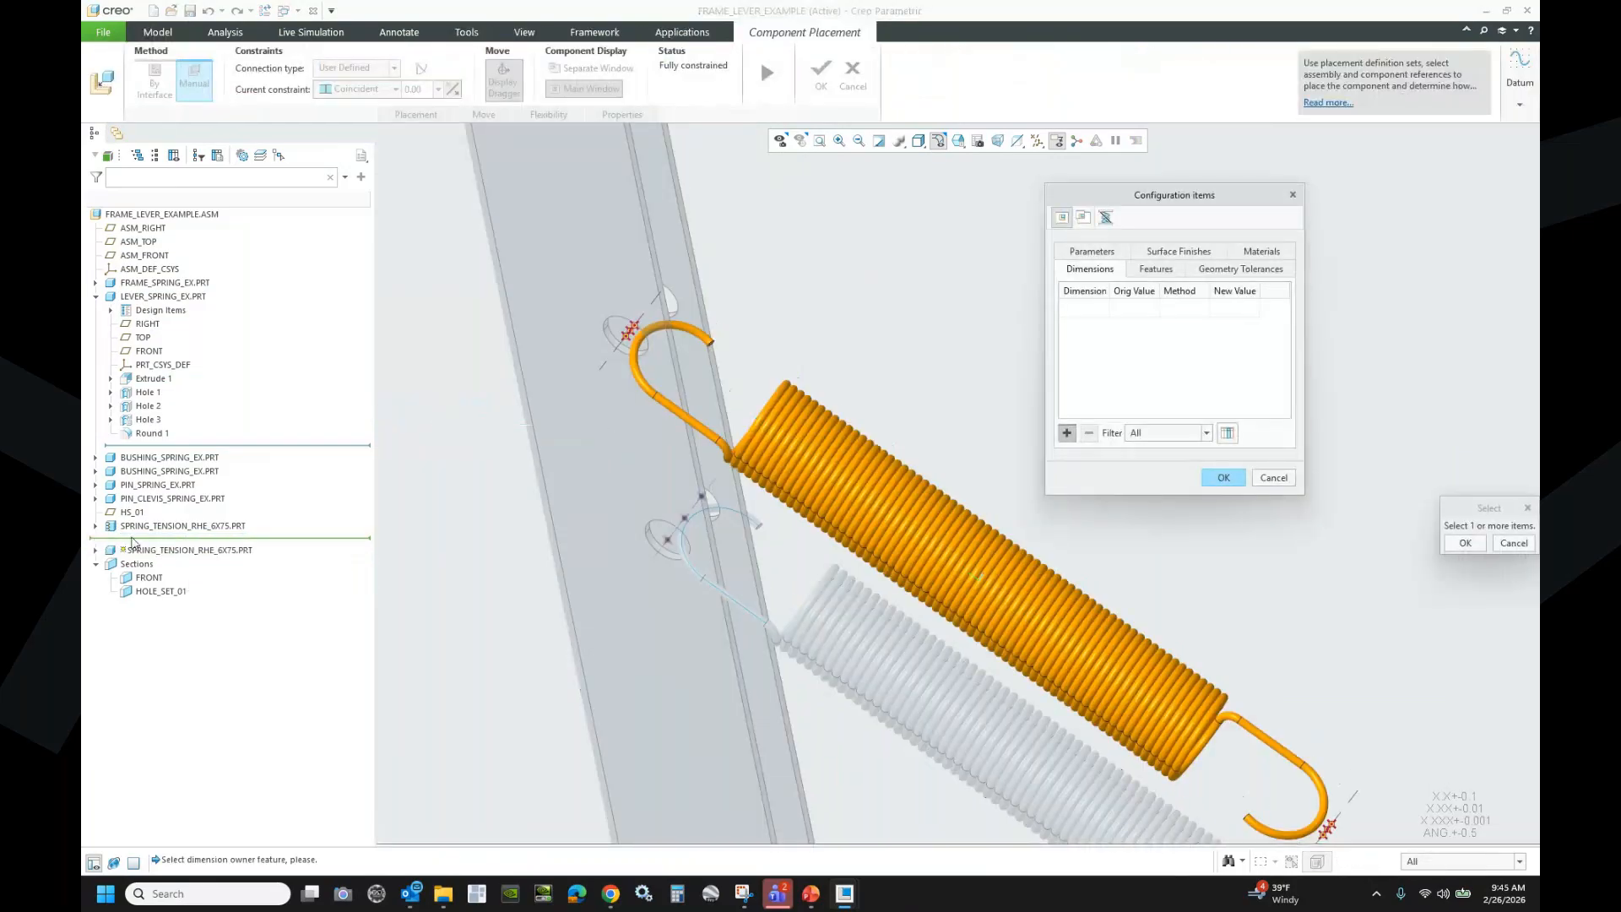
pyautogui.click(96, 550)
pyautogui.click(150, 632)
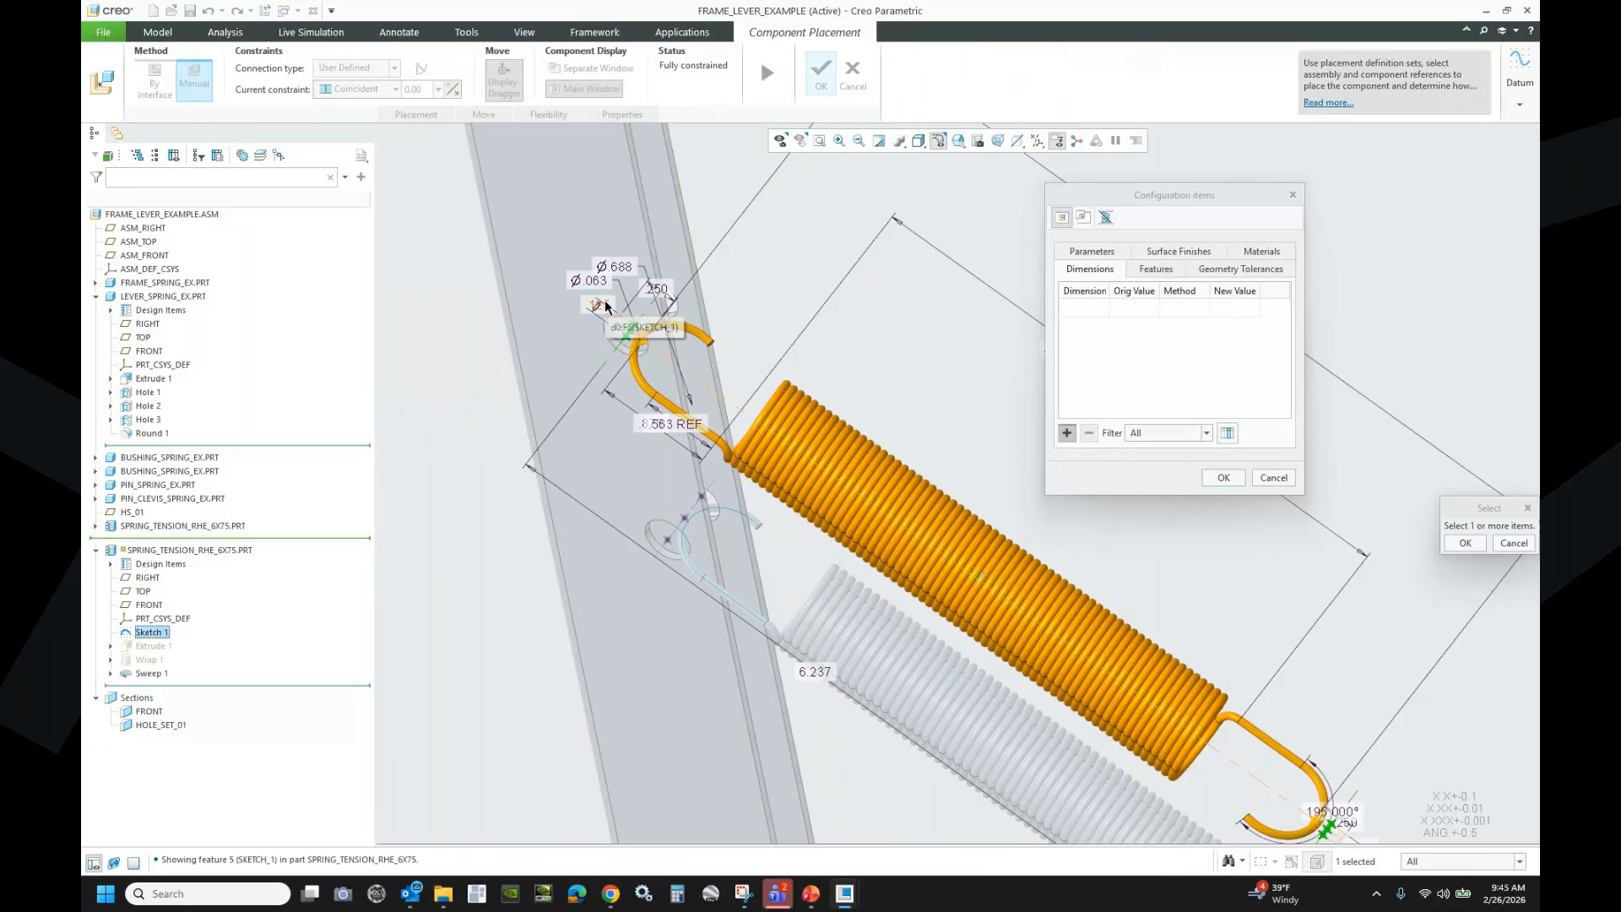
# - Choose the upper and lower hook dimensions and the 6.237 length as varied items
pyautogui.click(606, 306)
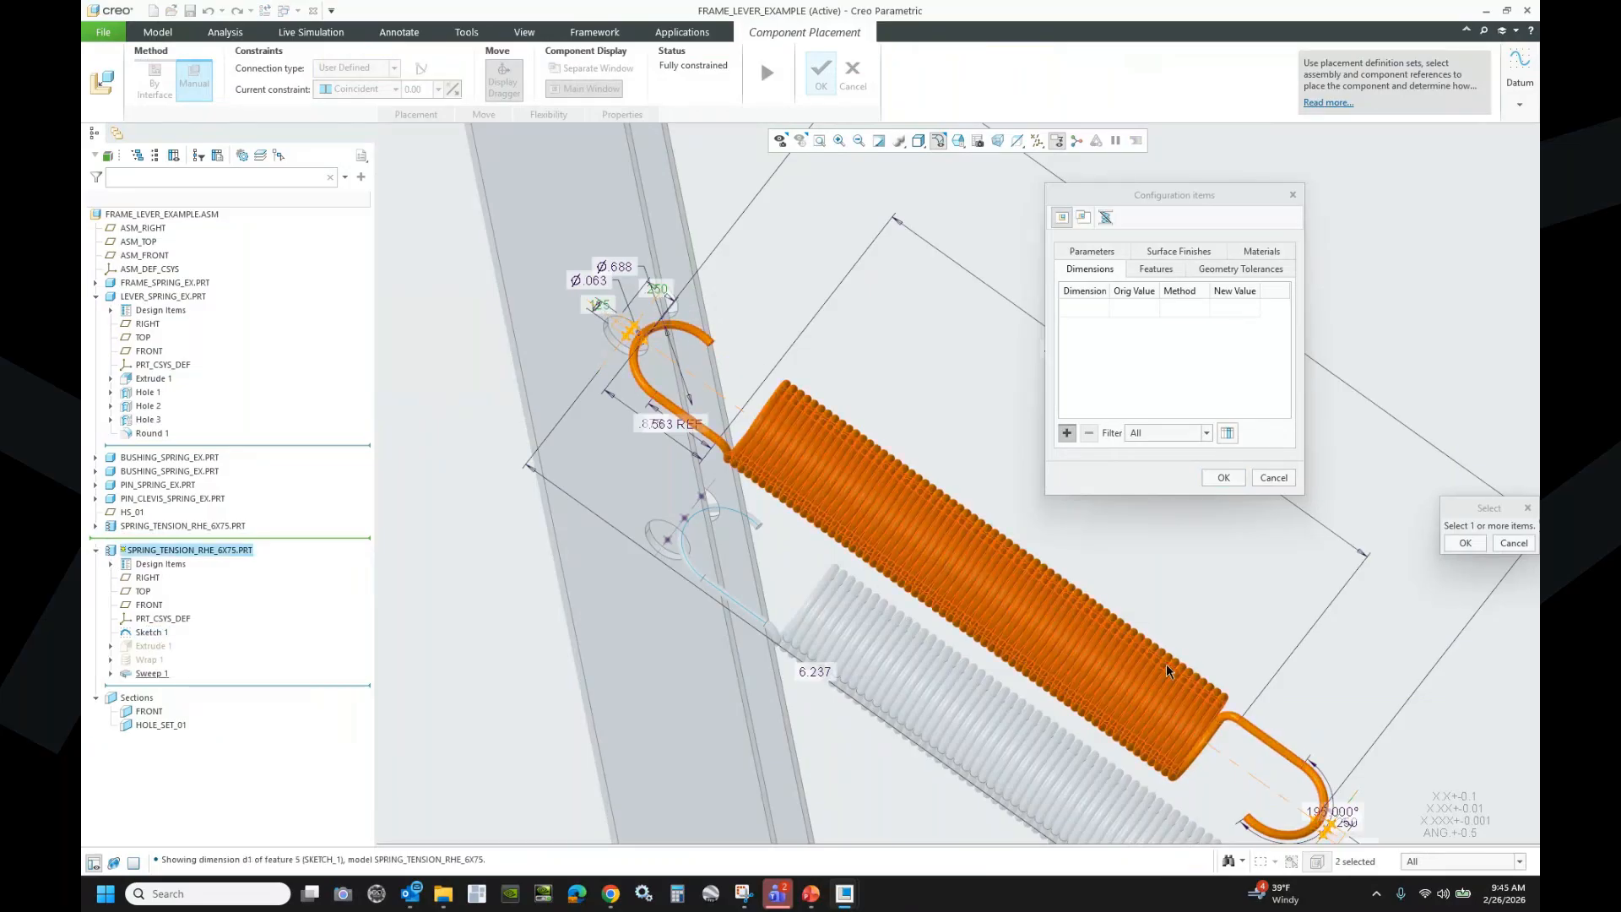
pyautogui.scroll(5, 1125, 605)
pyautogui.scroll(-4, 1254, 716)
pyautogui.scroll(-4, 1211, 722)
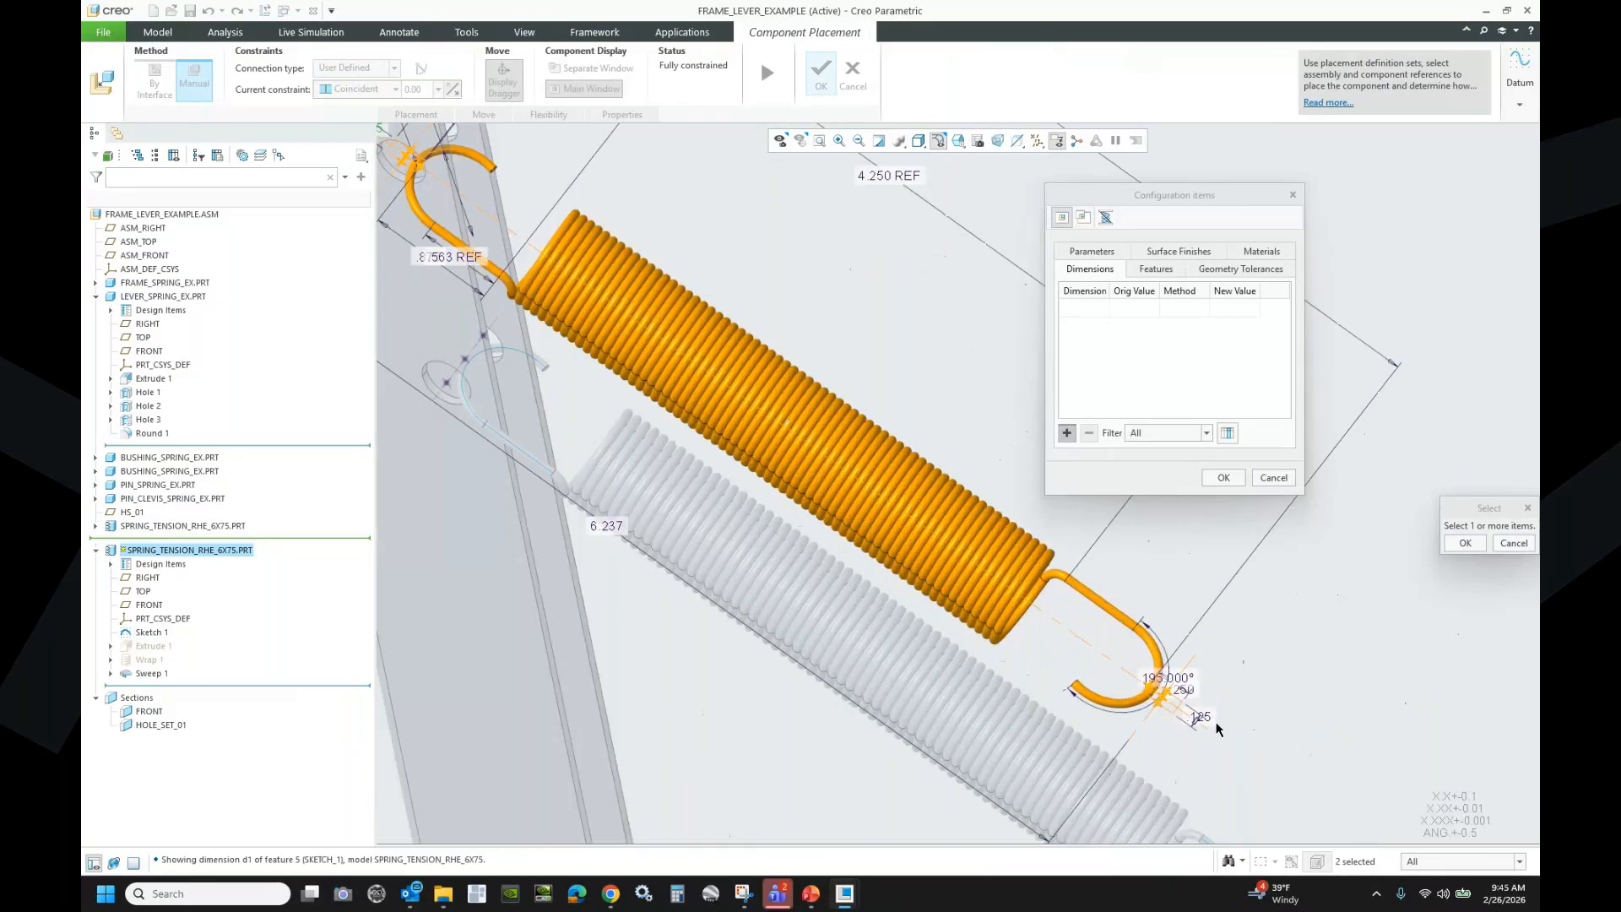
pyautogui.keyDown('ctrl'); pyautogui.click(1194, 714); pyautogui.keyUp('ctrl')
pyautogui.keyDown('ctrl'); pyautogui.click(1161, 657); pyautogui.keyUp('ctrl')
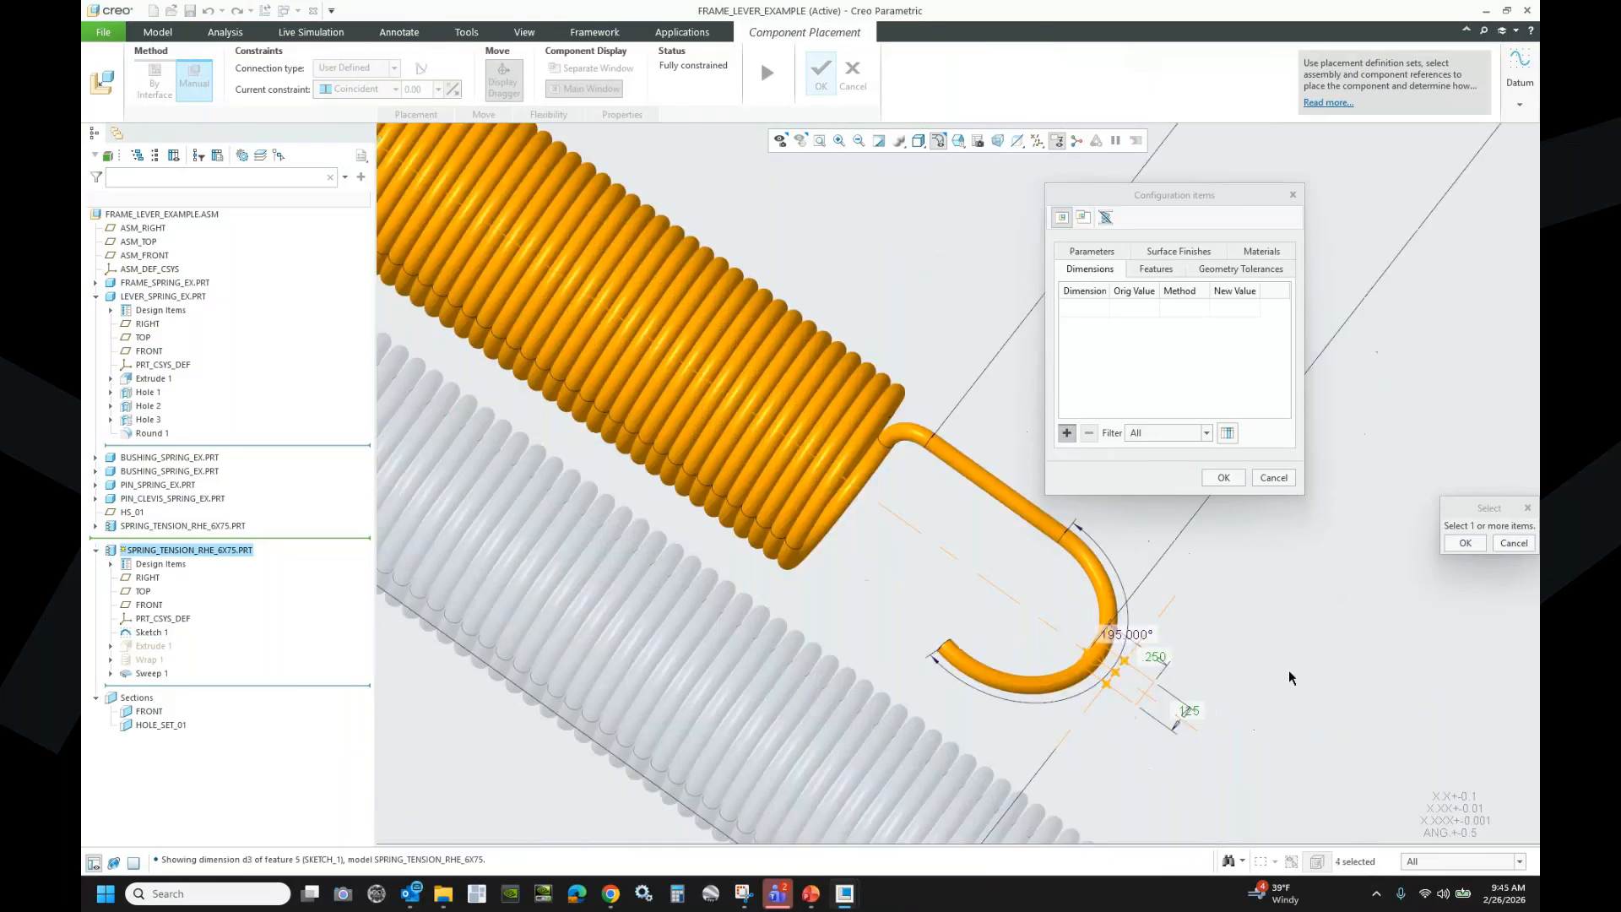
pyautogui.scroll(2, 1290, 677)
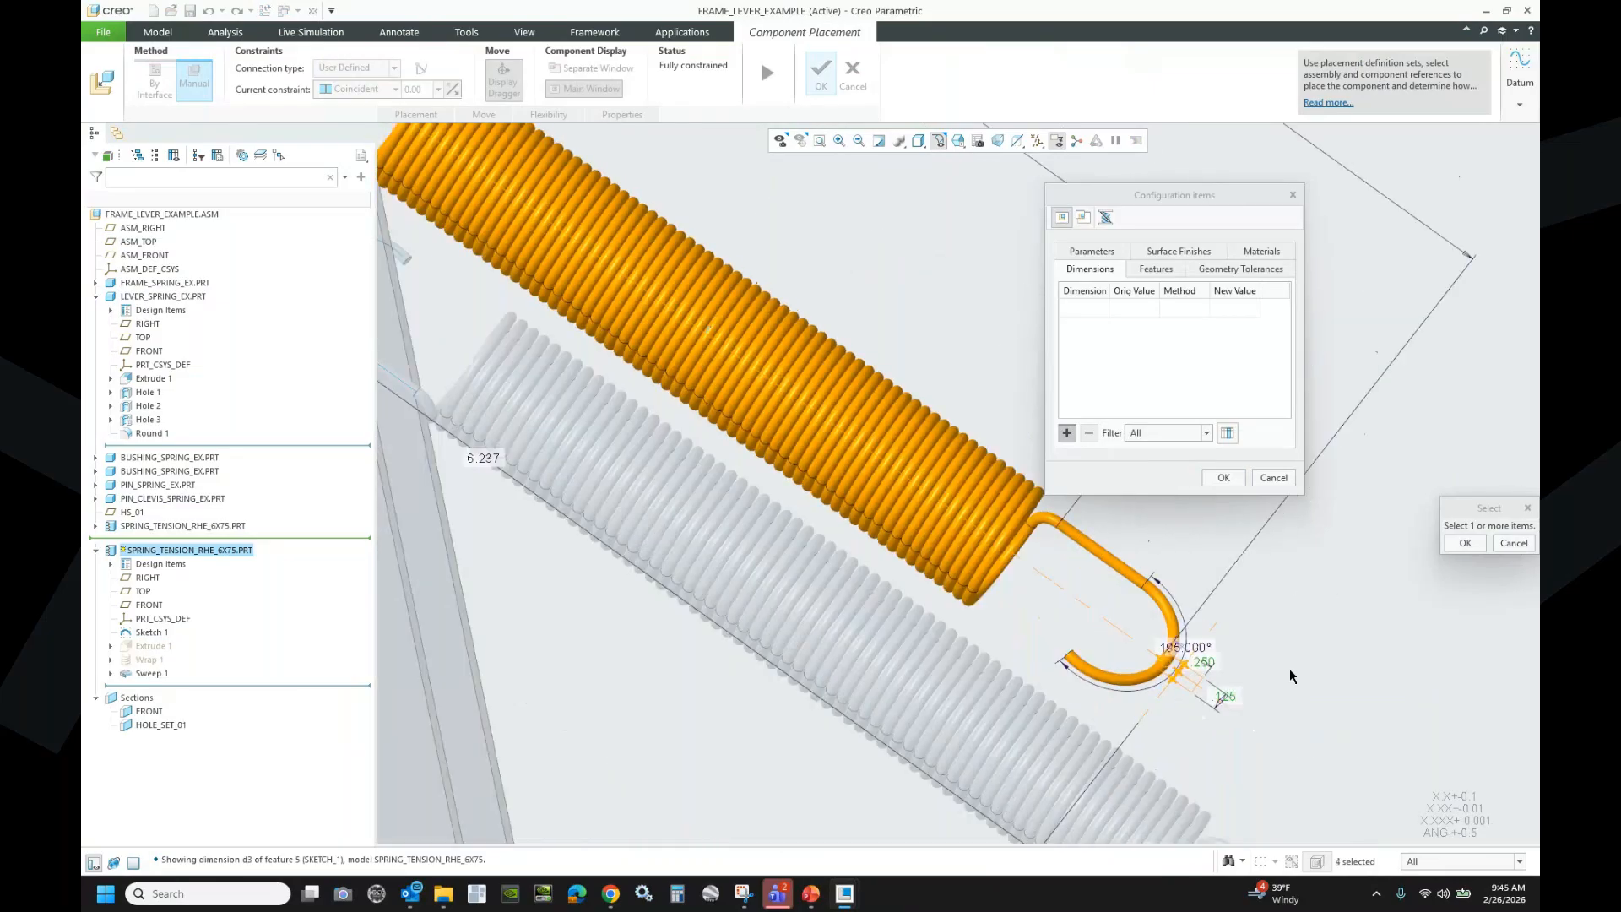
pyautogui.scroll(3, 1290, 672)
pyautogui.keyDown('ctrl'); pyautogui.click(871, 561); pyautogui.keyUp('ctrl')
pyautogui.click(1460, 545)
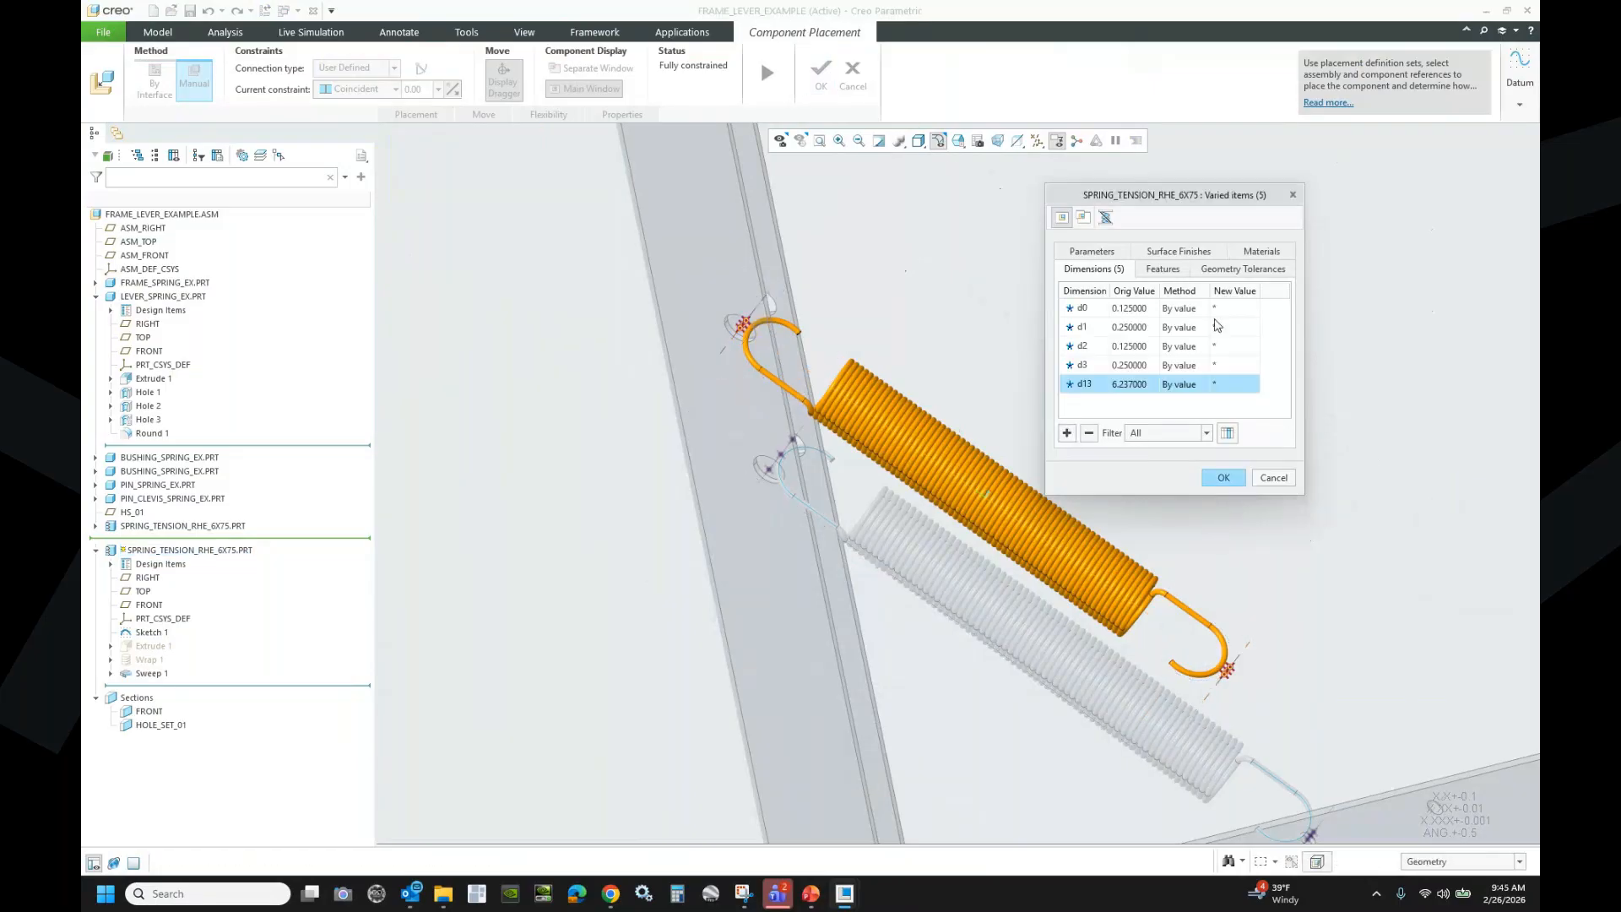
# - Set d0 to Distance, measured between frame and lever surfaces at 0.500000
pyautogui.click(1133, 311)
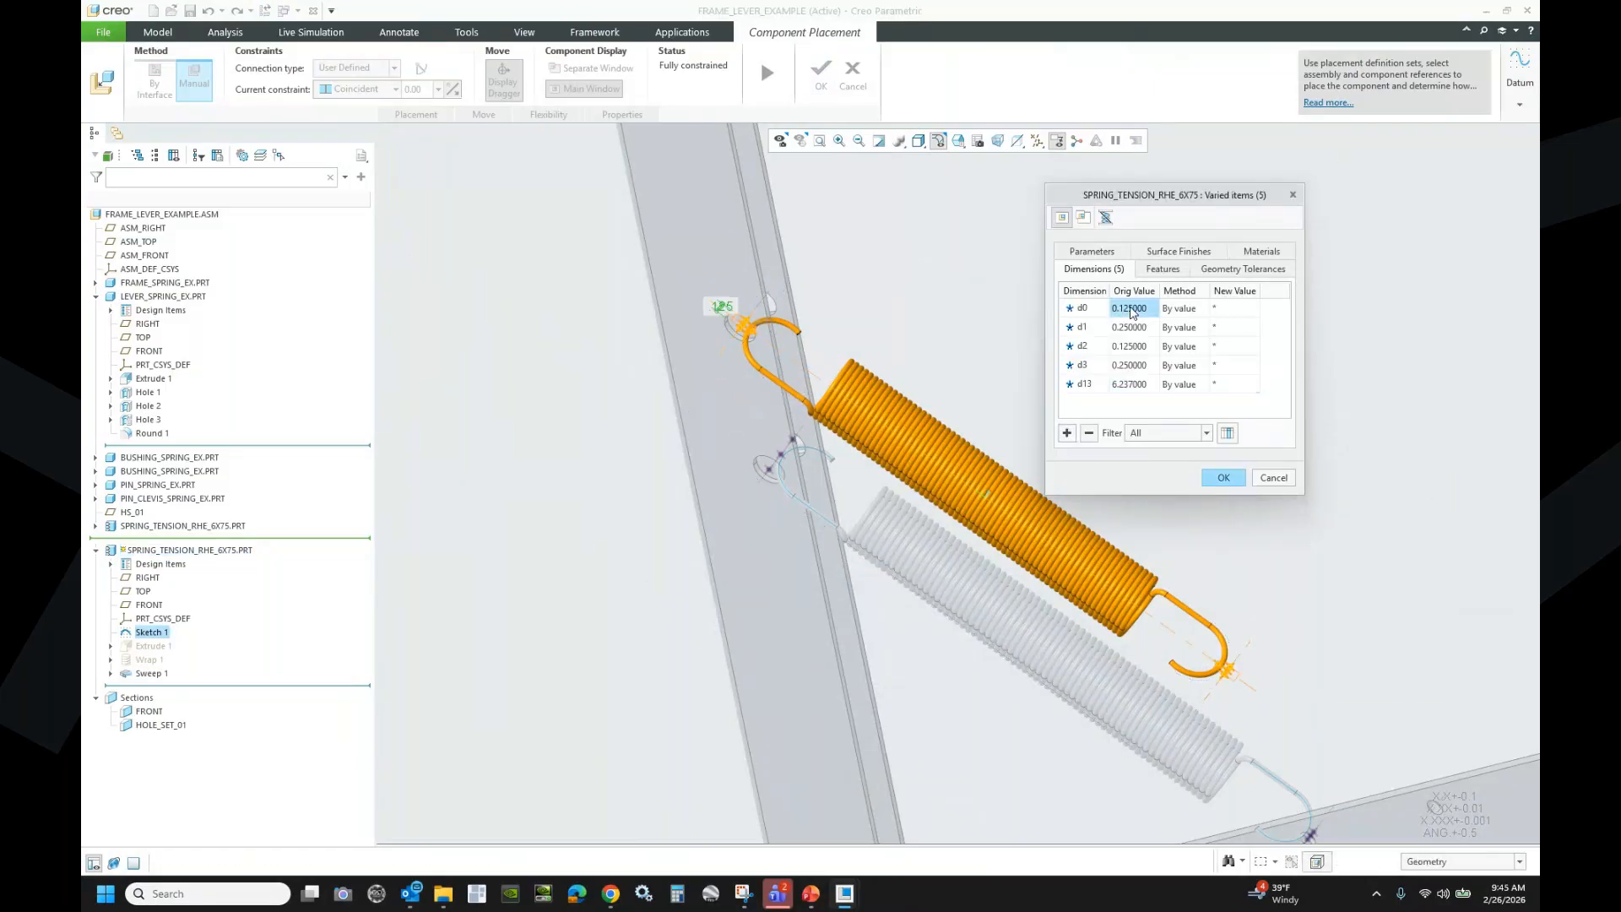
pyautogui.click(1197, 308)
pyautogui.click(1197, 307)
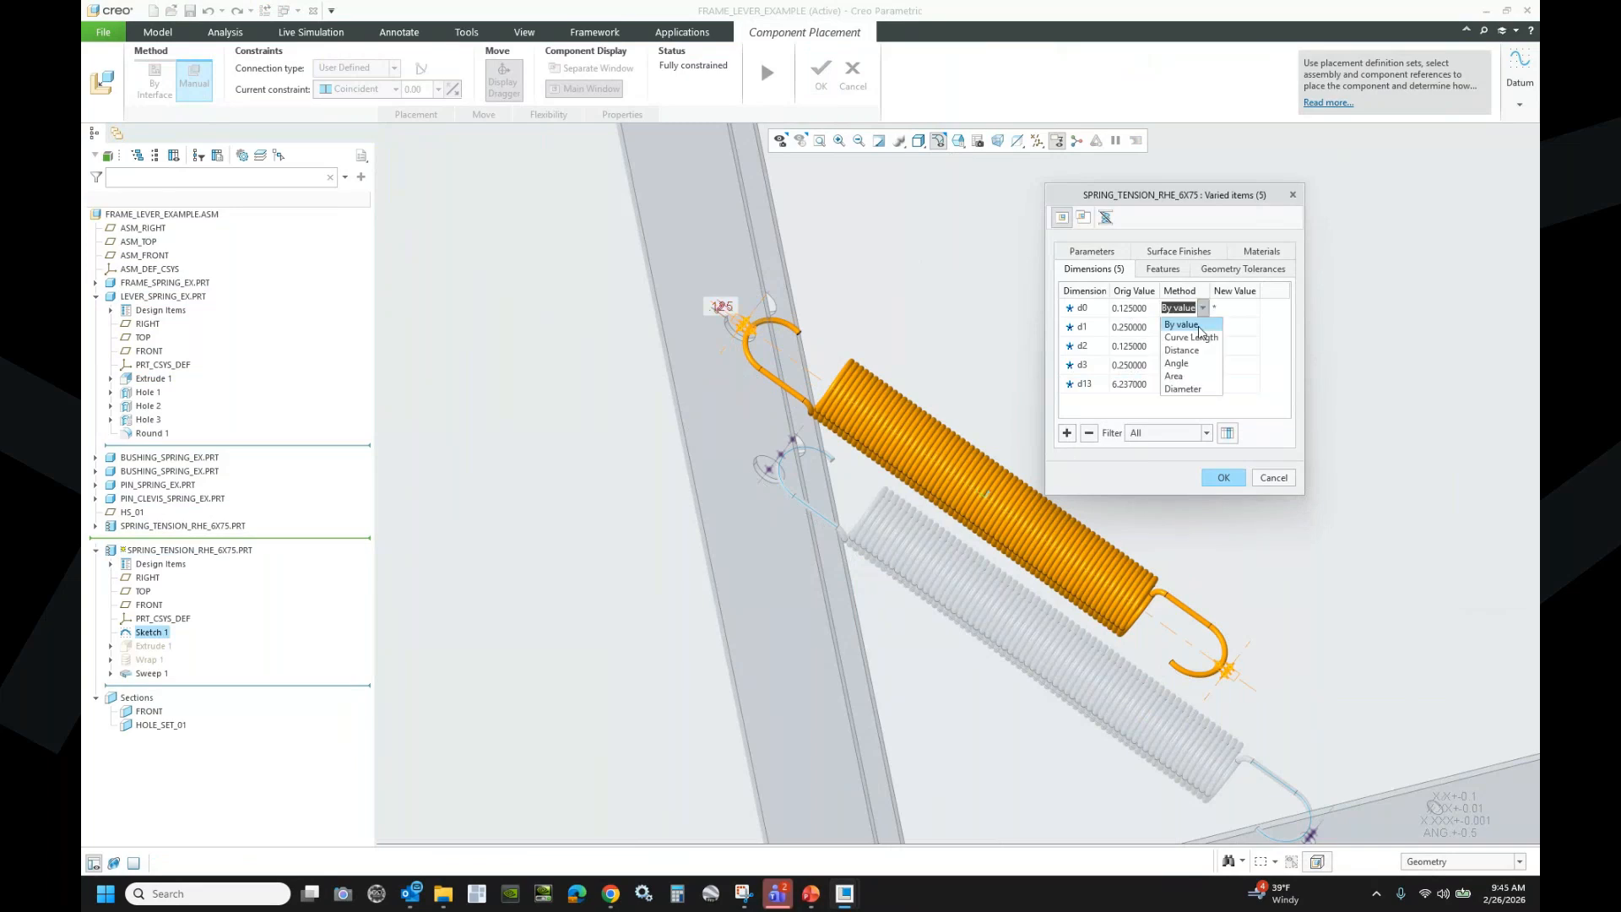
pyautogui.click(1181, 350)
pyautogui.click(720, 258)
pyautogui.click(782, 253)
pyautogui.click(1461, 621)
# - Set d1 to Diameter, measured from the hole at 0.375000
pyautogui.click(1197, 328)
pyautogui.click(1203, 327)
pyautogui.click(1177, 405)
pyautogui.scroll(-8, 710, 309)
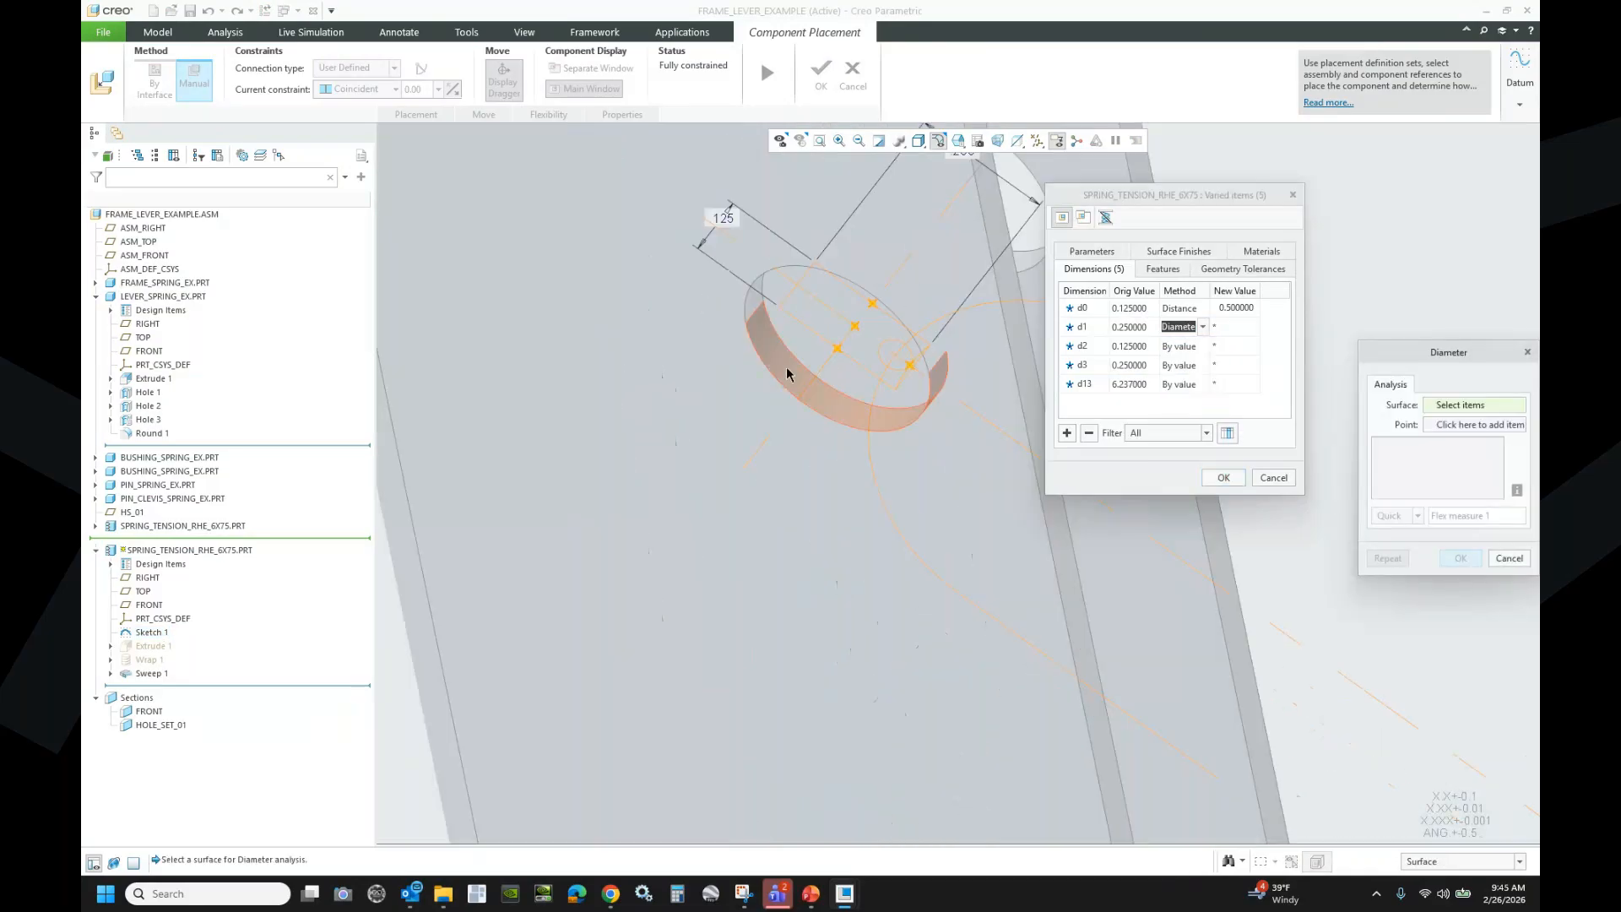
pyautogui.click(787, 369)
pyautogui.click(1459, 561)
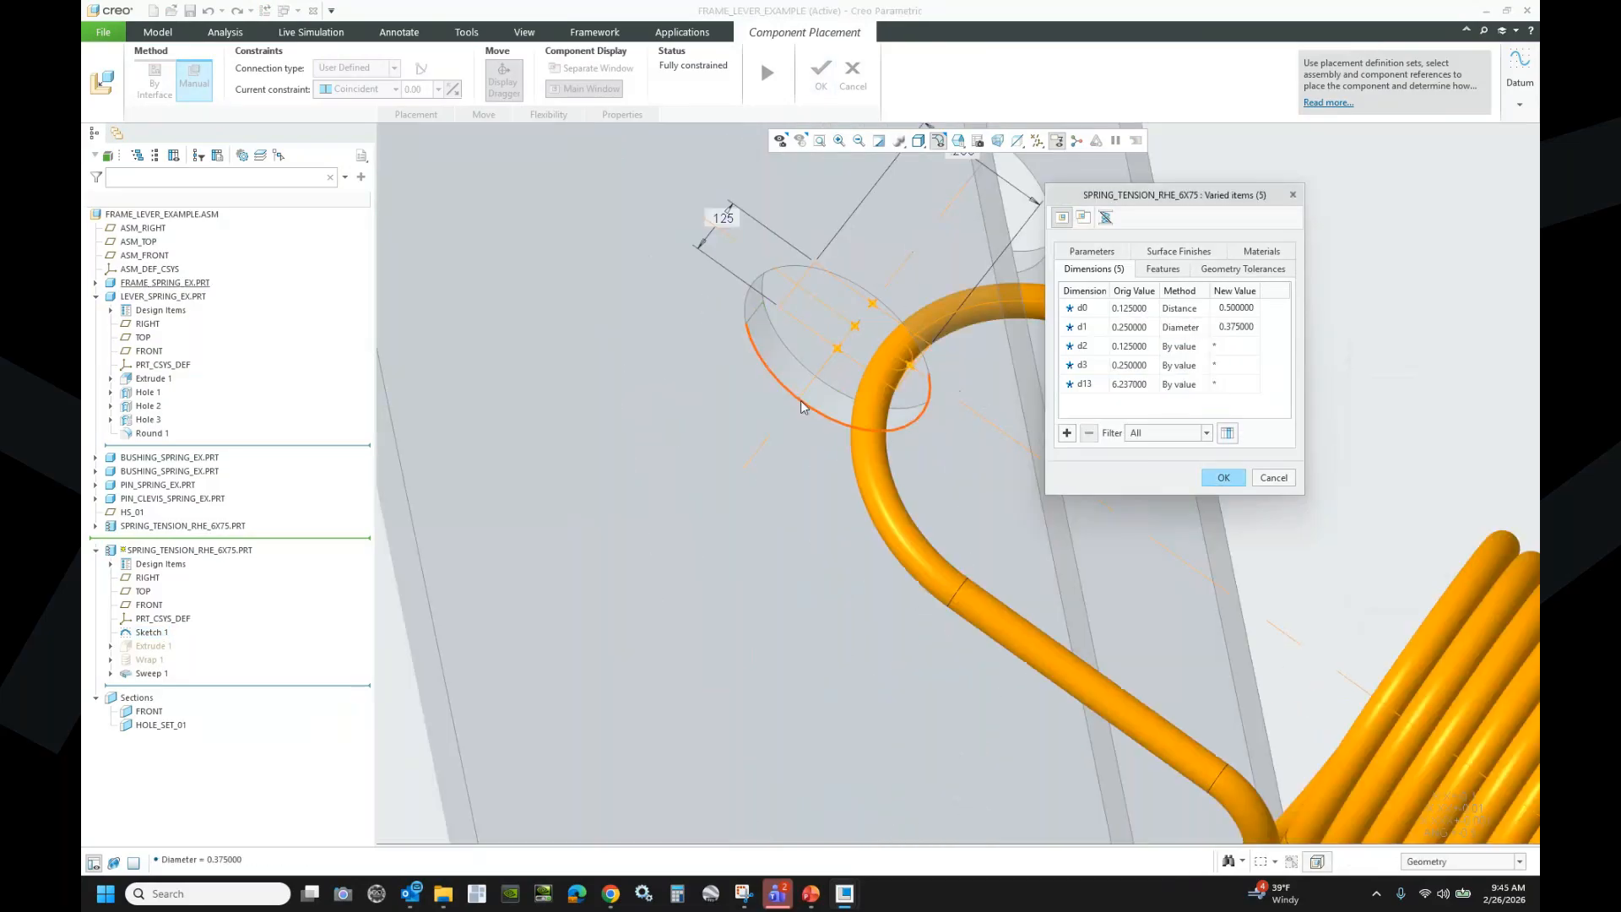
# - Set d2 to Distance, measured to the lever surface at 0.125000
pyautogui.scroll(6, 512, 313)
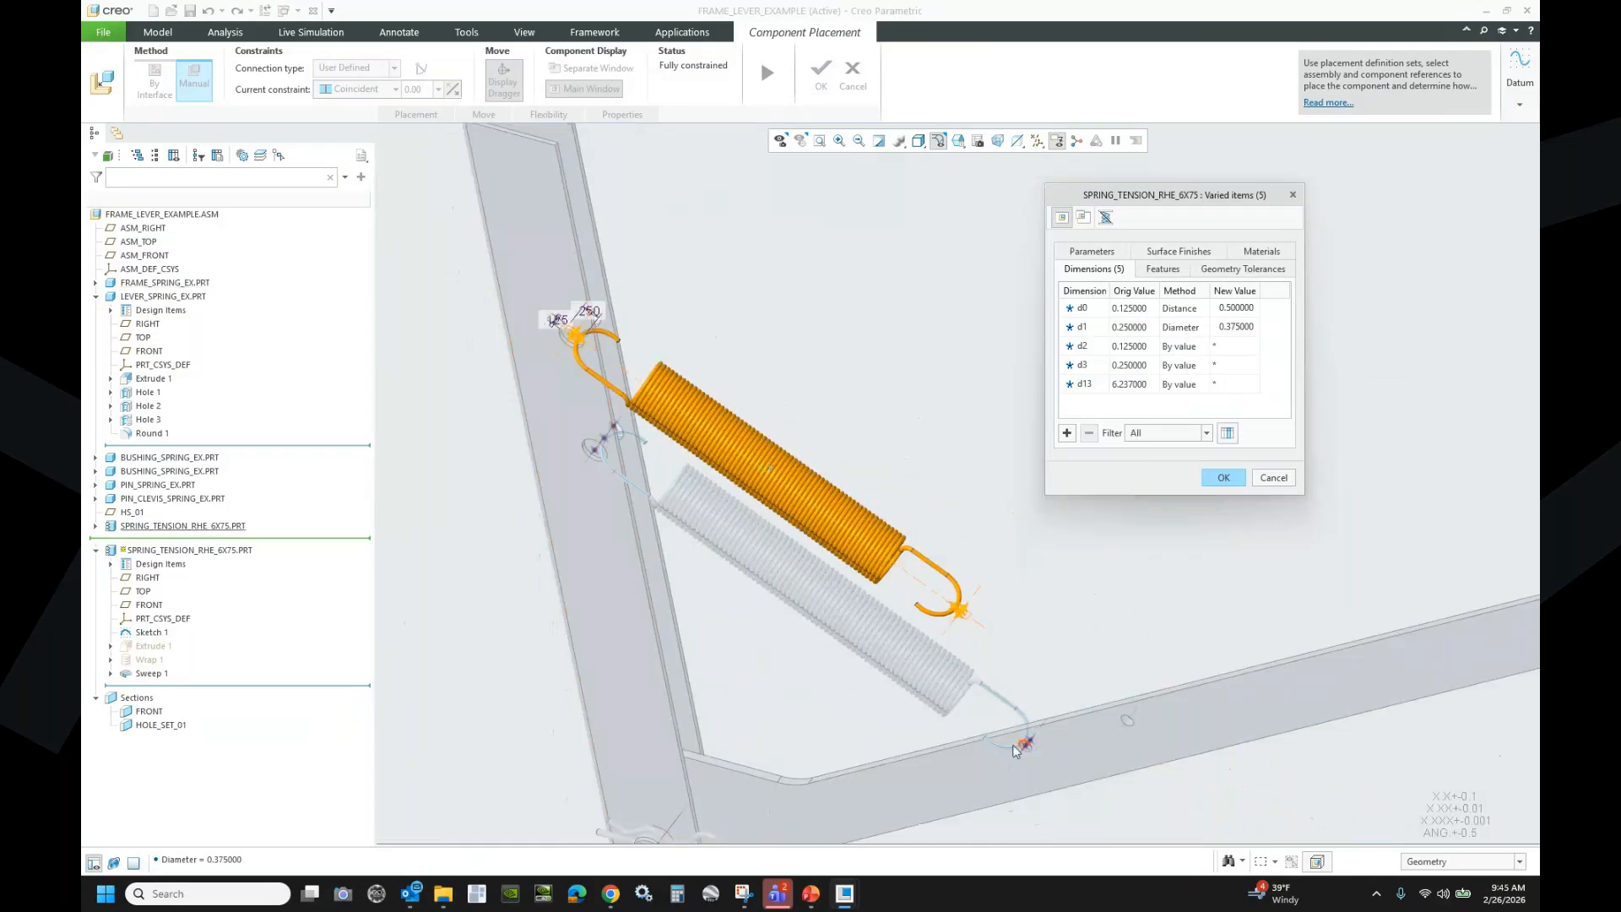
pyautogui.scroll(-6, 1231, 720)
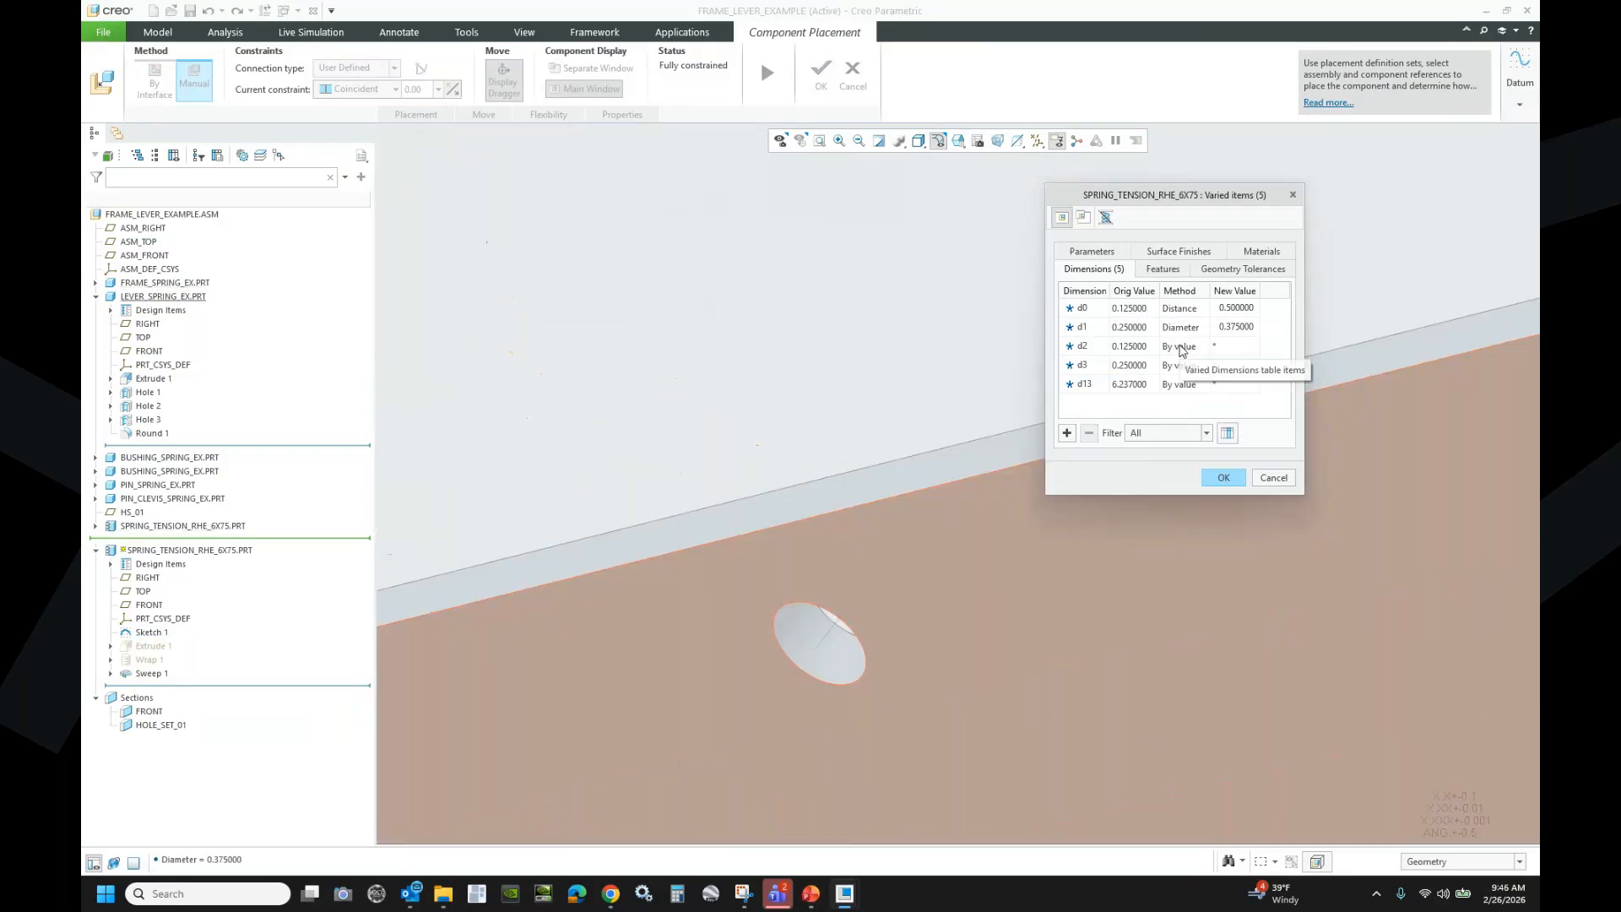
pyautogui.click(1186, 347)
pyautogui.click(1193, 350)
pyautogui.click(1182, 388)
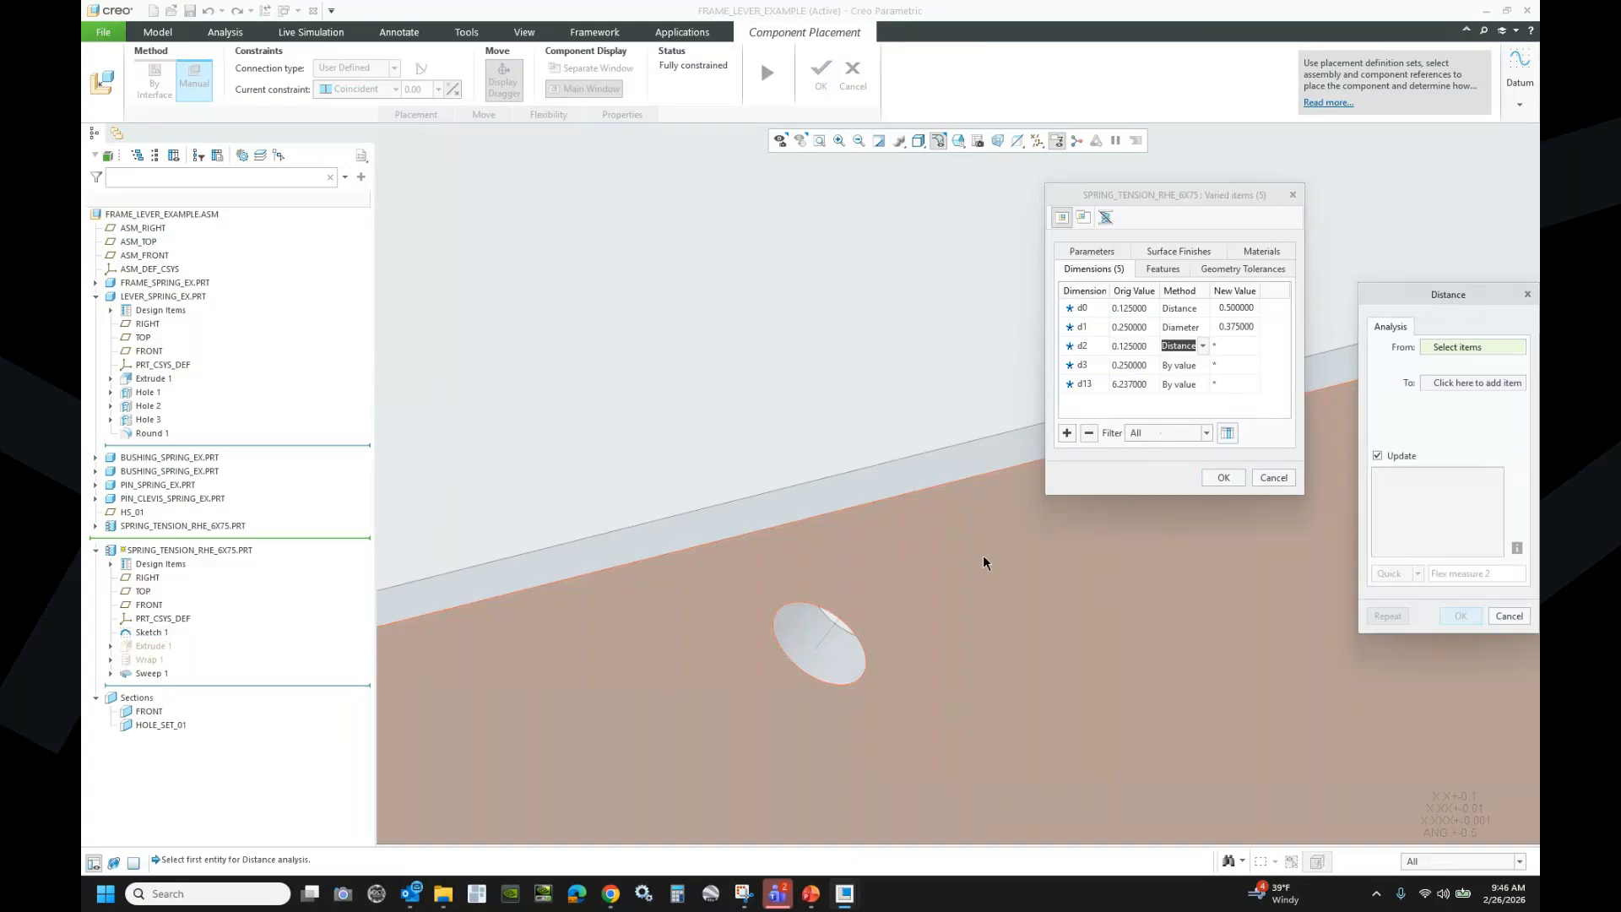
pyautogui.click(963, 471)
pyautogui.click(1460, 621)
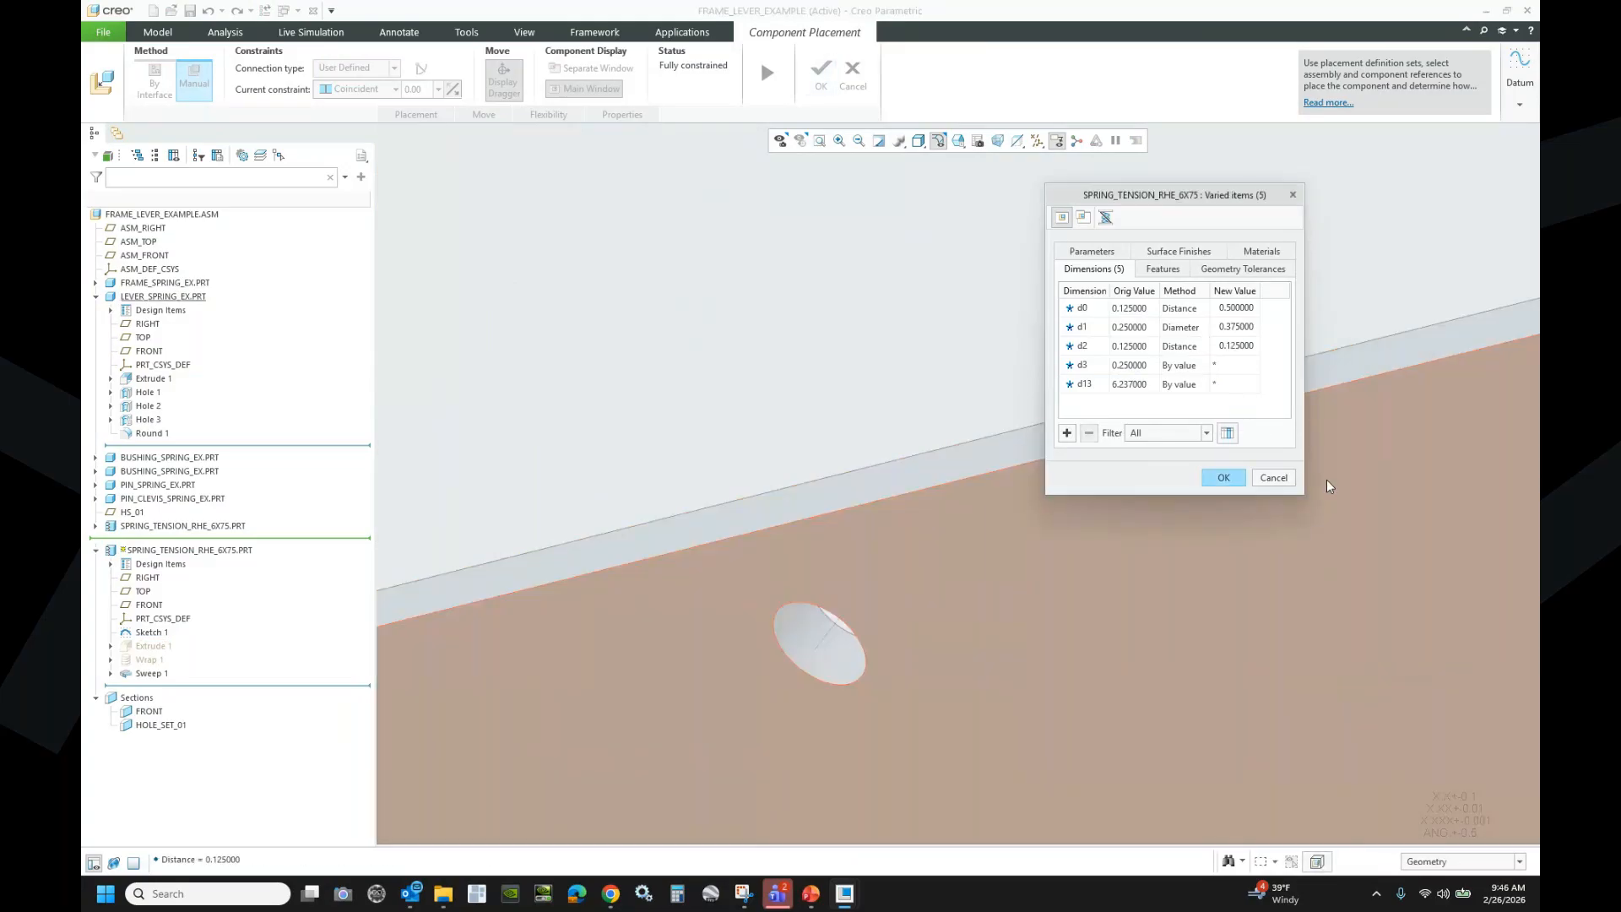
# - Set d3 to Diameter, measured from the lever hole at 0.188
pyautogui.click(1197, 365)
pyautogui.click(1203, 365)
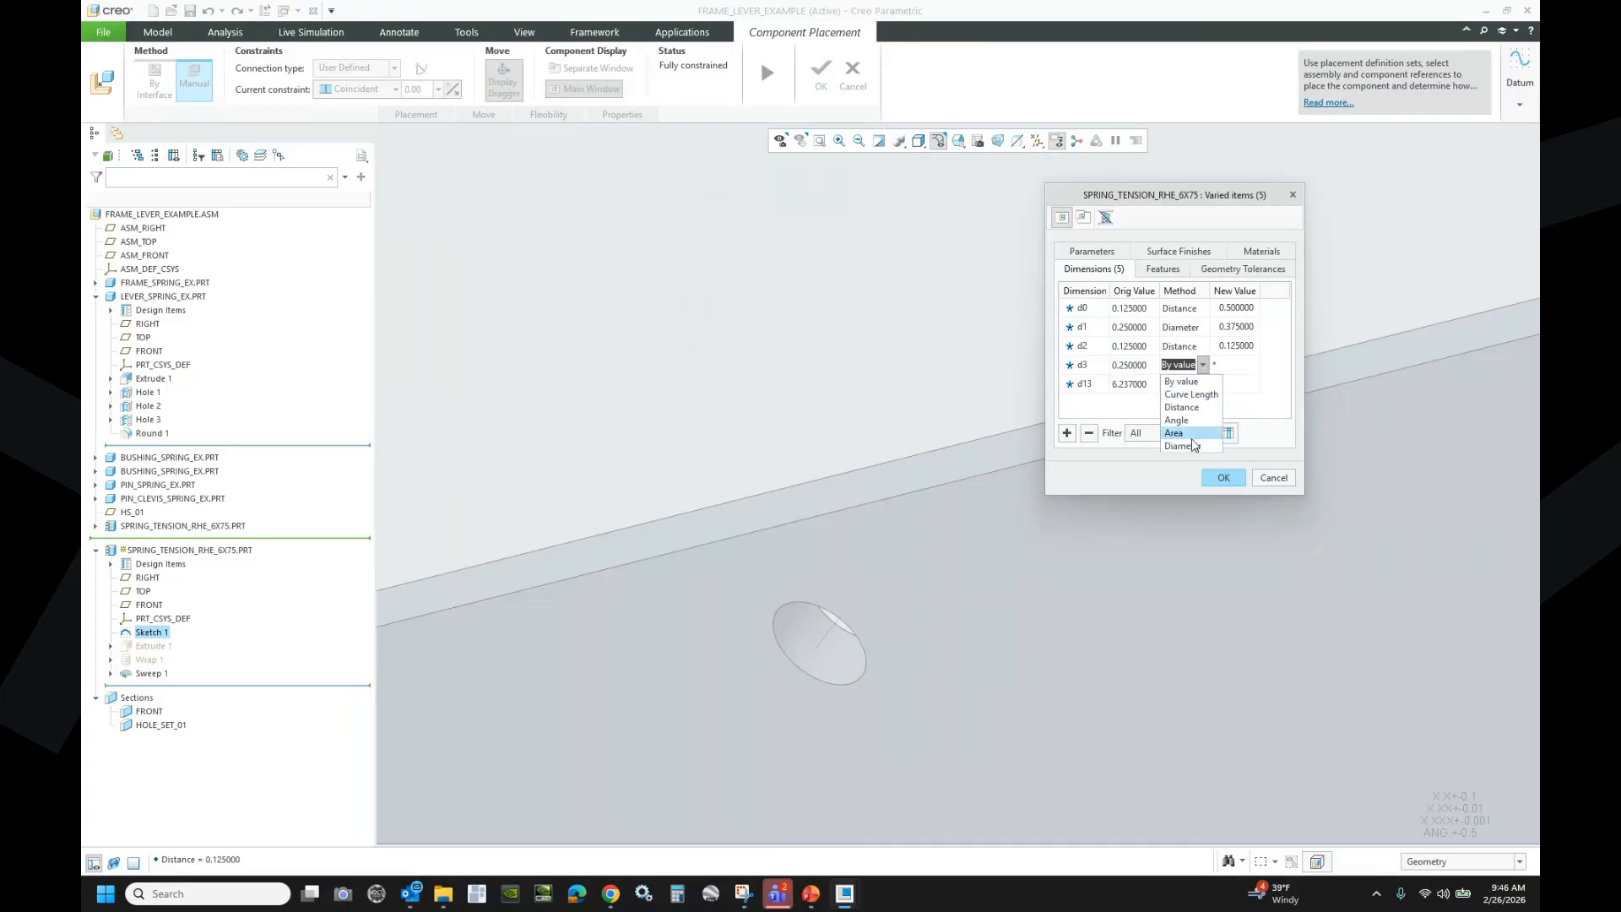
pyautogui.click(1181, 428)
pyautogui.click(825, 663)
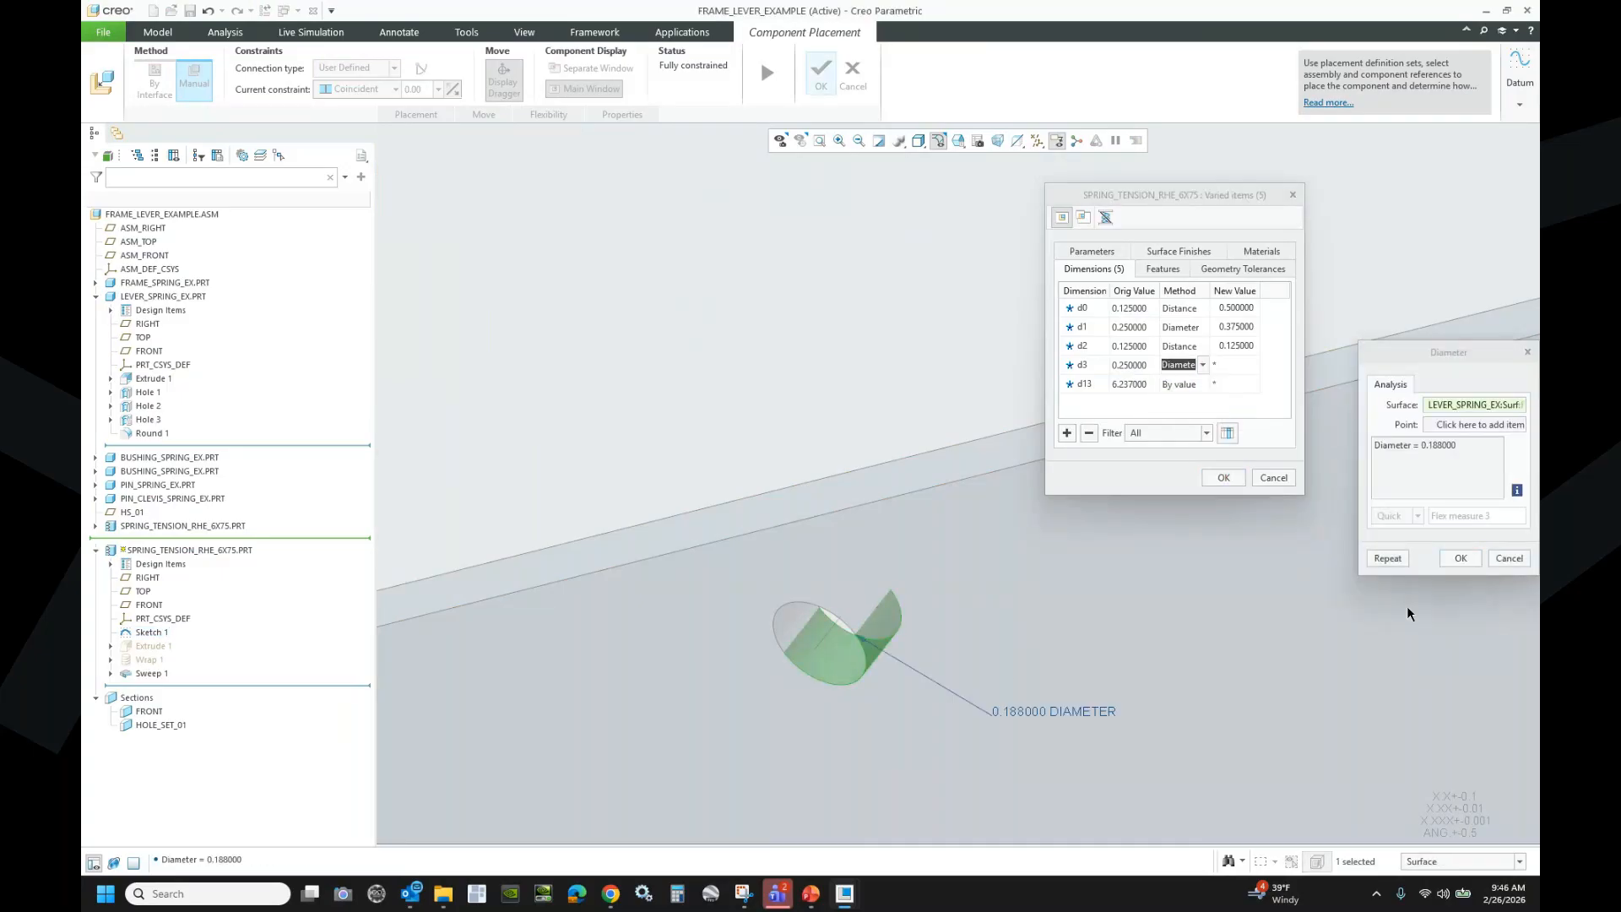
pyautogui.click(1457, 557)
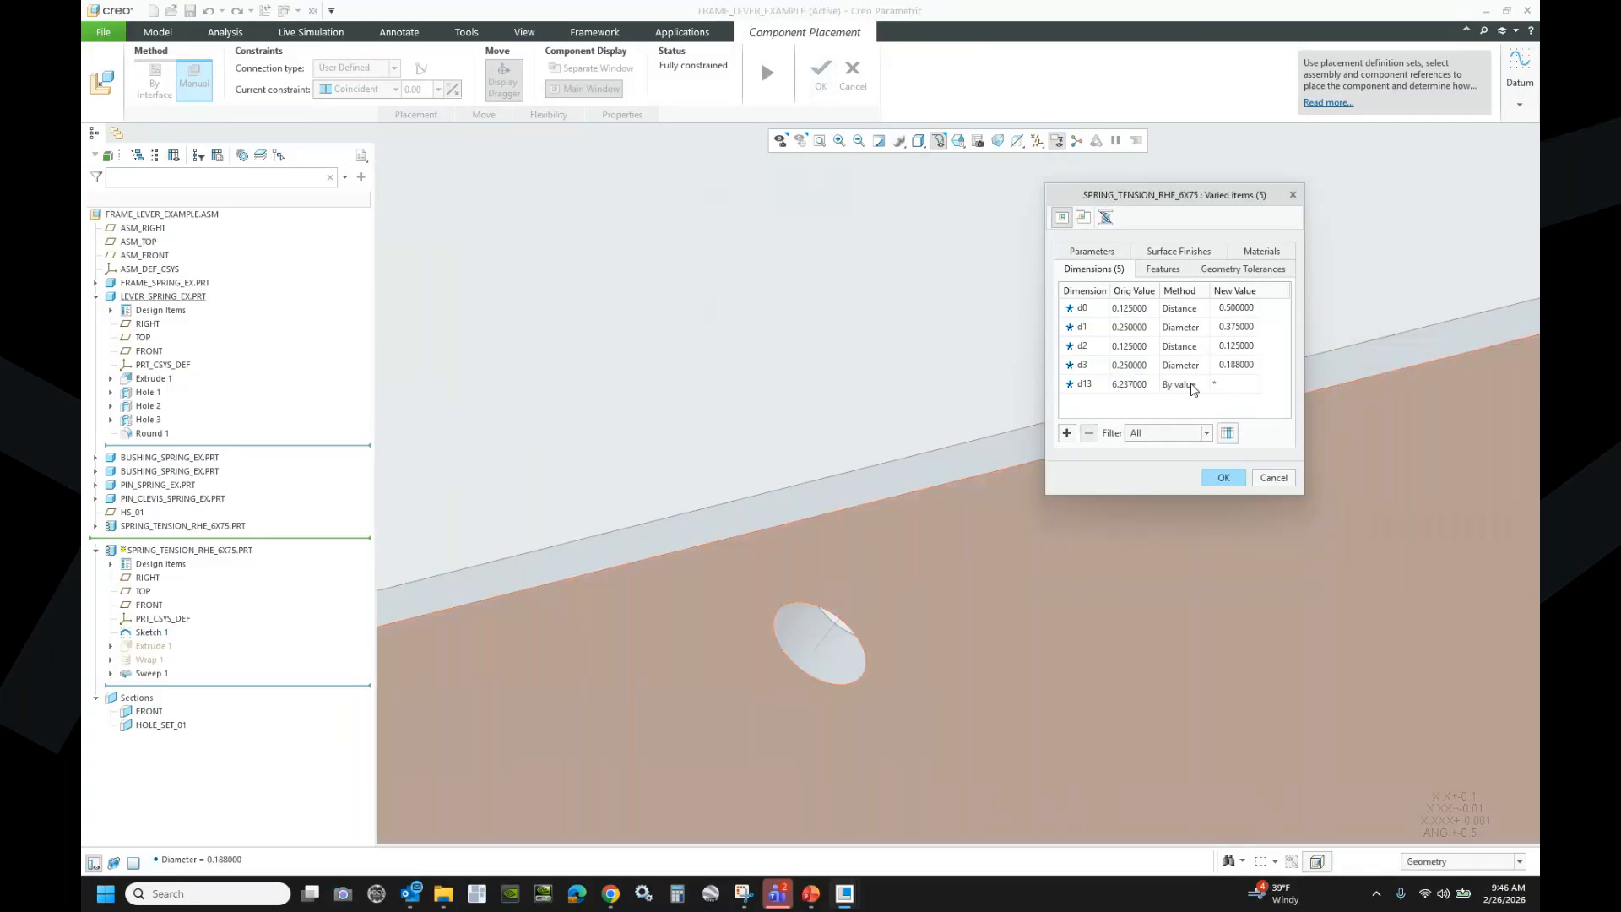
# - Set length d13 to Distance between lever and frame hole axes (8.83711) and apply all
pyautogui.click(1193, 385)
pyautogui.click(1204, 386)
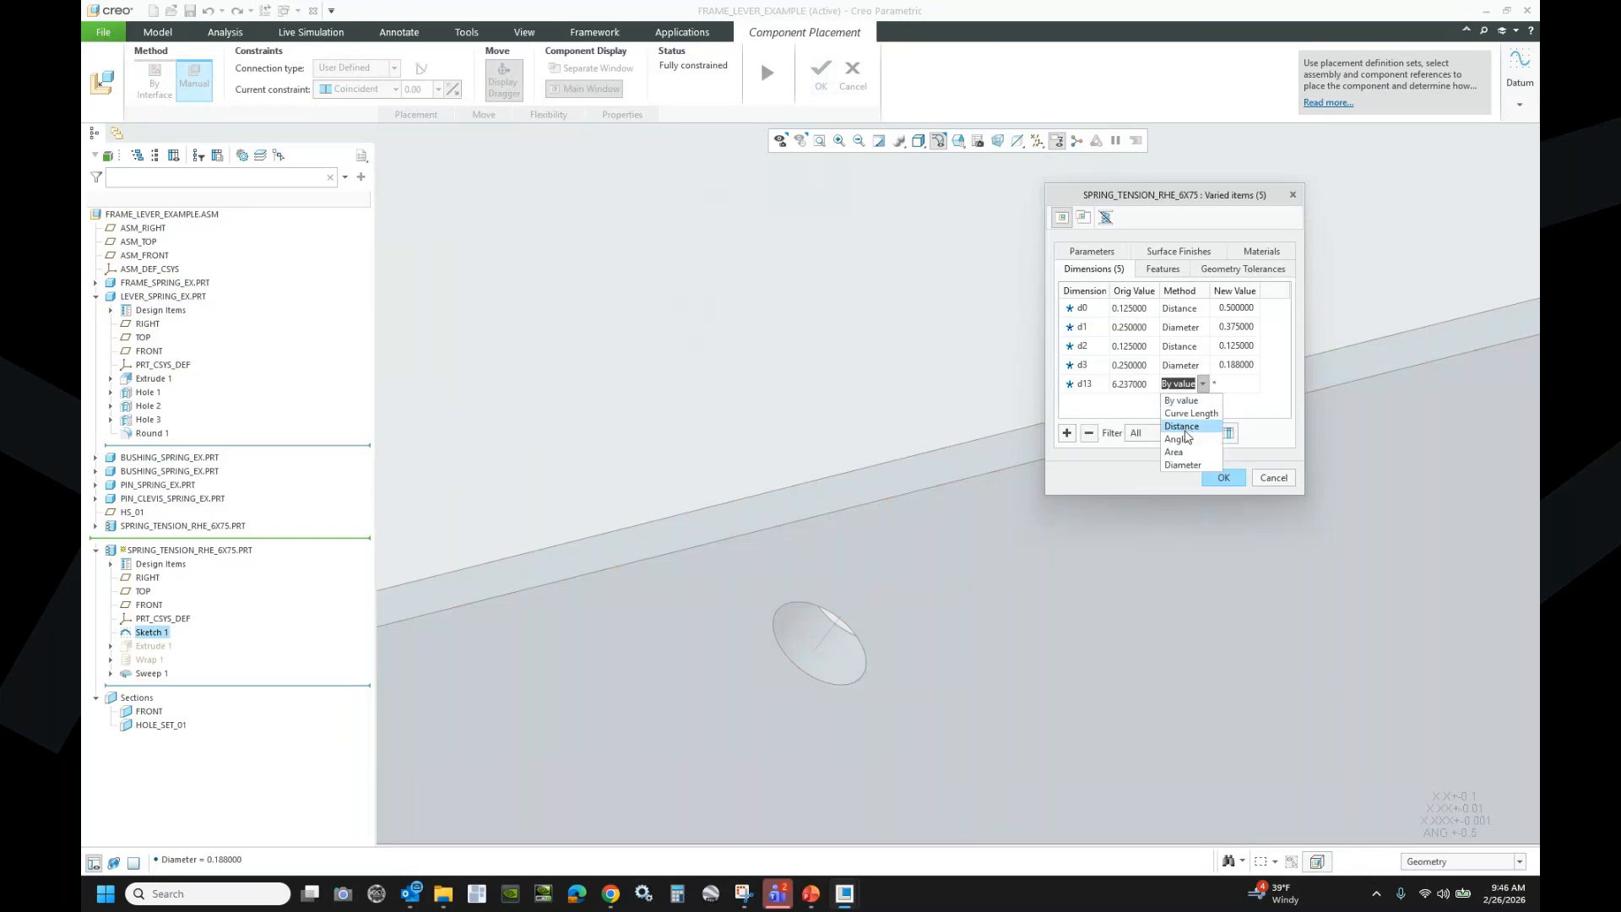
pyautogui.click(1182, 423)
pyautogui.click(825, 640)
pyautogui.scroll(5, 1179, 684)
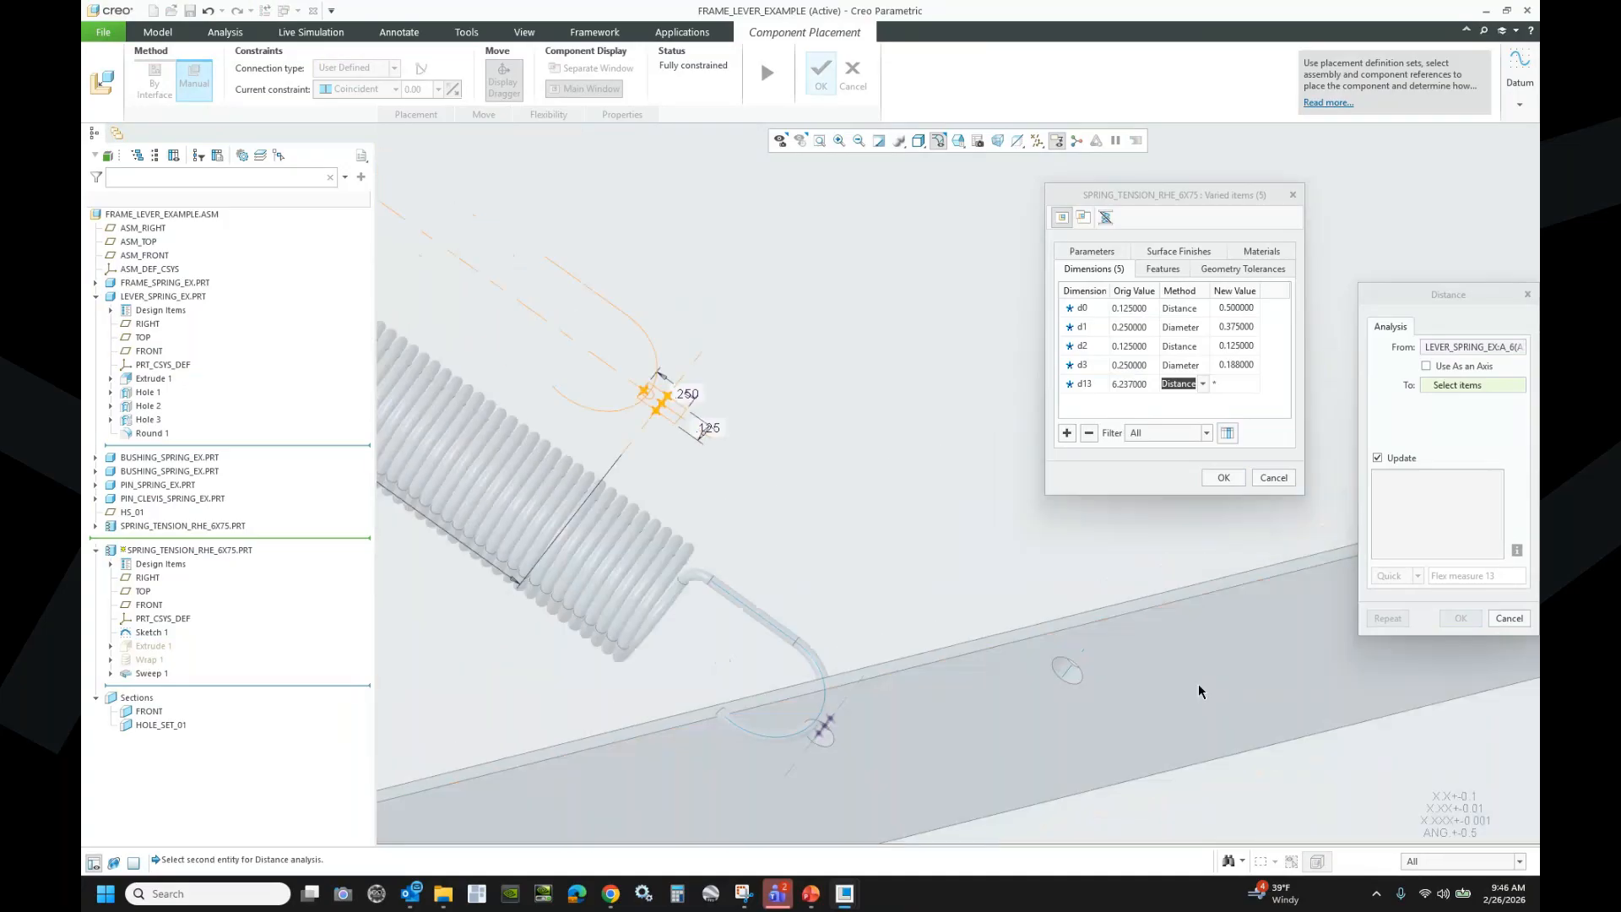
pyautogui.scroll(5, 1198, 687)
pyautogui.scroll(-4, 802, 455)
pyautogui.scroll(-5, 760, 389)
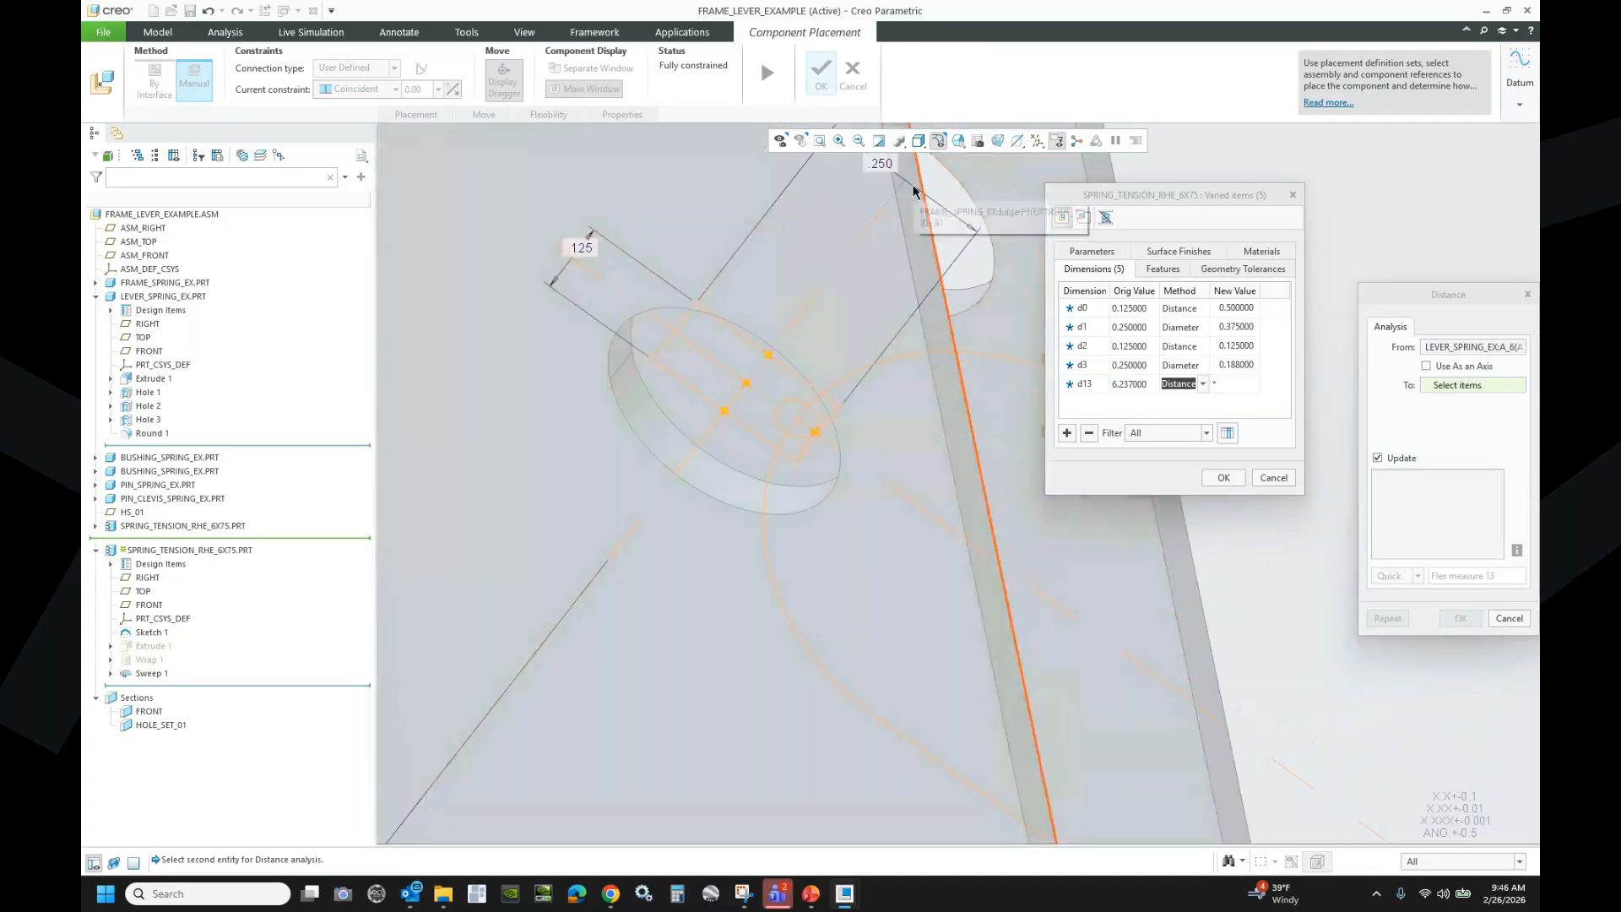
pyautogui.click(954, 222)
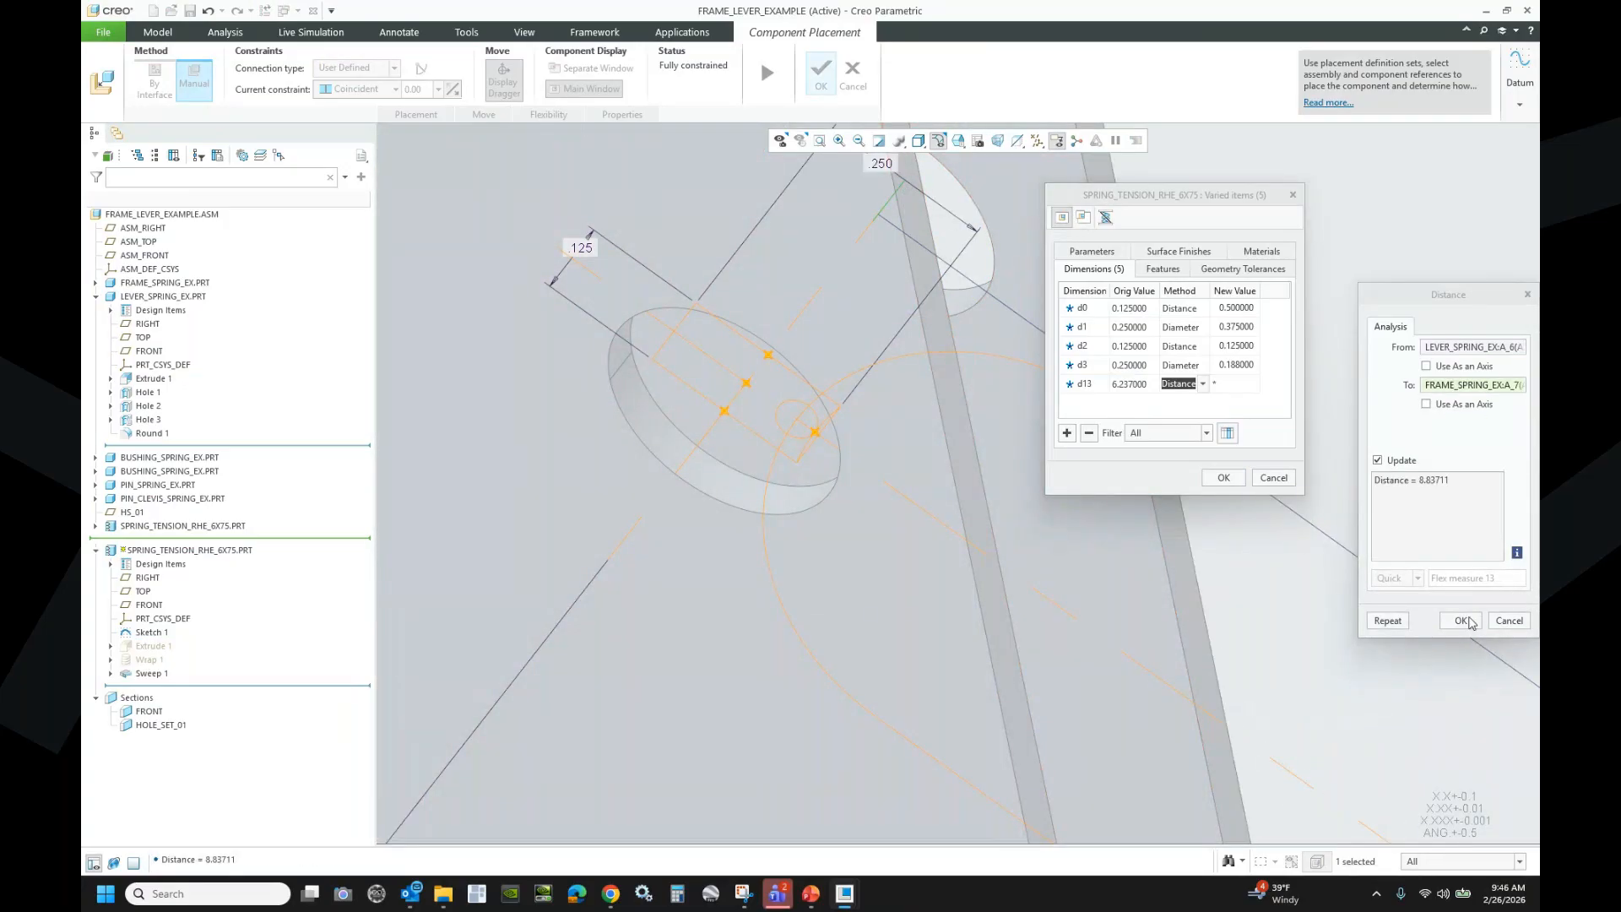
pyautogui.click(1460, 619)
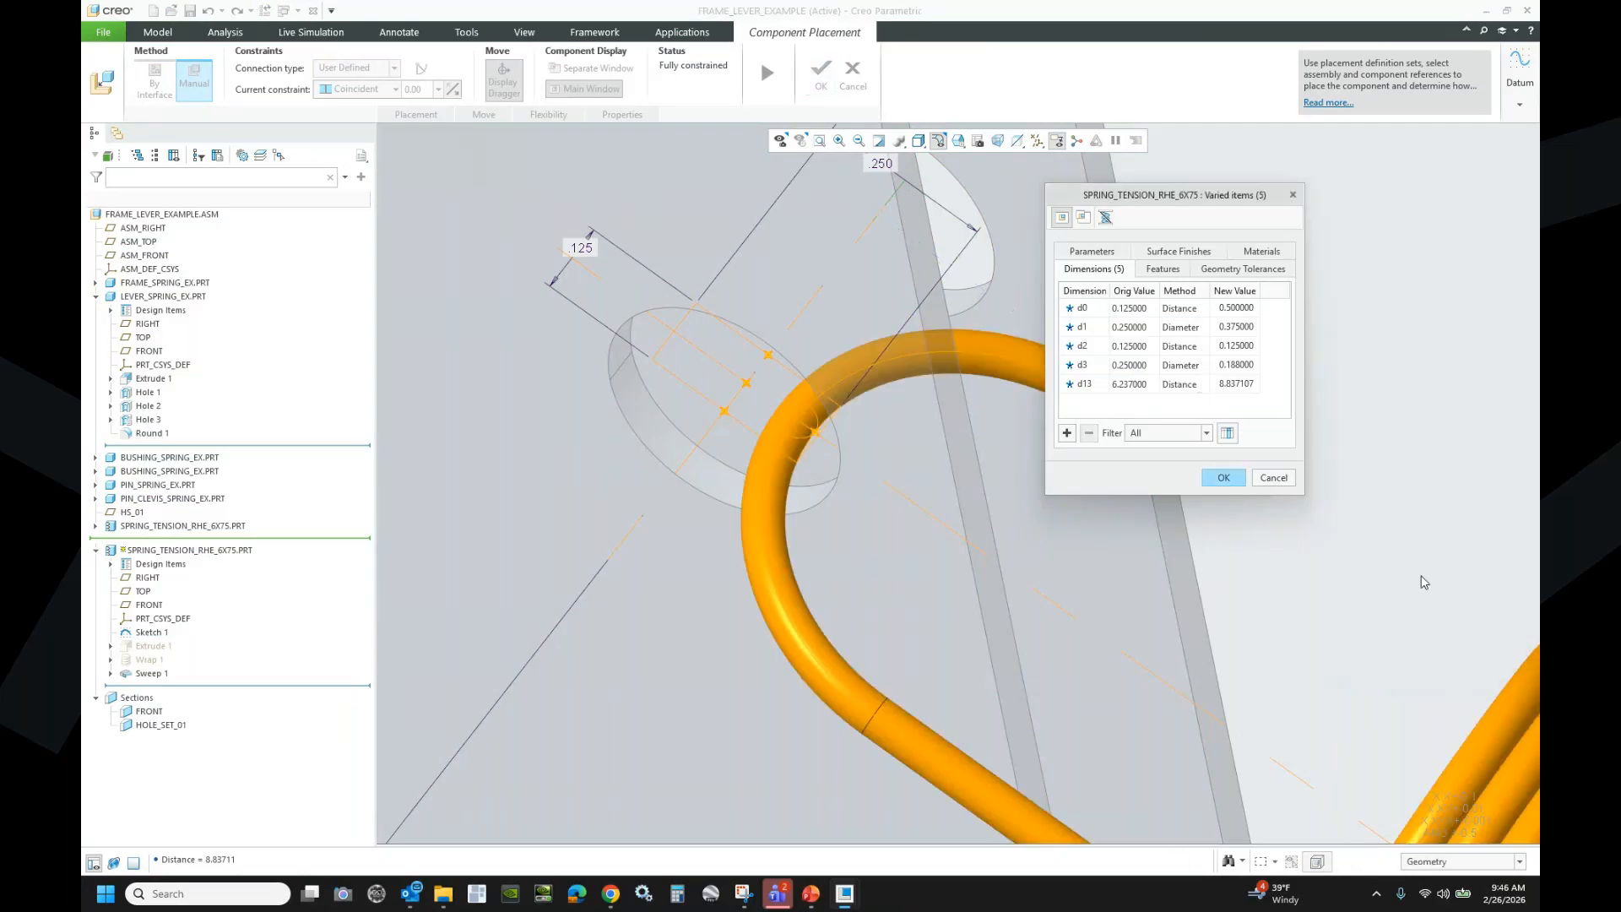
pyautogui.click(1223, 478)
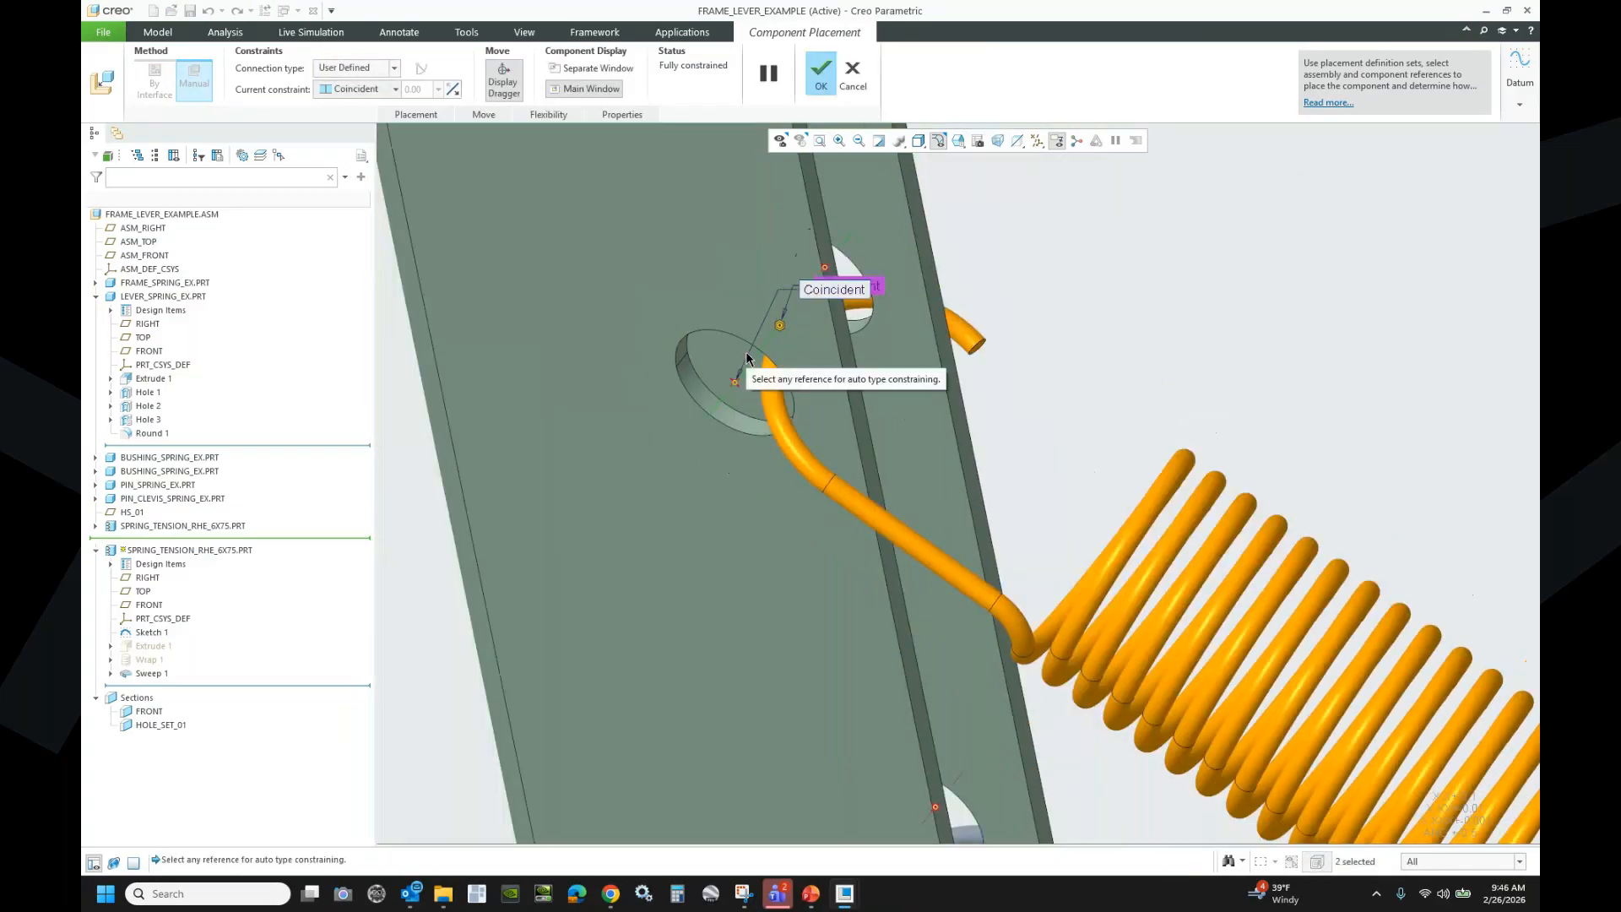
# - Accept the second spring's placement, zoom out over both springs, and list the open windows
pyautogui.scroll(5, 747, 356)
pyautogui.middleClick(589, 252)
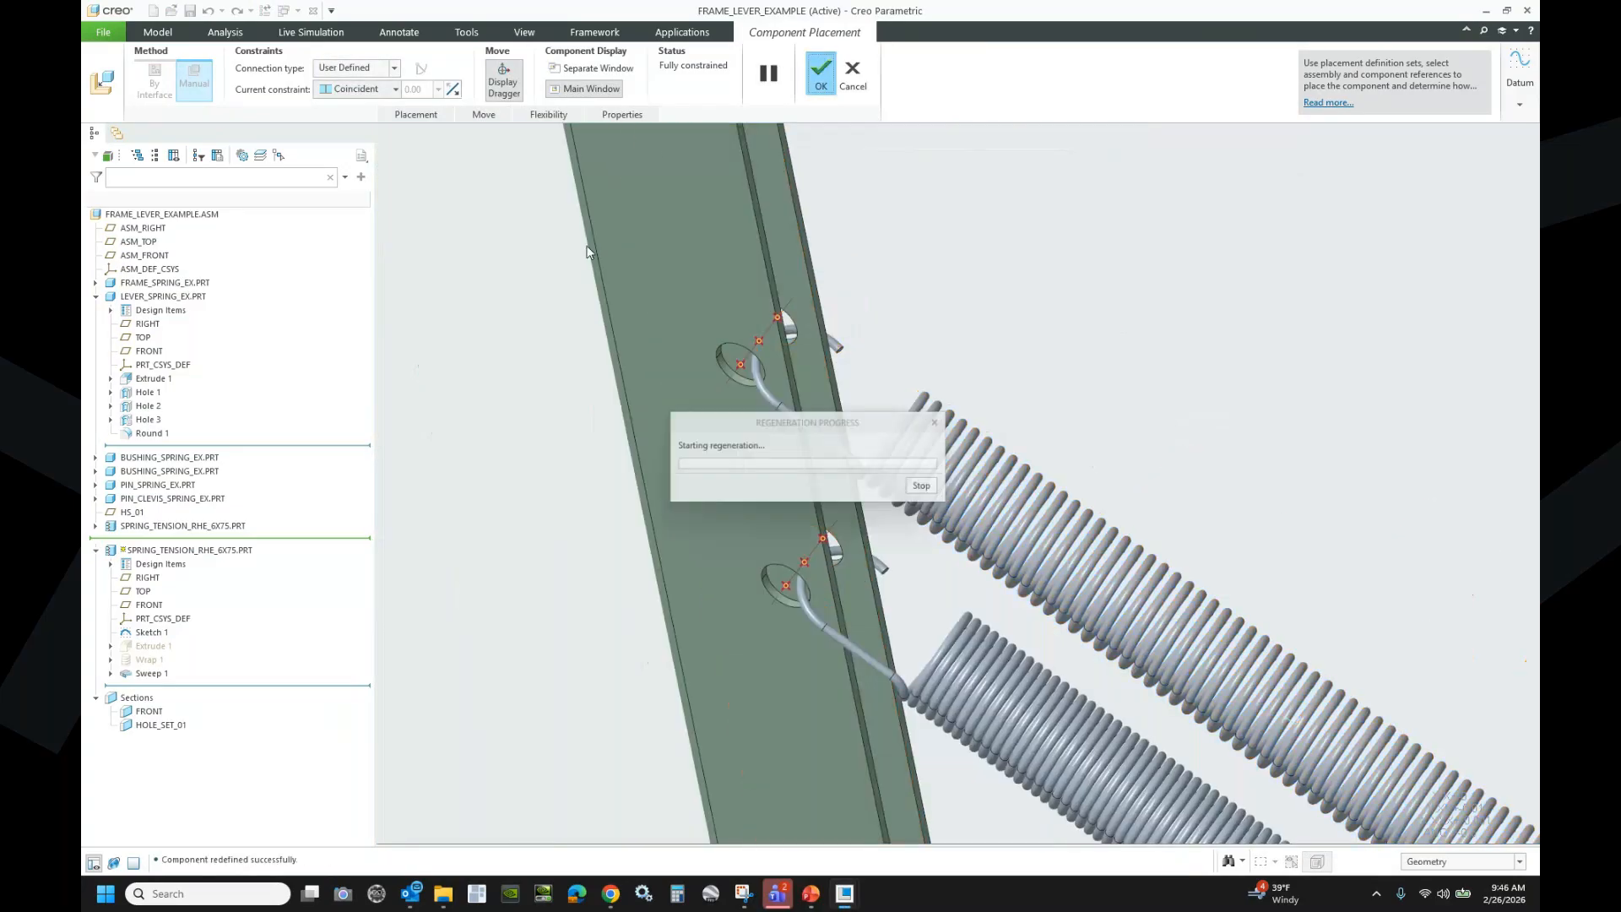
pyautogui.scroll(3, 581, 295)
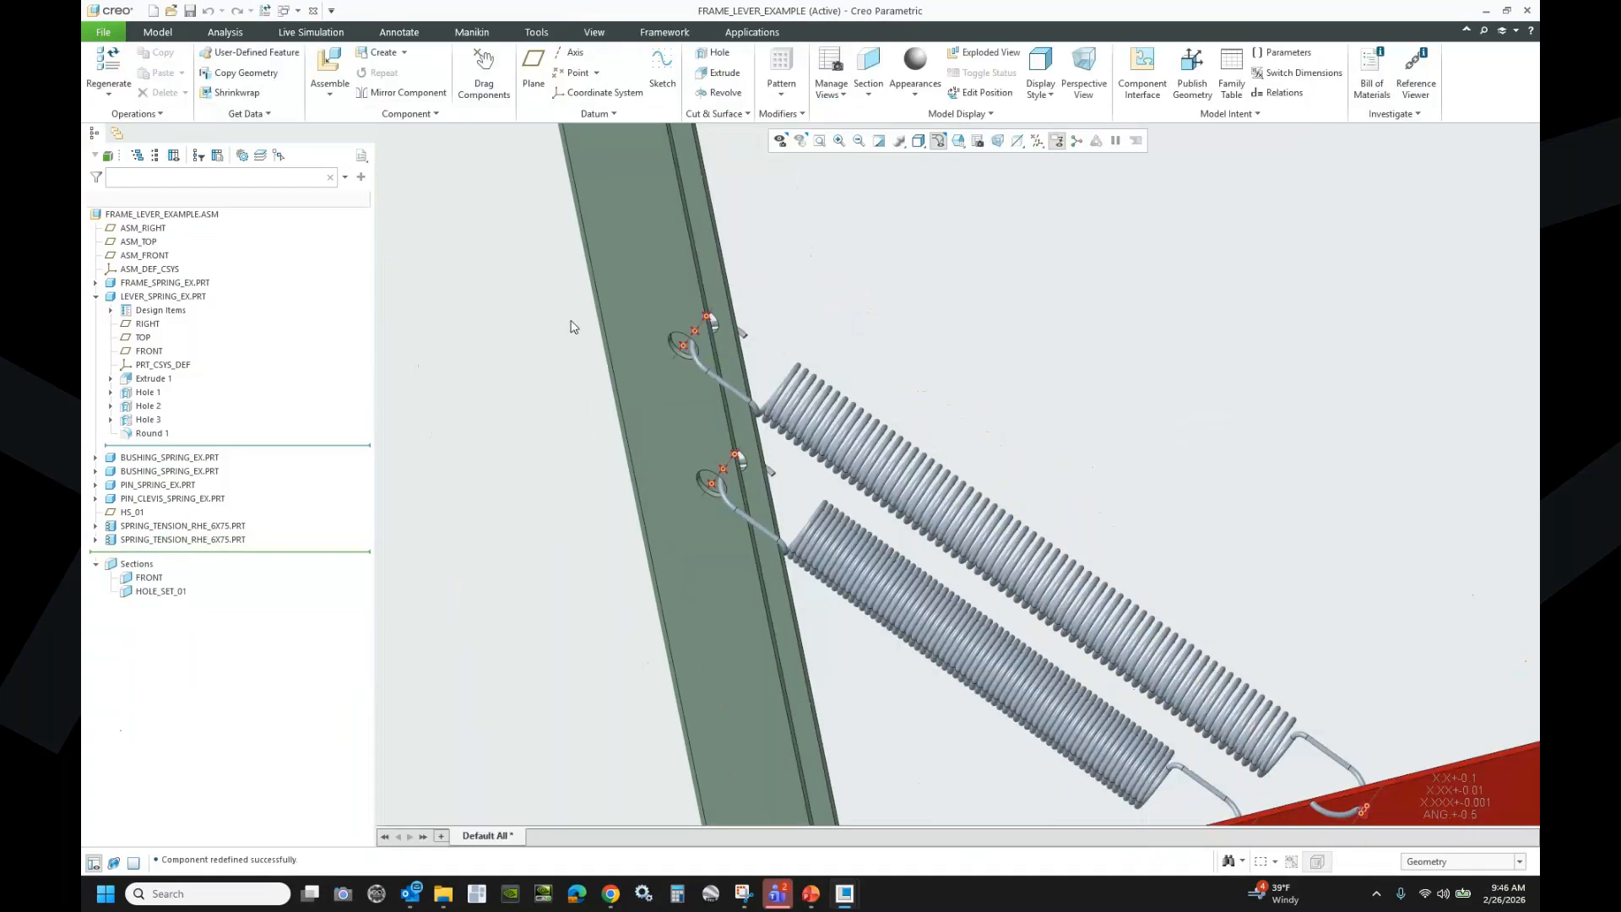
pyautogui.scroll(4, 573, 326)
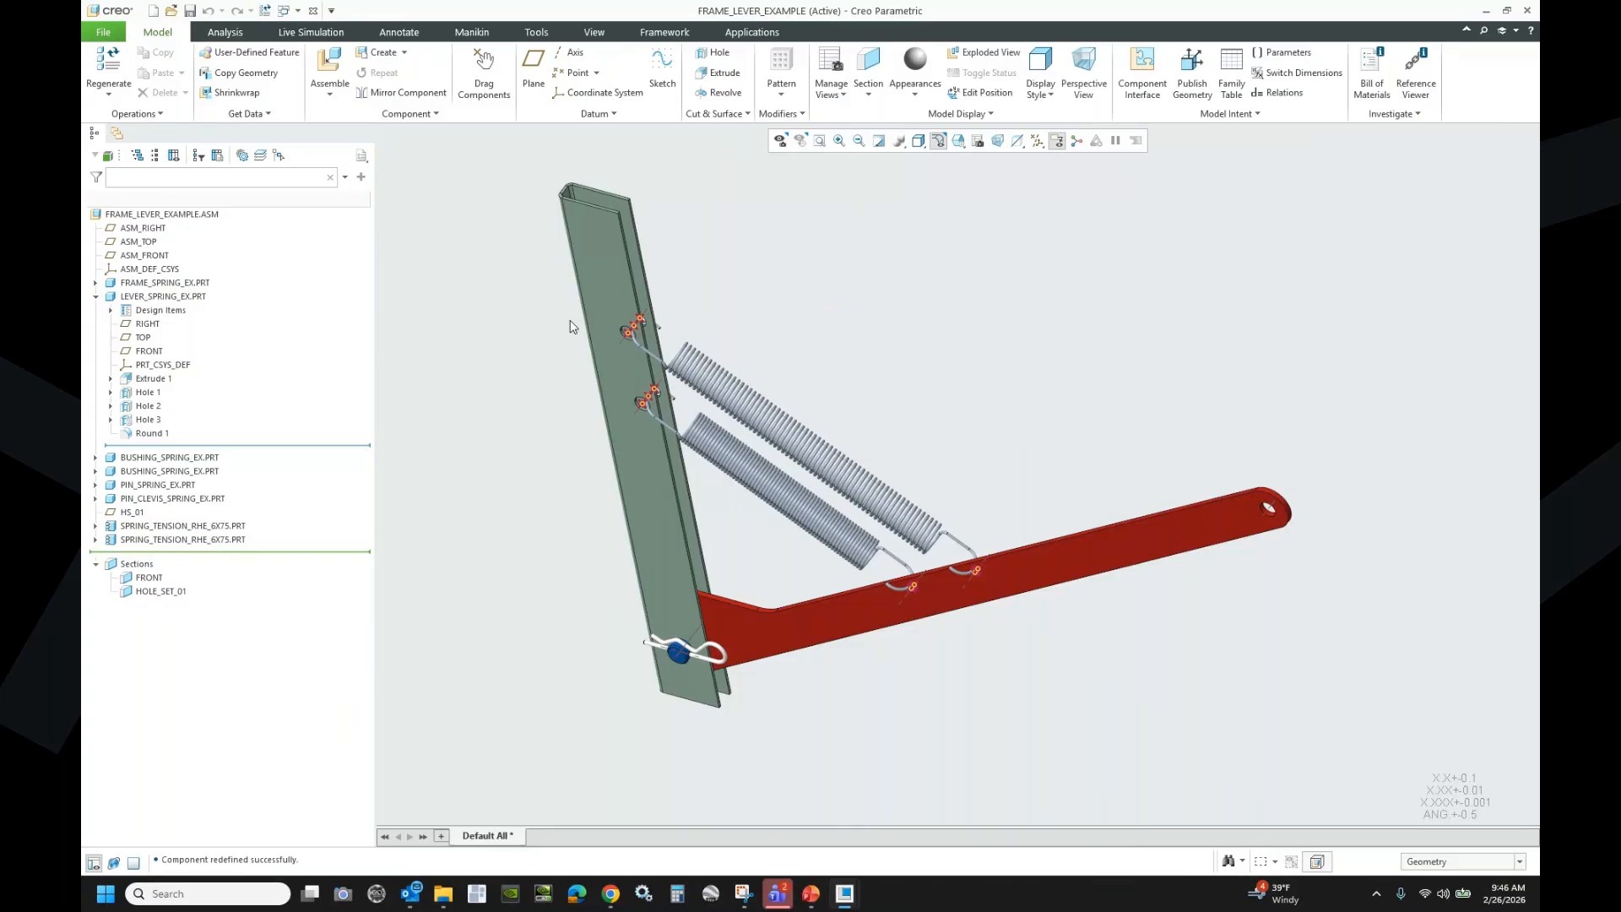
pyautogui.click(298, 10)
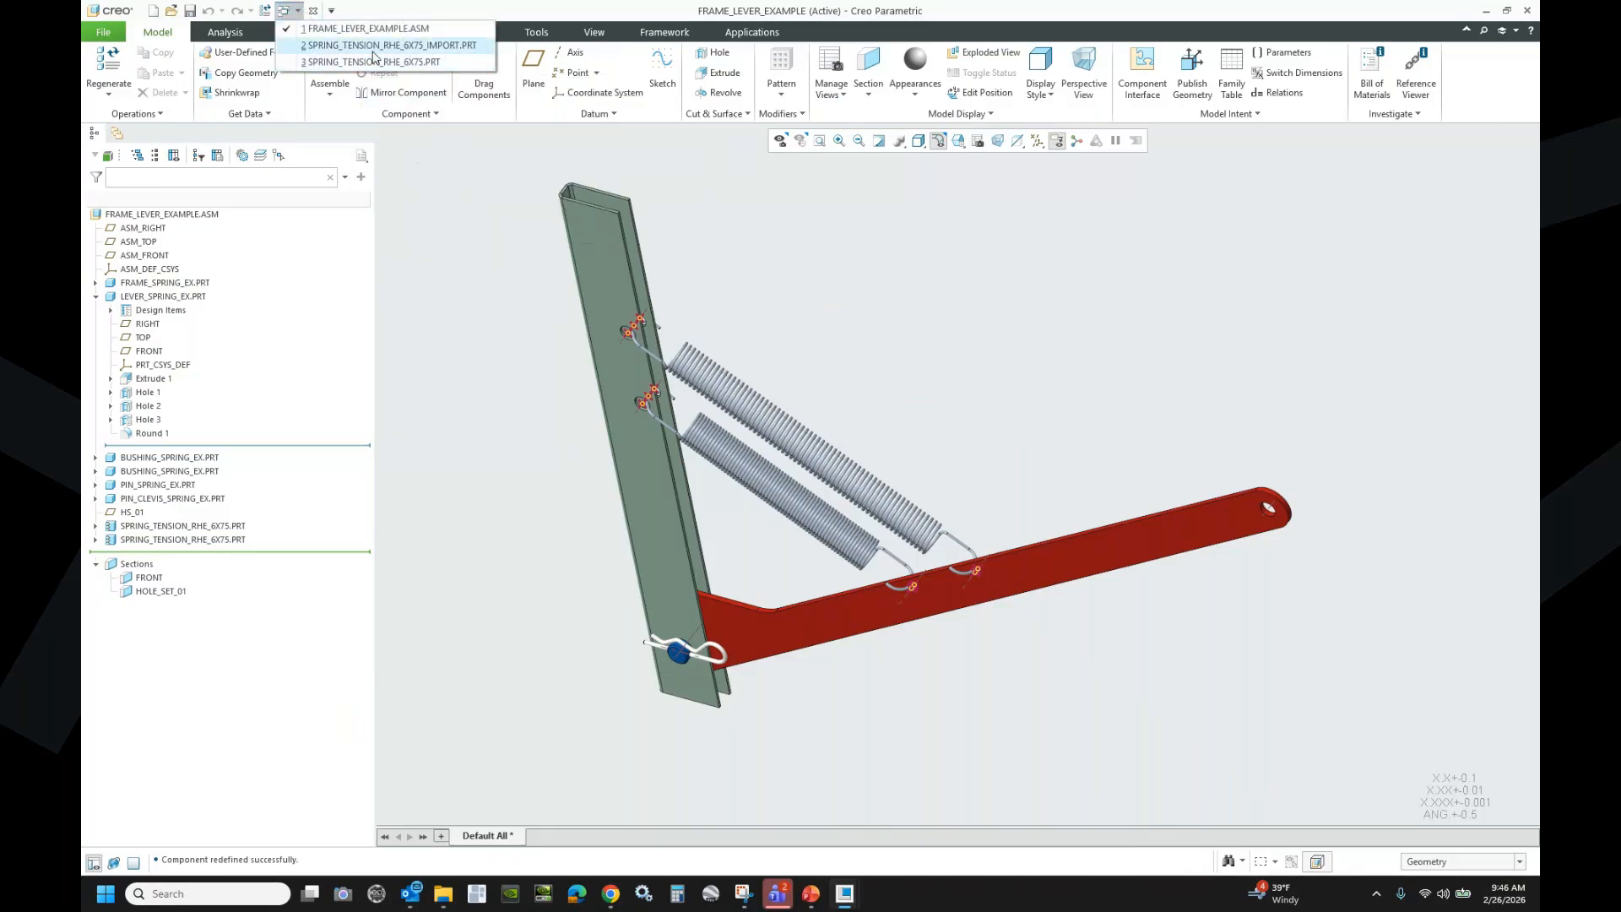
# - Switch to the SPRING_TENSION_RHE_6X75_IMPORT part window and orbit to see the whole spring
pyautogui.click(411, 46)
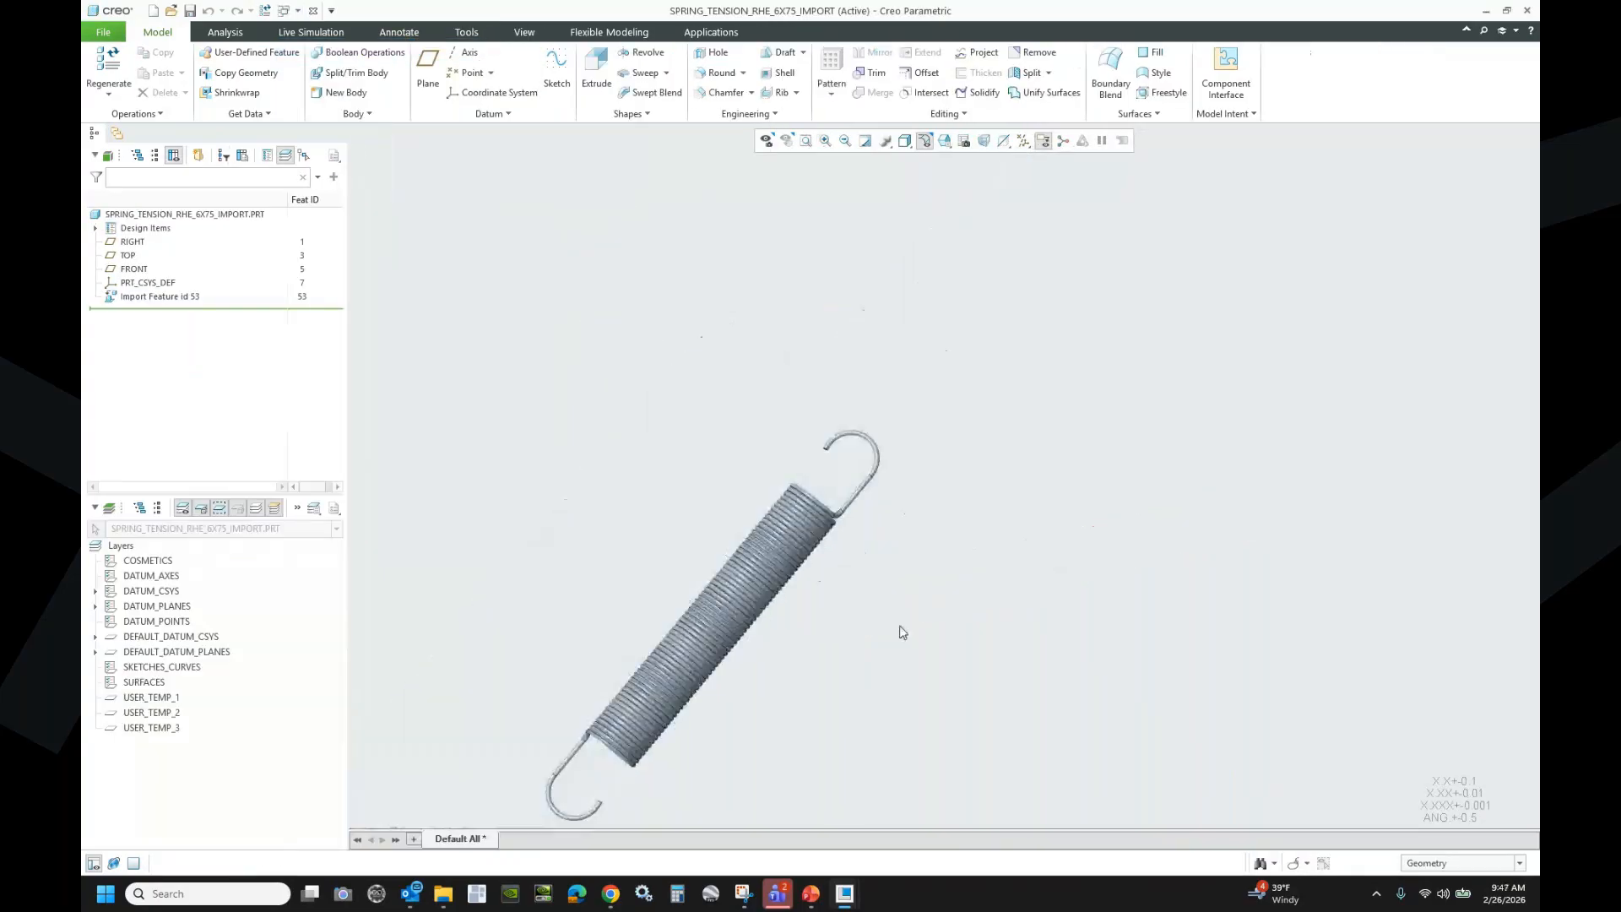
pyautogui.moveTo(900, 626); pyautogui.dragTo(856, 643, button='middle')
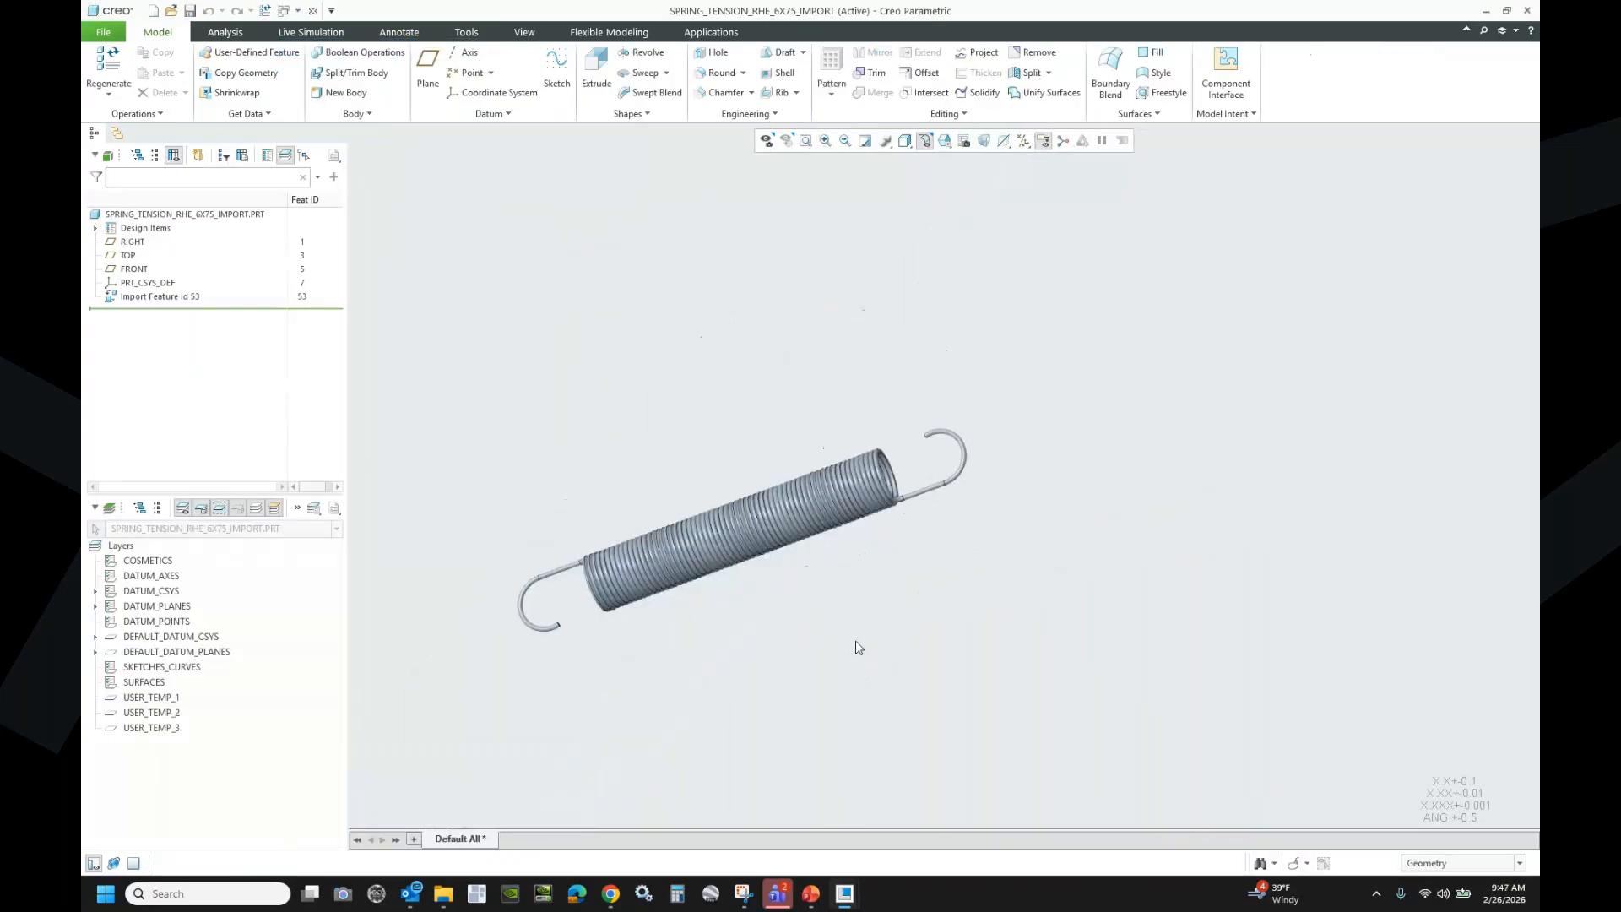
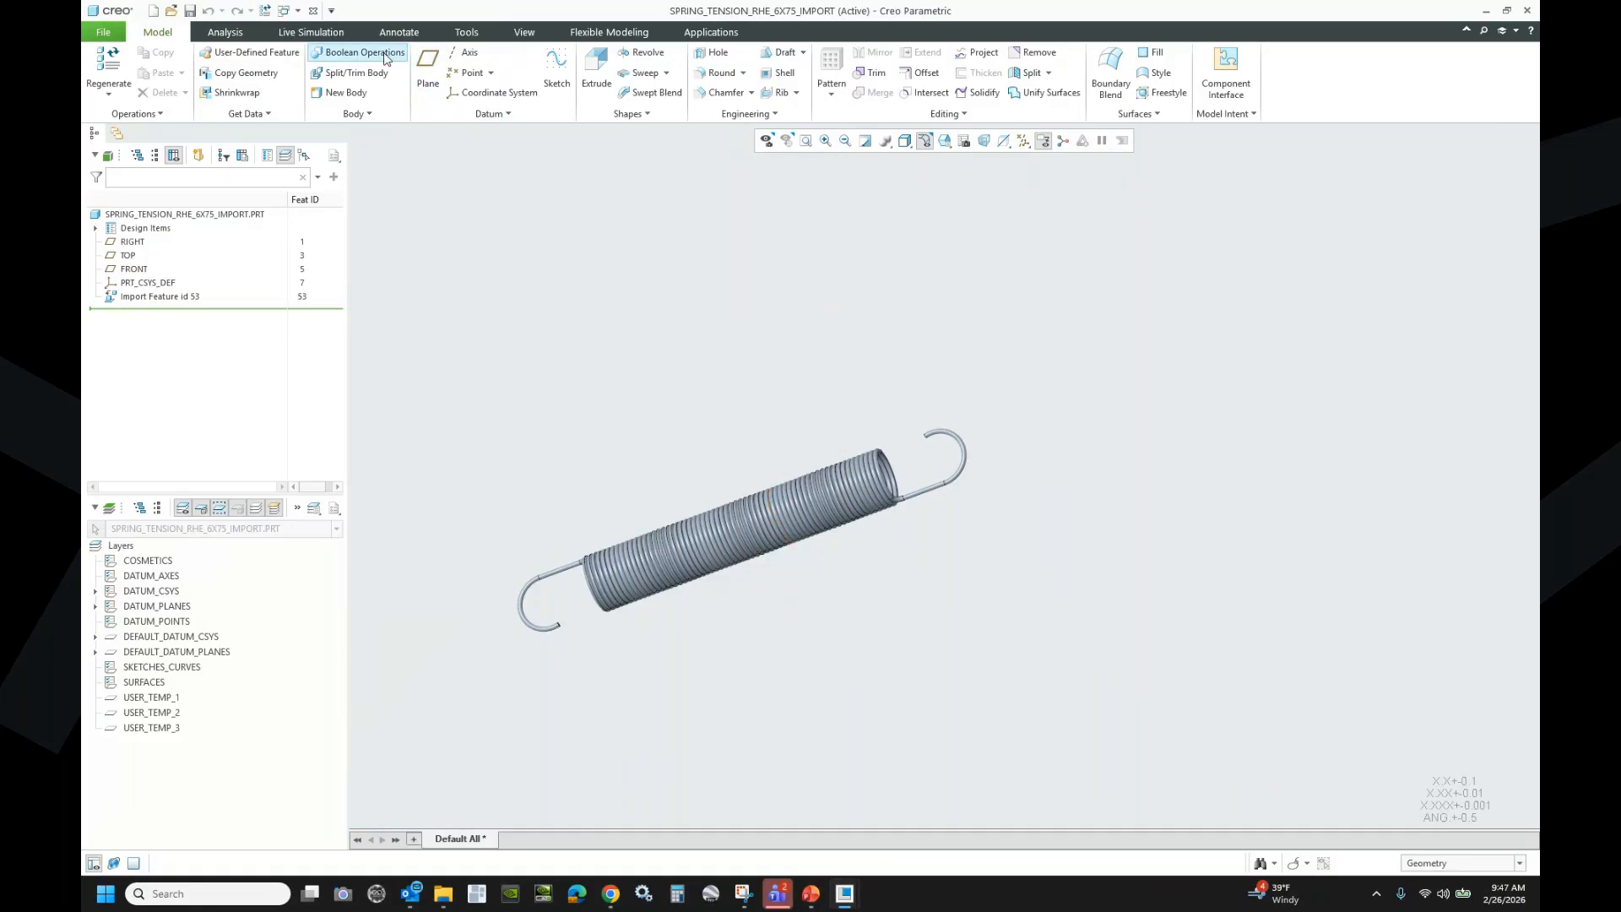
# - Switch to the FRAME_LEVER_EXAMPLE.ASM window from the list of open windows
pyautogui.click(285, 10)
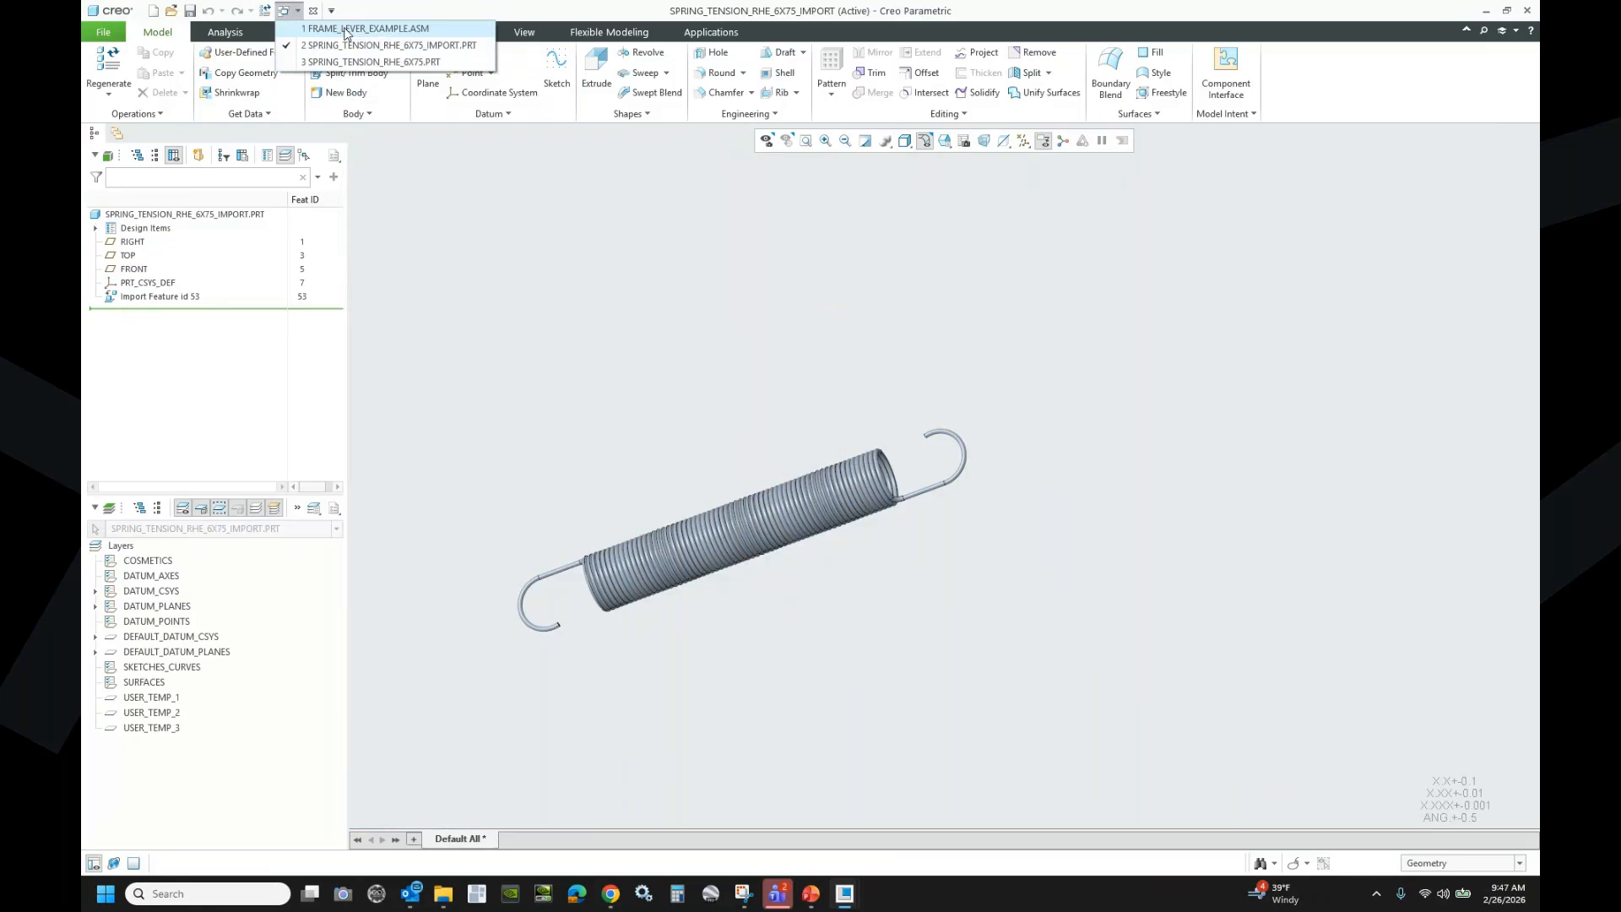
pyautogui.click(345, 29)
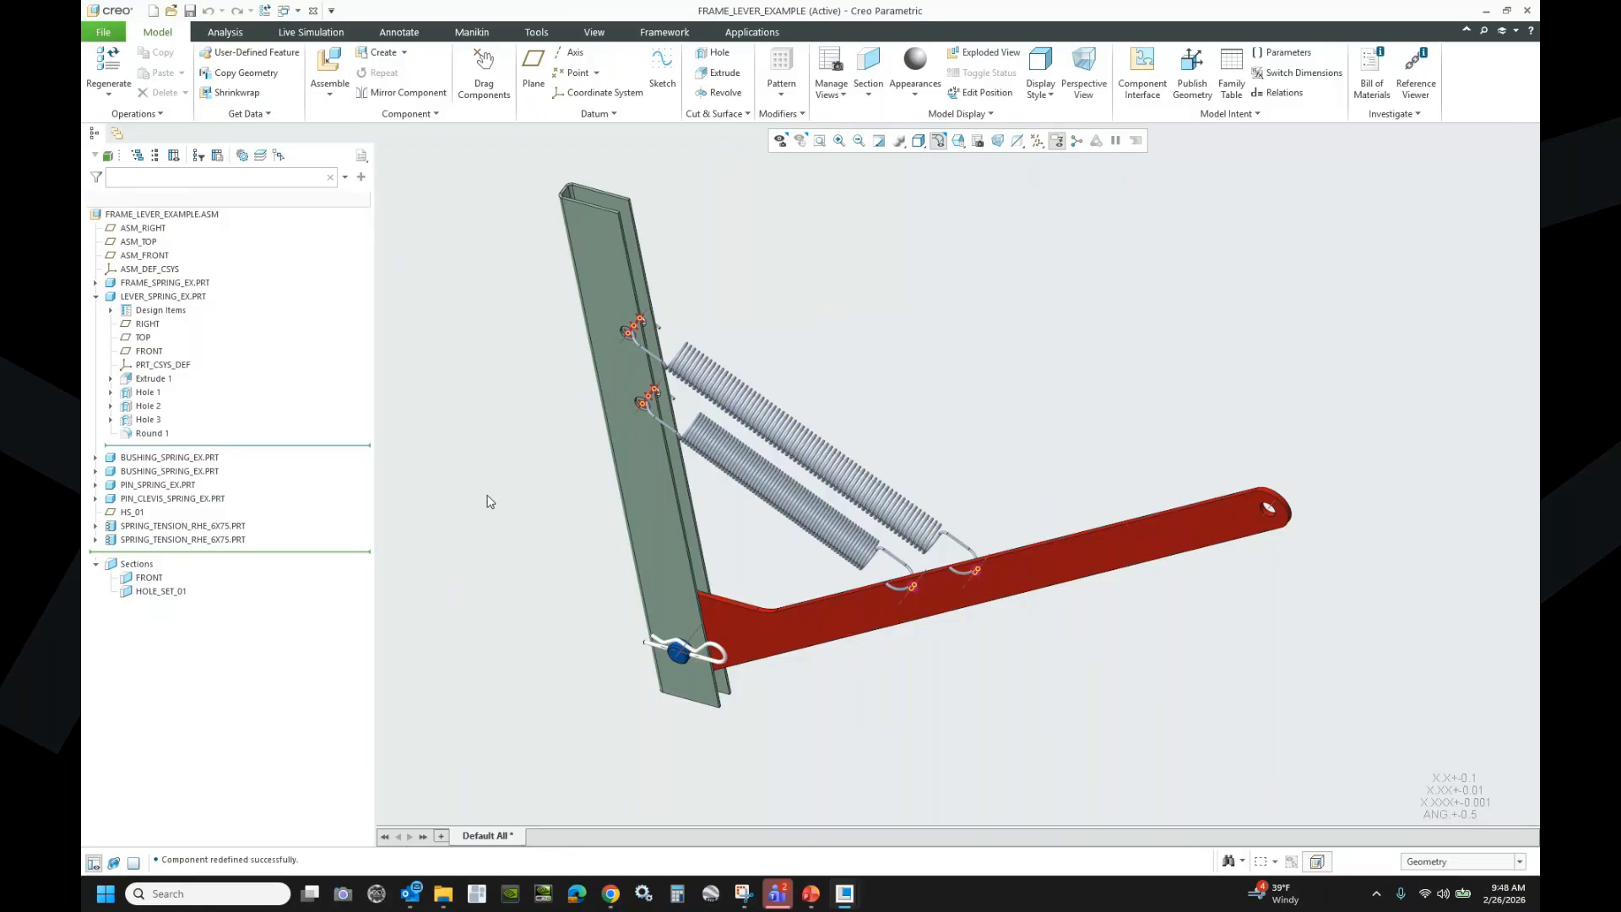
# - Open clip_import.prt from Modeling for Flexibility > Flexible Component Examples > 04 Battery Clip
pyautogui.click(171, 10)
pyautogui.click(760, 306)
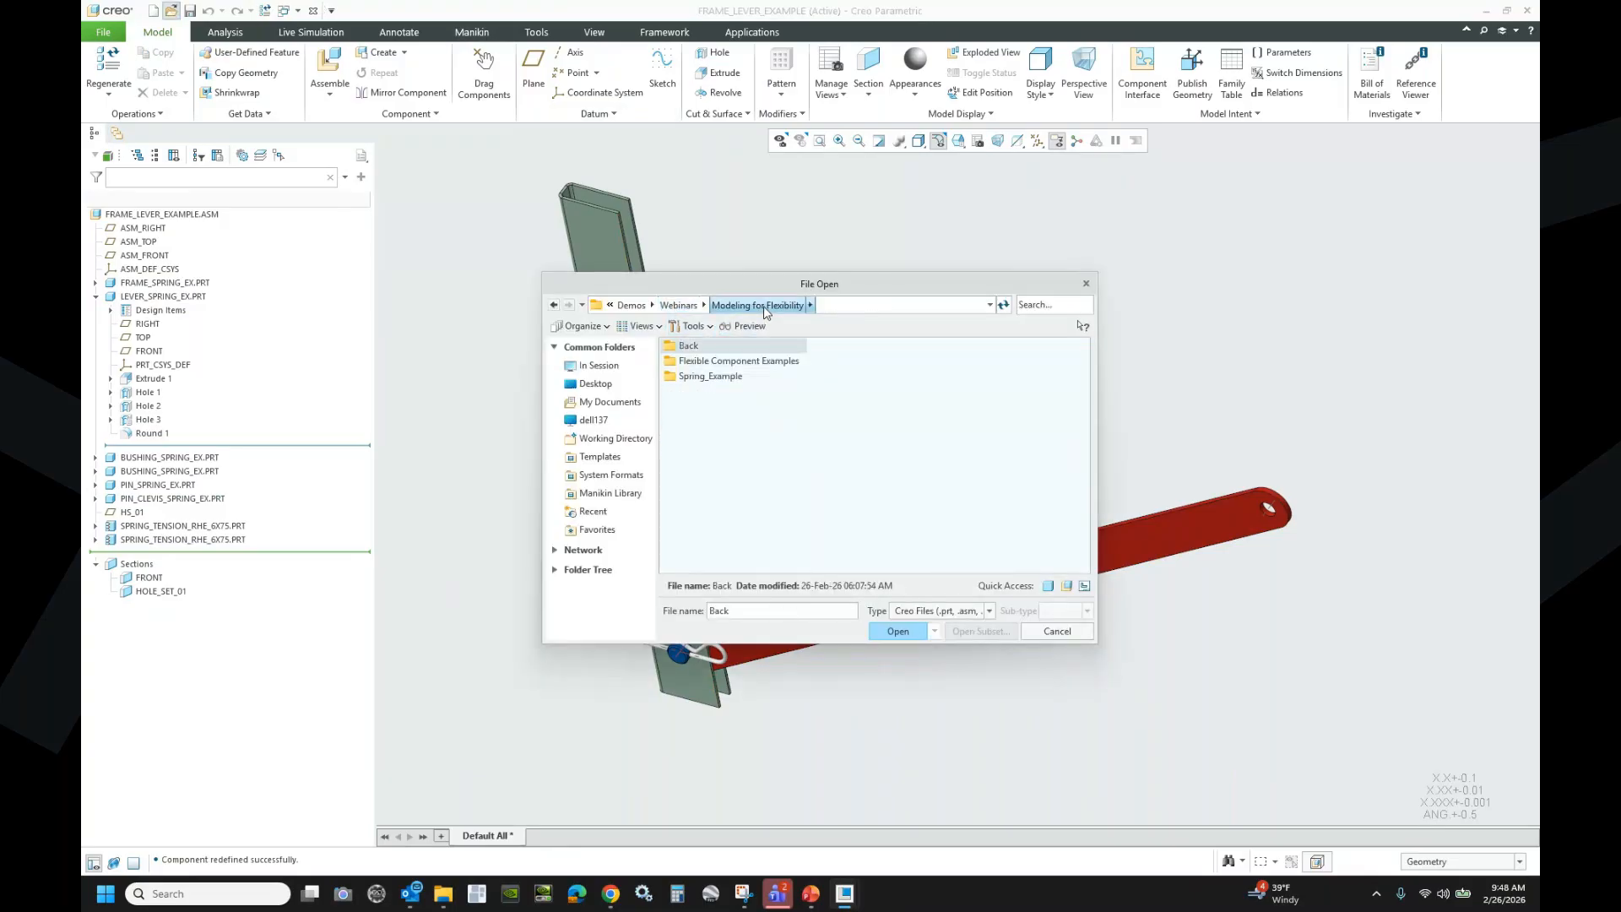
pyautogui.doubleClick(708, 362)
pyautogui.doubleClick(706, 392)
pyautogui.click(708, 378)
pyautogui.doubleClick(708, 378)
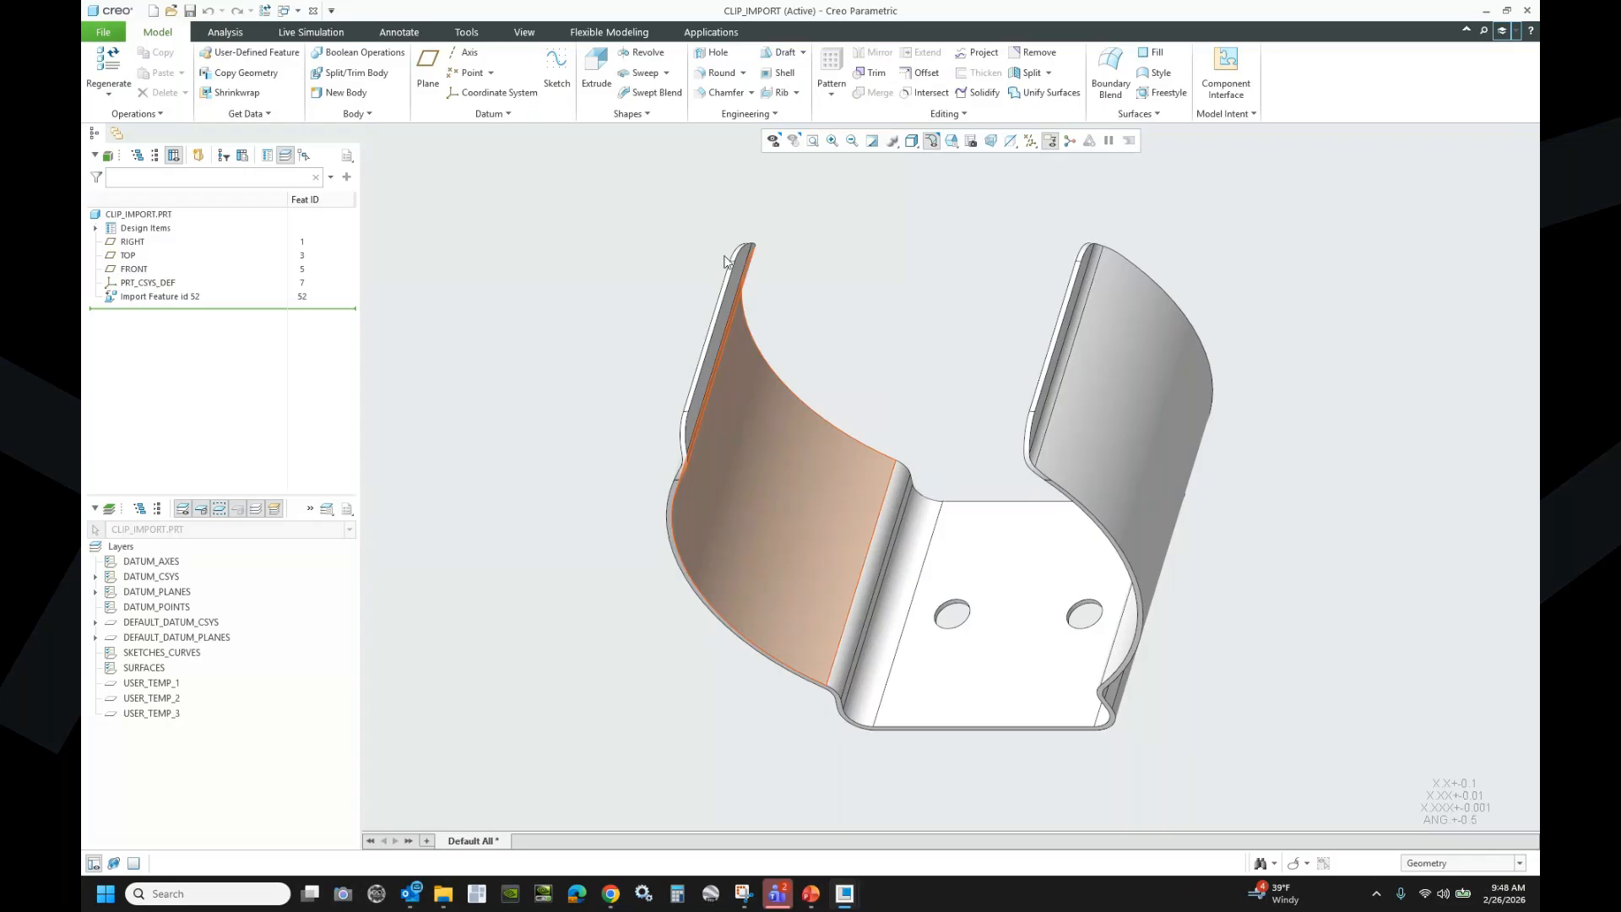
# - Create a Symmetry Recognition using the left and right flange surfaces as seeds
pyautogui.click(638, 25)
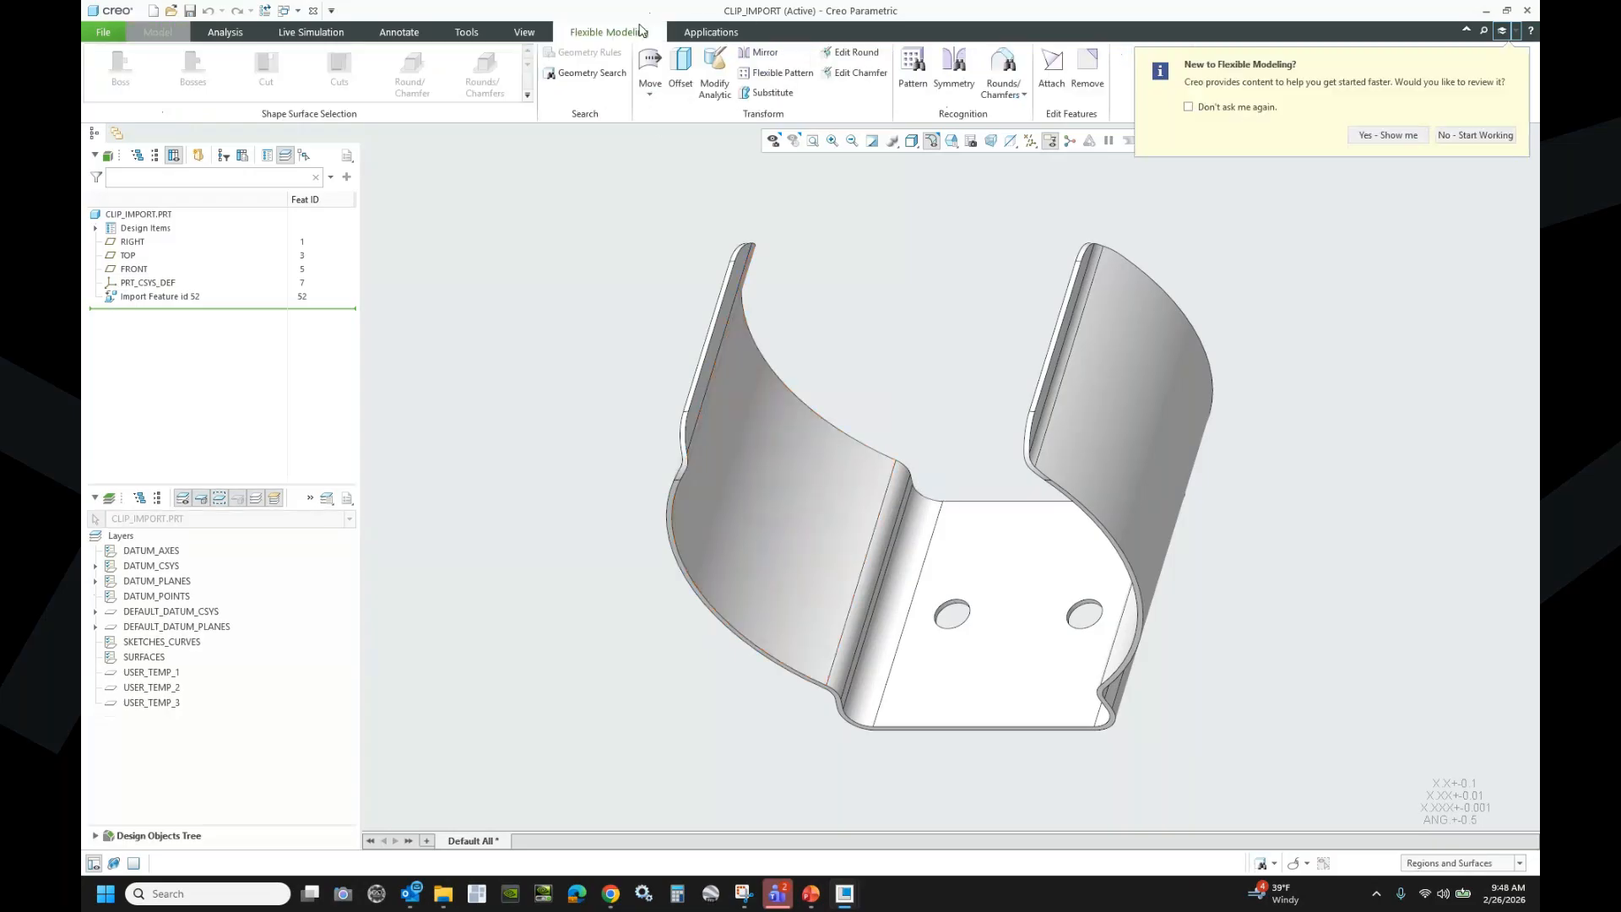
pyautogui.scroll(-5, 752, 290)
pyautogui.click(954, 72)
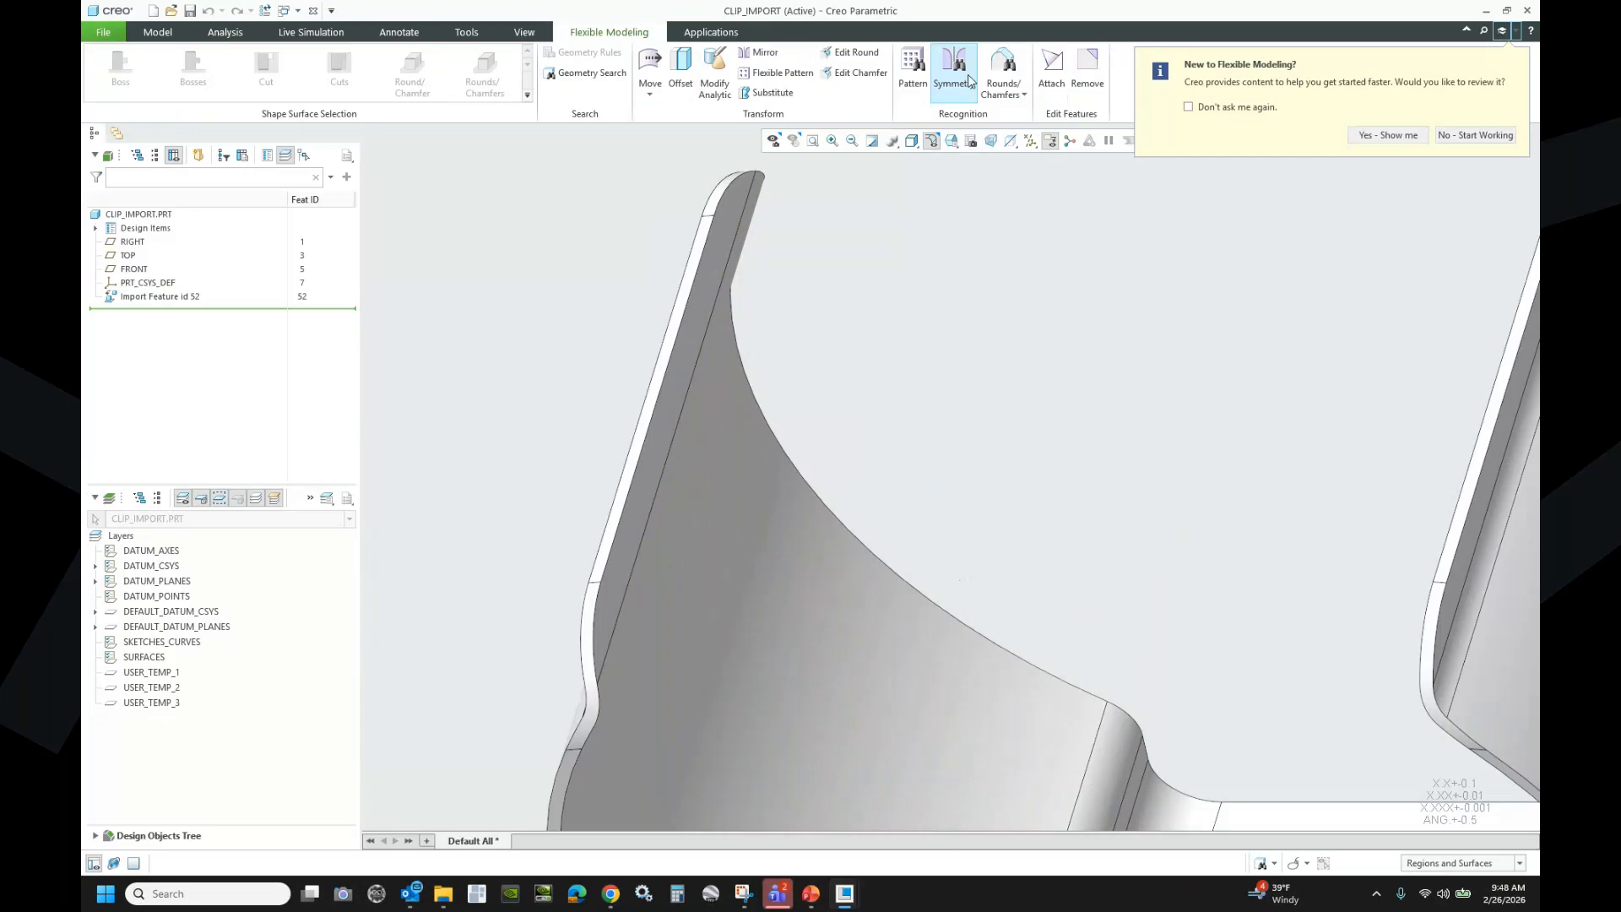
pyautogui.click(718, 246)
pyautogui.scroll(3, 770, 310)
pyautogui.moveTo(836, 338); pyautogui.dragTo(1100, 342, button='middle')
pyautogui.scroll(-5, 1385, 330)
pyautogui.click(1369, 335)
pyautogui.click(1481, 132)
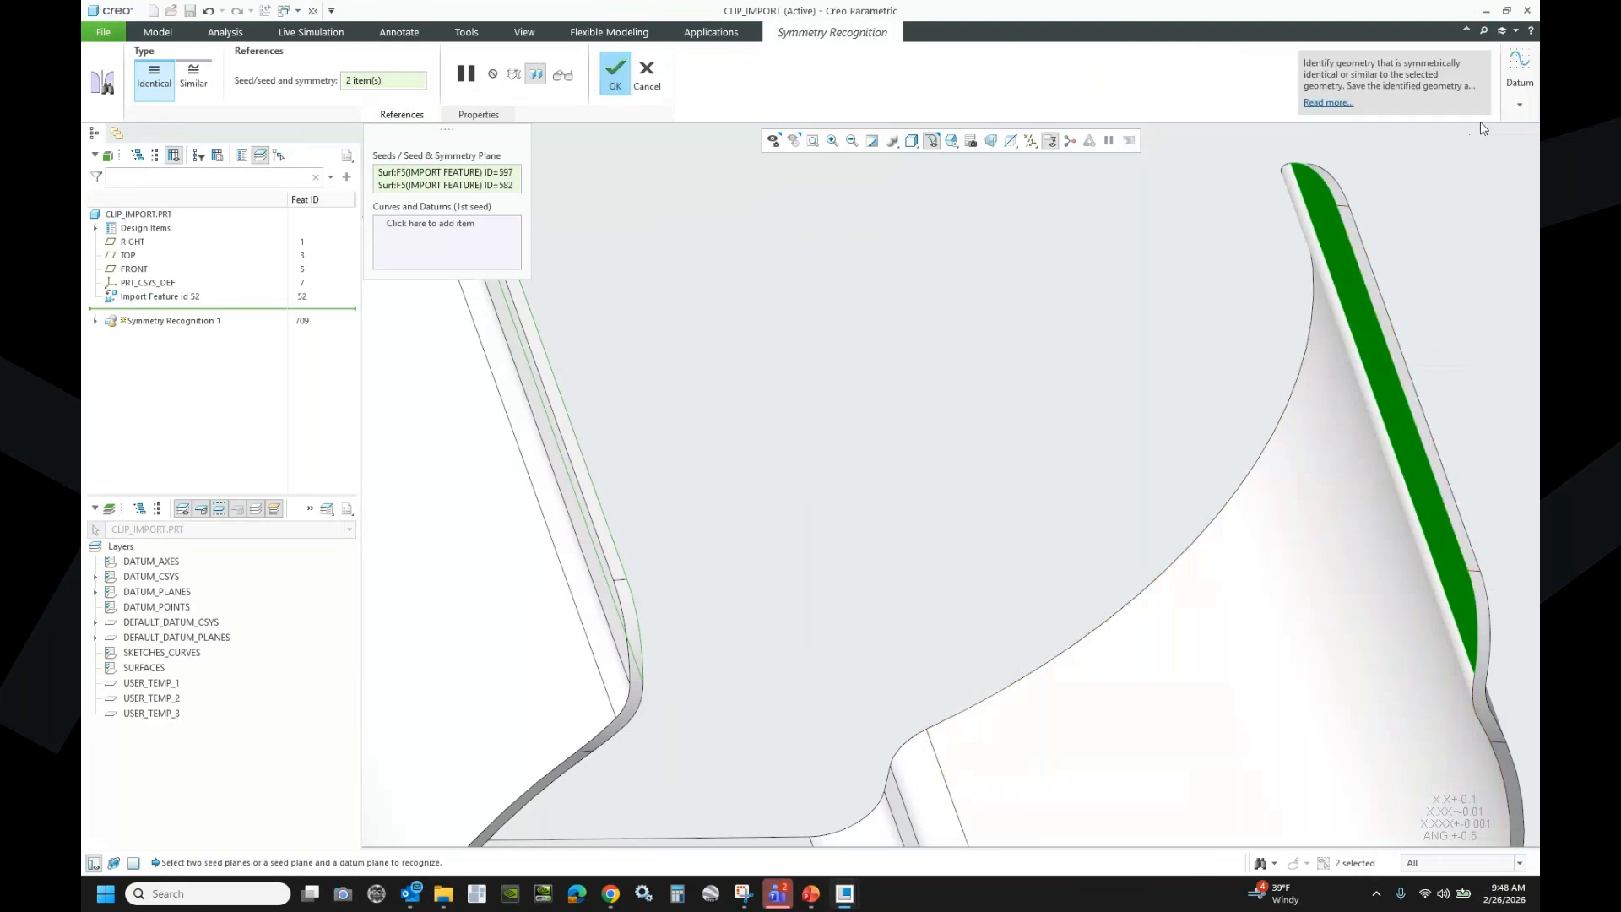
pyautogui.click(618, 77)
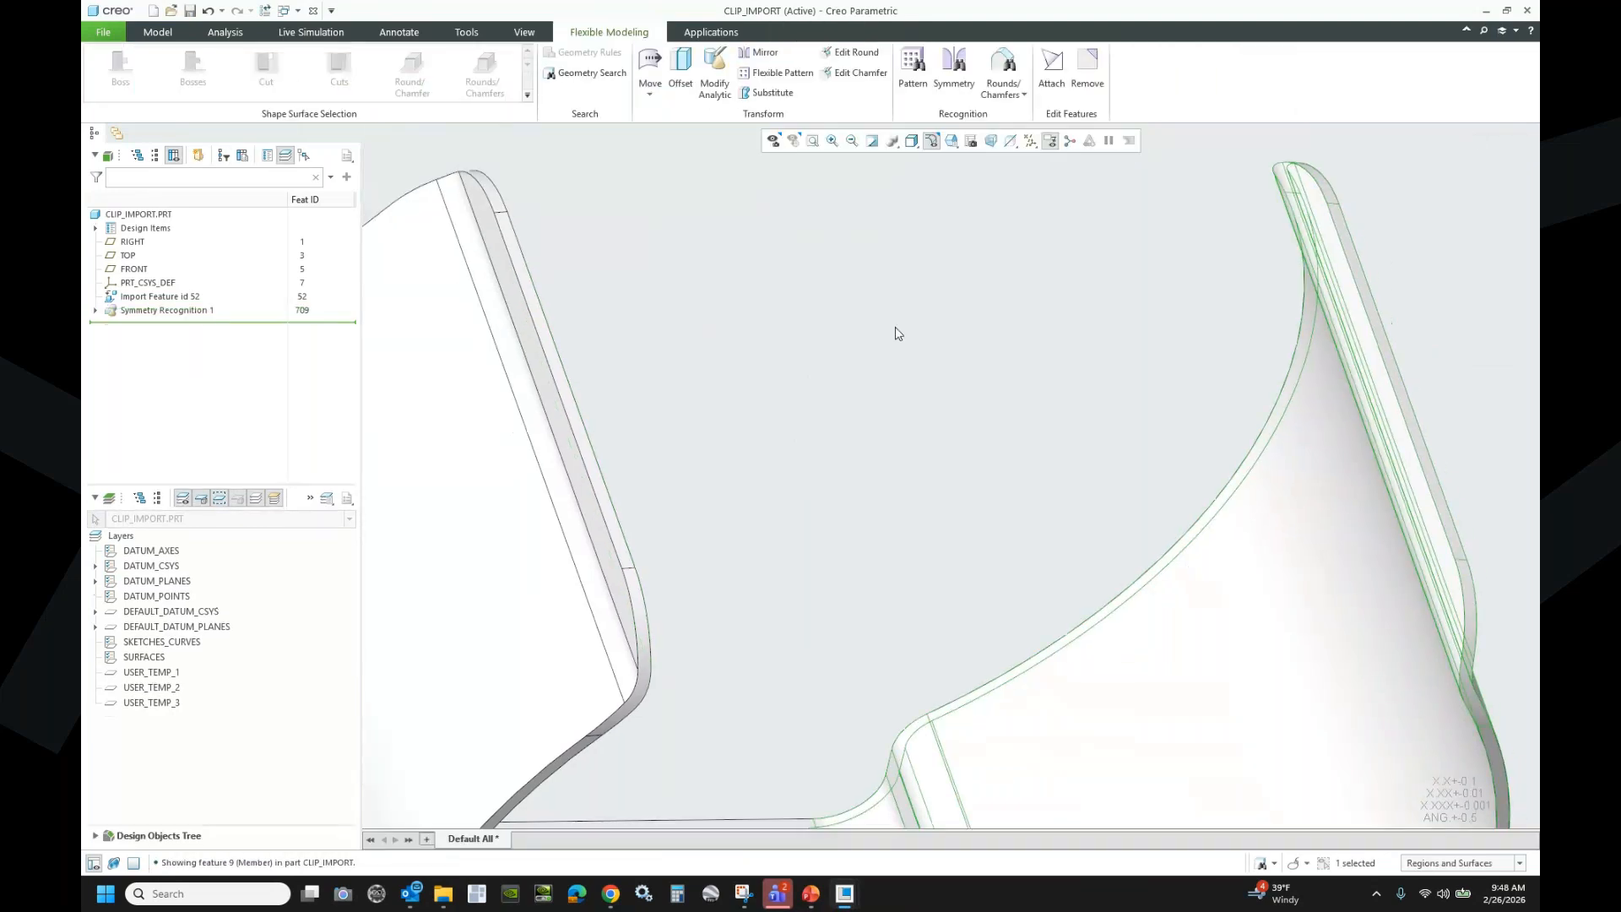
# - Switch to the Front view and box-select the clip's left arm
pyautogui.scroll(5, 895, 327)
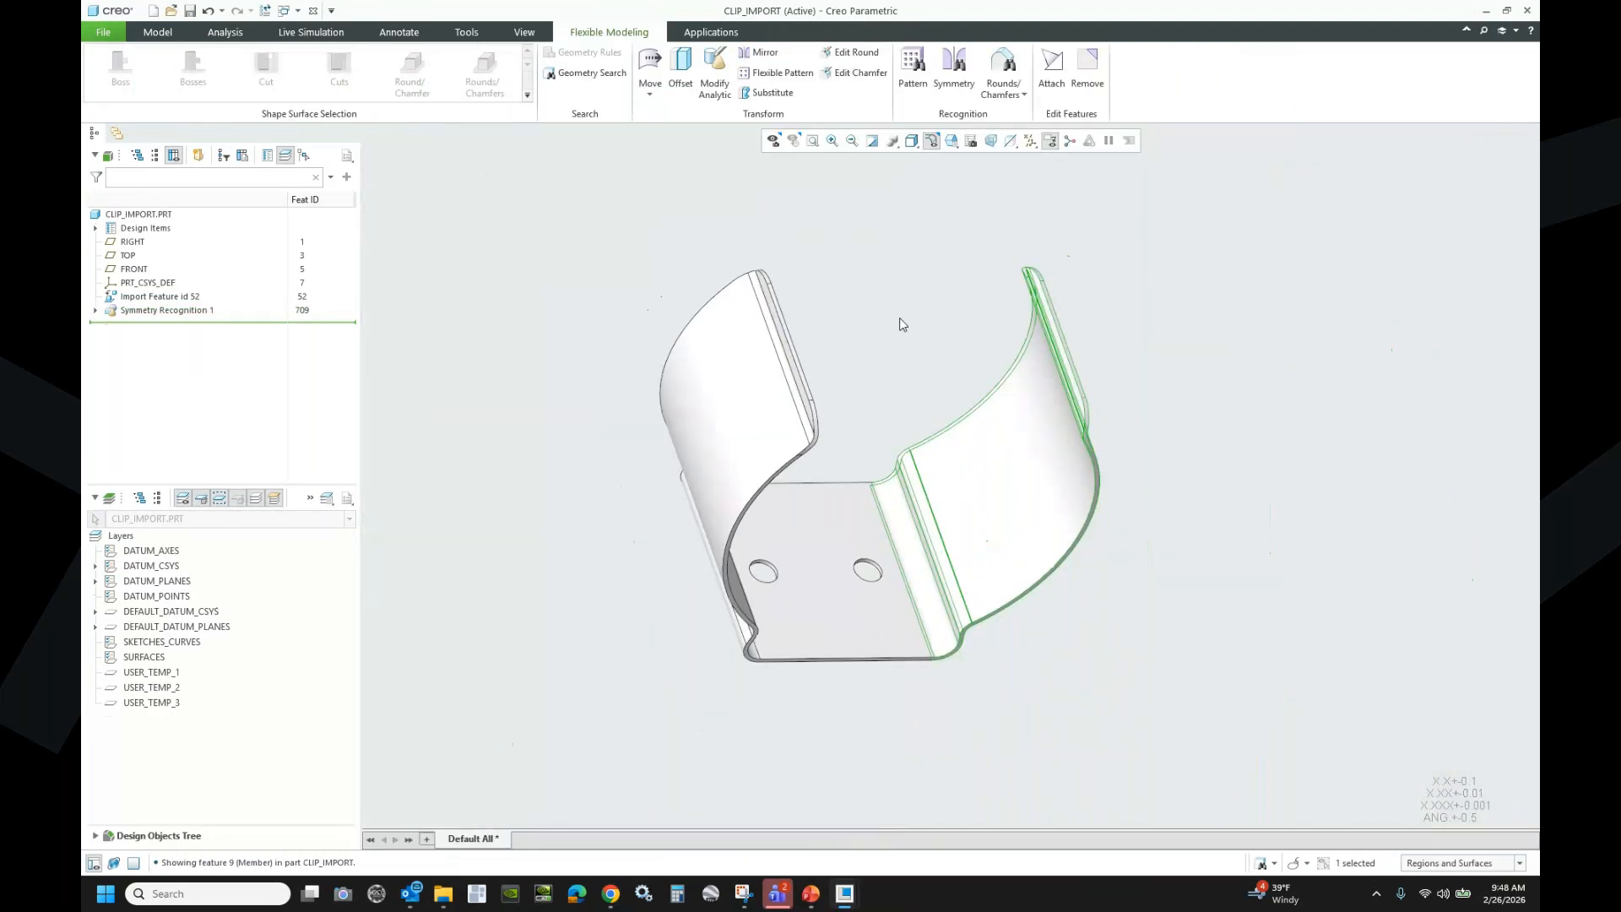
pyautogui.click(952, 140)
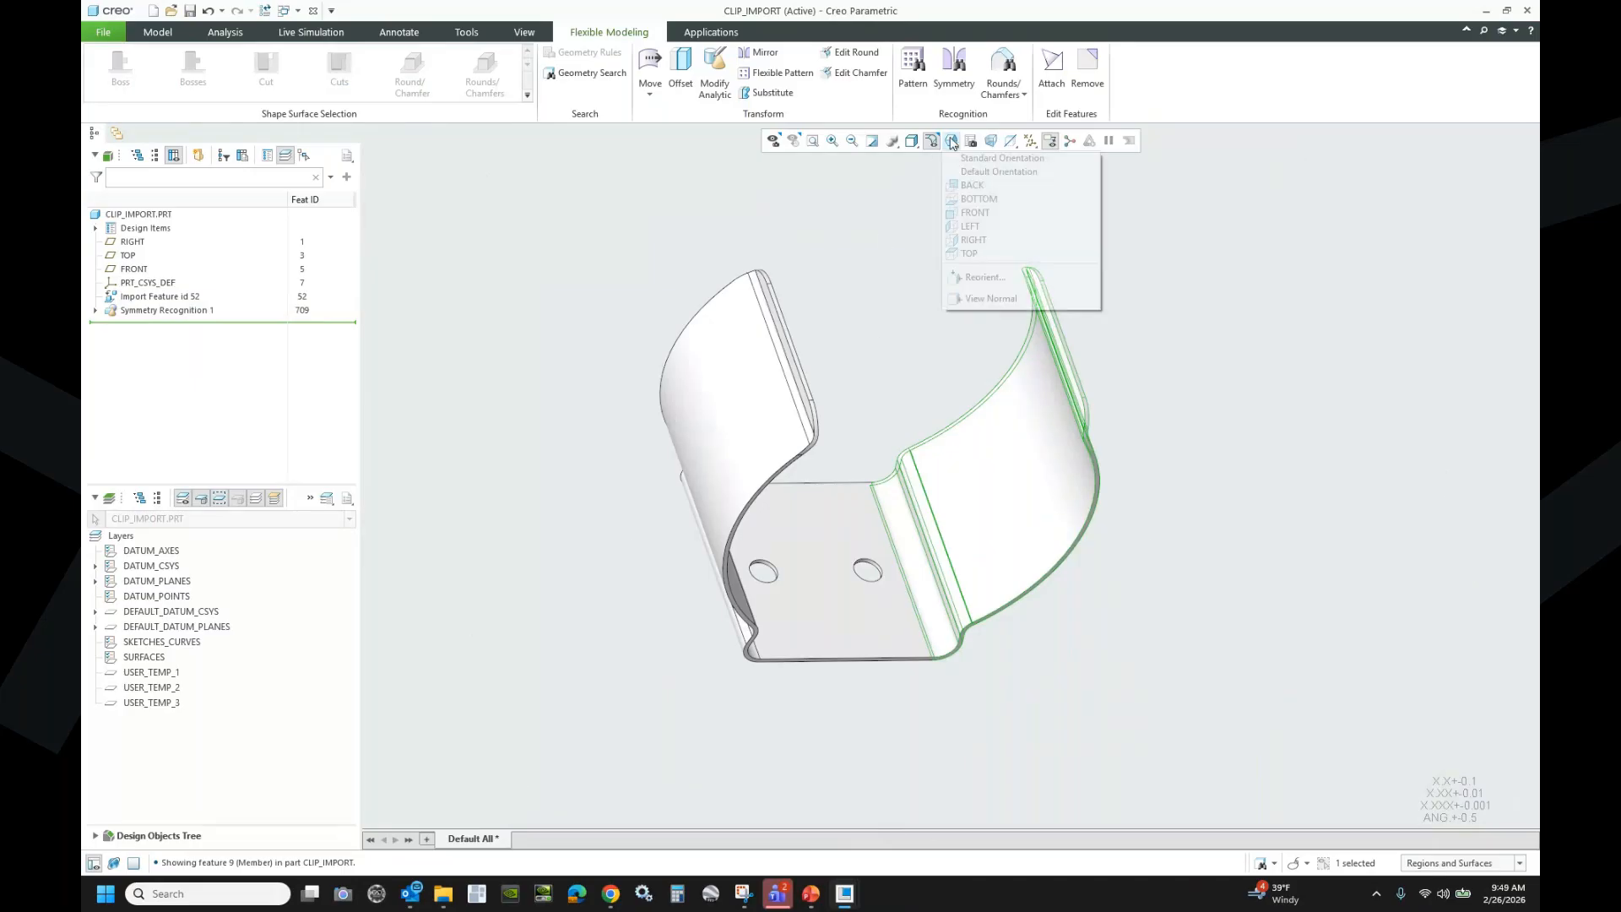
pyautogui.click(966, 212)
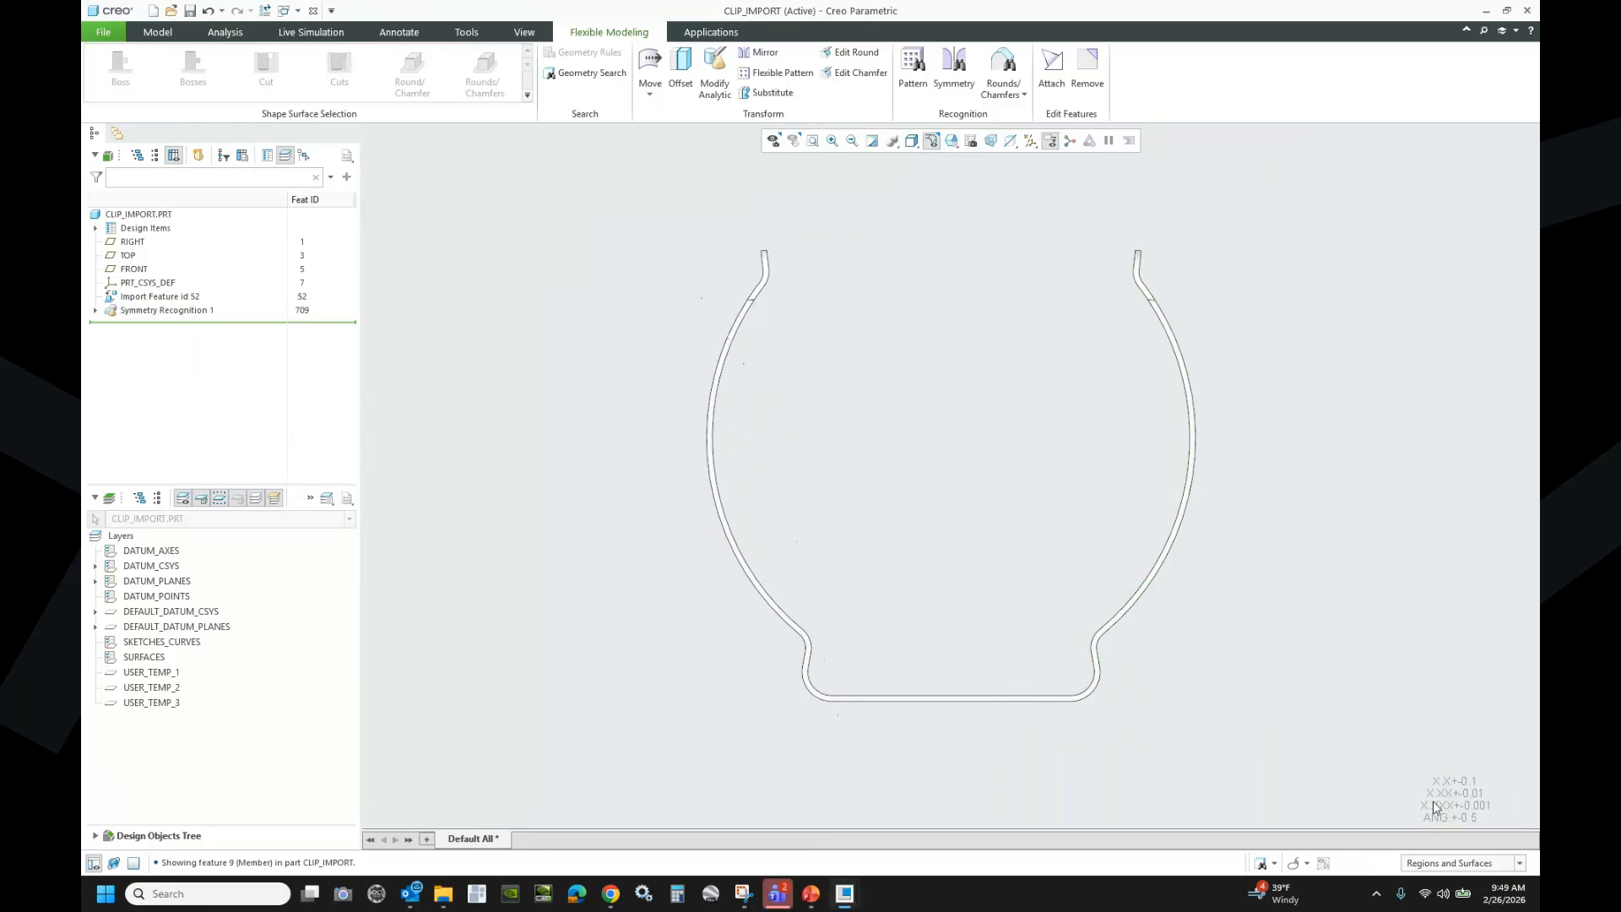
pyautogui.click(1307, 863)
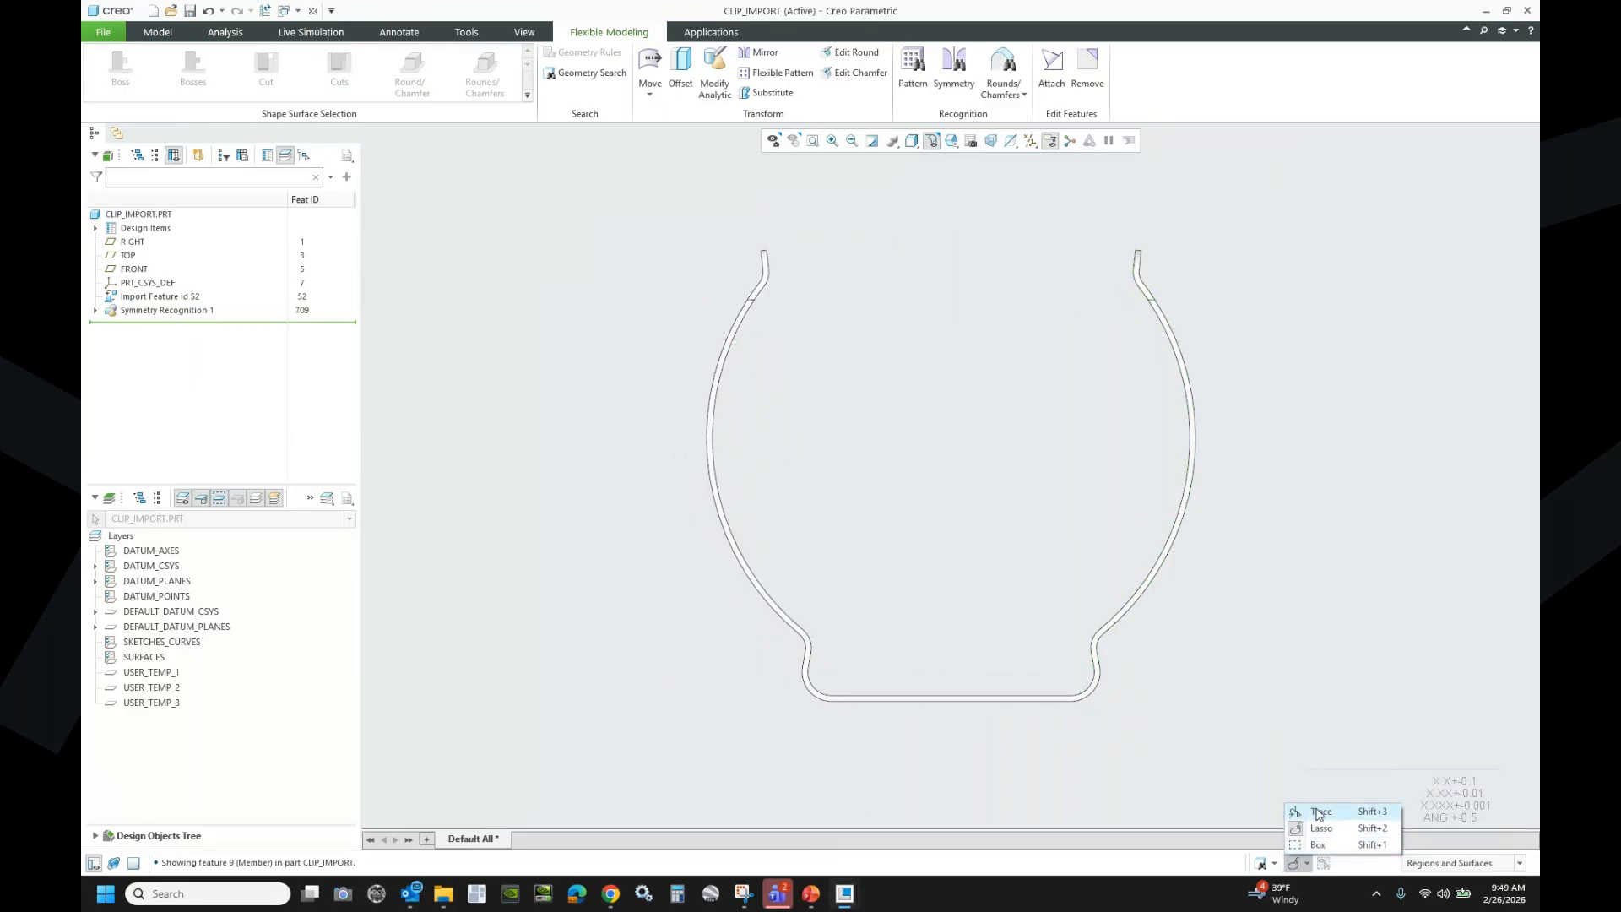
pyautogui.click(1307, 845)
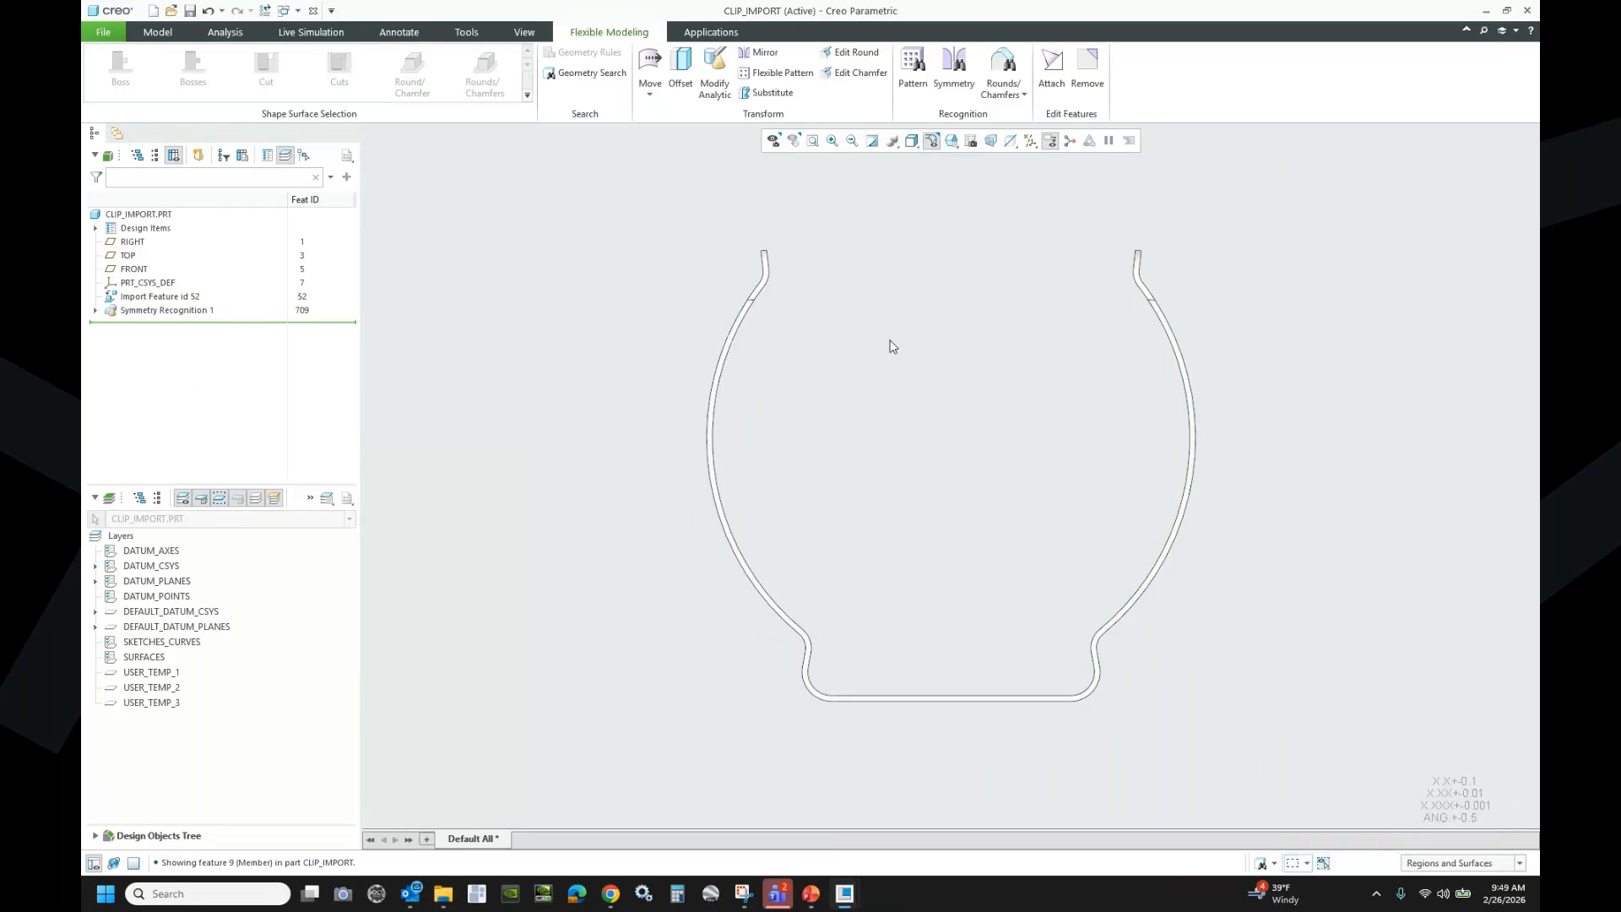
pyautogui.moveTo(622, 228); pyautogui.dragTo(917, 739)
pyautogui.click(604, 270)
pyautogui.moveTo(594, 165); pyautogui.dragTo(847, 746)
pyautogui.moveTo(803, 723); pyautogui.dragTo(824, 647, button='middle')
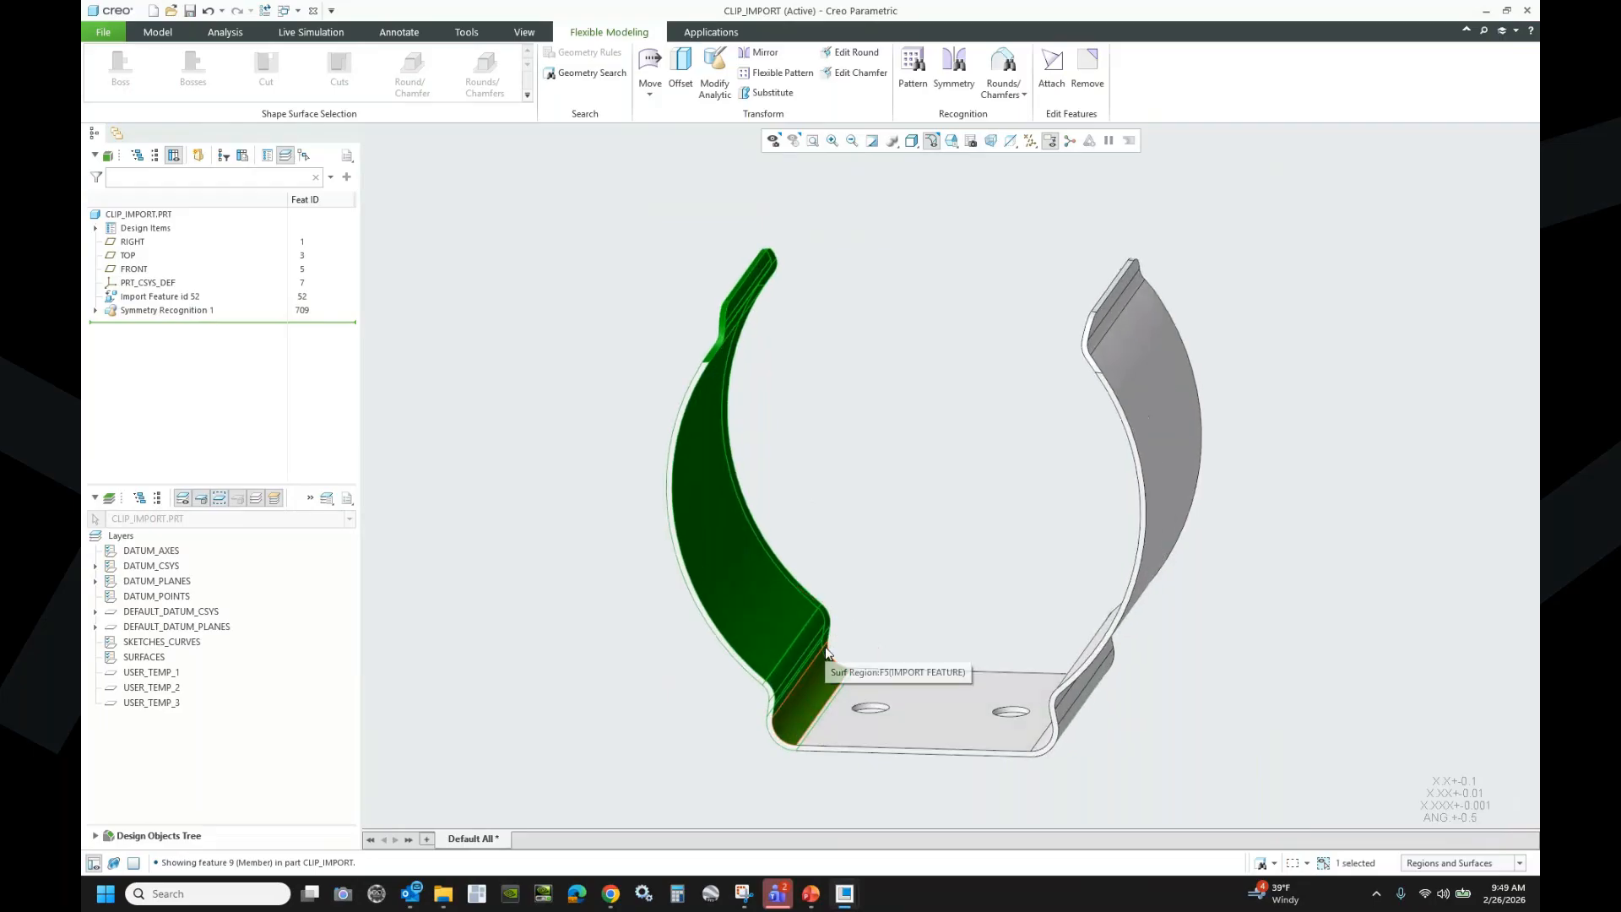
# - Rotate the left arm 0° about its bend edge, propagated through Symmetry Recognition 1
pyautogui.click(649, 76)
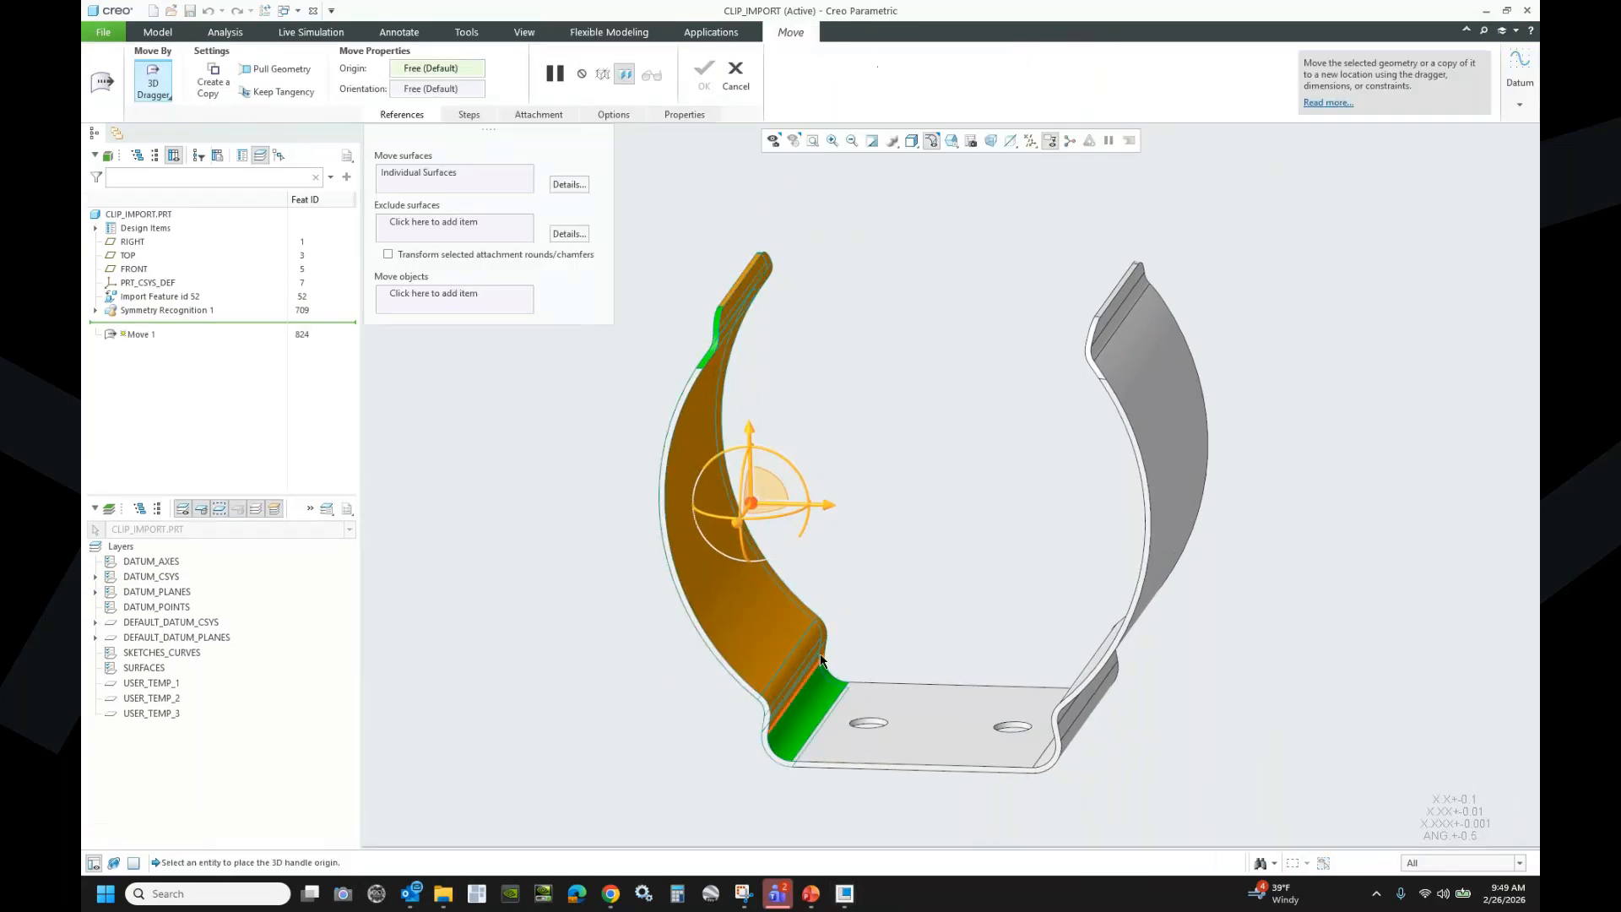
pyautogui.scroll(-3, 844, 711)
pyautogui.click(844, 711)
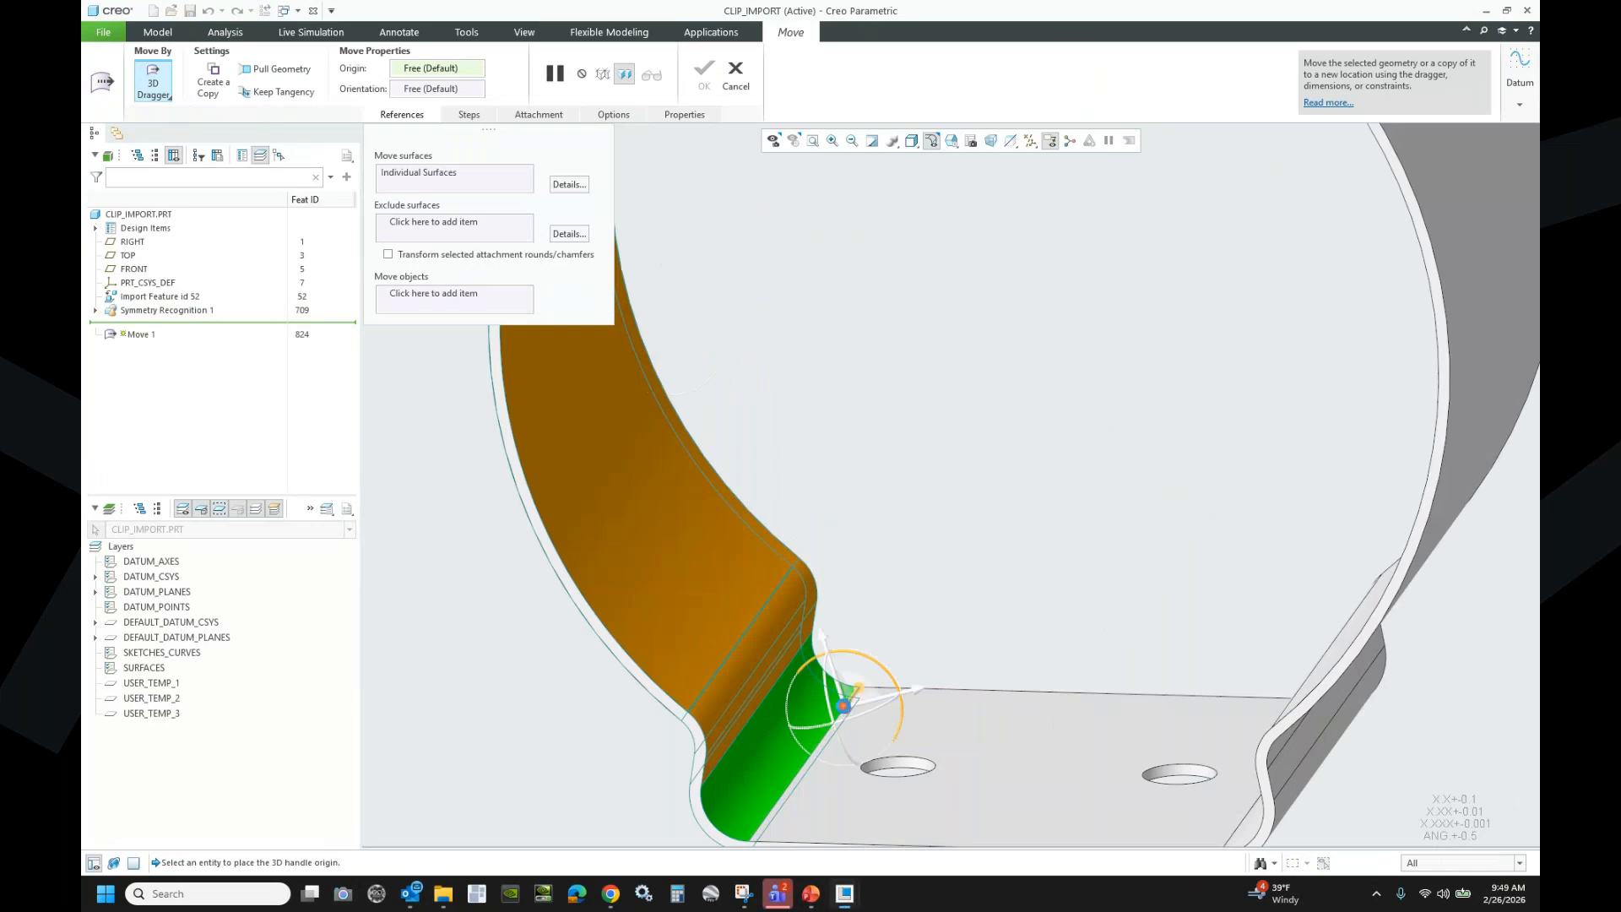
pyautogui.moveTo(881, 671); pyautogui.dragTo(875, 669)
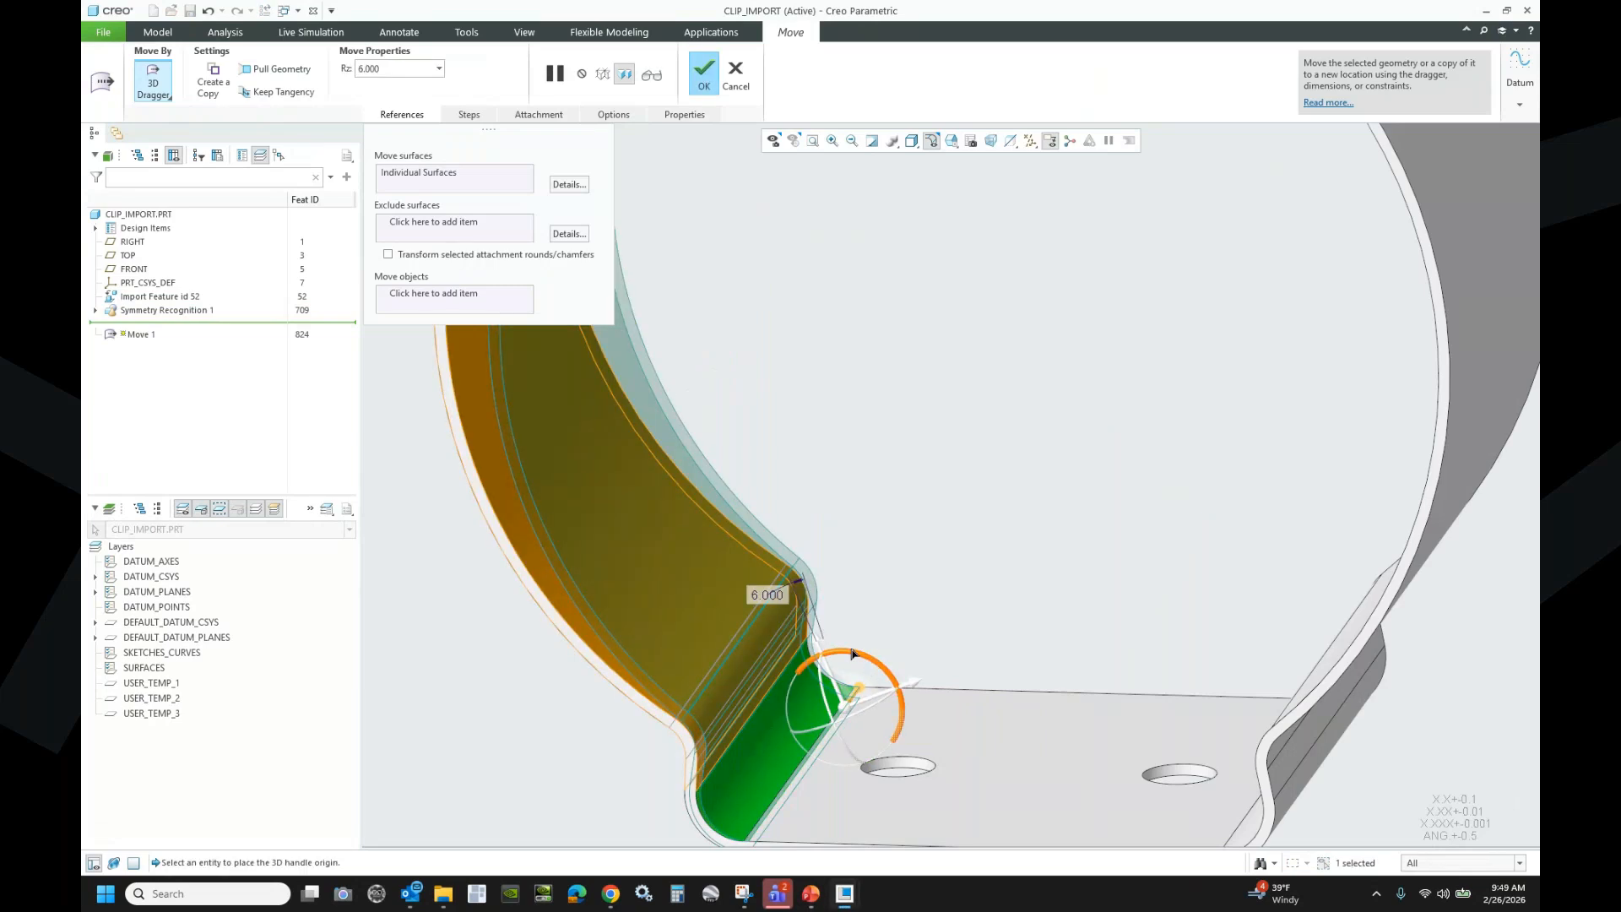
pyautogui.write('0')
pyautogui.press('Return')
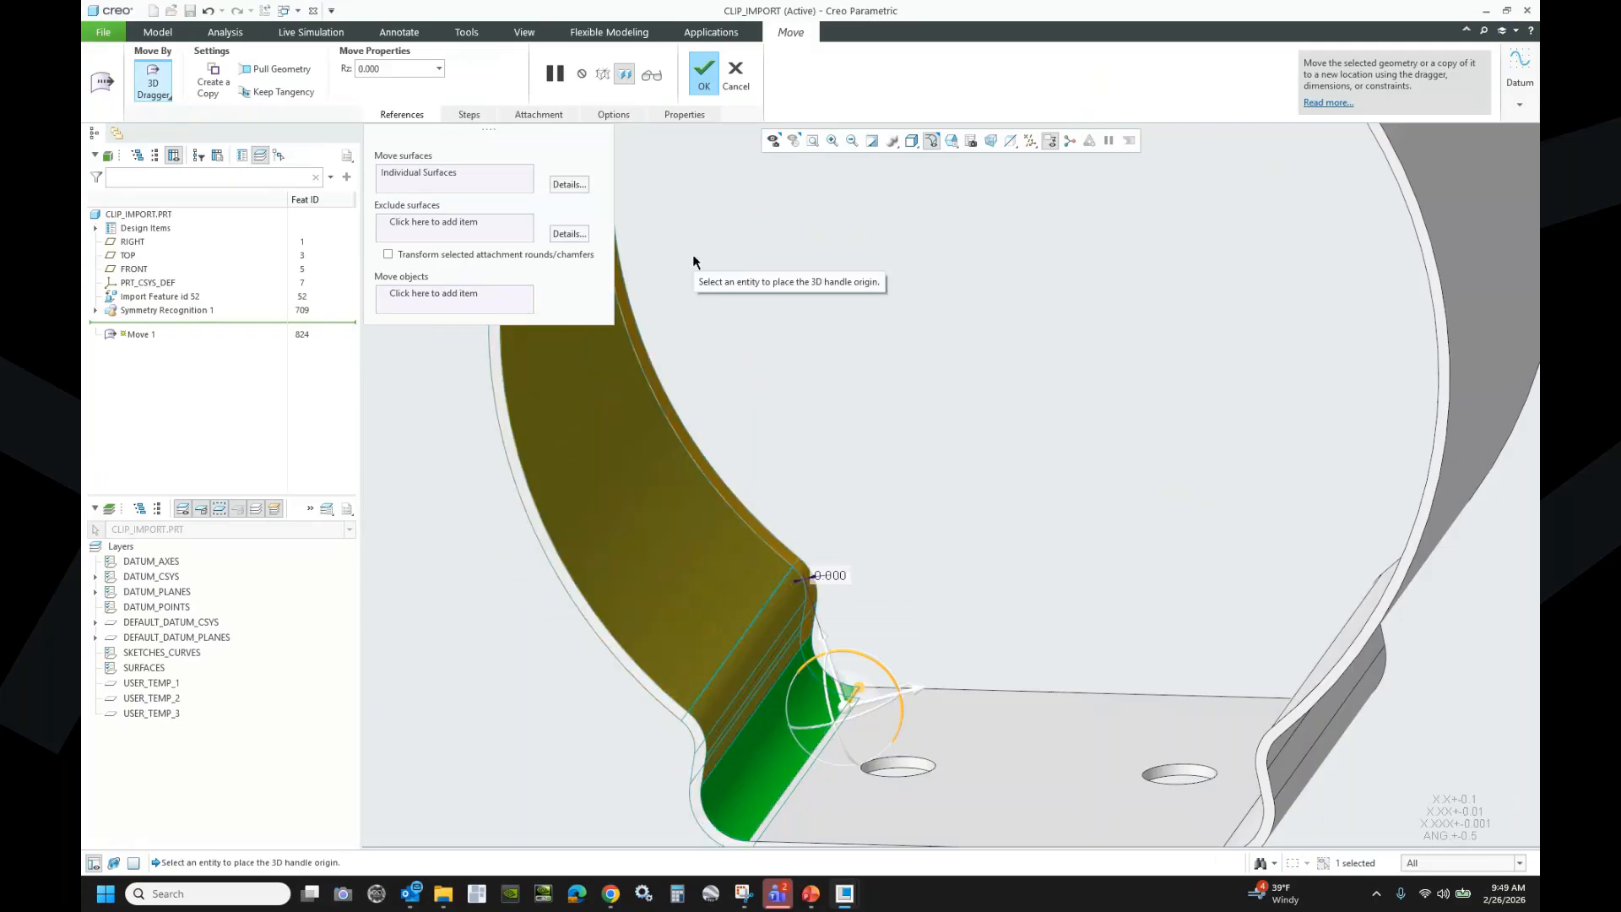
pyautogui.click(621, 114)
pyautogui.click(650, 194)
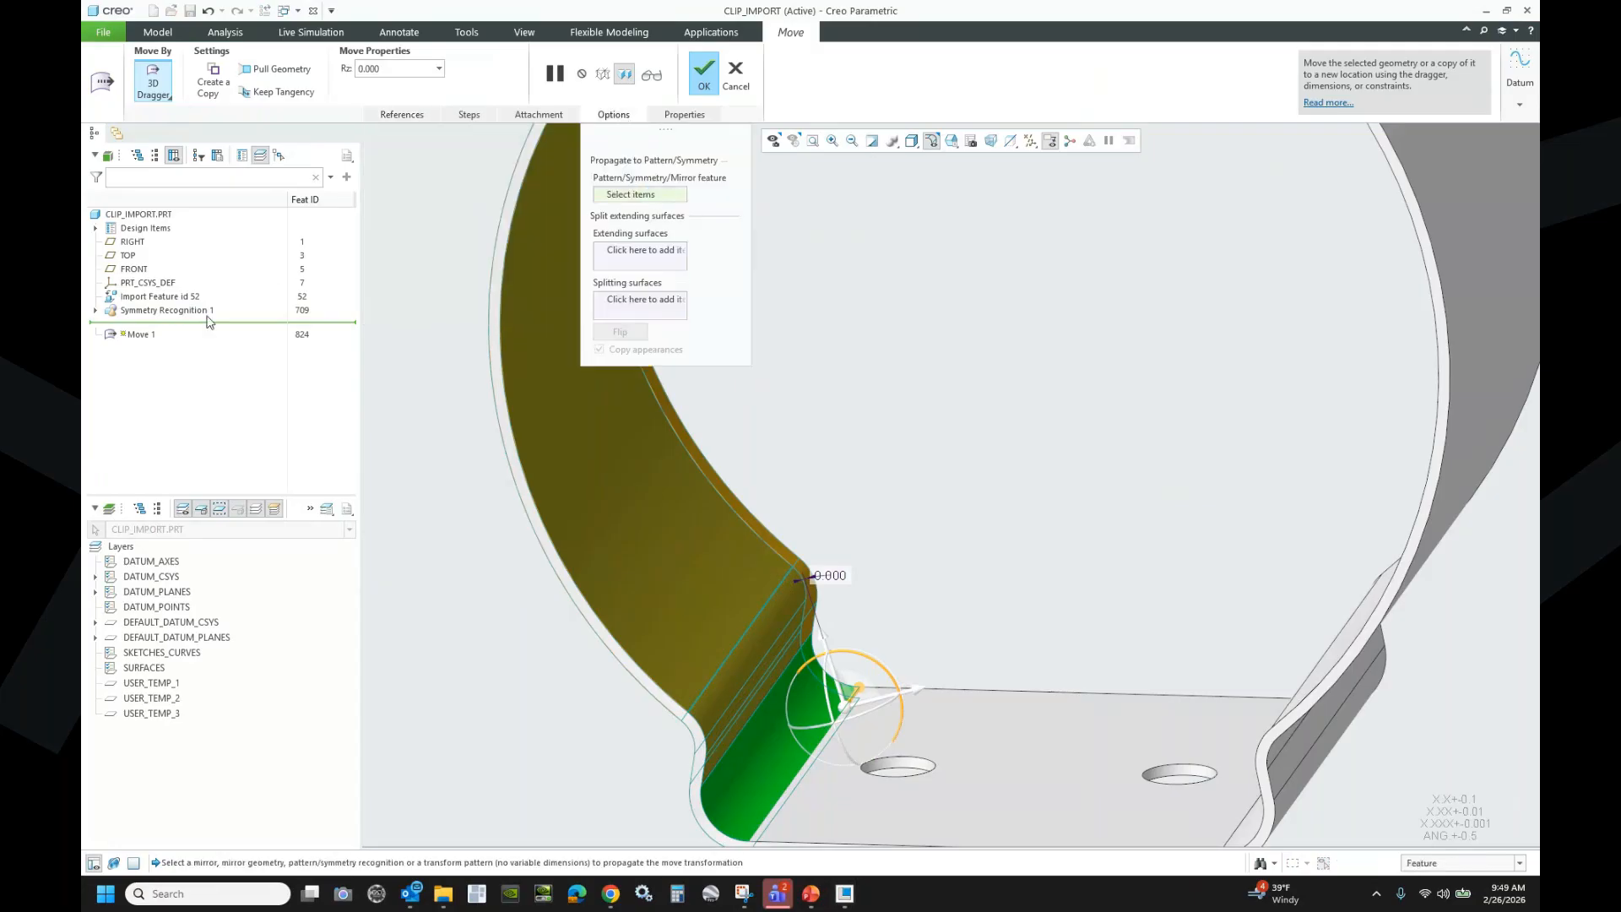
pyautogui.click(170, 310)
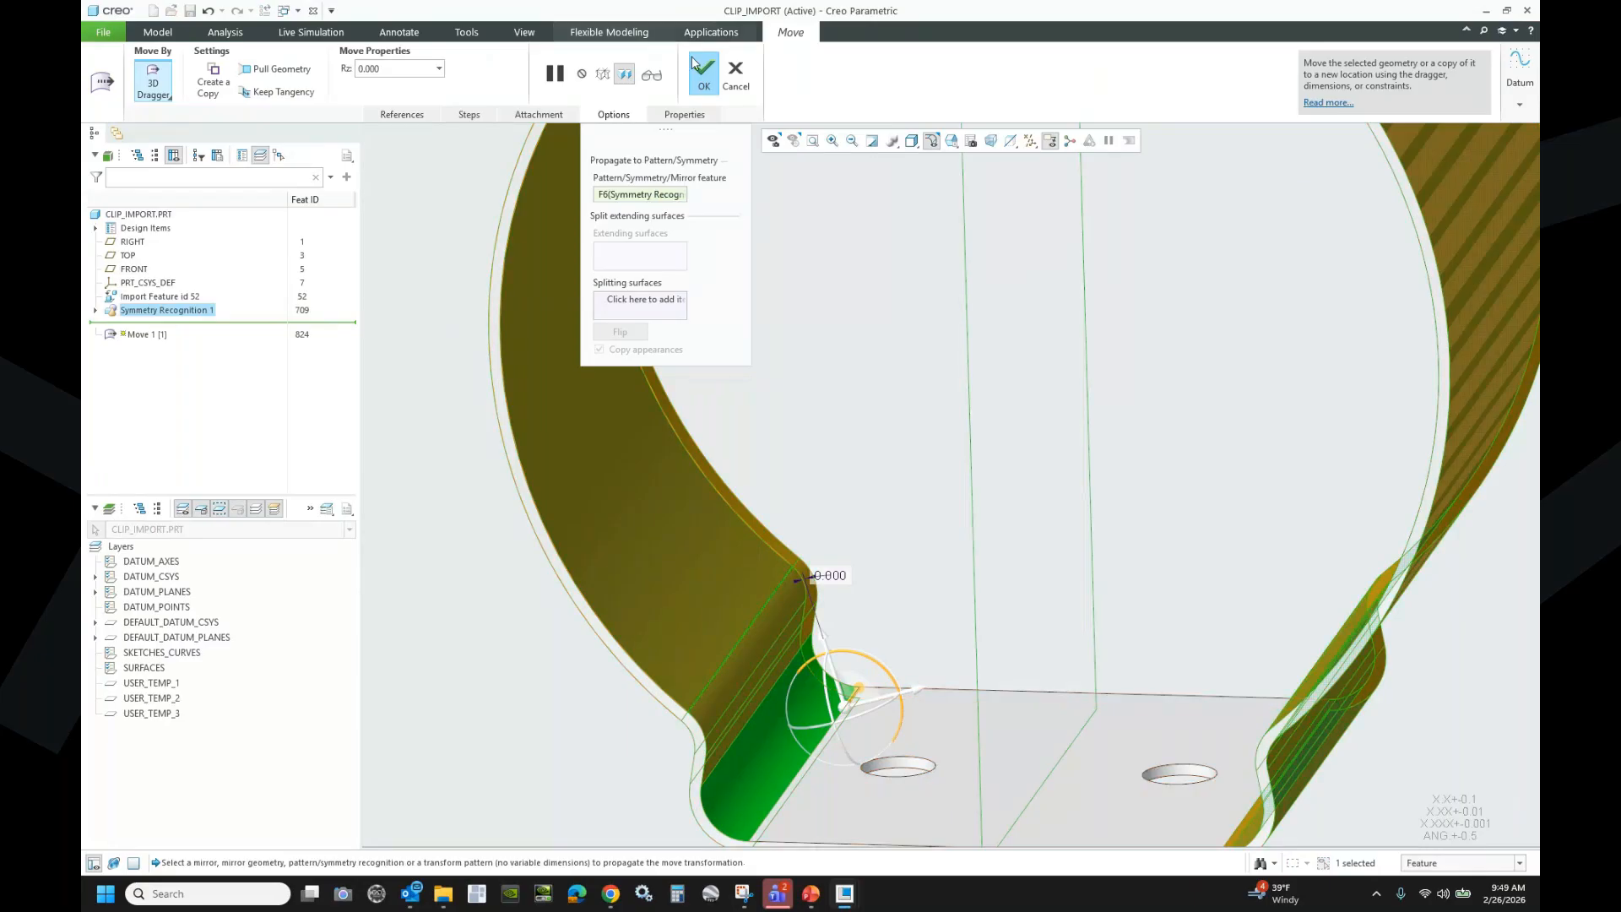
pyautogui.click(700, 82)
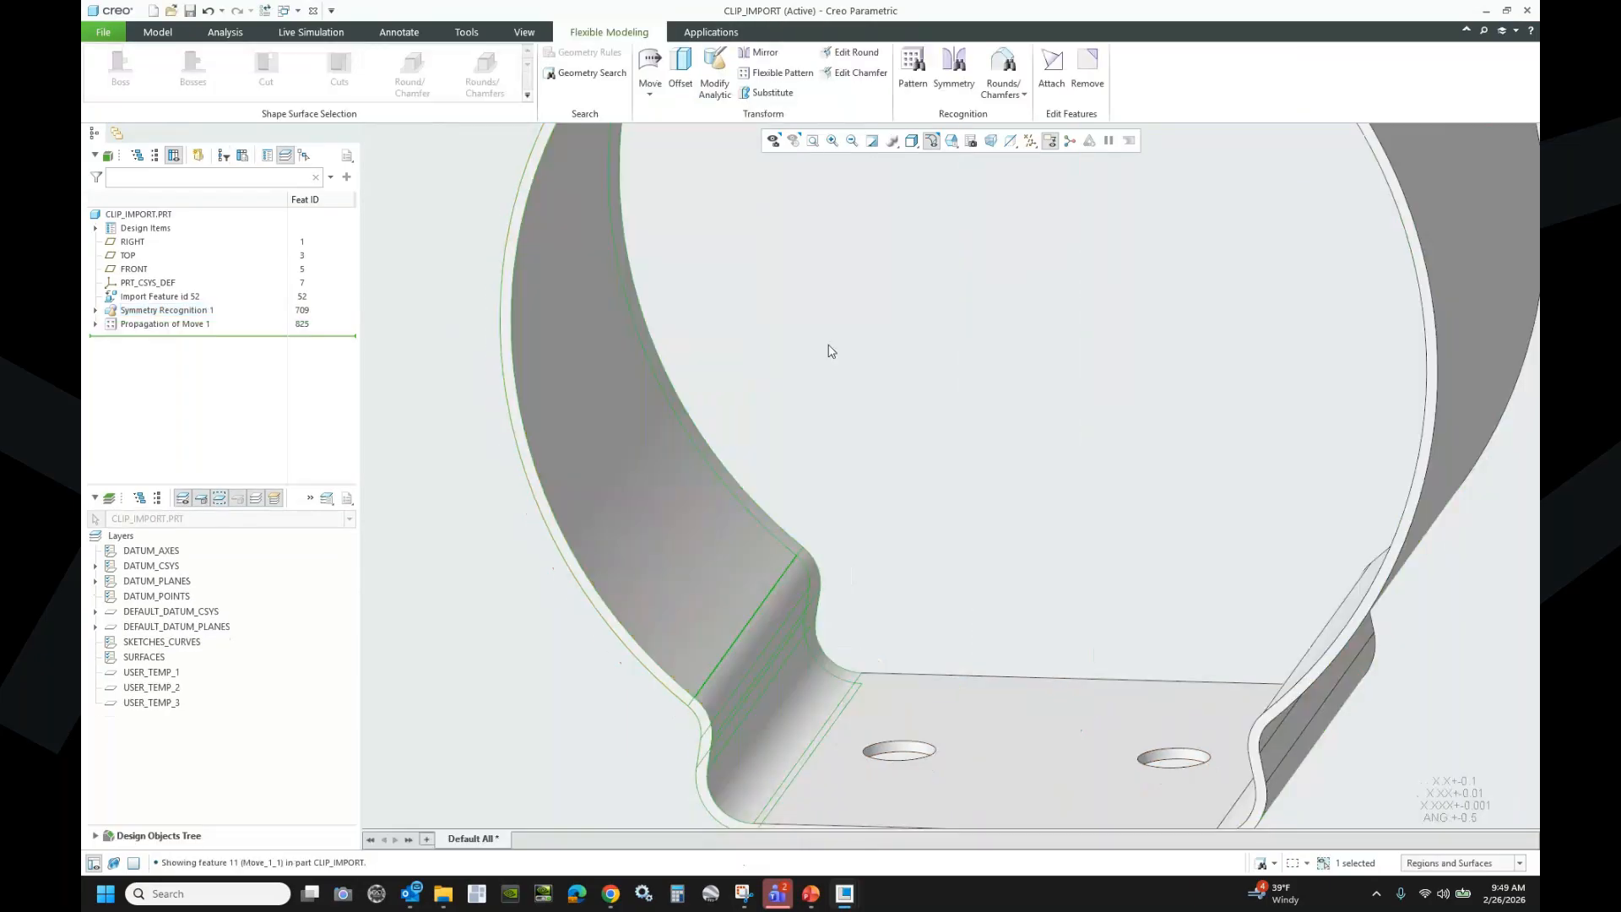
pyautogui.scroll(3, 798, 380)
pyautogui.click(454, 552)
pyautogui.click(95, 324)
pyautogui.click(160, 336)
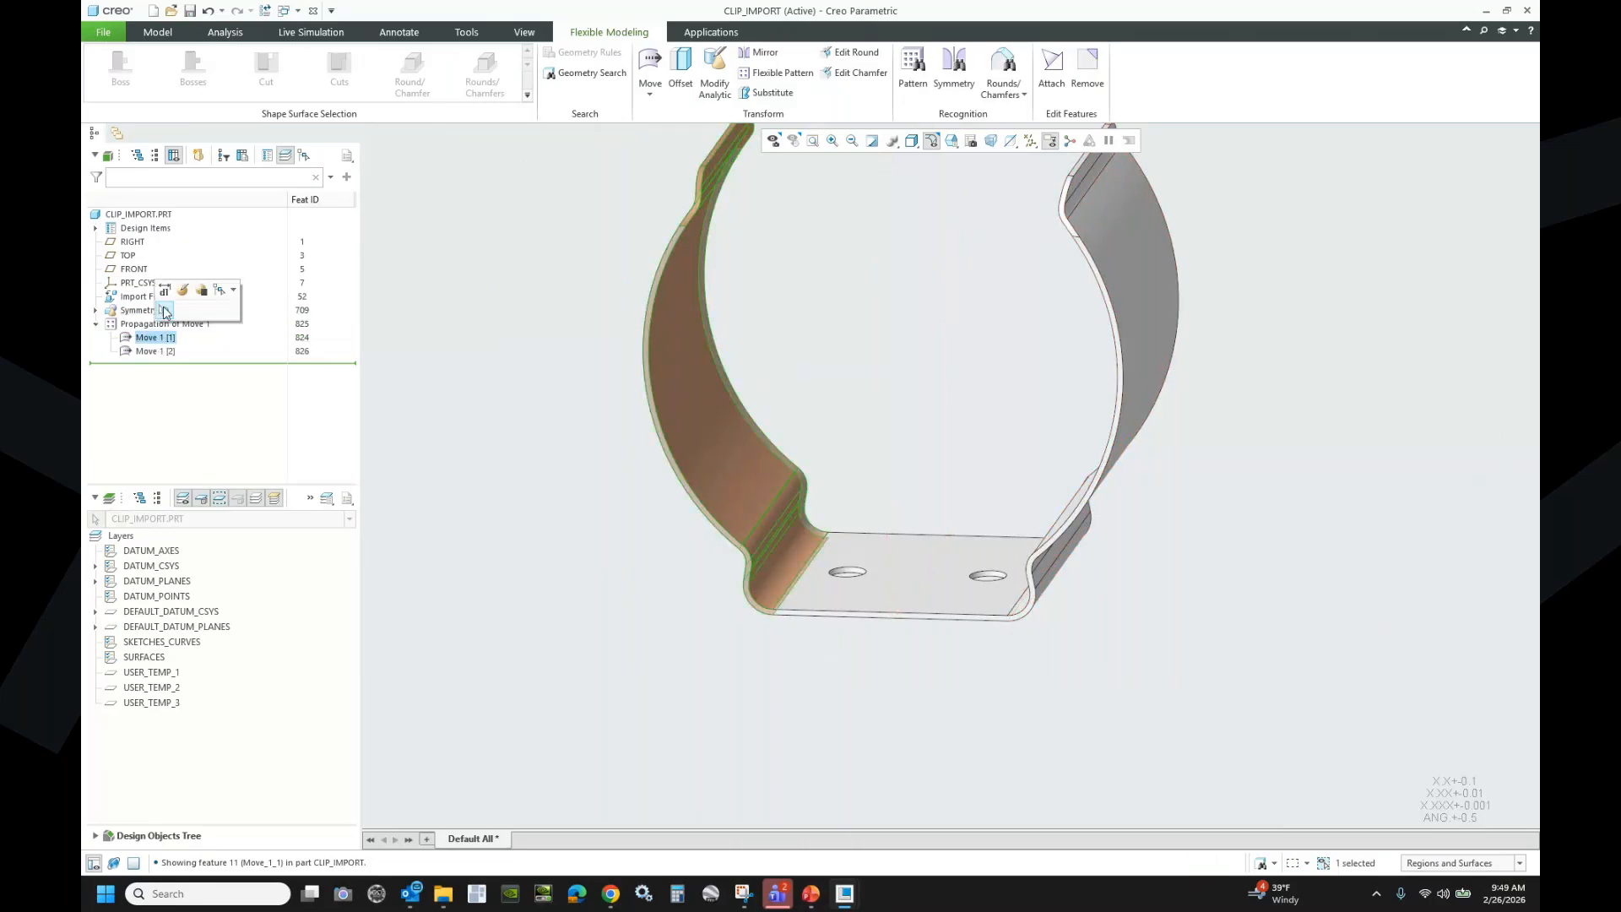
pyautogui.click(165, 291)
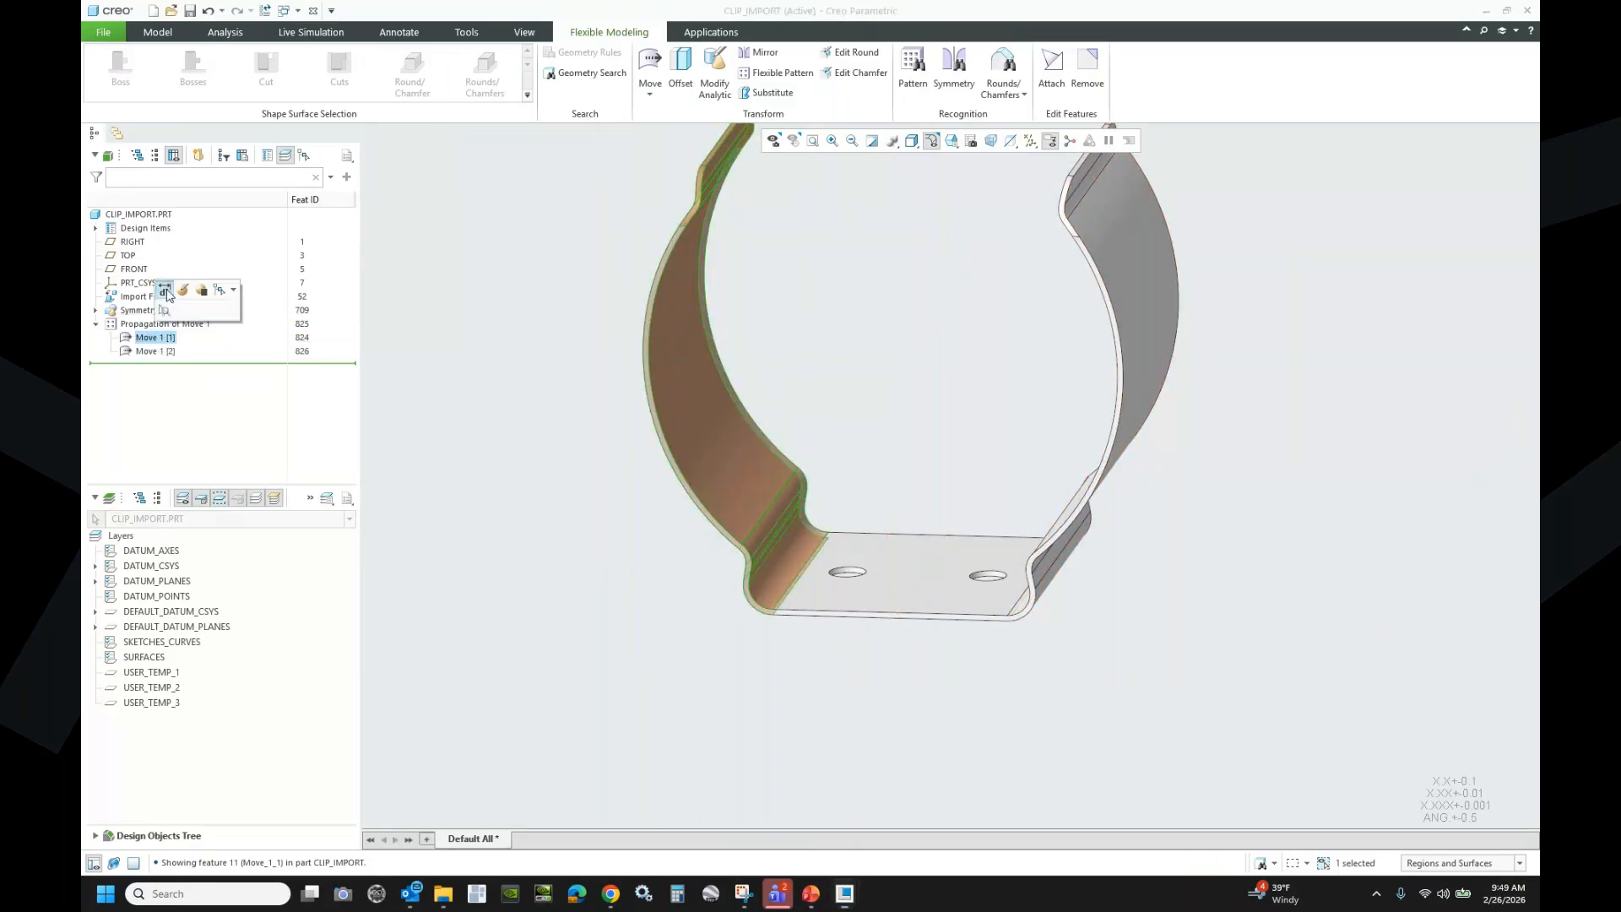
pyautogui.scroll(3, 807, 462)
pyautogui.doubleClick(804, 529)
pyautogui.write('5')
pyautogui.press('Return')
pyautogui.doubleClick(804, 527)
pyautogui.write('15')
pyautogui.press('Return')
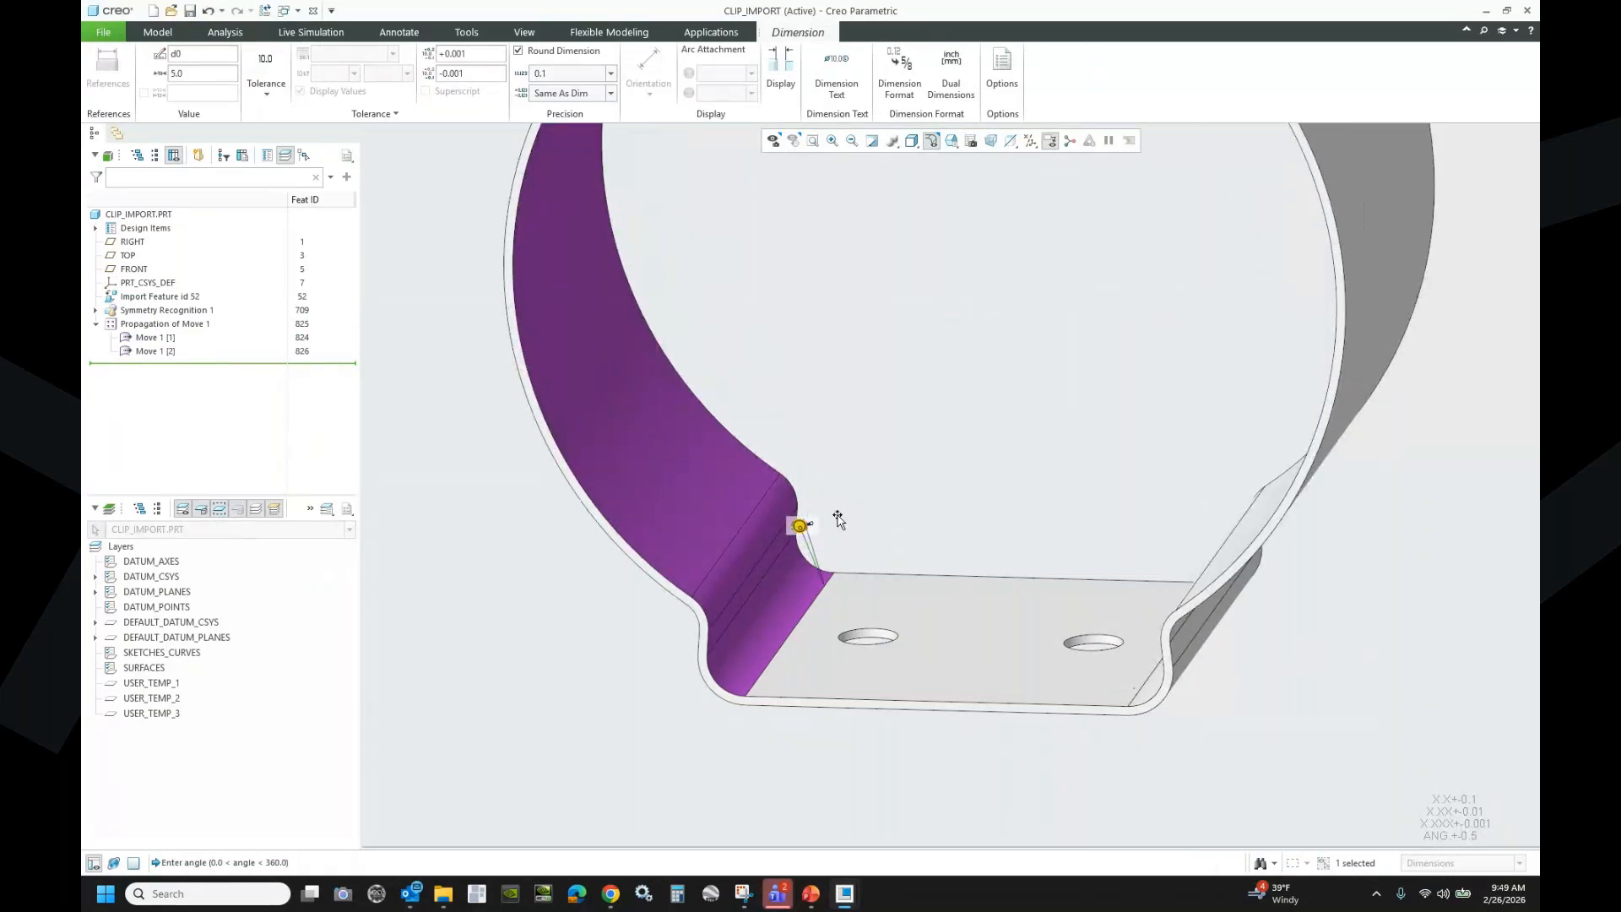
pyautogui.scroll(-3, 908, 684)
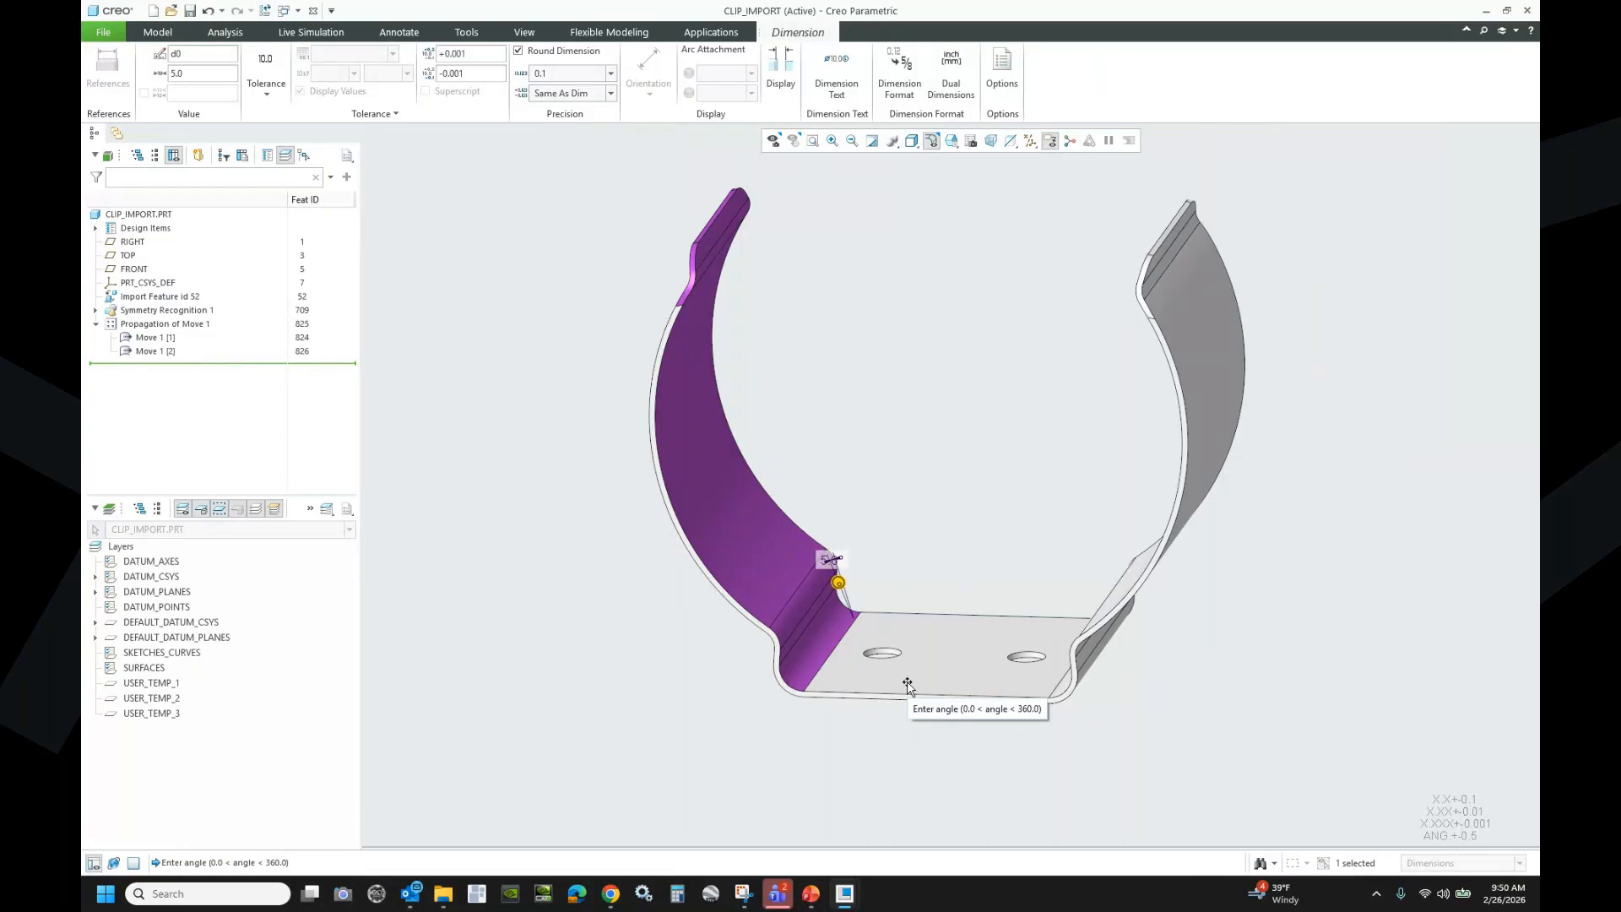
pyautogui.doubleClick(828, 558)
pyautogui.write('0')
pyautogui.press('Return')
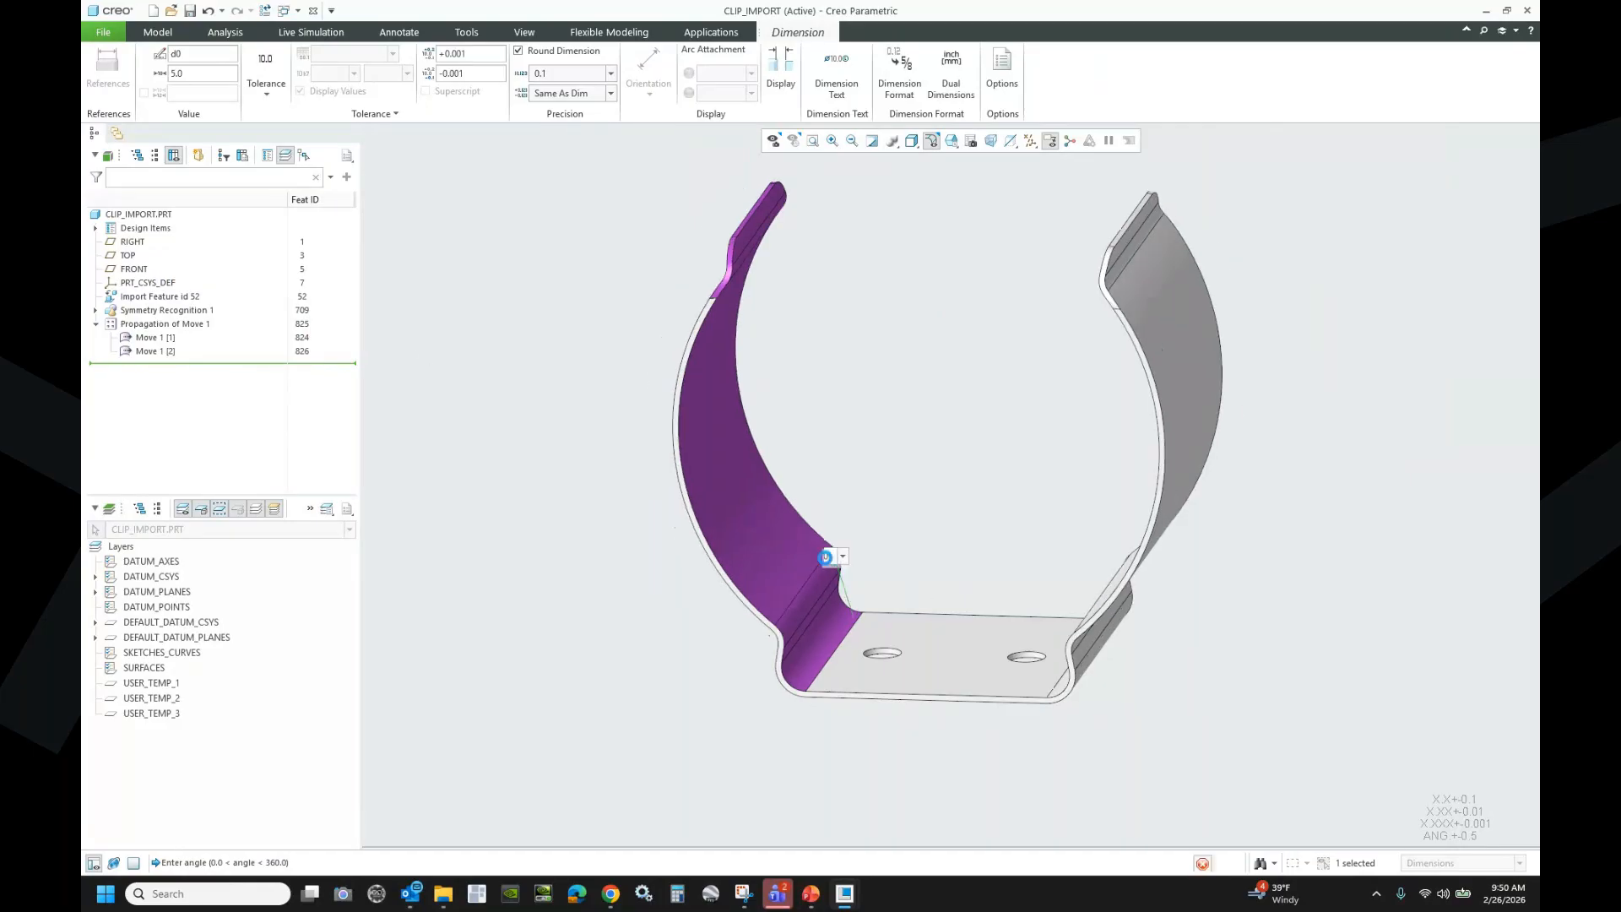
pyautogui.middleClick(565, 451)
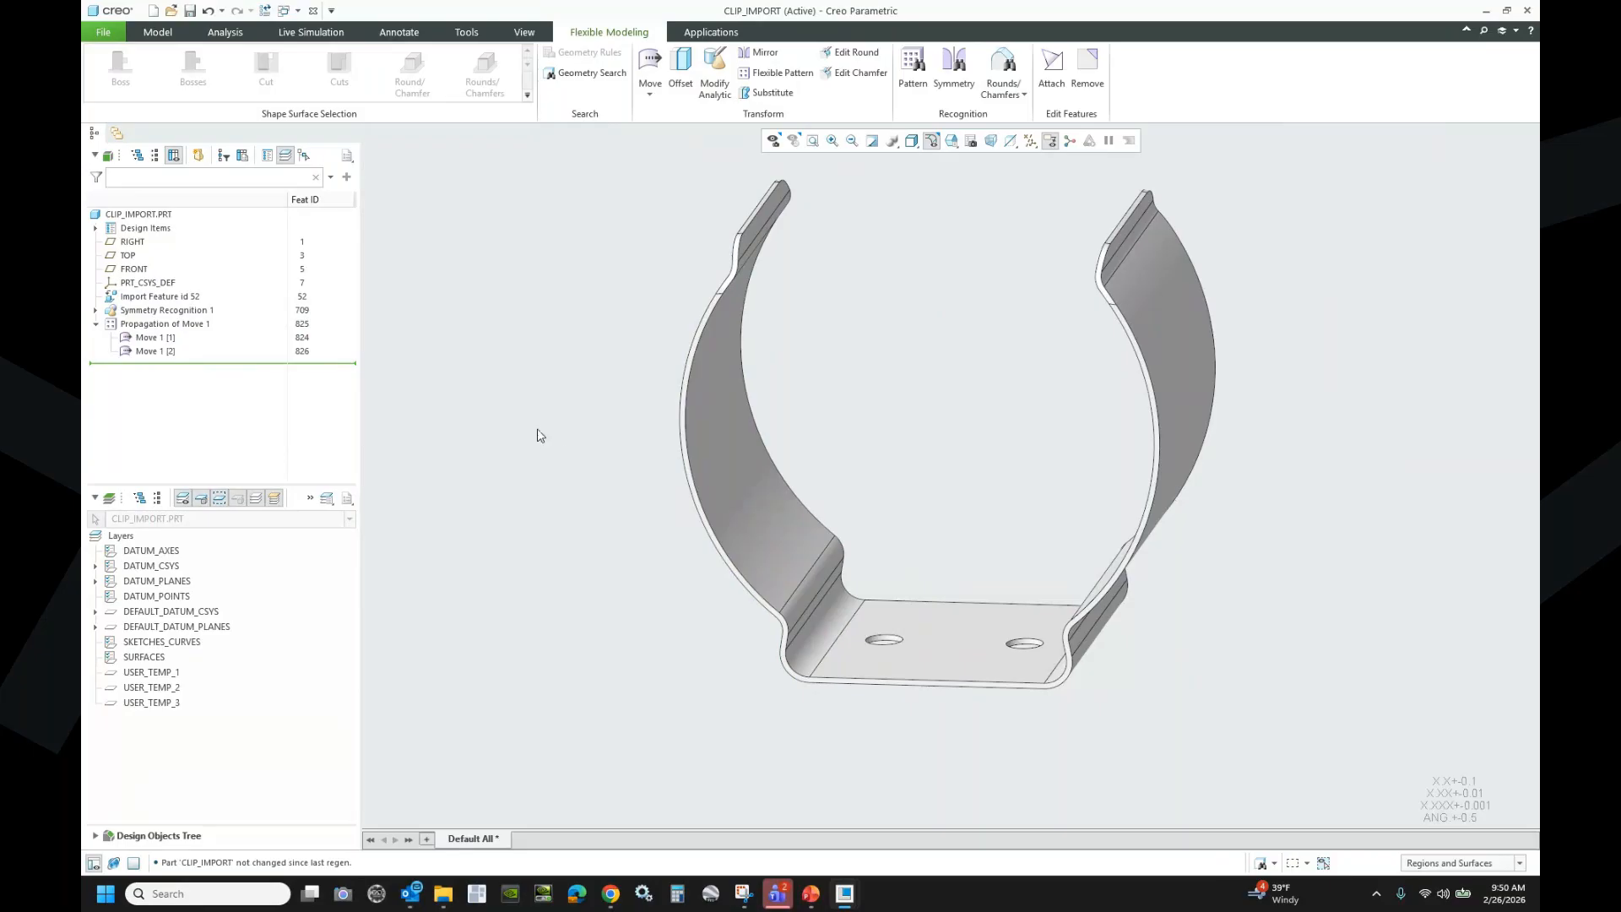
# - Open hose_clamp.asm from the 03 Hose Clamp folder and display coordinate systems
pyautogui.click(172, 11)
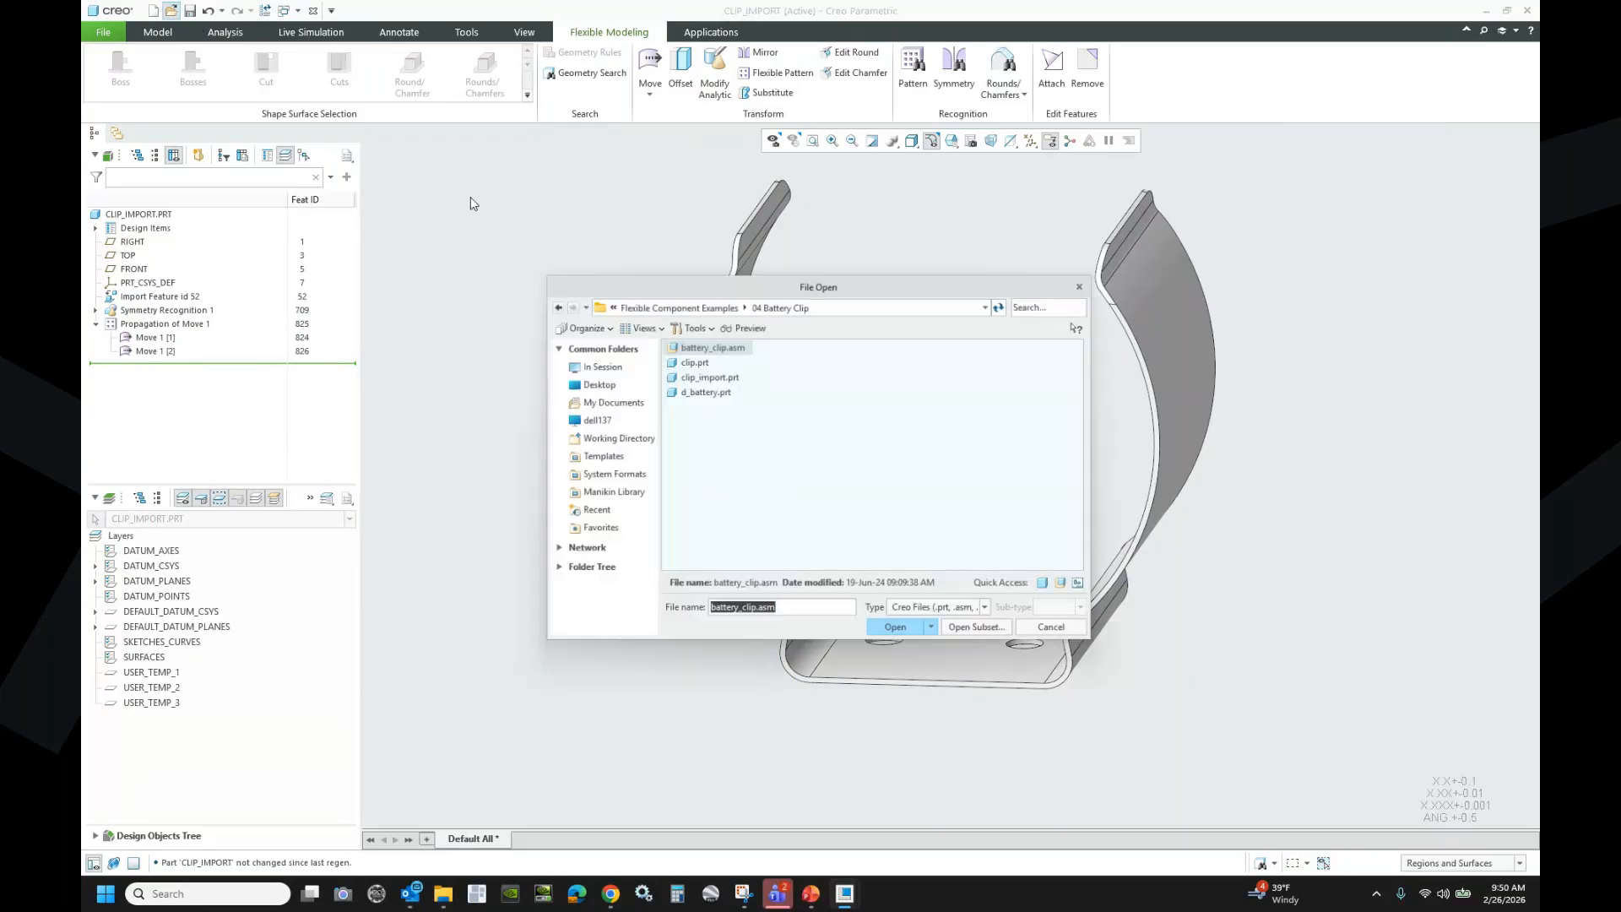
pyautogui.click(675, 308)
pyautogui.doubleClick(712, 376)
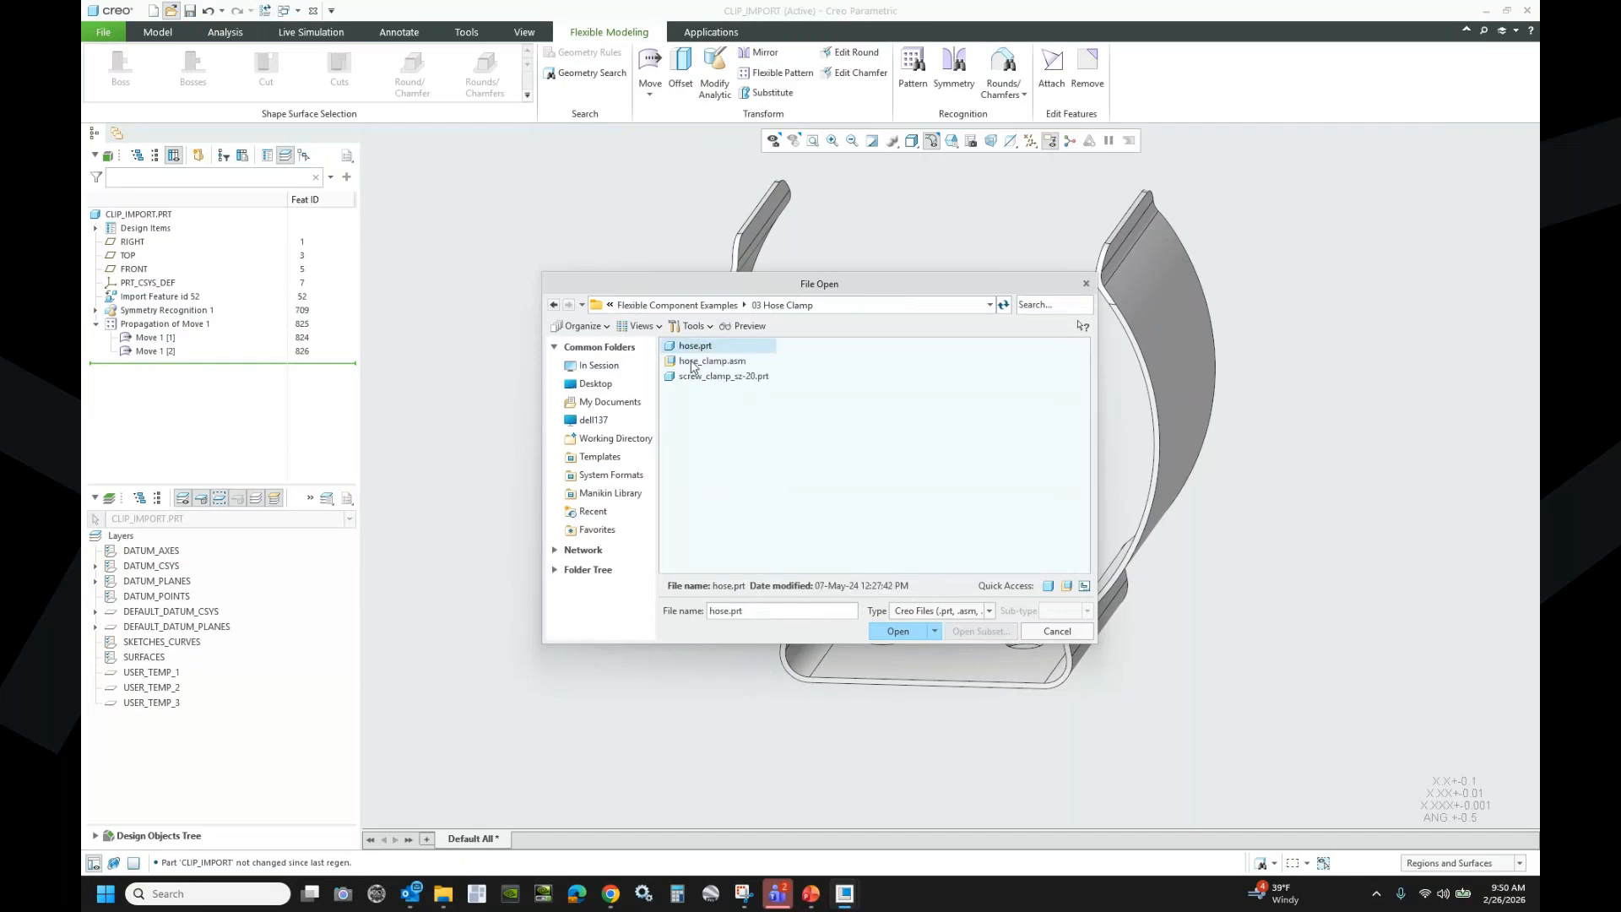
pyautogui.click(691, 362)
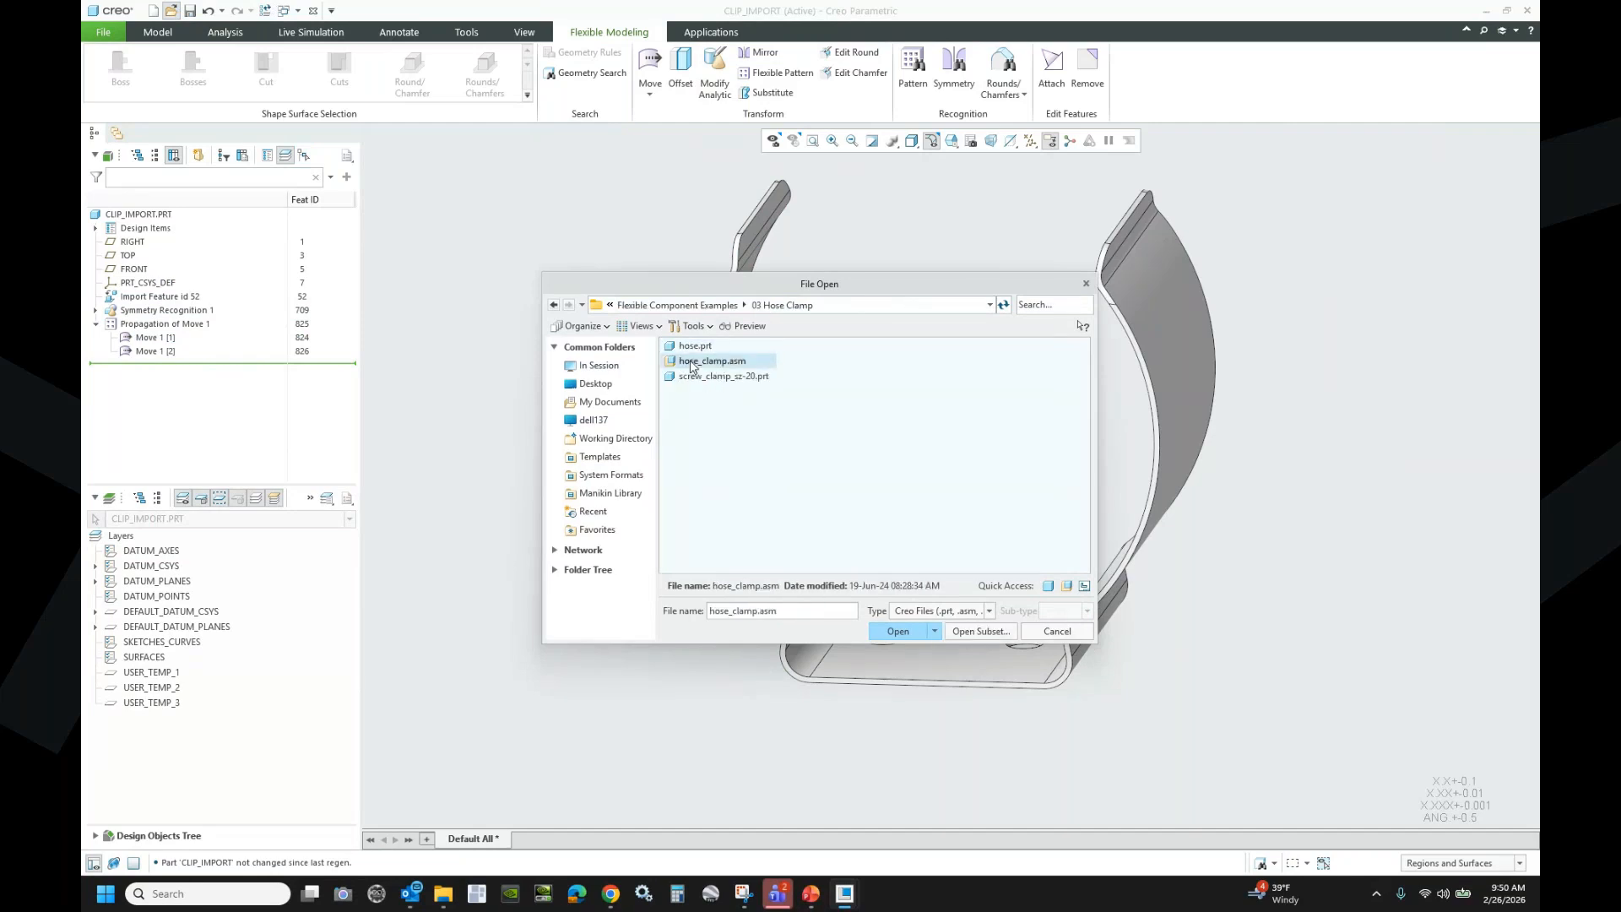
pyautogui.doubleClick(690, 363)
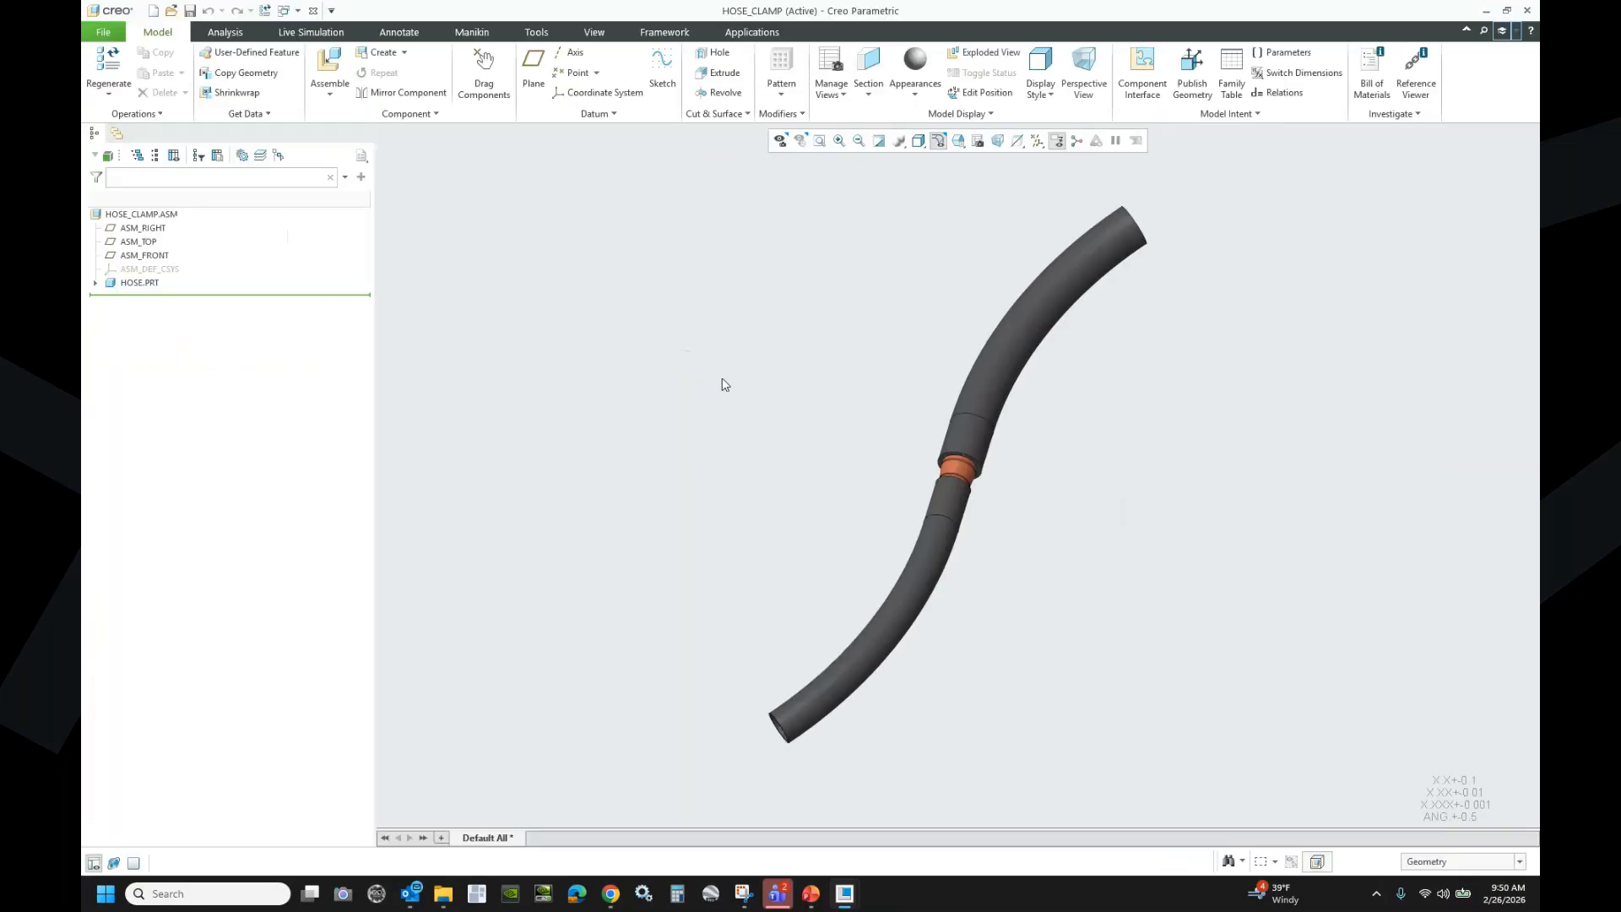
pyautogui.scroll(3, 990, 457)
pyautogui.click(1038, 140)
pyautogui.click(1038, 209)
pyautogui.moveTo(616, 488); pyautogui.dragTo(569, 448, button='middle')
# - Assemble screw_clamp_sz-20.prt with its coordinate system coincident to the hose's PRT_CSYS_DEF
pyautogui.click(328, 67)
pyautogui.click(712, 379)
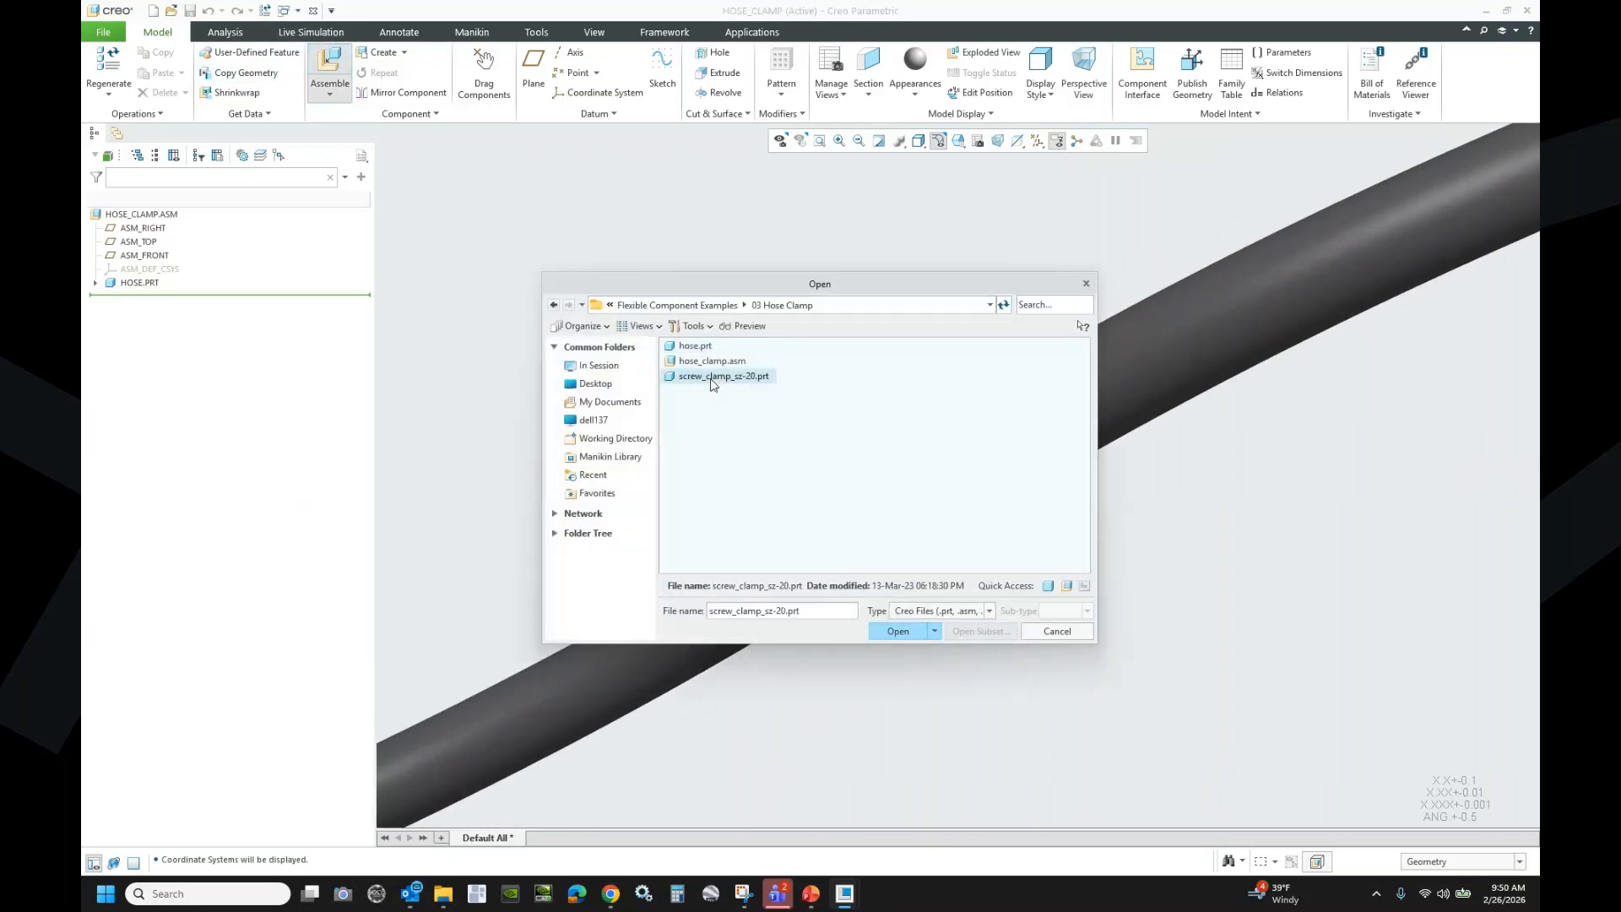
pyautogui.click(898, 631)
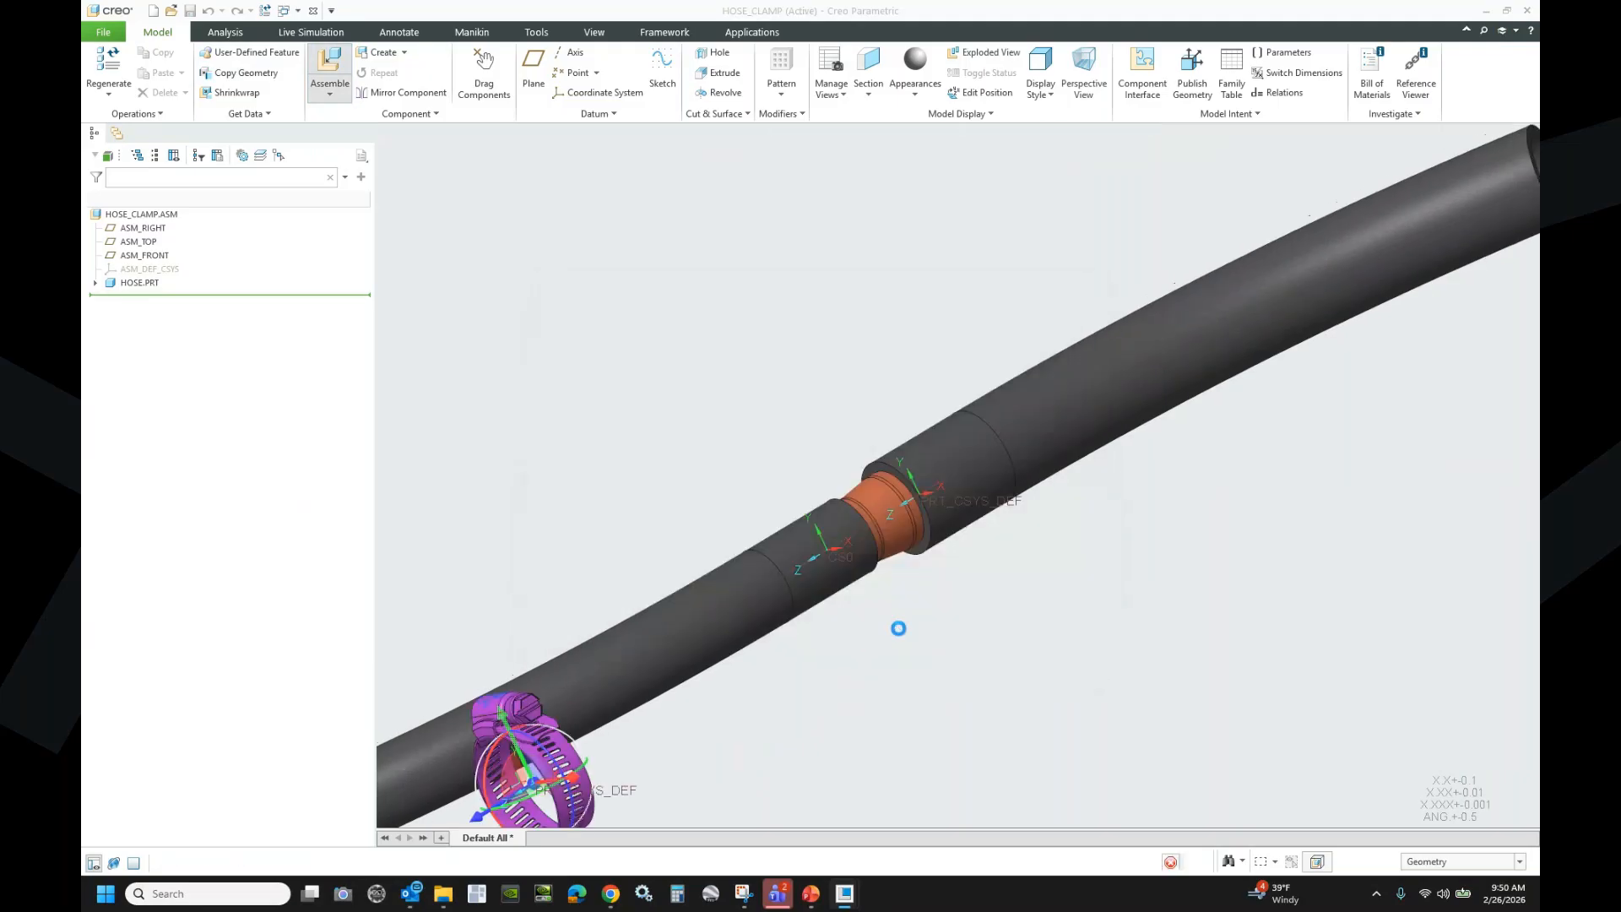
pyautogui.click(615, 814)
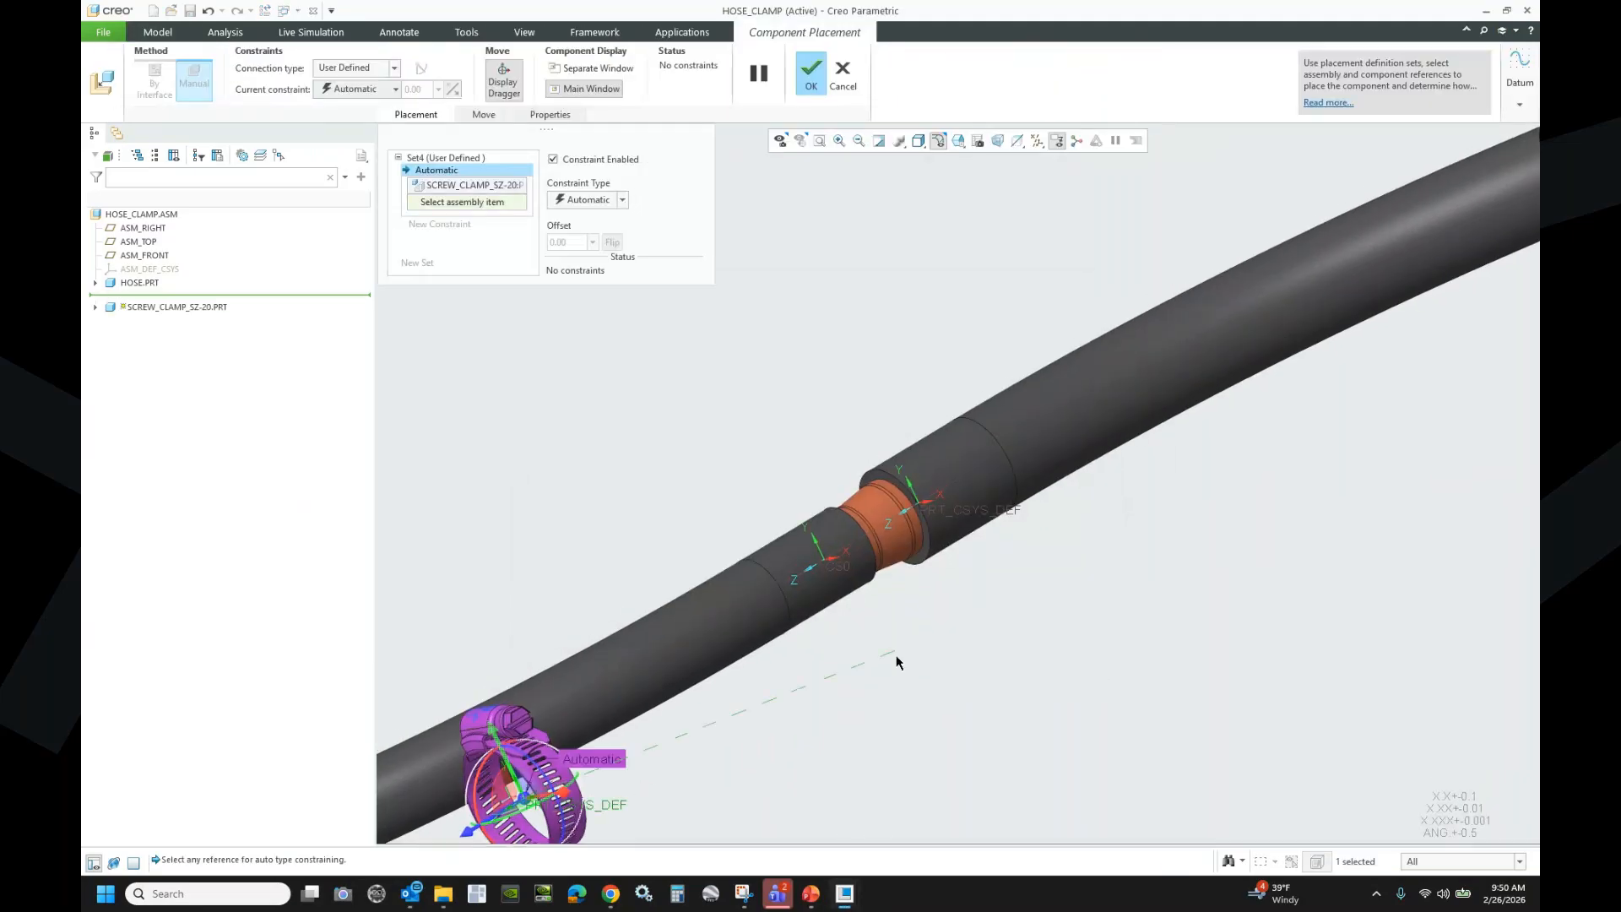
pyautogui.click(954, 516)
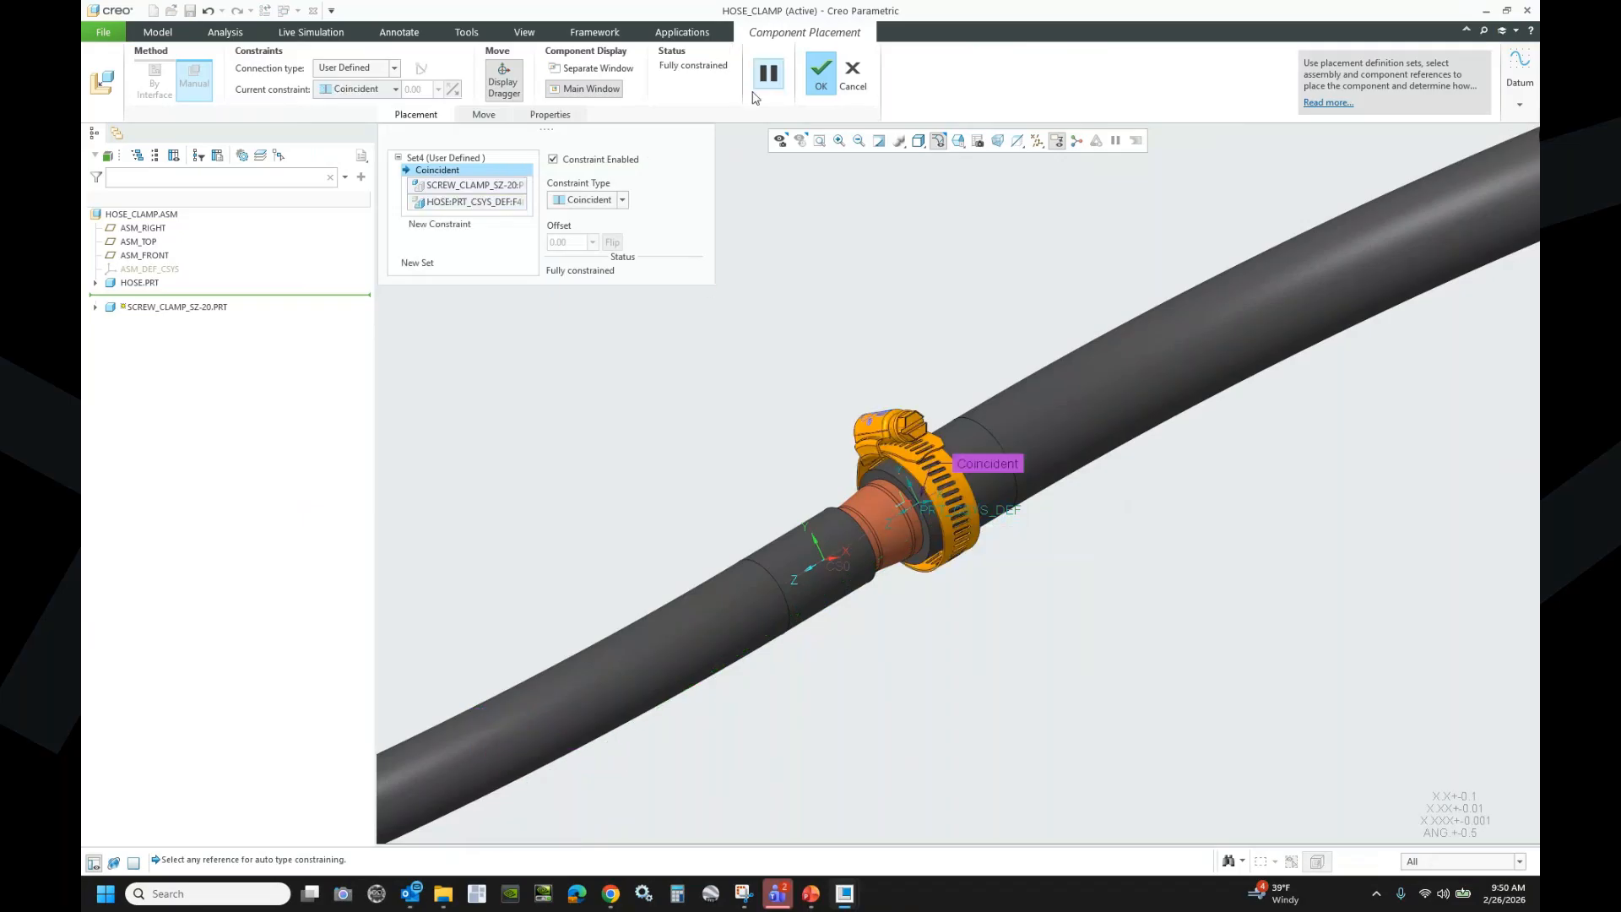
pyautogui.click(821, 71)
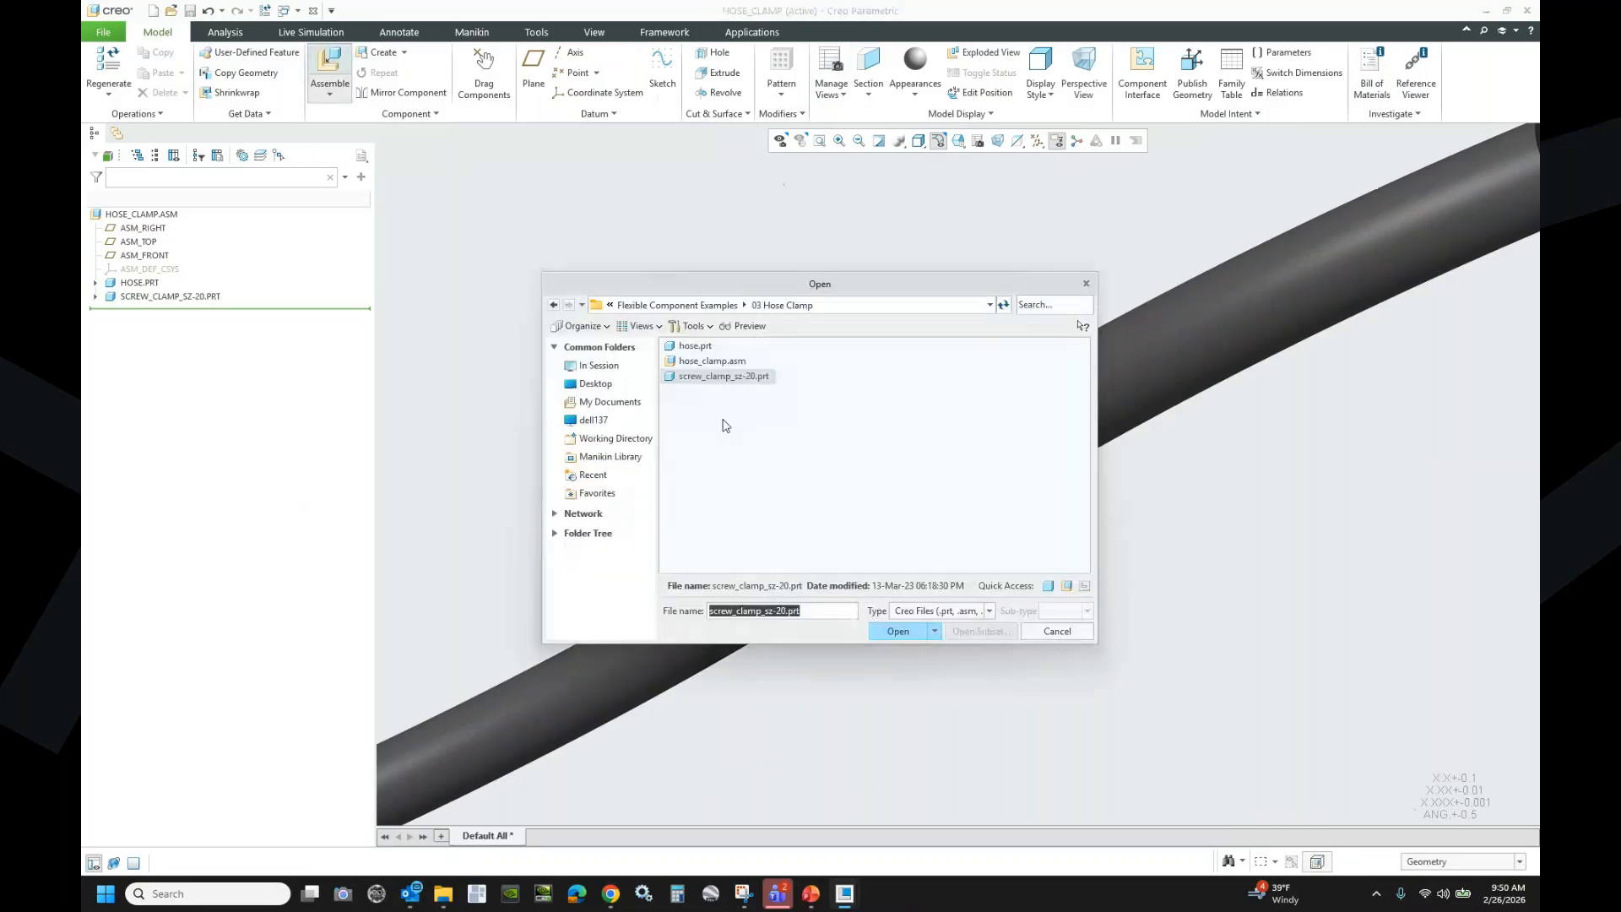
# - Assemble a second screw_clamp_sz-20.prt onto the hose beside the first clamp
pyautogui.click(883, 629)
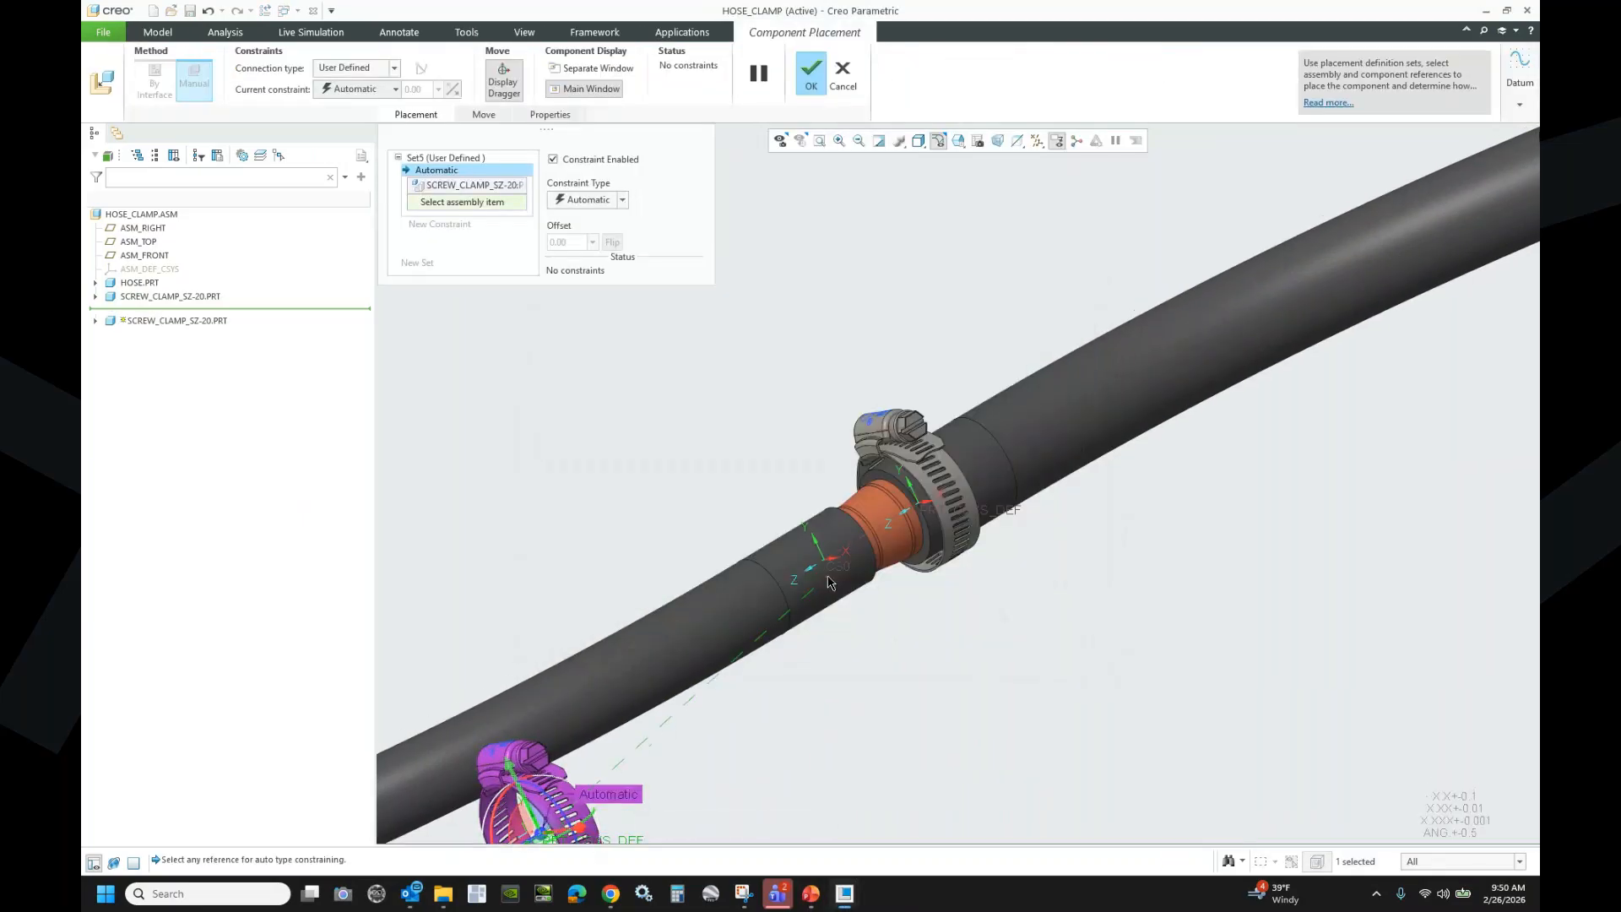
pyautogui.click(832, 568)
pyautogui.click(819, 76)
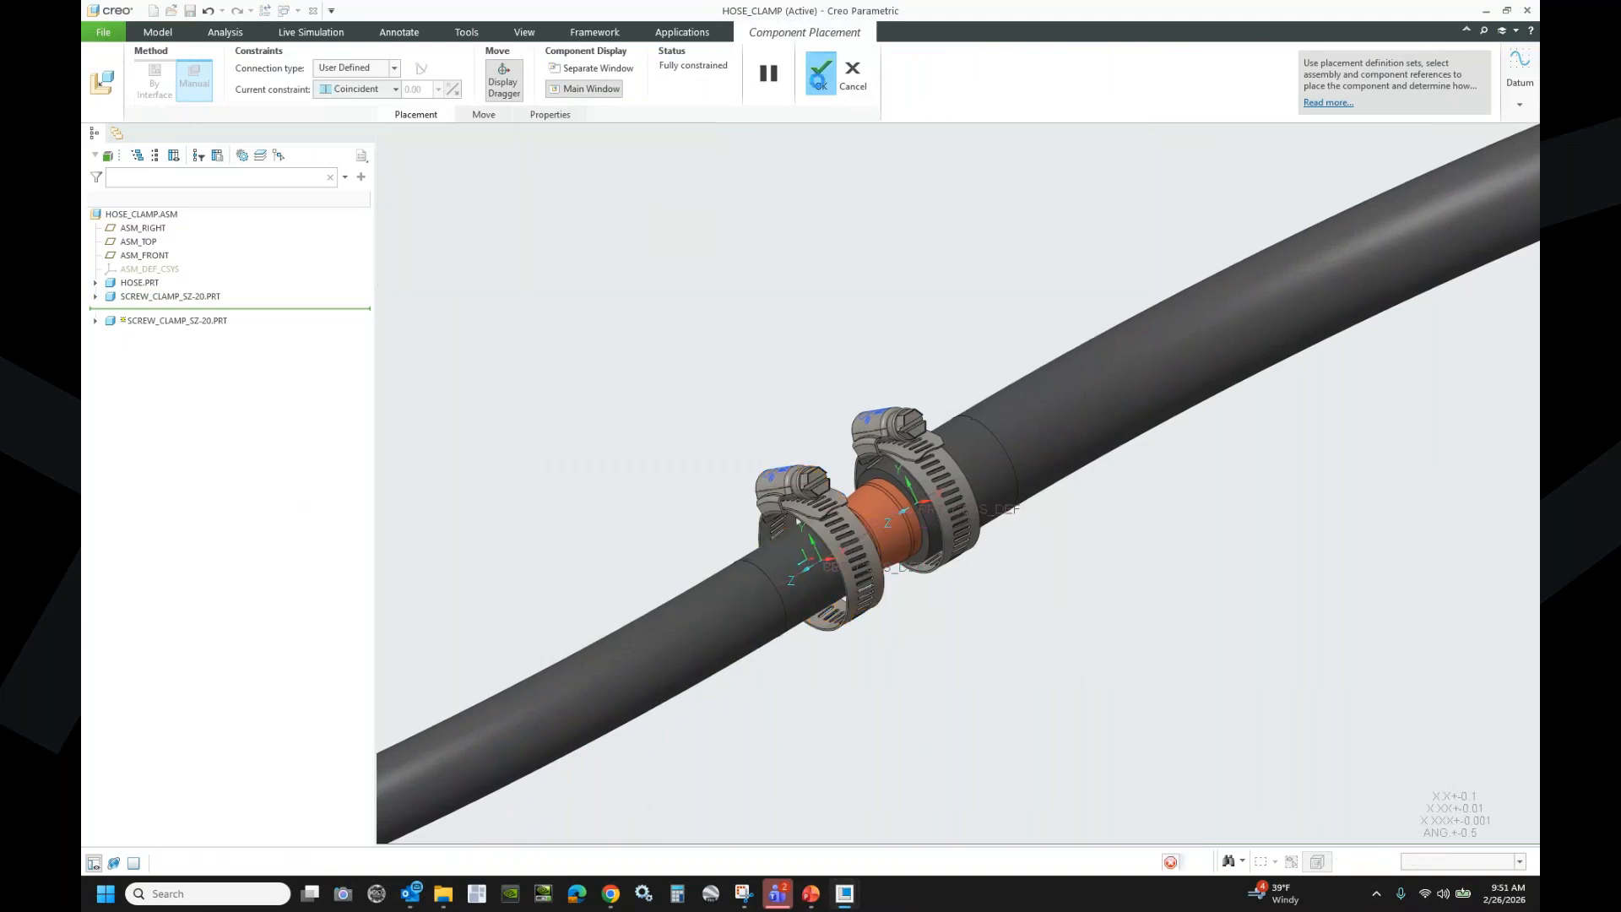
pyautogui.moveTo(777, 442); pyautogui.dragTo(1091, 459, button='middle')
pyautogui.scroll(-3, 1091, 459)
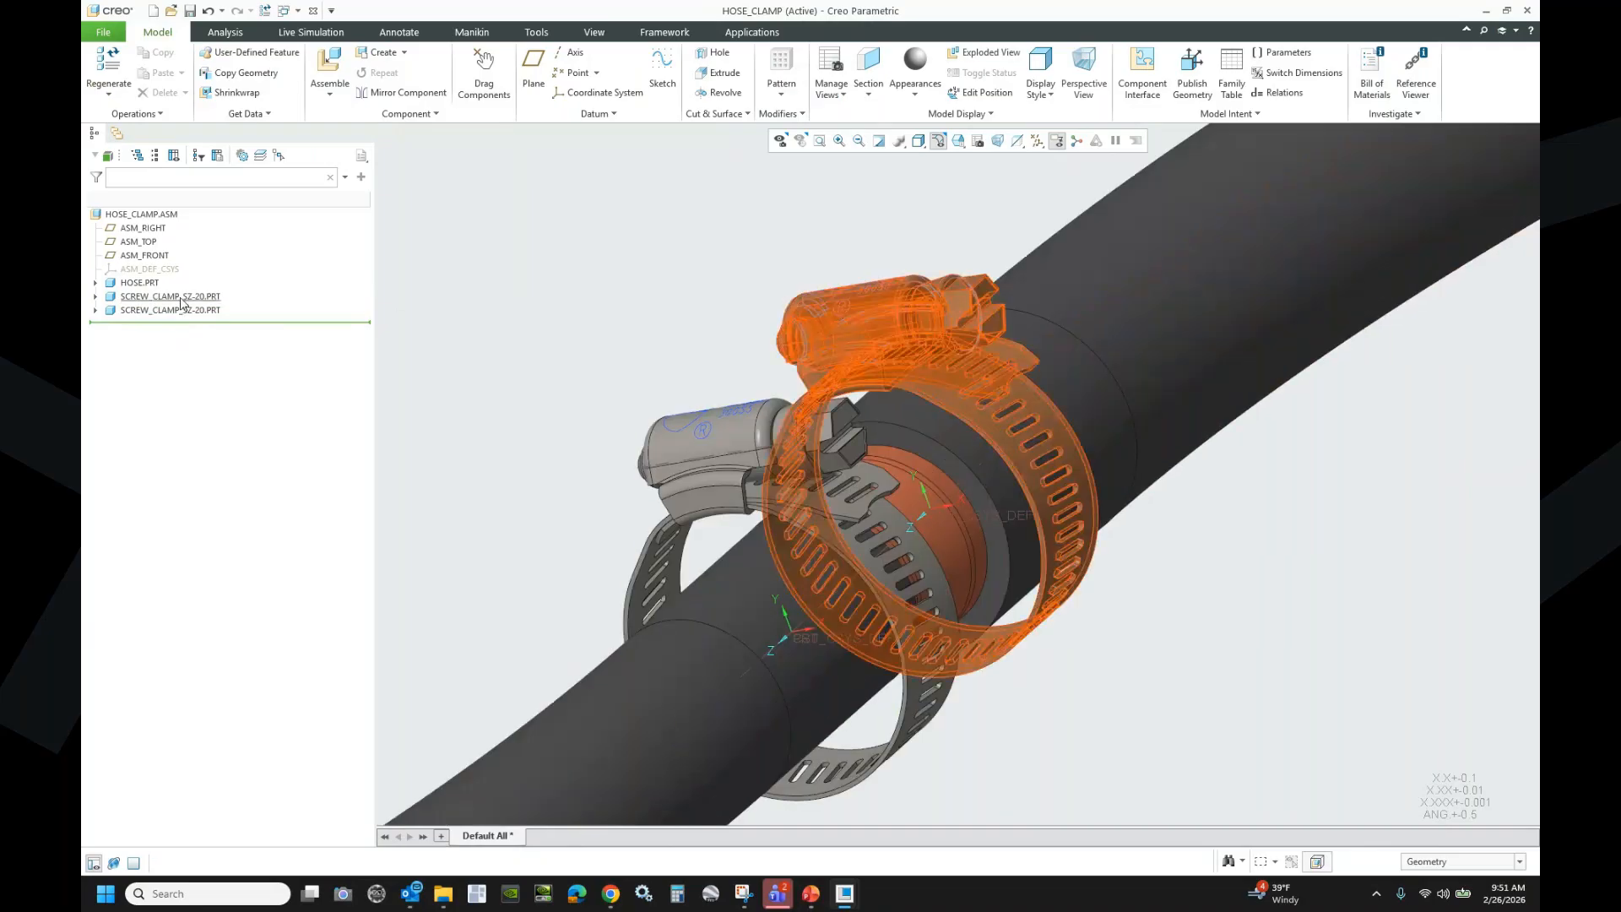
# - Make the first screw clamp flexible, adding its 1.5000 INSTALLED_DIAMETER dimension as a varied item
pyautogui.rightClick(184, 300)
pyautogui.moveTo(254, 548)
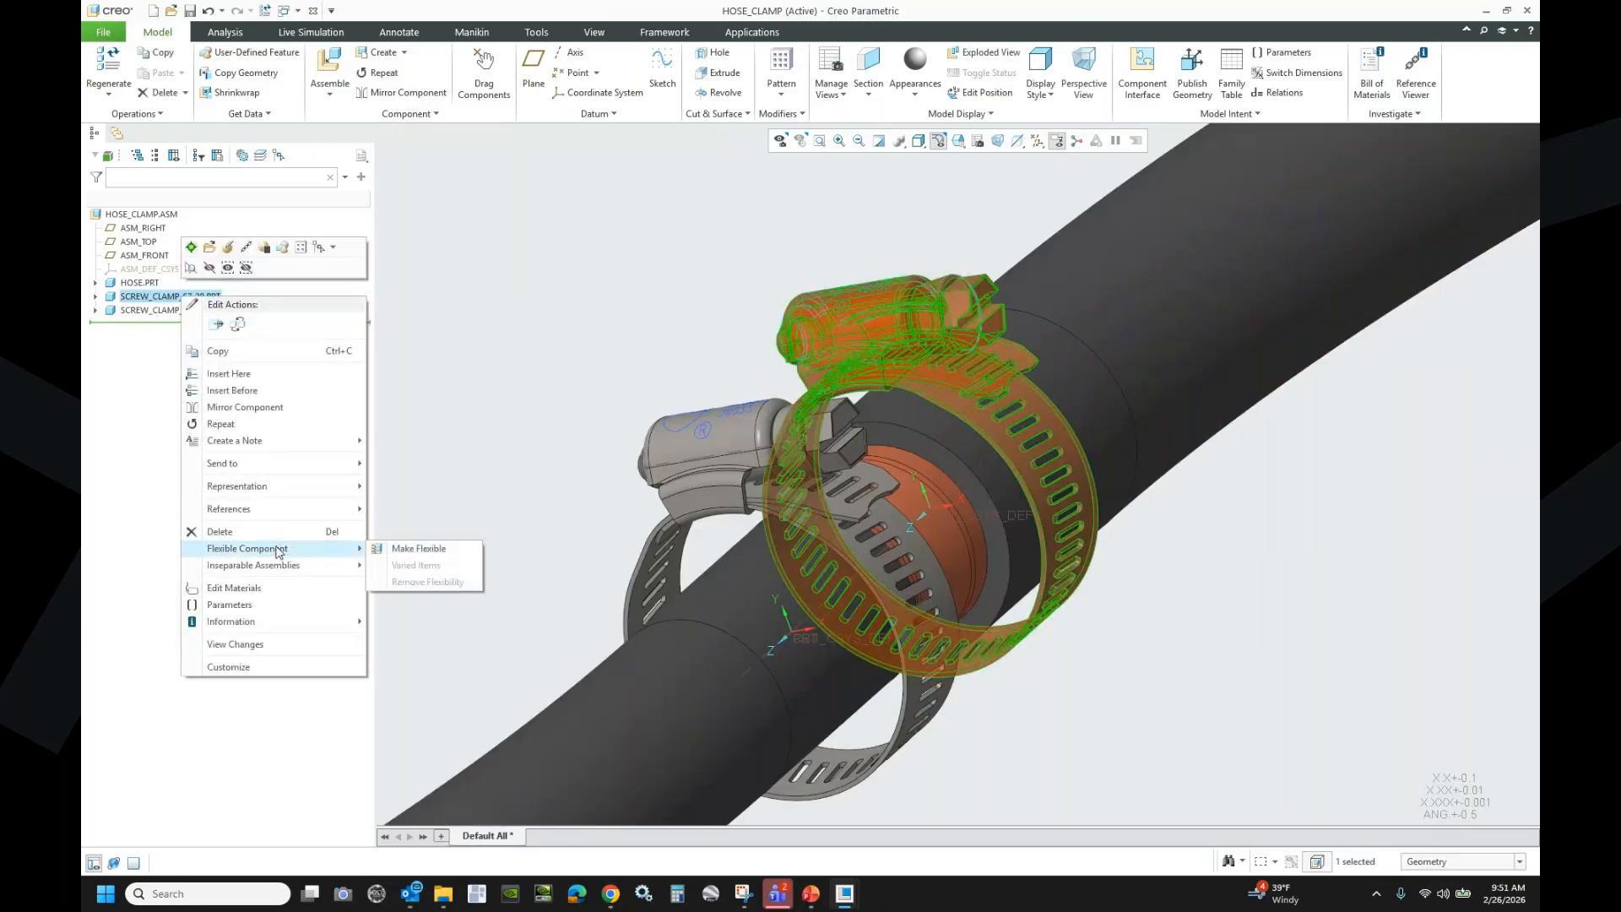
pyautogui.click(422, 548)
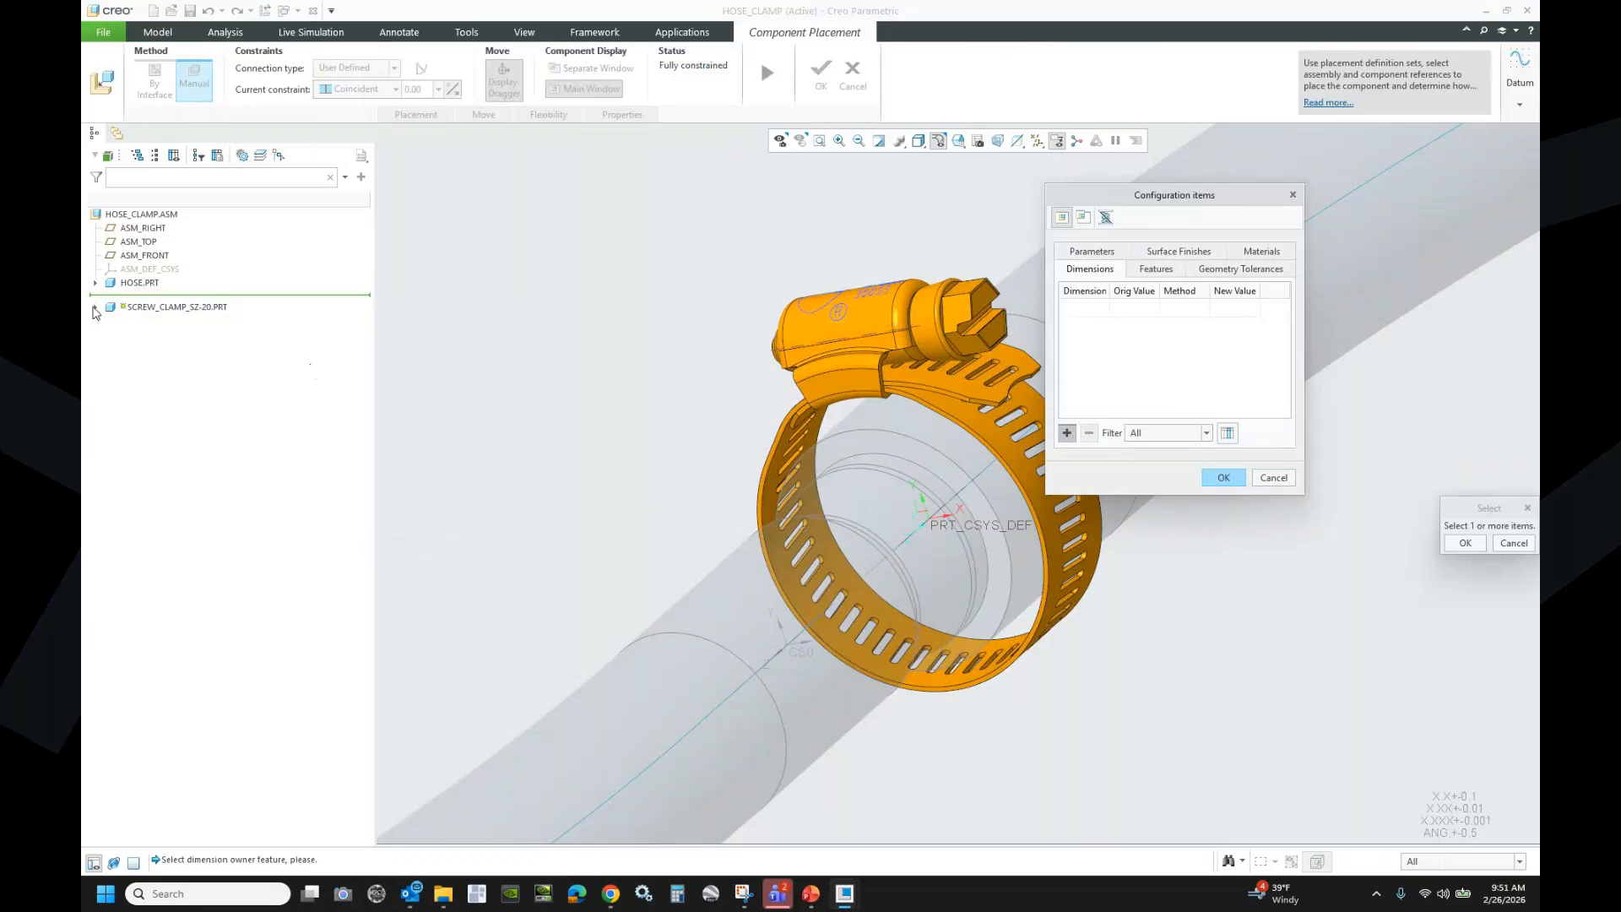
pyautogui.click(96, 307)
pyautogui.click(145, 403)
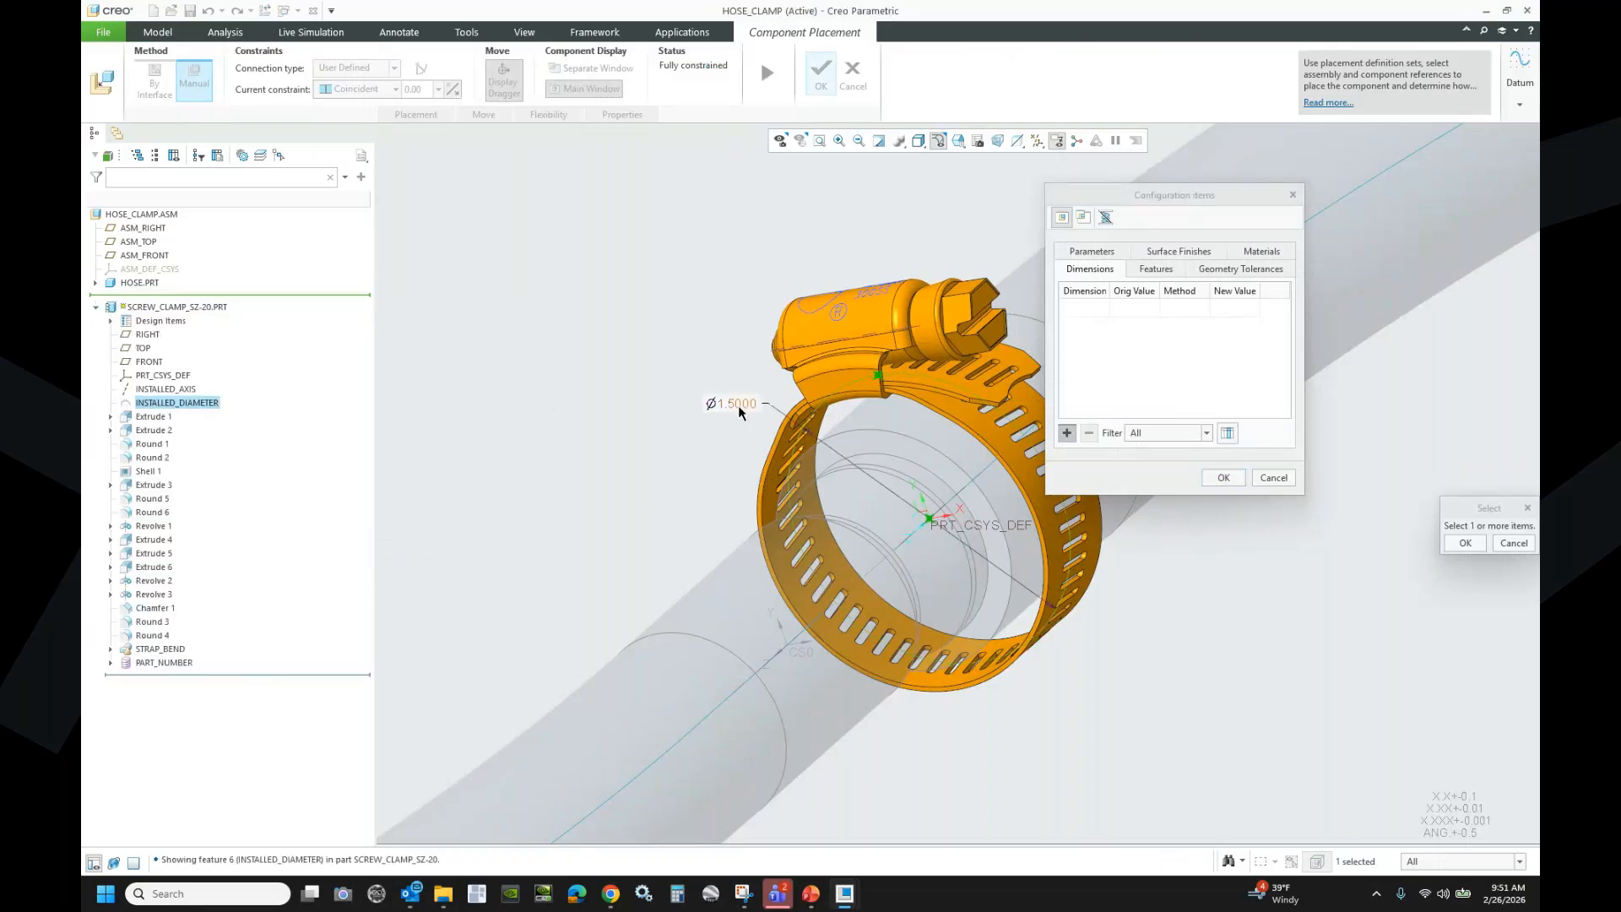
pyautogui.click(1066, 432)
pyautogui.click(1465, 543)
# - Vary the diameter by Diameter method, measuring the hose surface at 1.25
pyautogui.click(1182, 307)
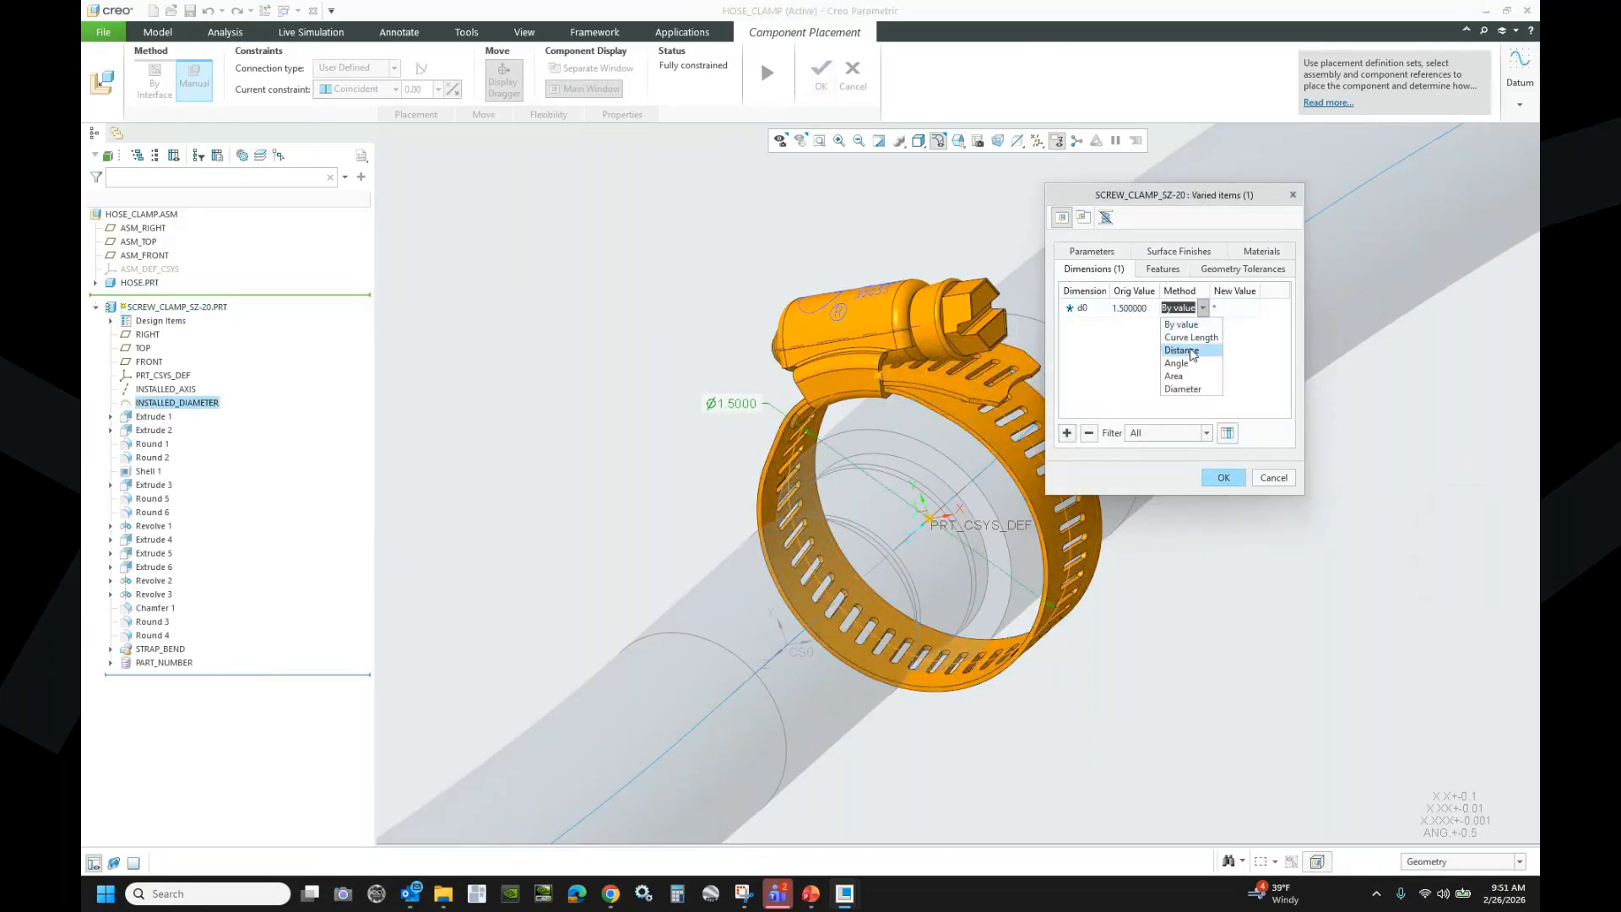
pyautogui.click(1179, 396)
pyautogui.click(935, 416)
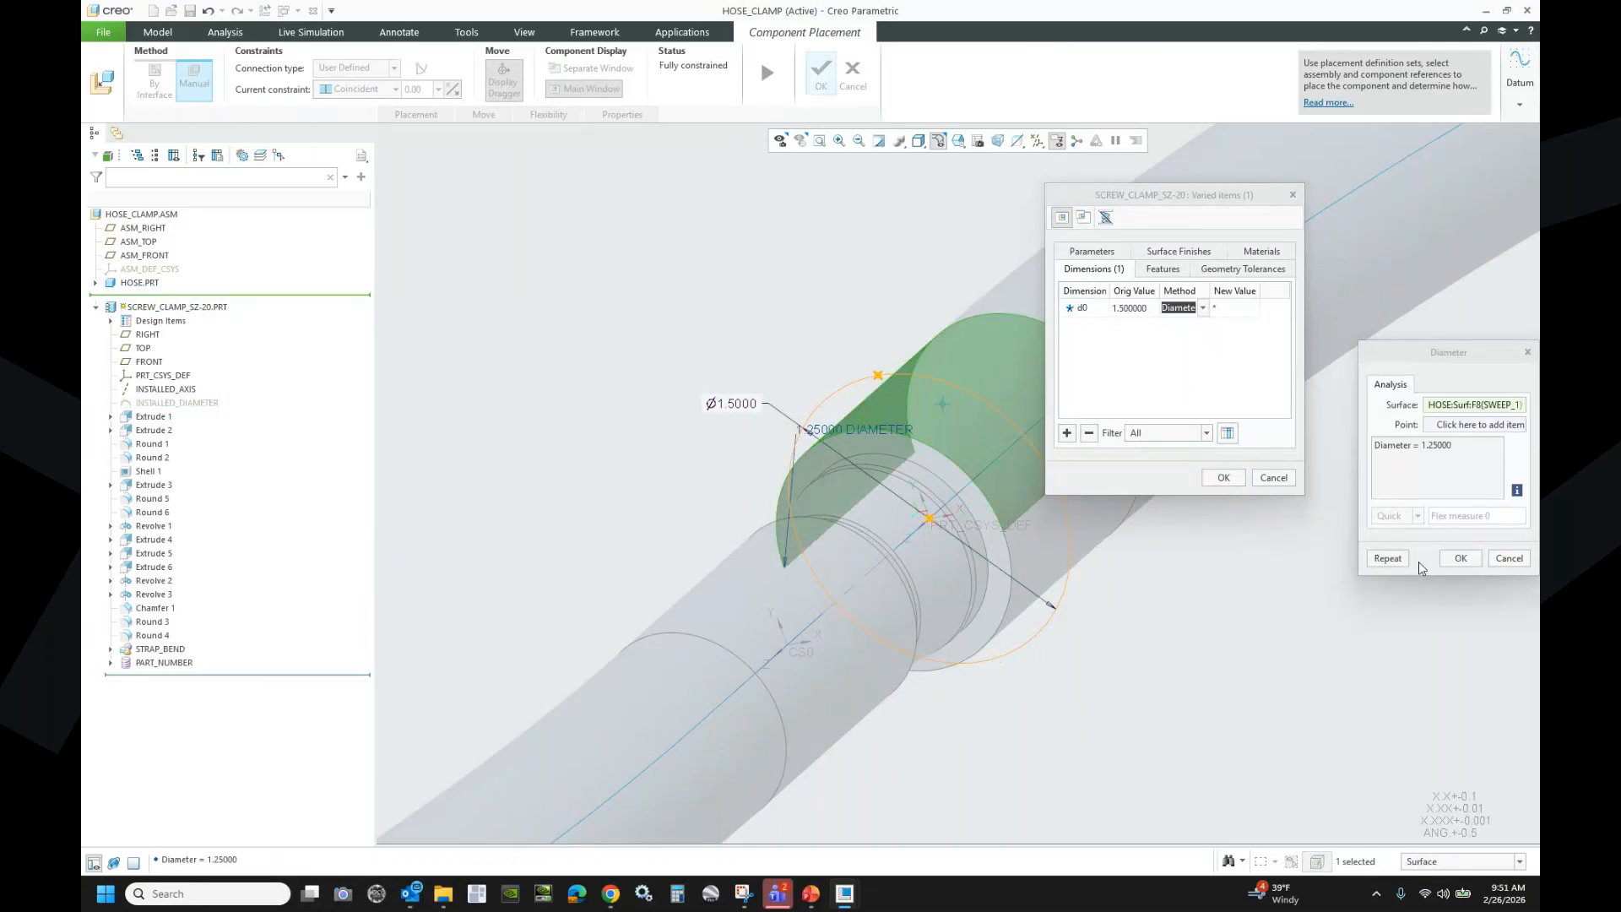
pyautogui.click(1461, 558)
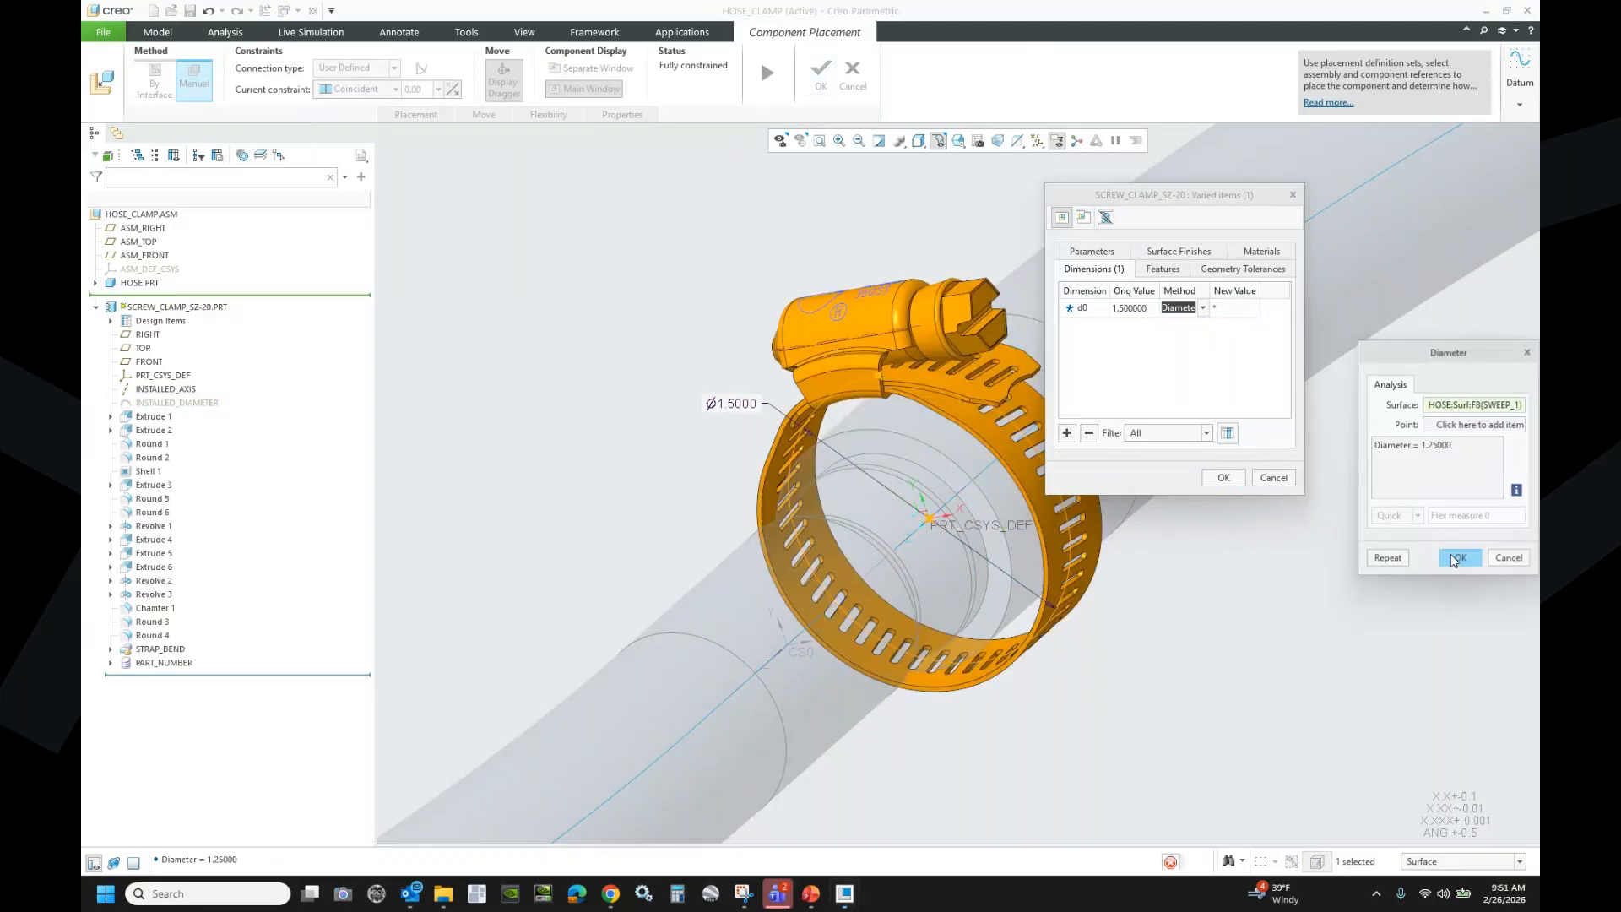
pyautogui.click(1224, 477)
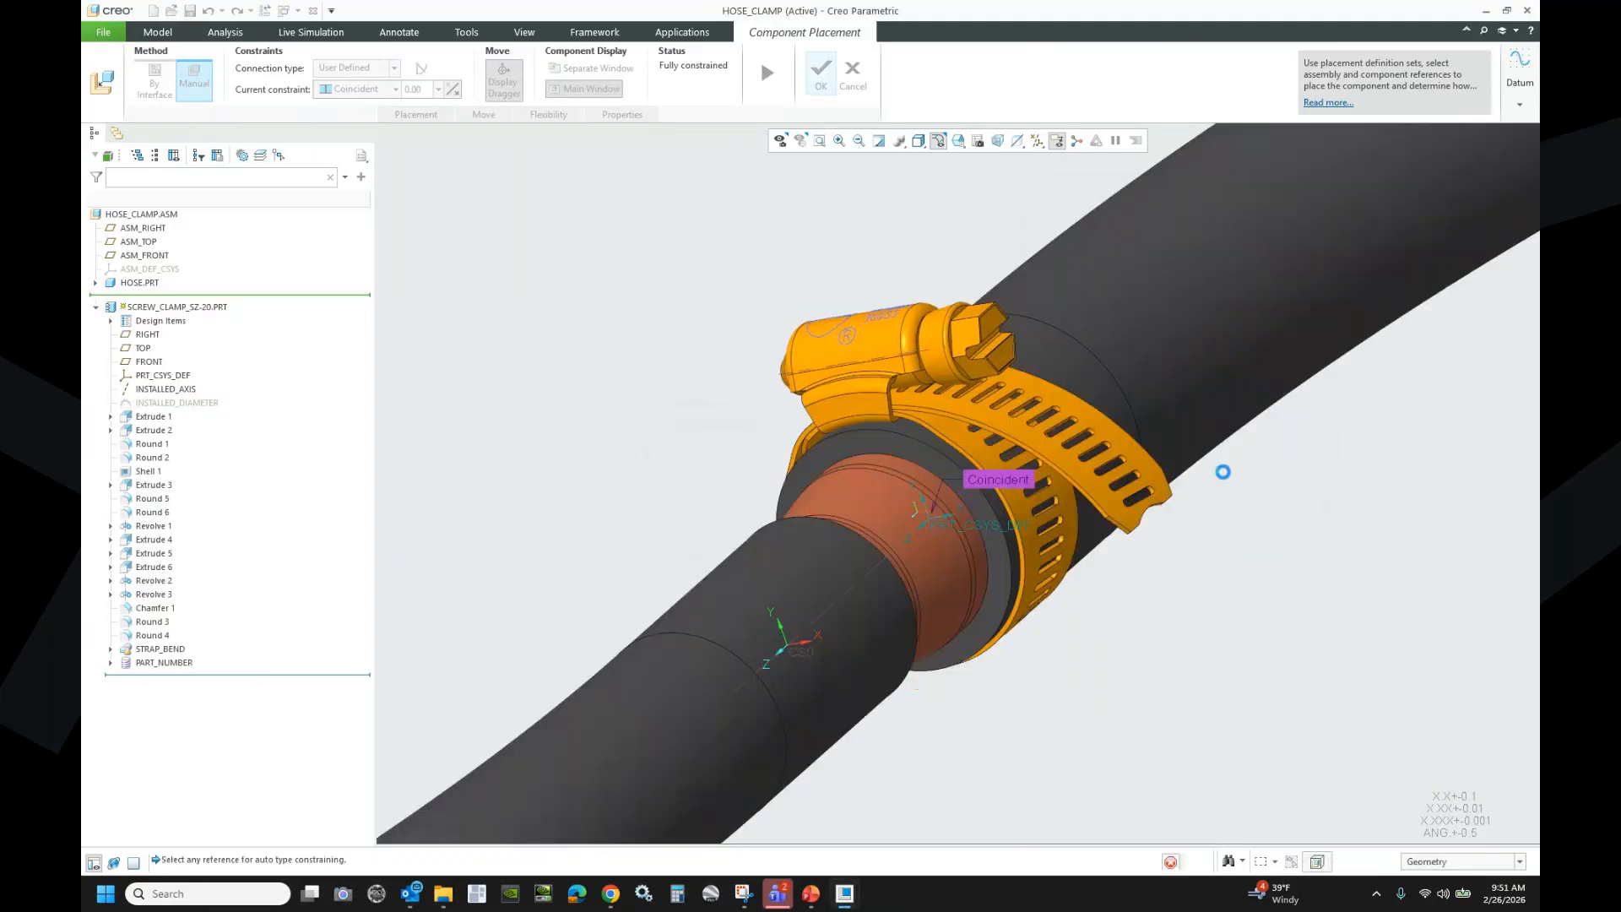
pyautogui.click(820, 76)
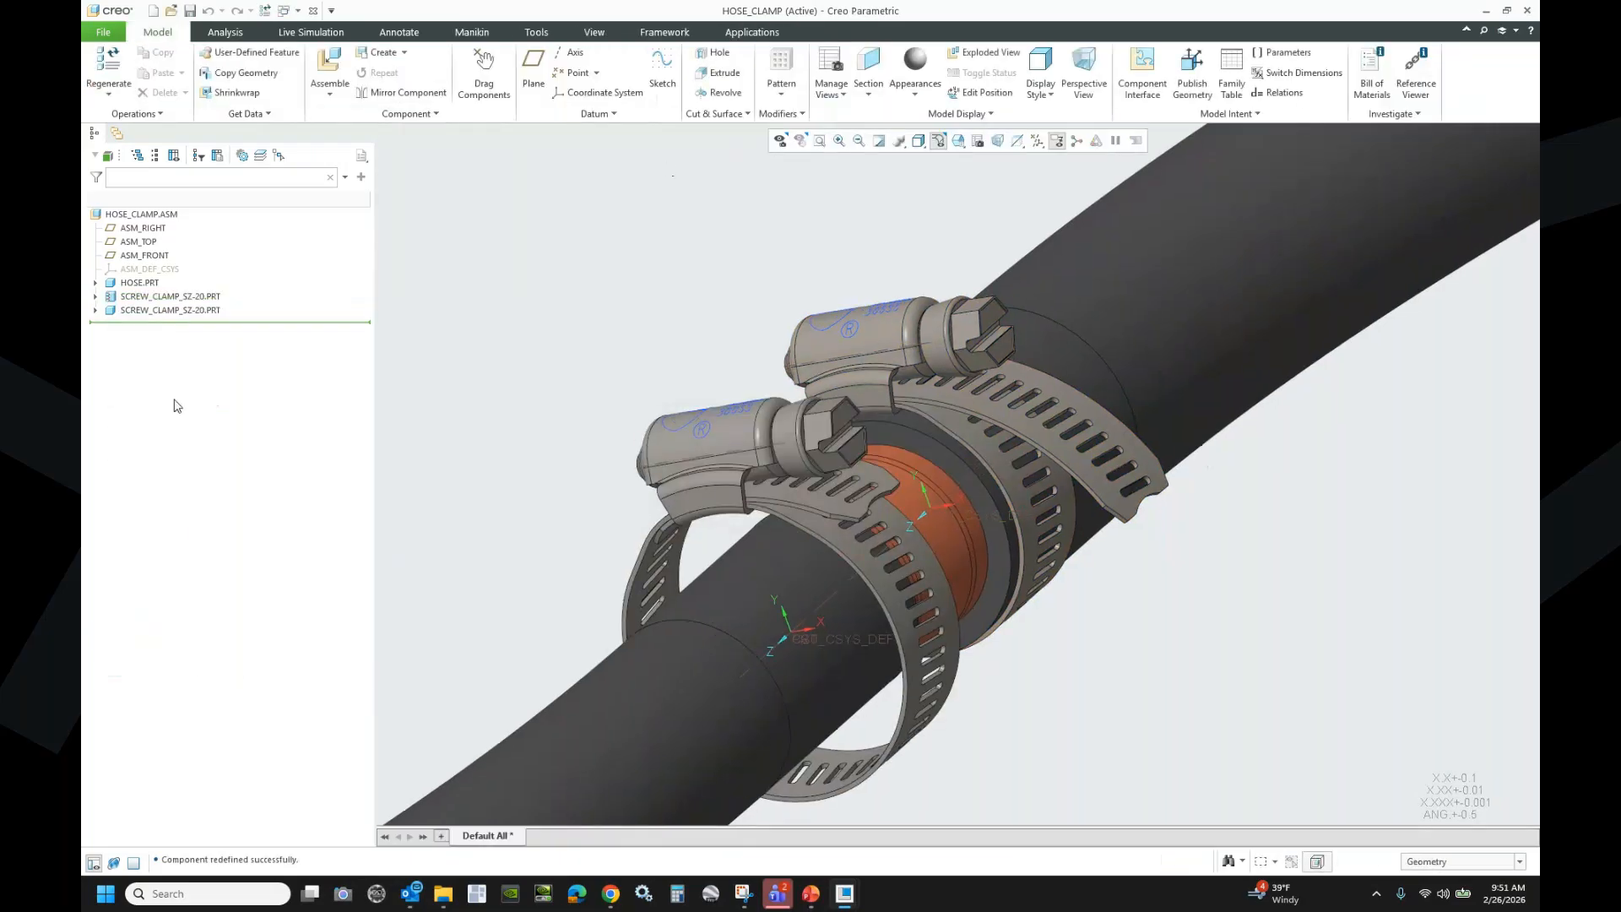
# - Make the second screw clamp flexible, adding its 1.5000 INSTALLED_DIAMETER dimension as a varied item
pyautogui.rightClick(191, 310)
pyautogui.click(438, 544)
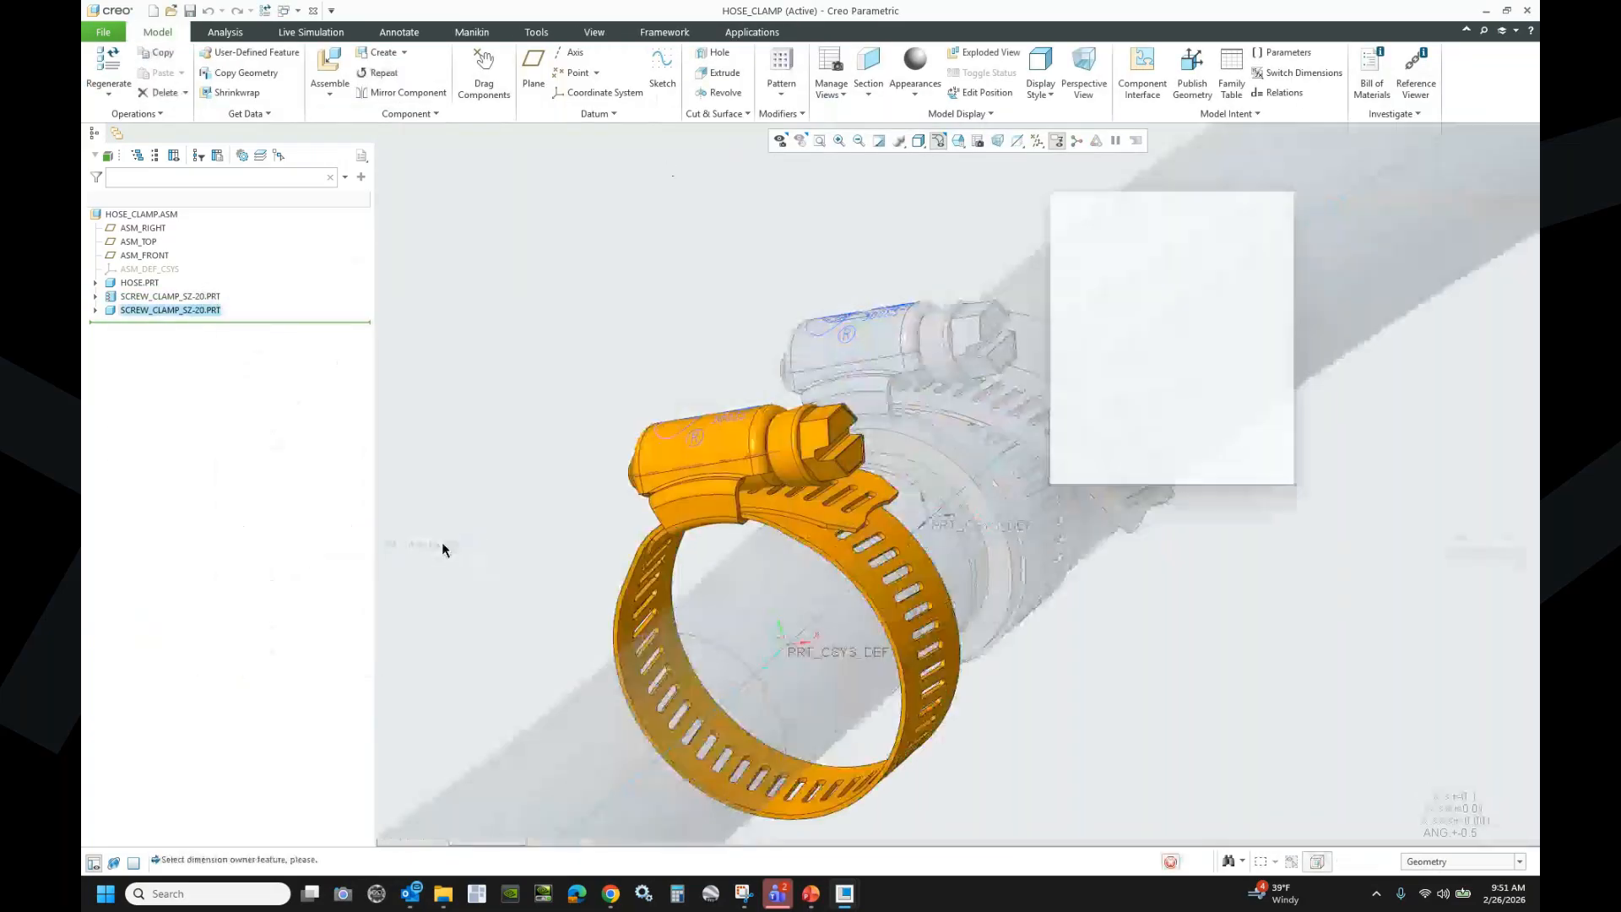
pyautogui.click(96, 321)
pyautogui.click(175, 417)
pyautogui.click(593, 537)
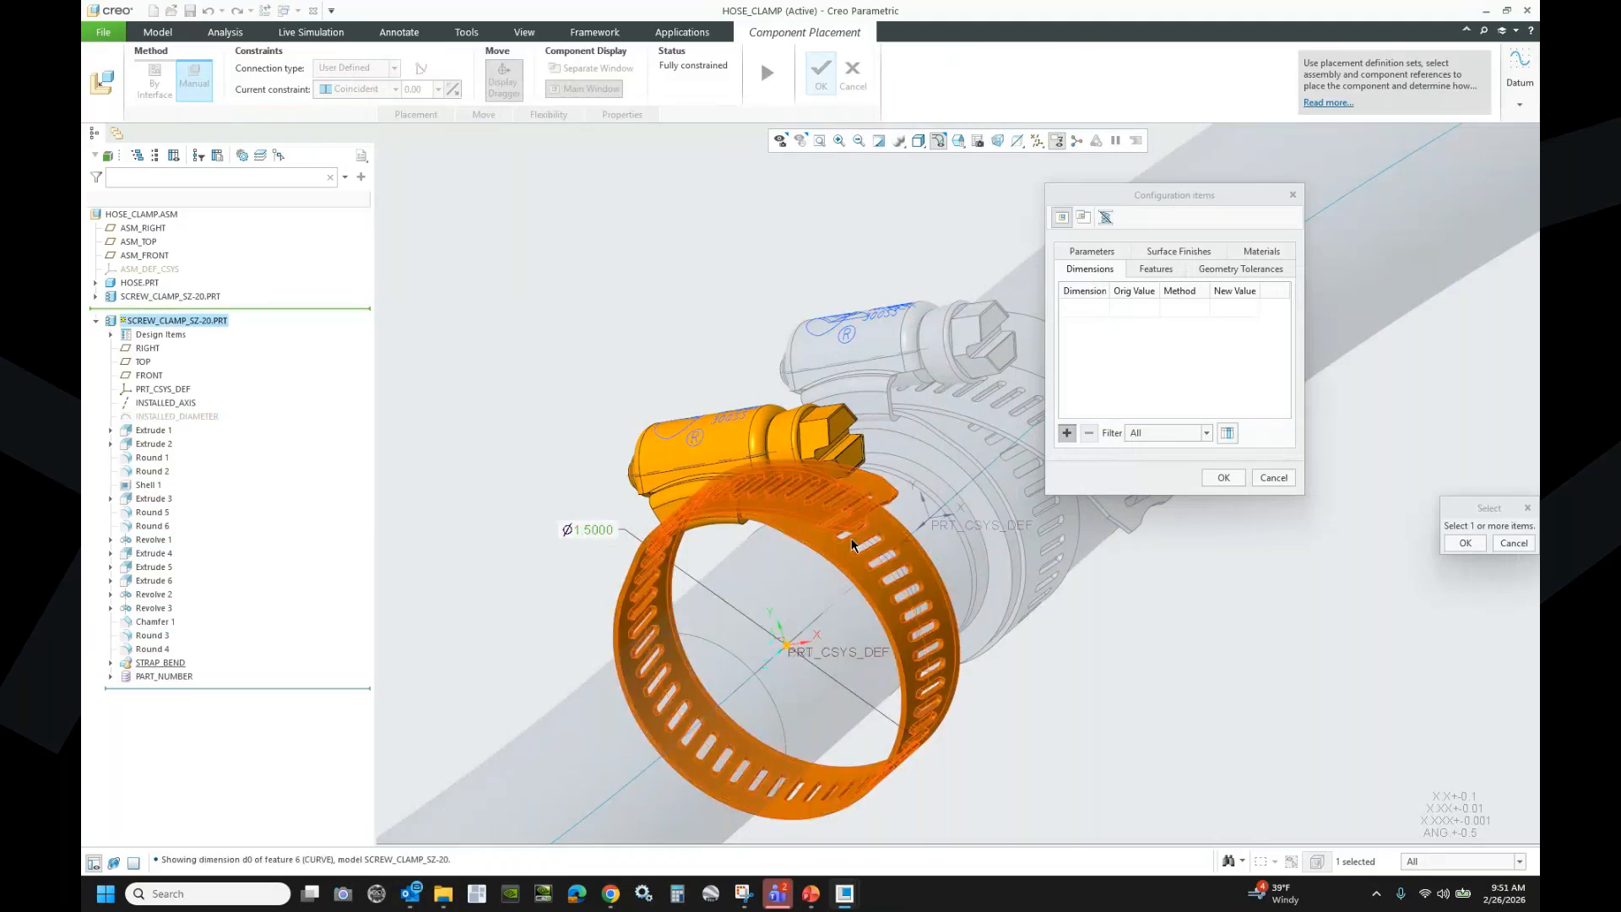
pyautogui.click(1179, 309)
# - Set the diameter to the hose's measured 1.00, then open the screw clamp part alone
pyautogui.click(1203, 308)
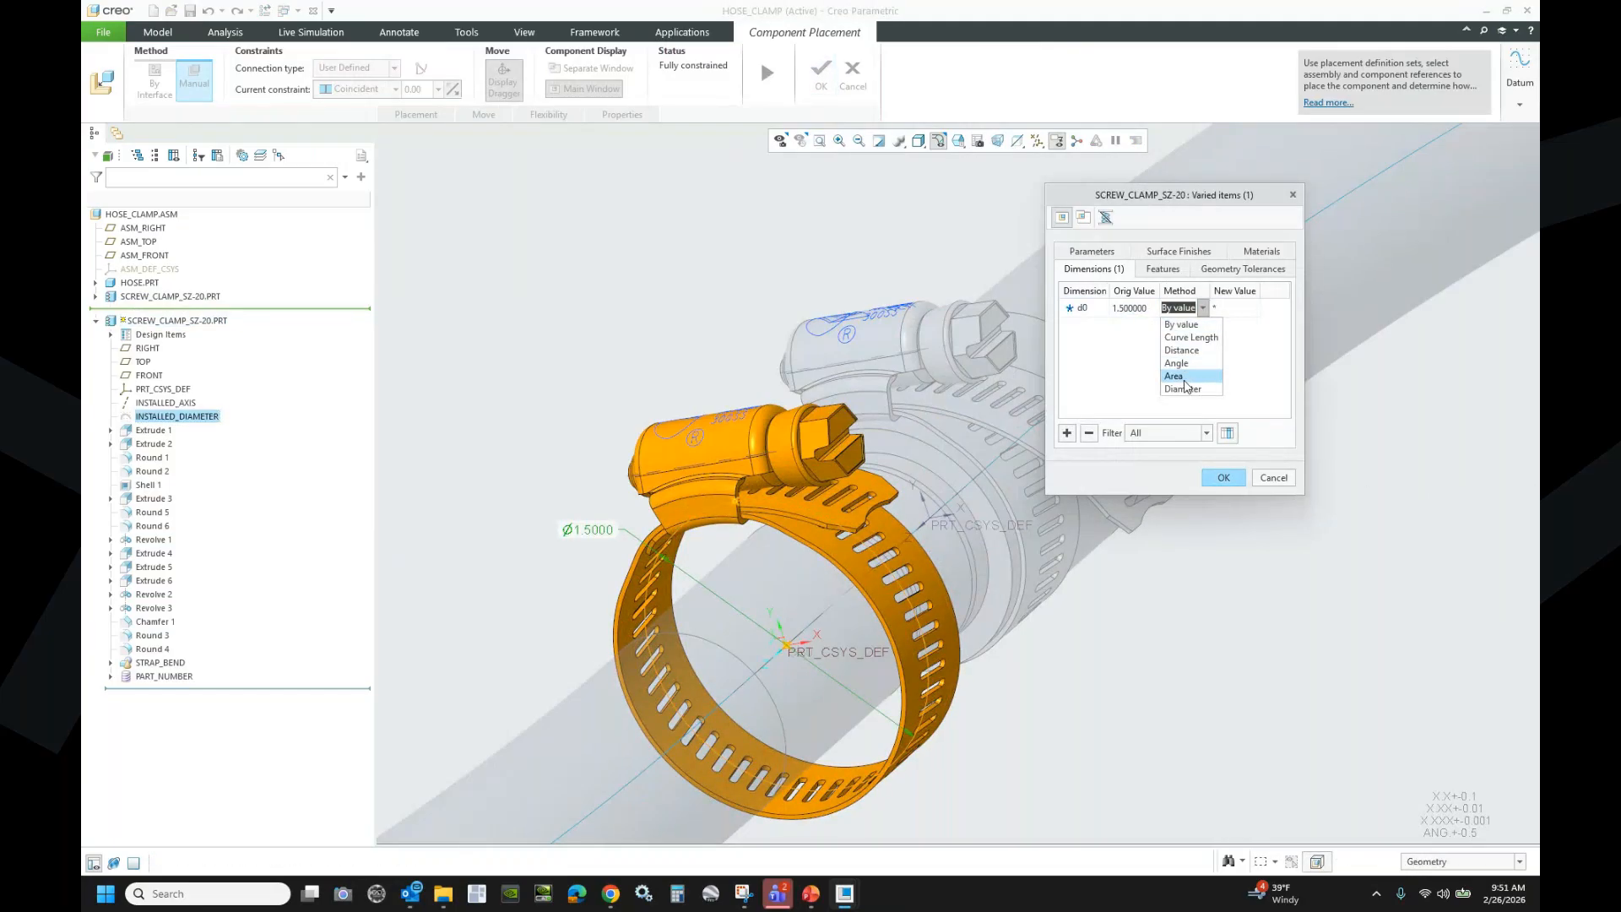
pyautogui.click(1183, 388)
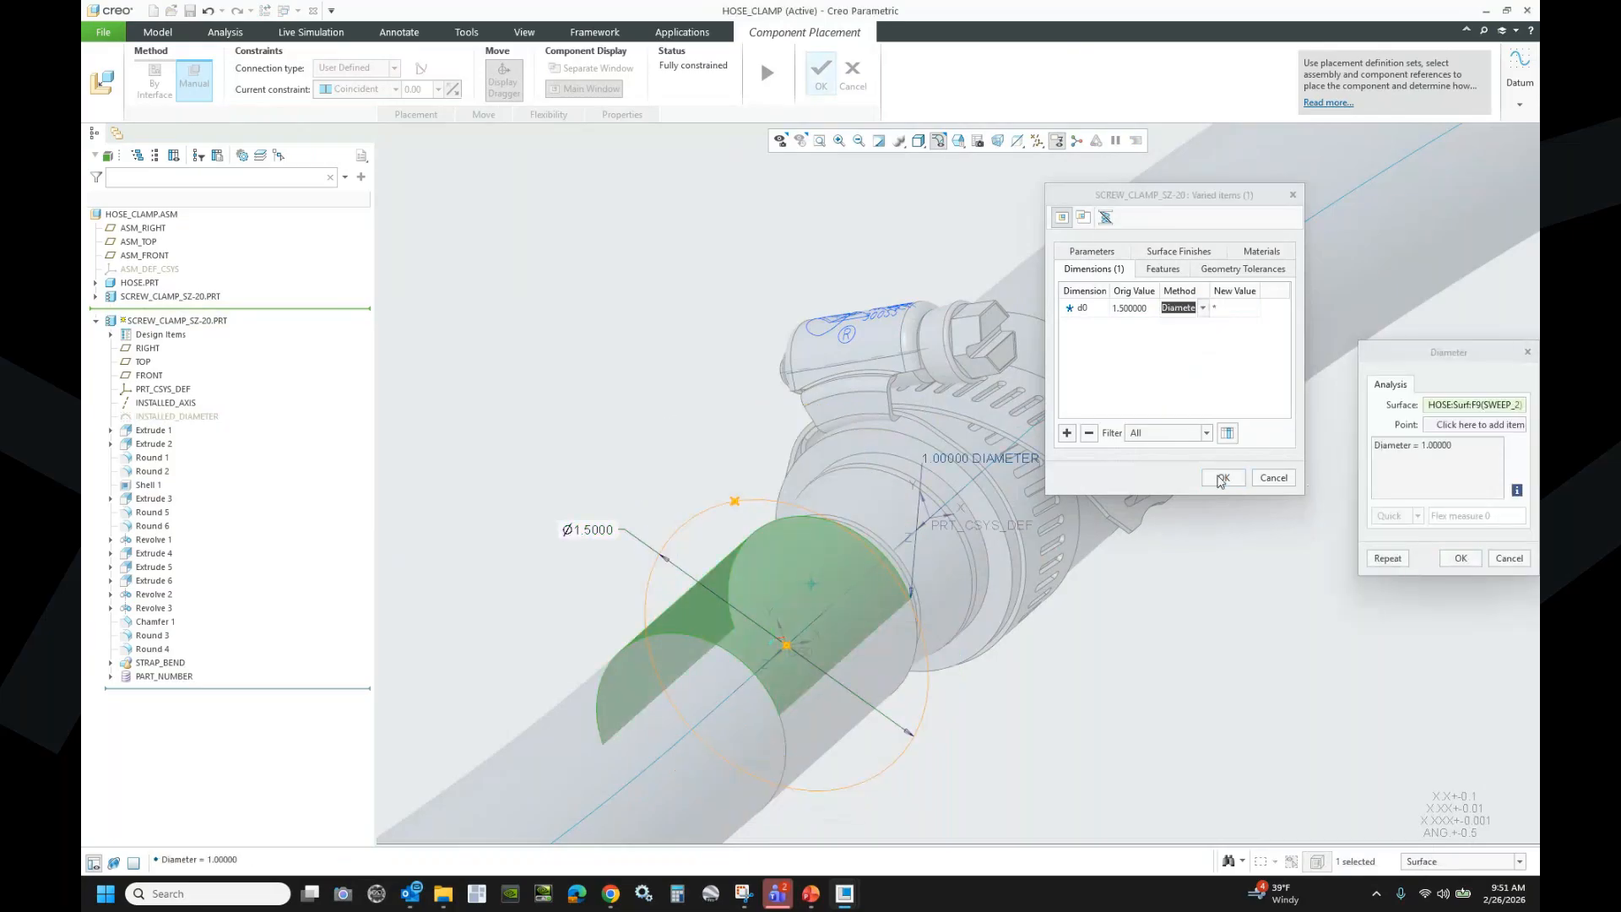
pyautogui.click(1221, 477)
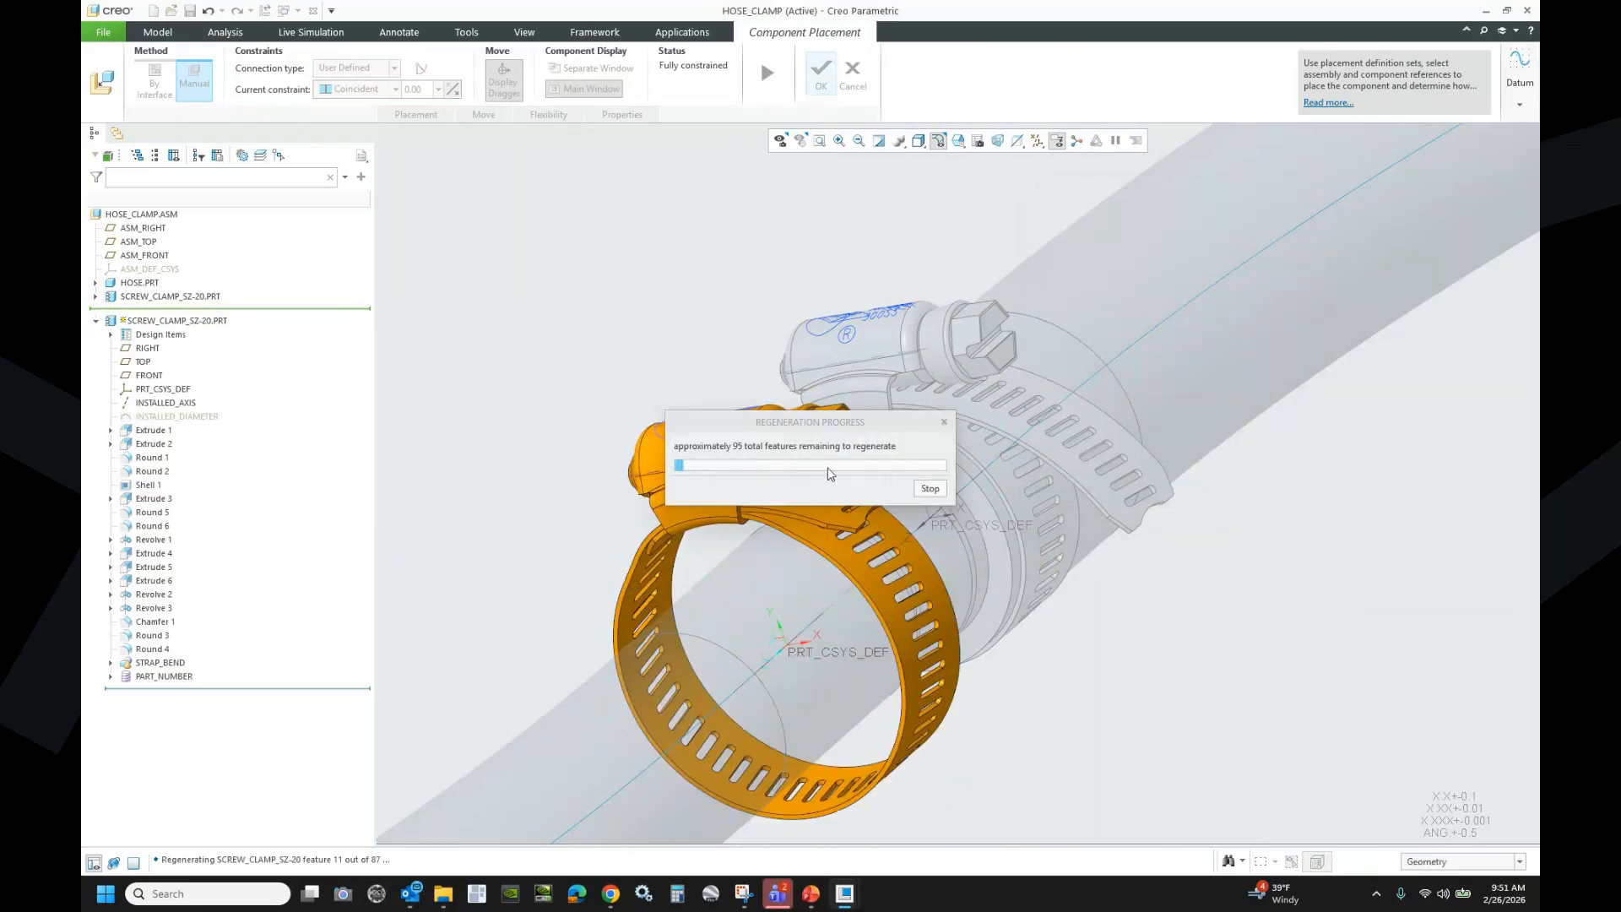
pyautogui.middleClick(628, 309)
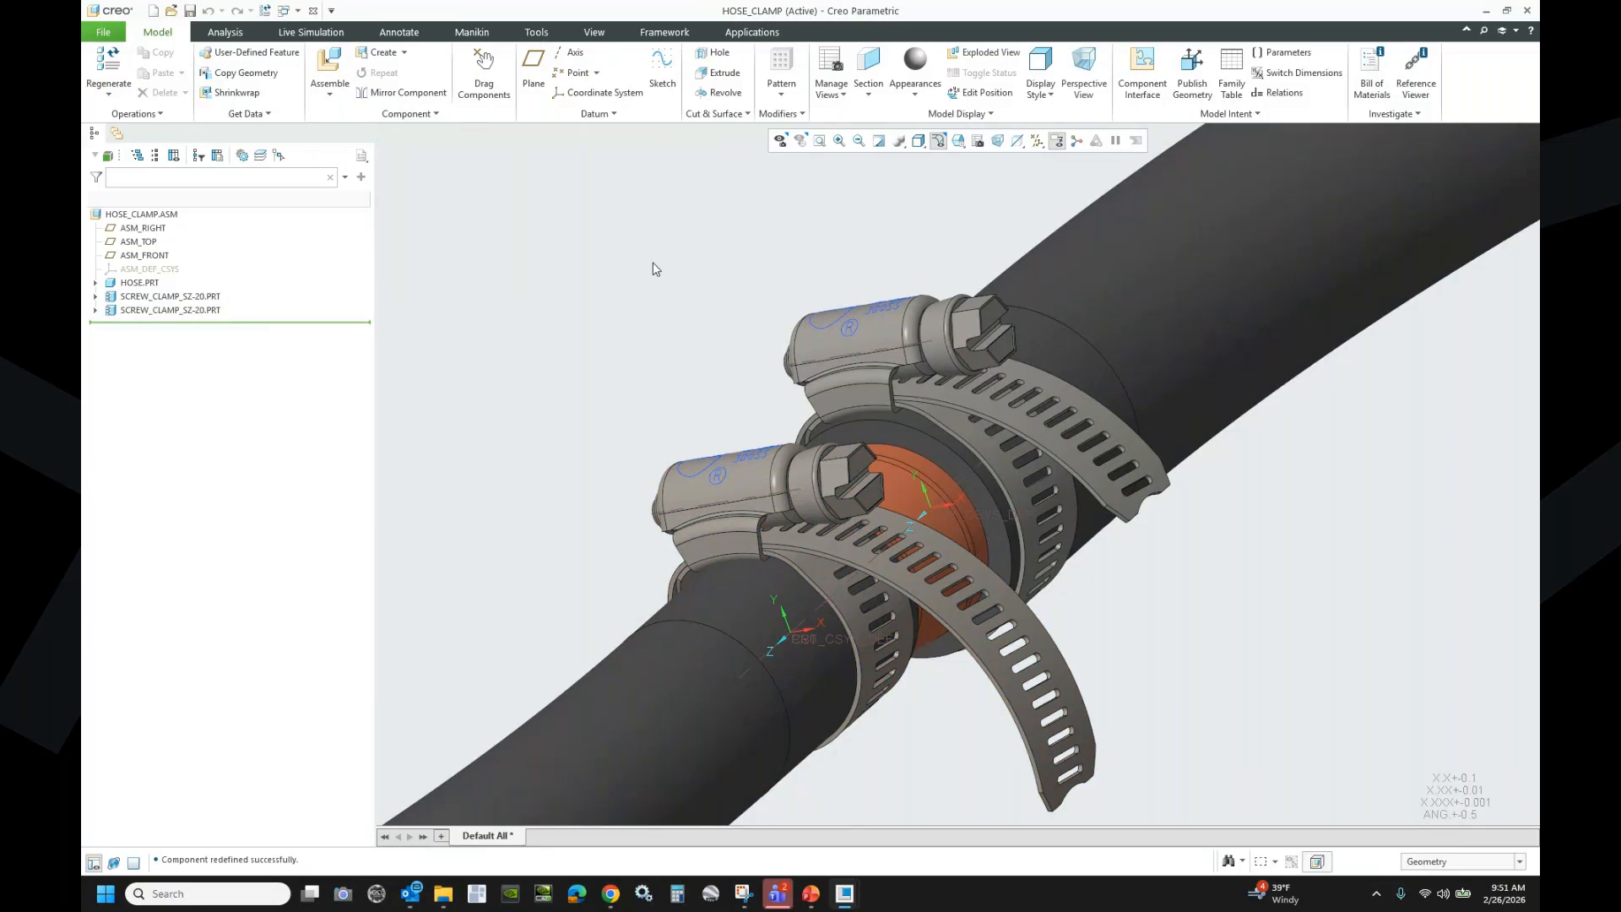
pyautogui.click(192, 297)
pyautogui.click(342, 259)
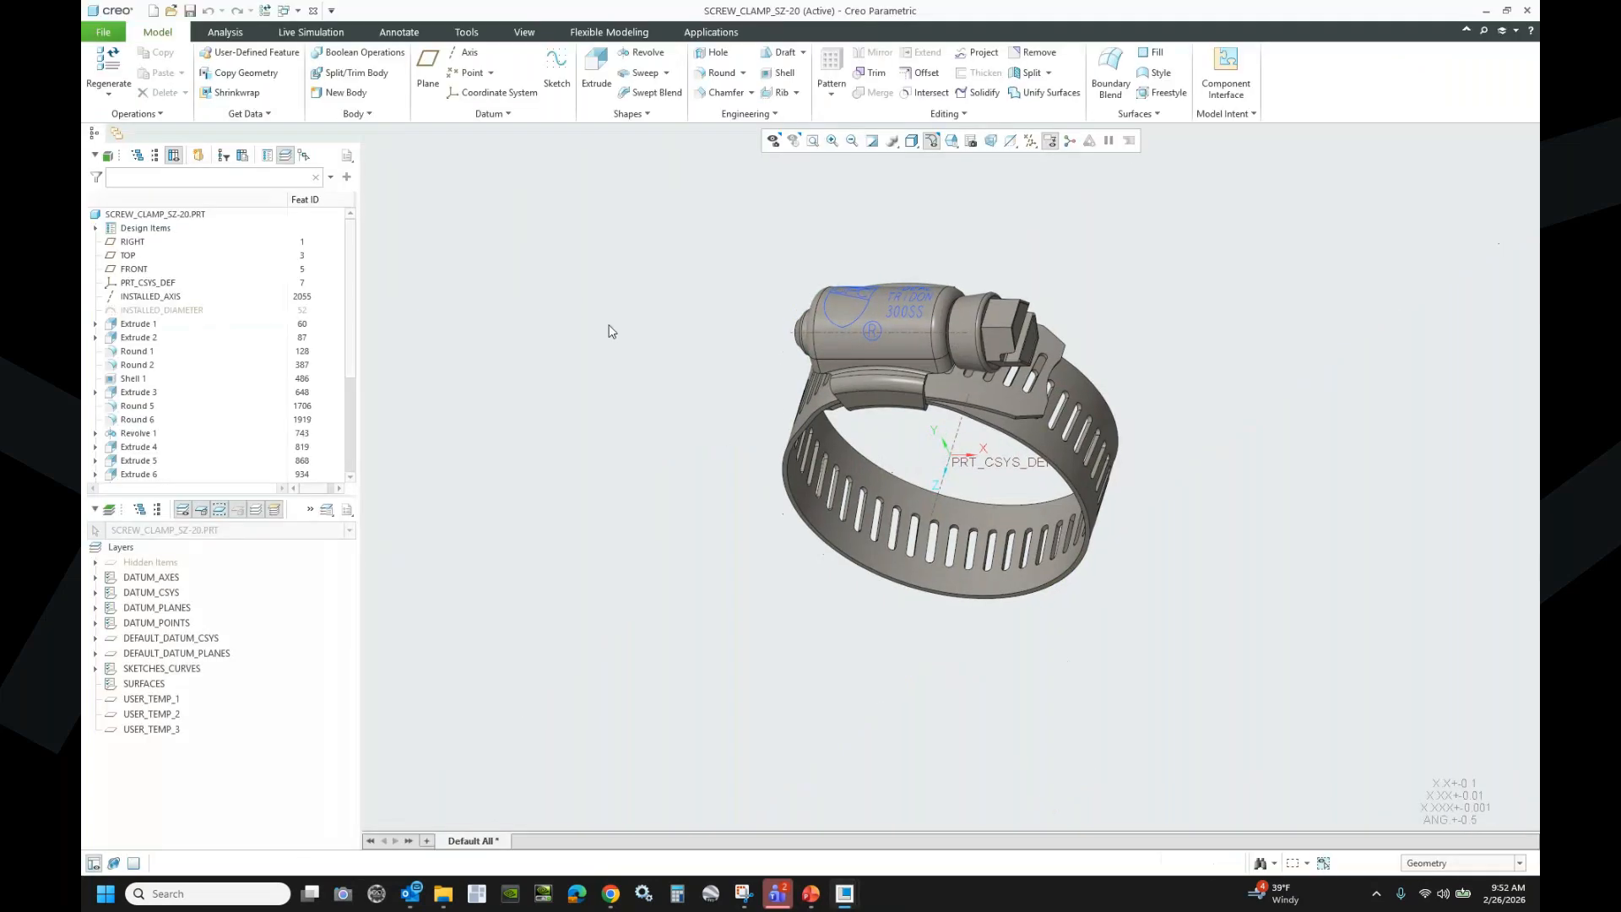
# - Expand the part's Bodies and inspect the SCREW and STRAP bodies
pyautogui.click(96, 229)
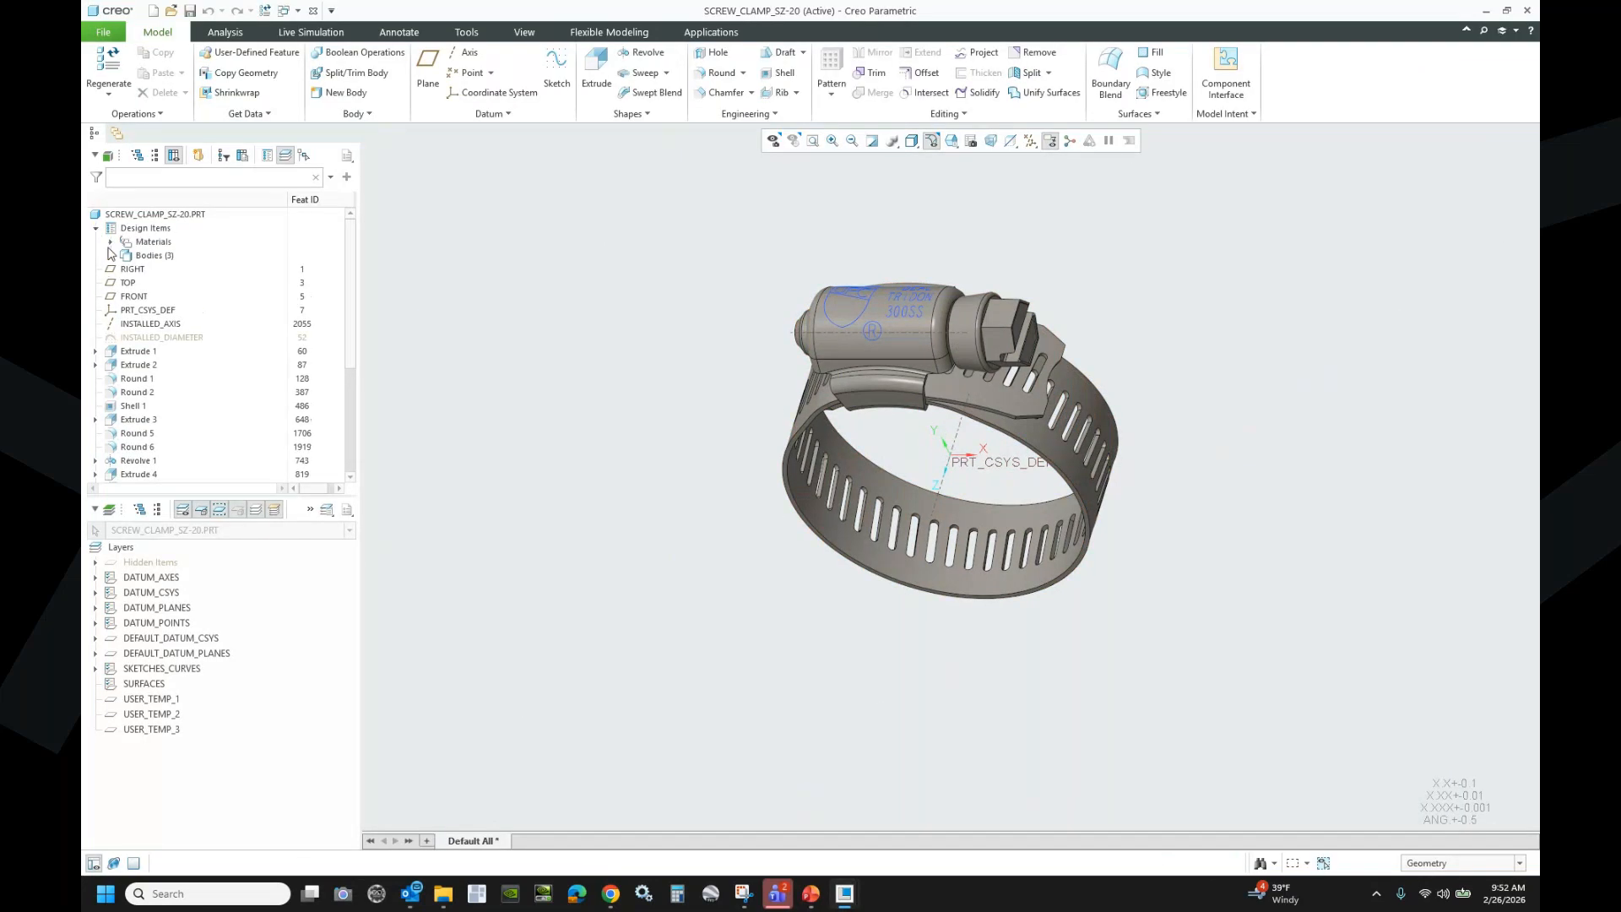
pyautogui.click(110, 255)
pyautogui.click(164, 282)
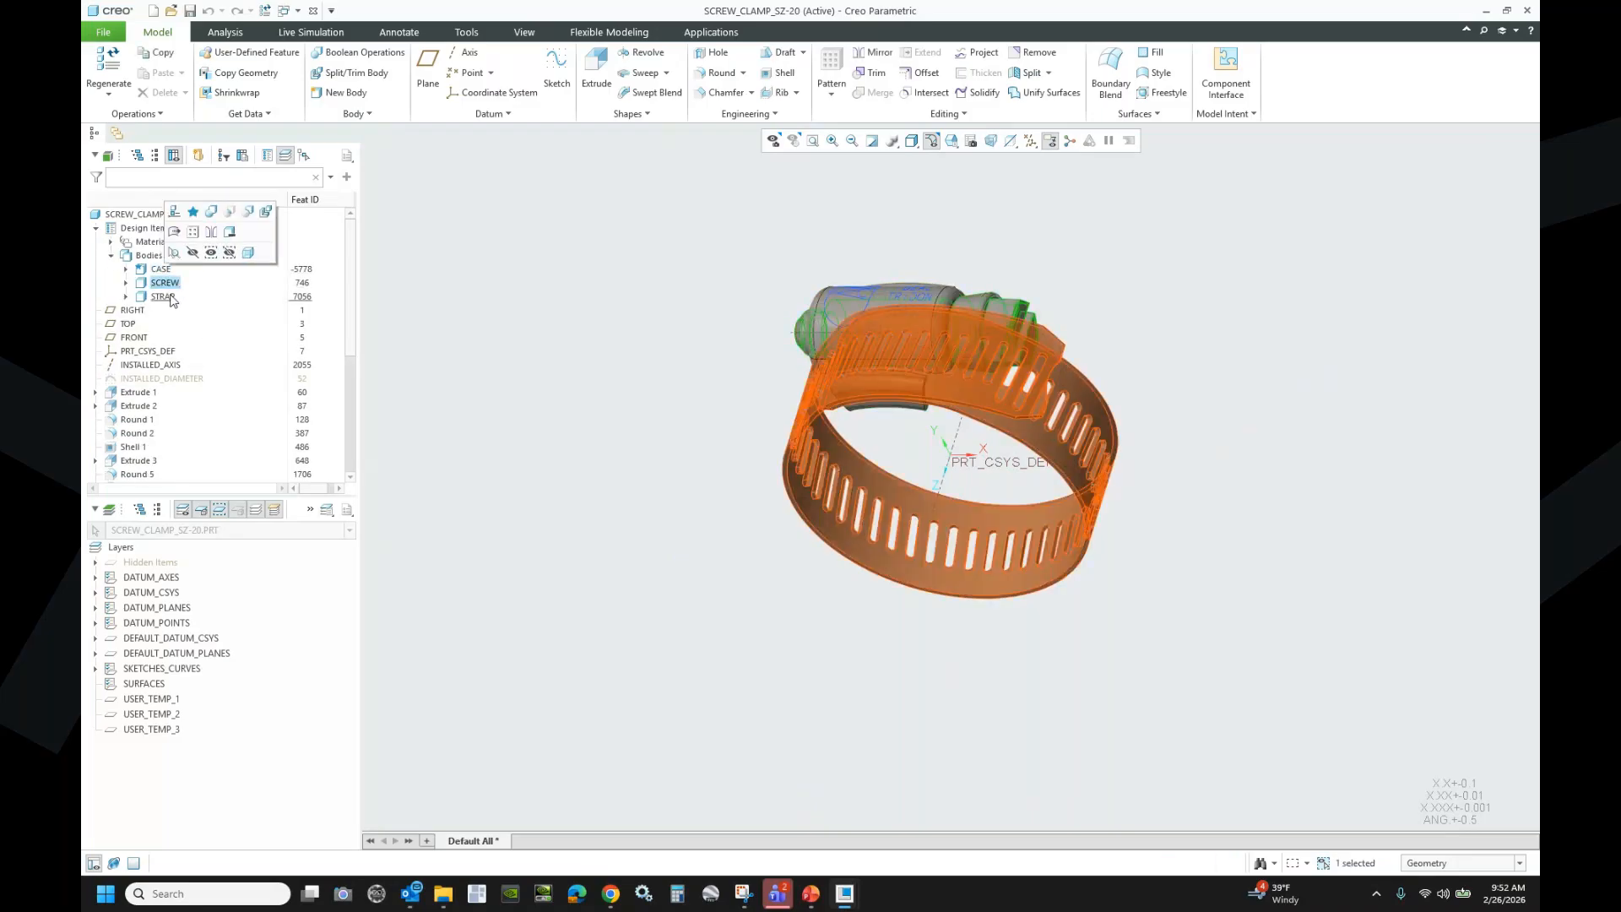
pyautogui.click(166, 296)
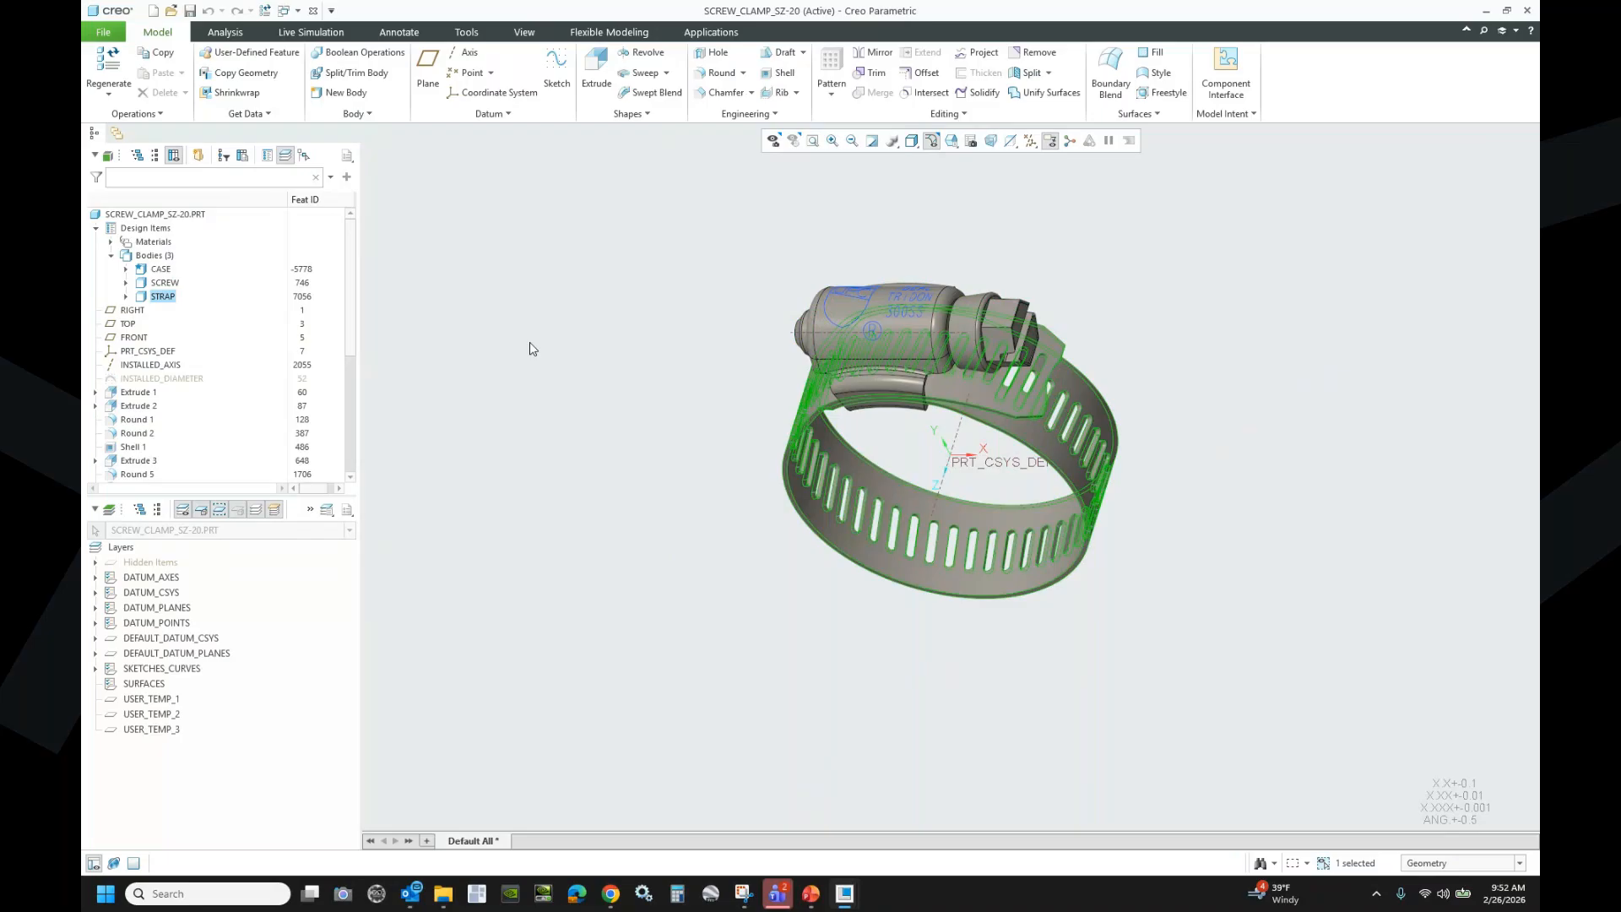
pyautogui.click(542, 329)
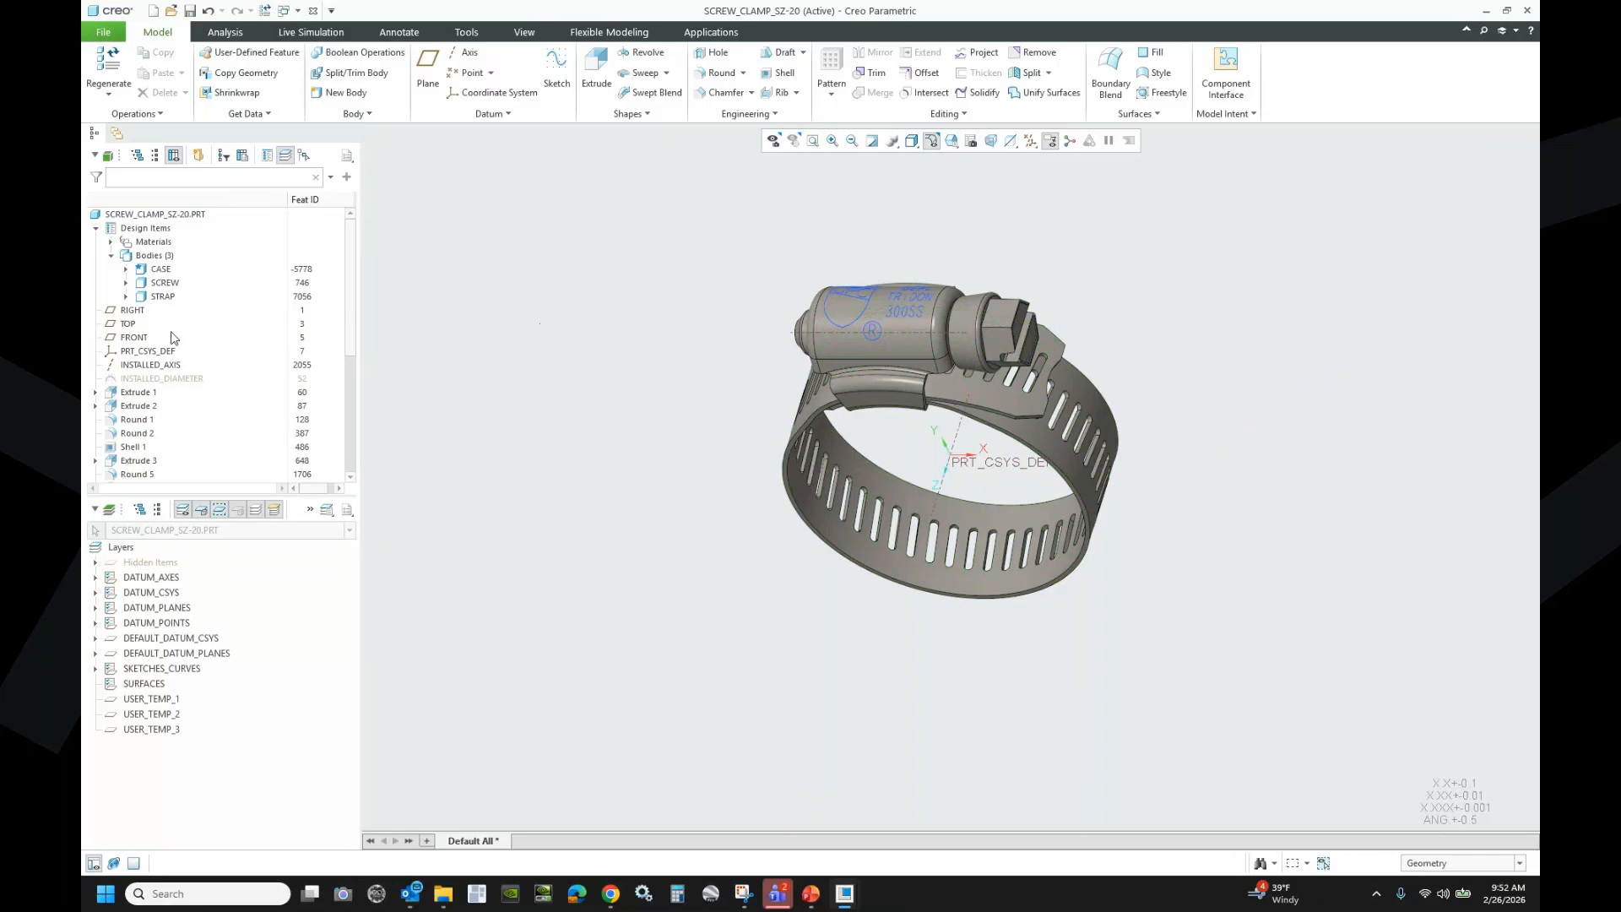
# - Change the INSTALLED_DIAMETER dimension from 1.5 to 1 and regenerate the clamp
pyautogui.click(123, 379)
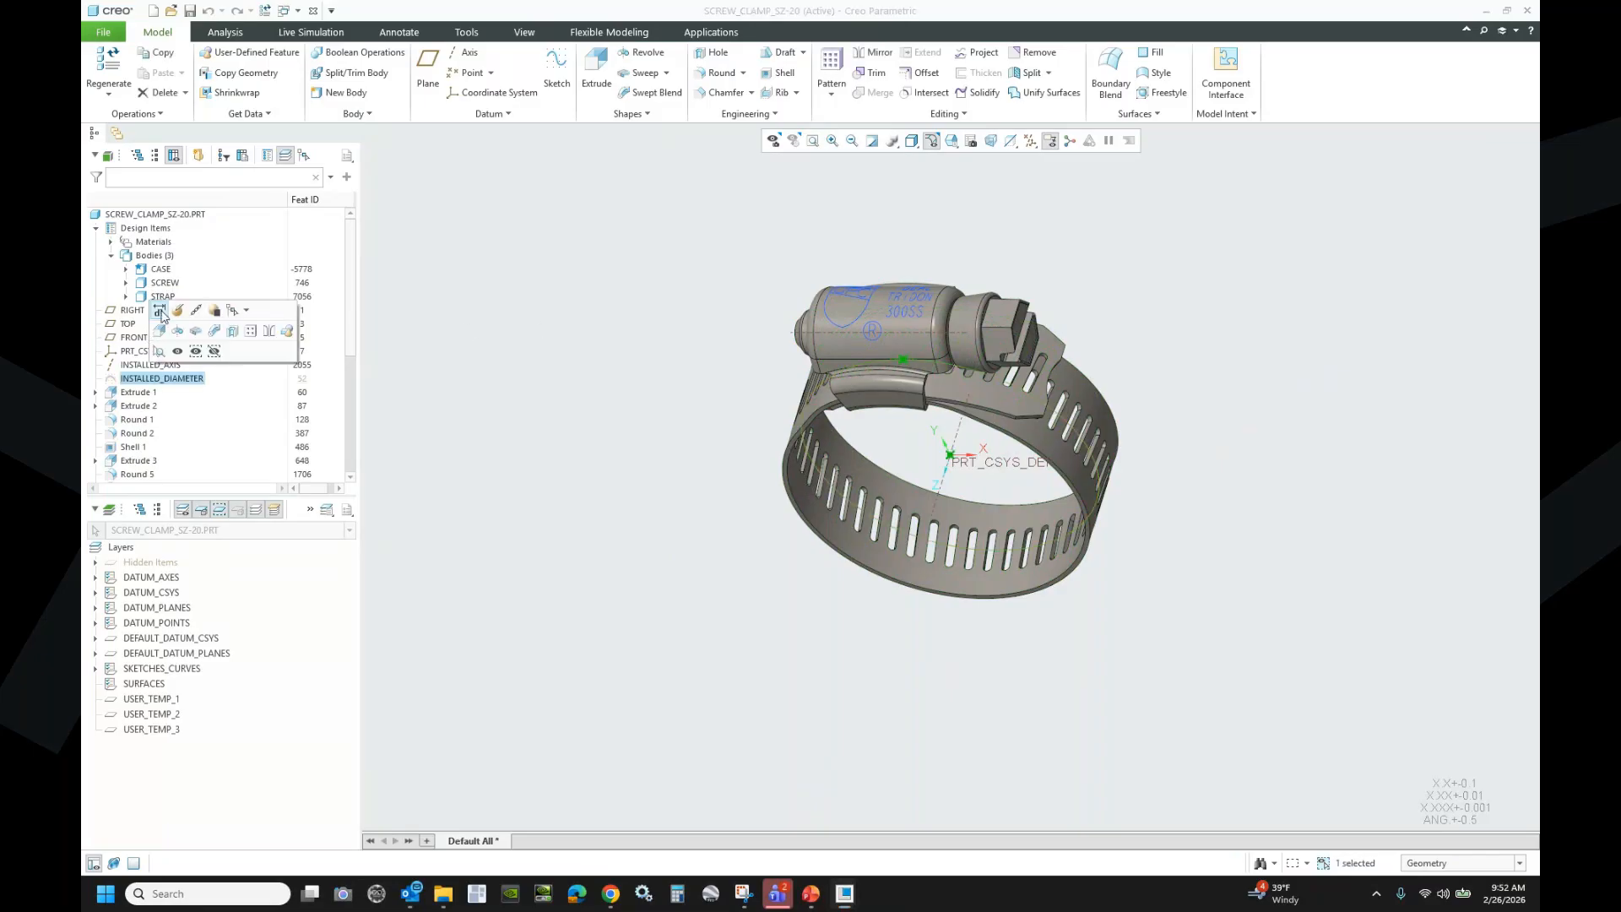
pyautogui.click(159, 309)
pyautogui.doubleClick(733, 370)
pyautogui.write('1')
pyautogui.press('Return')
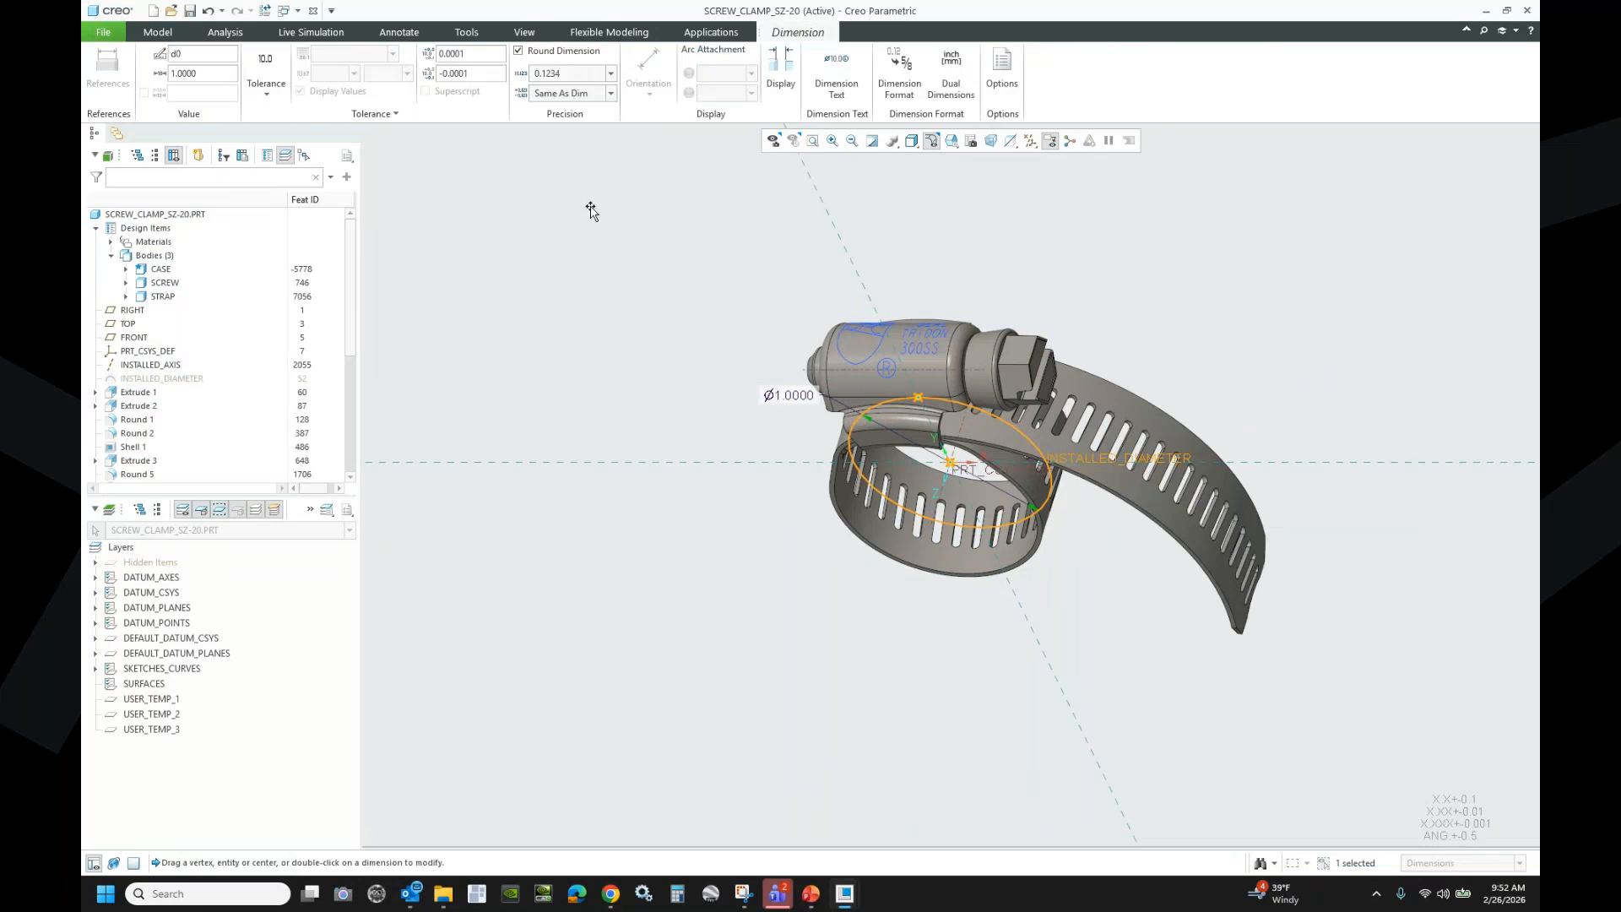
pyautogui.click(549, 258)
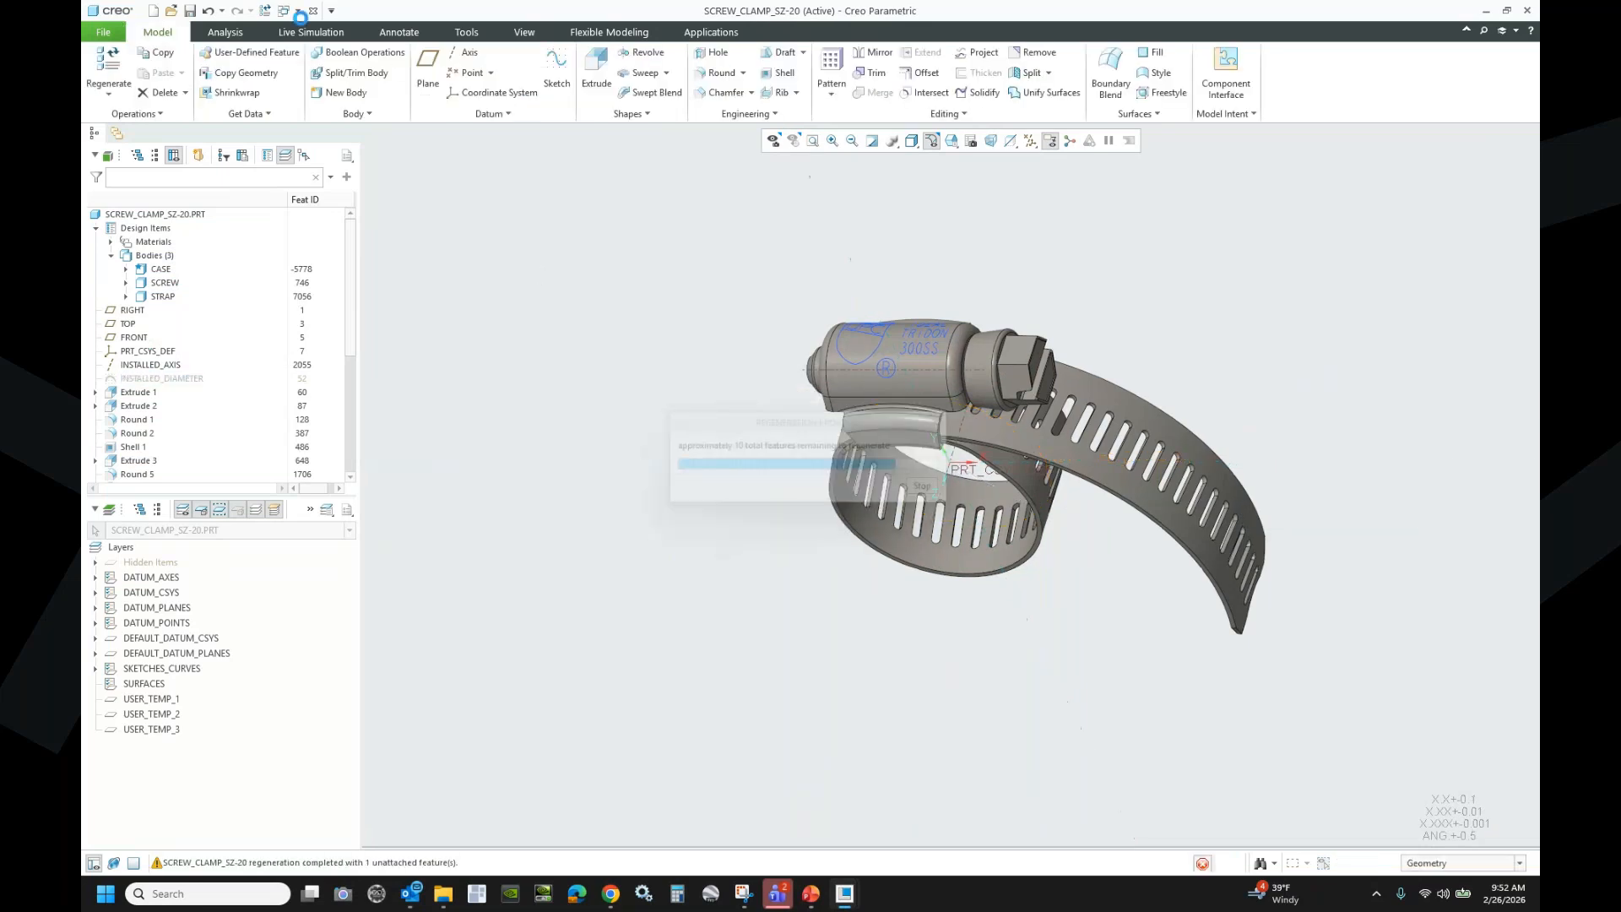
# - Undo the diameter edit so the clamp returns to its original 1.5 size
pyautogui.click(211, 11)
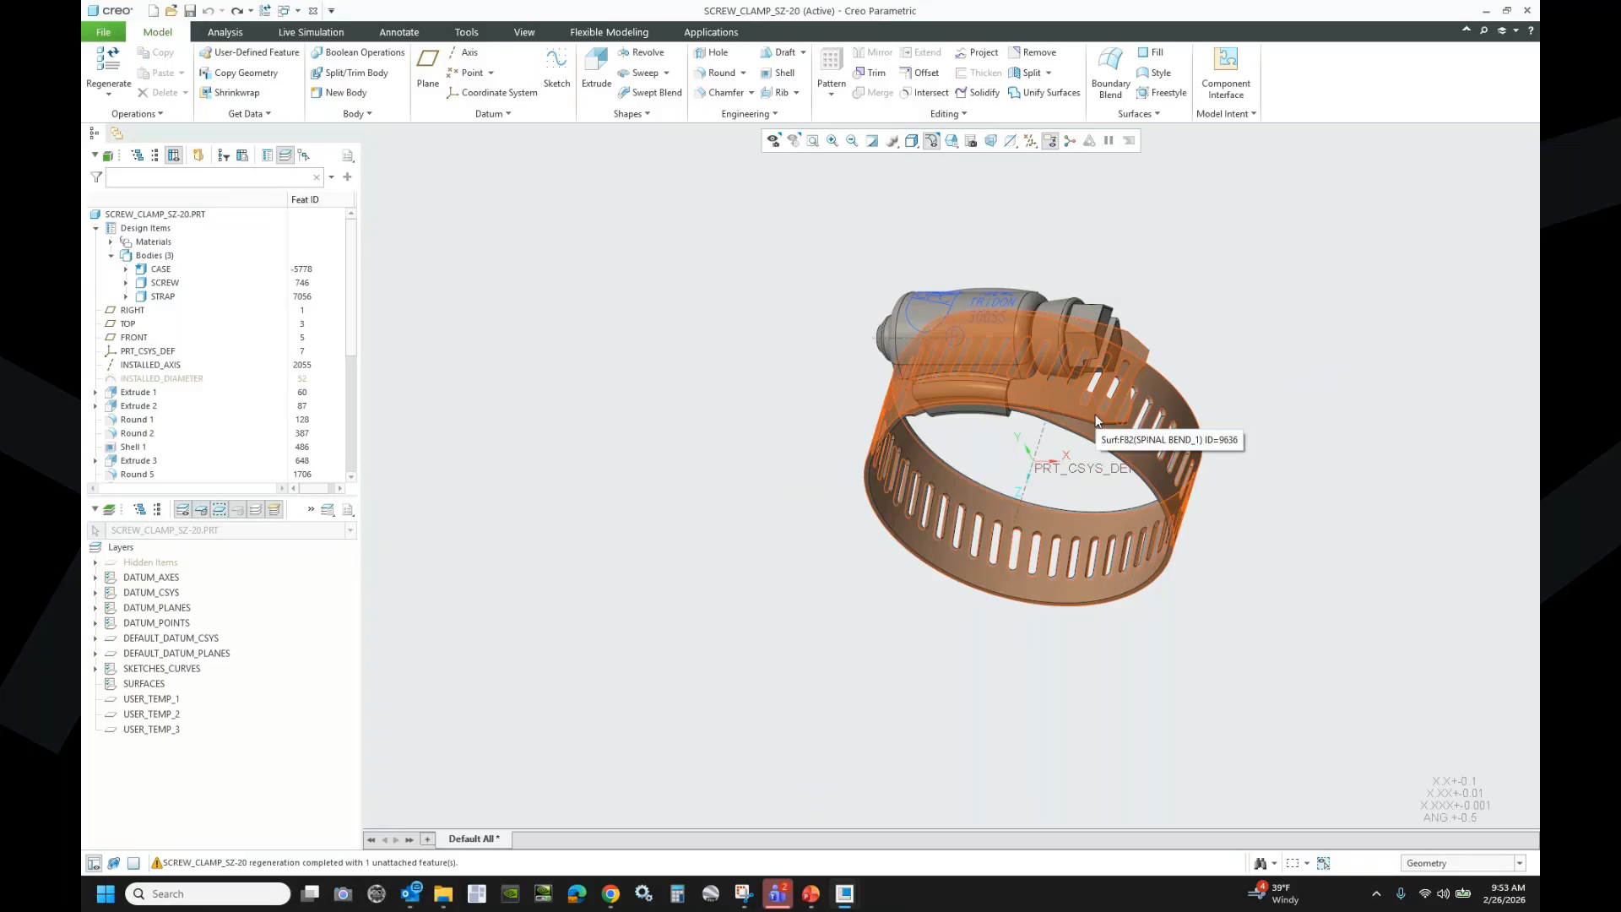
pyautogui.scroll(-6, 221, 444)
# - Edit STRAP_BEND's Sketch 1, inspect its 6.0000 perimeter and R 1.2500 arcs, then cancel
pyautogui.click(95, 397)
pyautogui.click(148, 409)
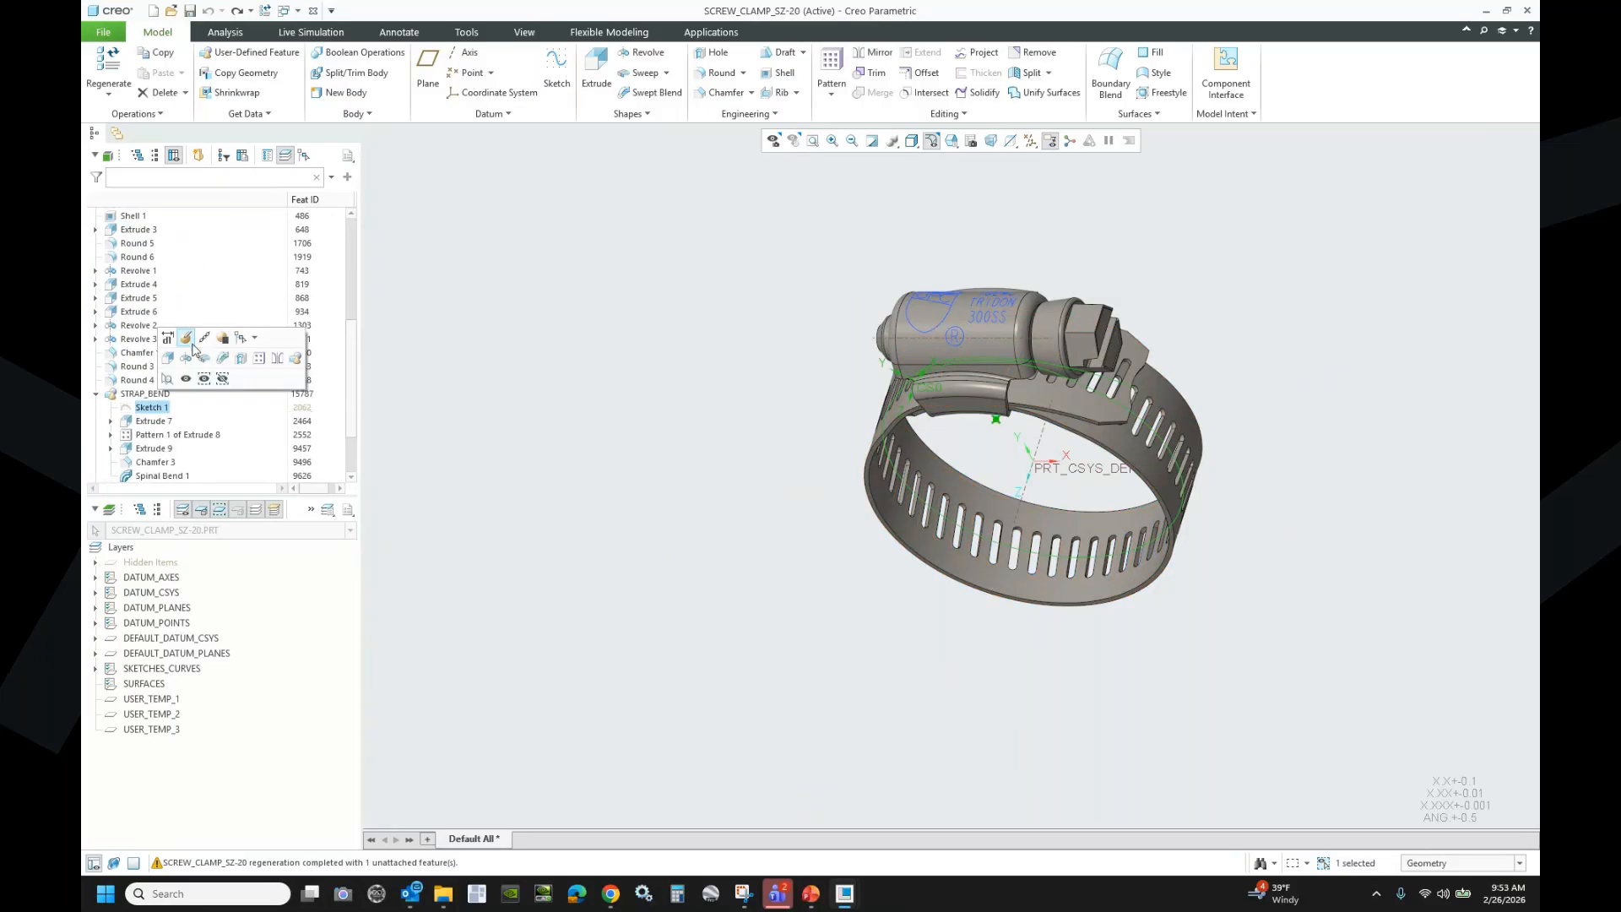
pyautogui.click(186, 337)
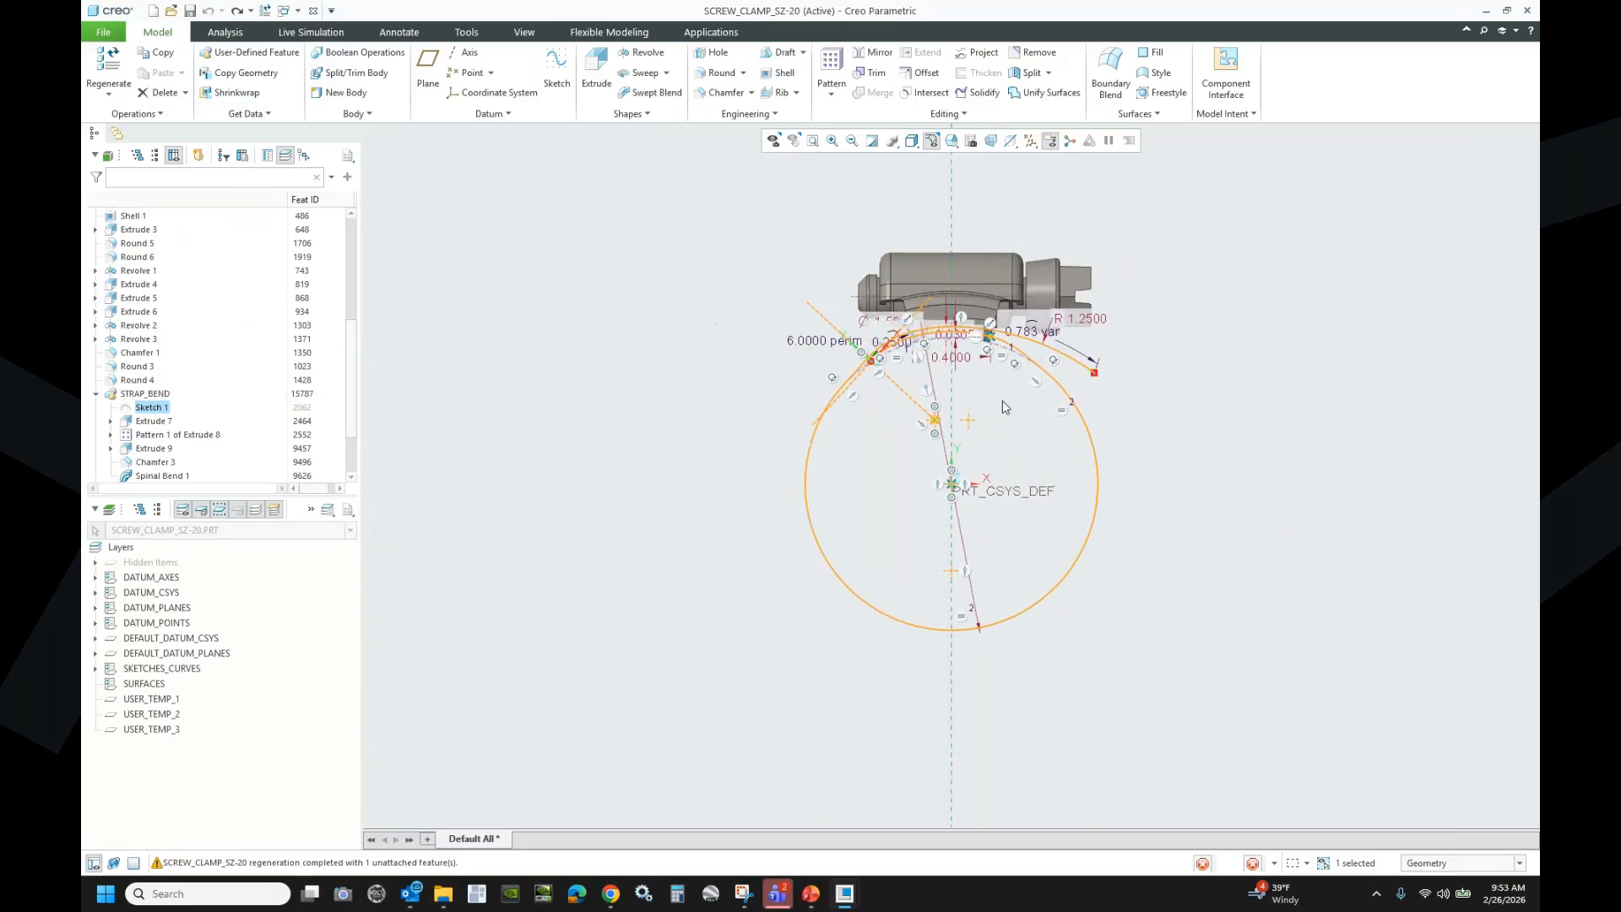
pyautogui.scroll(-4, 1003, 397)
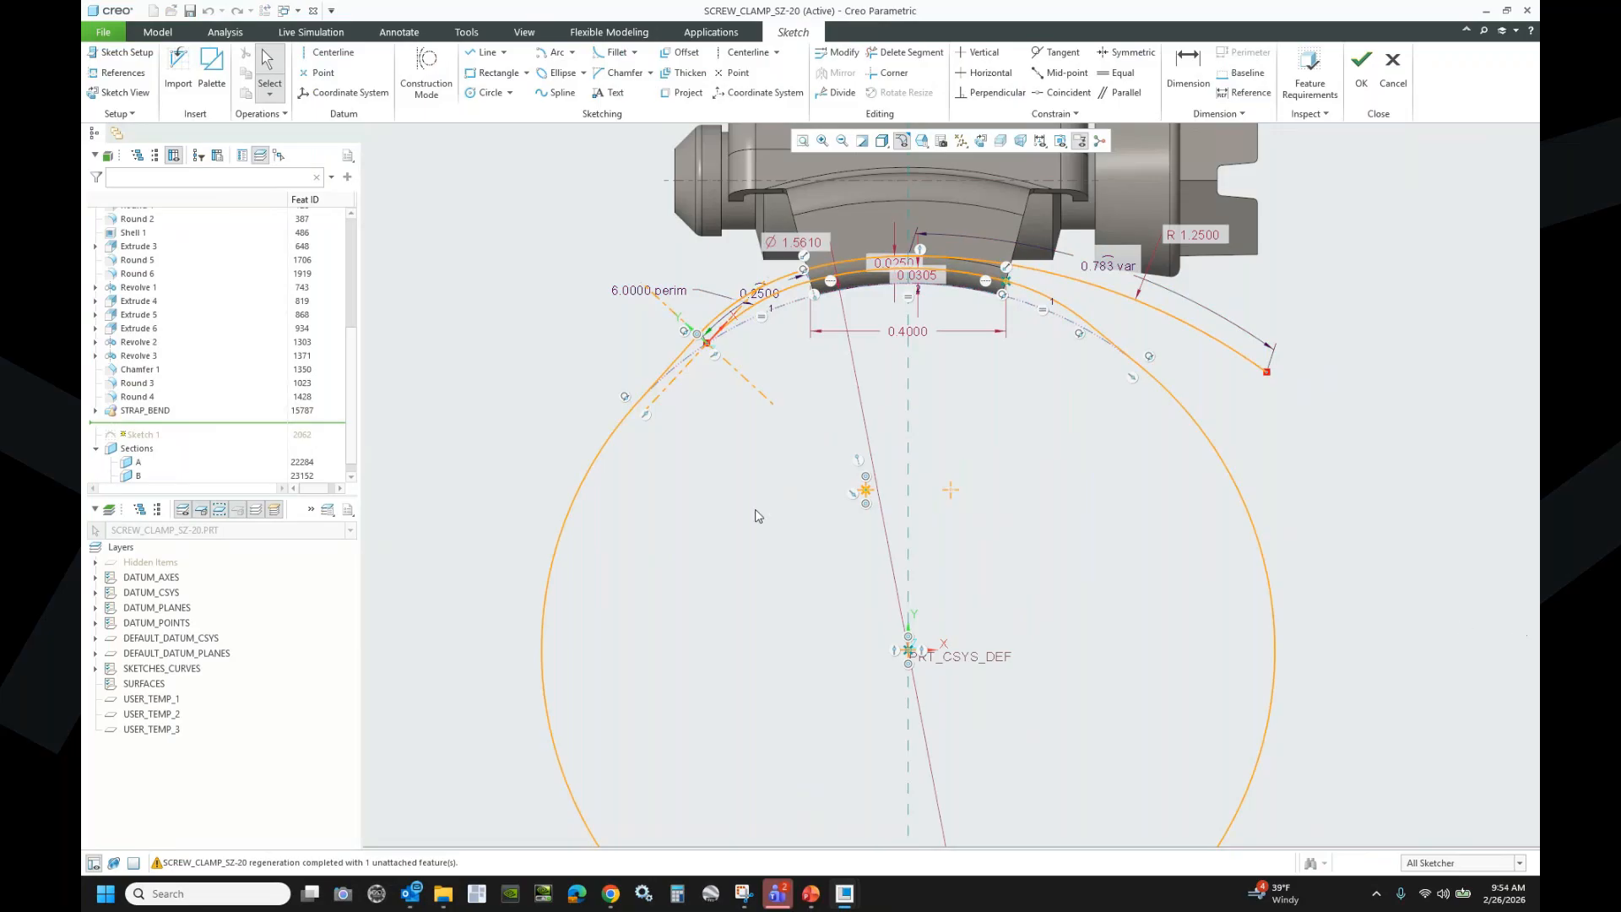
pyautogui.scroll(-3, 731, 519)
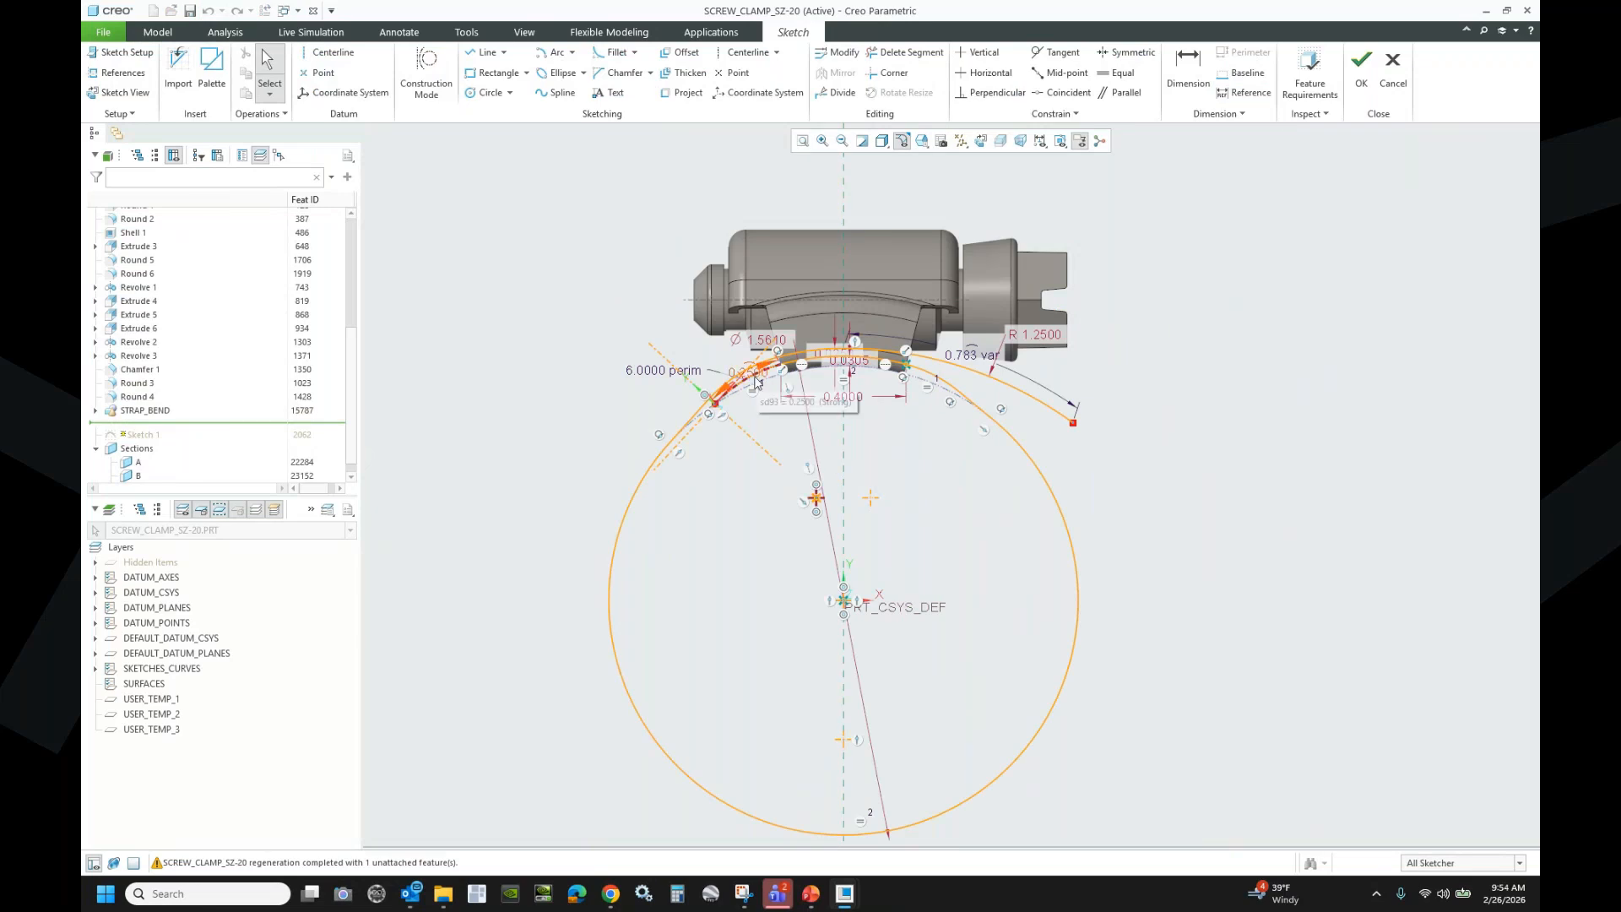
pyautogui.scroll(4, 756, 382)
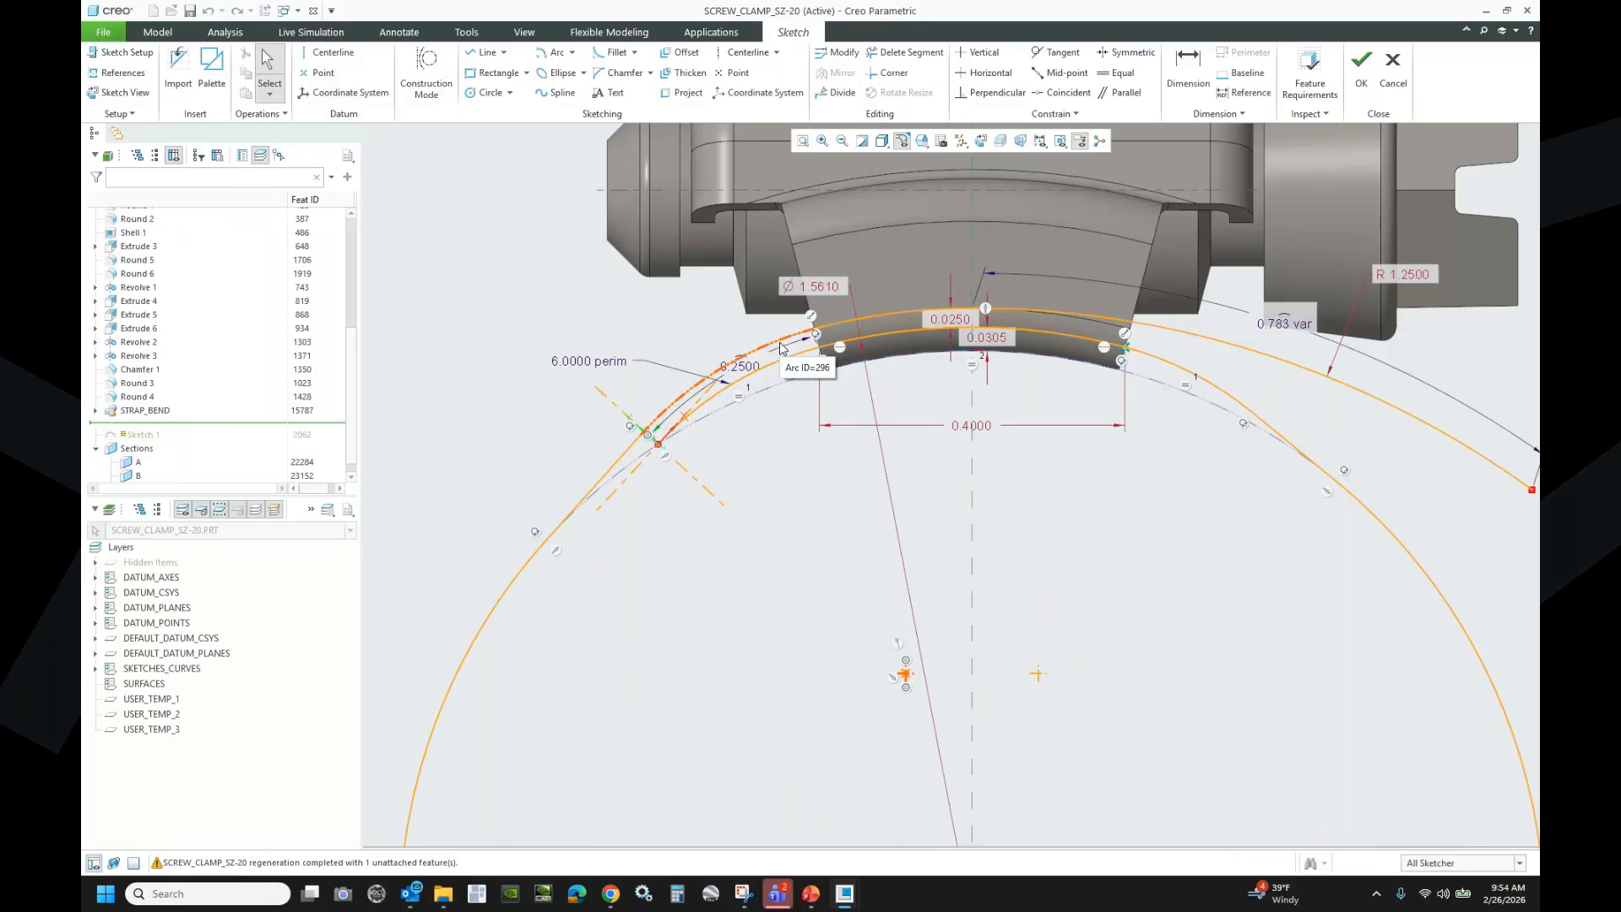
pyautogui.scroll(-2, 769, 481)
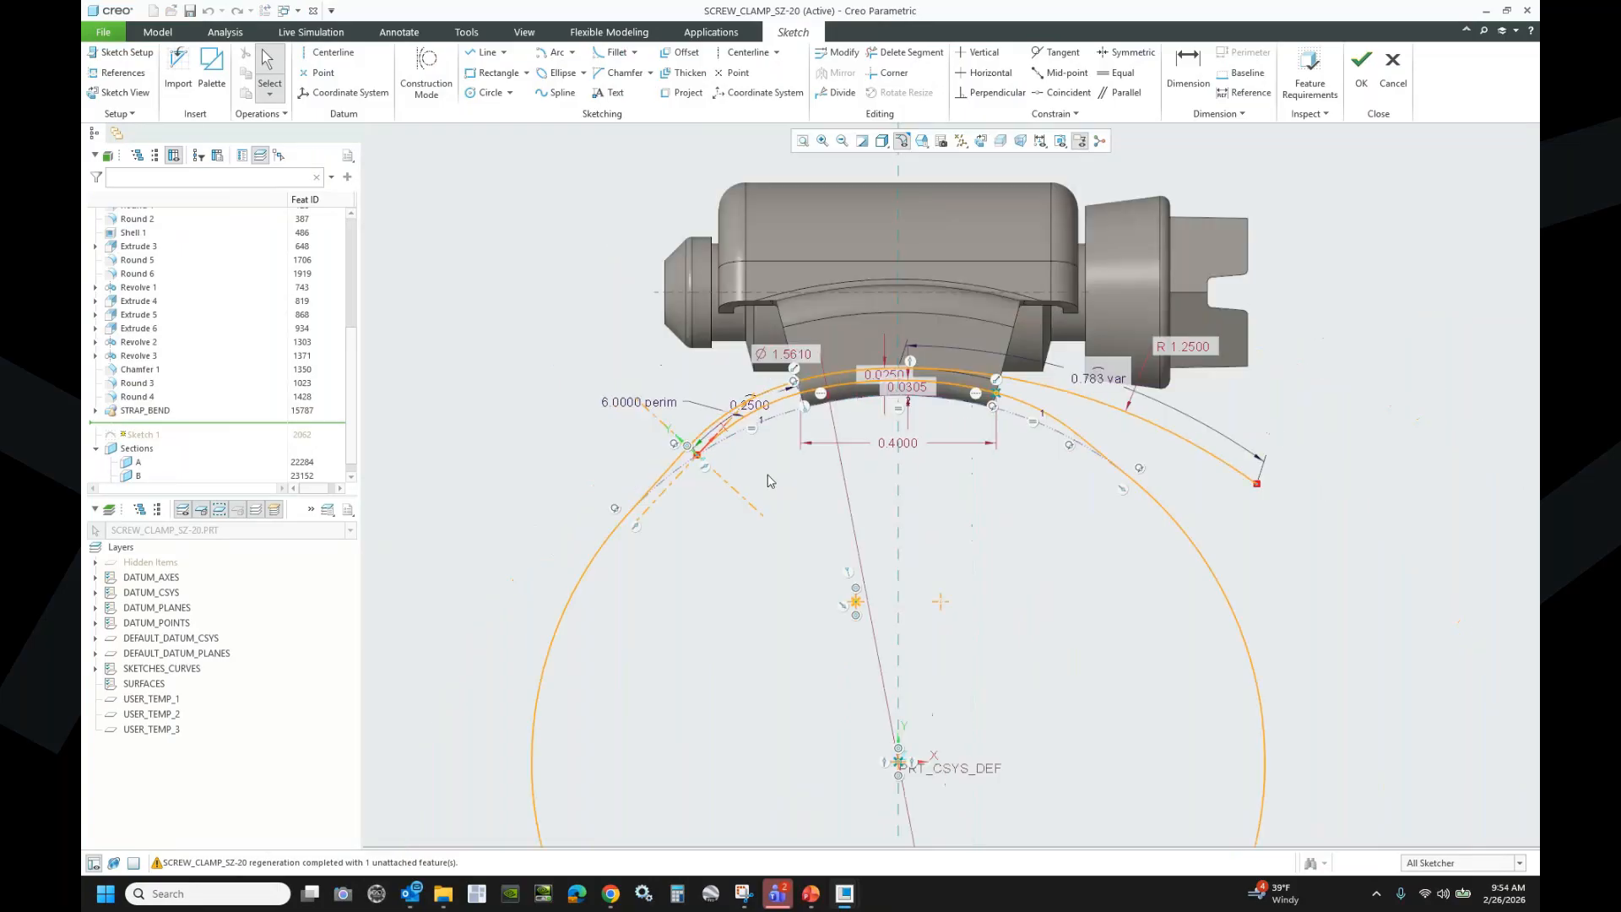
pyautogui.scroll(-1, 769, 480)
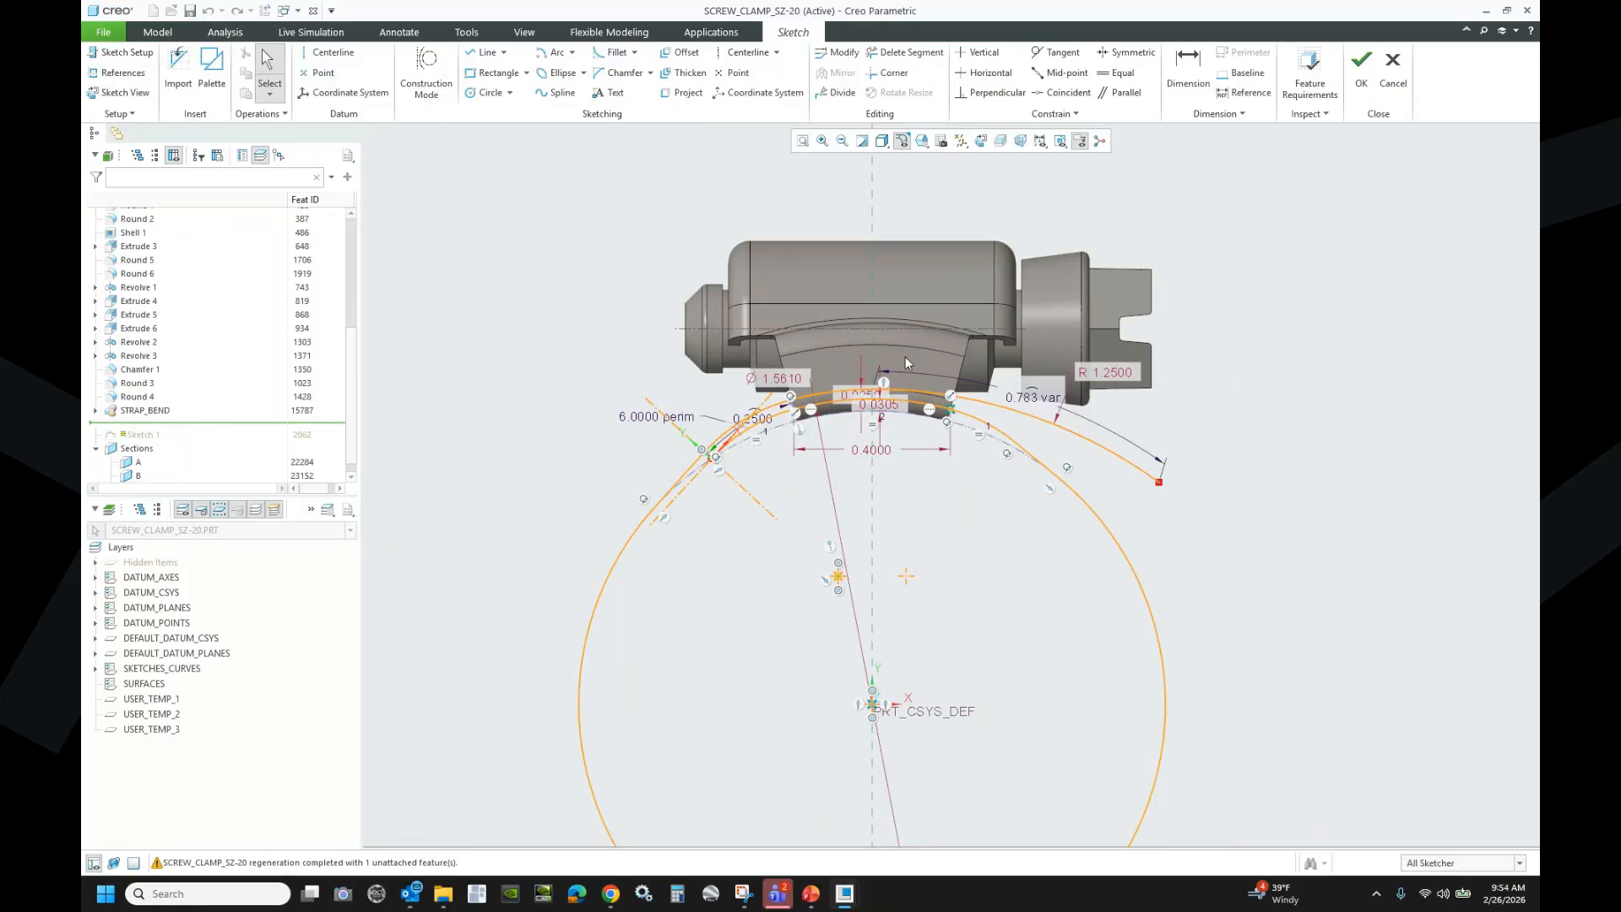
pyautogui.click(1389, 80)
# - Quit Sketcher unchanged, view HOSE_CLAMP.ASM, then activate the SPRING_TENSION_RHE_6X75.PRT window
pyautogui.click(857, 471)
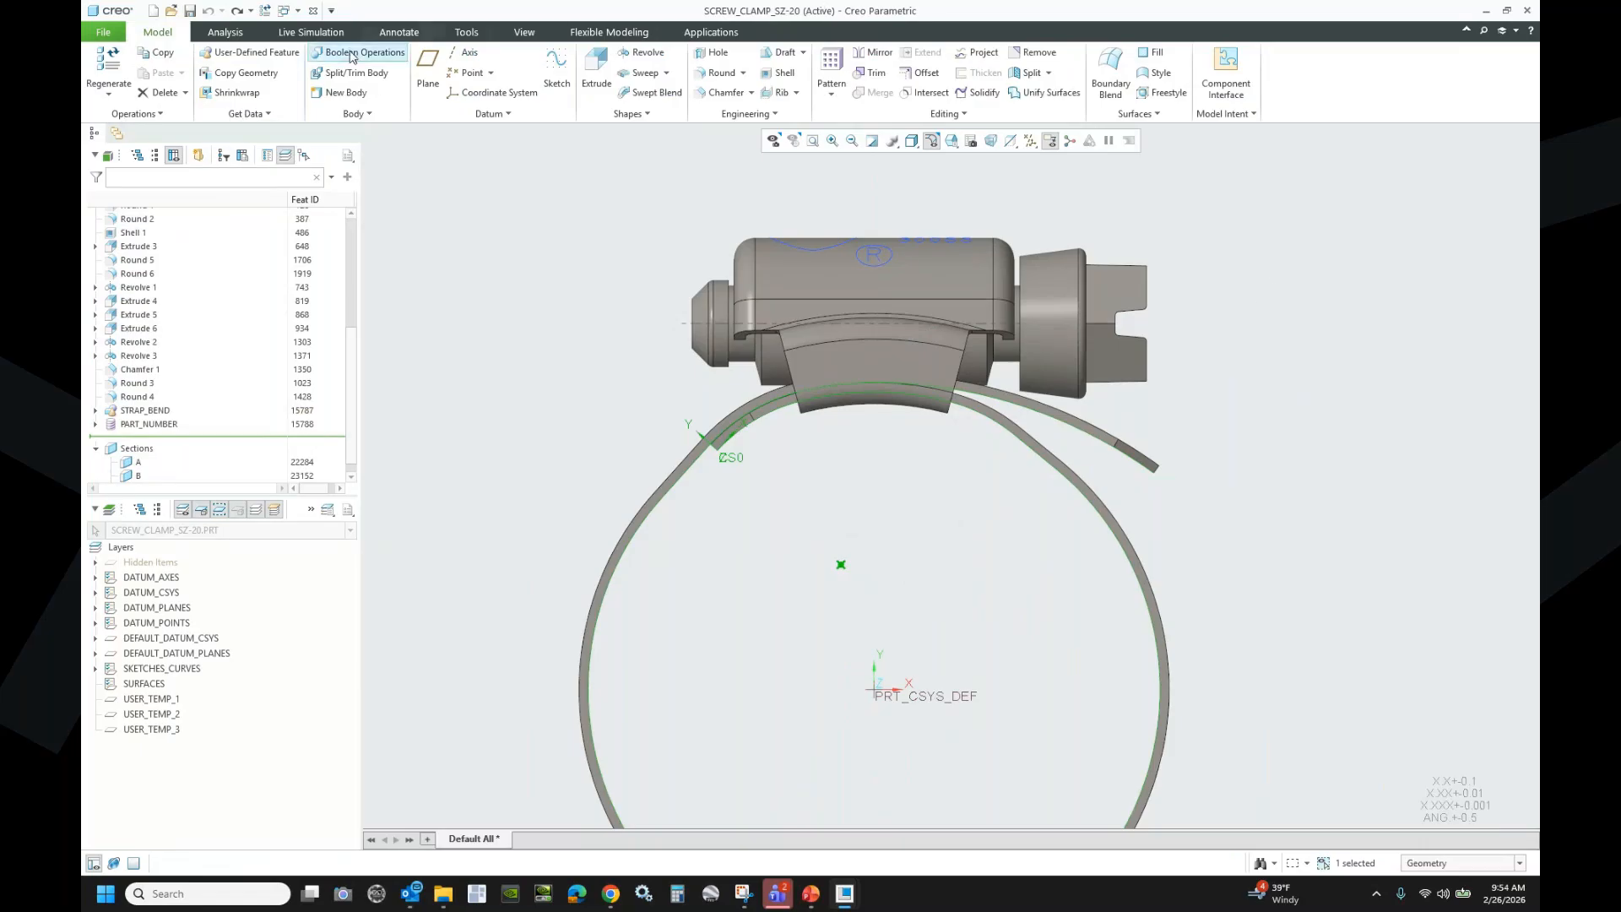
pyautogui.click(299, 12)
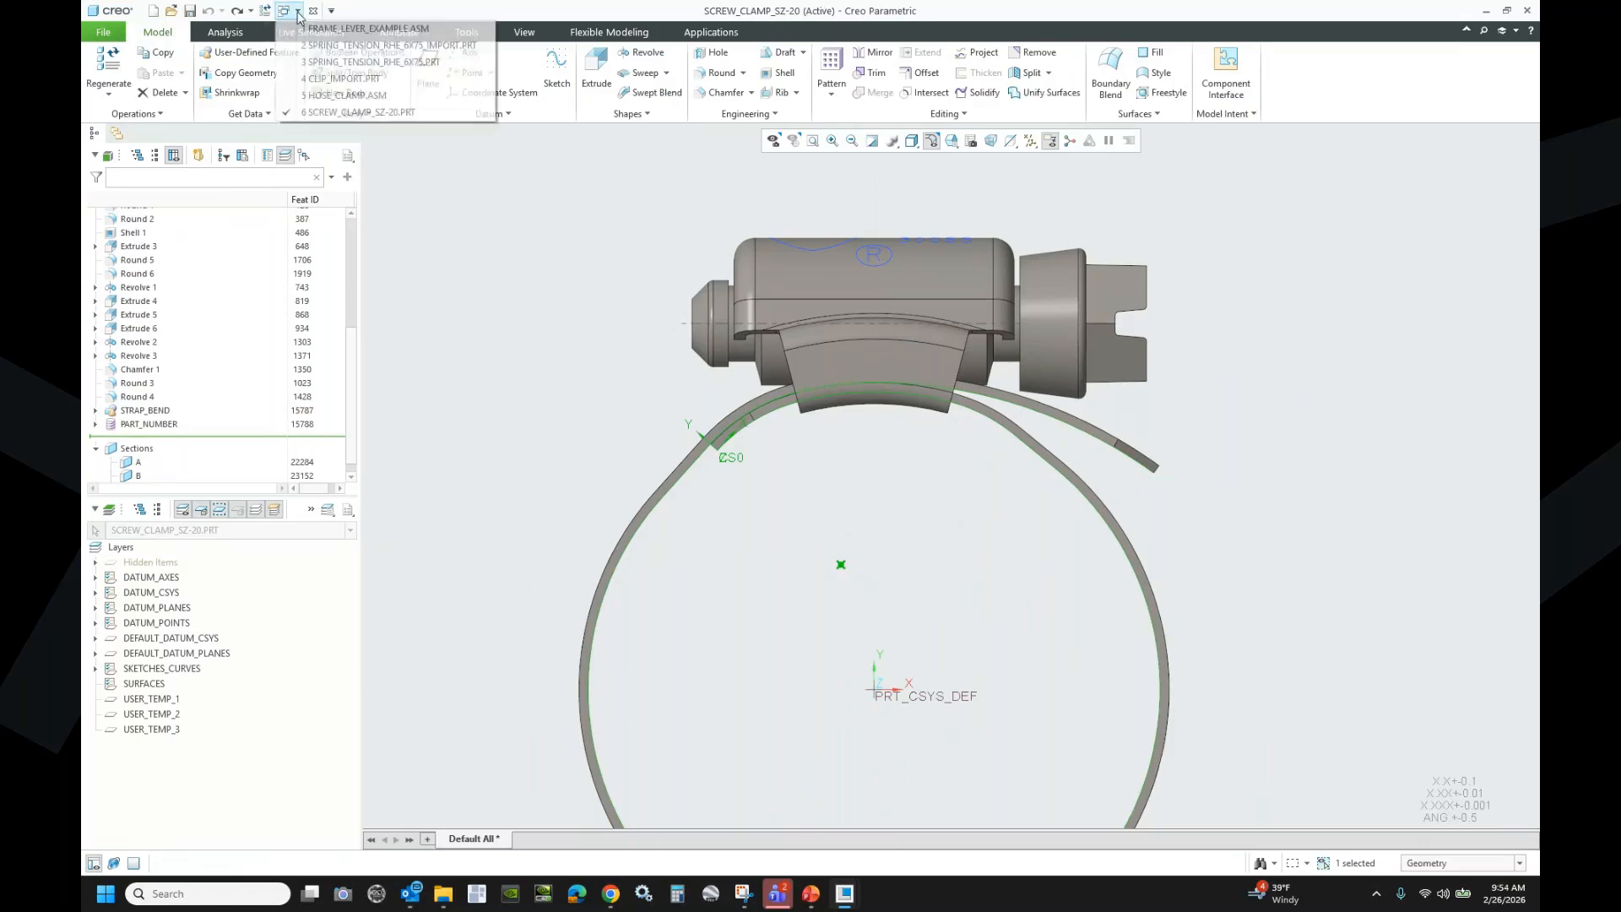
pyautogui.click(351, 97)
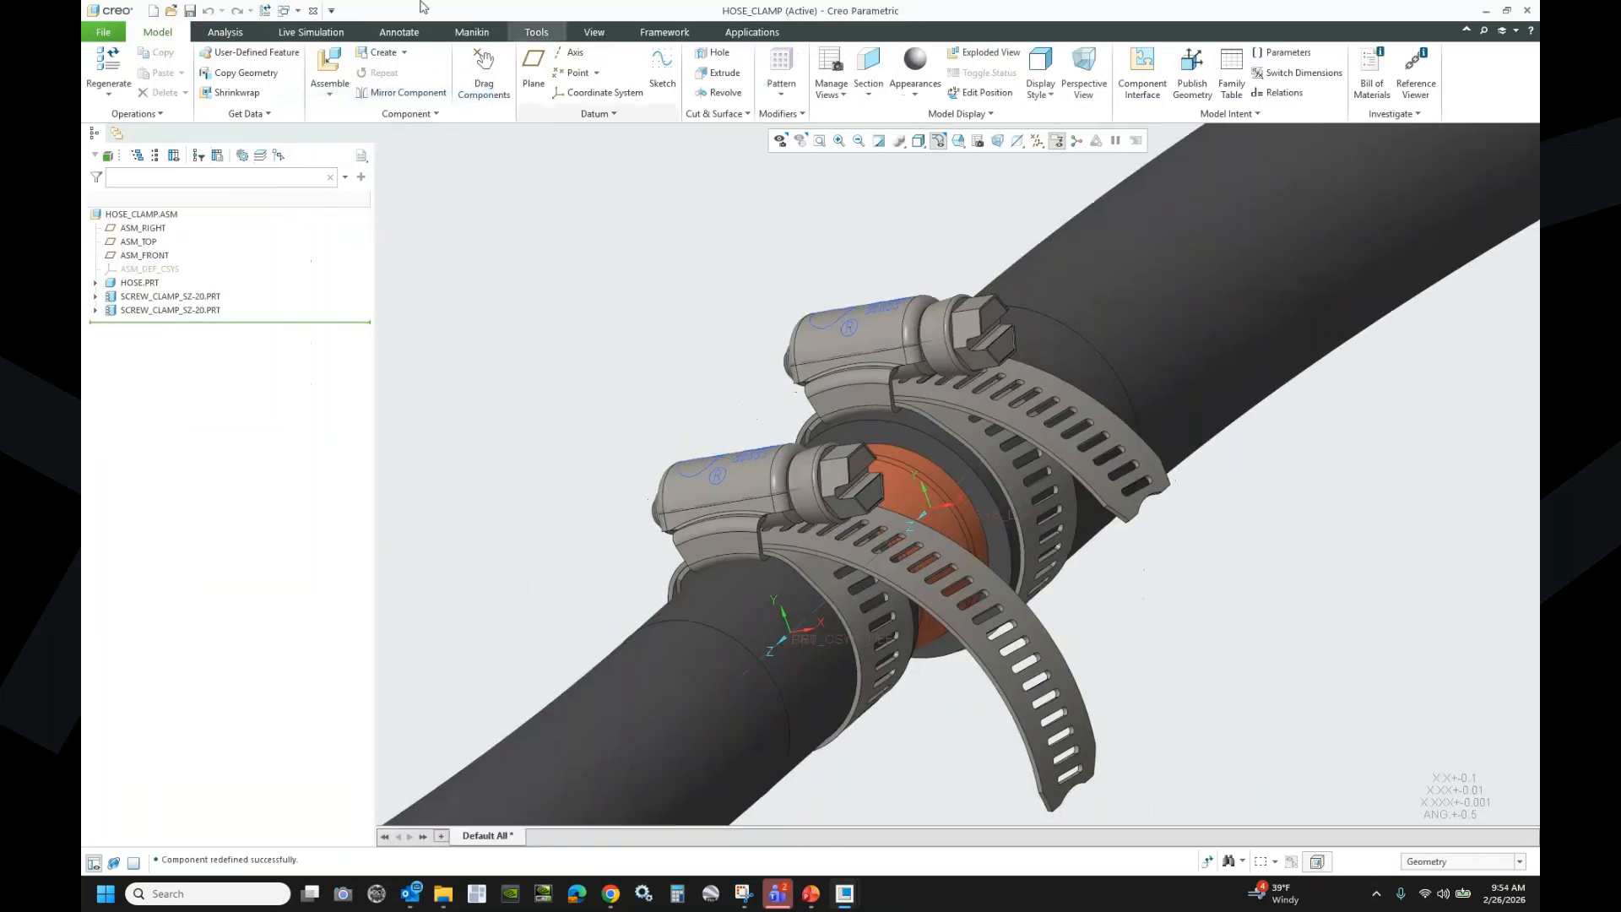
pyautogui.click(298, 12)
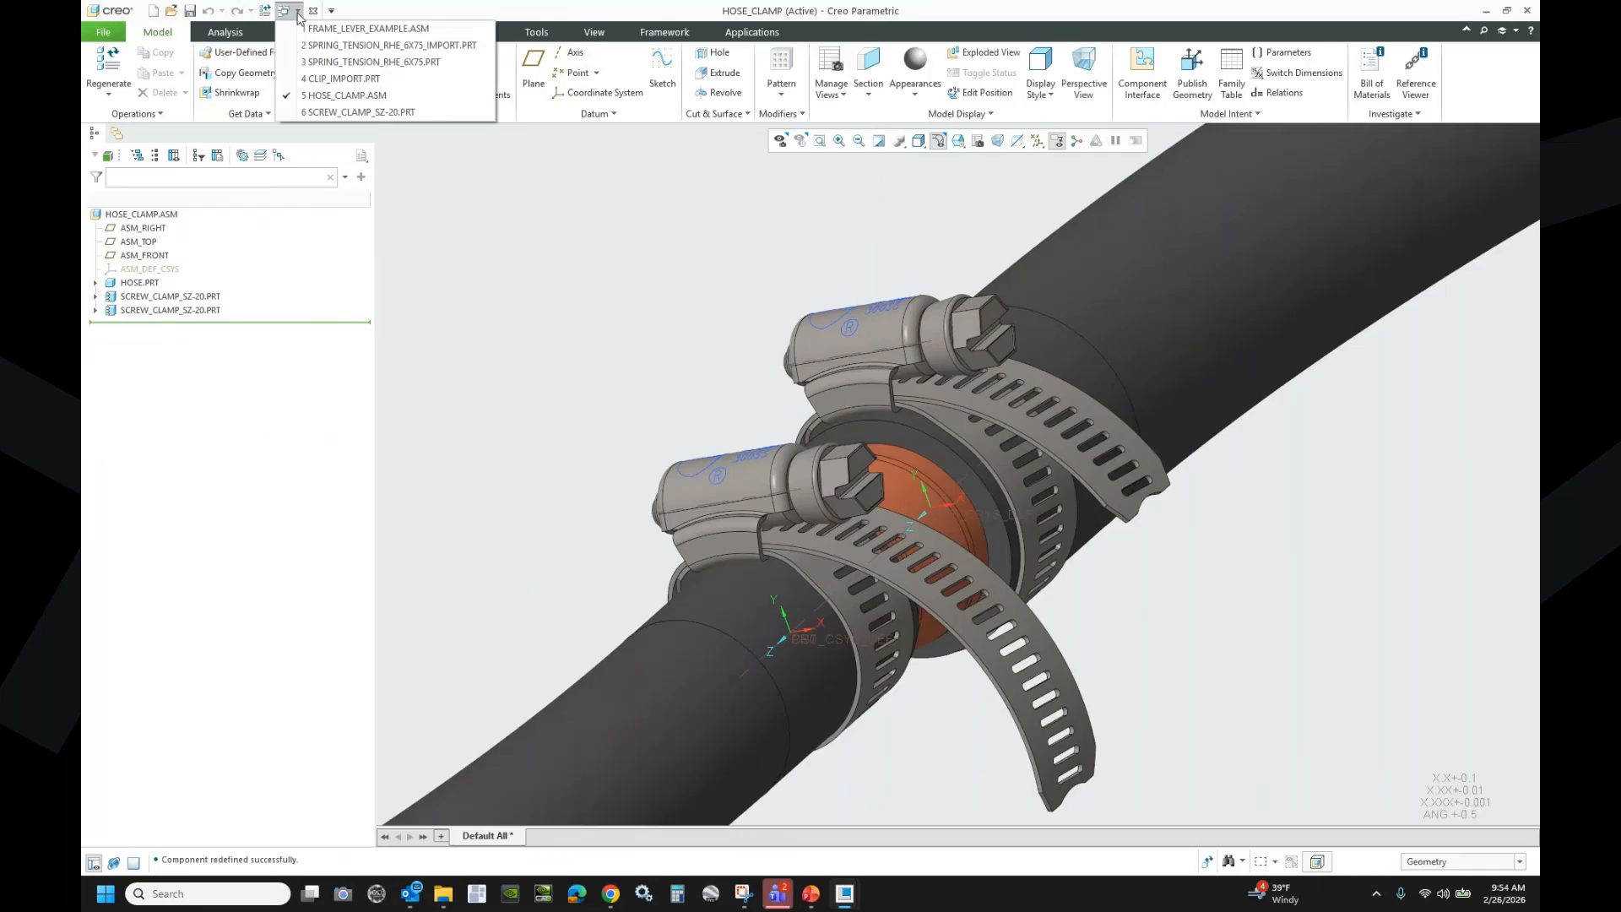
pyautogui.click(343, 62)
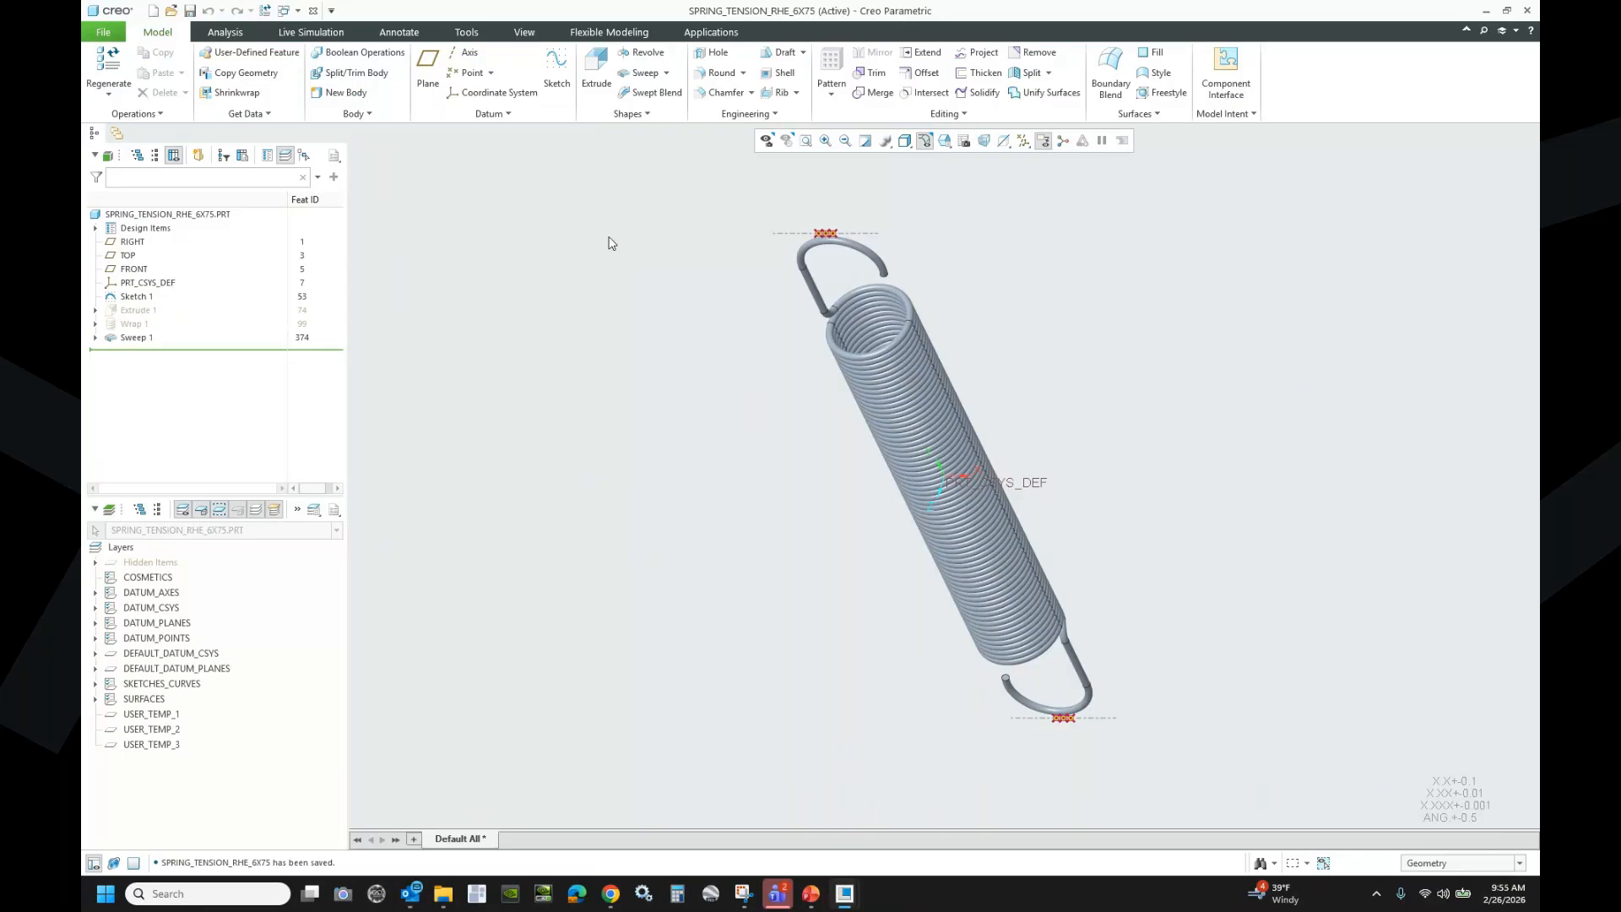
# - Open the spring part's Model Properties and start editing its Flexible definition
pyautogui.click(112, 37)
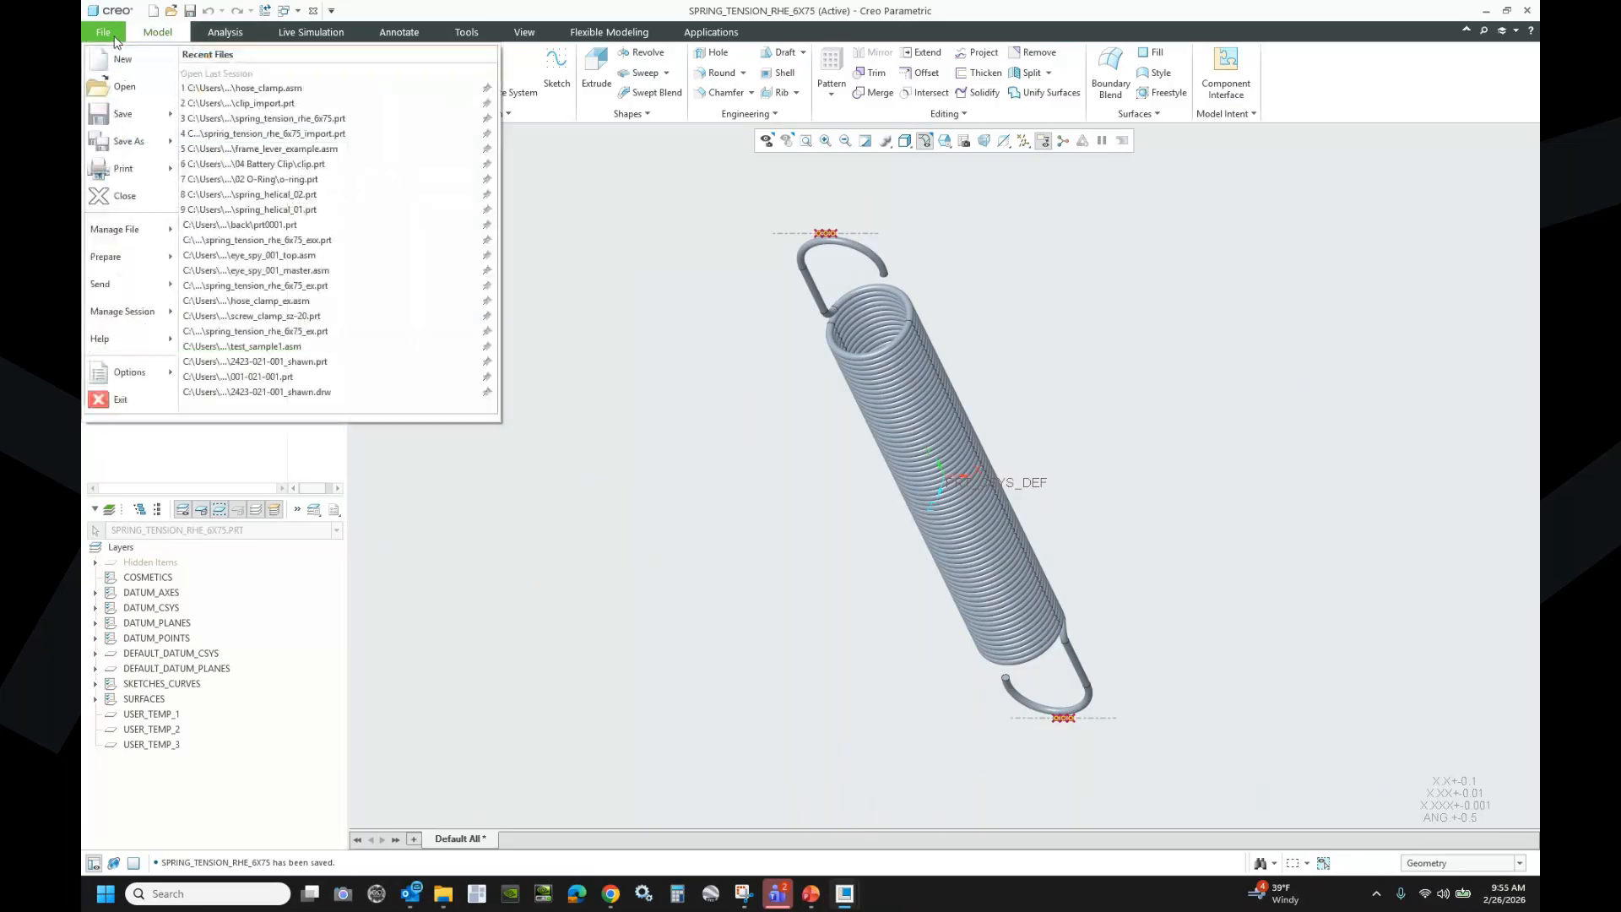
pyautogui.moveTo(94, 262)
pyautogui.click(257, 78)
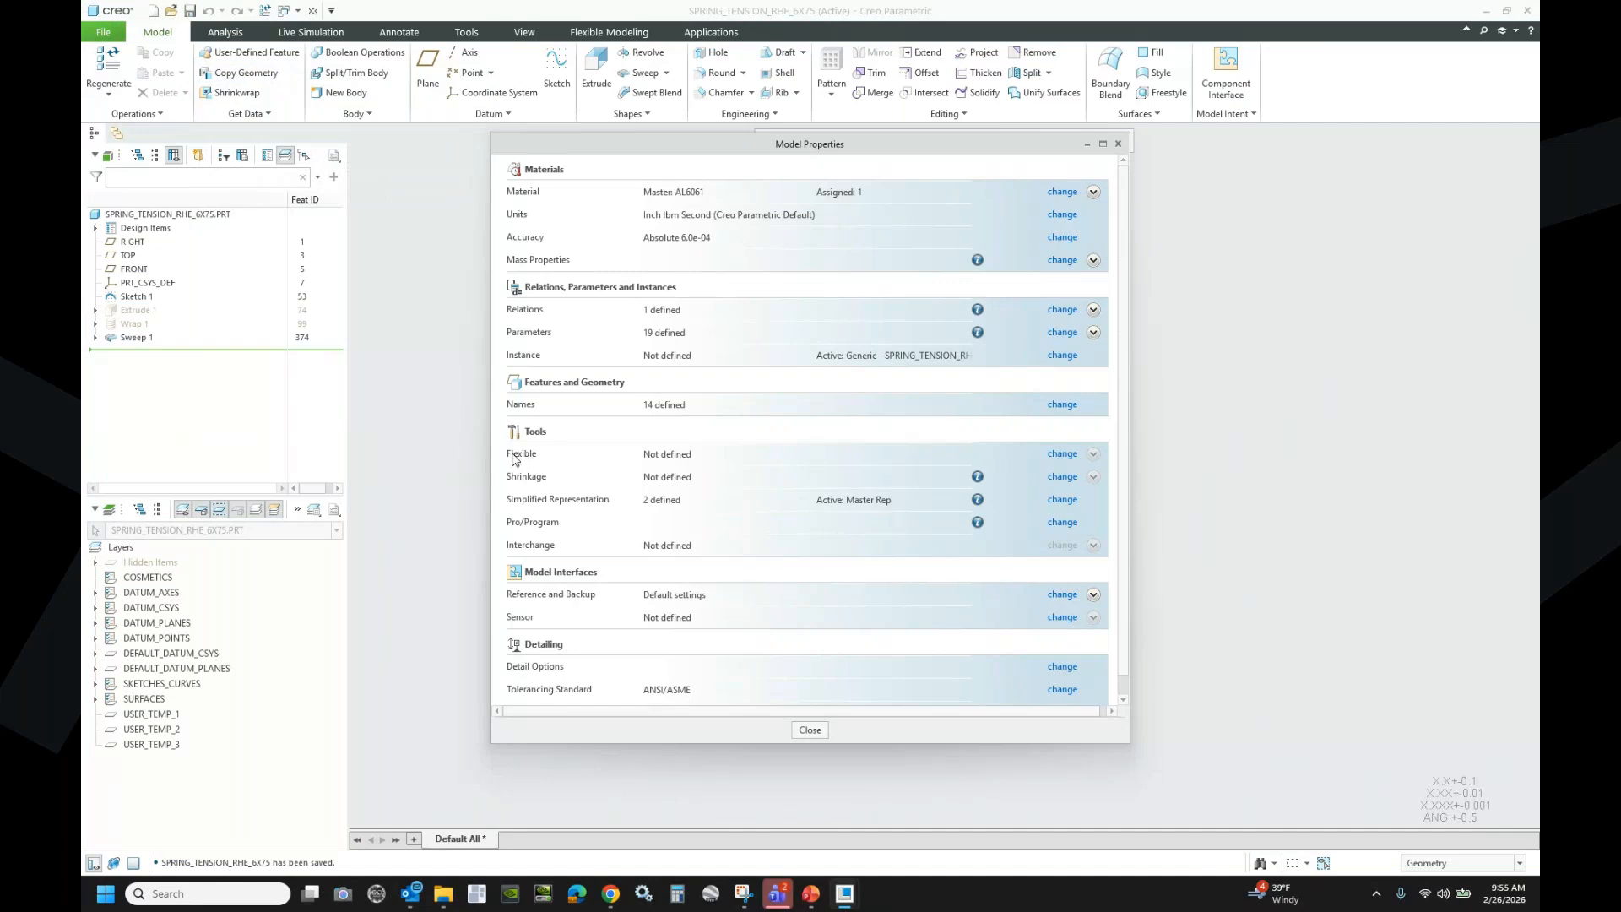
pyautogui.click(1063, 456)
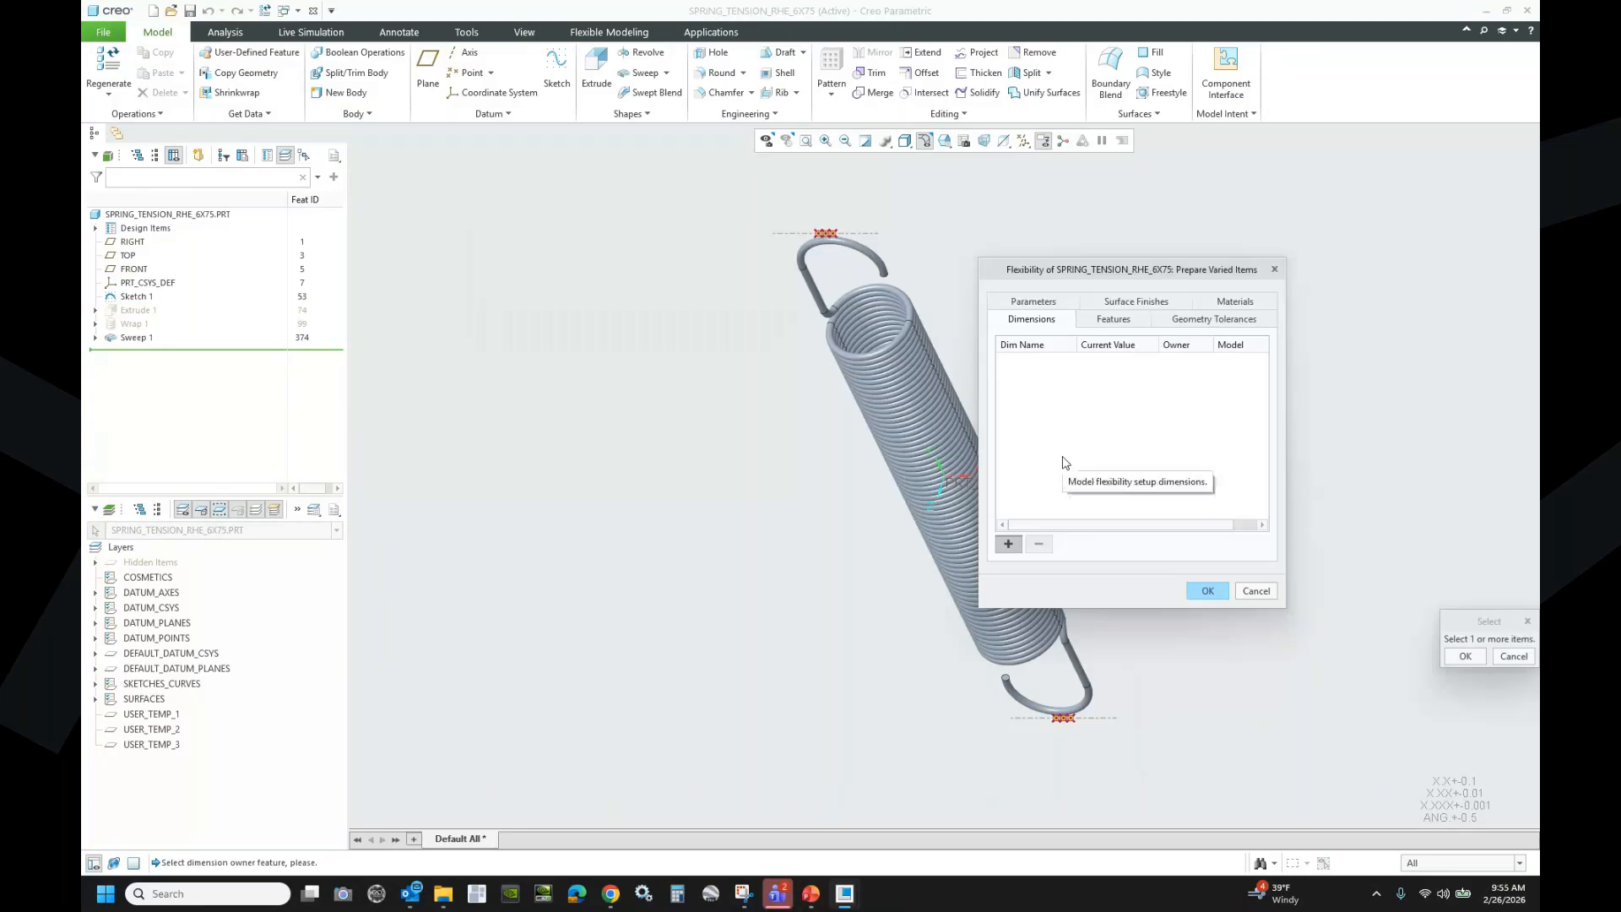
# - Pick Sketch 1's hook (.250, .125, .250) and 6.237 length dimensions as varied items d0–d3 and d13
pyautogui.click(136, 298)
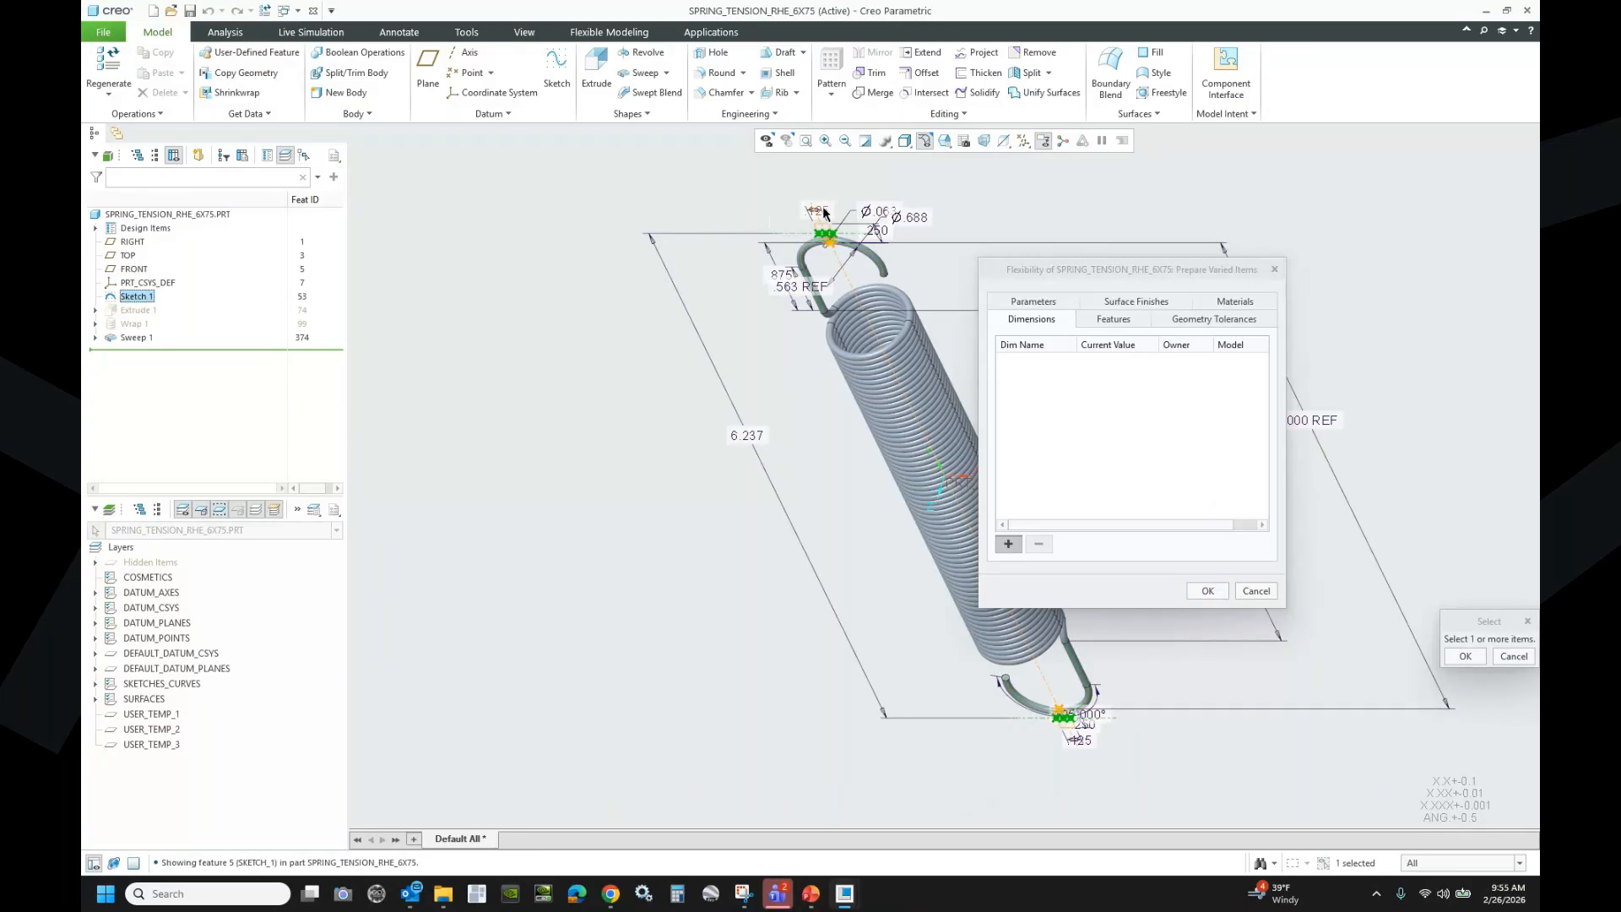
pyautogui.click(879, 231)
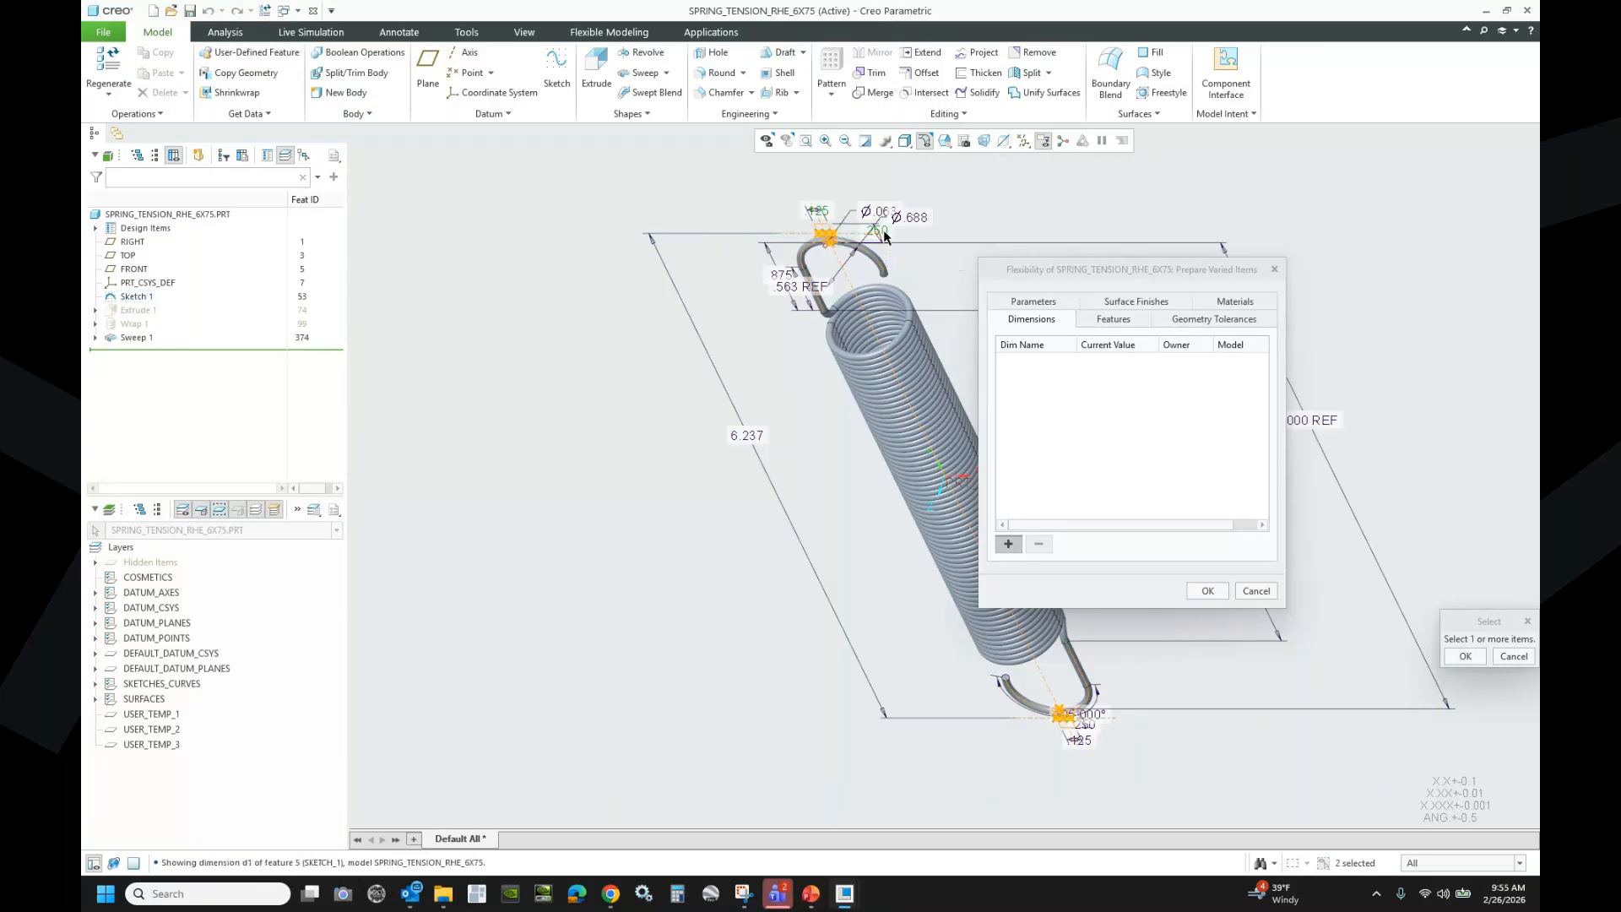
pyautogui.click(746, 435)
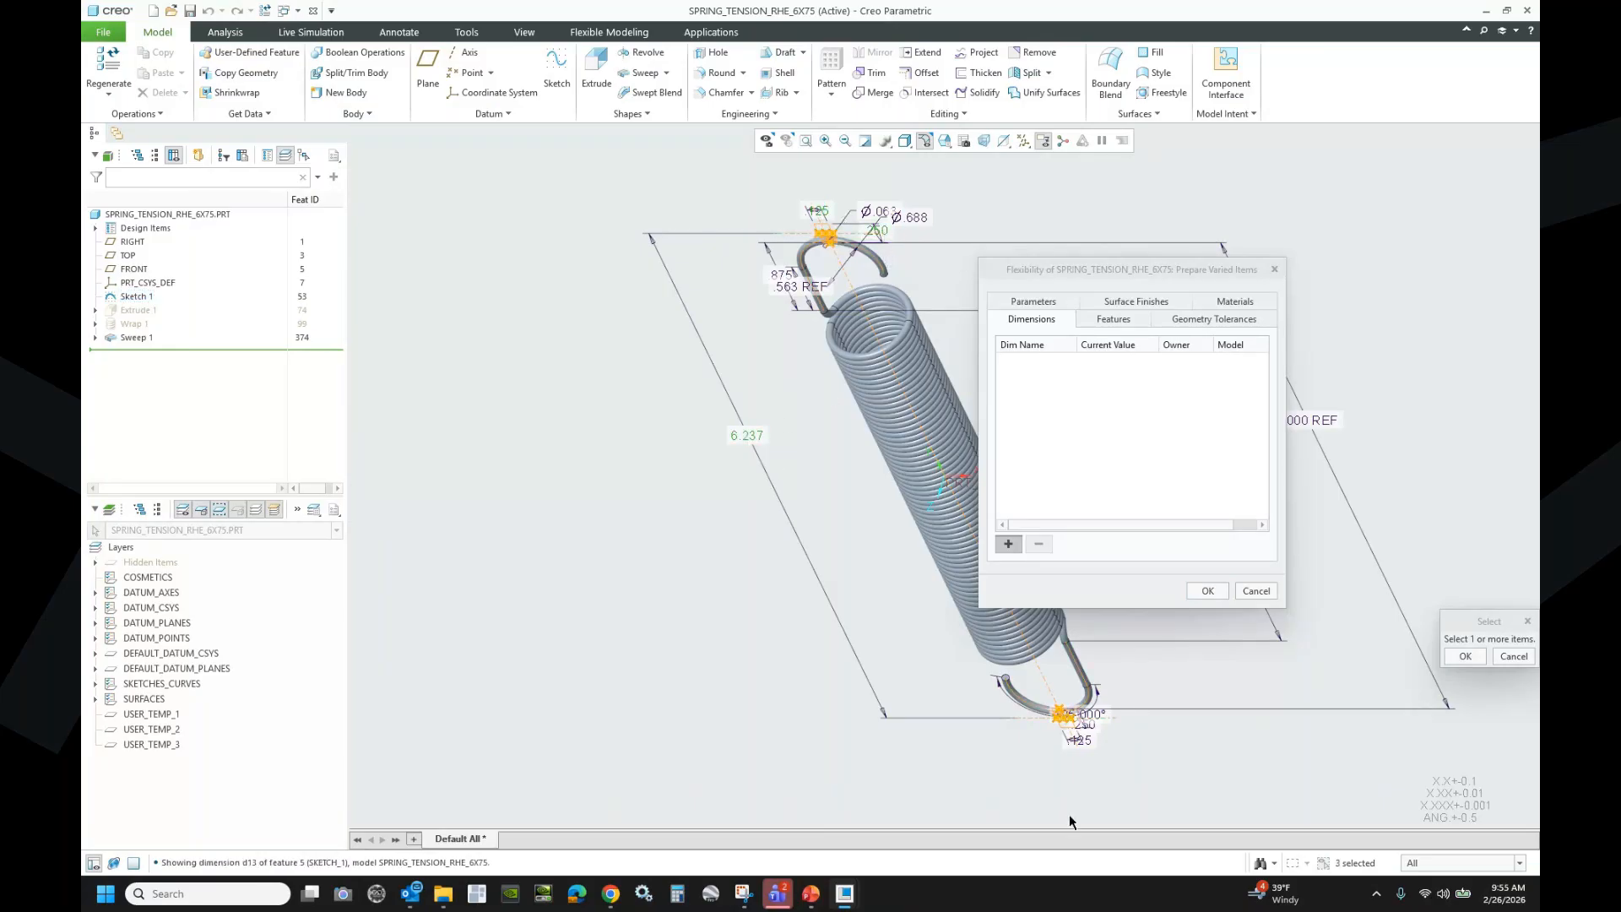
pyautogui.click(1079, 740)
pyautogui.scroll(-5, 1089, 731)
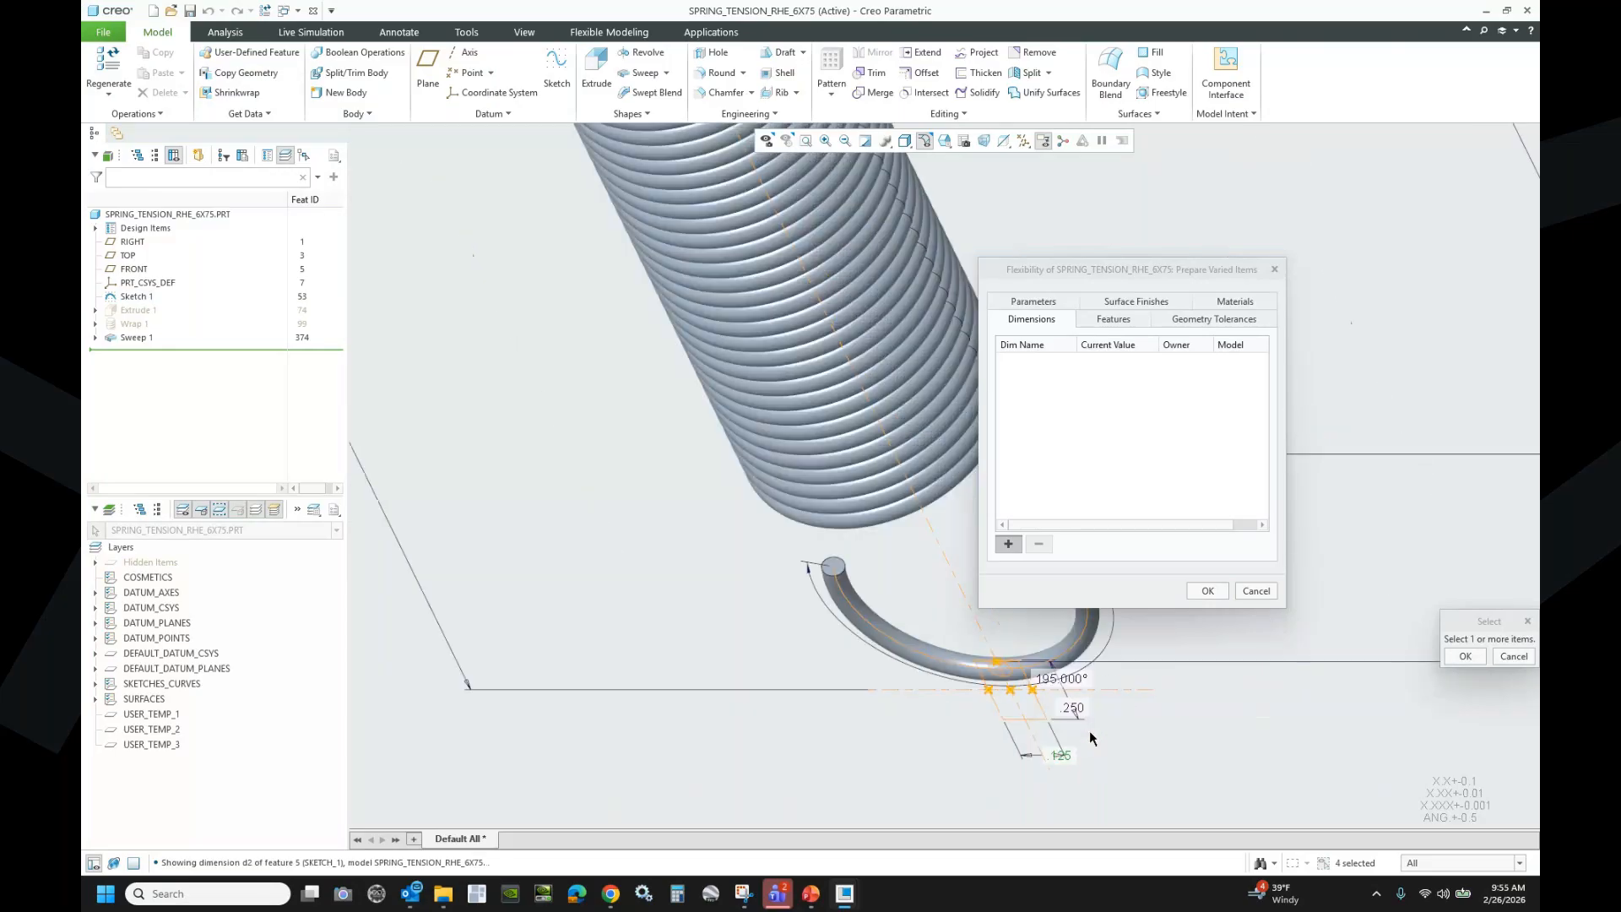
pyautogui.click(1069, 701)
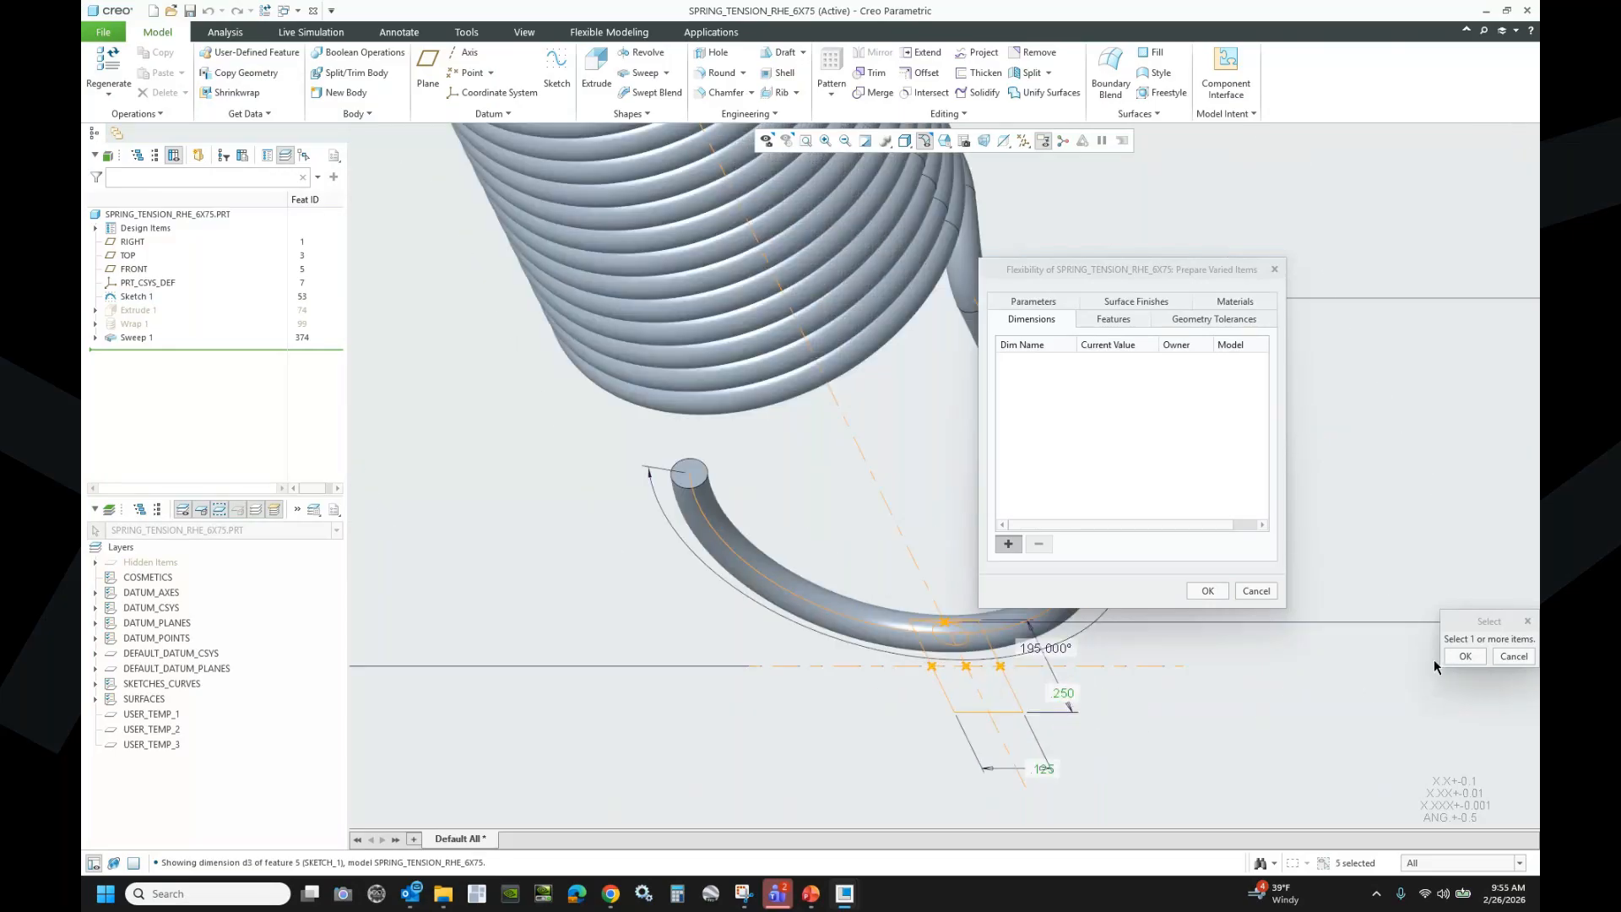
pyautogui.click(1463, 657)
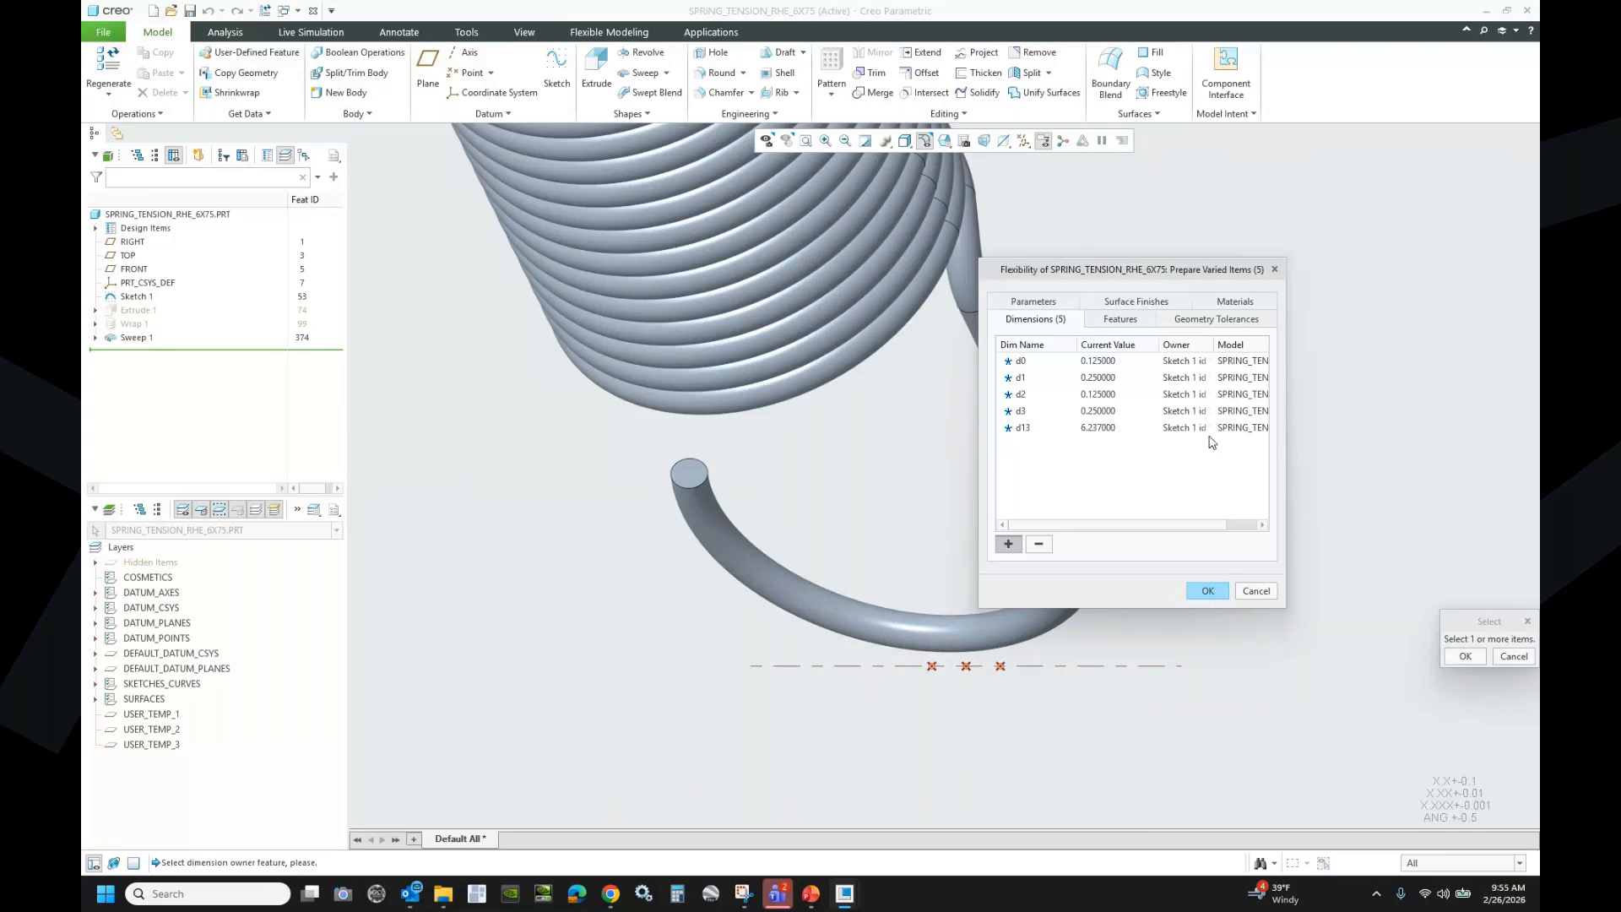
pyautogui.click(1209, 590)
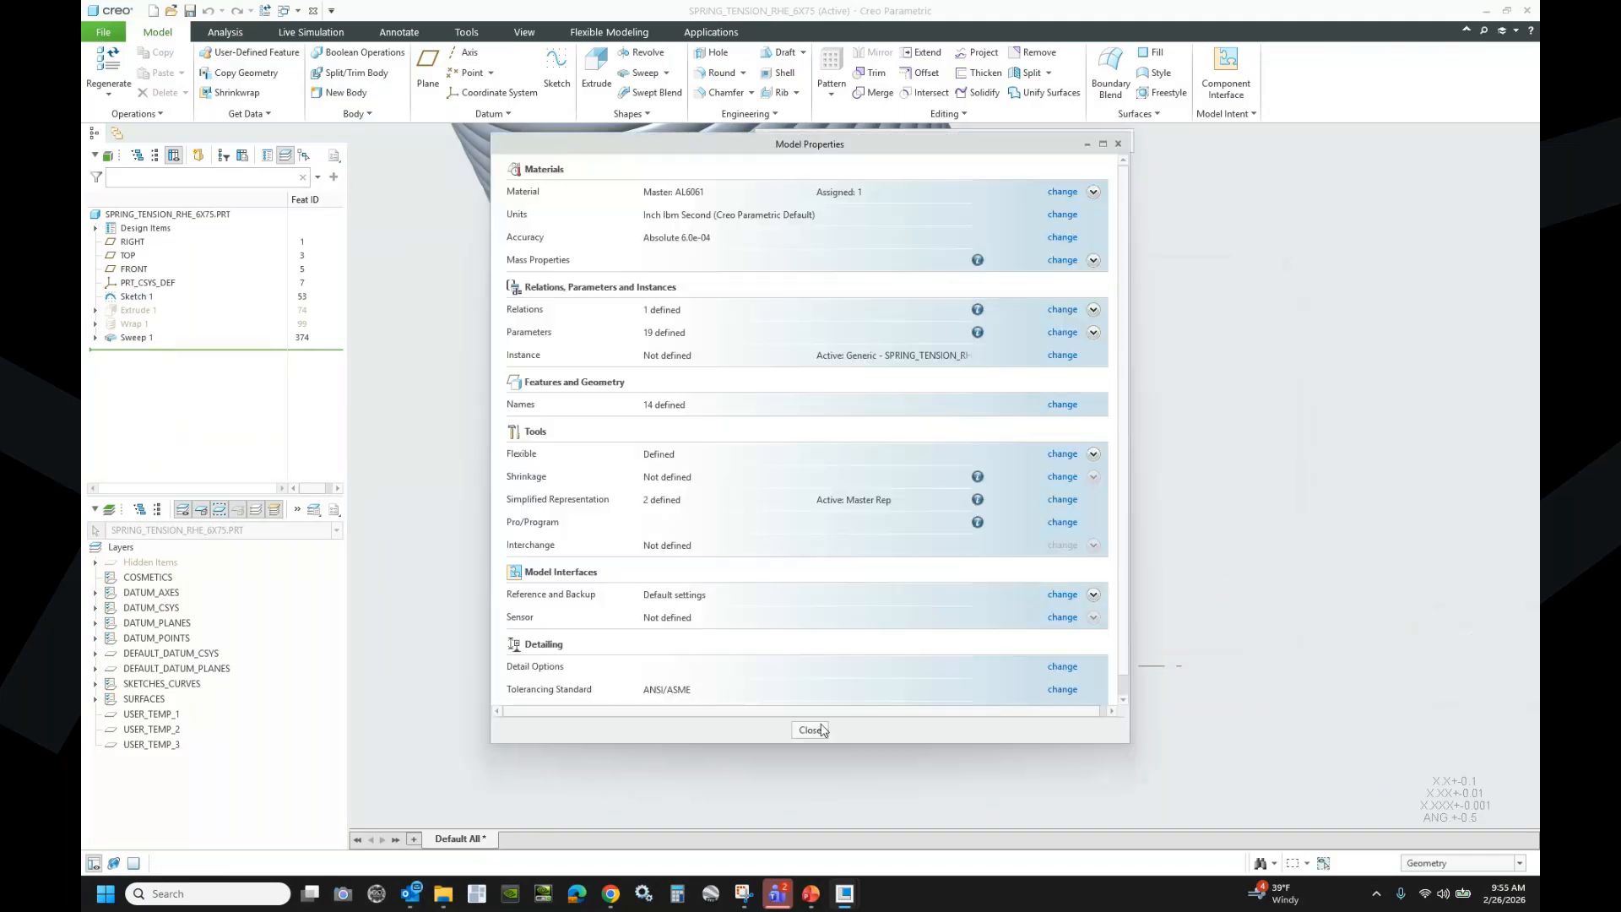
pyautogui.click(811, 730)
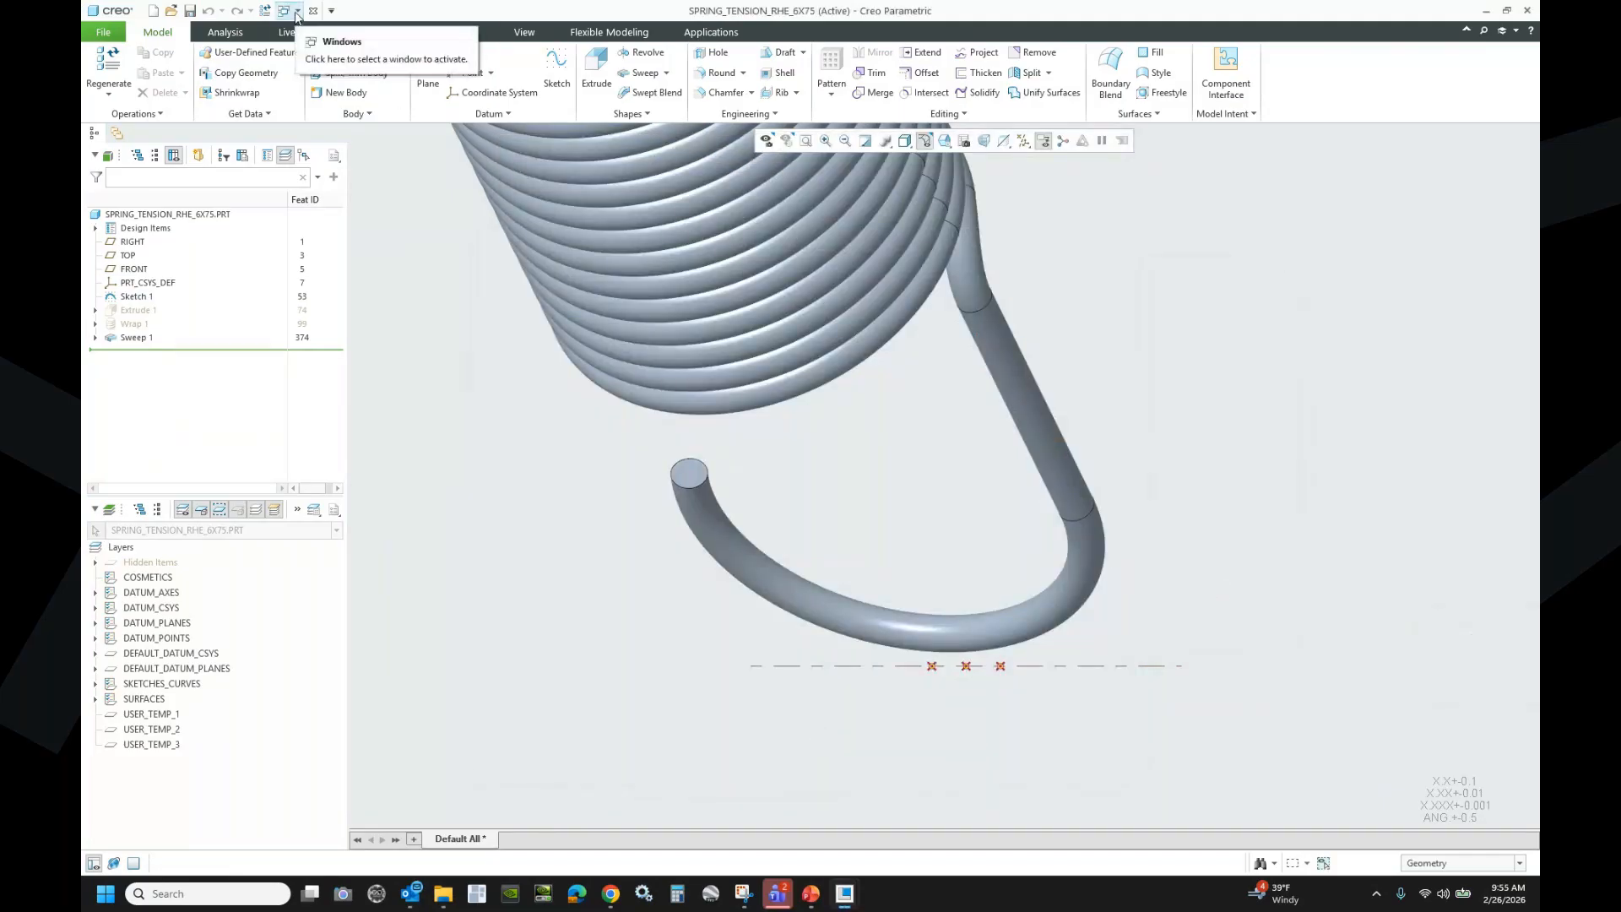
# - Activate FRAME_LEVER_EXAMPLE.ASM and assemble spring_tension_rhe_6x75.prt from the working directory
pyautogui.click(297, 12)
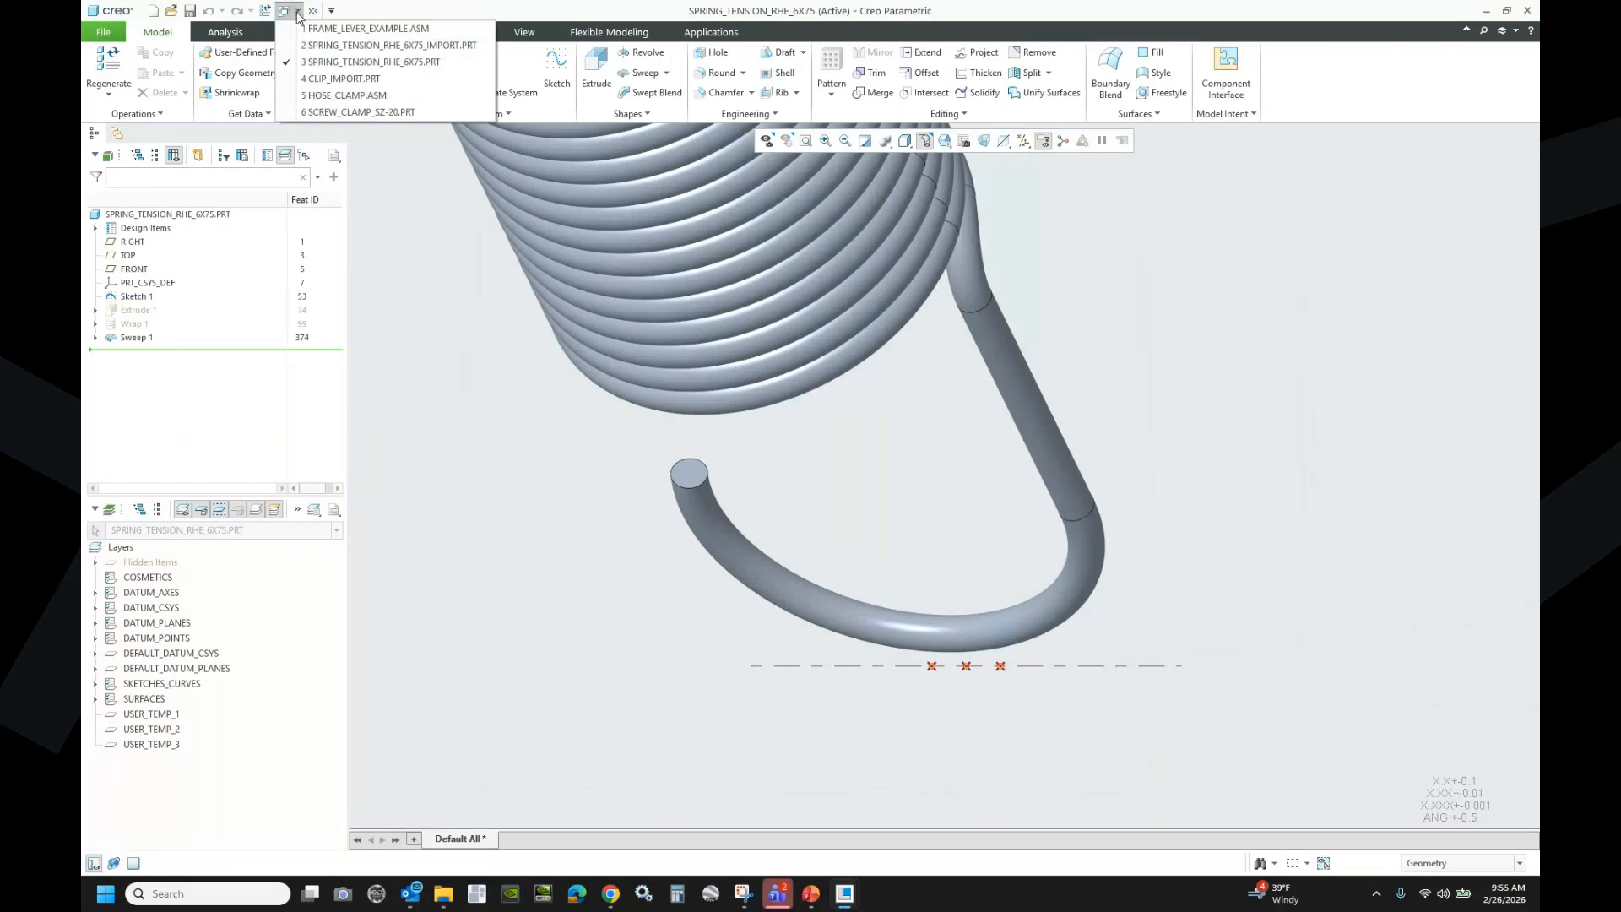
pyautogui.click(317, 27)
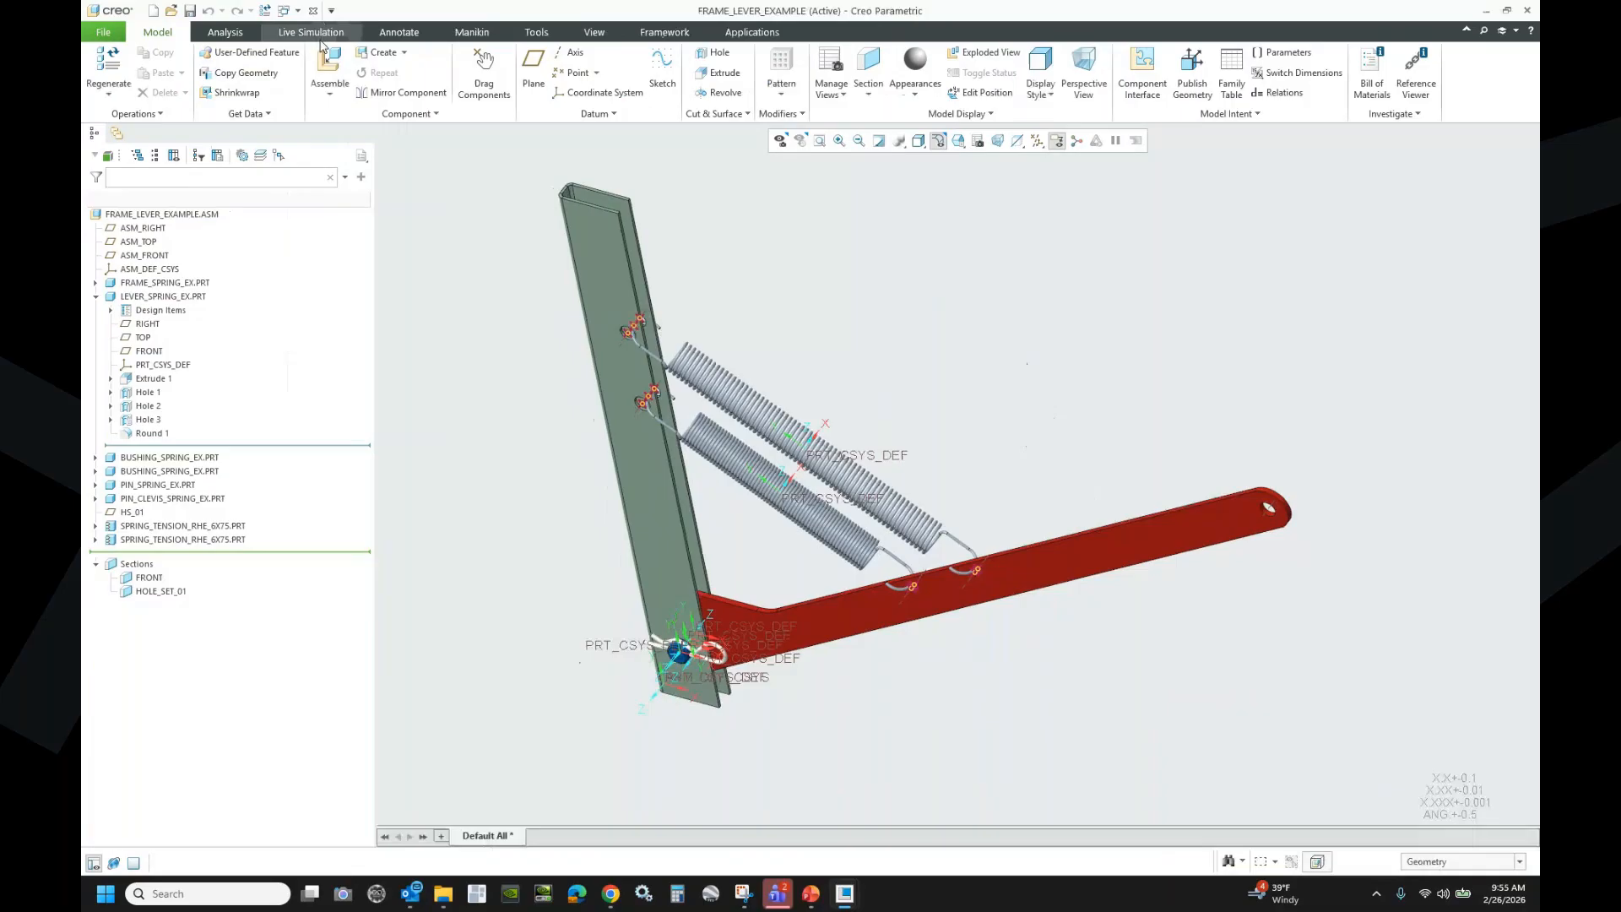
pyautogui.click(329, 69)
pyautogui.click(609, 436)
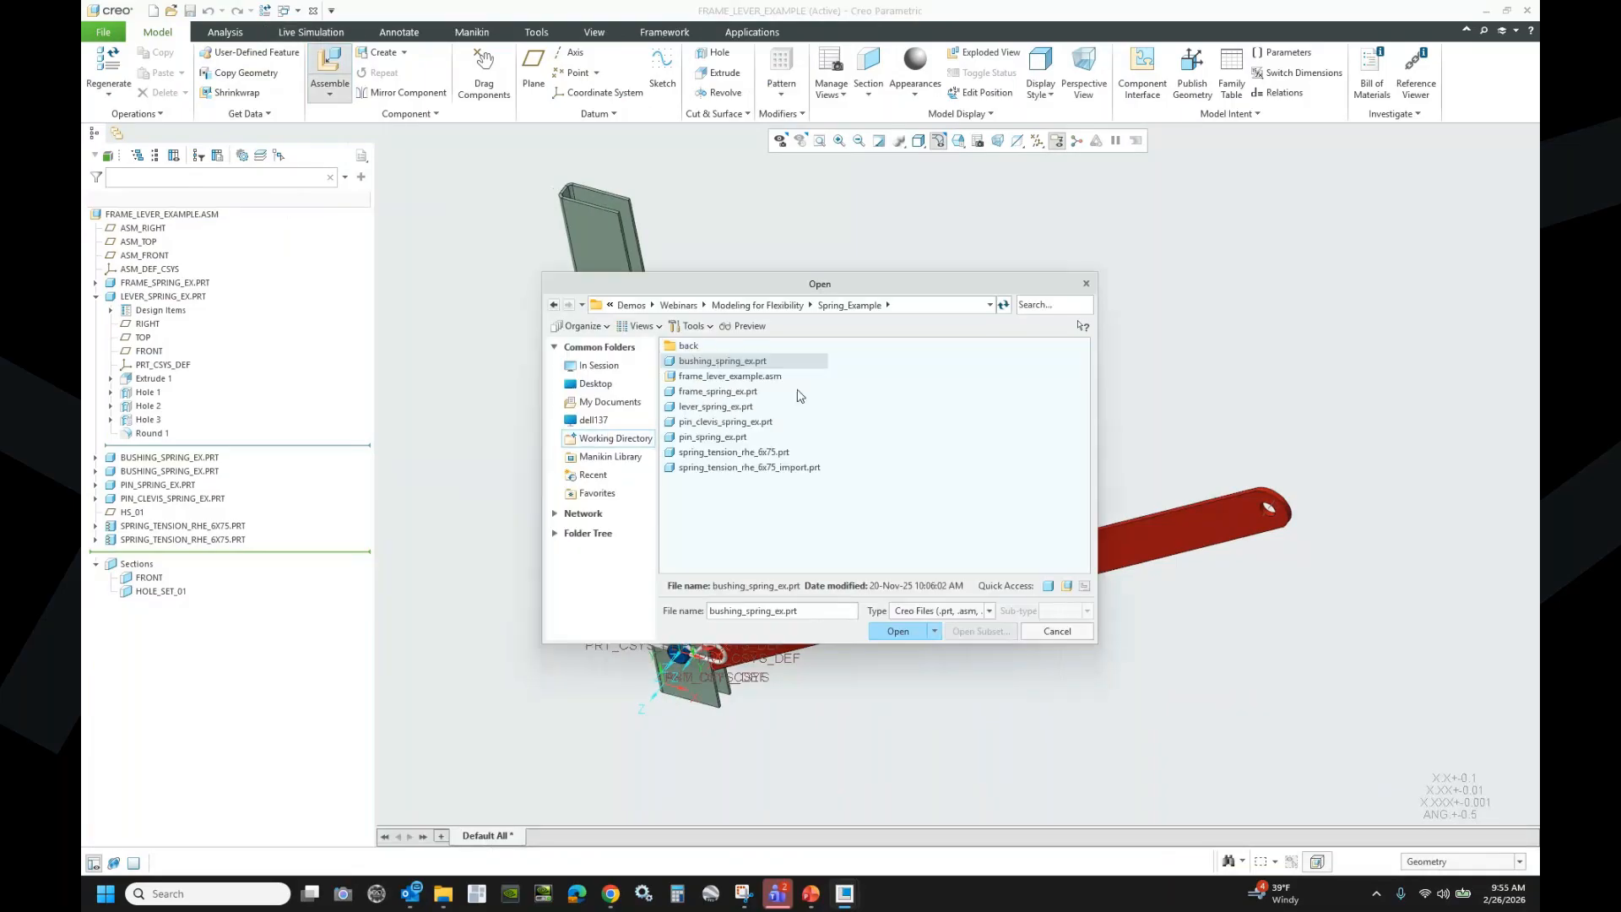
pyautogui.click(743, 453)
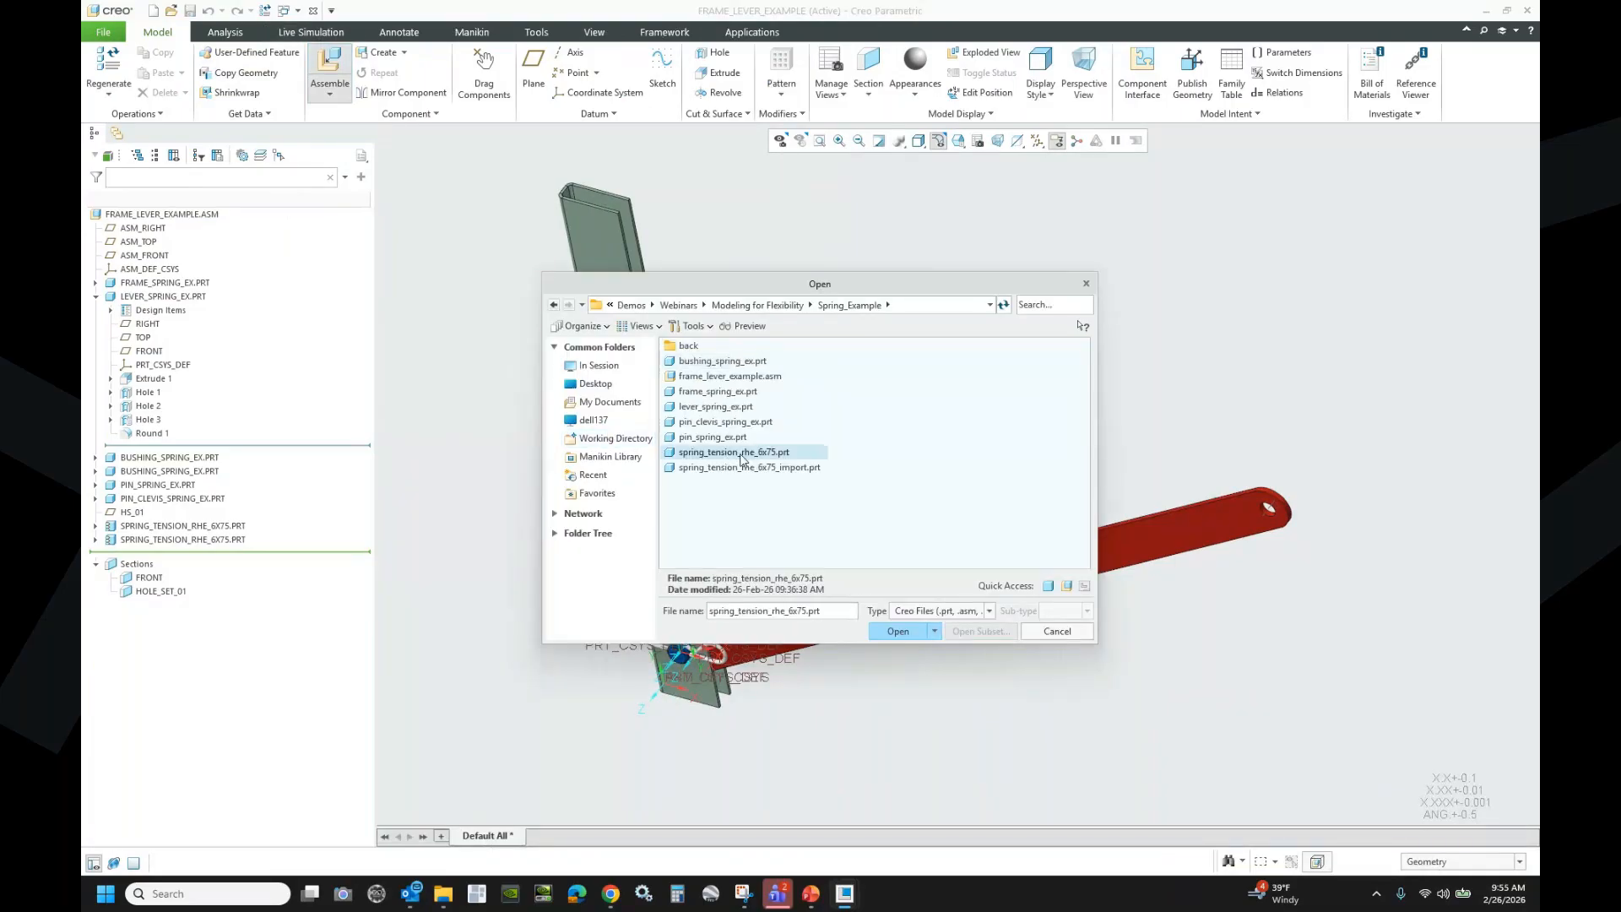
pyautogui.click(897, 631)
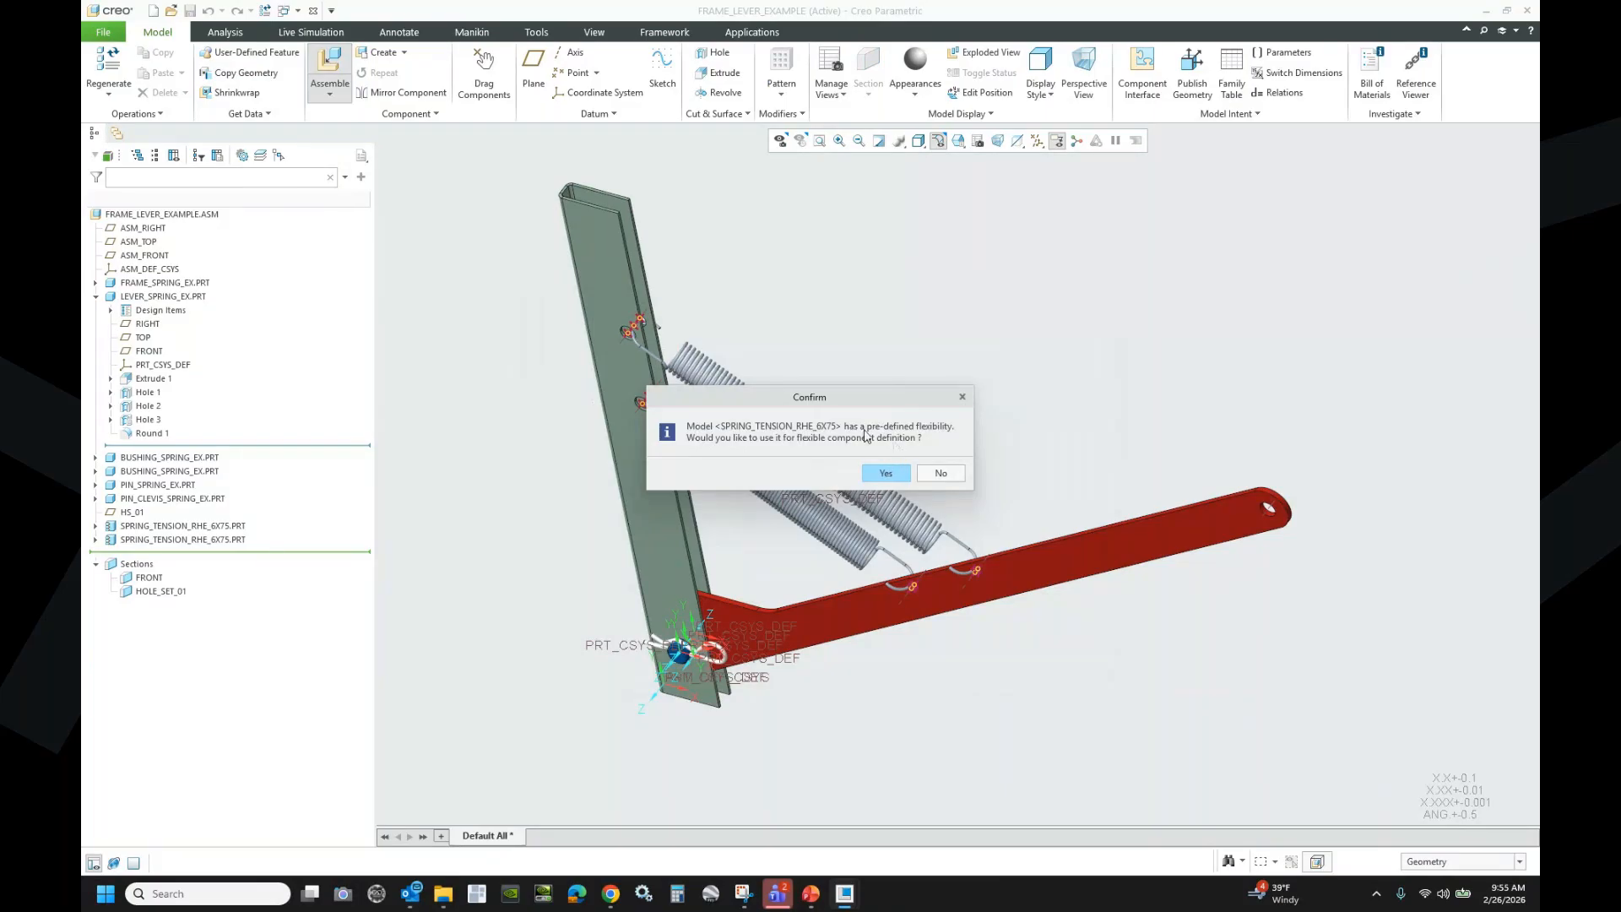
# - Accept the spring's predefined flexibility, review varied dimensions d0–d3 and d13, then cancel
pyautogui.click(889, 473)
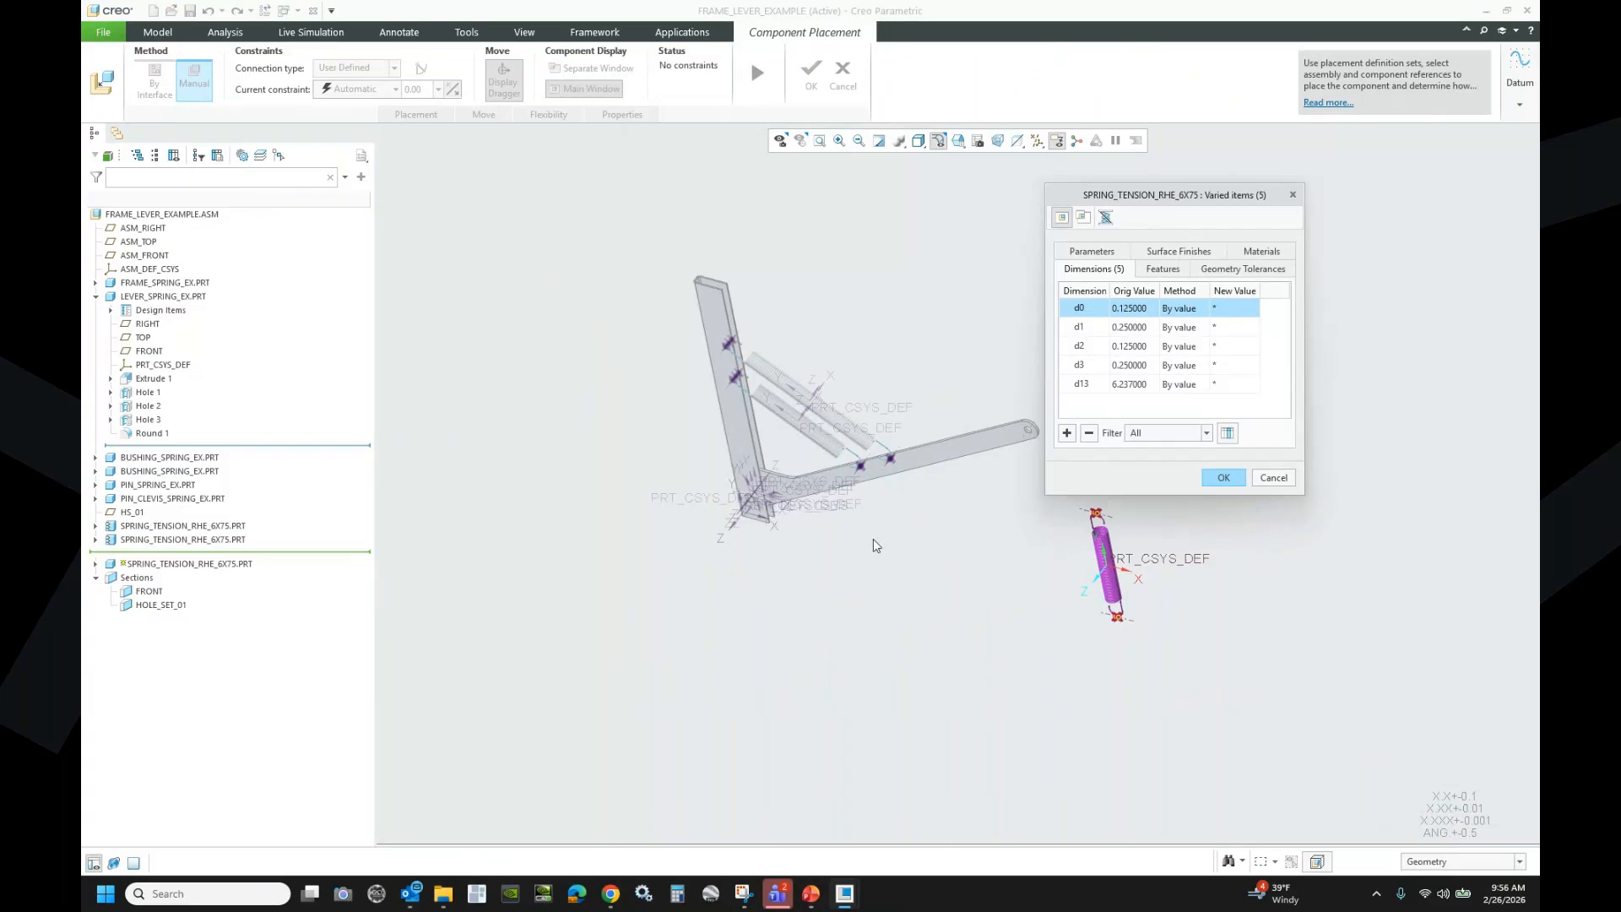
pyautogui.scroll(2, 805, 650)
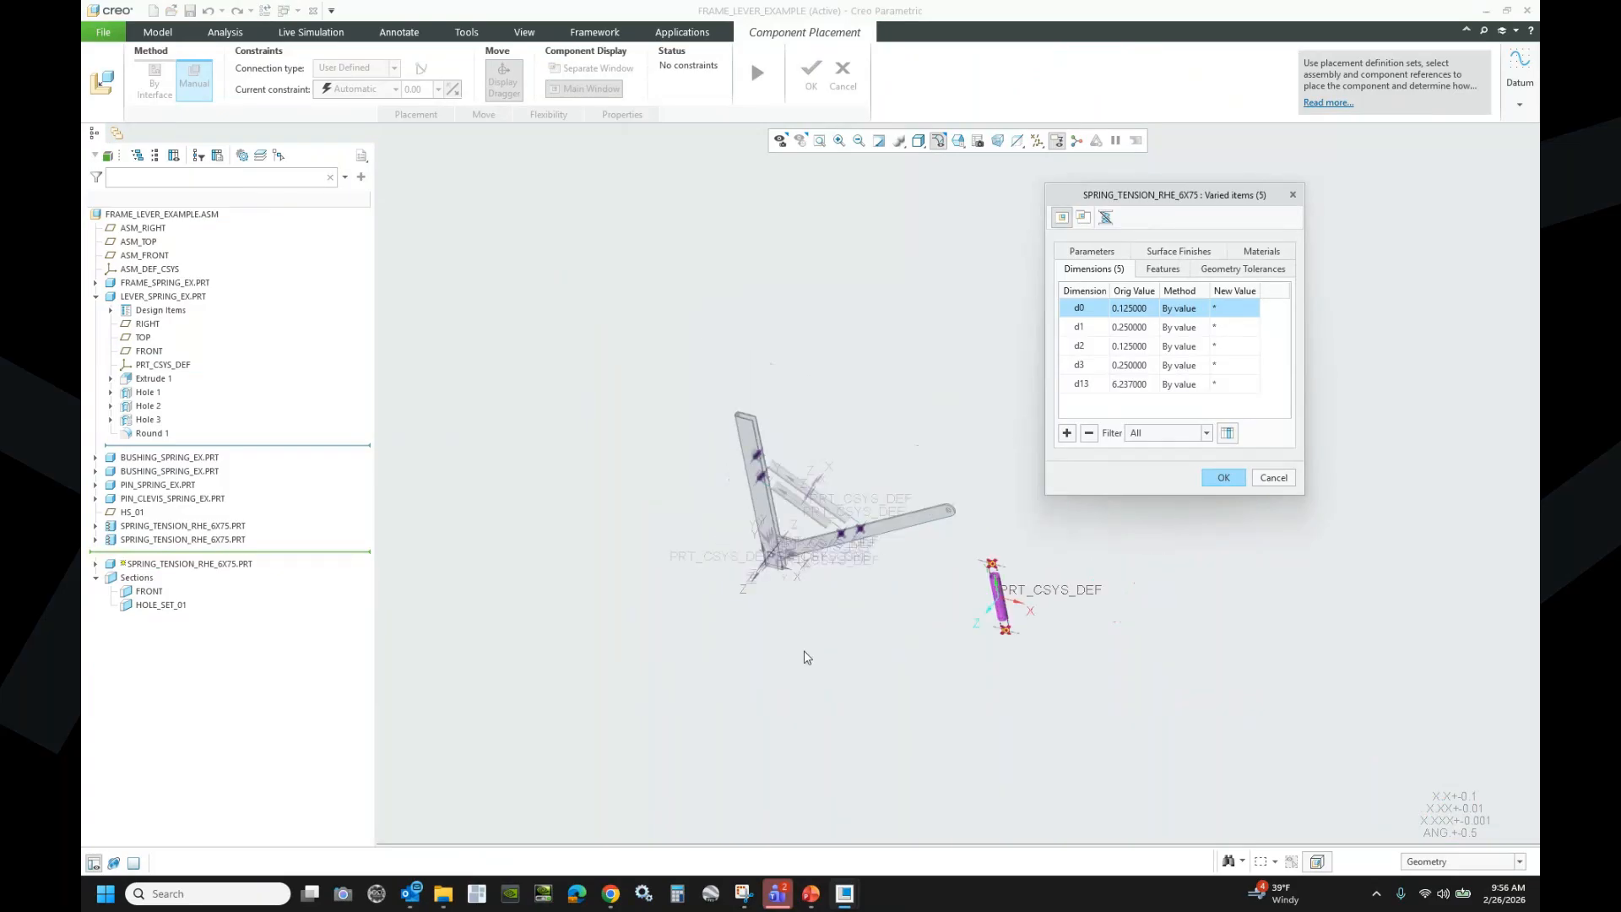
pyautogui.scroll(-3, 1062, 625)
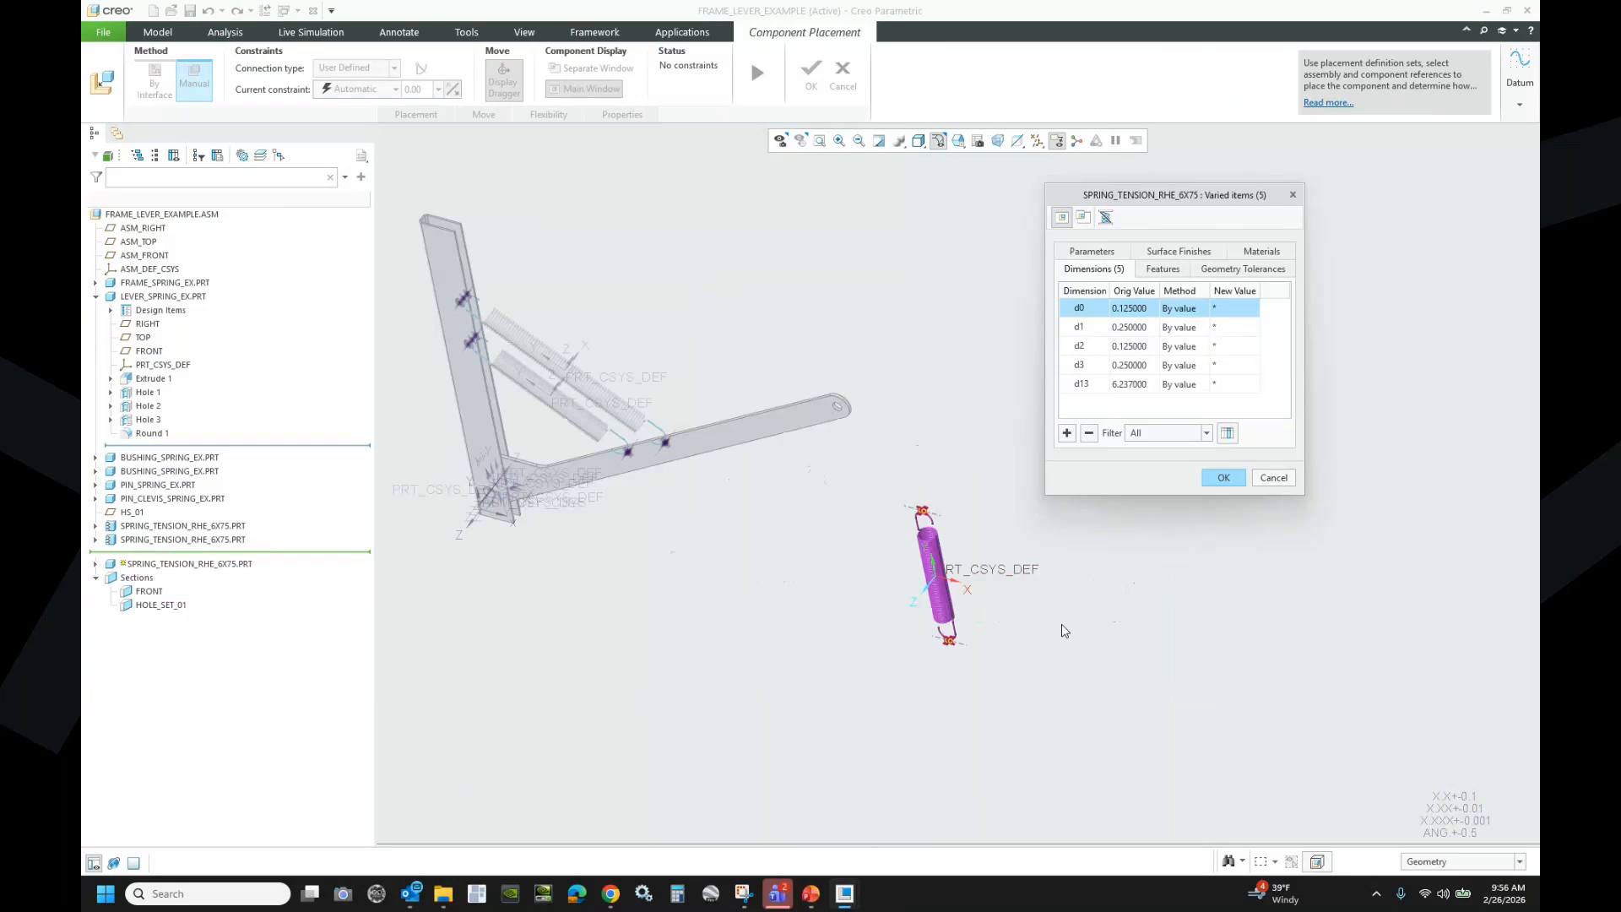
pyautogui.scroll(-2, 1062, 630)
pyautogui.scroll(-2, 1022, 608)
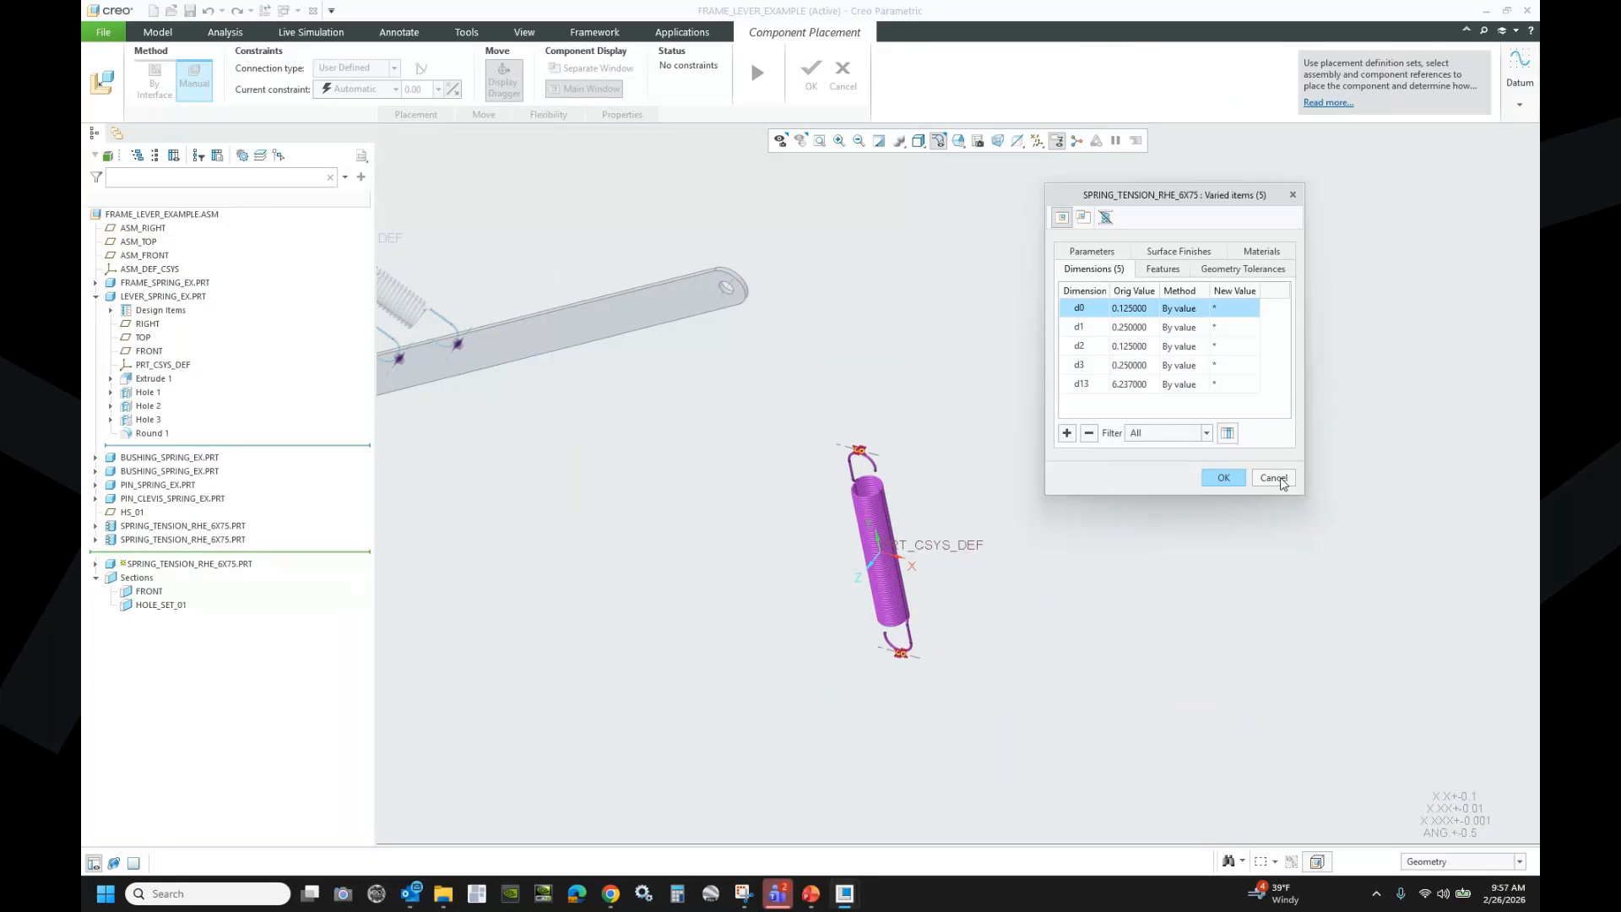
pyautogui.click(1273, 478)
# - Discard the varied items and abandon the spring's component placement
pyautogui.click(1196, 379)
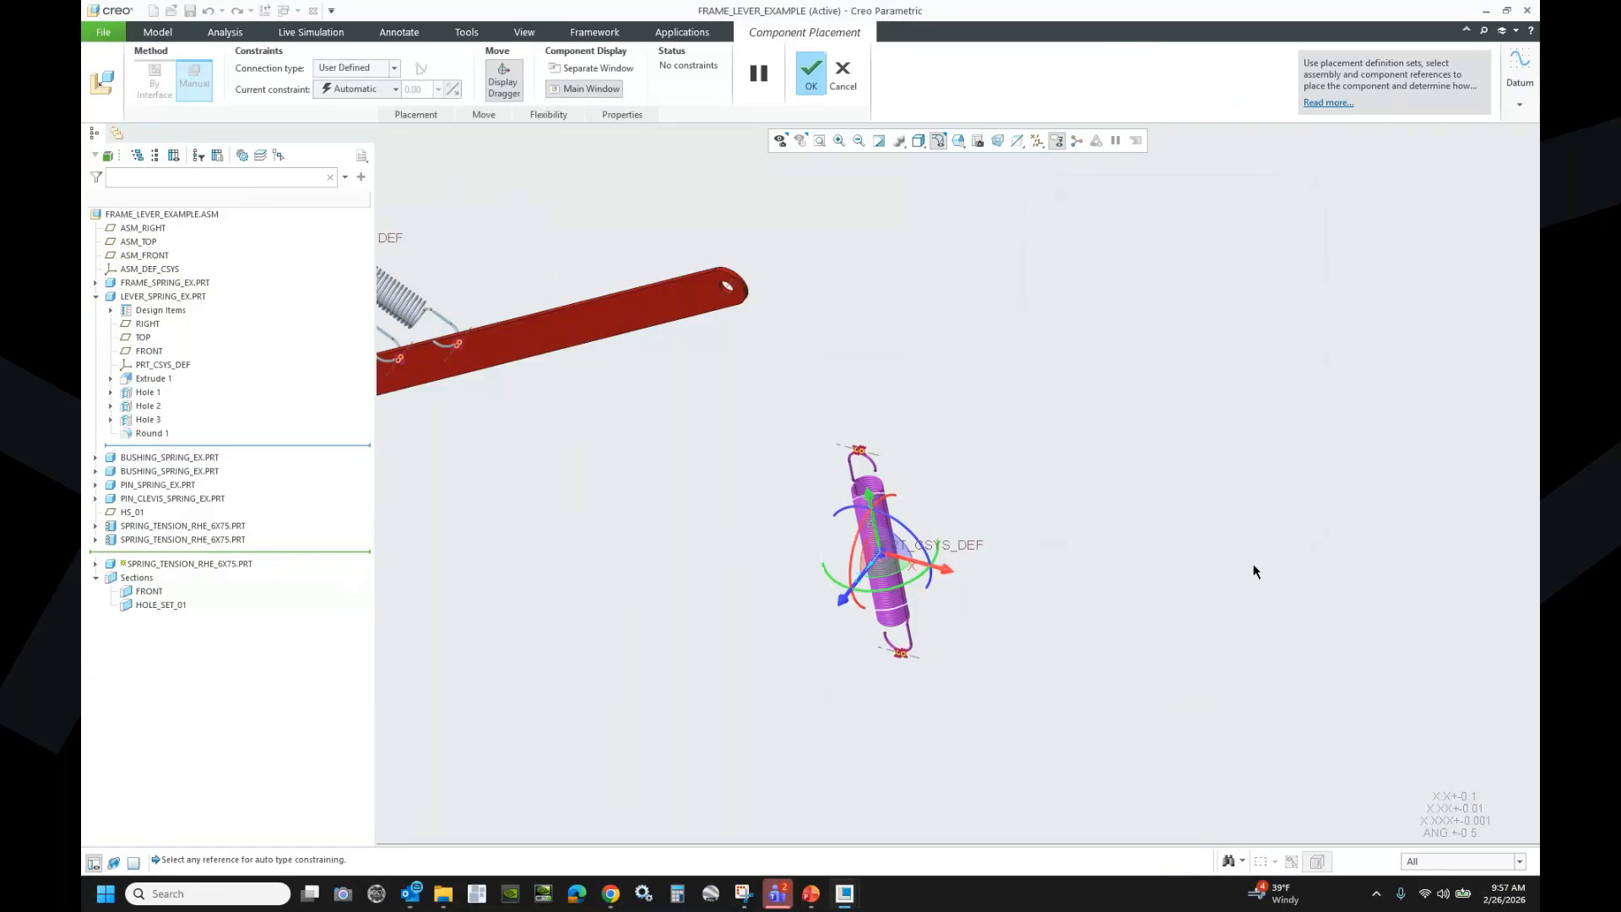
pyautogui.click(843, 74)
pyautogui.click(834, 475)
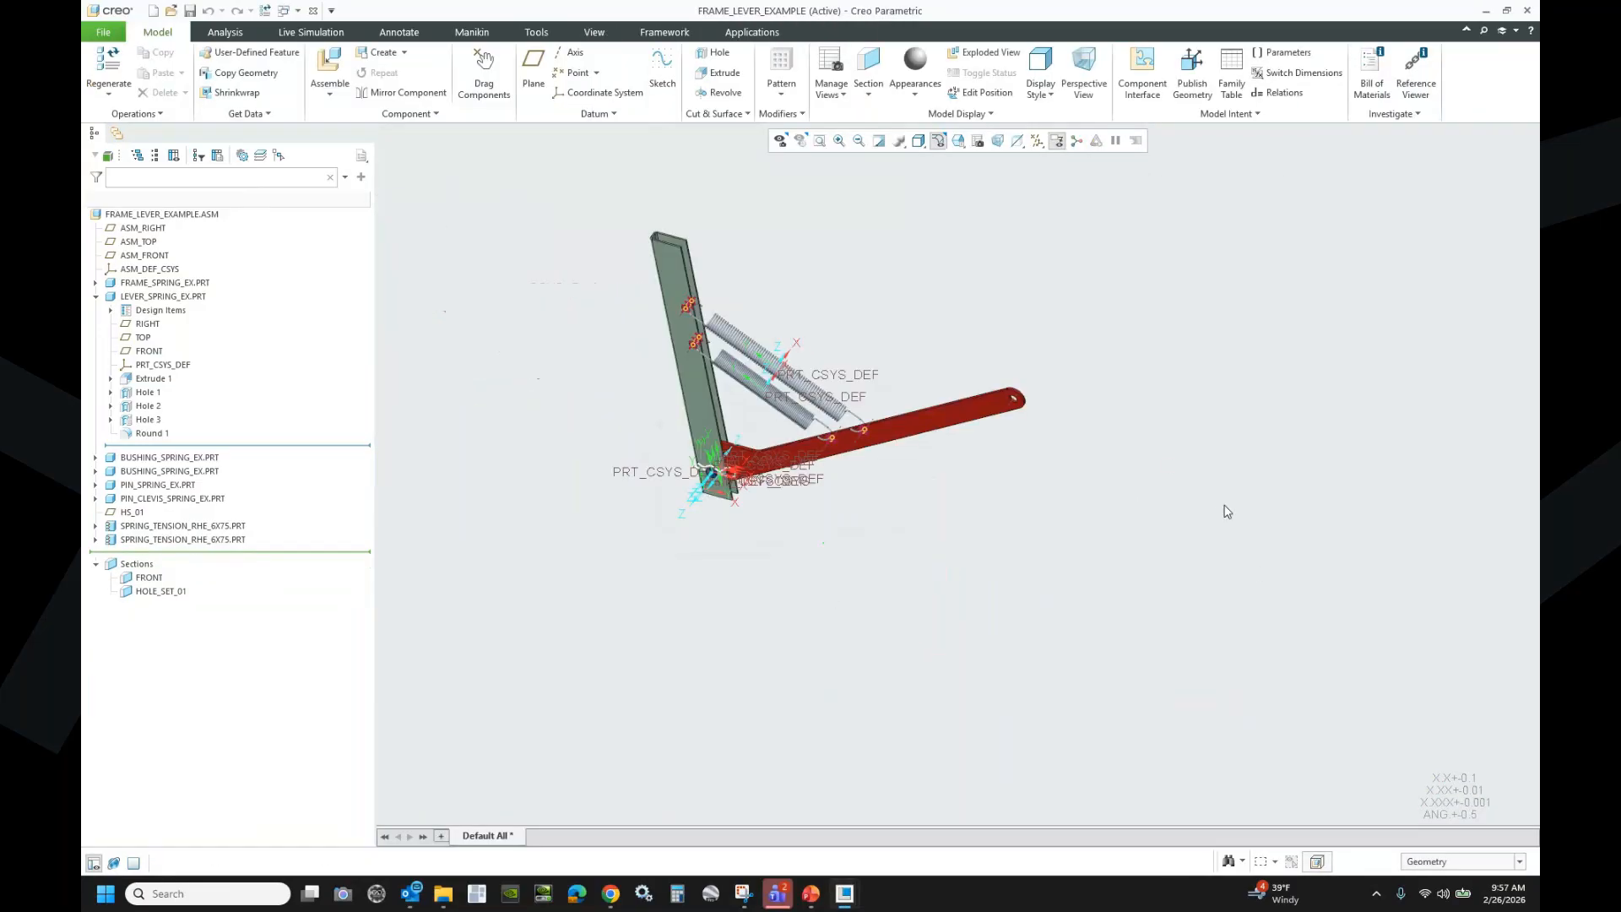
pyautogui.scroll(5, 693, 372)
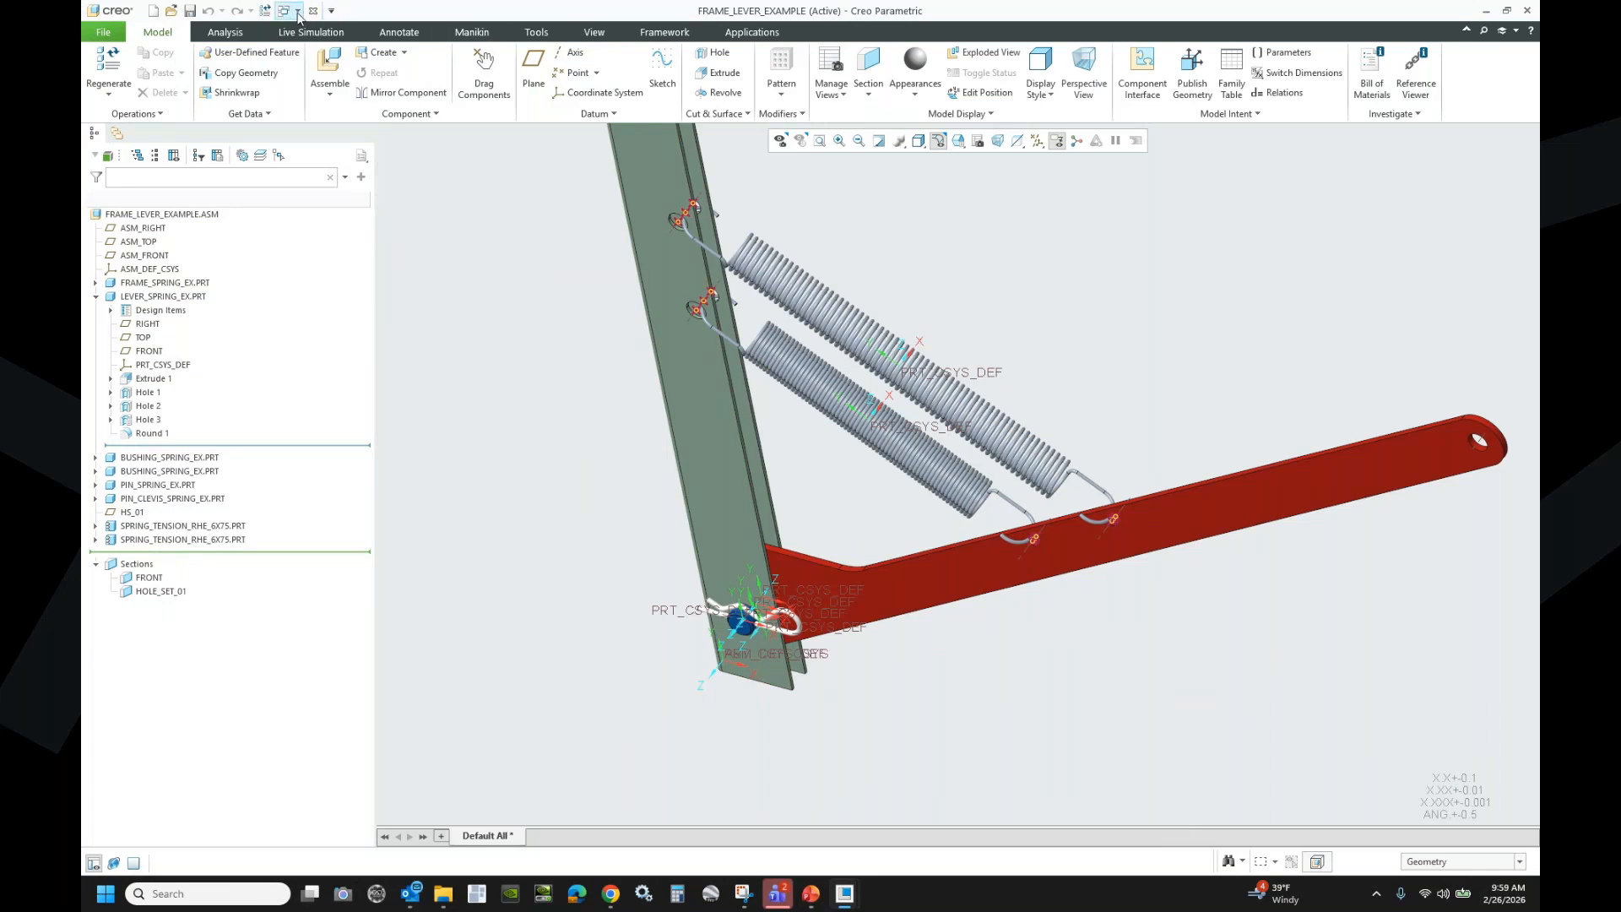
# - Switch via the screw clamp part to the SPRING_TENSION_RHE_6X75.PRT window
pyautogui.click(297, 11)
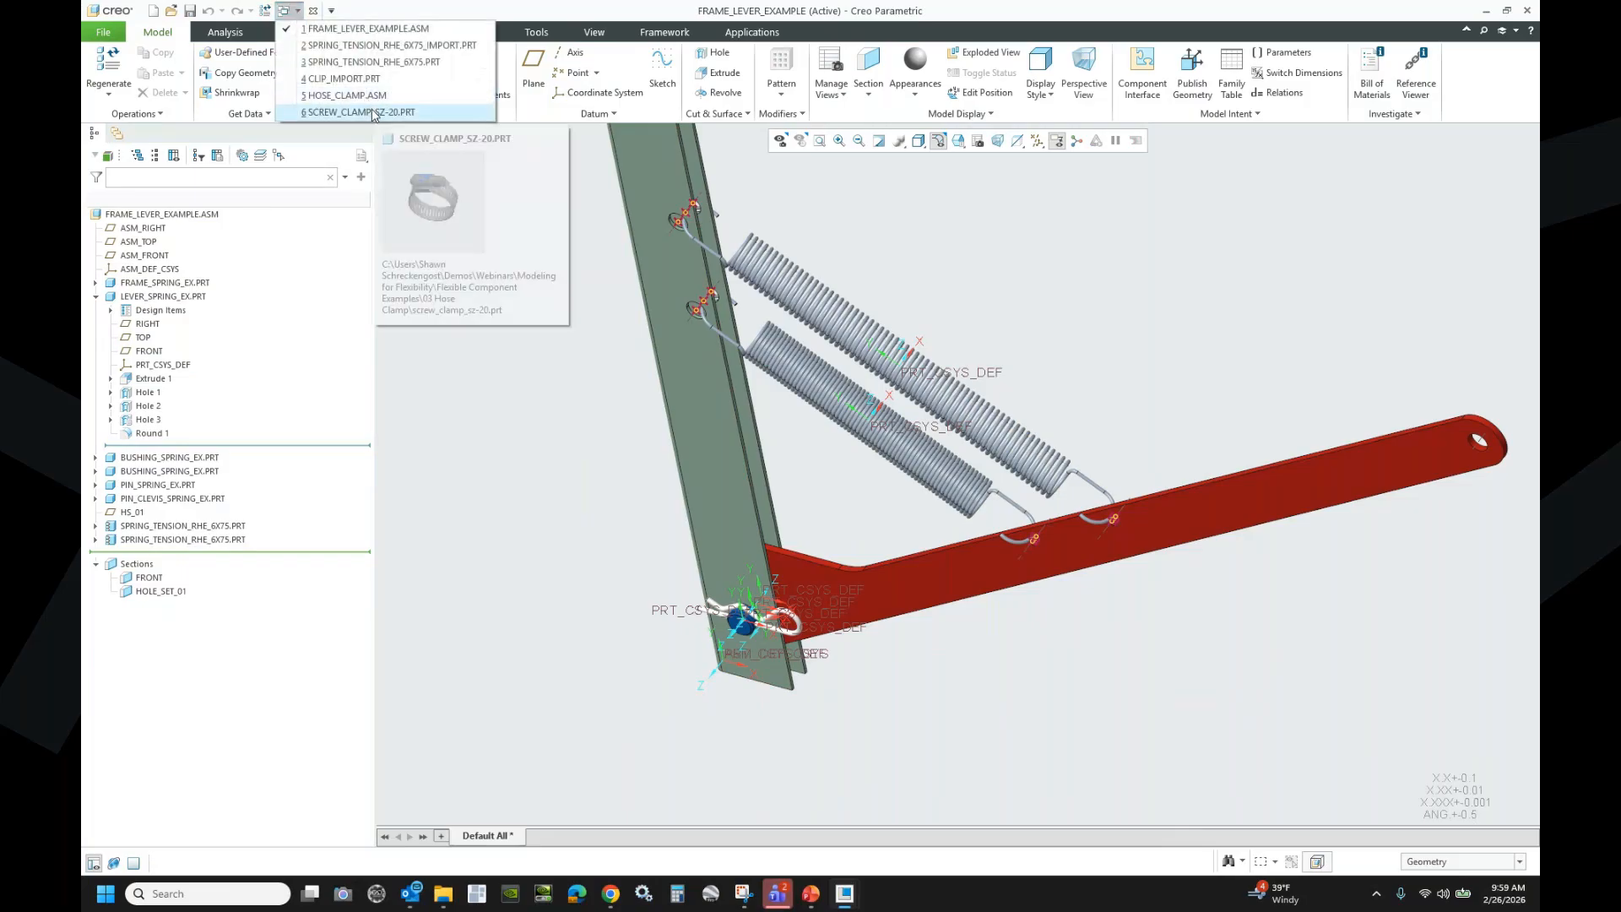
pyautogui.click(372, 112)
pyautogui.click(297, 11)
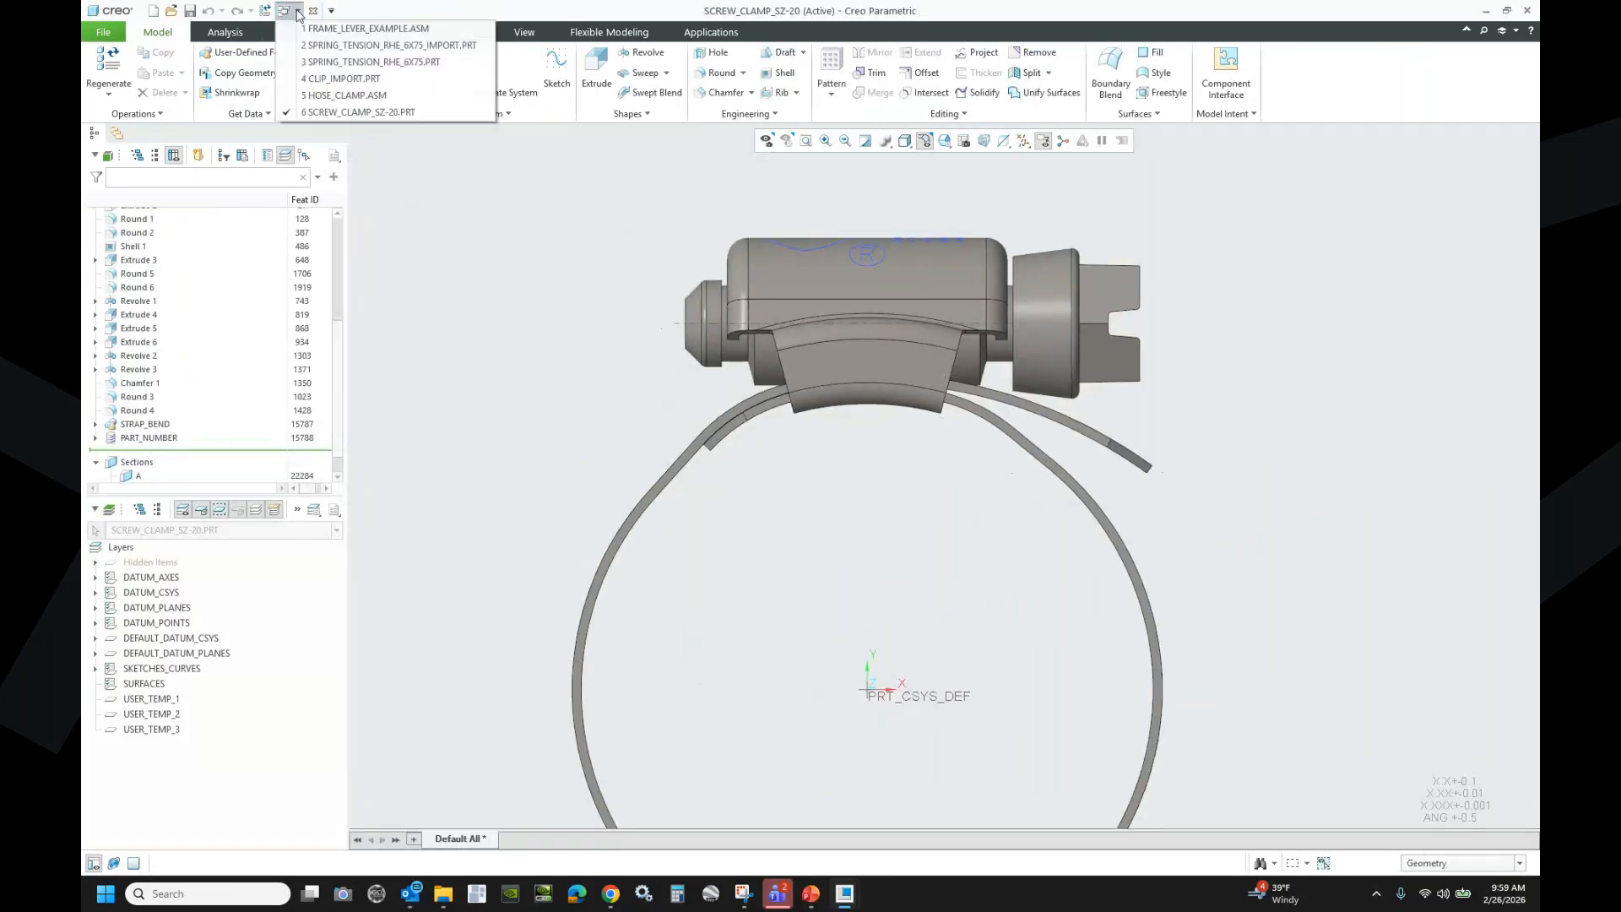
pyautogui.click(369, 64)
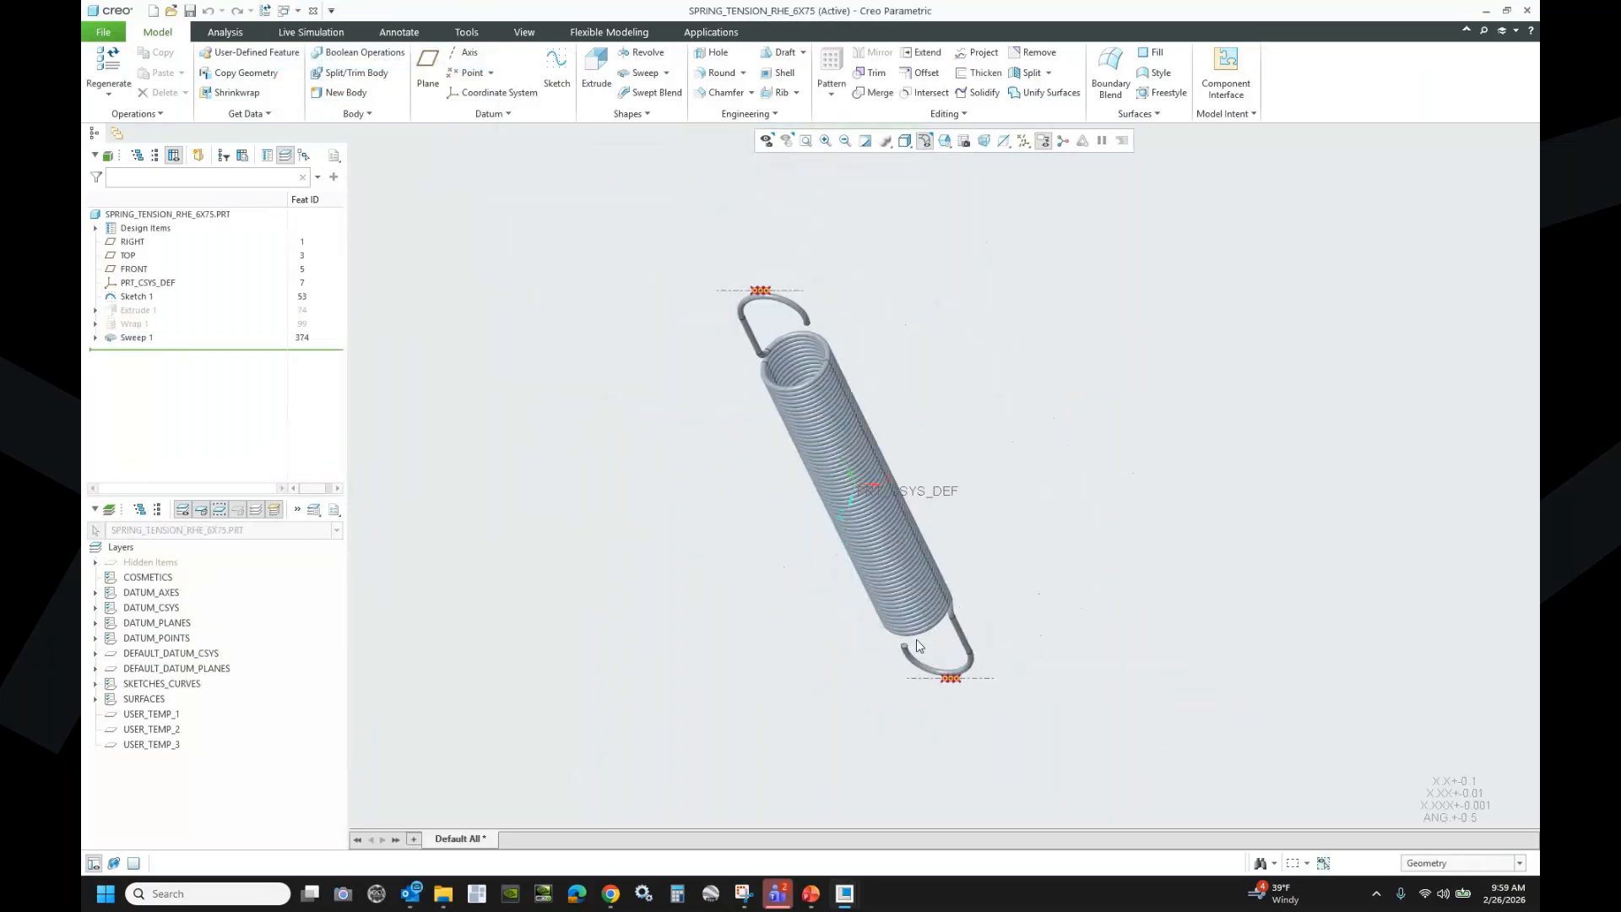
# - Inspect the spring's flexibility definition in Model Properties and close it unchanged
pyautogui.click(104, 33)
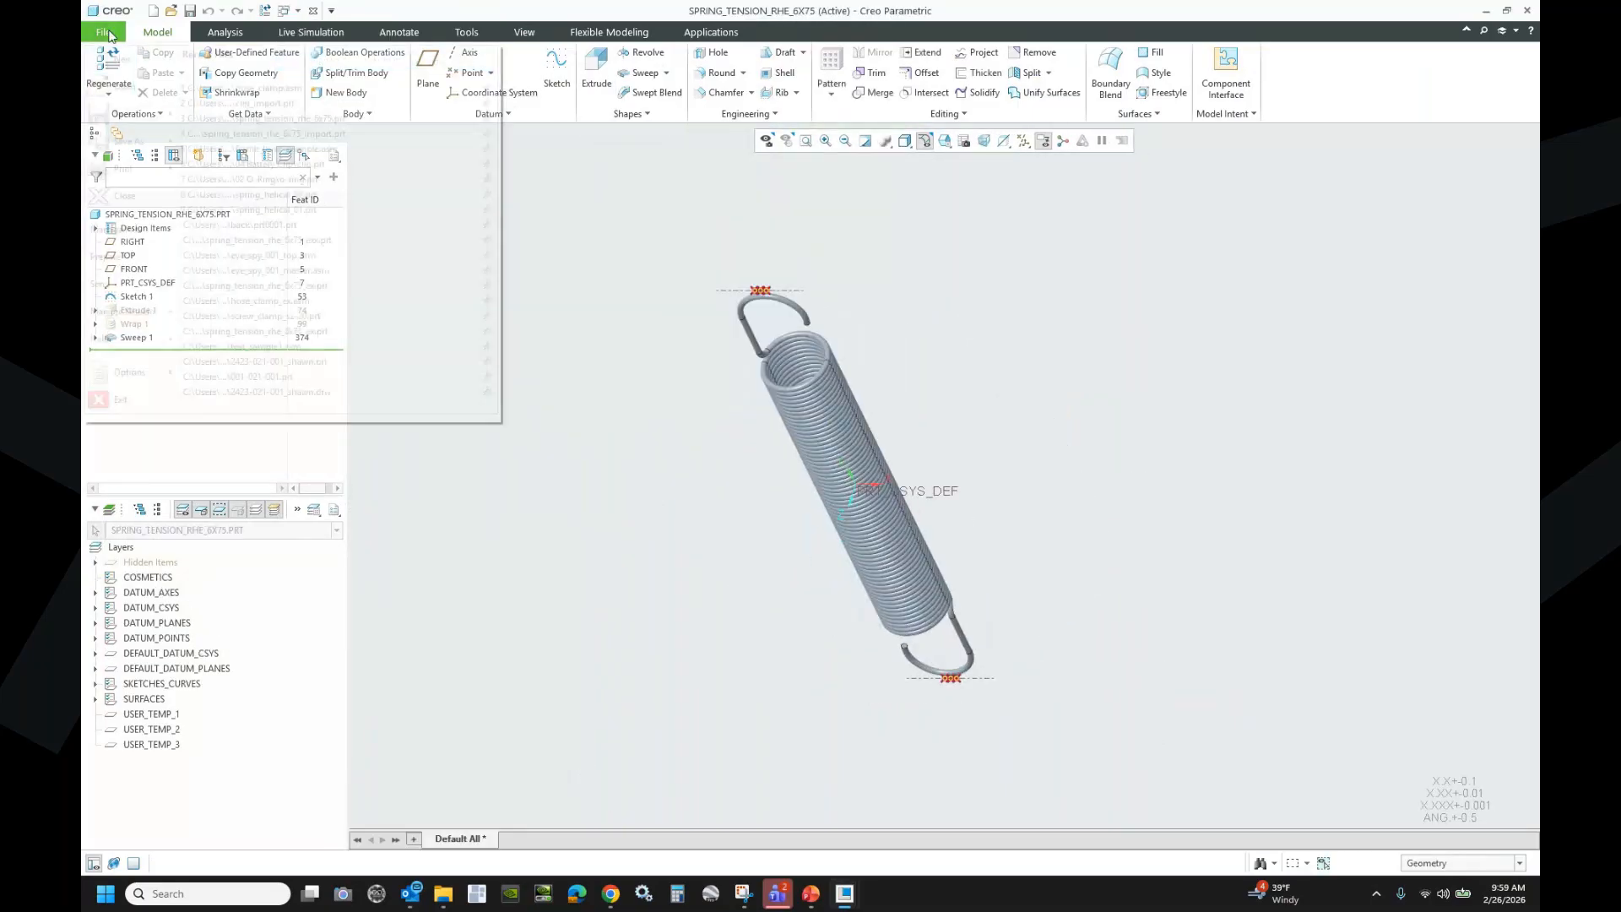
pyautogui.moveTo(106, 257)
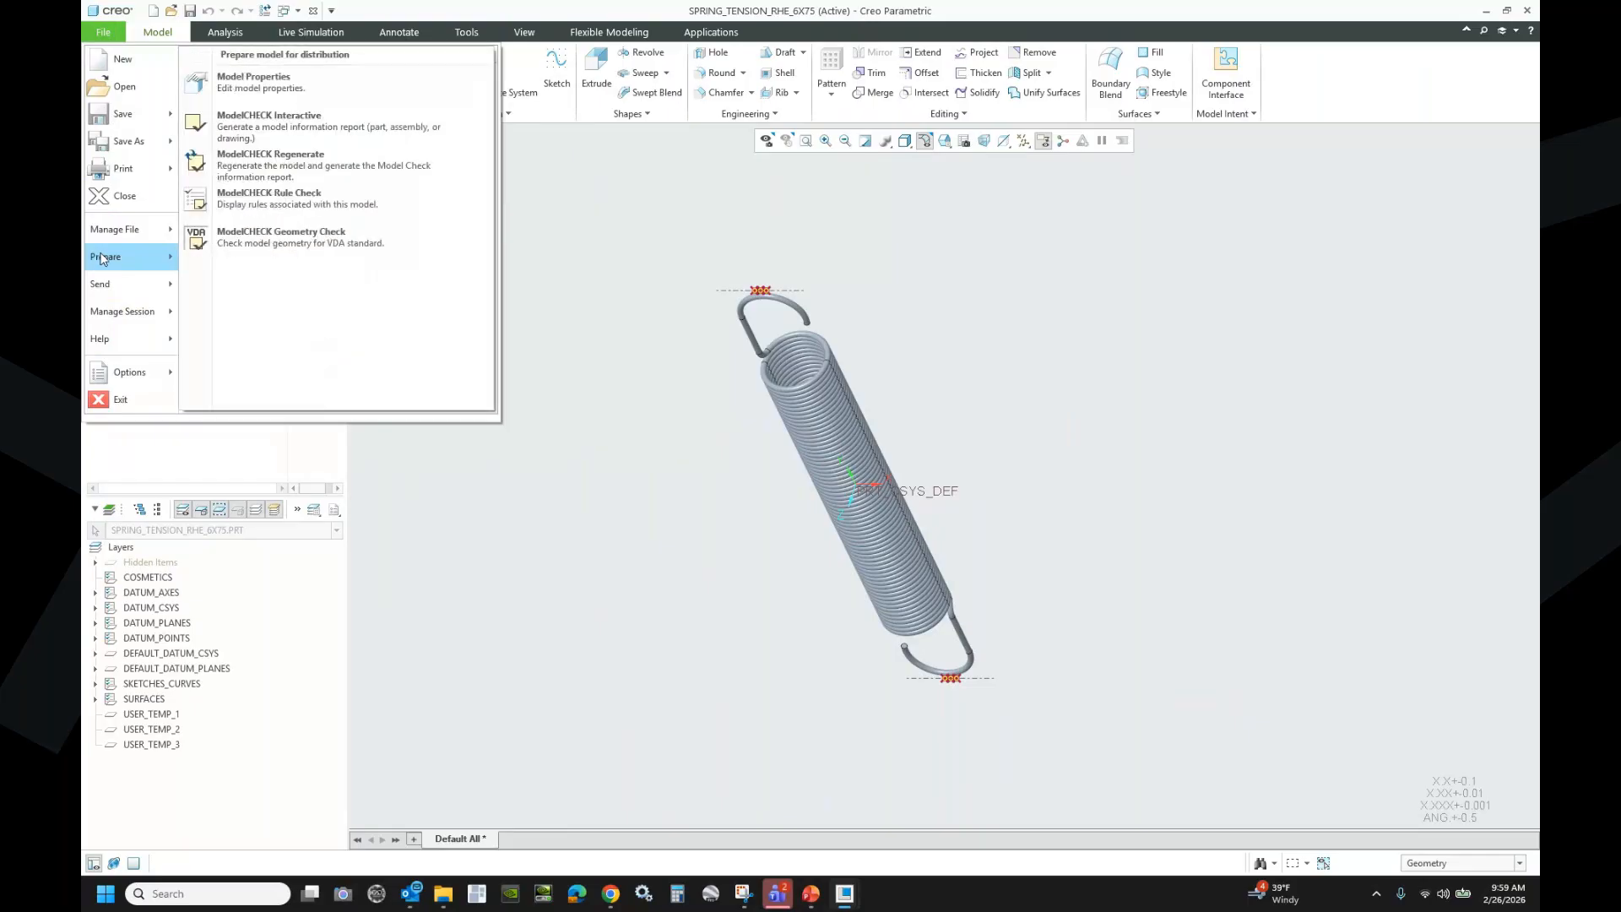
pyautogui.click(278, 85)
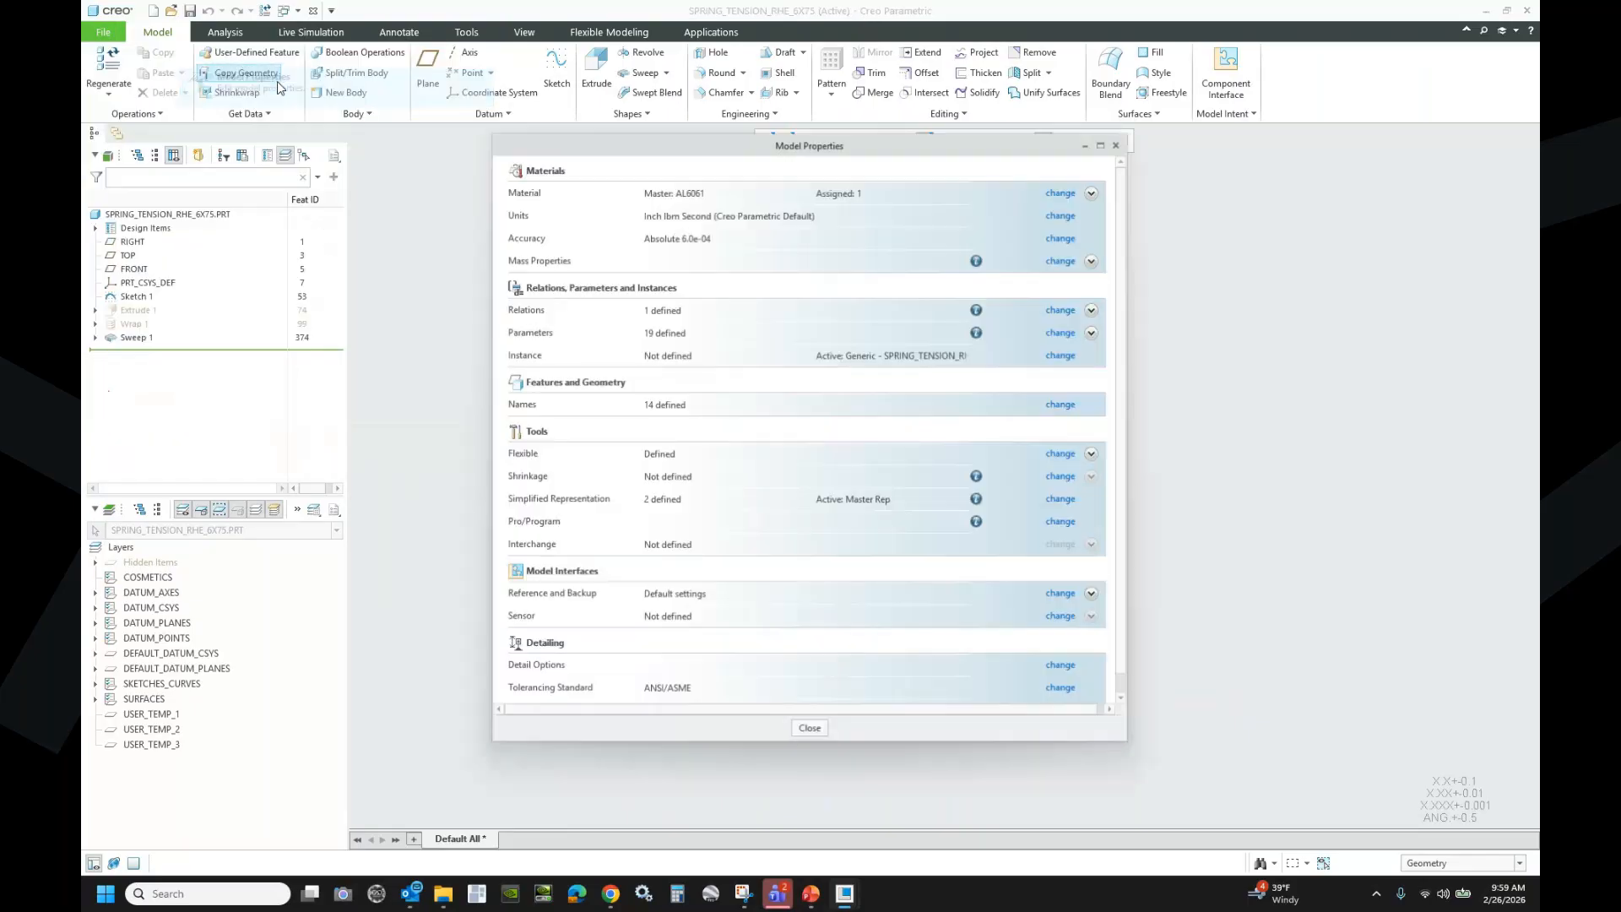
pyautogui.click(1060, 456)
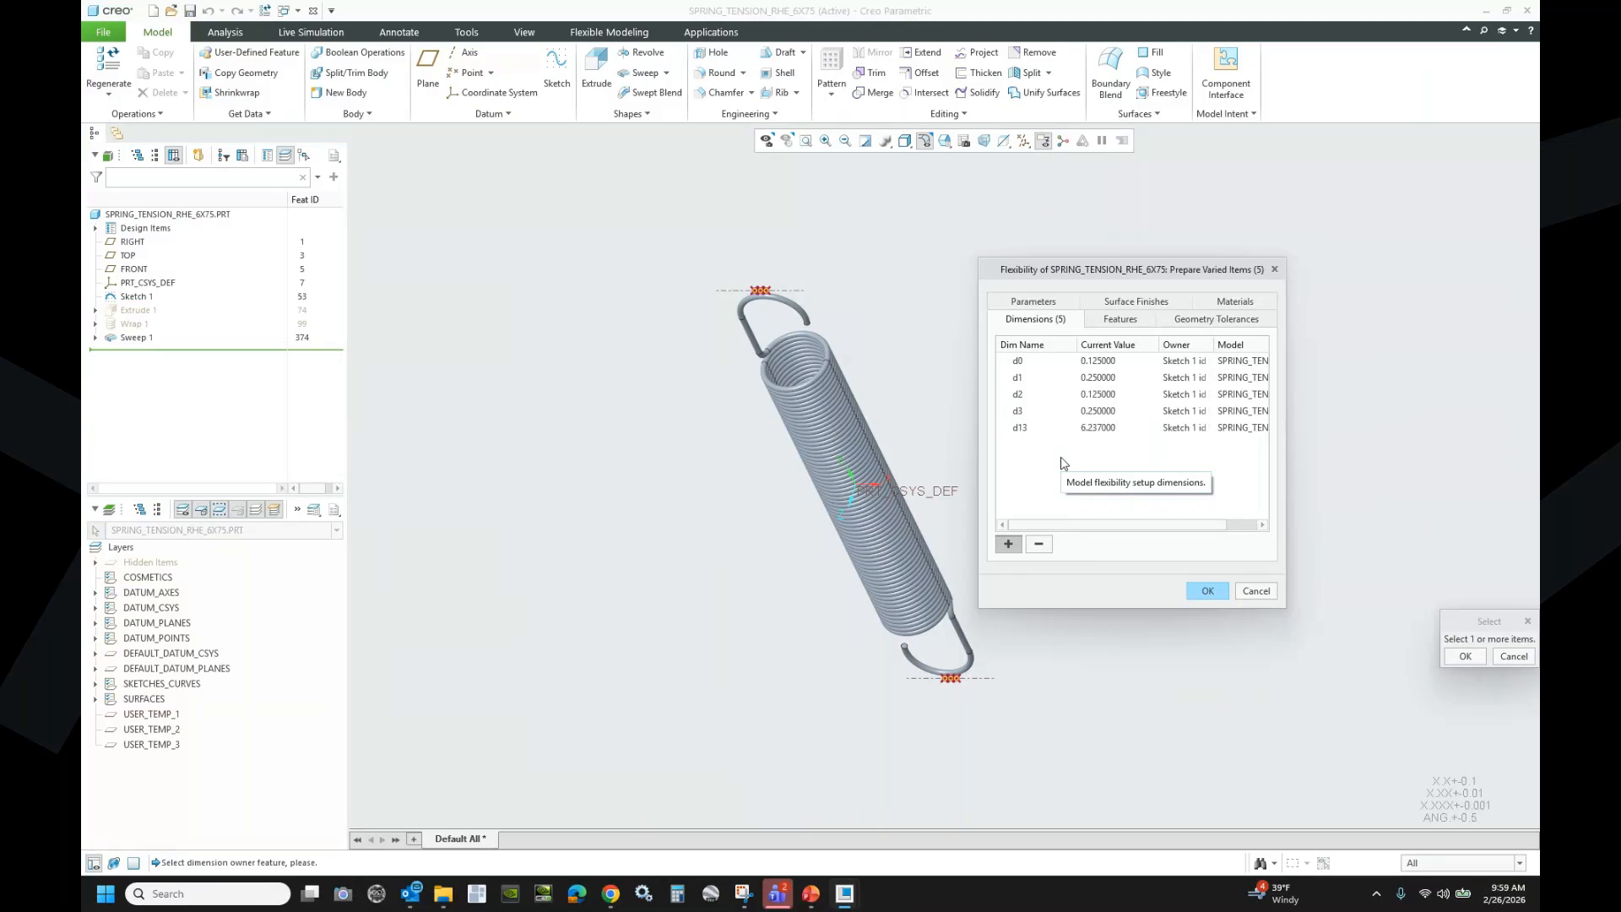
pyautogui.click(1515, 658)
pyautogui.click(1257, 593)
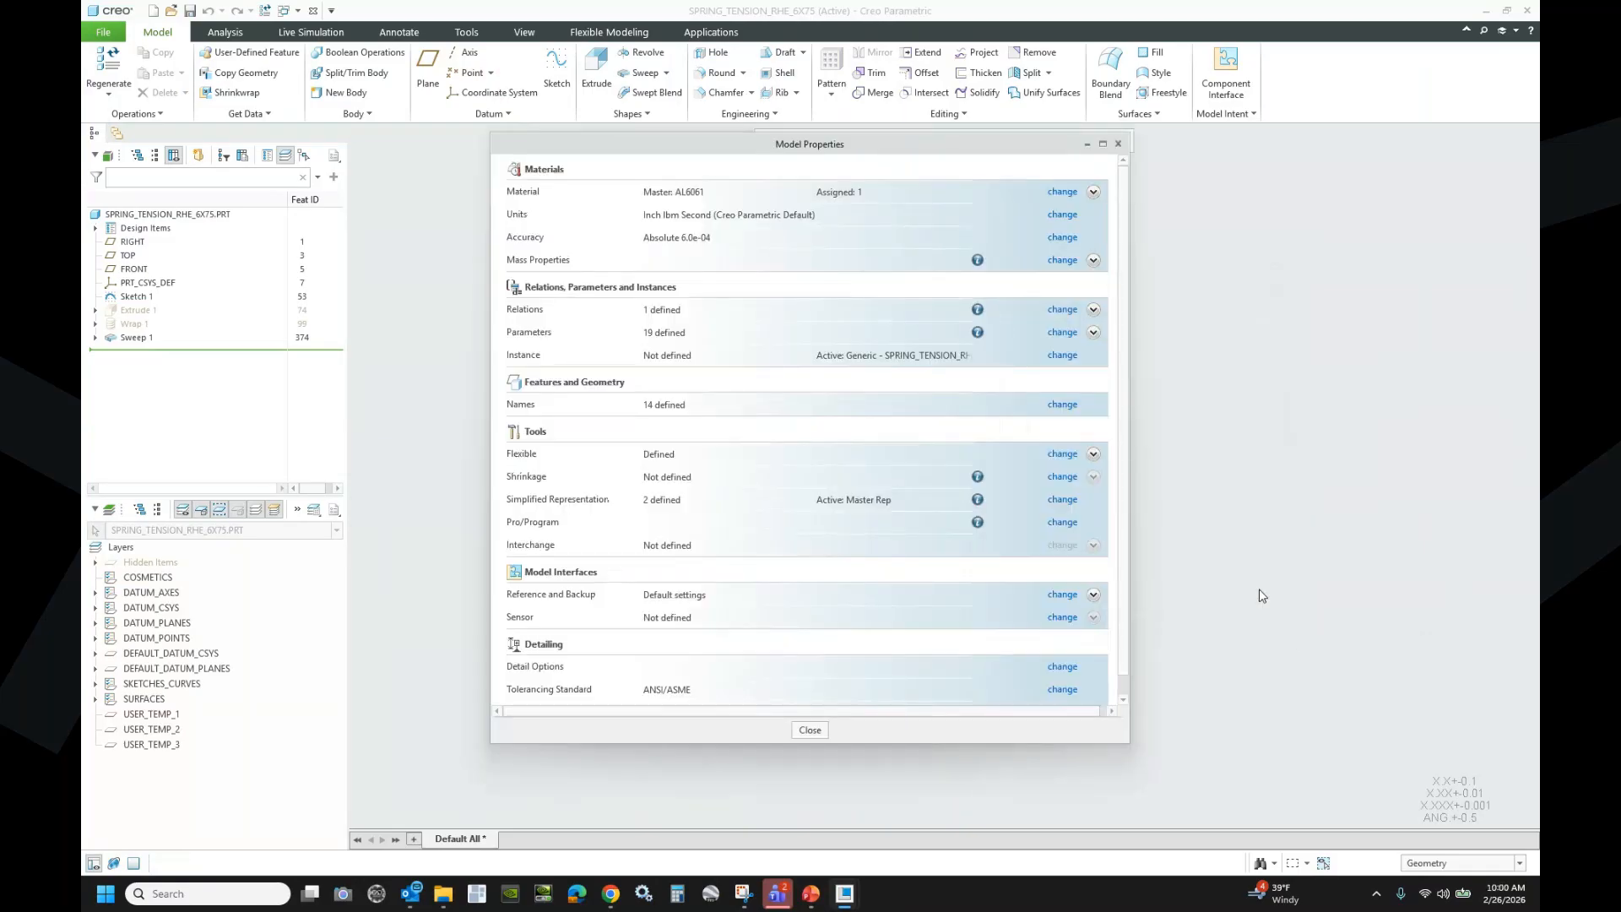
pyautogui.click(813, 730)
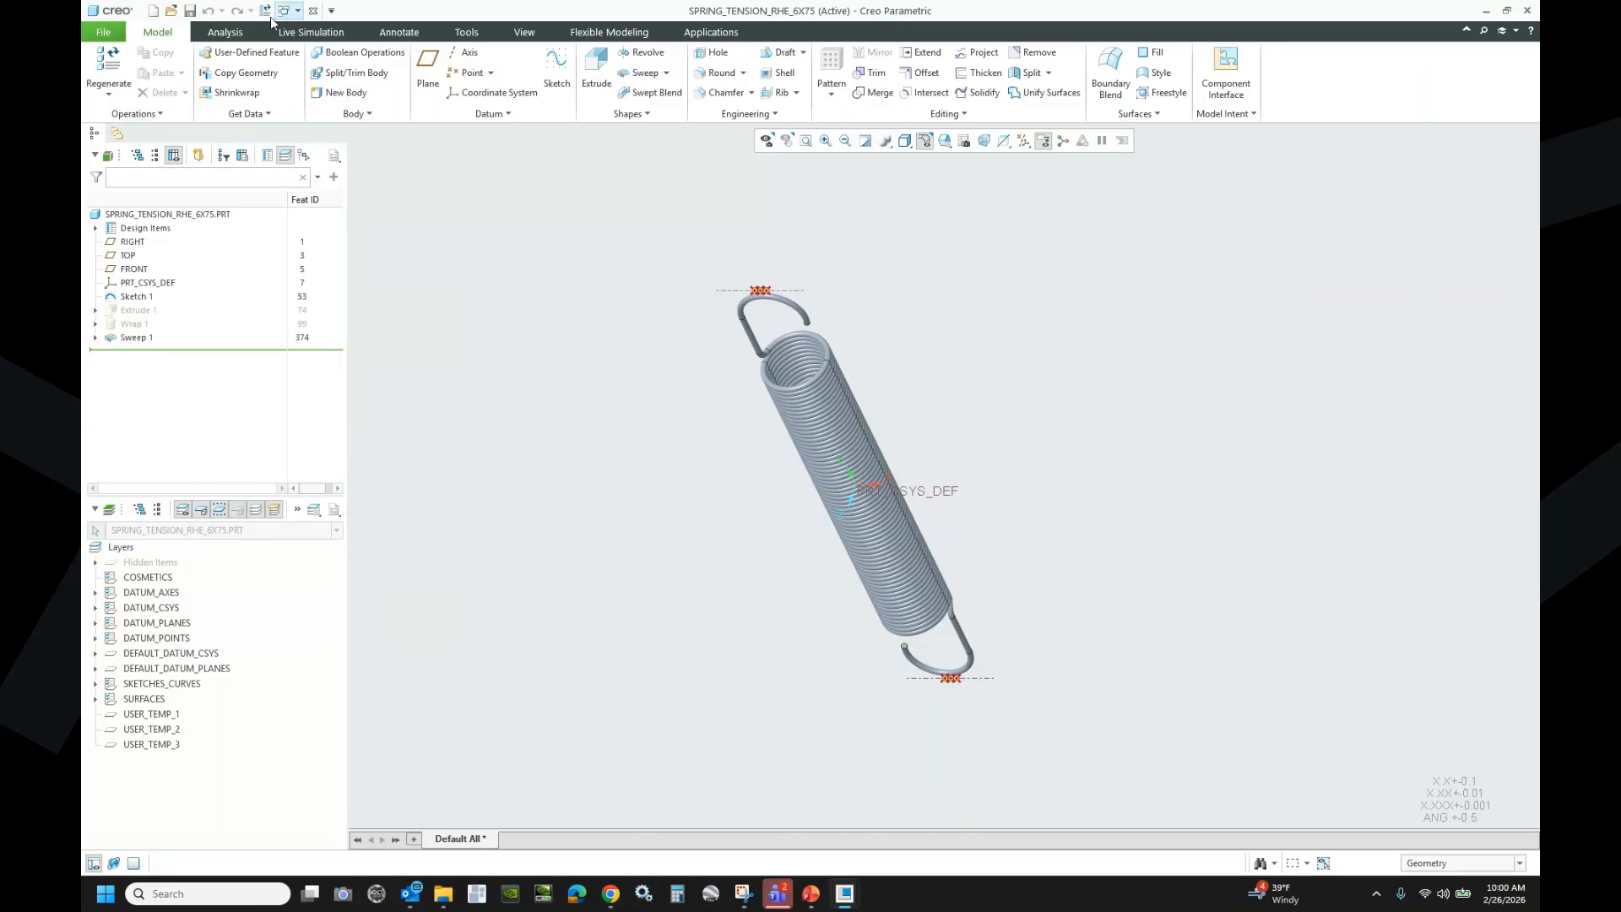
# - Activate FRAME_LEVER_EXAMPLE.ASM and turn off all datum displays in the Datum Display Filters
pyautogui.click(297, 11)
pyautogui.click(363, 28)
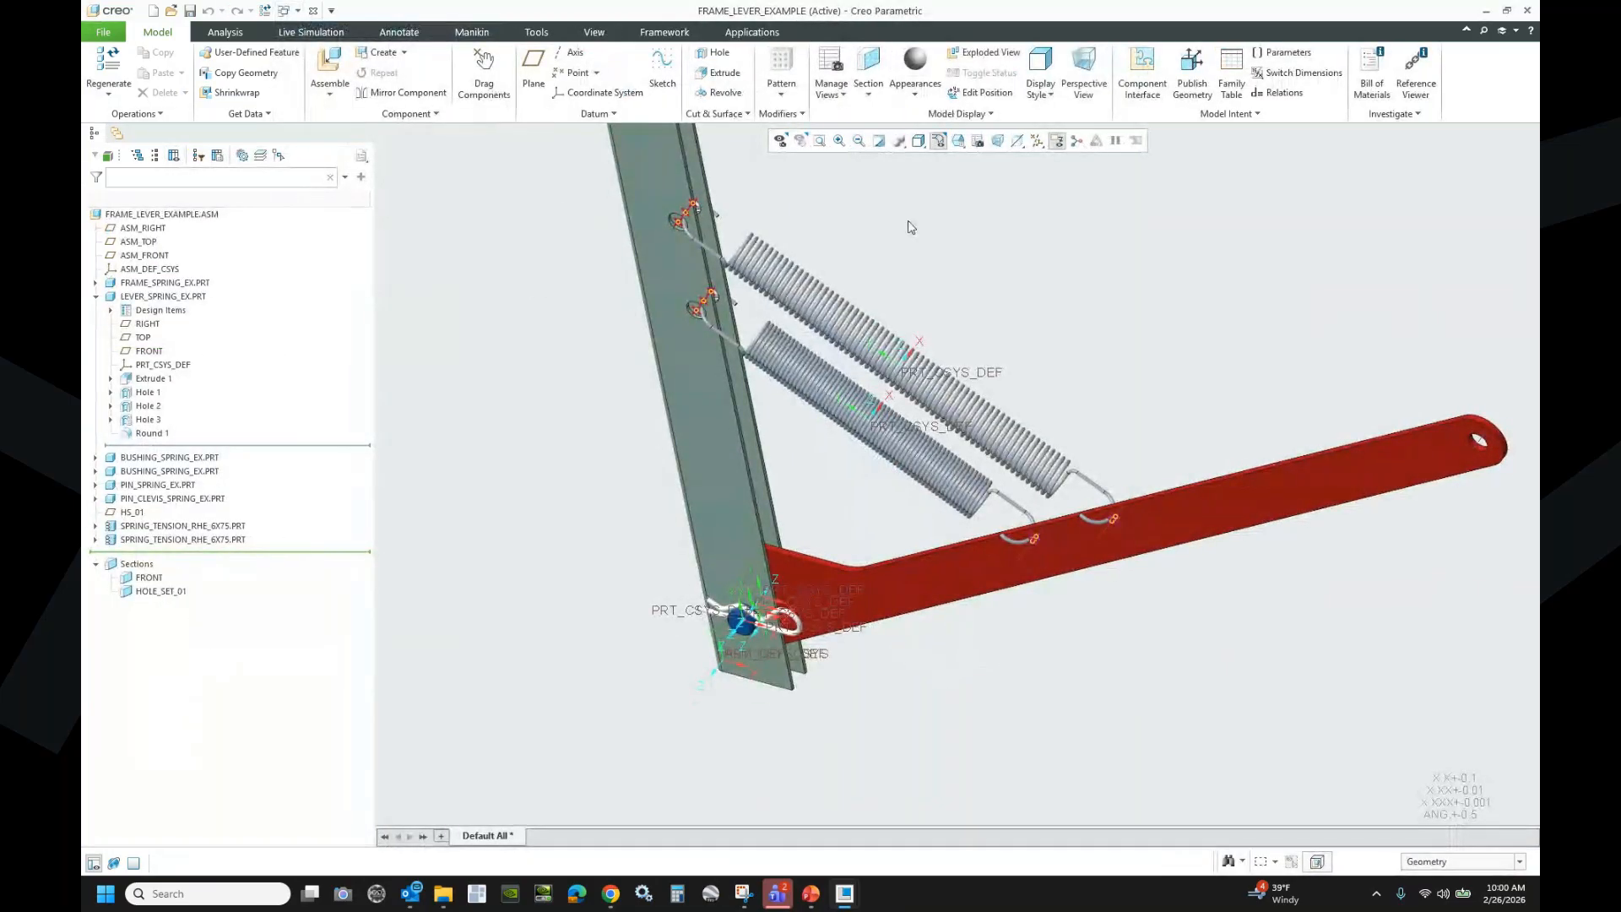
pyautogui.click(1039, 148)
pyautogui.click(1086, 161)
pyautogui.click(1086, 161)
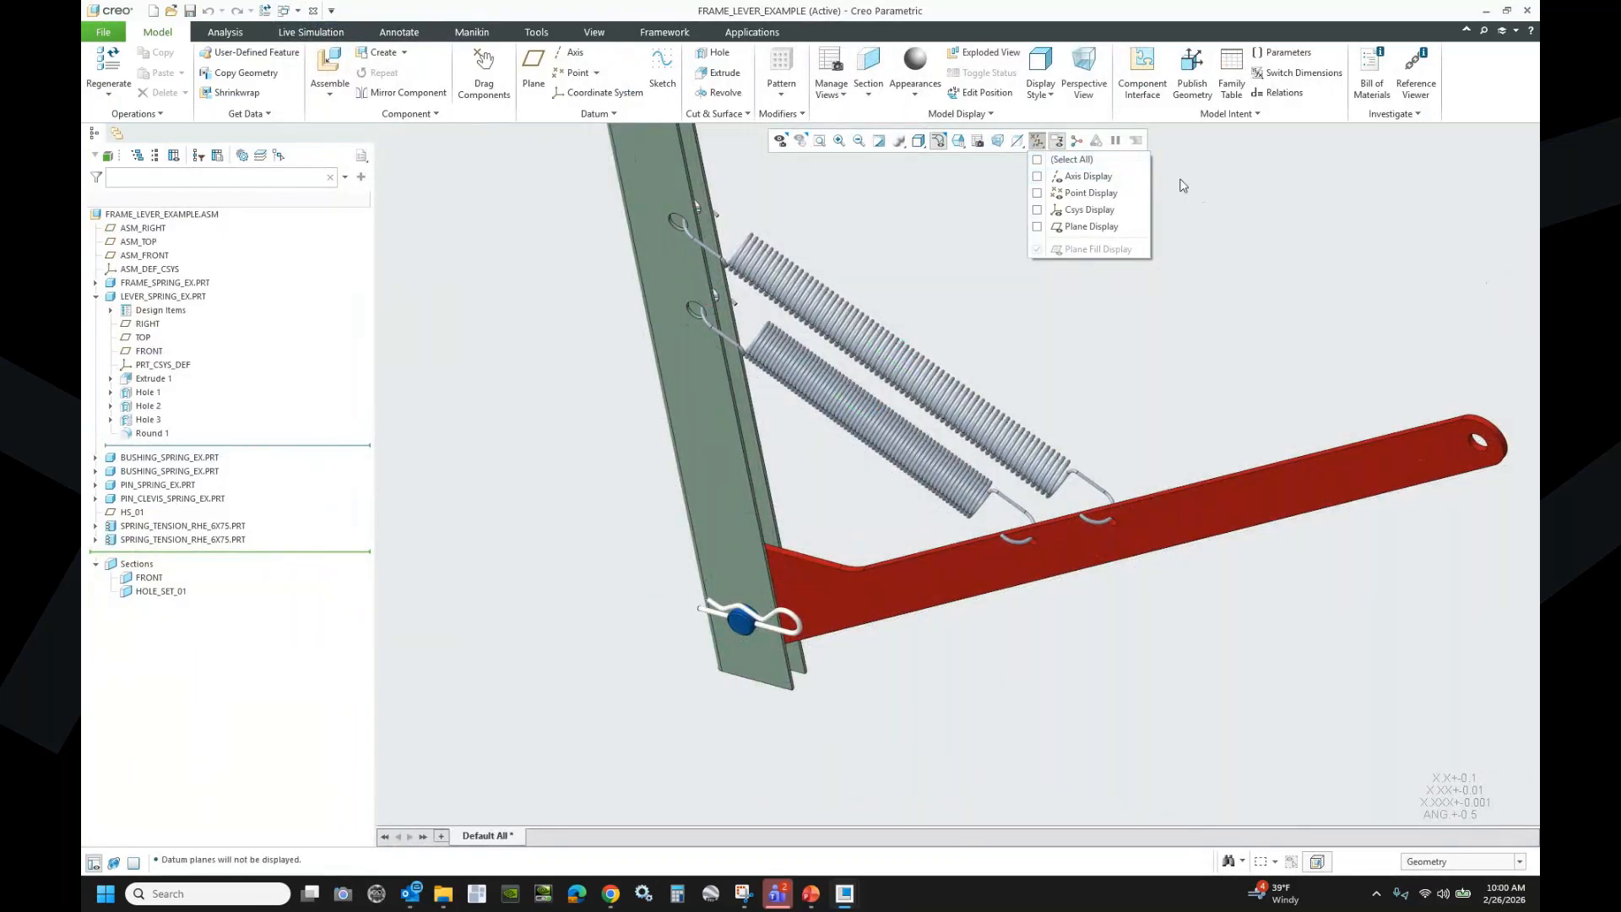
pyautogui.click(1216, 188)
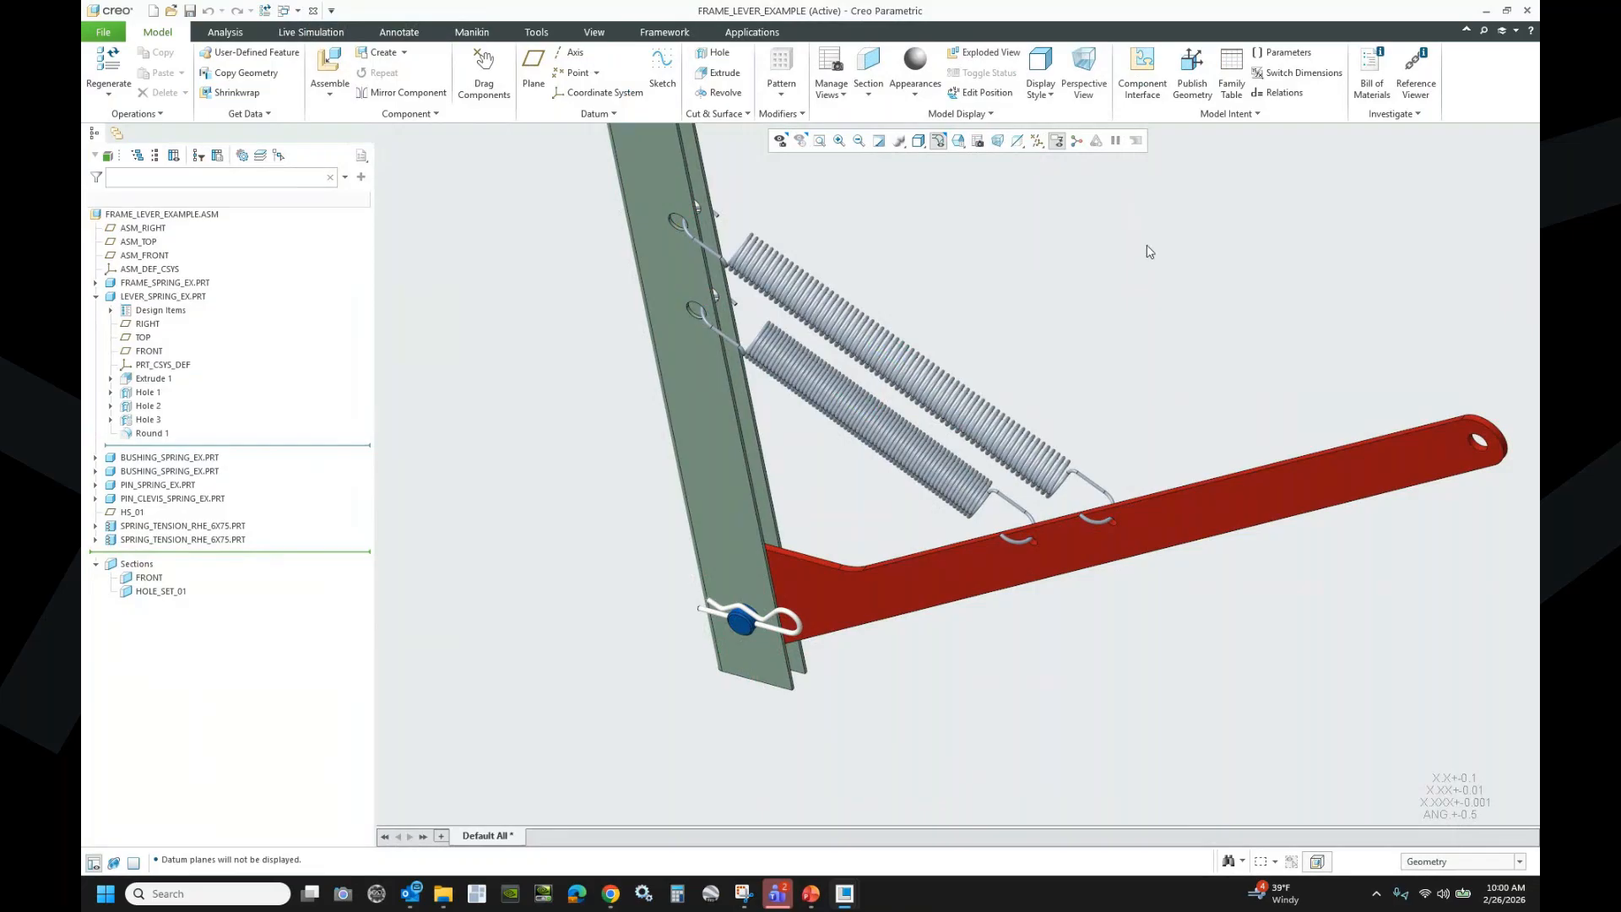